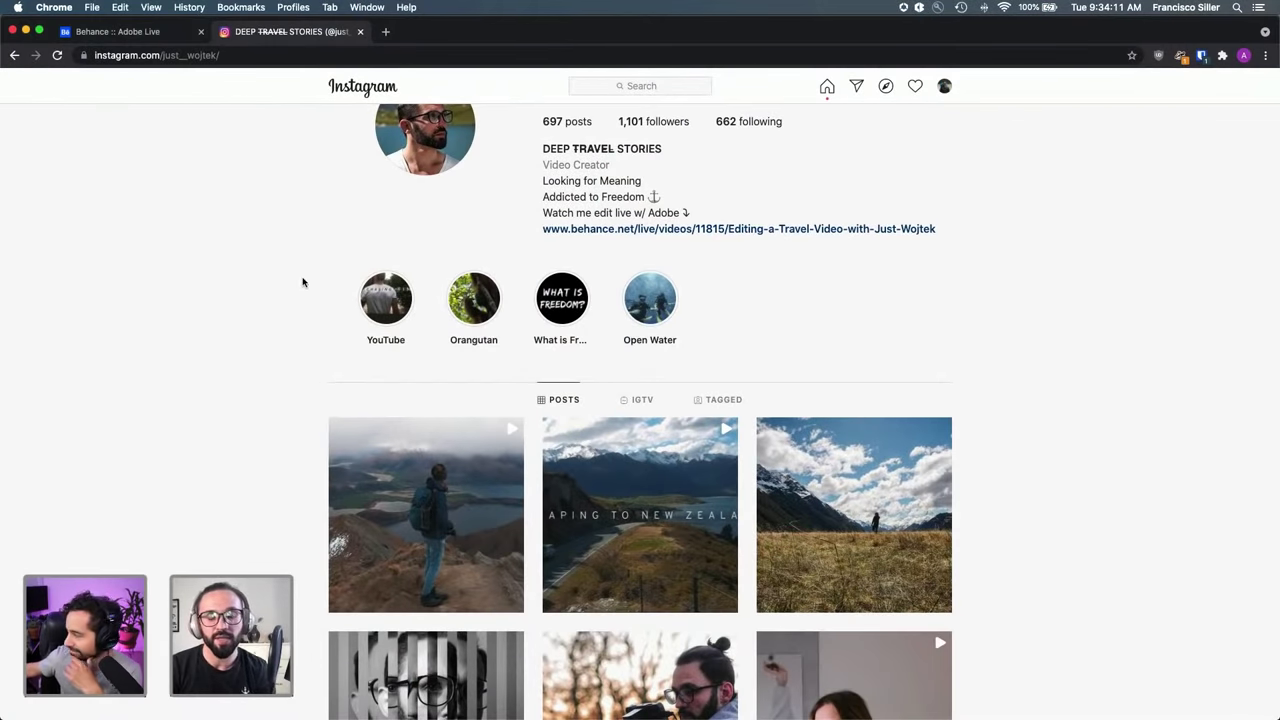
Open the Eglinton Valley landscape post, step through the next few posts, then return to the grid
scroll(271, 450, "down", 5)
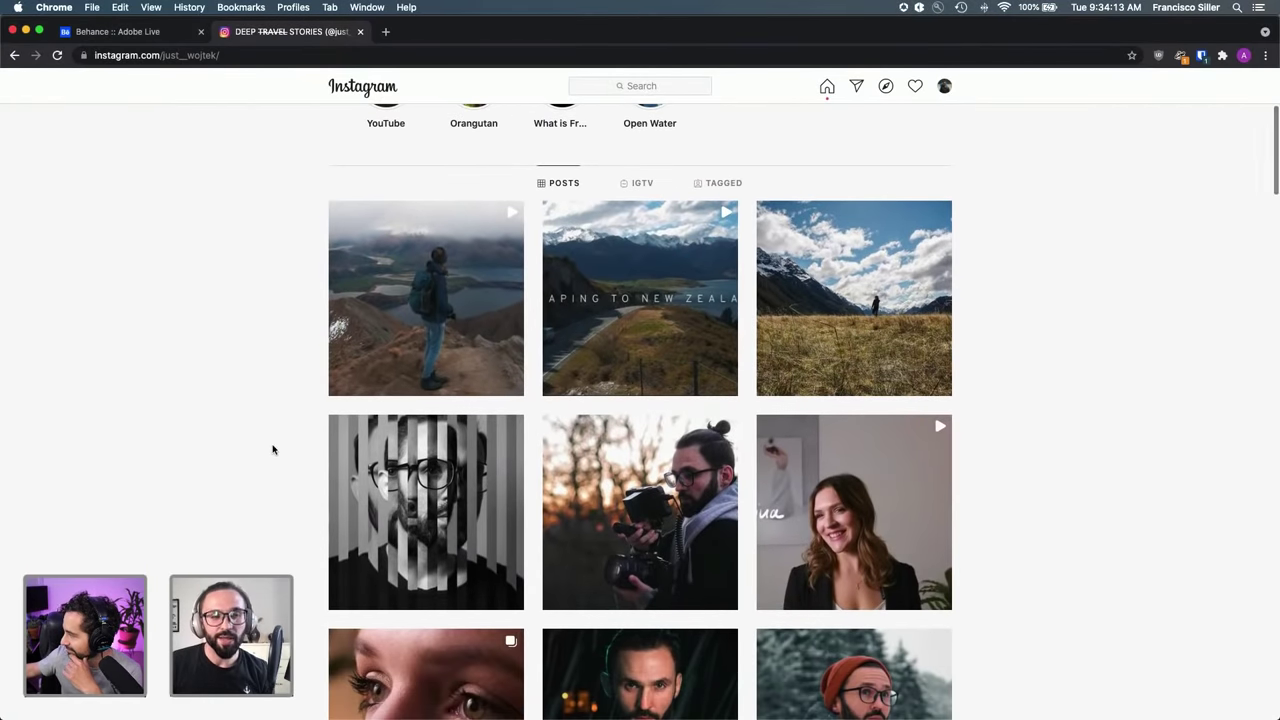
left_click(844, 269)
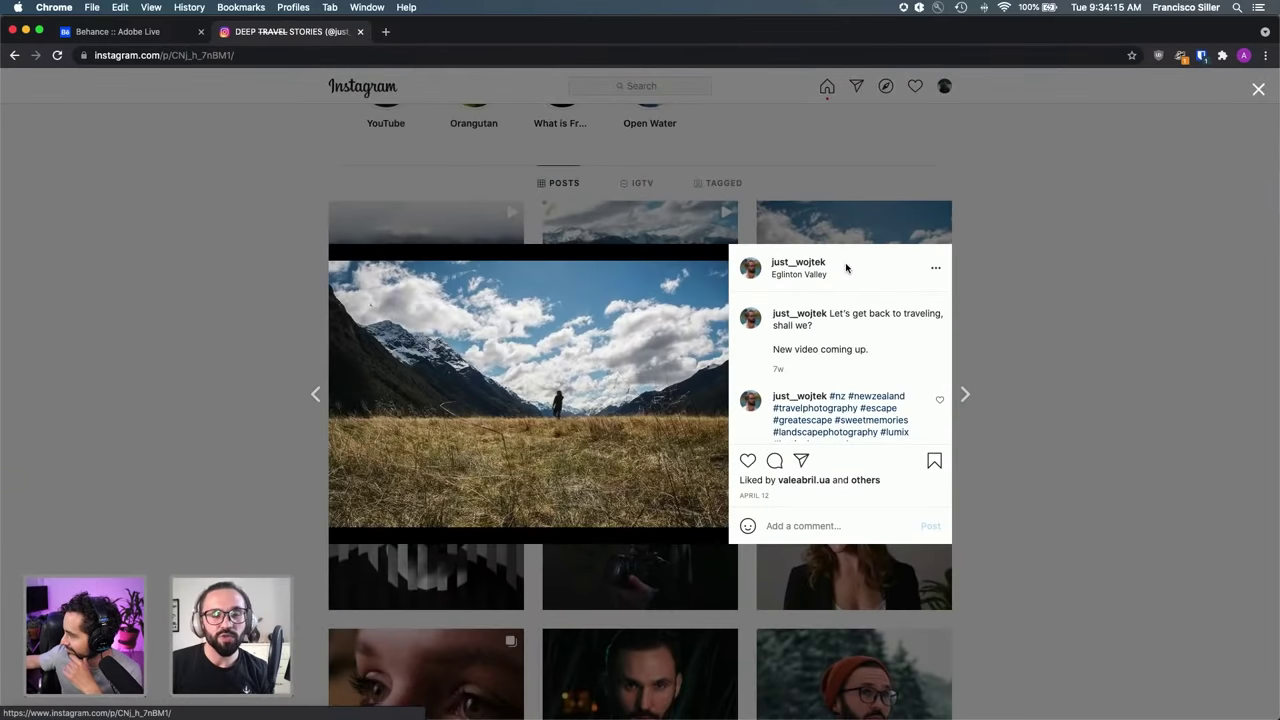
key("Right")
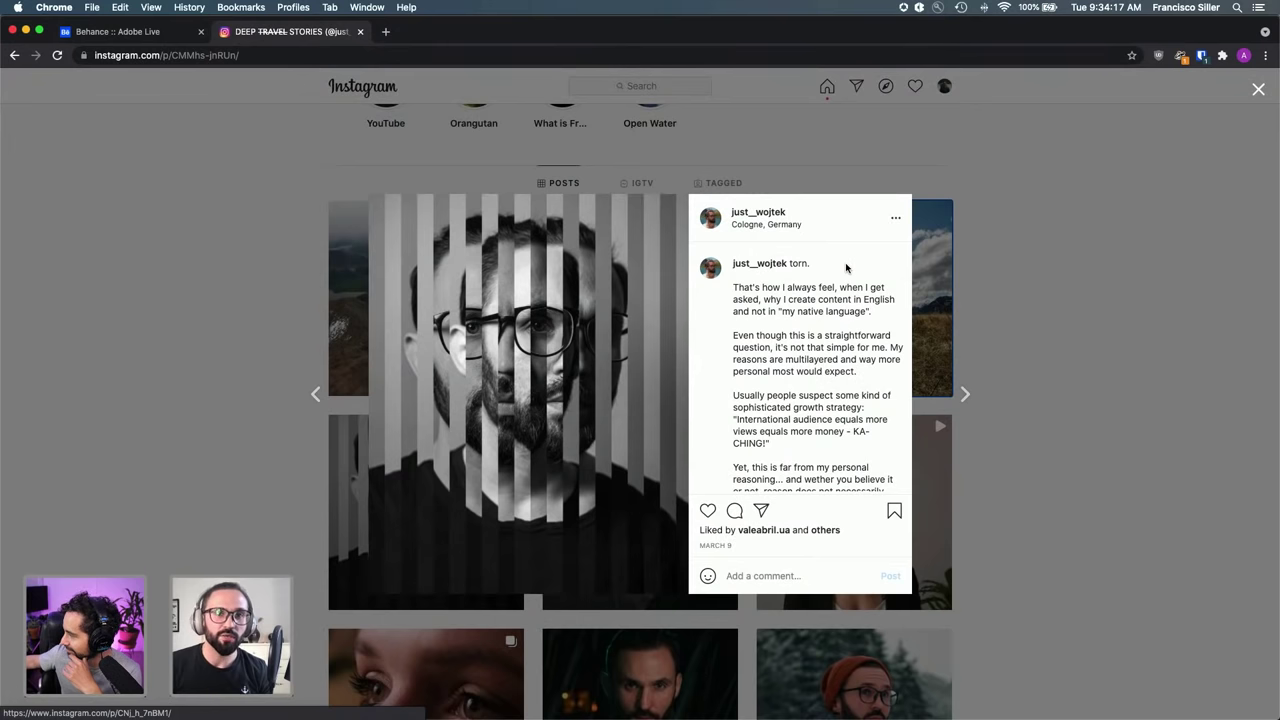
key("Right")
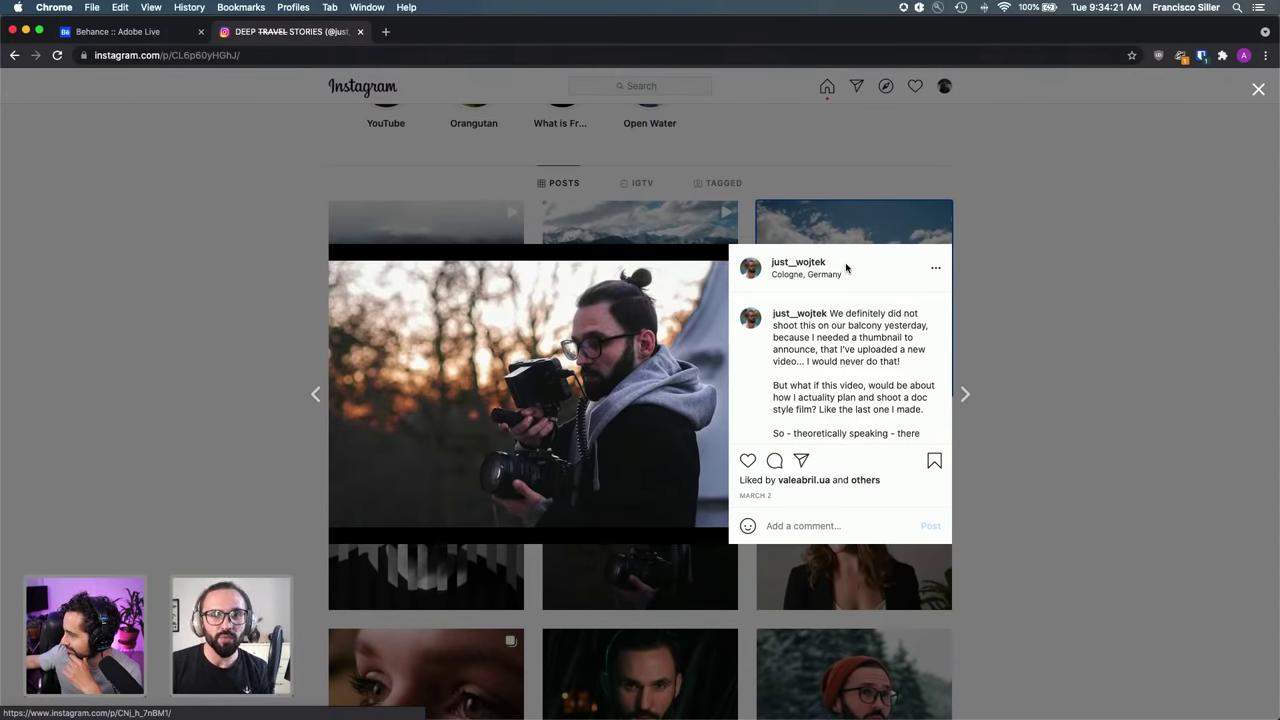
key("Right")
key("Right")
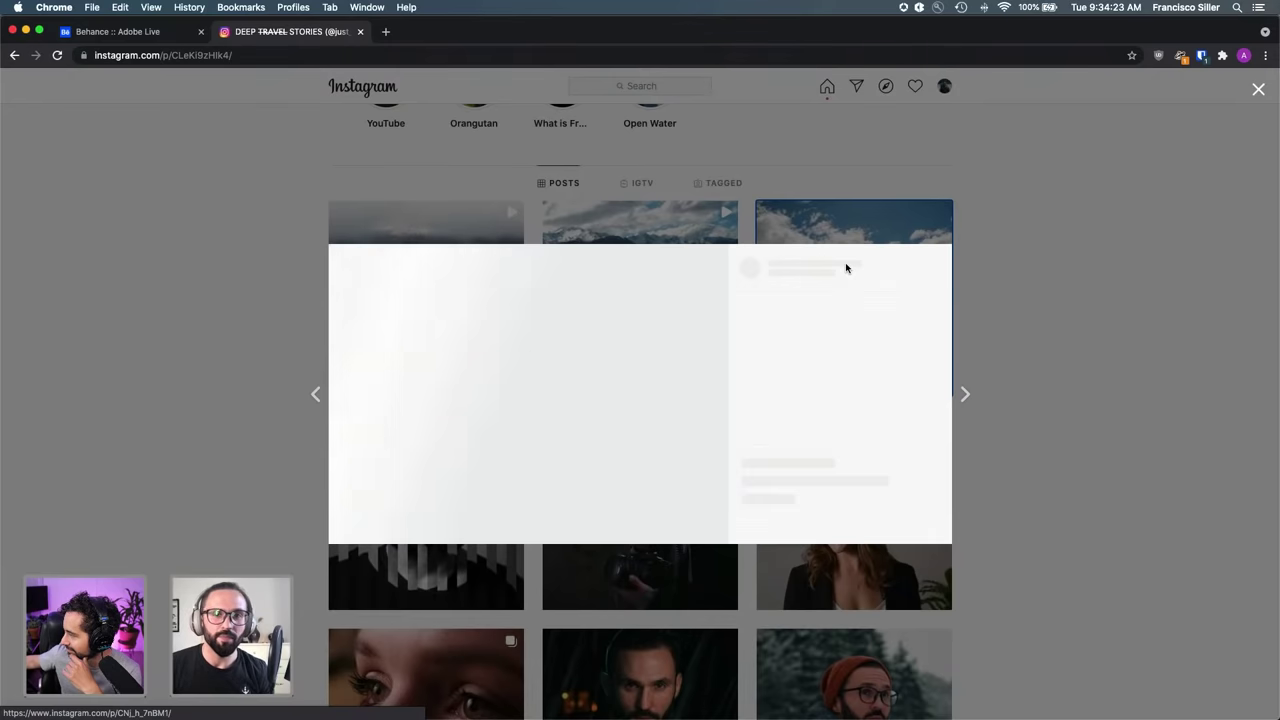
key("Escape")
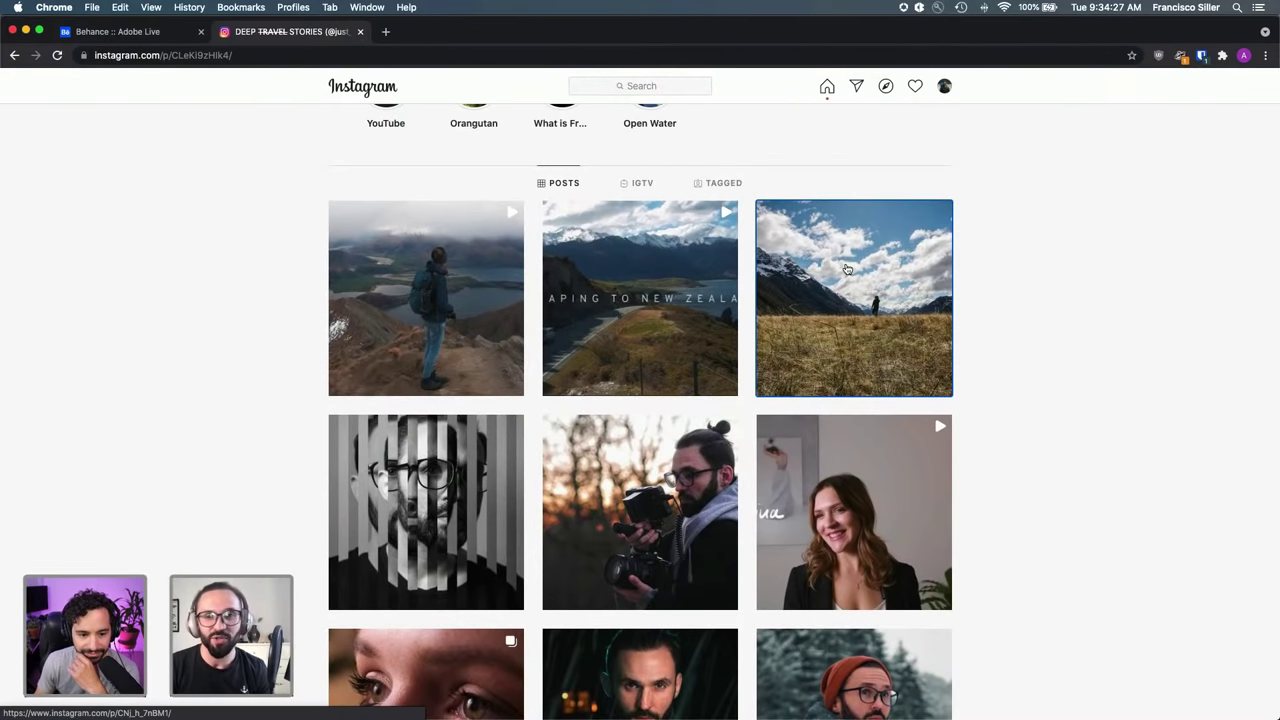
Scroll further down the profile grid and open the sunset post
scroll(846, 268, "down", 5)
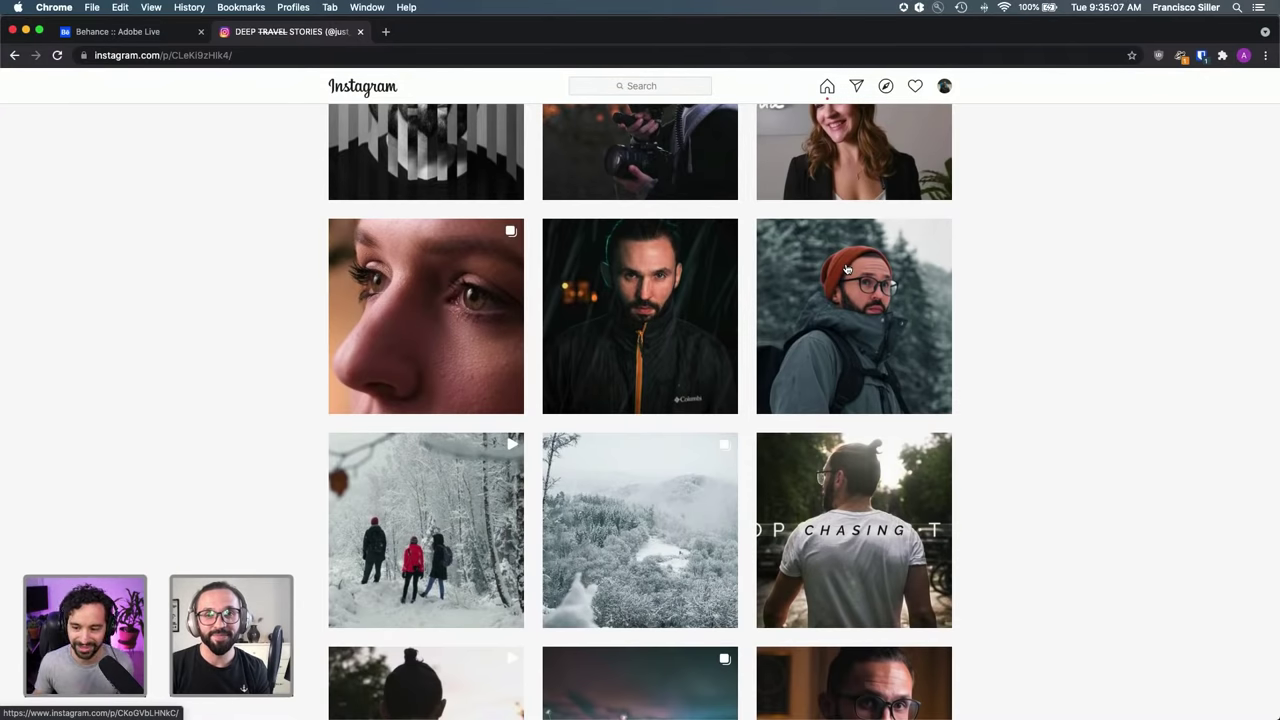
scroll(847, 269, "down", 5)
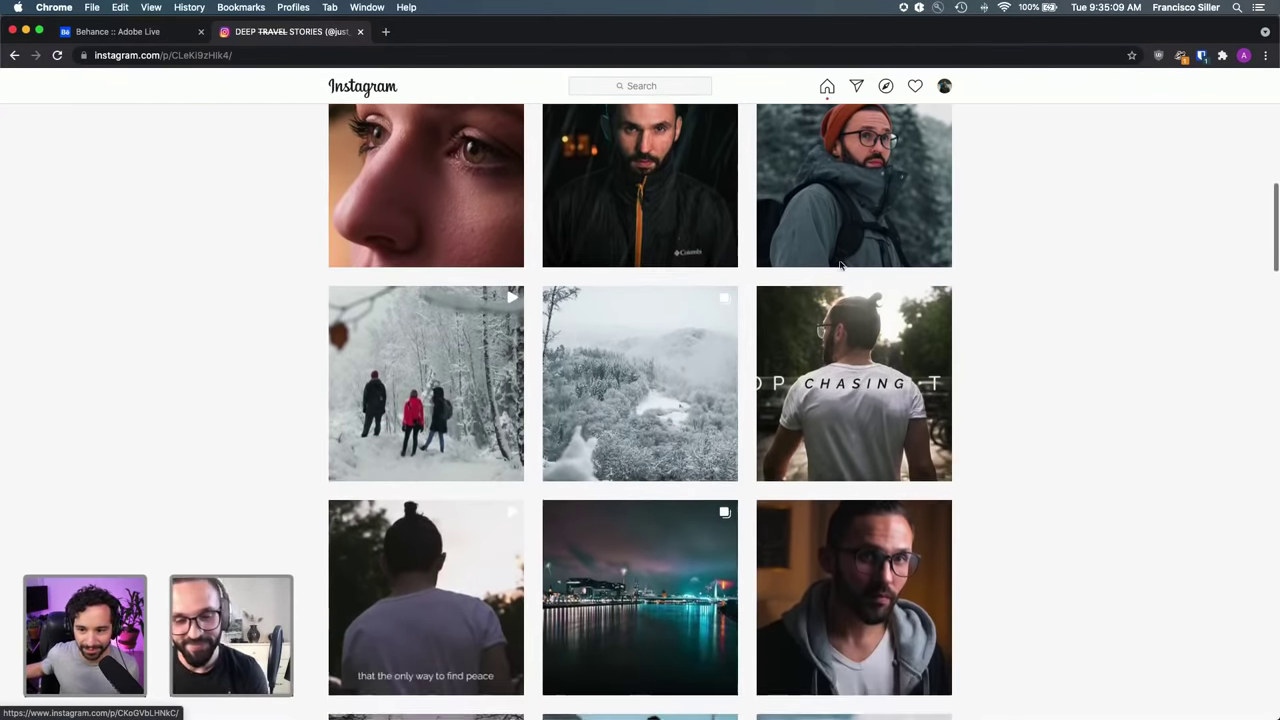
scroll(847, 269, "down", 5)
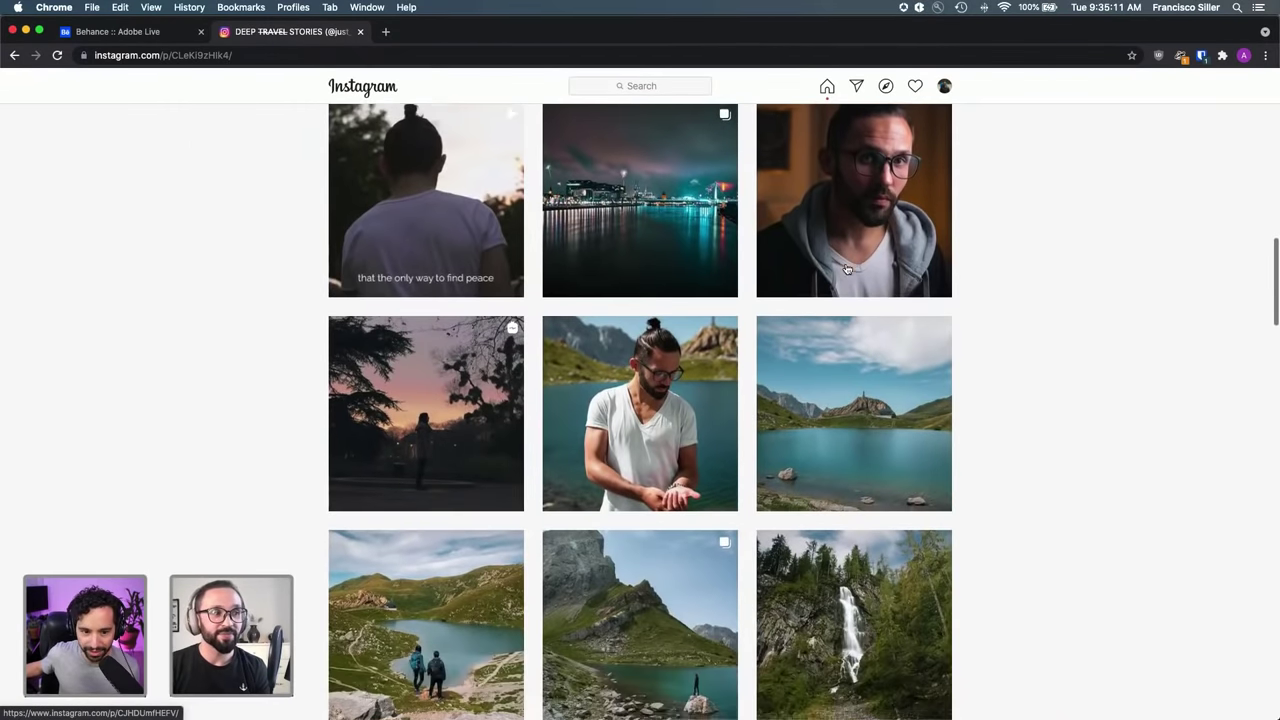
scroll(847, 269, "up", 12)
scroll(845, 268, "up", 10)
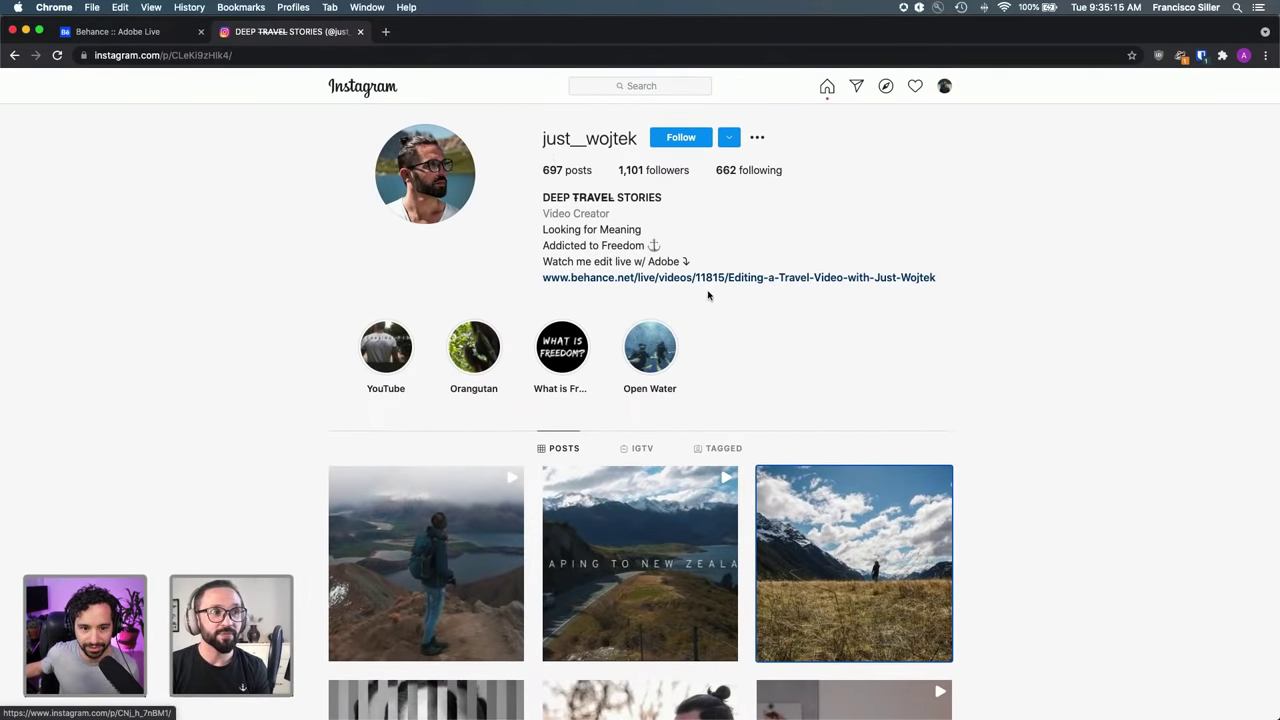
scroll(729, 553, "down", 5)
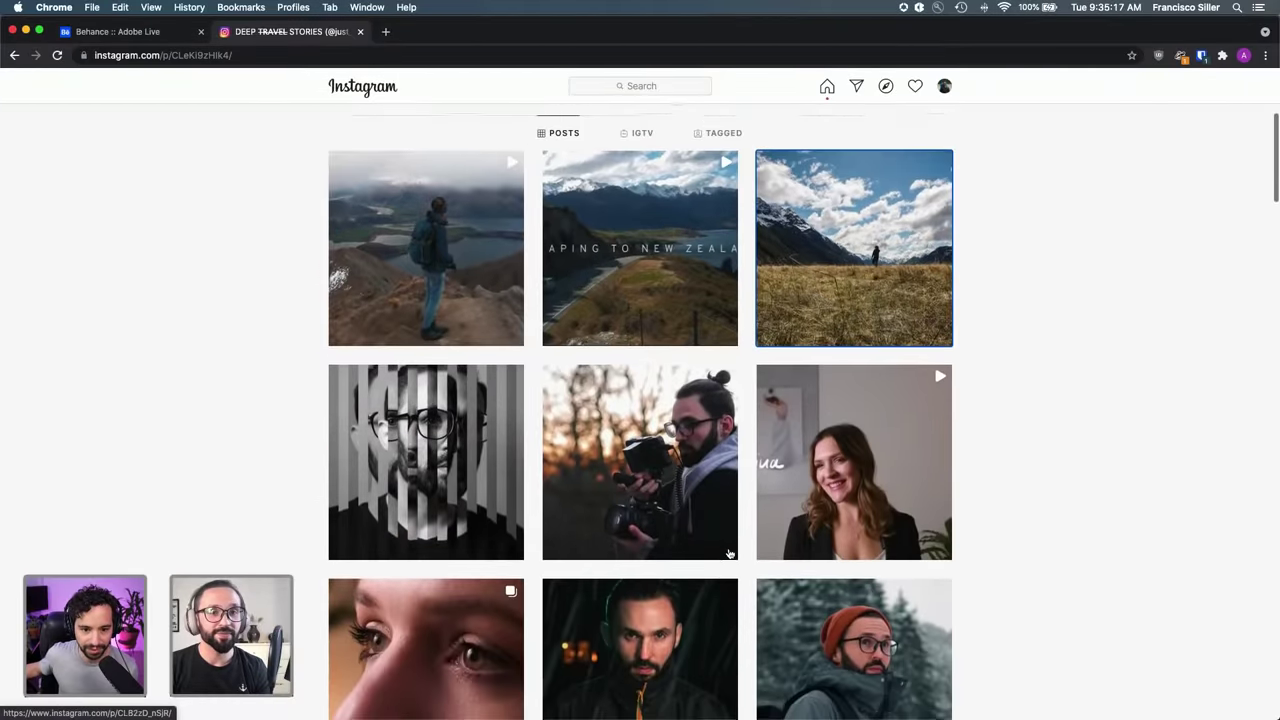
scroll(726, 545, "up", 1)
scroll(742, 460, "down", 12)
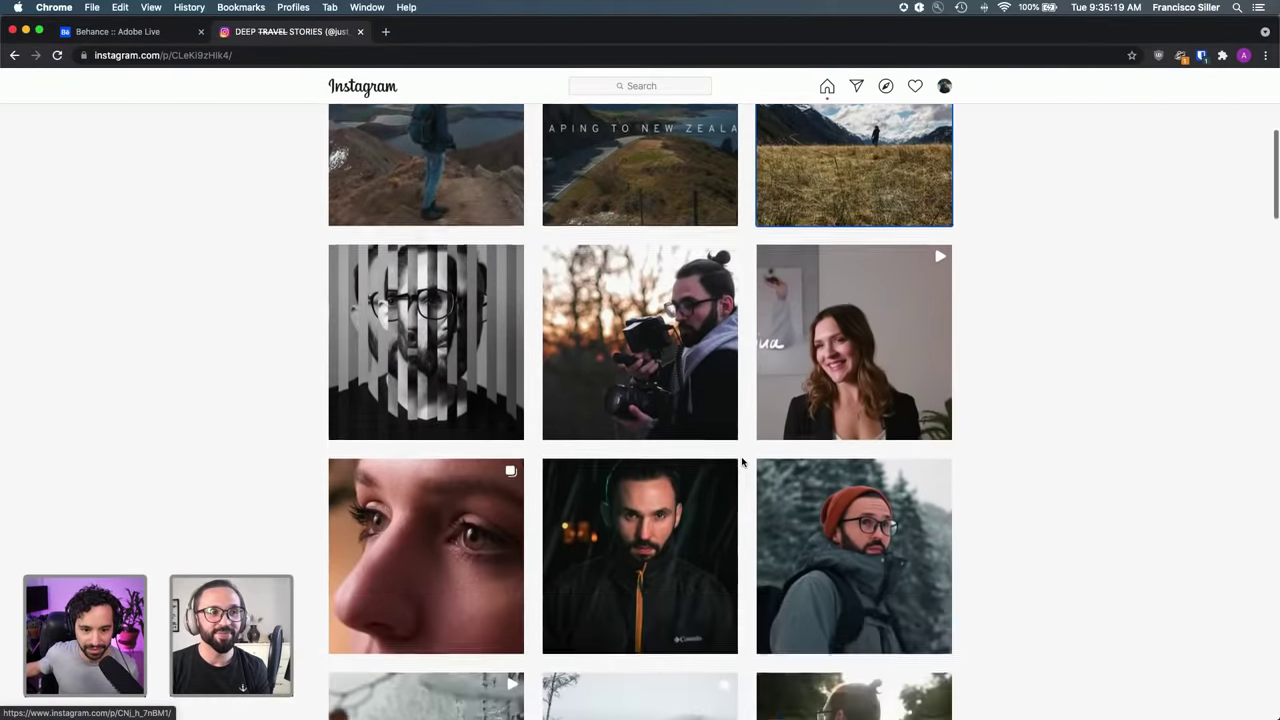
scroll(742, 461, "down", 8)
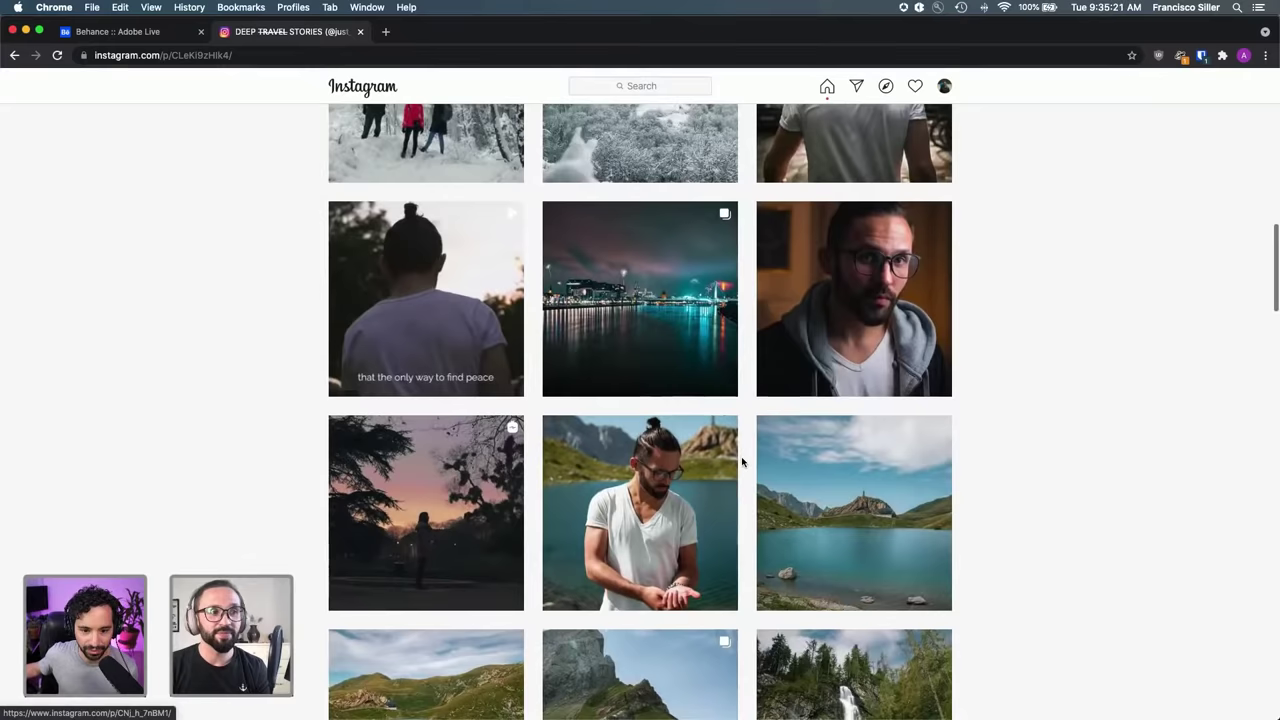
scroll(742, 461, "down", 10)
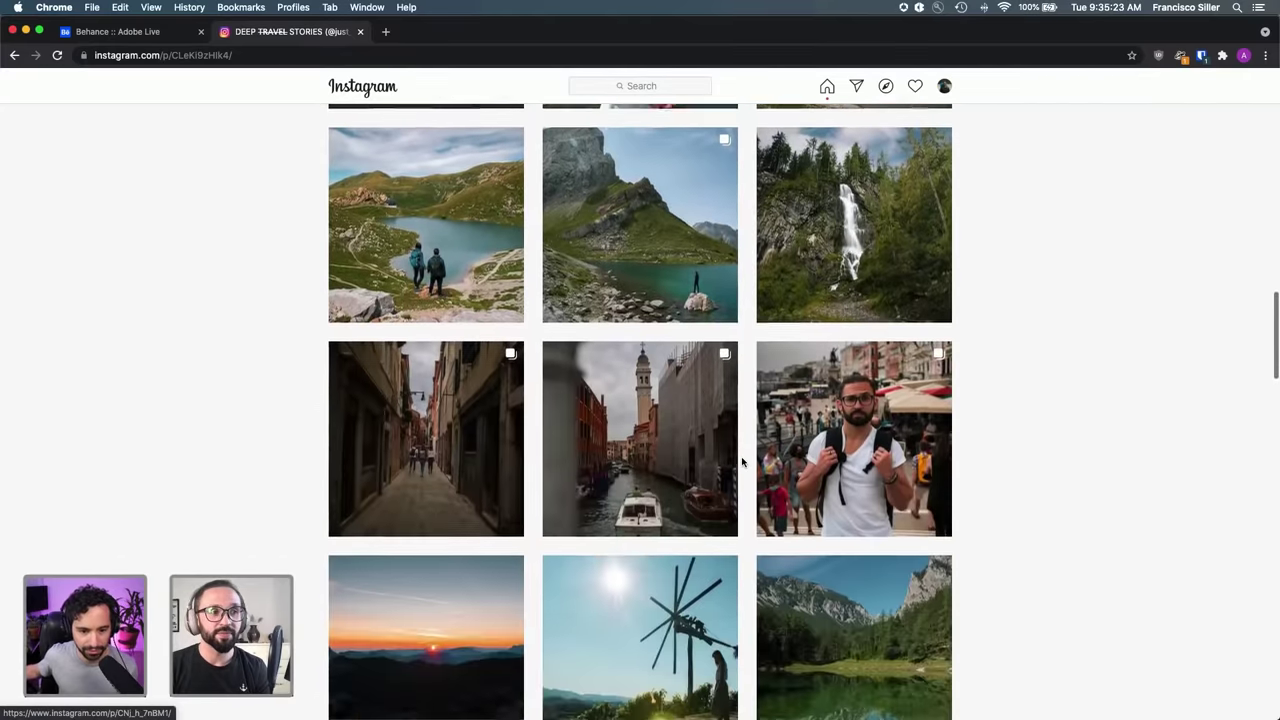
scroll(742, 461, "down", 2)
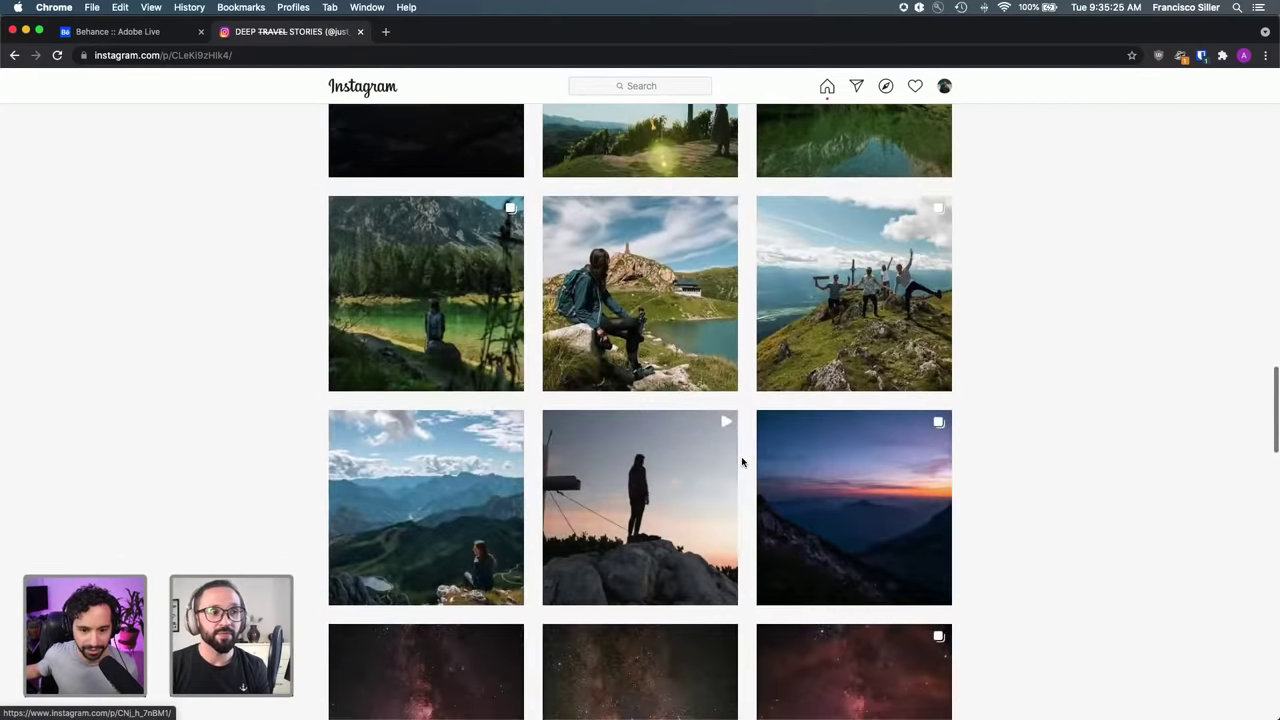
left_click(870, 488)
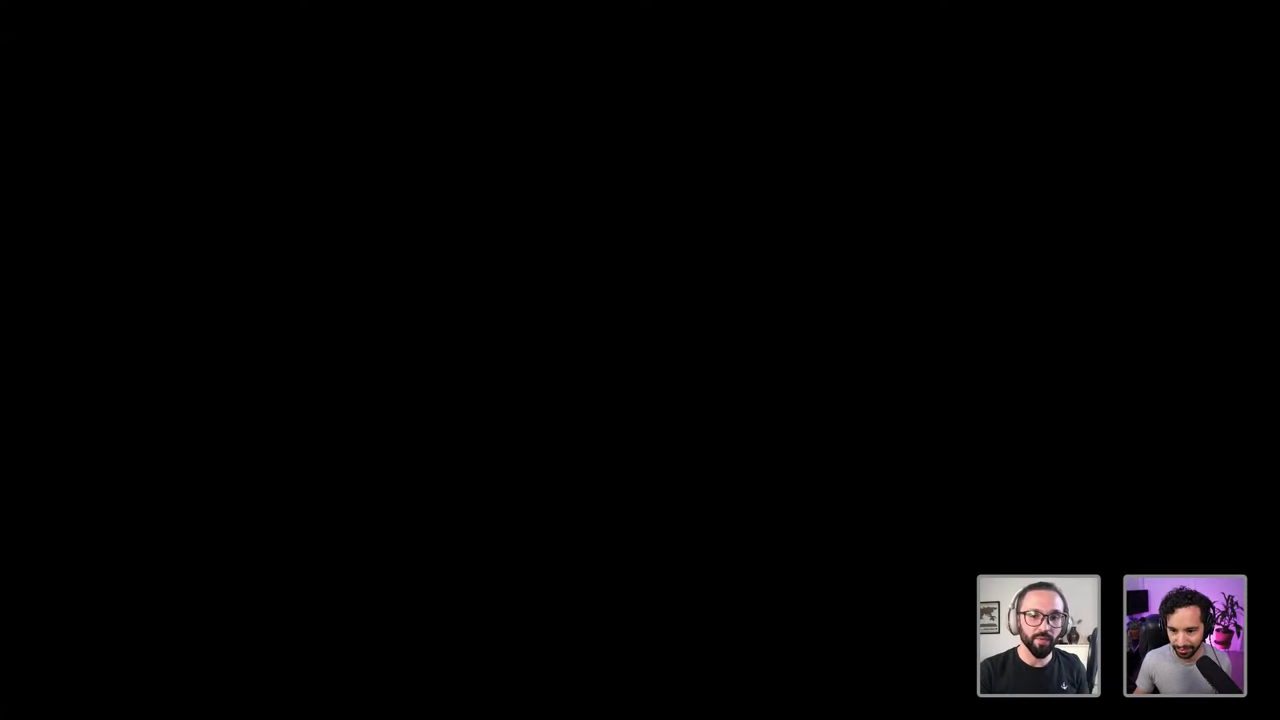
Let the exported film play in QuickTime Player until the black W logo card appears
mouse_move(642, 602)
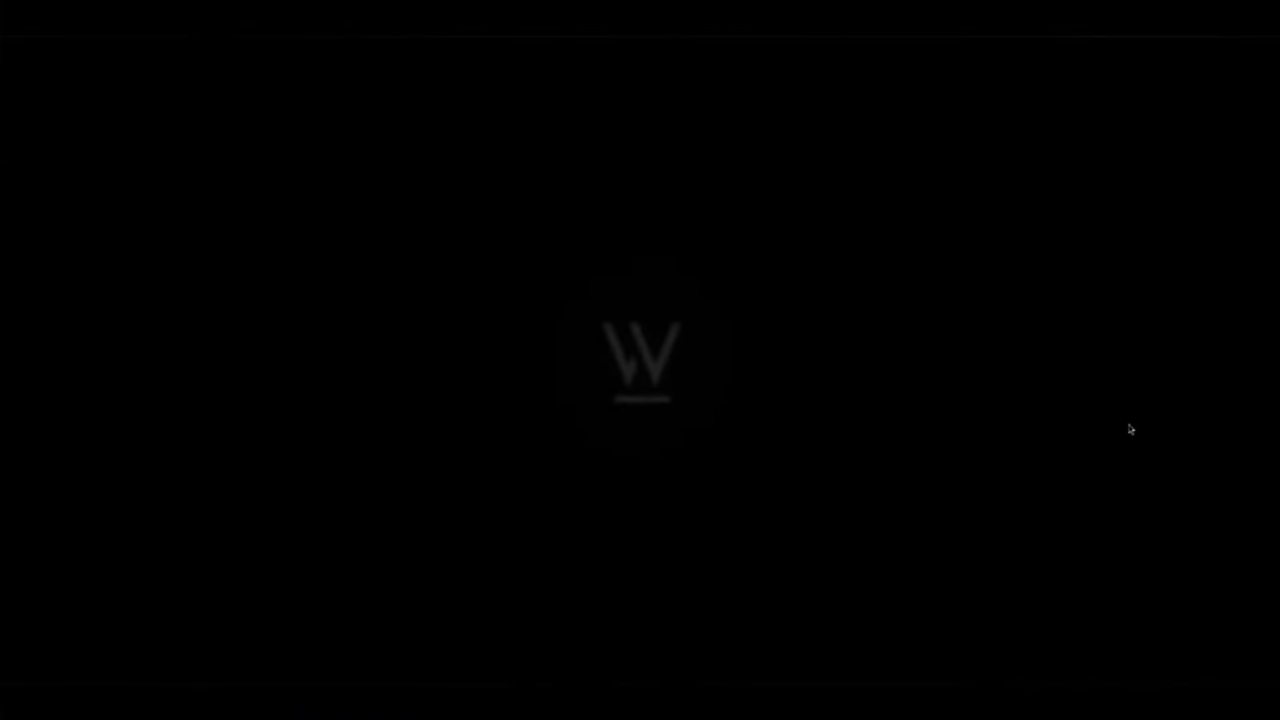
Pause the film on its closing title card at 09:29 of 09:36
mouse_move(607, 678)
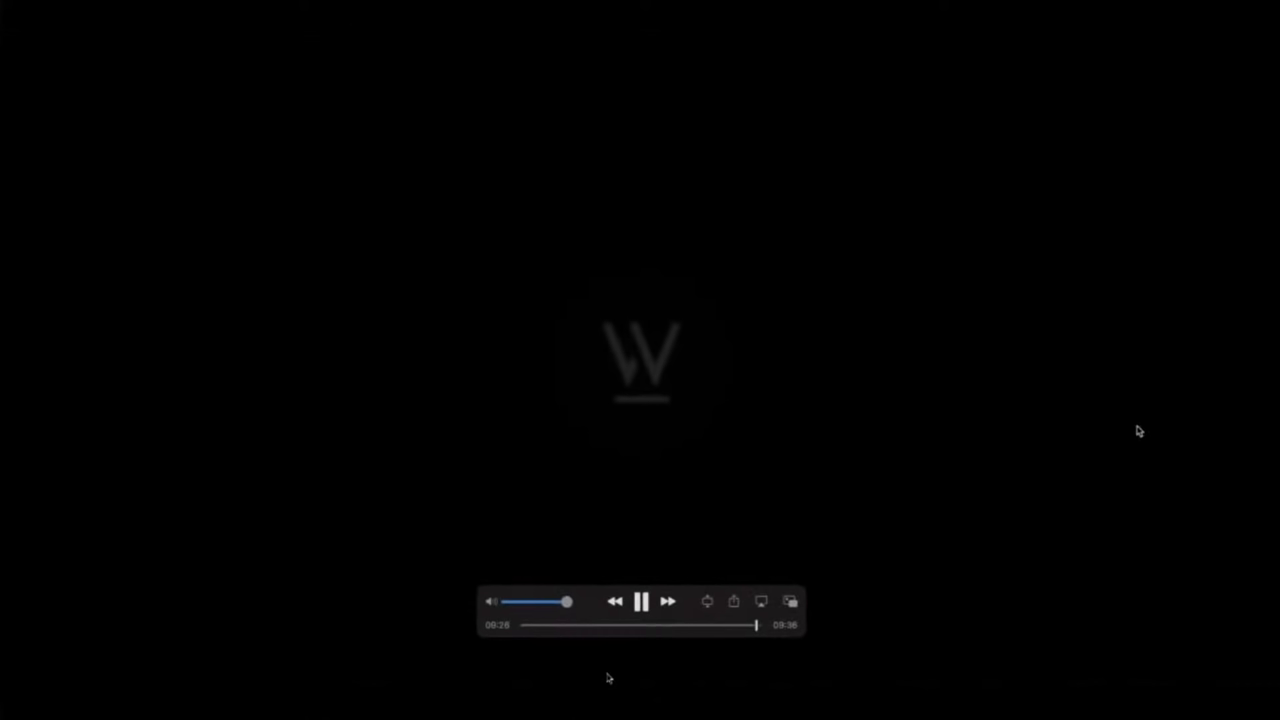
left_click(642, 611)
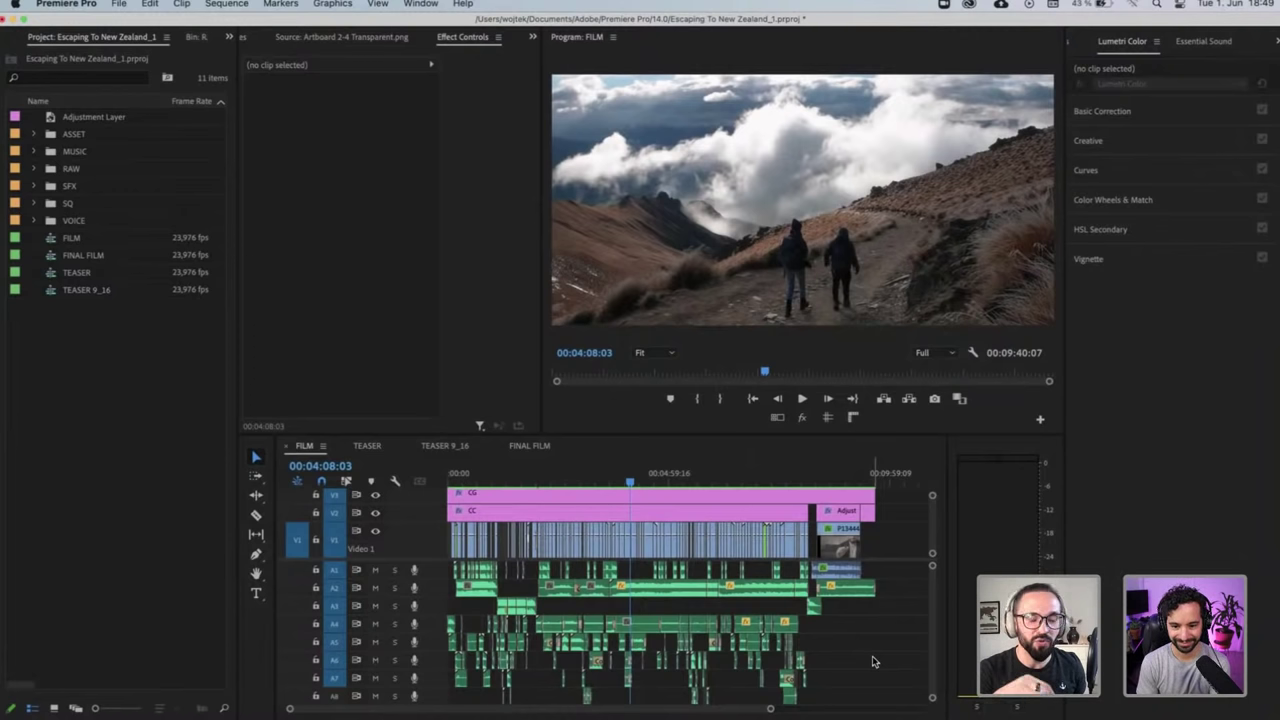
Expand the SQ folder, open the SELECT sequence and clear its clip selection
left_click(33, 203)
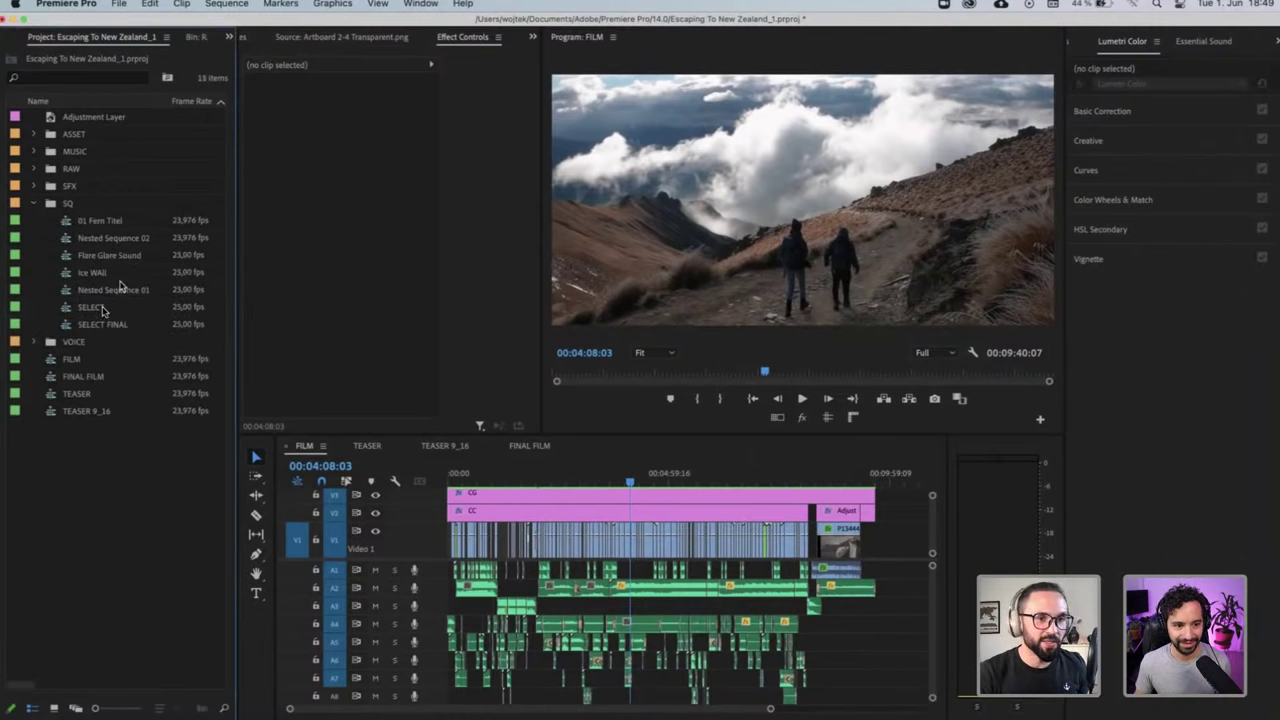
double_click(102, 308)
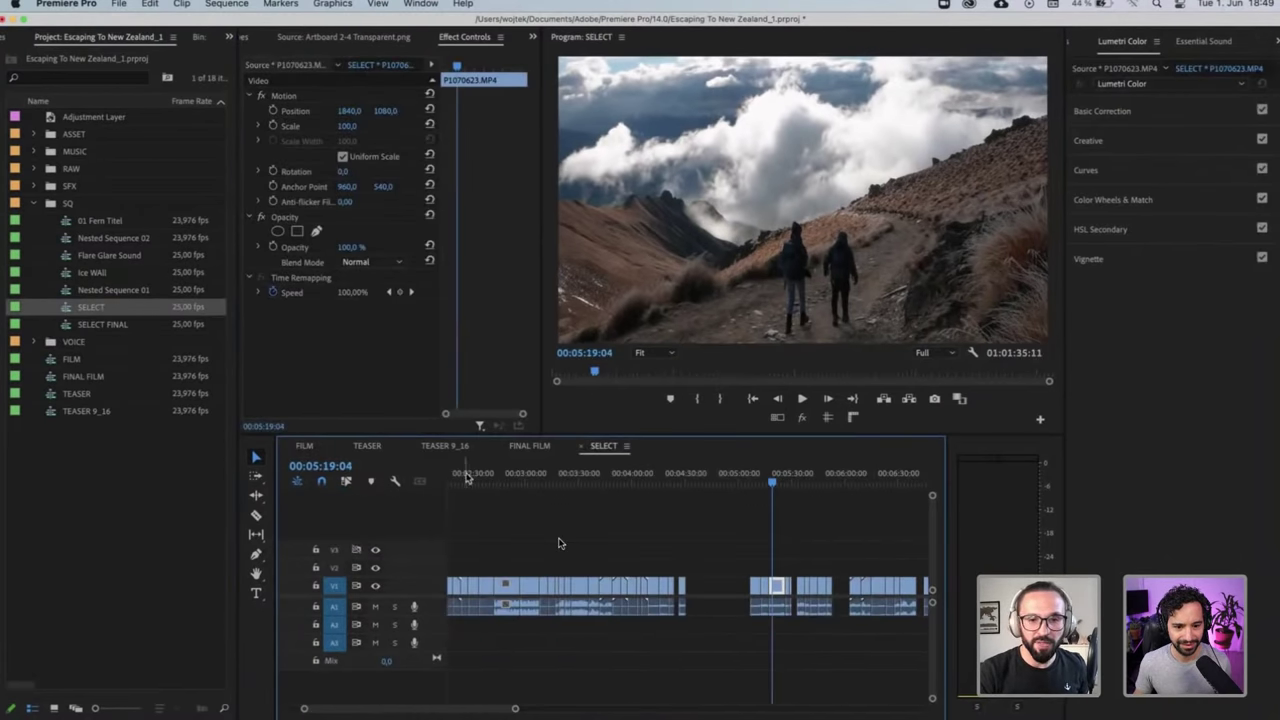
left_click(560, 543)
Zoom around the SELECT timeline and park the playhead at 00:49:23:04 on the farmland clip
key("minus")
key("minus")
key("minus")
key("minus")
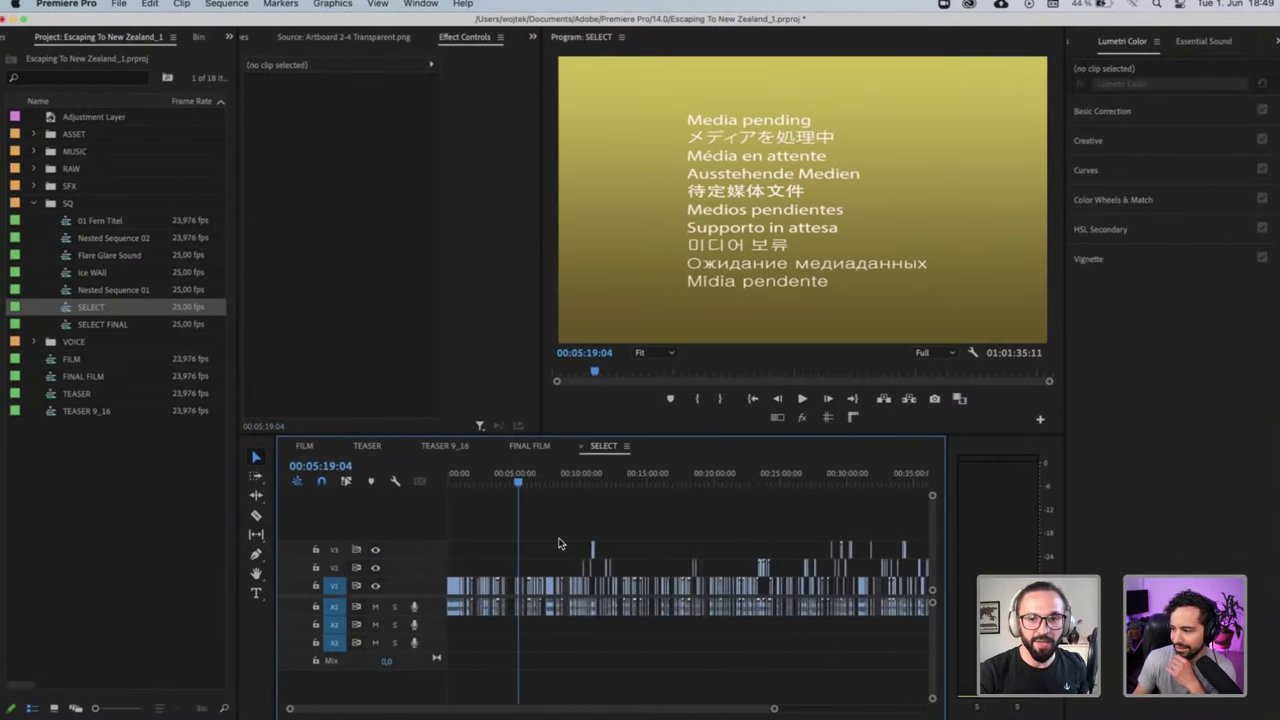
key("minus")
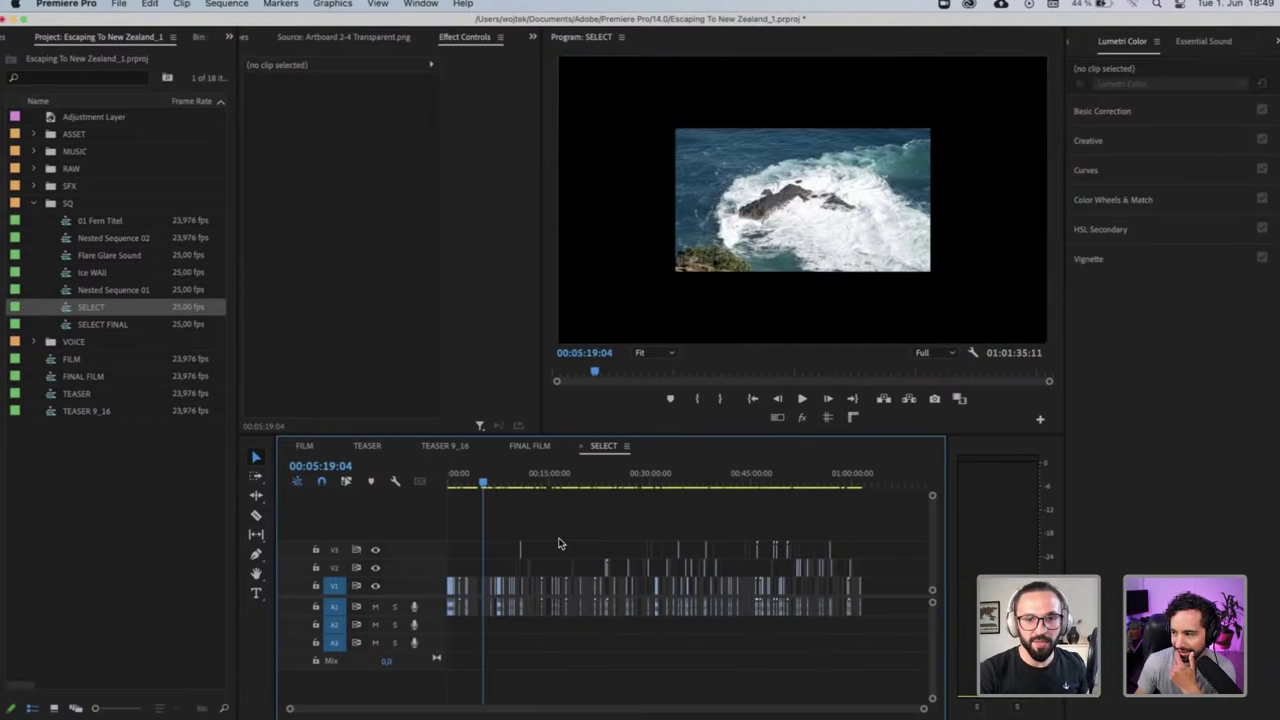
key("equal")
scroll(560, 545, "down", 5)
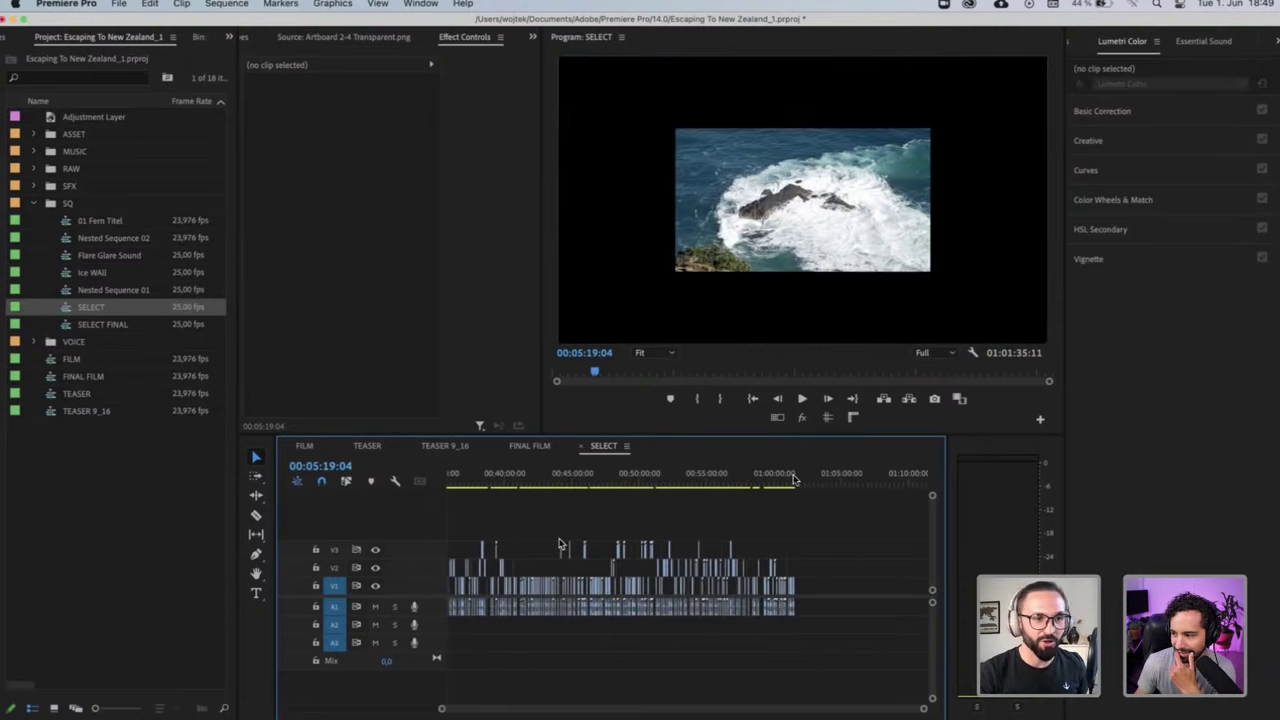
left_click(791, 481)
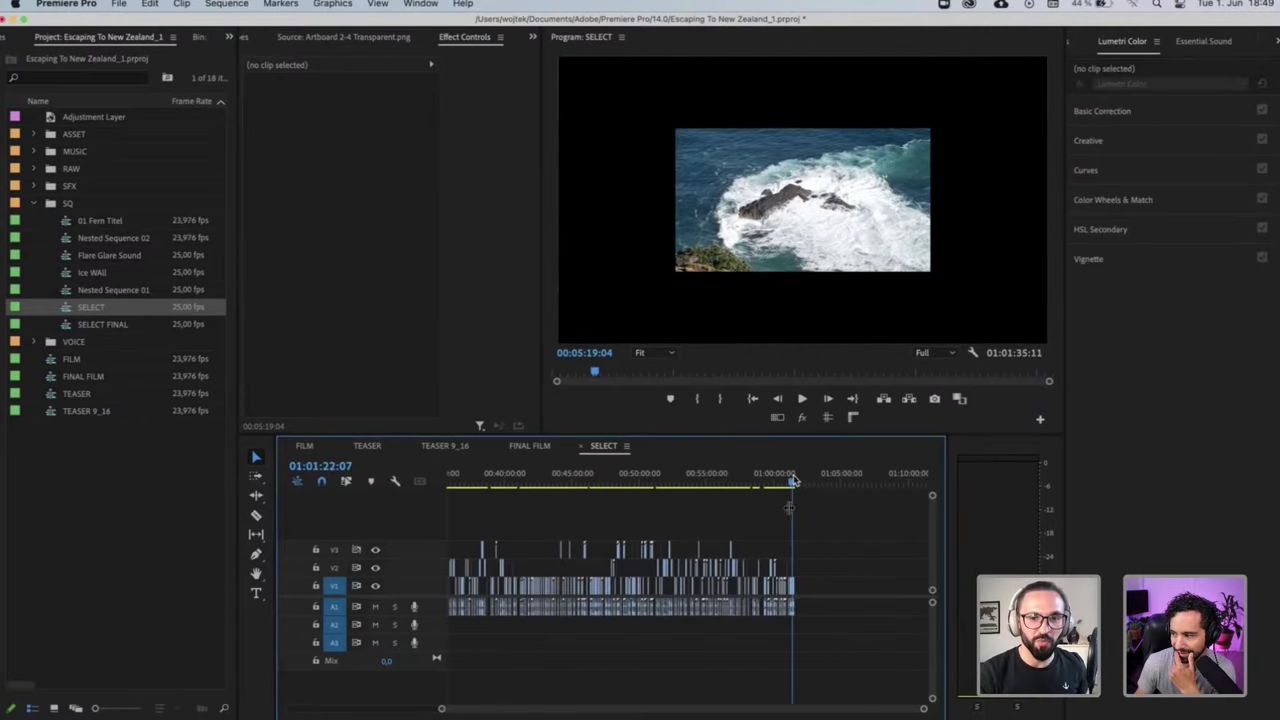
left_click(631, 481)
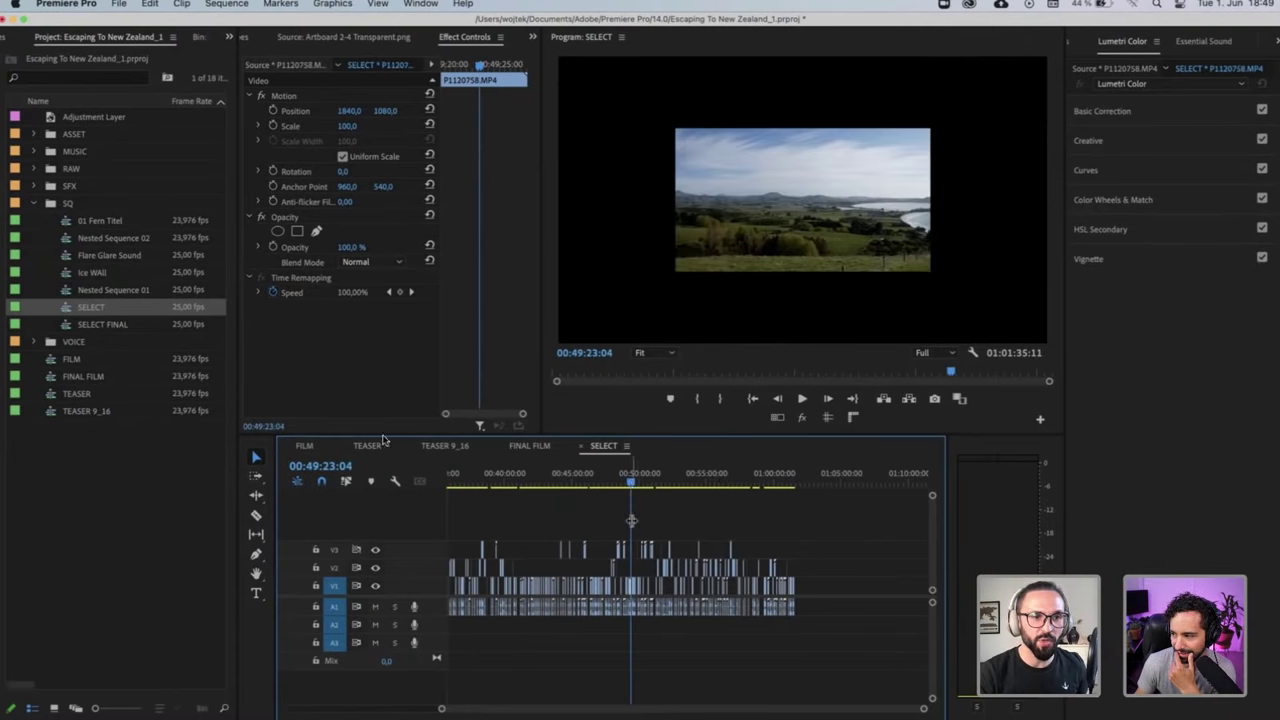
key("minus")
key("minus")
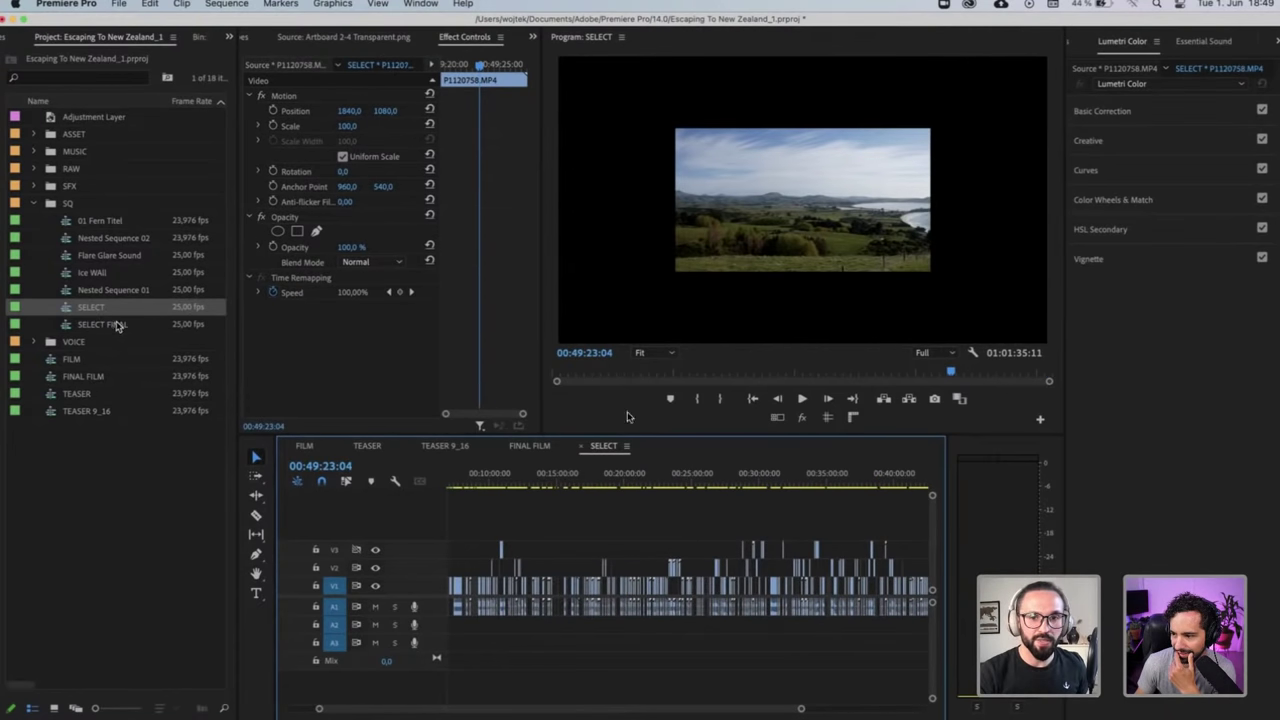
Open SELECT FINAL, close SELECT, scan through SELECT FINAL, then close it to return to FILM
double_click(117, 325)
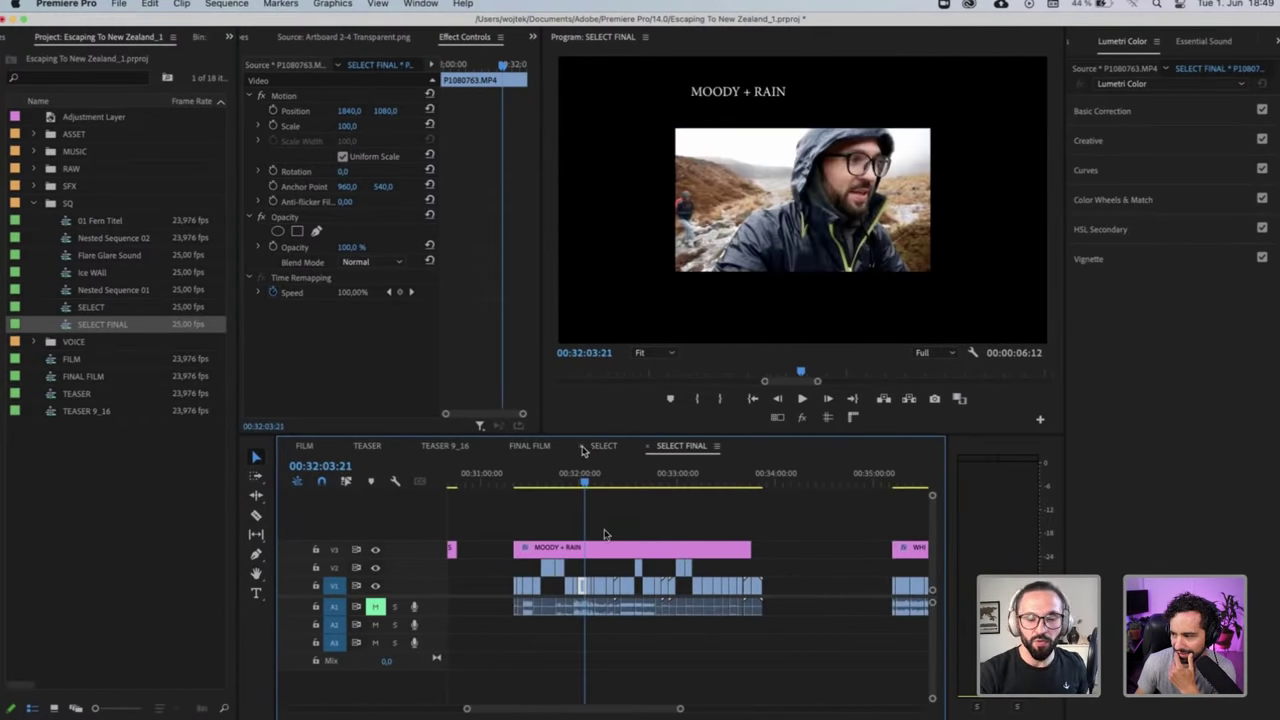
left_click(583, 446)
key("minus")
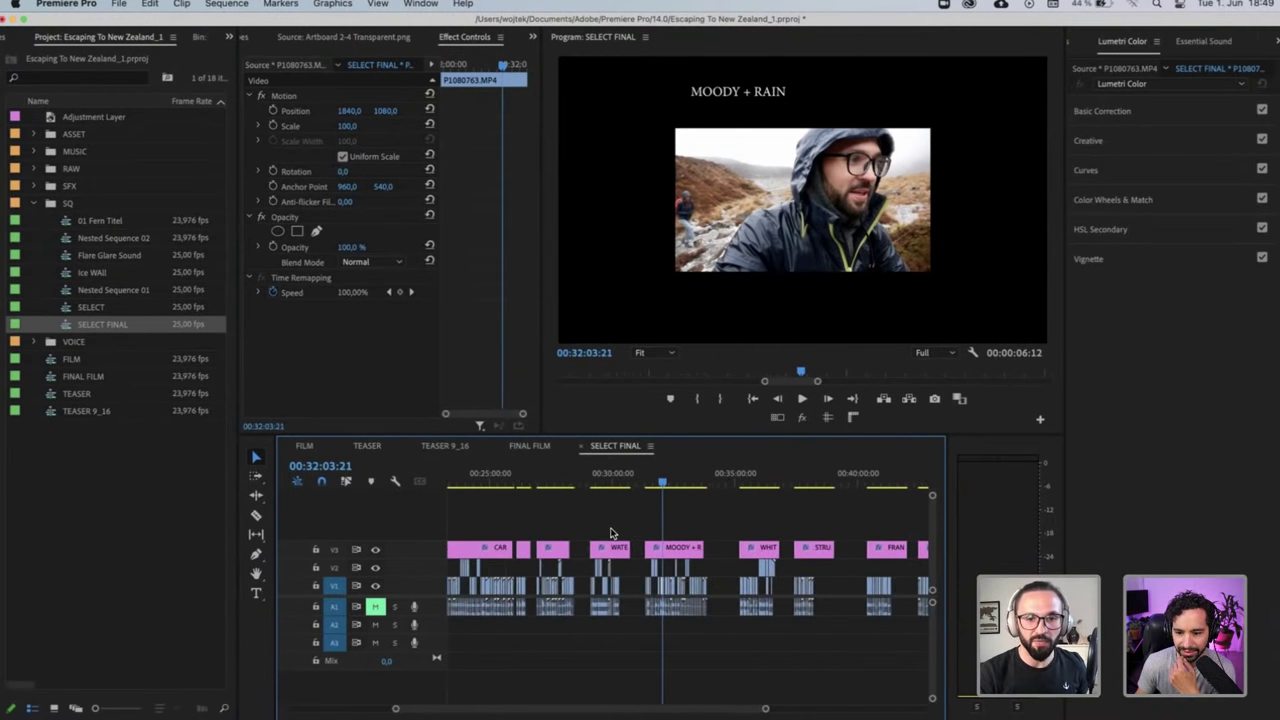
scroll(612, 533, "up", 10)
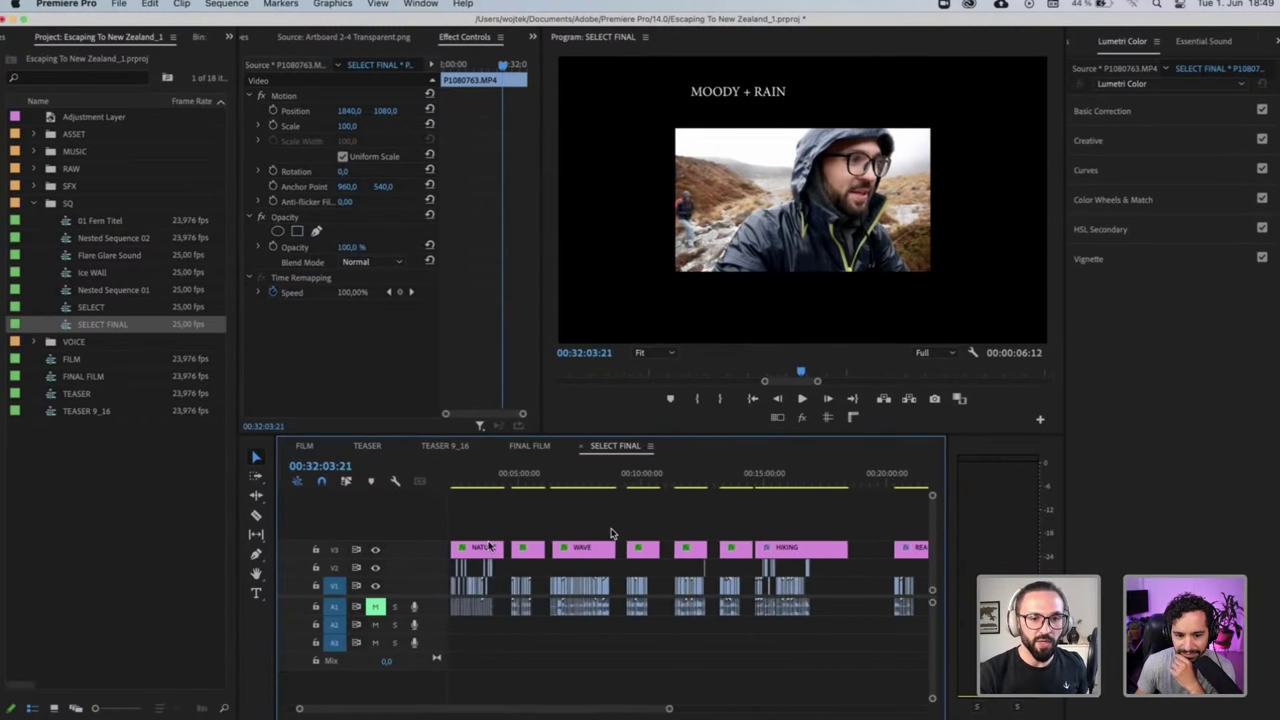
scroll(612, 533, "up", 2)
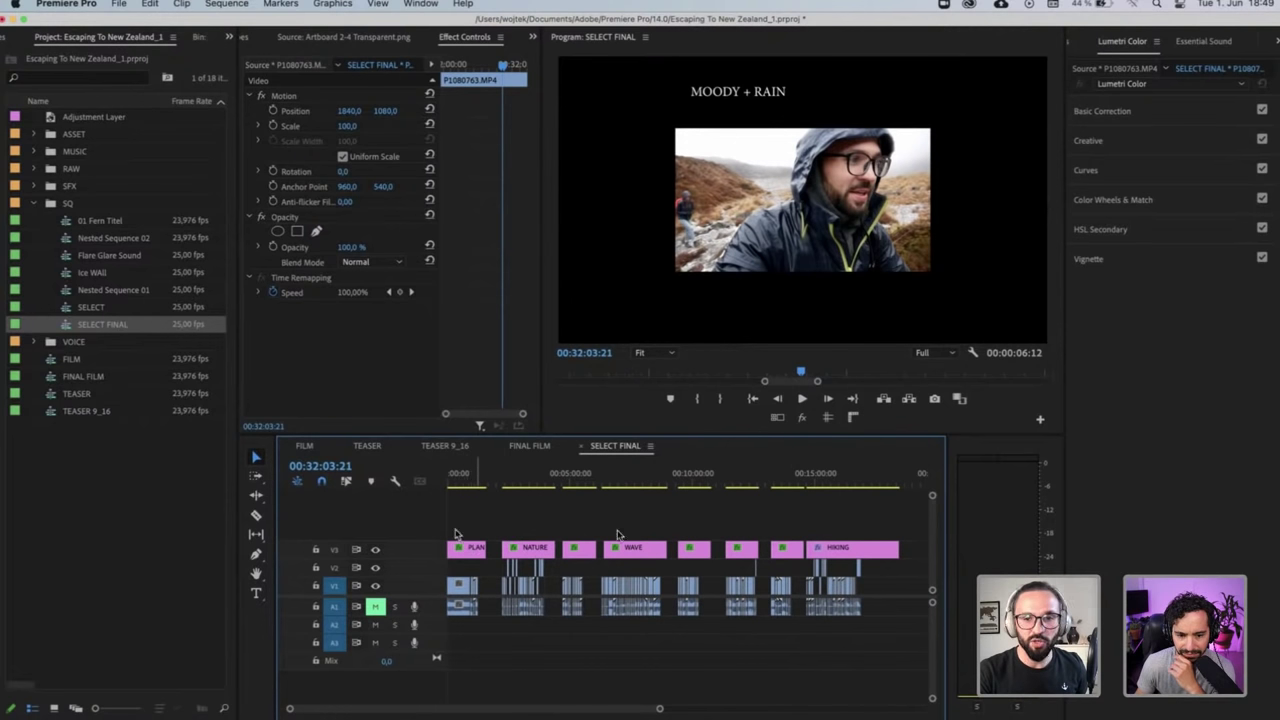
scroll(795, 572, "down", 2)
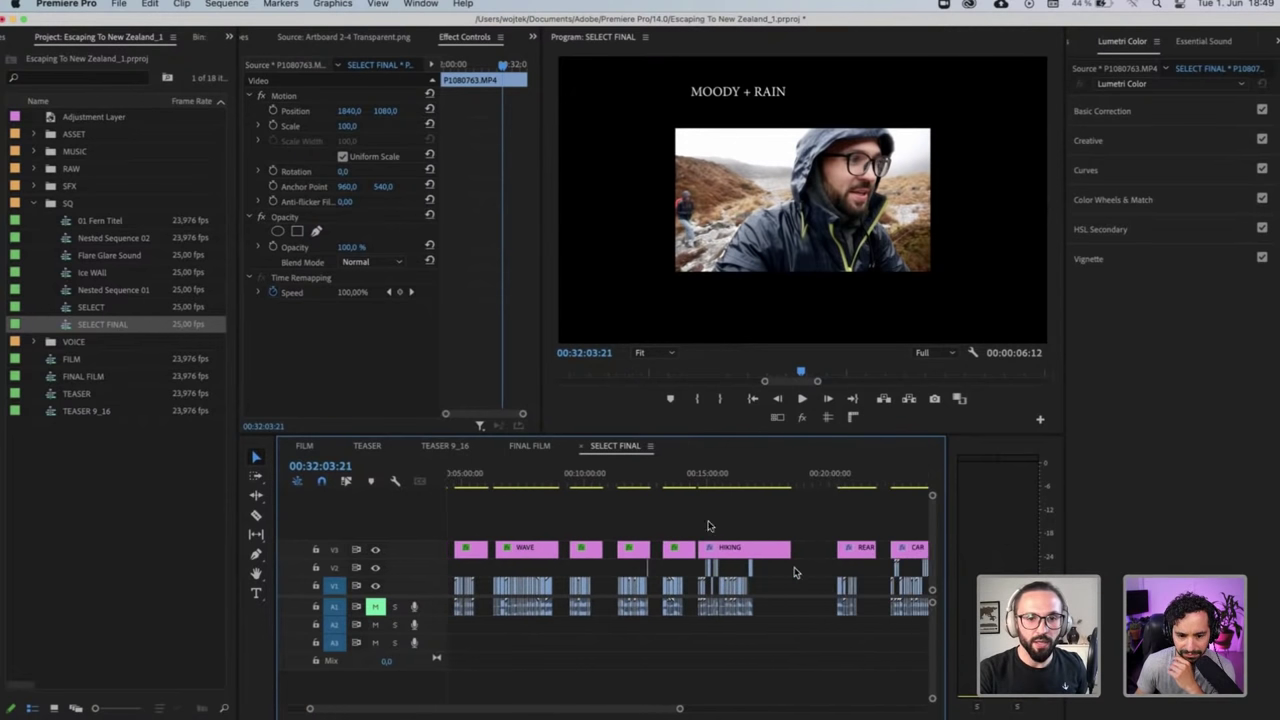
scroll(795, 572, "down", 2)
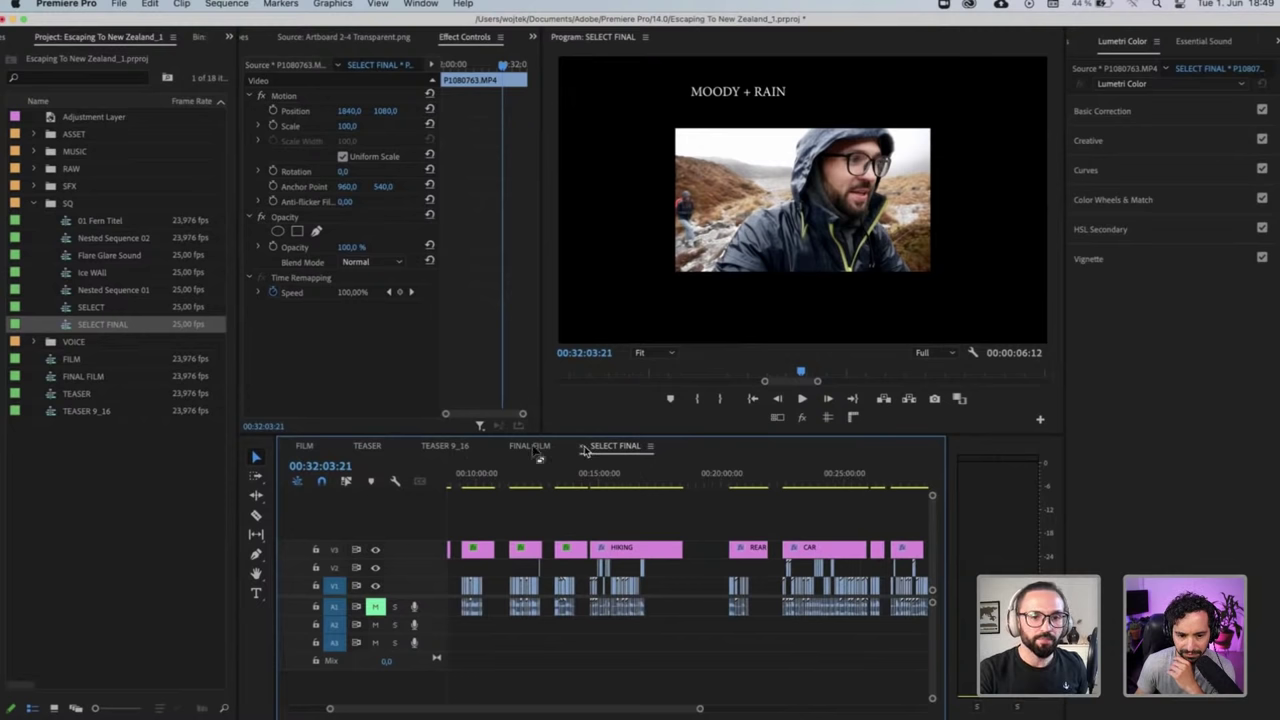
left_click(583, 447)
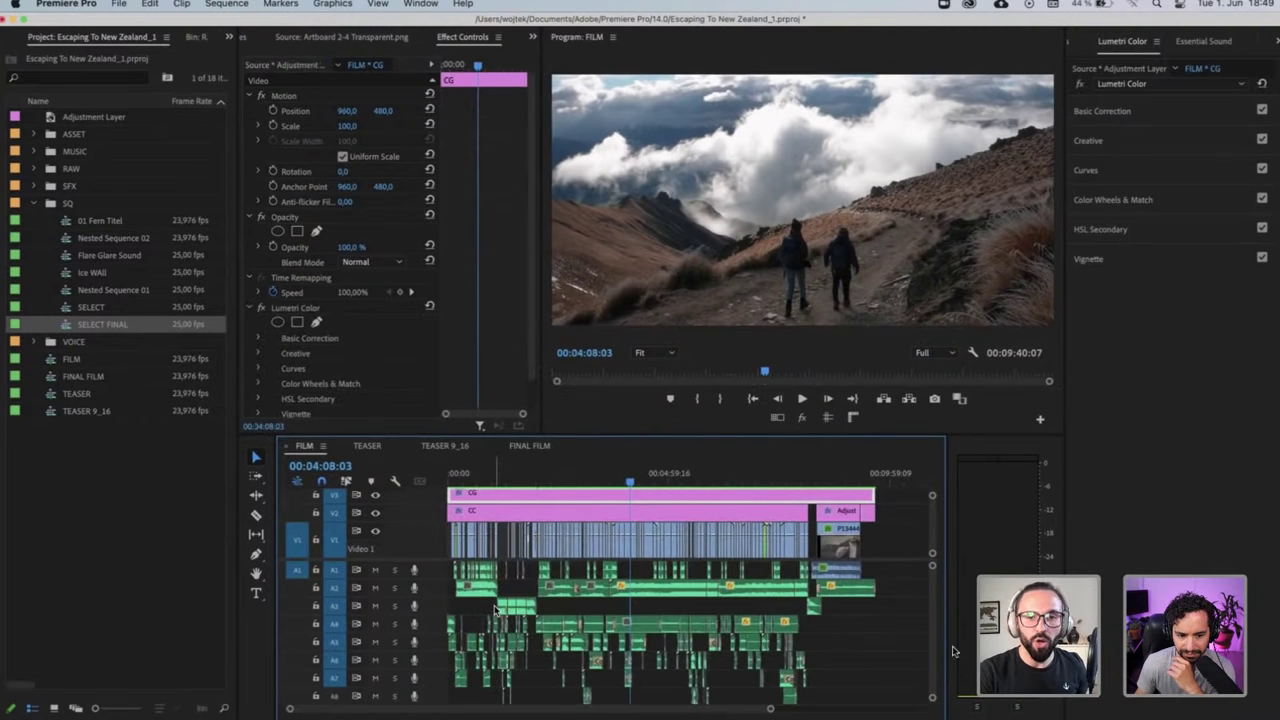
Deselect the CG clip in the FILM timeline and switch to the Google Docs narration script
left_click(855, 634)
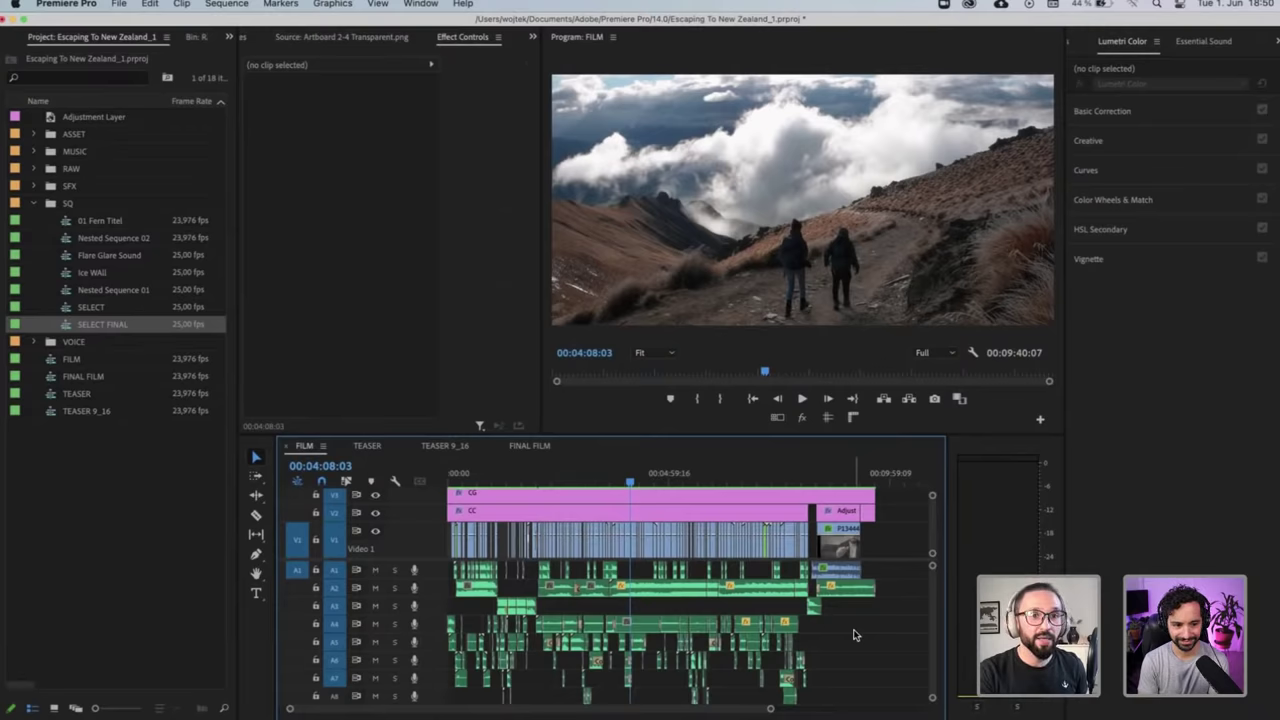
key("super+Tab")
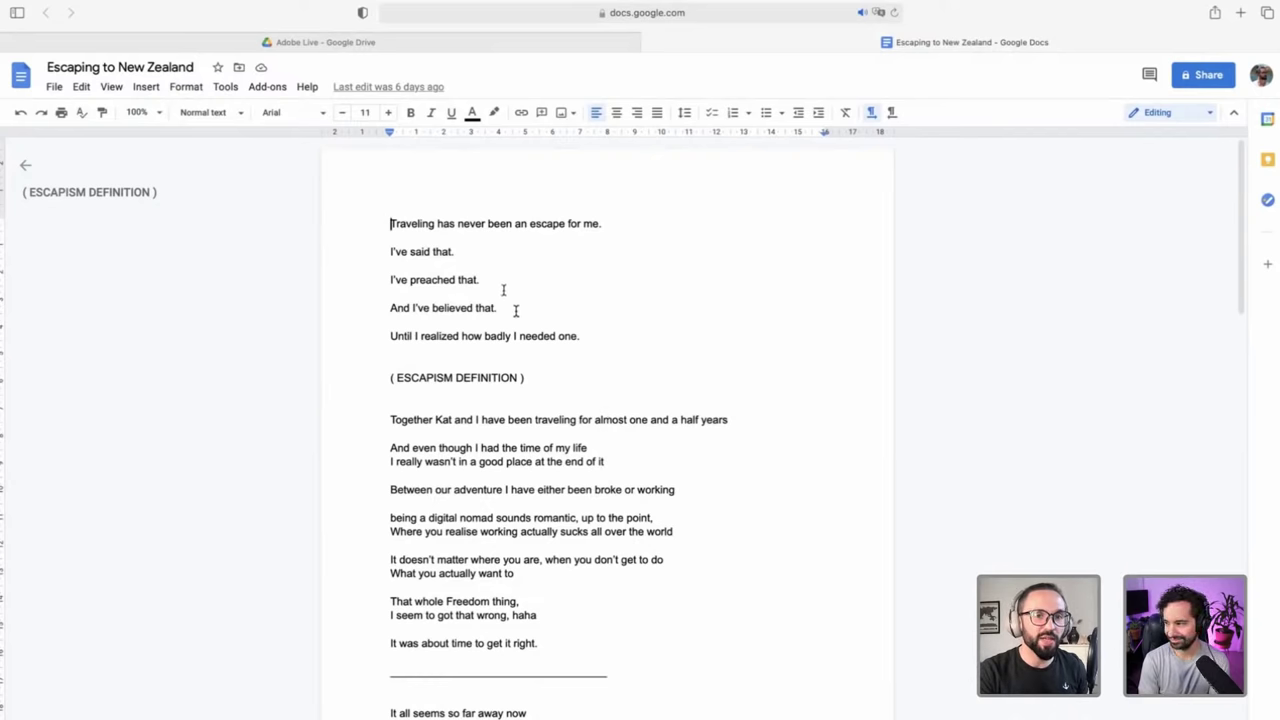
Delete the three 'I've said that' lines after the opening sentence, then undo to restore them
left_click_drag(517, 311, 389, 249)
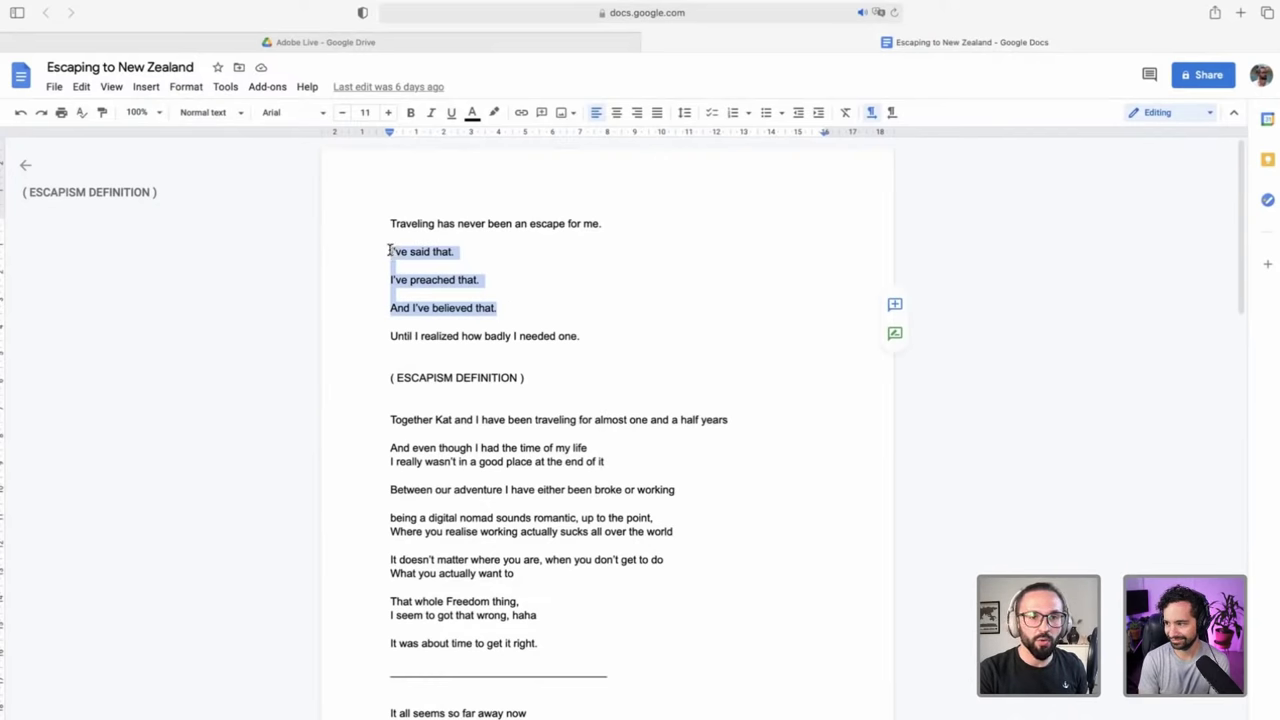
key("BackSpace")
key("BackSpace")
key("BackSpace")
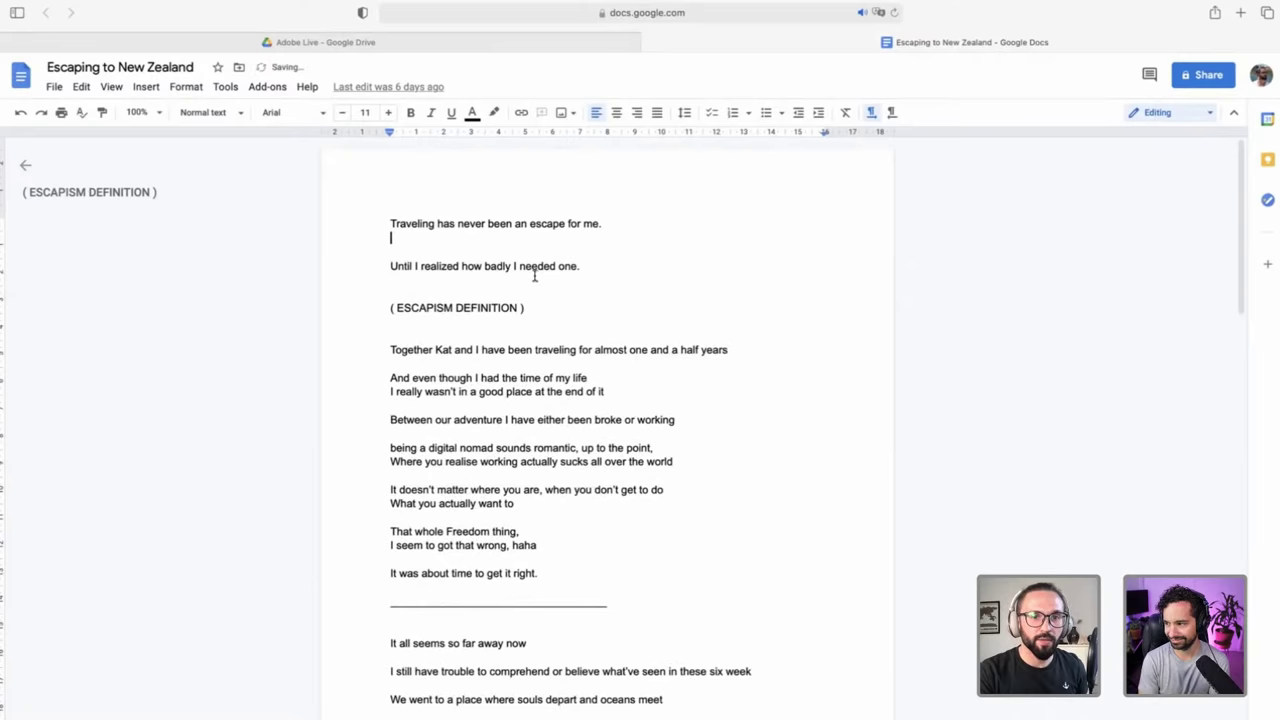
left_click_drag(605, 252, 388, 220)
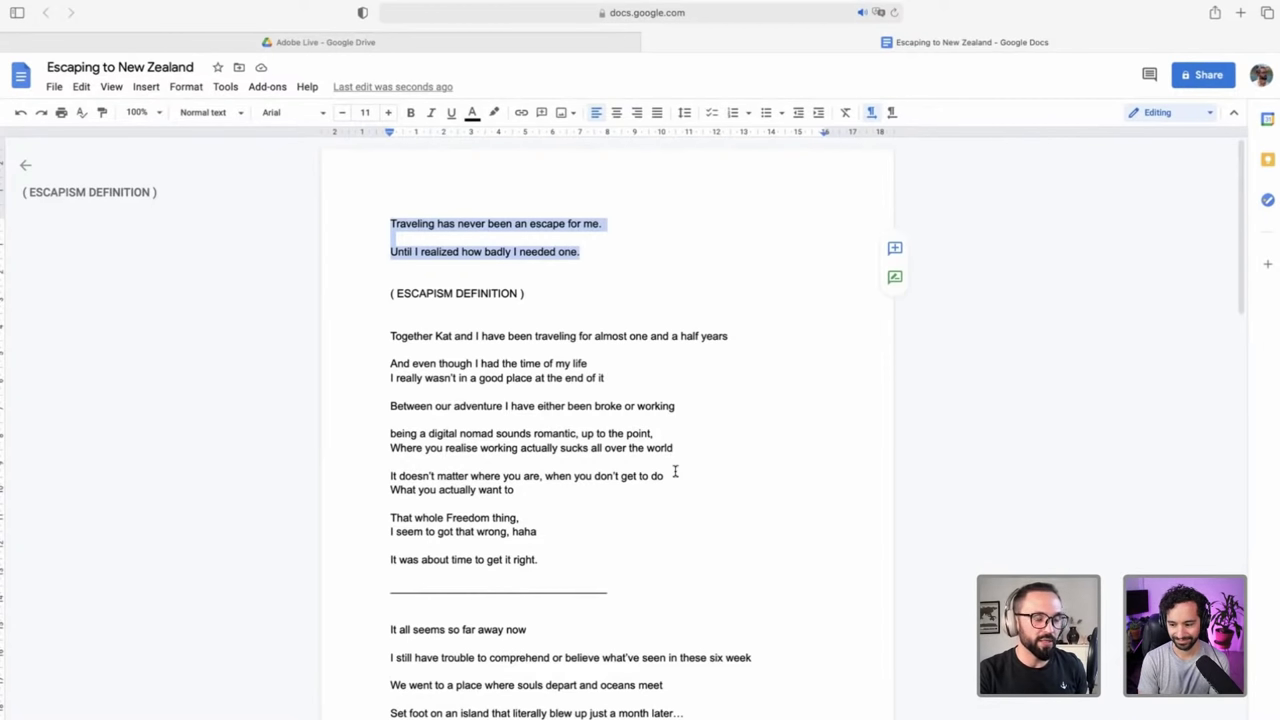
key("super+z")
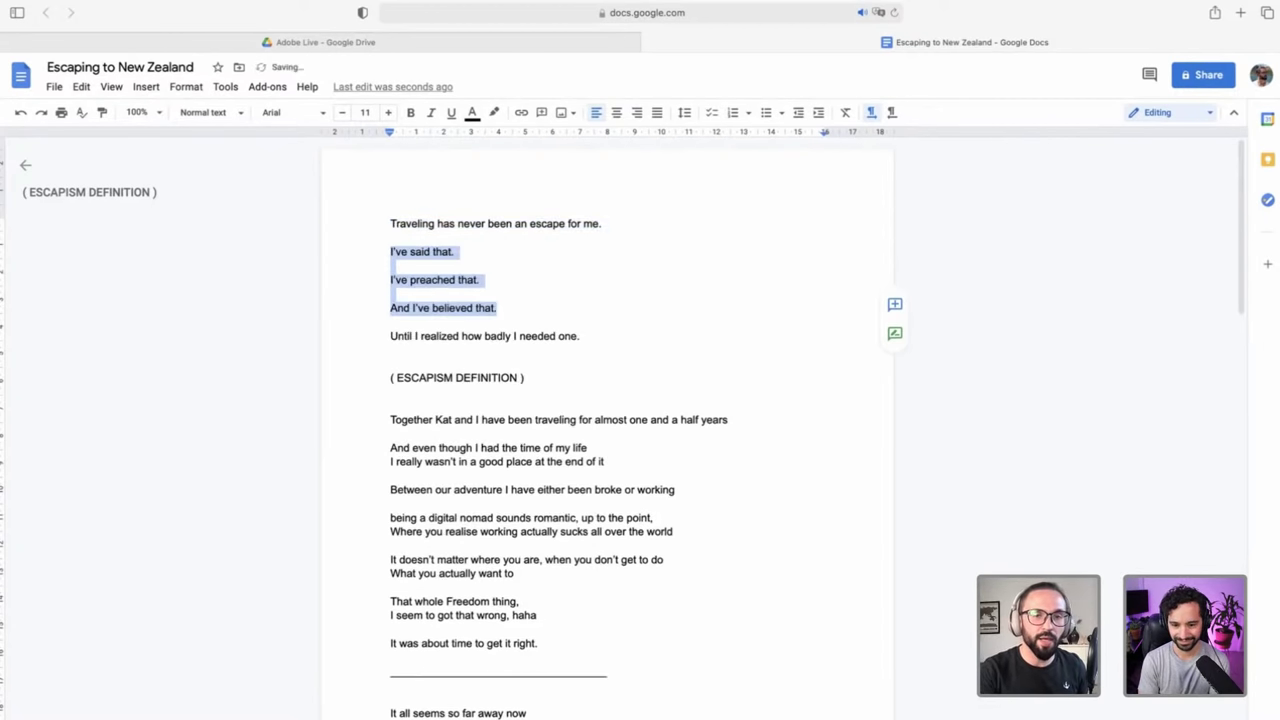
left_click(631, 332)
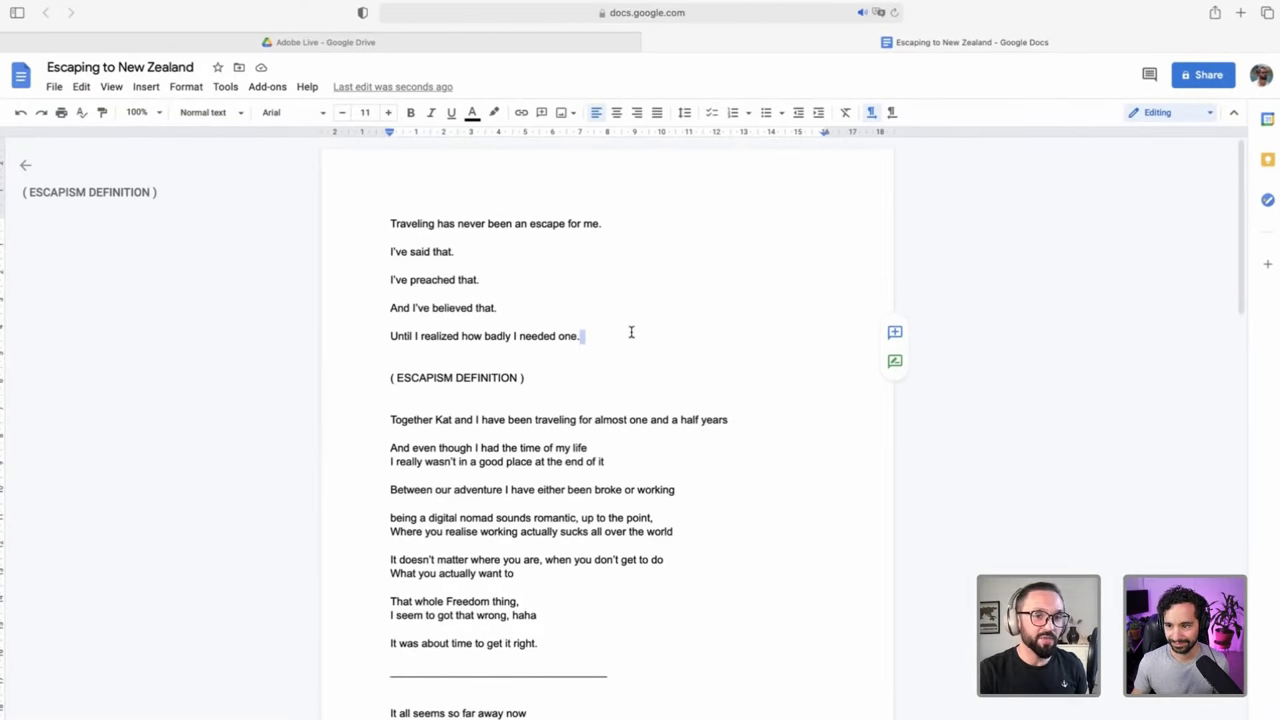
Select the ( ESCAPISM DEFINITION ) heading, then deselect it
left_click(528, 377)
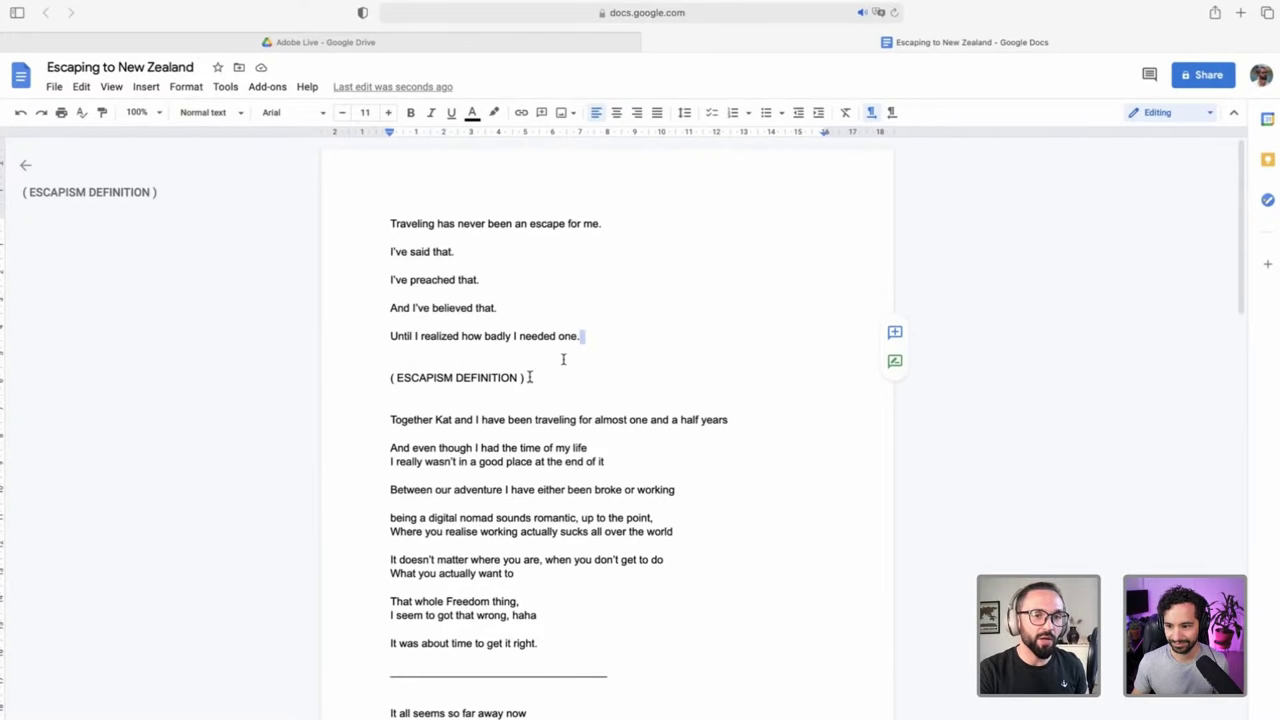
left_click(381, 380, "shift")
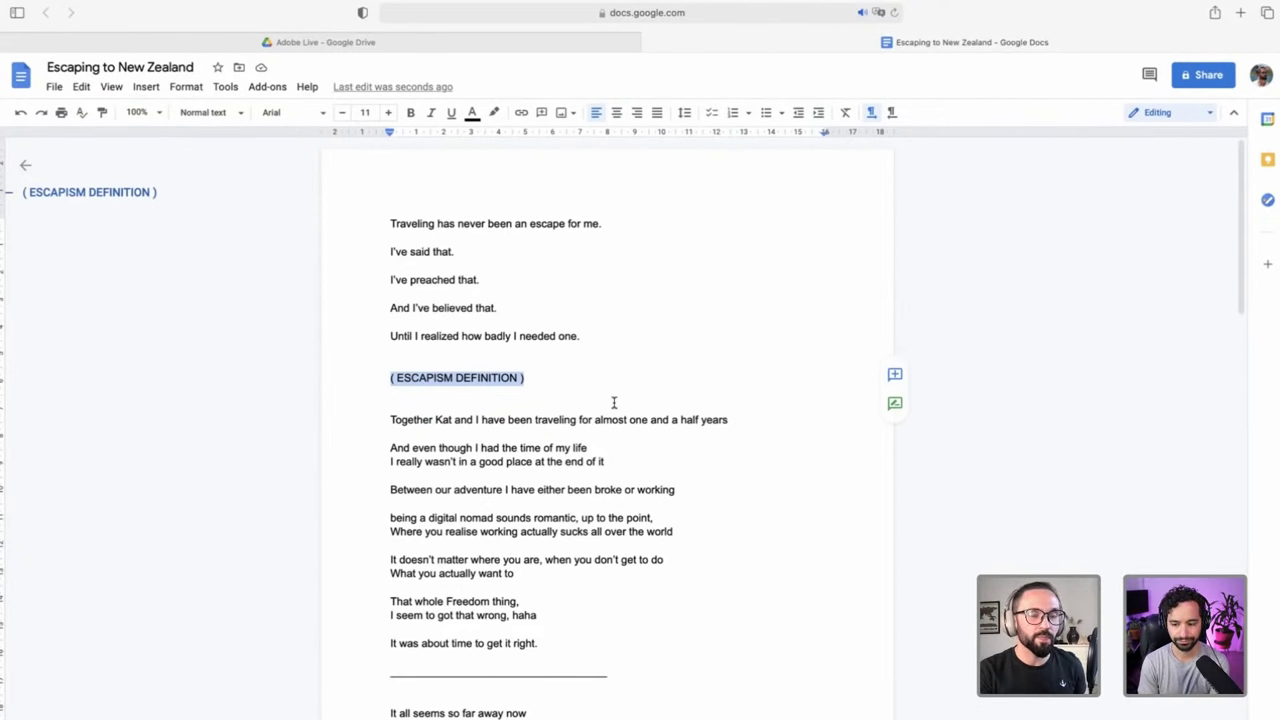
left_click(566, 367)
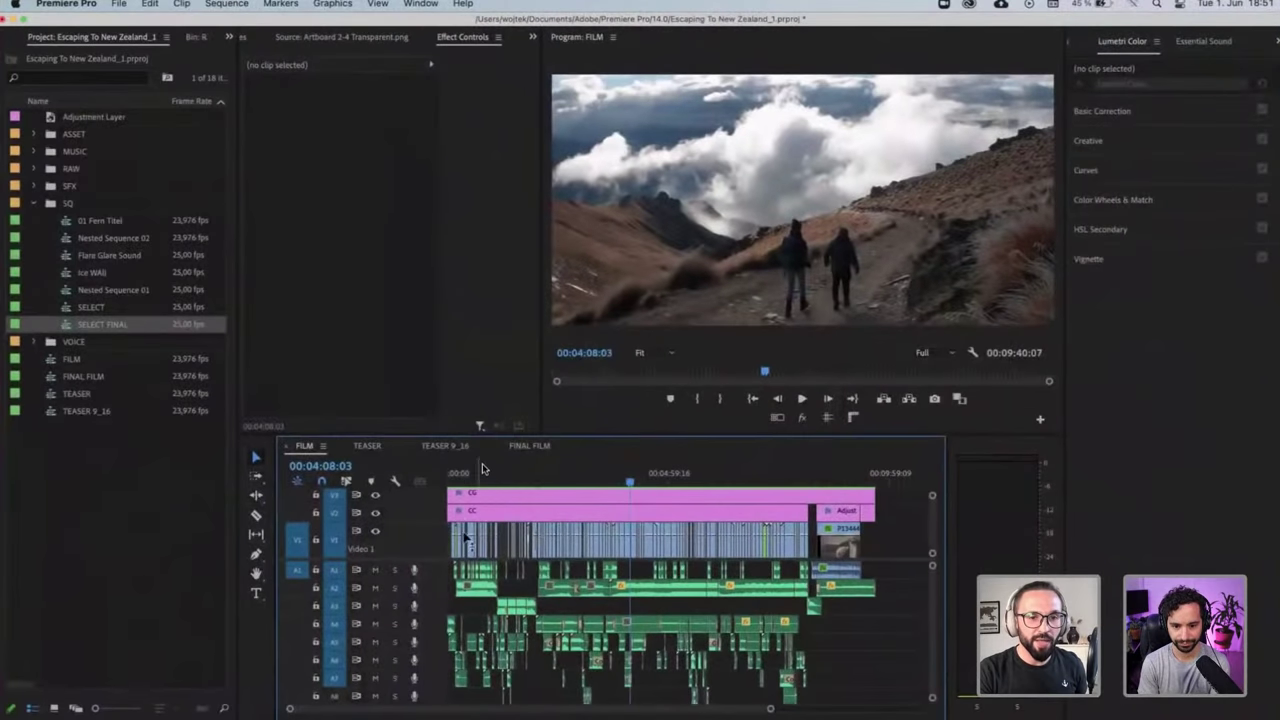
Return FILM to 00:00:00:00, fit and zoom in, then settle on the title at 00:00:14:22
left_click_drag(482, 474, 432, 477)
key("backslash")
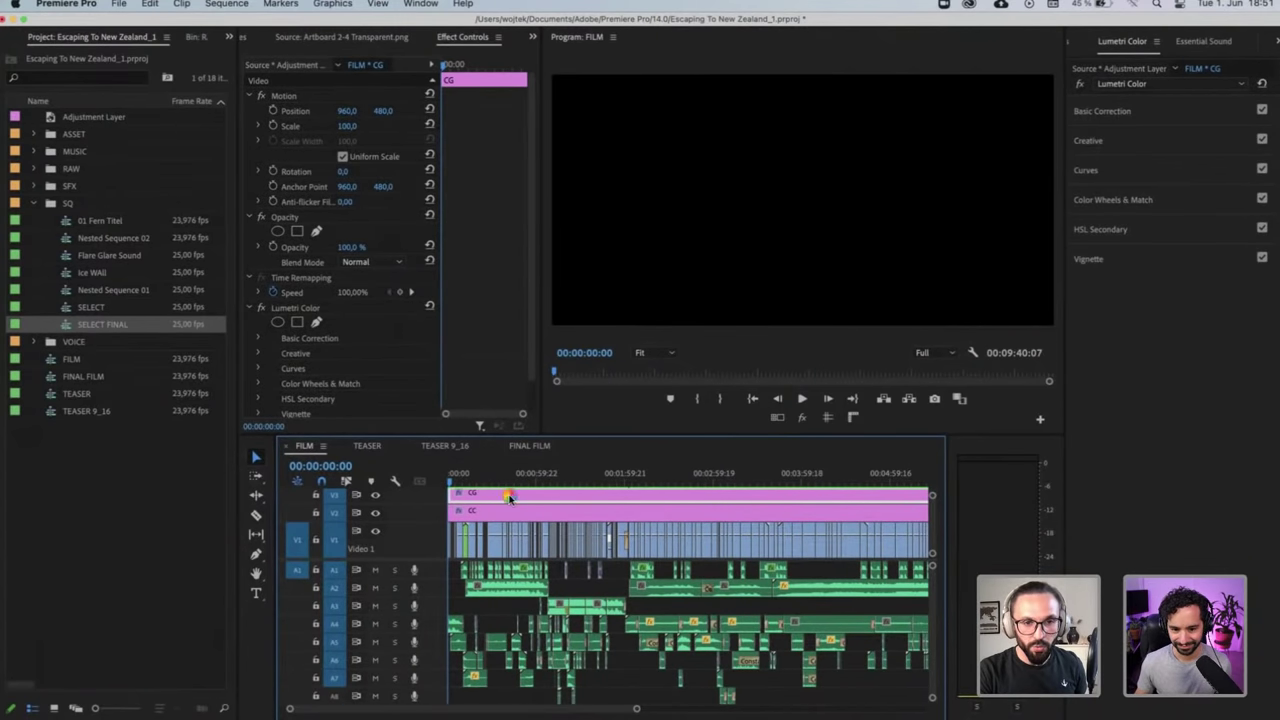
key("=")
key("=")
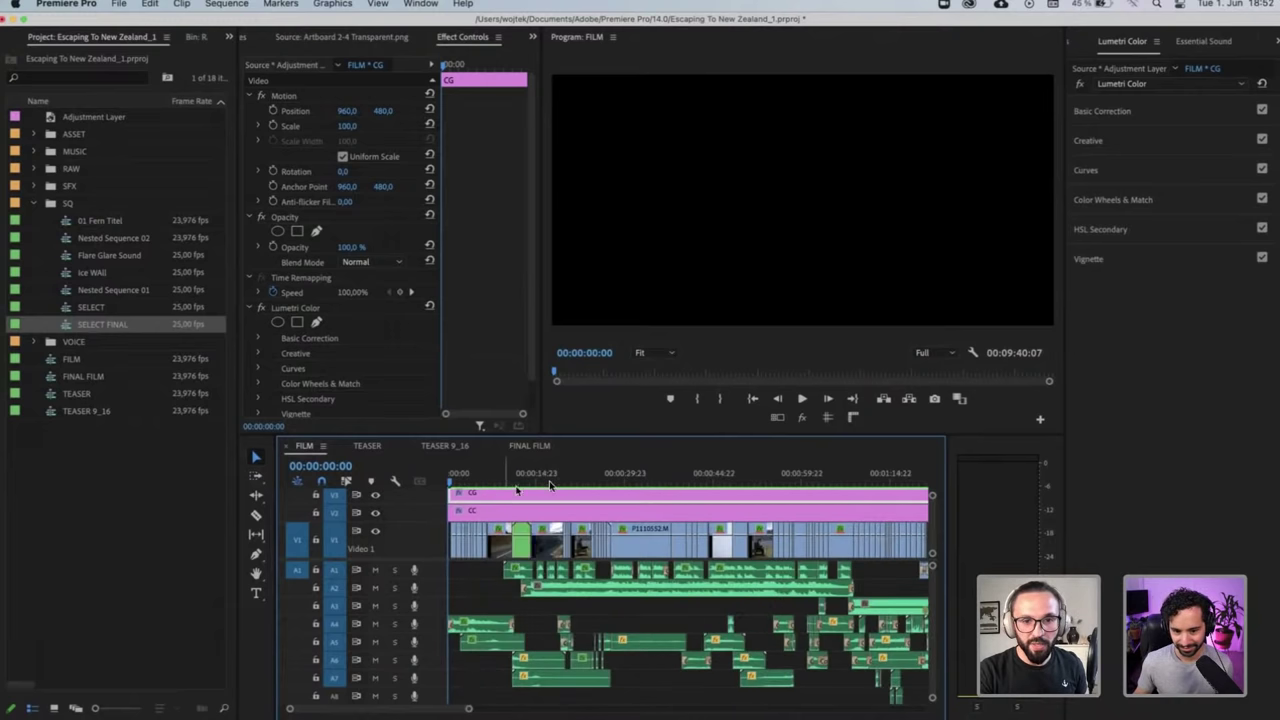
left_click(556, 476)
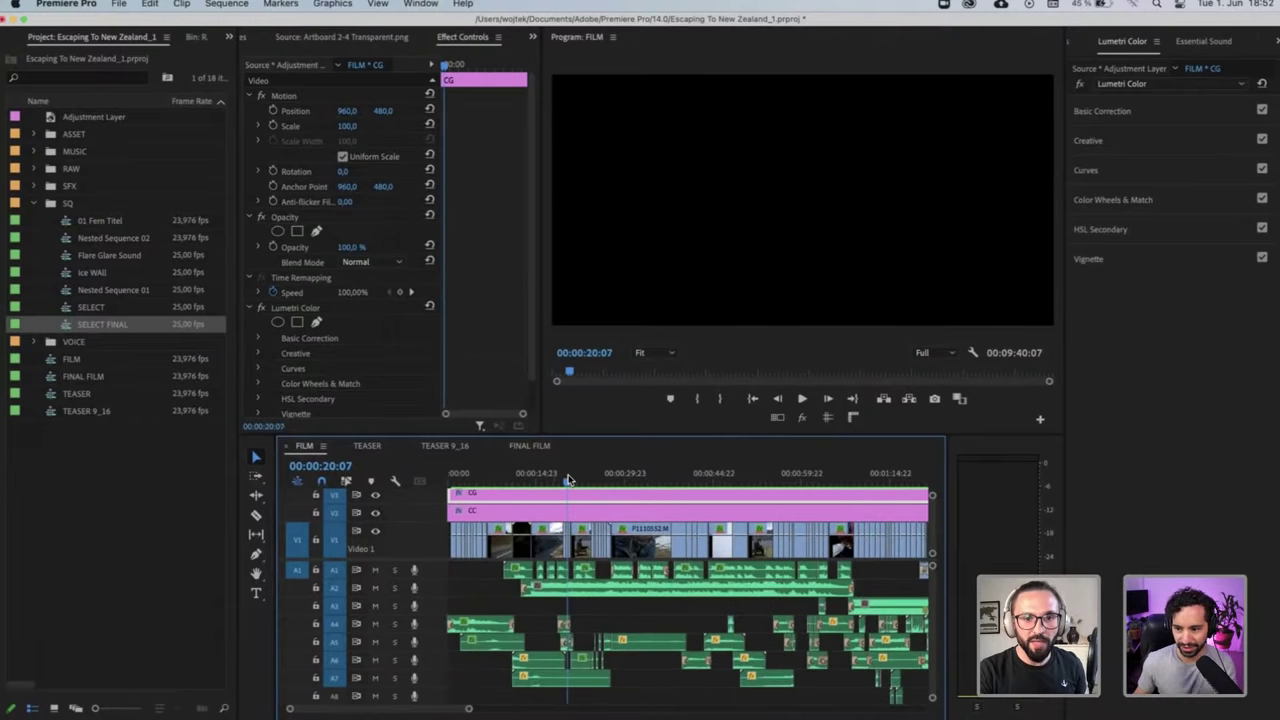
left_click_drag(530, 477, 536, 479)
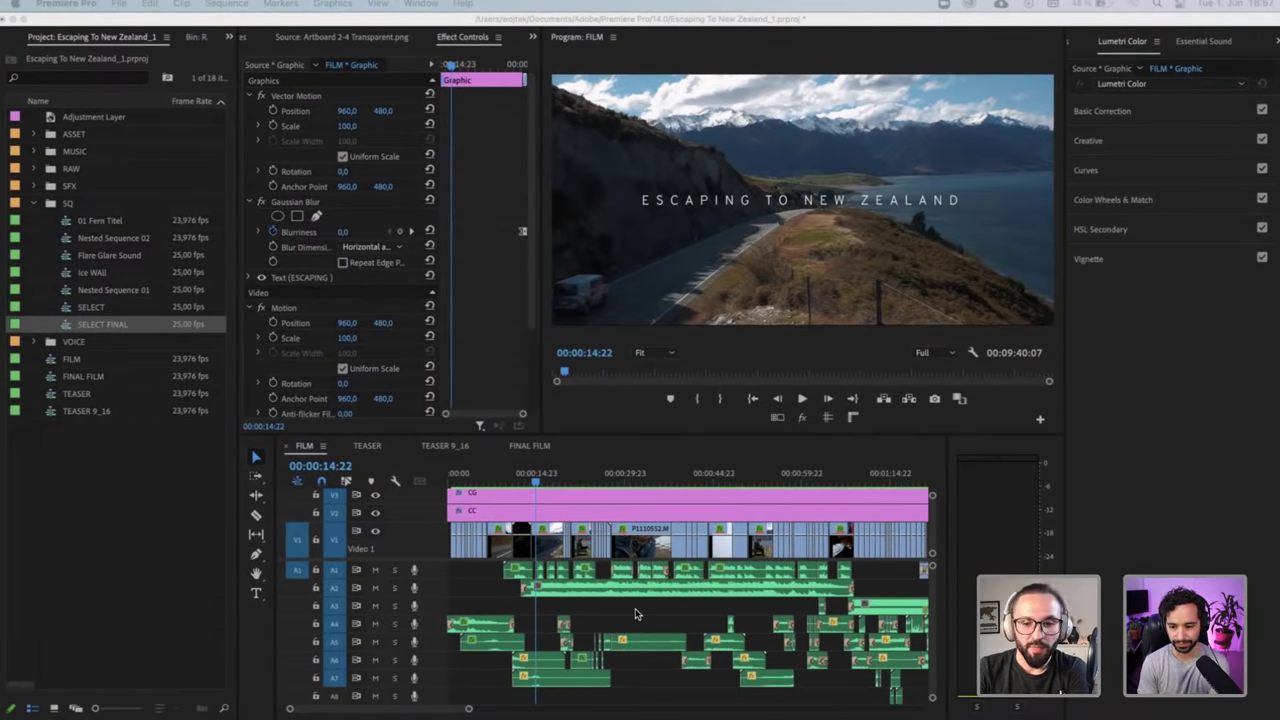
Zoom the FILM timeline out, maximise it to review all tracks, restore the workspace, and collapse SQ
left_click(635, 608)
key("minus")
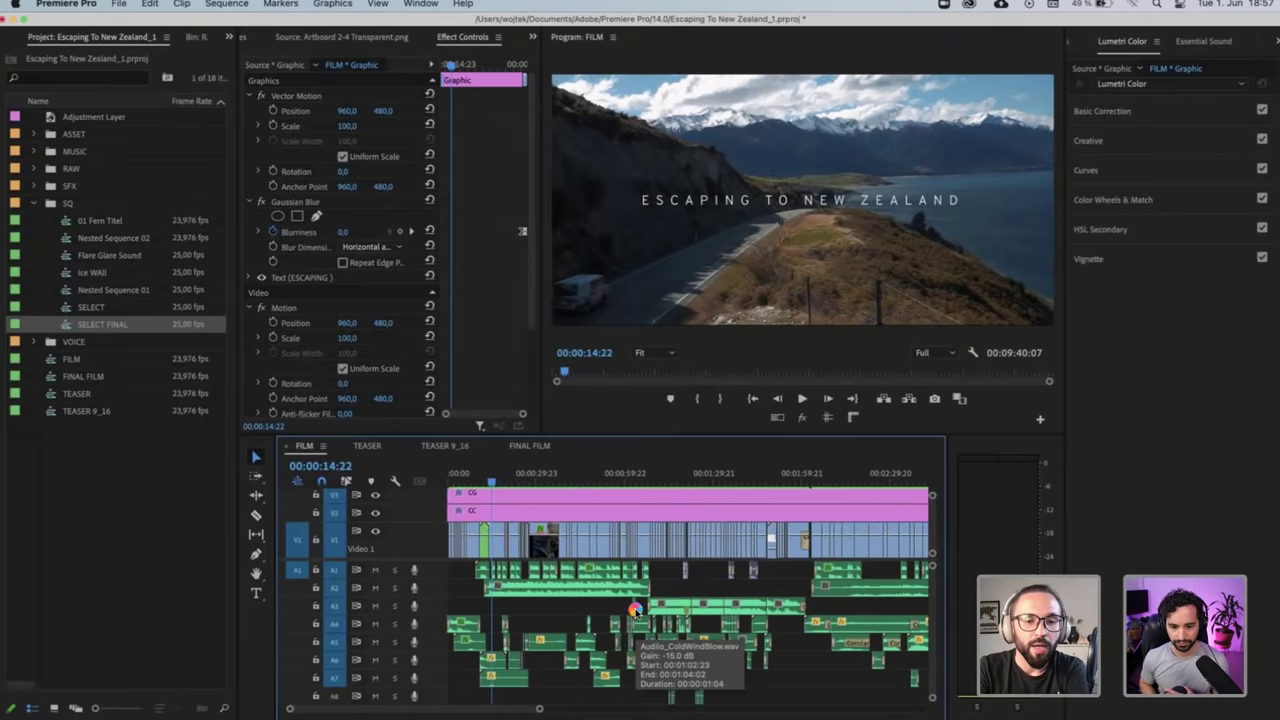
key("minus")
key("grave")
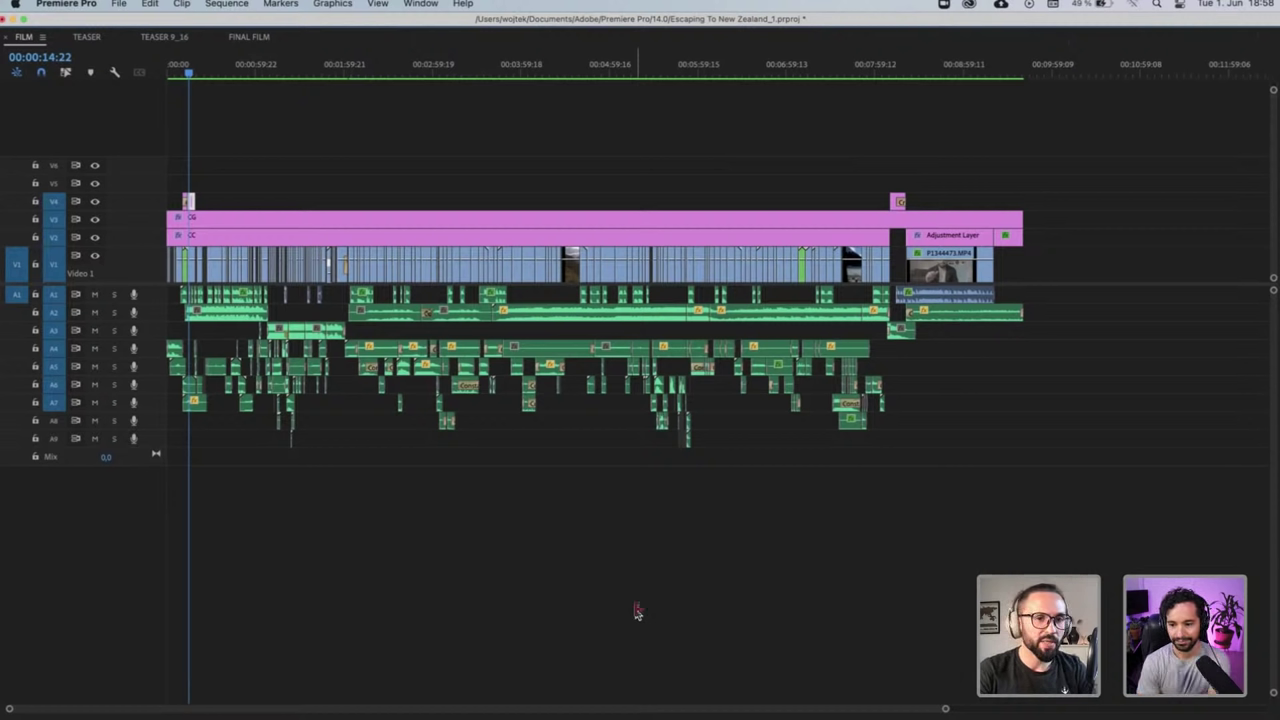
key("grave")
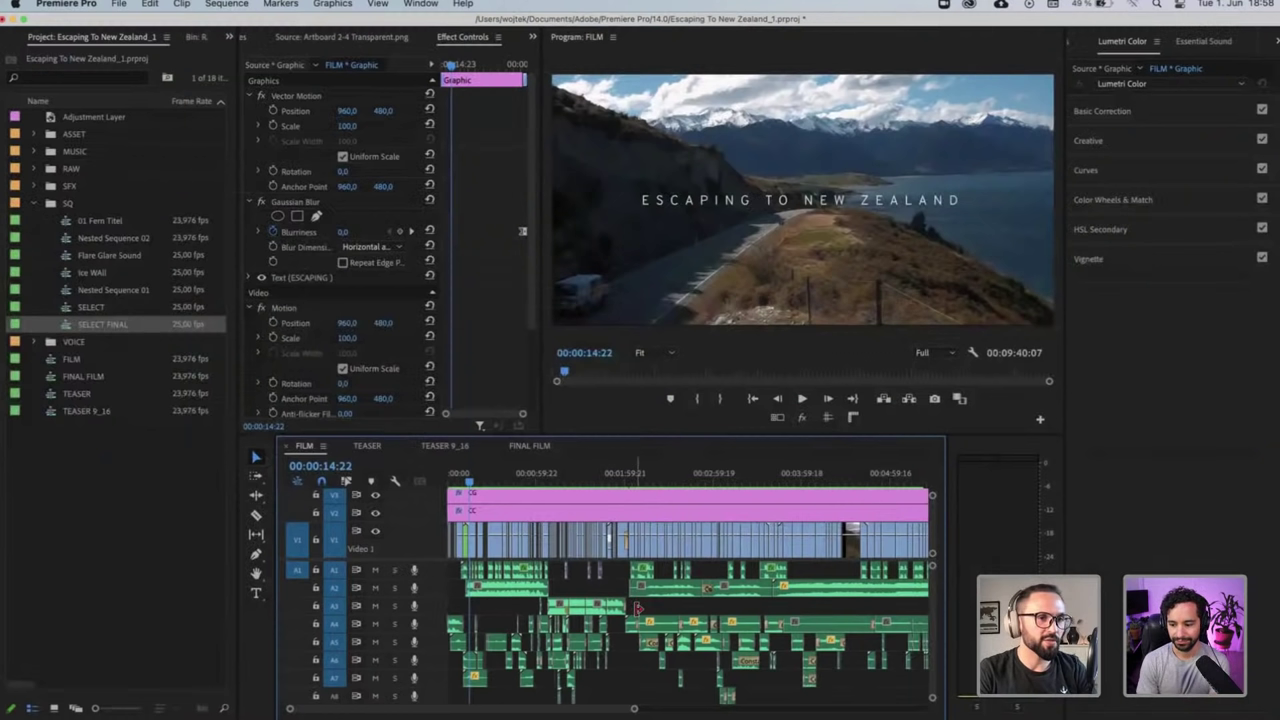
left_click(34, 203)
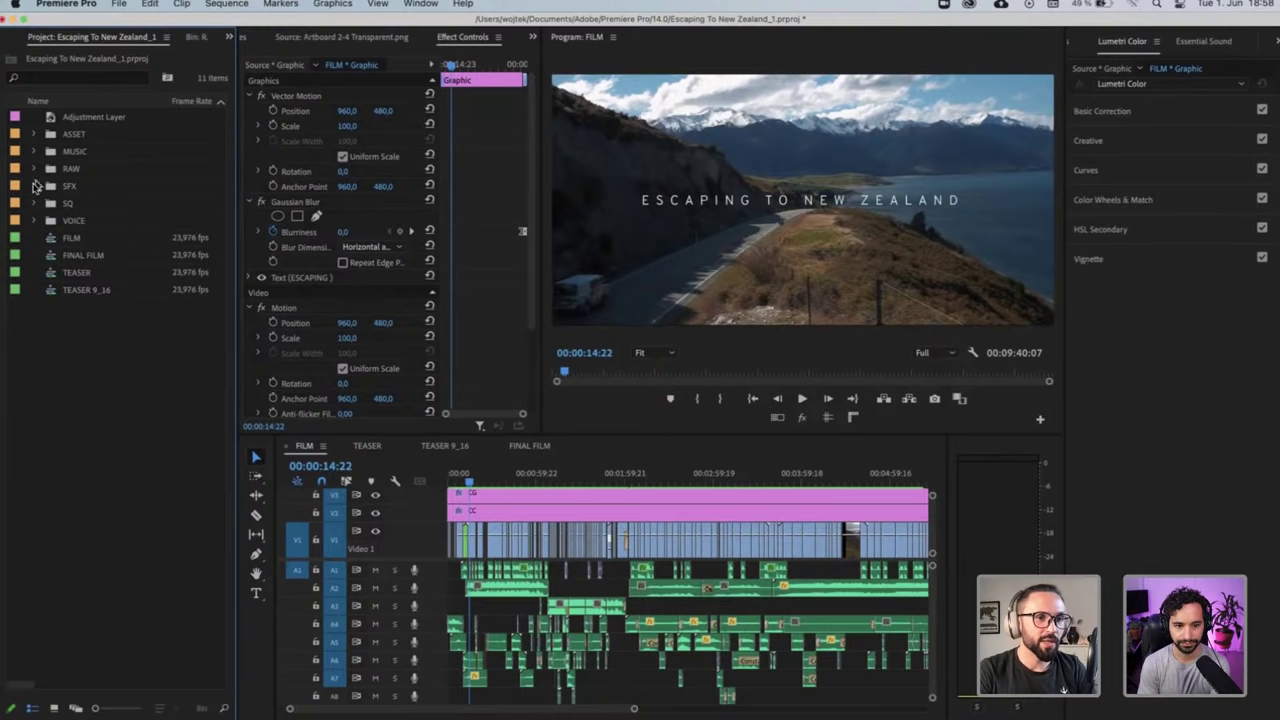
Expand the SFX bin to browse its sound clips, then collapse it again
left_click(34, 169)
scroll(116, 362, "down", 5)
scroll(116, 362, "down", 4)
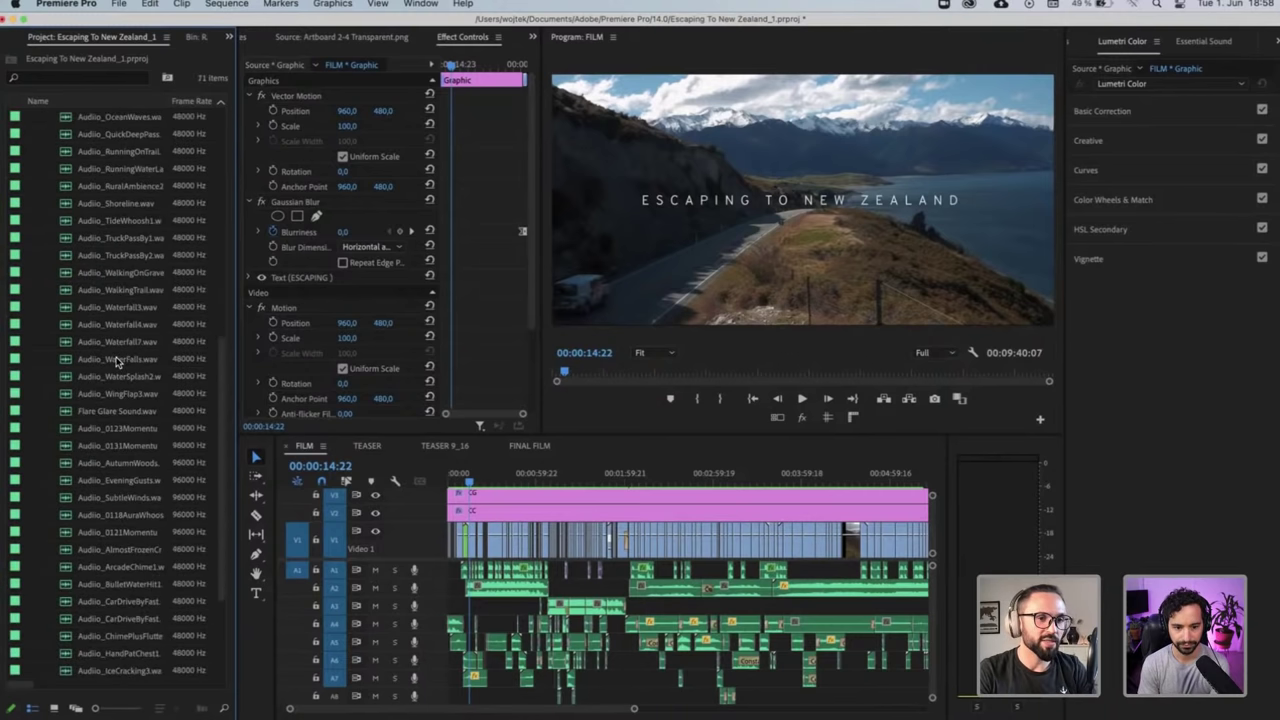
scroll(116, 362, "up", 5)
scroll(116, 362, "up", 7)
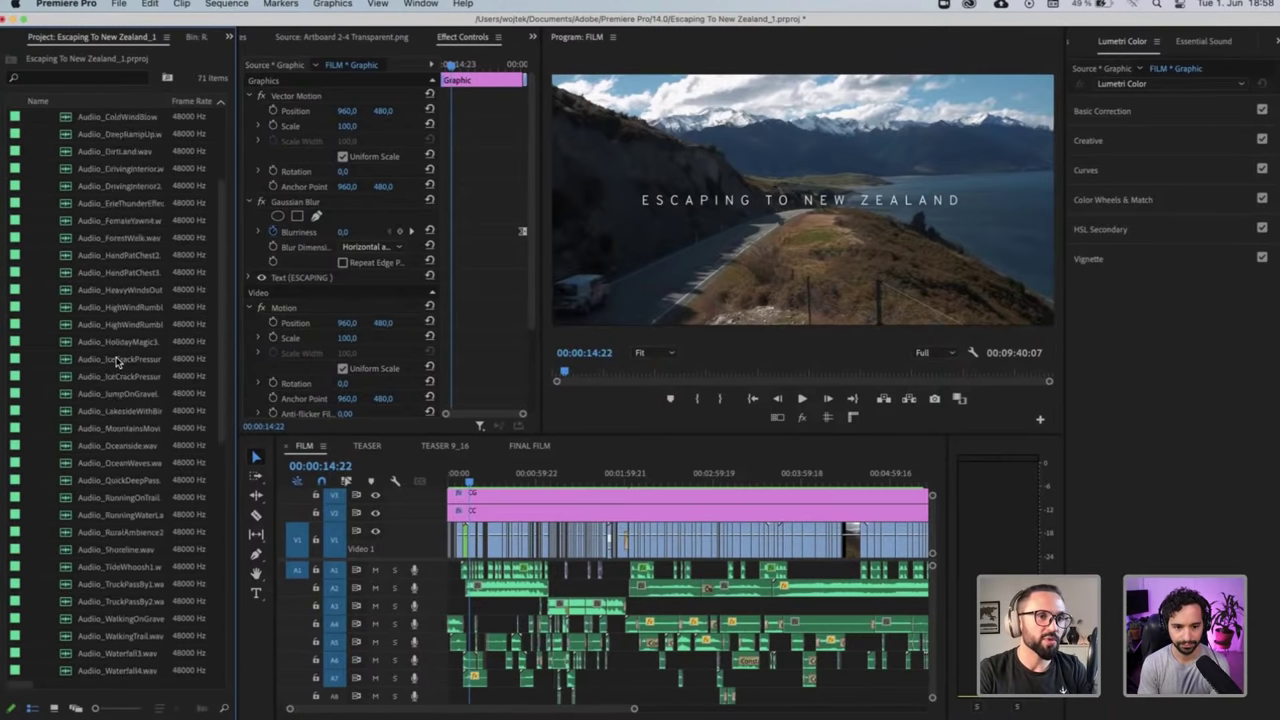
left_click(33, 187)
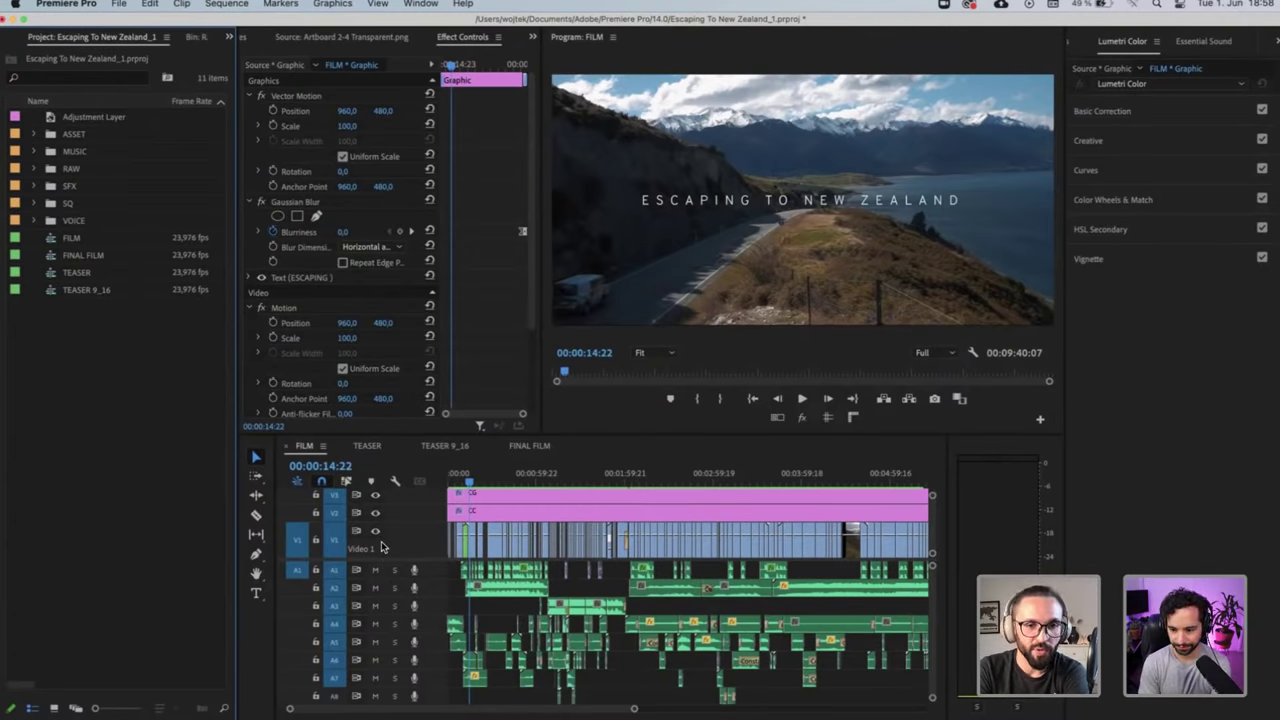
Move the playhead to 00:00:26:07 on the mountain road shot and fit the whole sequence
left_click(482, 481)
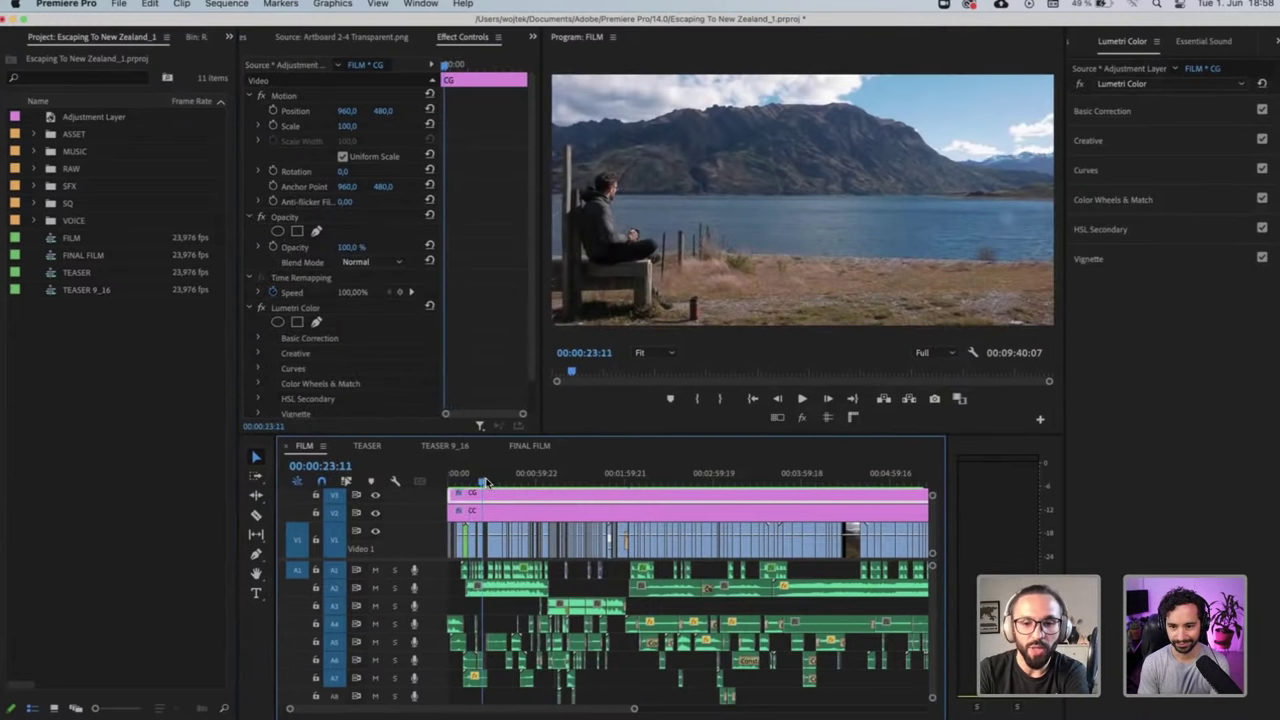
left_click(487, 483)
key("=")
key("=")
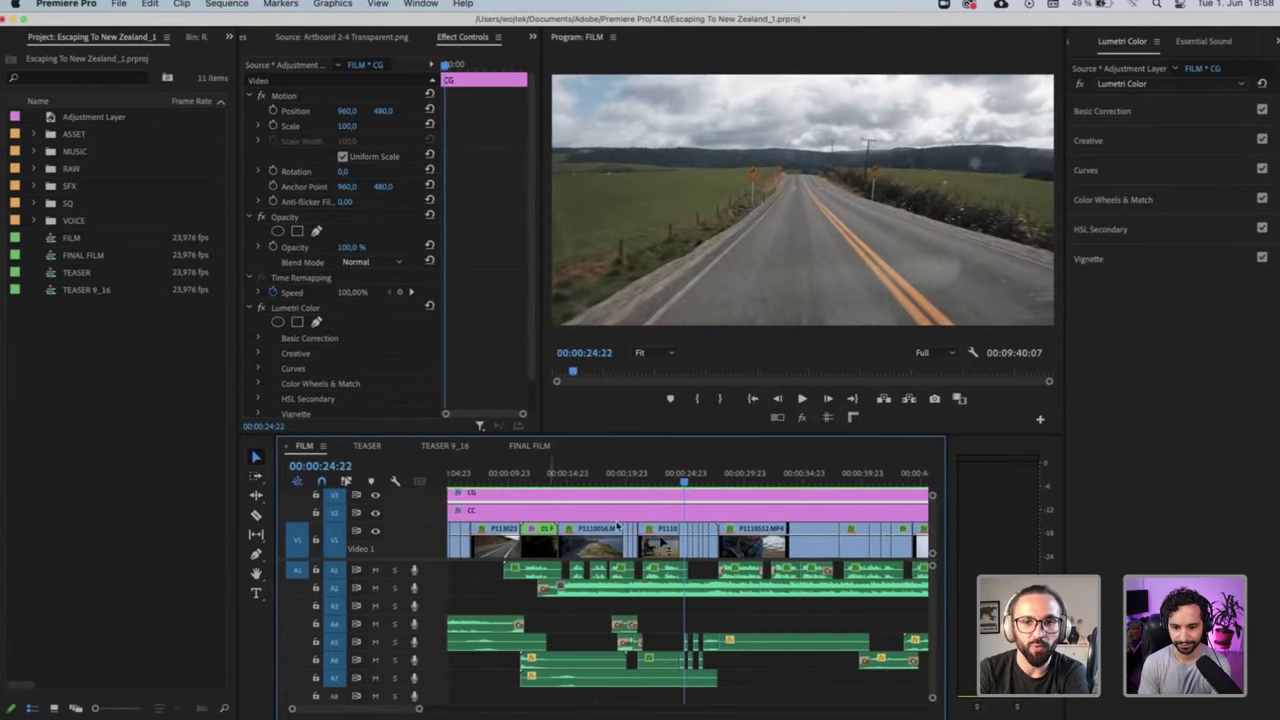
scroll(676, 541, "right", 1)
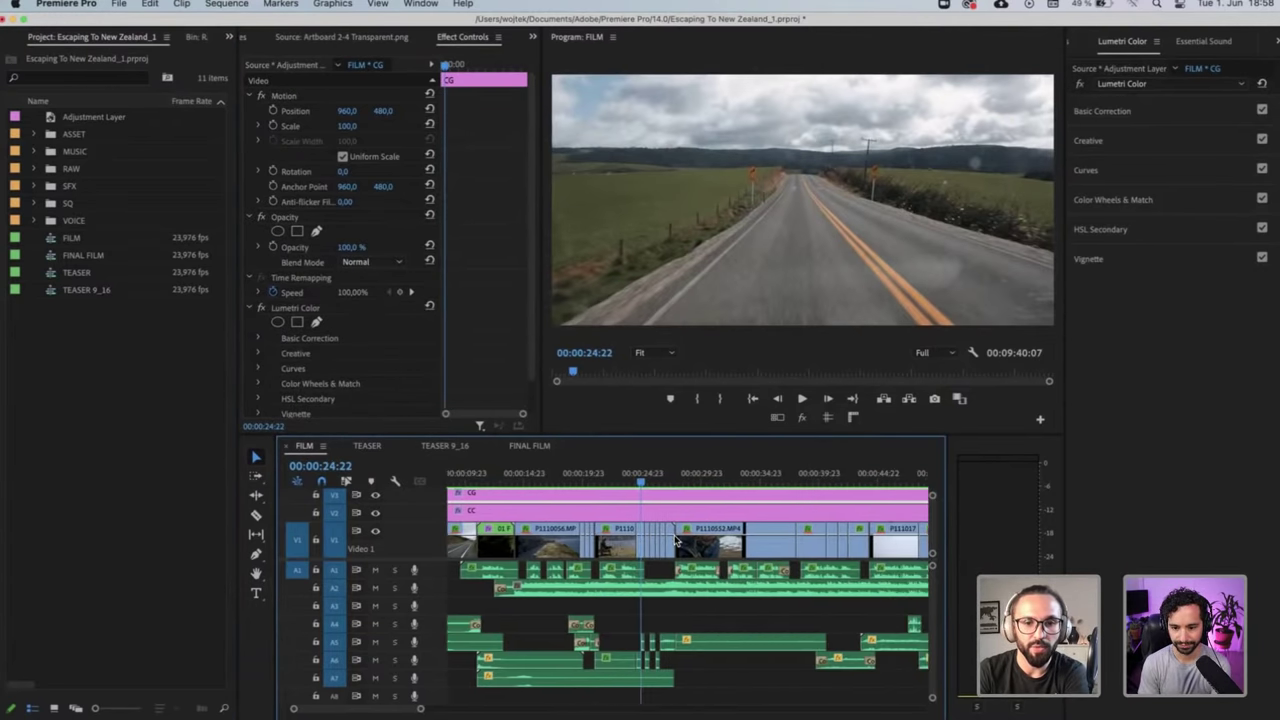
left_click(658, 476)
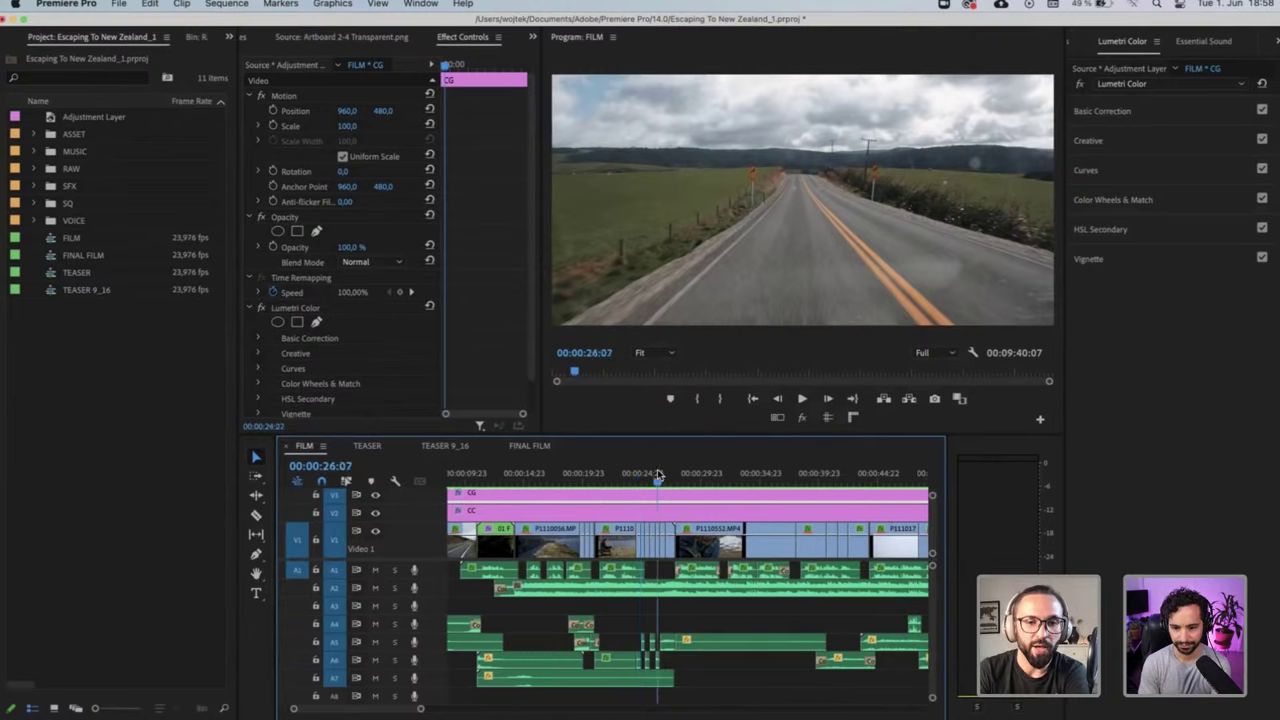
key("backslash")
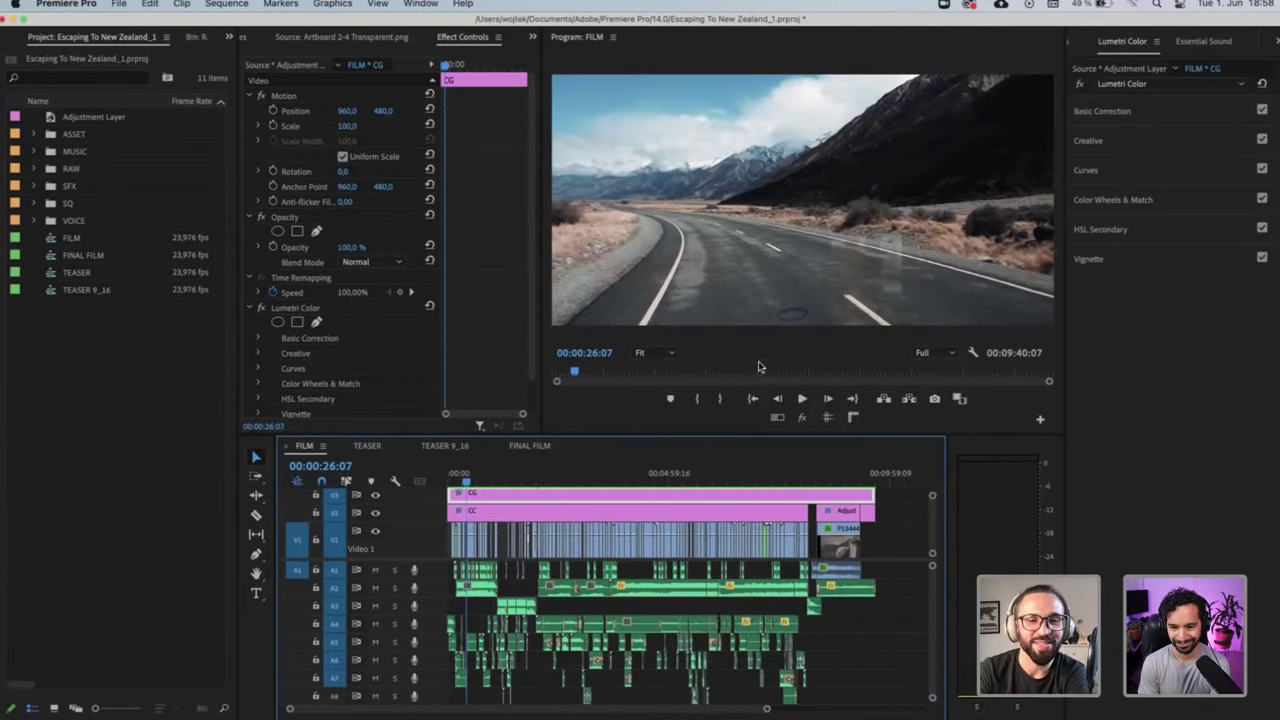
key("super+Tab")
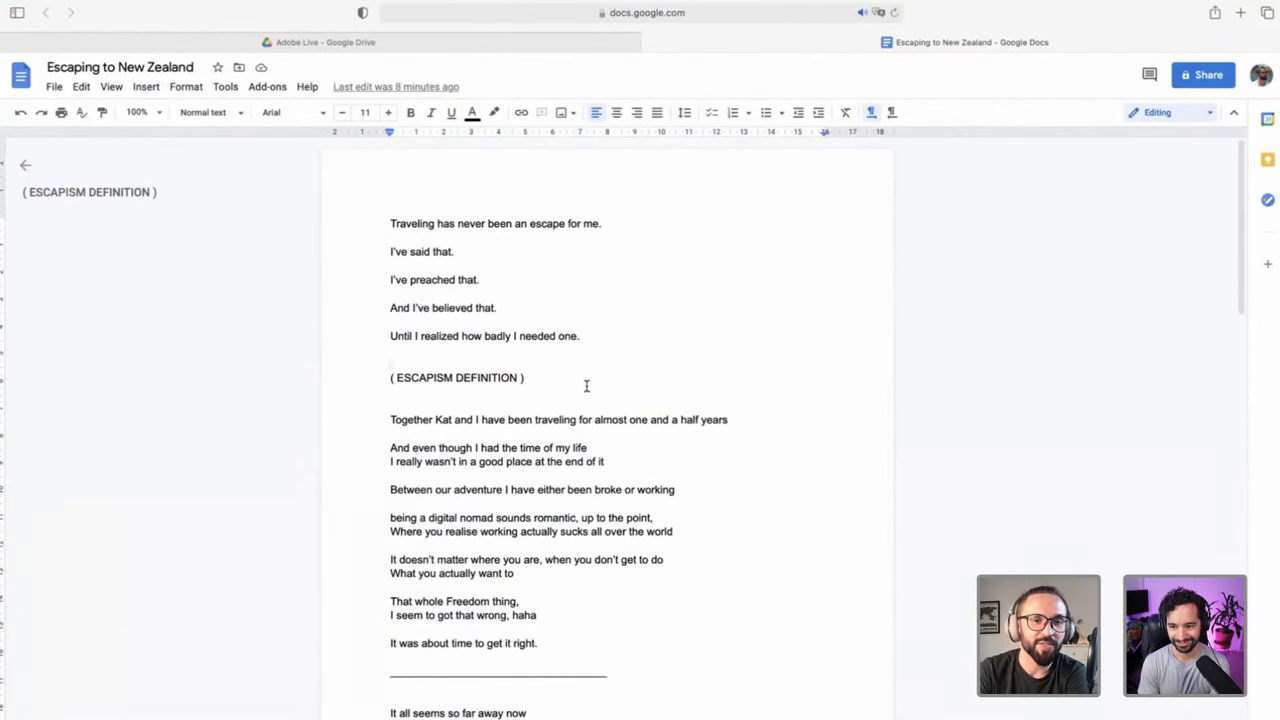
scroll(586, 386, "down", 3)
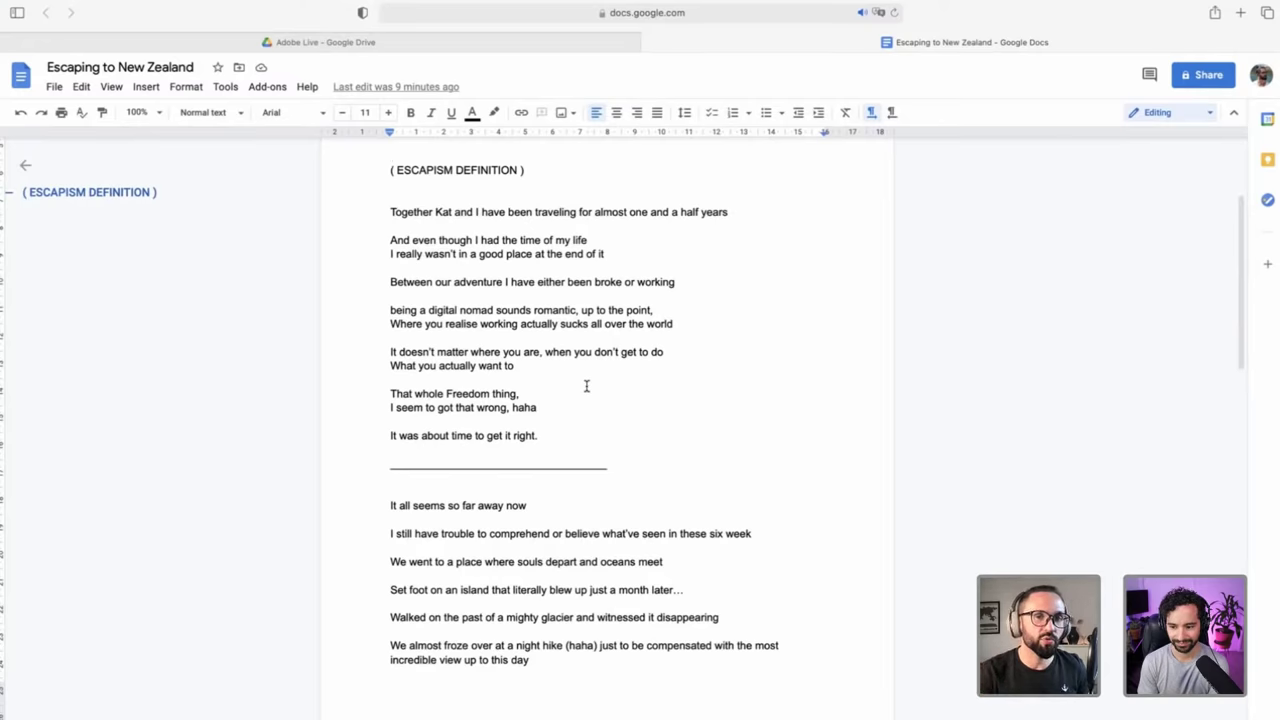
key("ctrl+Left")
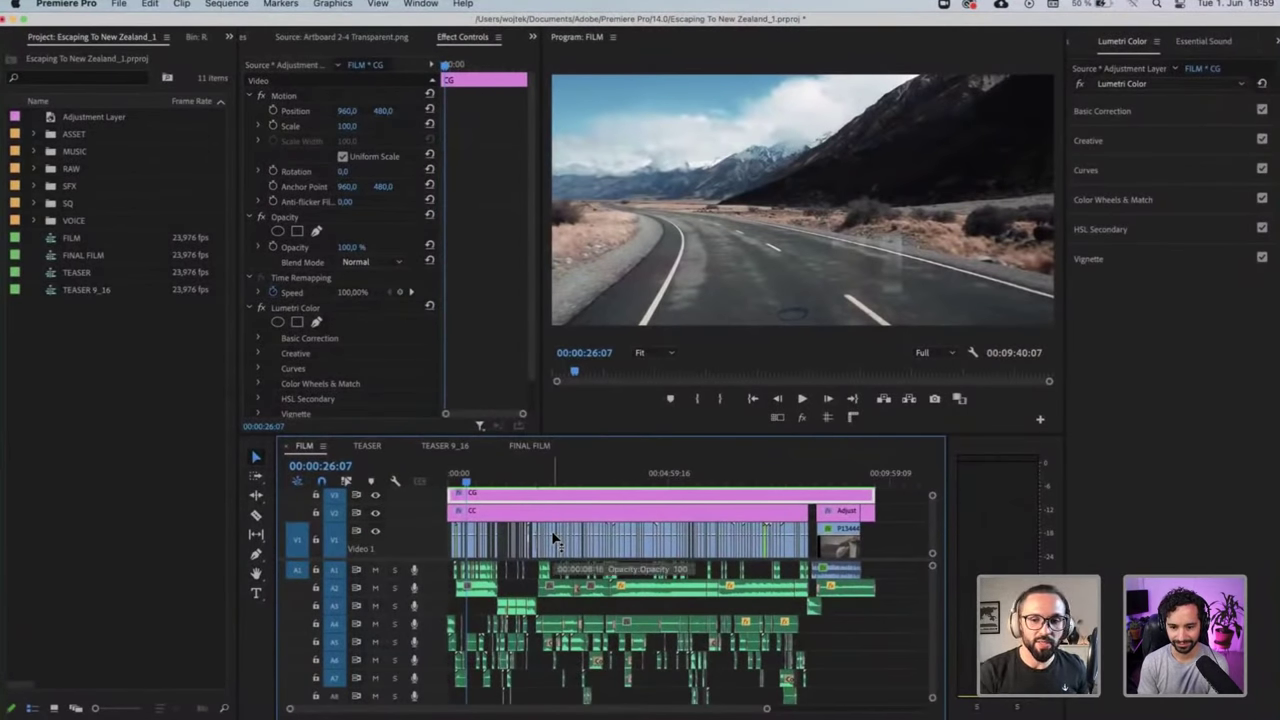
Zoom the FILM timeline, scrub to the forest-trail shot at 00:01:26:17, then return to the script
key("=")
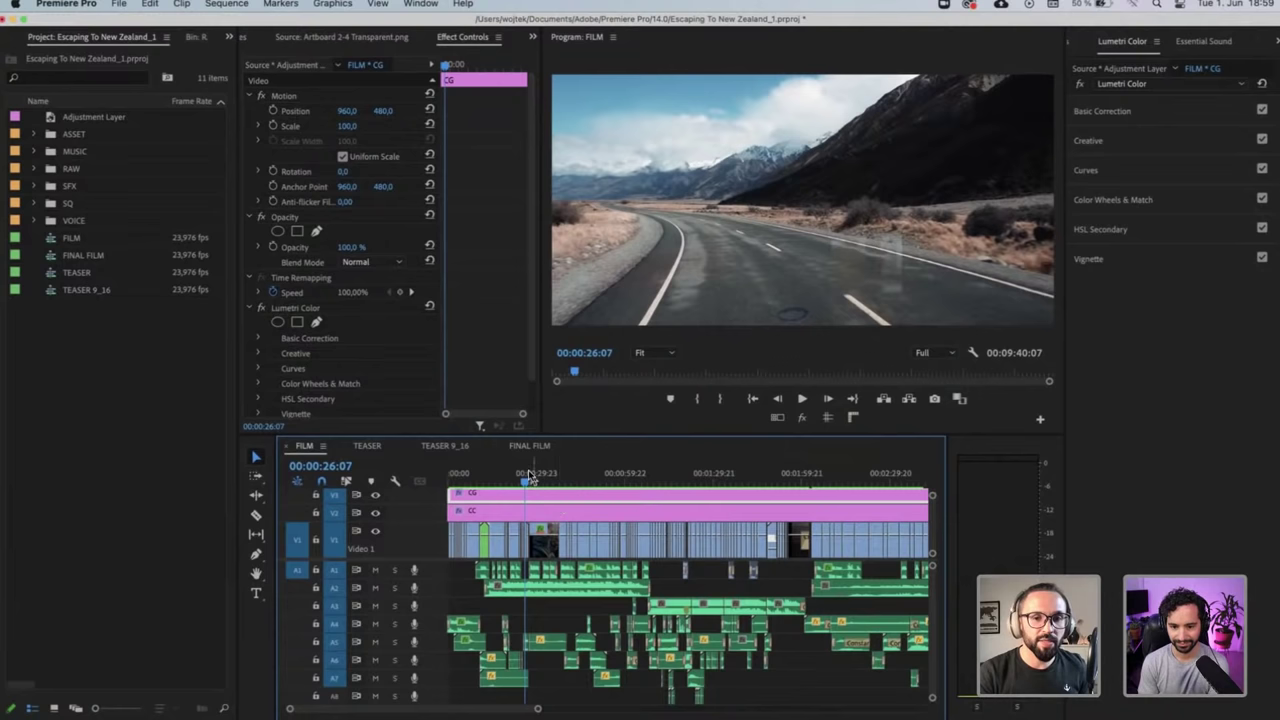
left_click(567, 474)
left_click_drag(587, 482, 638, 484)
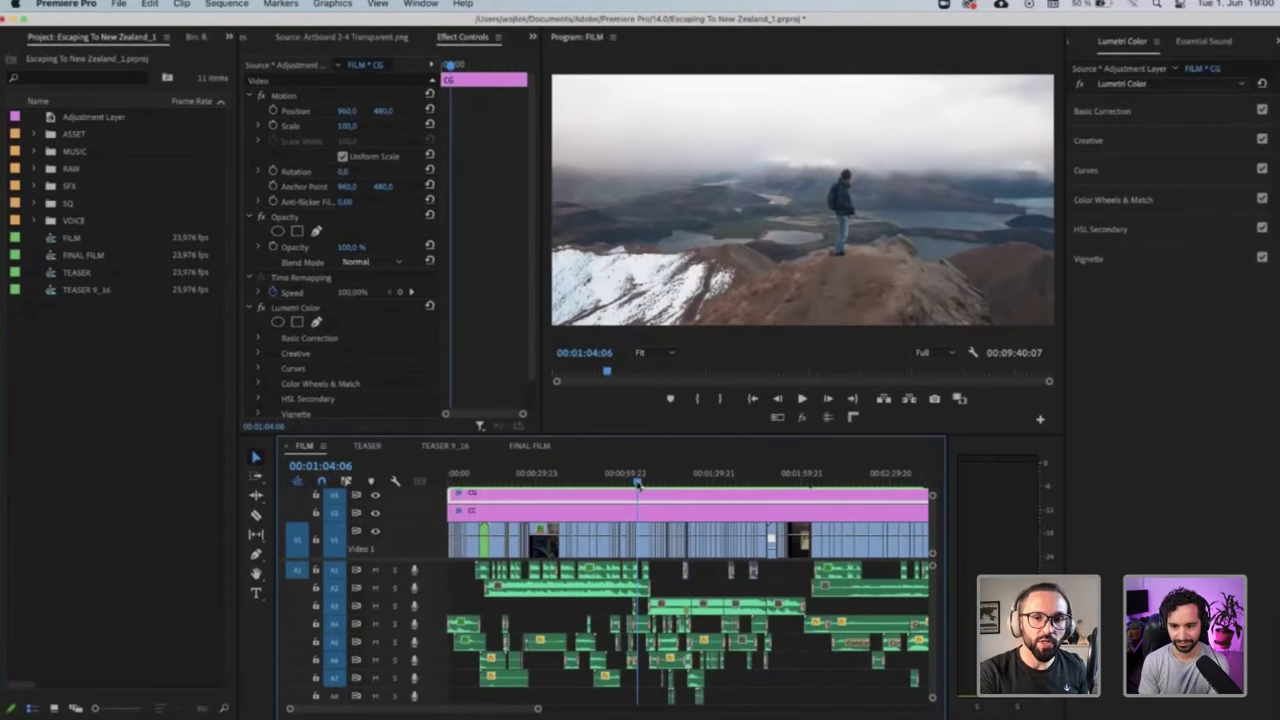
left_click(704, 478)
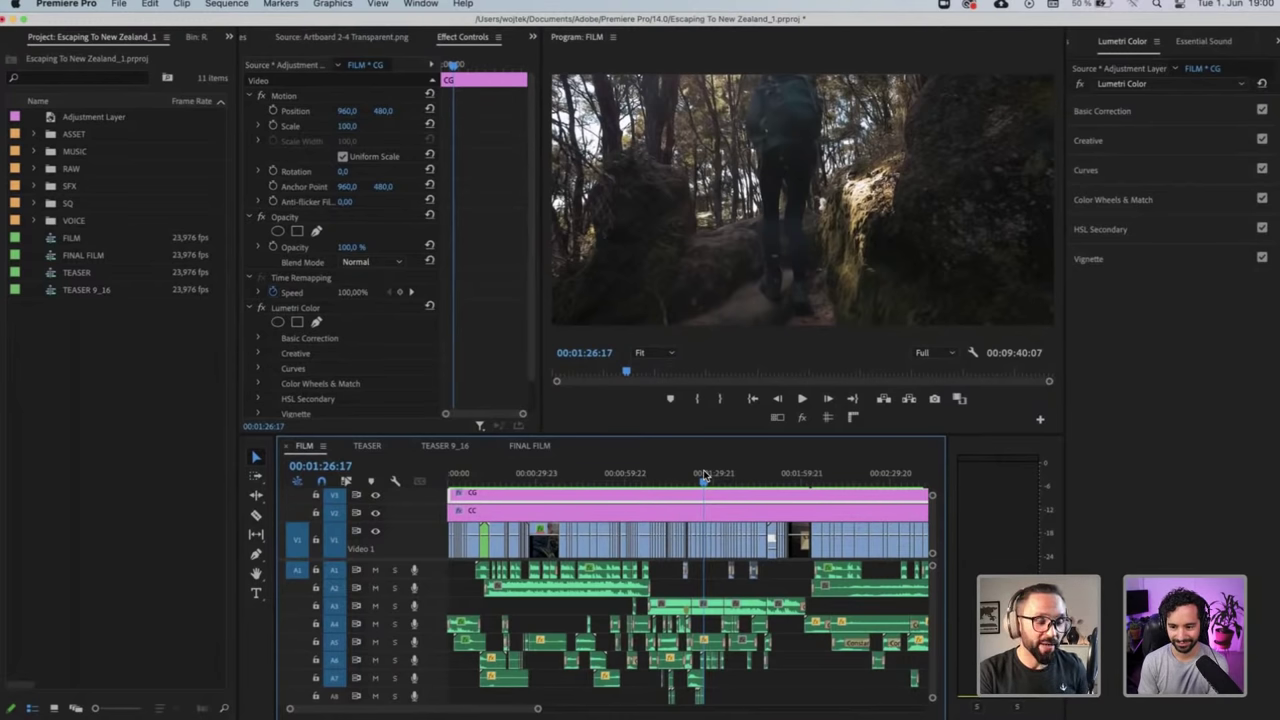
key("ctrl+Right")
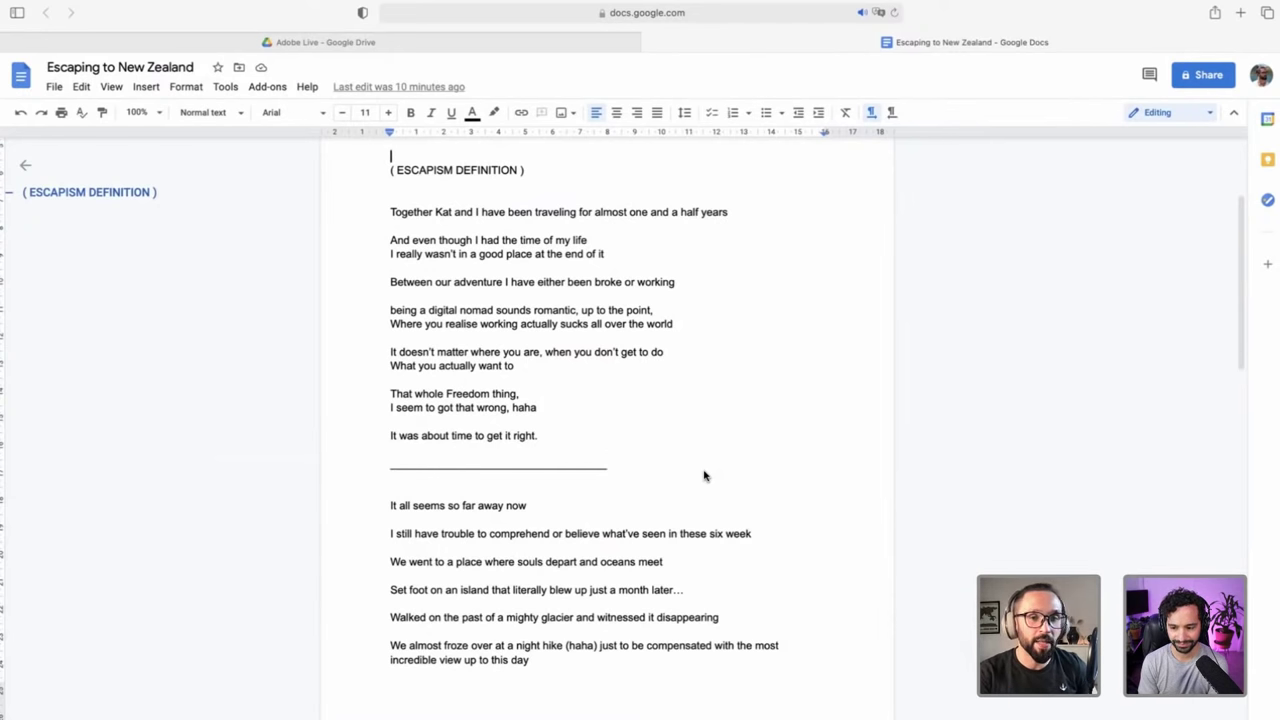
scroll(703, 475, "down", 3)
scroll(703, 475, "down", 3)
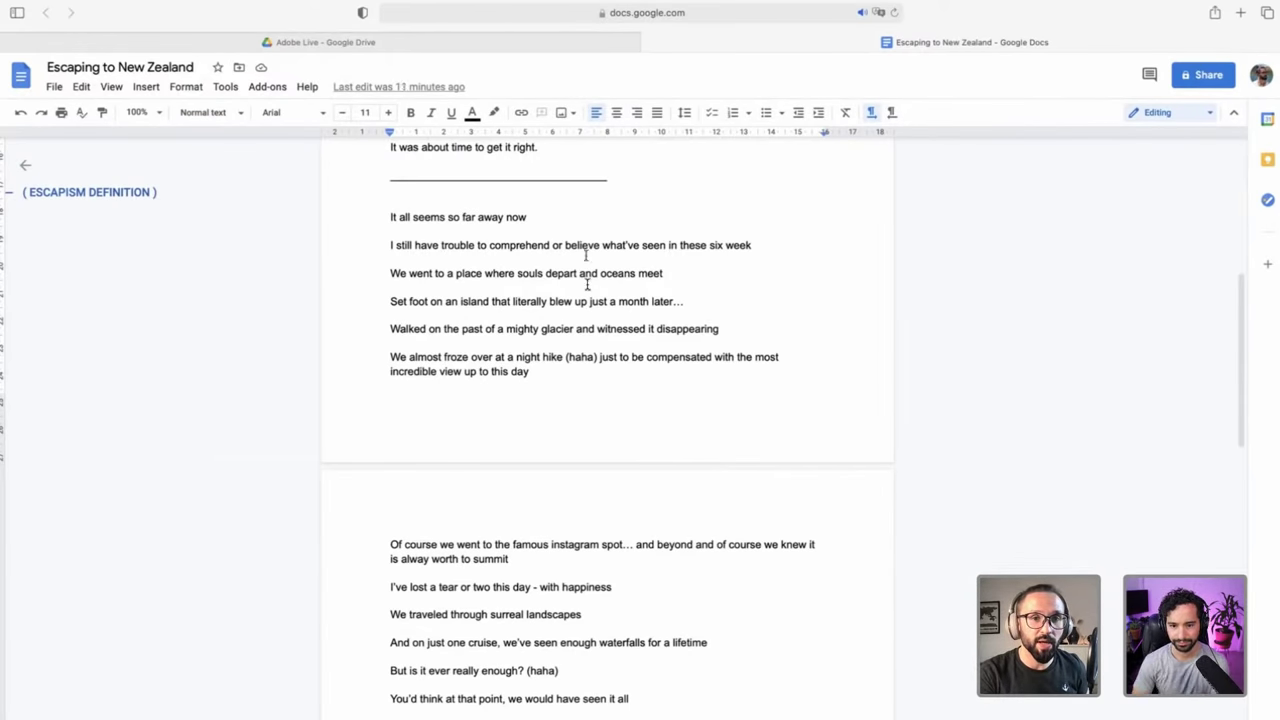
scroll(587, 285, "down", 1)
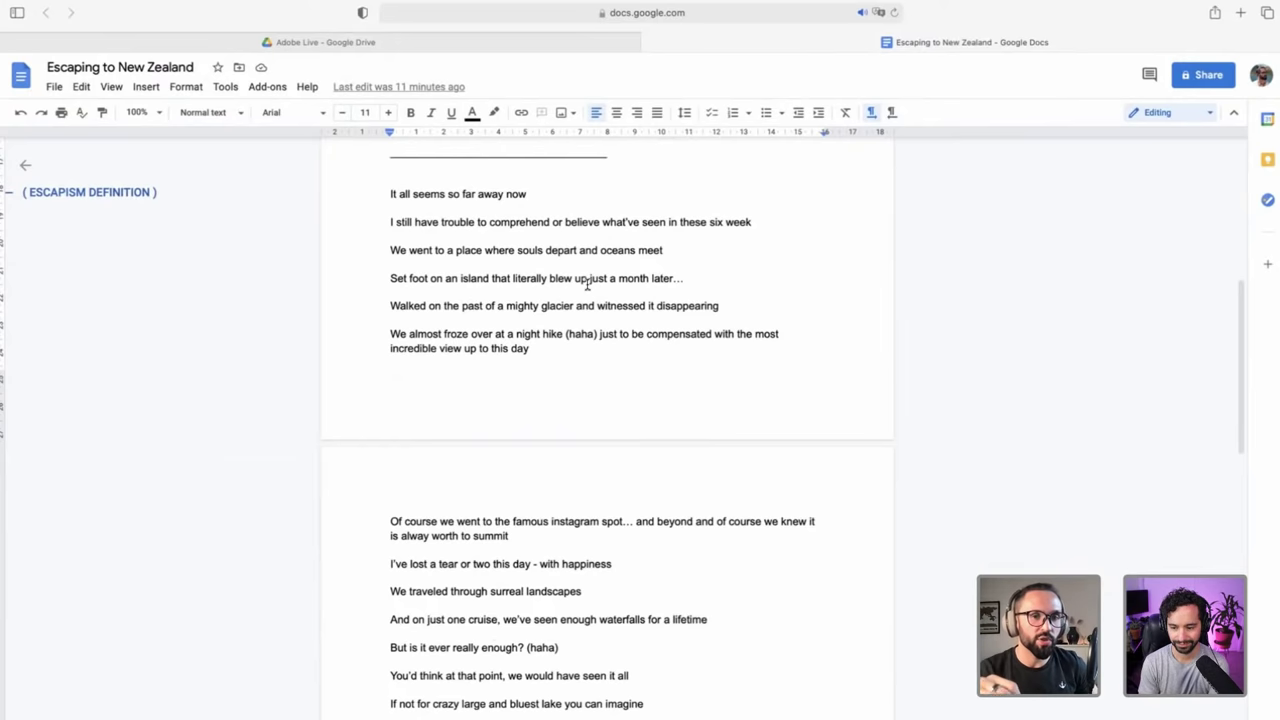
Read the script to its closing lines, then select and clear the empty gap on track A2
scroll(587, 284, "down", 3)
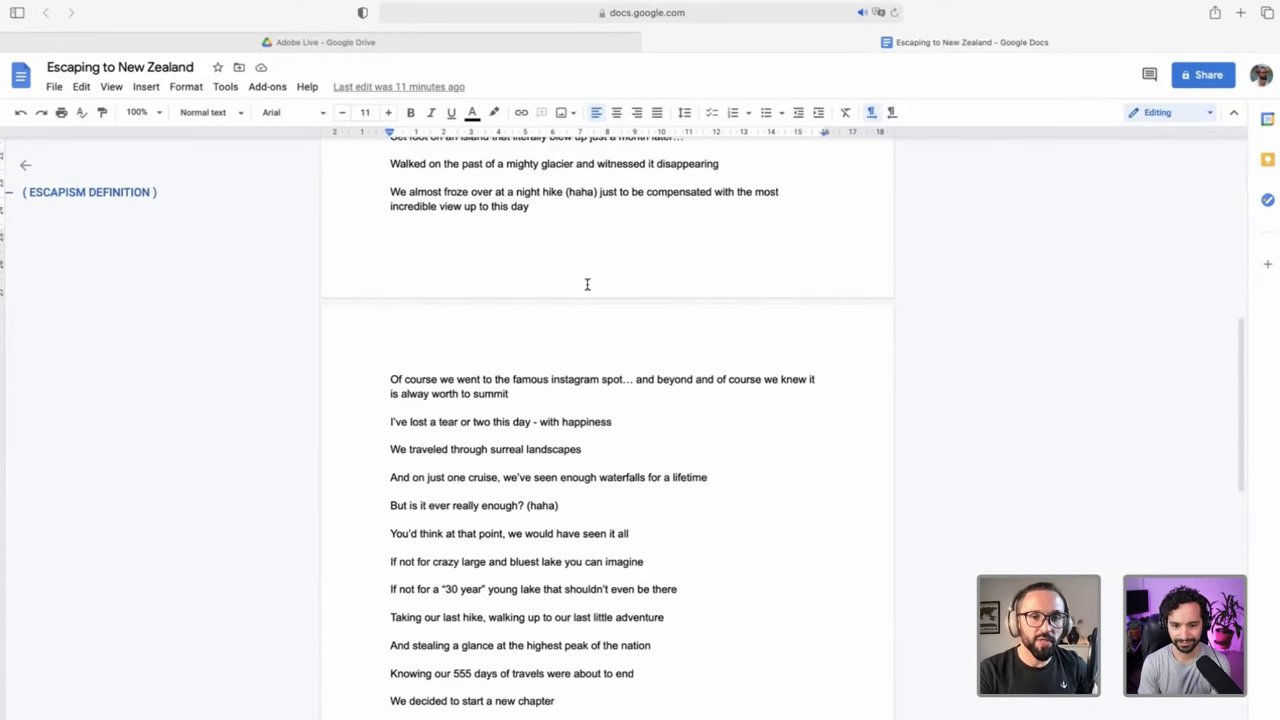
scroll(586, 374, "down", 2)
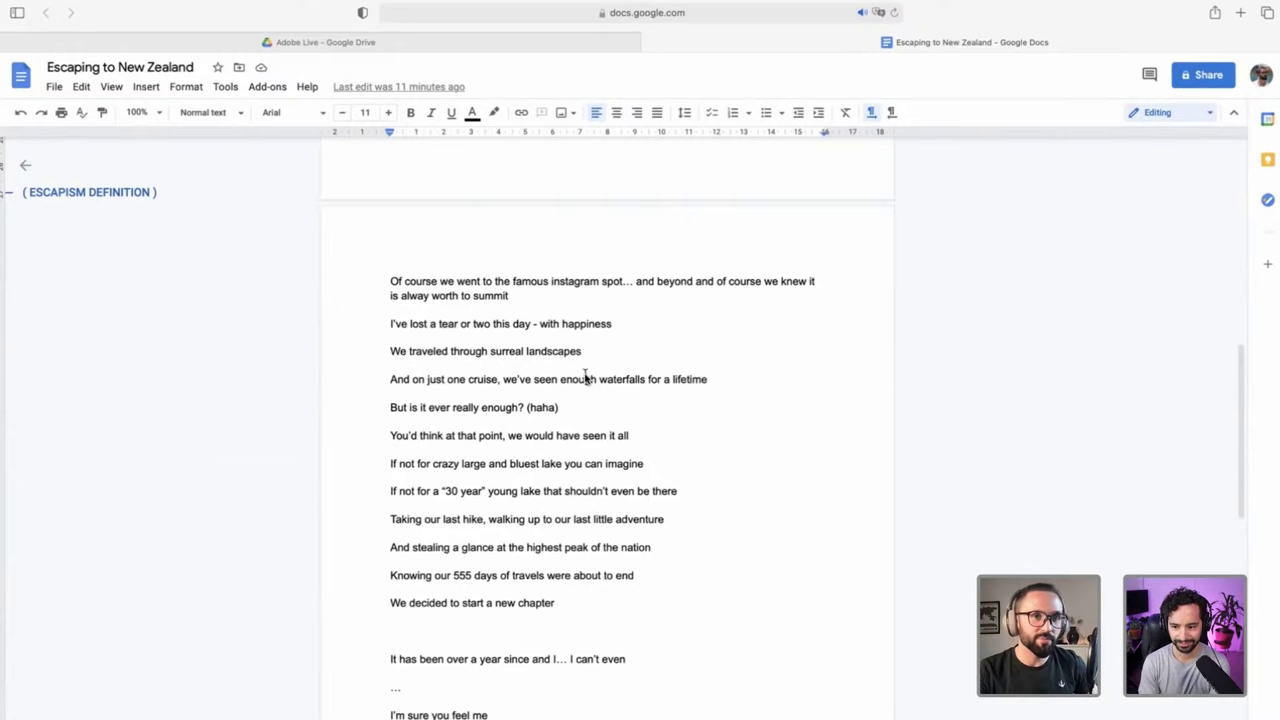
scroll(587, 376, "down", 1)
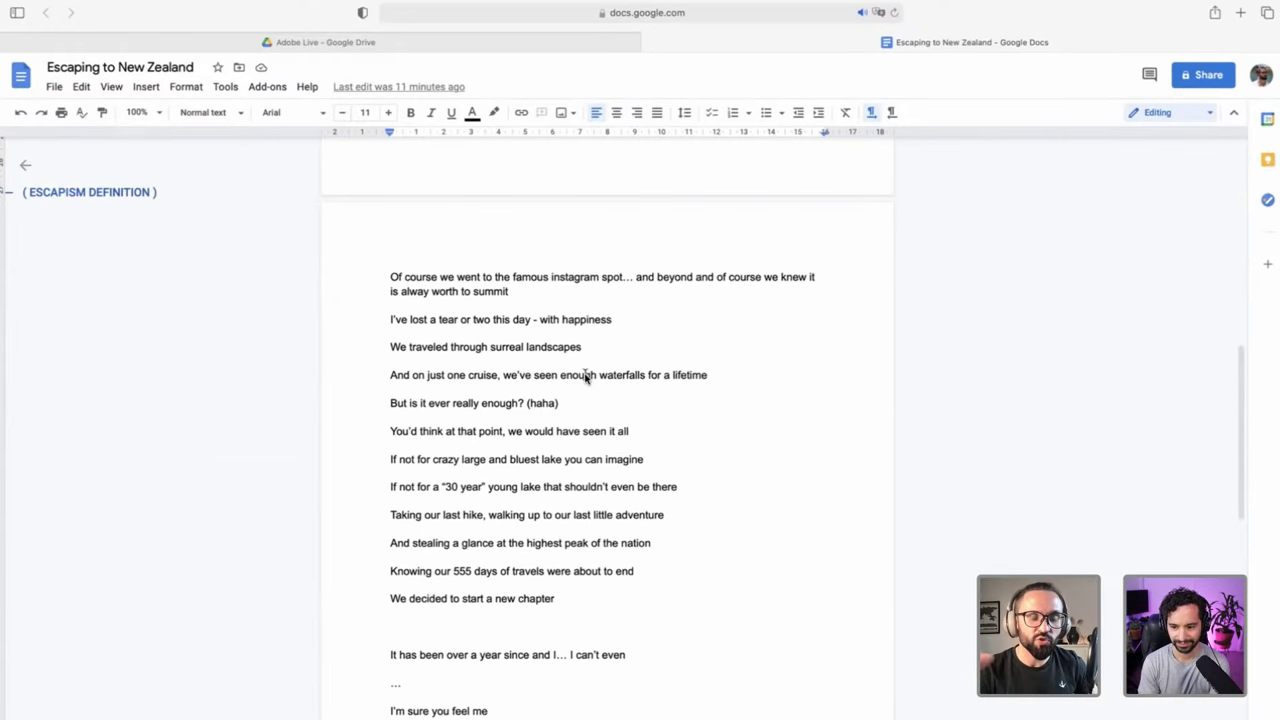
scroll(587, 376, "down", 2)
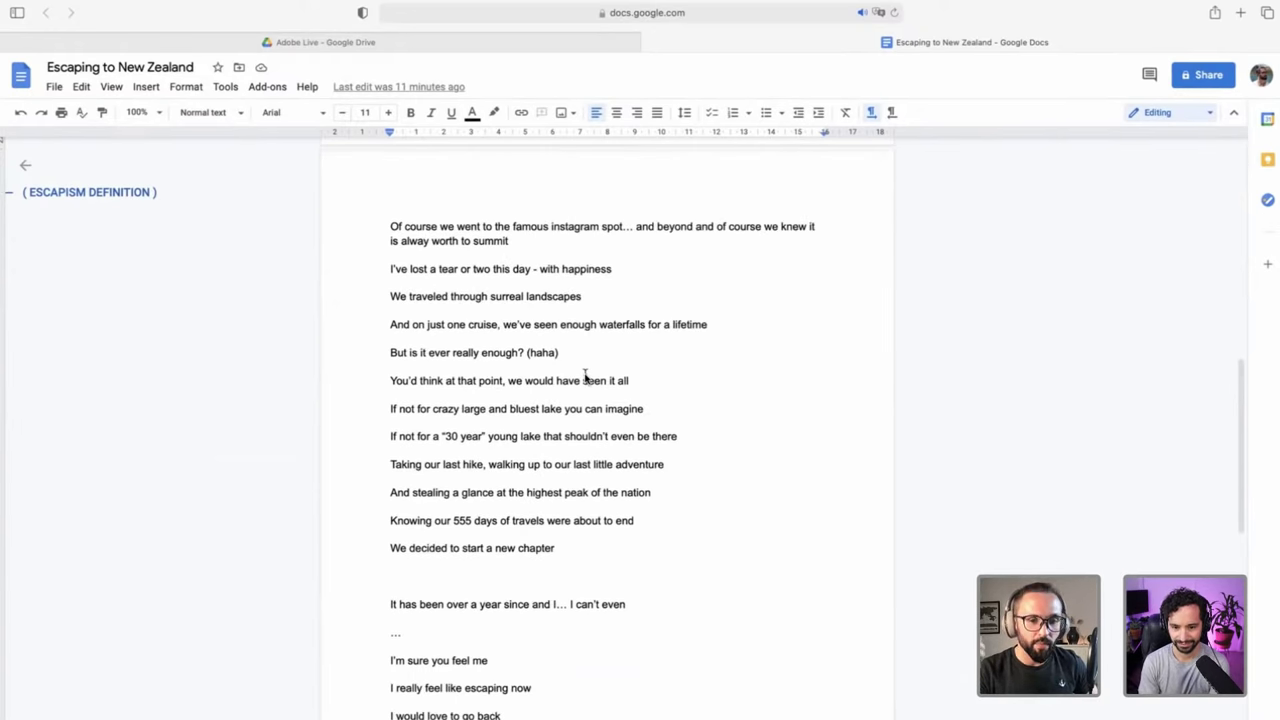
scroll(587, 376, "down", 5)
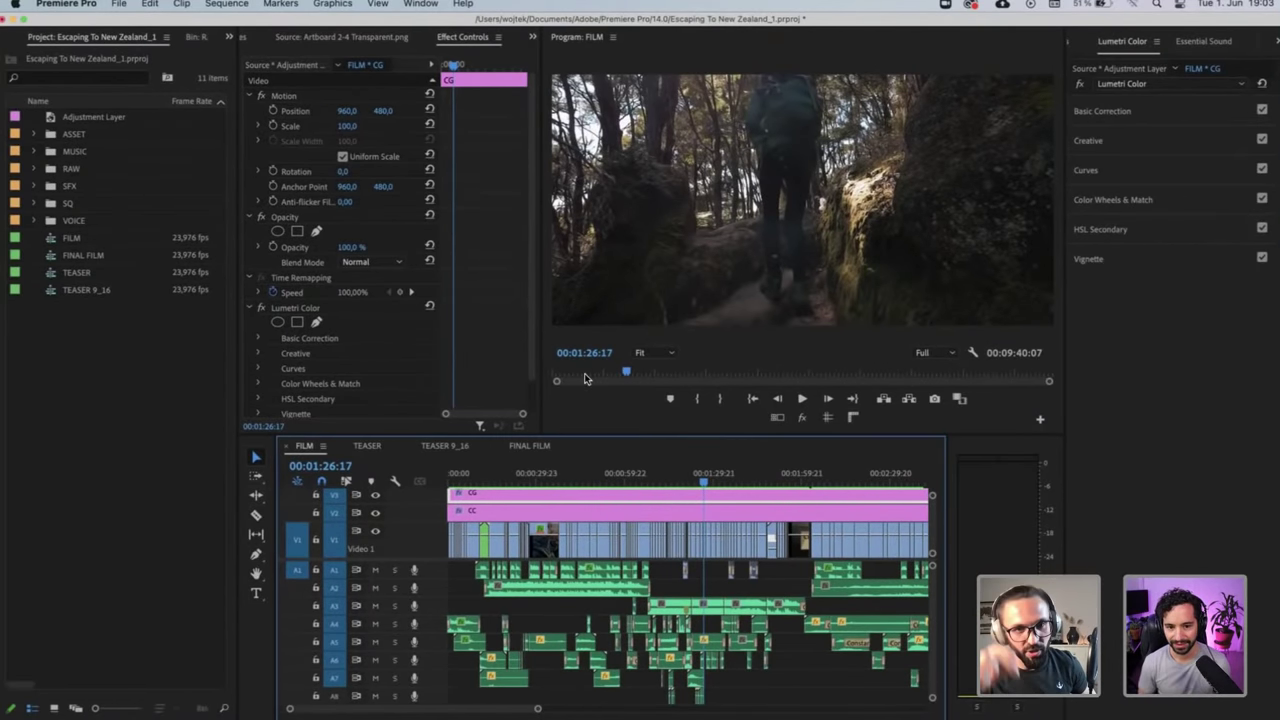
left_click(730, 588)
key("Delete")
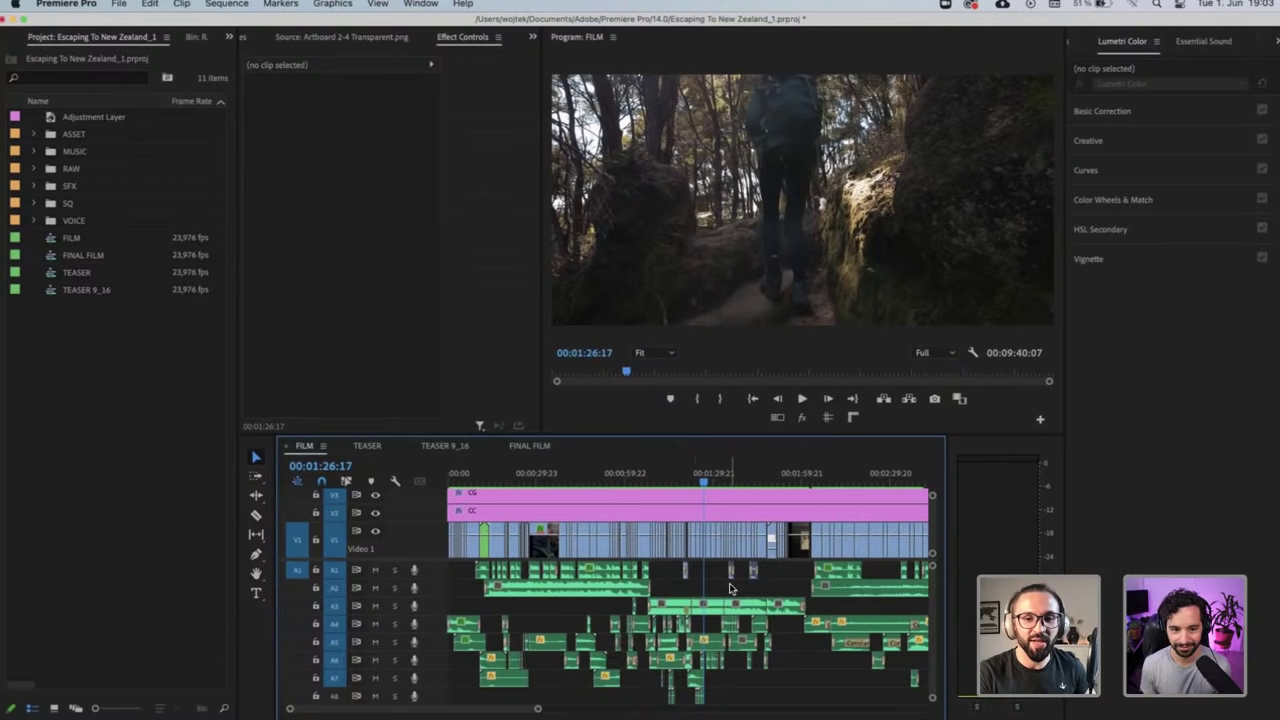
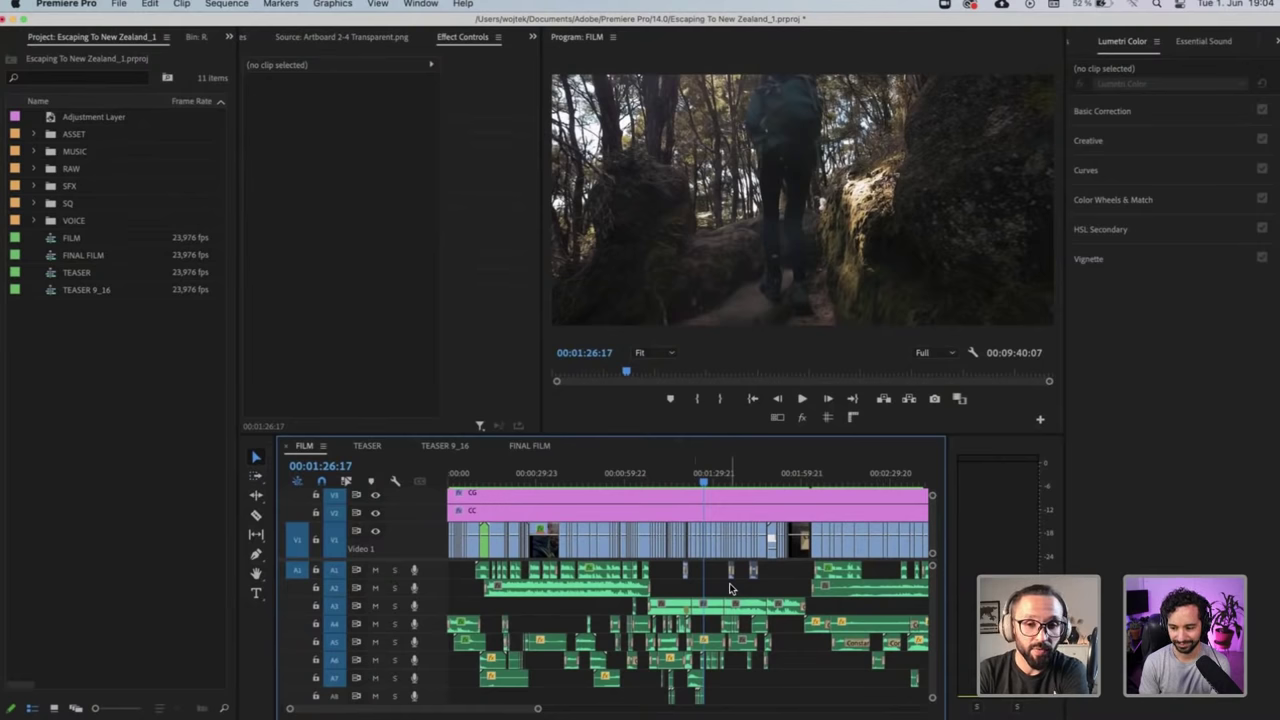
Set an In point at 01:49:10 and an Out point at the 08:10:10 title card, then park the playhead at 02:02:03
scroll(729, 588, "right", 10)
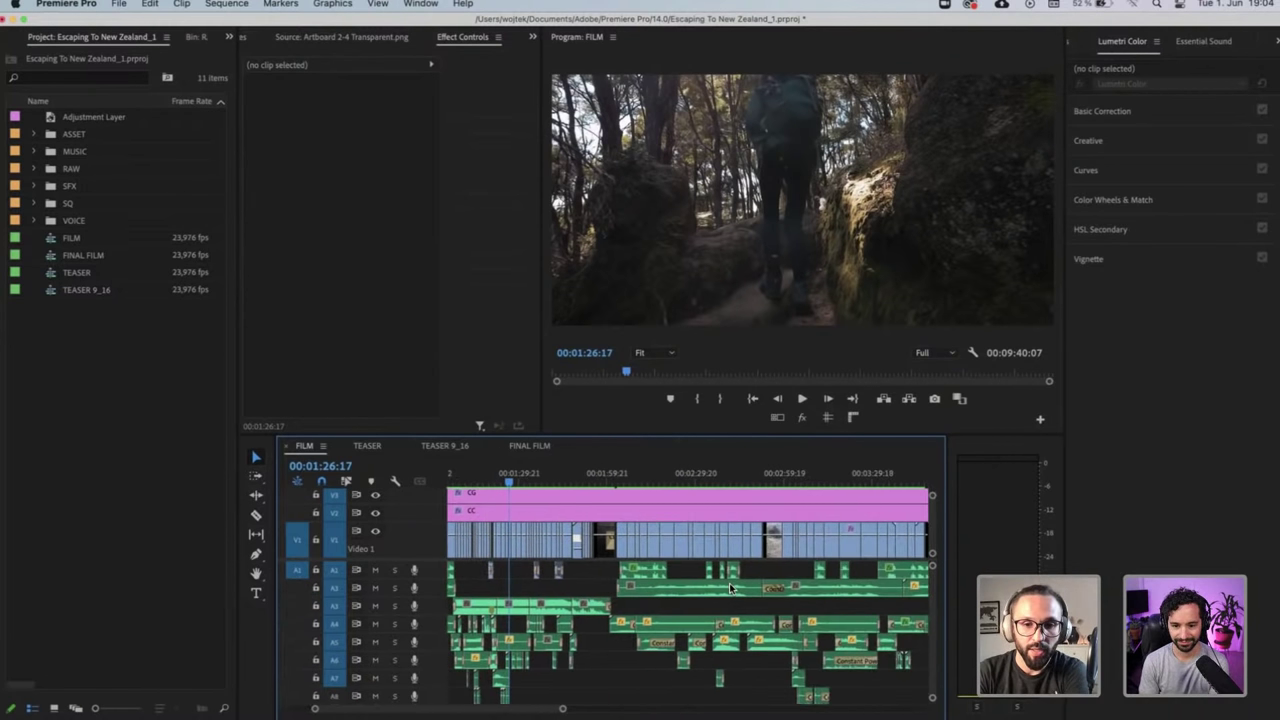
scroll(729, 583, "down", 5)
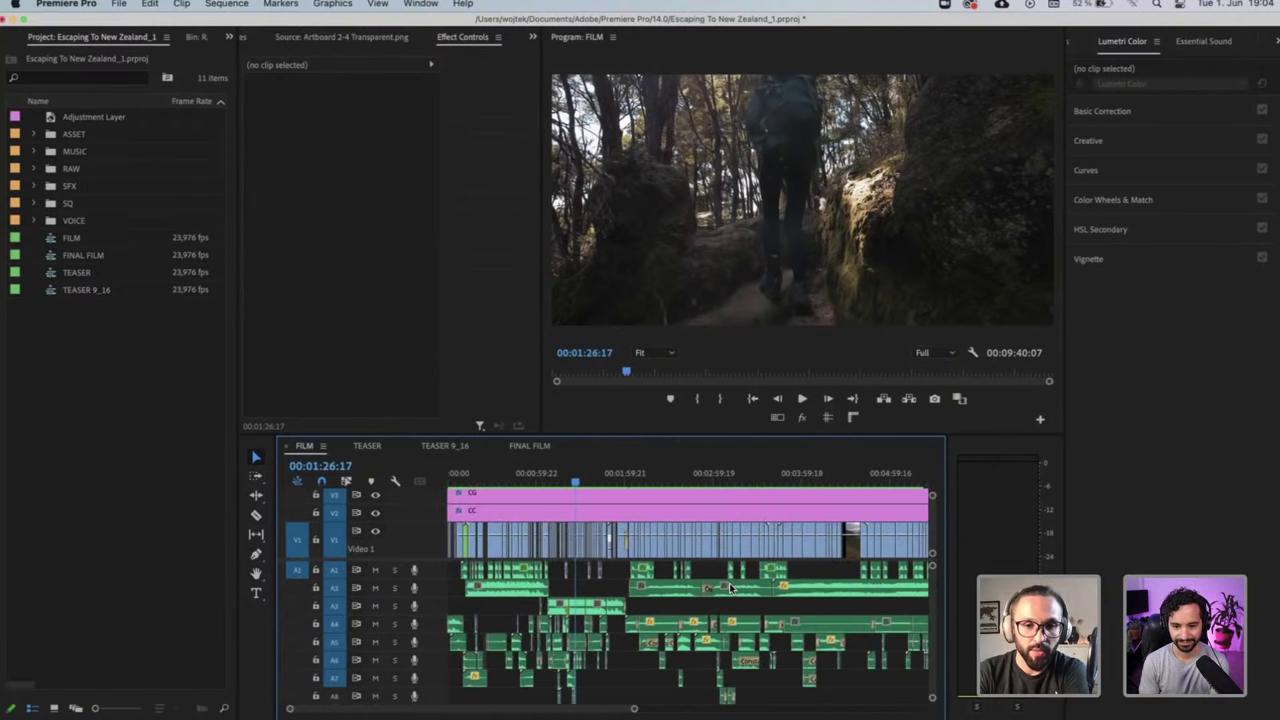
left_click(530, 481)
key("i")
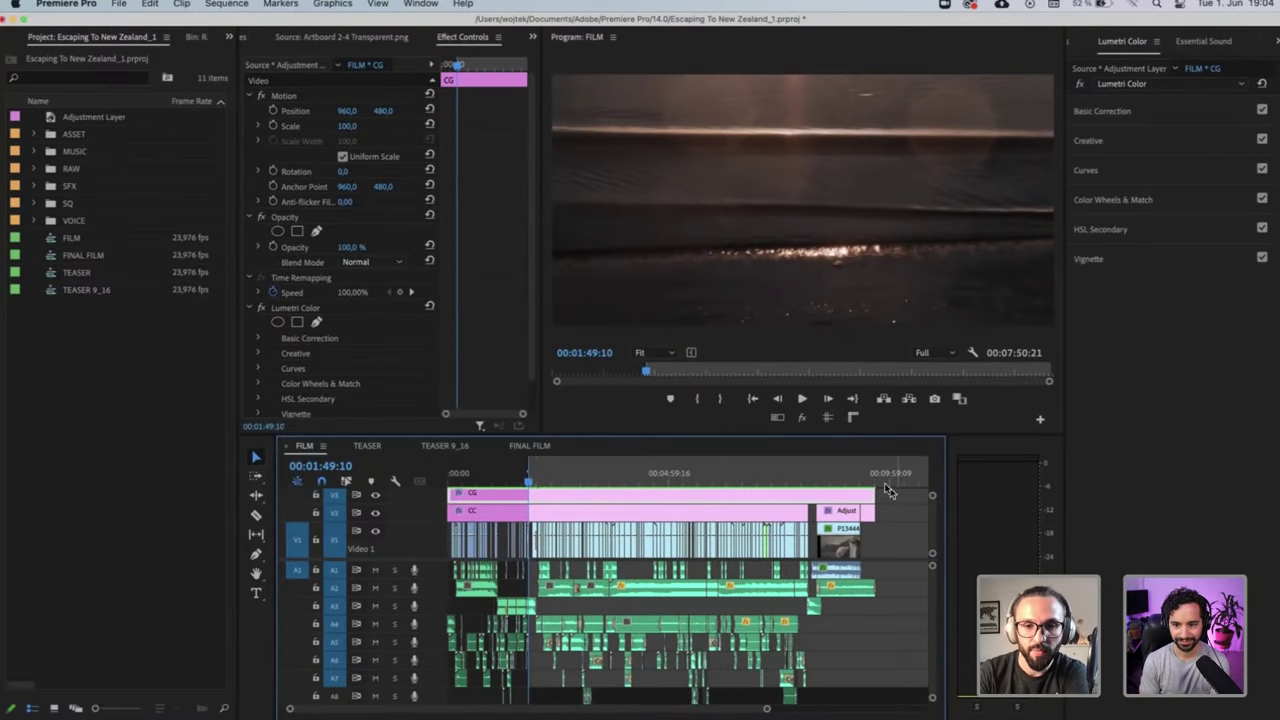
left_click(809, 470)
key("o")
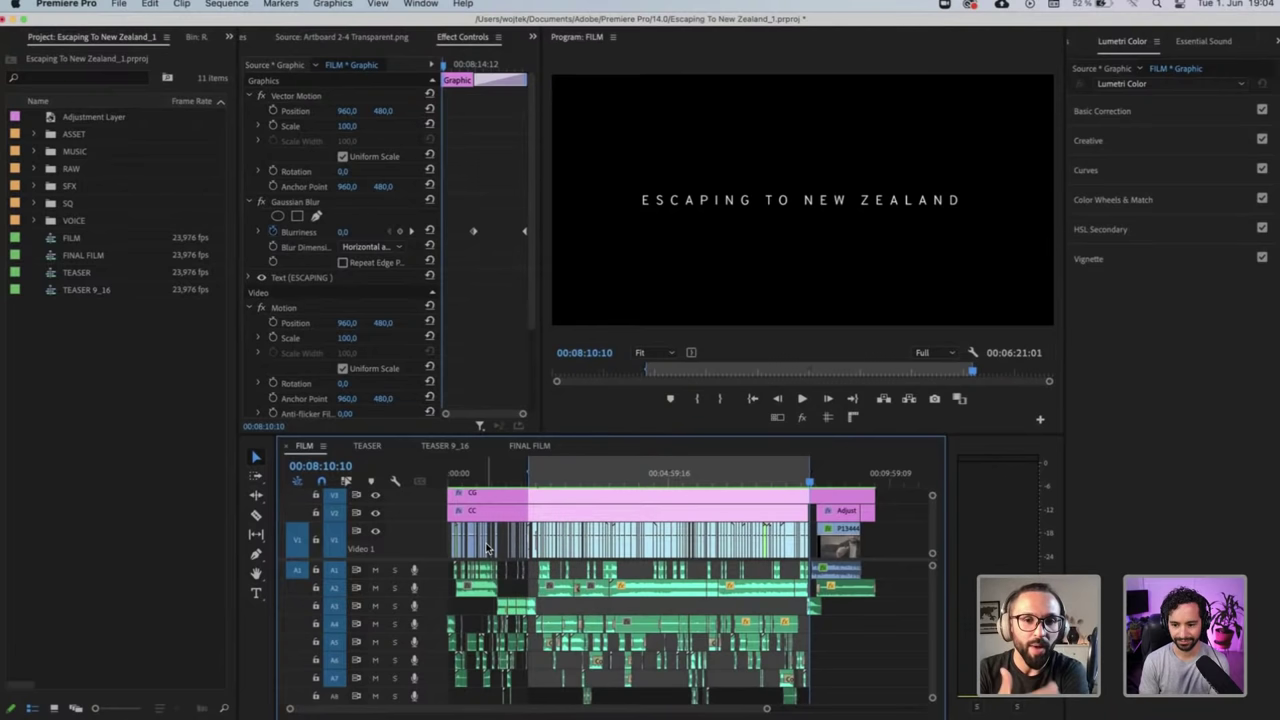
left_click(538, 482)
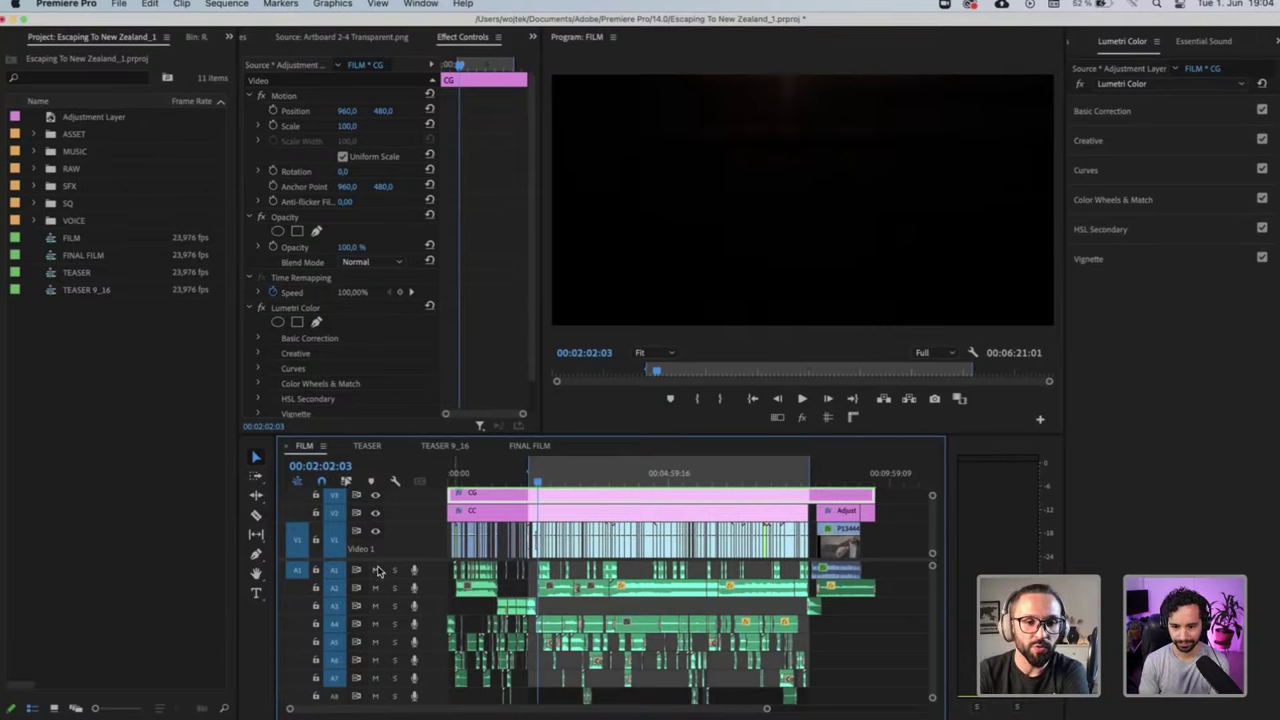
Mute audio tracks A1 and A2 and delete the empty gap on track A3
left_click(376, 570)
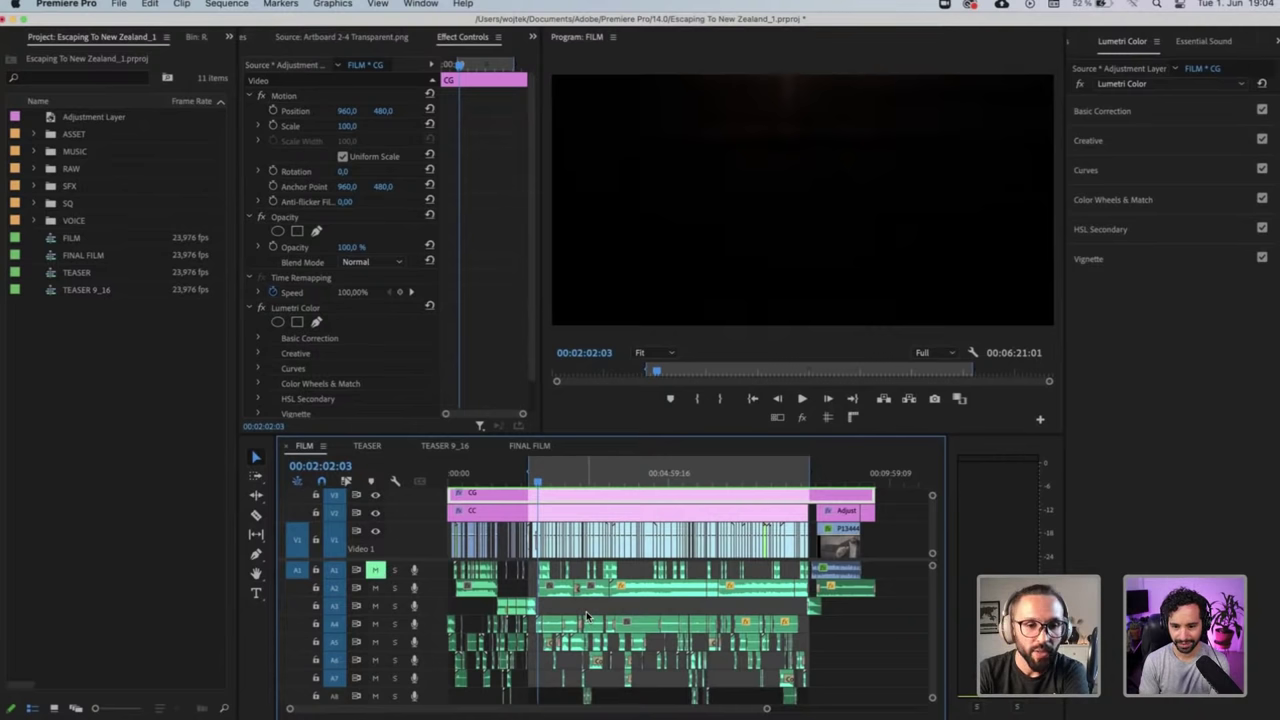
left_click(375, 588)
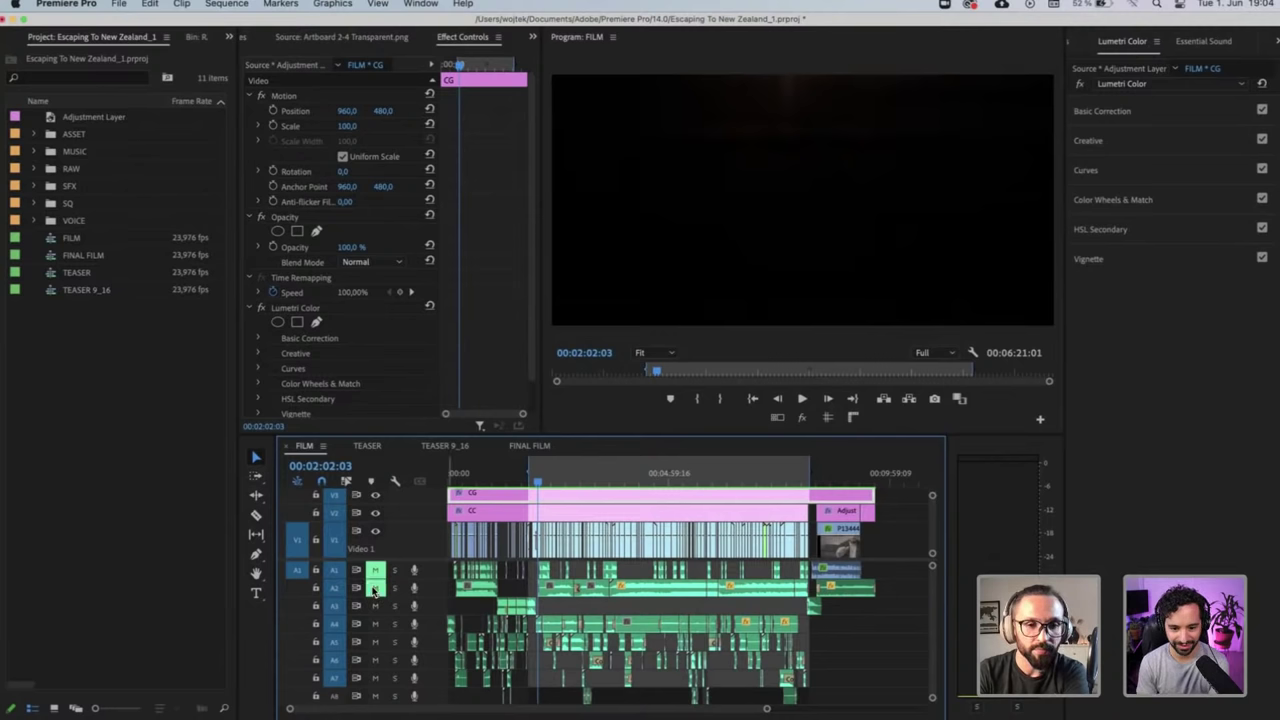
left_click(596, 608)
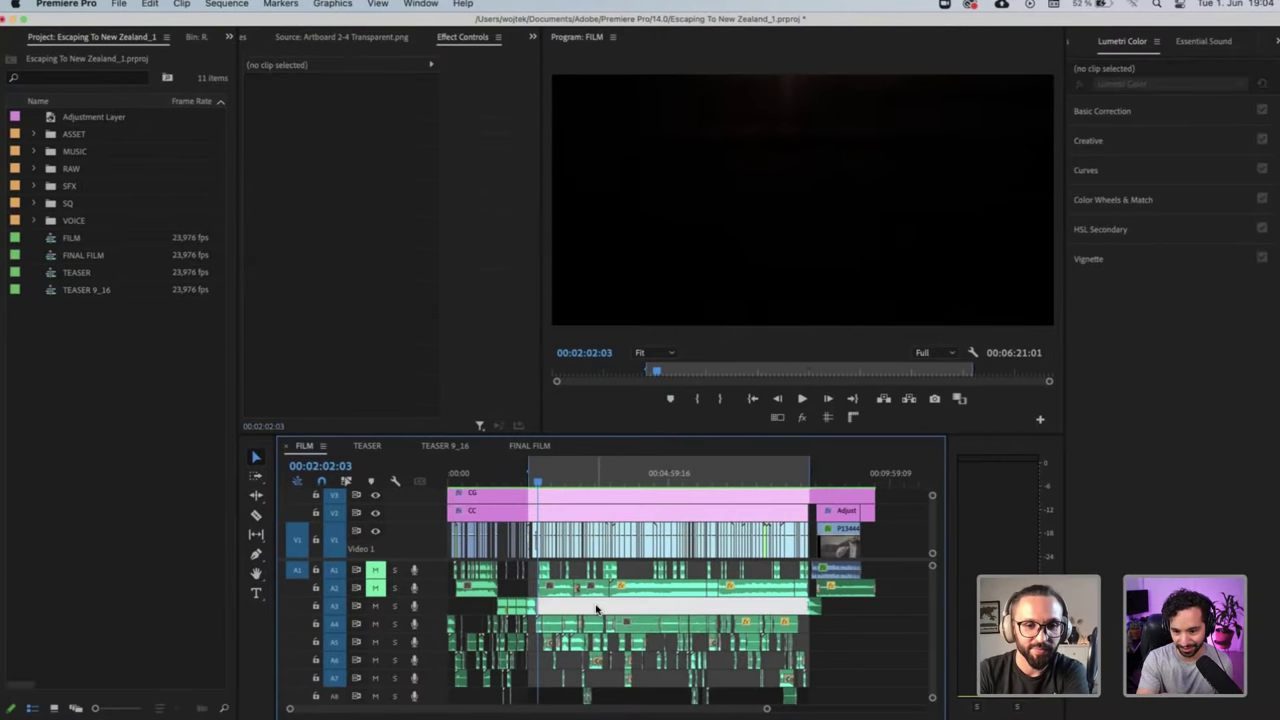
key("Delete")
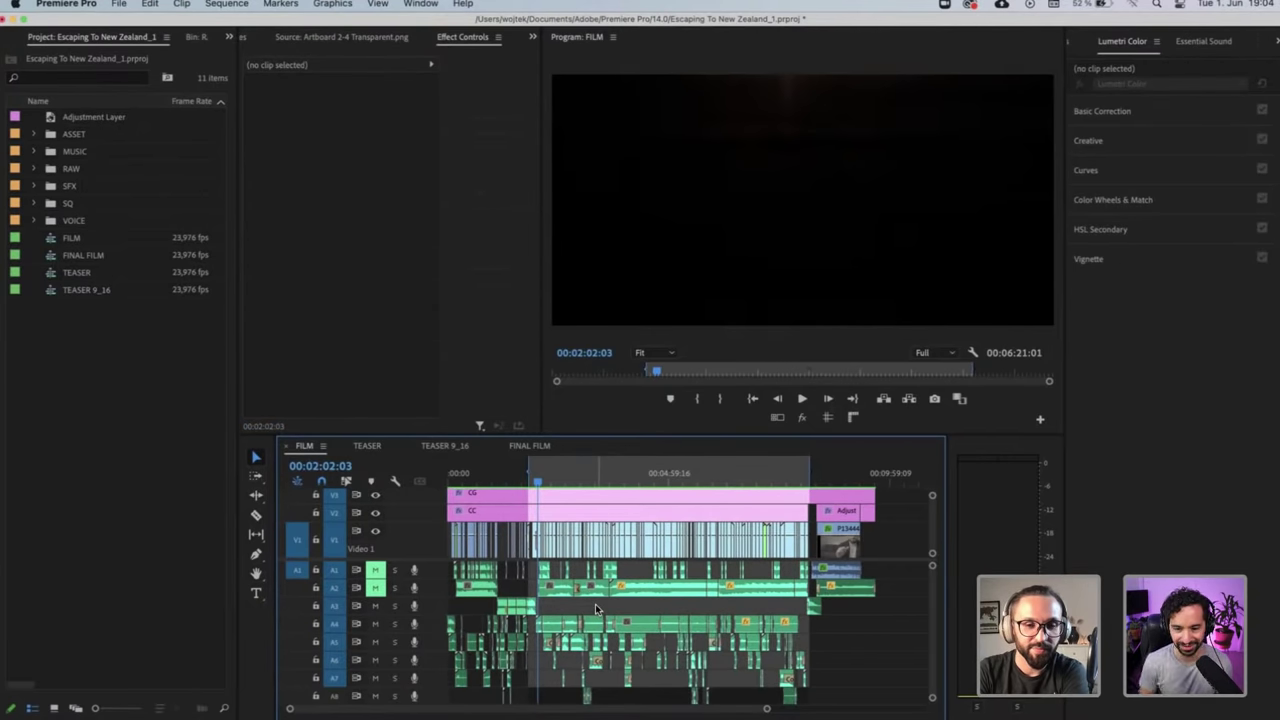
scroll(596, 608, "down", 3)
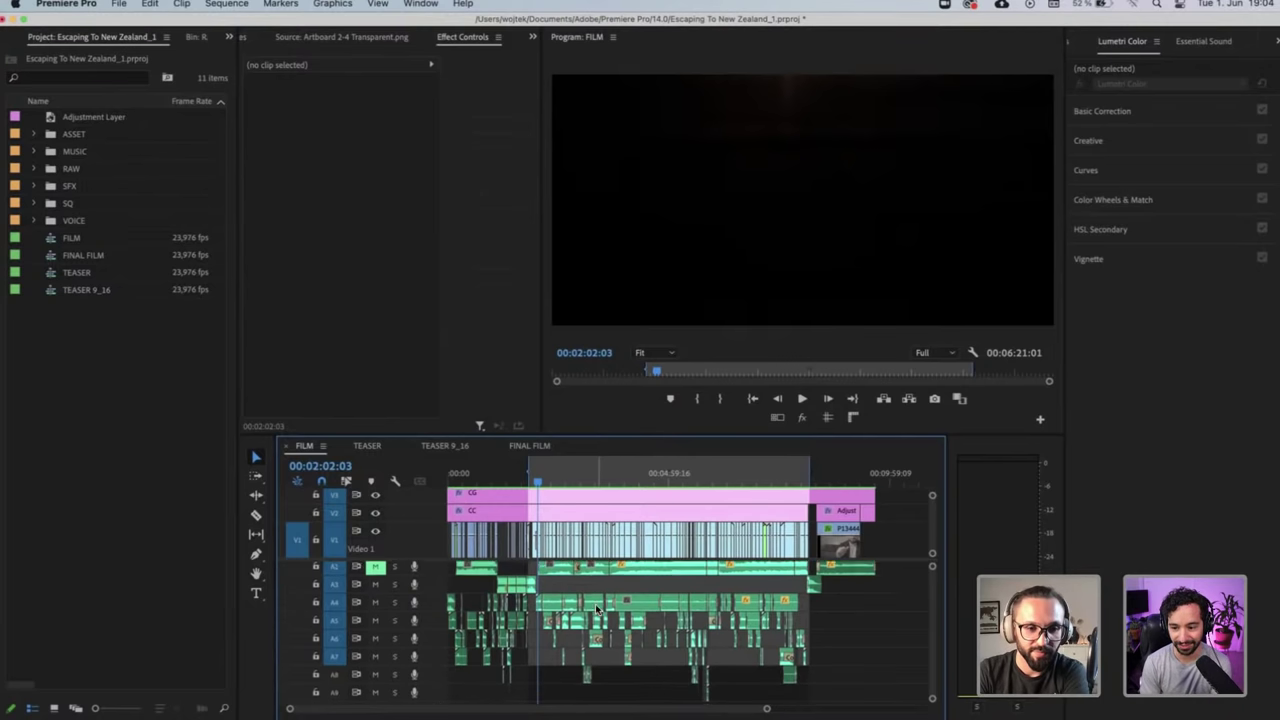
scroll(596, 608, "up", 3)
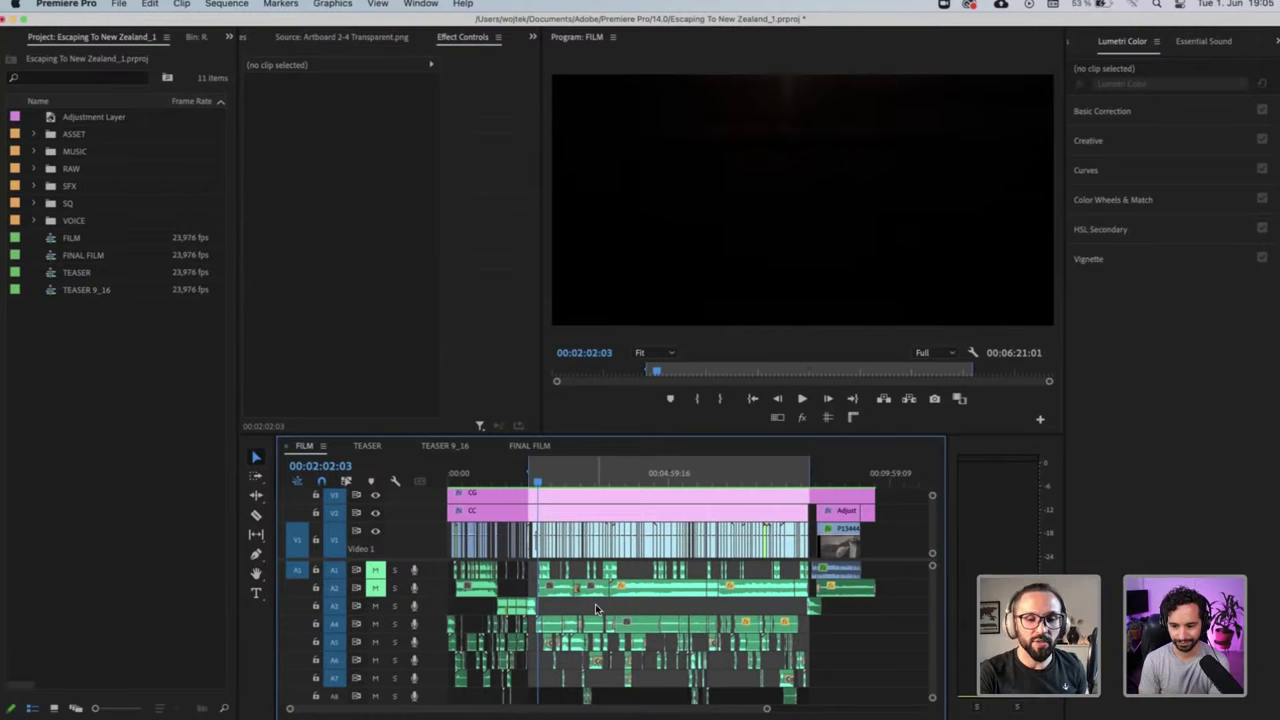
key("equal")
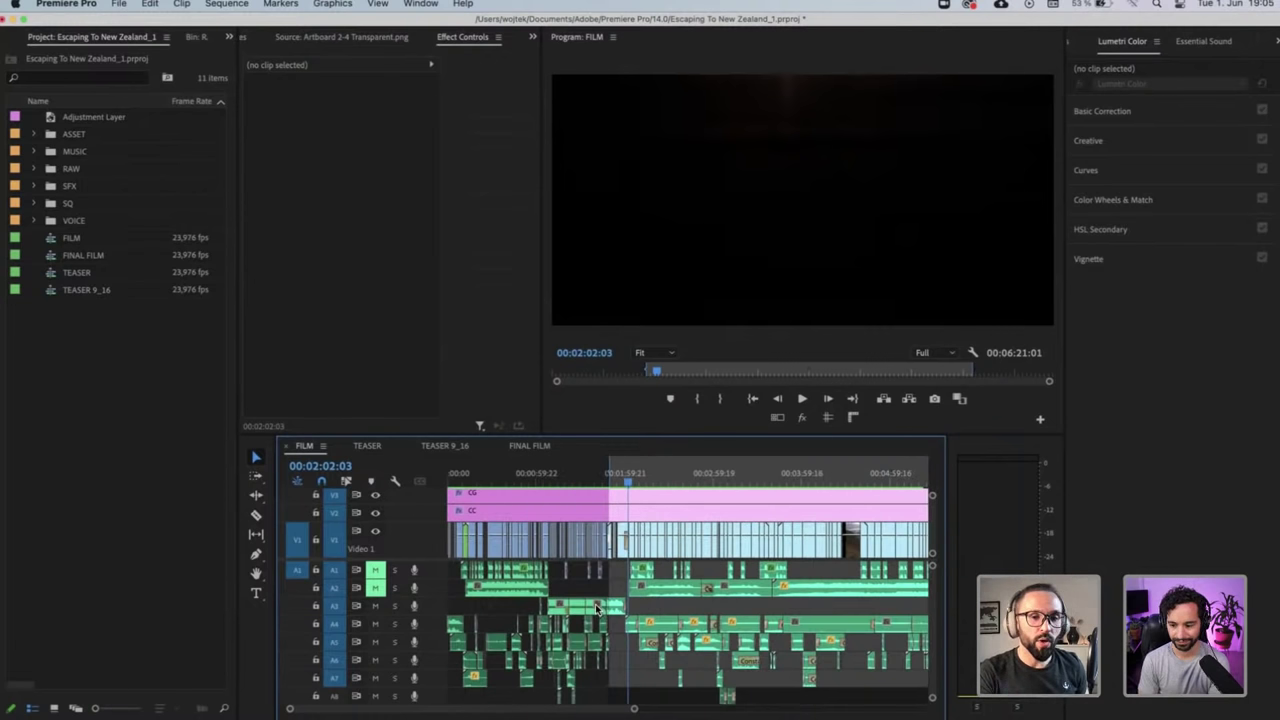
scroll(596, 608, "right", 5)
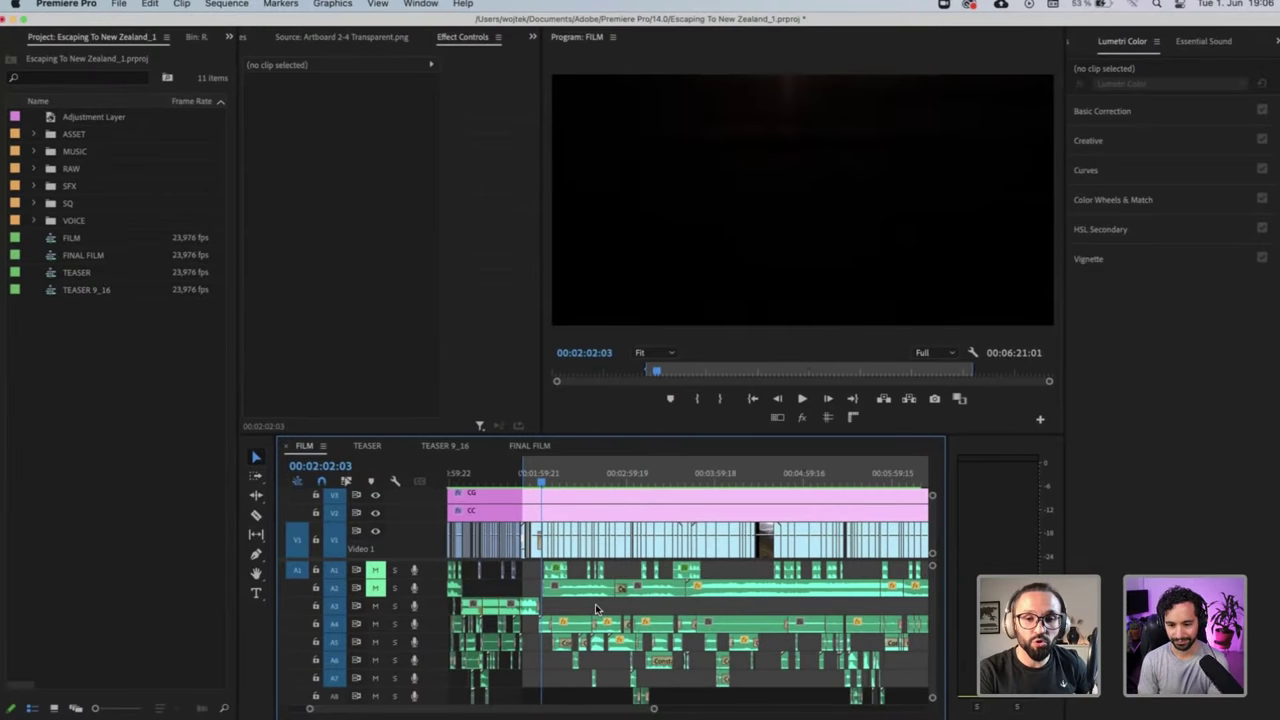
scroll(596, 609, "down", 2)
scroll(596, 609, "up", 2)
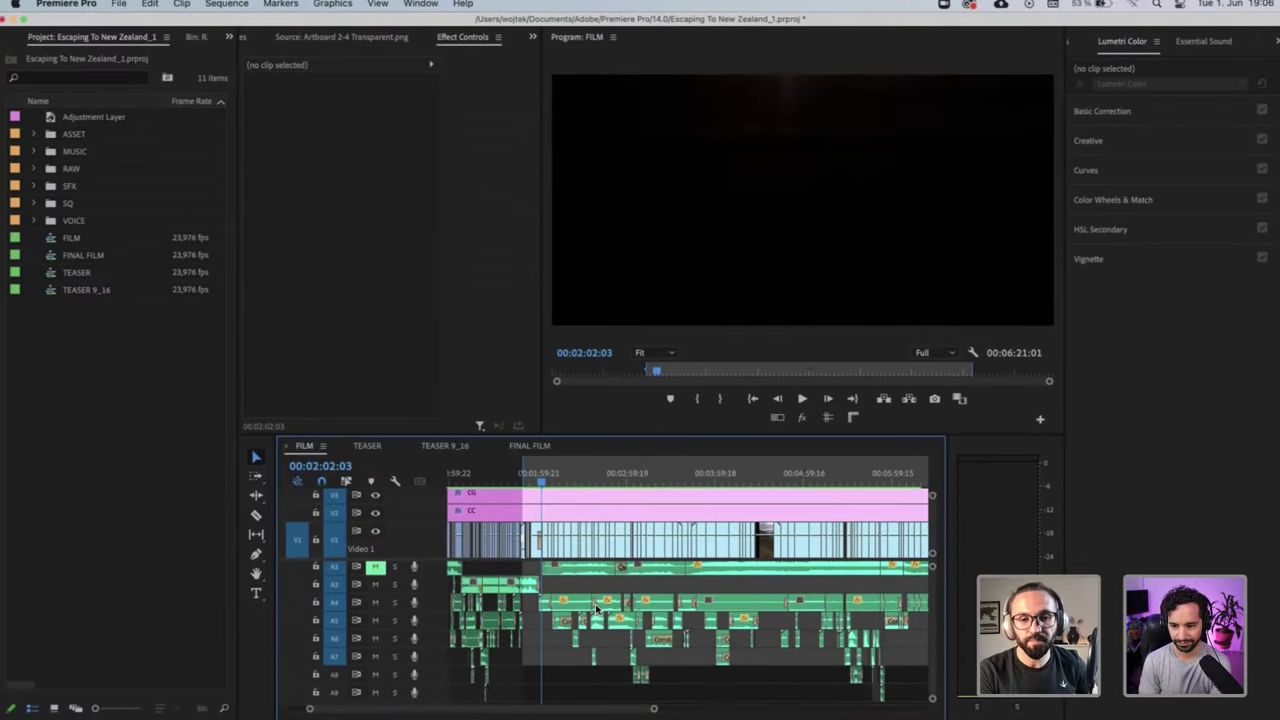
scroll(596, 609, "left", 3)
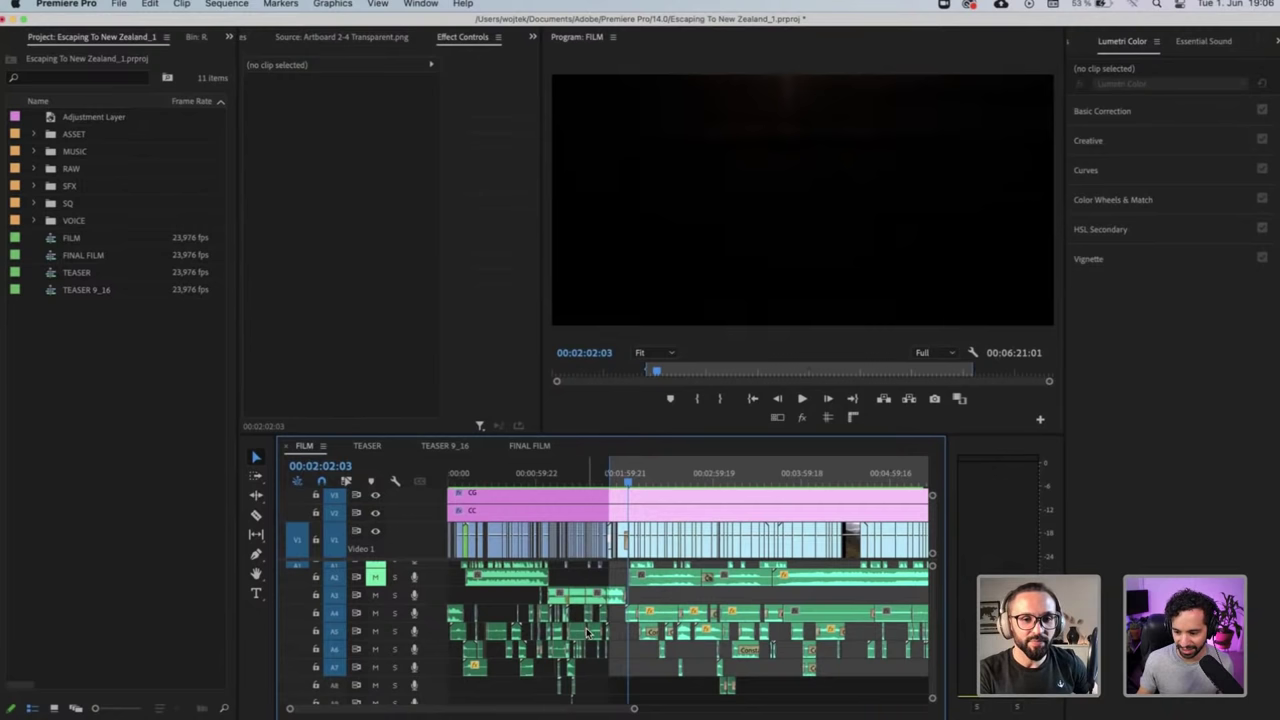
scroll(584, 610, "up", 1)
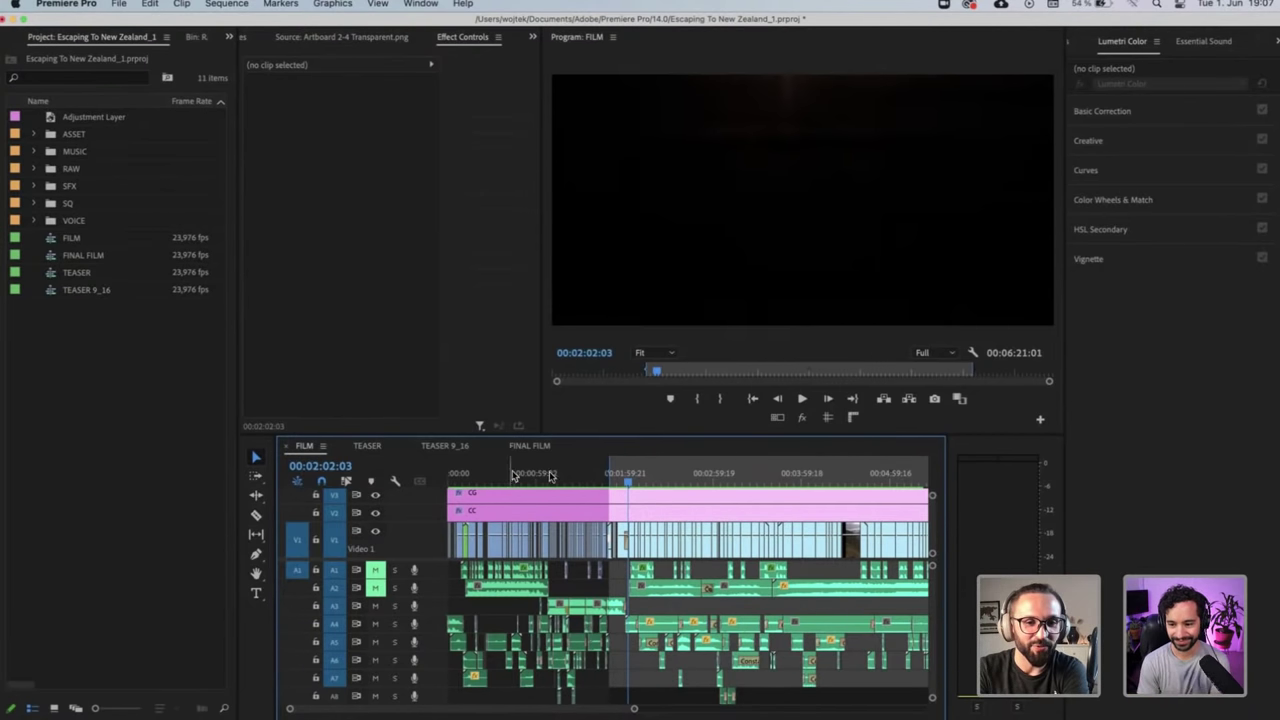
Return the playhead to 00:00:00:00 and clear the In point, keeping the 08:10:10 Out point
left_click_drag(514, 472, 428, 511)
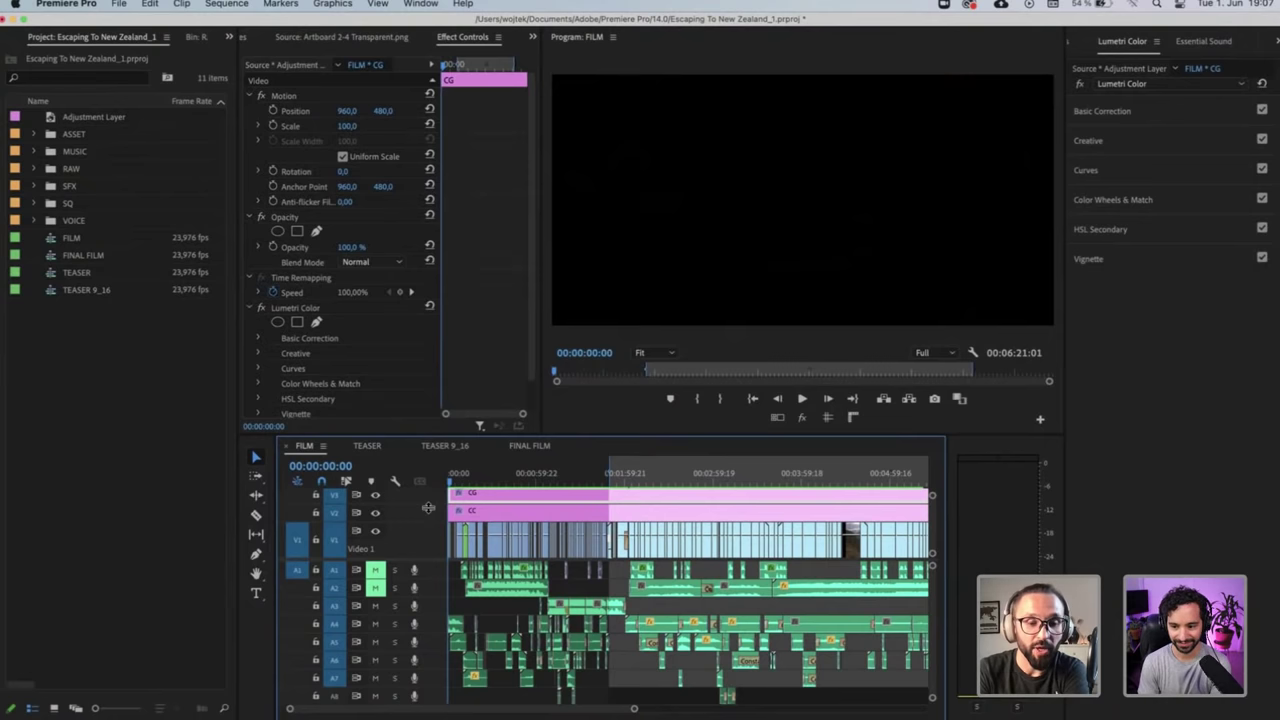
key("i")
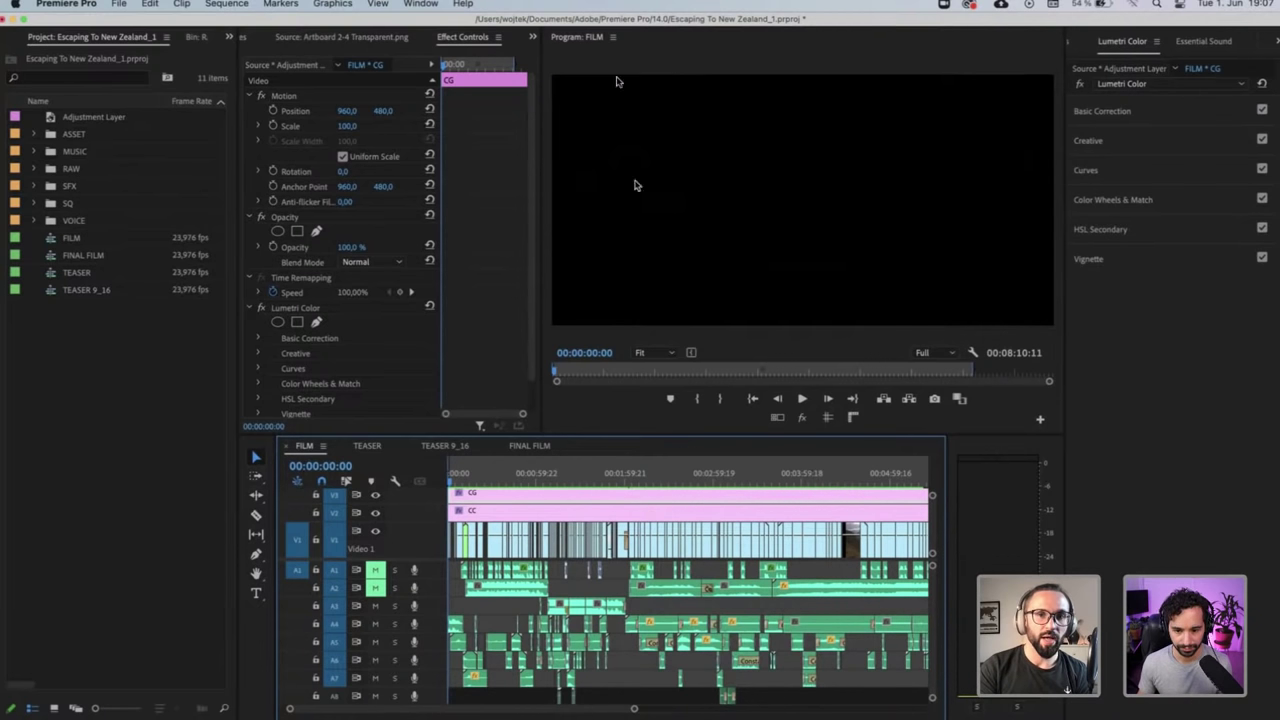
left_click(579, 40)
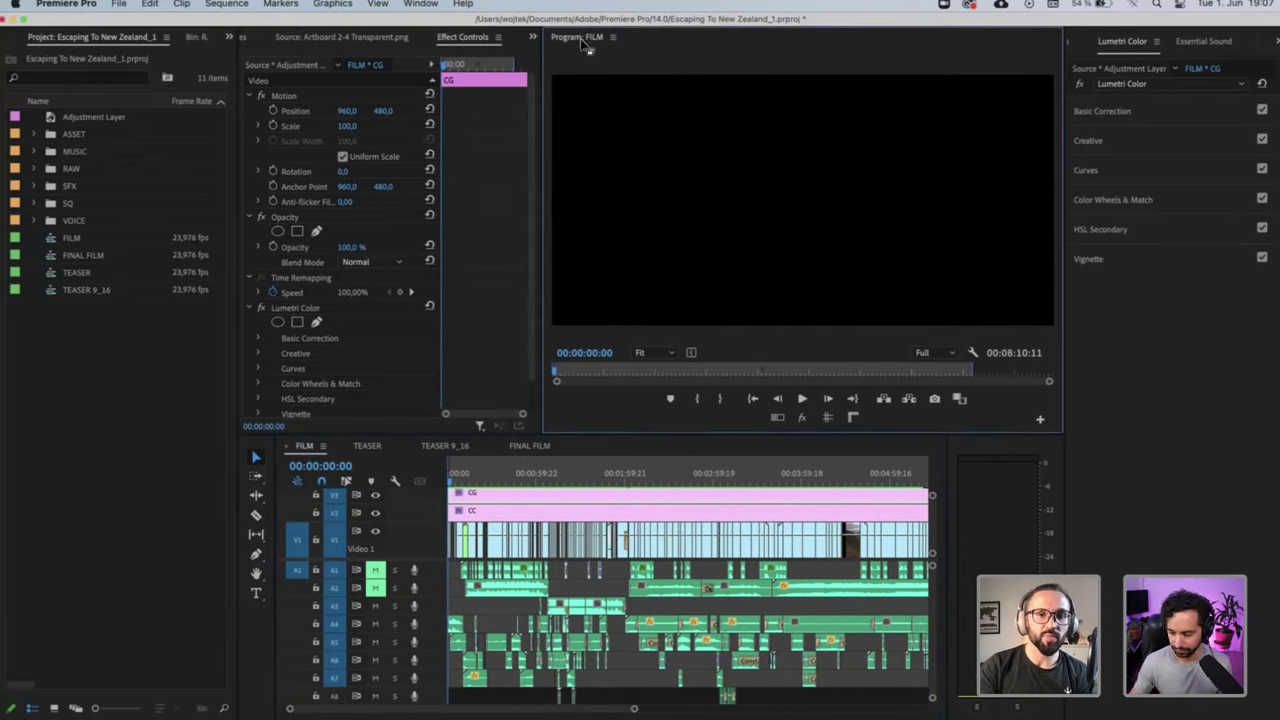
Maximize the Program: FILM monitor and start playing the sequence
double_click(580, 42)
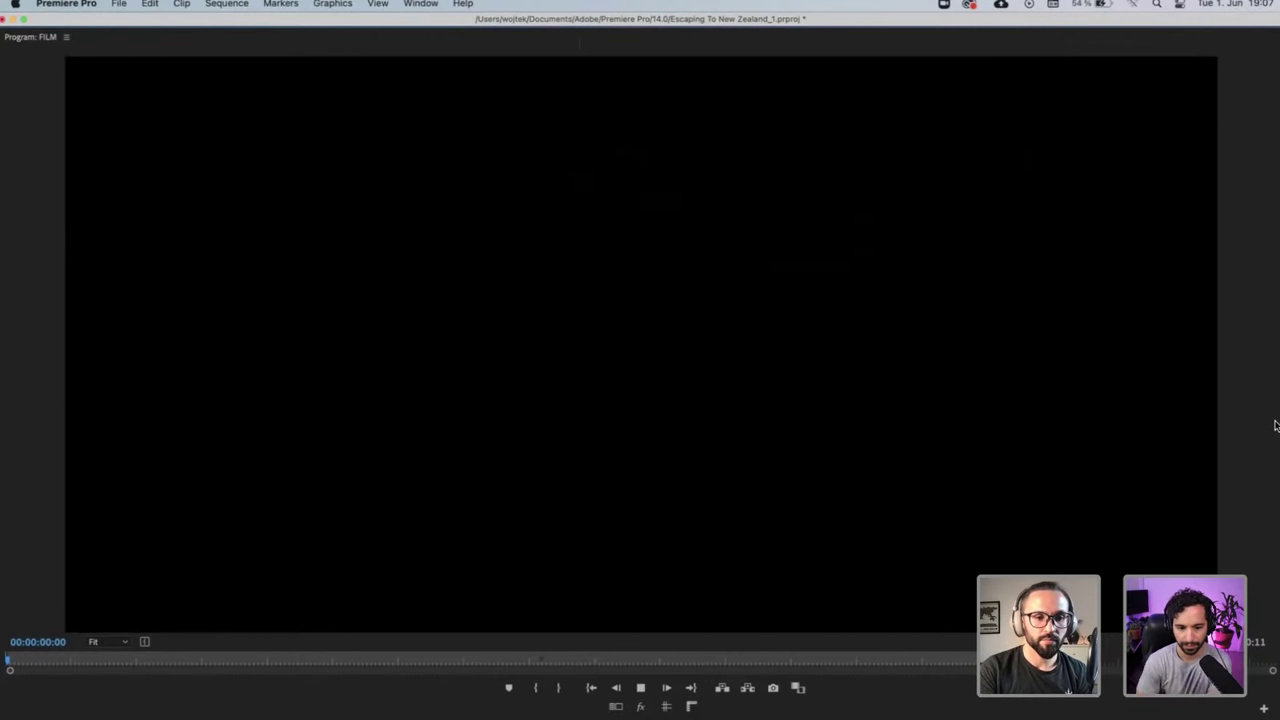
key("space")
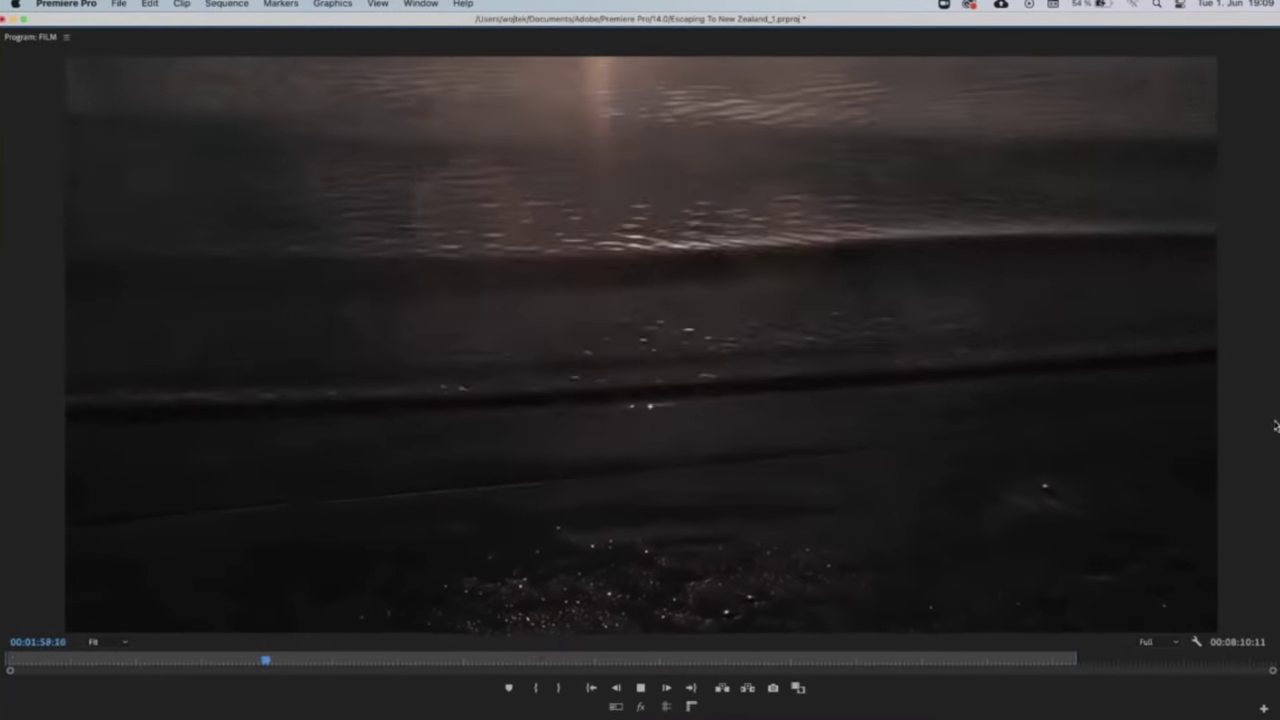
Stop playback near two minutes, restore the normal workspace, and return the playhead to the film's start
key("space")
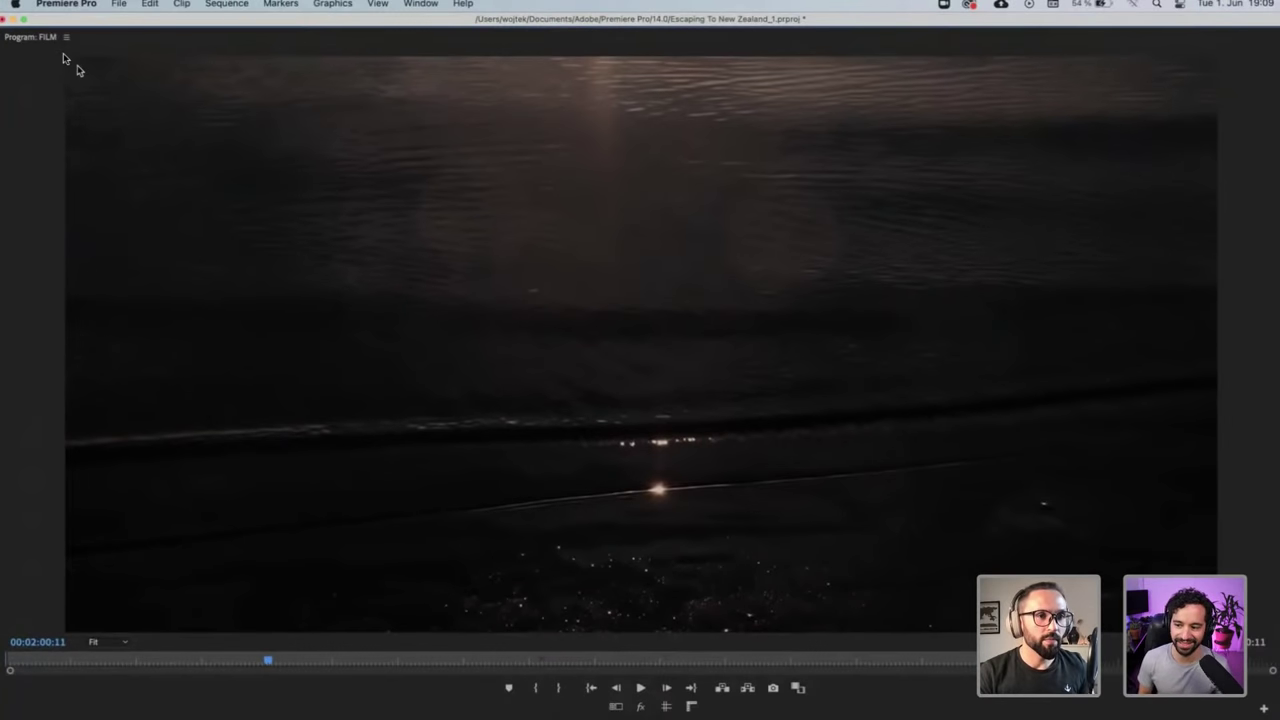
double_click(33, 40)
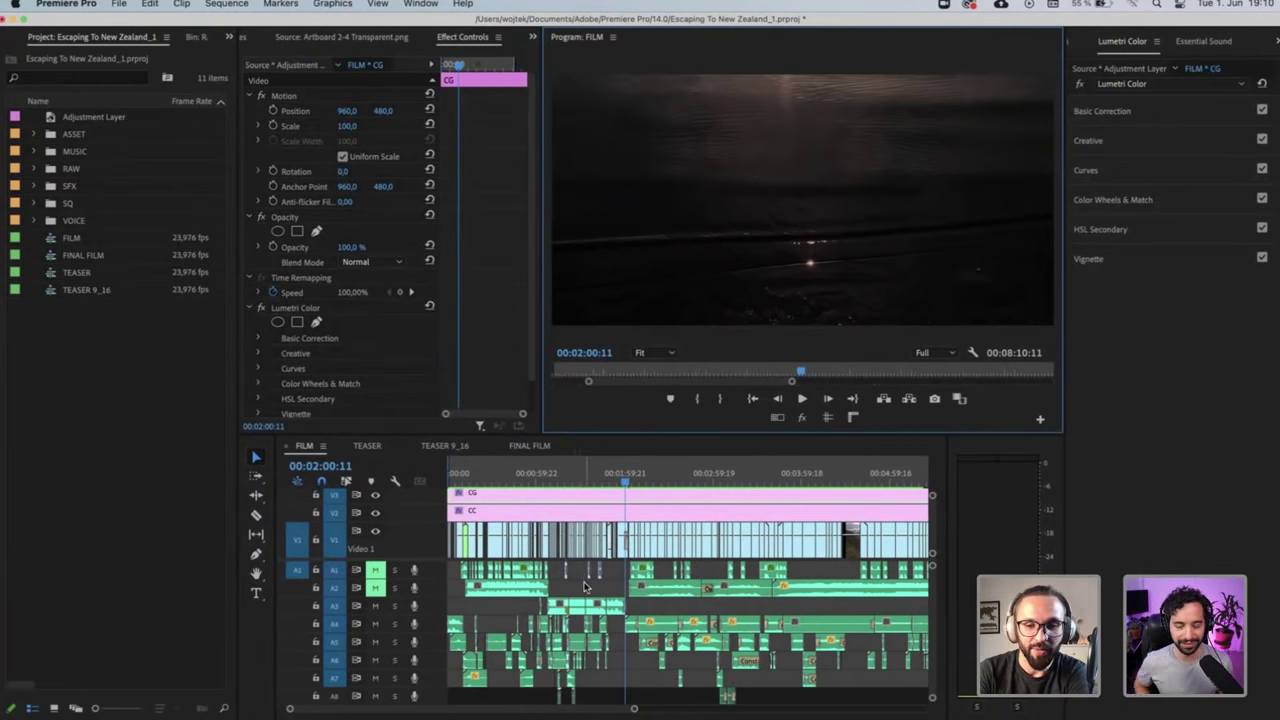
left_click(586, 587)
key("=")
key("=")
key("=")
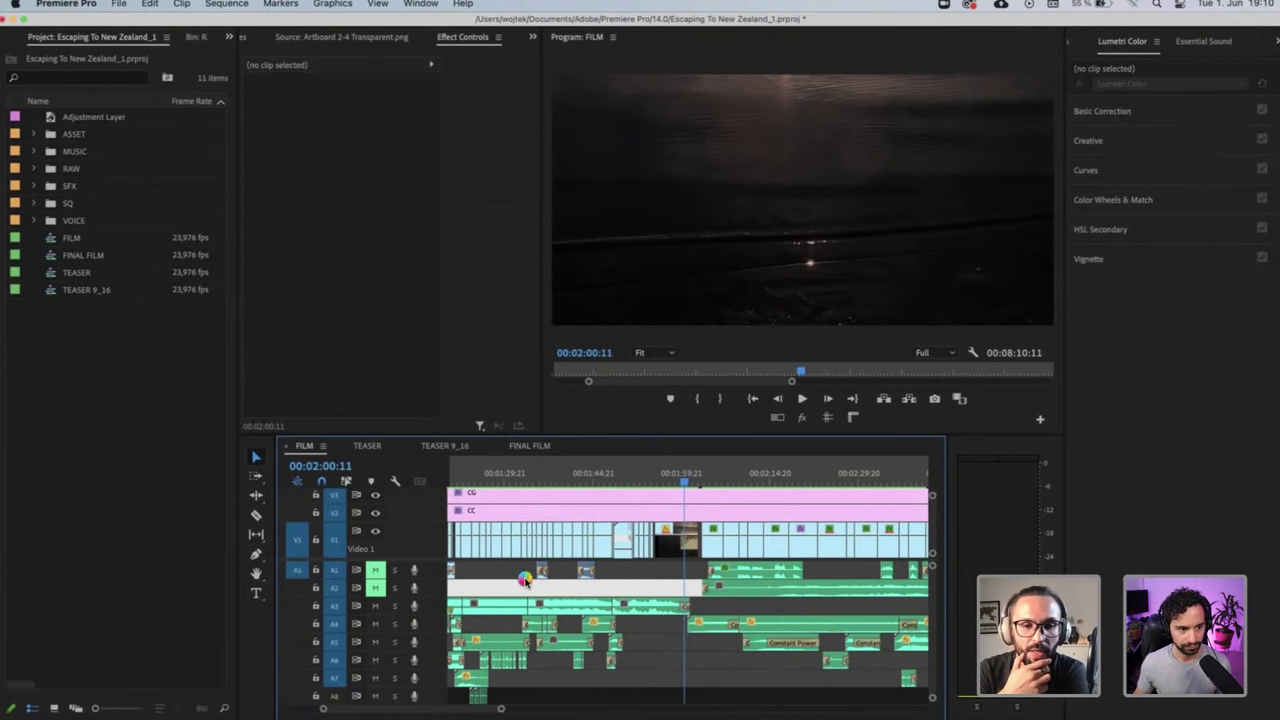
scroll(525, 582, "left", 1)
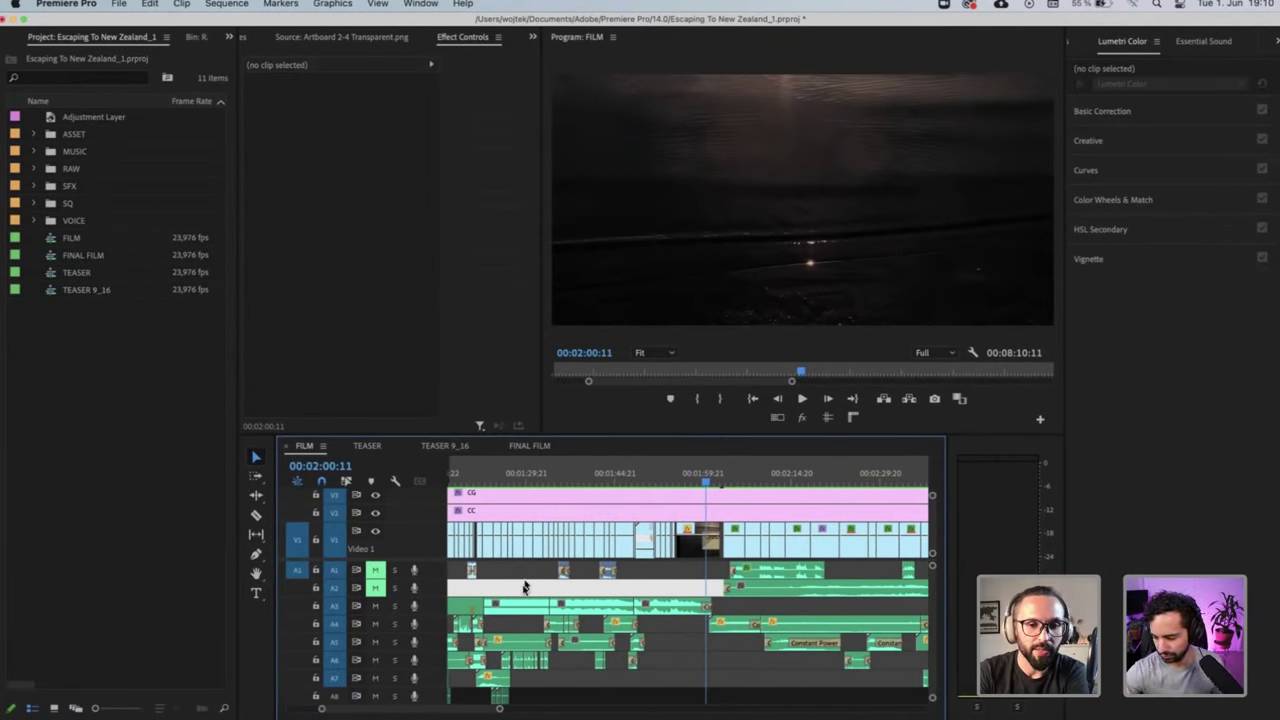
scroll(524, 586, "left", 10)
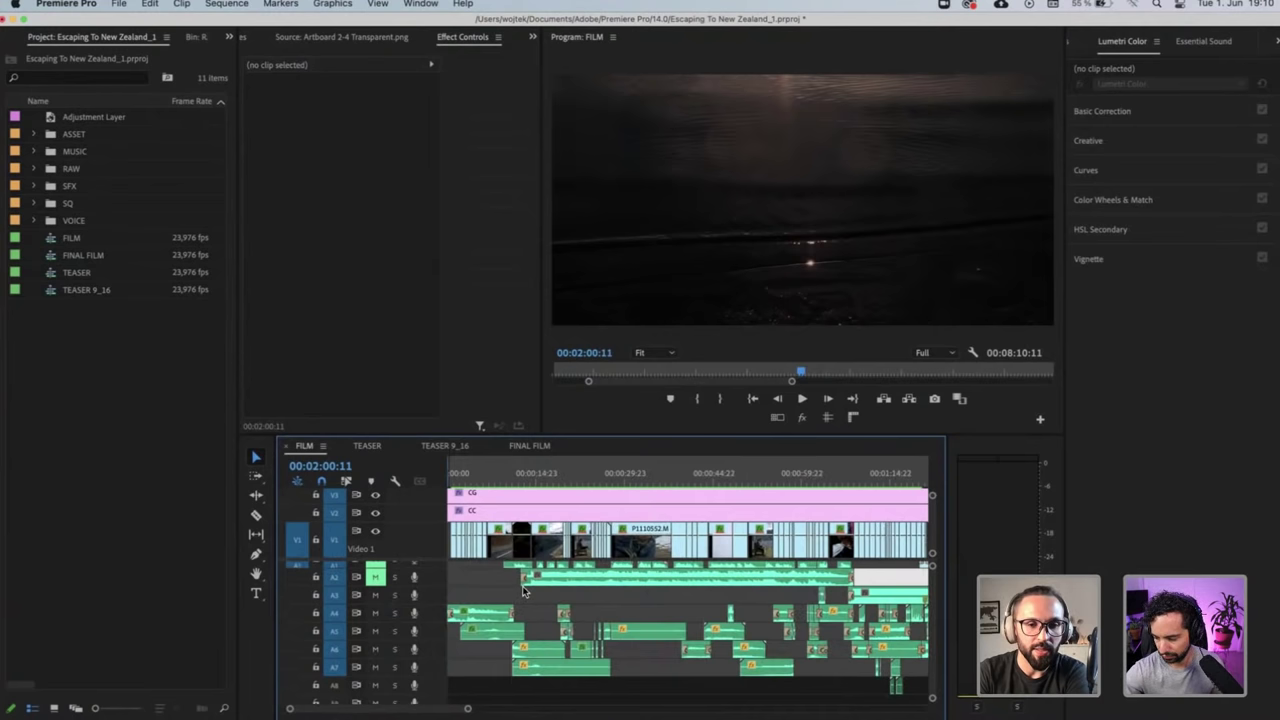
left_click(459, 474)
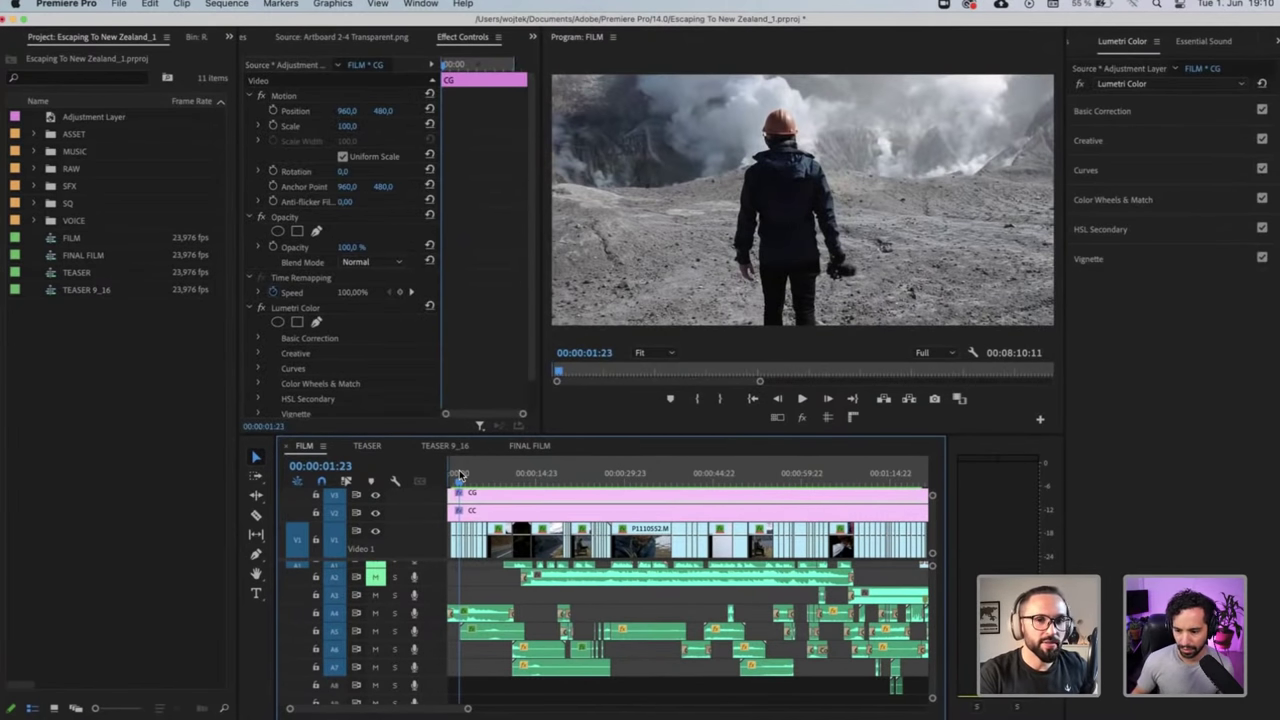
Scrub through FILM's opening seconds, stopping at 00:00:02:19 on the hiker shot
mouse_move(459, 474)
left_mouse_down()
mouse_move(493, 470)
mouse_move(461, 478)
left_mouse_up()
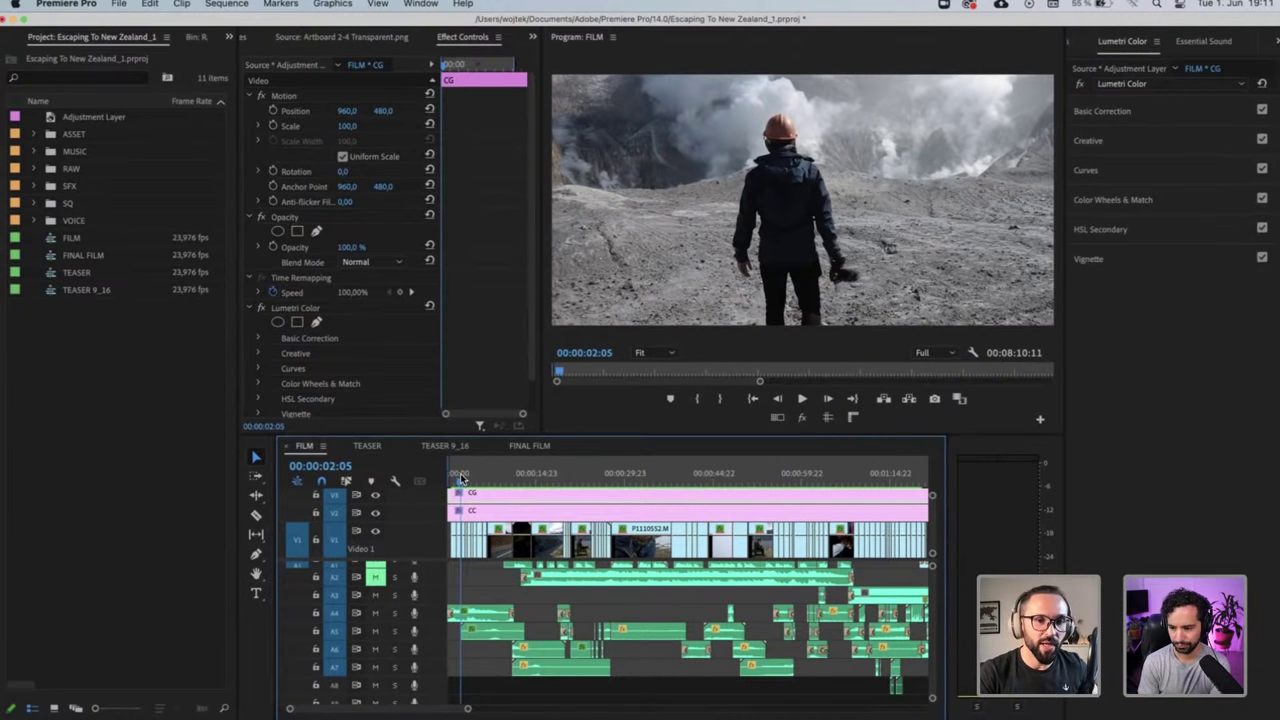
left_click_drag(460, 479, 465, 477)
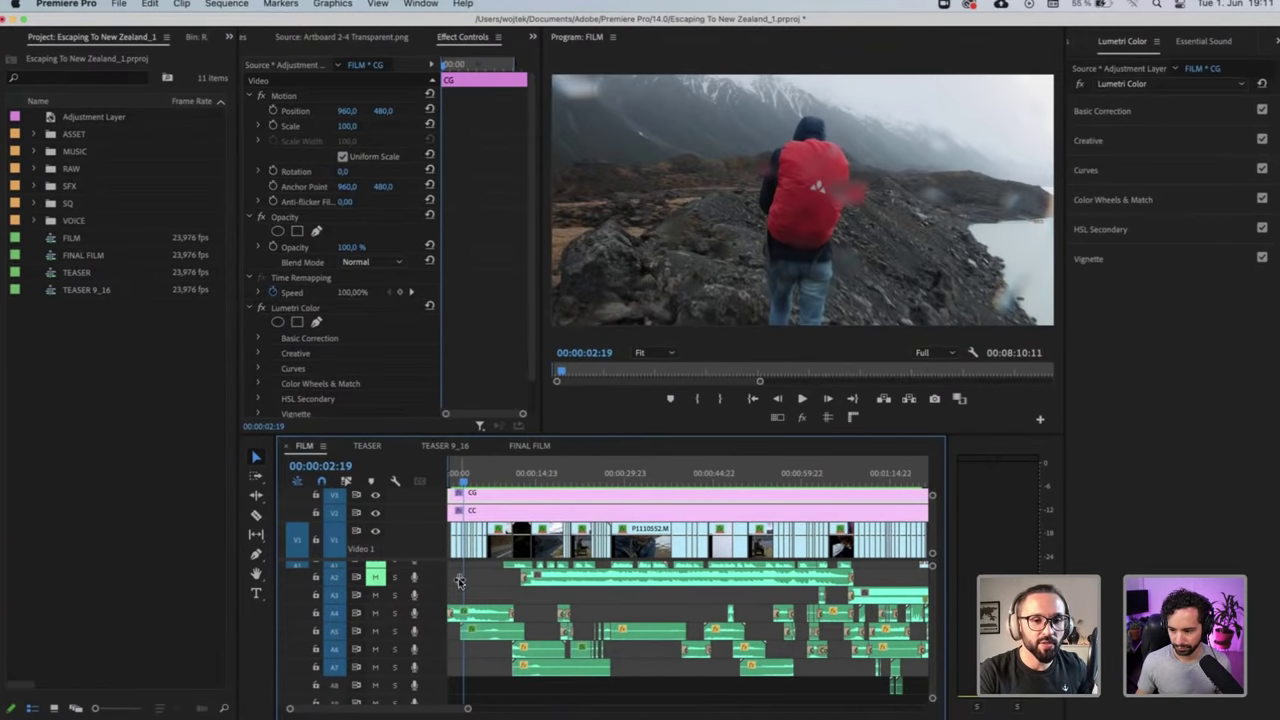
scroll(459, 584, "up", 2)
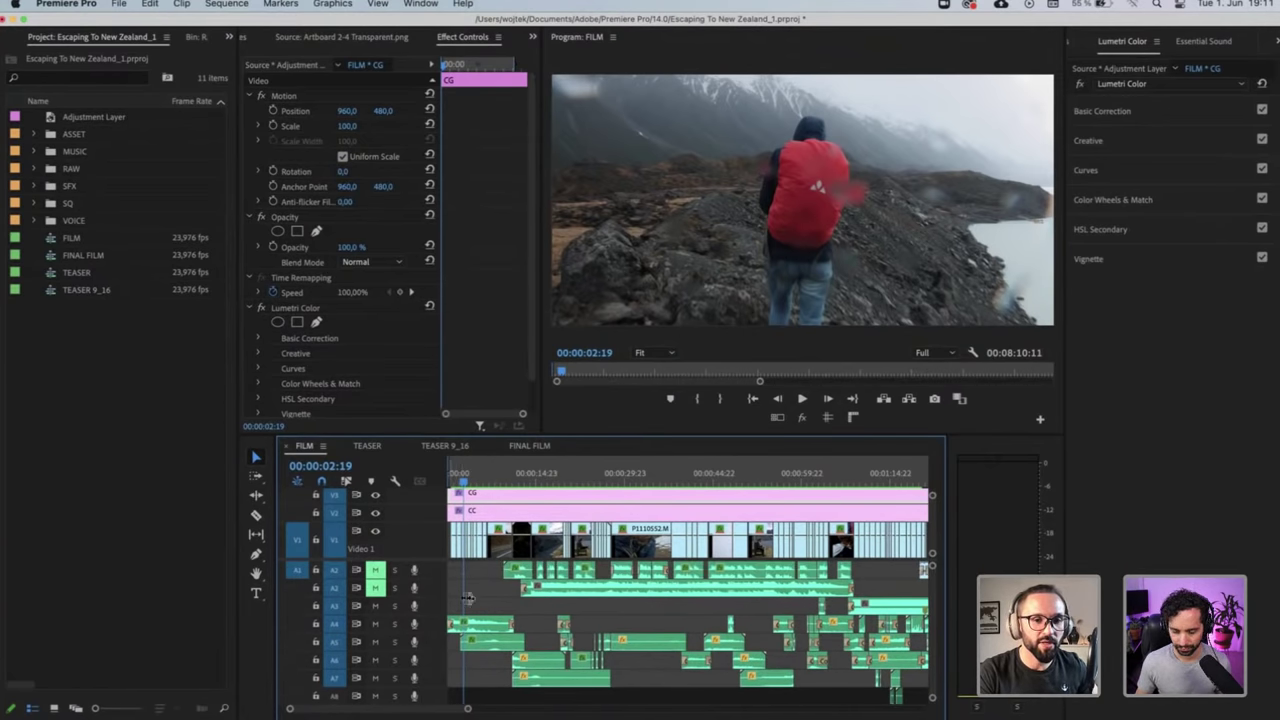
scroll(486, 608, "down", 2)
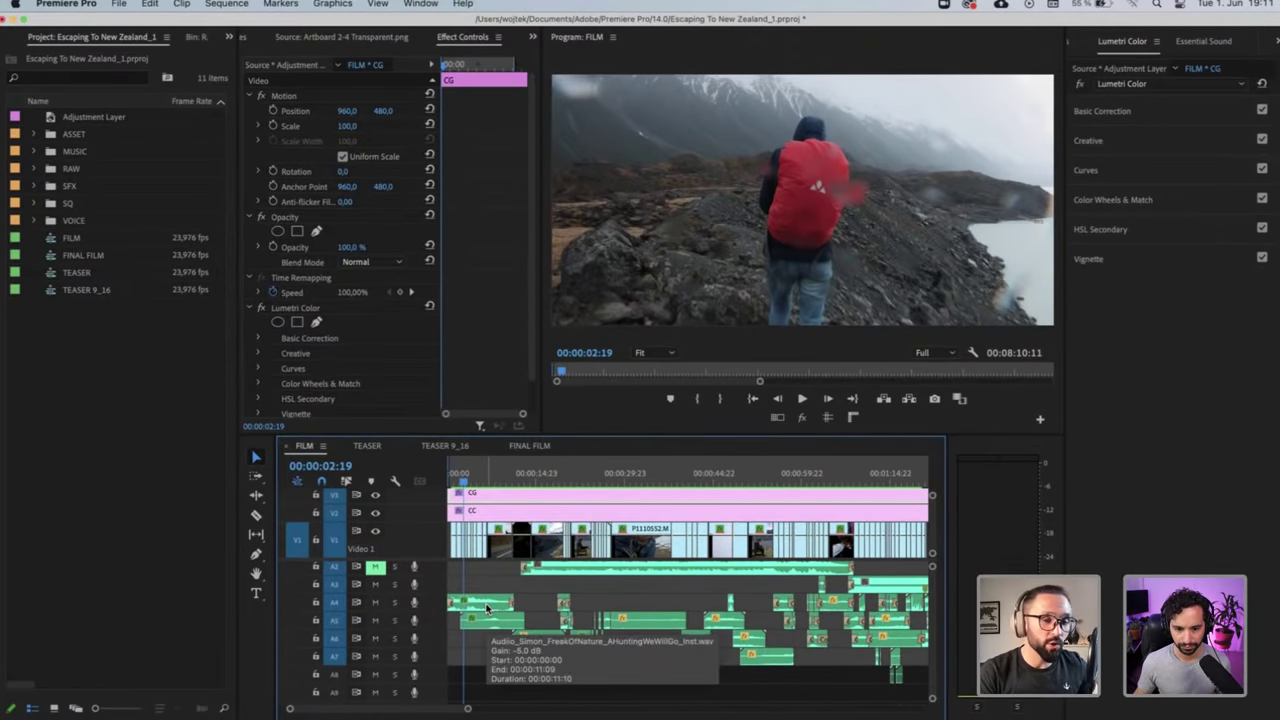
Show the opening music clip in Essential Sound, tagged Dialogue with the Locked in the Trunk EQ preset
double_click(486, 606)
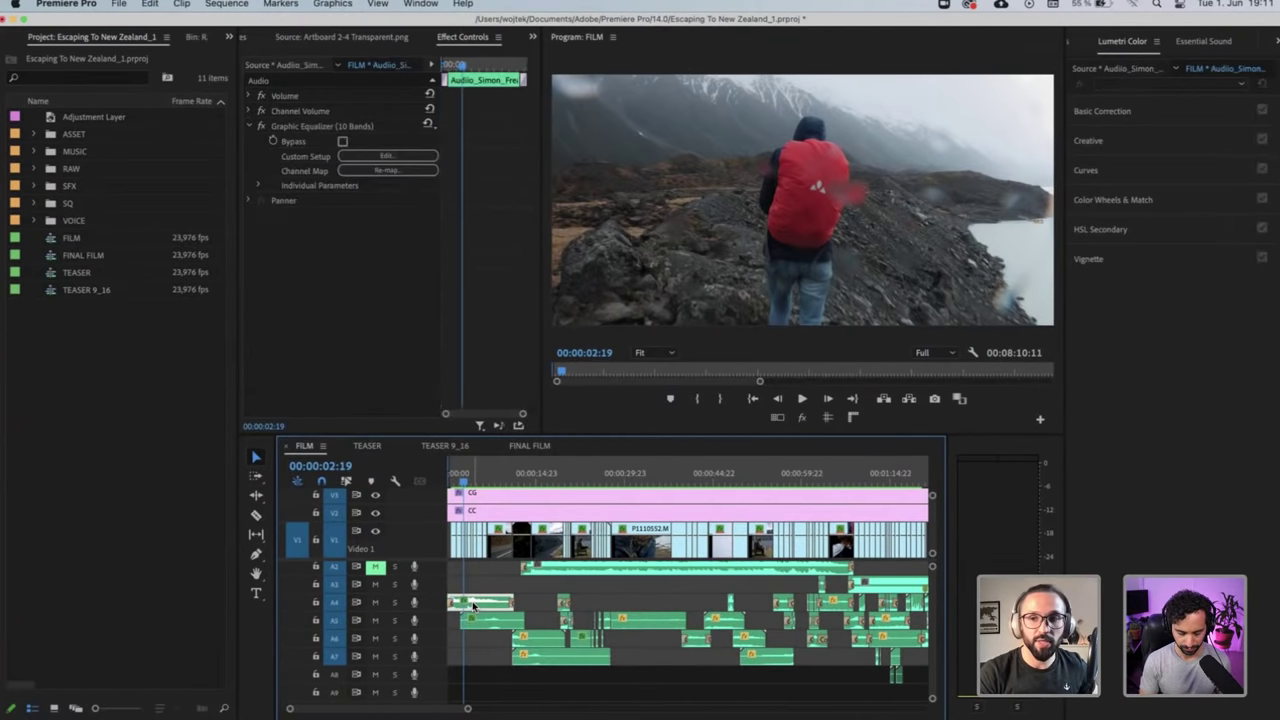
left_click(1203, 41)
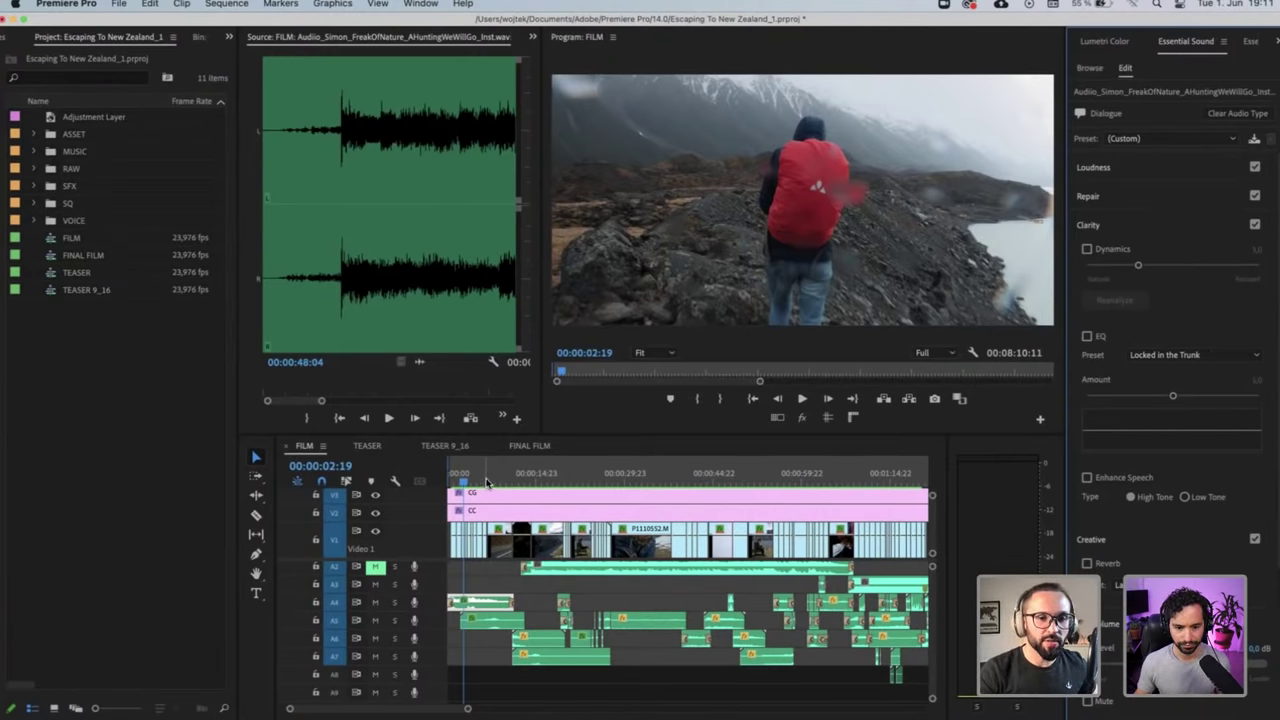
Skim past the ESCAPING title and zoom in to the road shot at 24:17
left_click_drag(487, 483, 494, 484)
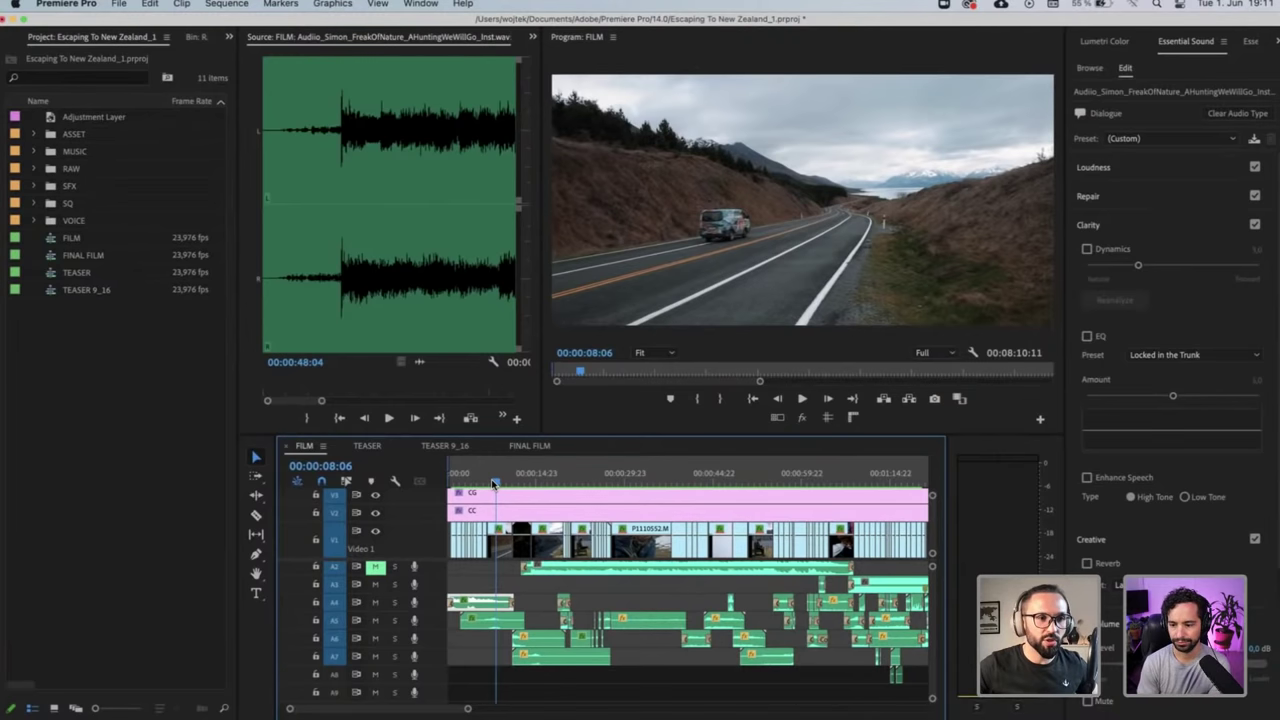
left_click_drag(493, 484, 574, 490)
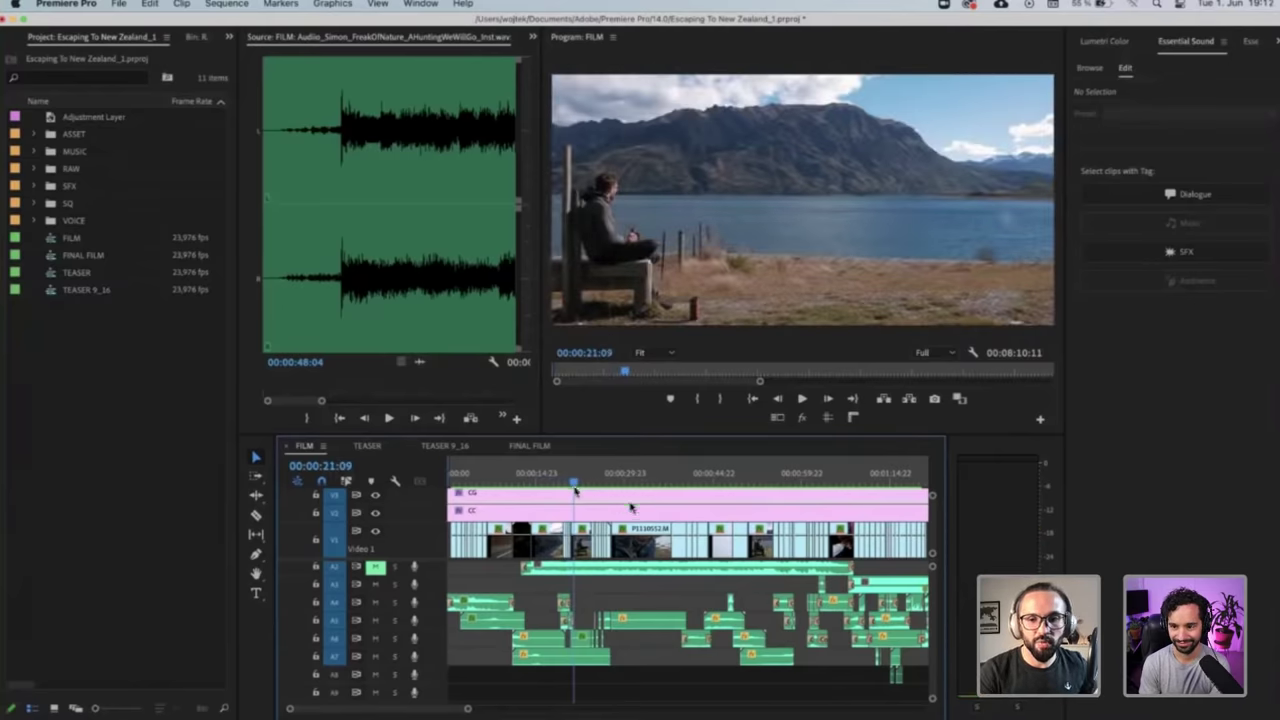
left_click_drag(594, 478, 590, 481)
key("=")
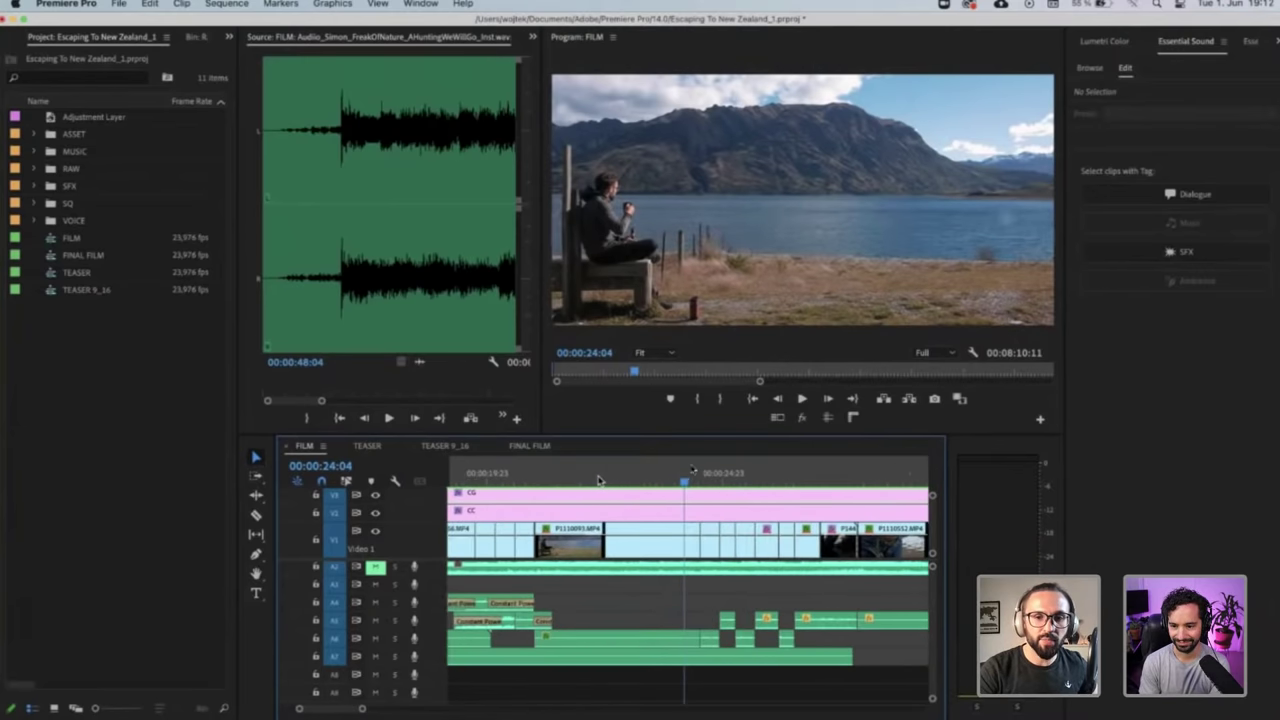
key("=")
left_click(692, 470)
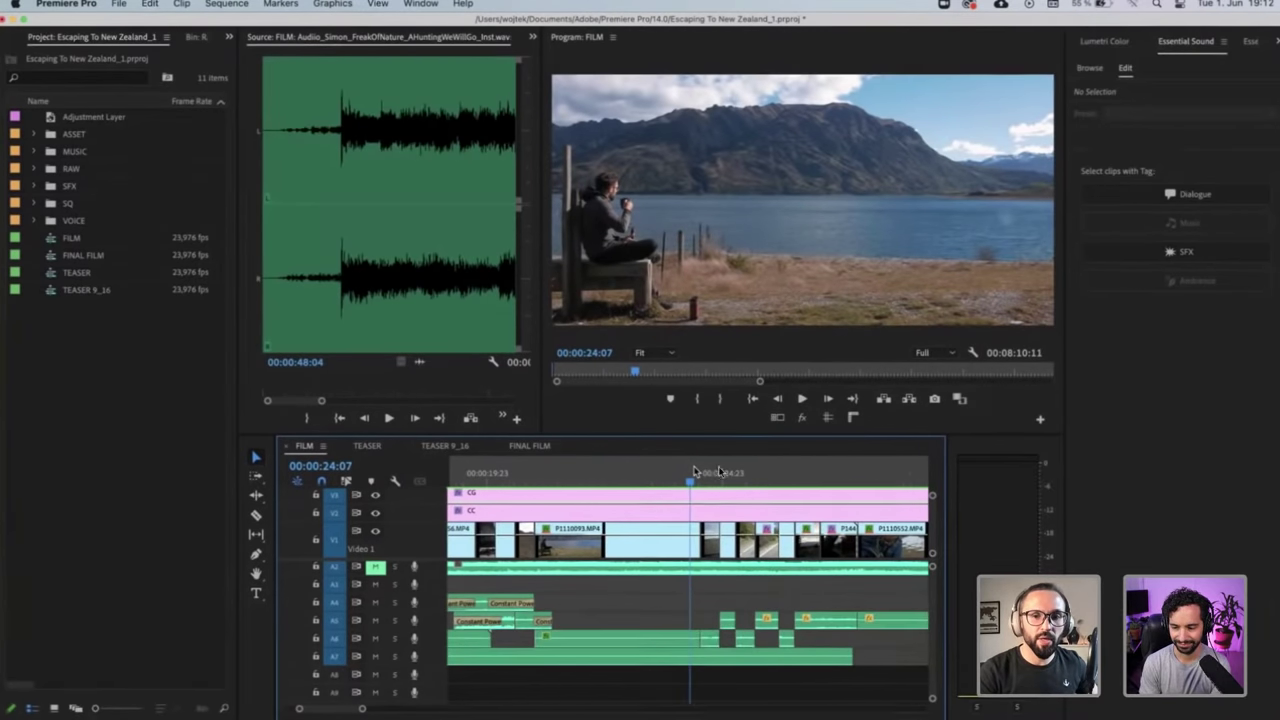
left_click(710, 474)
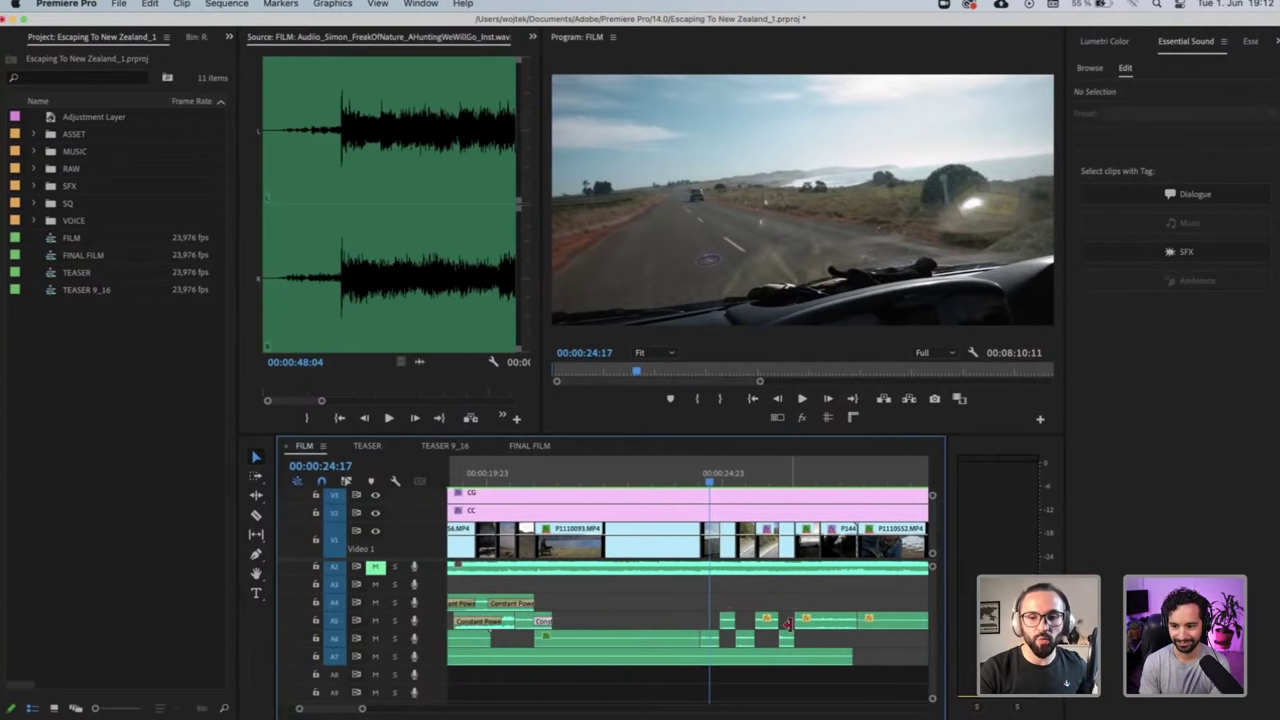
Zoom out and move ahead to the tall-grass shot at 00:01:11:01
key("minus")
key("minus")
key("minus")
key("minus")
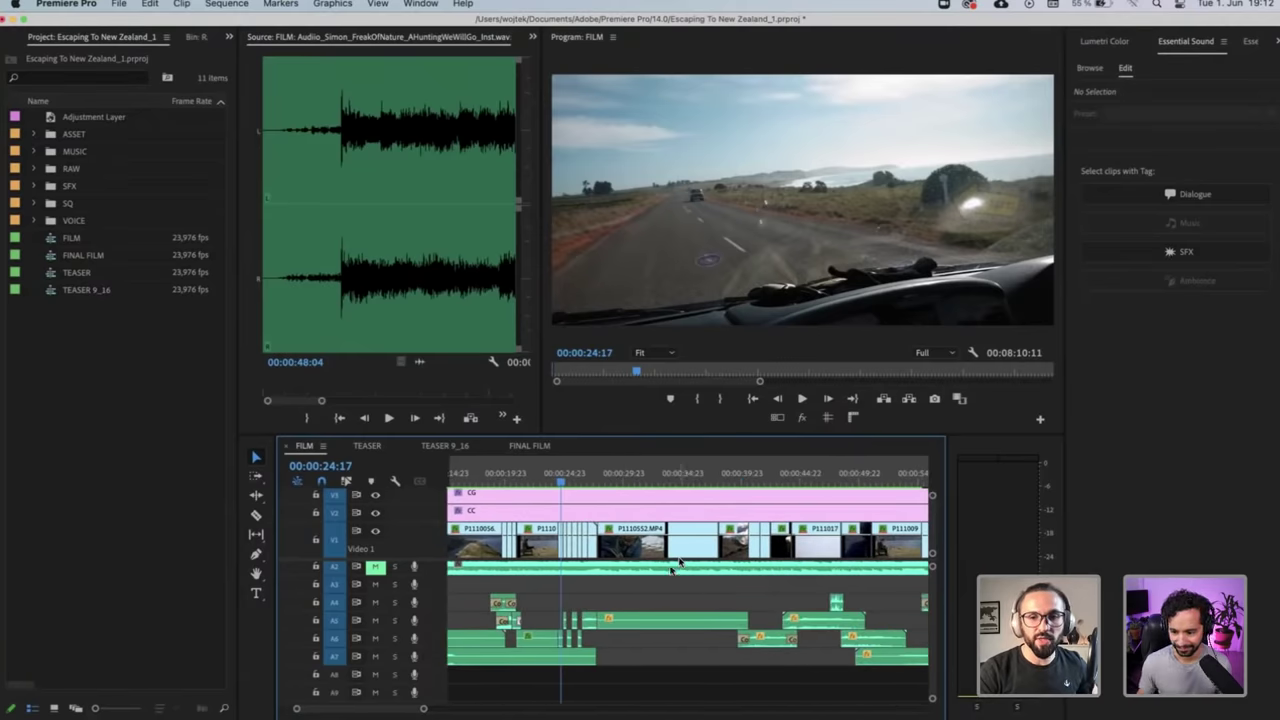
scroll(704, 607, "right", 3)
scroll(647, 617, "right", 4)
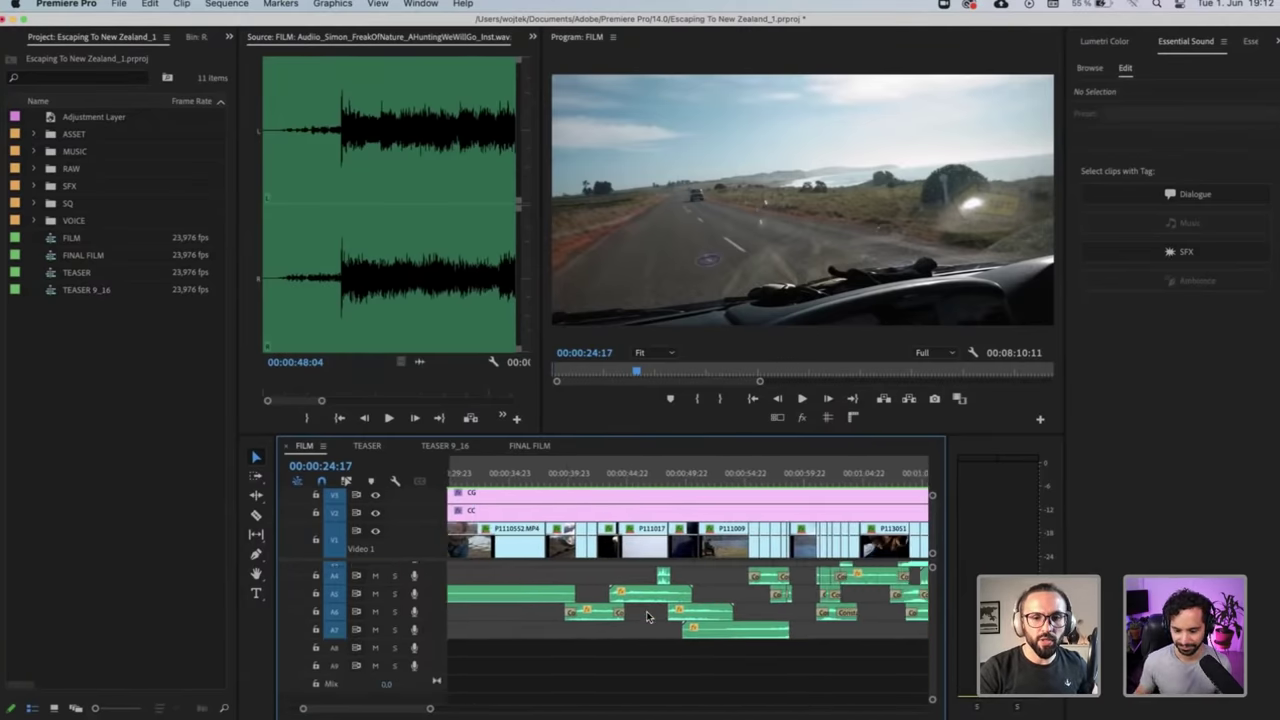
scroll(650, 617, "right", 1)
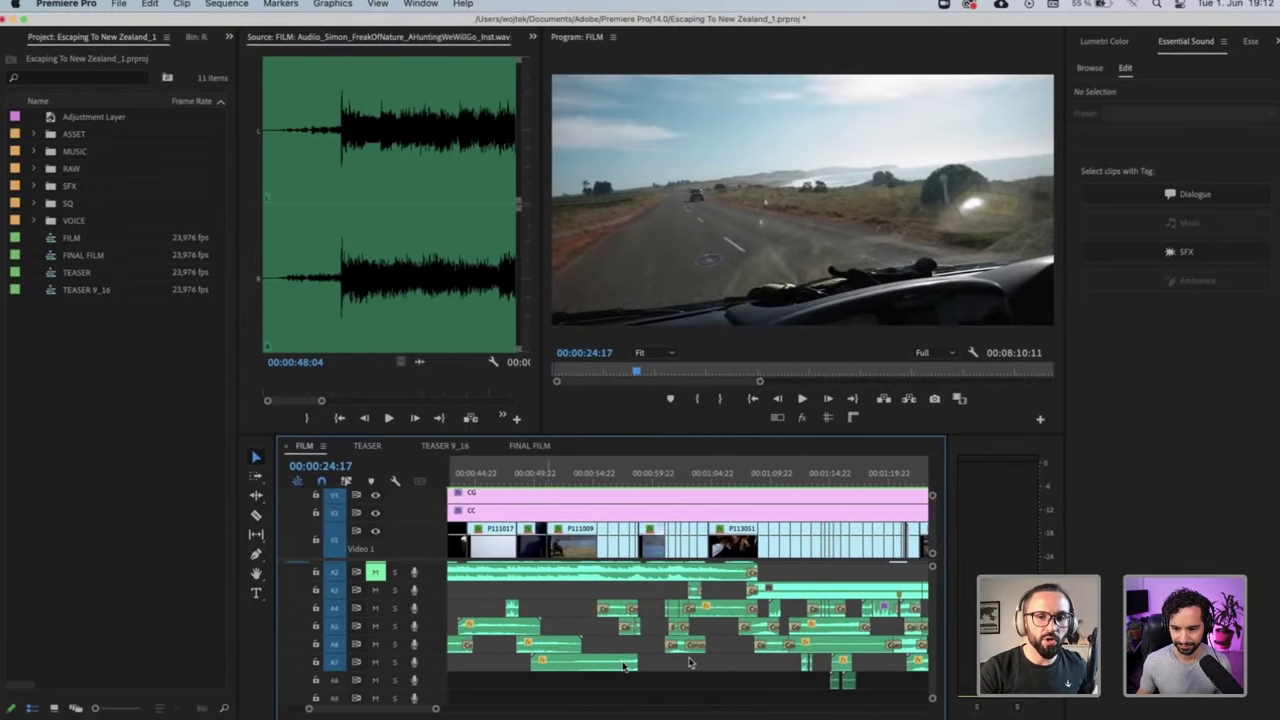
scroll(624, 667, "right", 3)
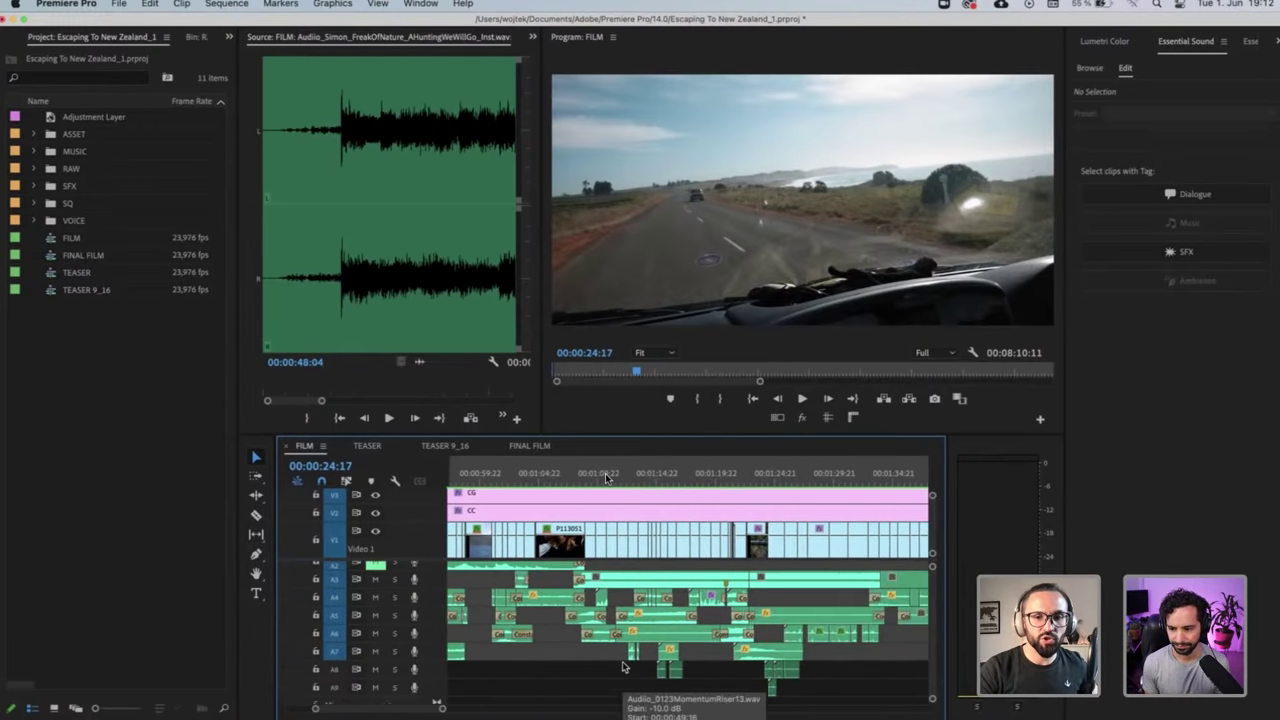
left_click(612, 477)
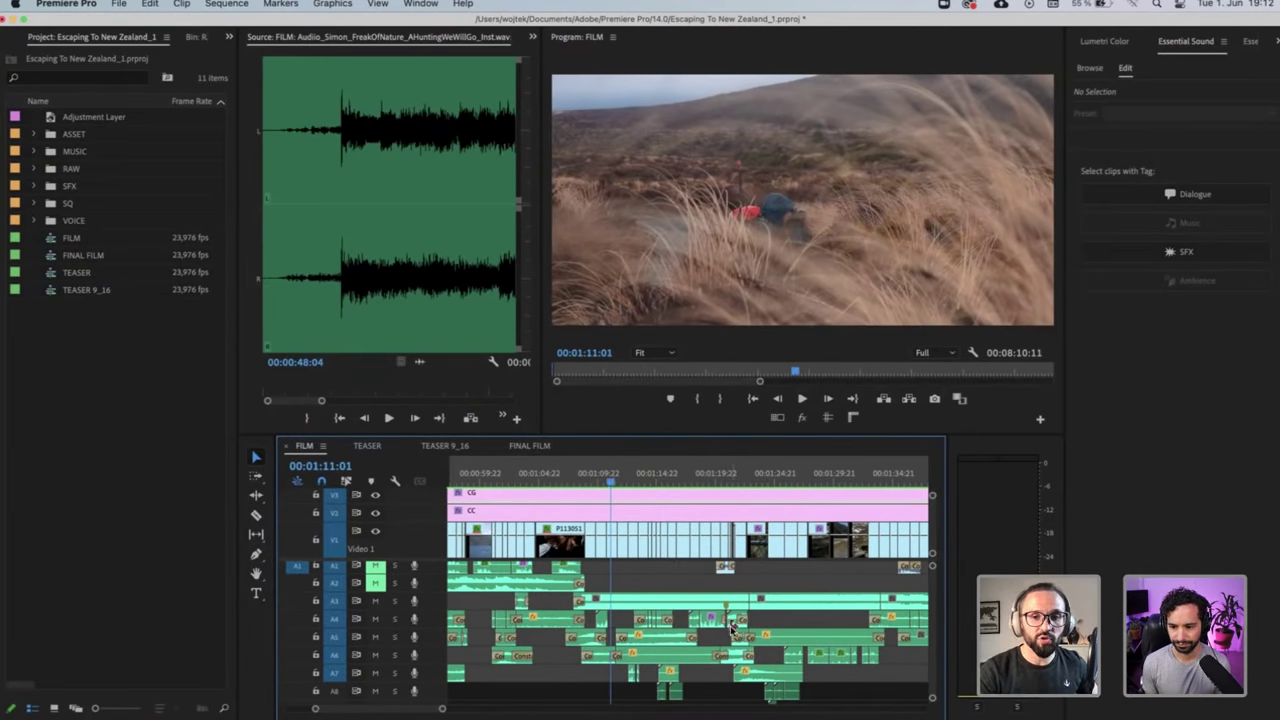
scroll(731, 630, "down", 1)
scroll(730, 630, "right", 3)
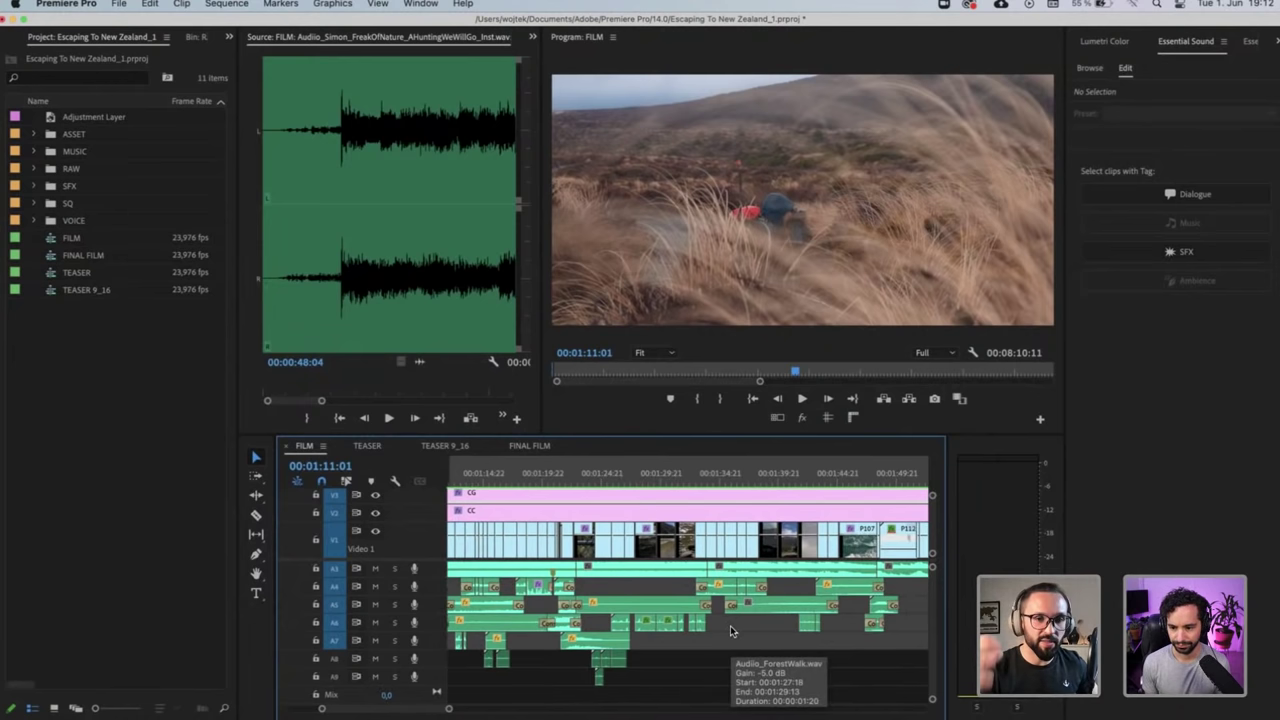
Go to about 1:22 and preview the Audio_DeepRampUp.wav sound effect
left_click(567, 478)
key("Left")
double_click(586, 640)
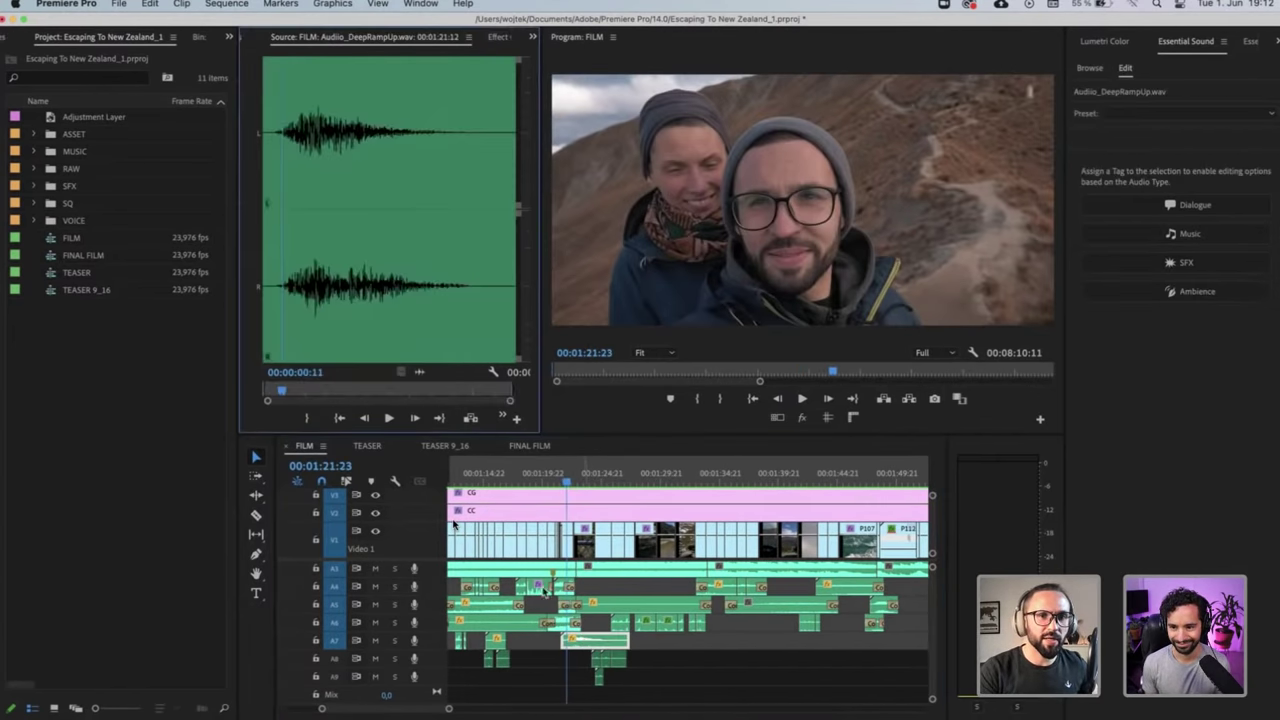
key("space")
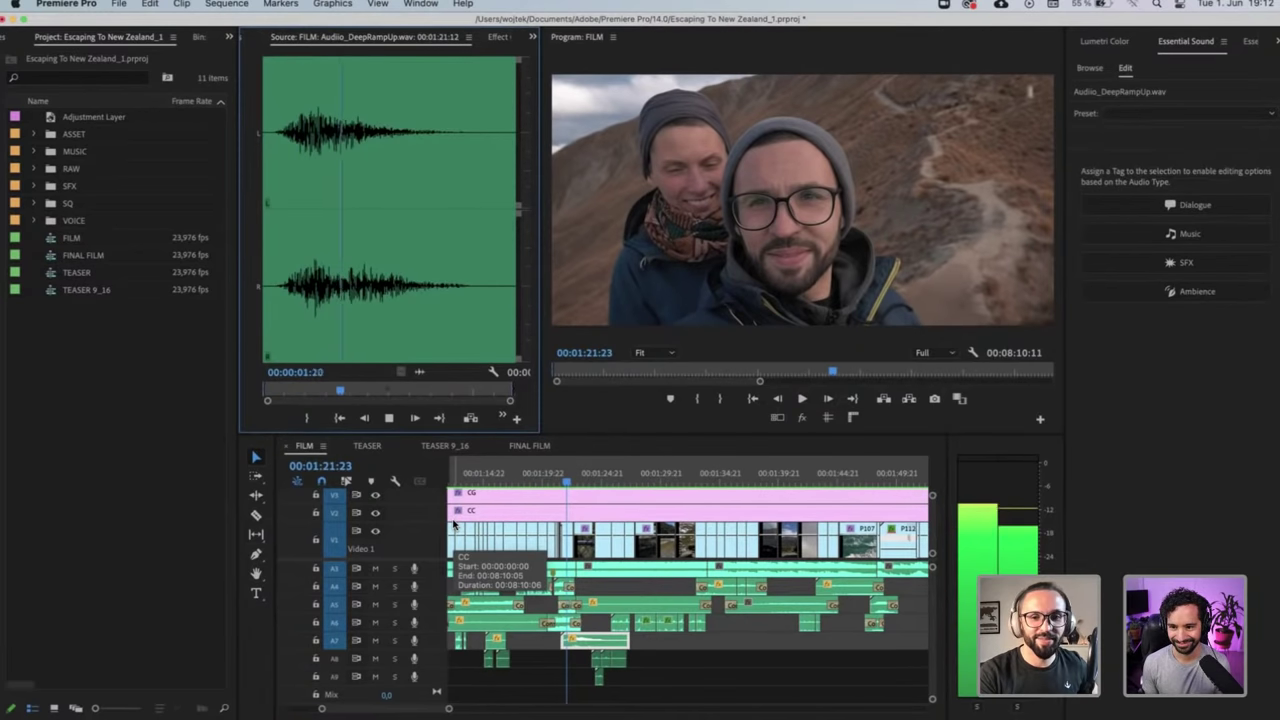
key("space")
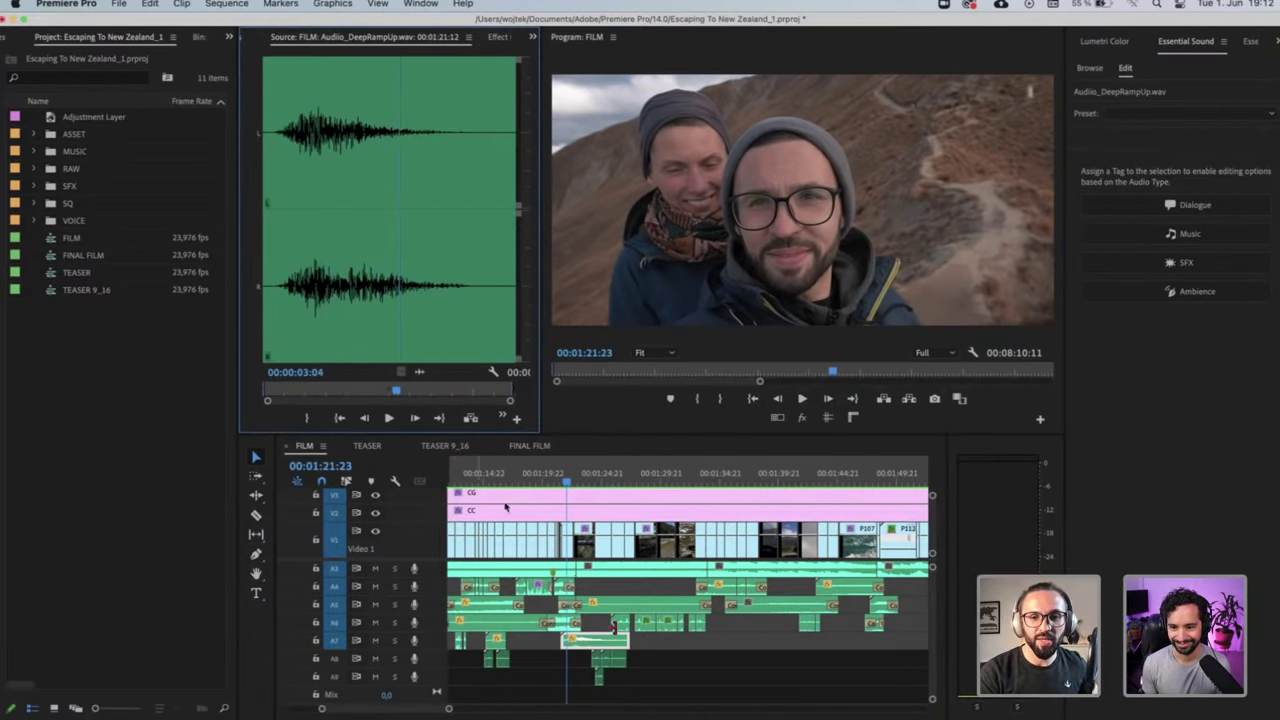
Skim from the car shot around 1:38 to the wave shot at 1:48:04
scroll(670, 652, "up", 2)
scroll(670, 652, "right", 3)
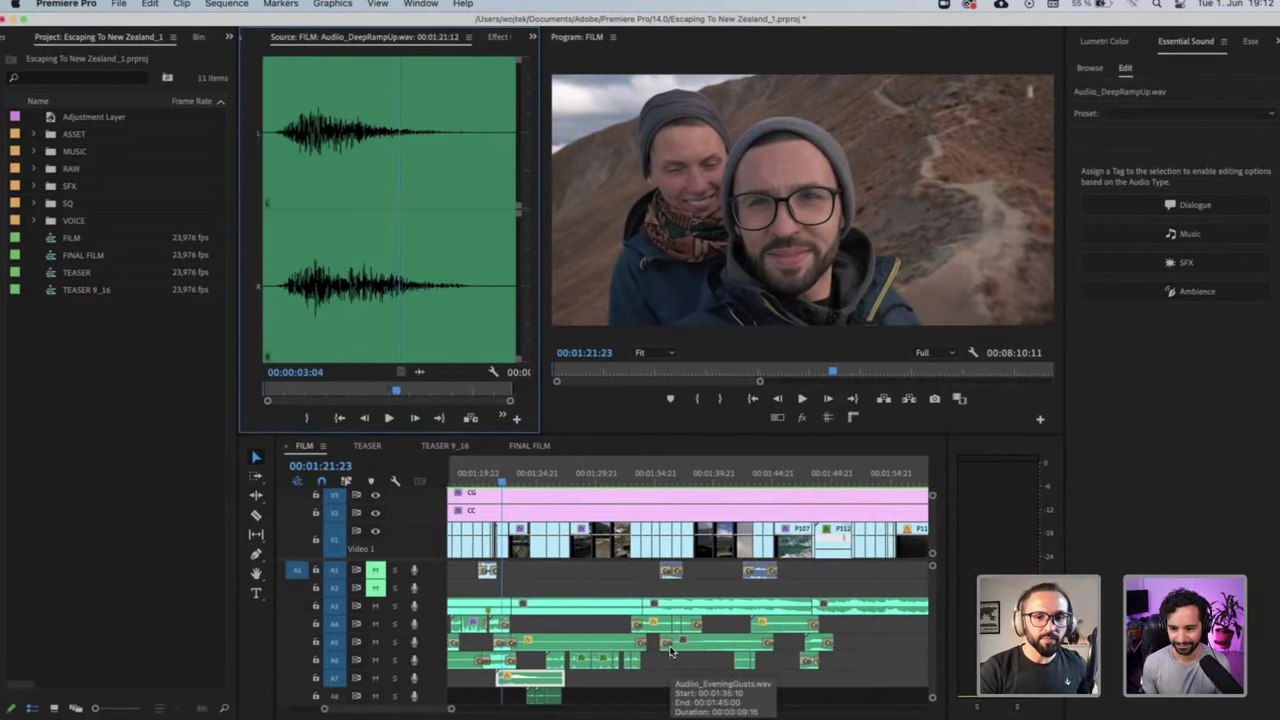
scroll(688, 478, "right", 3)
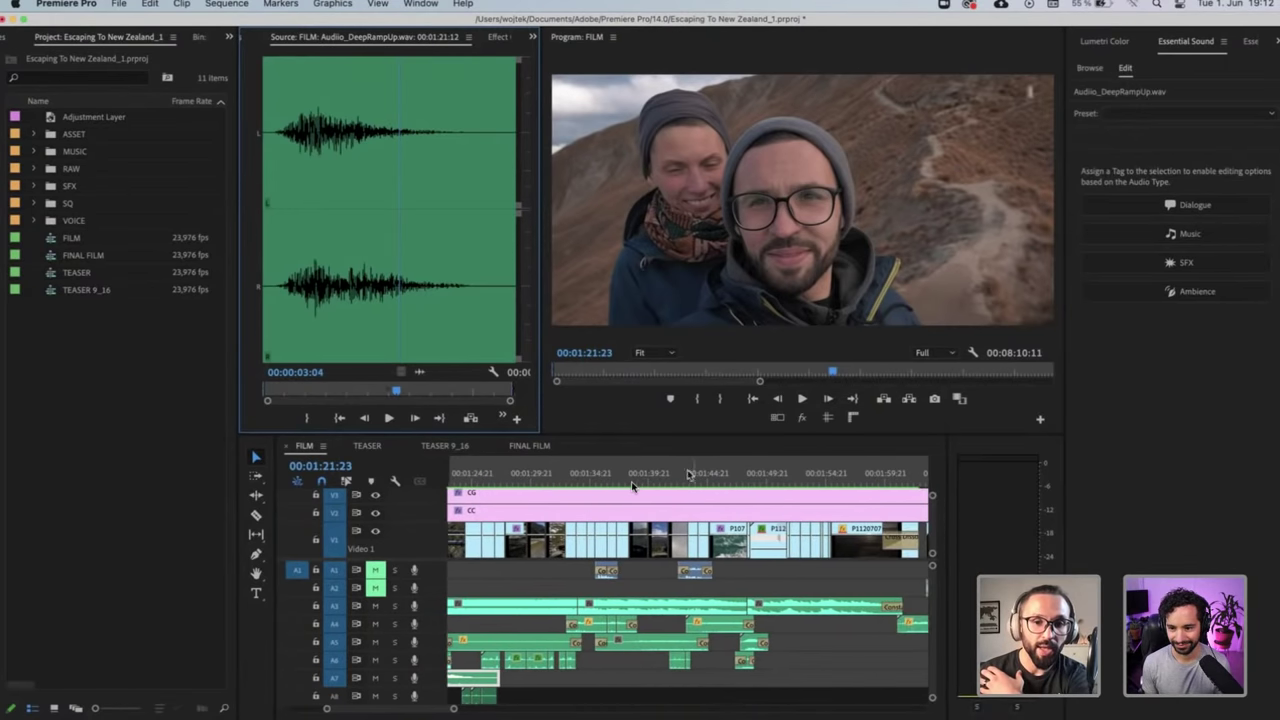
left_click(632, 486)
left_click(758, 488)
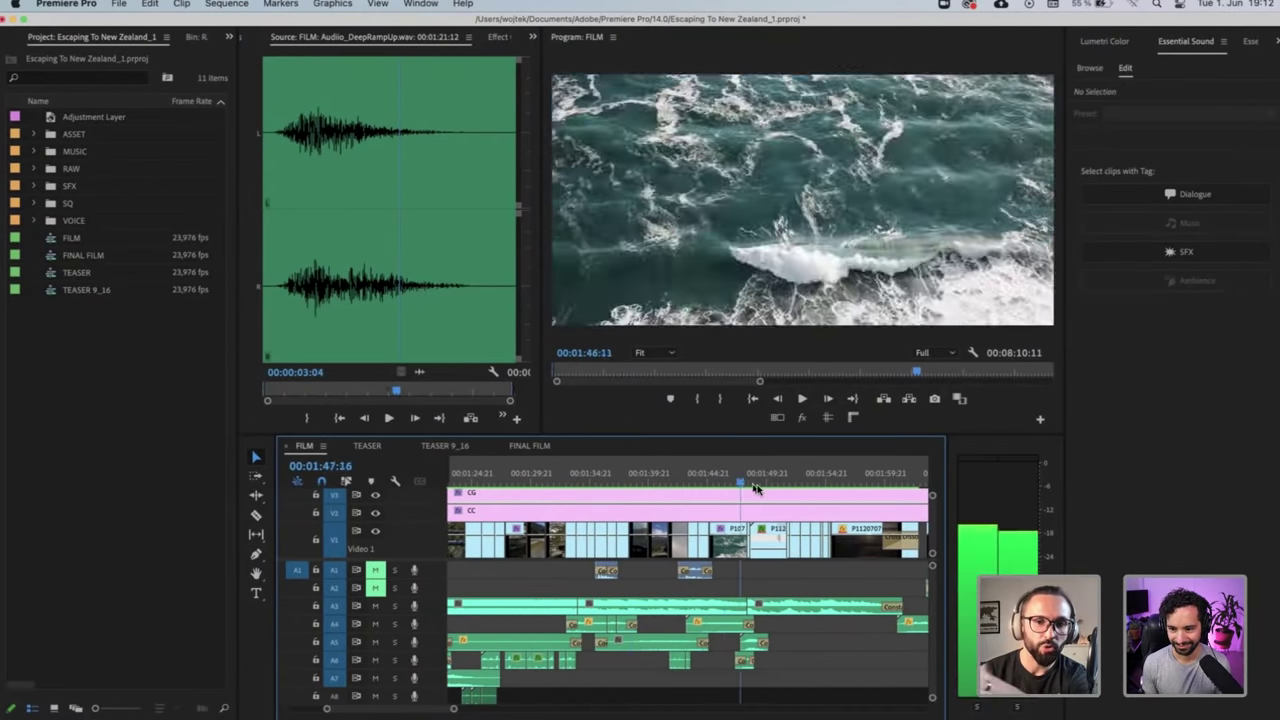
mouse_move(712, 479)
left_mouse_down()
mouse_move(695, 480)
mouse_move(713, 480)
left_mouse_up()
left_click(746, 482)
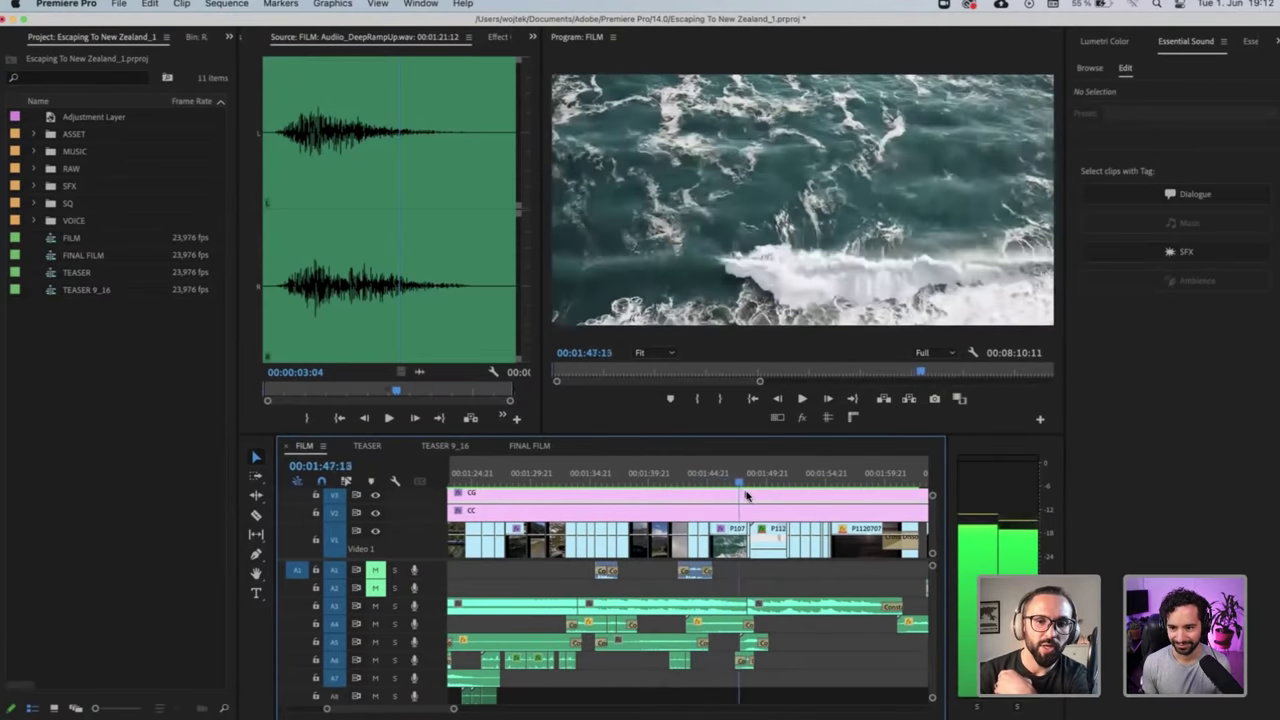
Preview Audio_TideWhoosh1.wav, skim through to the sunset shot, and zoom the timeline out
left_click(751, 645)
double_click(751, 645)
key("space")
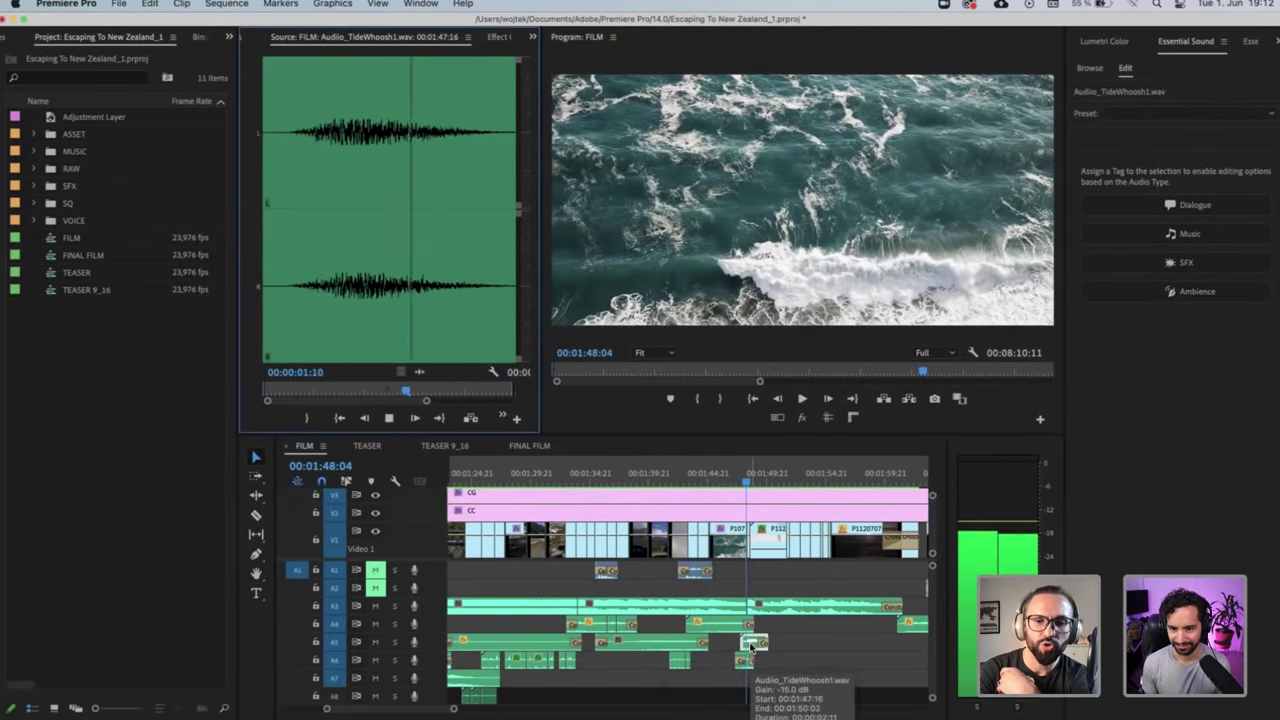
left_click_drag(746, 482, 788, 497)
left_click(754, 488)
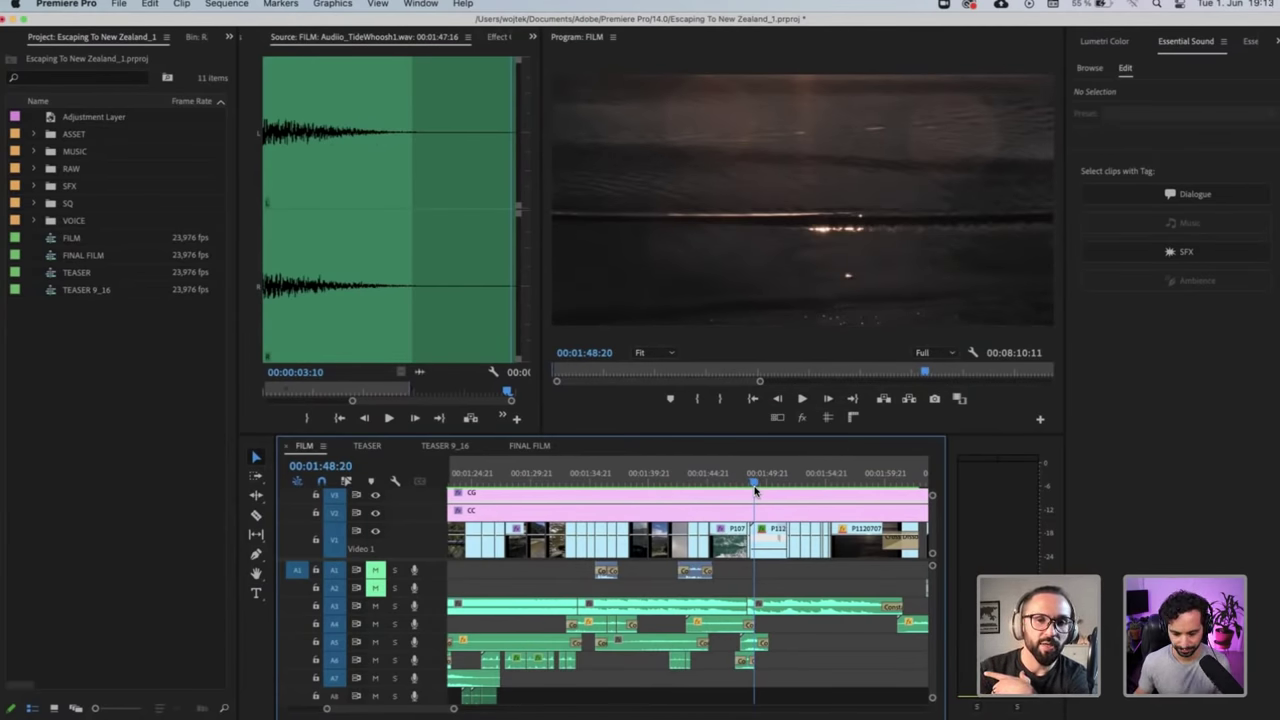
left_click_drag(757, 480, 780, 483)
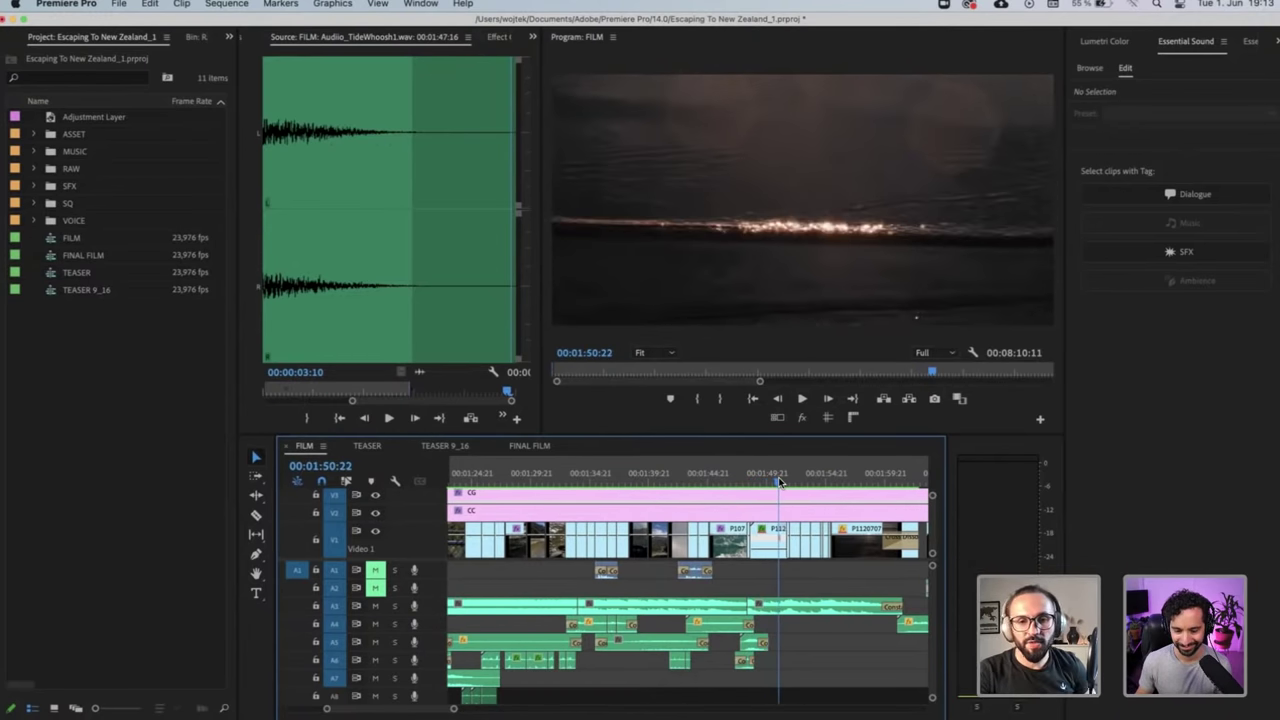
key("minus")
key("minus")
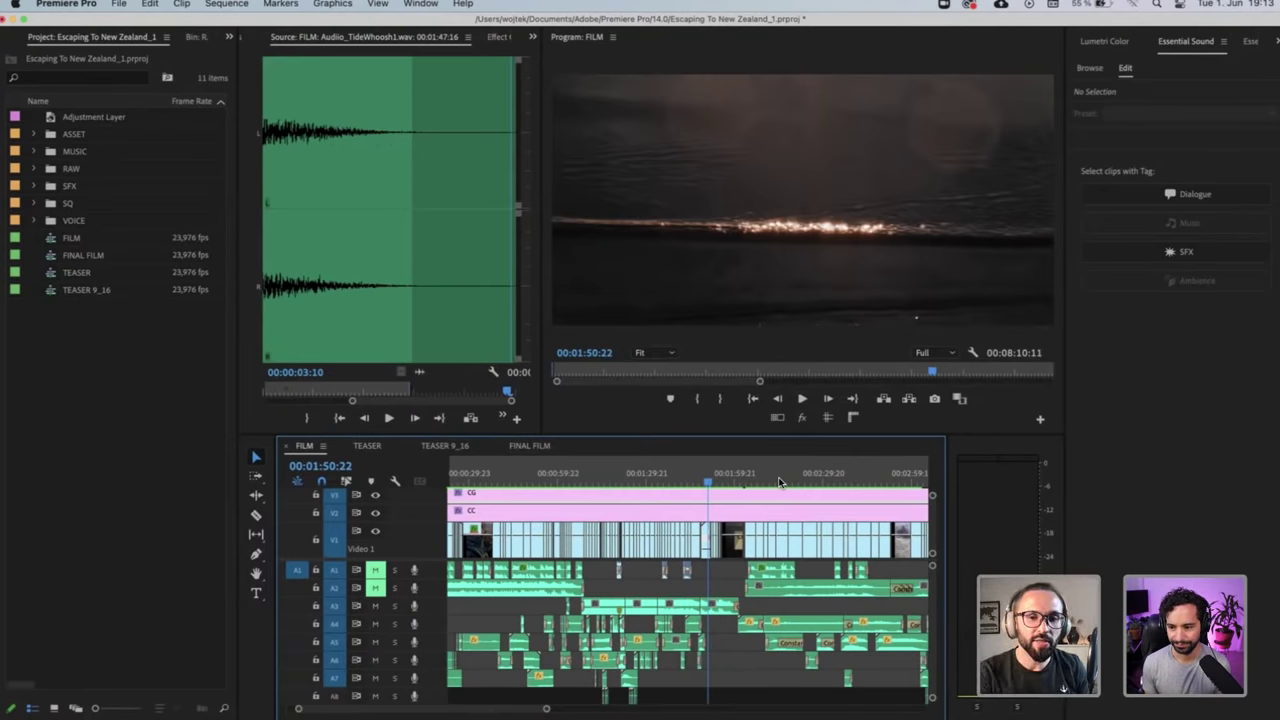
Zoom out to about five minutes, step back in, and park on the volcano shot at 00:02:55:12
key("minus")
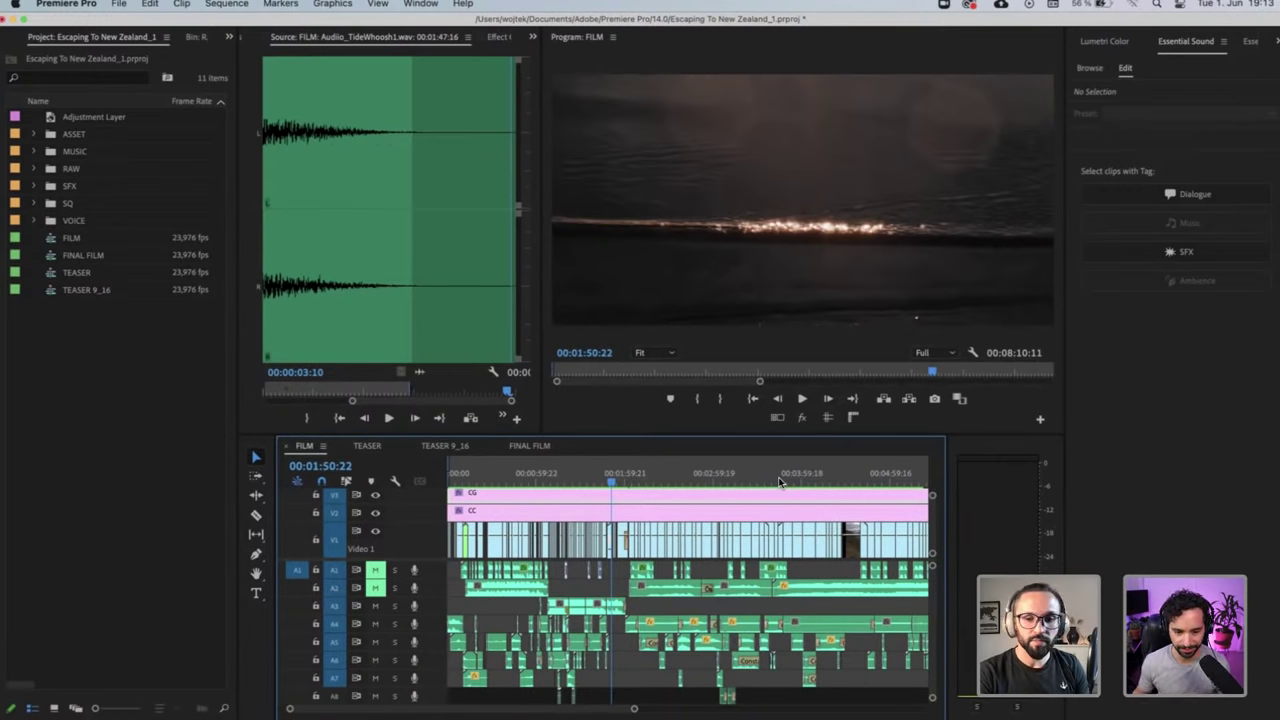
key("equal")
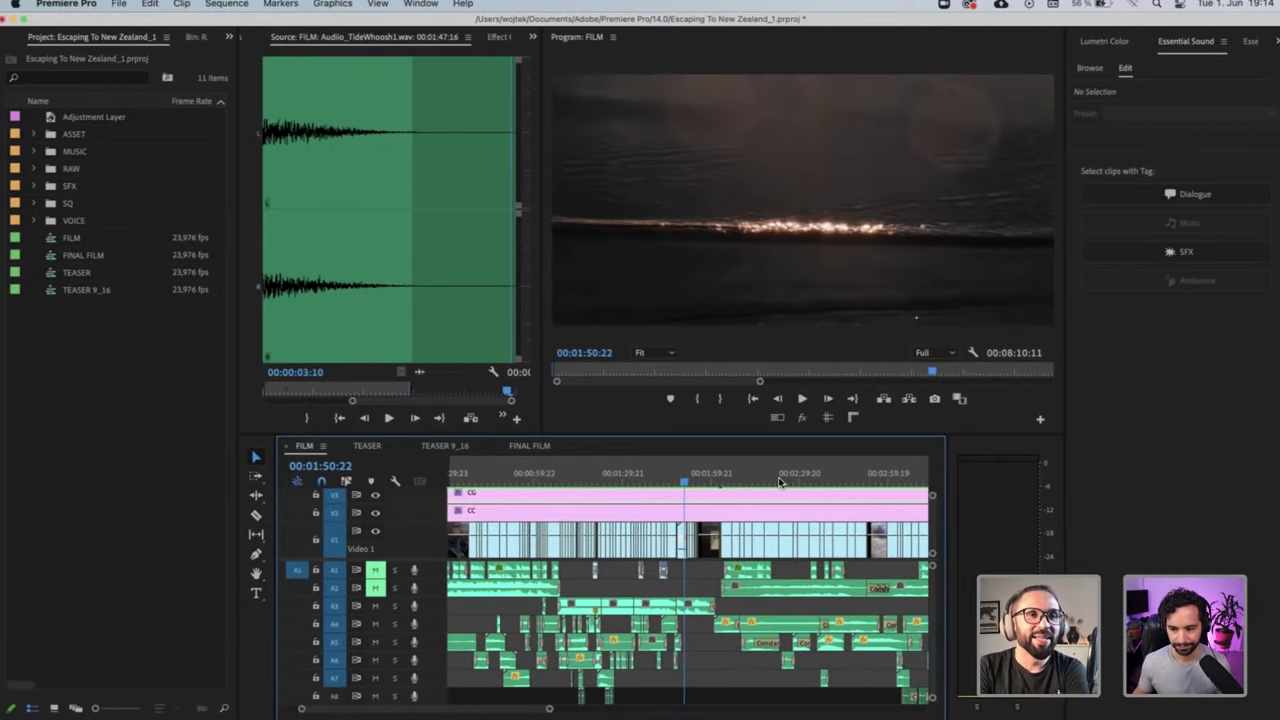
left_click(875, 479)
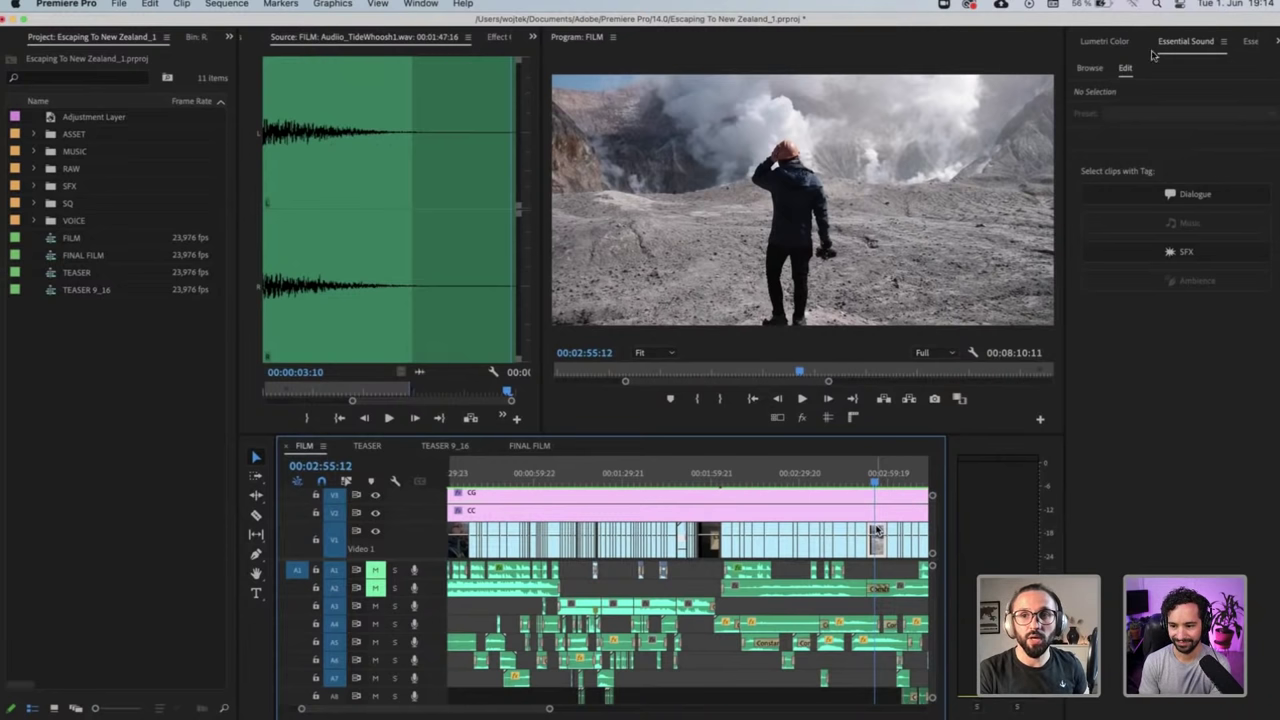
Show the CC adjustment layer's Basic Correction LUT and tone values in Lumetri Color, glancing at Creative
left_click(1120, 44)
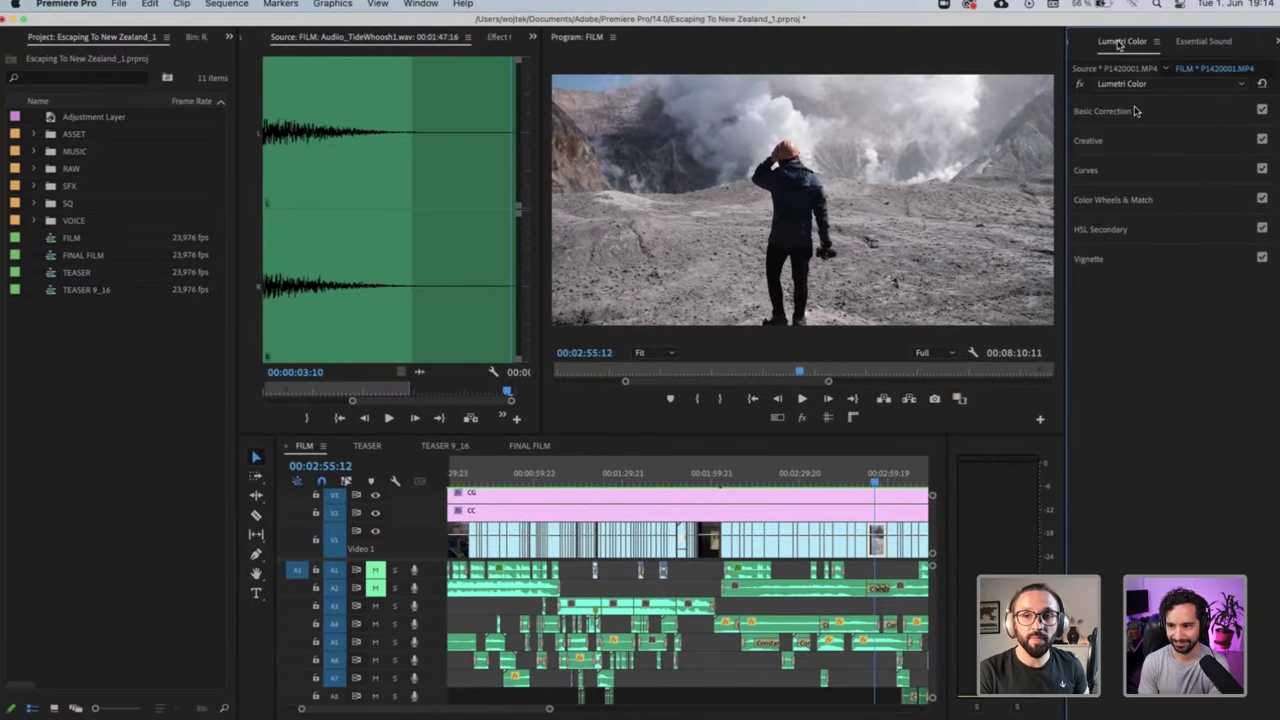
left_click(1135, 110)
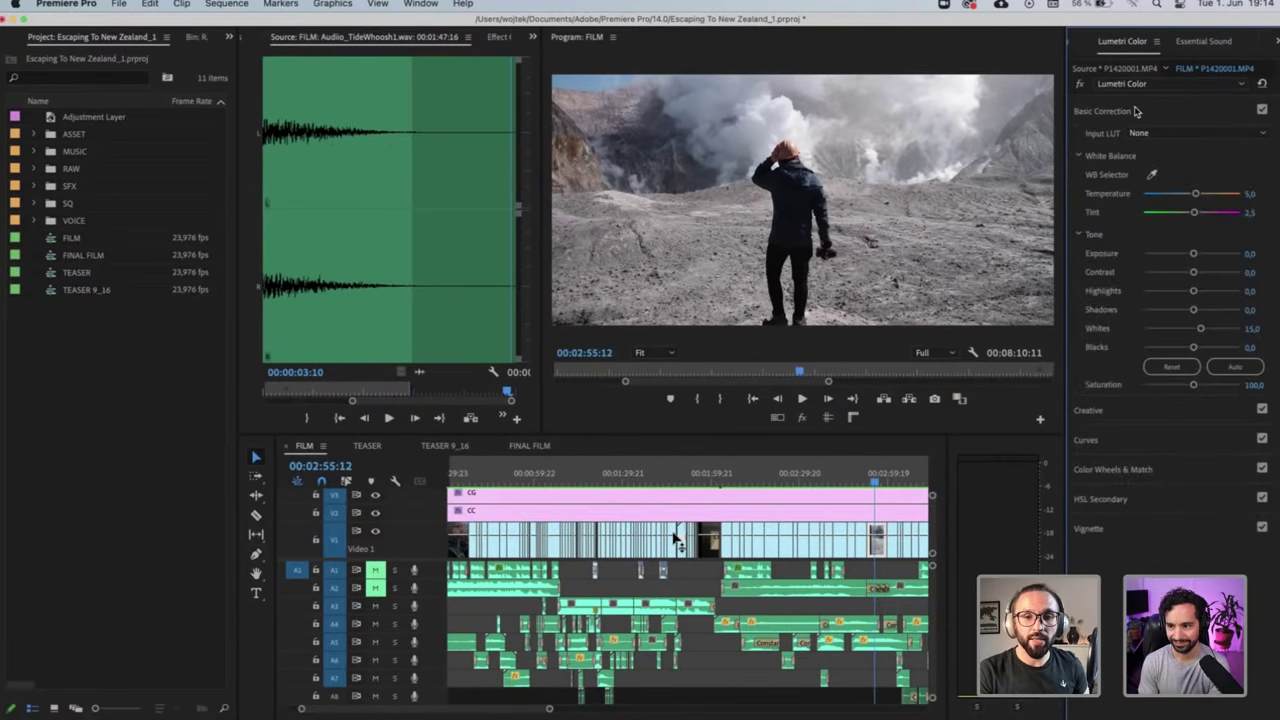
left_click(786, 510)
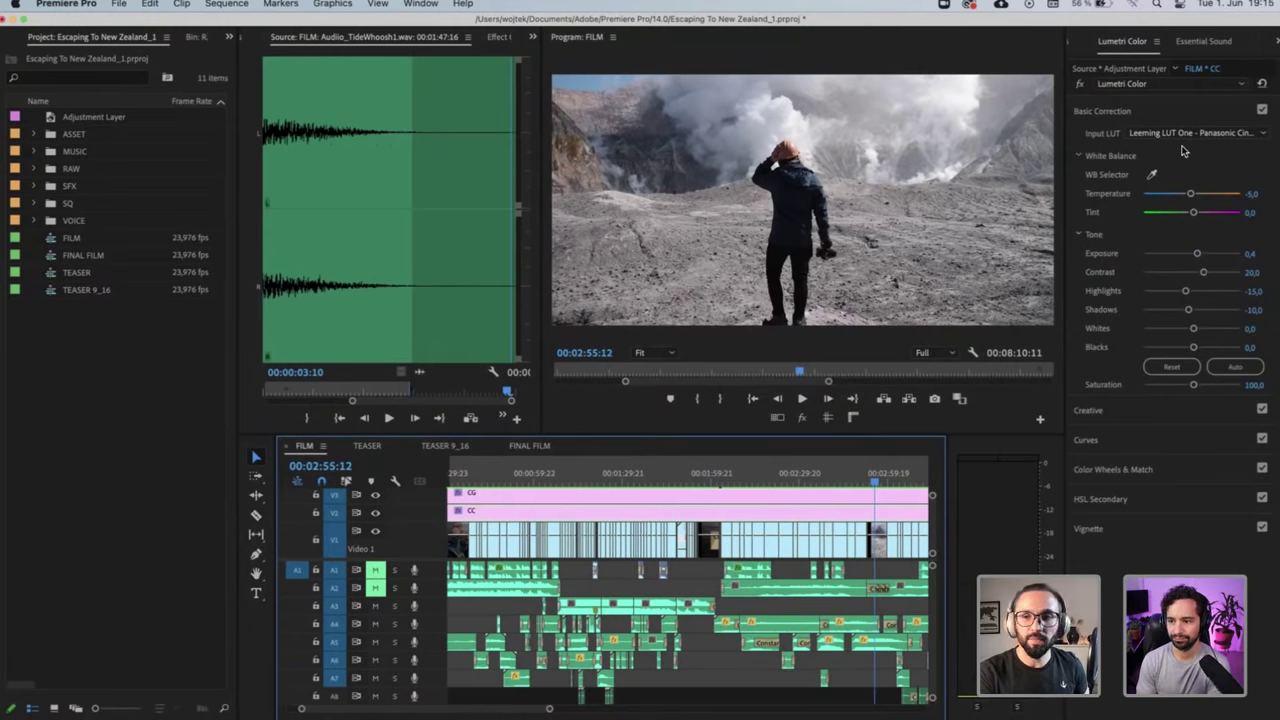
left_click(1125, 414)
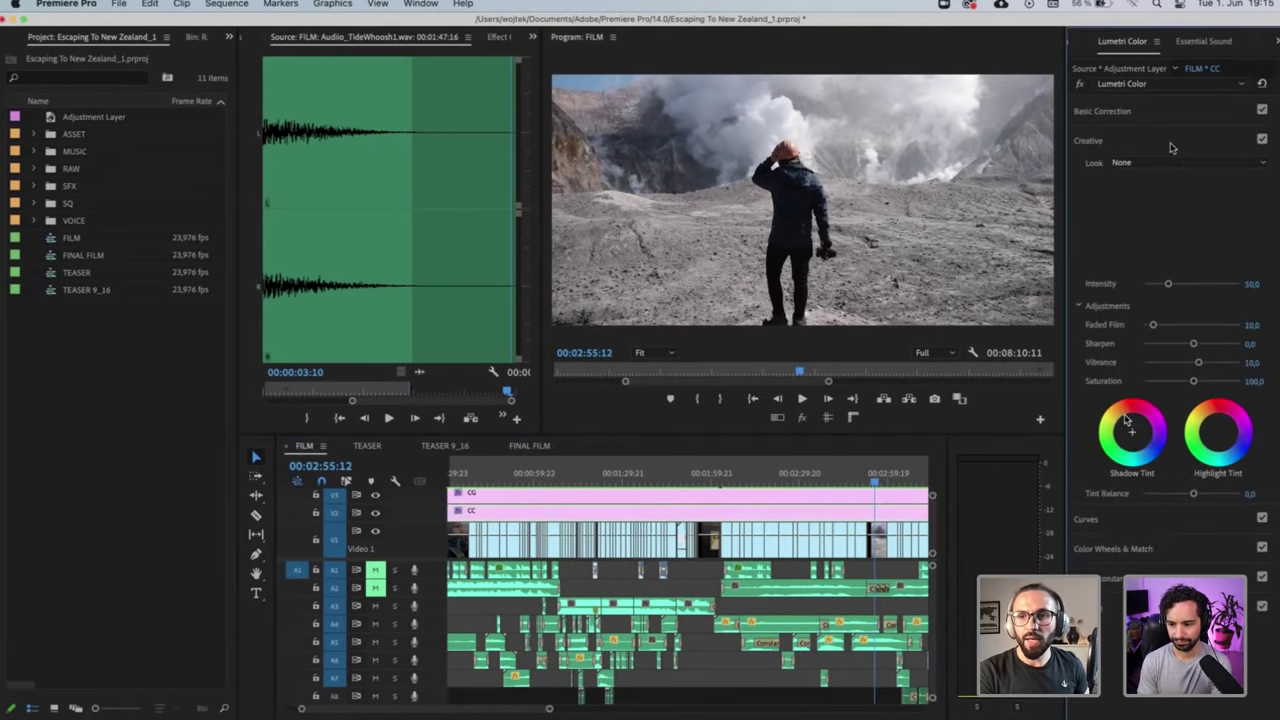
left_click(1164, 113)
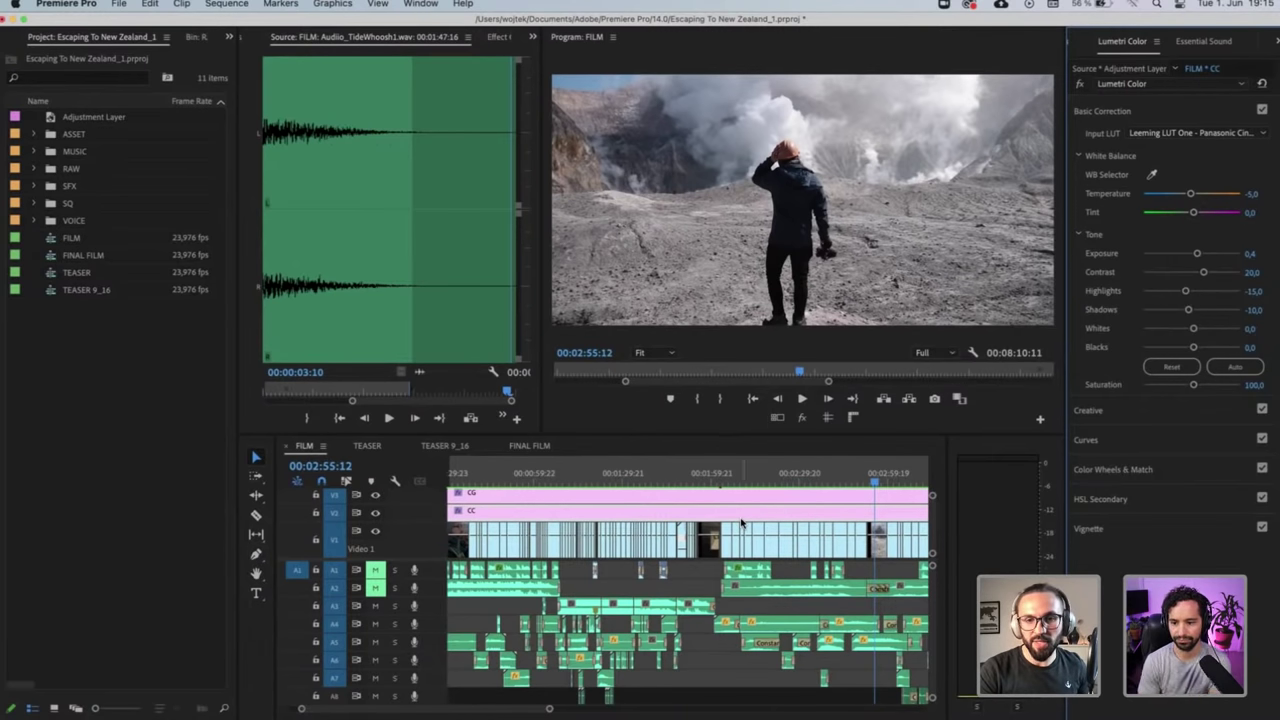
key("minus")
key("minus")
key("minus")
Zoom in on the FILM volcano section and park the playhead at 00:02:56:01
left_click(637, 481)
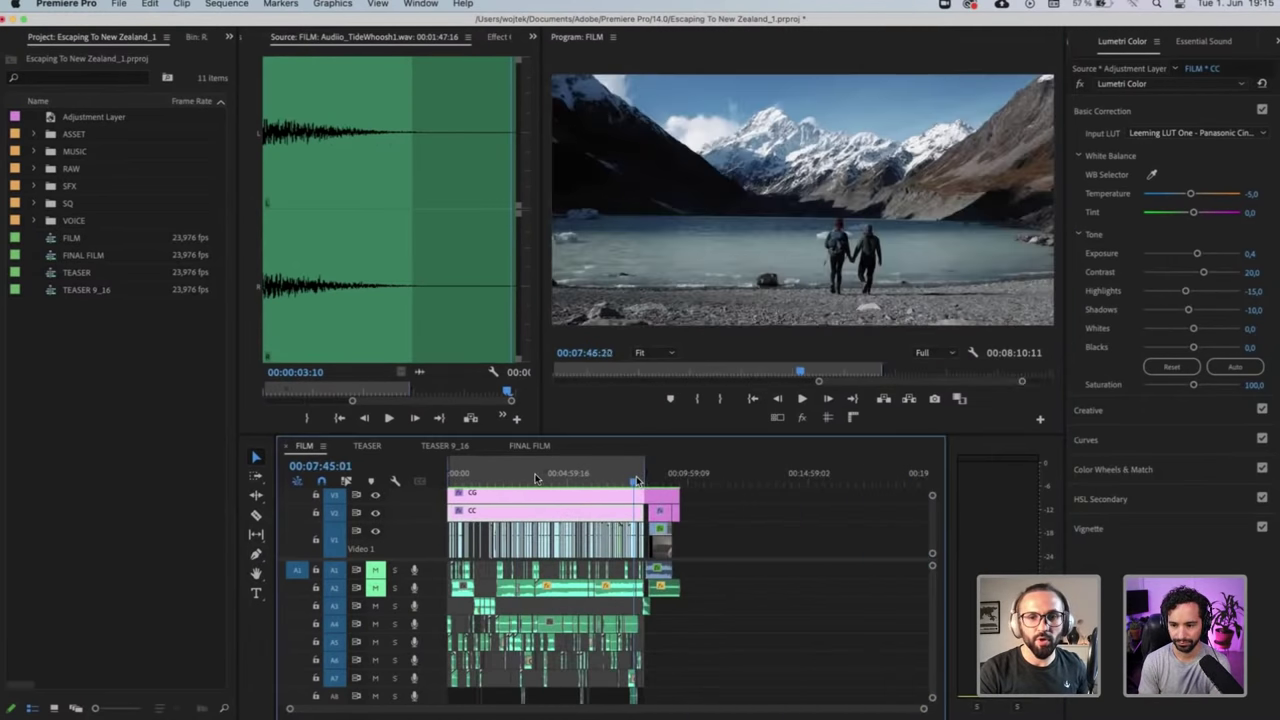
left_click(516, 476)
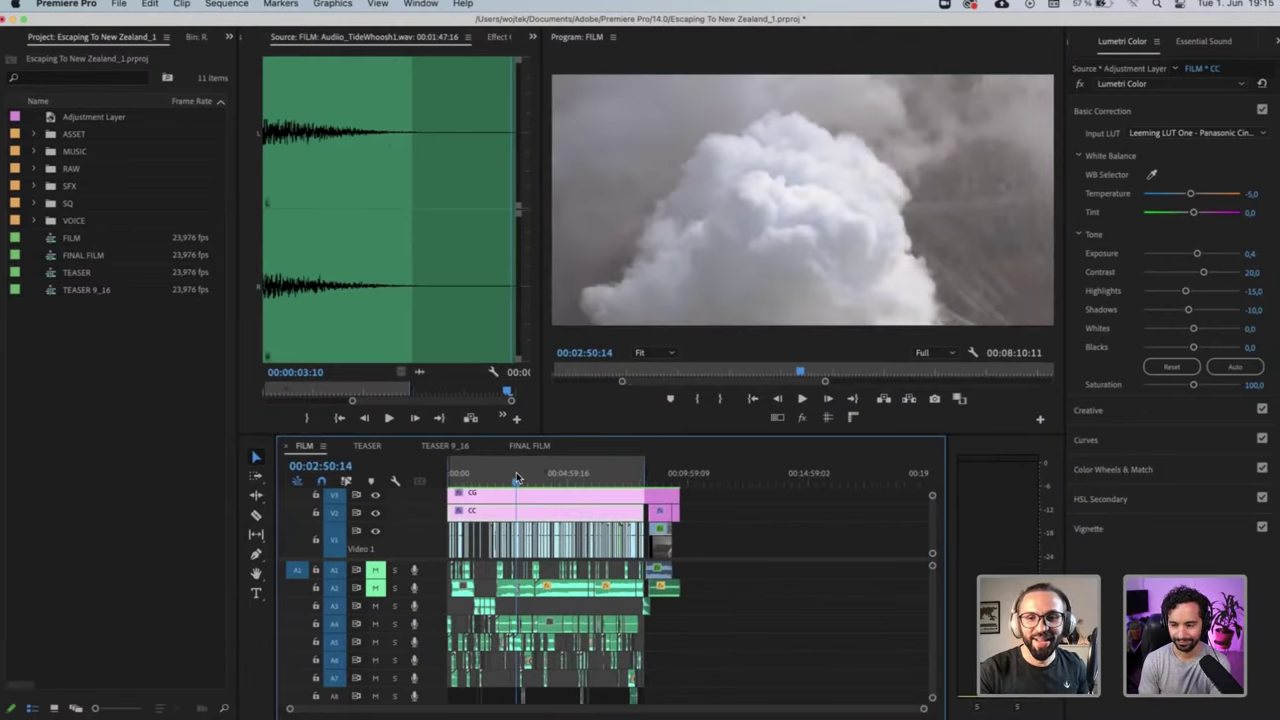
key("equal")
key("equal")
key("equal")
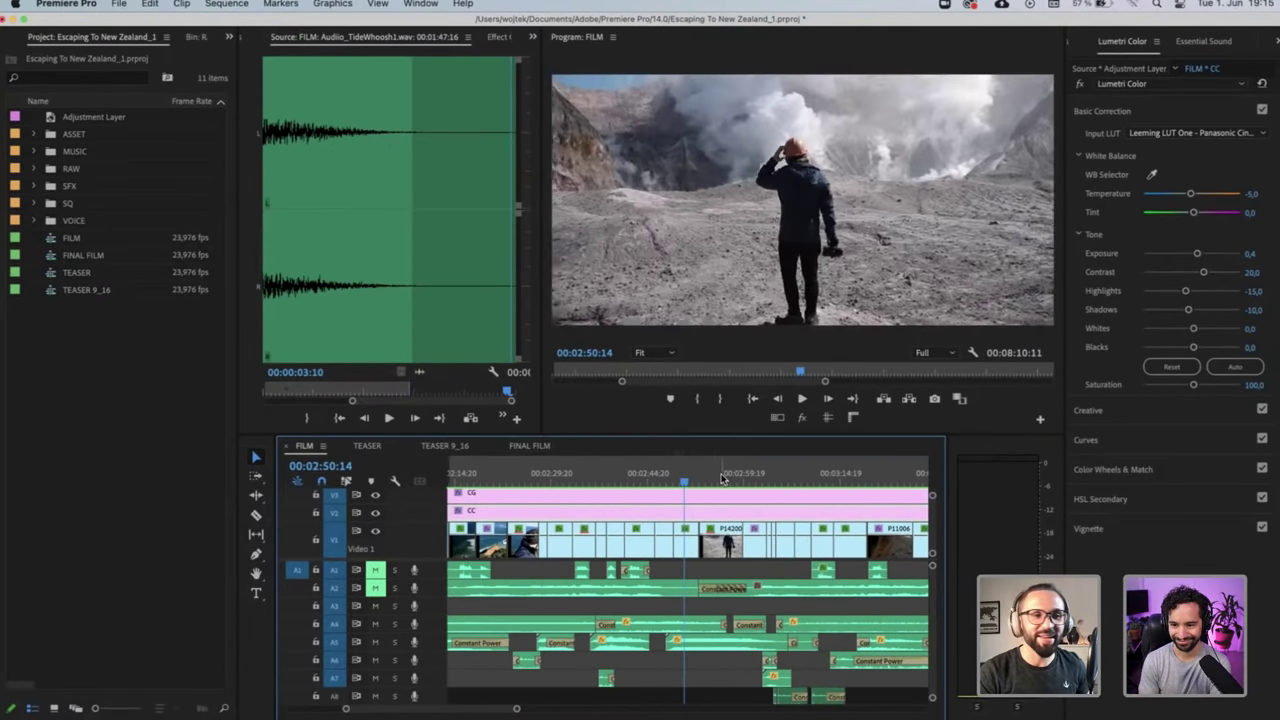
left_click(722, 479)
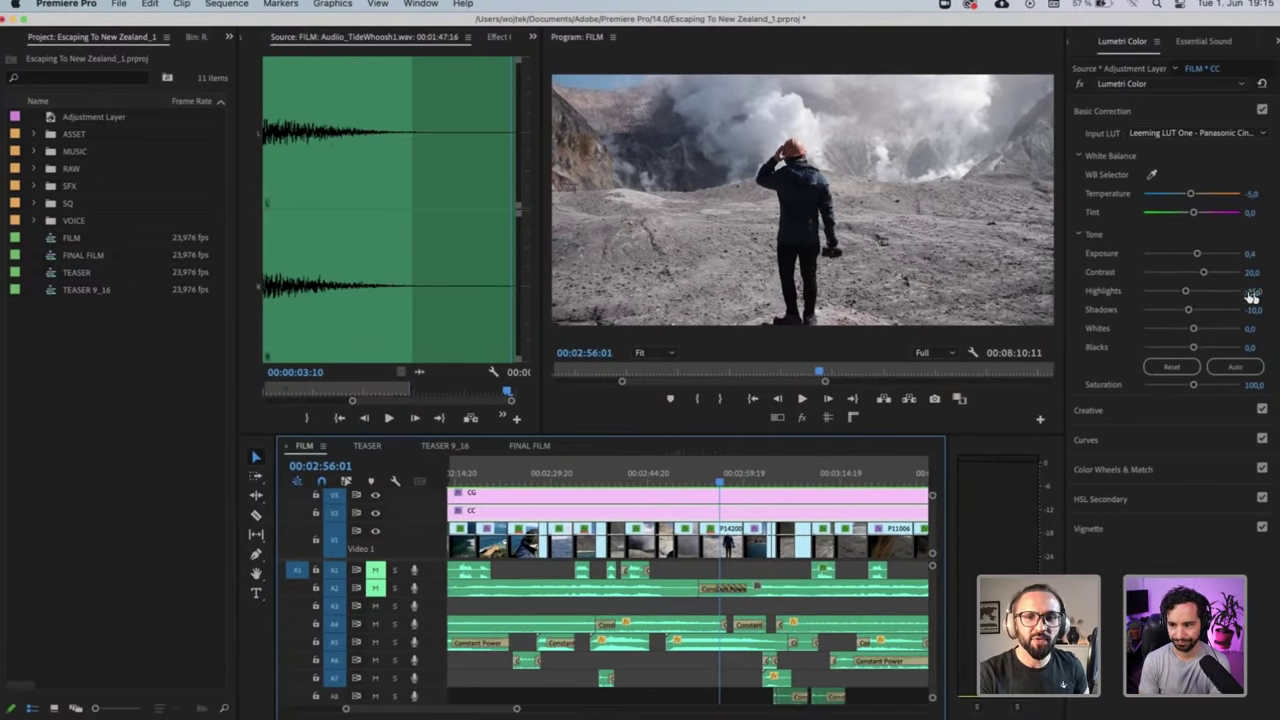
Inspect the P1420001 and P1080532 grades, trying then undoing a Highlights change from -75 to 69
left_click(726, 543)
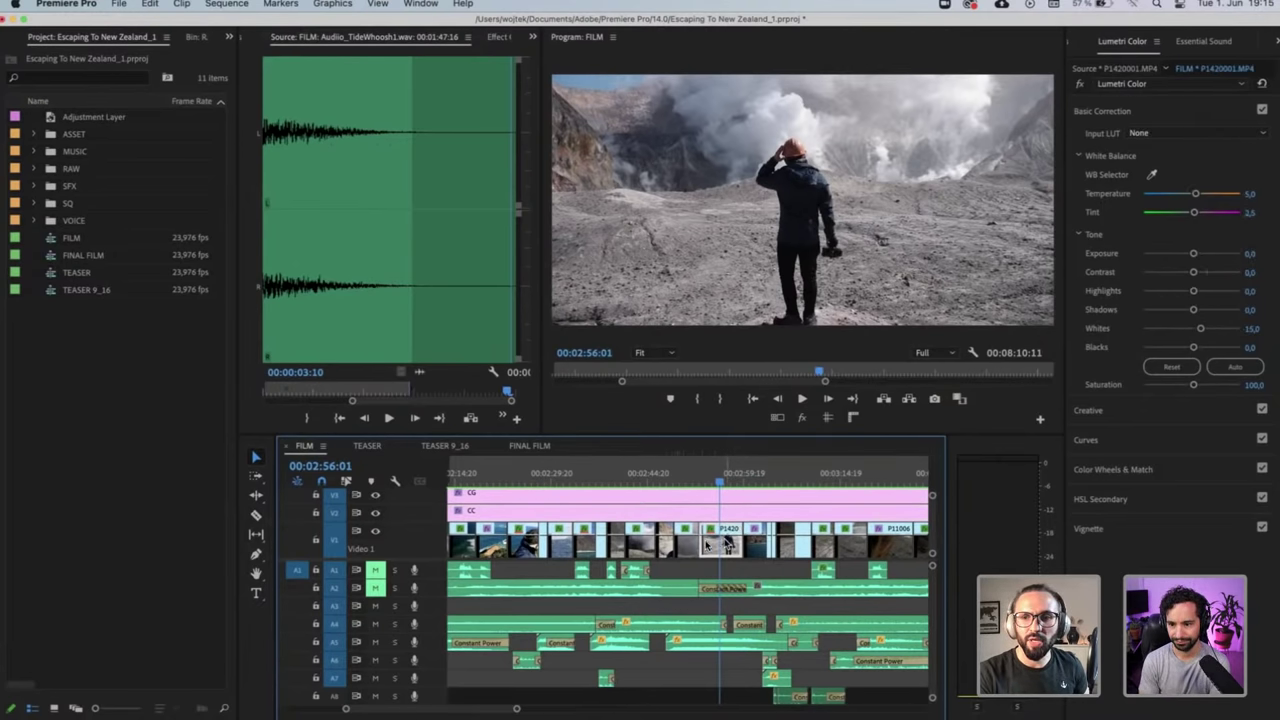
left_click(688, 545)
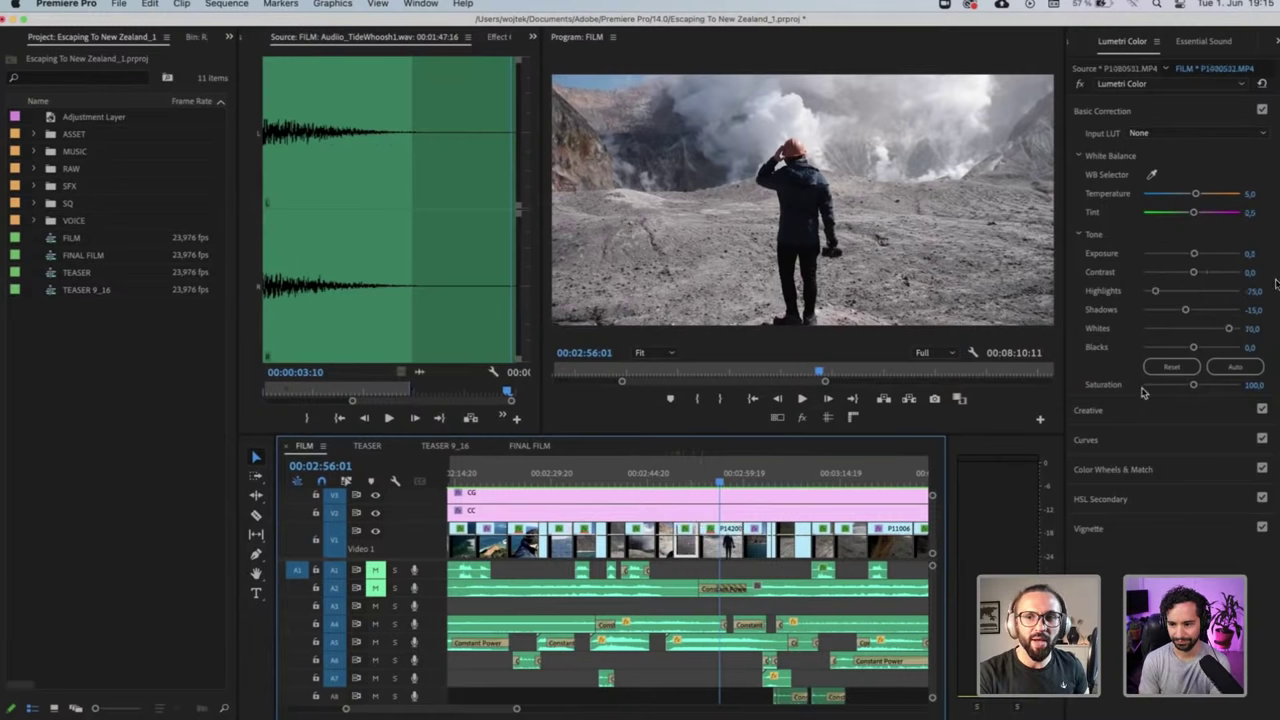
left_click(689, 467)
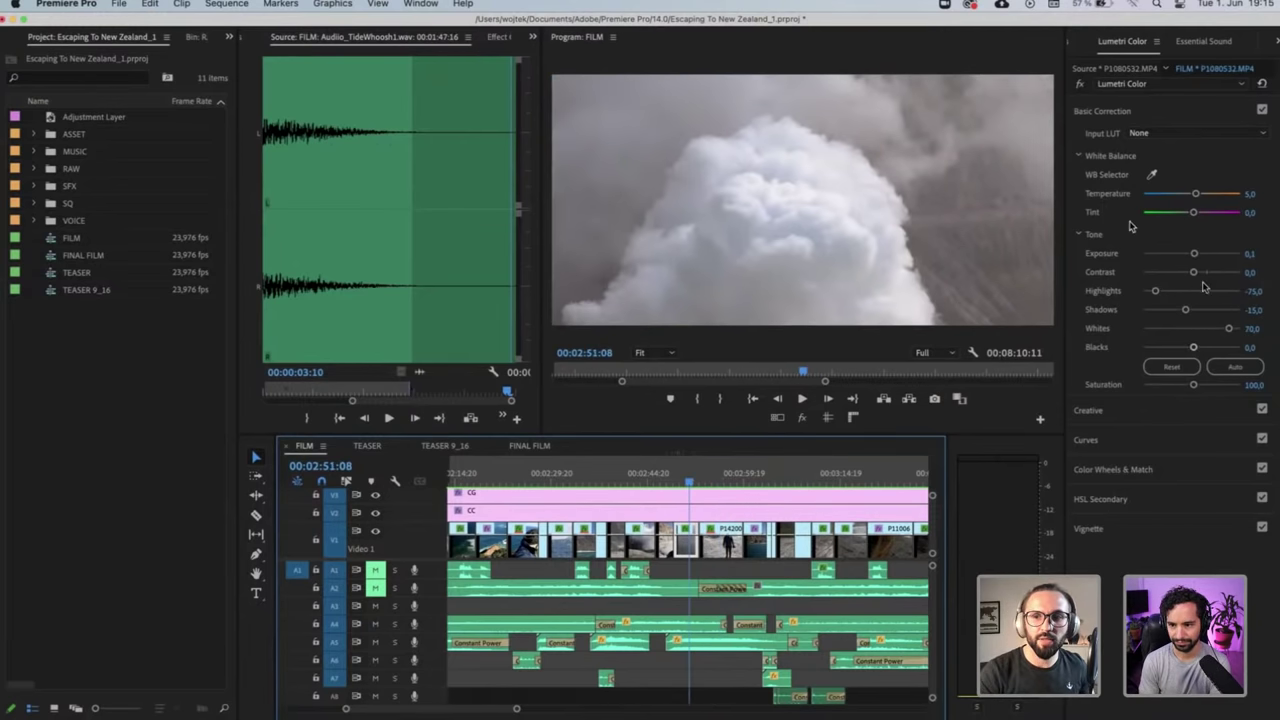
left_click_drag(1155, 290, 1226, 293)
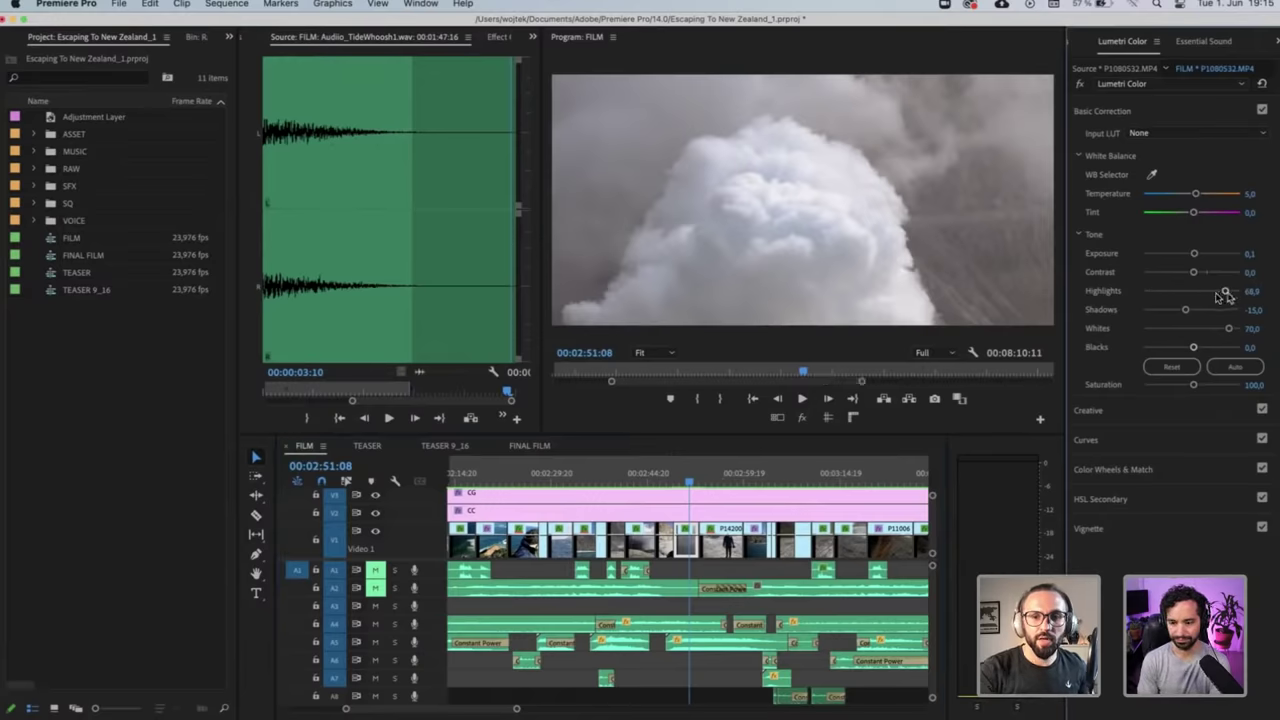
key("super+z")
Select the CC adjustment layer, turn off the V2 track output, and open the panel overflow menu
left_click(737, 516)
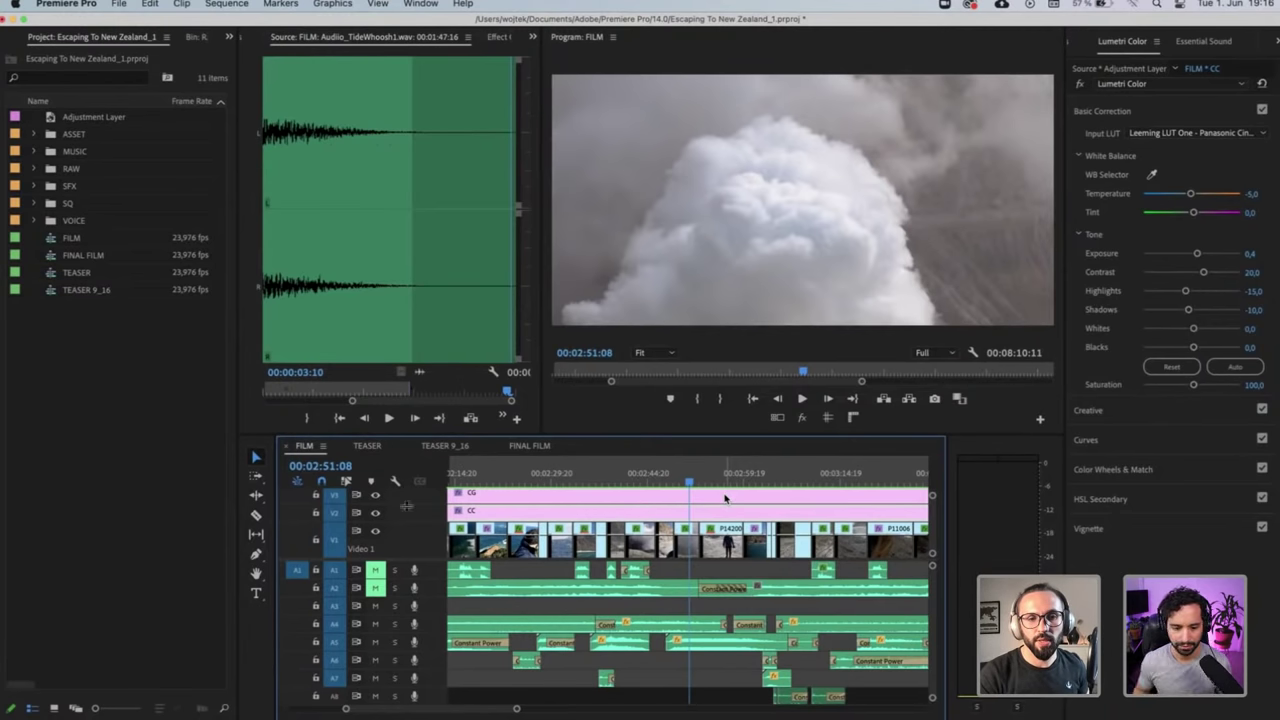
left_click(375, 513)
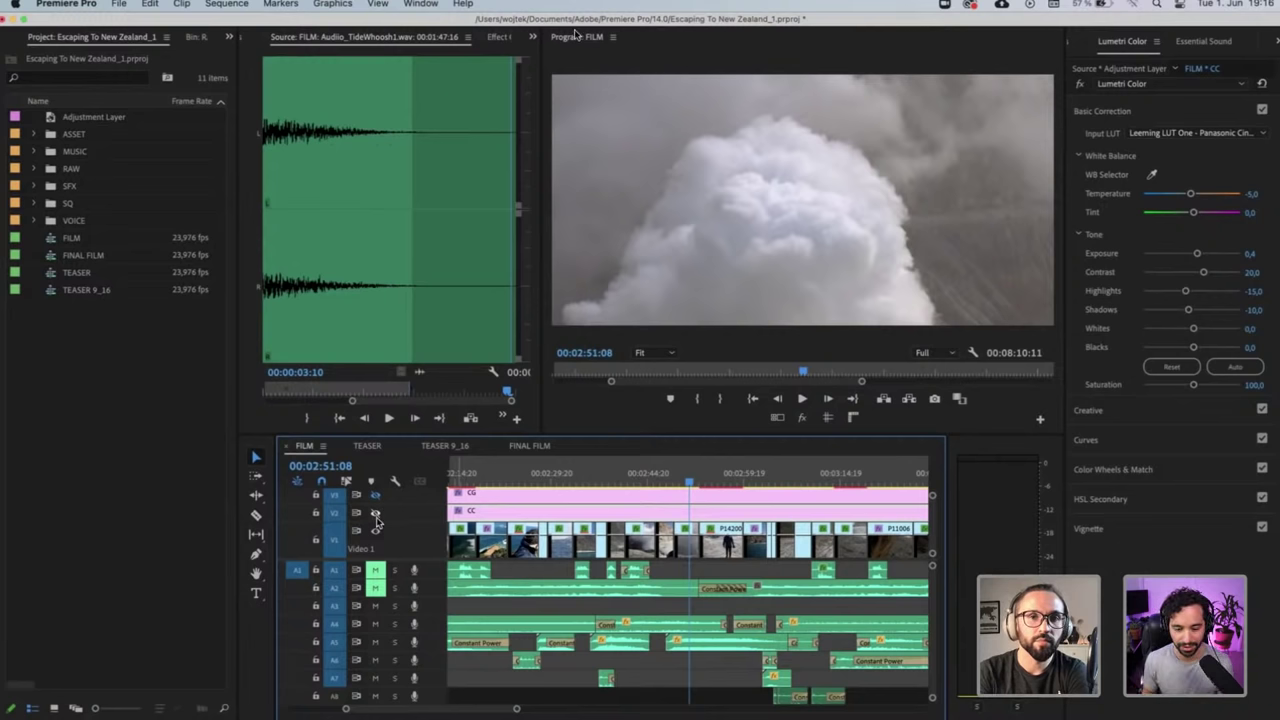
left_click(533, 38)
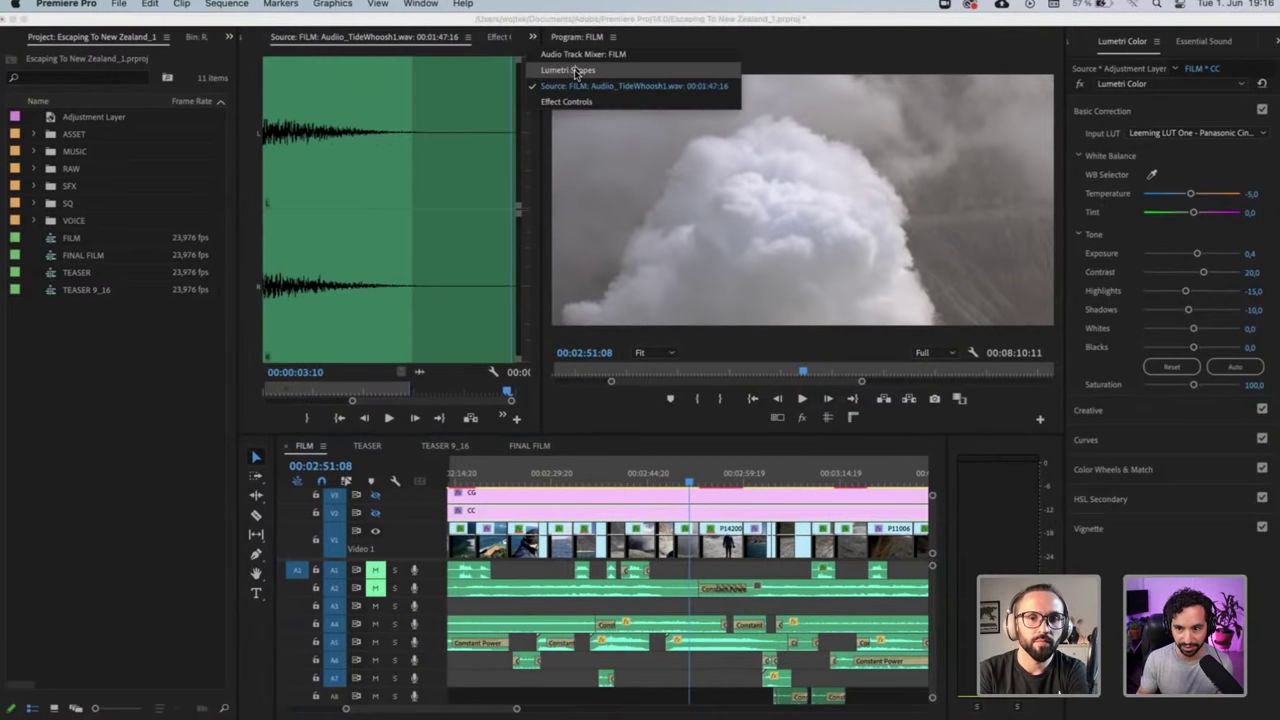
Show Lumetri Scopes for the volcano shot at 00:02:56:01 and widen the scopes panel
left_click(575, 75)
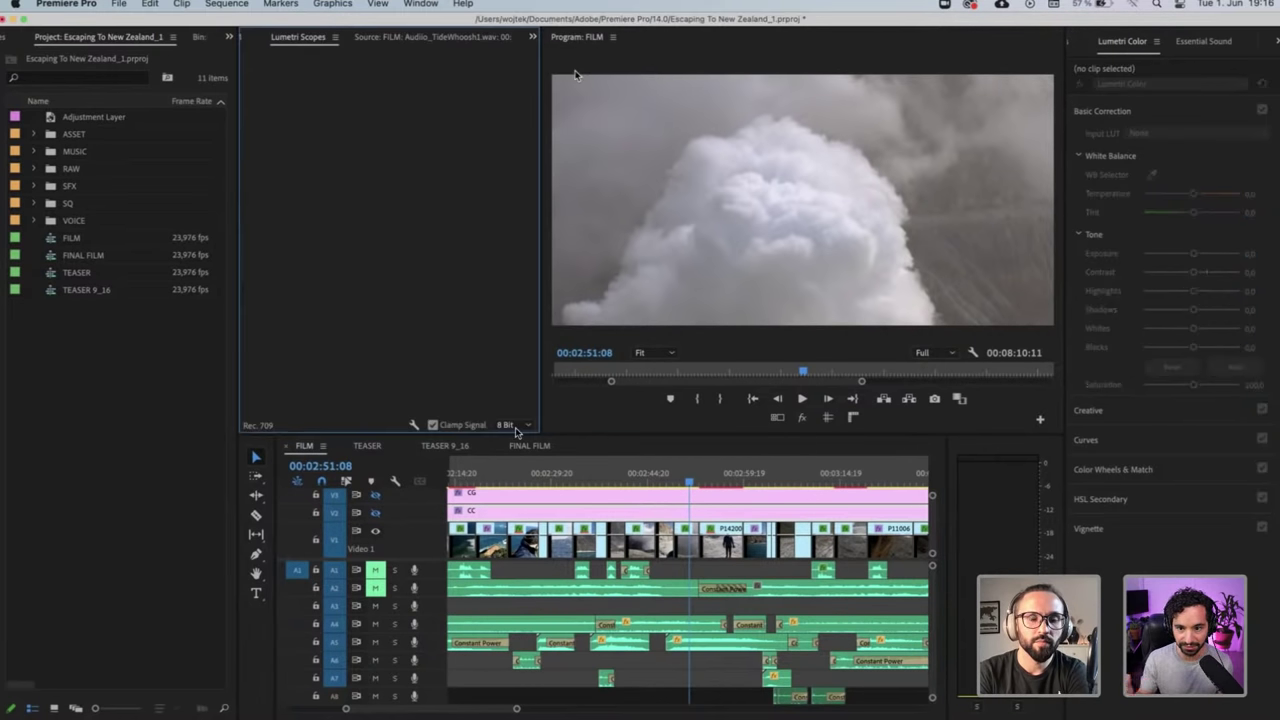
left_click(720, 481)
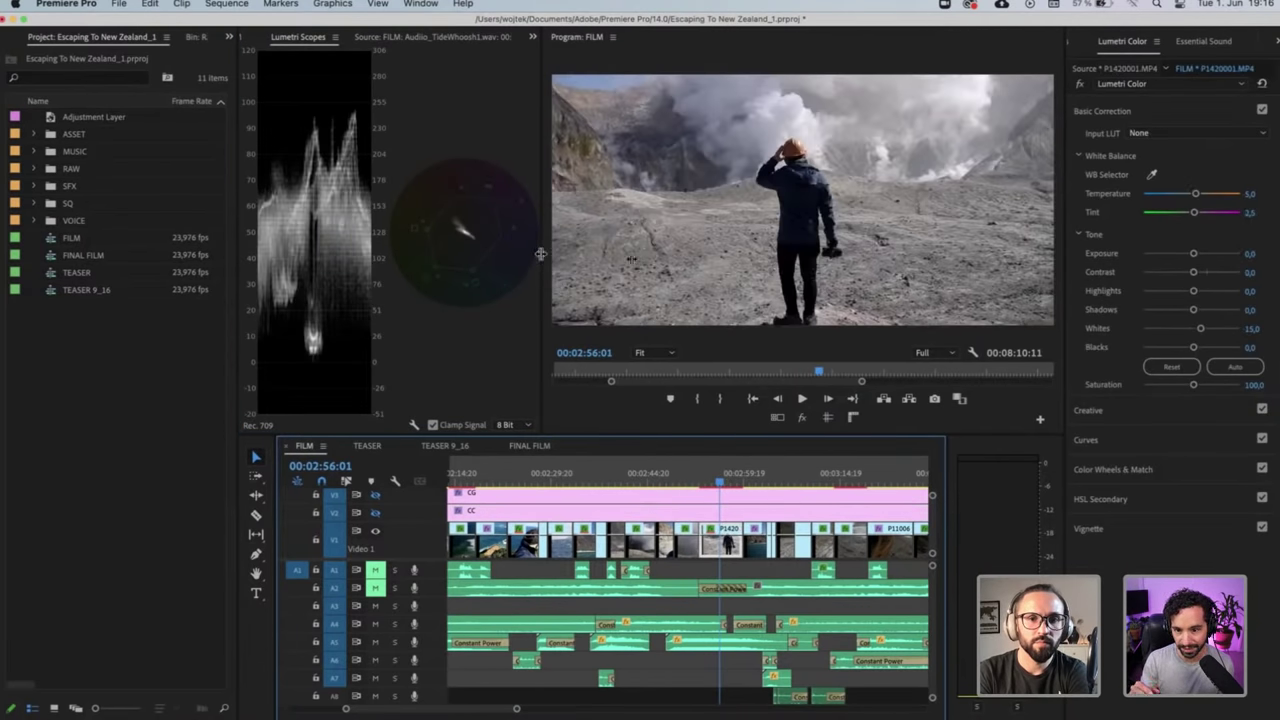
left_click_drag(540, 252, 668, 264)
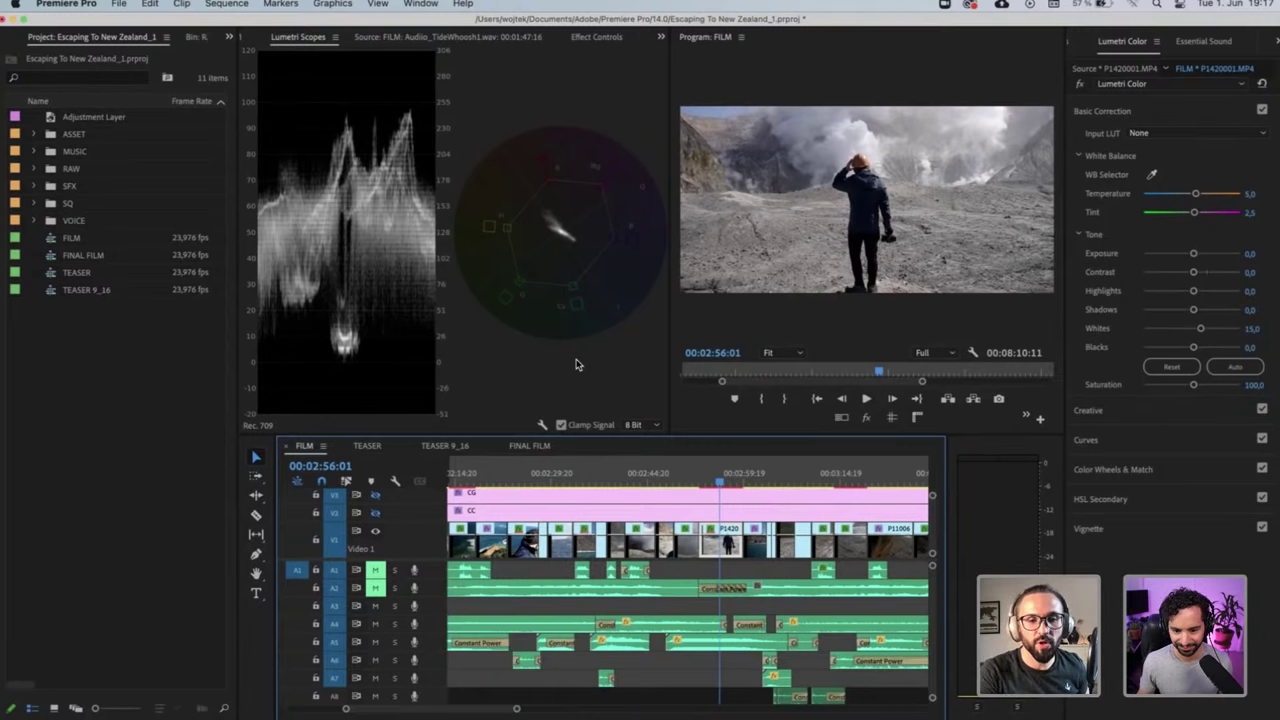
Toggle the CG track output, turn the CC track back on, and select the CG adjustment layer
left_click(375, 494)
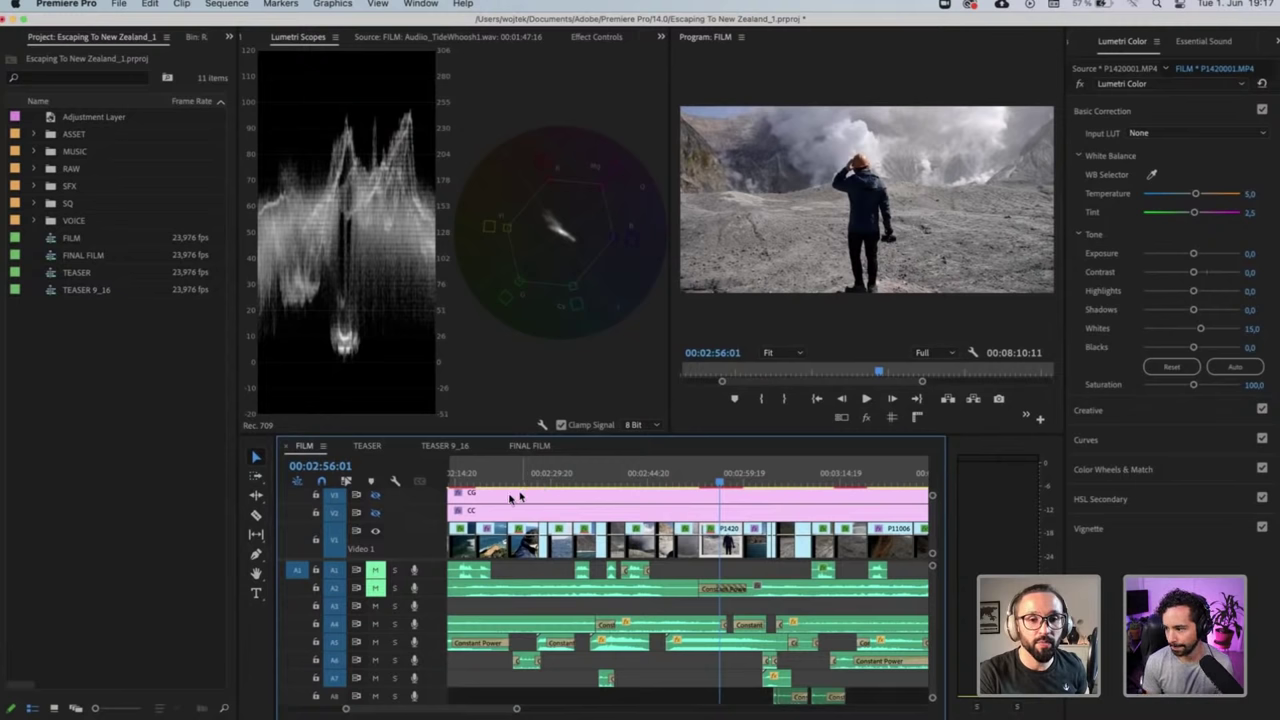
left_click(375, 513)
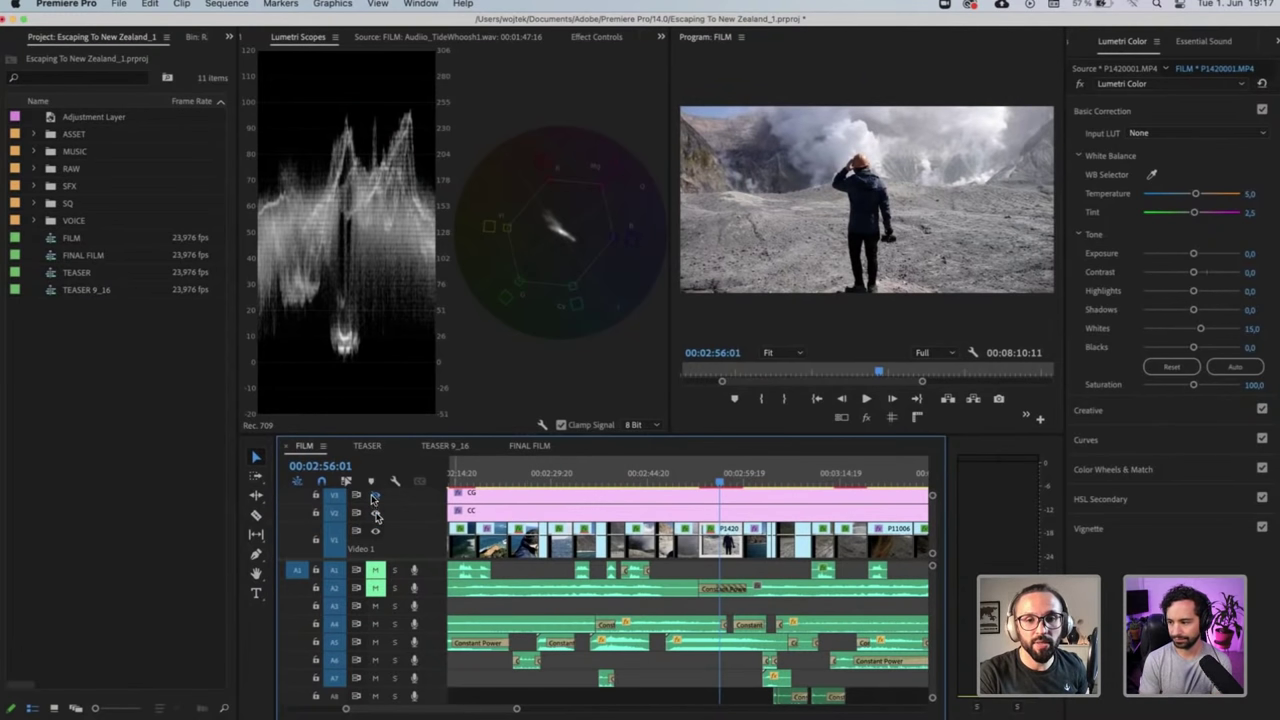
left_click(555, 503)
Review the CG layer's Curves and Orange dolphin creative look at Intensity 20, then select P1420001
left_click(1118, 428)
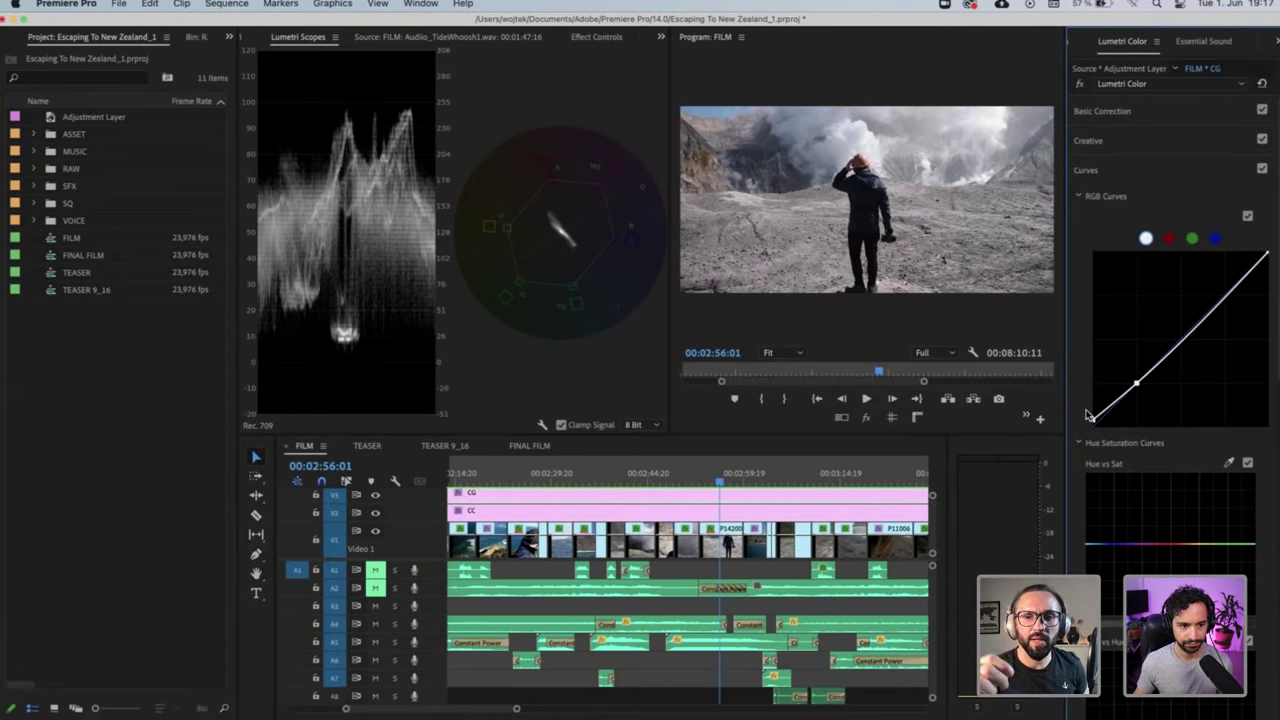
left_click(1088, 170)
left_click(1105, 148)
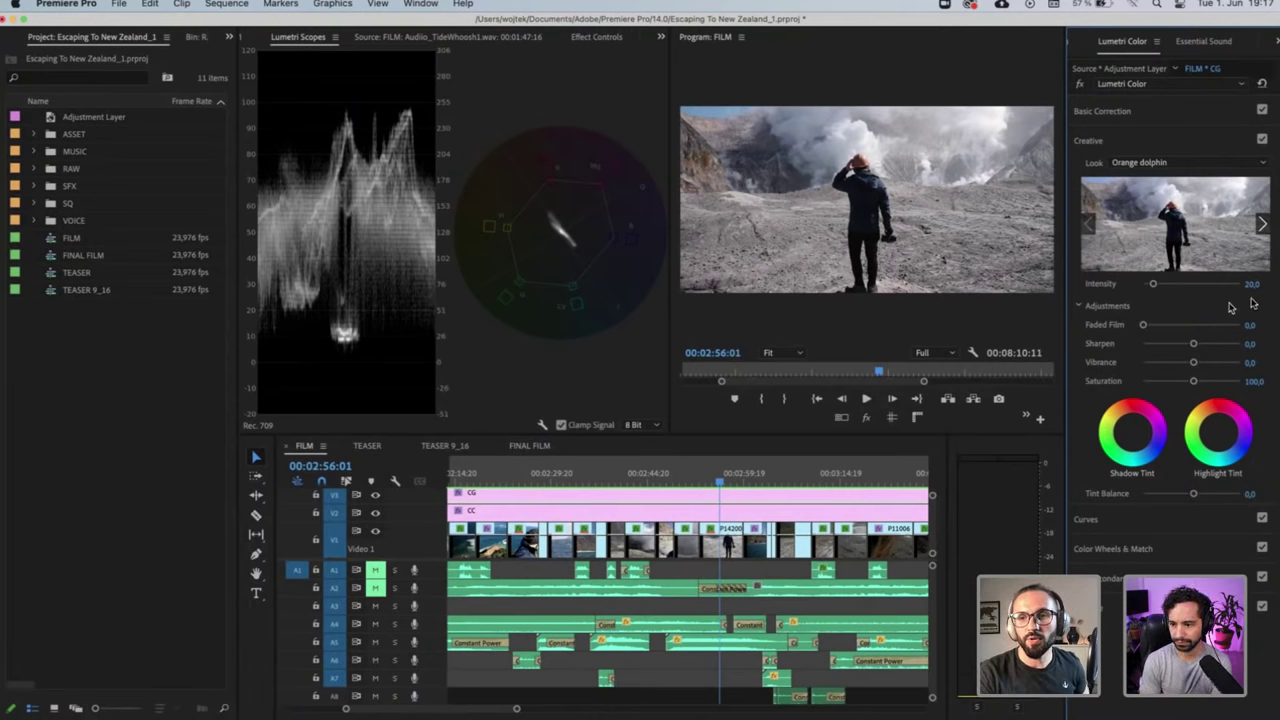
left_click(1104, 139)
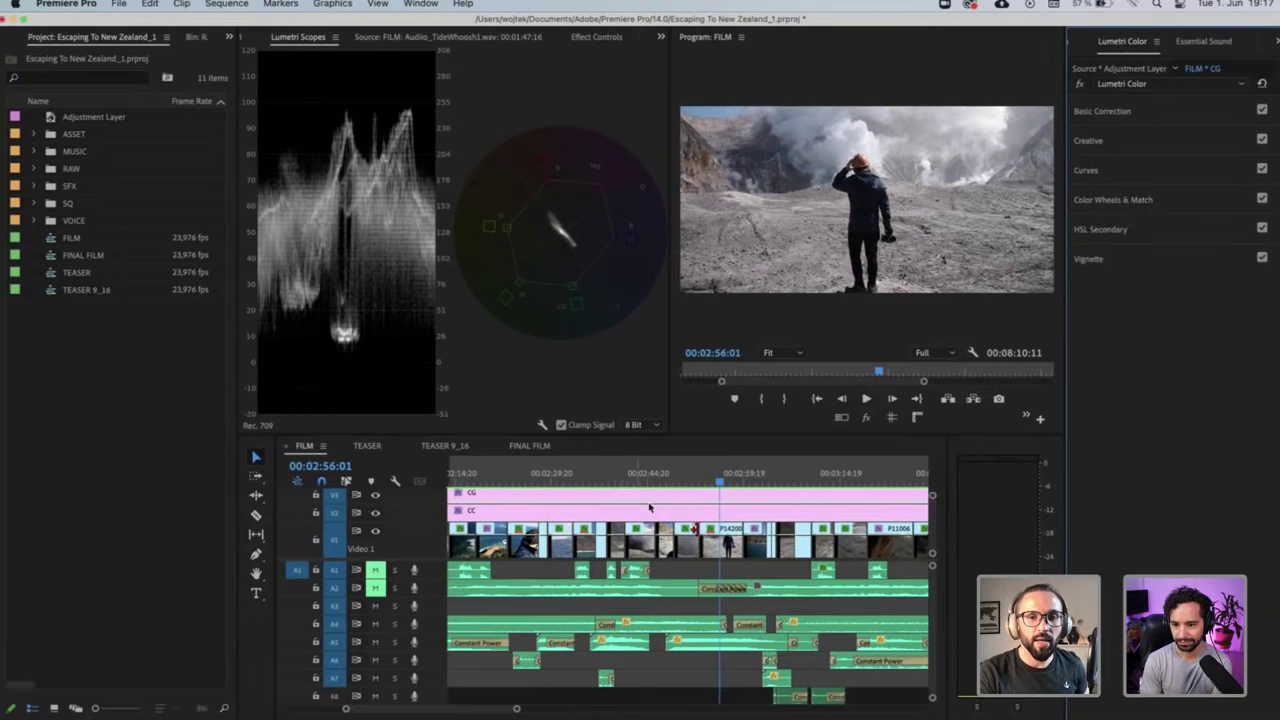
left_click(720, 545)
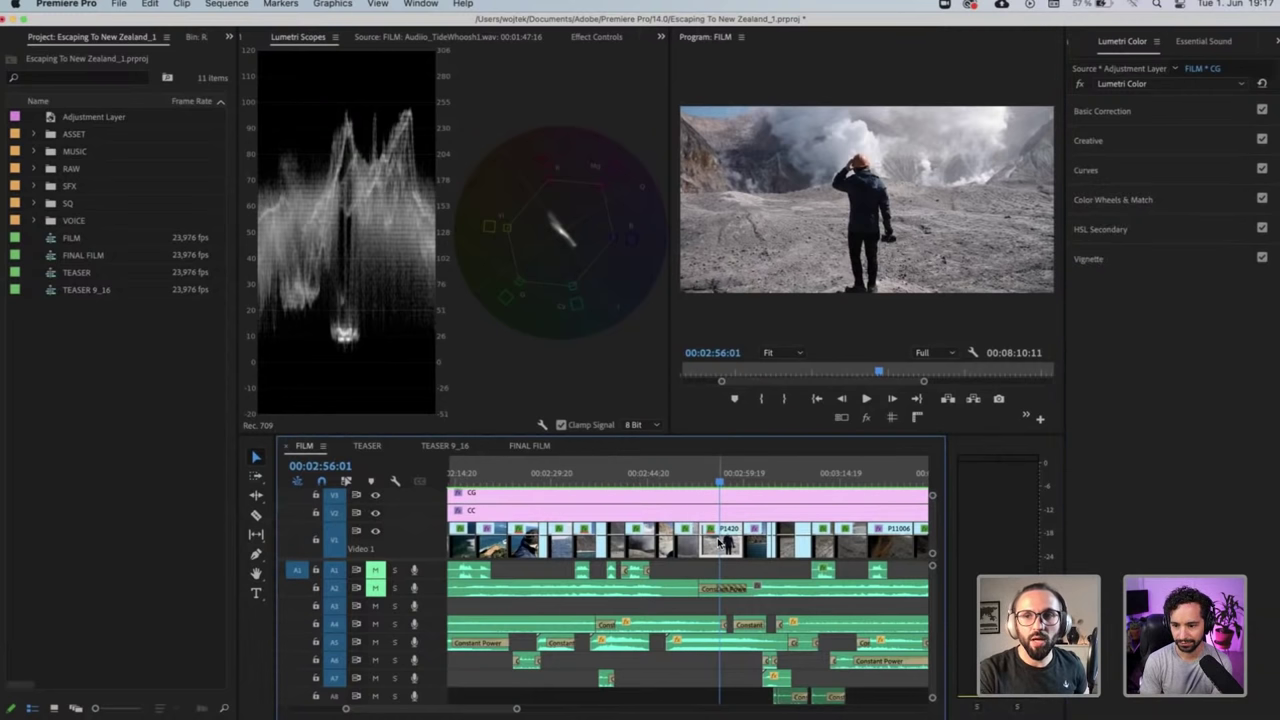
Save the project and review P1420001's Basic Correction (Temperature 5, Tint 2.5), Creative and Curves sections
left_click(1118, 110)
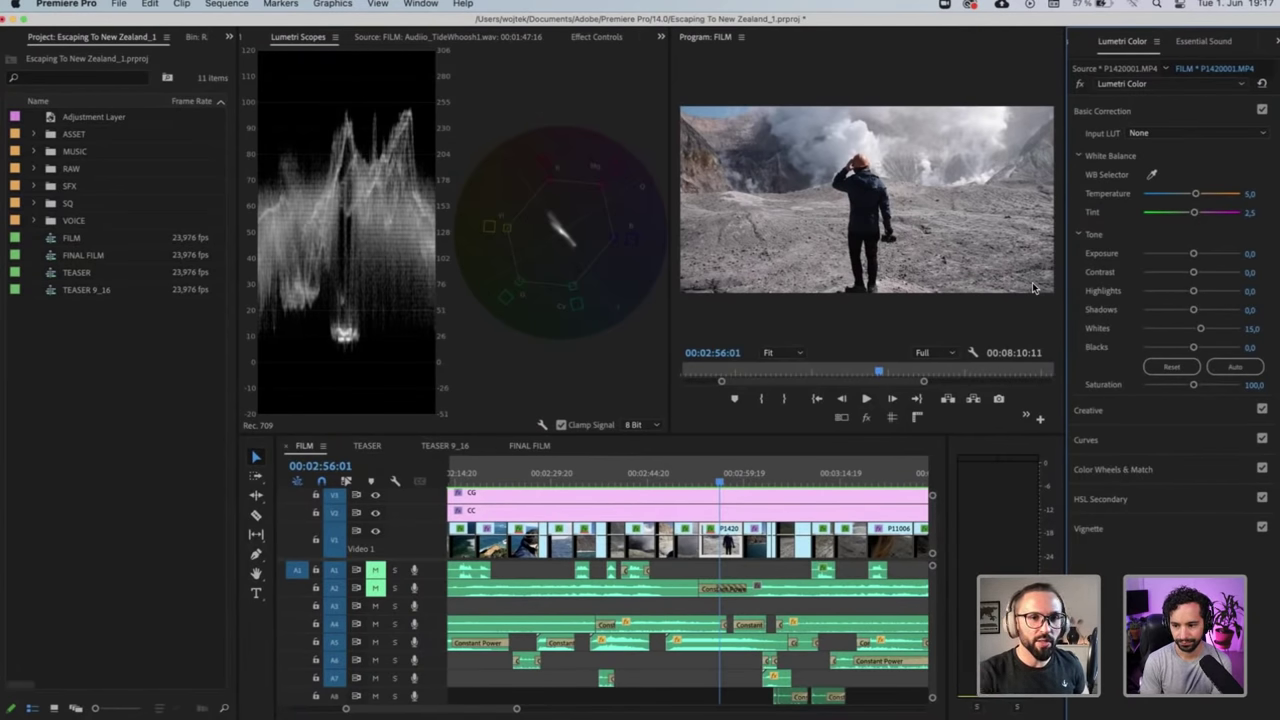
key("cmd+s")
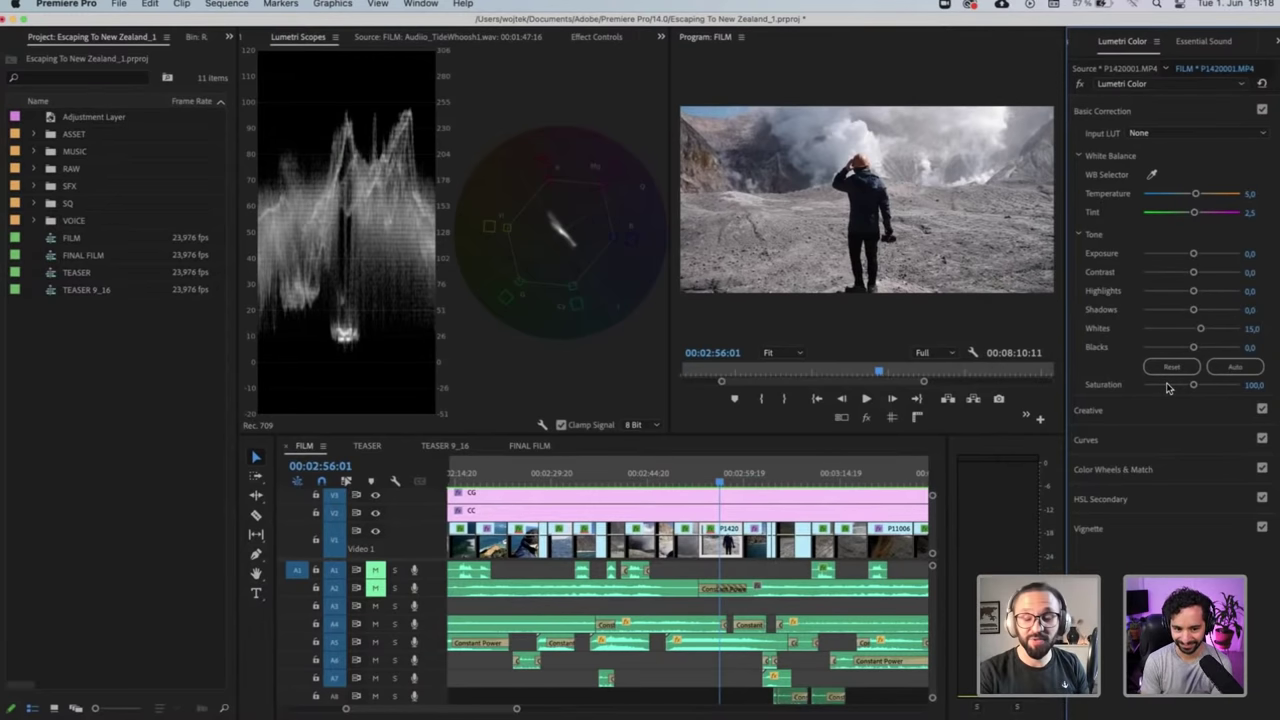
left_click(1118, 411)
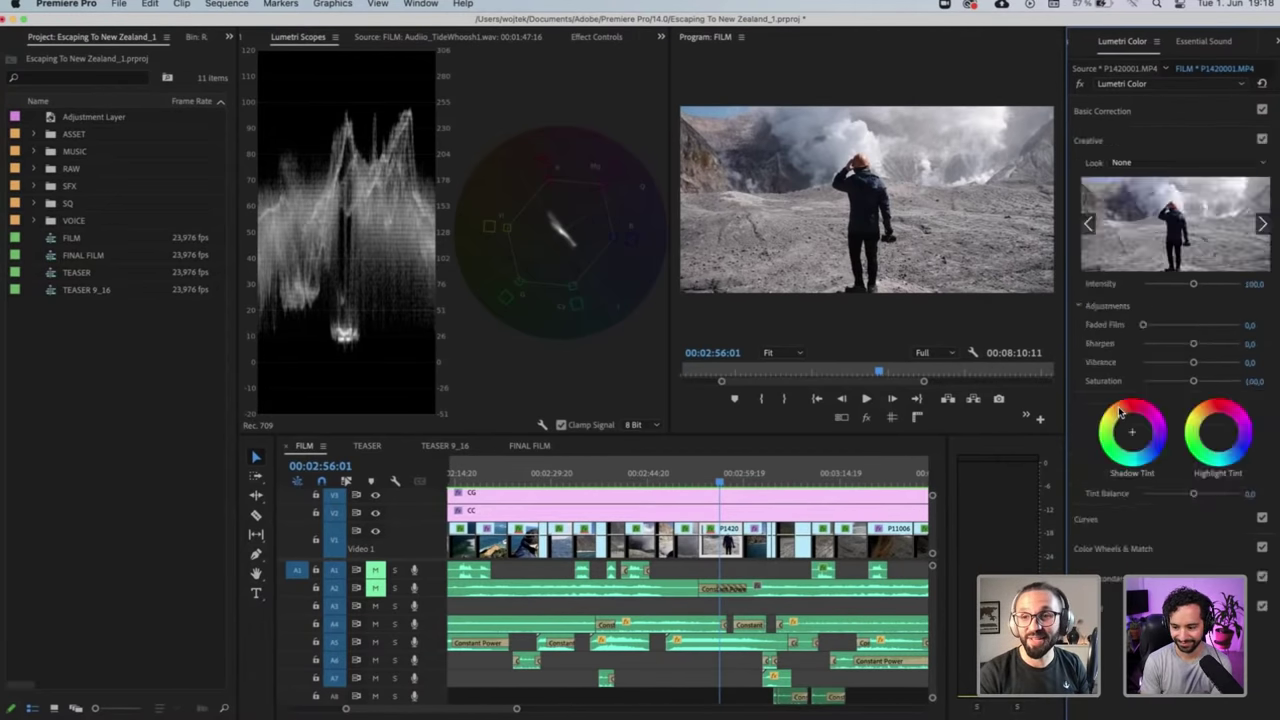
left_click(1127, 522)
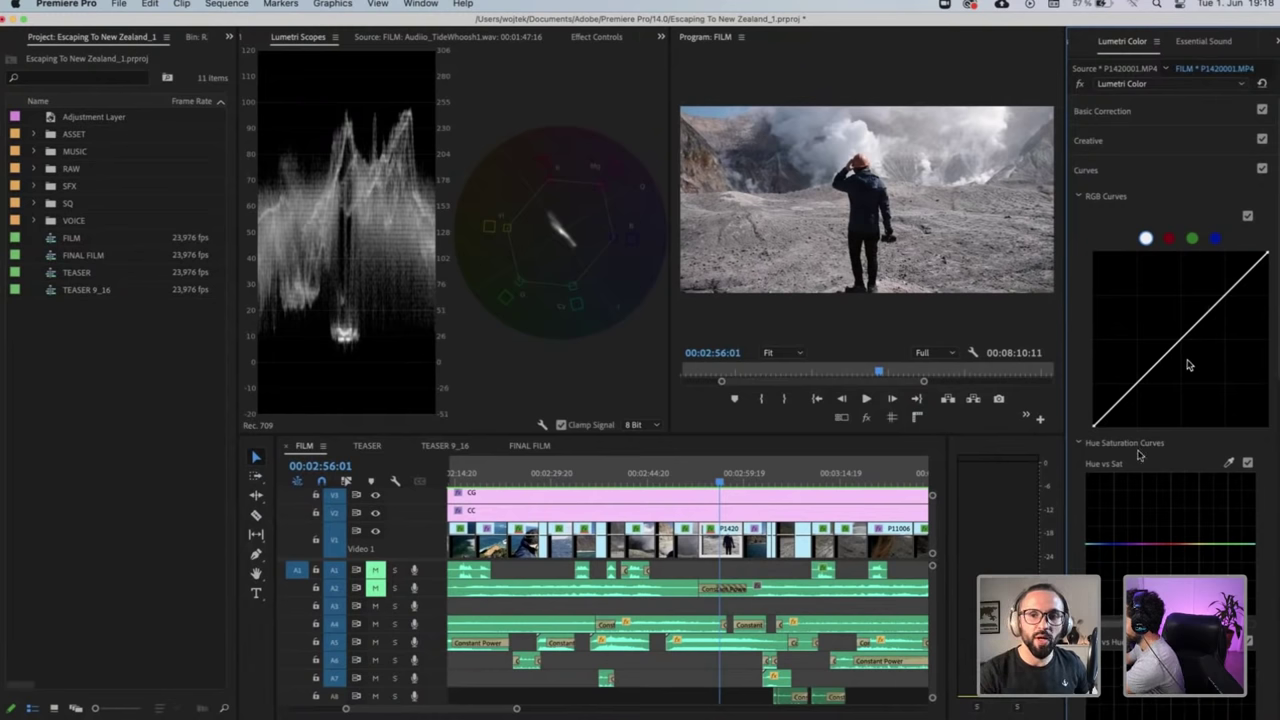
Check the shot's flat hue saturation curves, then swap Curves for the Color Wheels & Match section
scroll(1145, 470, "down", 3)
scroll(1145, 470, "down", 2)
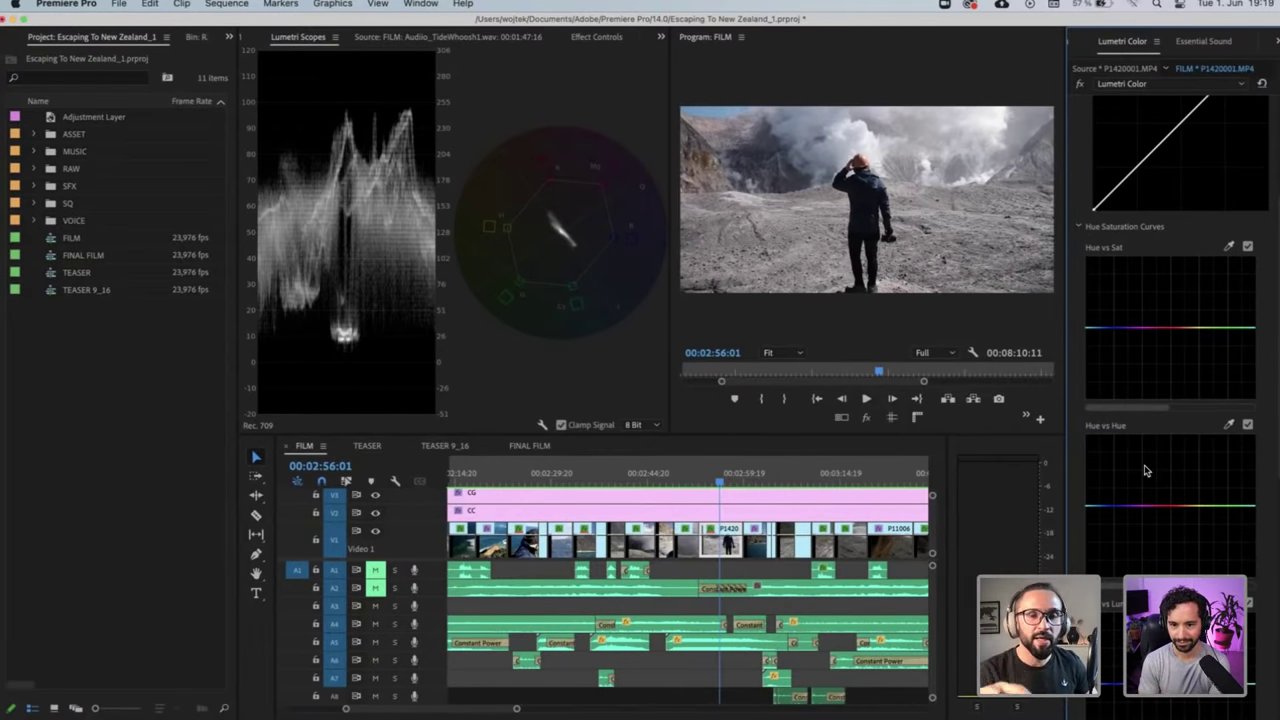
scroll(1146, 470, "up", 5)
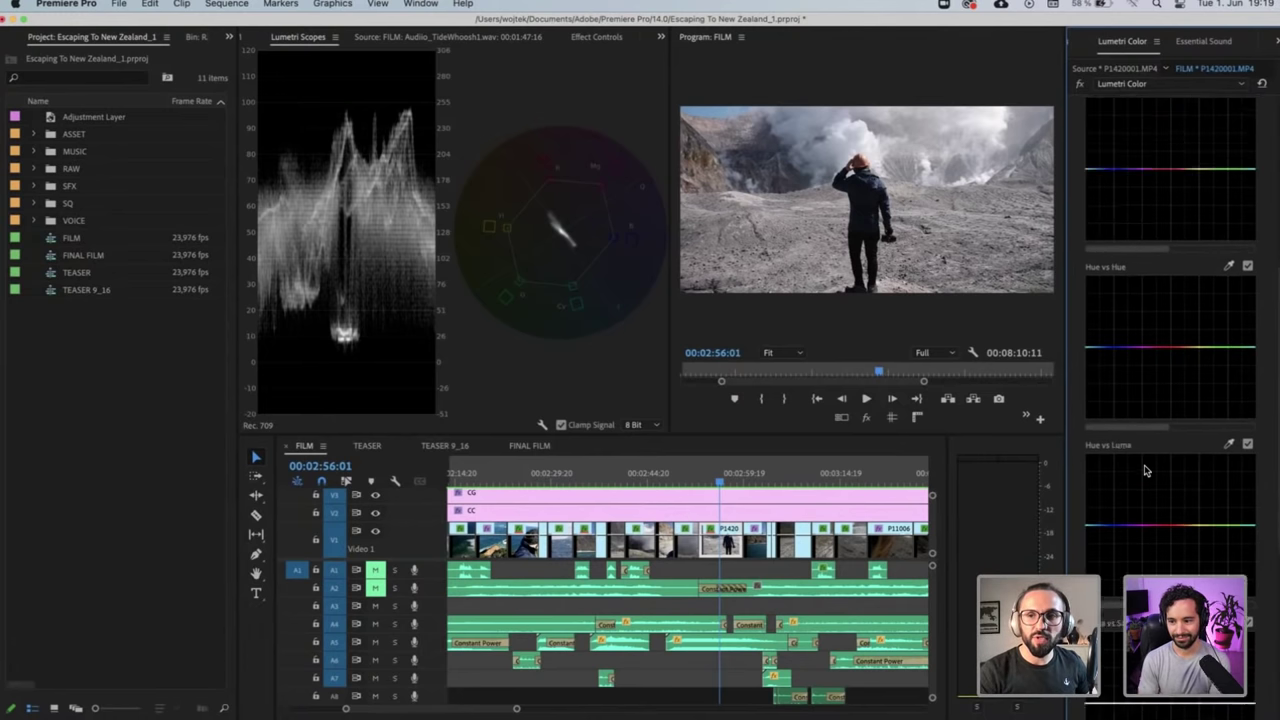
left_click(1128, 166)
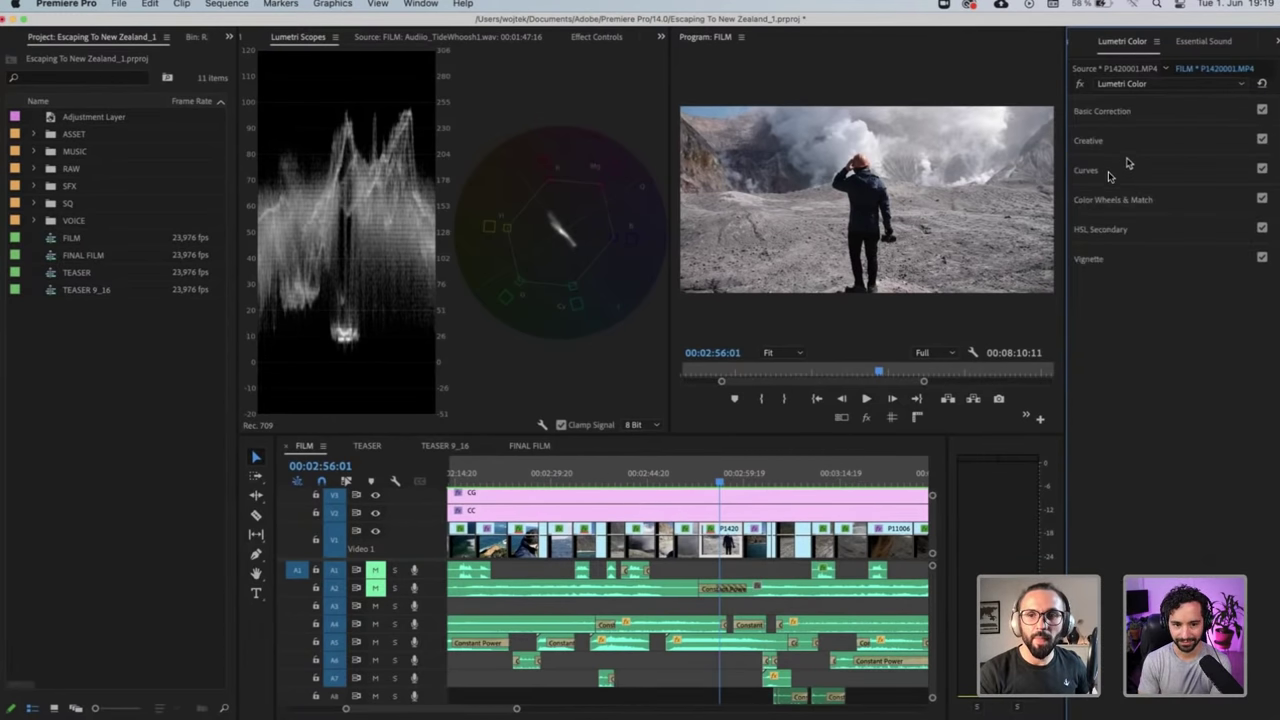
left_click(1101, 204)
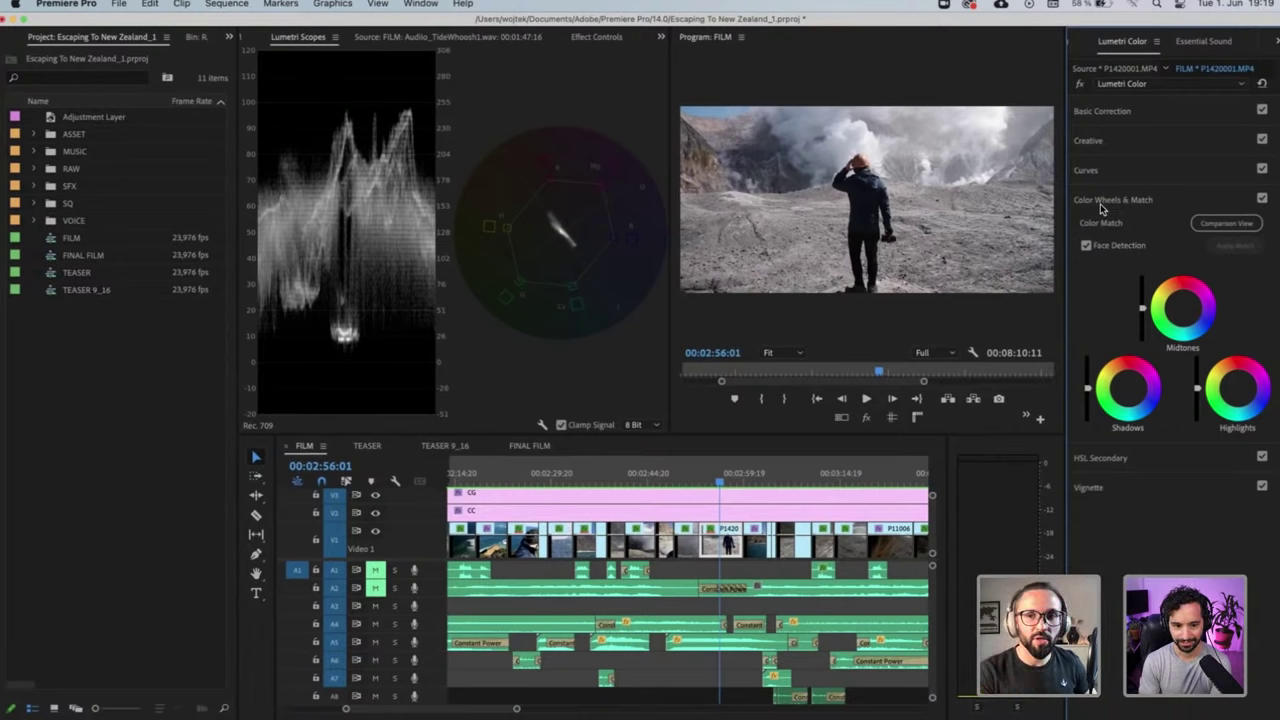
Collapse Color Wheels & Match and zoom the FILM timeline out with the minus key
left_click(1101, 204)
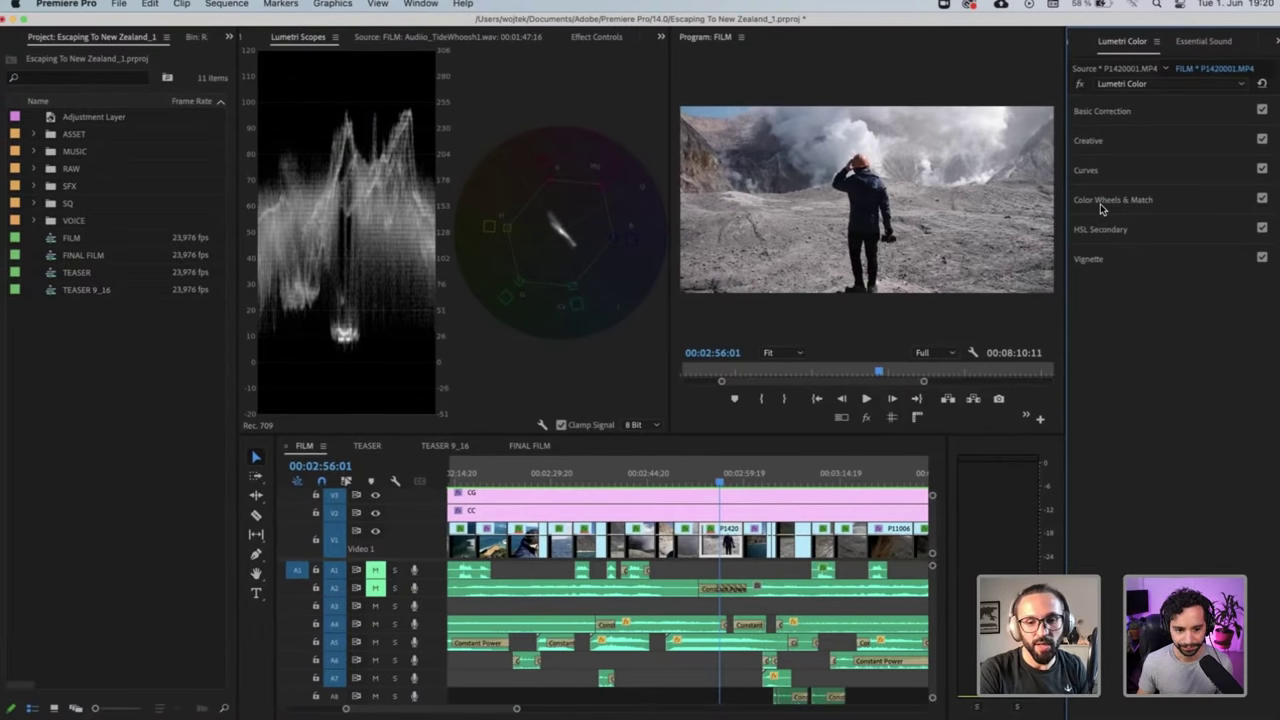
key("minus")
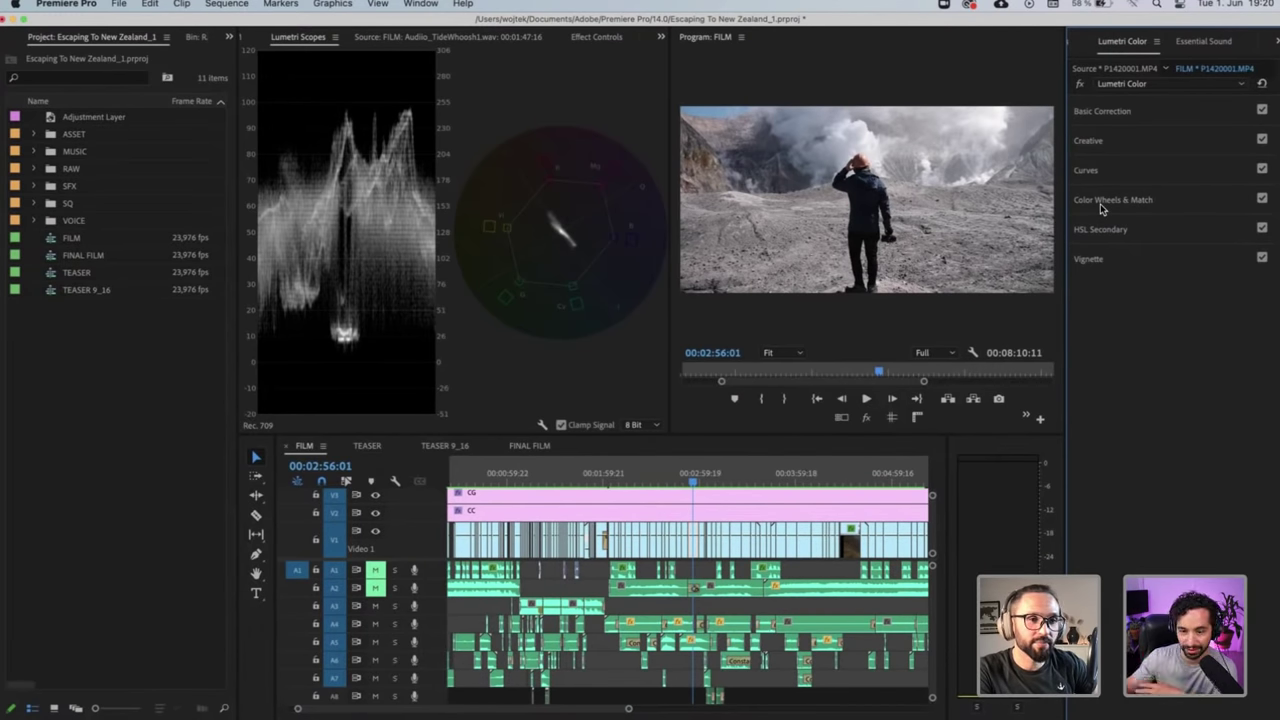
Set the Lumetri Scopes waveform type to RGB
right_click(395, 300)
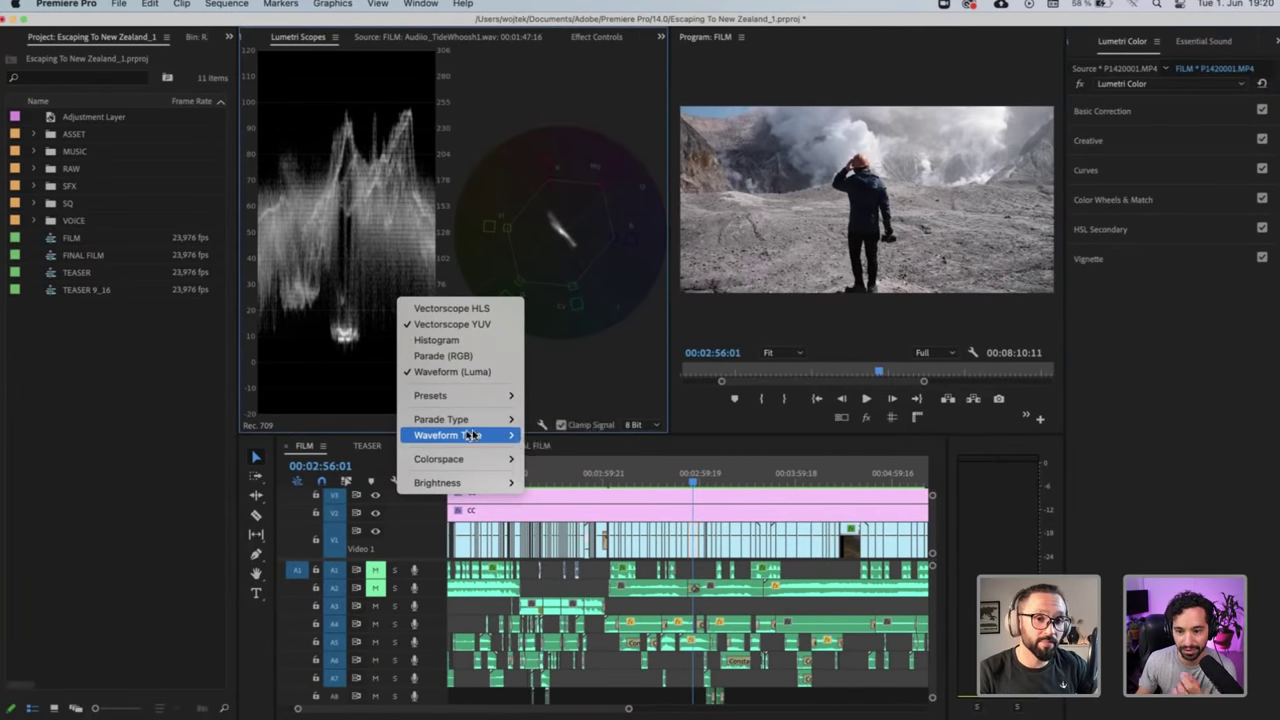
mouse_move(469, 435)
left_click(576, 436)
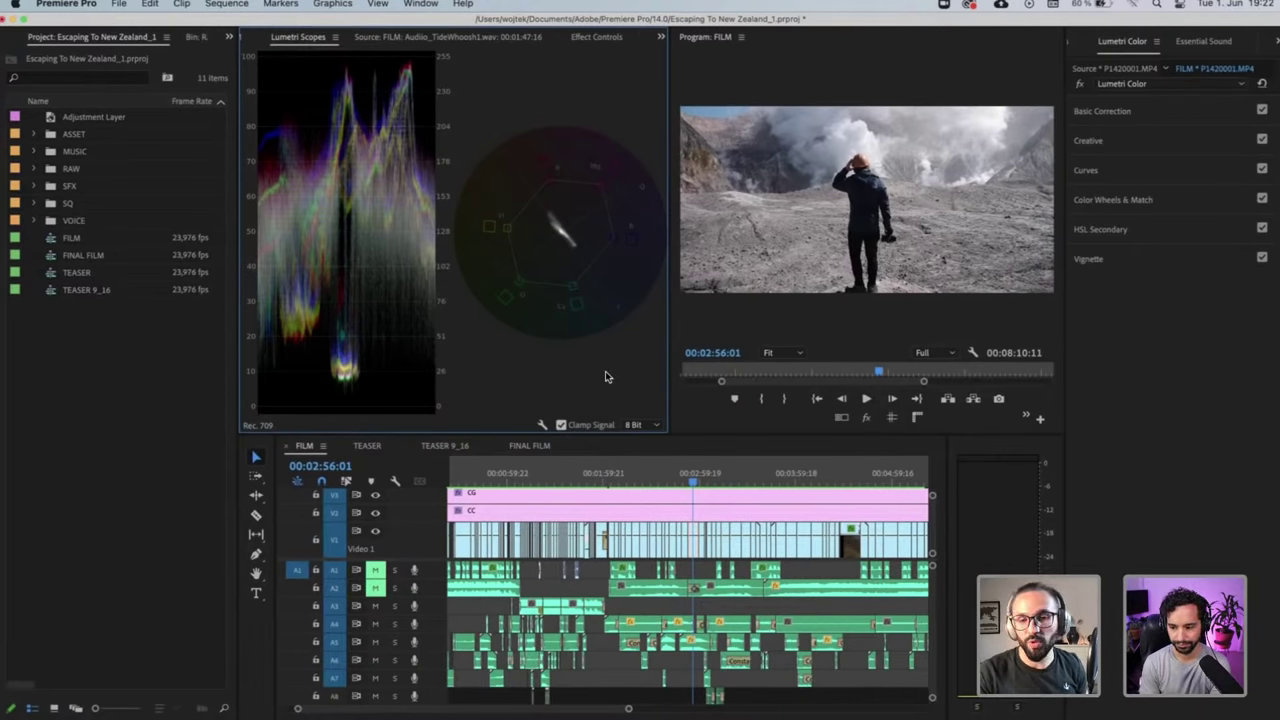
Park at 00:04:02:04, select P1110246.MP4, and turn off the CG and CC track outputs
left_click(800, 472)
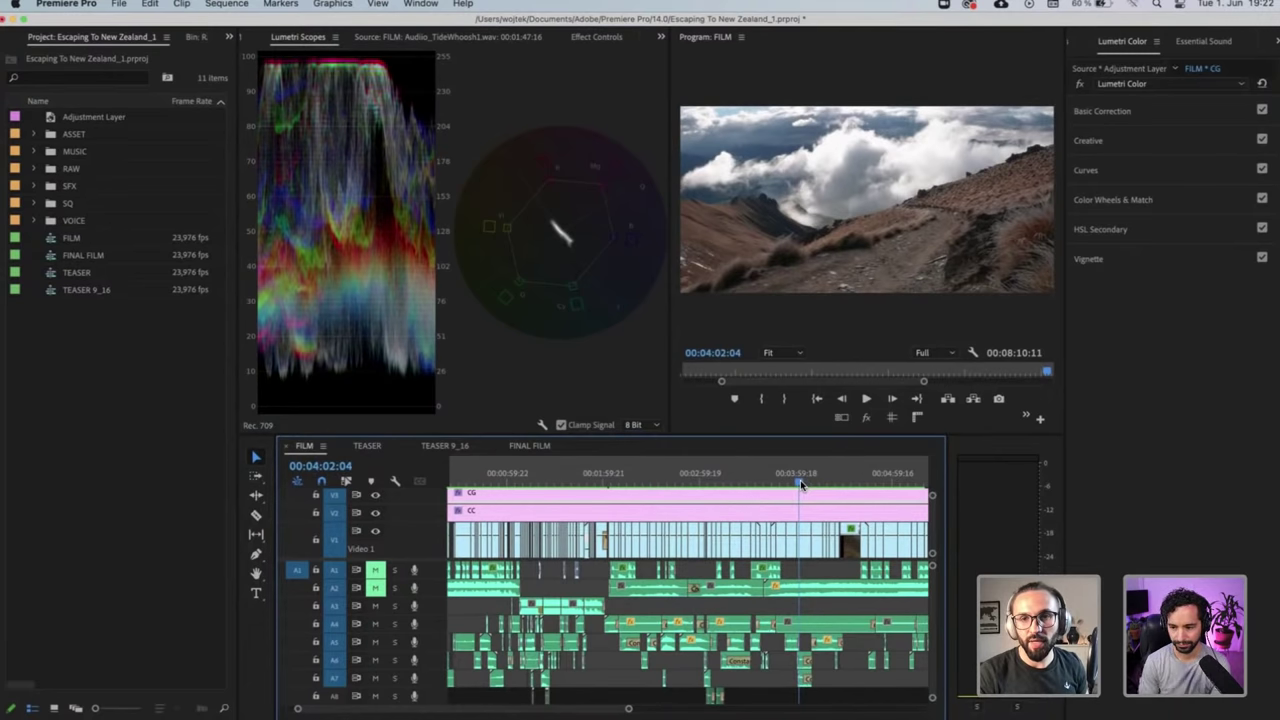
left_click(805, 540)
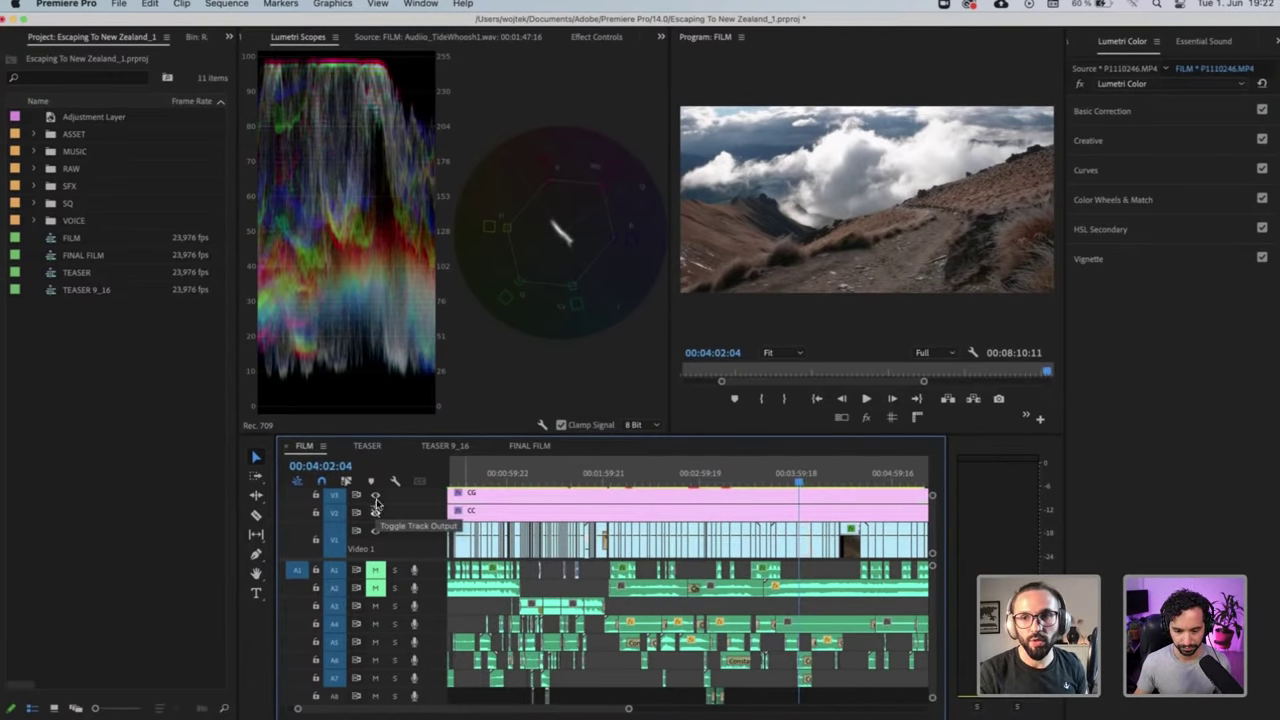
left_click_drag(373, 495, 375, 512)
left_click(1133, 111)
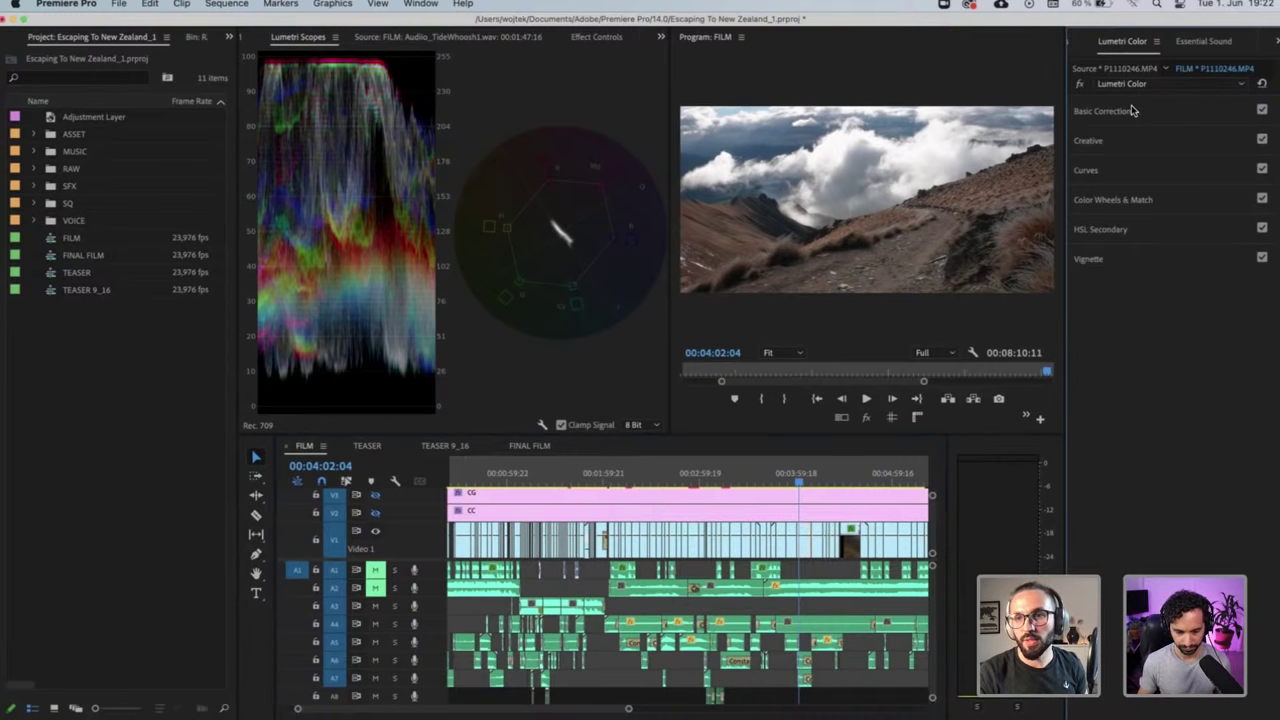
Expand the shot's Basic Correction, compare source and sequence clip settings, and zoom the timeline in
left_click(1133, 111)
left_click(1113, 68)
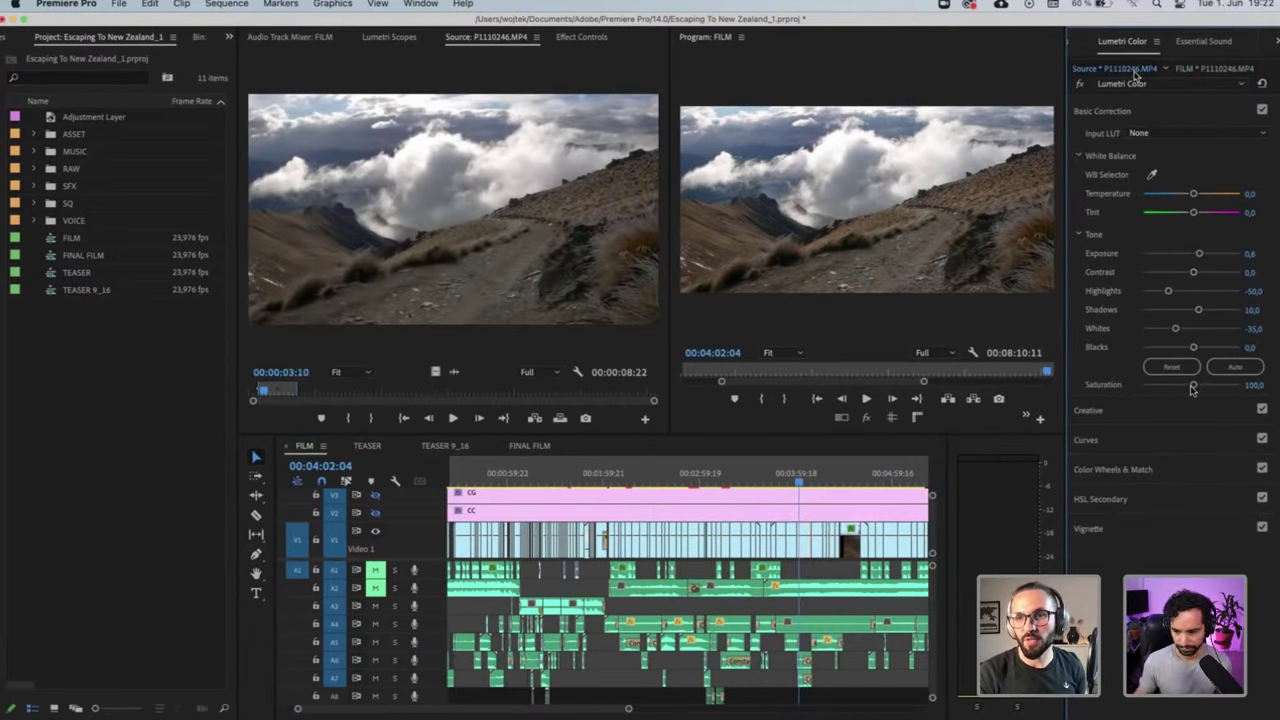
left_click(1212, 70)
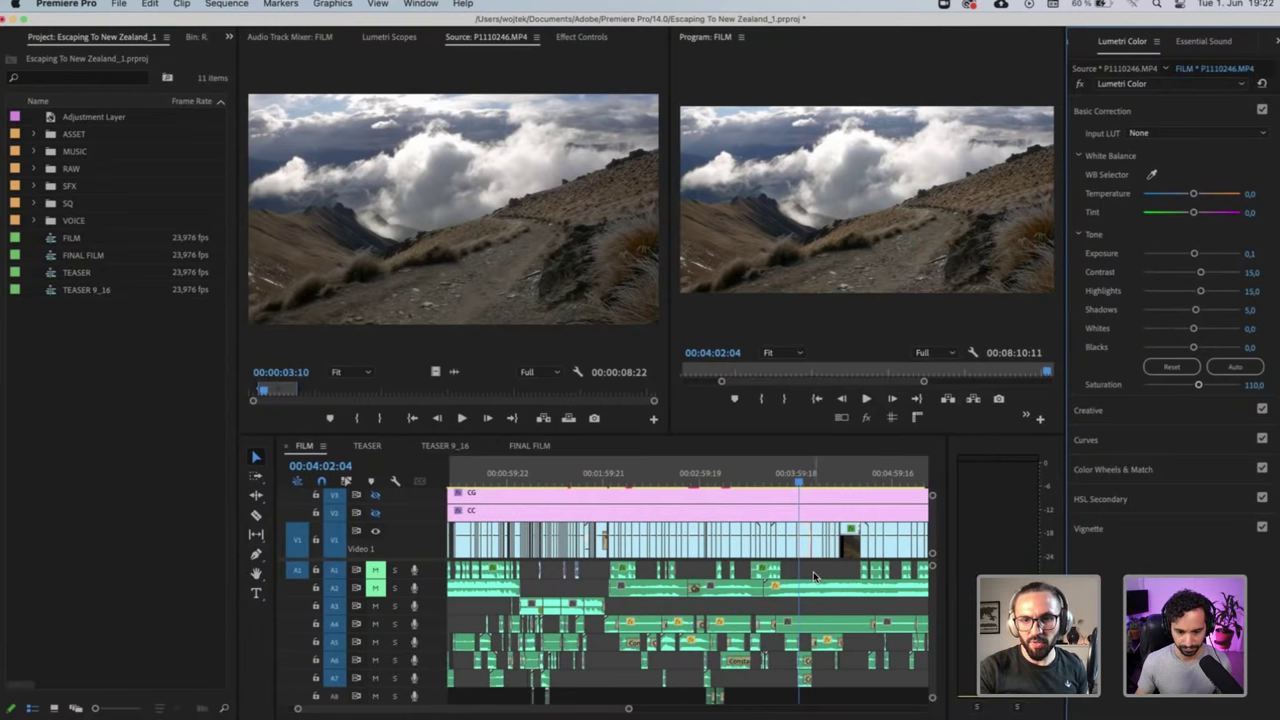
key("equal")
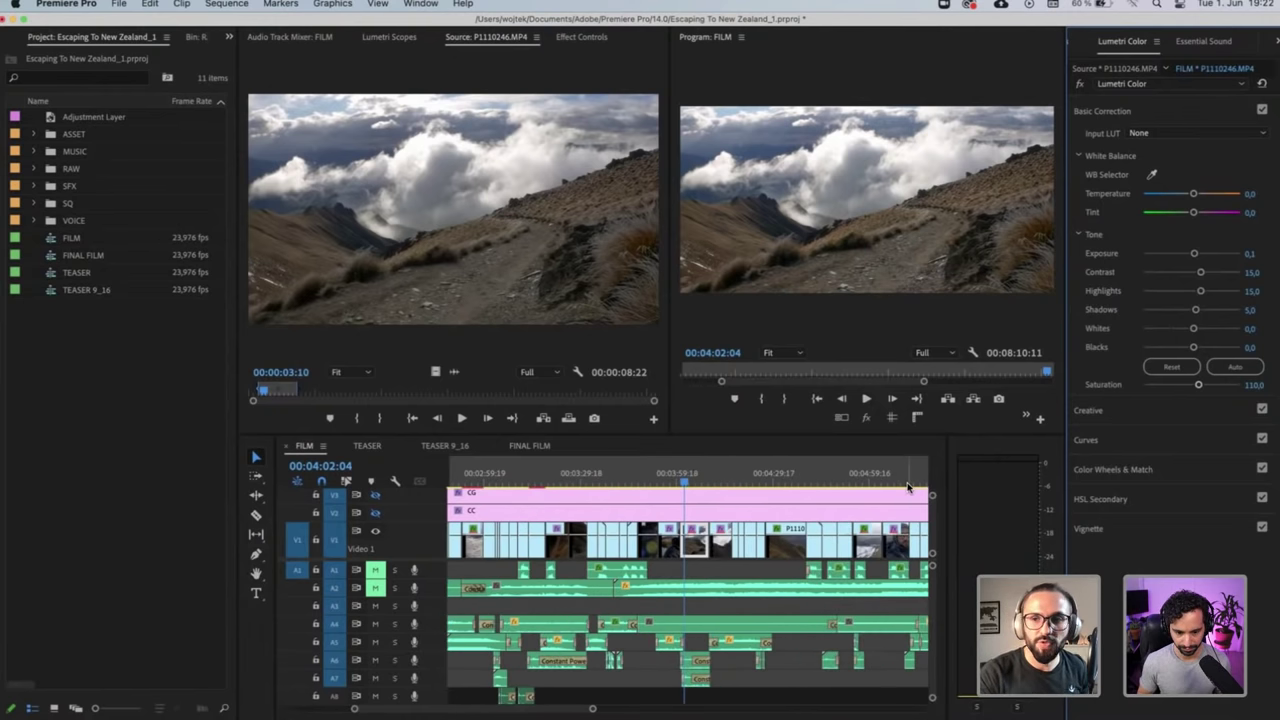
Switch Lumetri to the P1110246.MP4 source clip, try Highlights at 0, then return it to -50
left_click(1143, 68)
left_click(1122, 86)
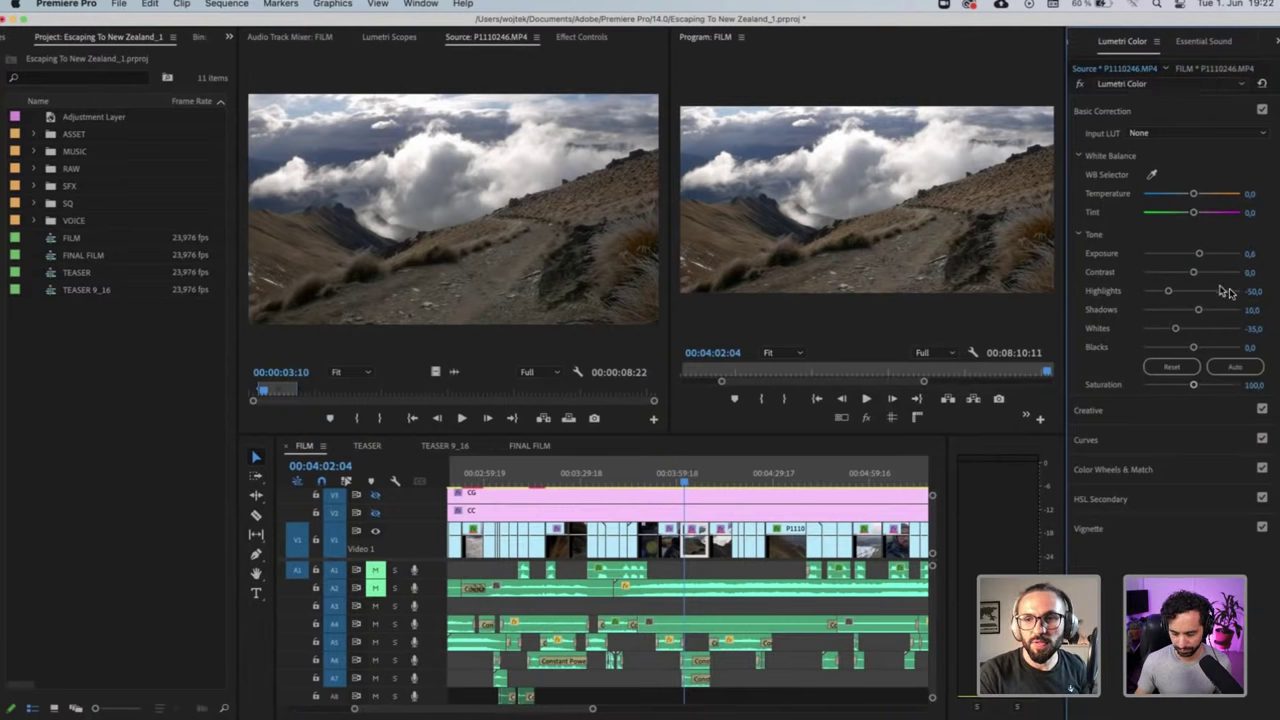
left_click(1256, 291)
type("0")
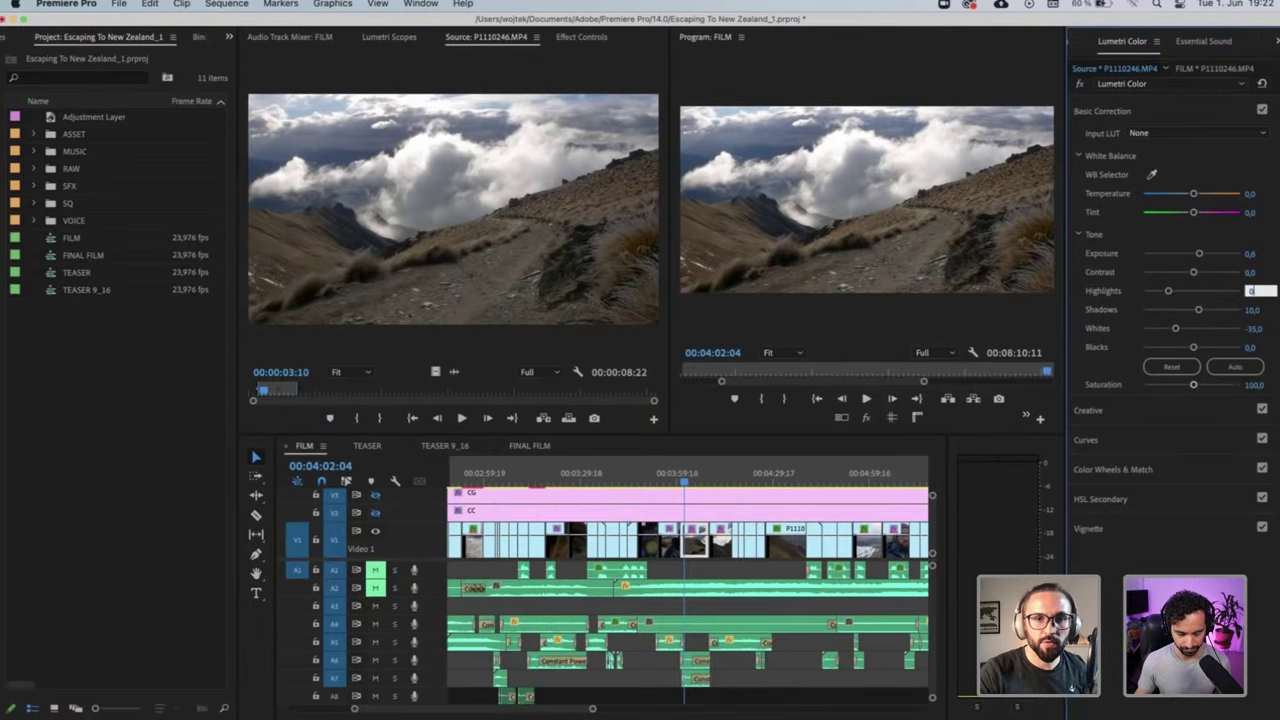
key("Return")
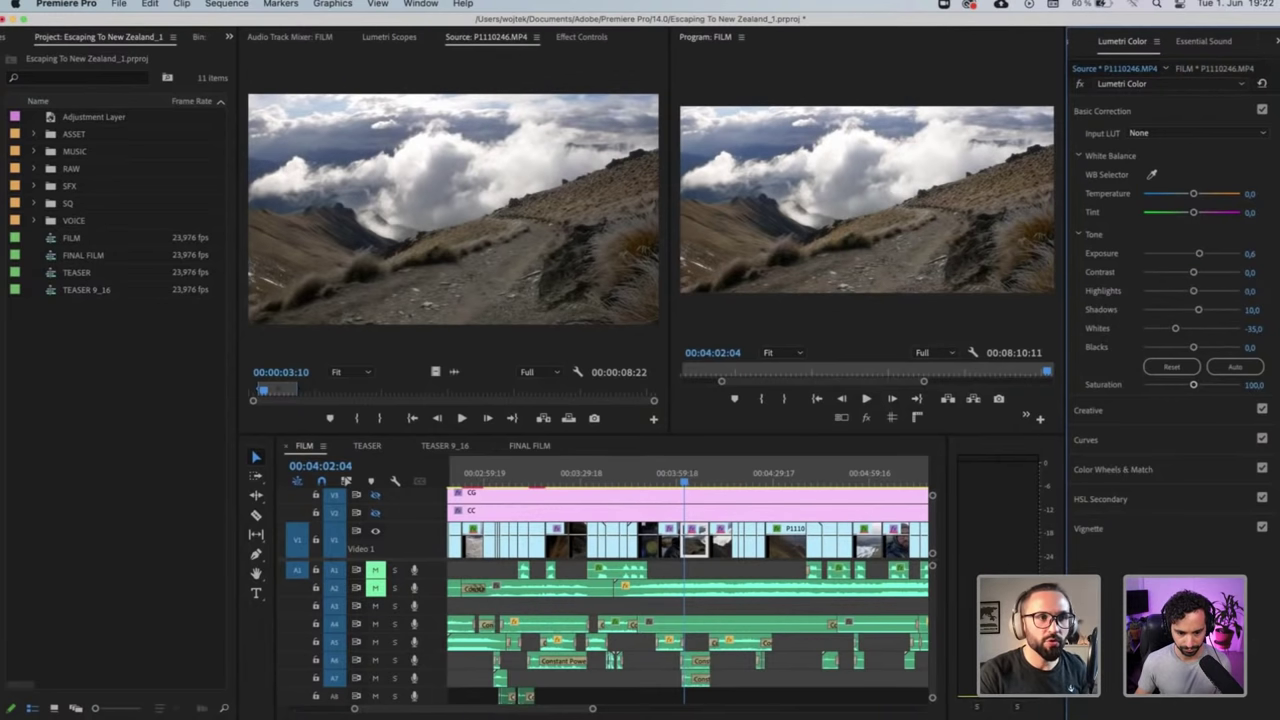
left_click(1250, 291)
type("-50")
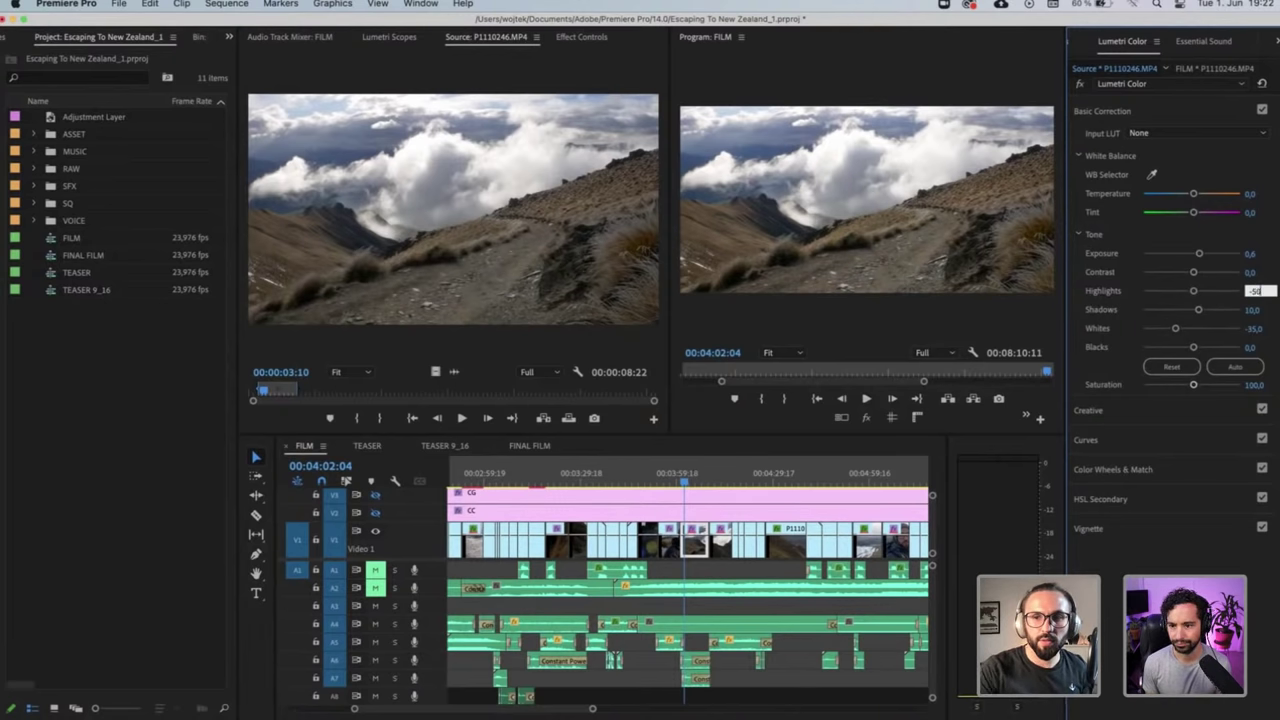
key("Return")
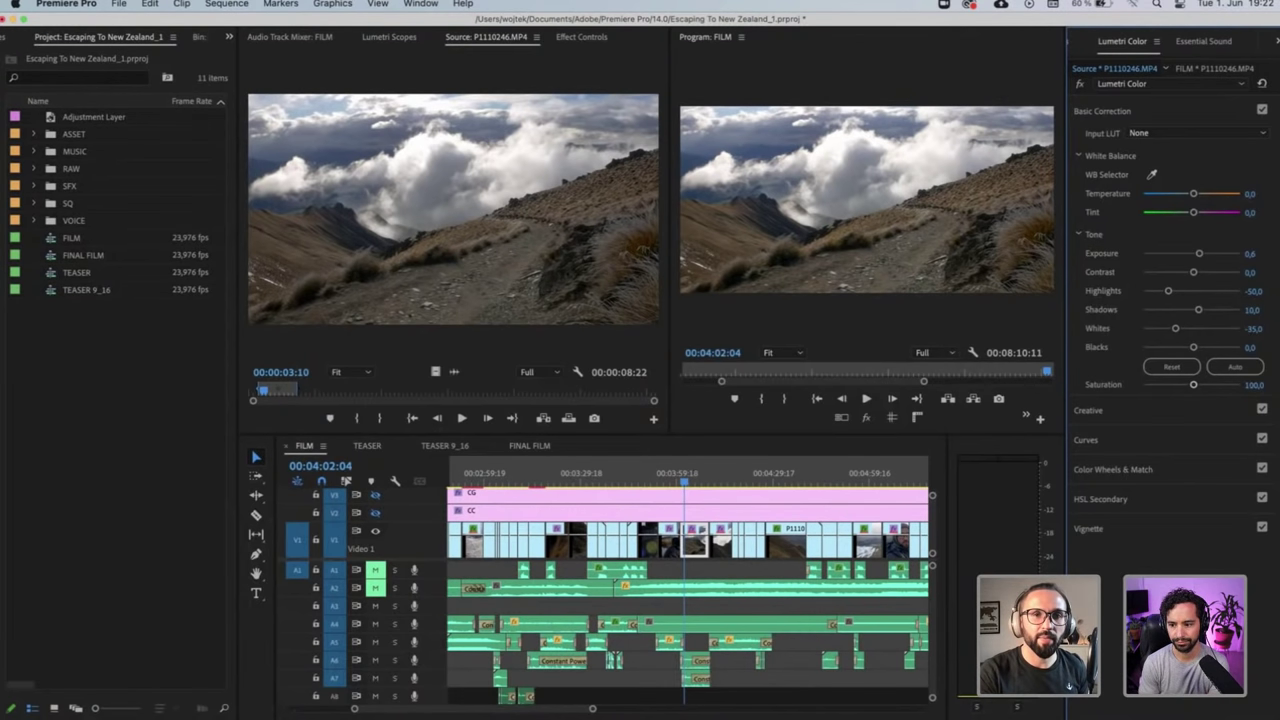
Show the Lumetri Scopes again and set the shot's Whites to 0
left_click(381, 42)
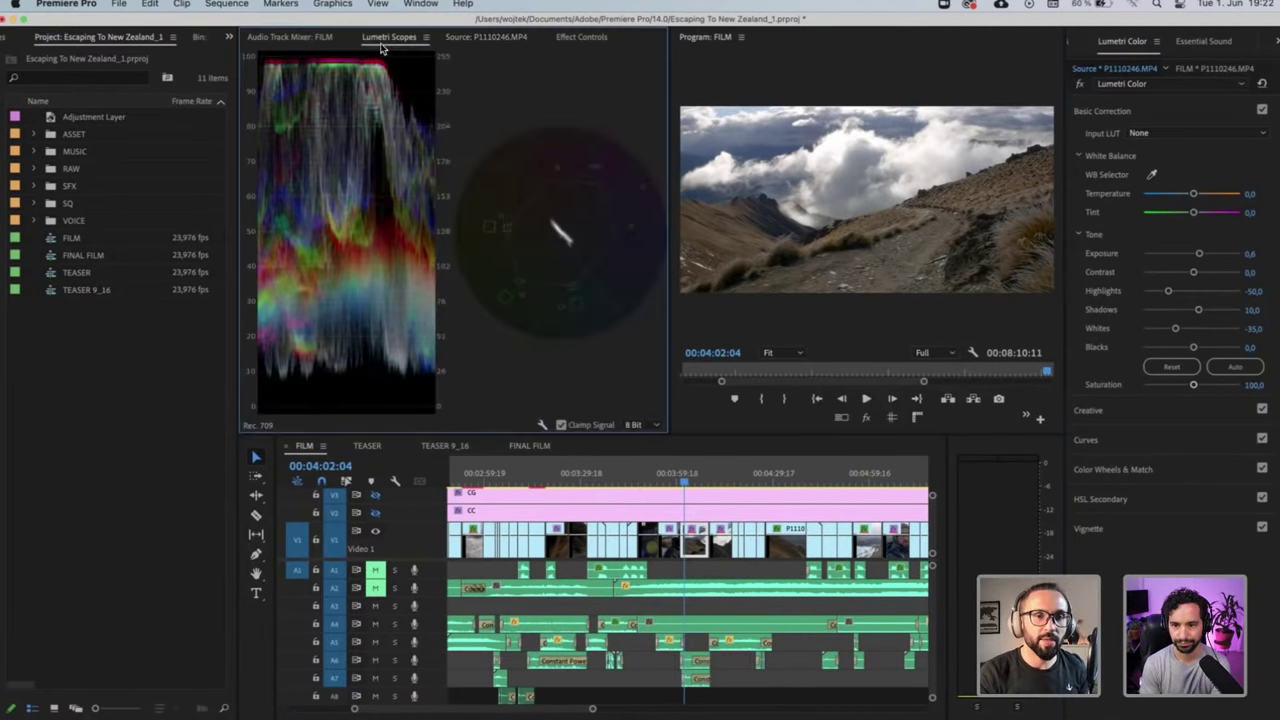
left_click(1256, 328)
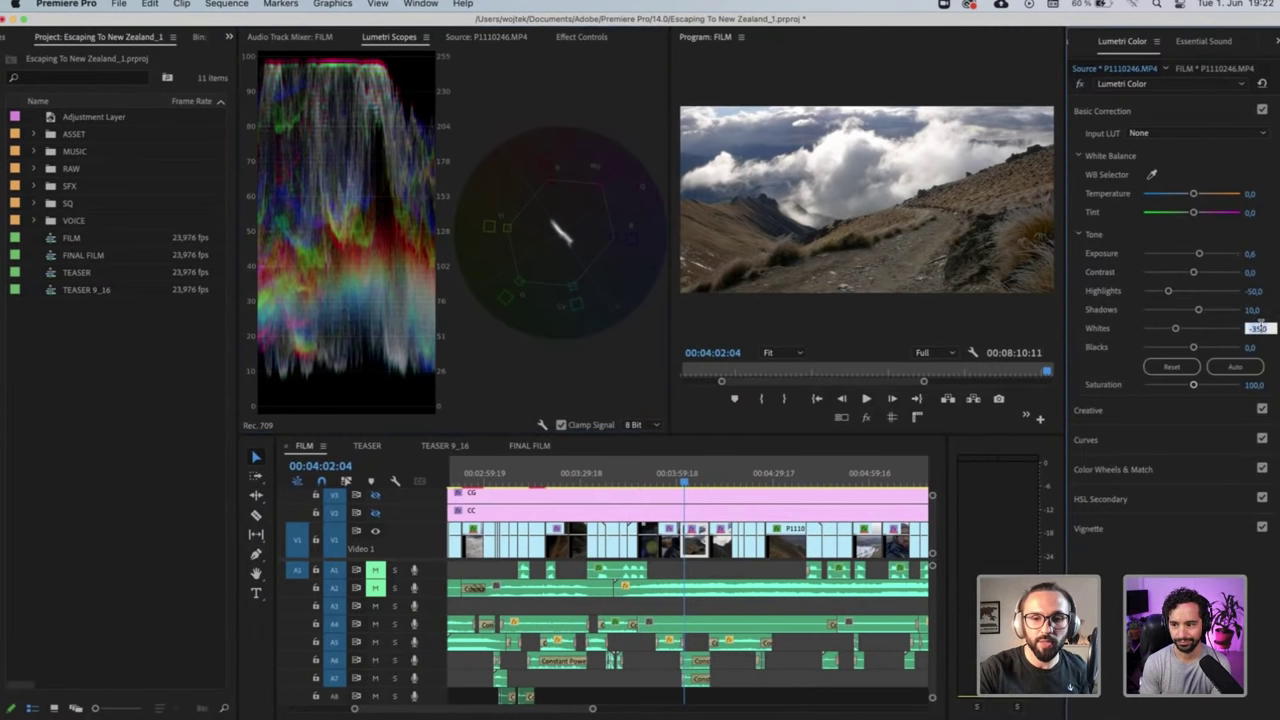
type("0")
key("Return")
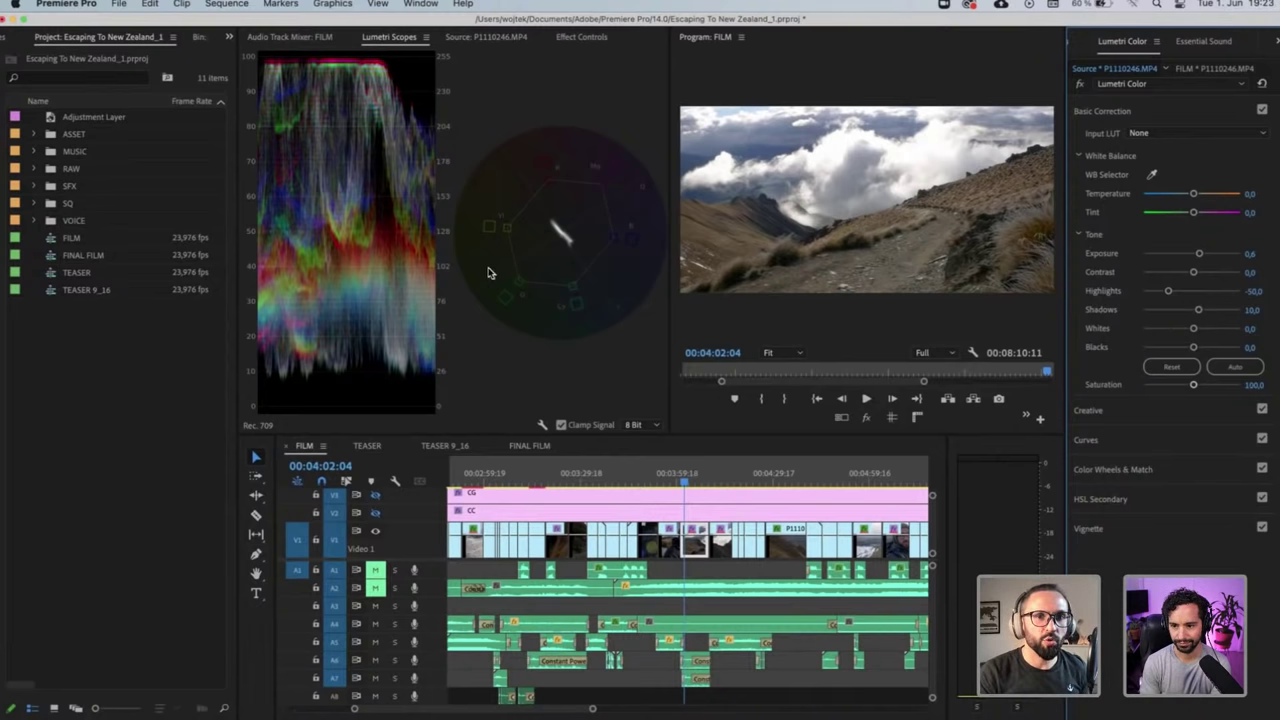
Check the scope's display options menu and close it without changes
right_click(375, 180)
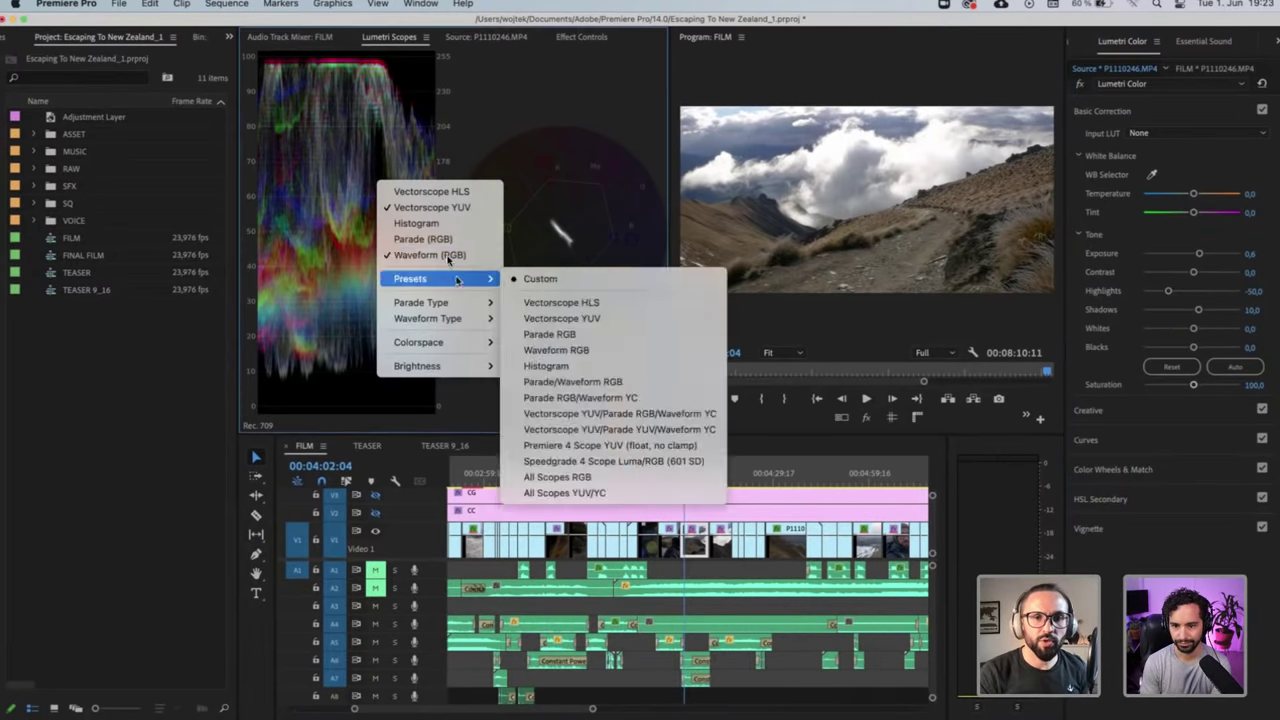
mouse_move(465, 283)
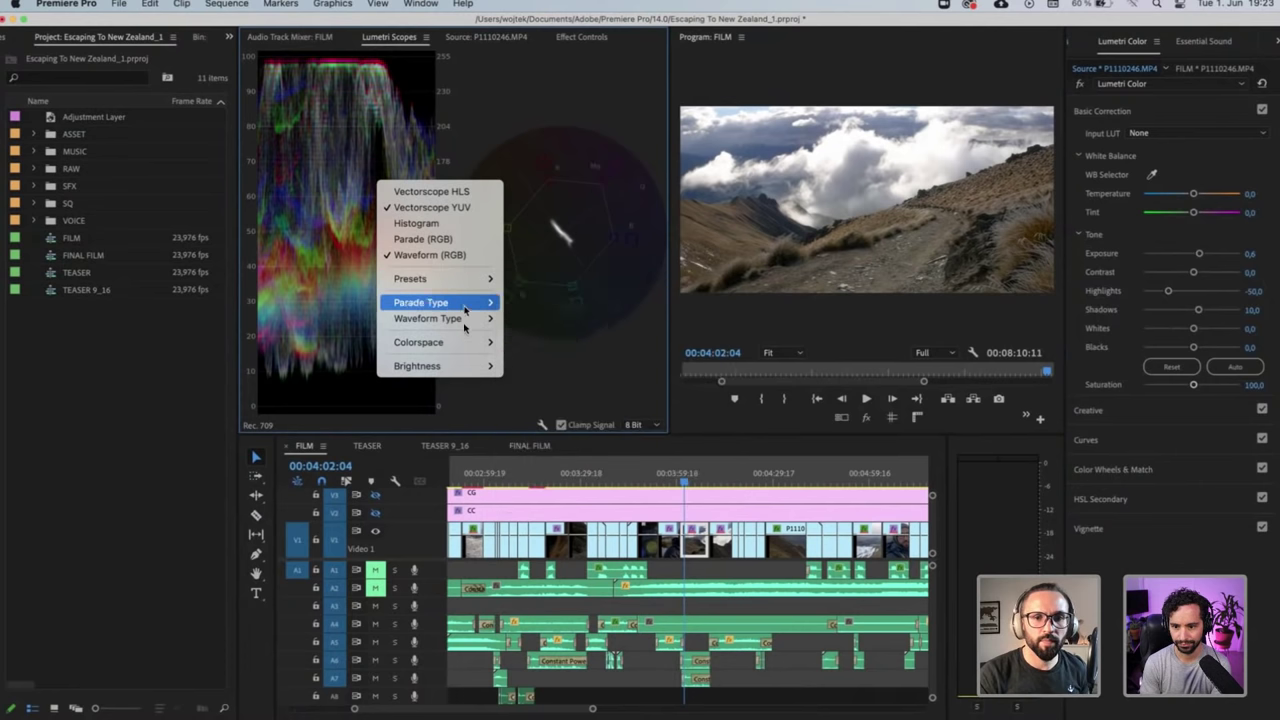
mouse_move(470, 318)
left_click(564, 335)
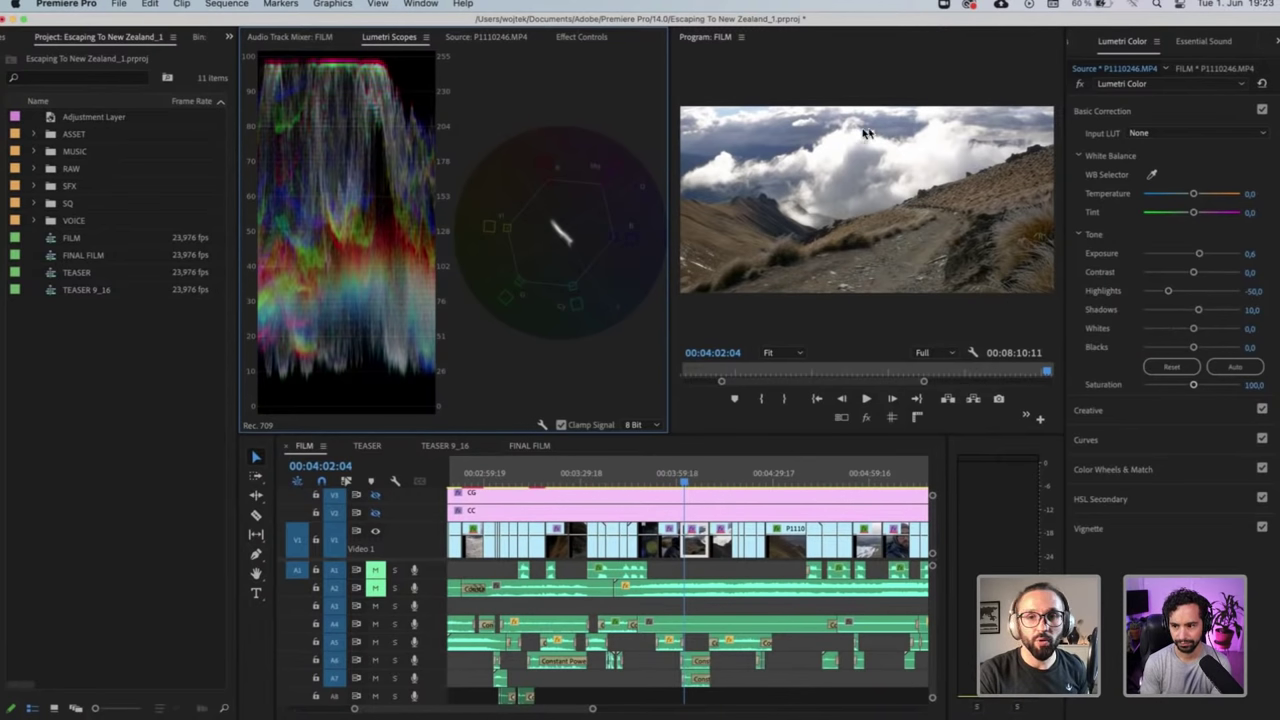
Set the P1110246.MP4 clip's Whites value back to -35
left_click(1256, 328)
type("2")
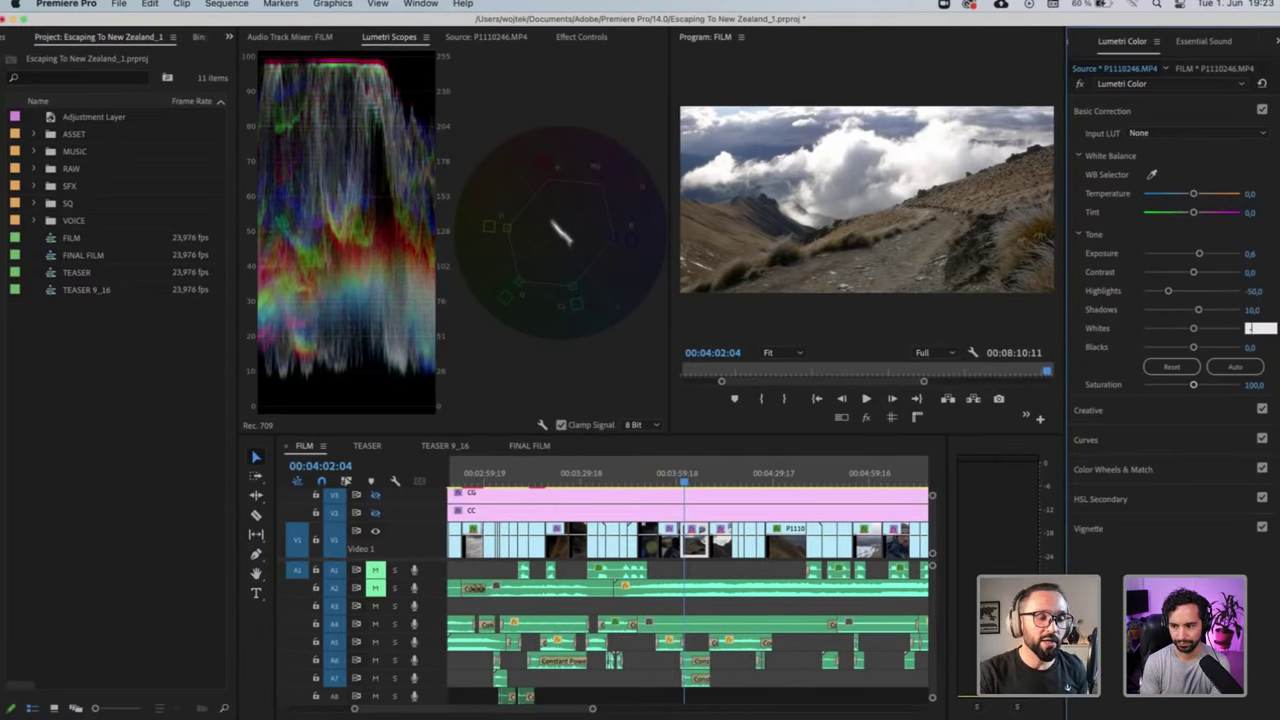
type("35")
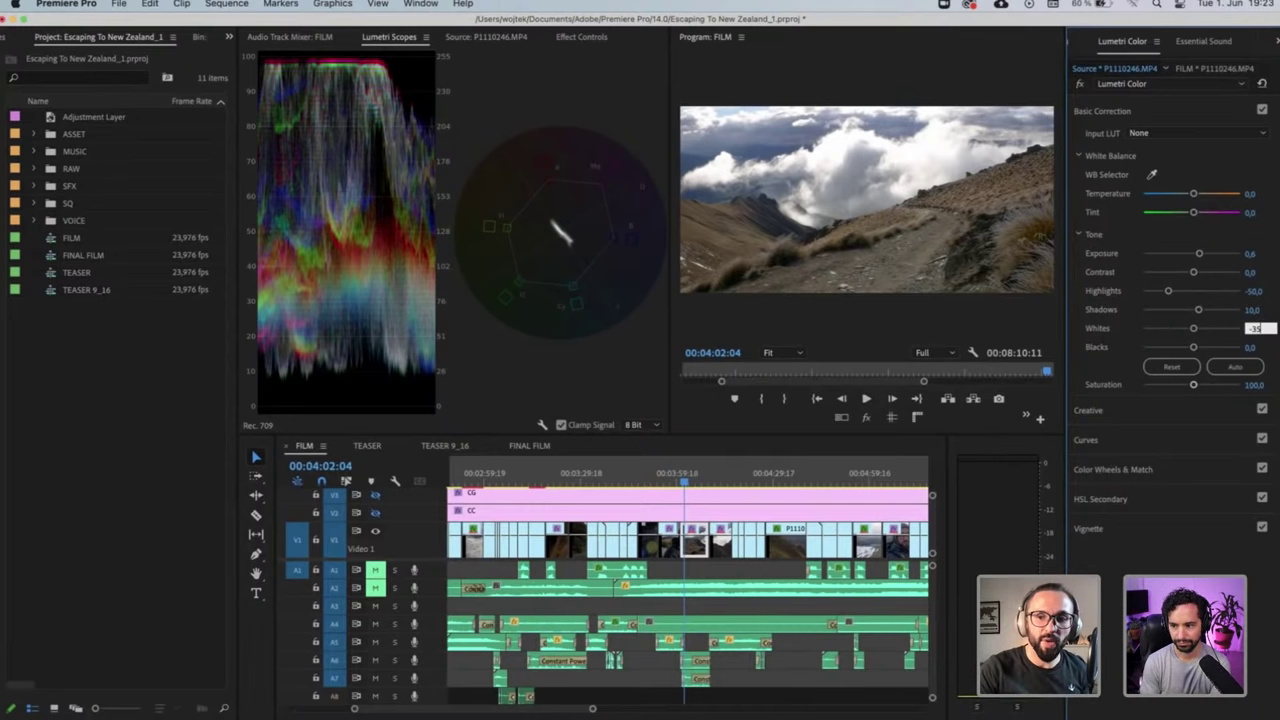
key("Return")
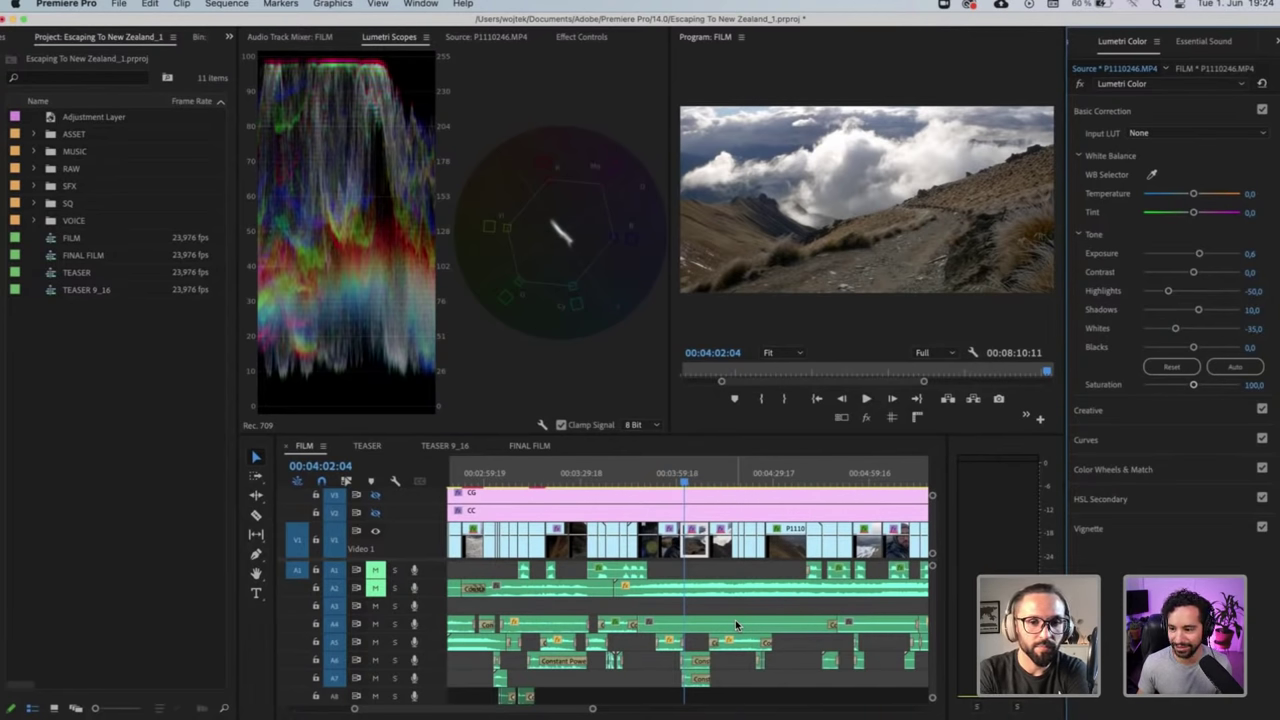
Toggle the V2 CC adjustment track's output, then fit the whole FILM sequence in the timeline
left_click(372, 514)
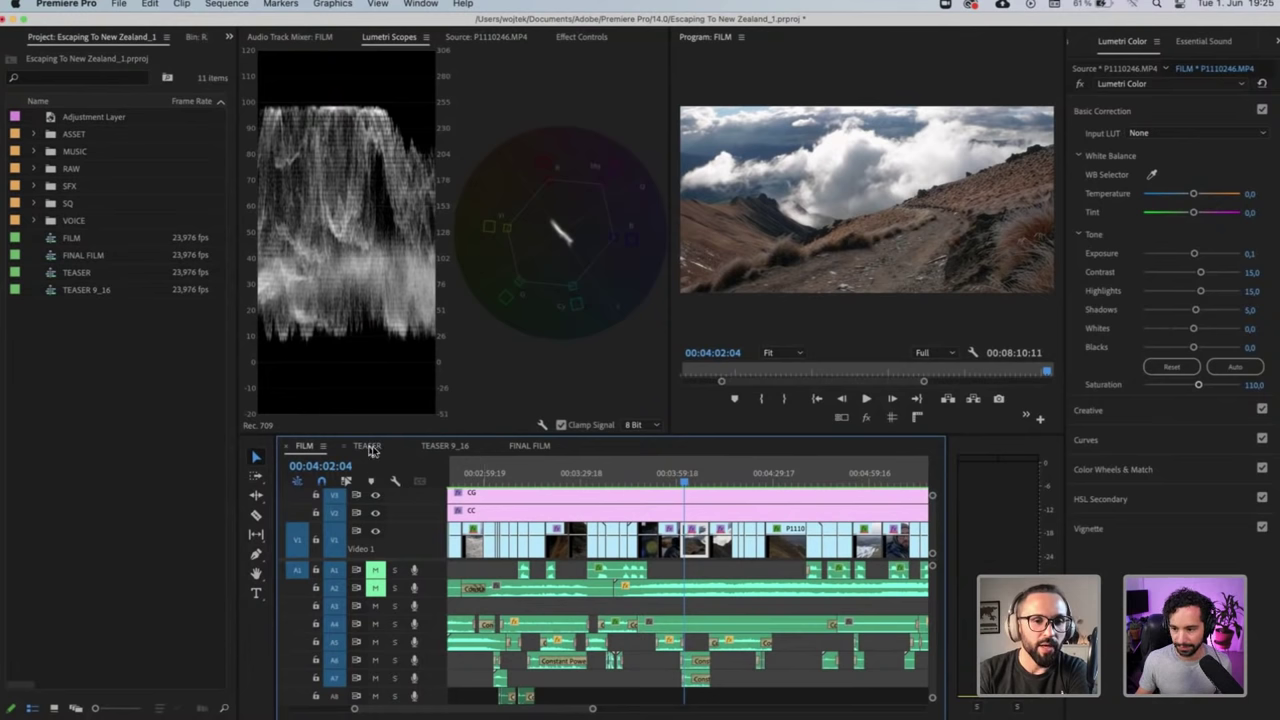
key("backslash")
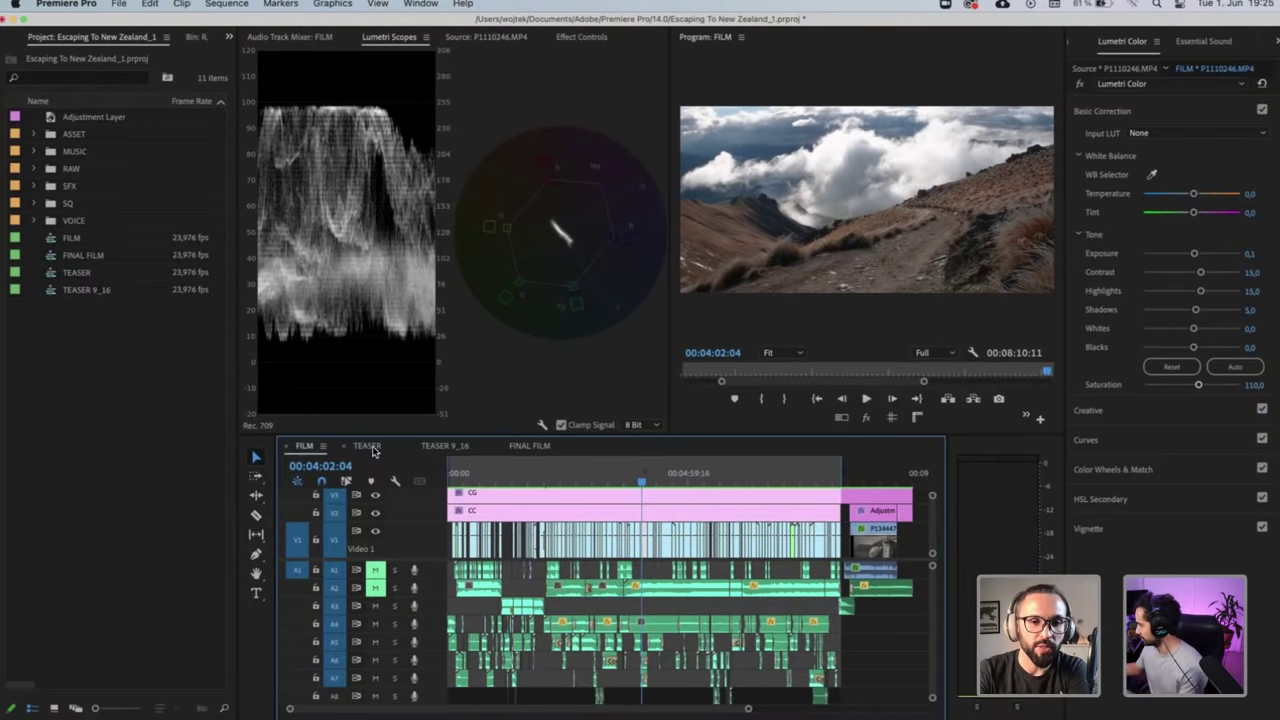
key("backslash")
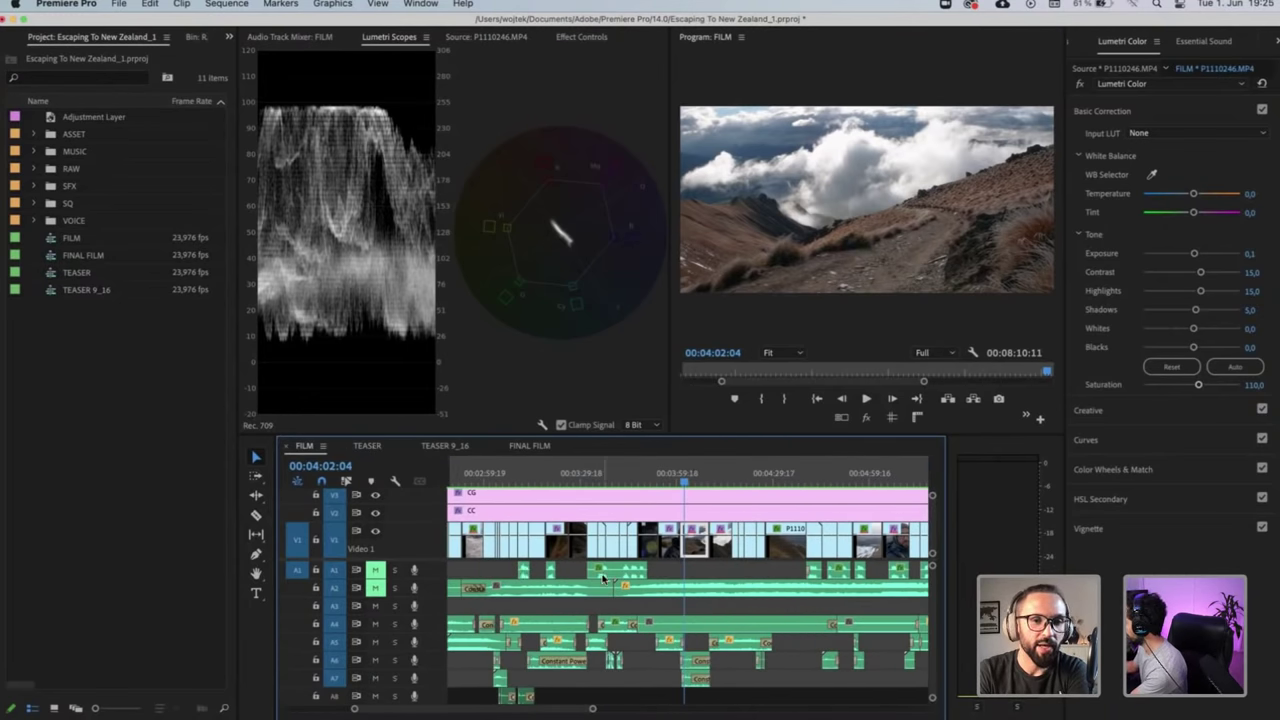
scroll(603, 578, "left", 10)
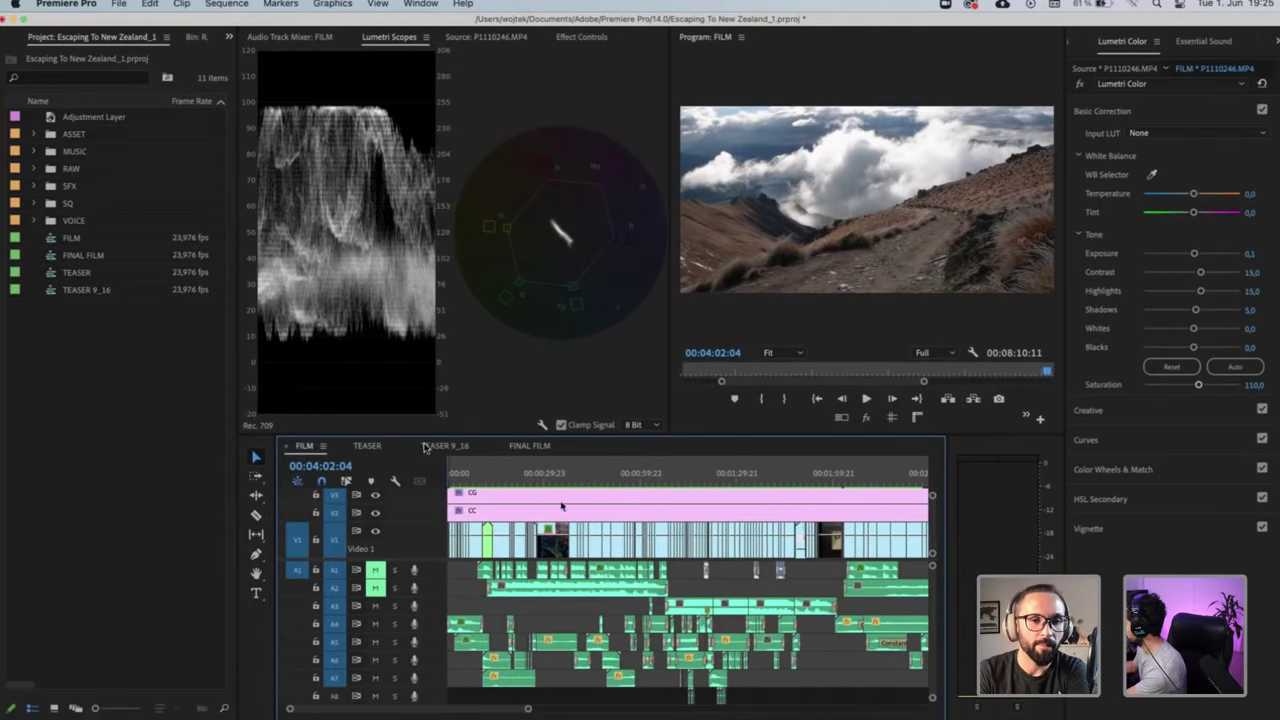
left_click(378, 447)
left_click(508, 480)
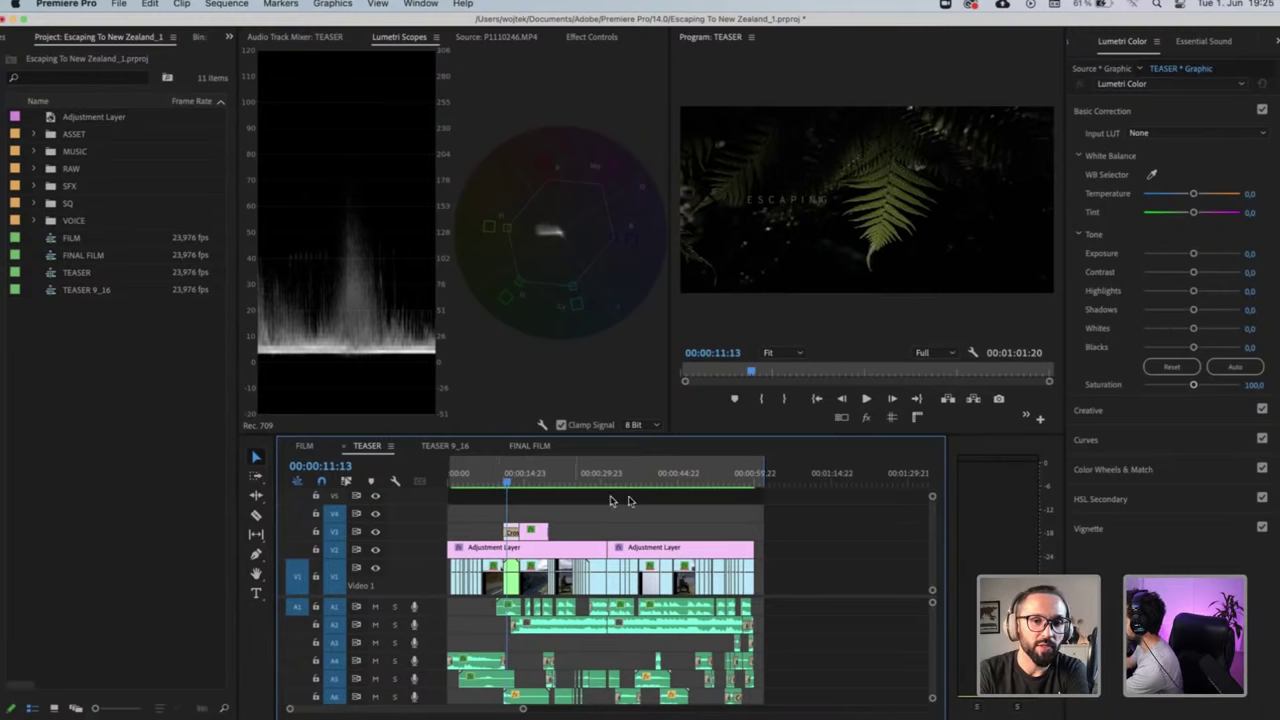
left_click(645, 484)
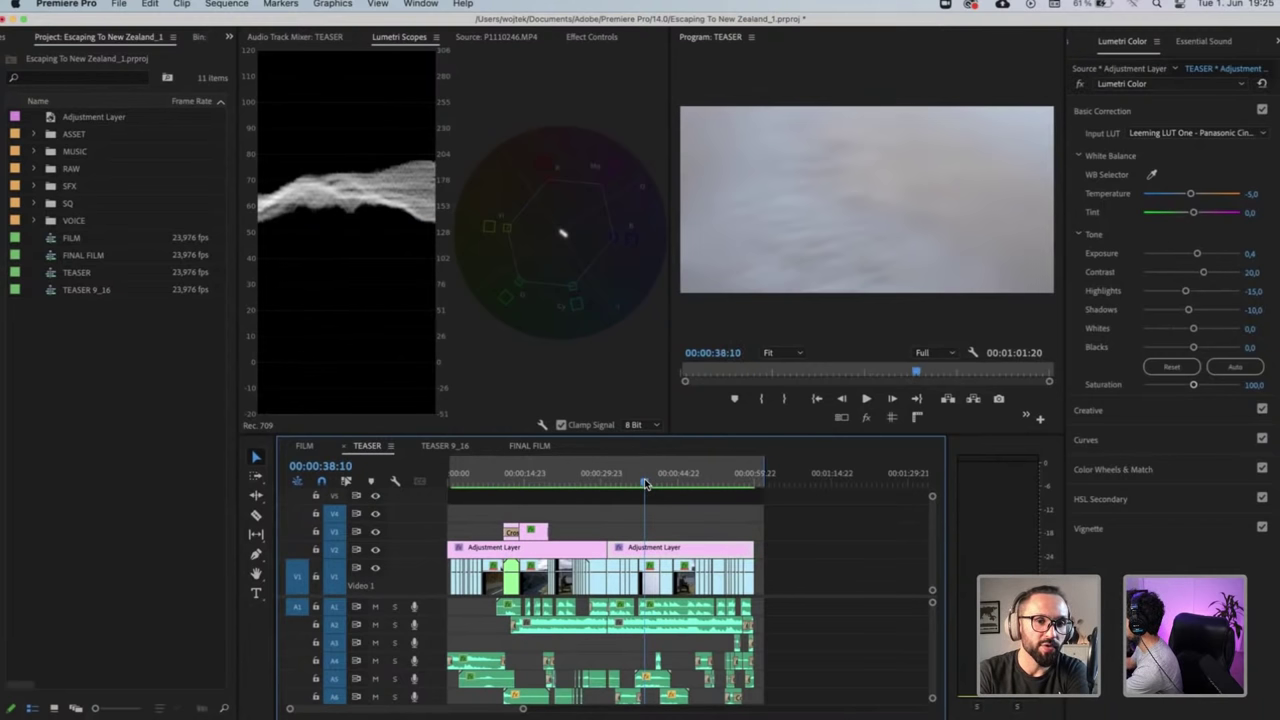
left_click(446, 448)
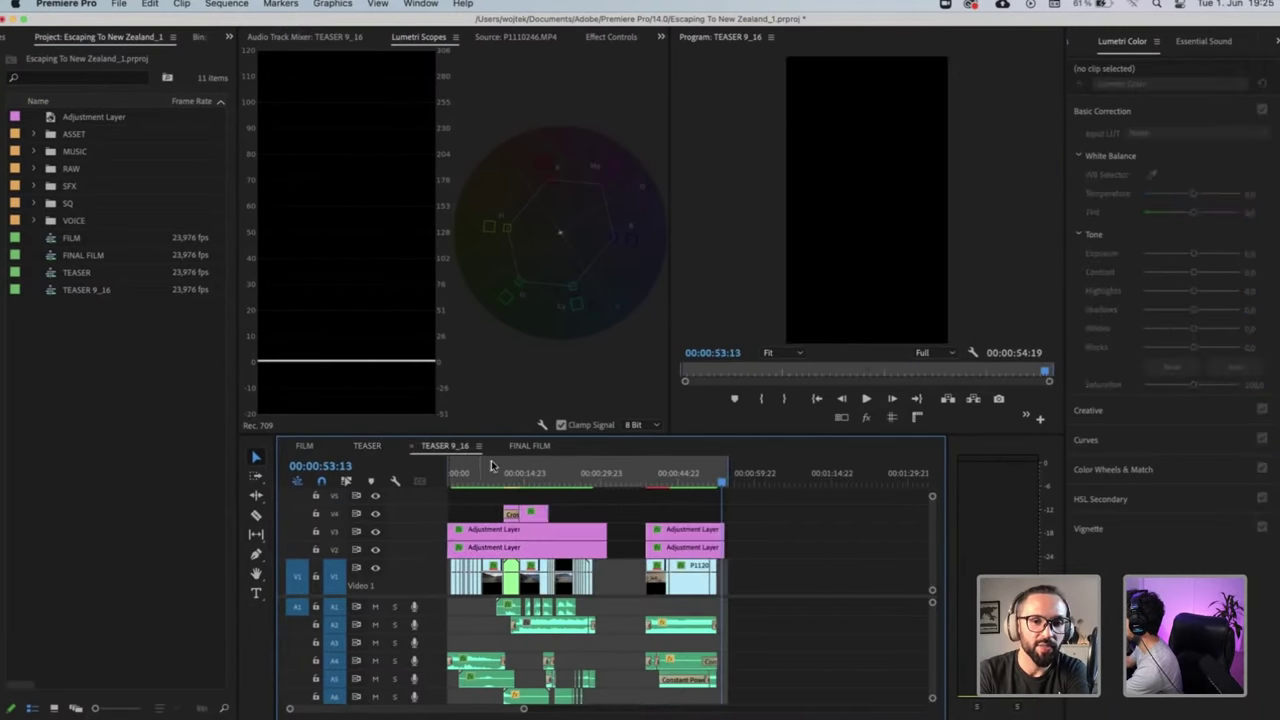
left_click(489, 470)
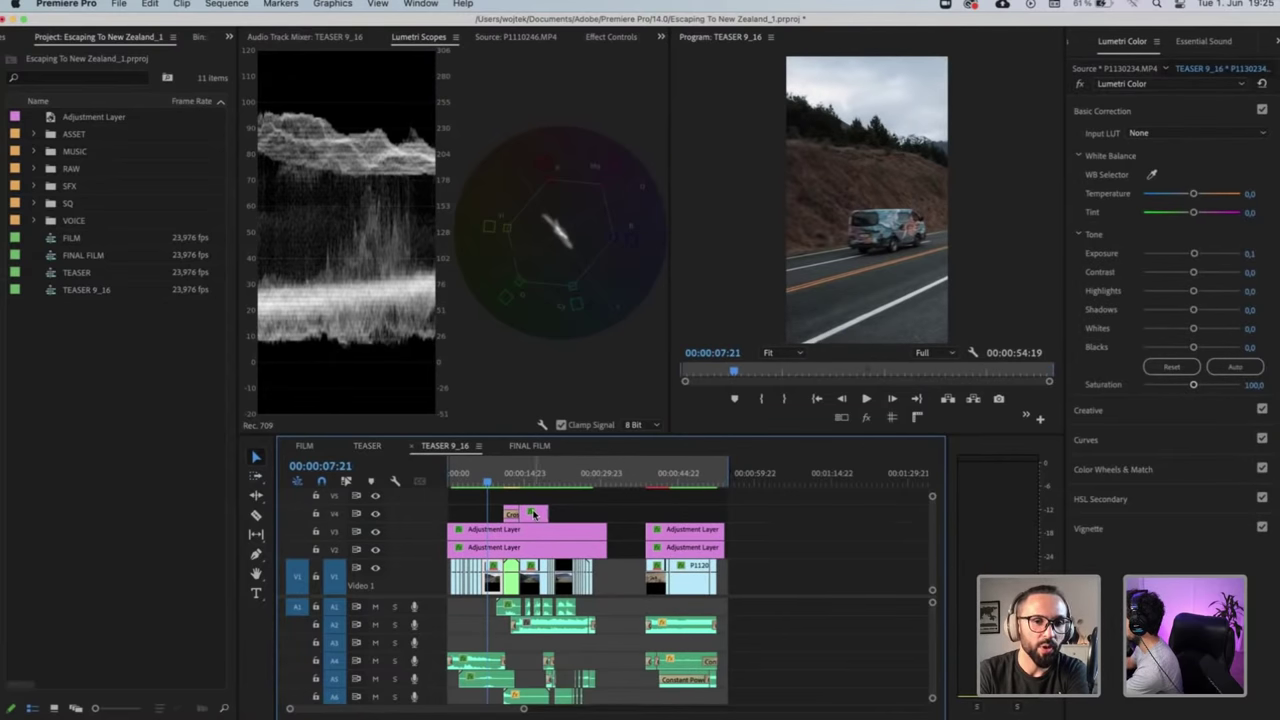
left_click(378, 452)
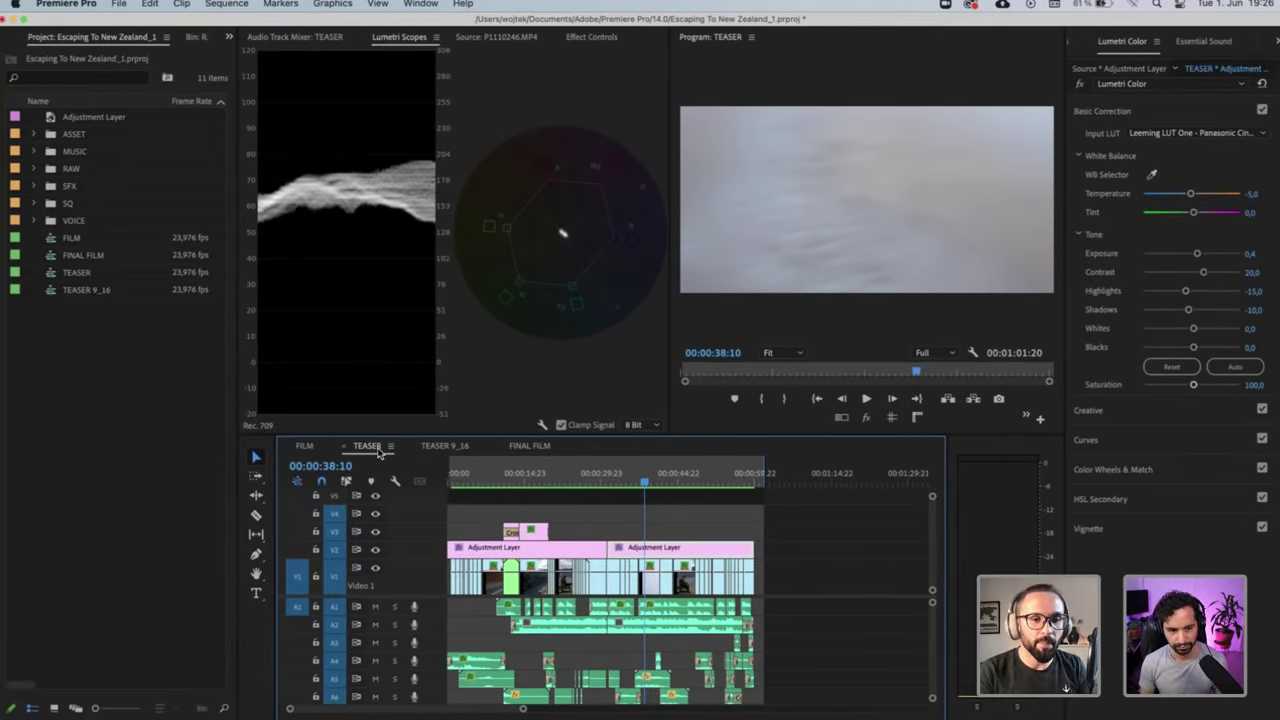
Zoom into the FILM timeline, then switch to the TEASER sequence and its adjustment-layer grade
left_click(301, 446)
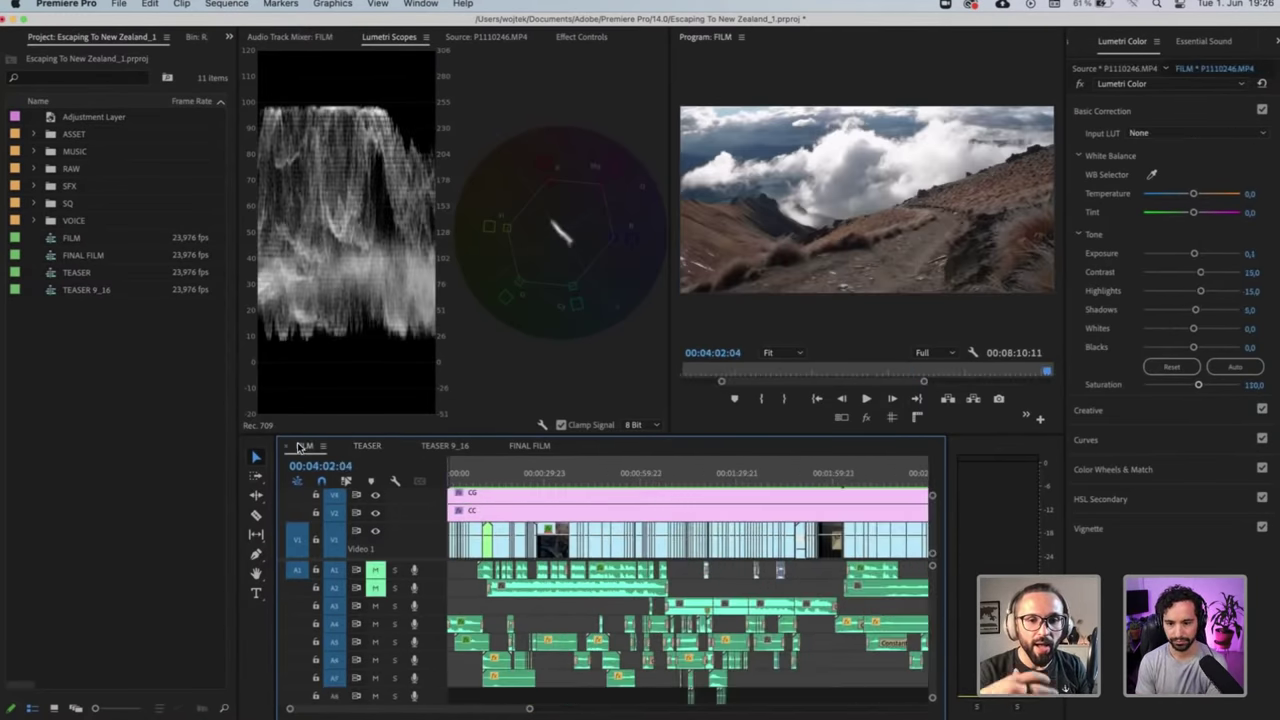
key("=")
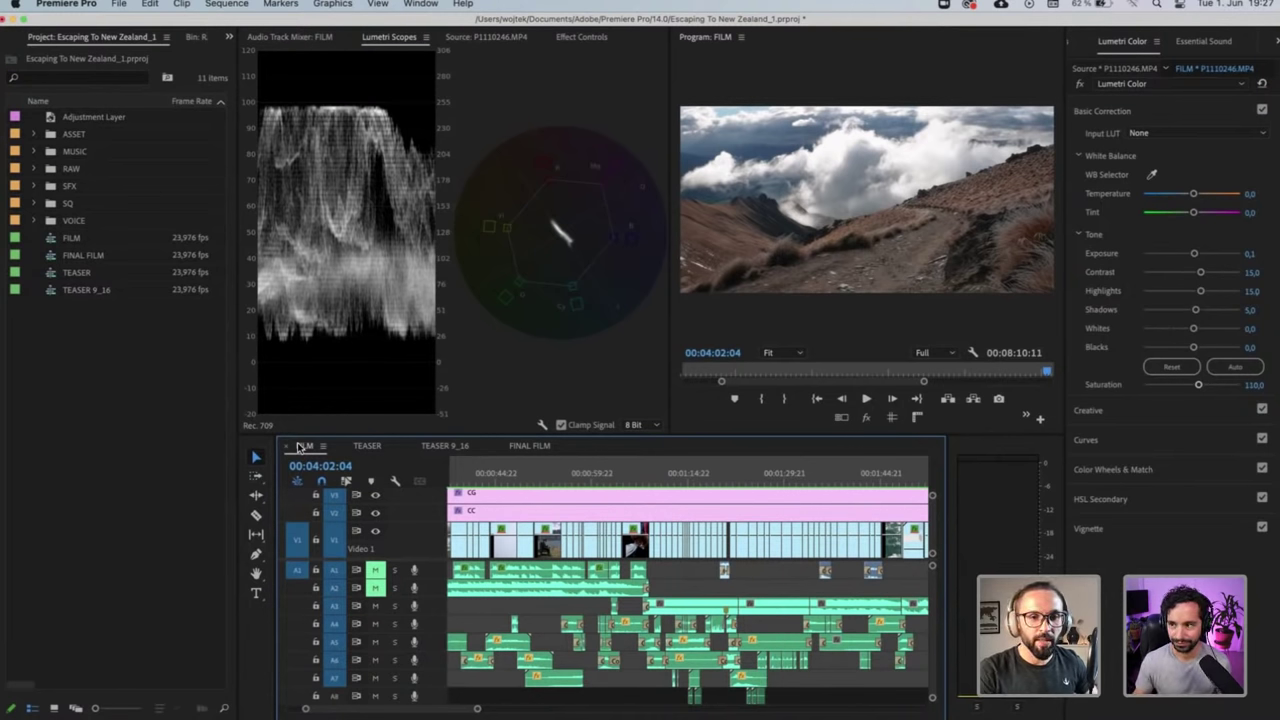
left_click(376, 445)
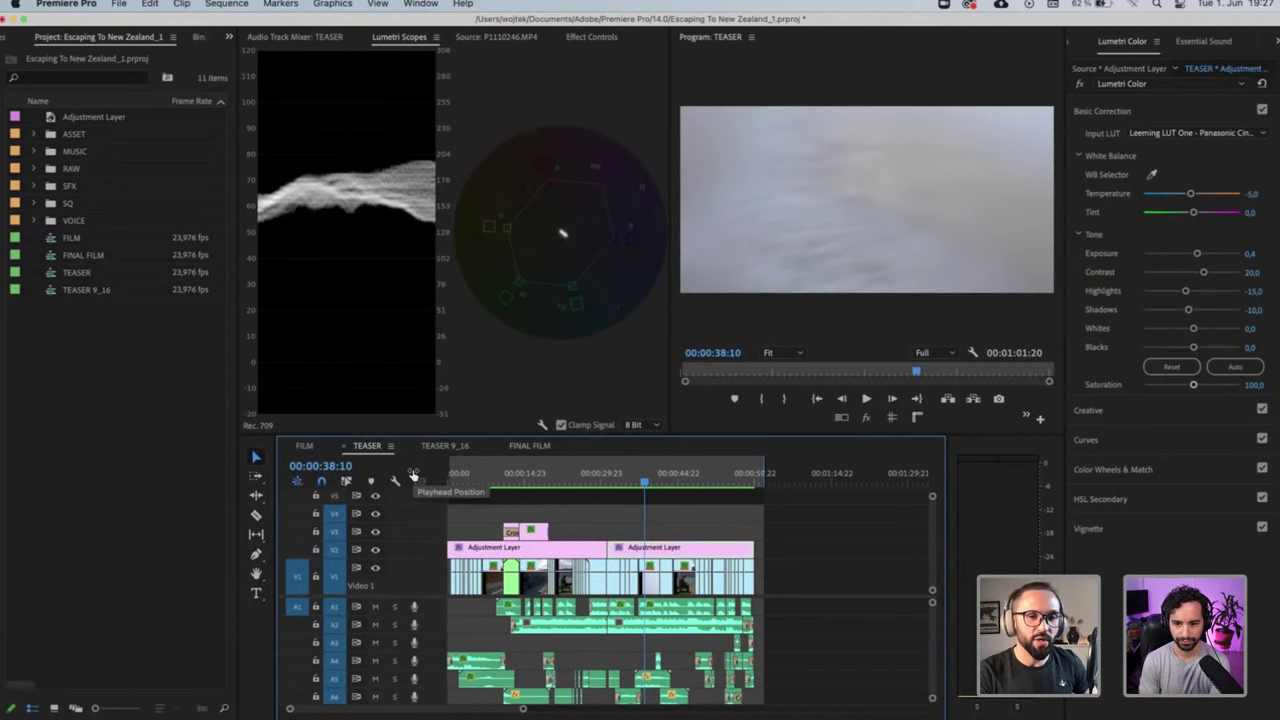
Play the TEASER cut in a maximized Program Monitor, stopping on the volcano shot at 00:00:02:03
left_click(746, 483)
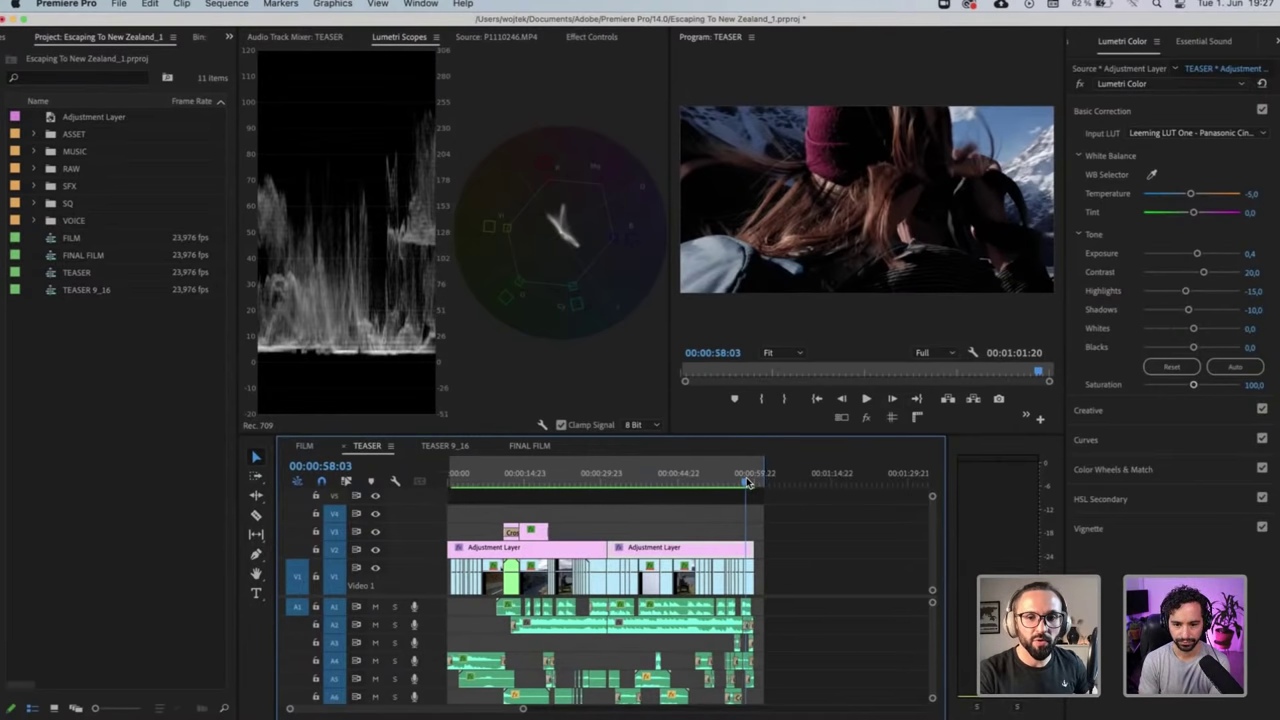
left_click(728, 483)
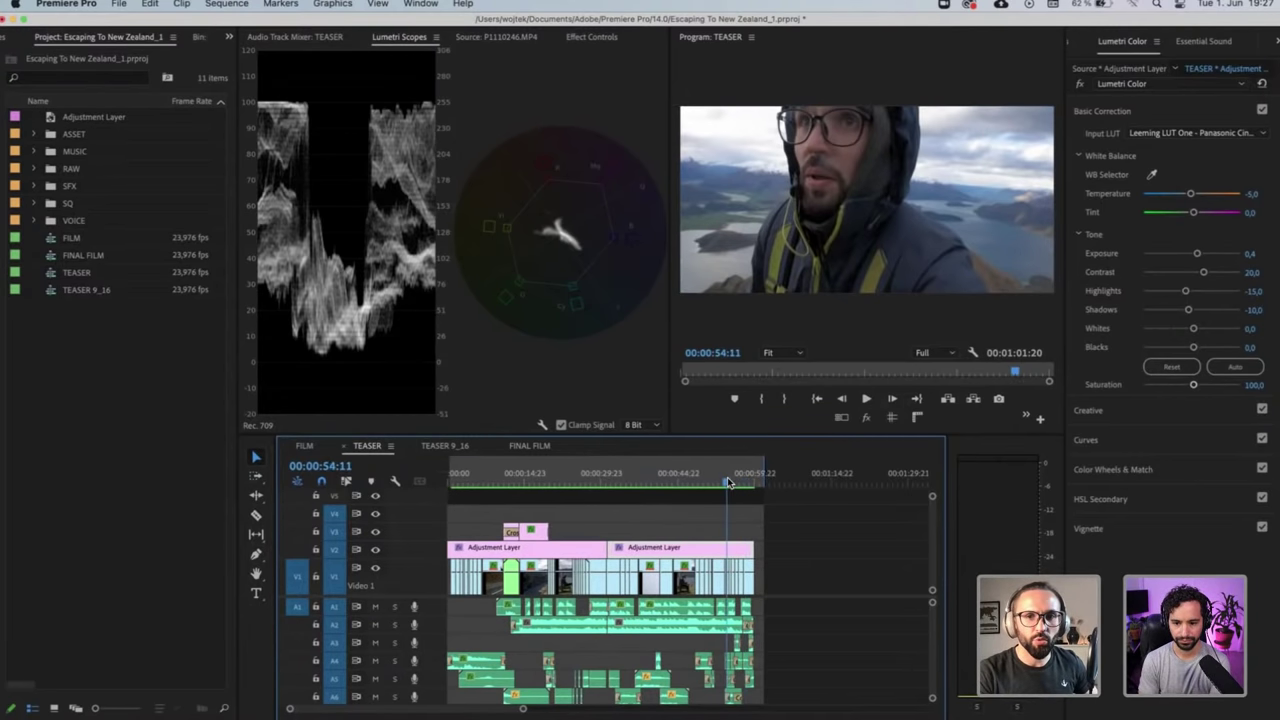
left_click(713, 40)
key("grave")
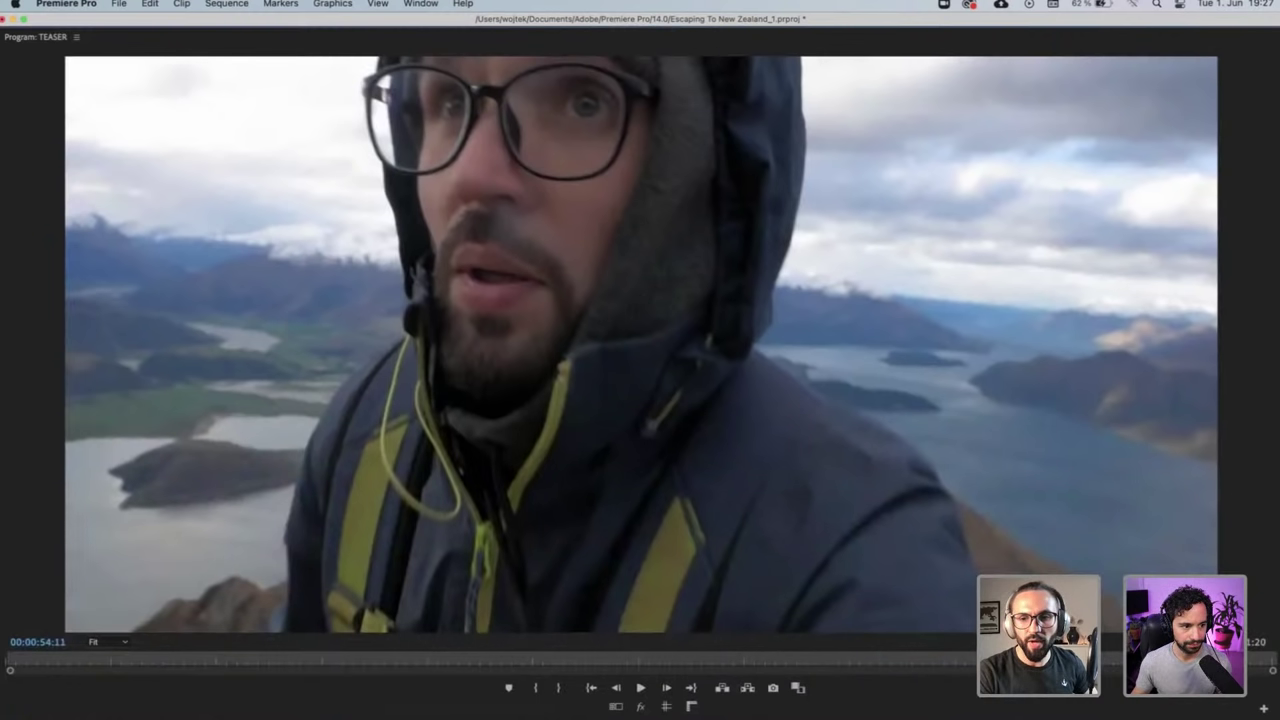
key("Up")
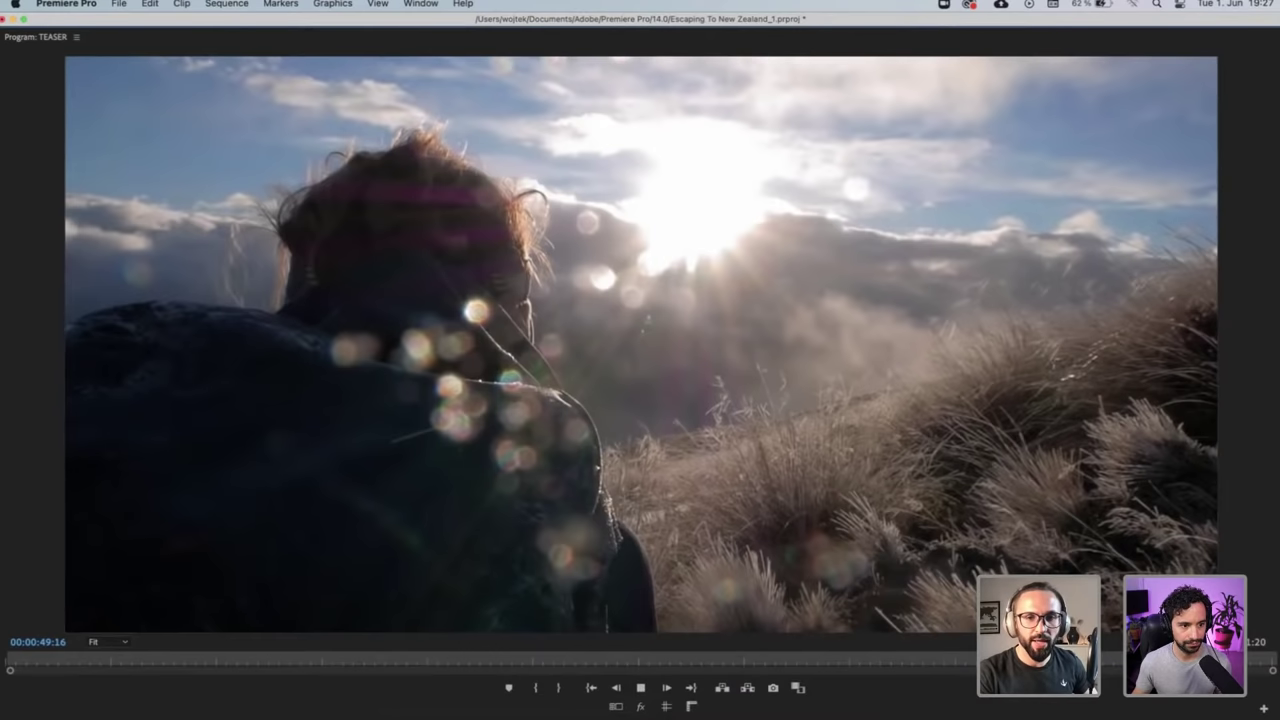
key("space")
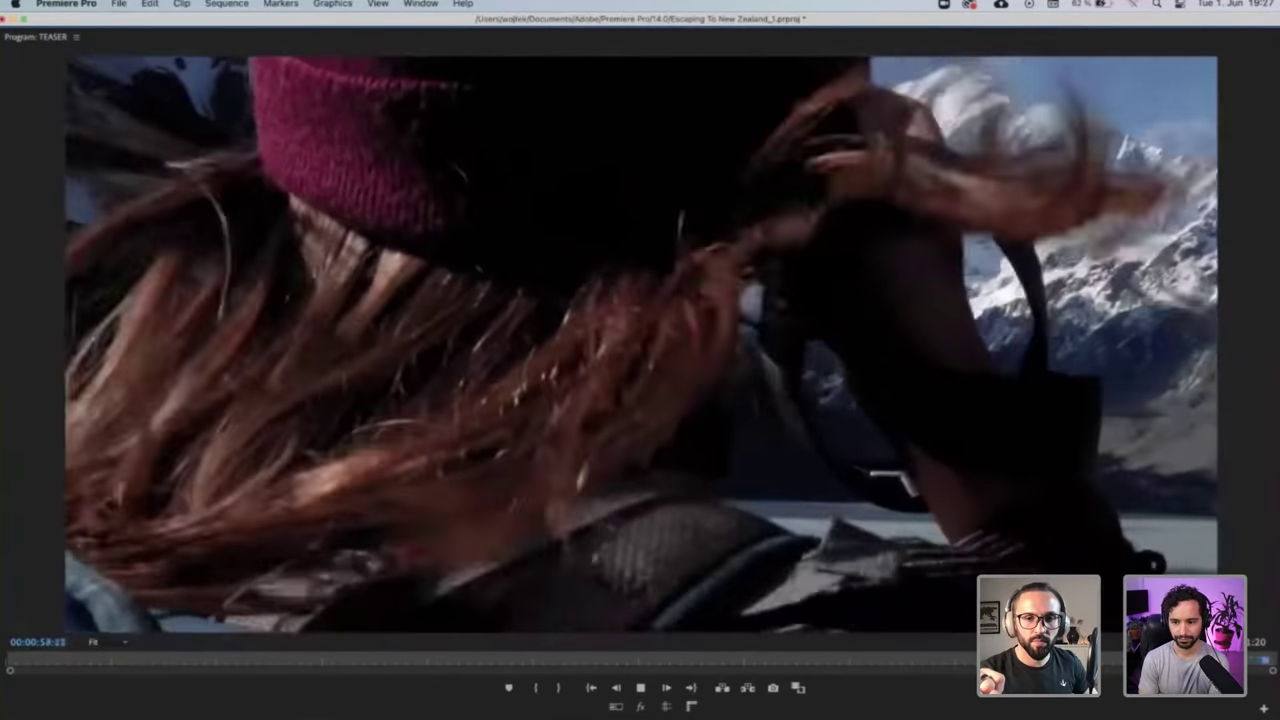
key("space")
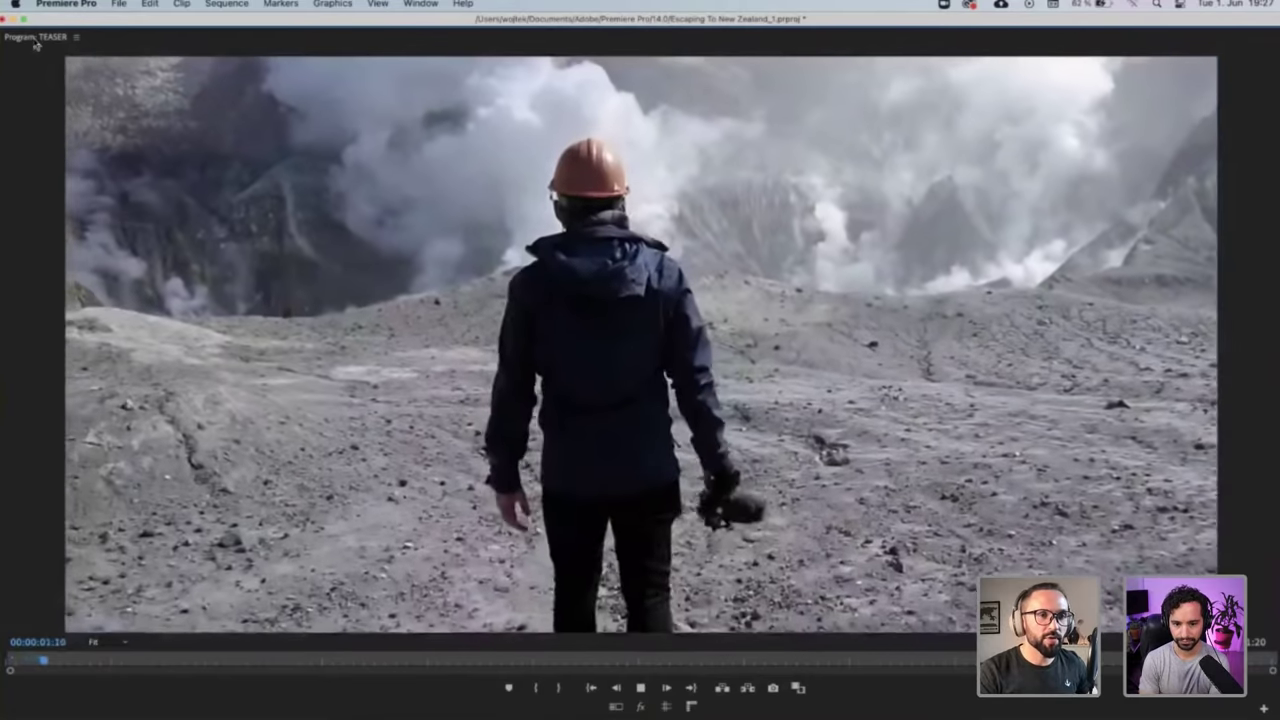
key("space")
key("grave")
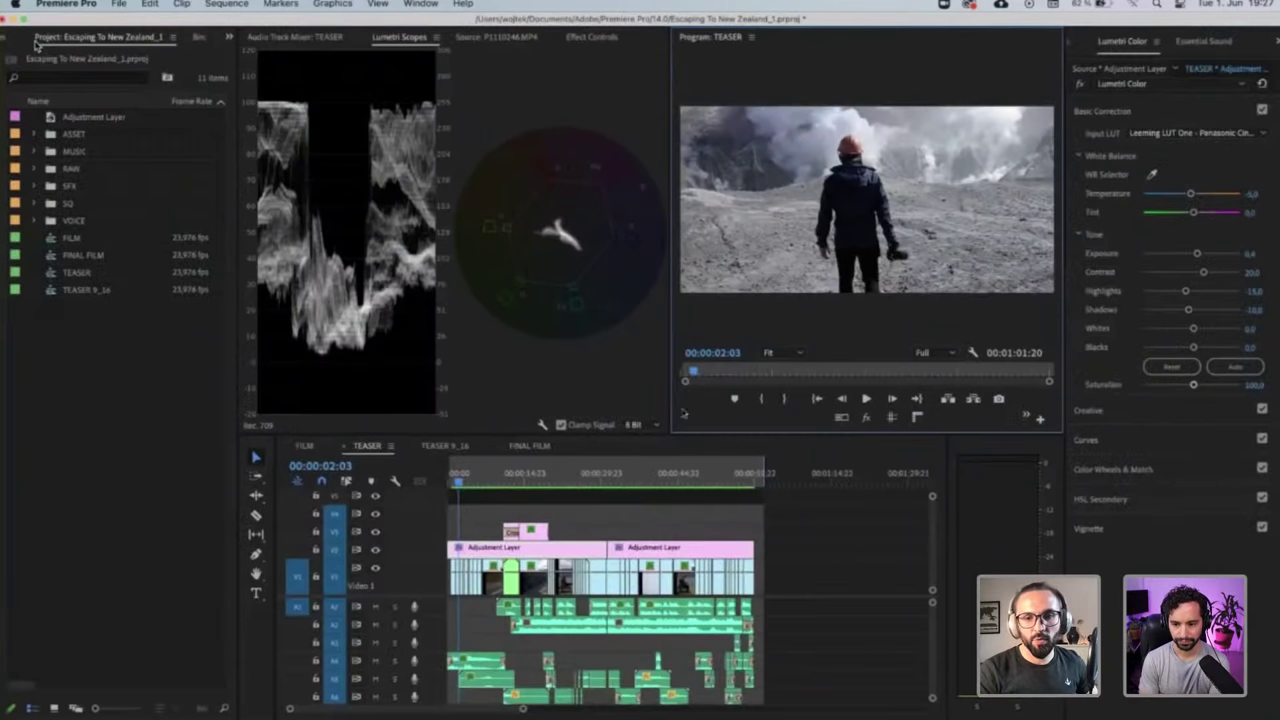
left_click(751, 481)
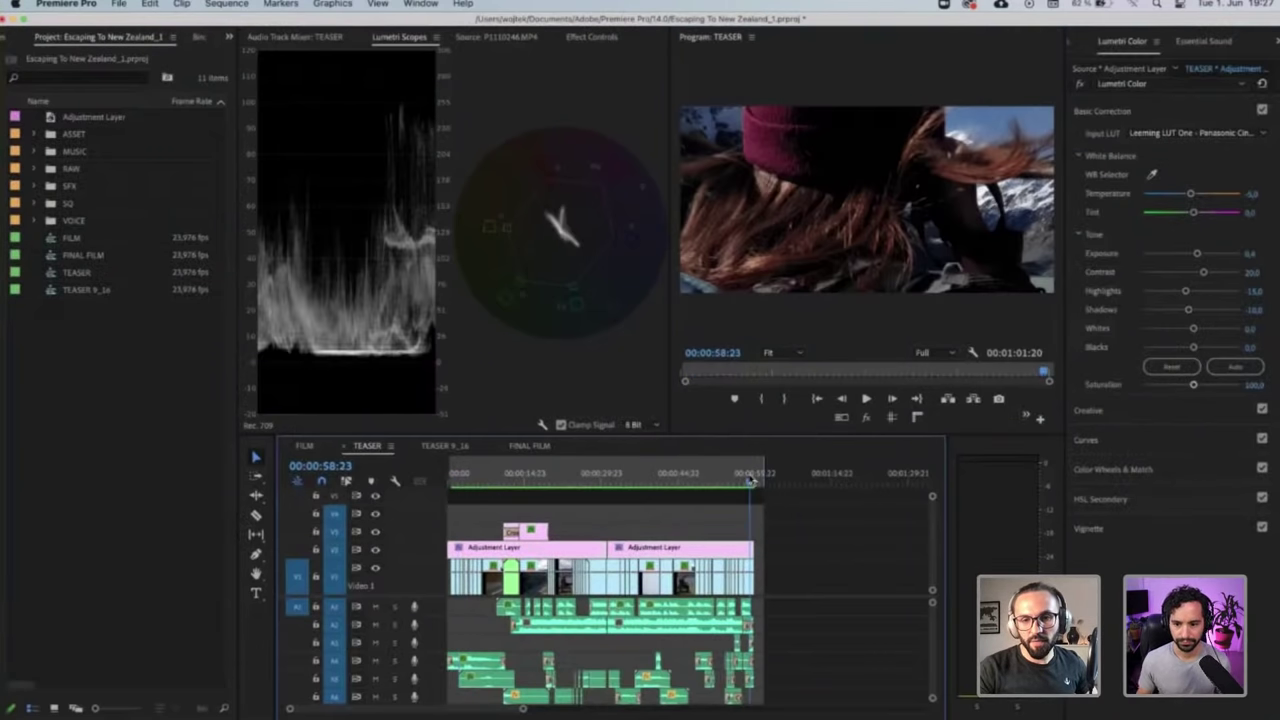
key("equal")
key("equal")
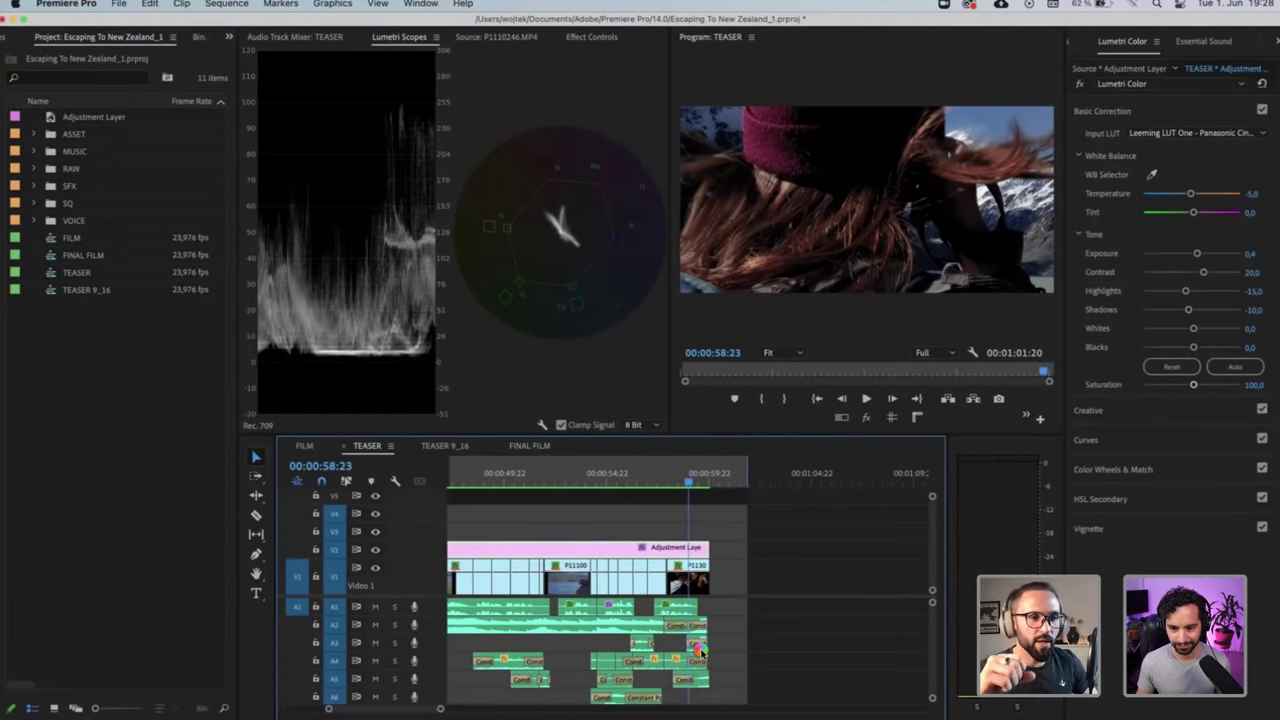
key("equal")
key("equal")
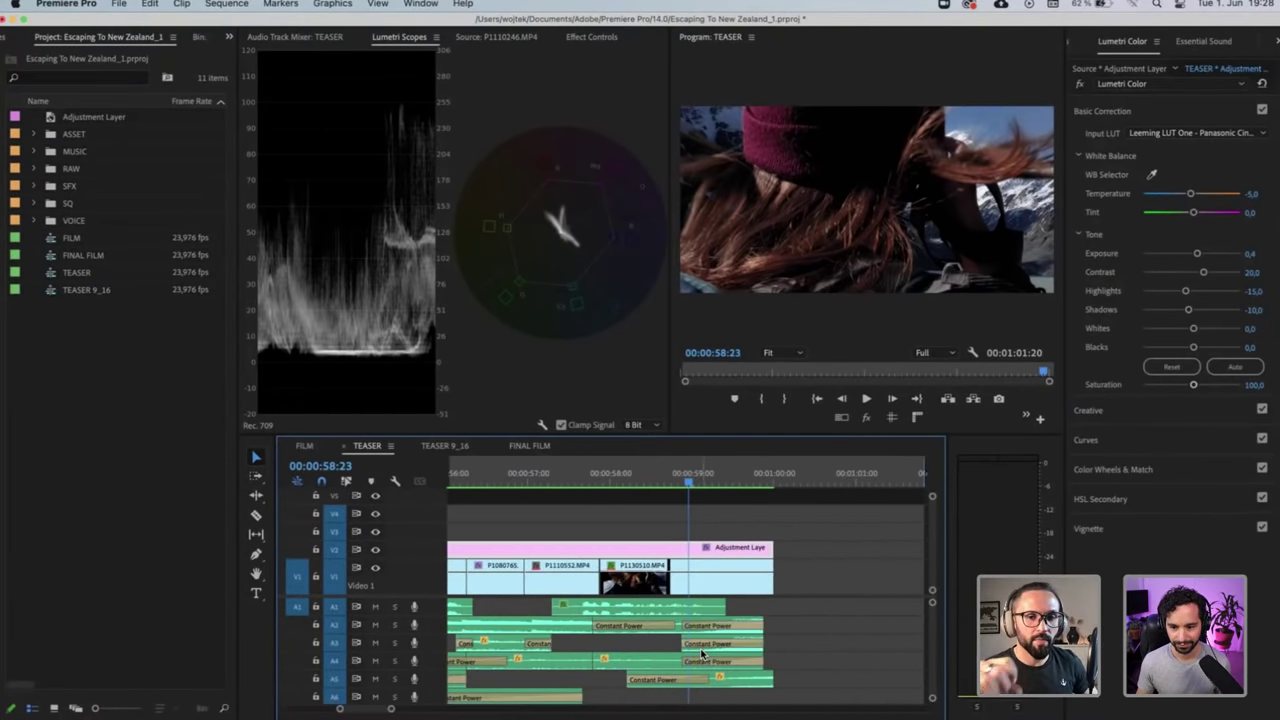
key("minus")
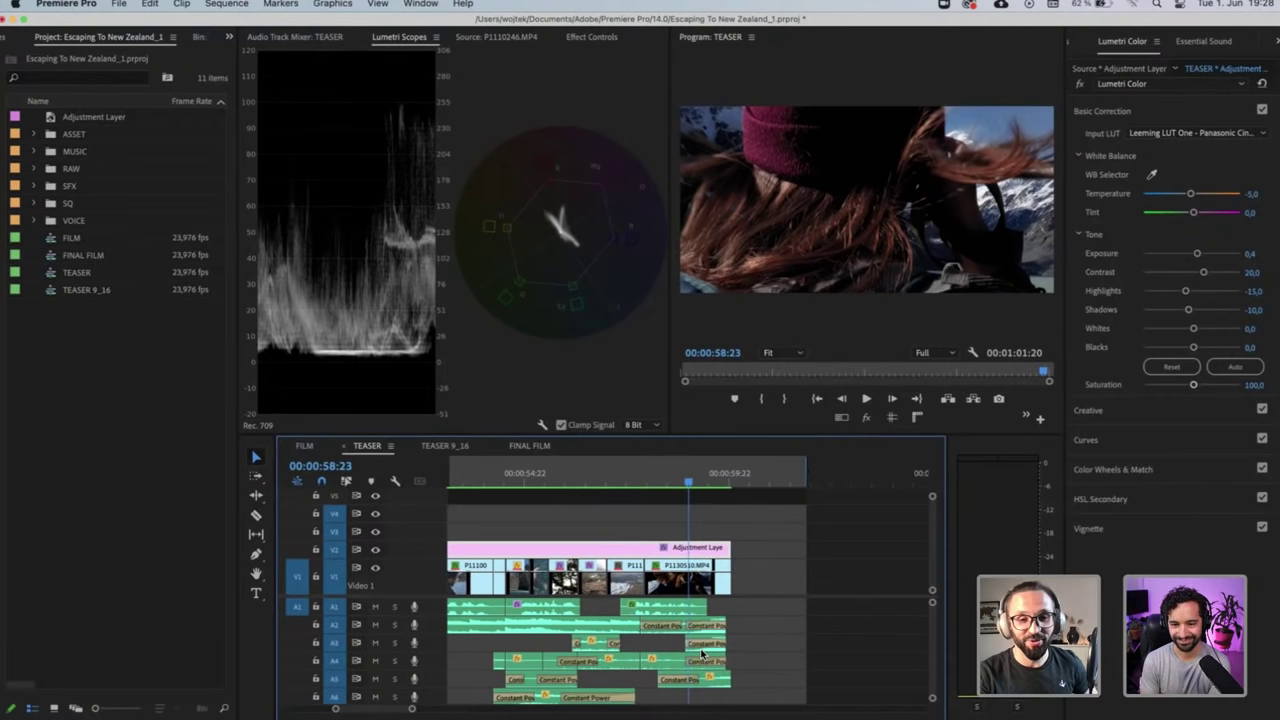
scroll(702, 654, "down", 2)
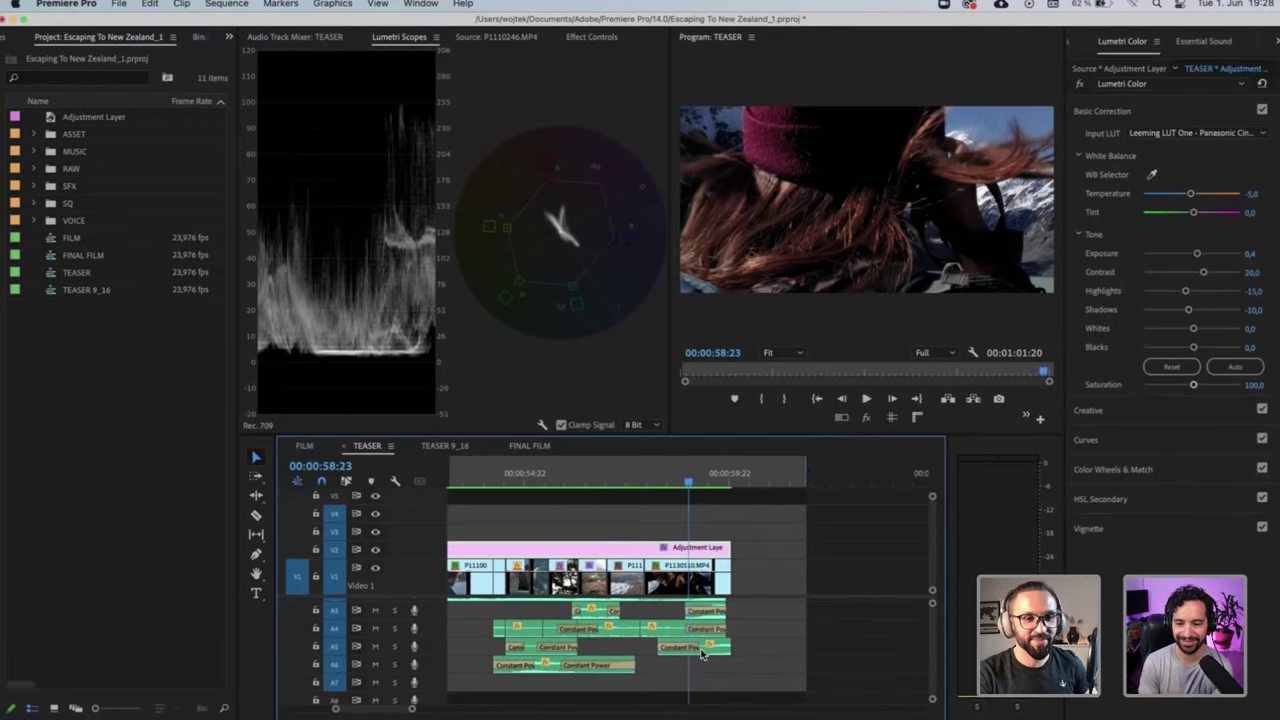
scroll(702, 654, "up", 2)
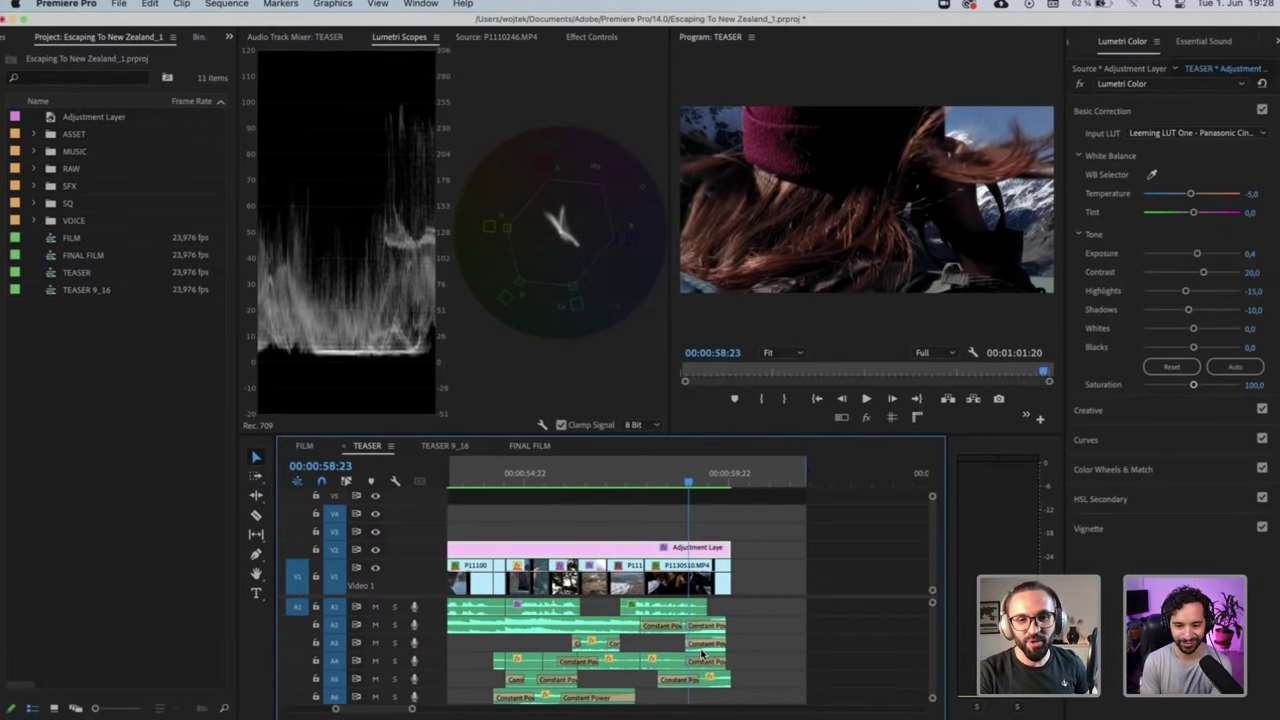
key("minus")
key("minus")
key("minus")
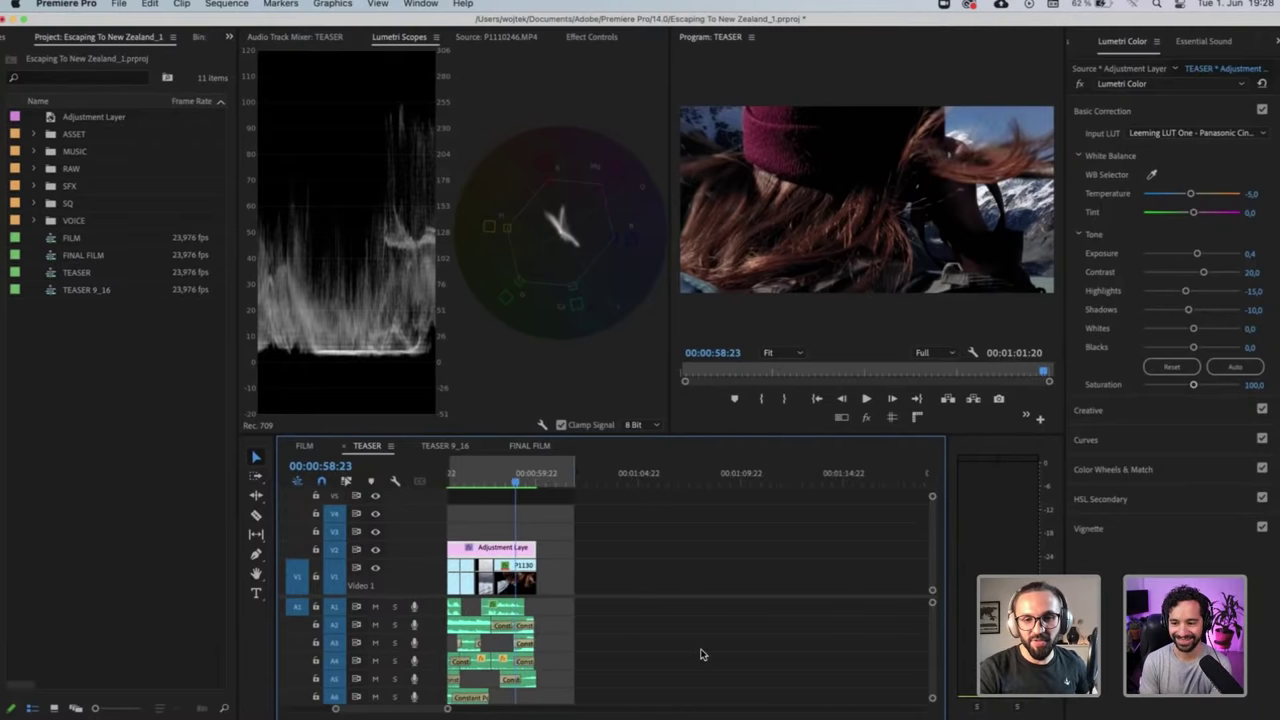
key("equal")
key("equal")
scroll(560, 618, "left", 3)
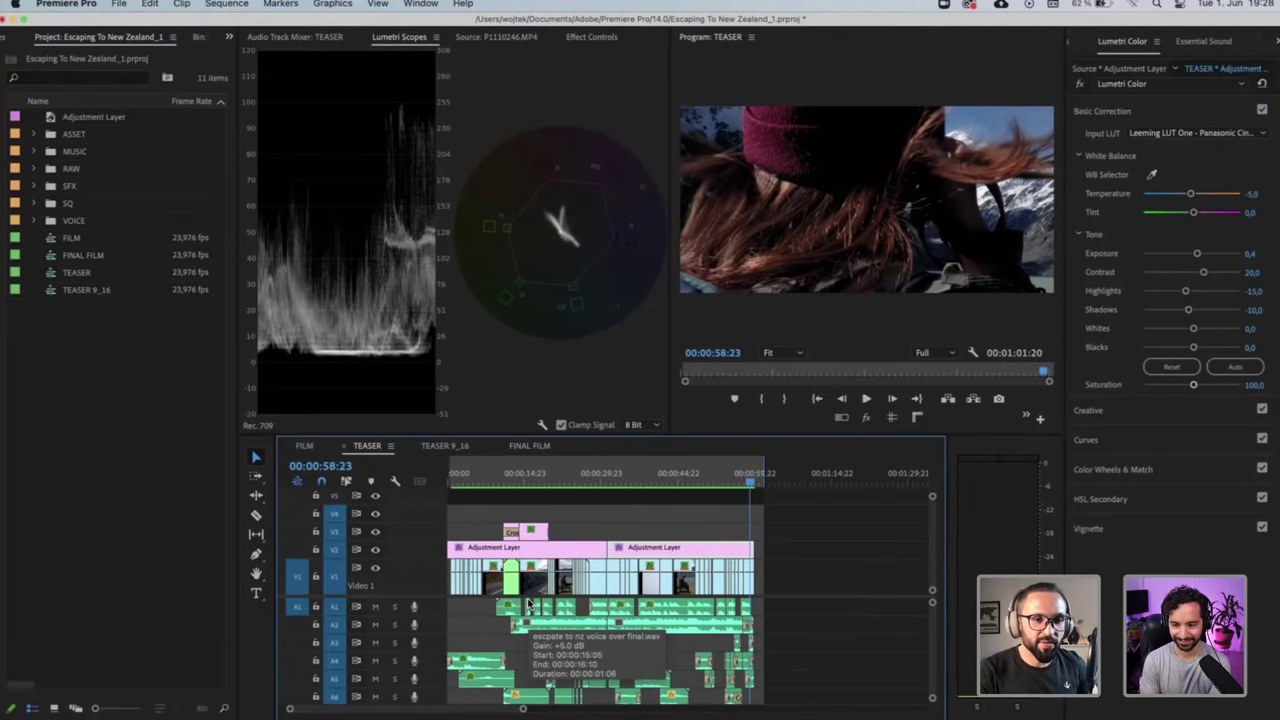
Open FILM, zoom in around 1:10, and park on the rocky coast shot at 01:13:18
left_click(305, 446)
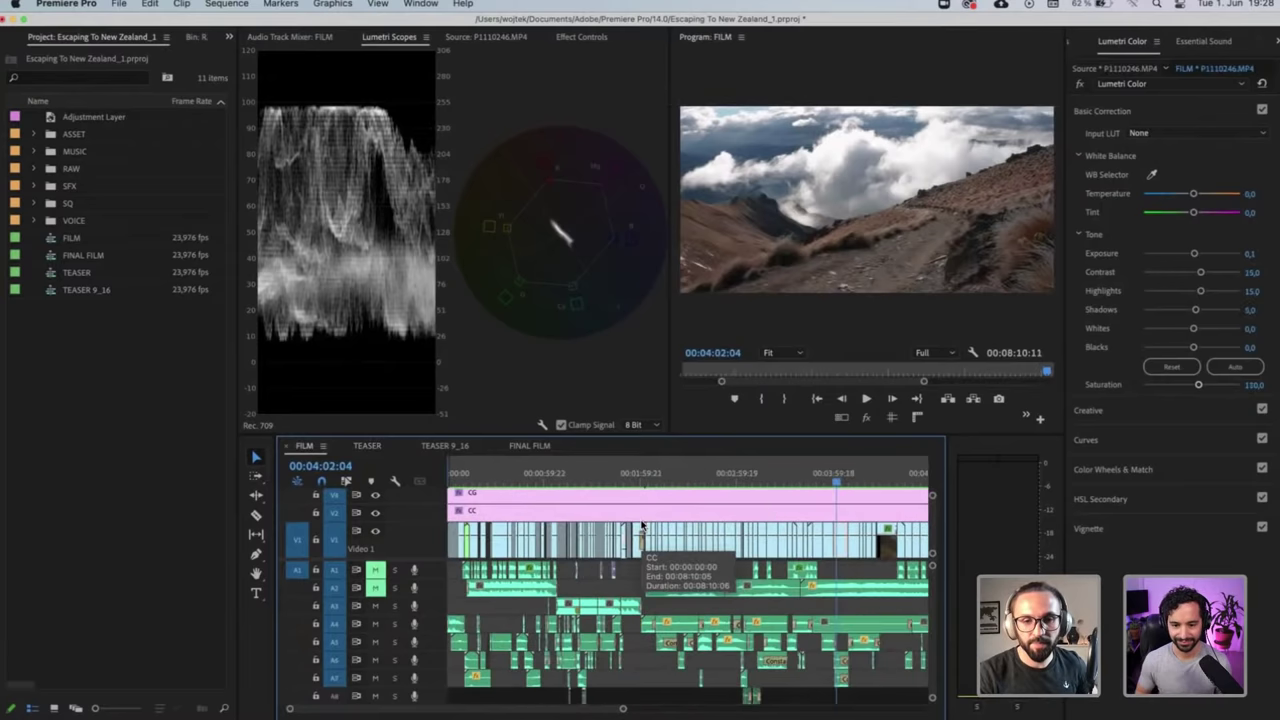
left_click(561, 474)
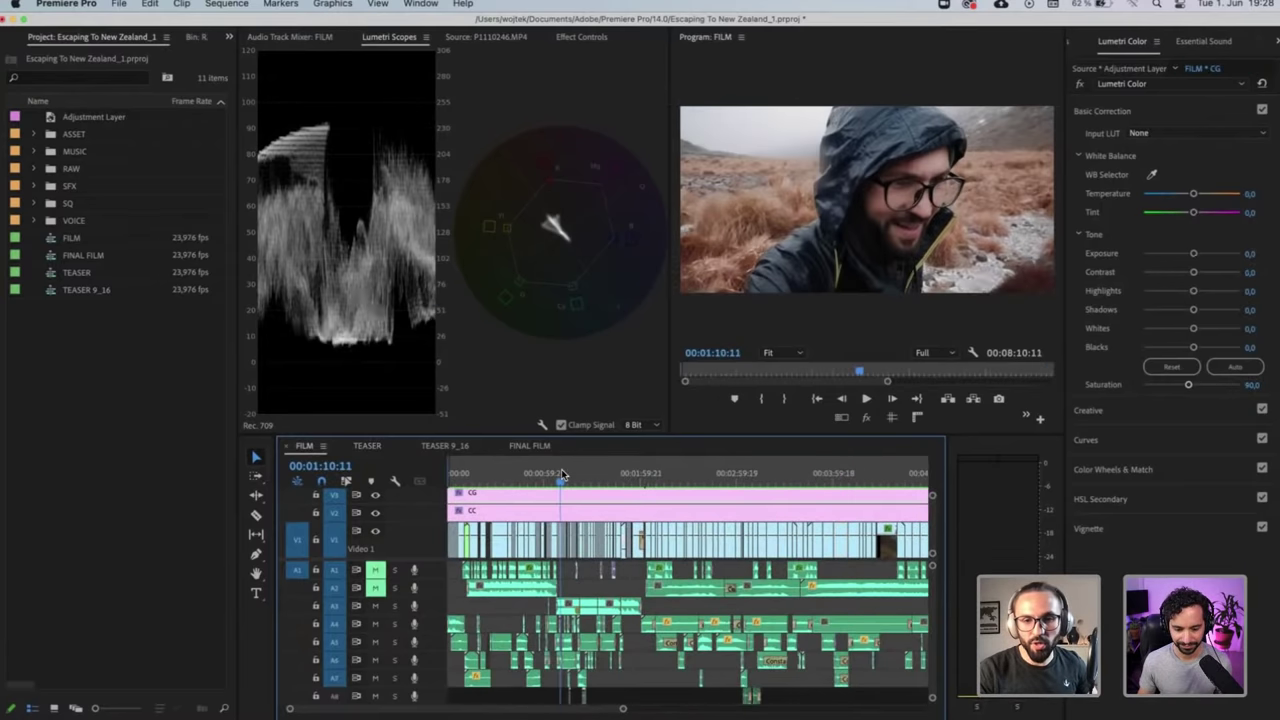
key("equal")
key("equal")
key("equal")
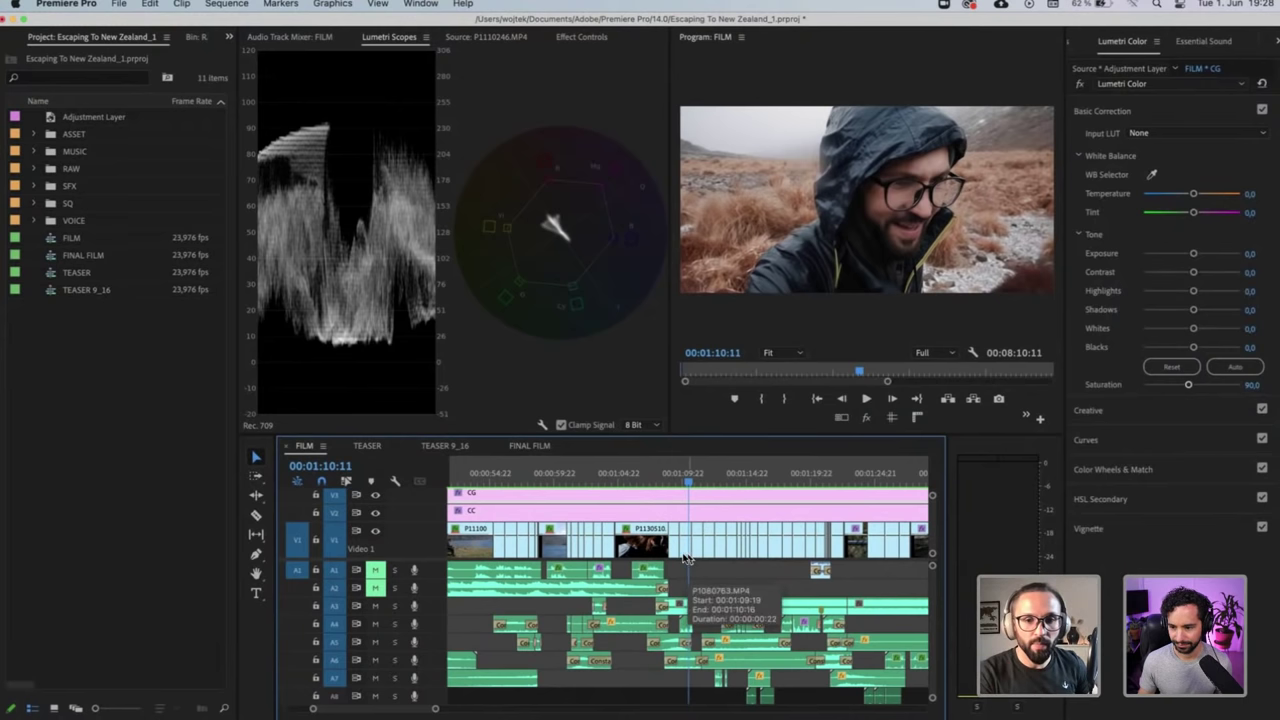
left_click(672, 554)
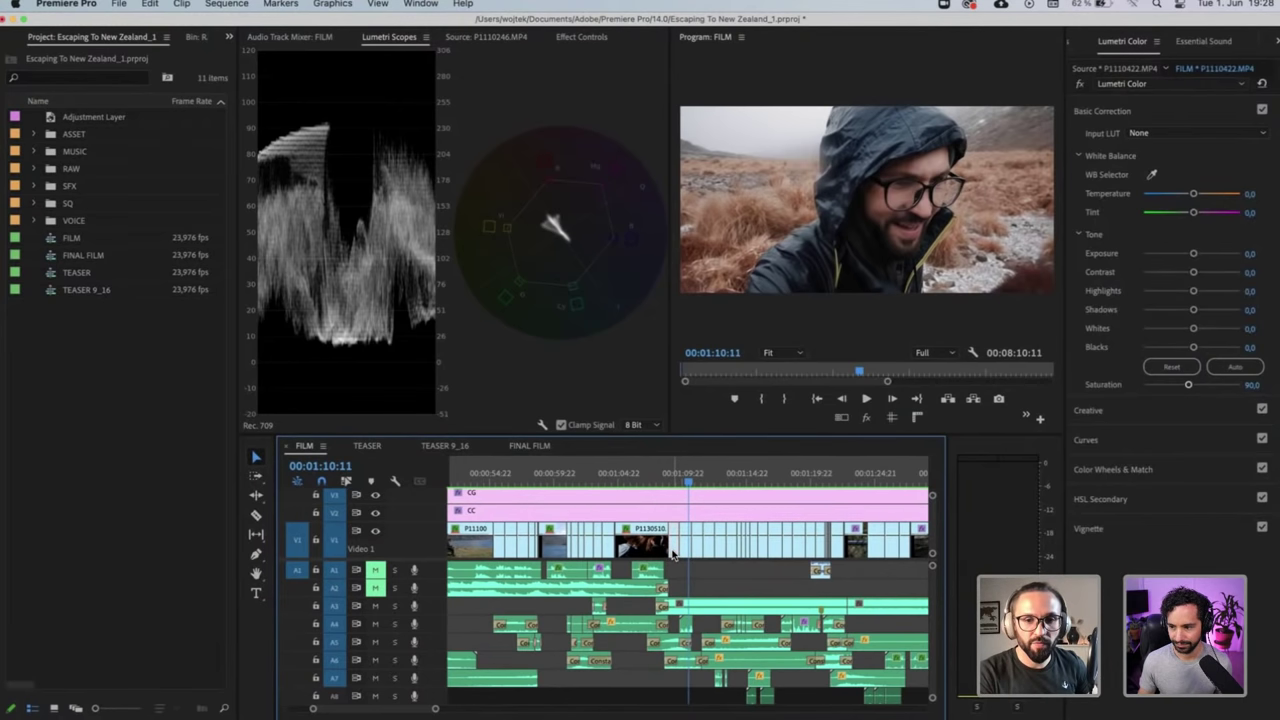
left_click(727, 477)
left_click(732, 476)
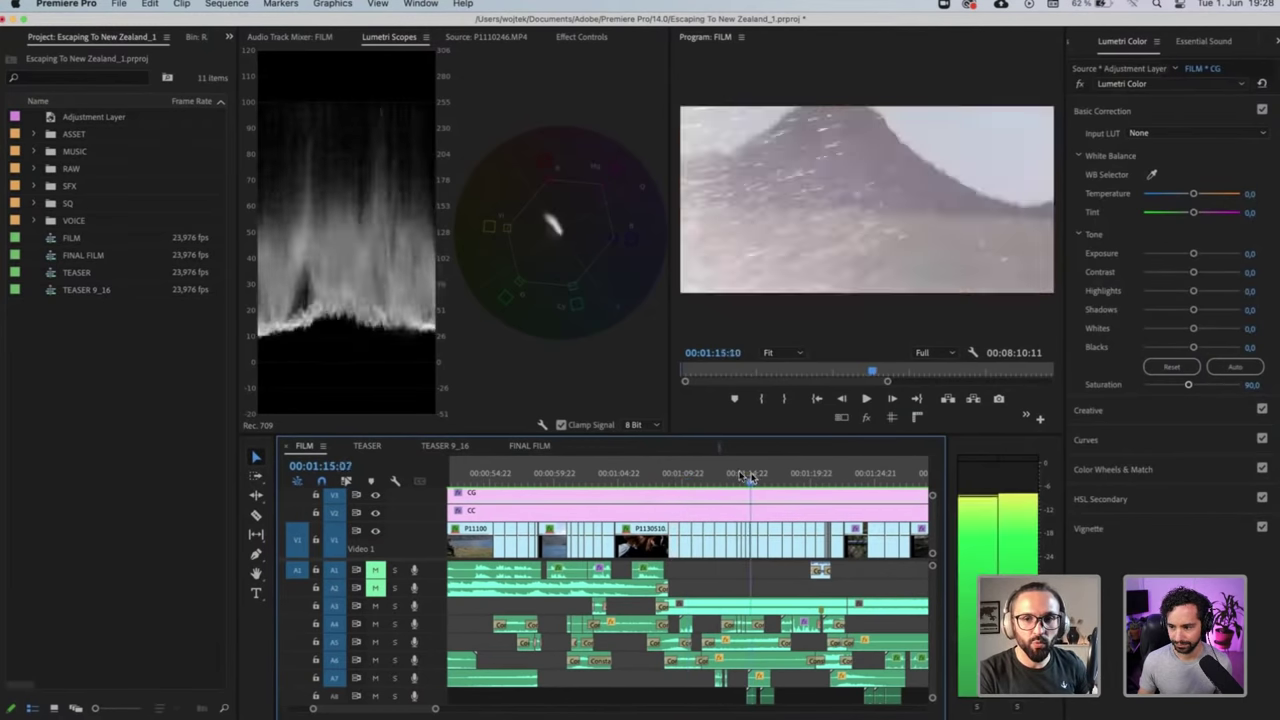
key("minus")
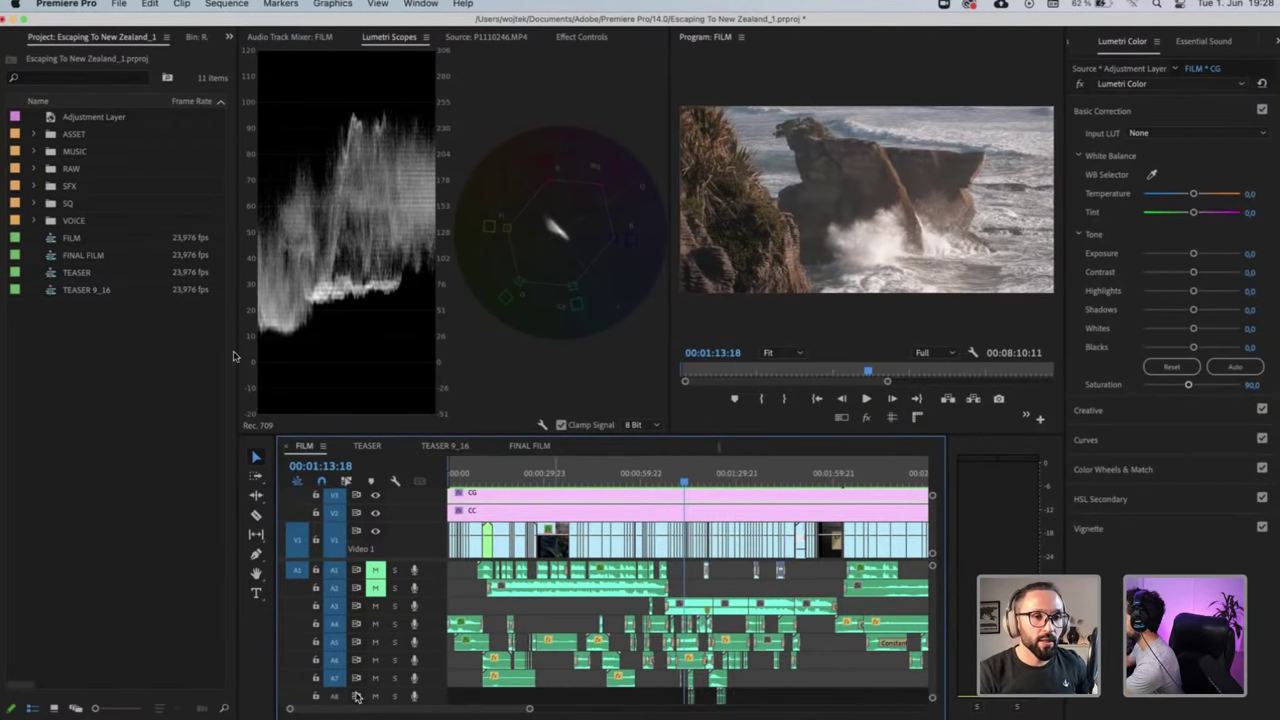
Duplicate the TEASER sequence in the Project panel and rename the copy TEASER V2
left_click(98, 276)
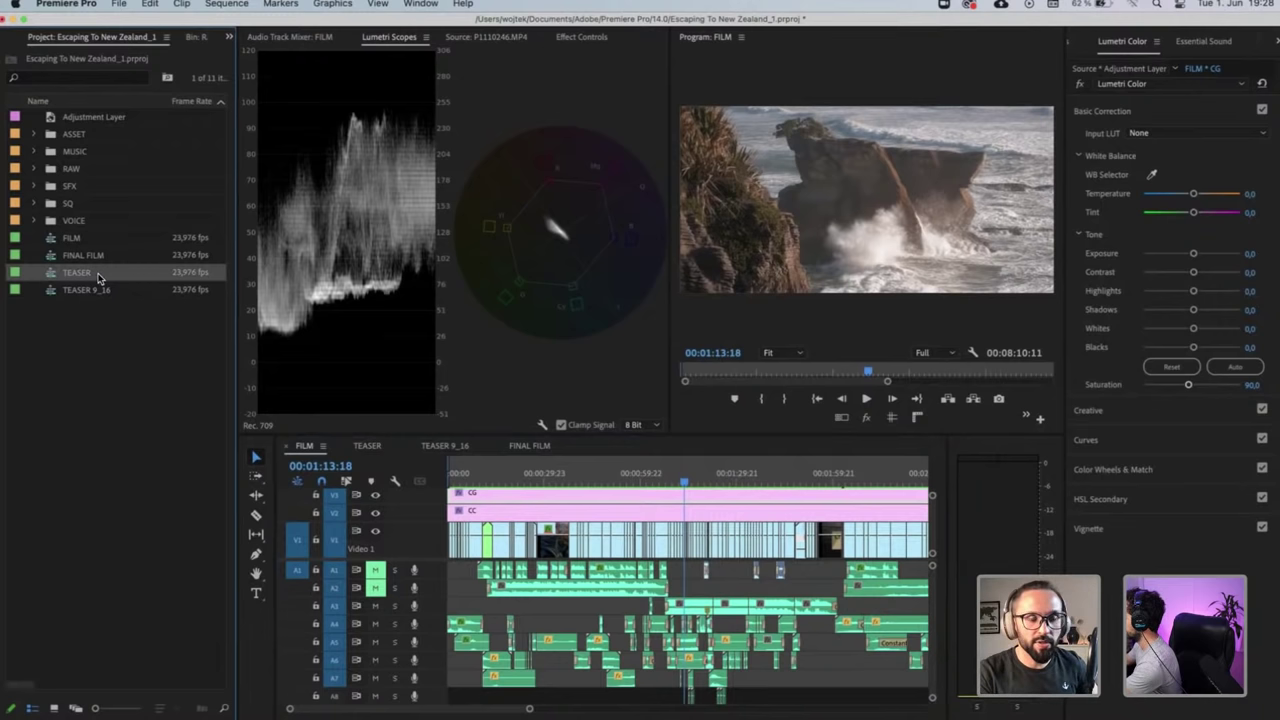
double_click(98, 276)
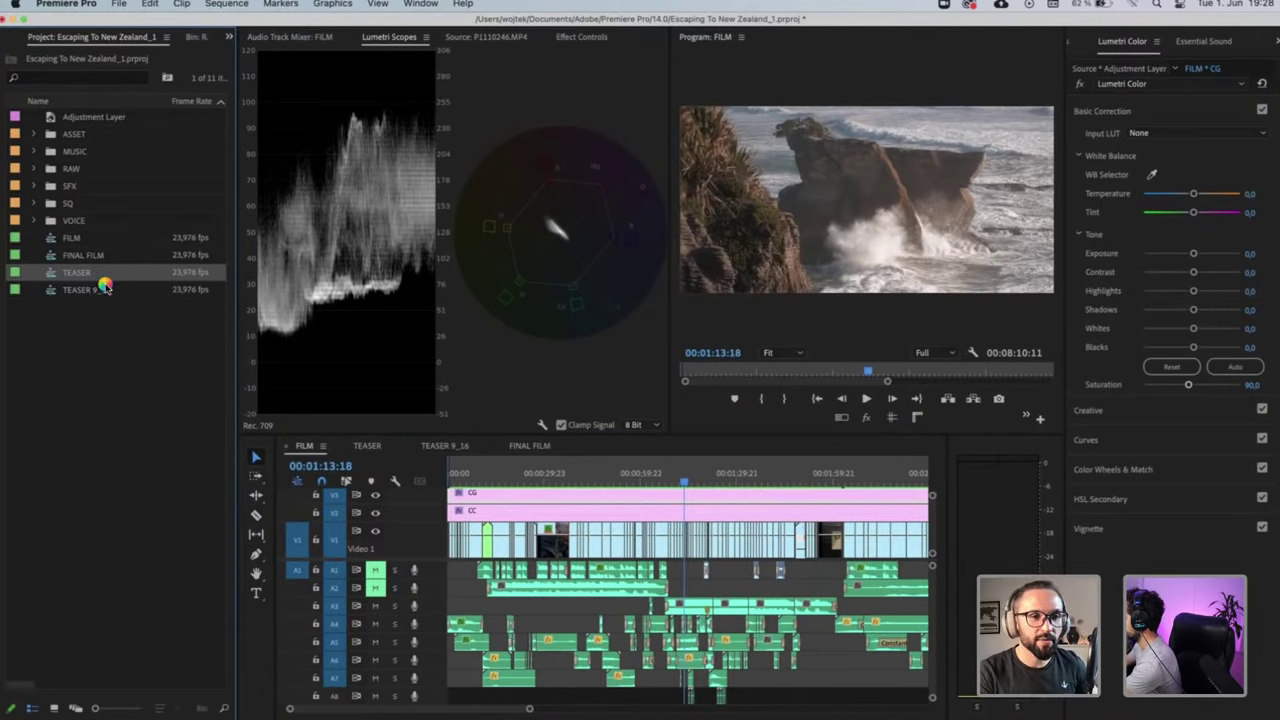
left_click(106, 289)
left_click(109, 291)
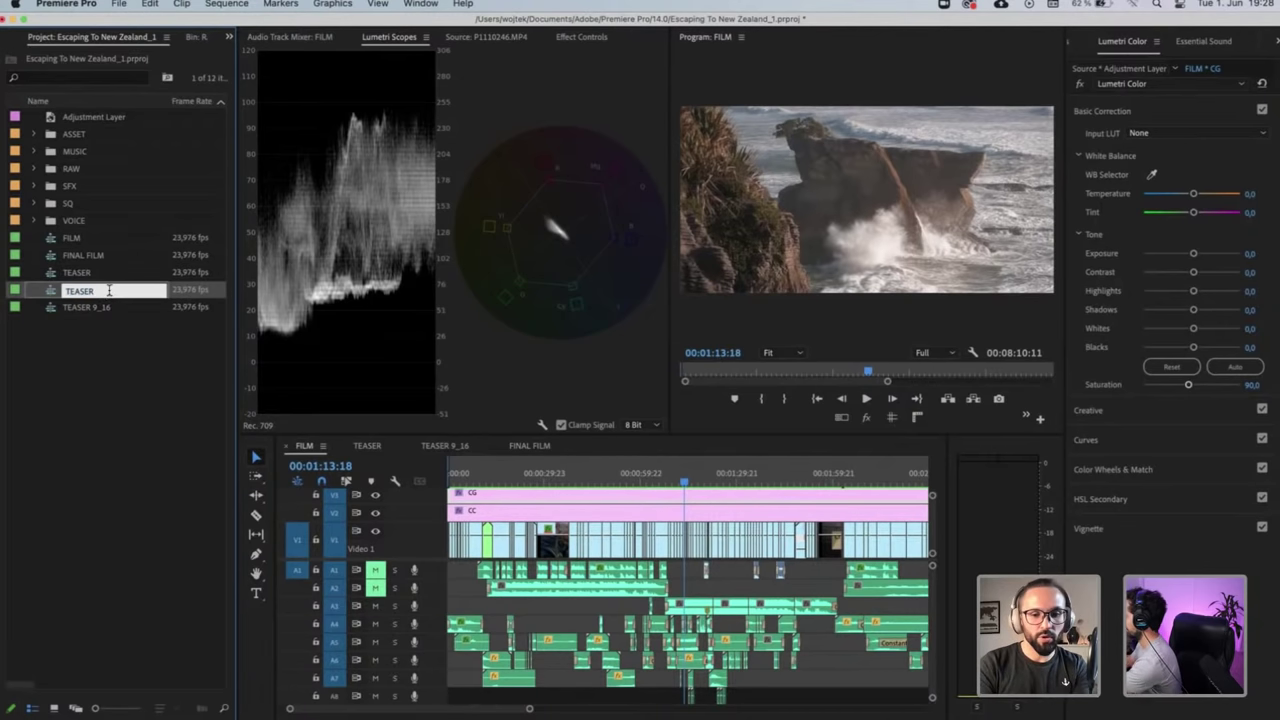
key("Return")
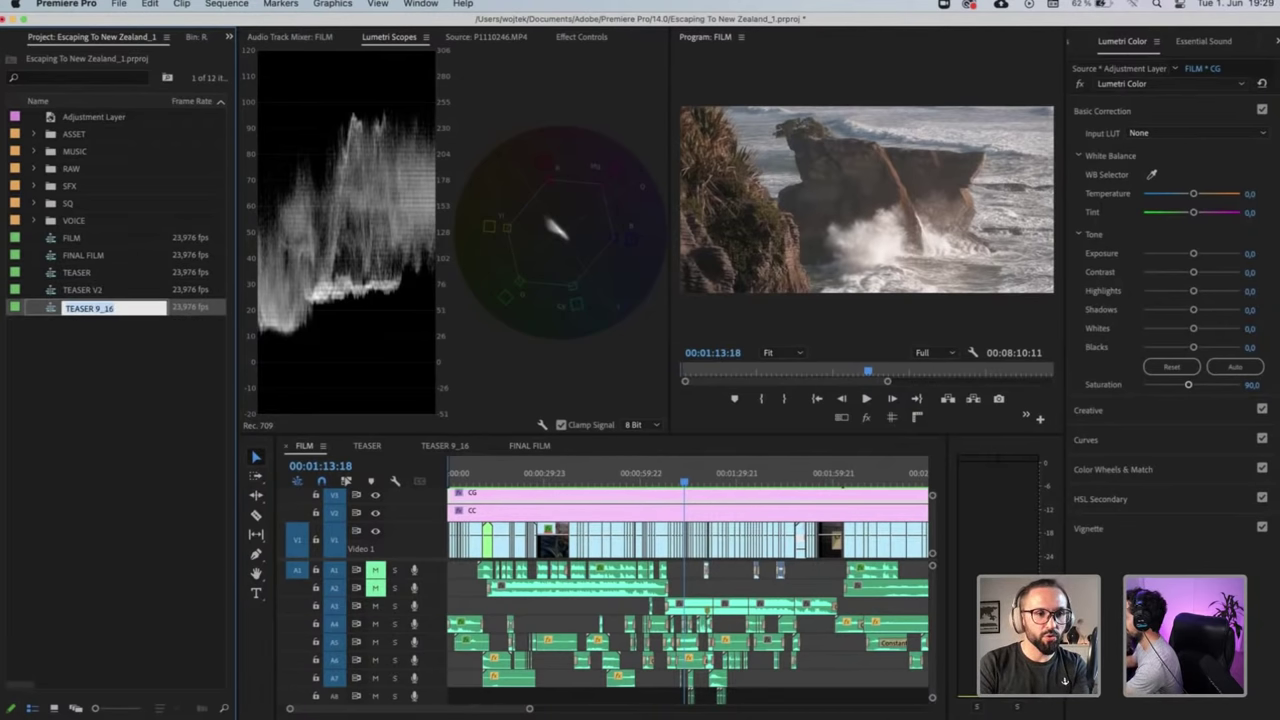
Open TEASER V2, then zoom out FILM and select every clip in it for copying
double_click(78, 285)
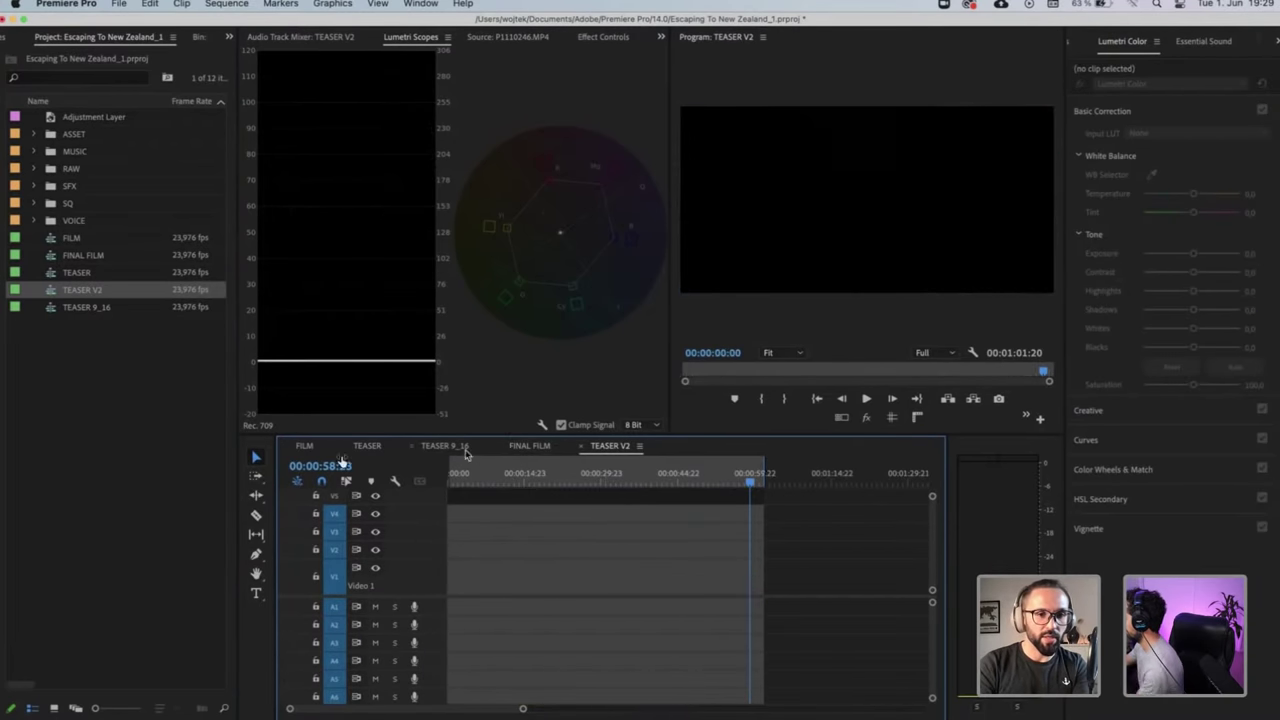
left_click(304, 446)
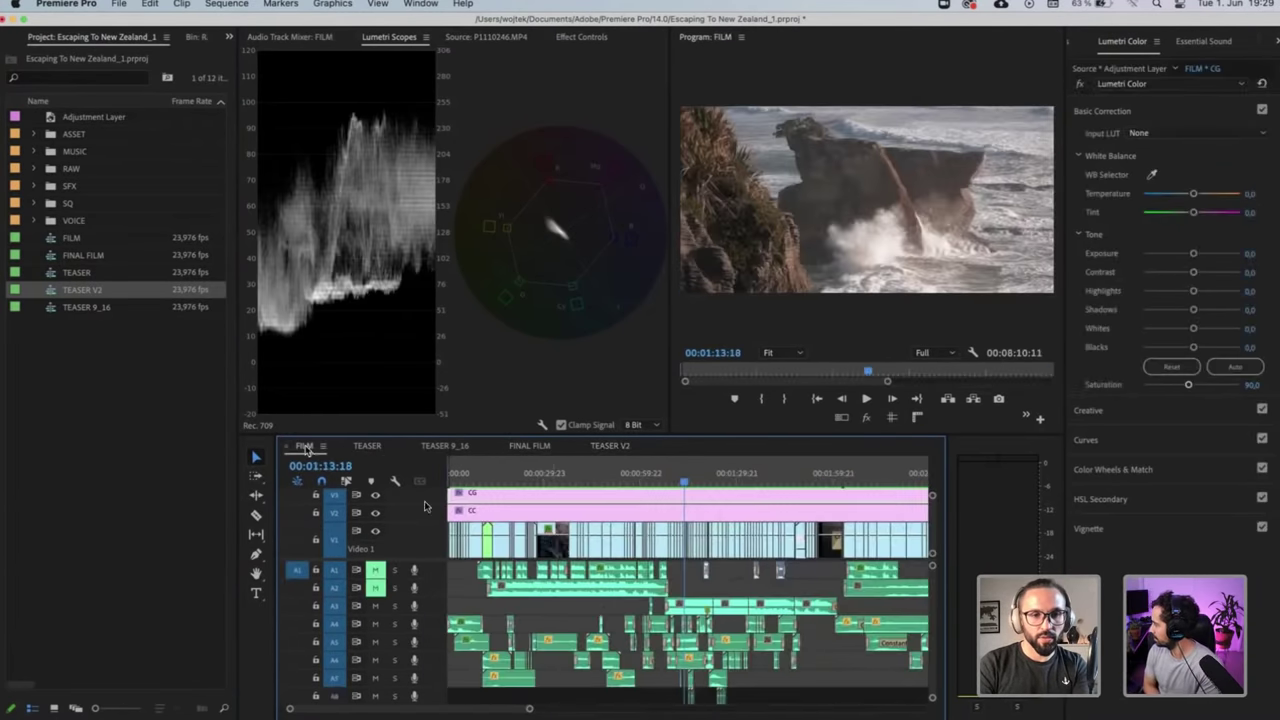
left_click(460, 599)
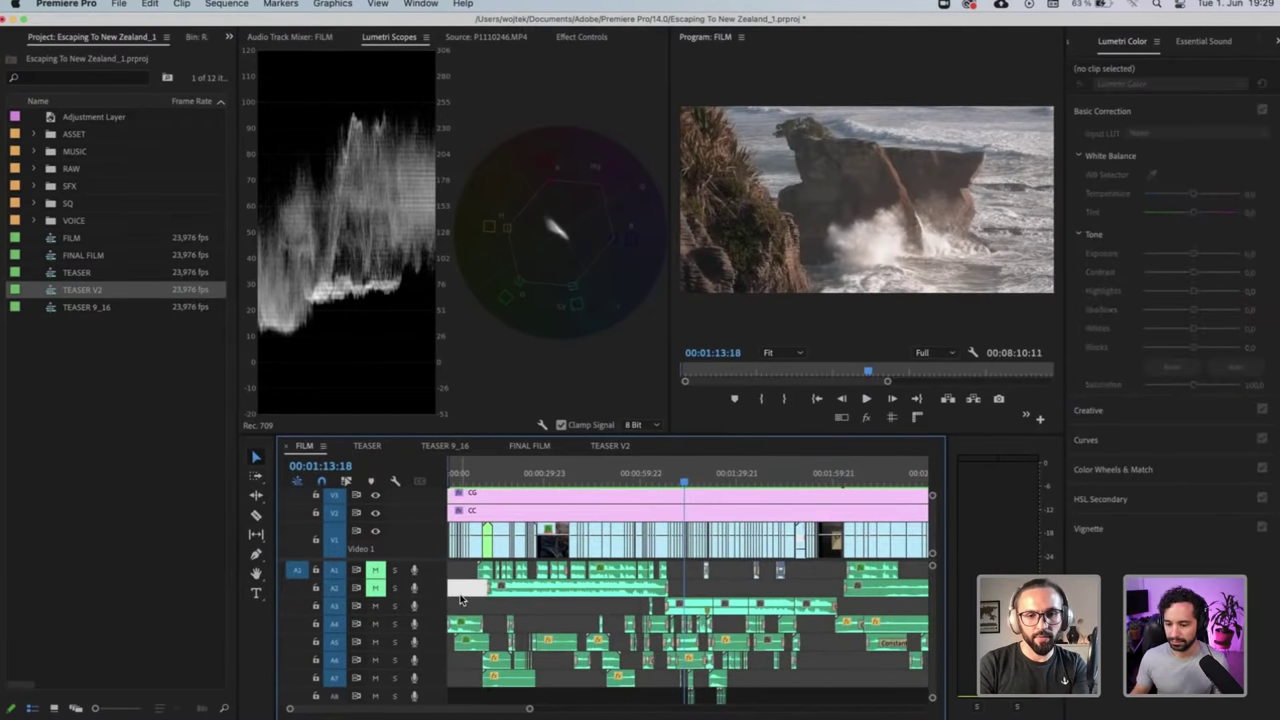
key("minus")
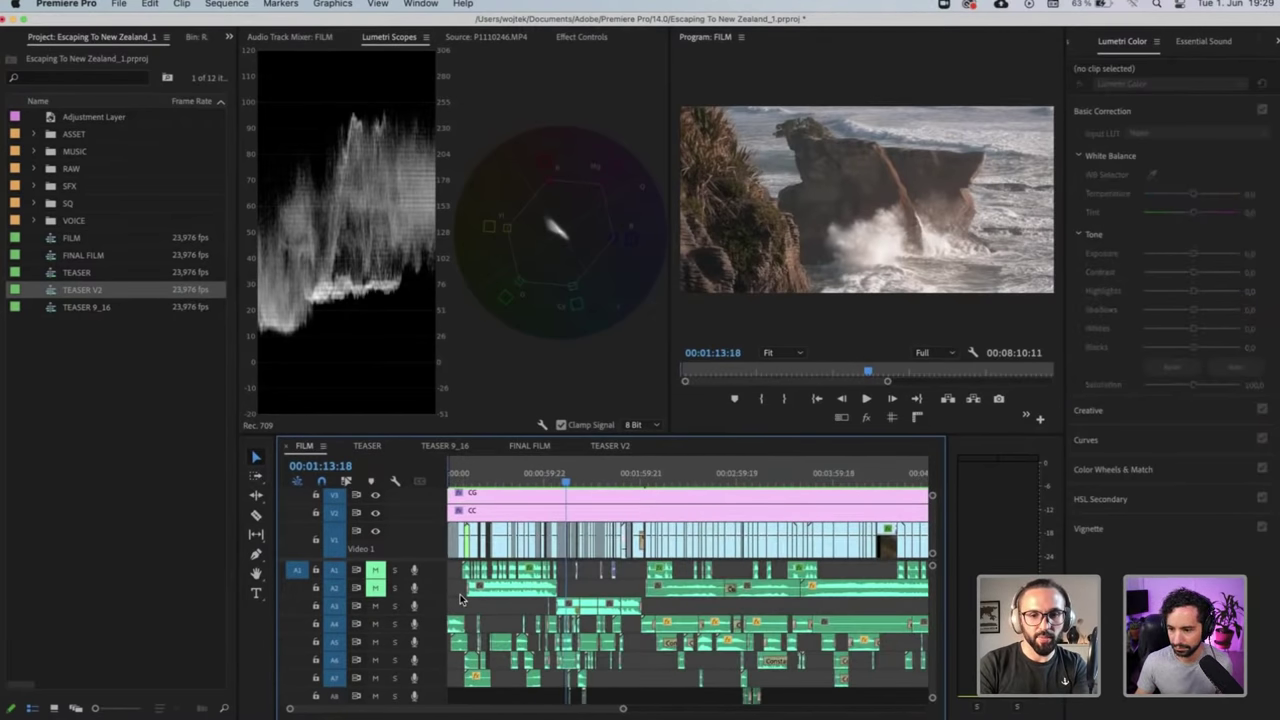
key("ctrl+a")
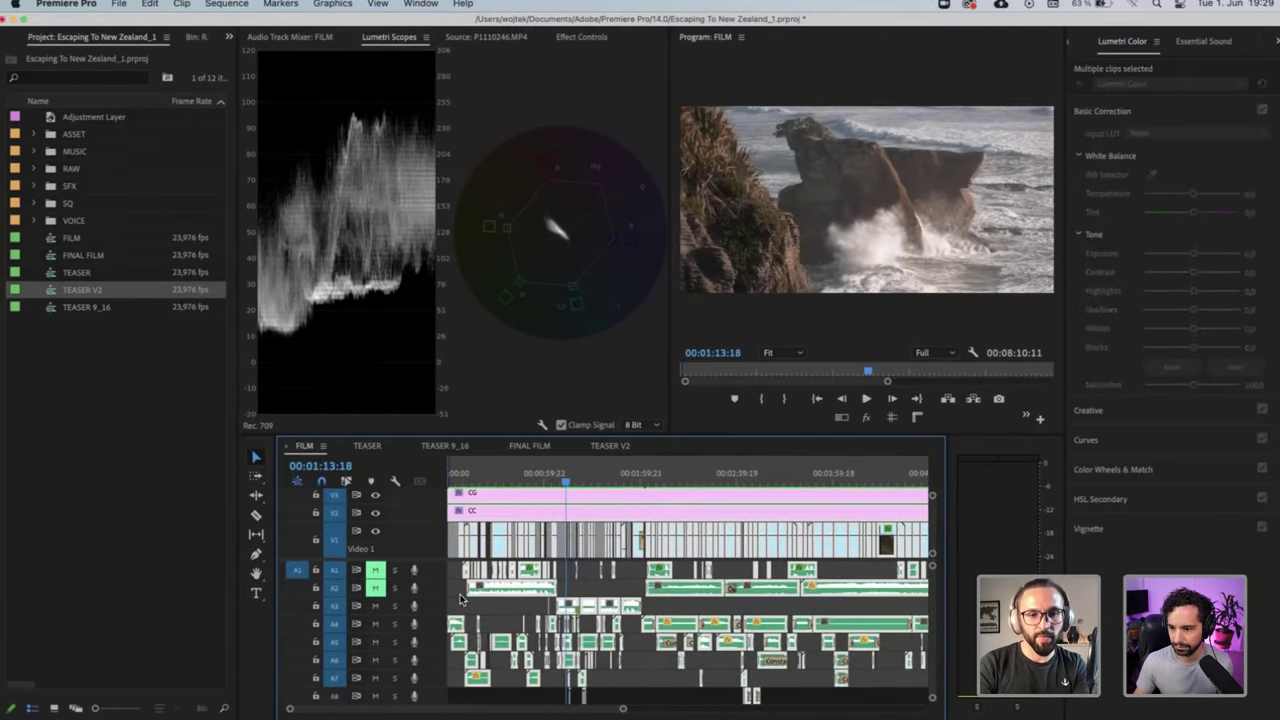
In TEASER V2, clear the in/out points at 00:00:00:00 and paste the FILM clips
left_click(598, 447)
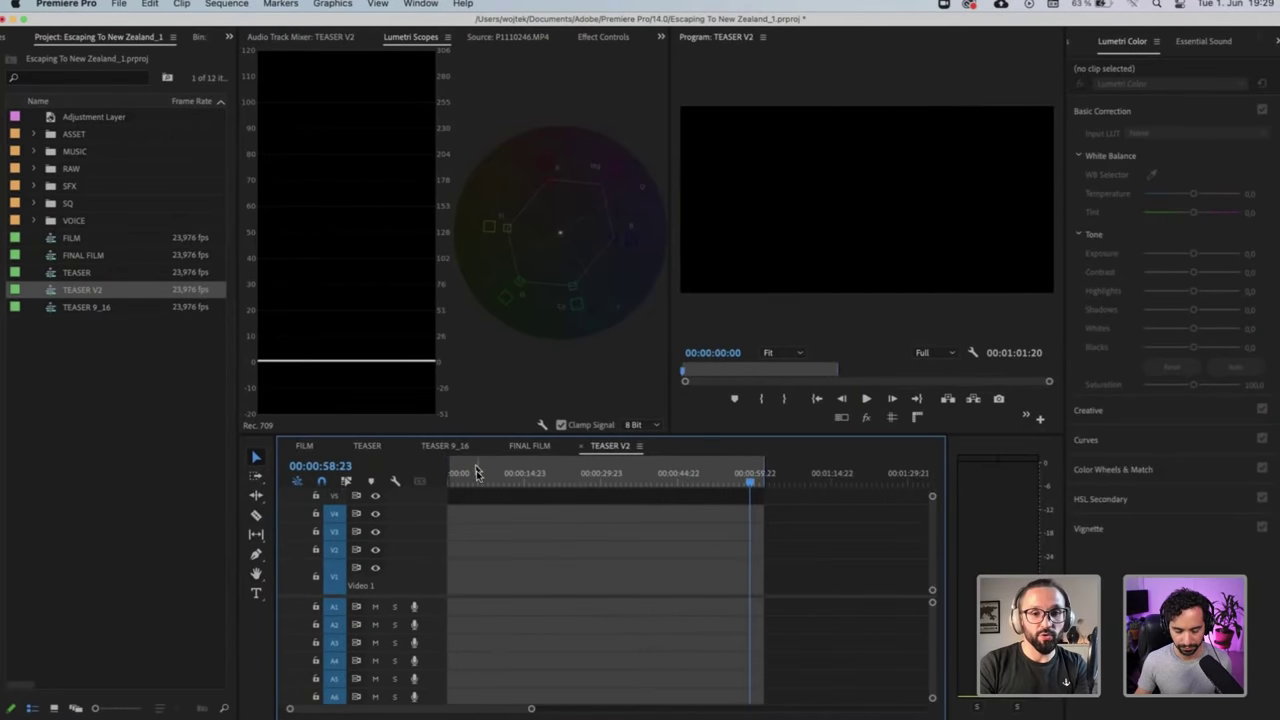
left_click_drag(470, 476, 380, 478)
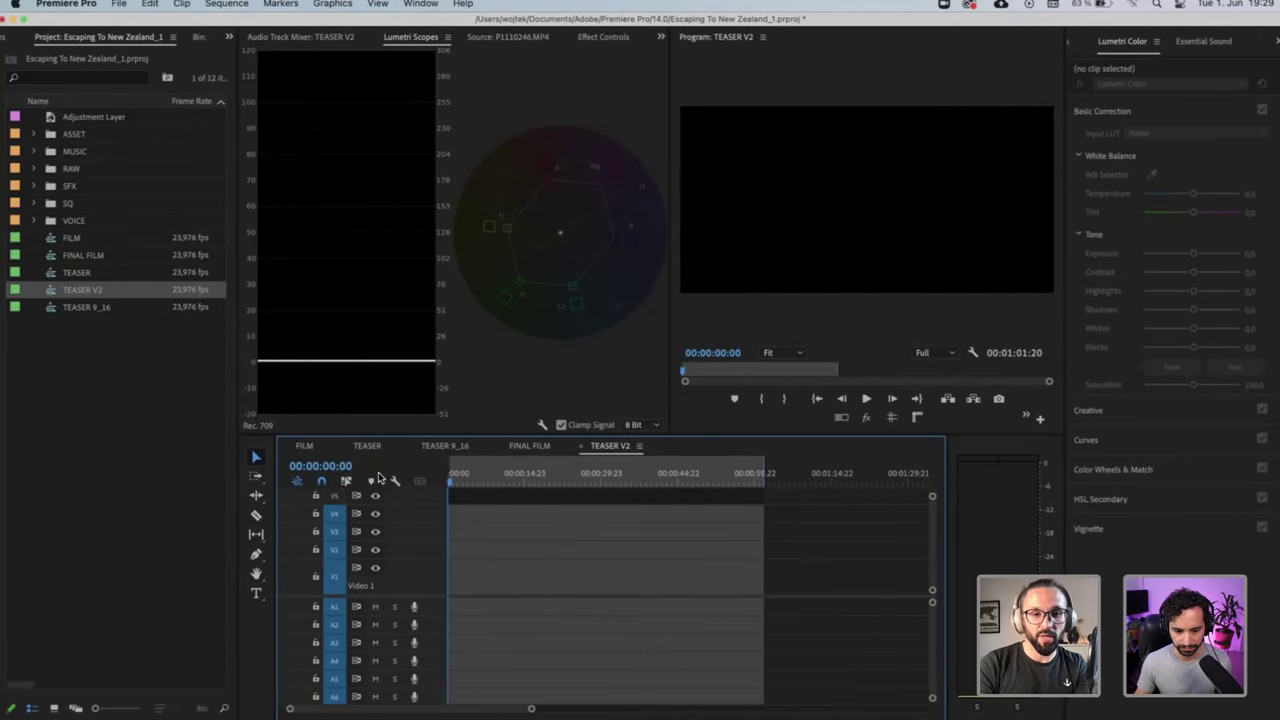
right_click(495, 472)
left_click(533, 523)
key("super+v")
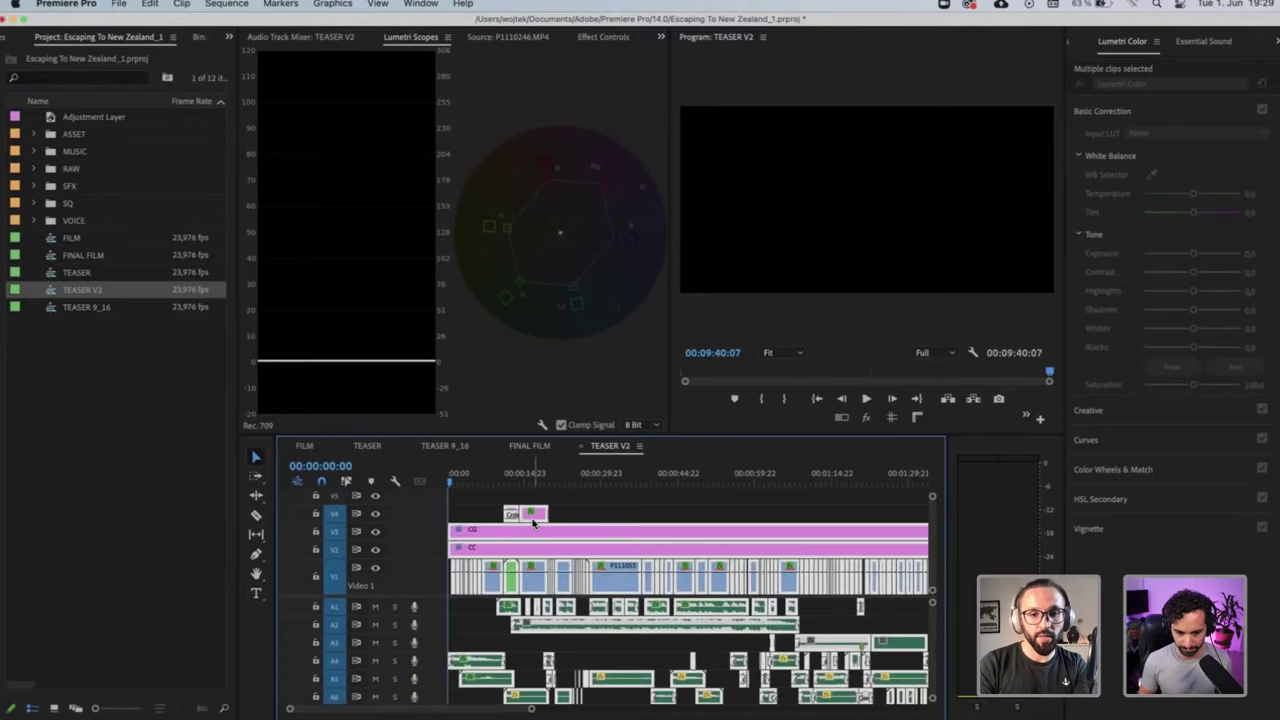
Zoom in on the pasted clips, then fit the whole TEASER V2 sequence in the timeline
key("equal")
key("equal")
scroll(533, 523, "left", 5)
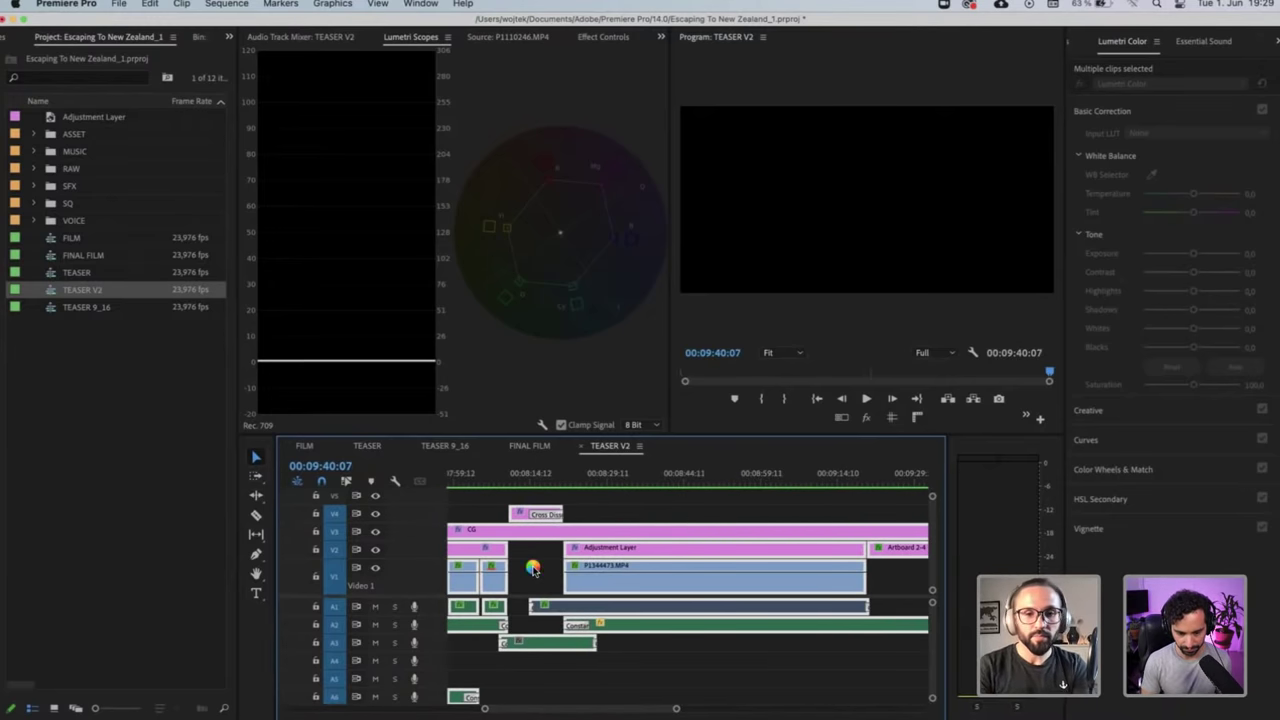
scroll(533, 568, "left", 5)
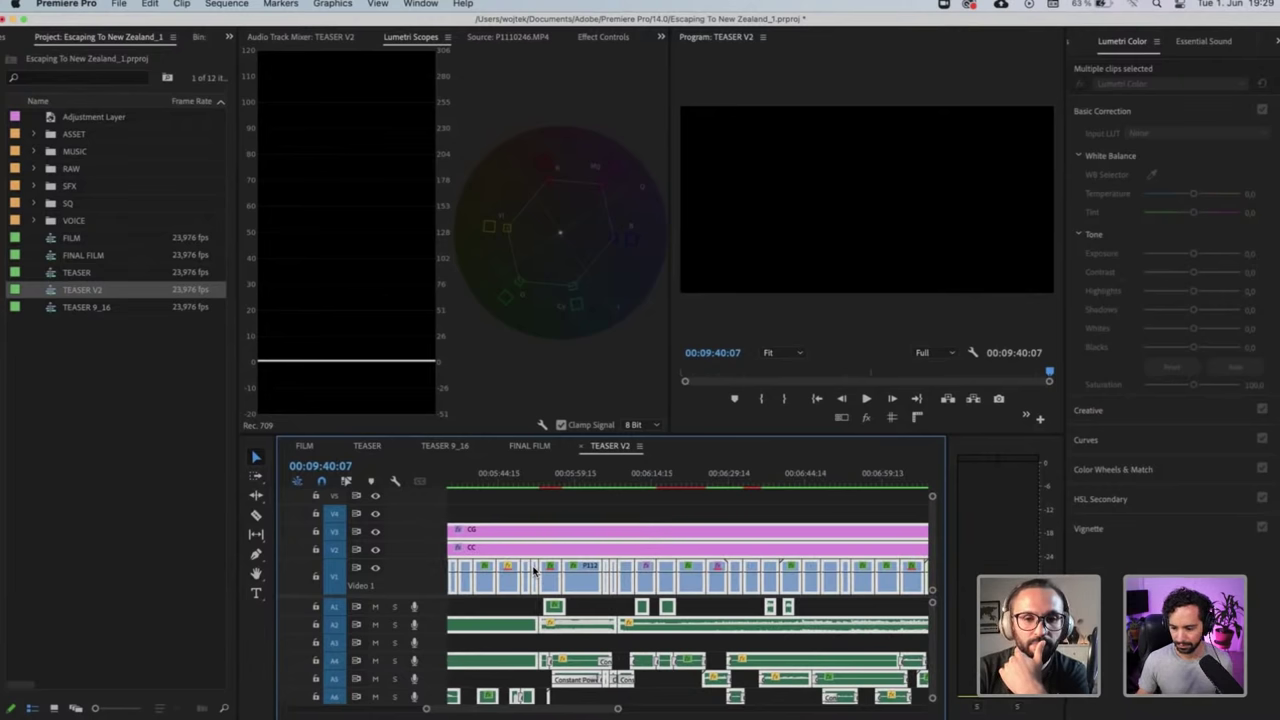
scroll(533, 570, "left", 3)
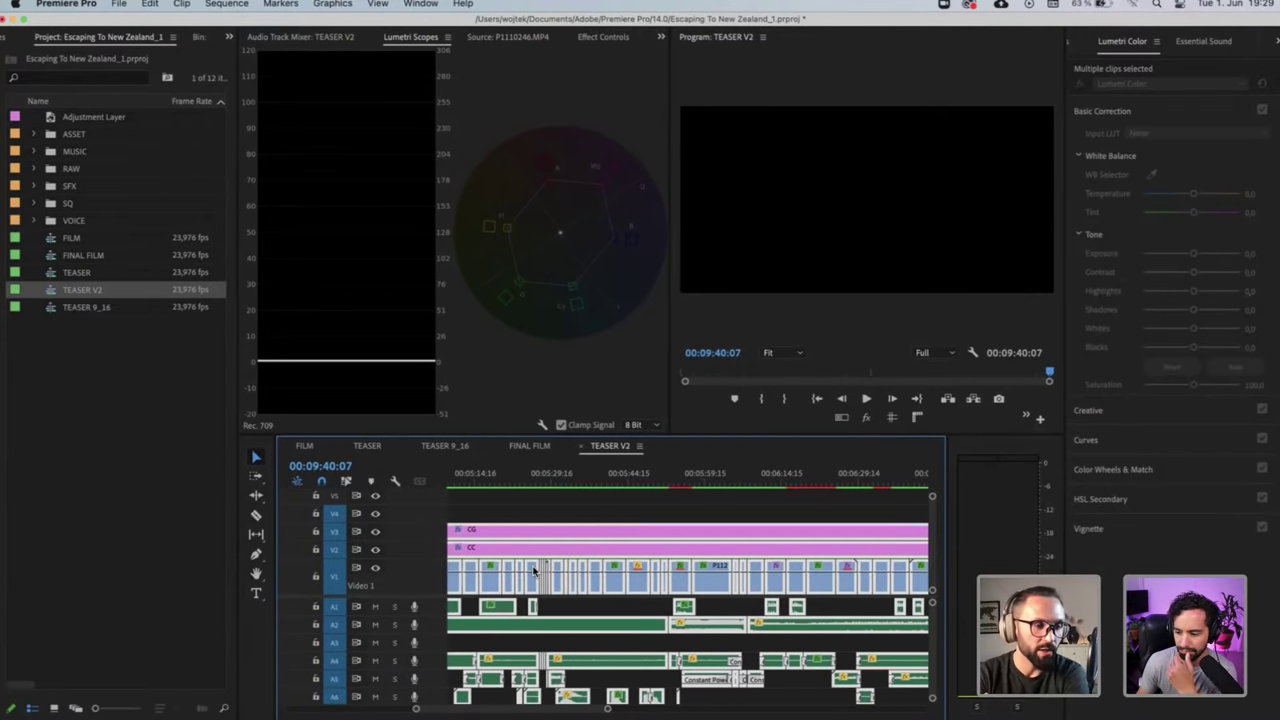
key("backslash")
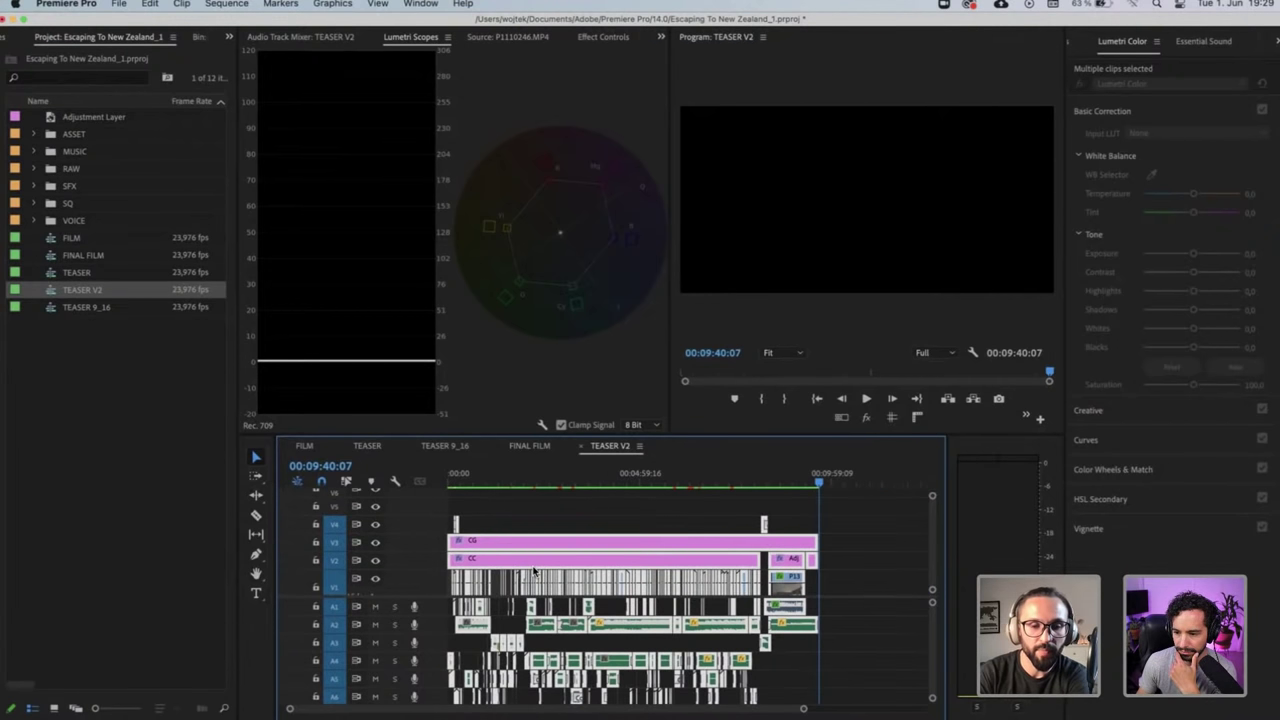
Razor the CG and CC adjustment layers at the sunset shot, 00:01:50:16
left_click(515, 477)
key("backslash")
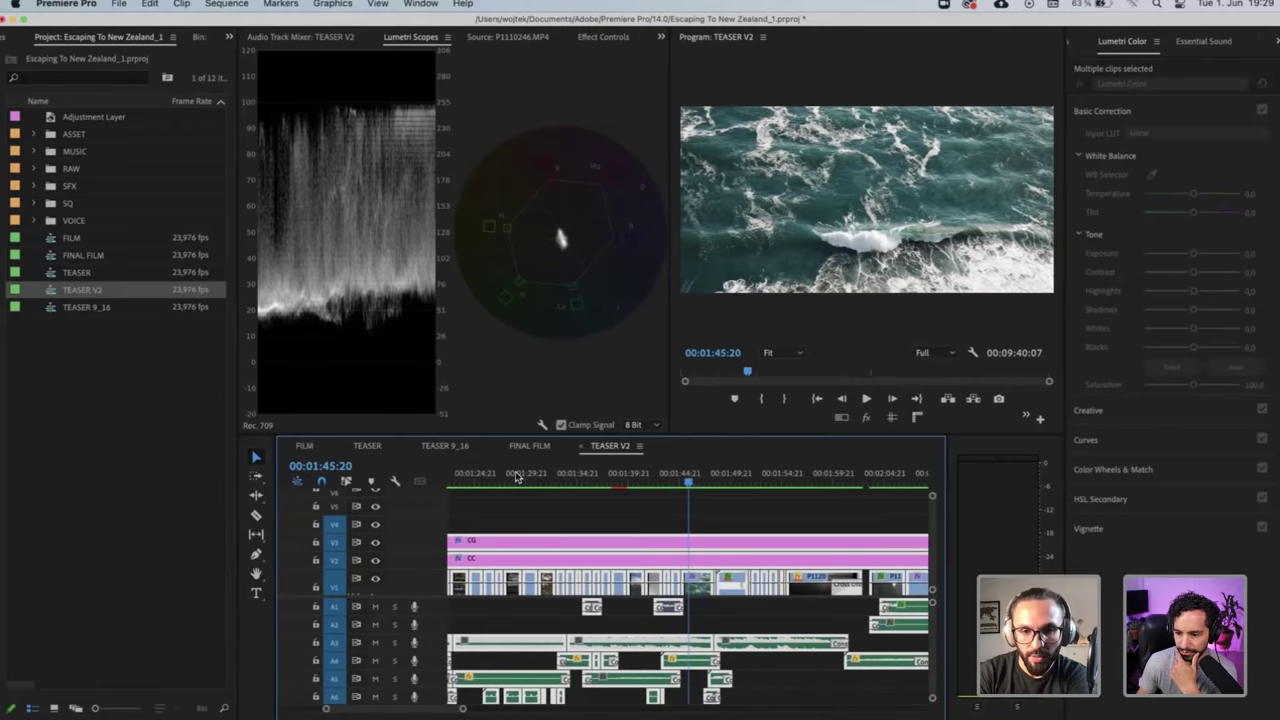
scroll(724, 507, "down", 1)
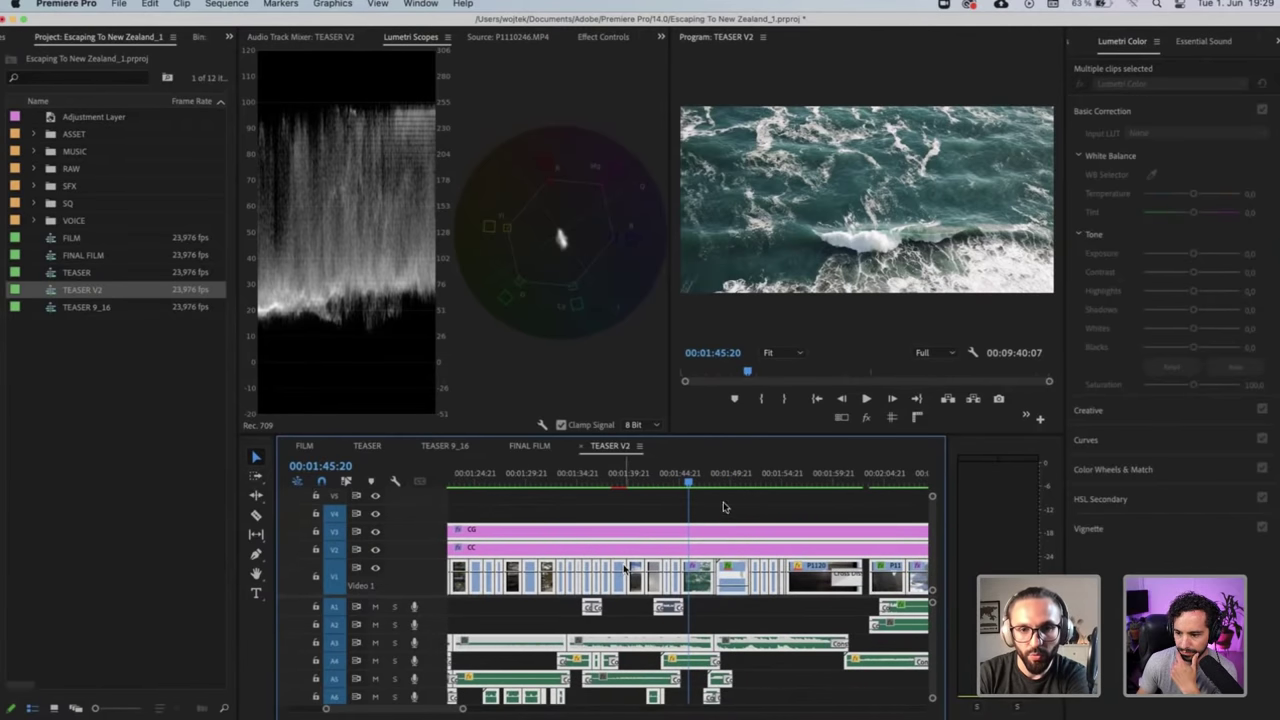
left_click(738, 477)
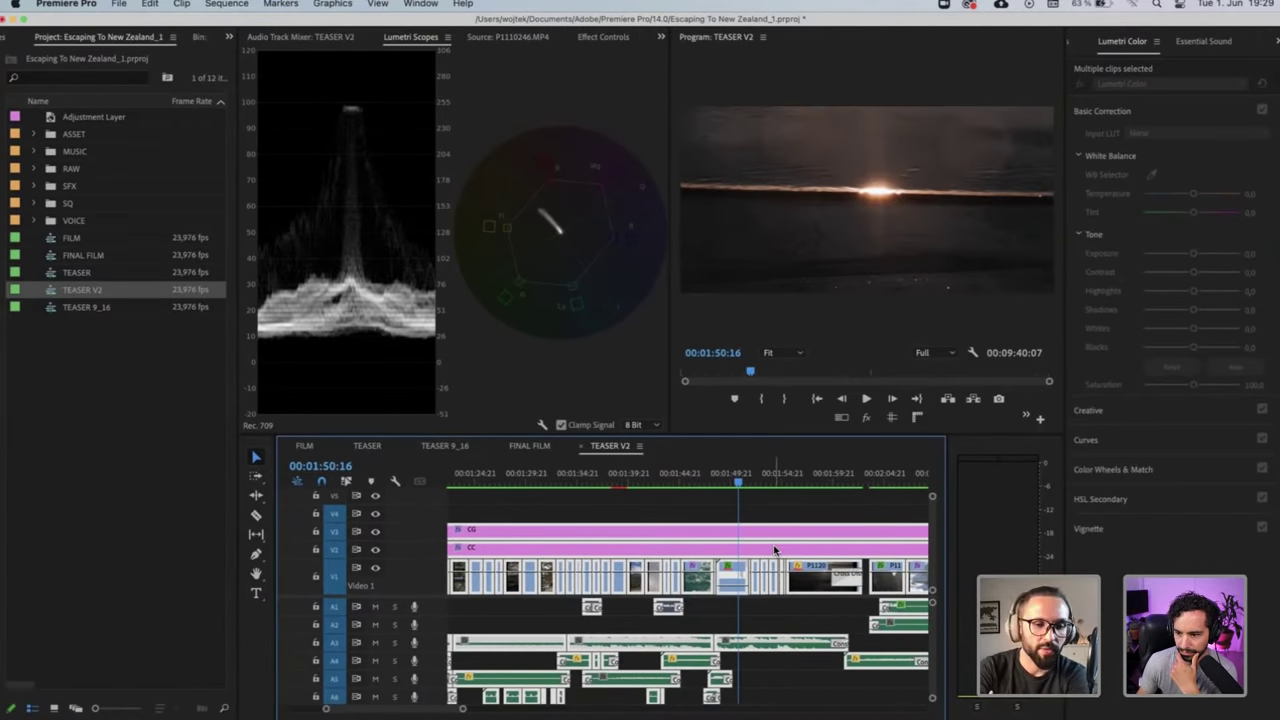
key("p")
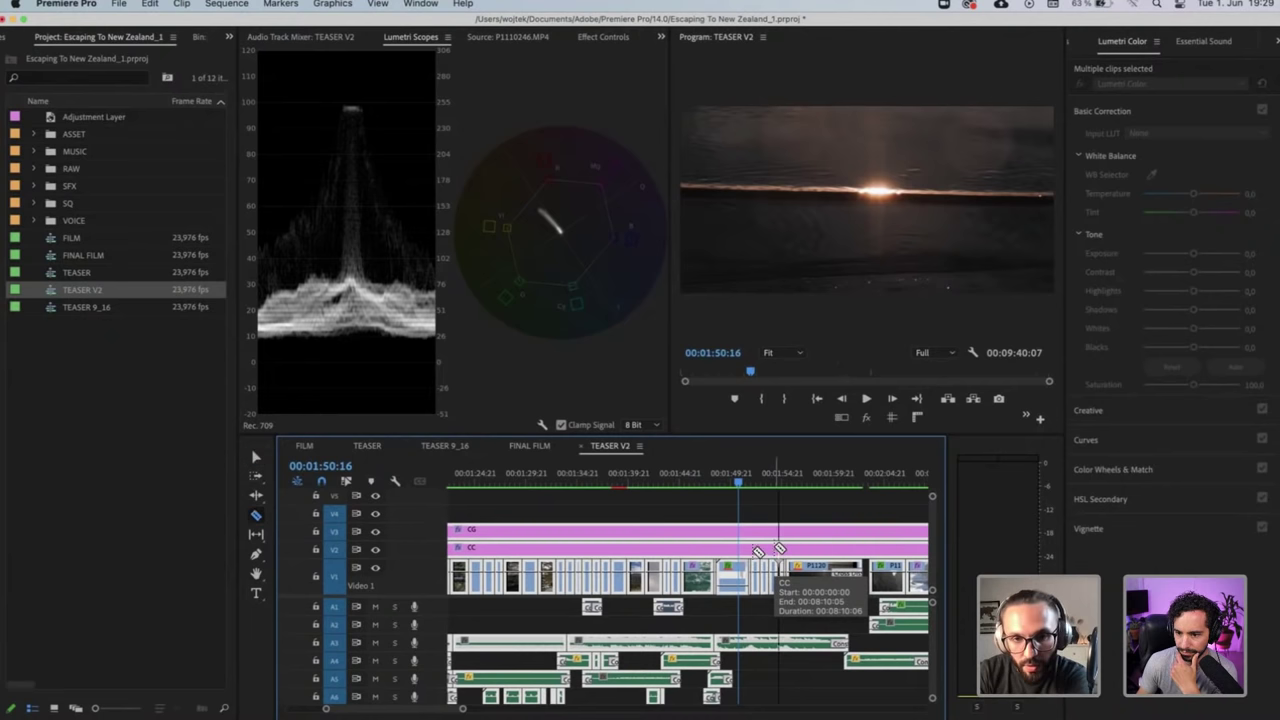
left_click(754, 550)
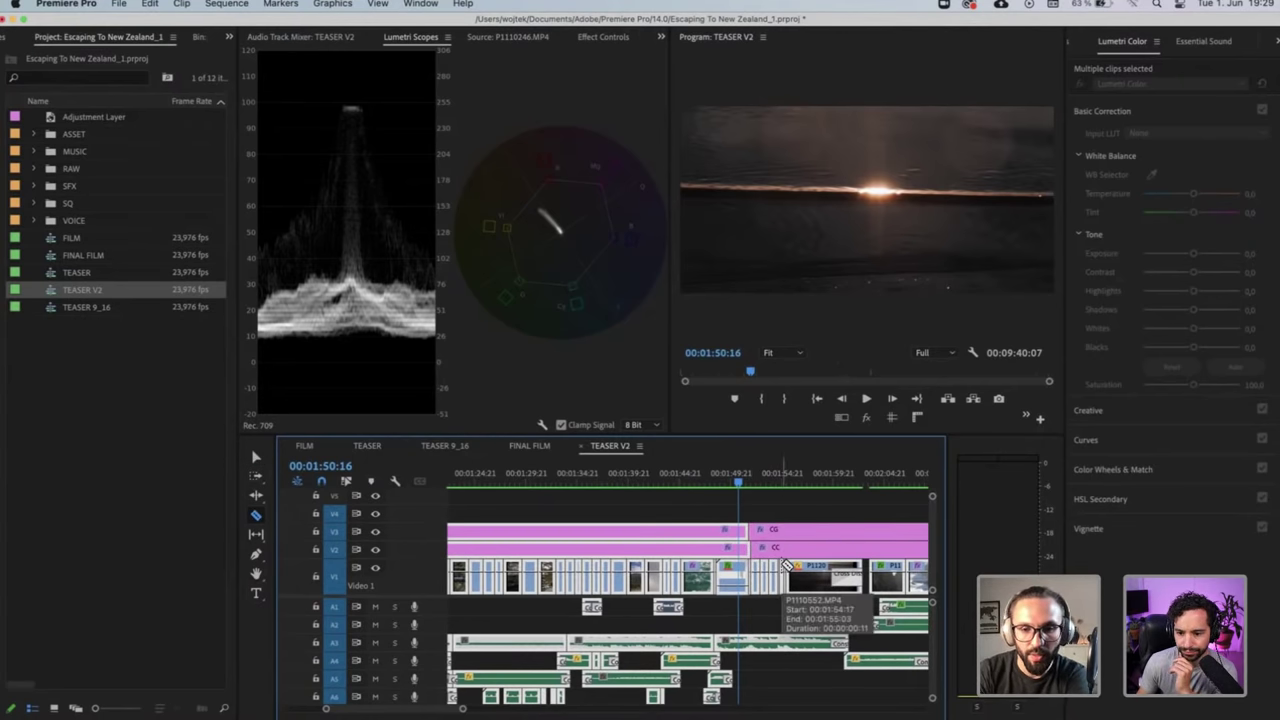
Load the FreakOfNature music clip from A3 into the Source Monitor for preview
key("v")
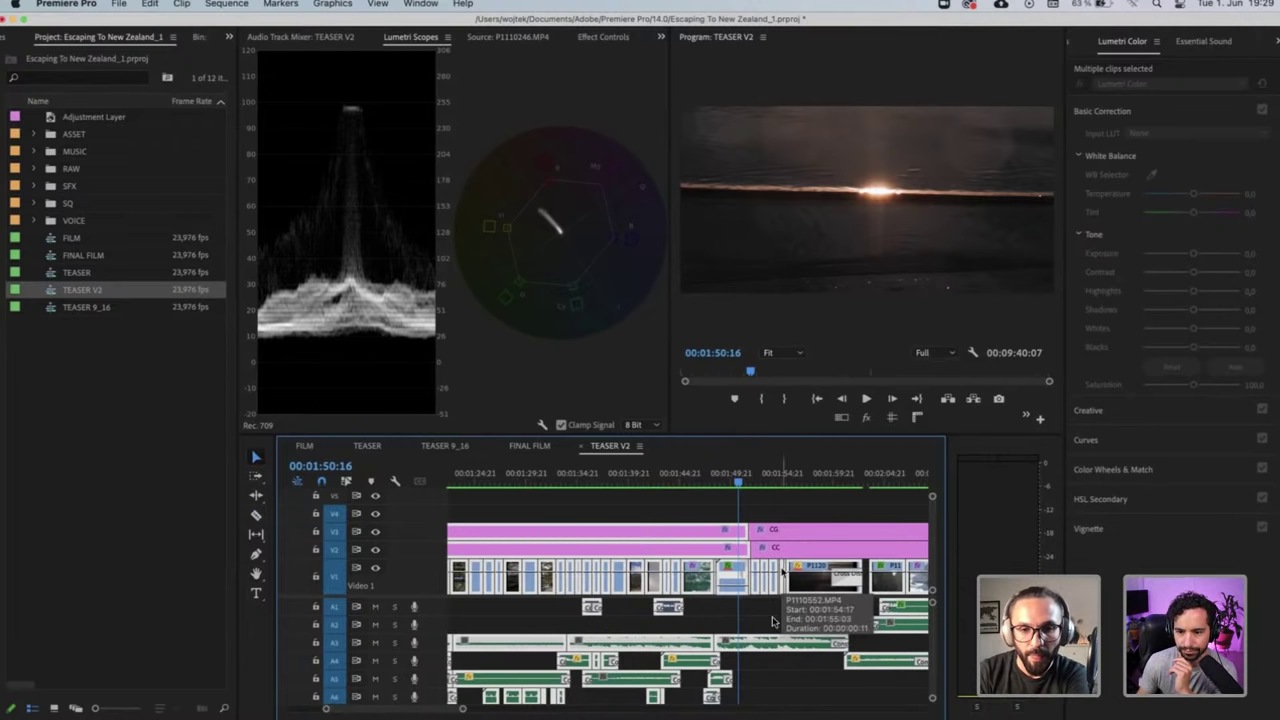
left_click(785, 643)
double_click(785, 643)
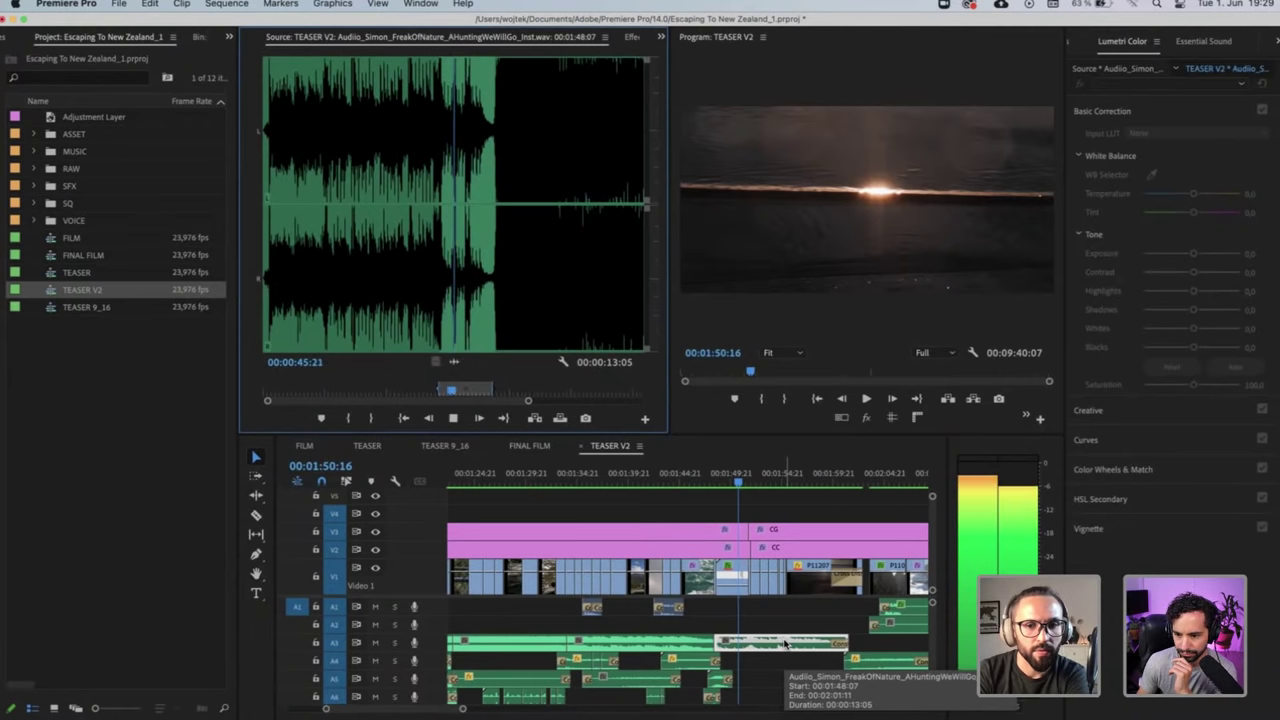
Stop the preview, park the playhead at about 02:00:07, and trim the later CC layer past it
key("space")
left_click(840, 472)
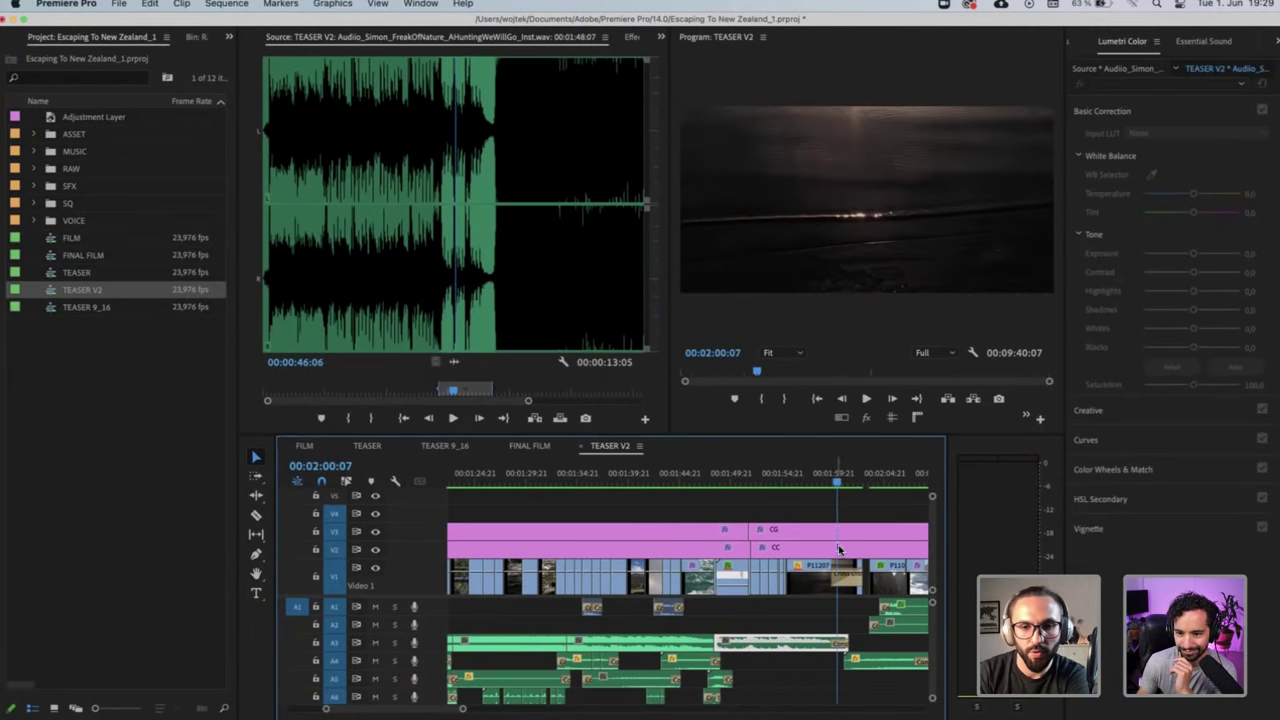
scroll(630, 567, "right", 3)
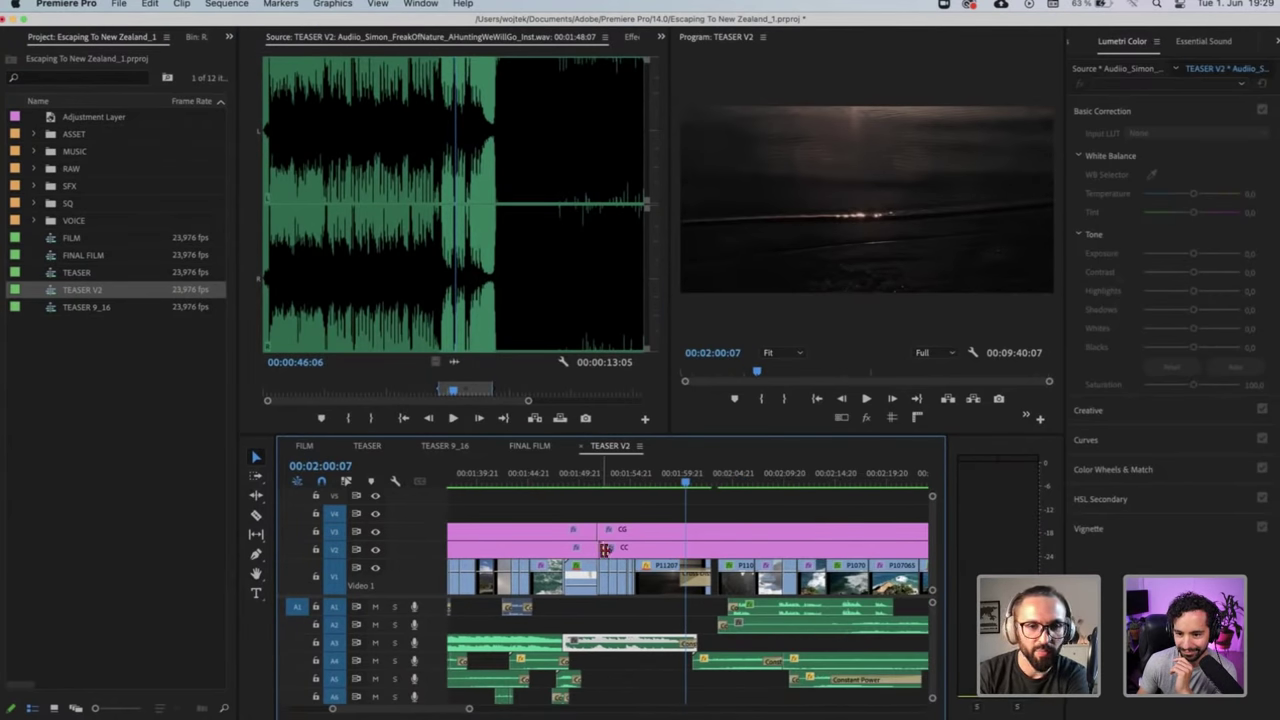
left_click_drag(602, 549, 719, 535)
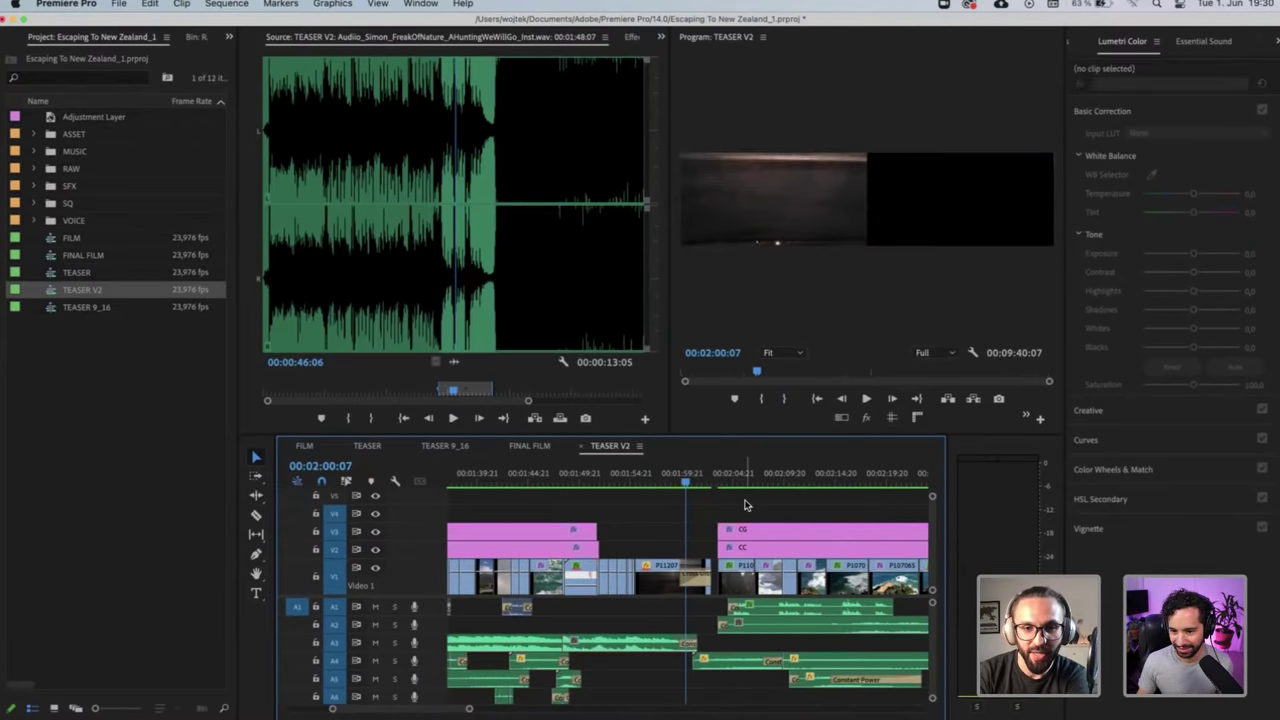
Marquee-select every clip after the two-minute mark and delete them, leaving about 00:02:02:20
key("minus")
key("minus")
key("minus")
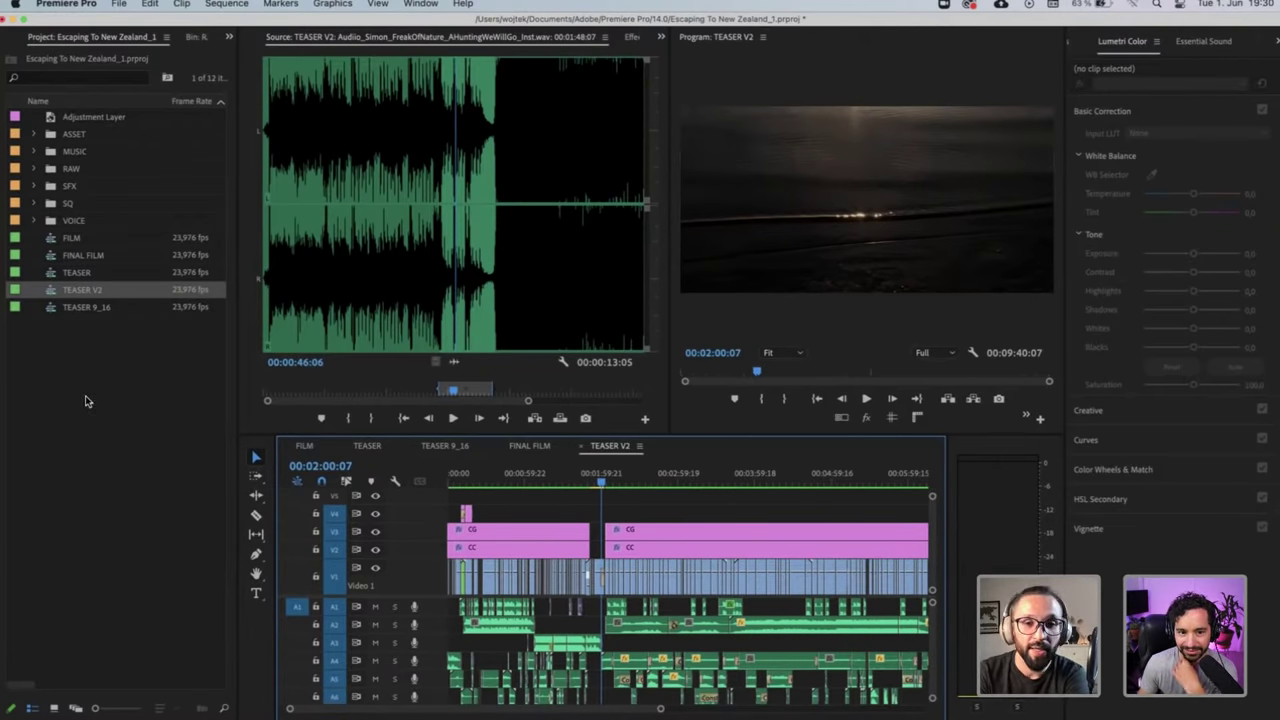
scroll(666, 522, "down", 2)
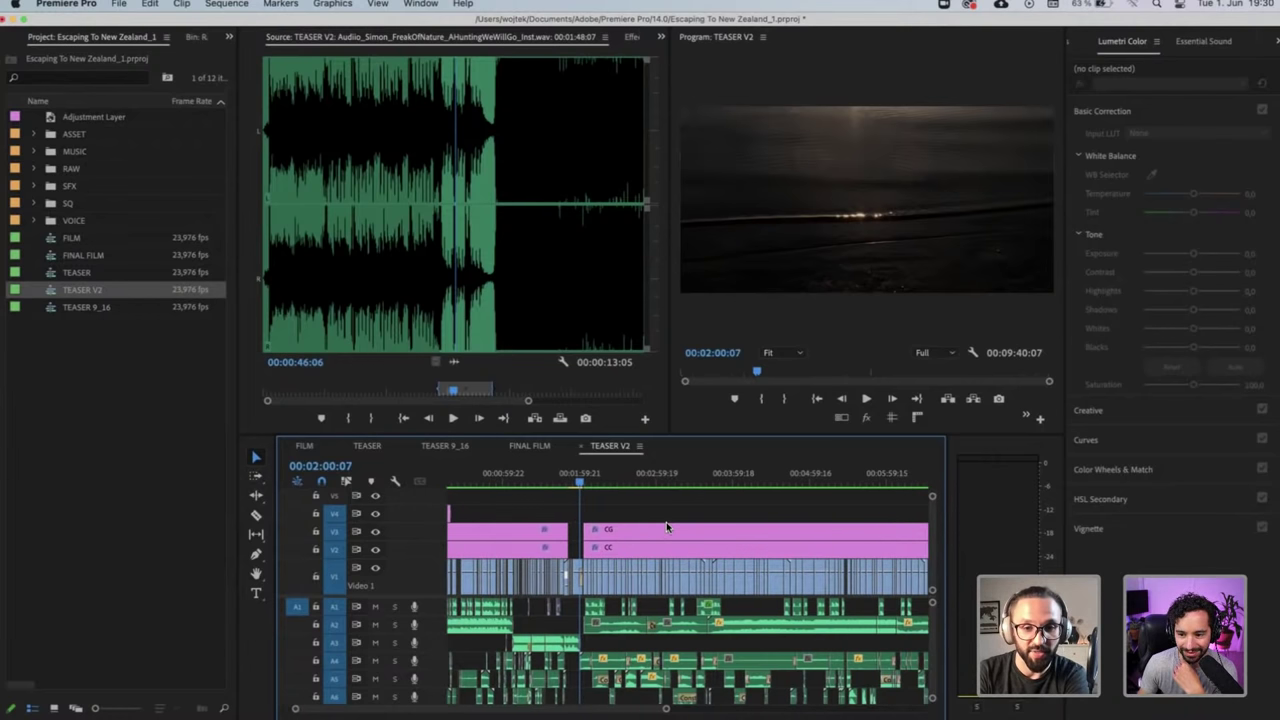
scroll(666, 522, "up", 2)
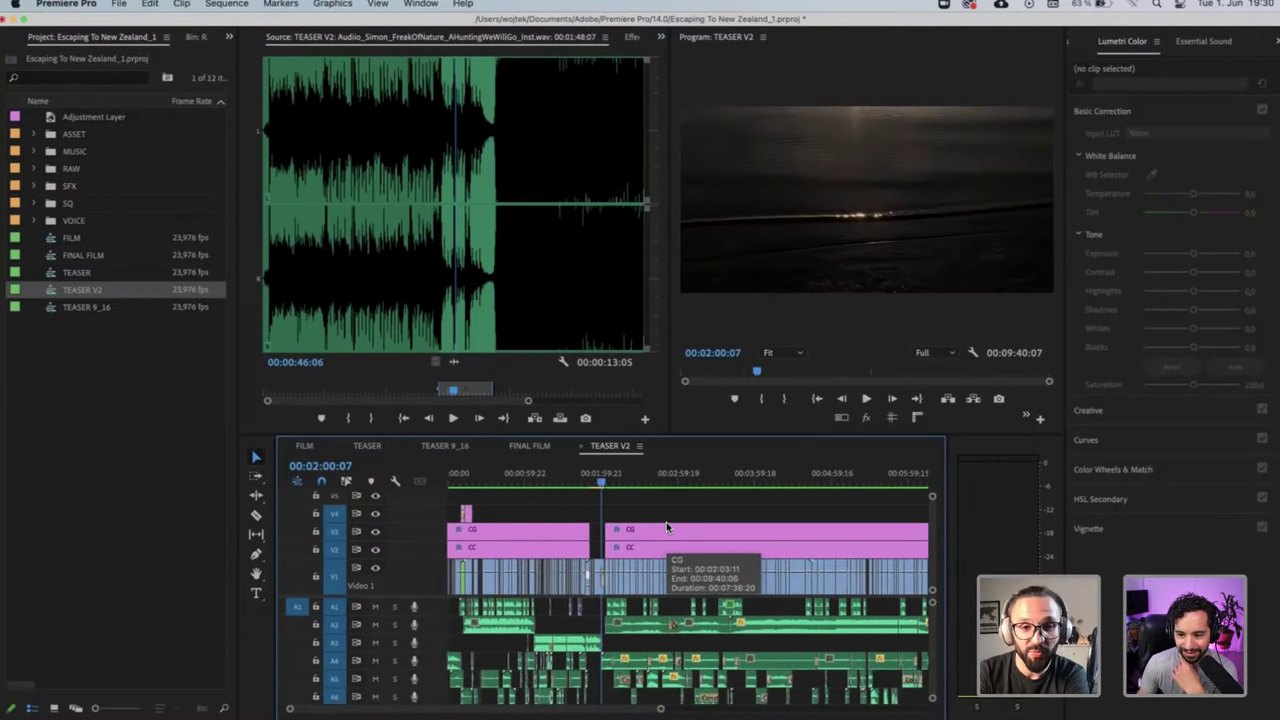
key("backslash")
left_click_drag(847, 510, 526, 703)
key("=")
key("=")
key("=")
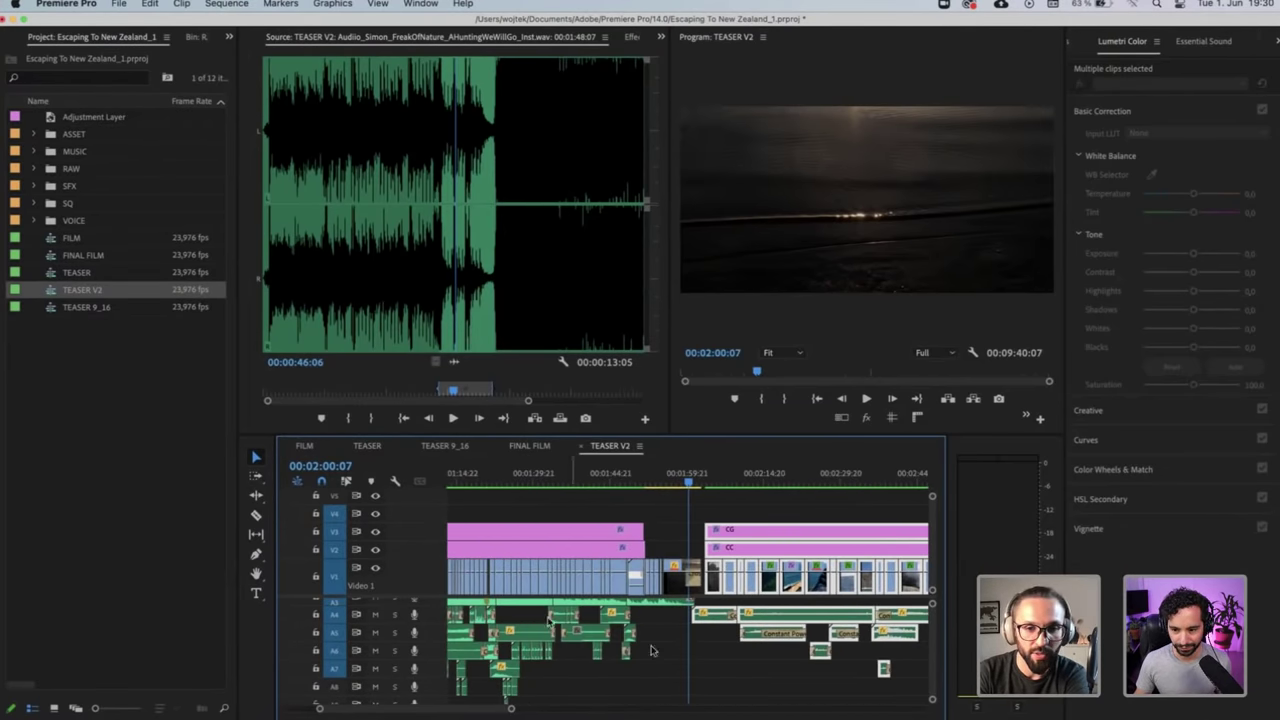
scroll(662, 632, "up", 2)
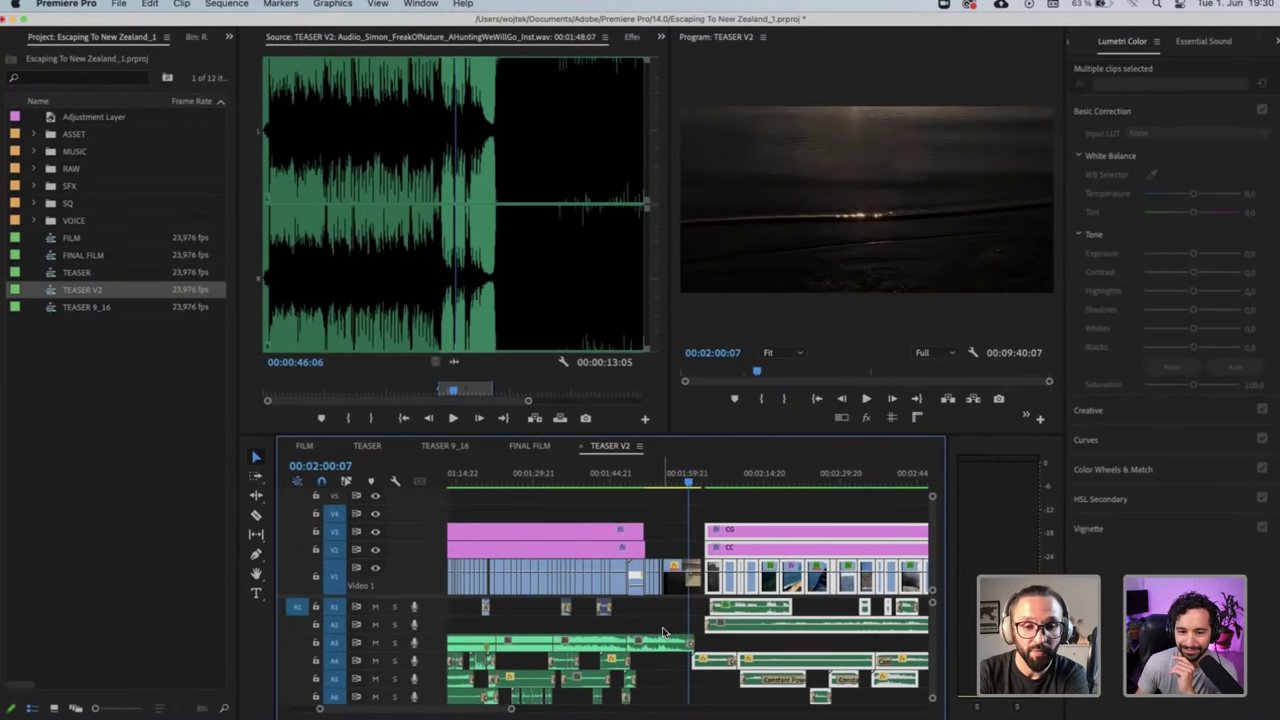
key("Delete")
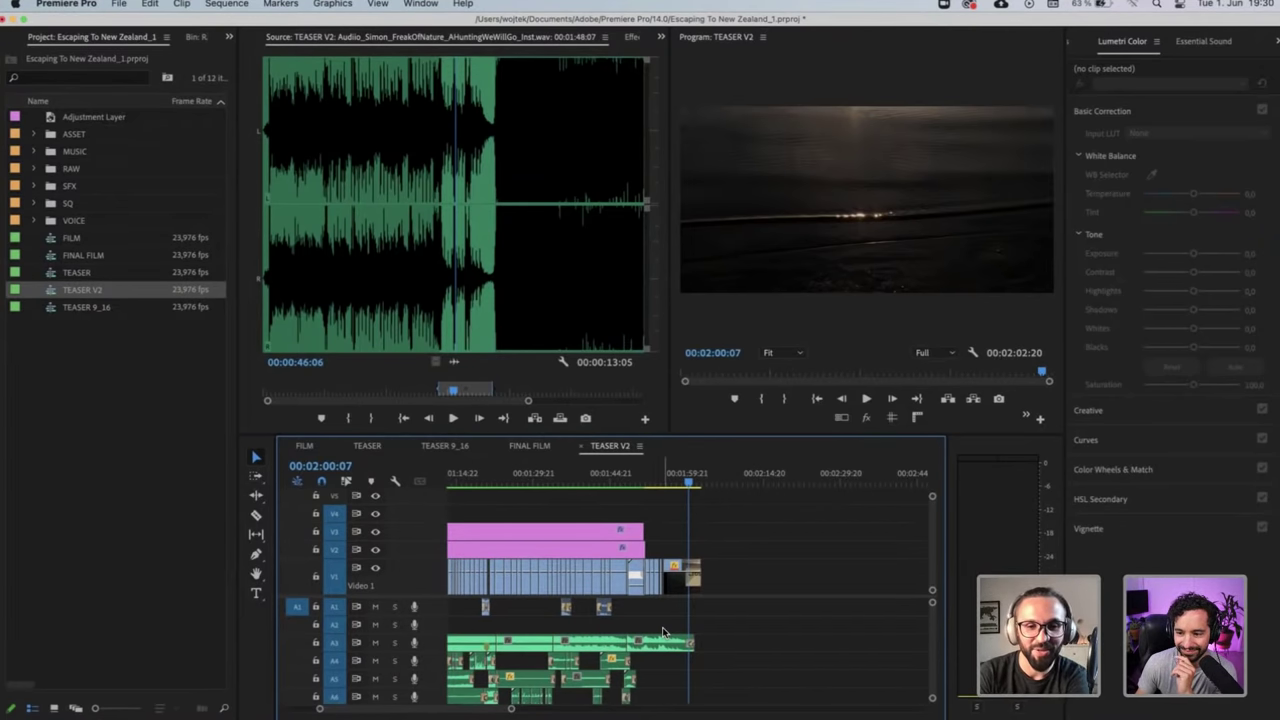
key("minus")
key("minus")
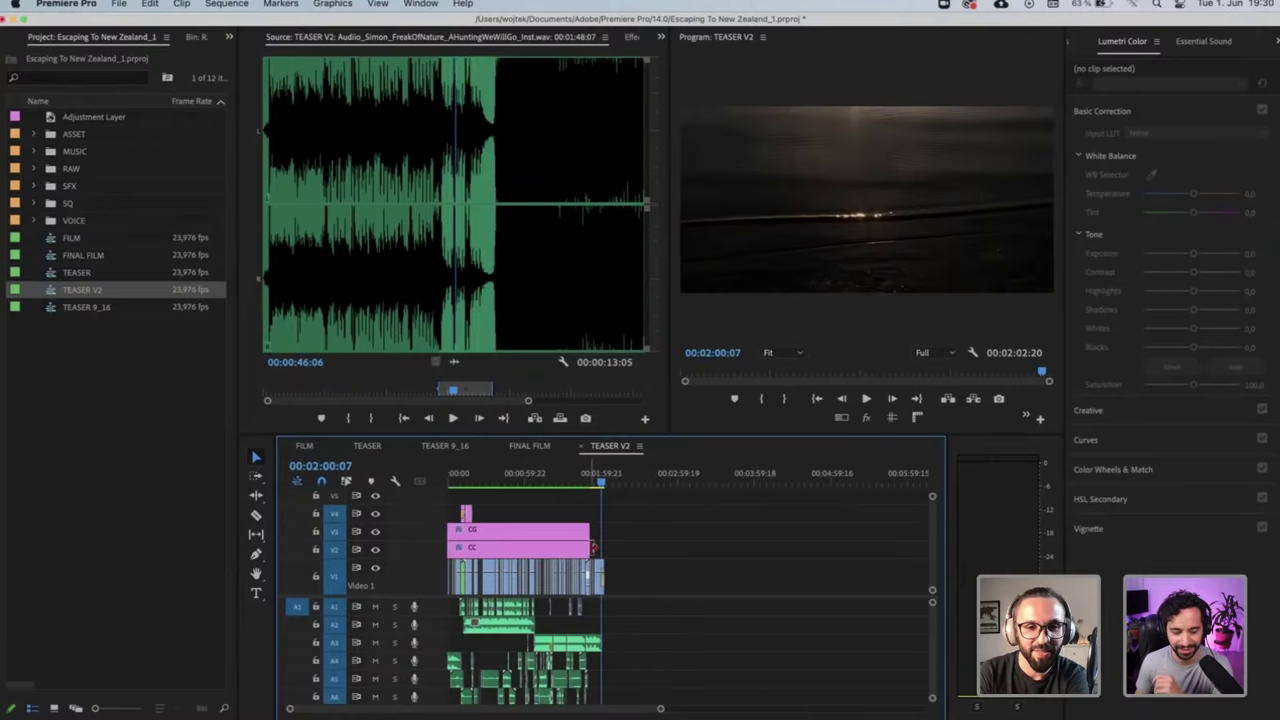
Extend the CG and CC adjustment clips on V2/V3 to end with the V1 footage
mouse_move(590, 546)
left_mouse_down()
mouse_move(608, 546)
mouse_move(602, 530)
left_mouse_up()
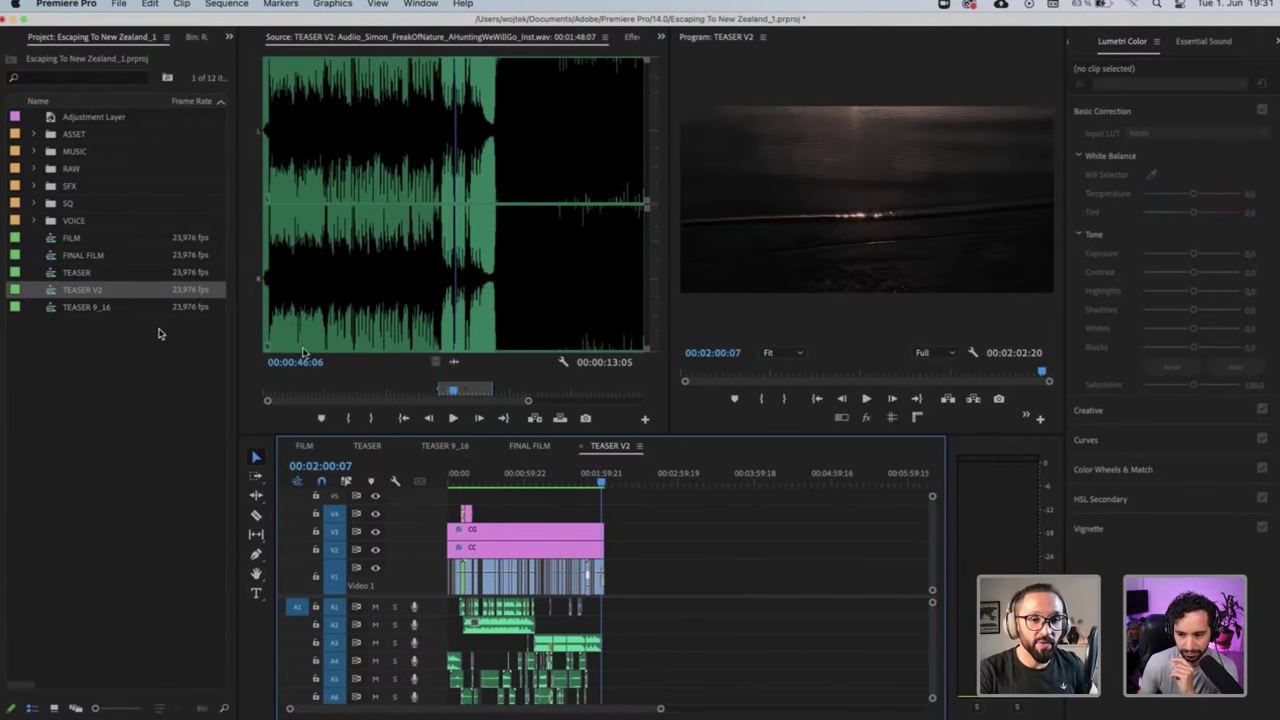
Load the CG adjustment layer at 00:00:28 in Lumetri Color over the mountain shot
left_click(486, 476)
left_click(486, 476)
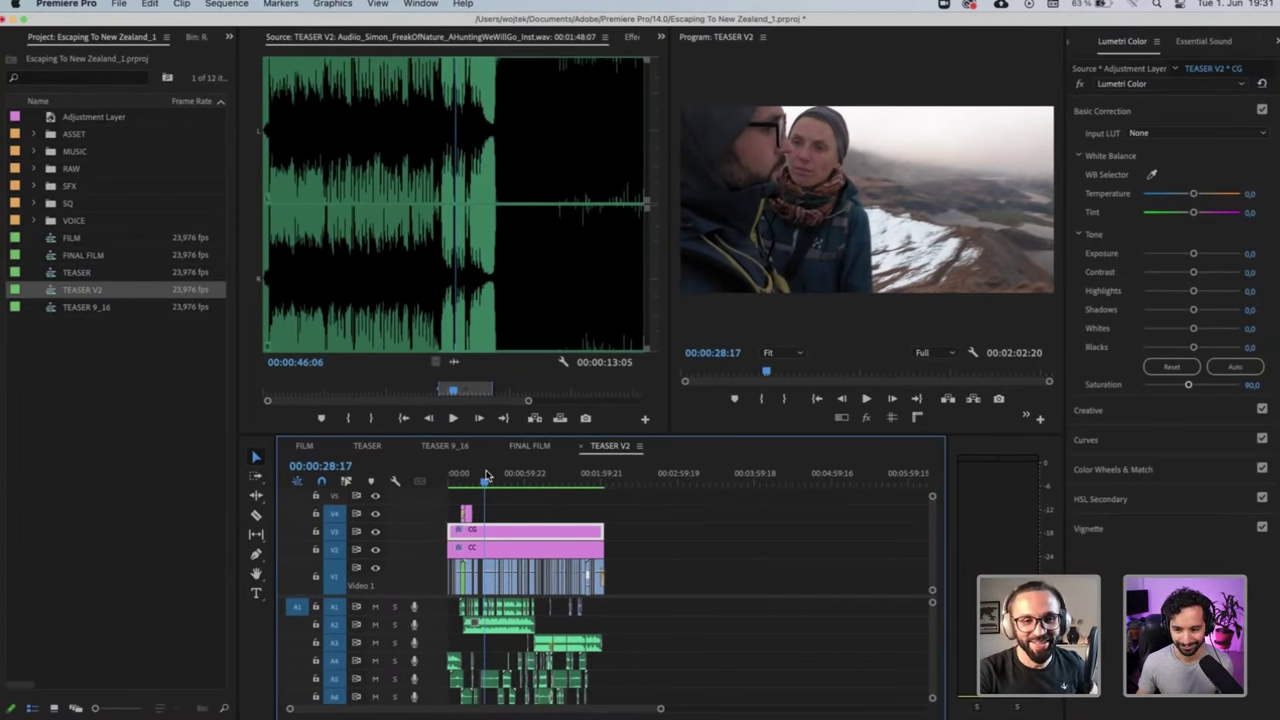
key("equal")
key("equal")
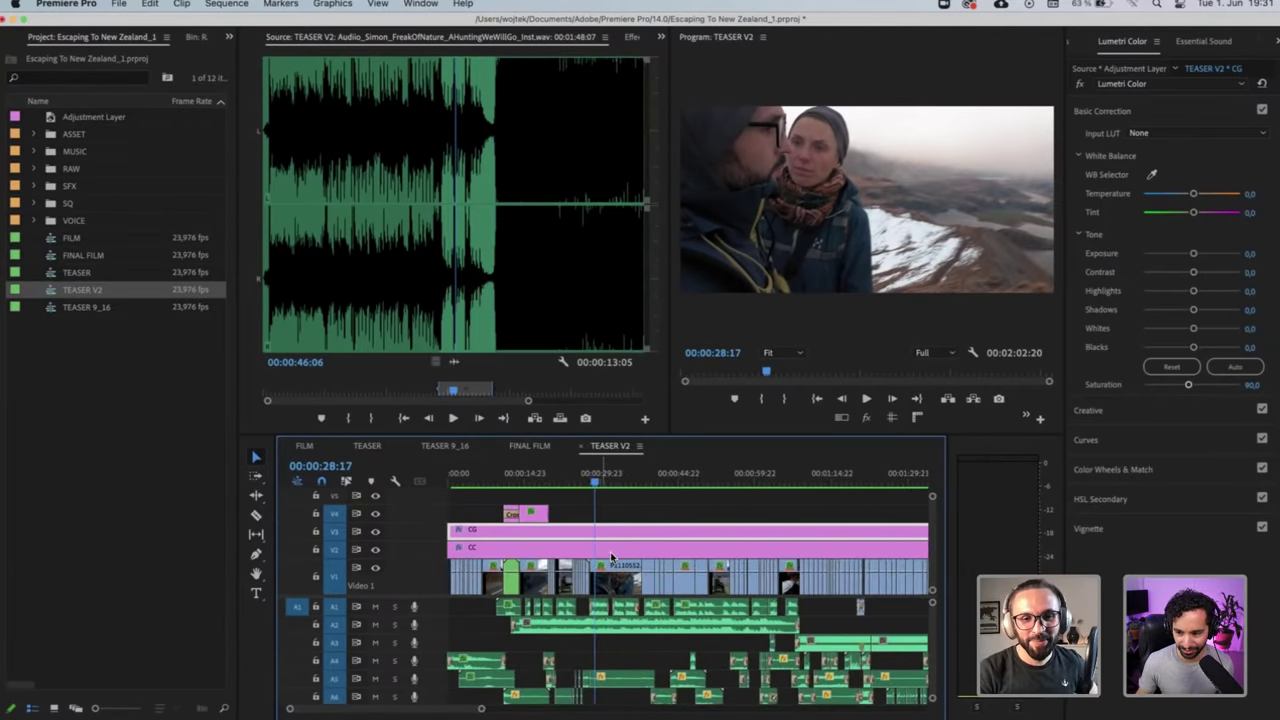
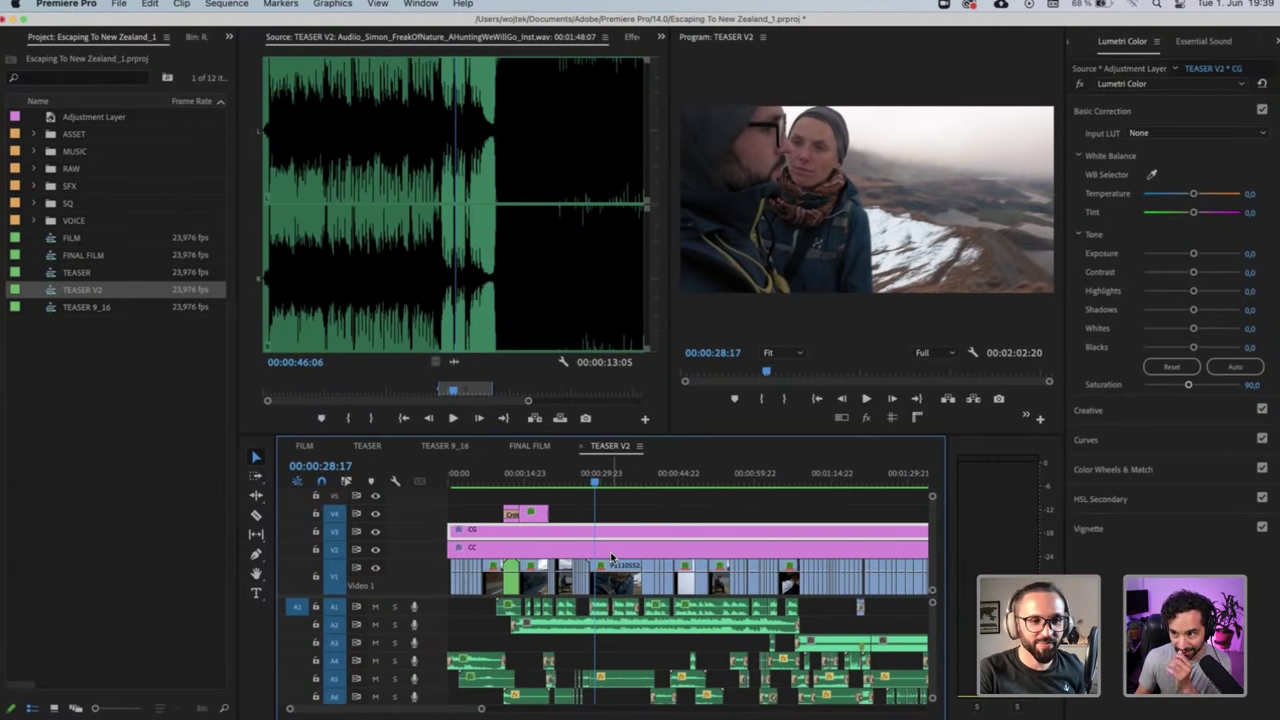
Turn off track output for the CG adjustment layer on V3 and the CC adjustment layer on V2
key("minus")
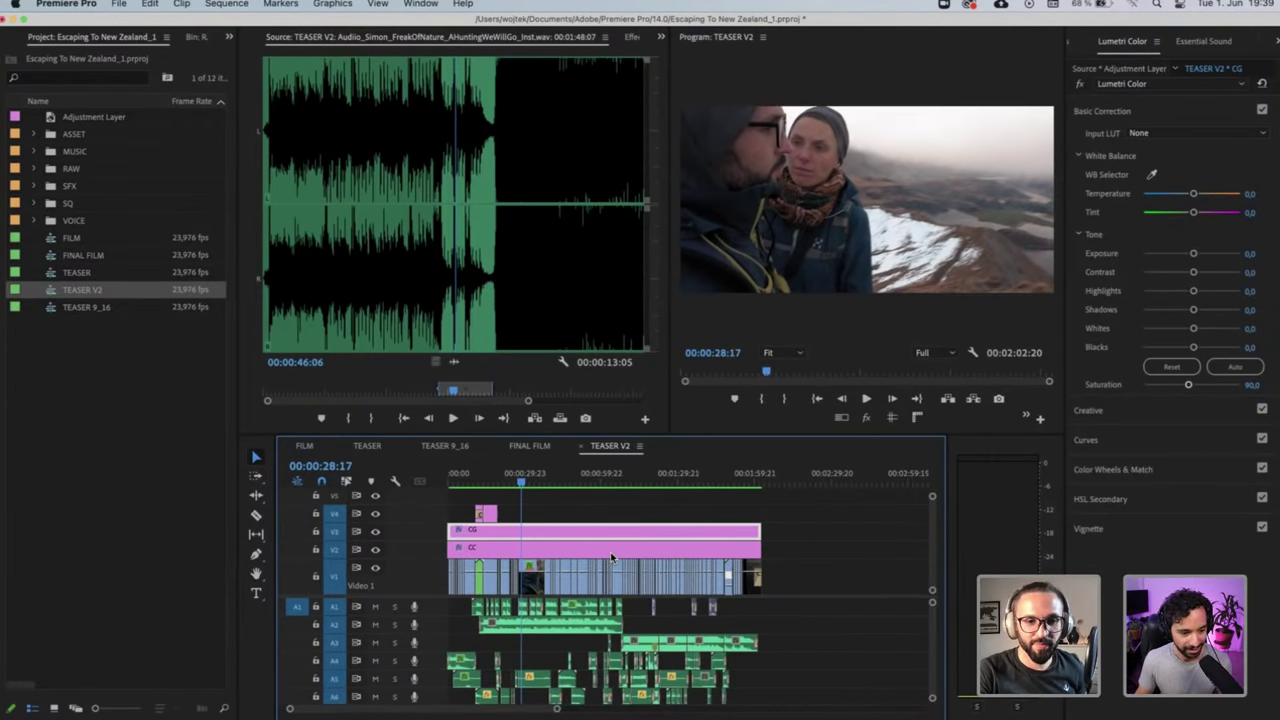
key("equal")
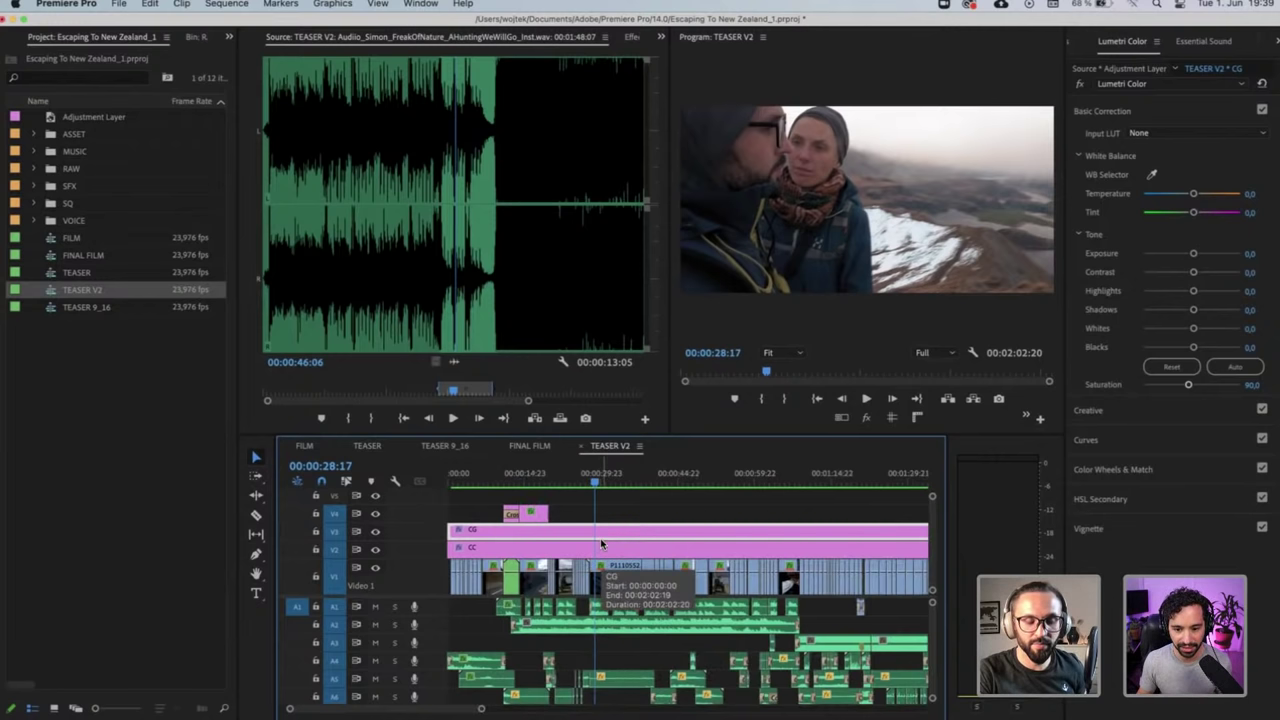
left_click(637, 514)
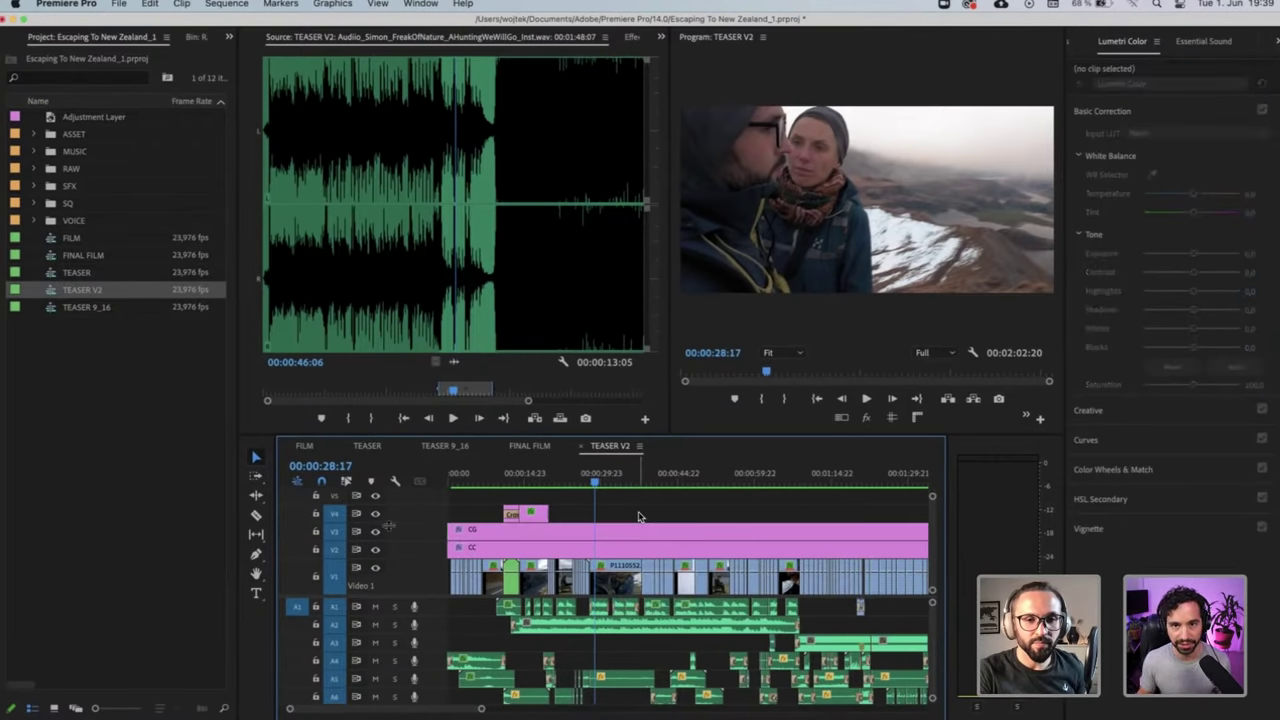
left_click(376, 533)
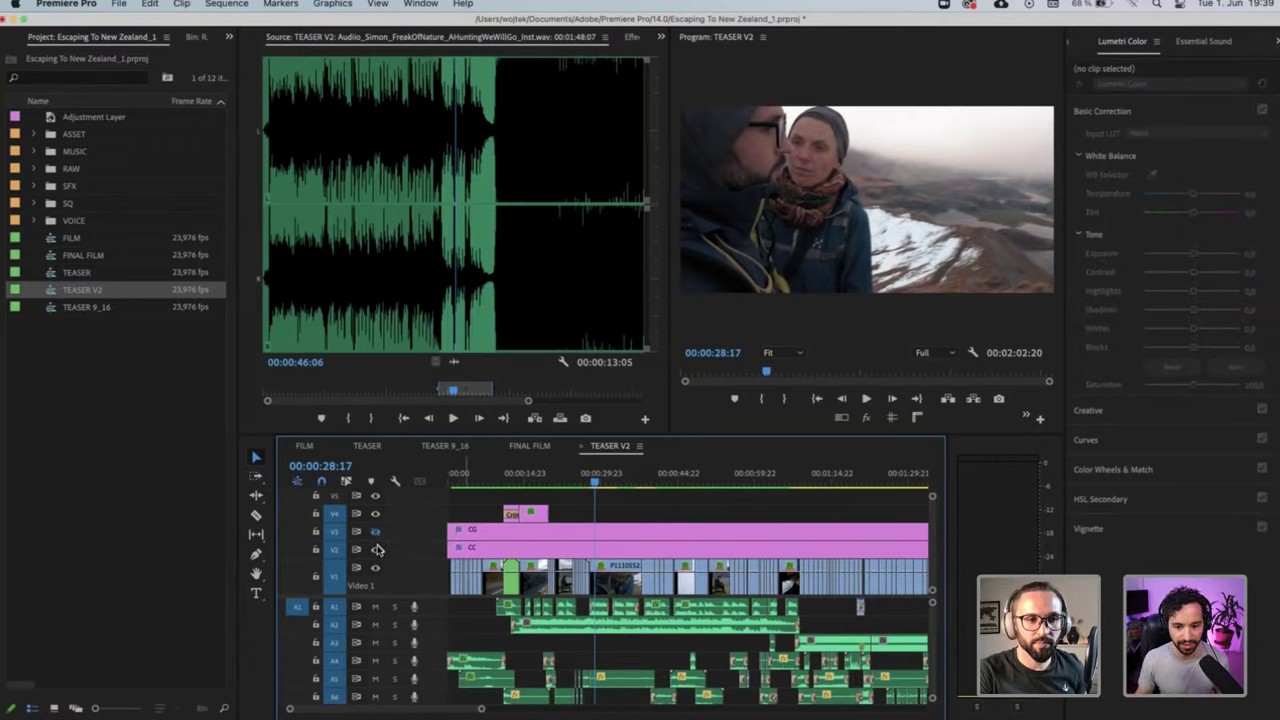
left_click(375, 533)
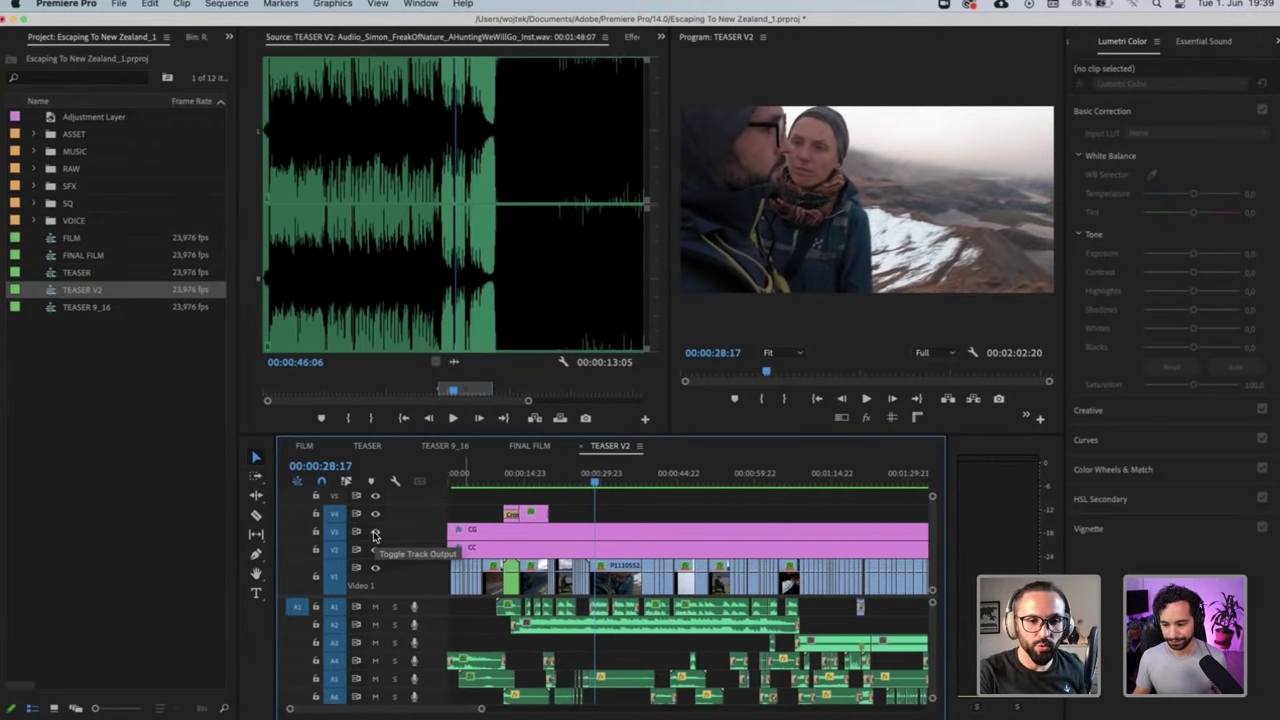
left_click(375, 533)
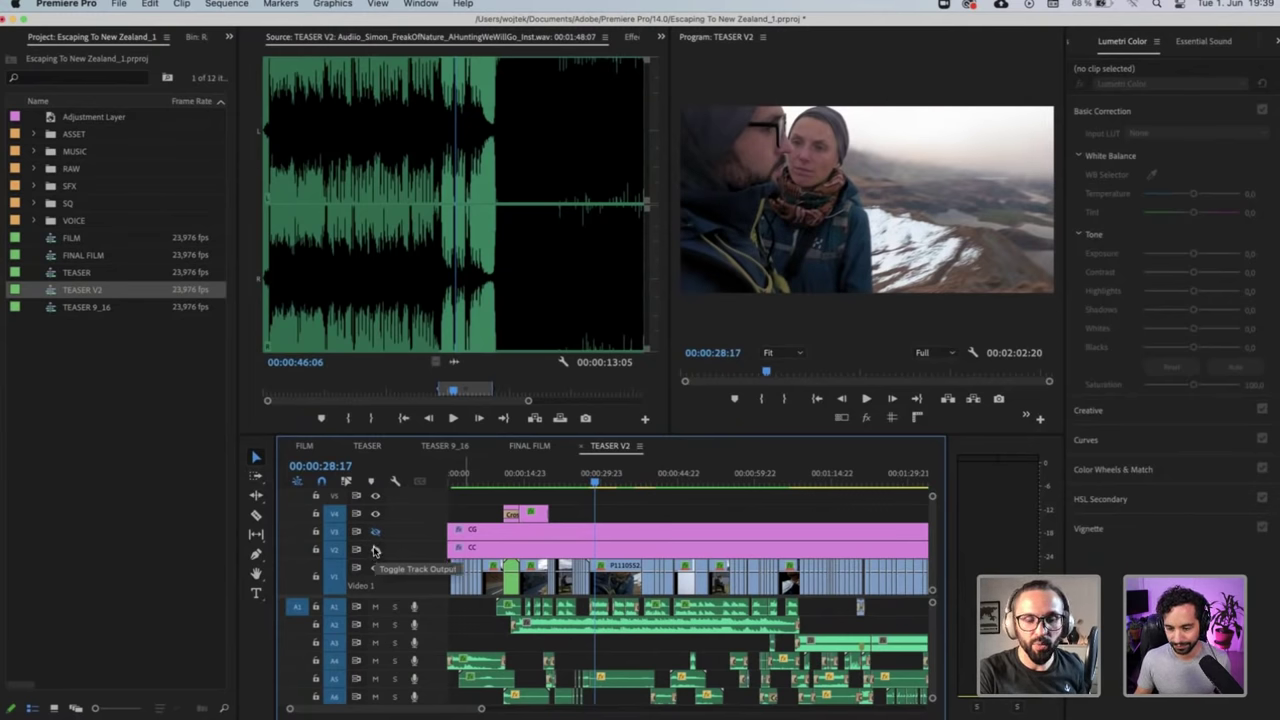
left_click(375, 550)
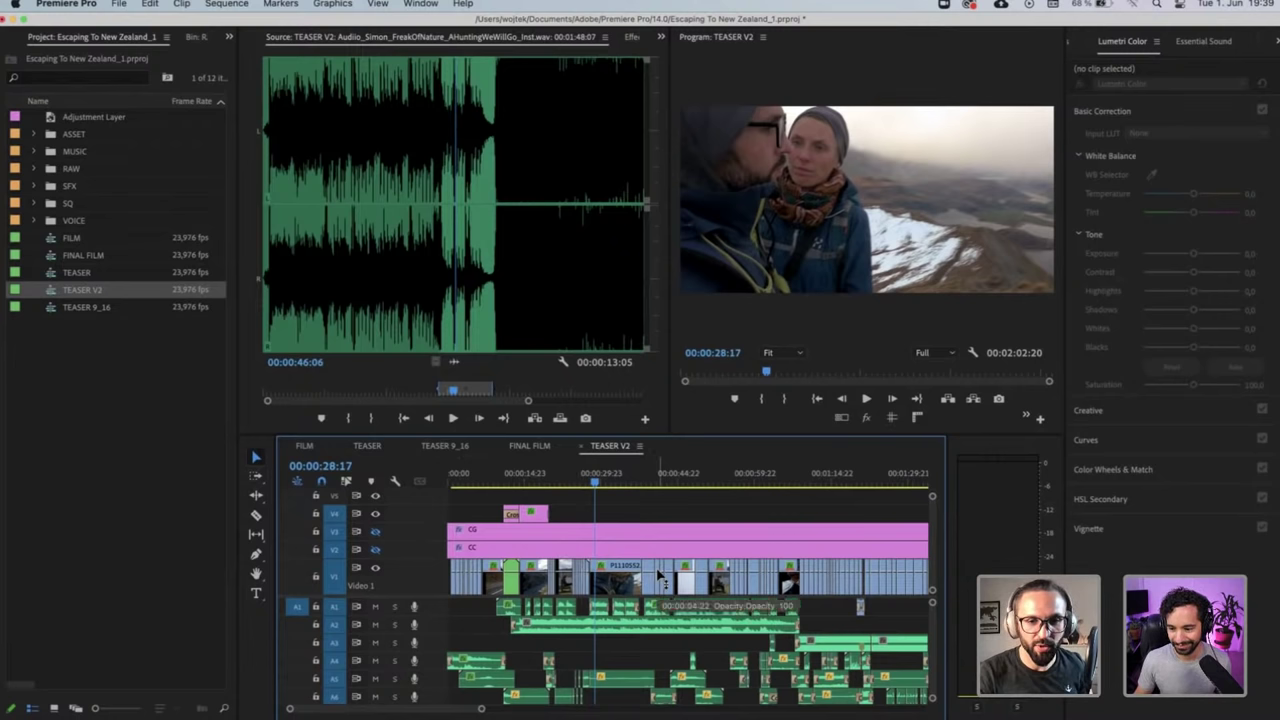
left_click(375, 531)
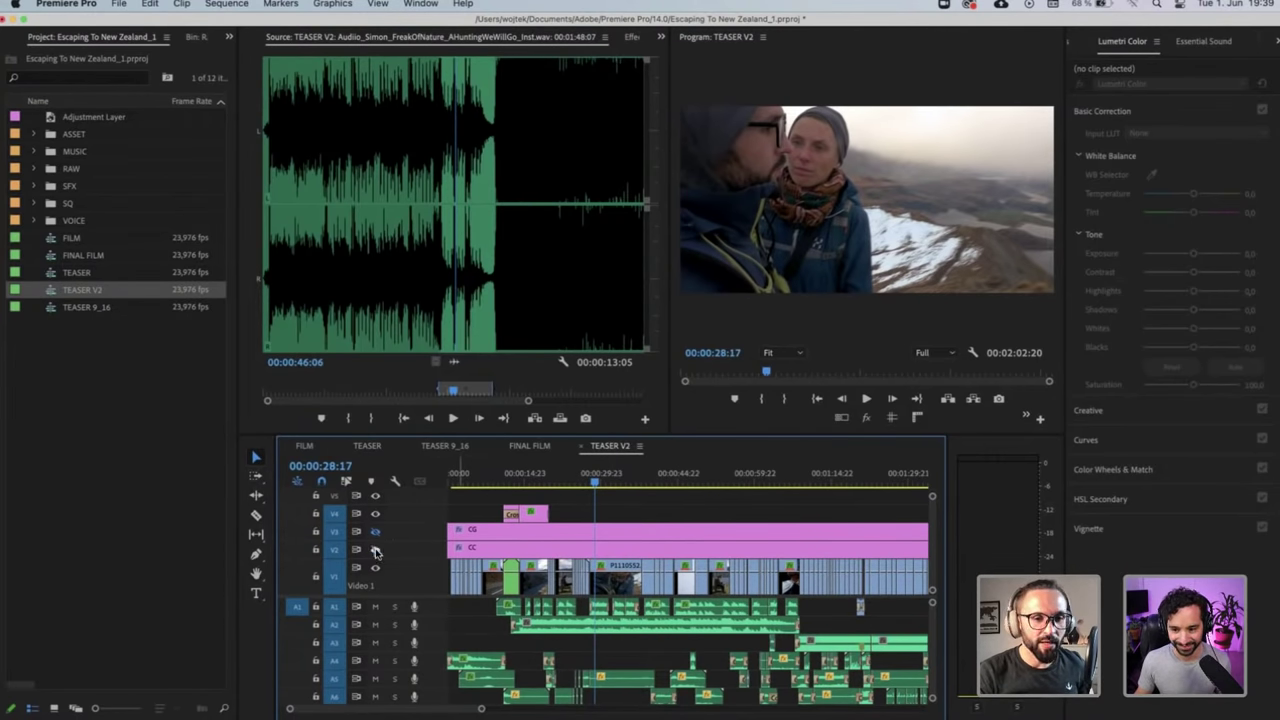
left_click(375, 549)
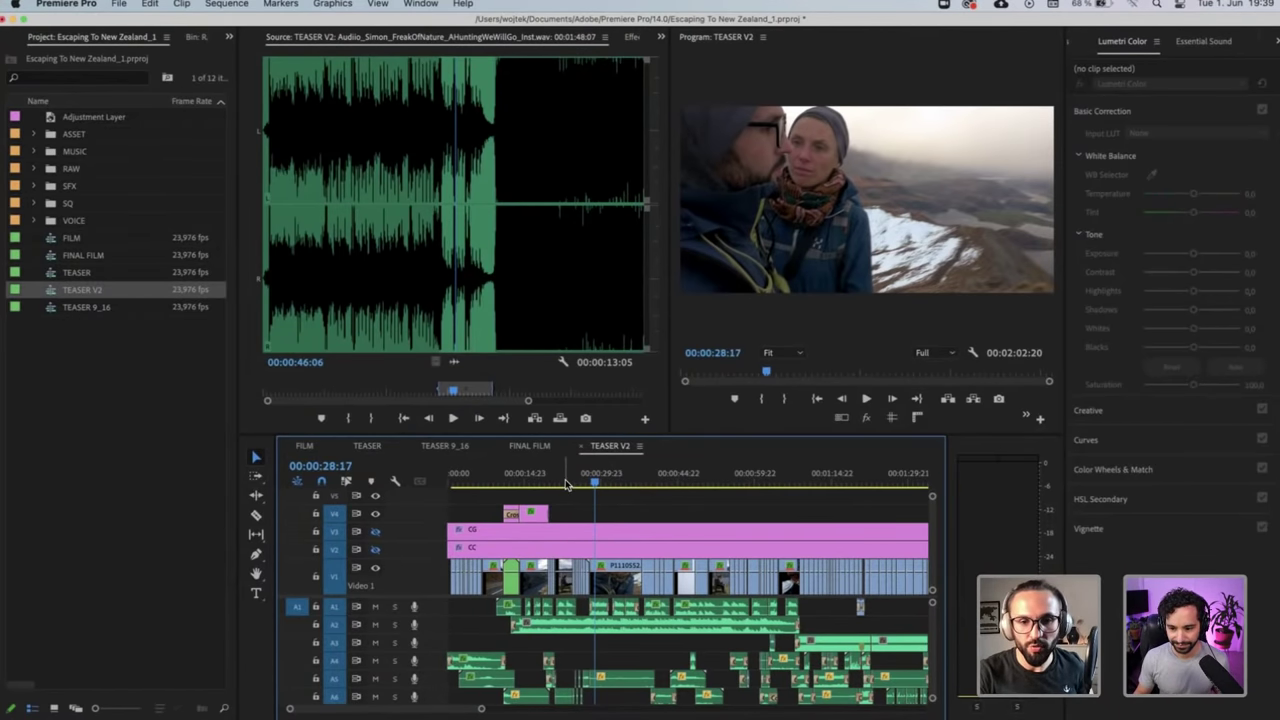
Hide V1's output, mute A1, and play the ESCAPING title section from about 00:00:10
left_click_drag(590, 484, 694, 492)
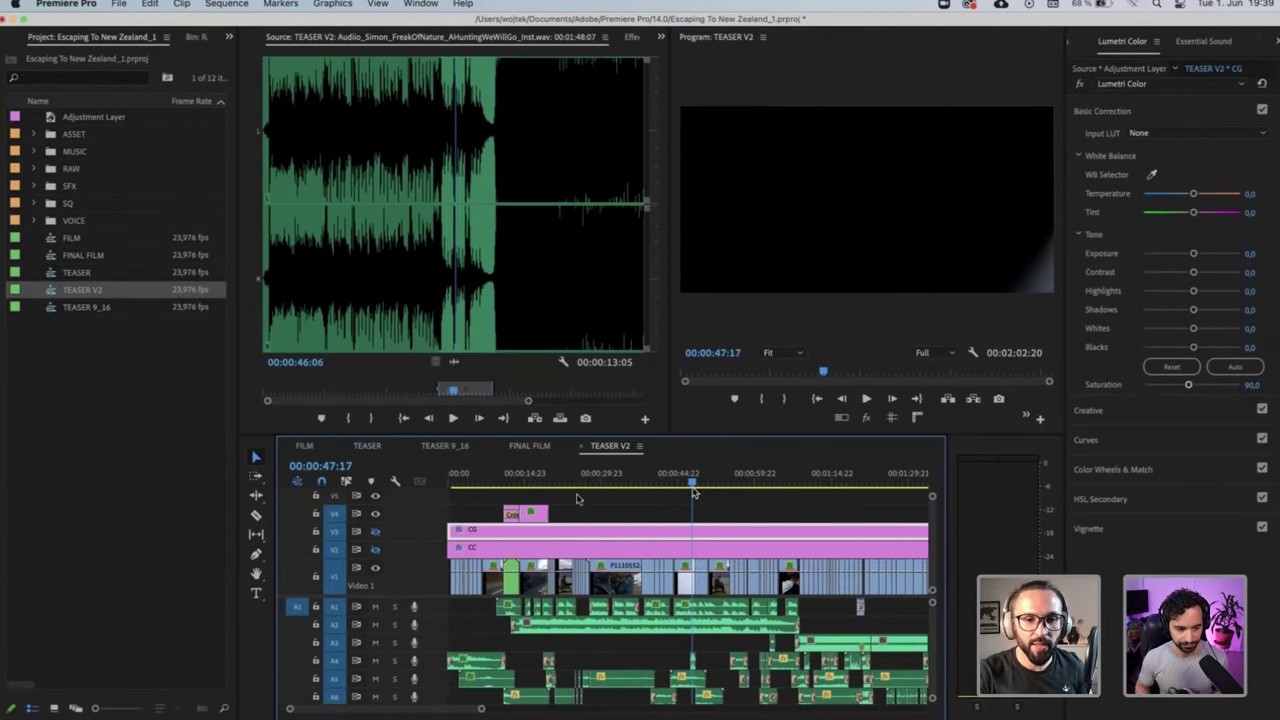
left_click(377, 608)
left_click(504, 484)
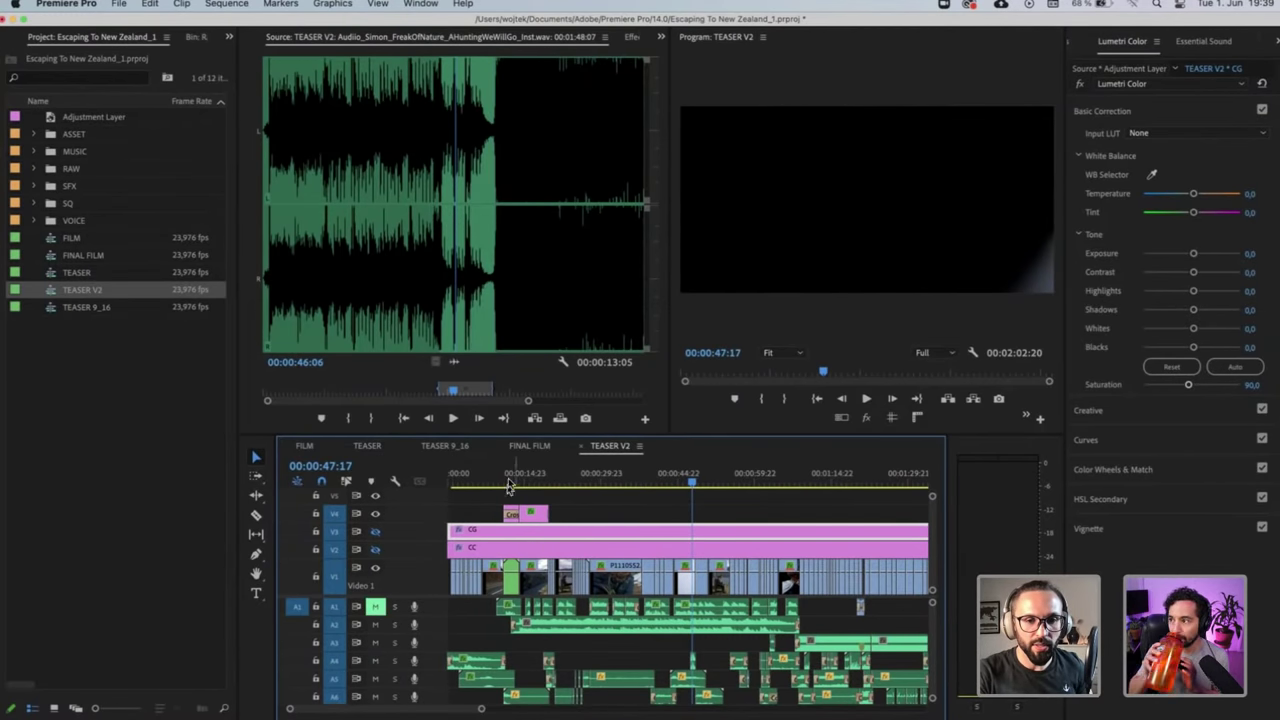
left_click(373, 569)
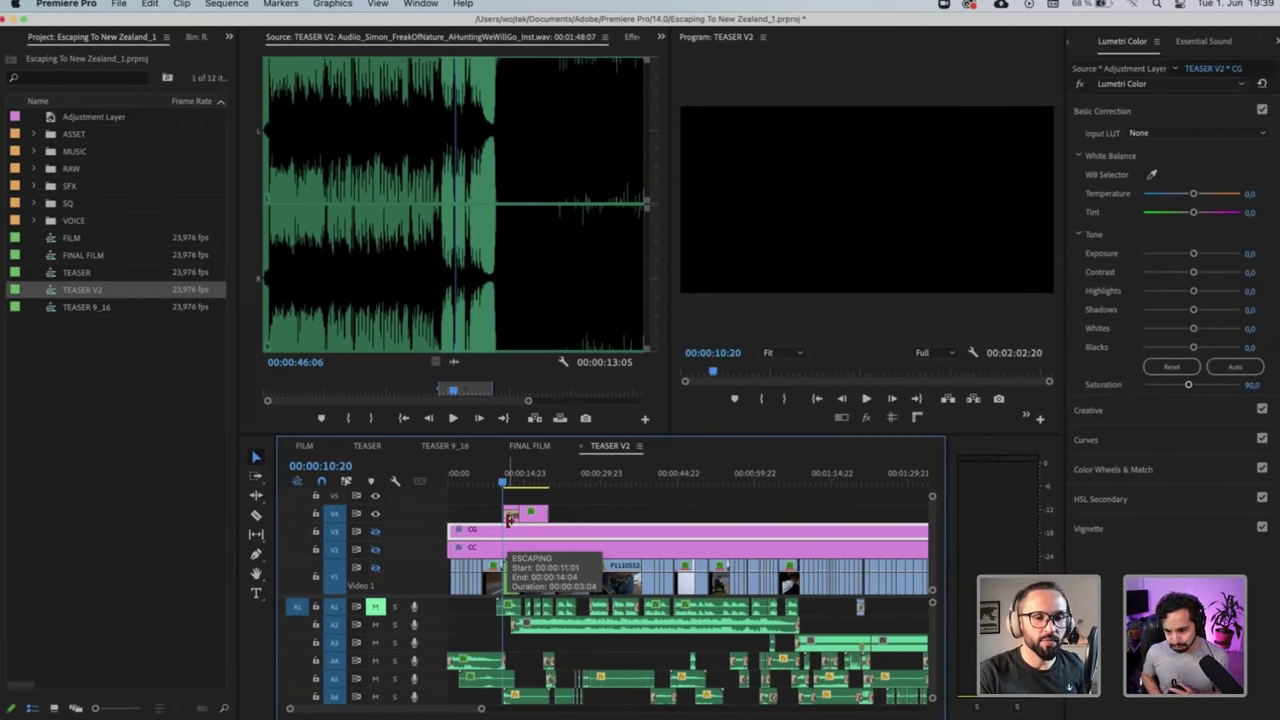
key("space")
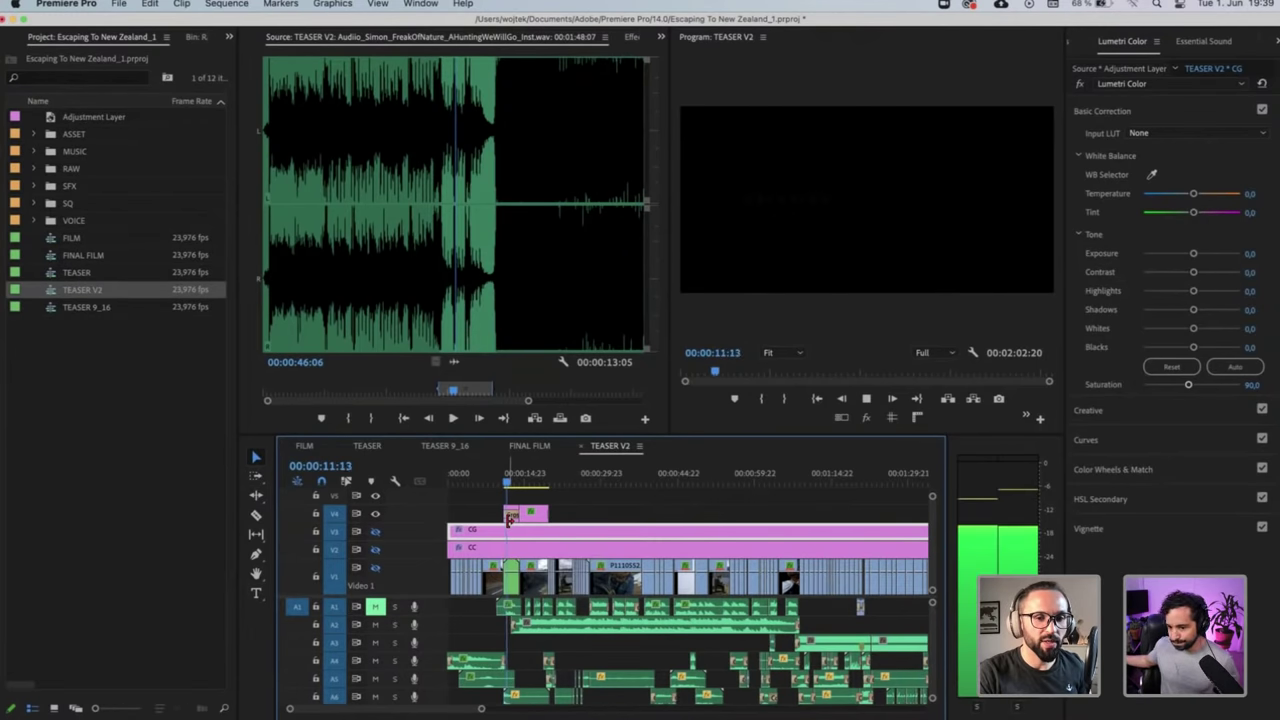
key("space")
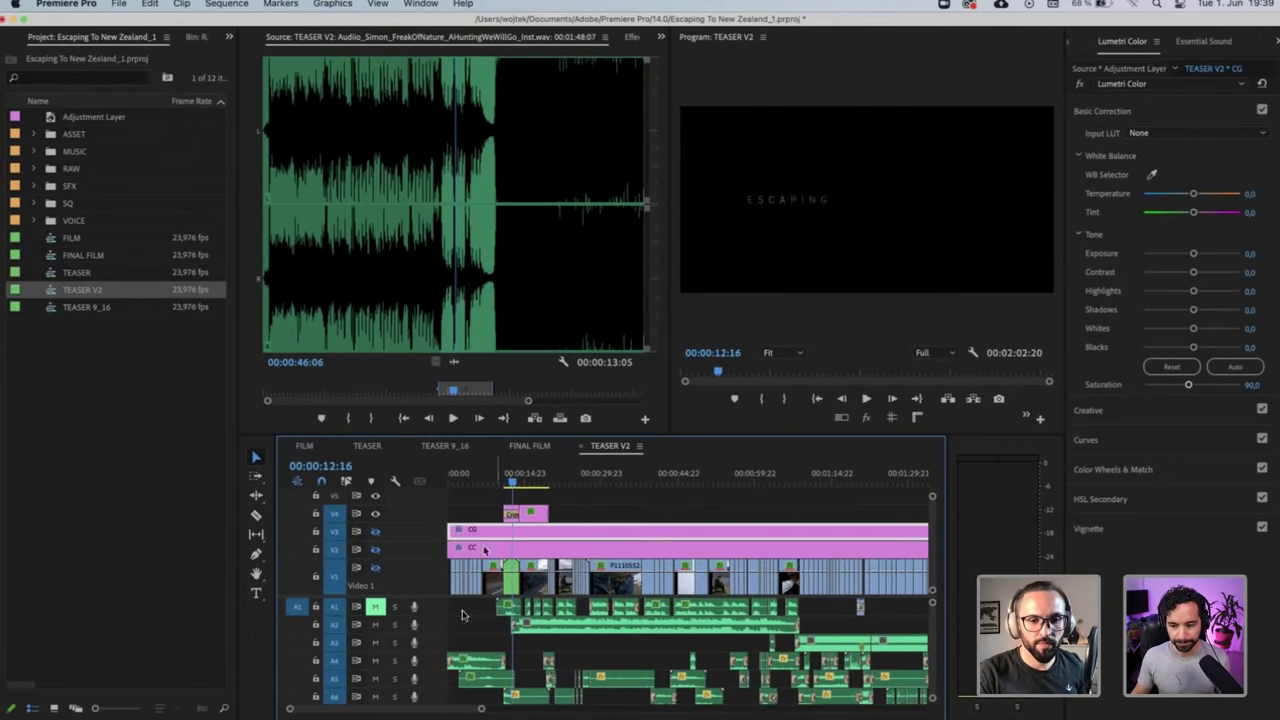
Unmute and solo A1, then replay the title section from about ten seconds
left_click(376, 606)
left_click(394, 606)
left_click(500, 470)
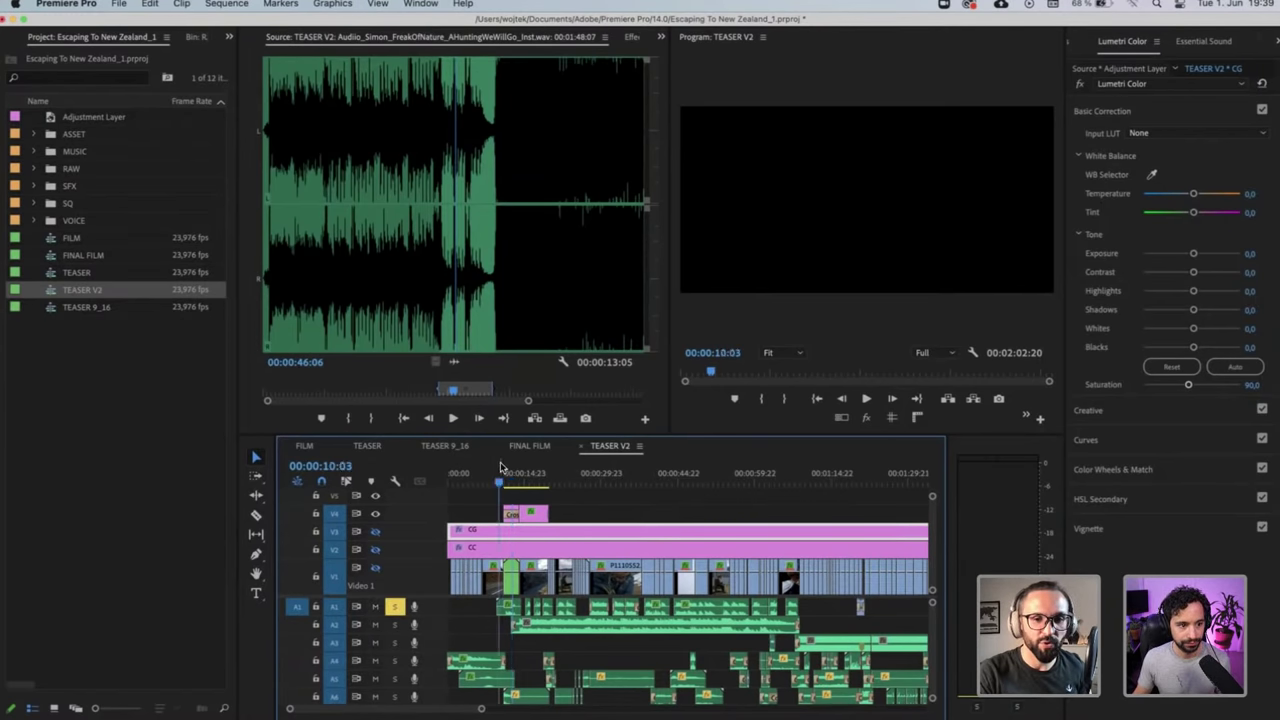
key("space")
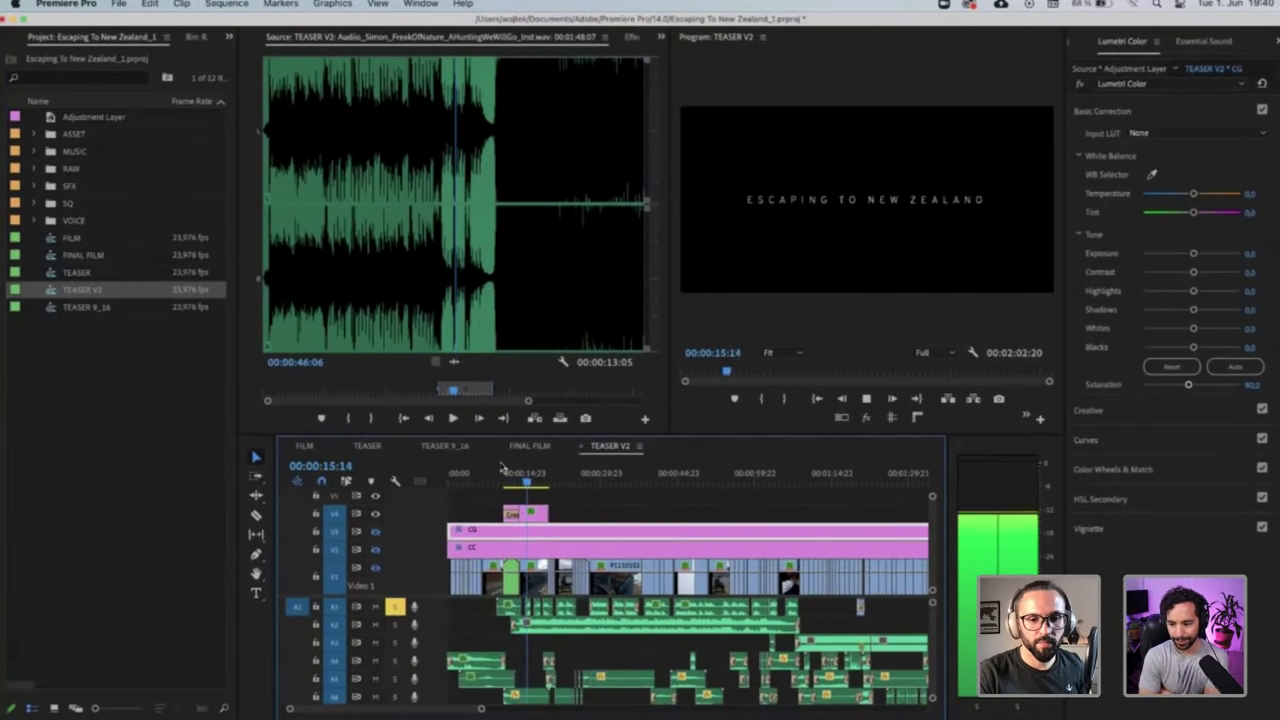
key("space")
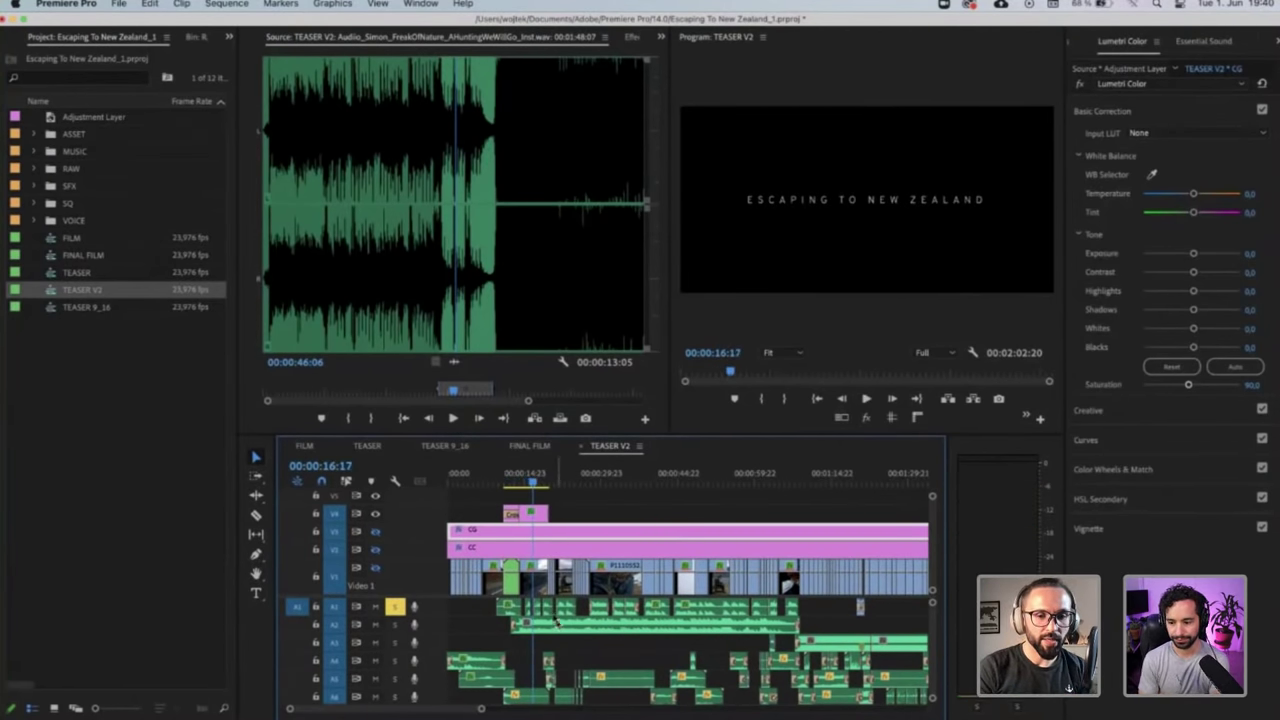
left_click_drag(550, 614, 514, 612)
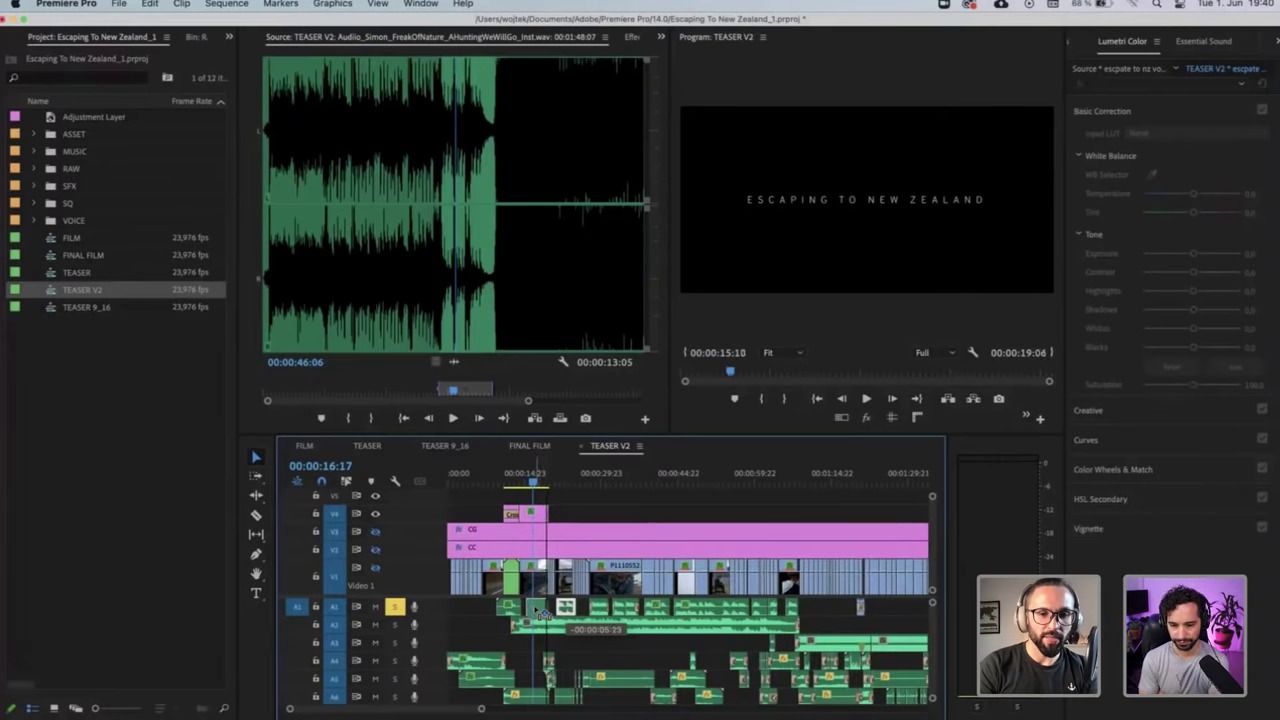
left_click(505, 484)
key("space")
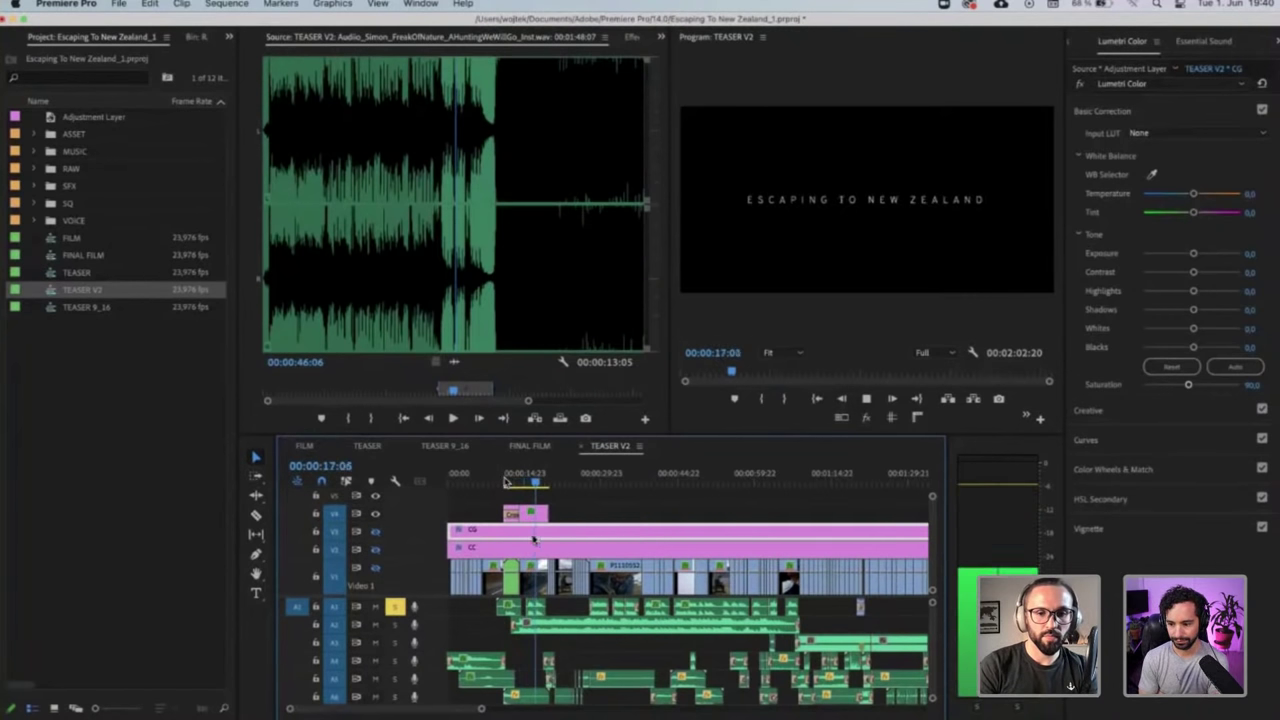
key("space")
Review the teaser around the one-minute mark
left_click(508, 608)
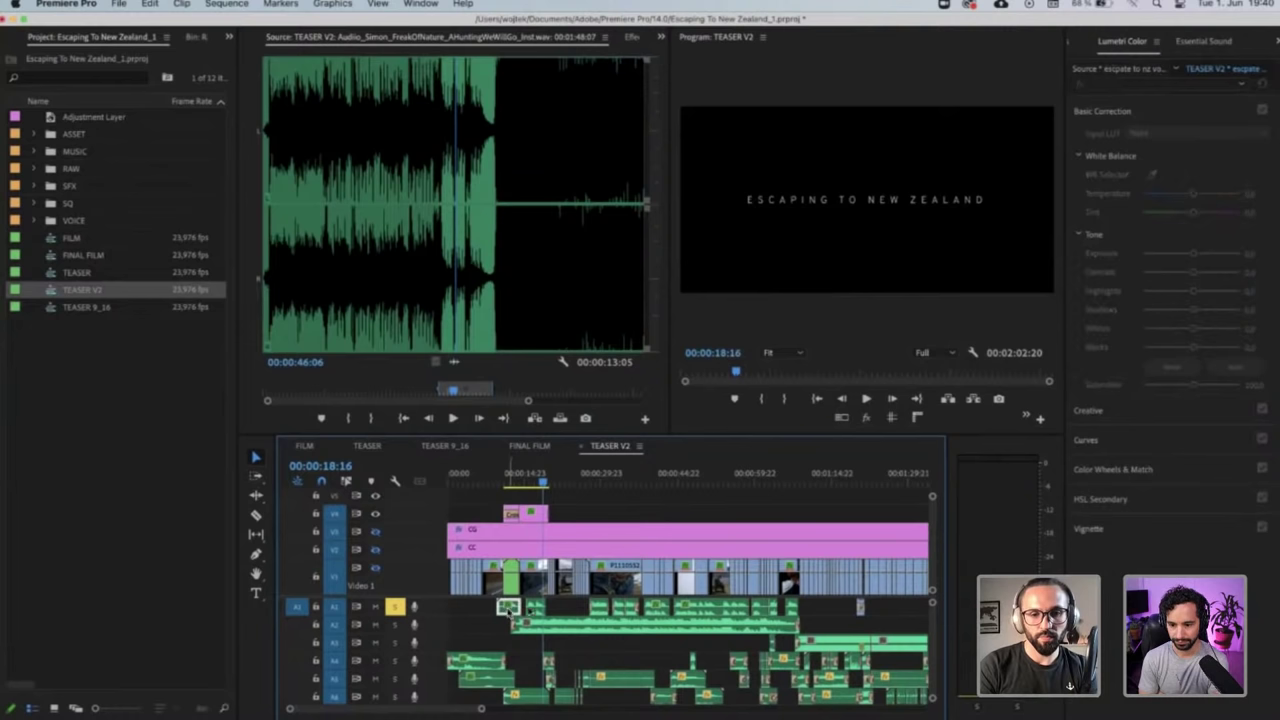
left_click_drag(595, 480, 719, 484)
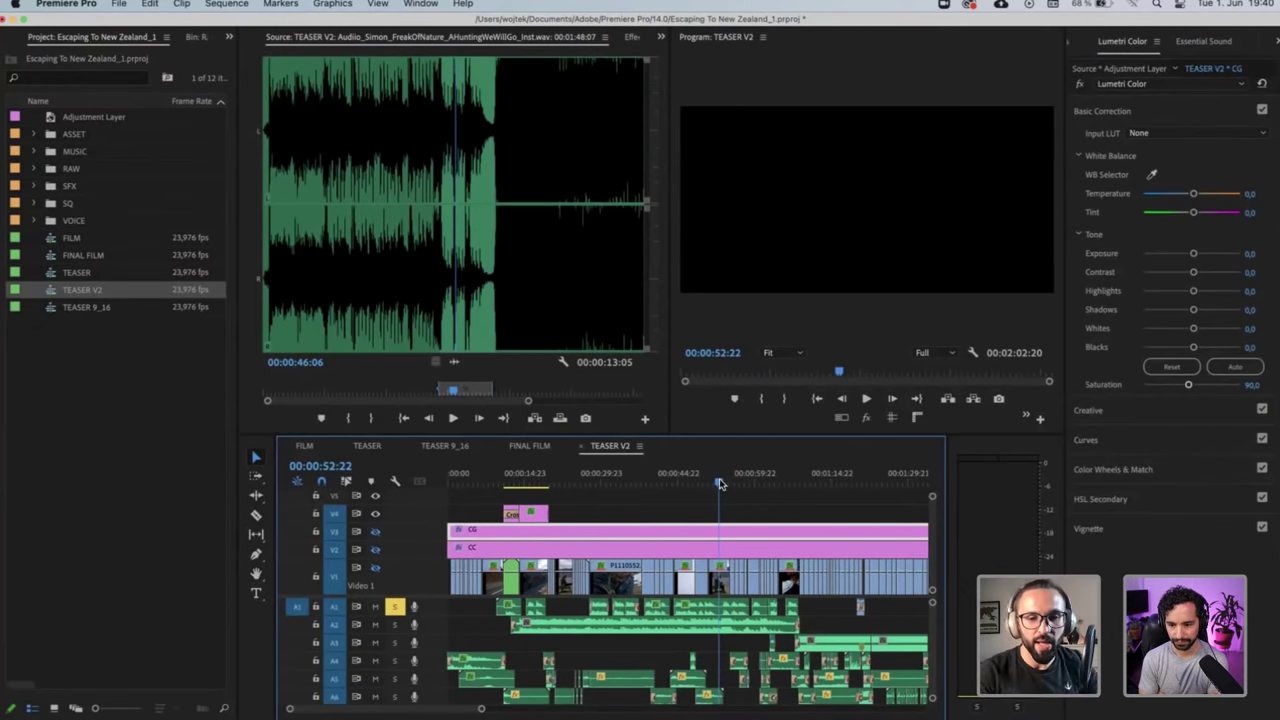
left_click(722, 482)
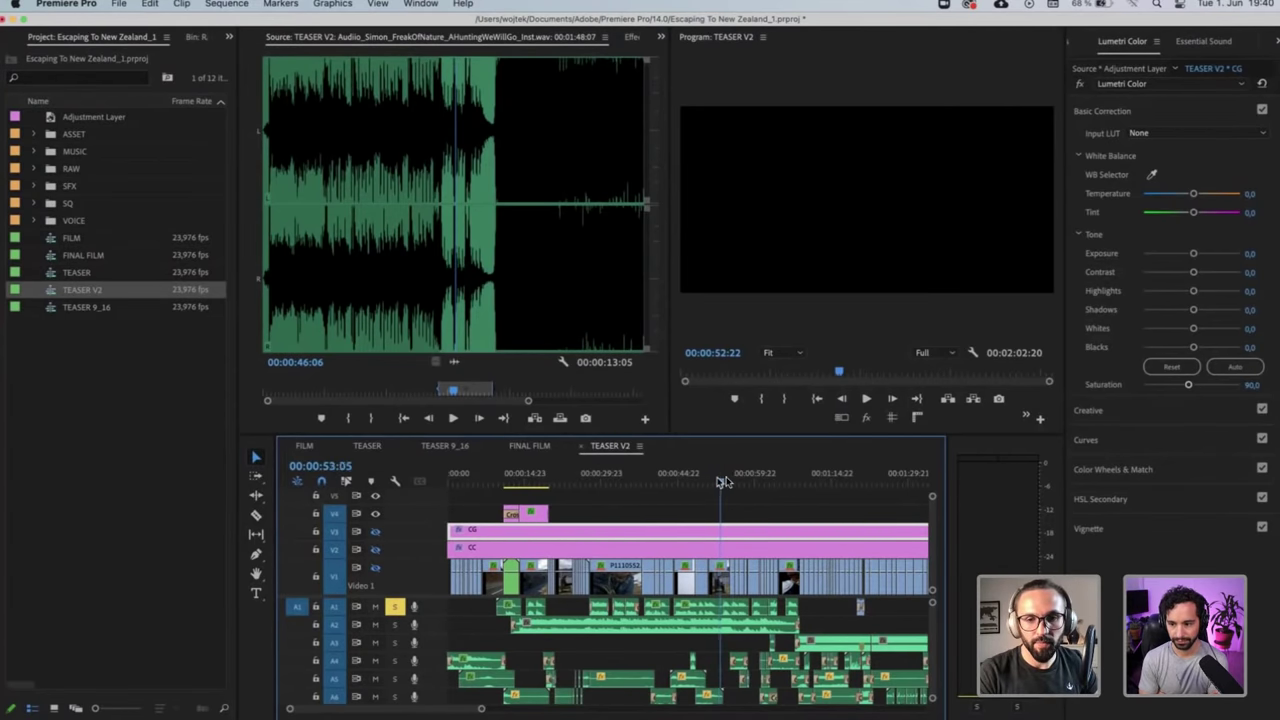
left_click_drag(722, 482, 752, 482)
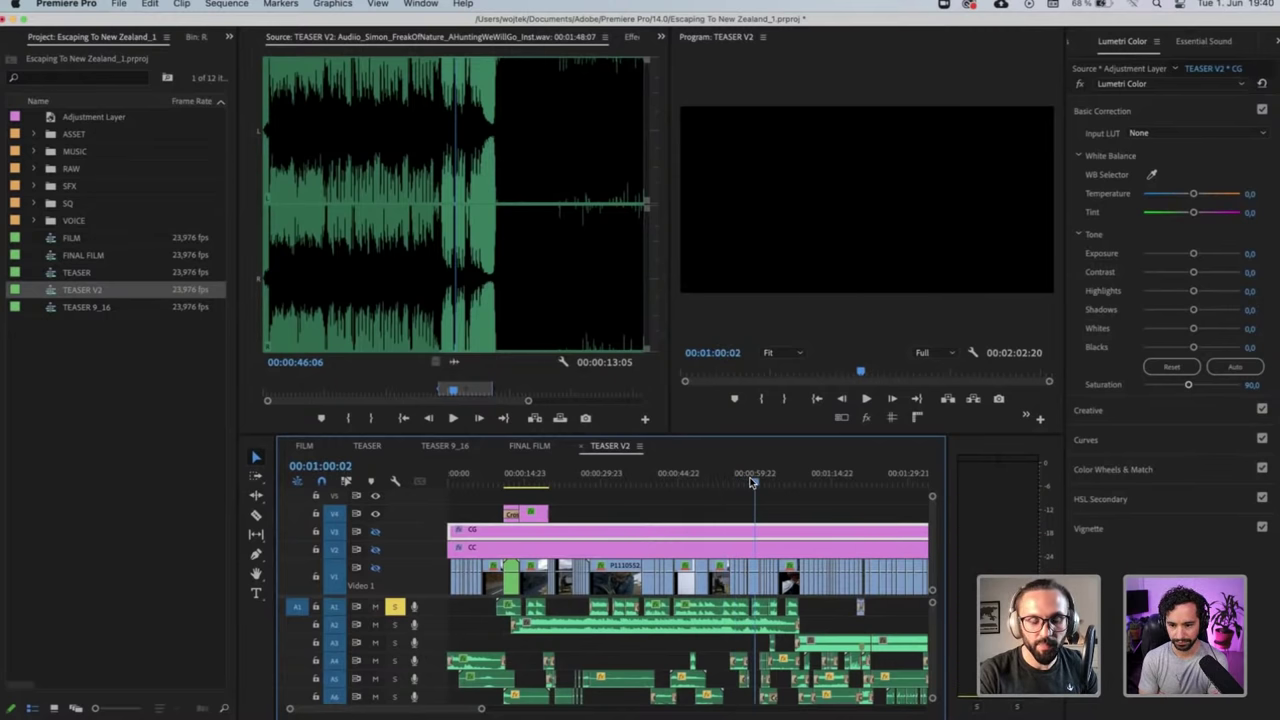
key("space")
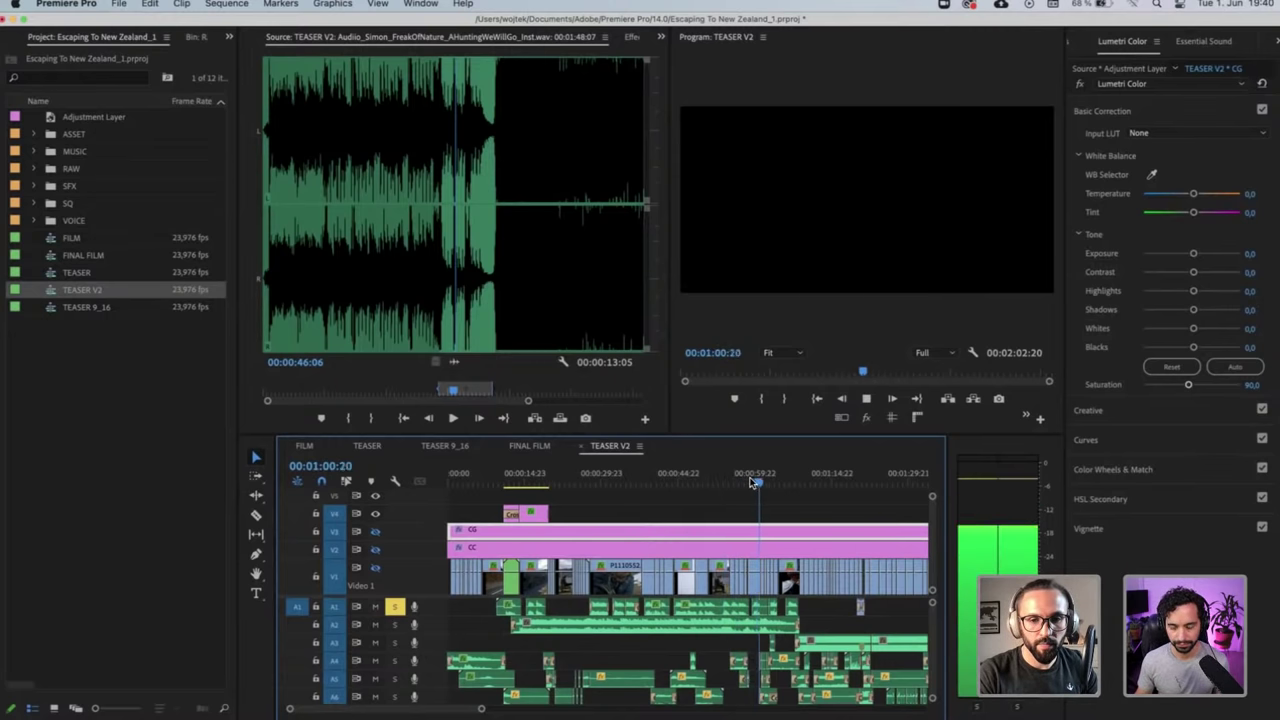
key("space")
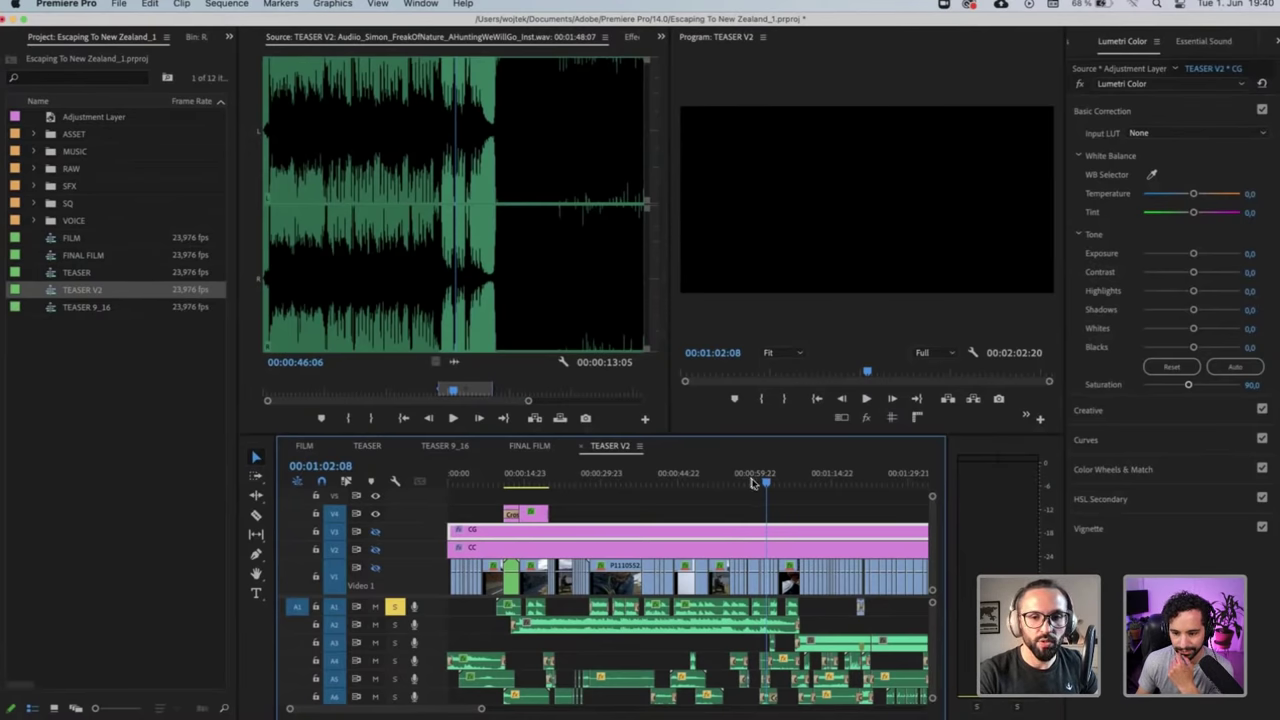
left_click(760, 478)
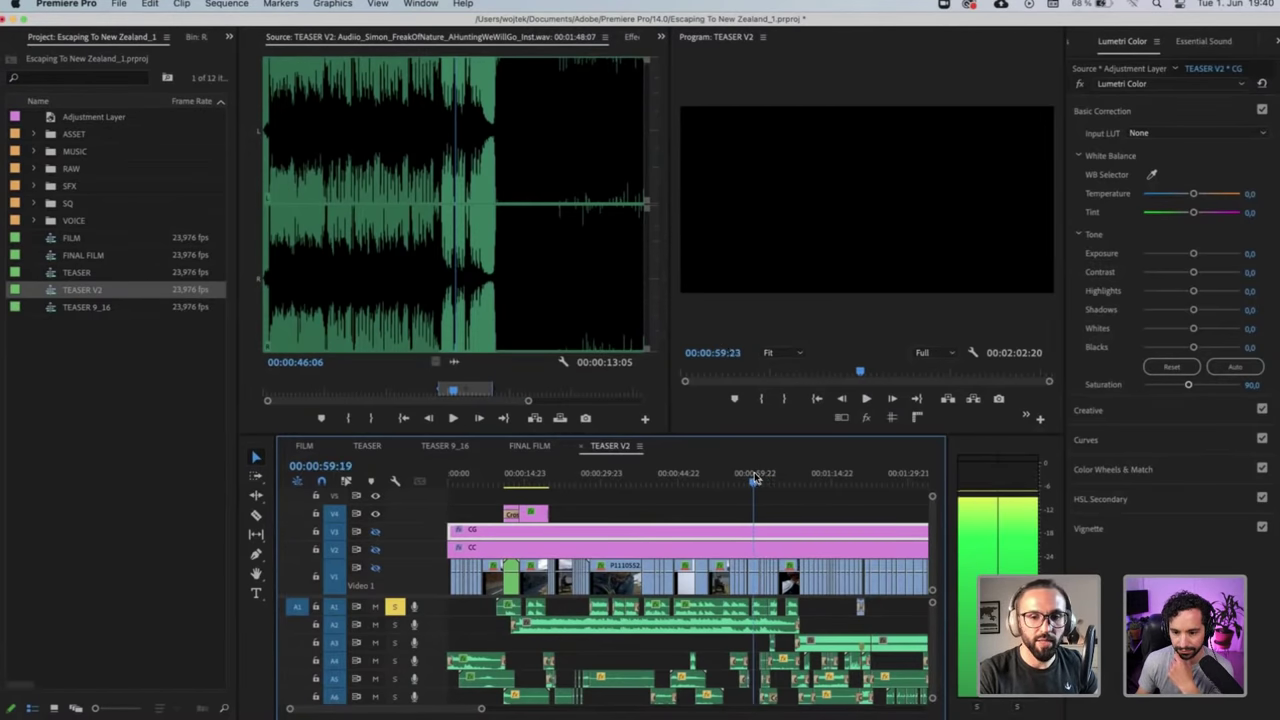
left_click(754, 480)
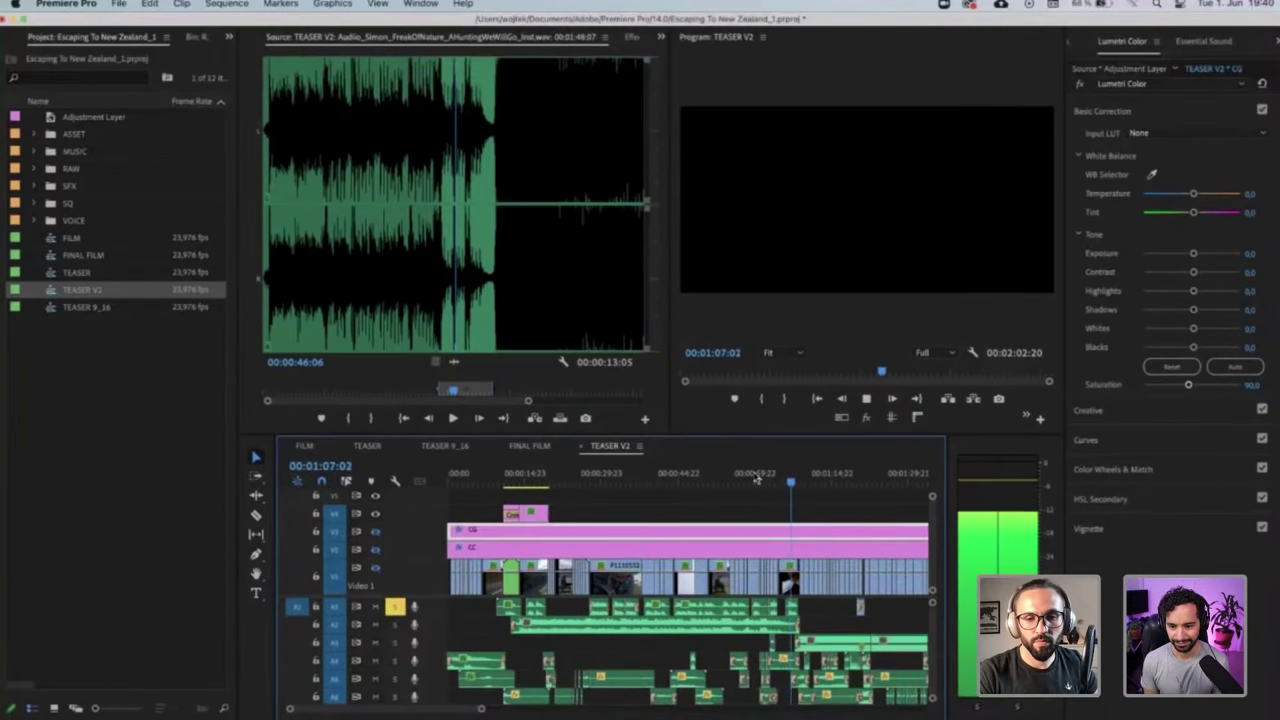
key("space")
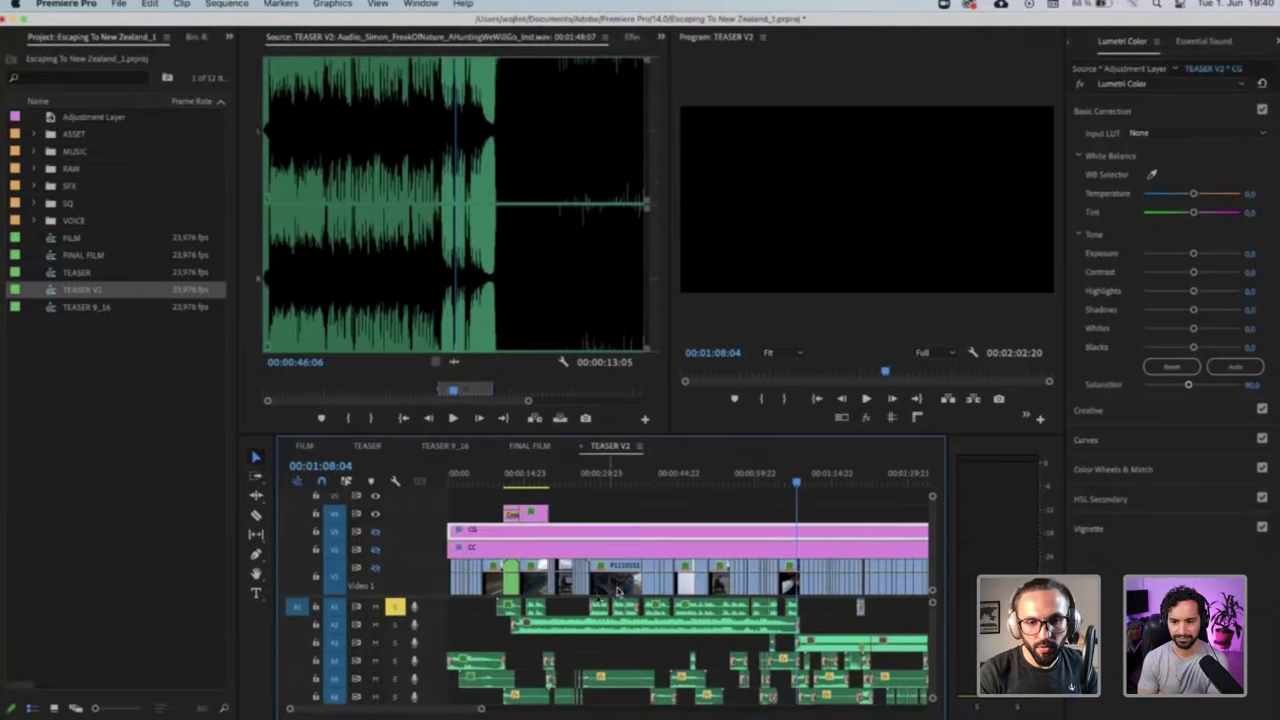
Delete the early A1 audio clips and shift the remaining two A1 clips later
left_click_drag(569, 606, 712, 612)
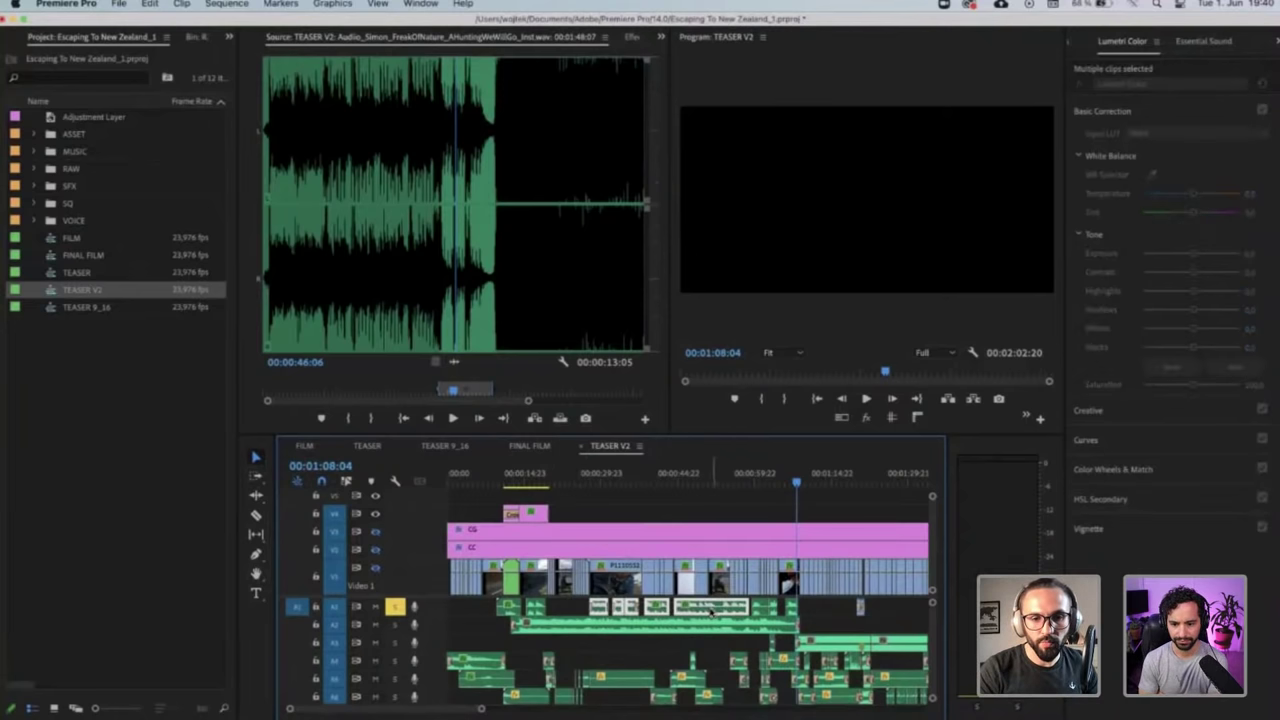
key("Delete")
left_click_drag(582, 598, 738, 612)
left_click(688, 476)
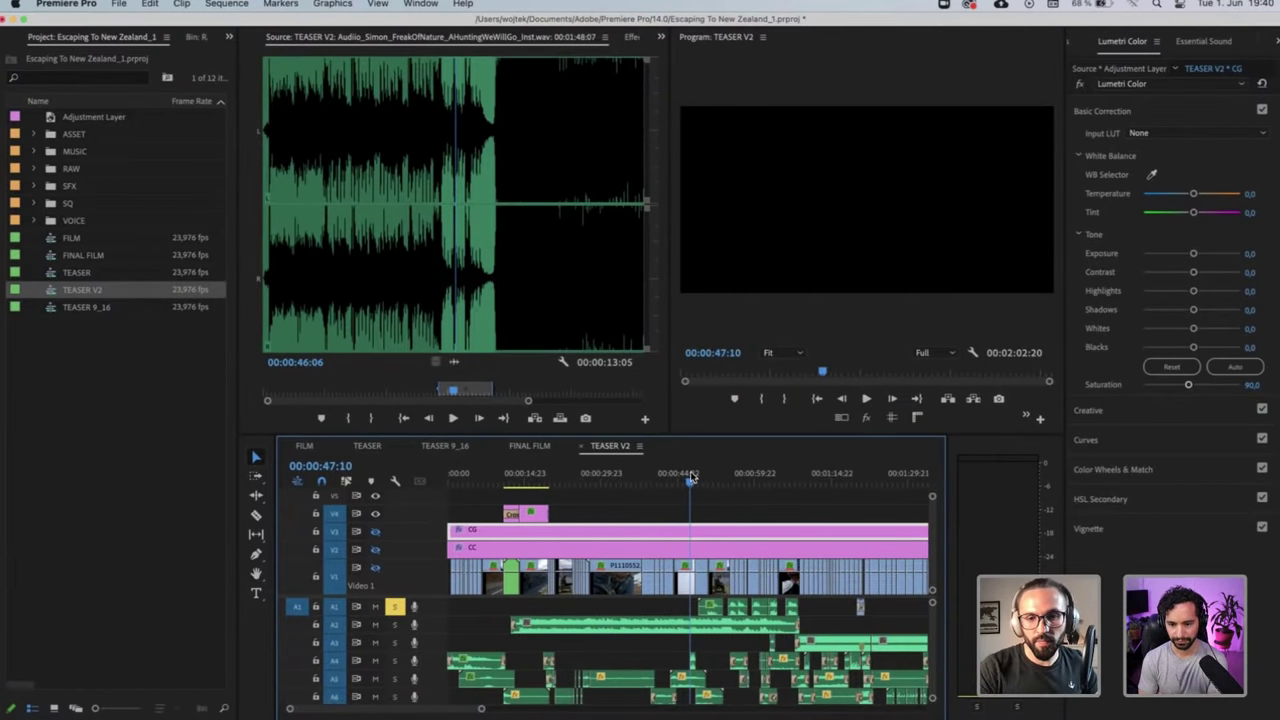
Mark a range from 00:00:47:10 to 01:08:16, then move the In point to 00:00:48:16
key("i")
left_click(800, 484)
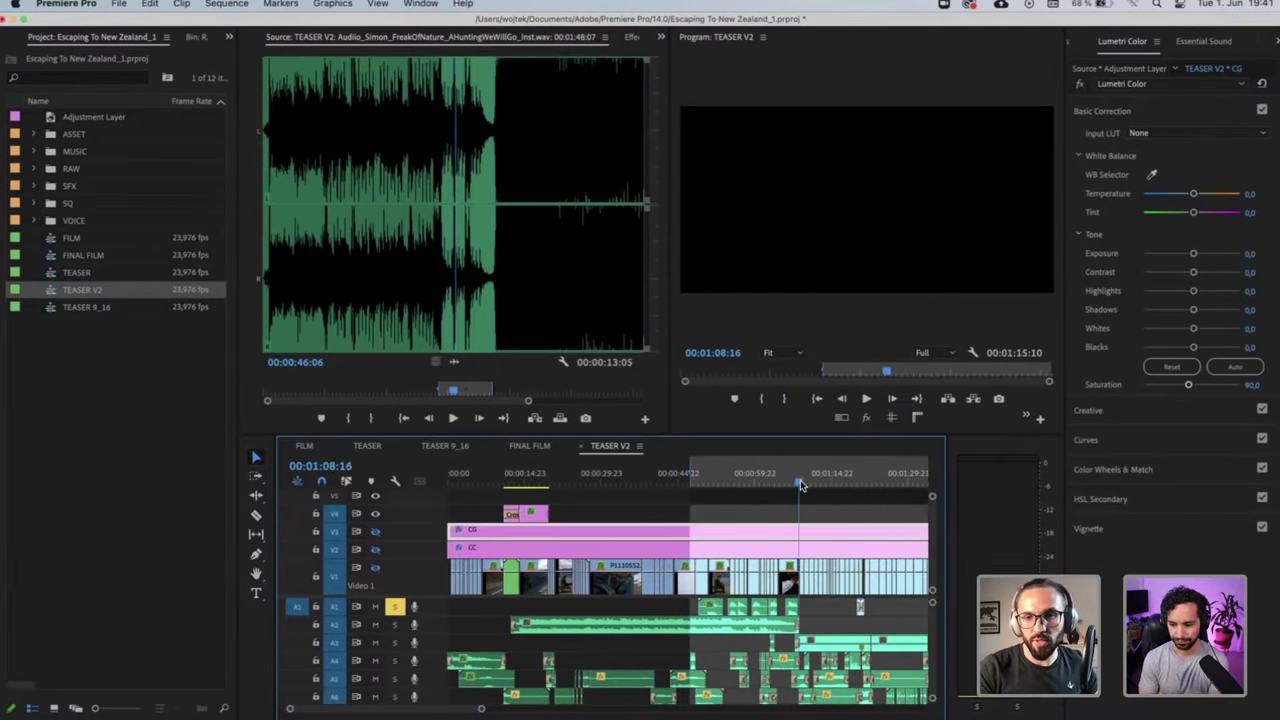
key("o")
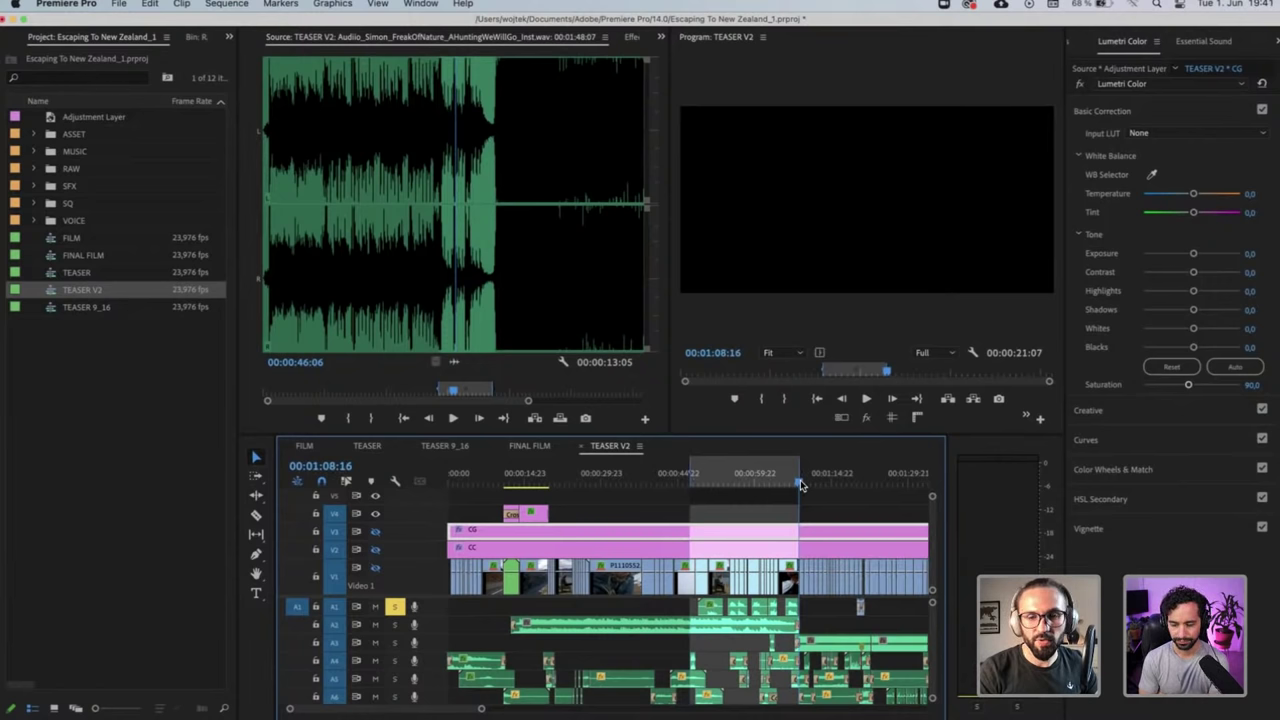
left_click(698, 482)
key("i")
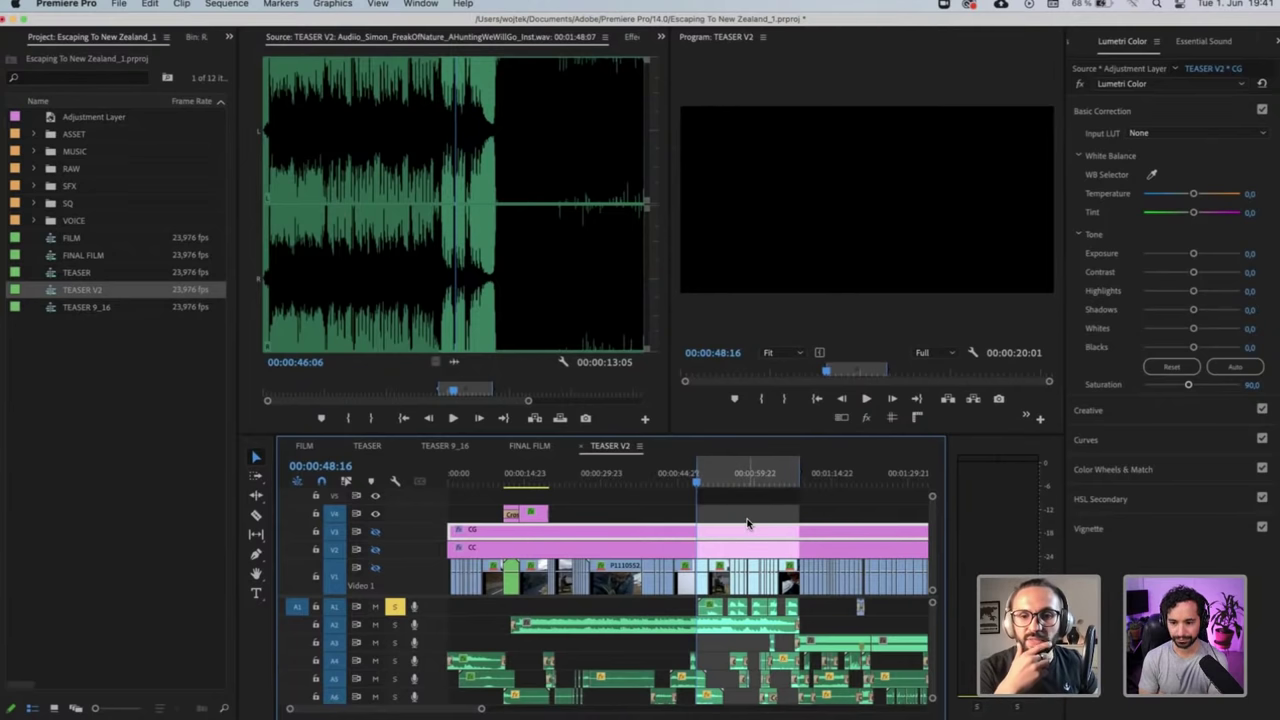
Clear the In/Out marks and set the Out point at the sequence end, 02:02:17
scroll(747, 522, "down", 3)
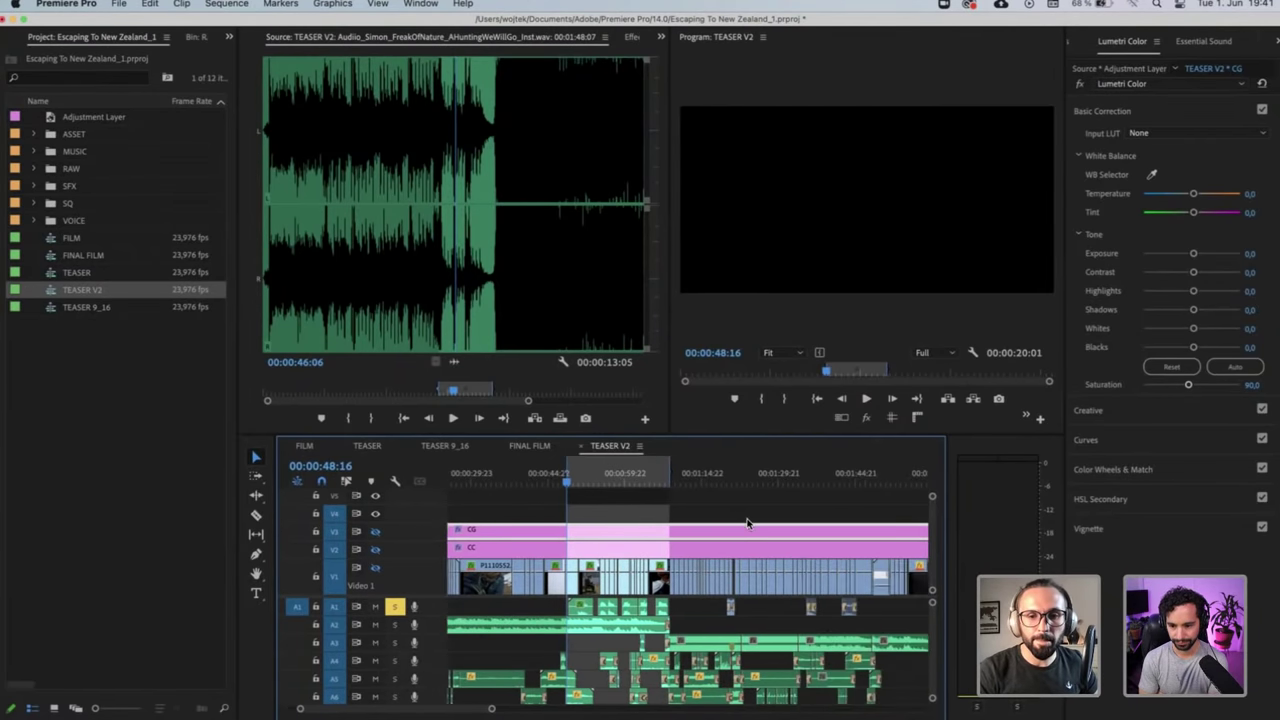
left_click(667, 478)
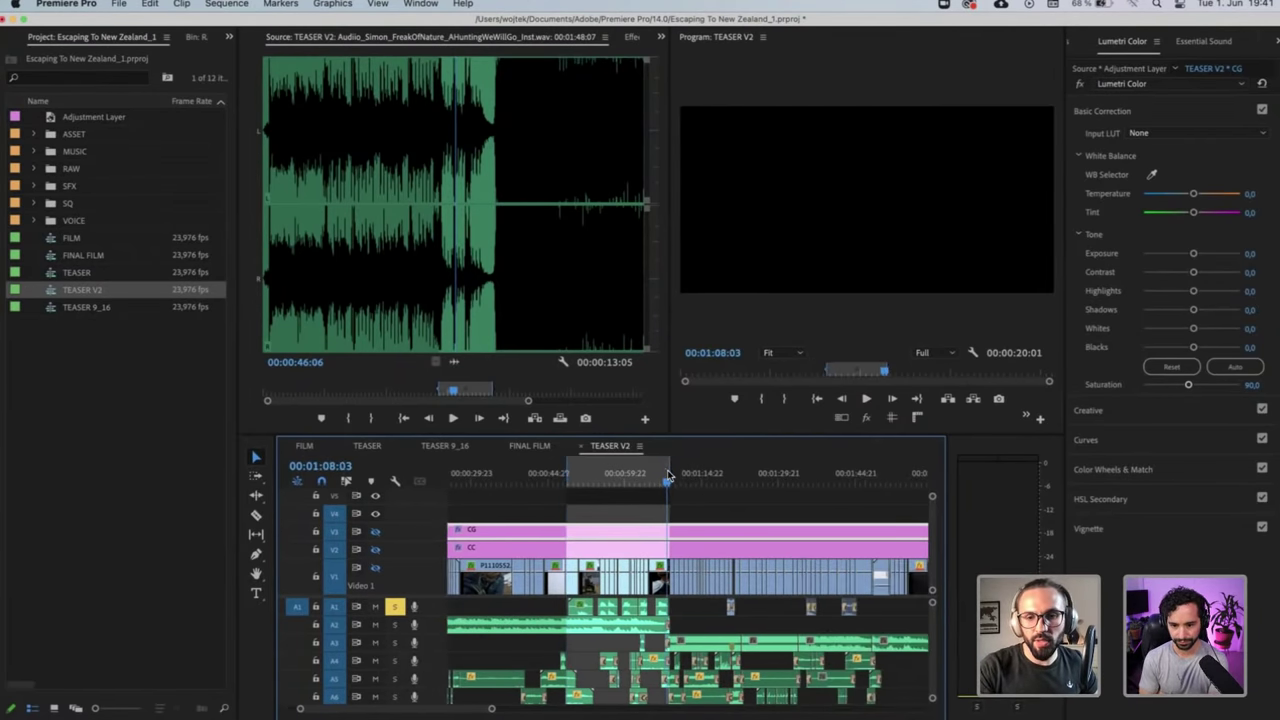
key("alt+x")
scroll(870, 469, "down", 1)
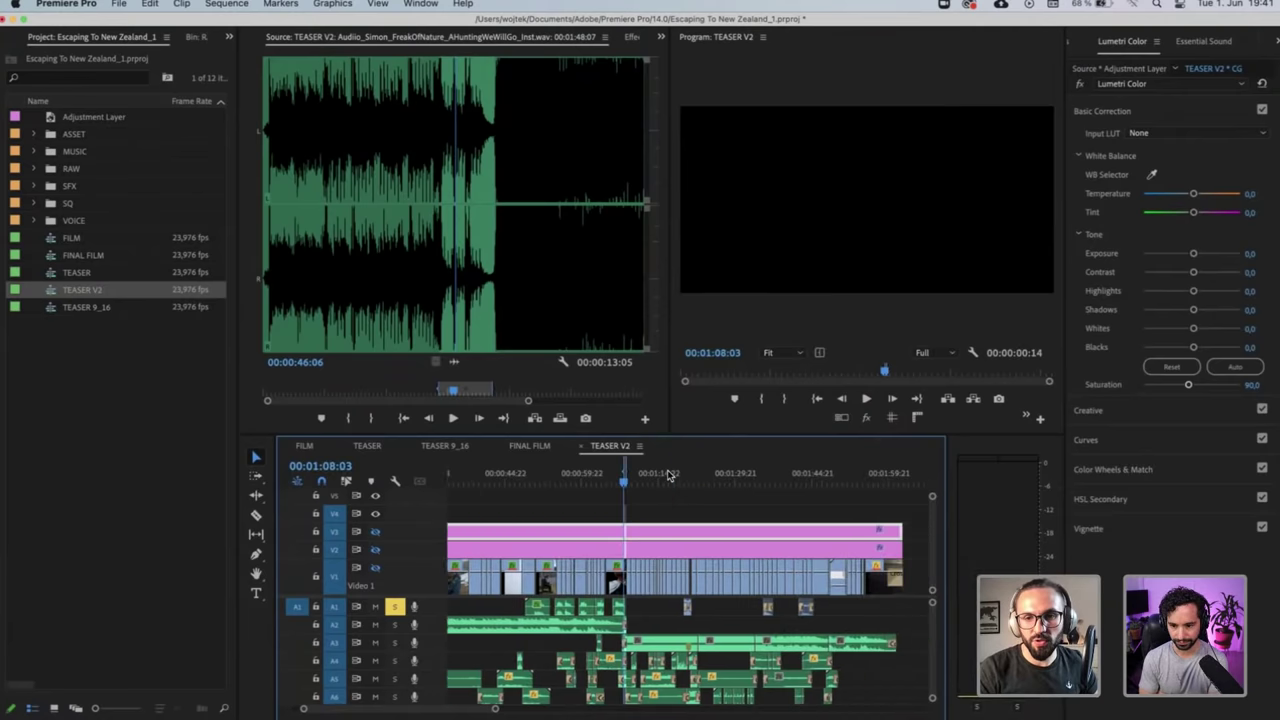
left_click(906, 485)
left_click(905, 486)
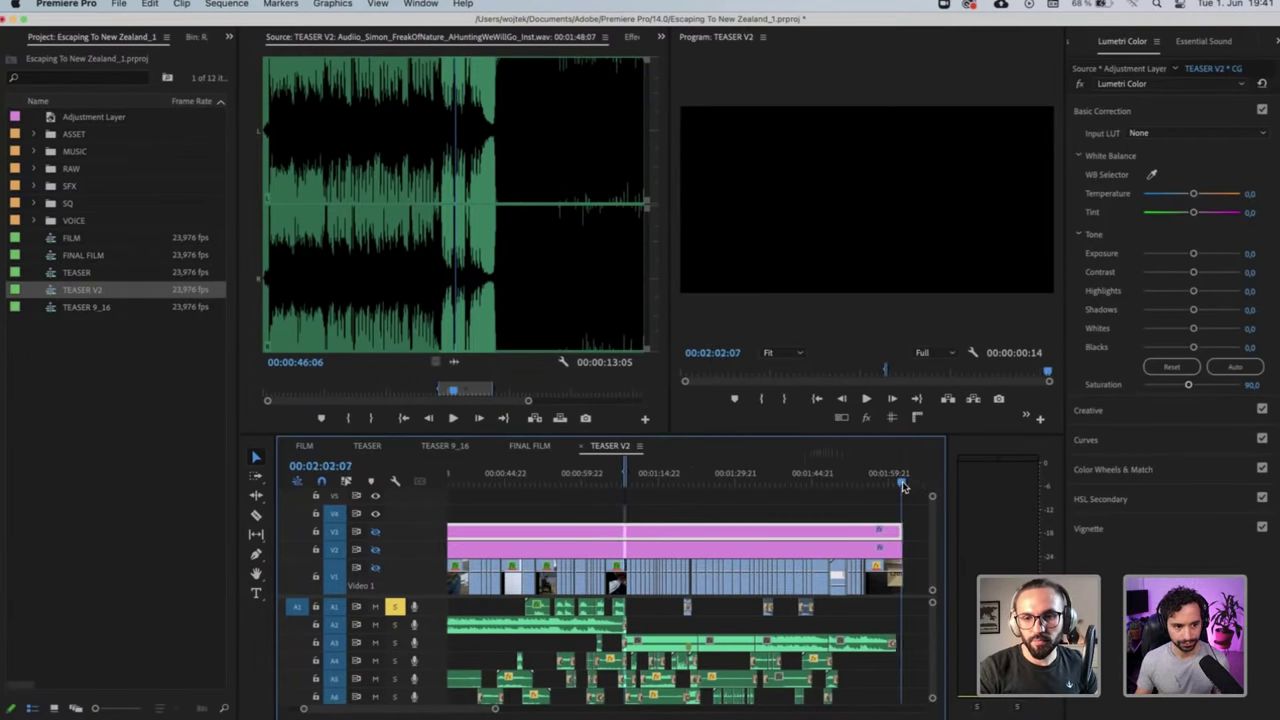
key("o")
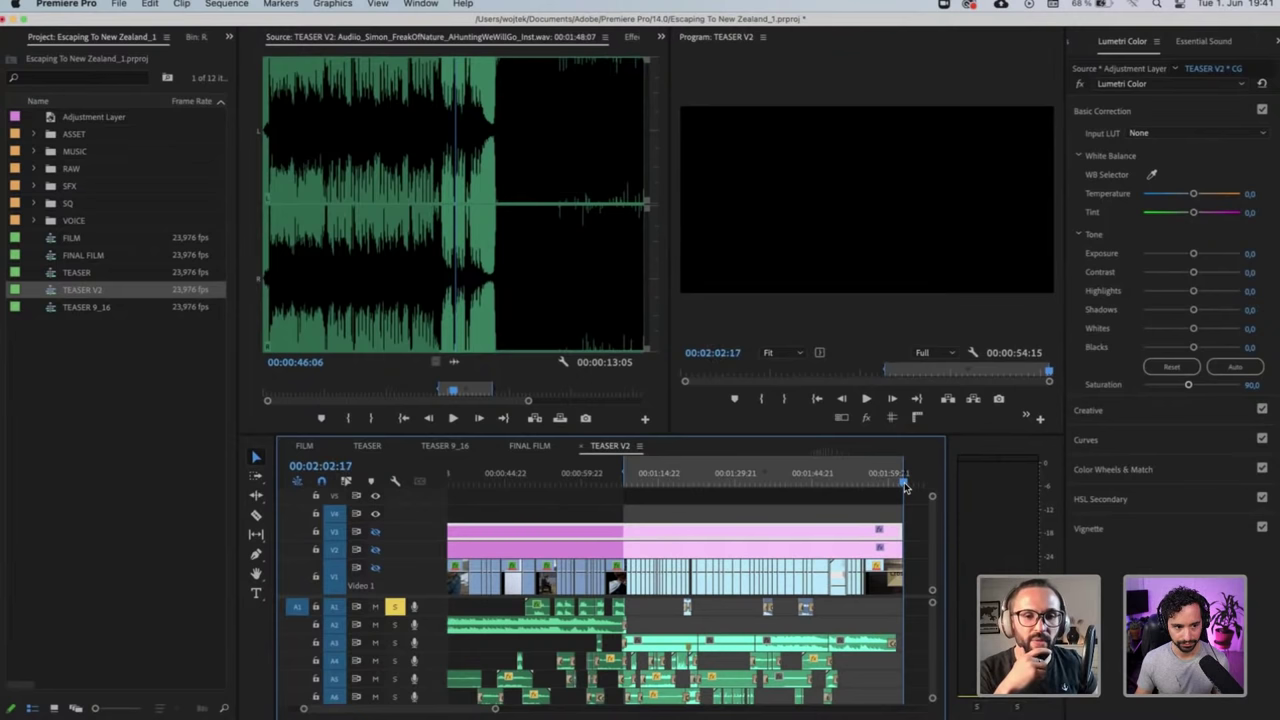
Preview the section from 00:00:50:19 to 00:00:58:05
left_click(536, 479)
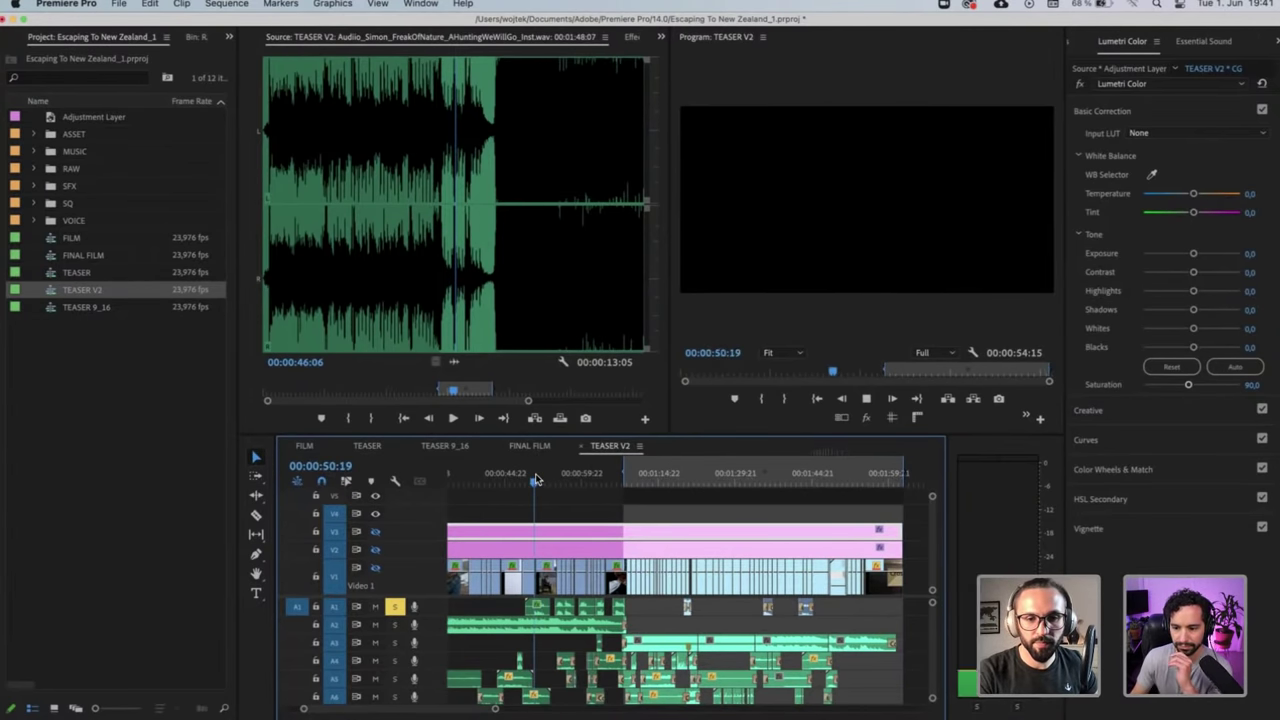
key("space")
left_click(558, 479)
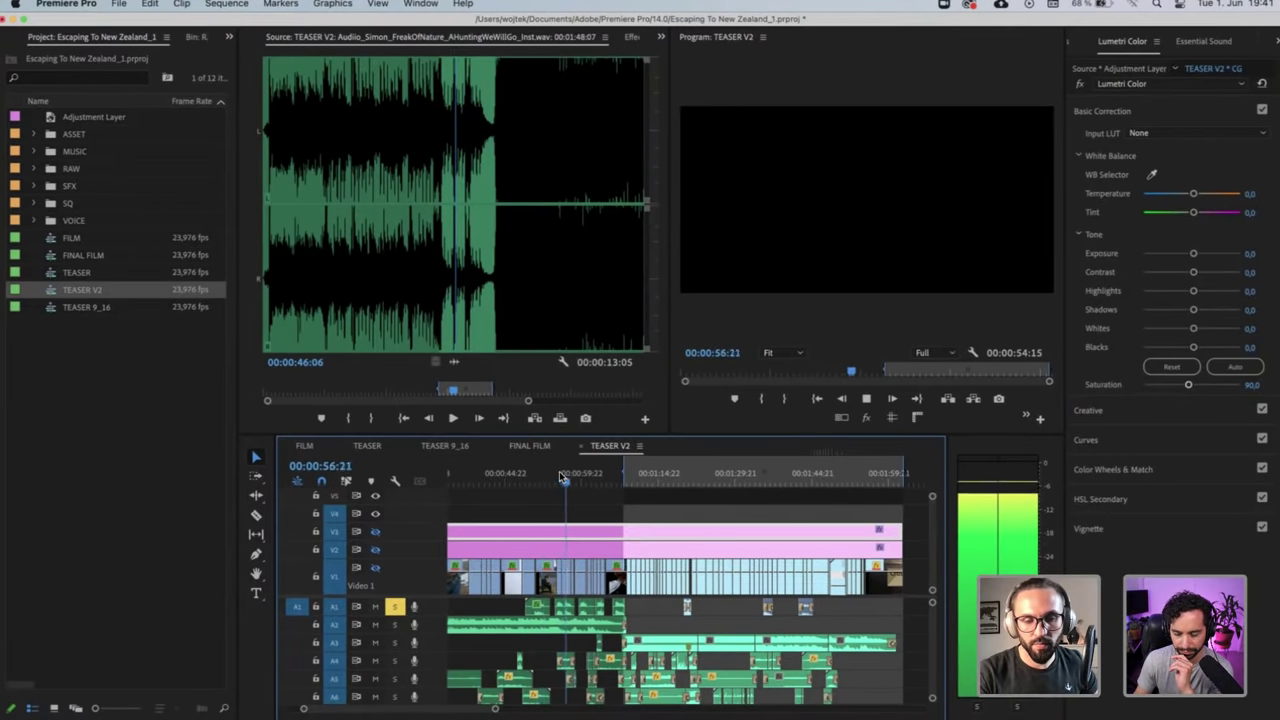
key("space")
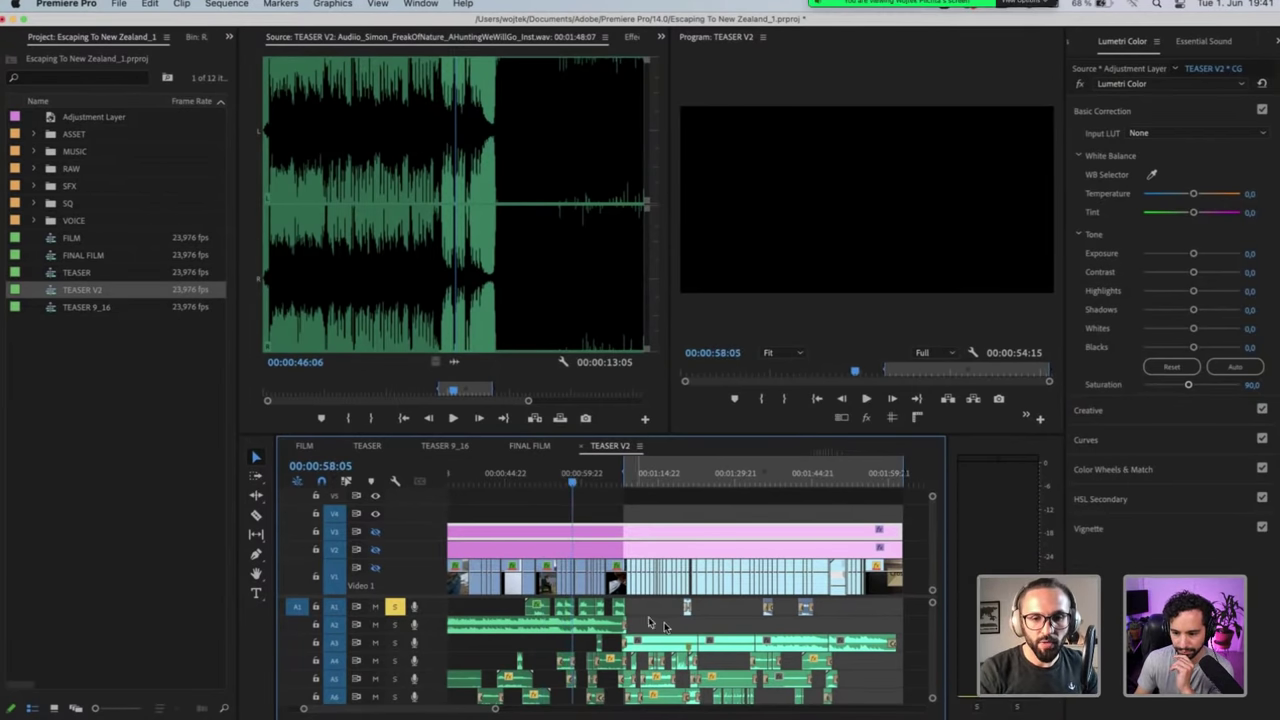
key("super+a")
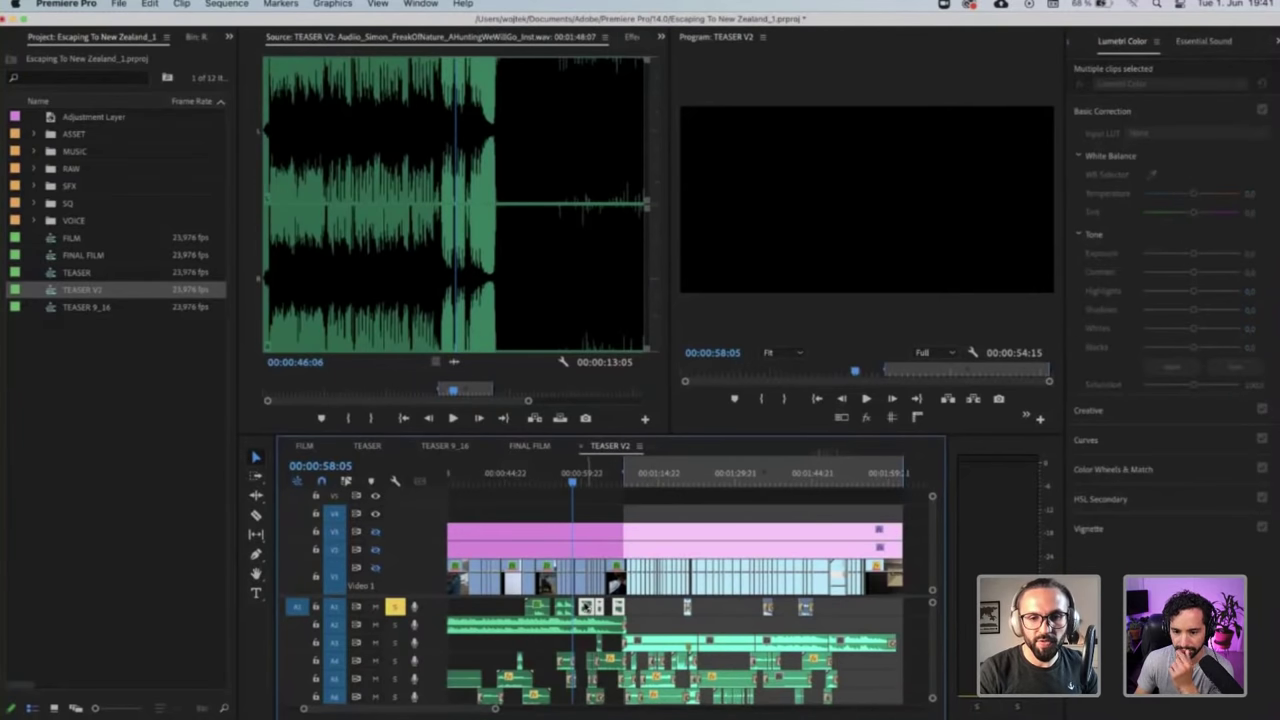
Try nudging the A1 clips earlier, then park the playhead at 00:00:57:20
left_click_drag(590, 606, 616, 607)
left_click(622, 472)
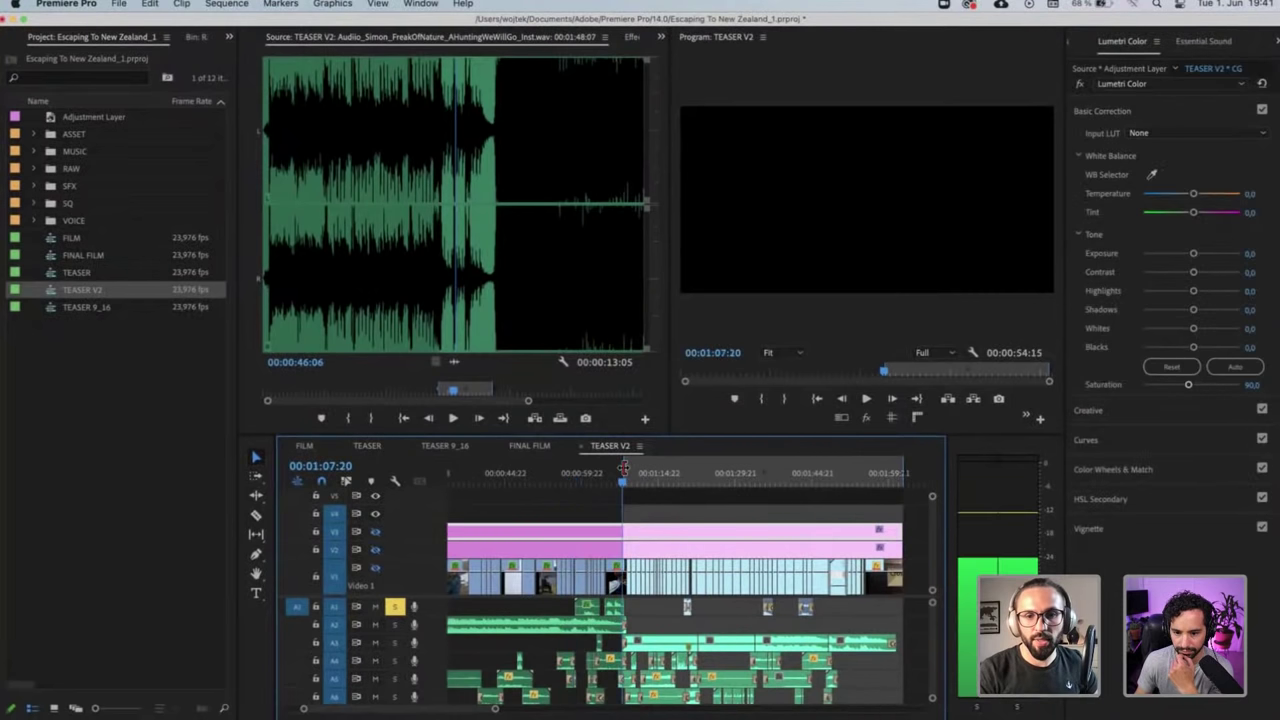
left_click_drag(622, 468, 631, 476)
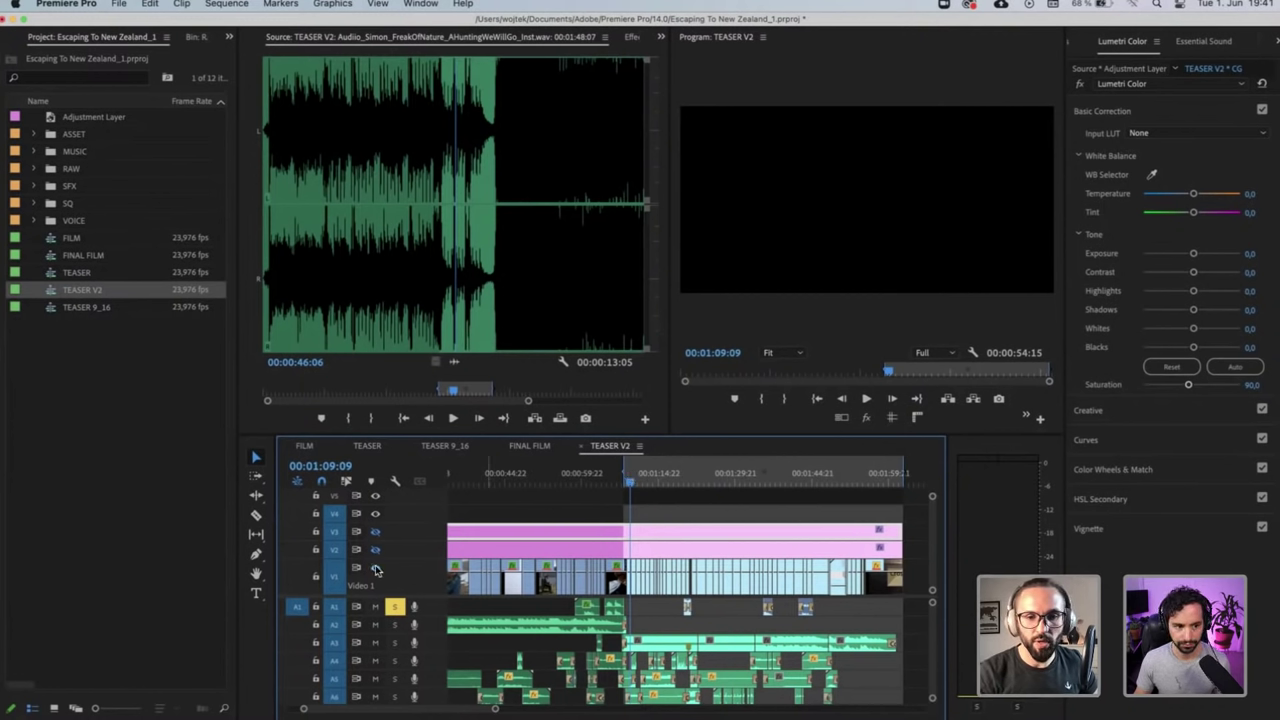
left_click(565, 483)
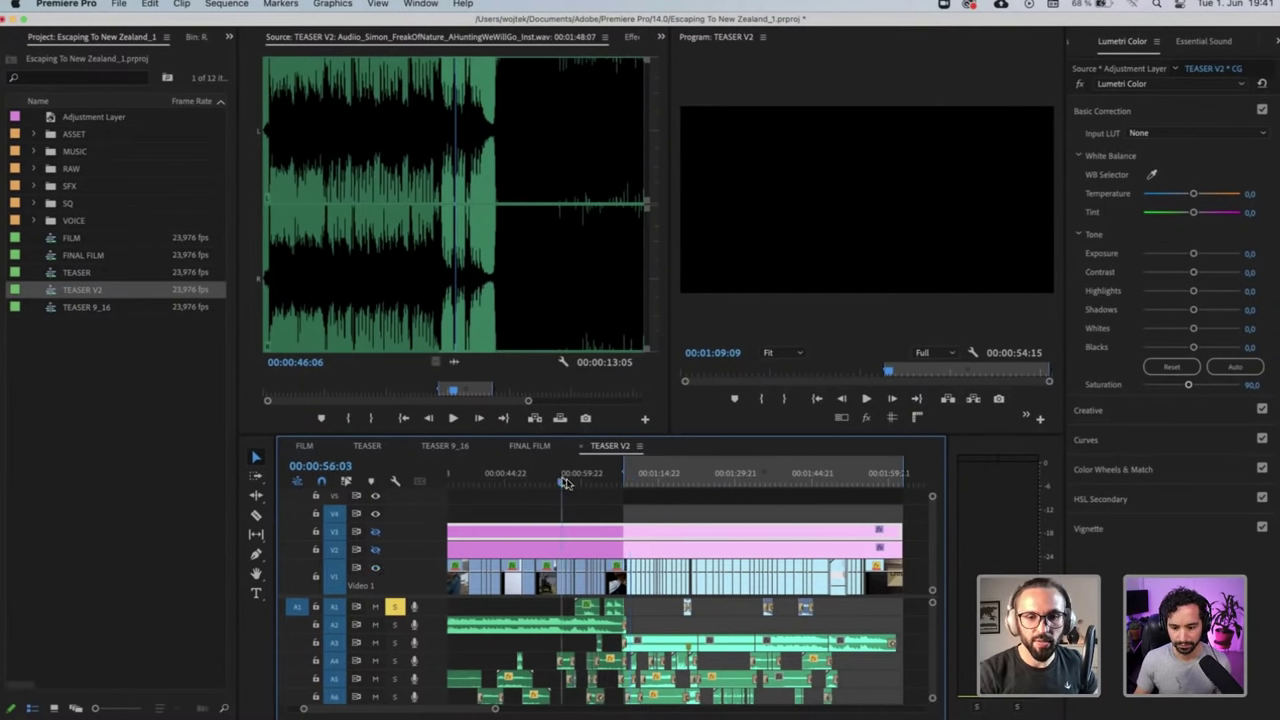
left_click_drag(565, 483, 572, 484)
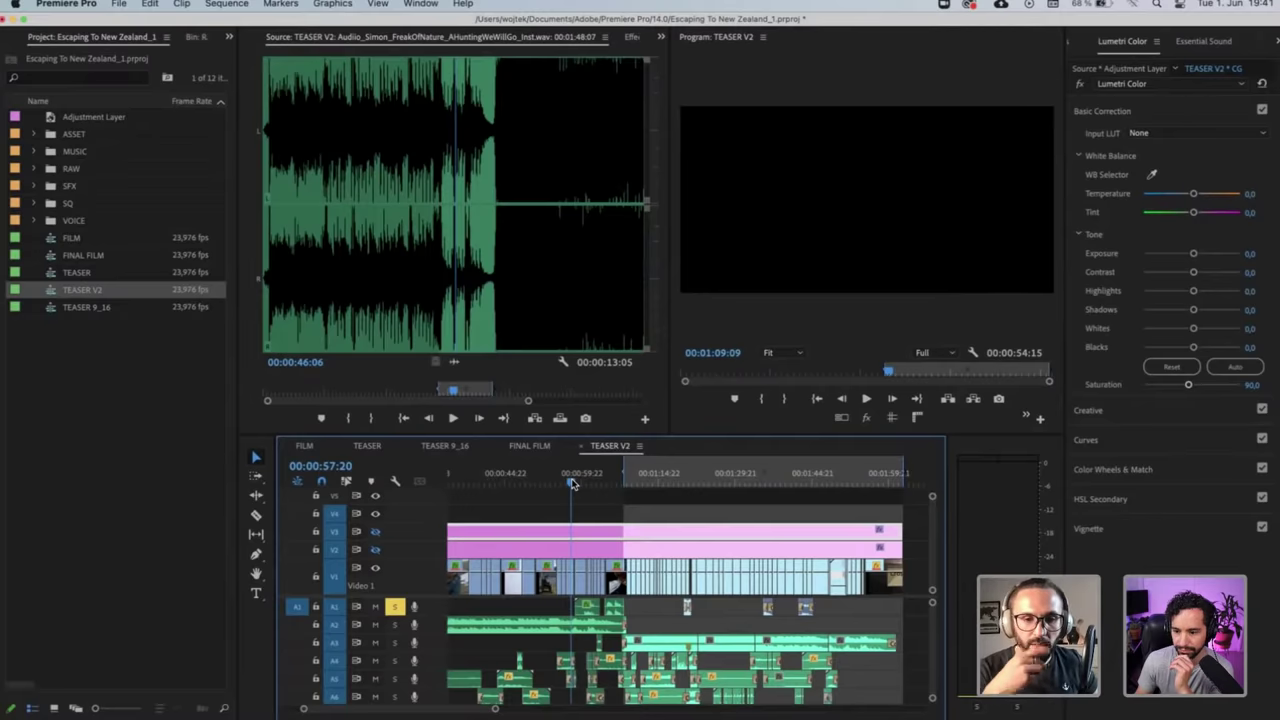
Shorten the A2 audio clip's end by 00:00:02:16 and zoom in around the playhead
key("c")
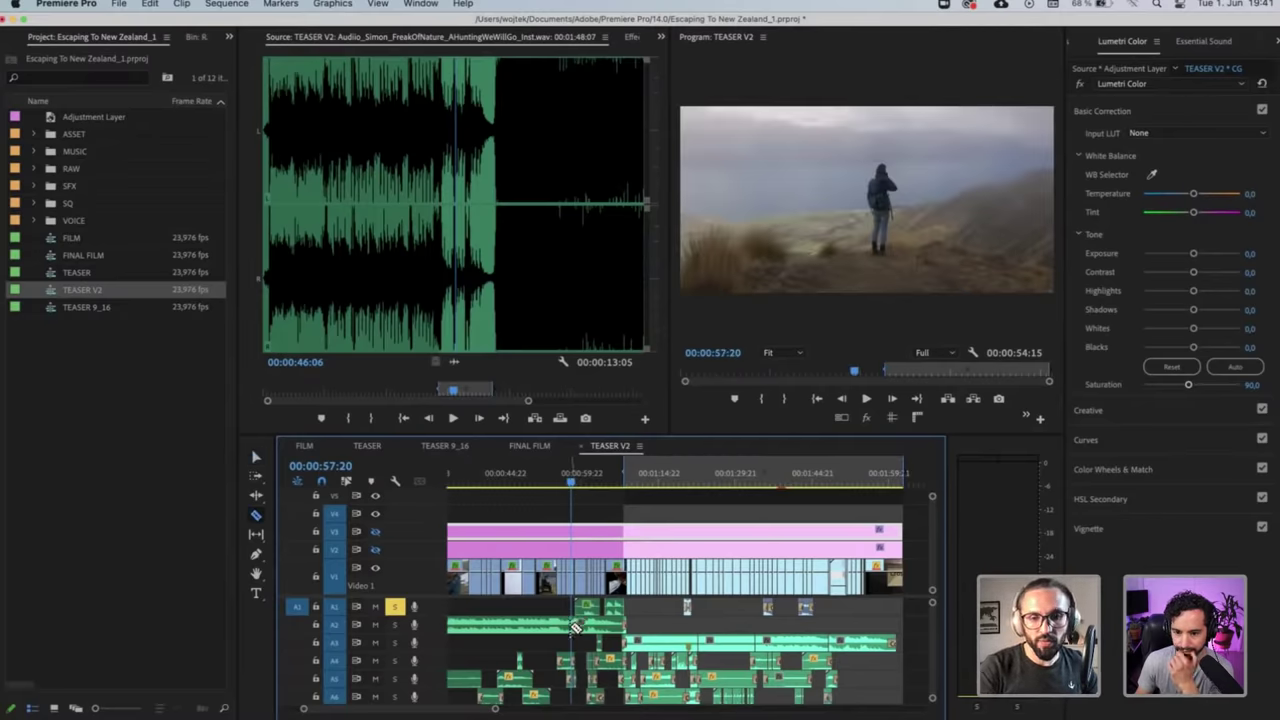
key("v")
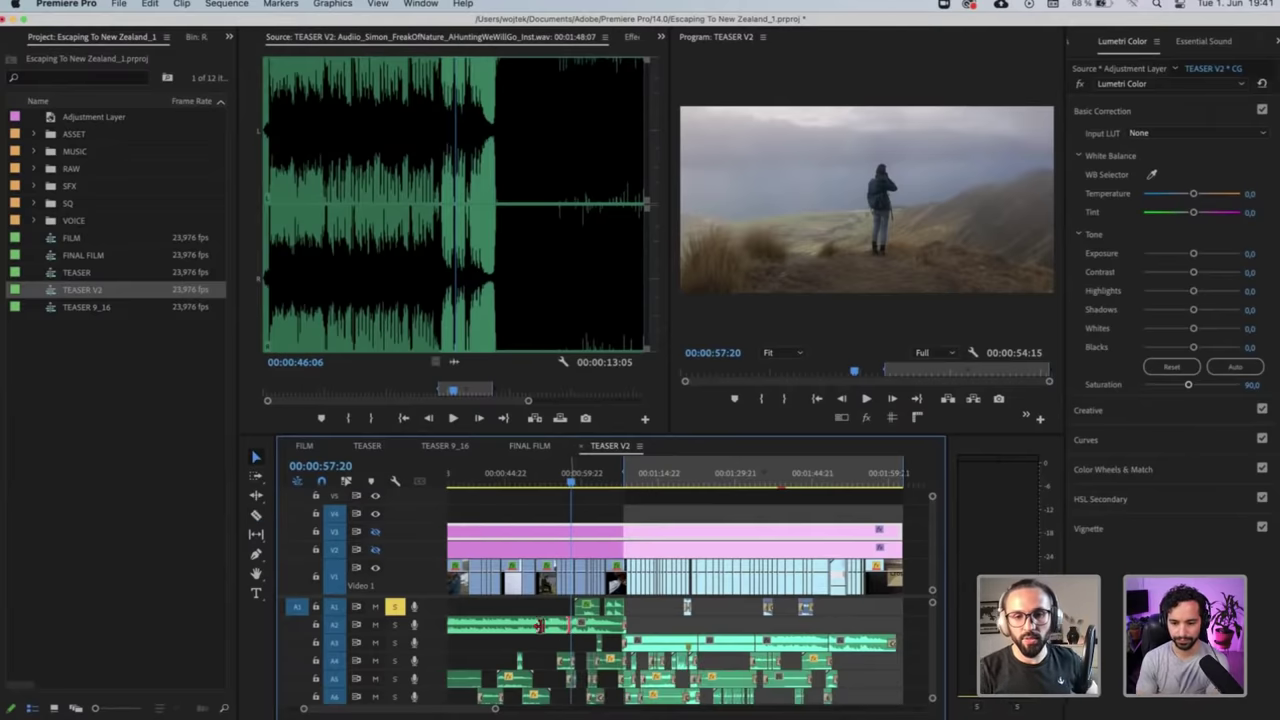
left_click_drag(549, 626, 536, 626)
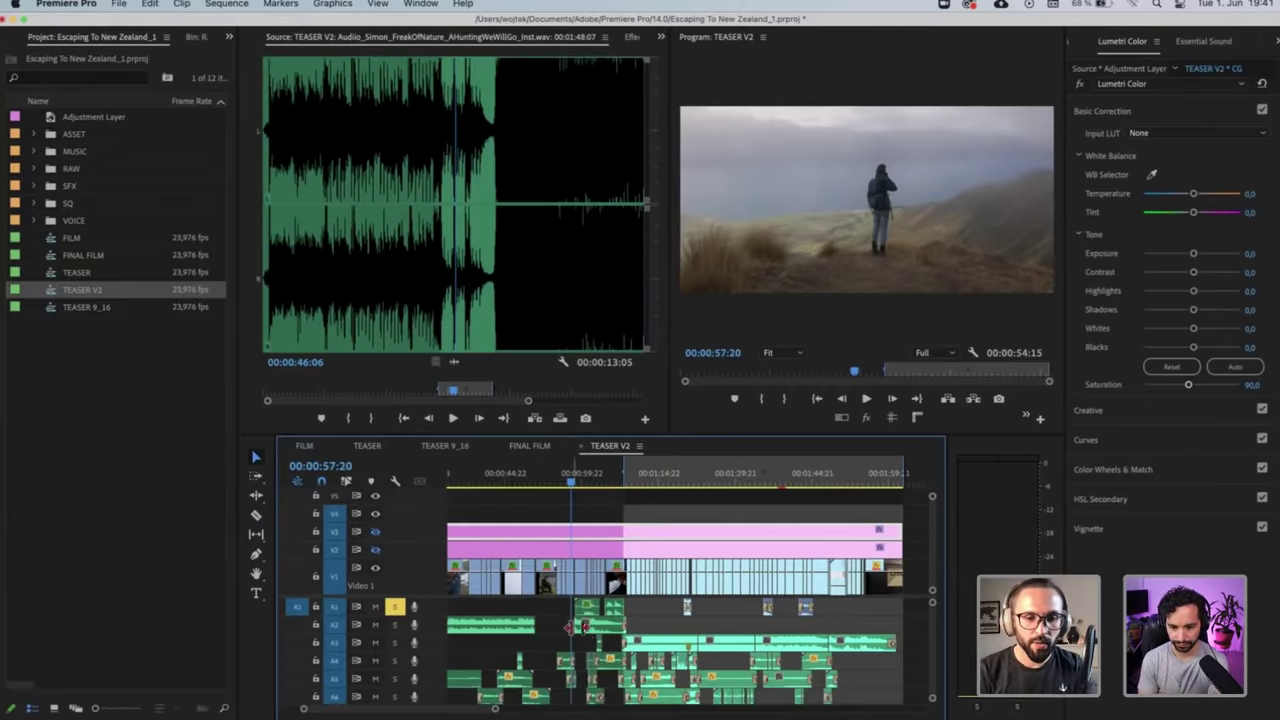
left_click(594, 628)
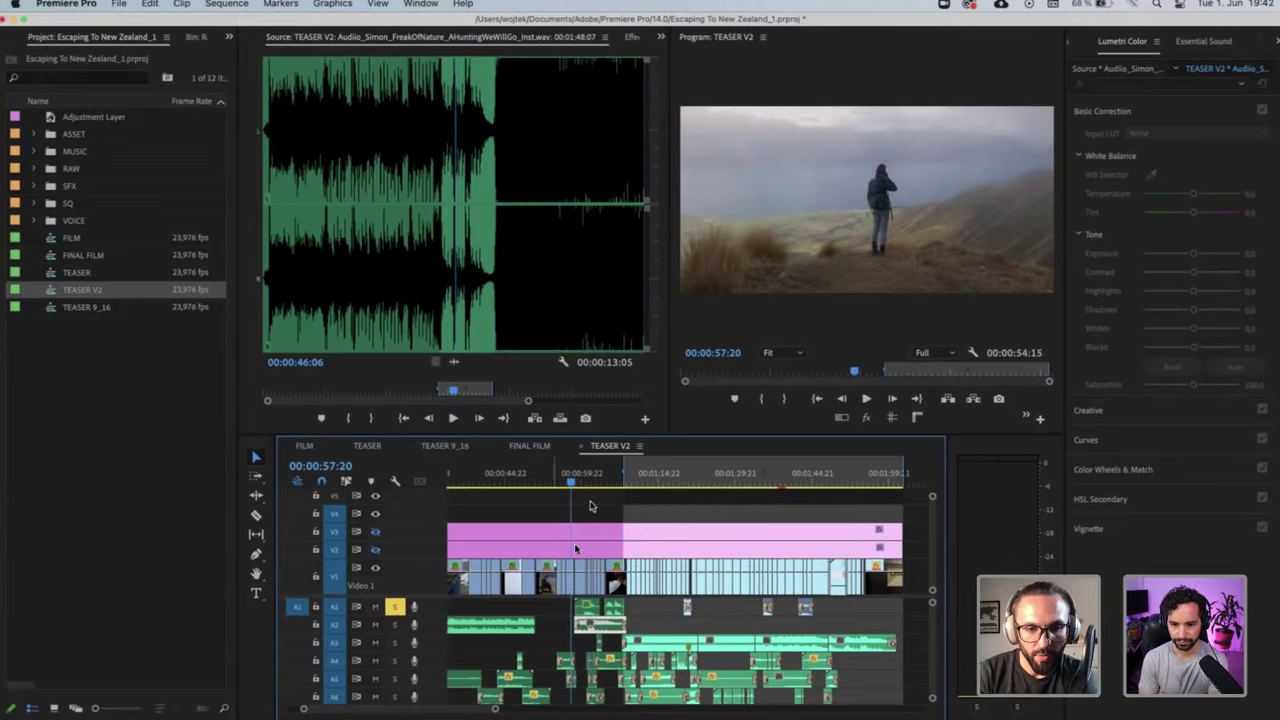
key("=")
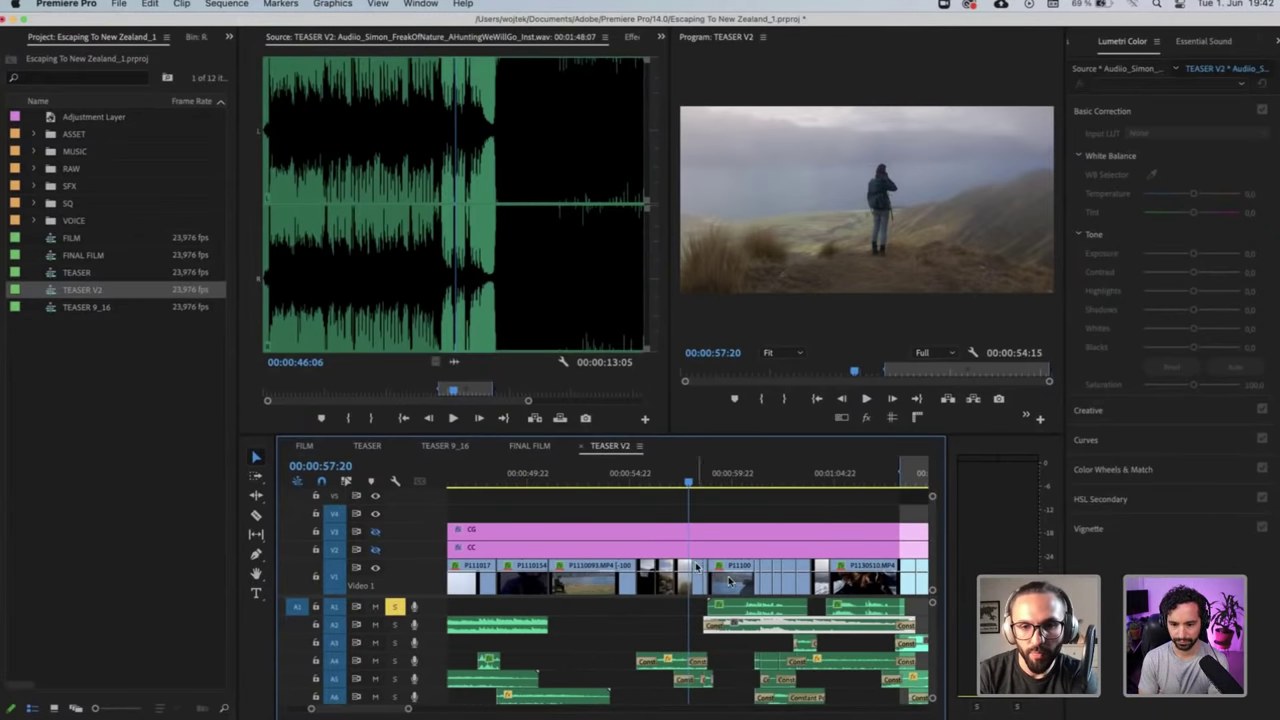
Play the edit from 00:00:58:16 through 01:02:17, ending on the tree shot
left_click(709, 474)
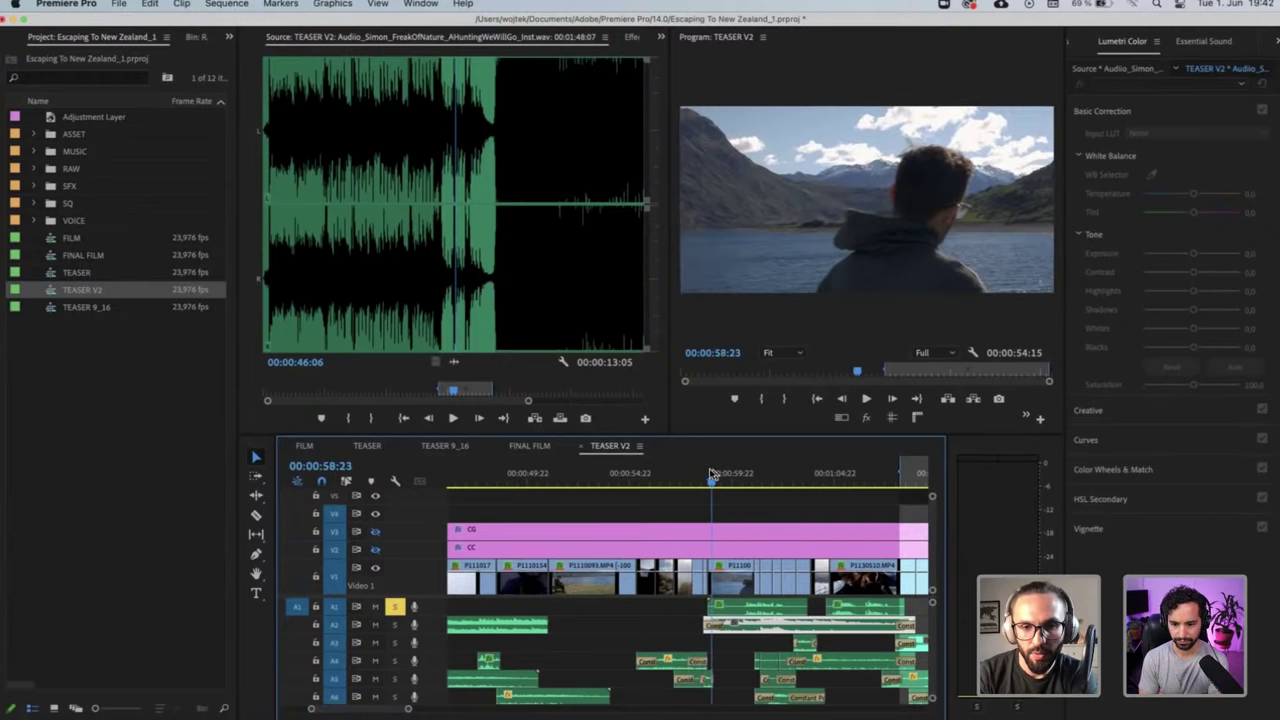
left_click(704, 592)
key("space")
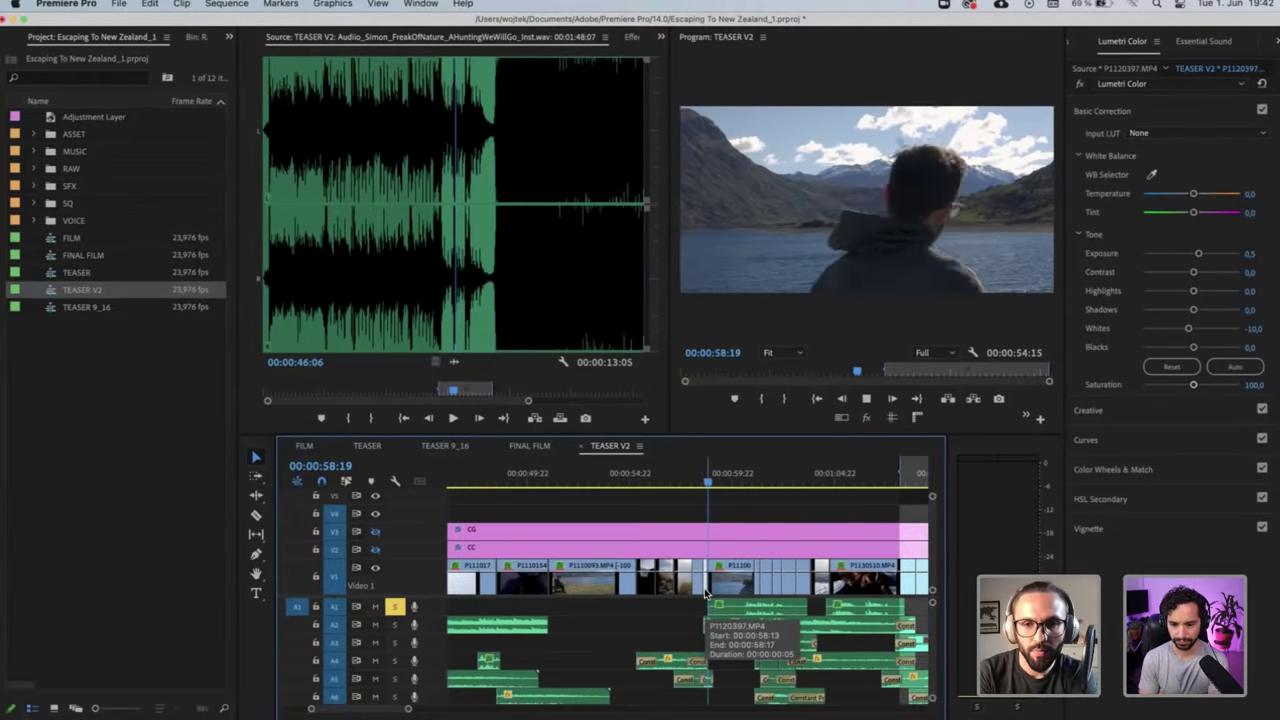
key("space")
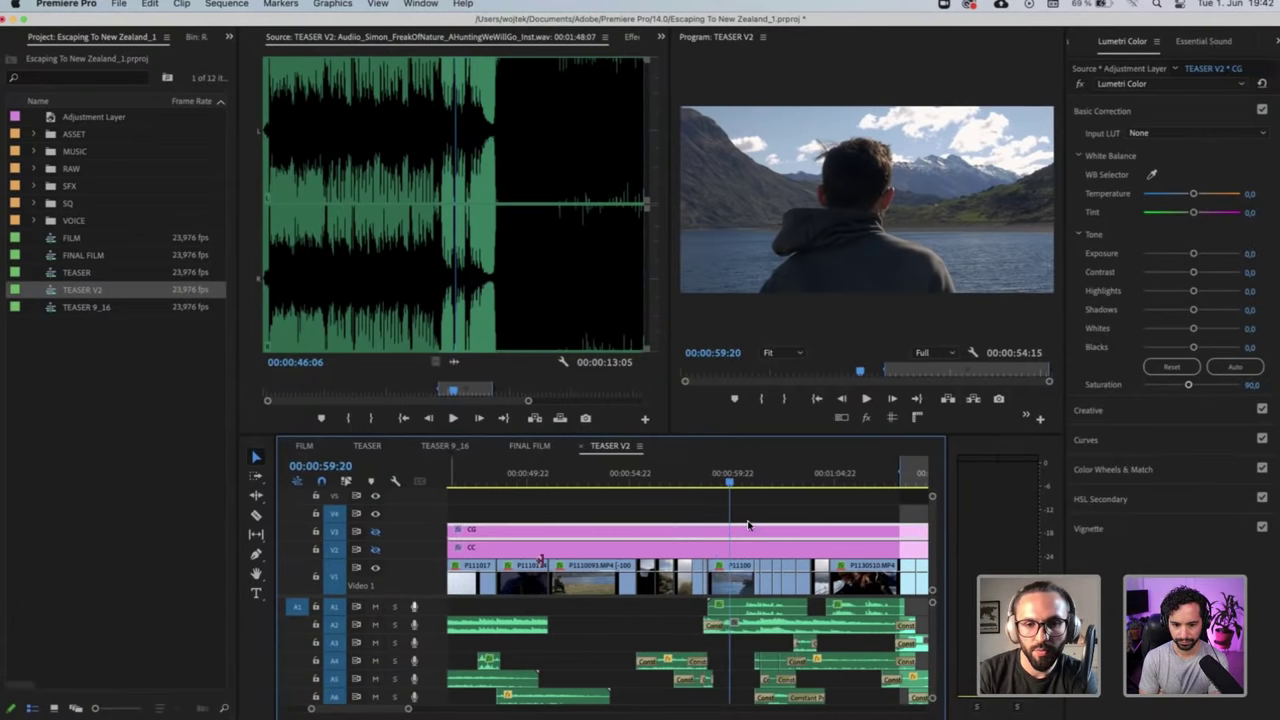
left_click(707, 482)
key("space")
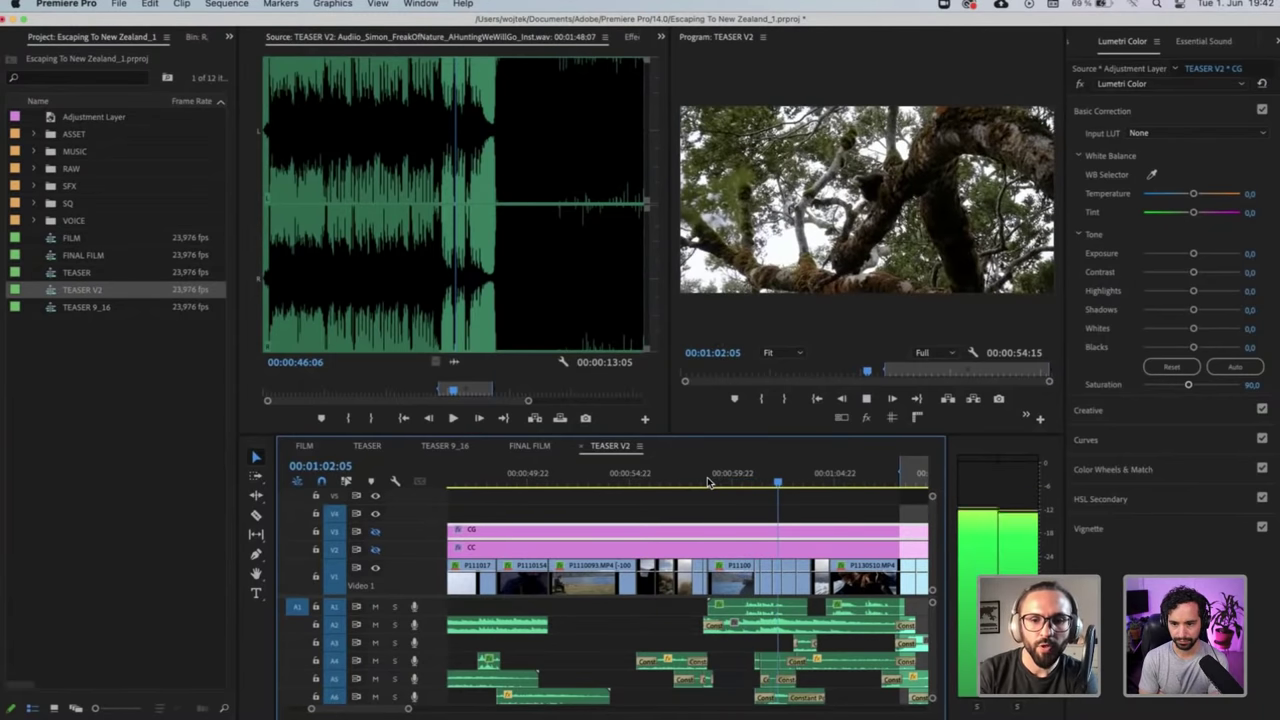
key("space")
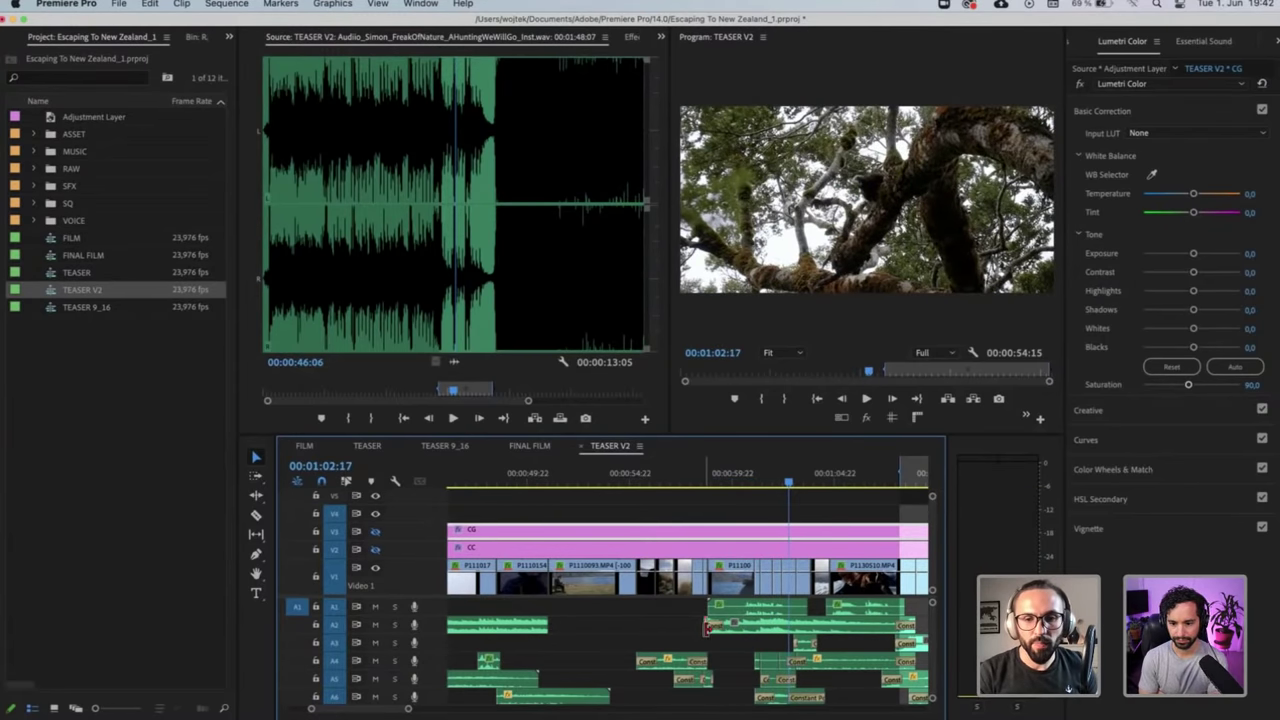
Select the A2 clip and scroll the timeline to the cut around 01:04
left_click(706, 626)
scroll(705, 630, "left", 10)
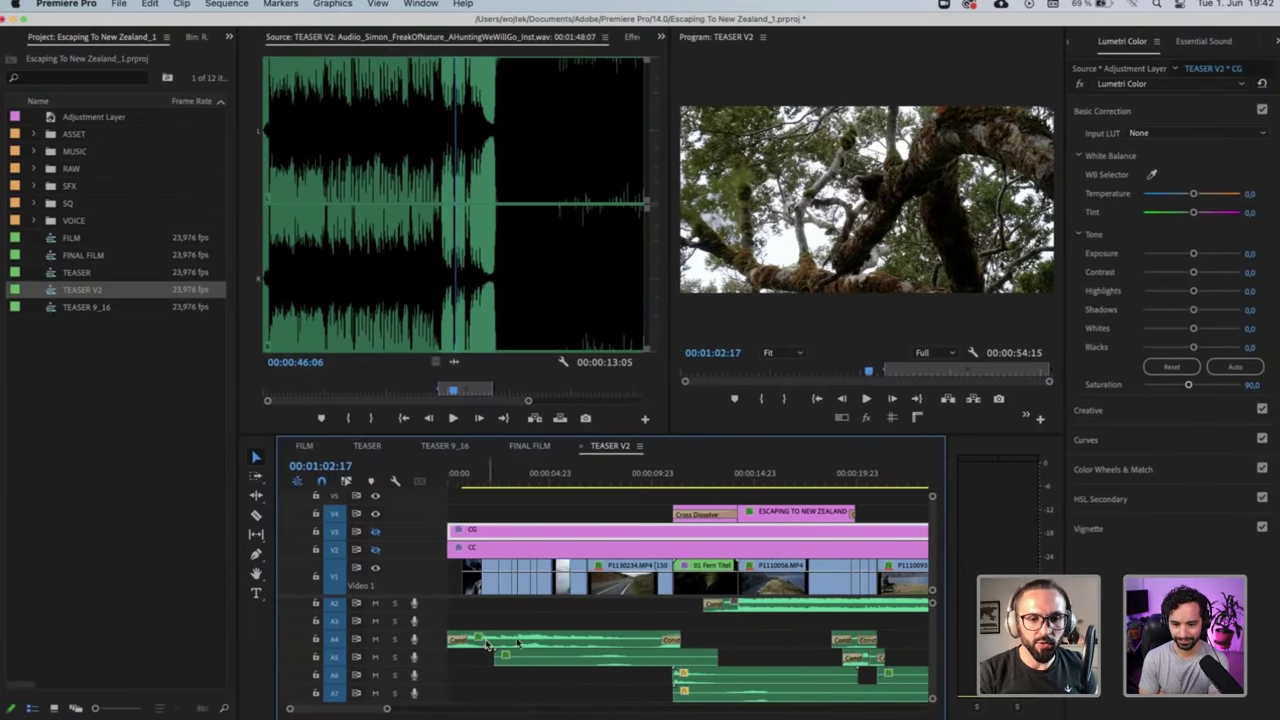
scroll(624, 632, "right", 10)
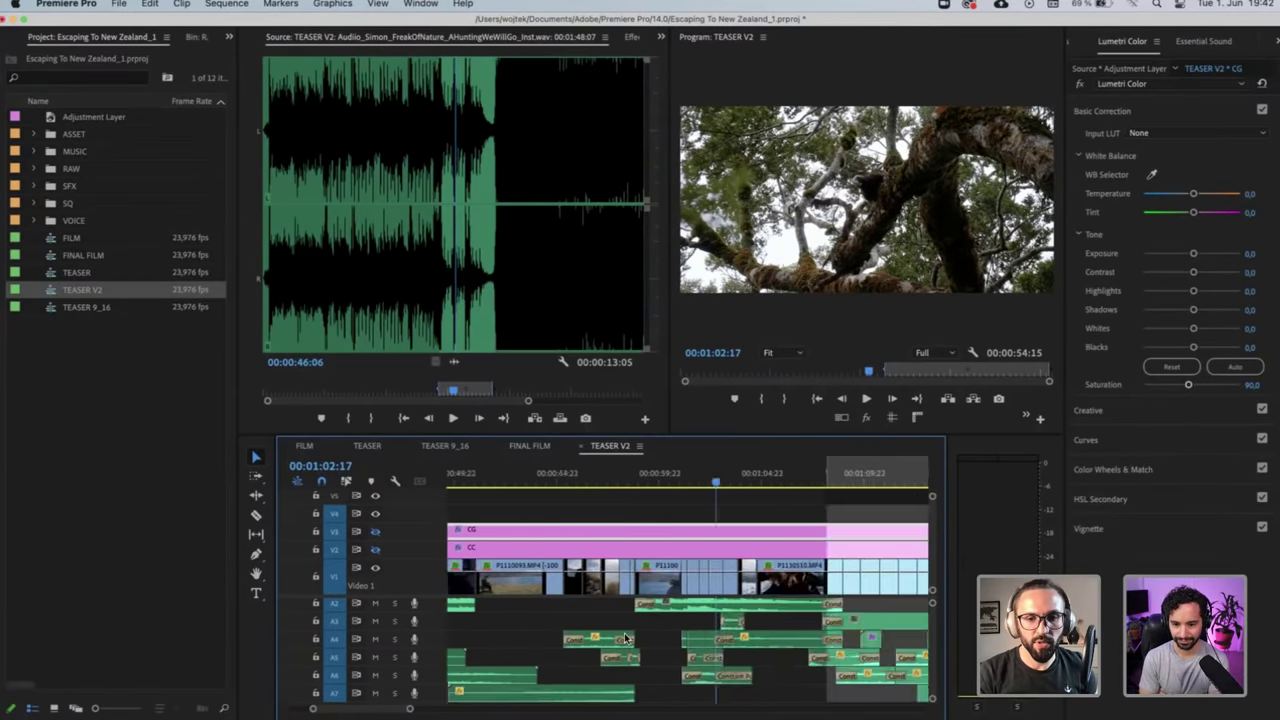
scroll(624, 632, "right", 5)
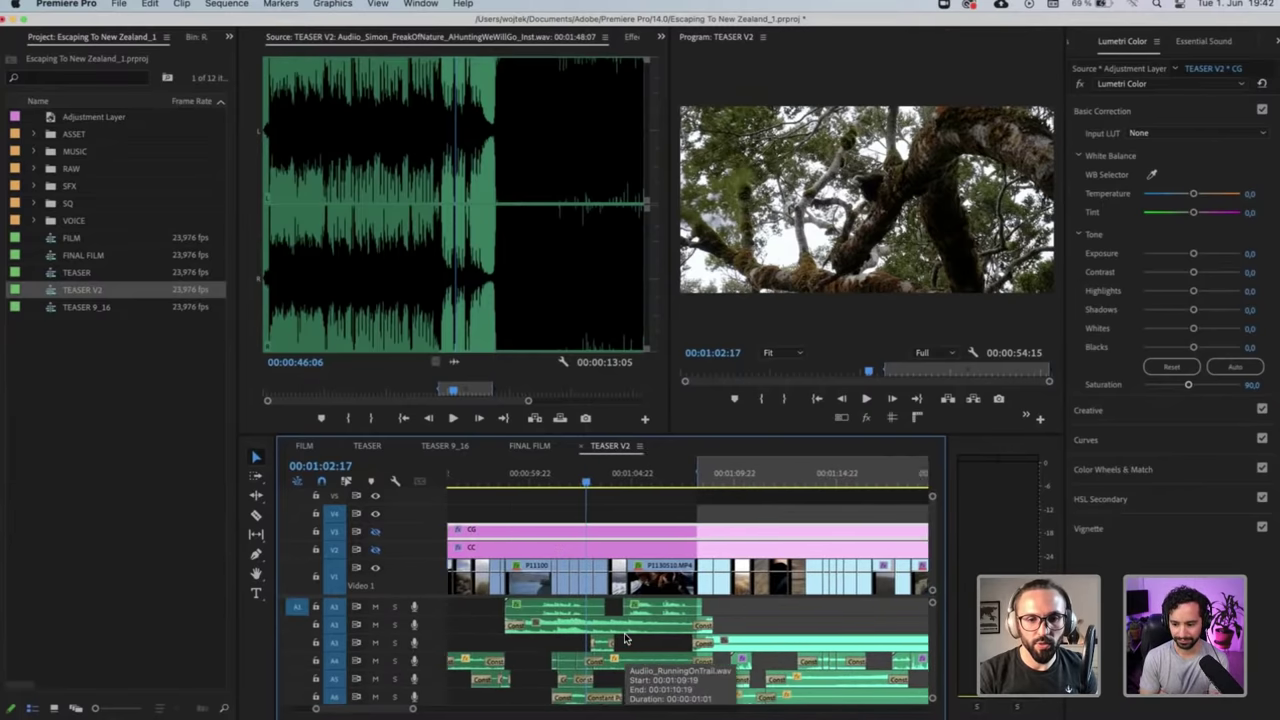
scroll(624, 638, "left", 2)
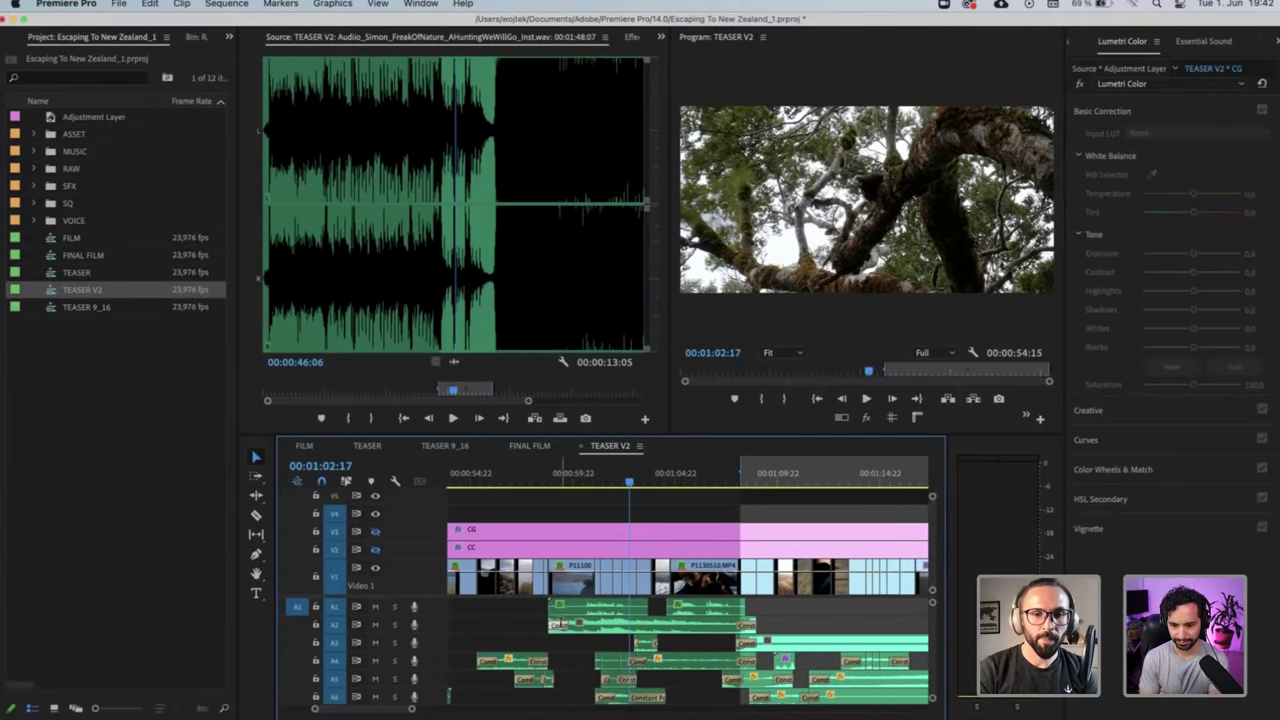
Confirm the Constant Power crossfade duration and play from 00:58:18 to hear it
double_click(562, 627)
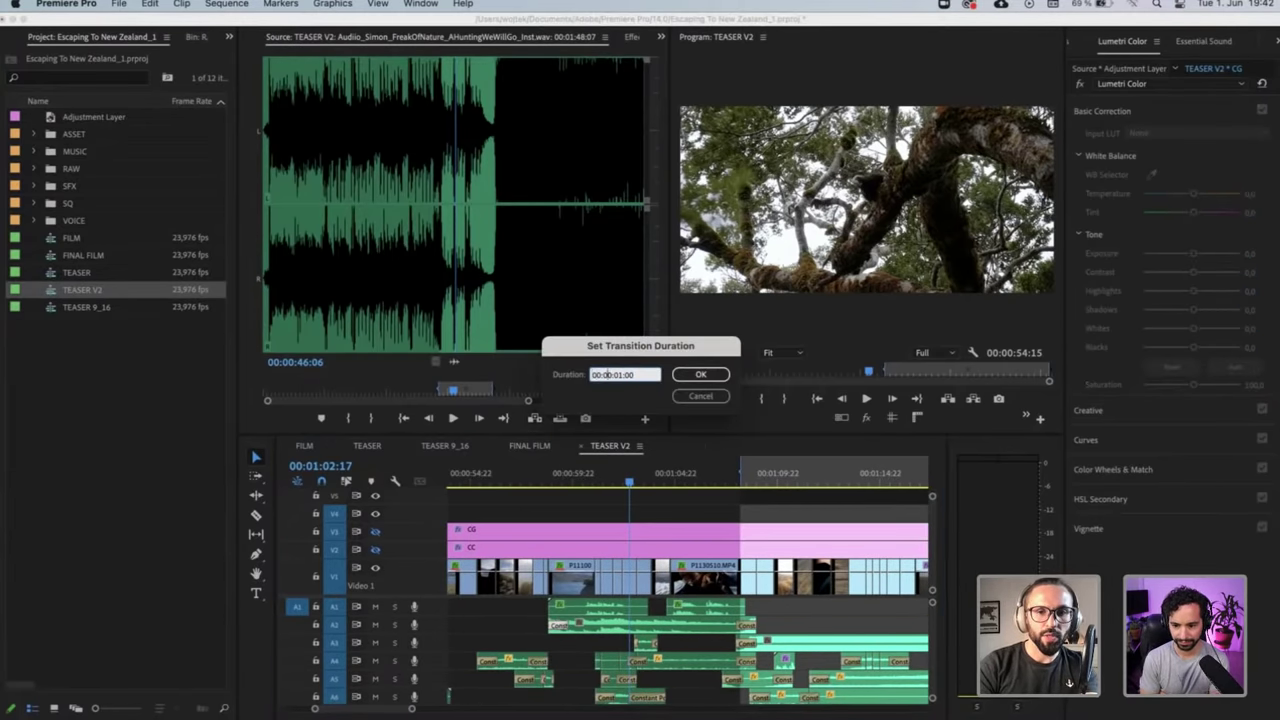
key("Return")
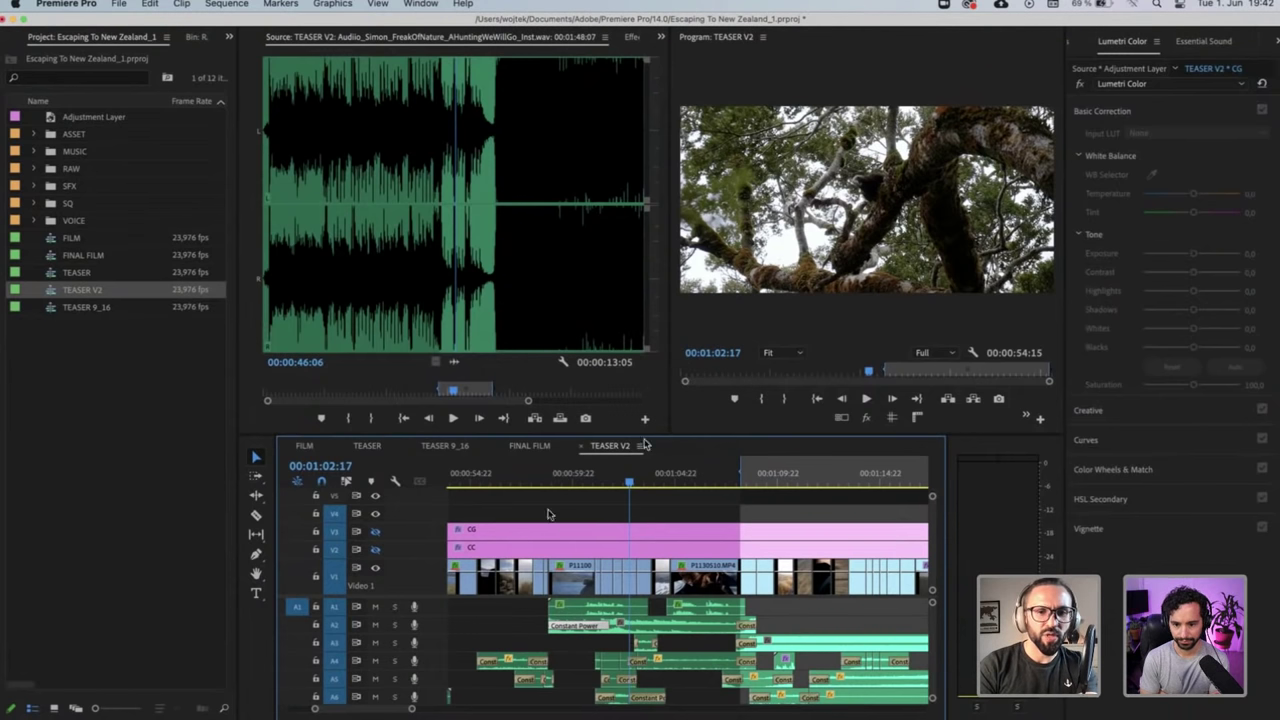
left_click(544, 478)
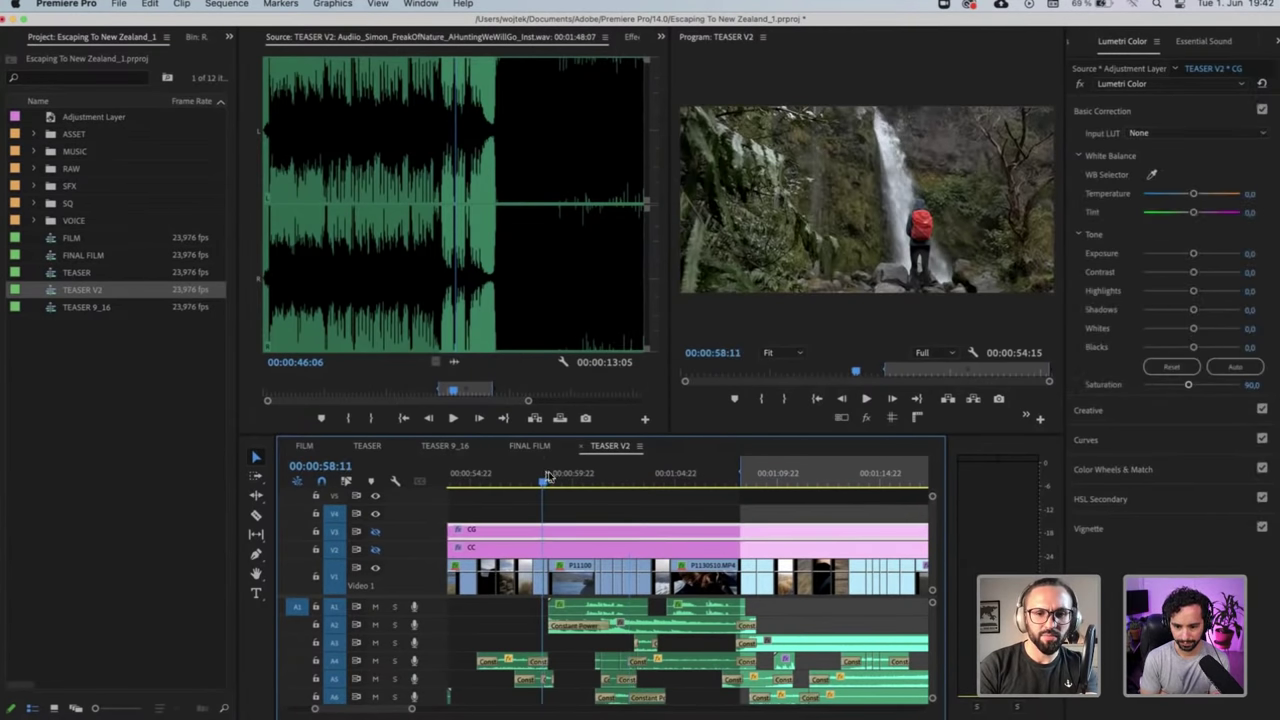
left_click(549, 478)
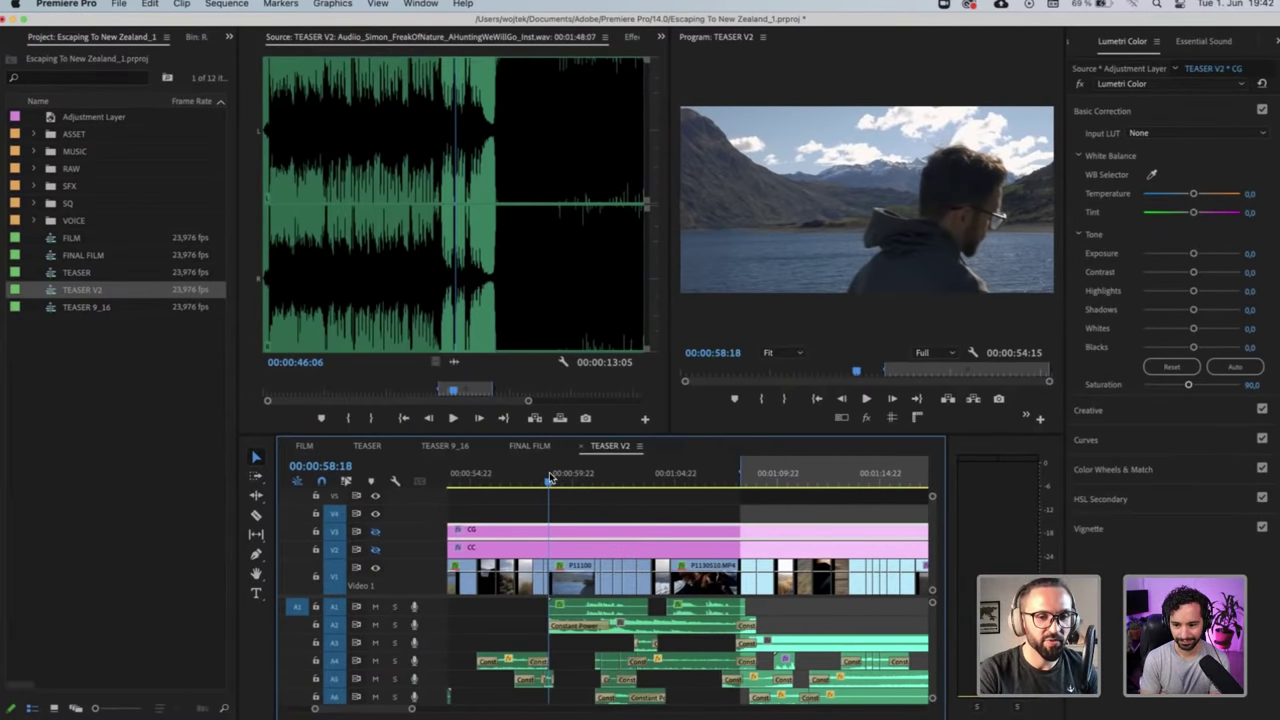
key("space")
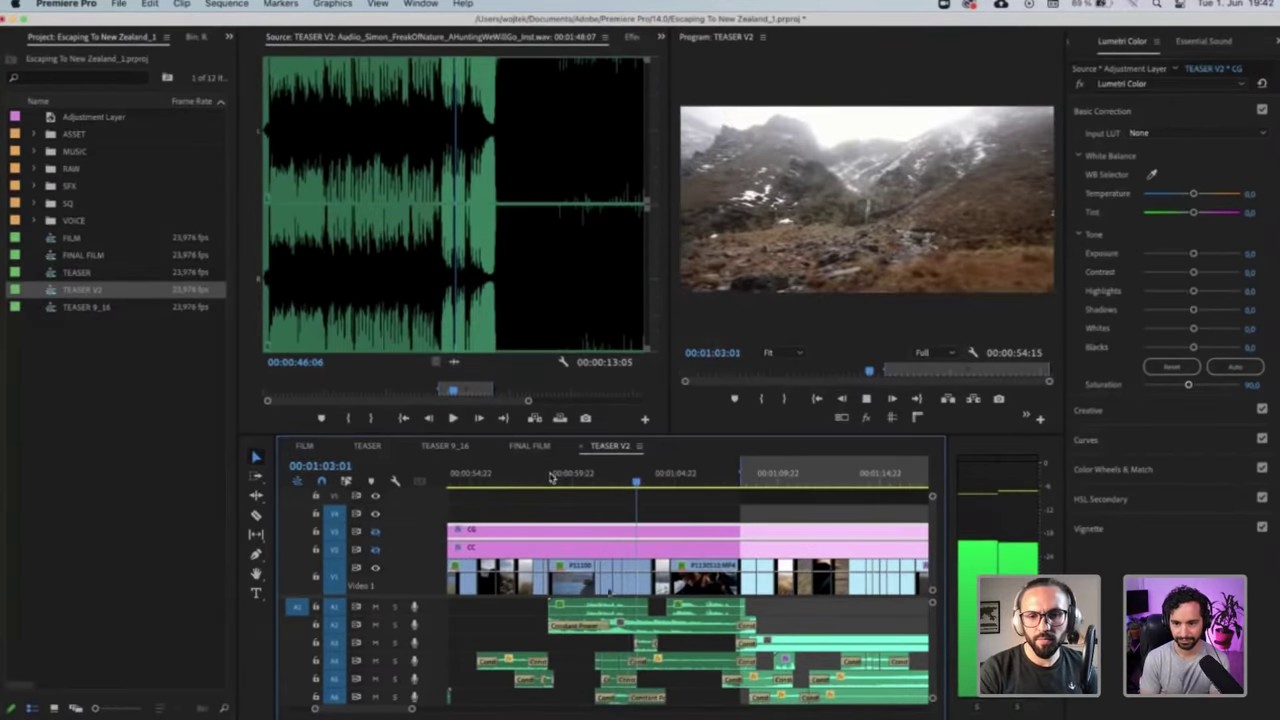
key("space")
Lower the A2 music clip's gain by -5 dB
left_click(662, 625)
key("g")
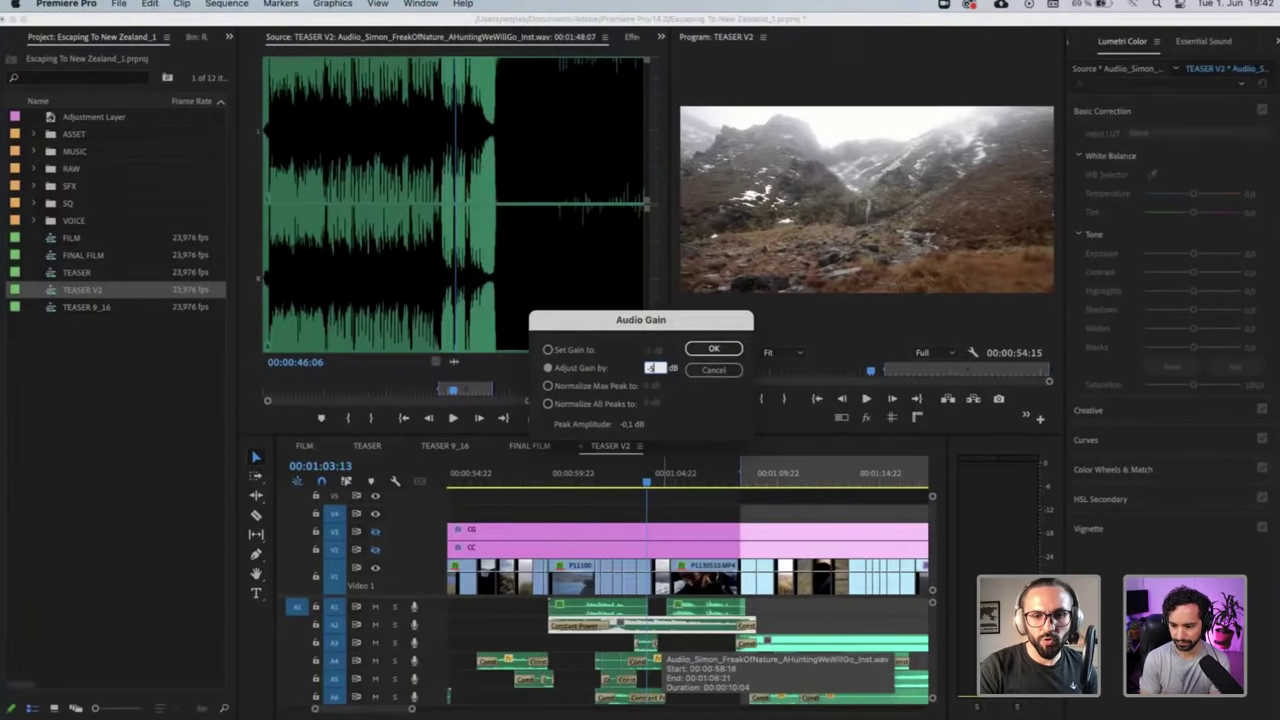
key("Return")
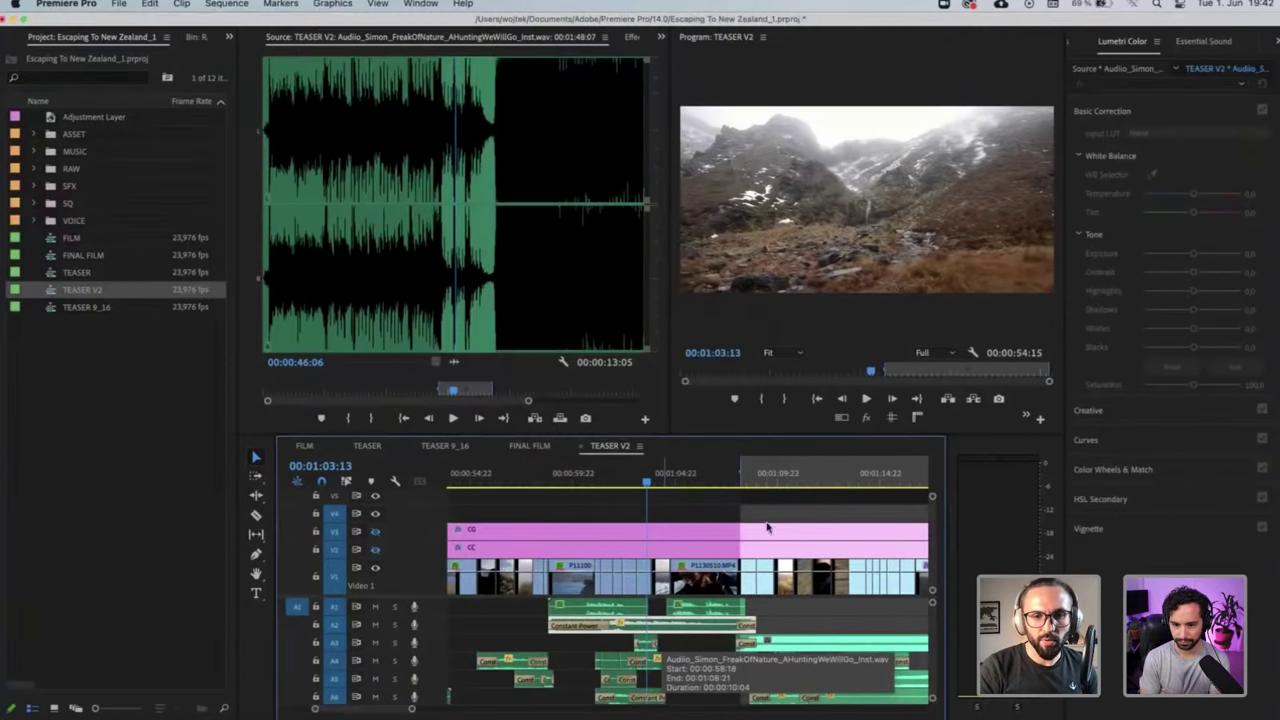
left_click(570, 476)
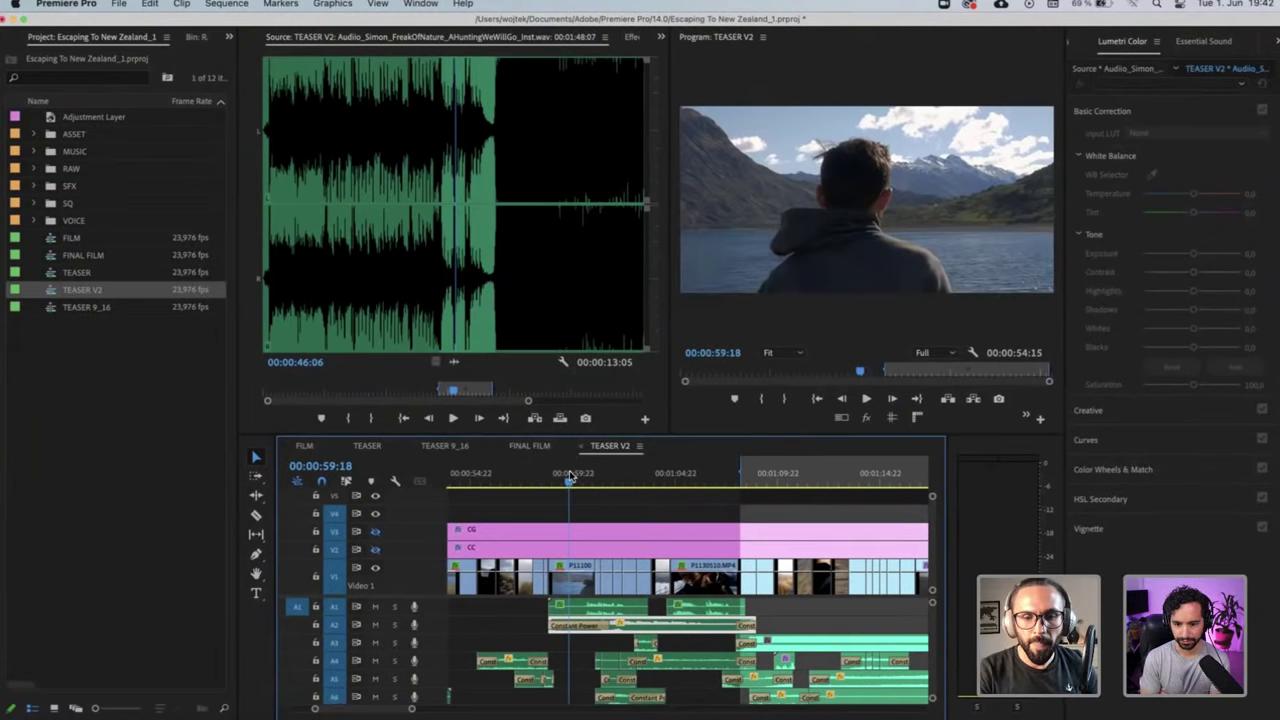
Scrub from 01:00:08 to the whale shot at about 01:02:04
left_click_drag(570, 478, 700, 488)
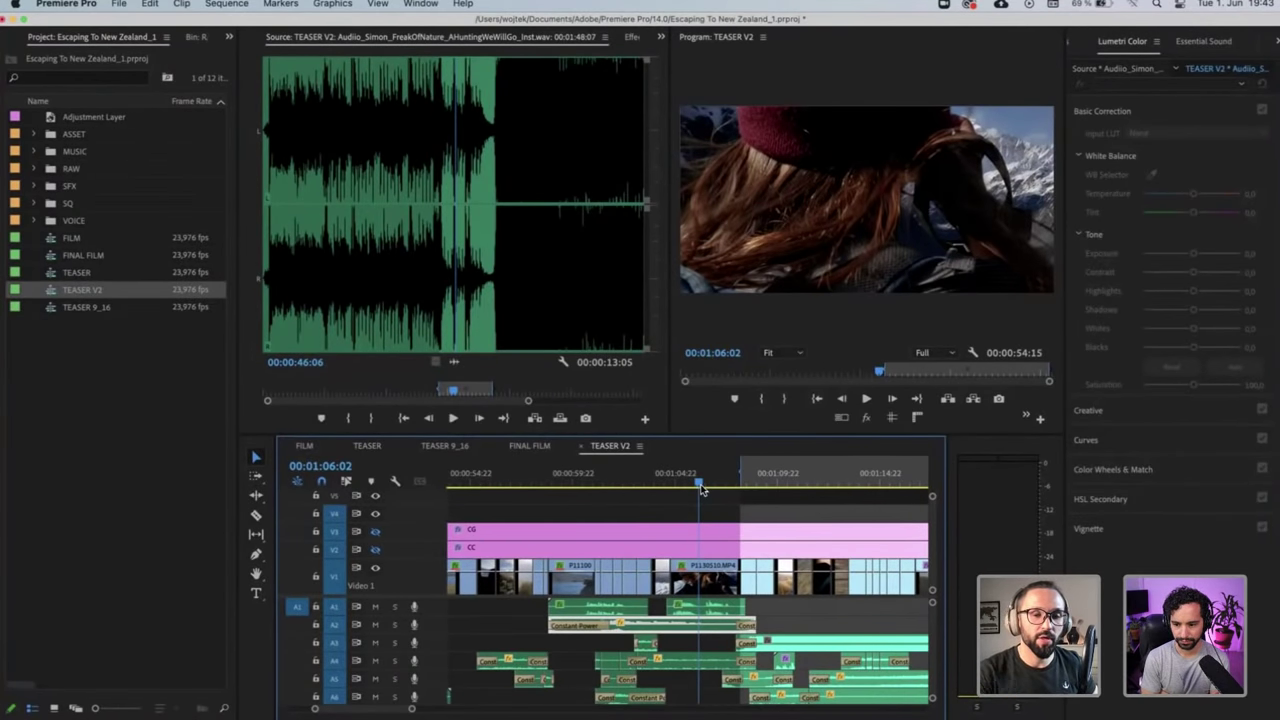
left_click(583, 474)
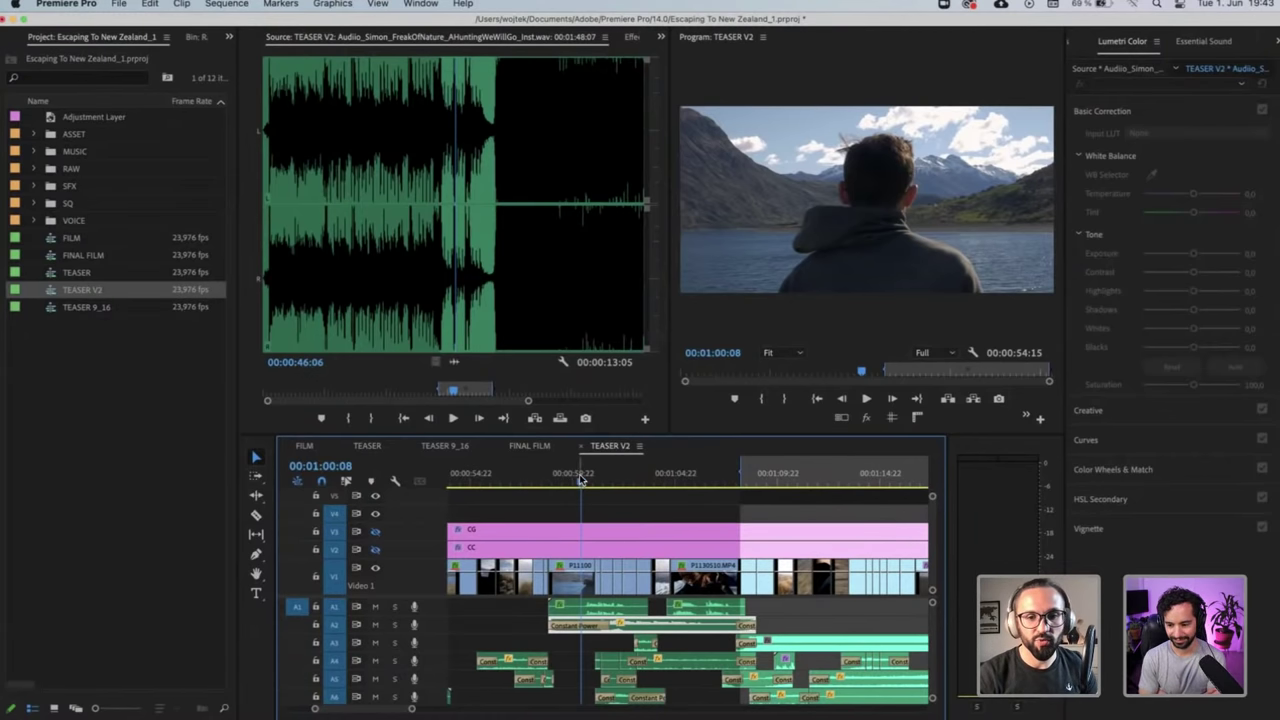
left_click_drag(580, 482, 608, 479)
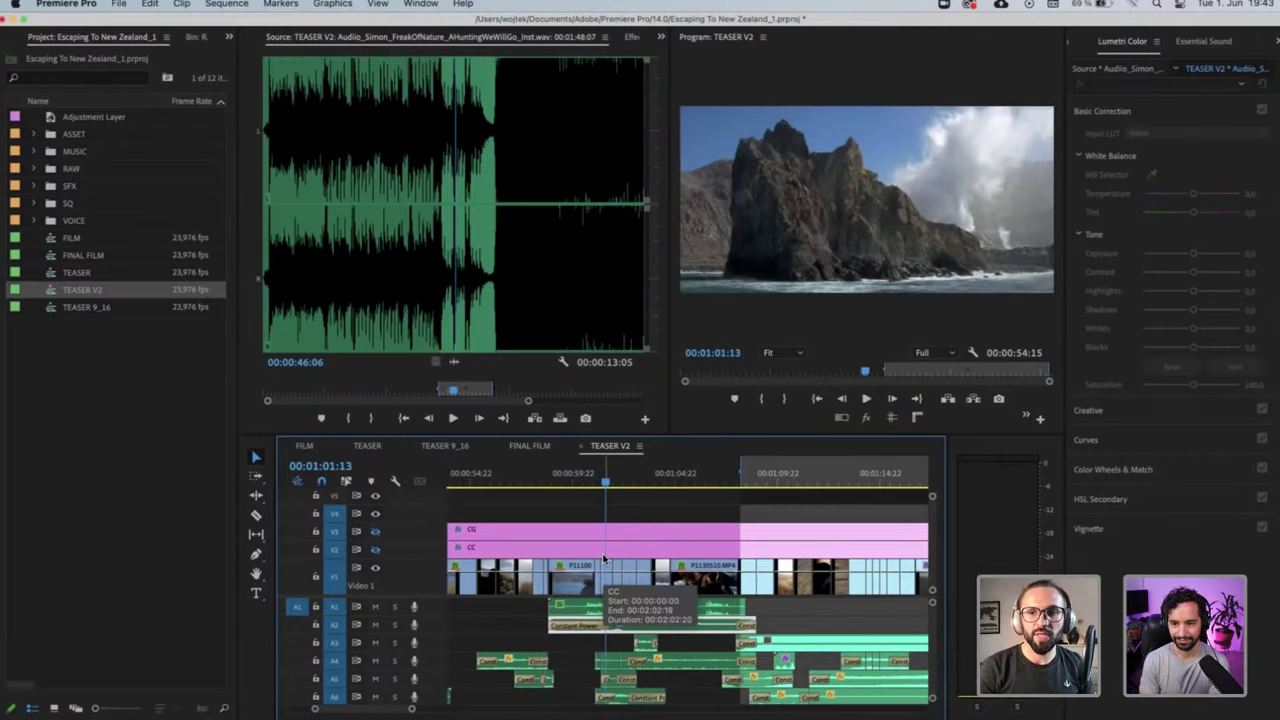
left_click(615, 480)
left_click_drag(618, 478, 622, 478)
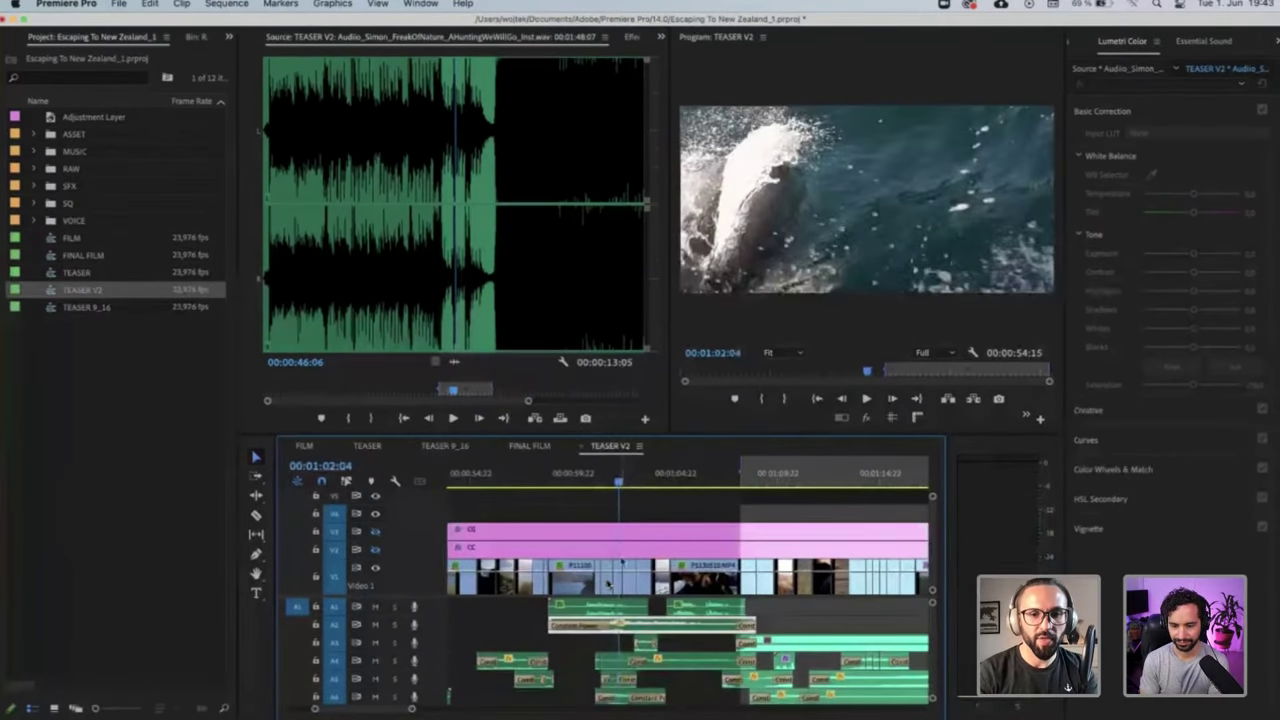
Disable the two short V1 clips at 01:02:04 and check the disabled section
left_click(624, 582)
left_click(628, 586, "shift")
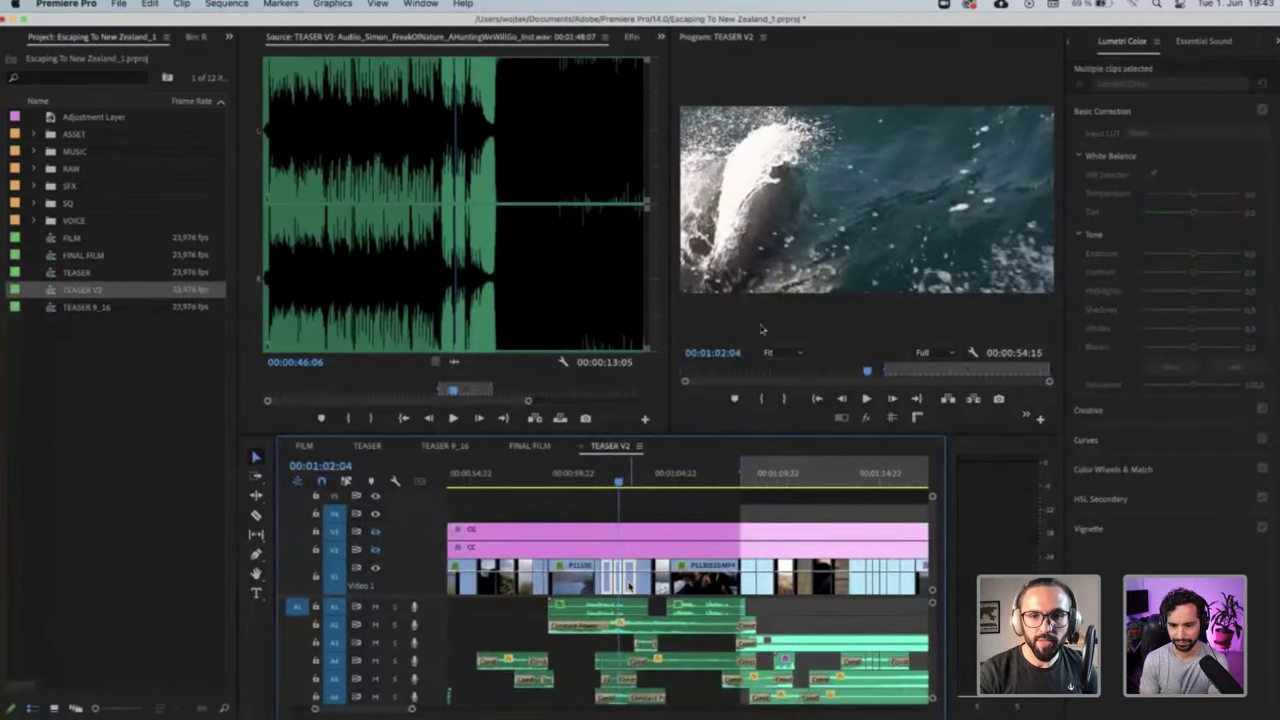
right_click(628, 586)
left_click(665, 286)
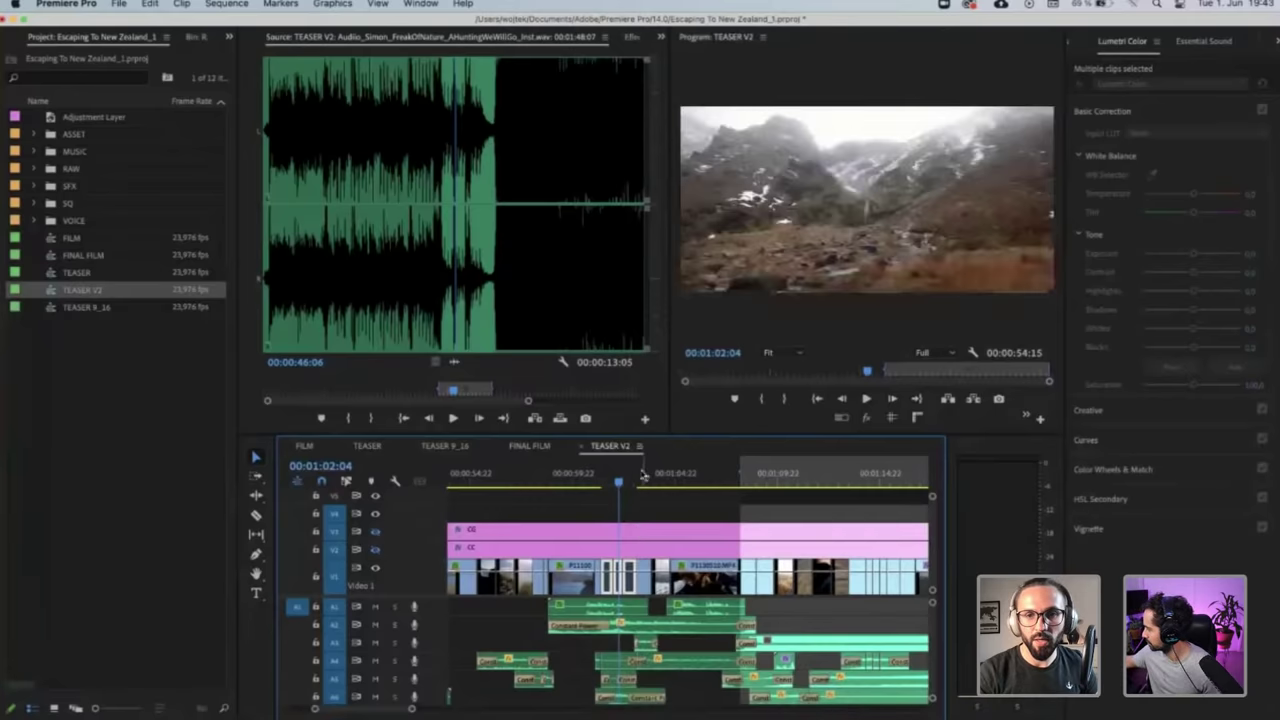
left_click(643, 473)
left_click_drag(655, 472, 645, 472)
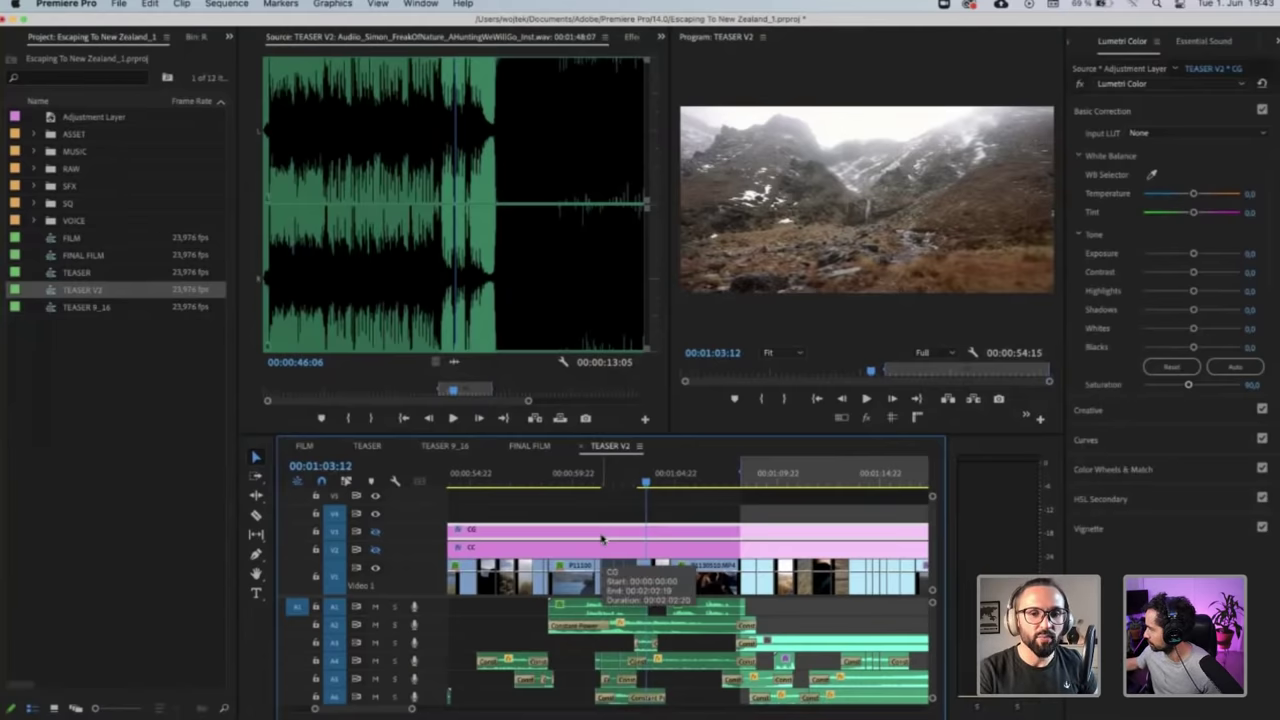
scroll(601, 540, "left", 10)
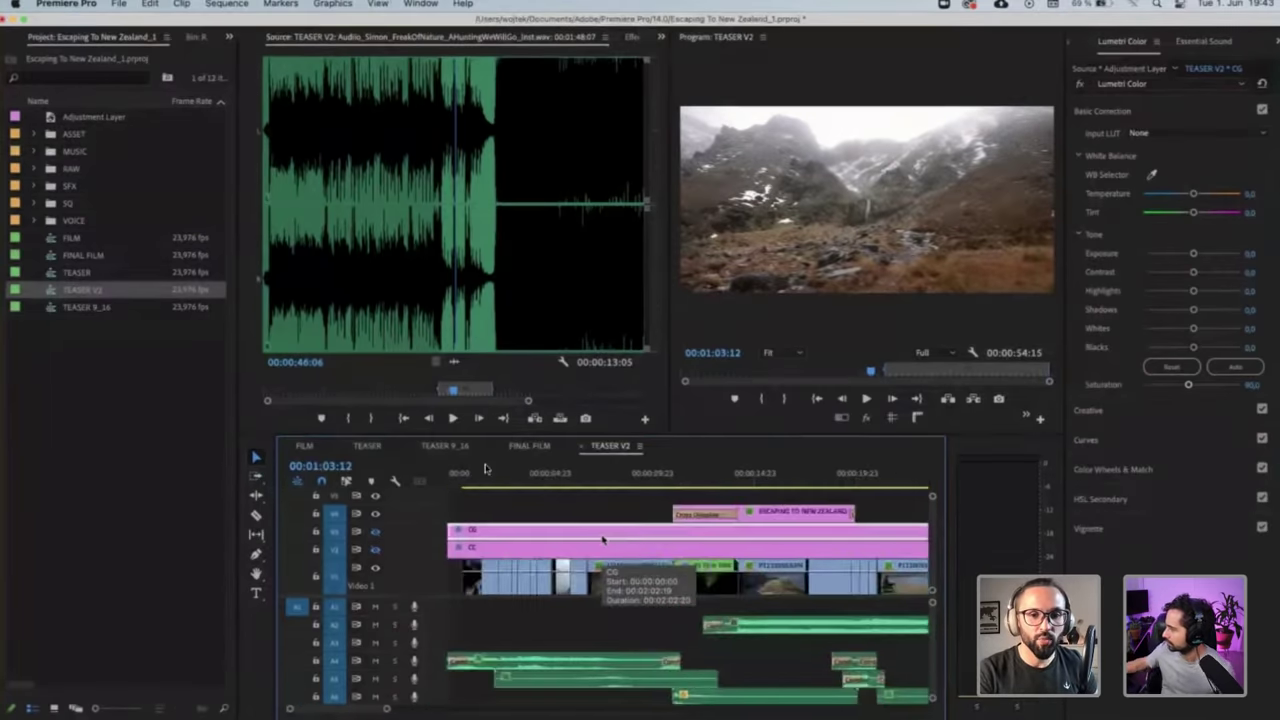
left_click_drag(481, 477, 489, 476)
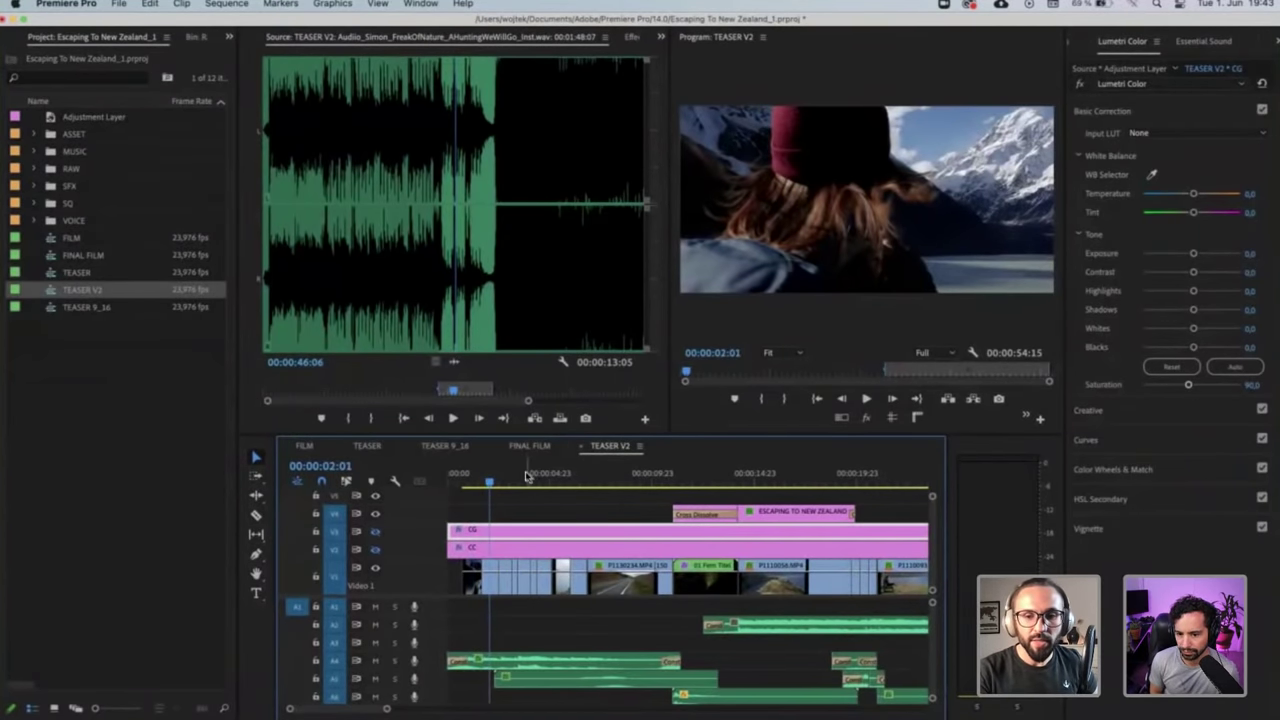
key("minus")
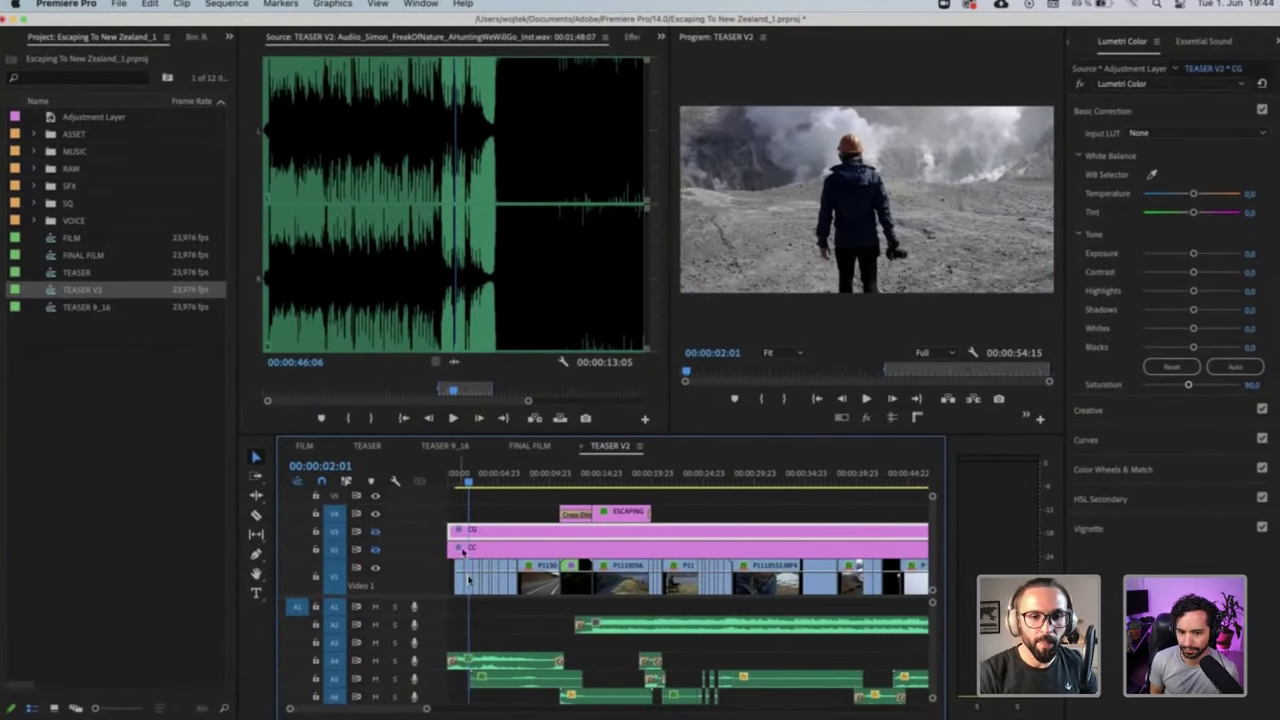
left_click(872, 513)
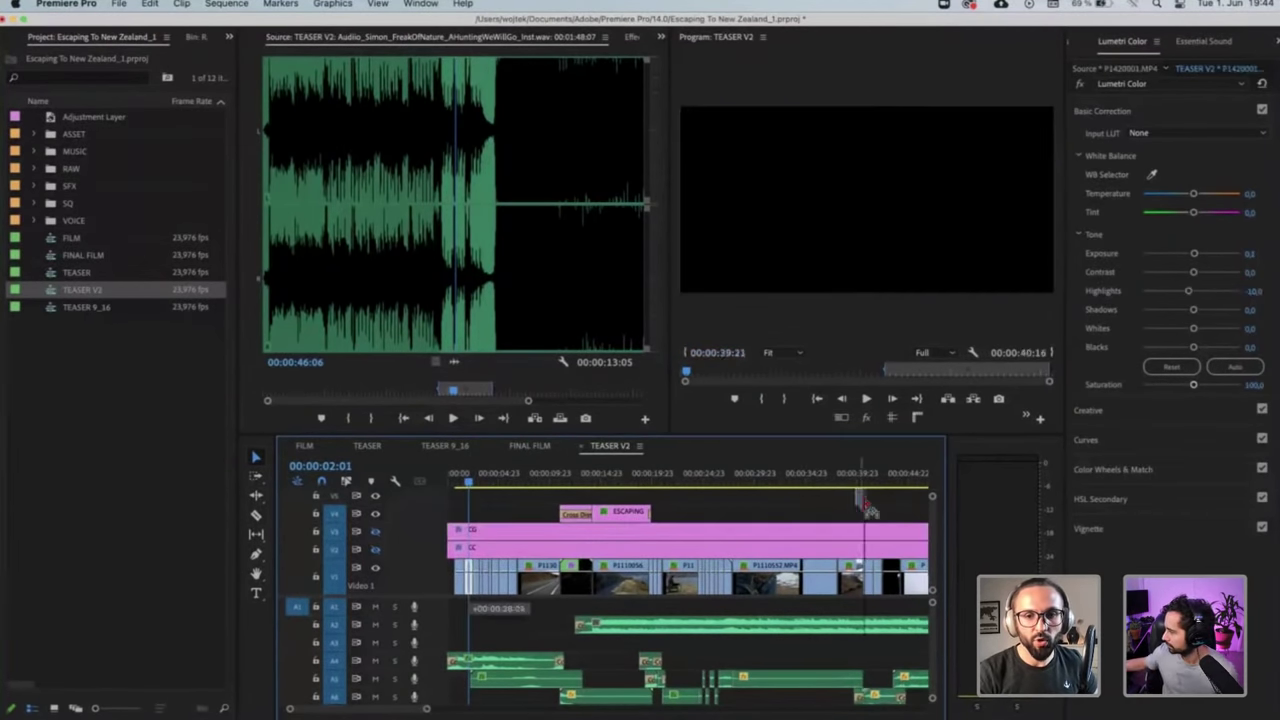
scroll(868, 512, "down", 5)
scroll(865, 510, "down", 1)
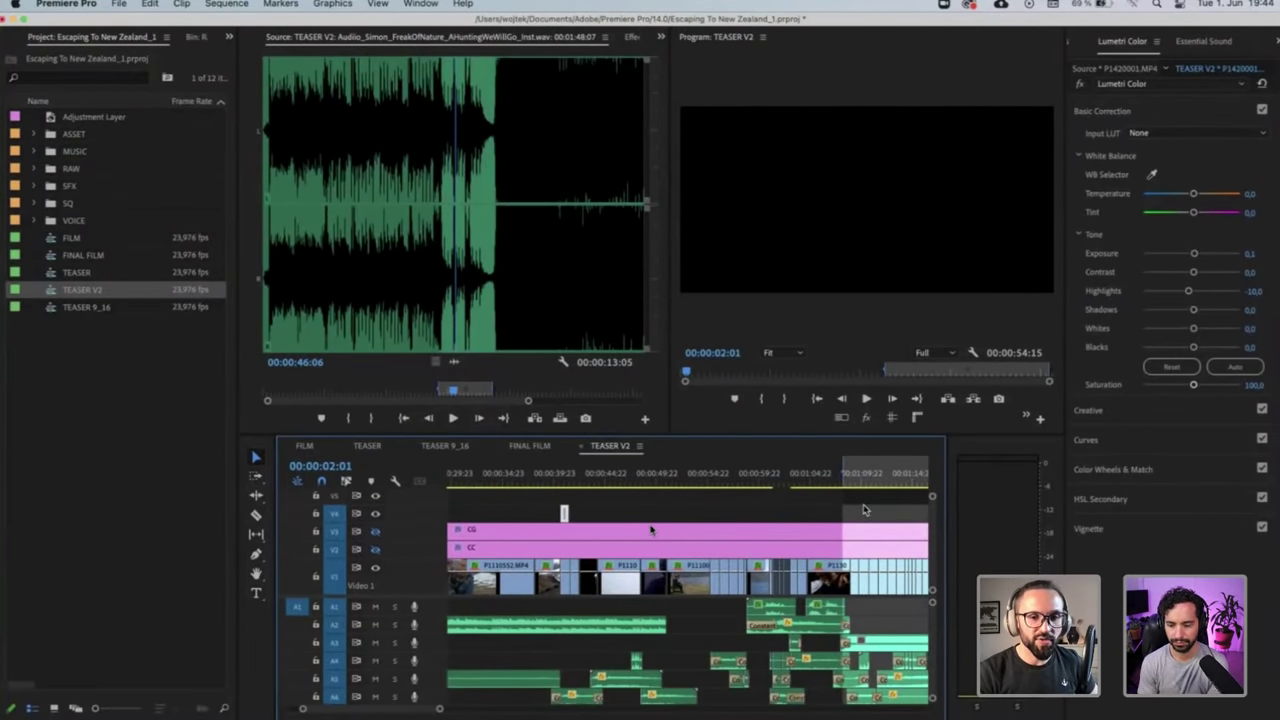
scroll(652, 531, "down", 3)
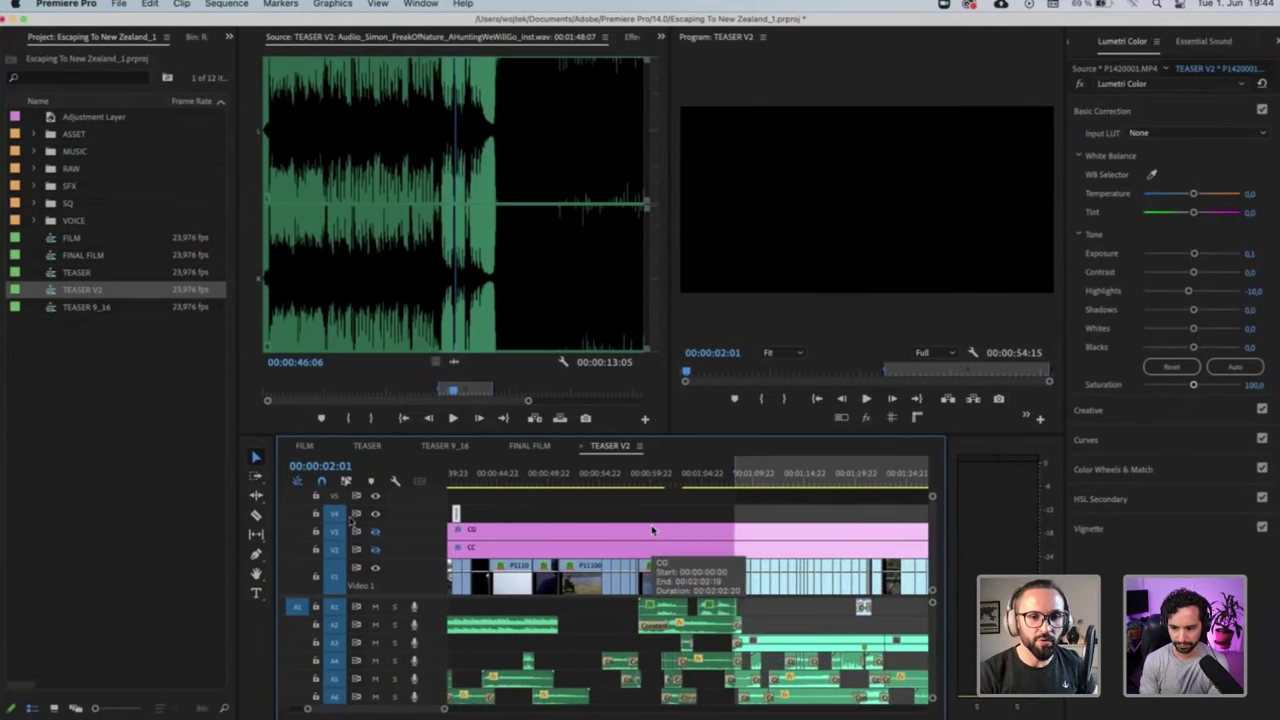
Move the P1420001 clip about 40 seconds later, then back seven seconds to 01:01:12
left_click_drag(457, 516, 738, 512)
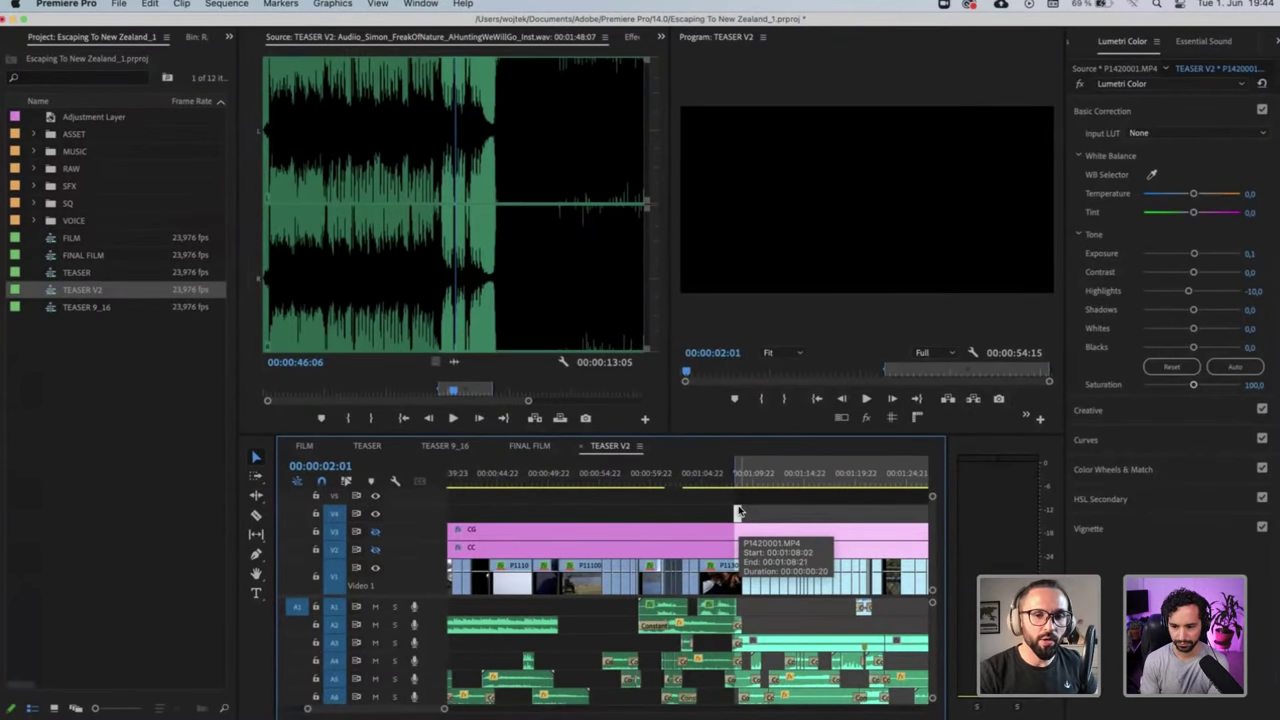
left_click_drag(738, 514, 670, 515)
left_click(669, 481)
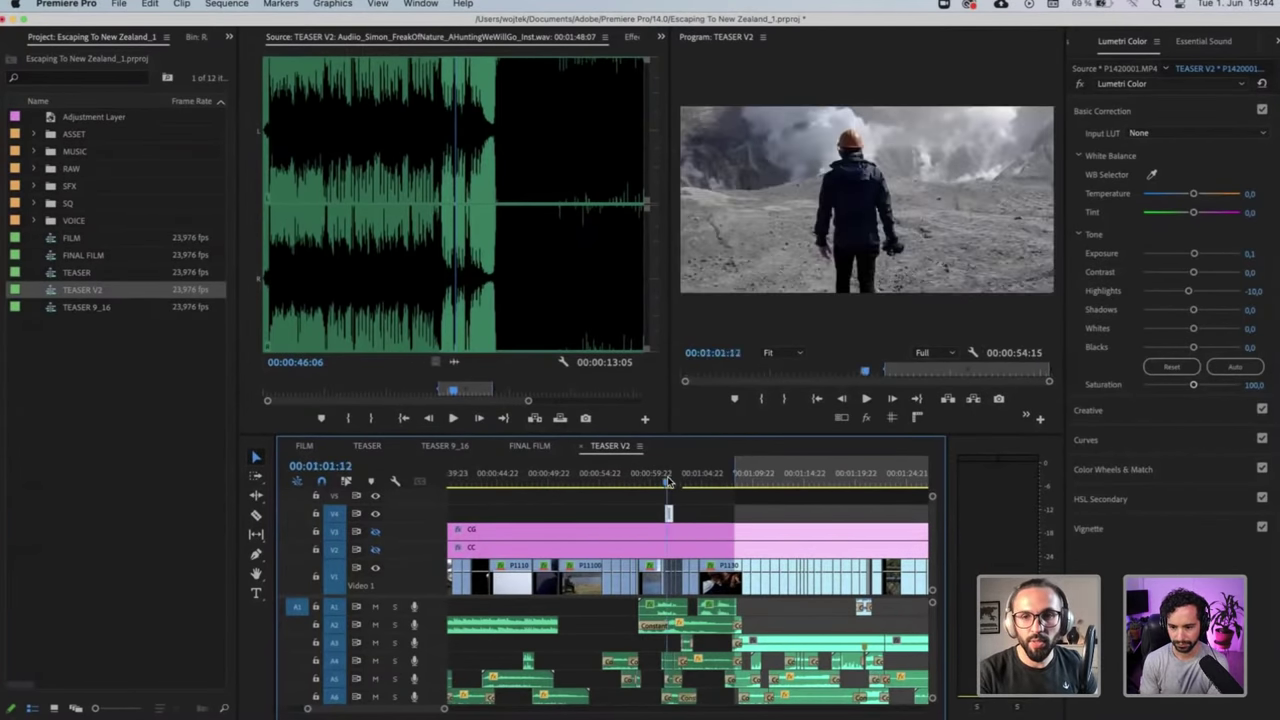
key("=")
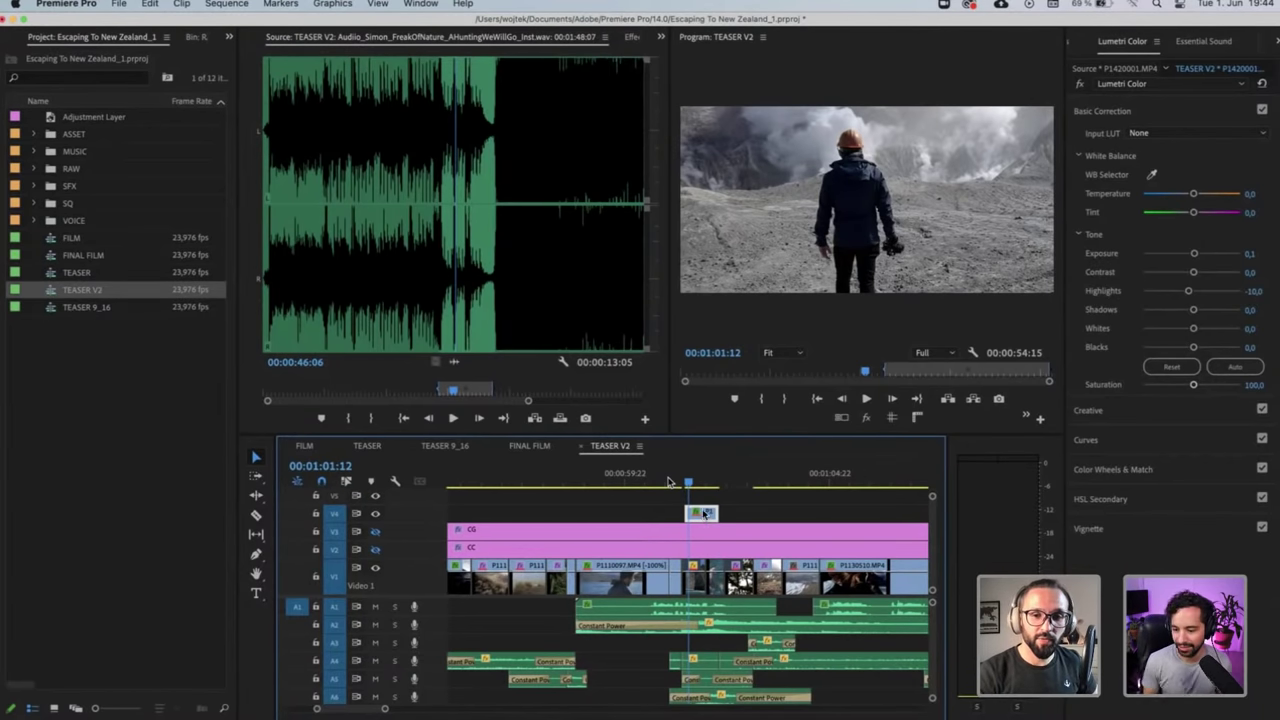
left_click_drag(705, 514, 703, 486)
scroll(560, 505, "left", 1)
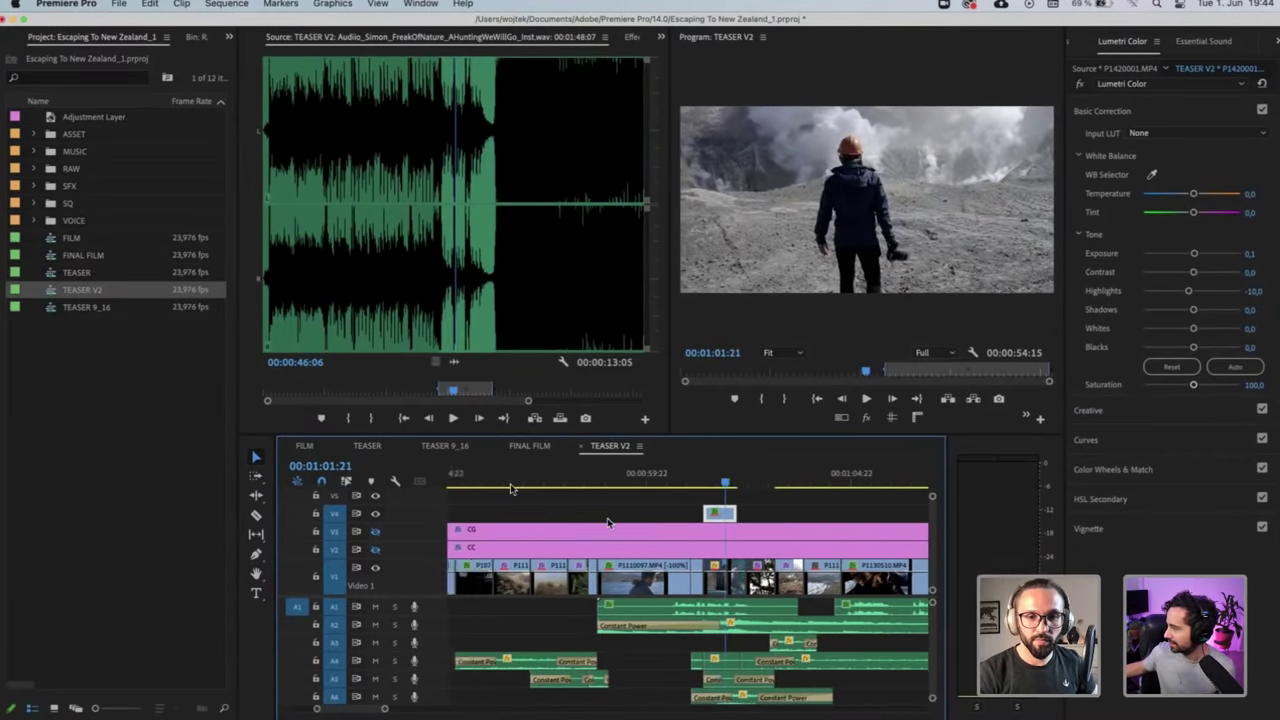
scroll(511, 485, "left", 5)
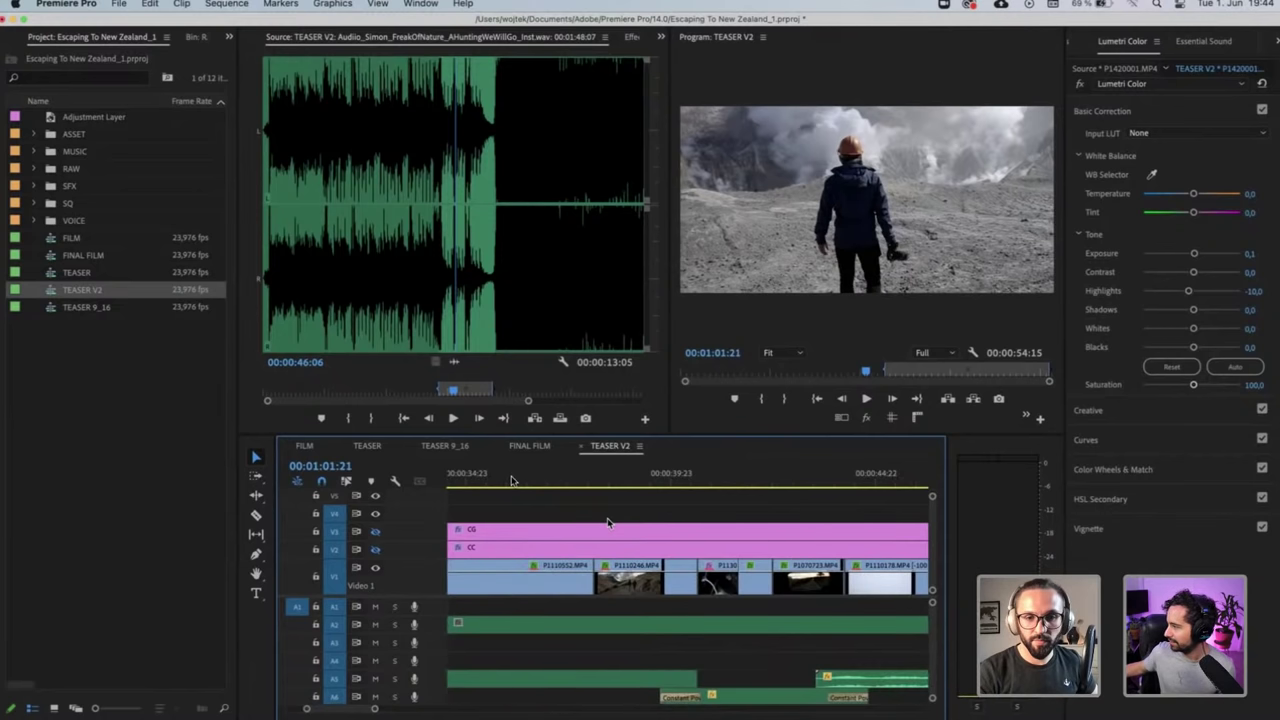
left_click(493, 478)
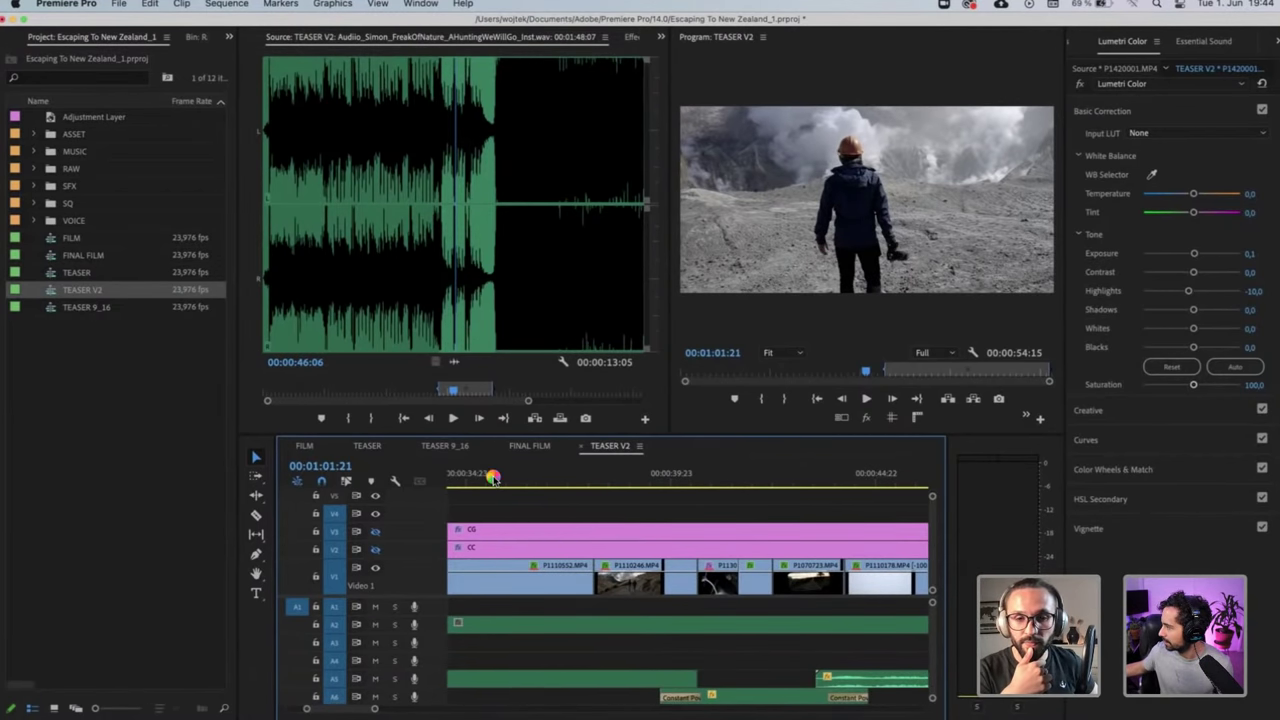
scroll(493, 478, "left", 5)
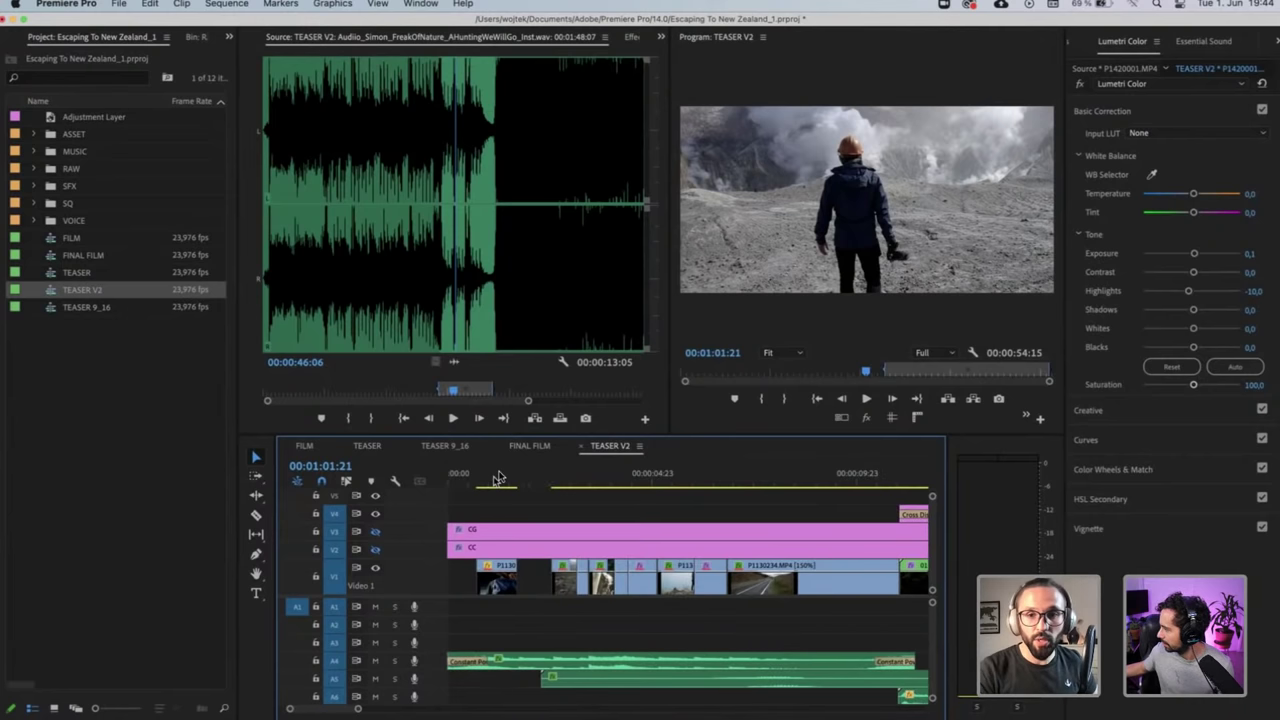
left_click(473, 478)
key("minus")
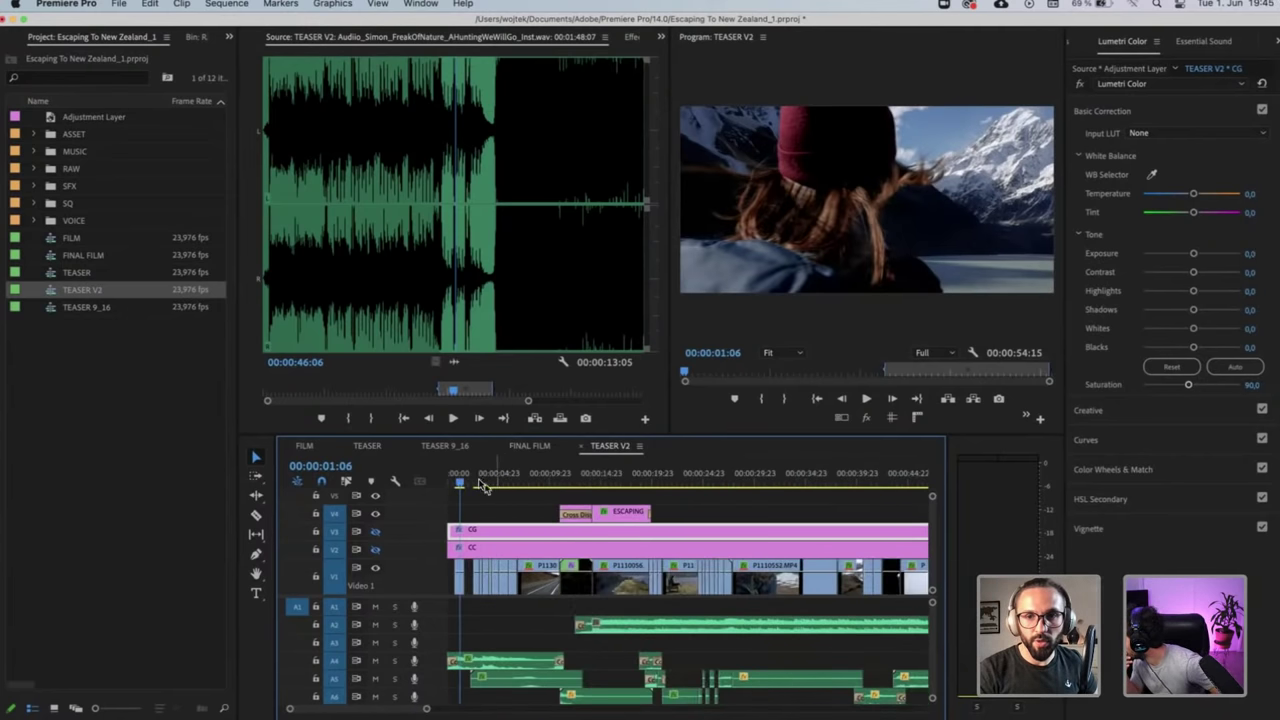
left_click(481, 484)
left_click(482, 486)
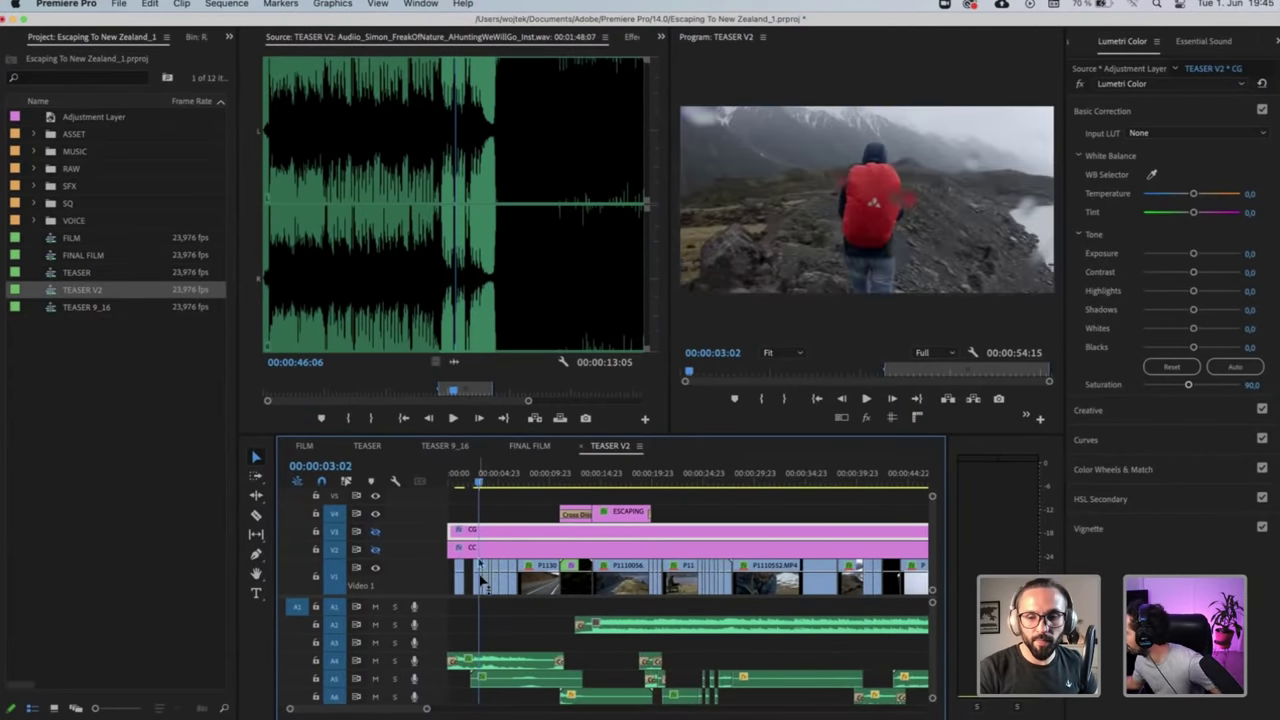
key("equal")
key("equal")
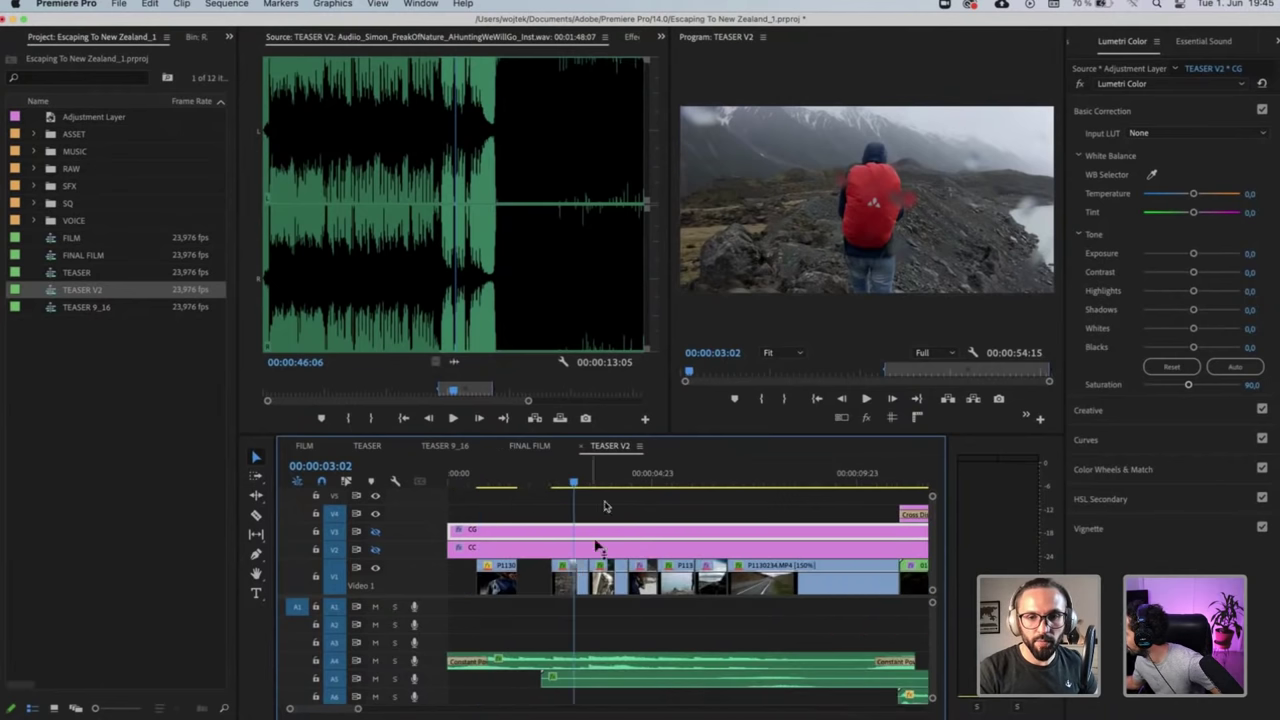
left_click(582, 478)
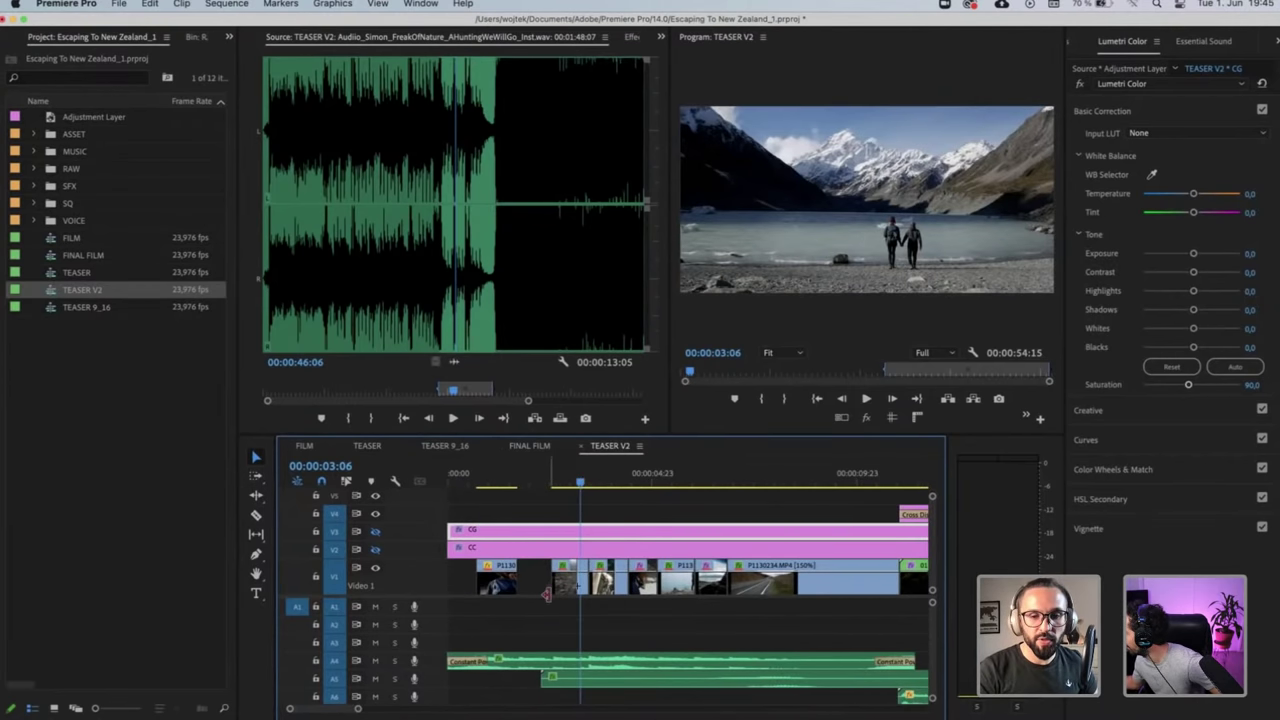
Move the starting adjustment layer clips about eight seconds later, then deselect and fit the sequence
left_click(565, 590)
left_click_drag(565, 592, 898, 499)
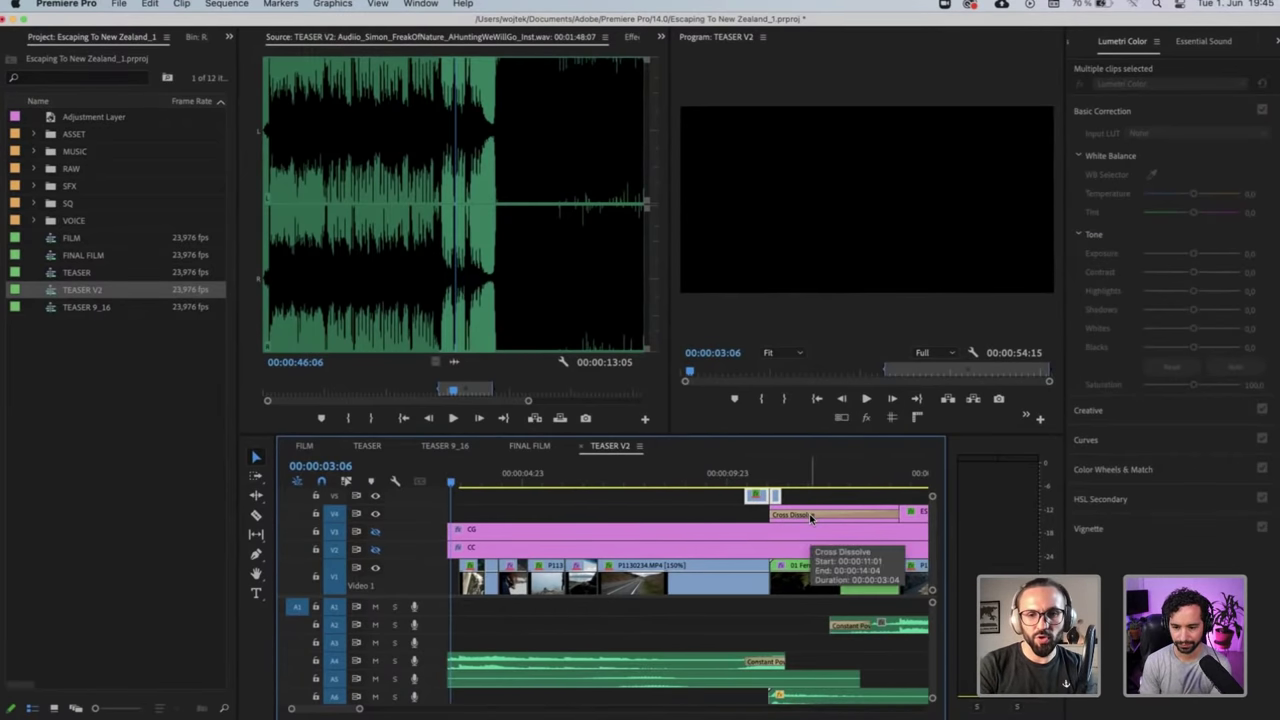
key("super+shift+a")
key("backslash")
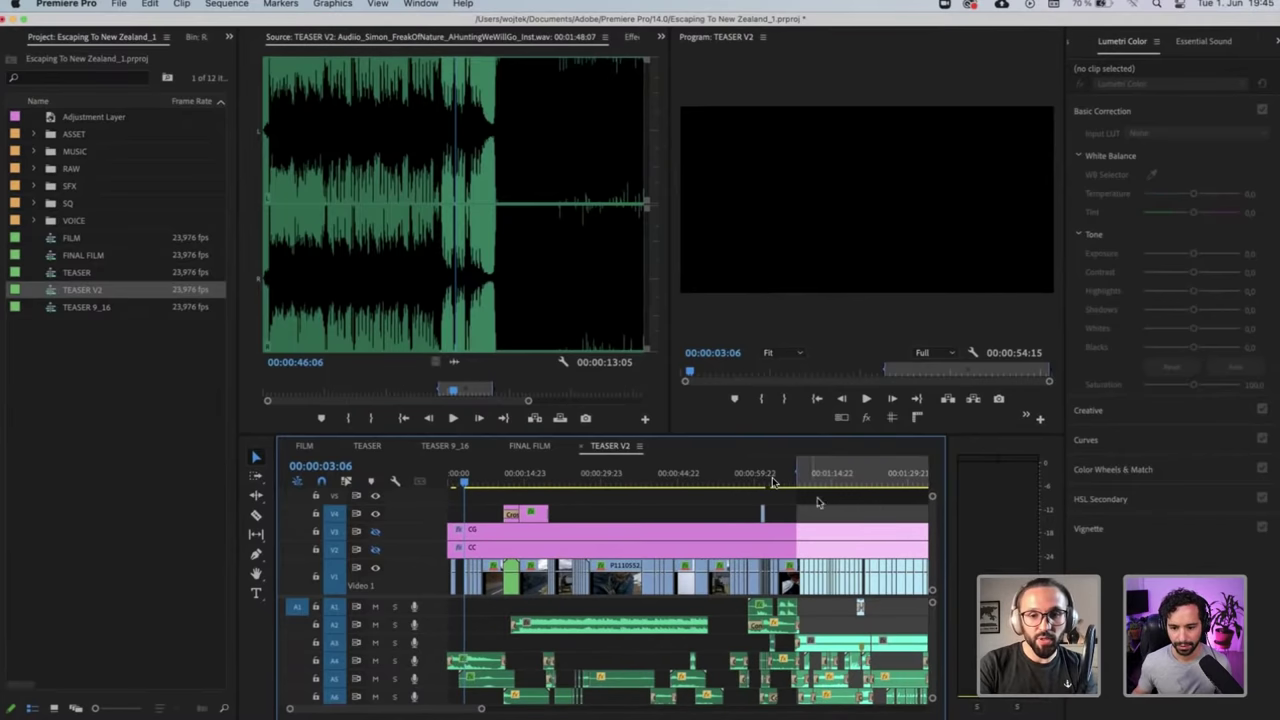
Untarget V2 and V3, paste a clip onto V4 at 01:03:04, and shift it one second earlier
left_click(772, 483)
key("equal")
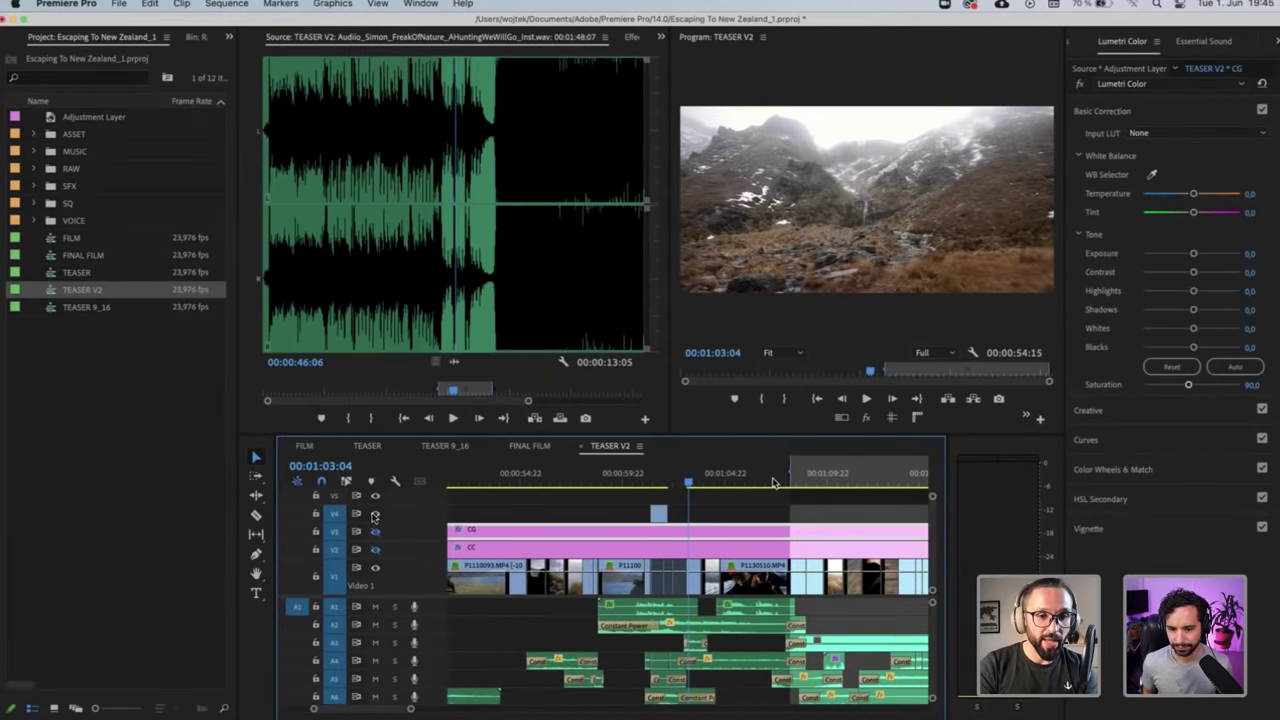
left_click(334, 531)
left_click(334, 549)
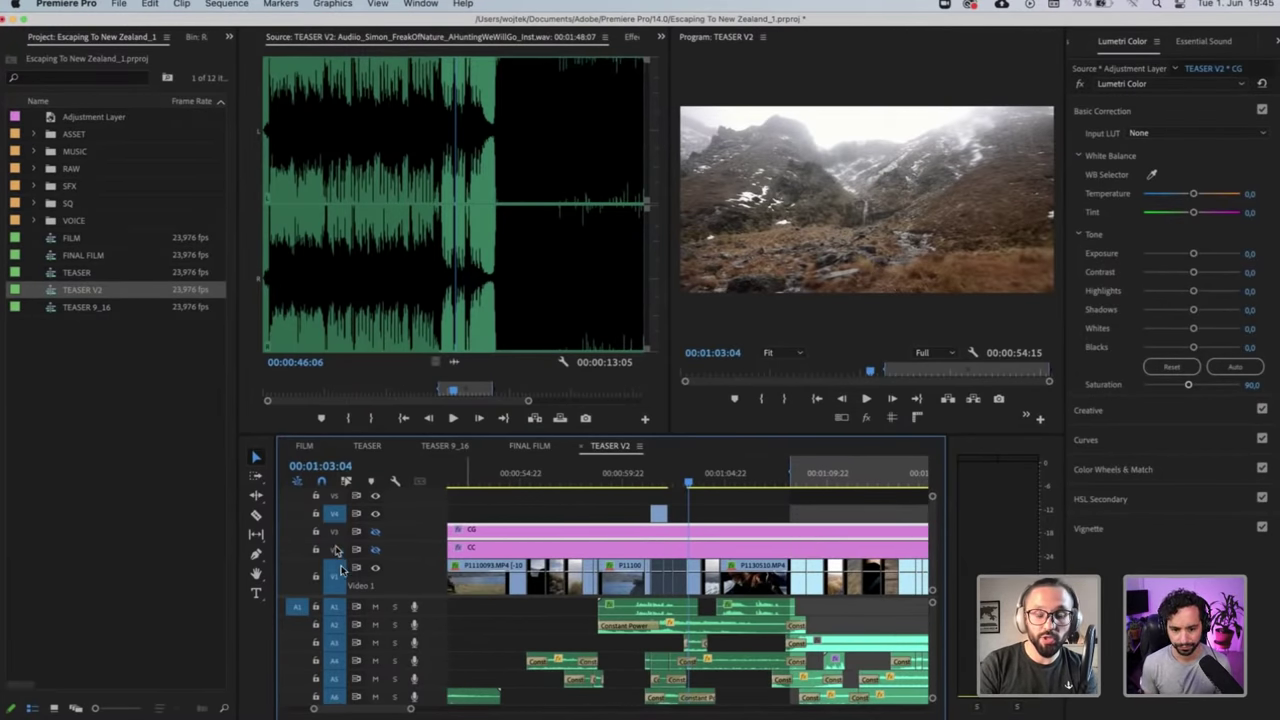
key("period")
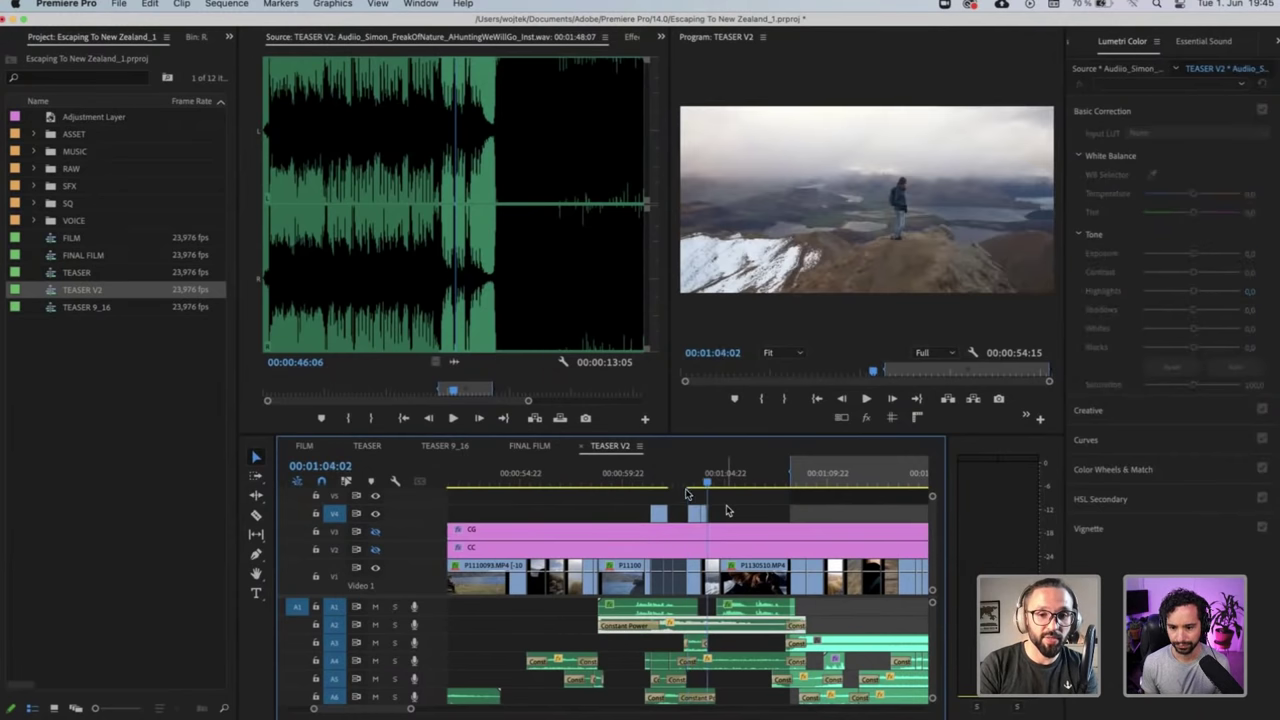
left_click(695, 513)
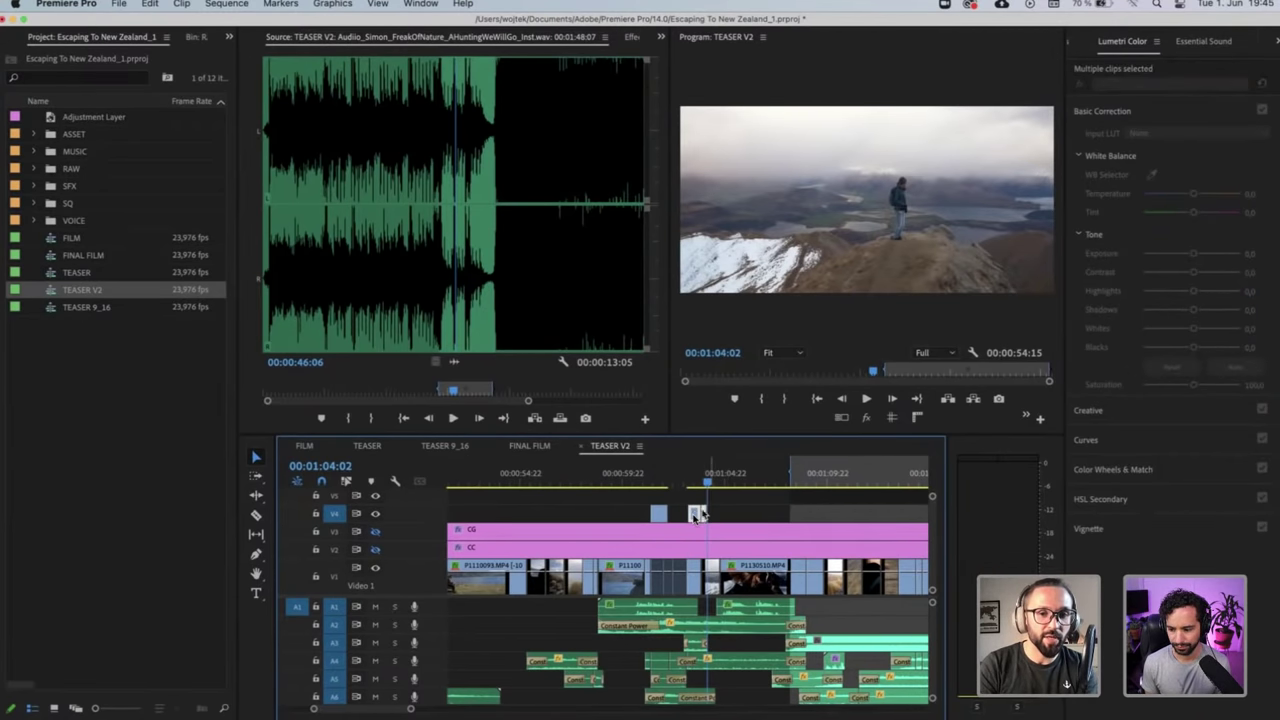
left_click_drag(683, 521, 673, 516)
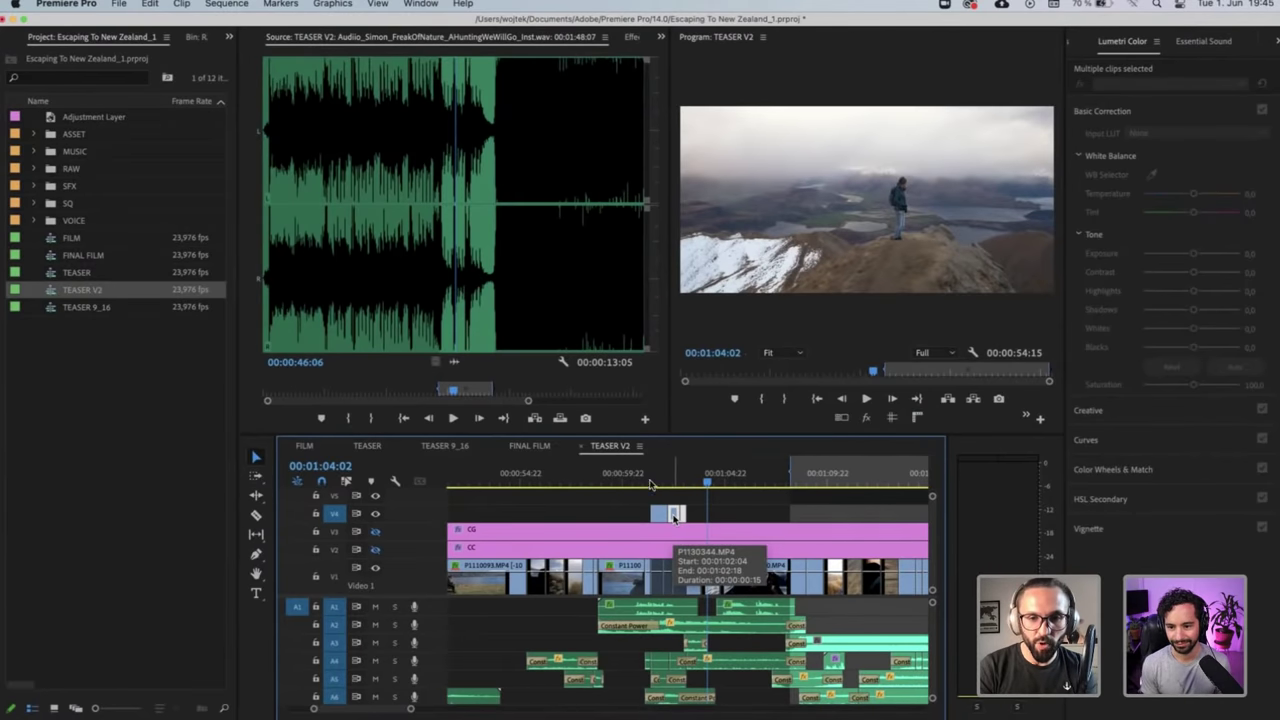
Play from 00:01:00:22 to 01:03:06 and move P1130529 twelve frames later on V4
left_click(643, 481)
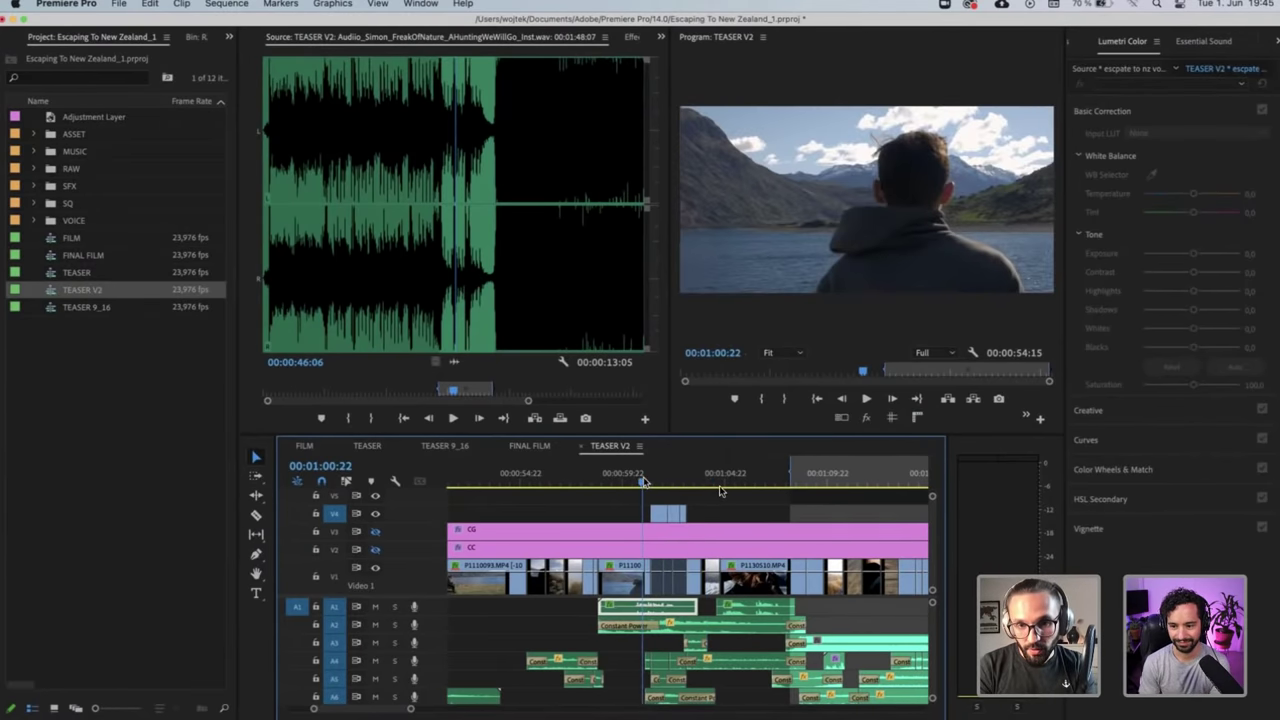
scroll(720, 490, "up", 2)
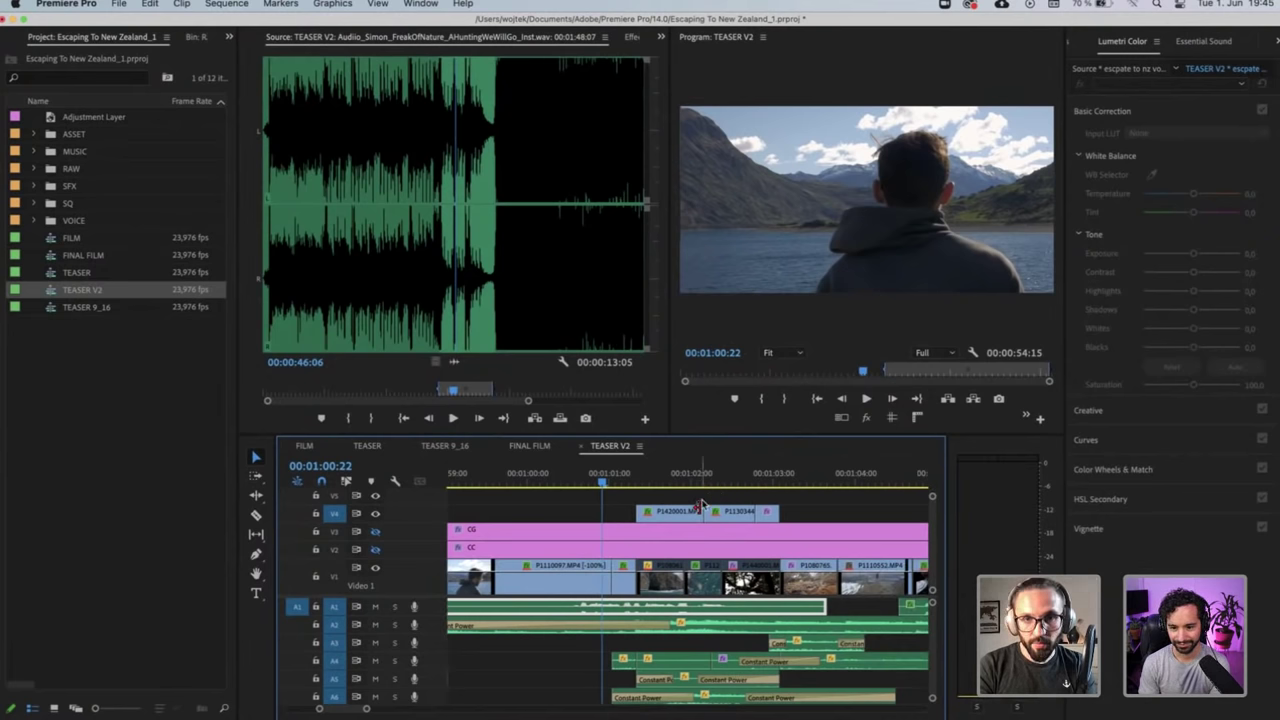
key("space")
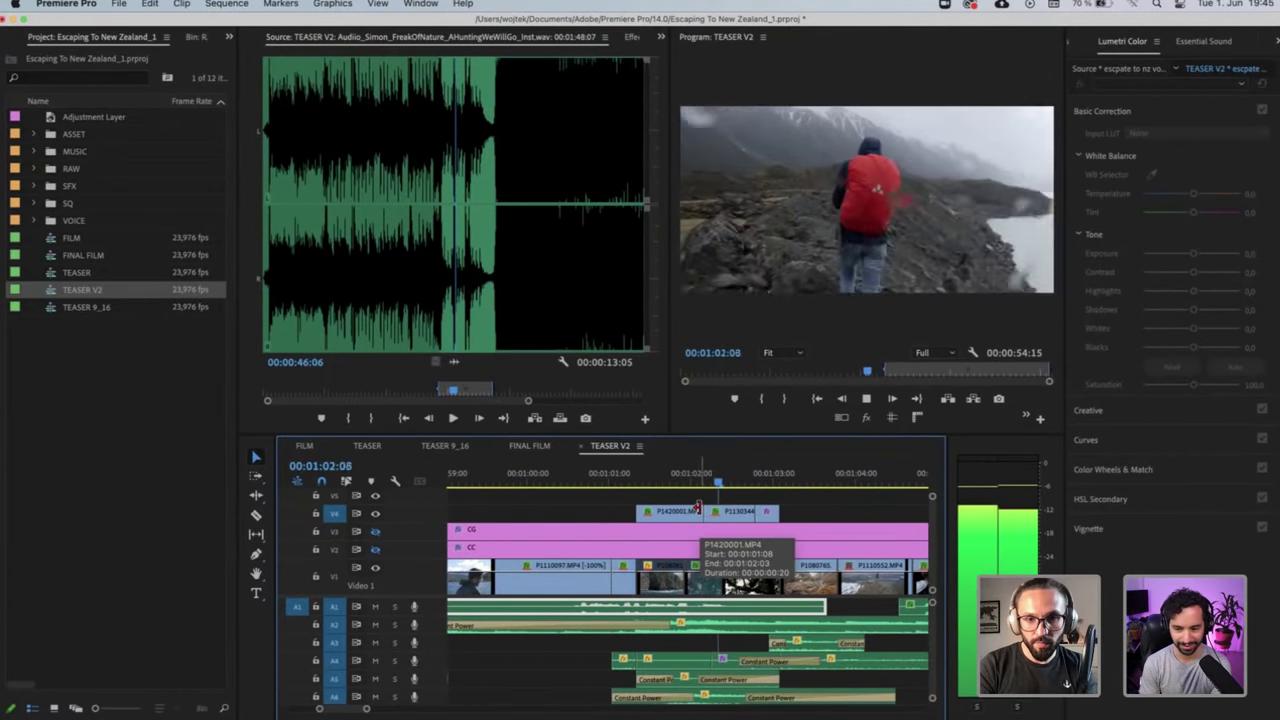
key("space")
left_click_drag(768, 514, 806, 515)
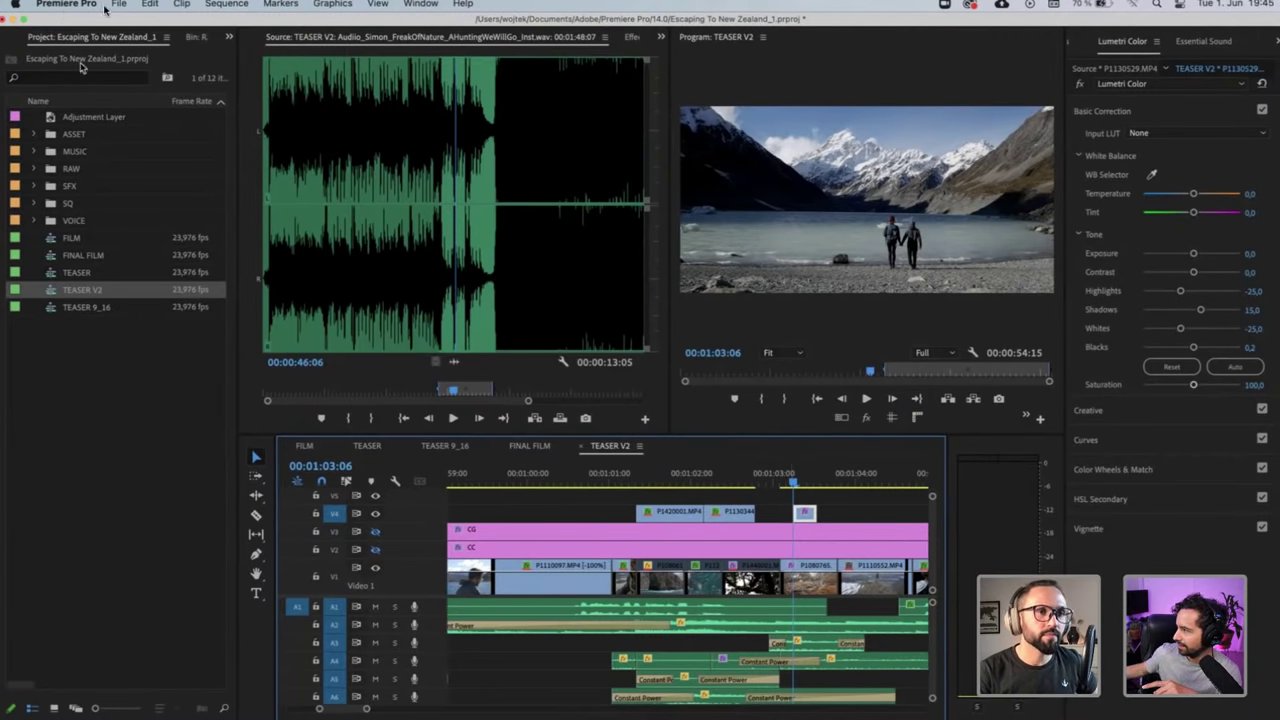
Uncheck 'Play audio while scrubbing' in Premiere Pro > Preferences > Audio
left_click(70, 6)
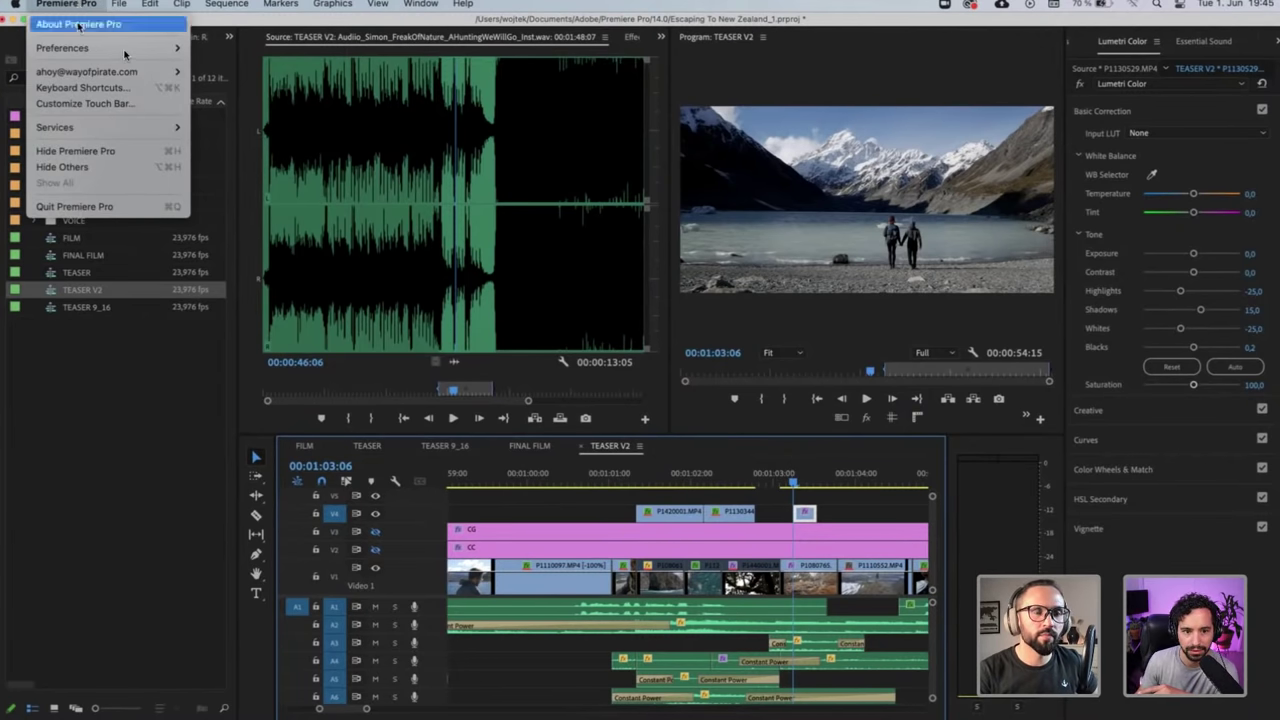
mouse_move(110, 48)
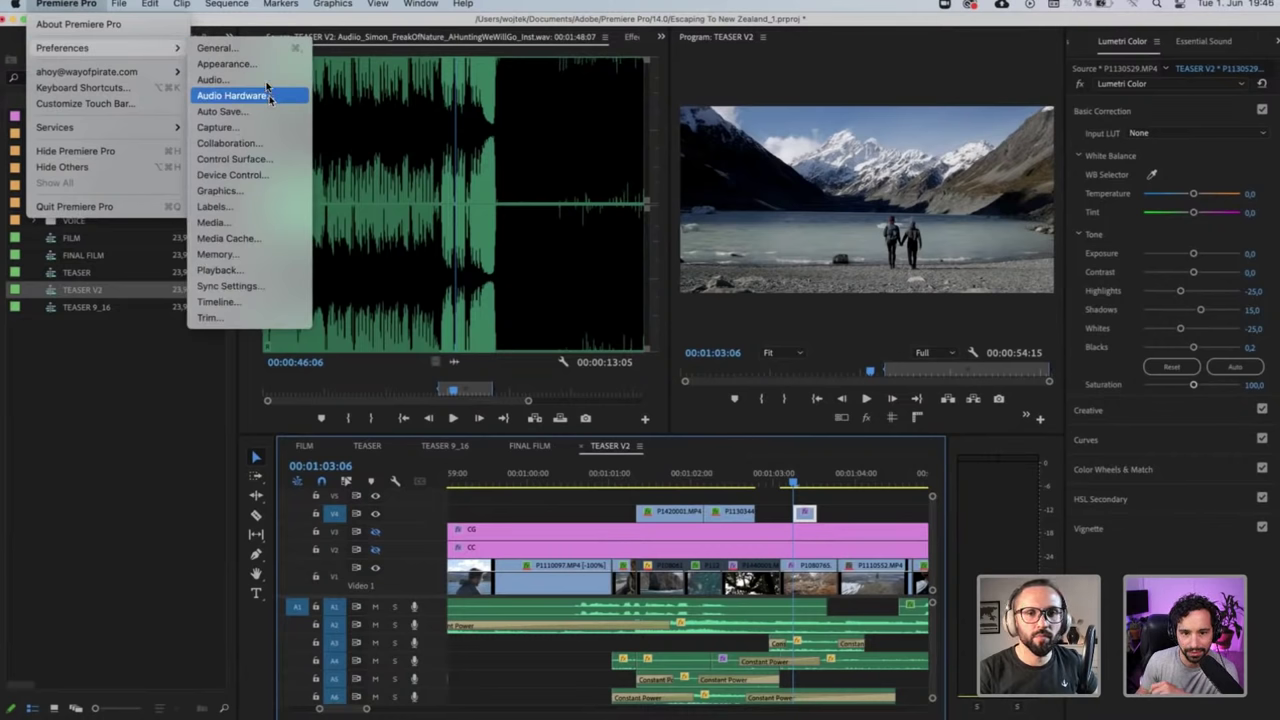
left_click(262, 80)
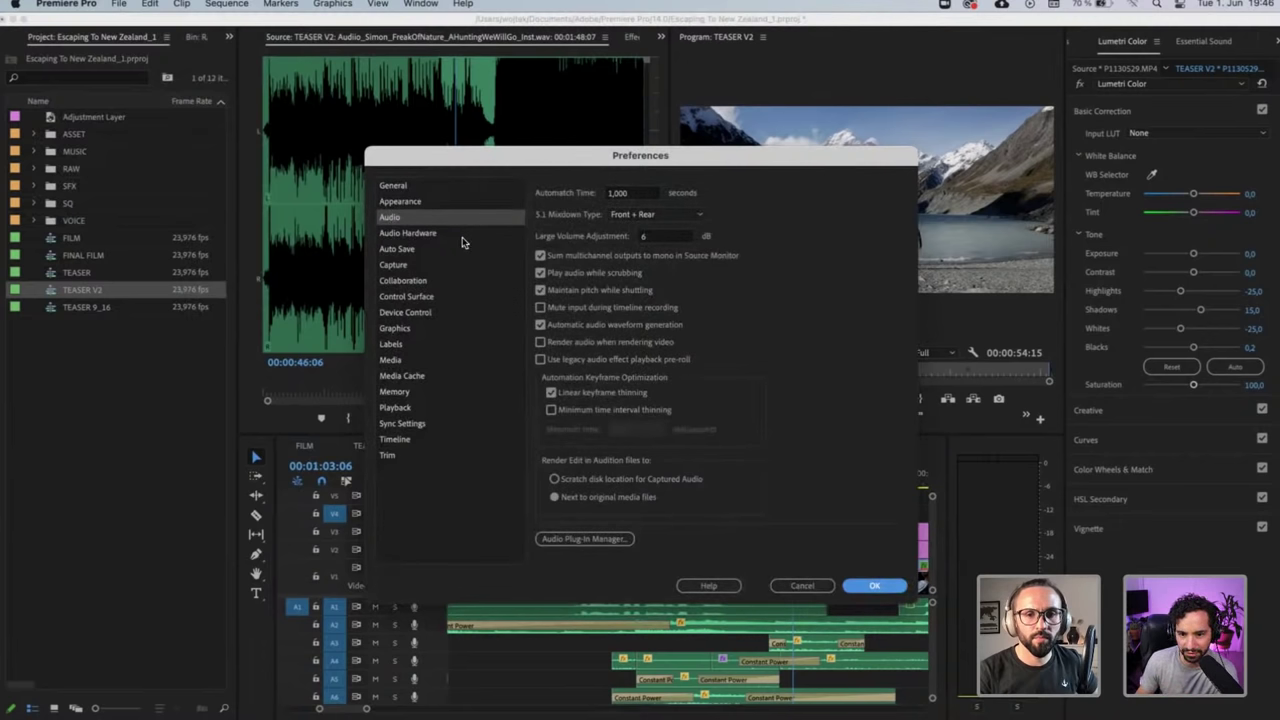
left_click(541, 256)
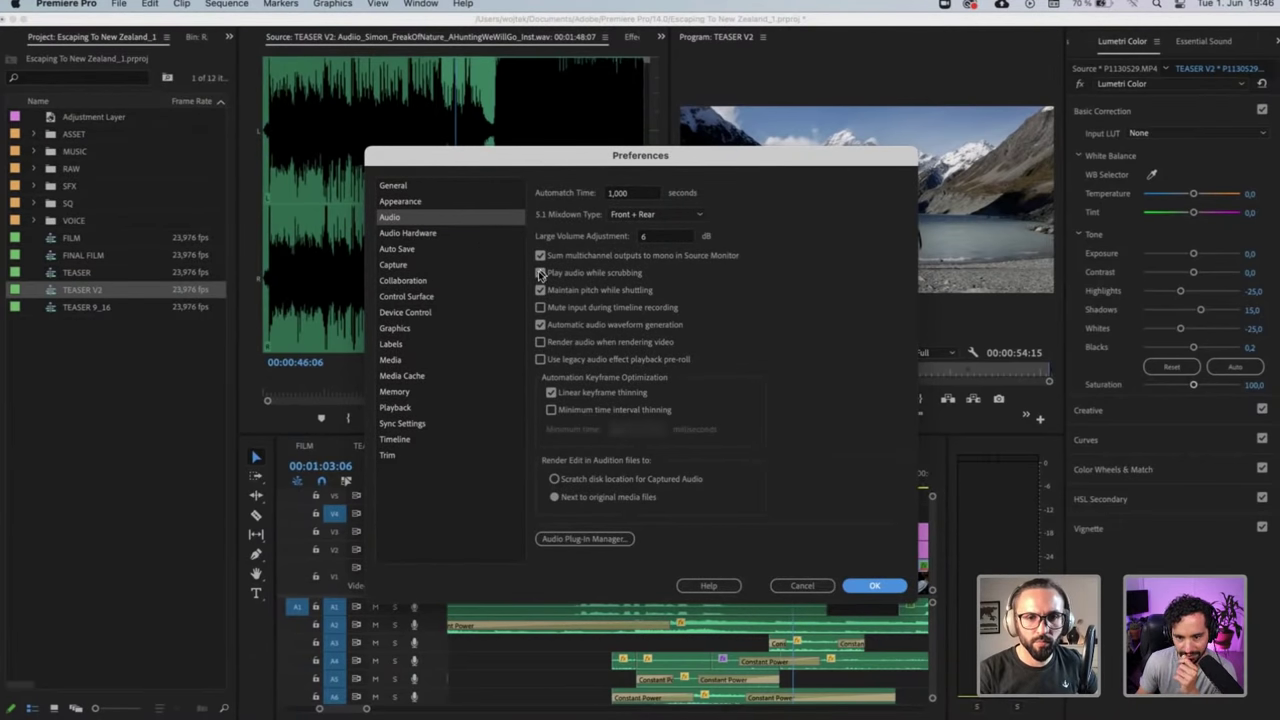
left_click(541, 273)
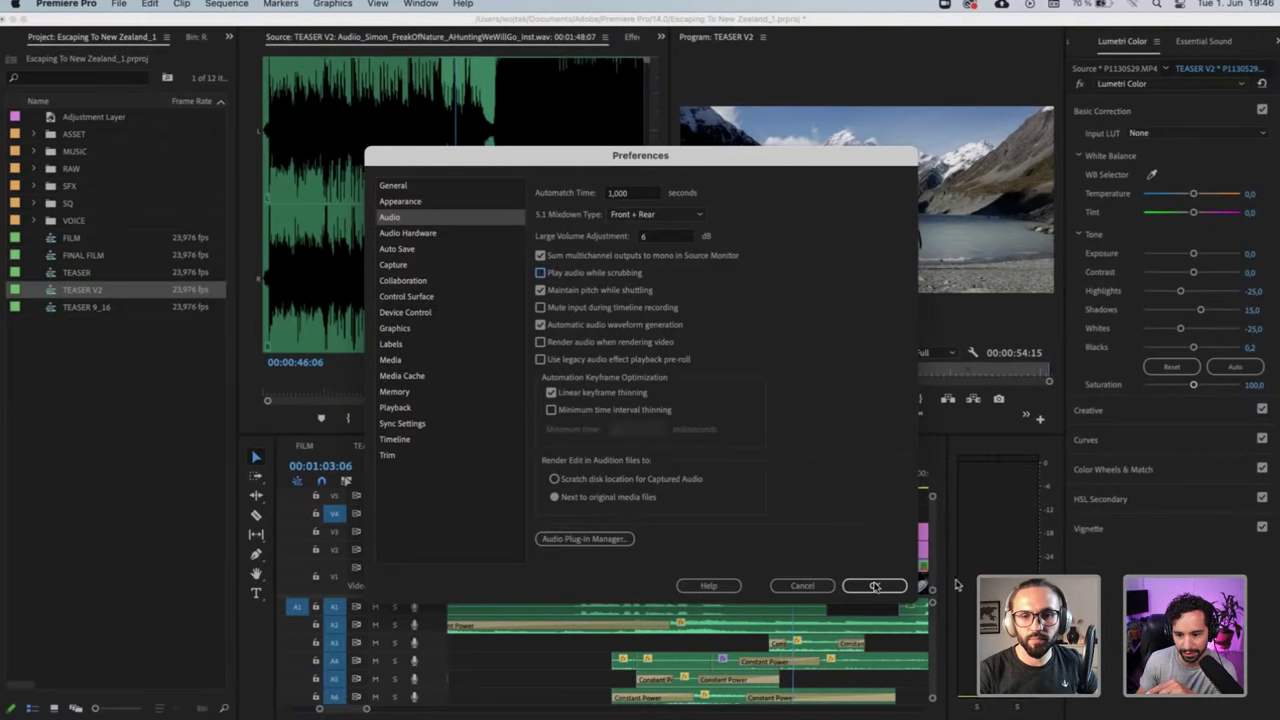
Close Preferences and slide P1130344 and P1130529 slightly later on V4
left_click(873, 586)
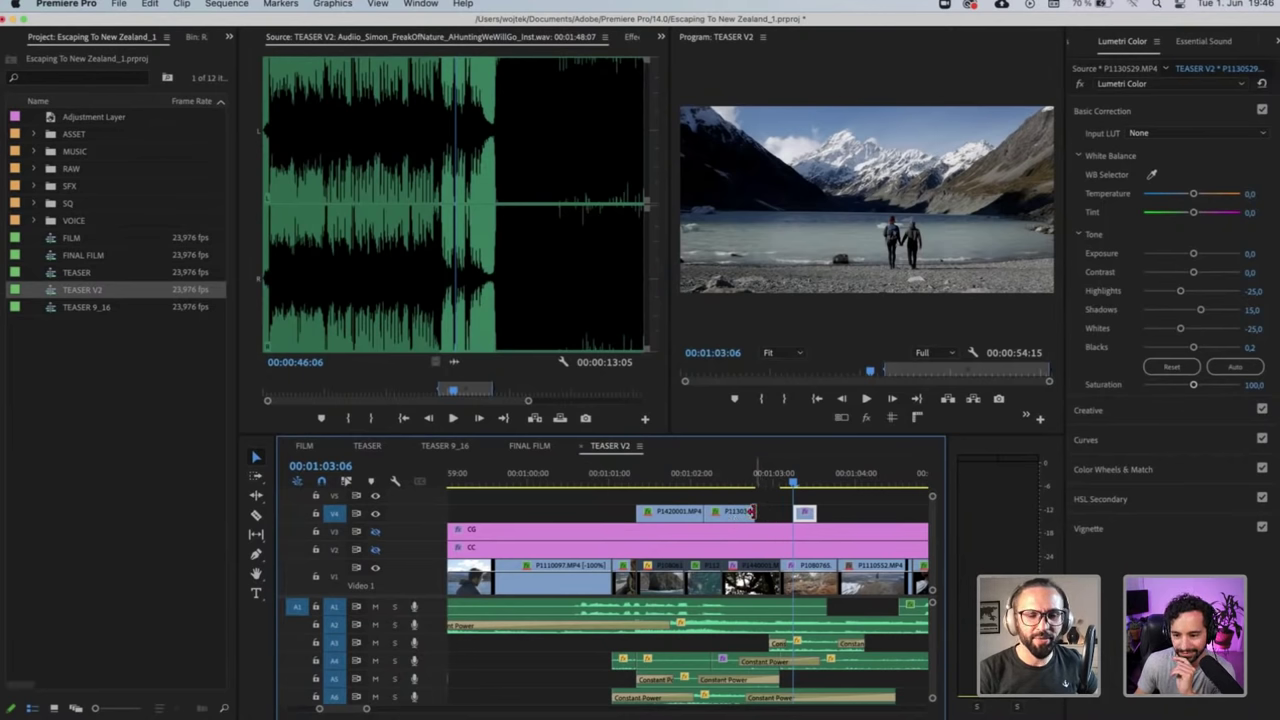
left_click(725, 513)
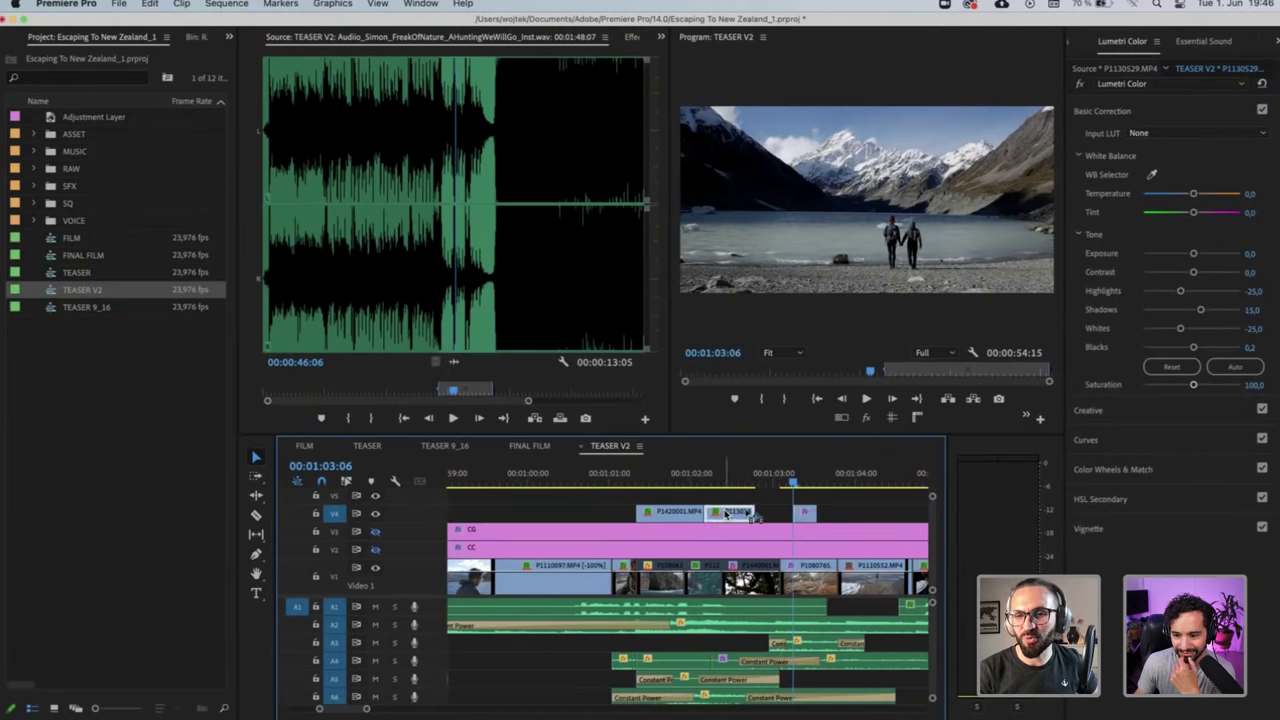
left_click_drag(725, 513, 737, 516)
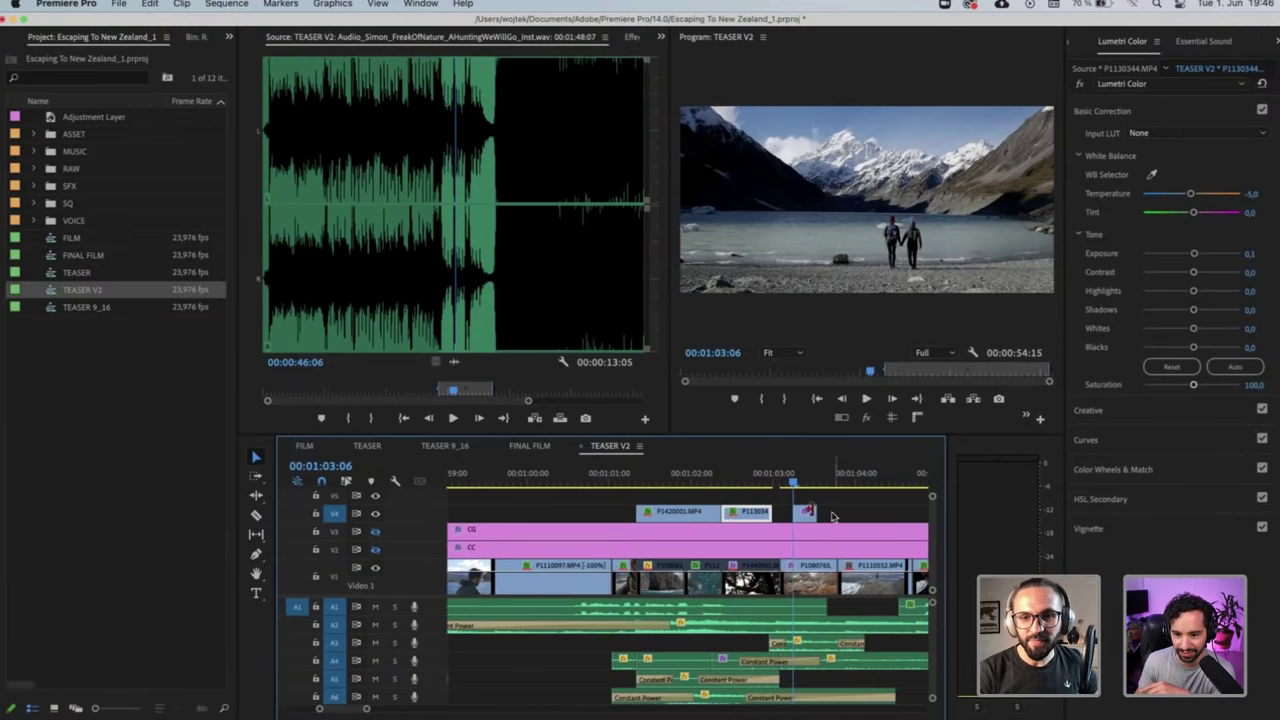
left_click_drag(805, 513, 810, 516)
Trim and extend P1130529 so it butts up against P1130344 near 01:03:06
left_click(766, 514)
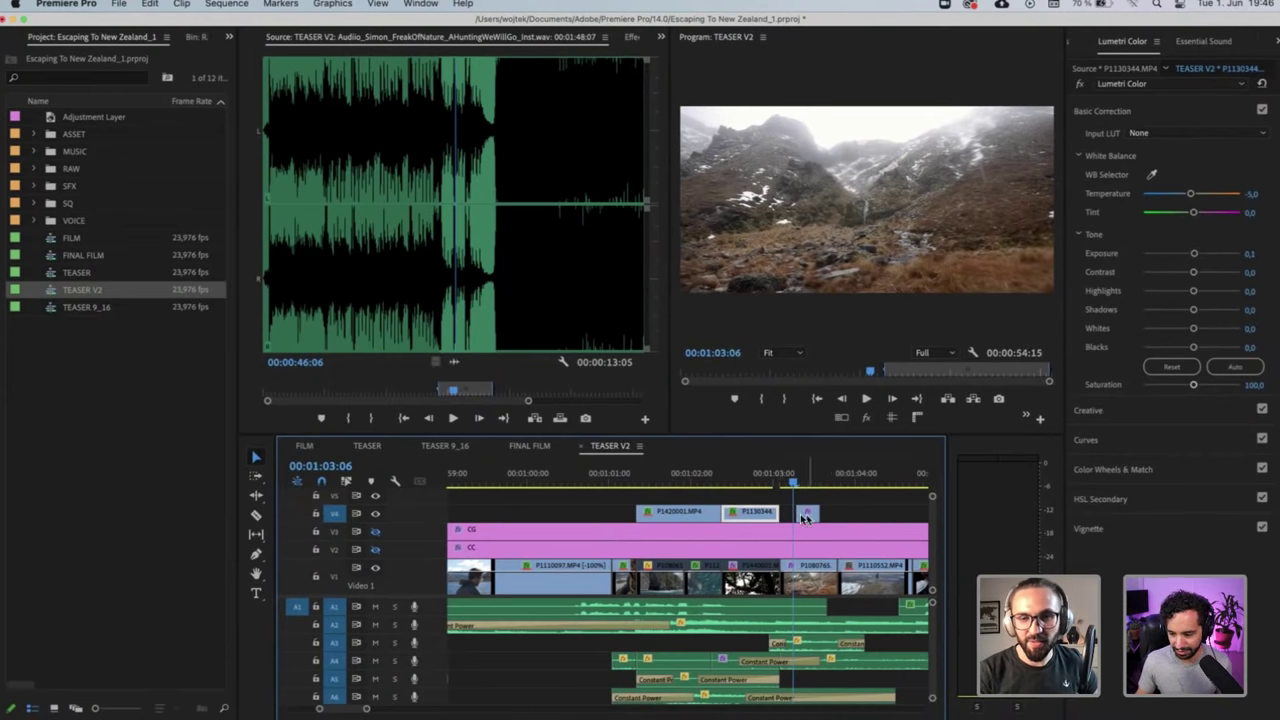
left_click(805, 515)
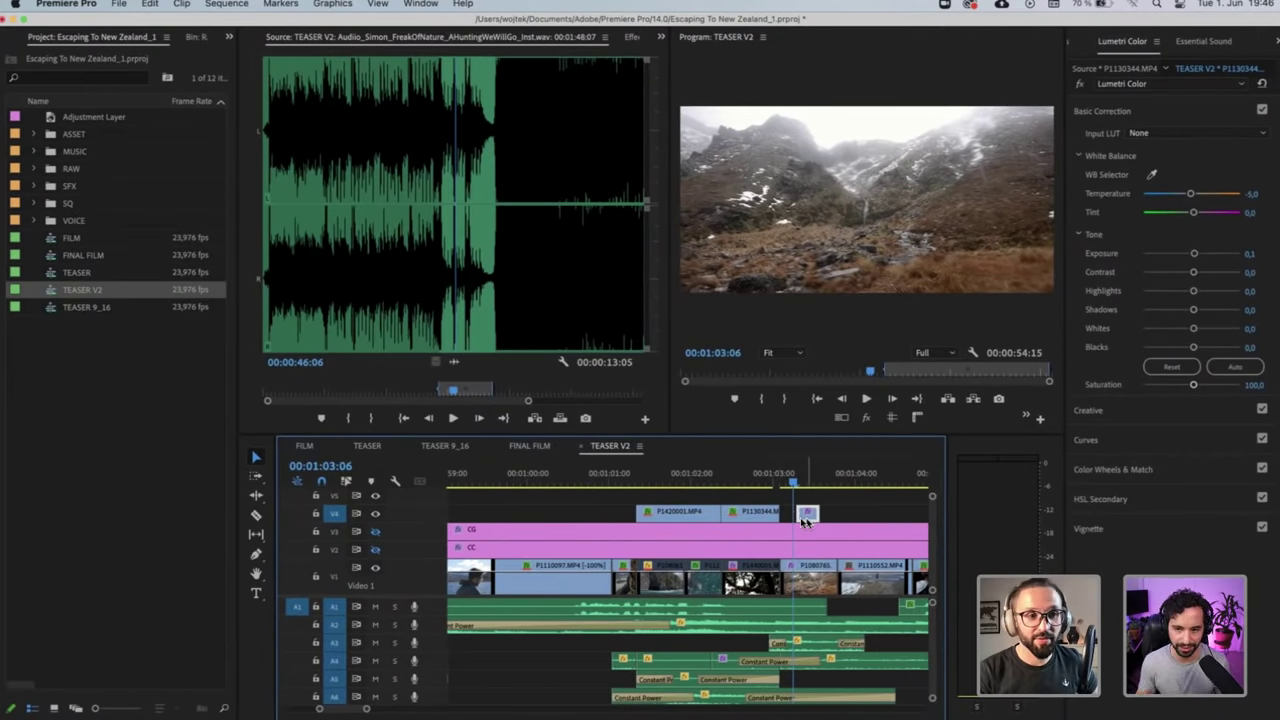
left_click_drag(797, 515, 799, 514)
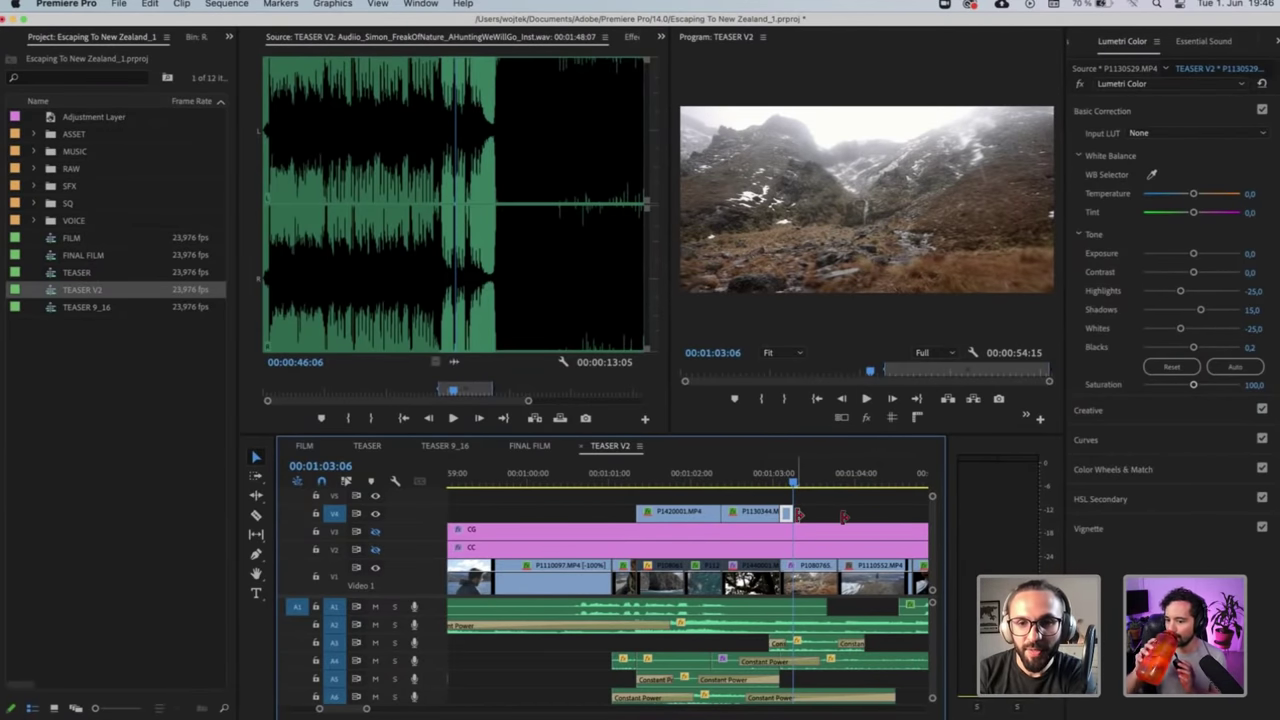
left_click_drag(817, 515, 835, 513)
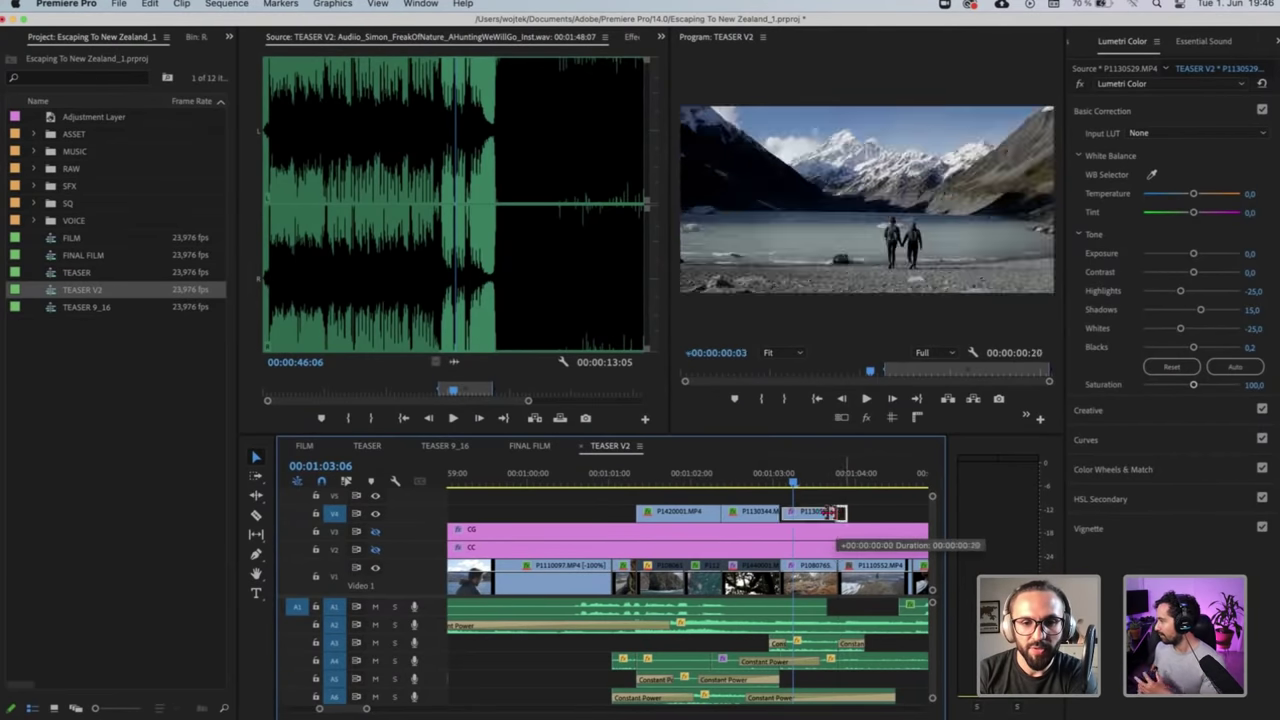
left_click(597, 477)
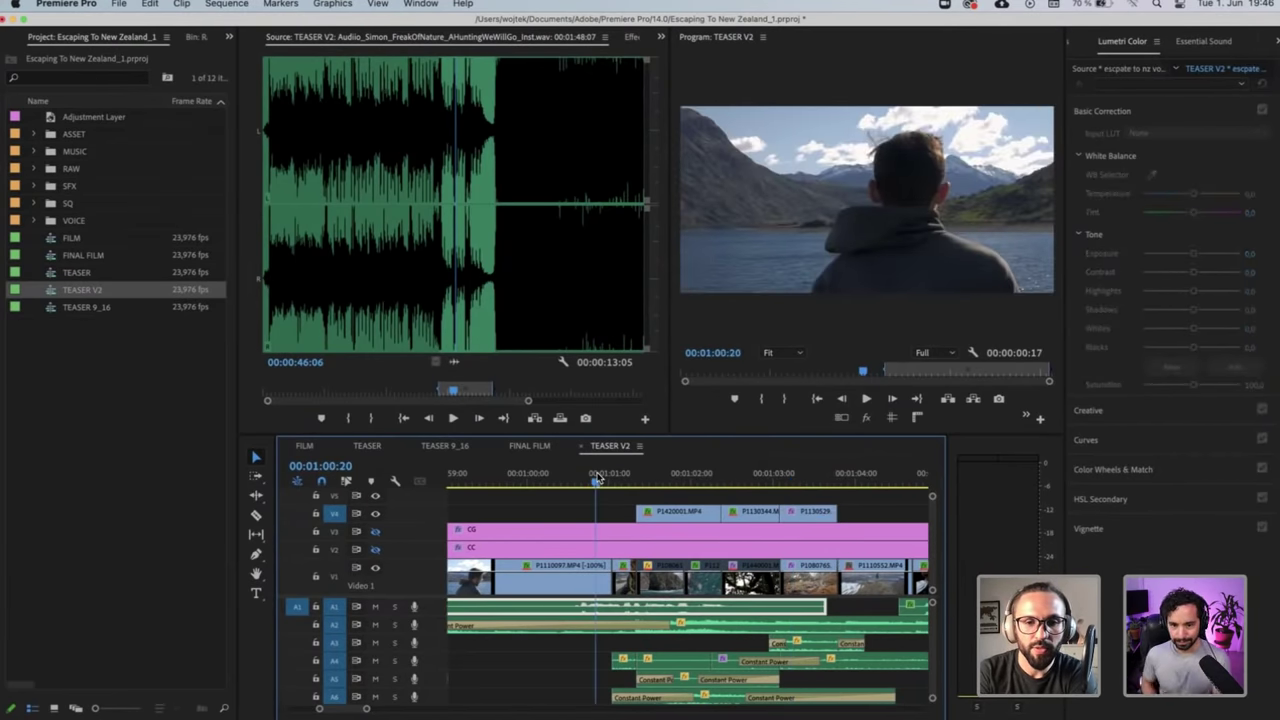
left_click(578, 478)
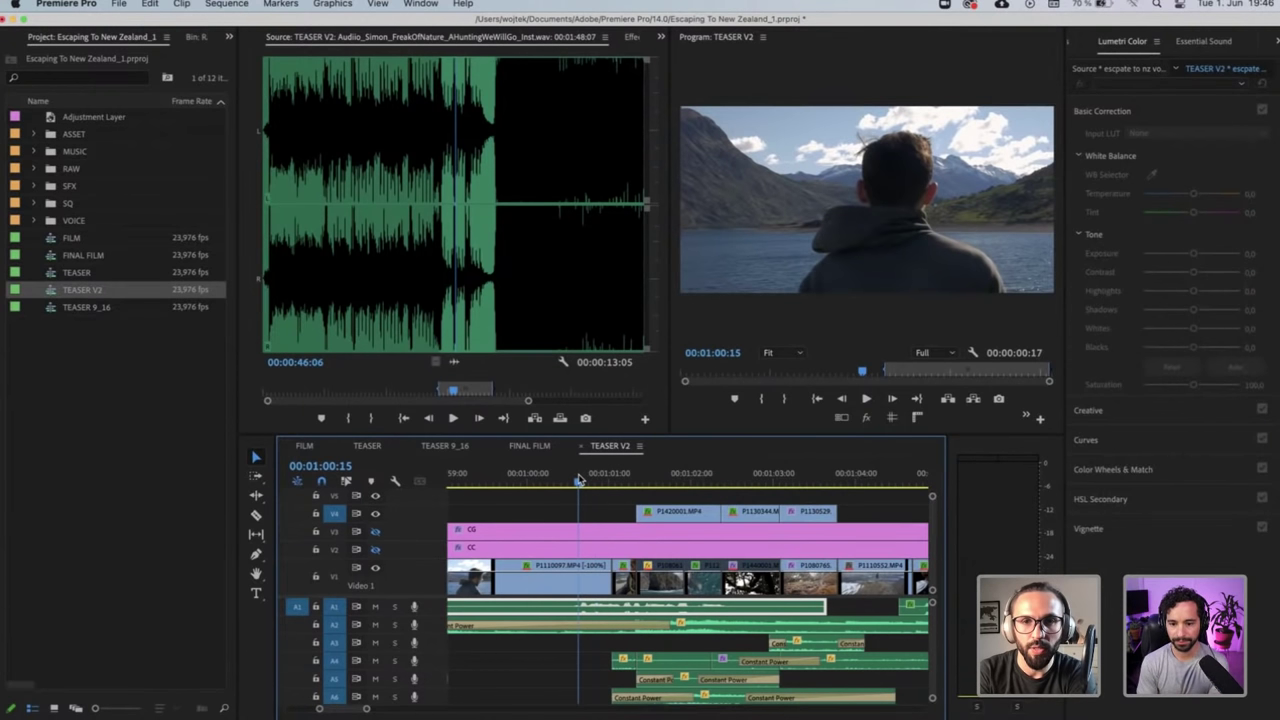
left_click(717, 41)
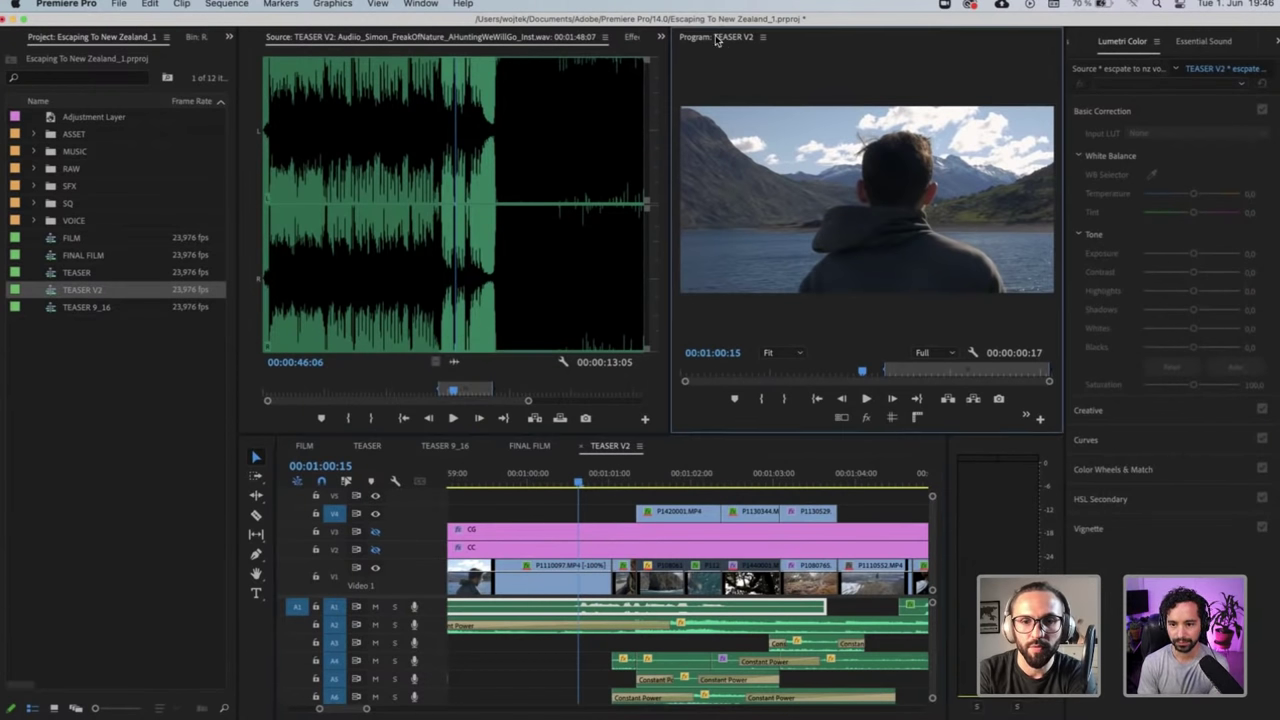
key("grave")
key("space")
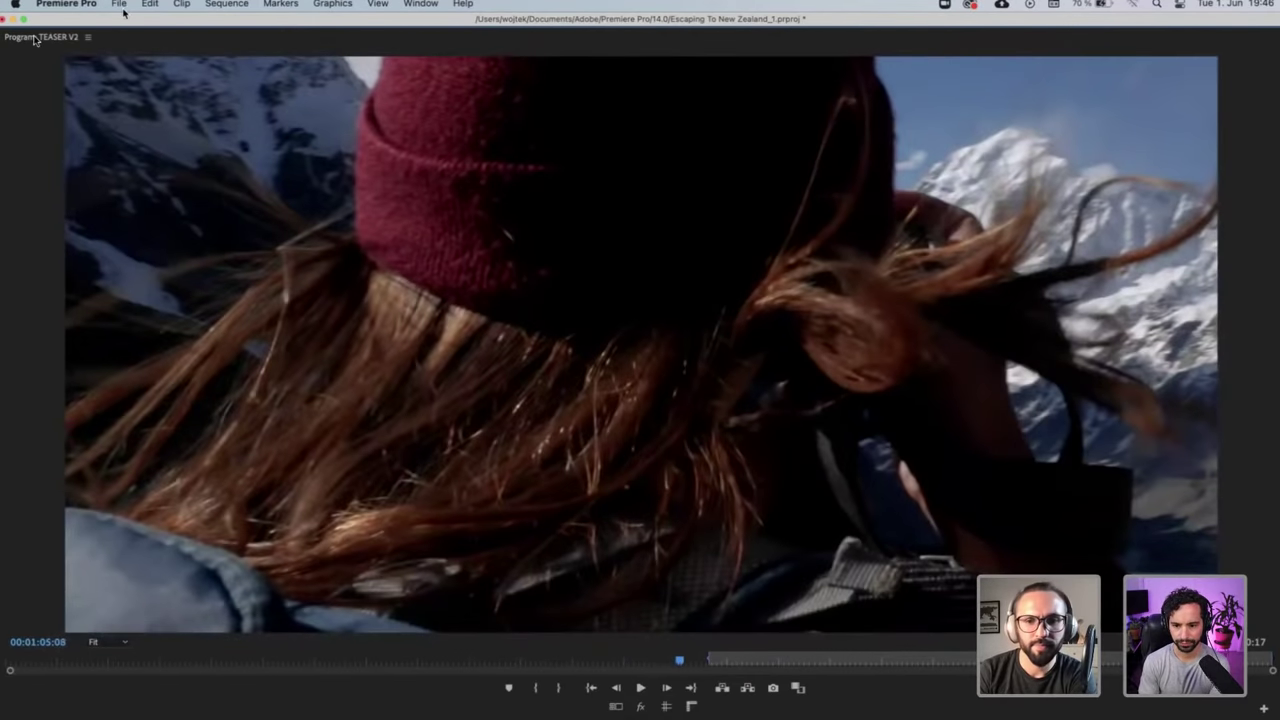
key("grave")
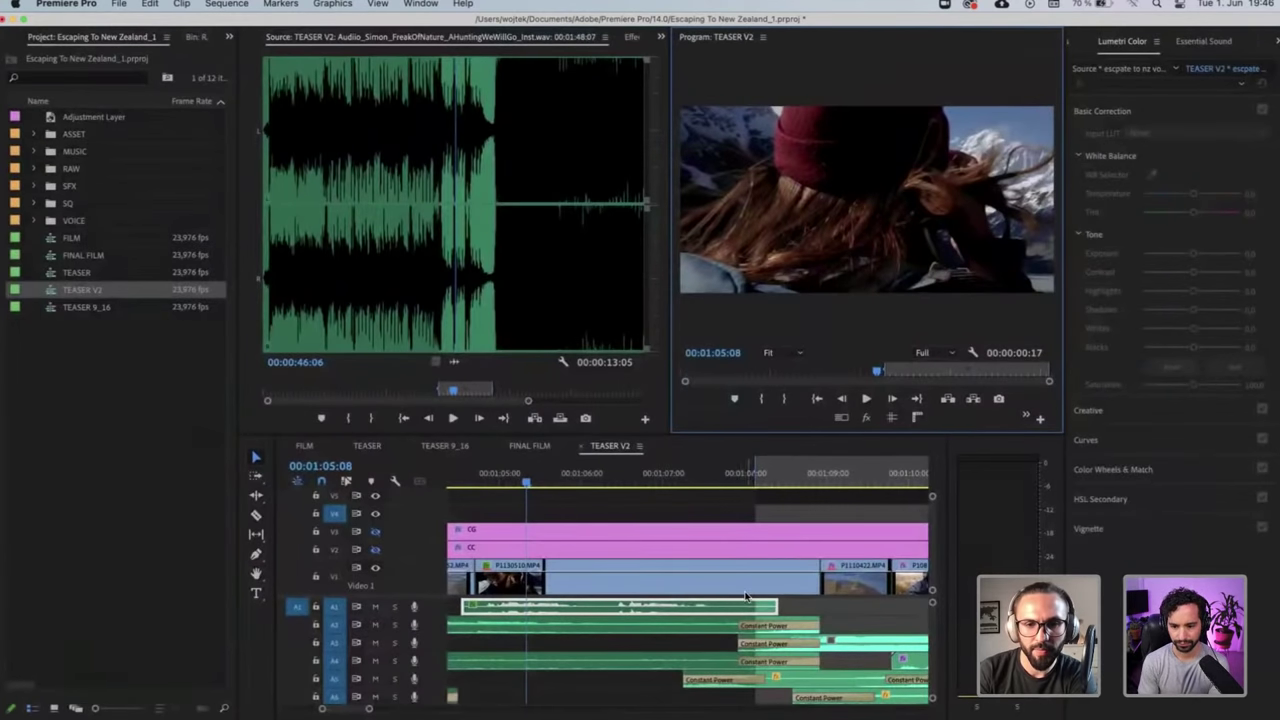
Lift the lake shot P1130529 up onto track V5, slightly earlier
scroll(745, 597, "down", 3)
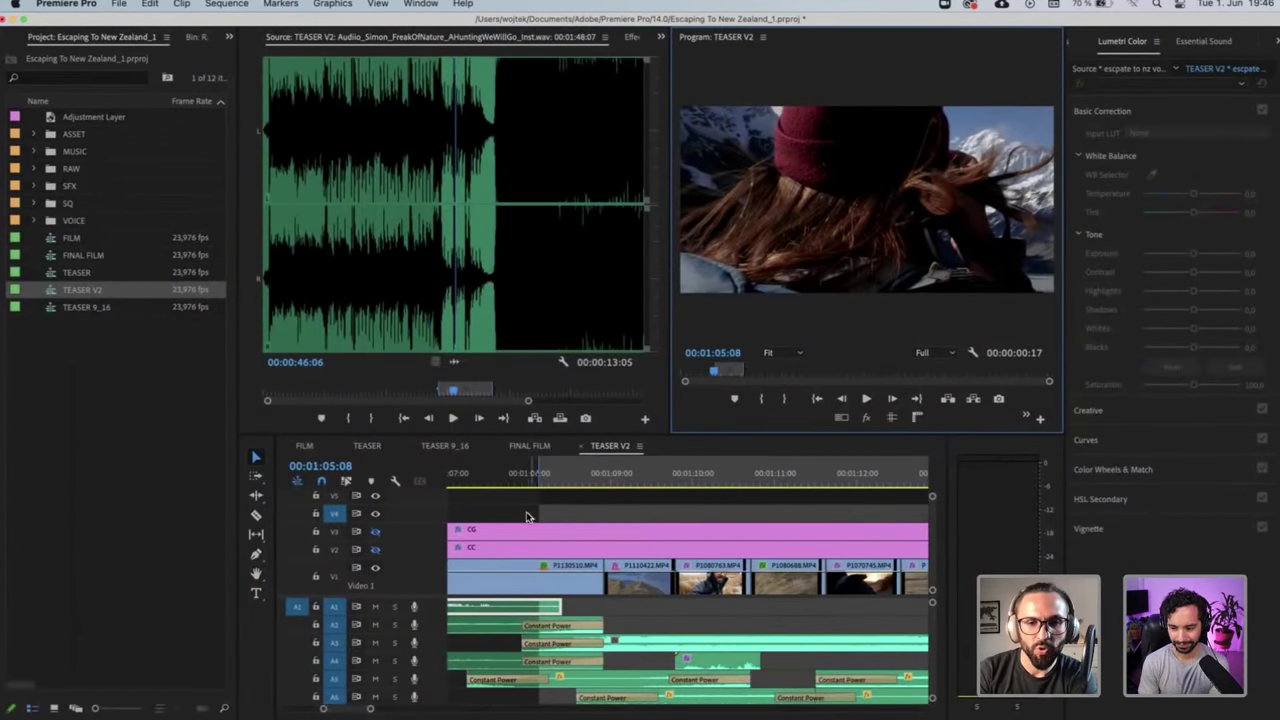
scroll(528, 516, "up", 8)
left_click(607, 483)
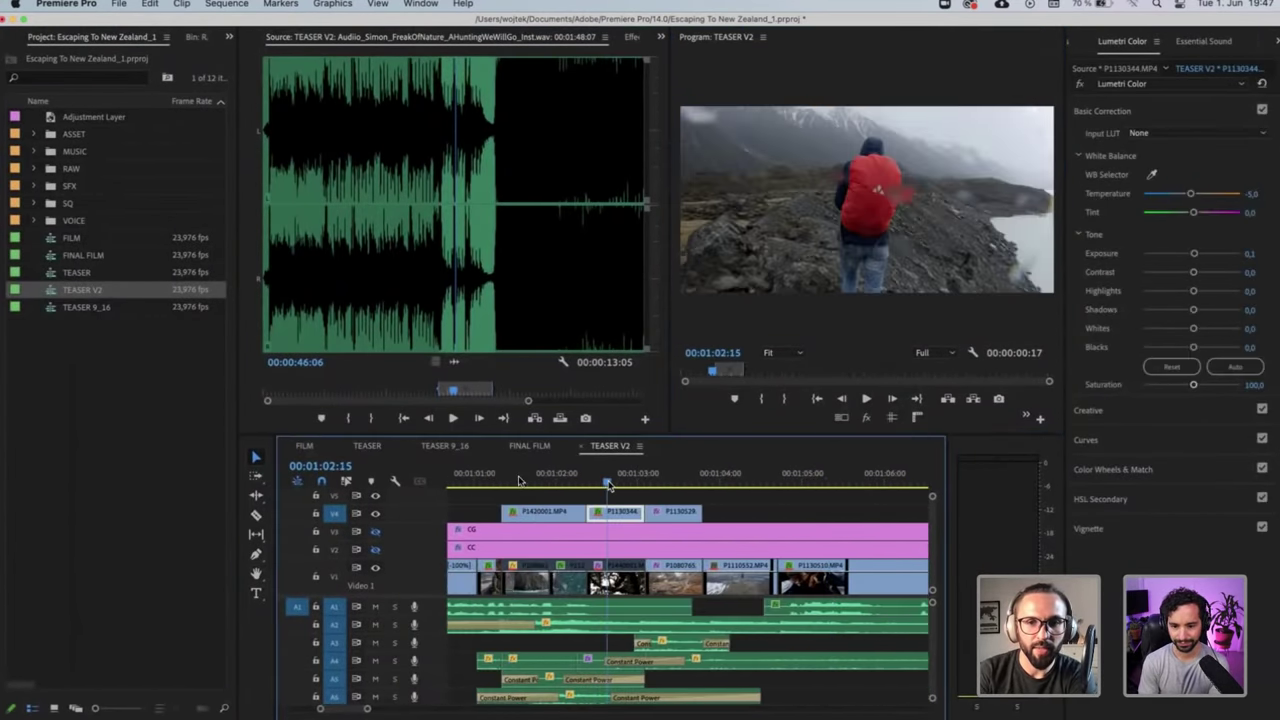
left_click(545, 483)
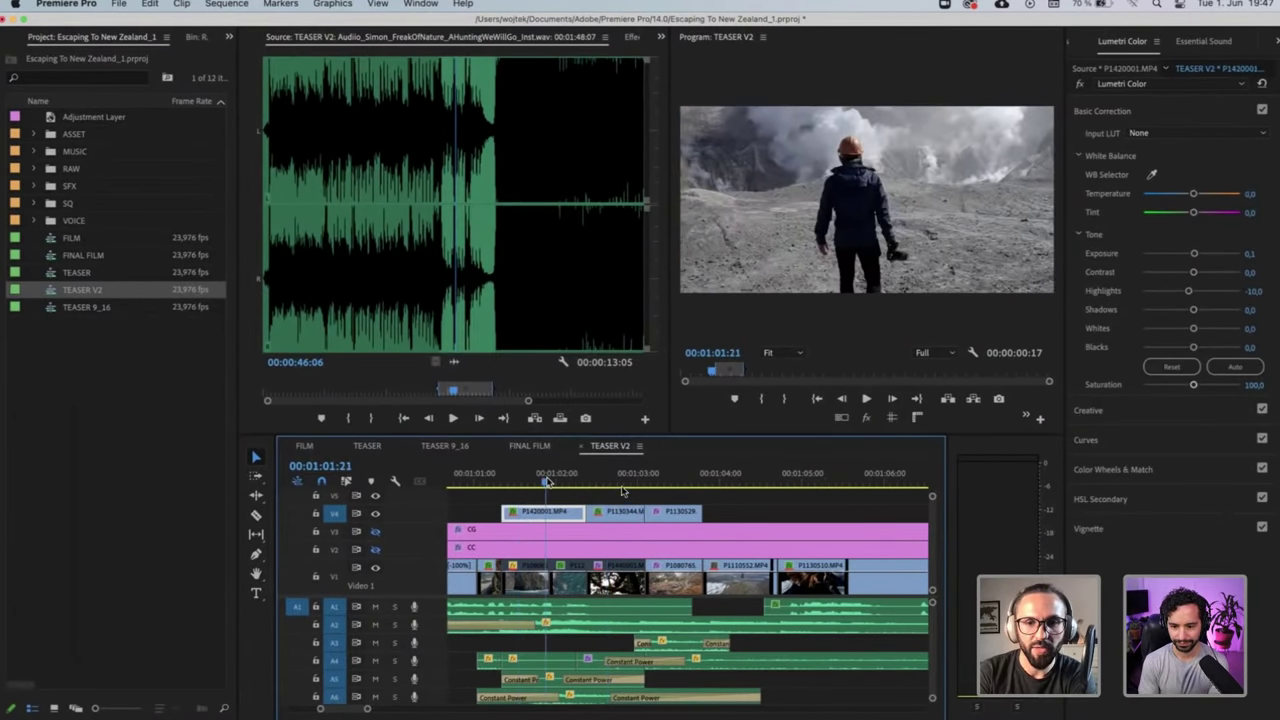
left_click(661, 483)
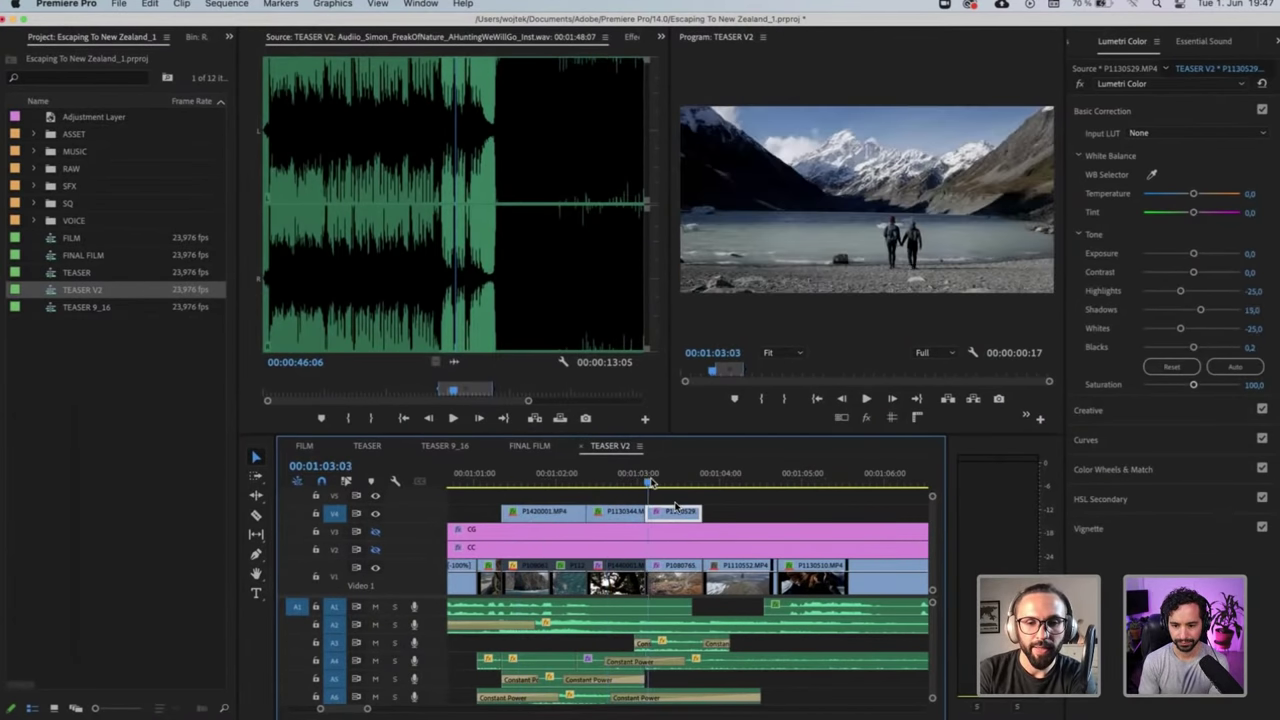
mouse_move(676, 512)
left_mouse_down()
mouse_move(564, 499)
mouse_move(766, 503)
mouse_move(686, 515)
left_mouse_up()
Nudge P1130344 two frames earlier and drop P1130529 back onto V4 just before it
left_click(524, 470)
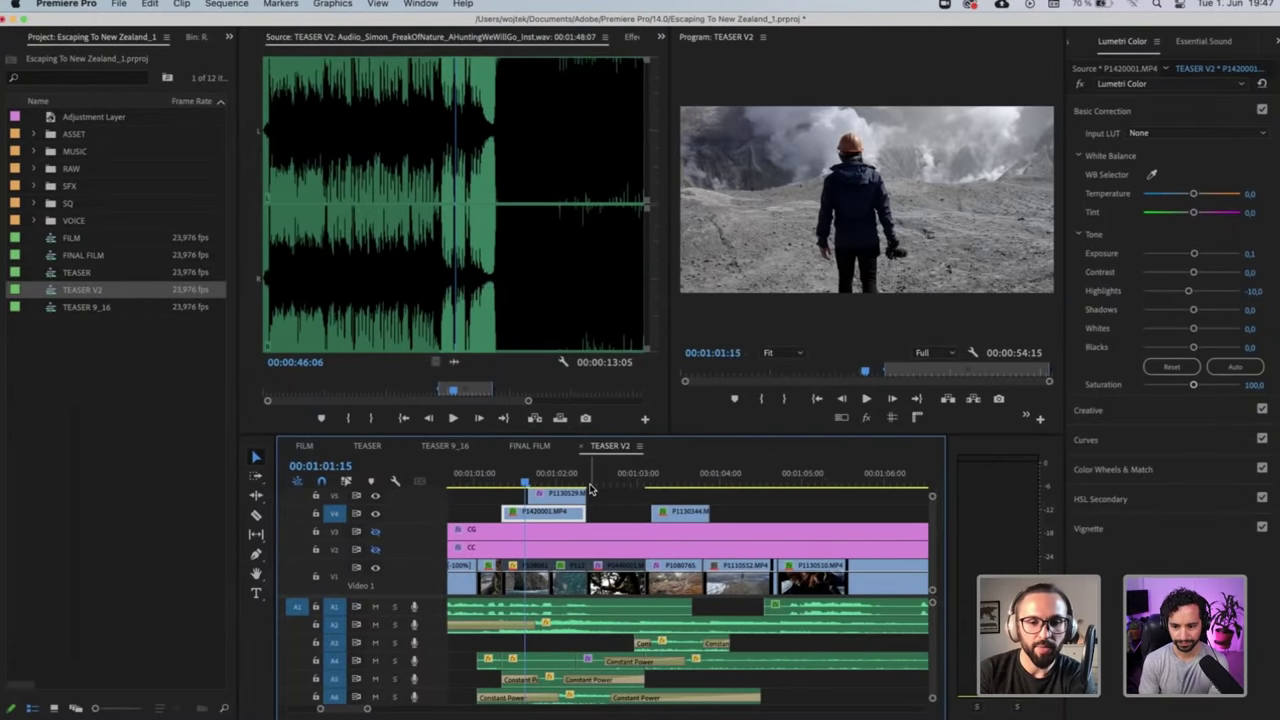
left_click(677, 481)
left_click(700, 510)
mouse_move(700, 510)
left_mouse_down()
mouse_move(718, 513)
mouse_move(700, 512)
left_mouse_up()
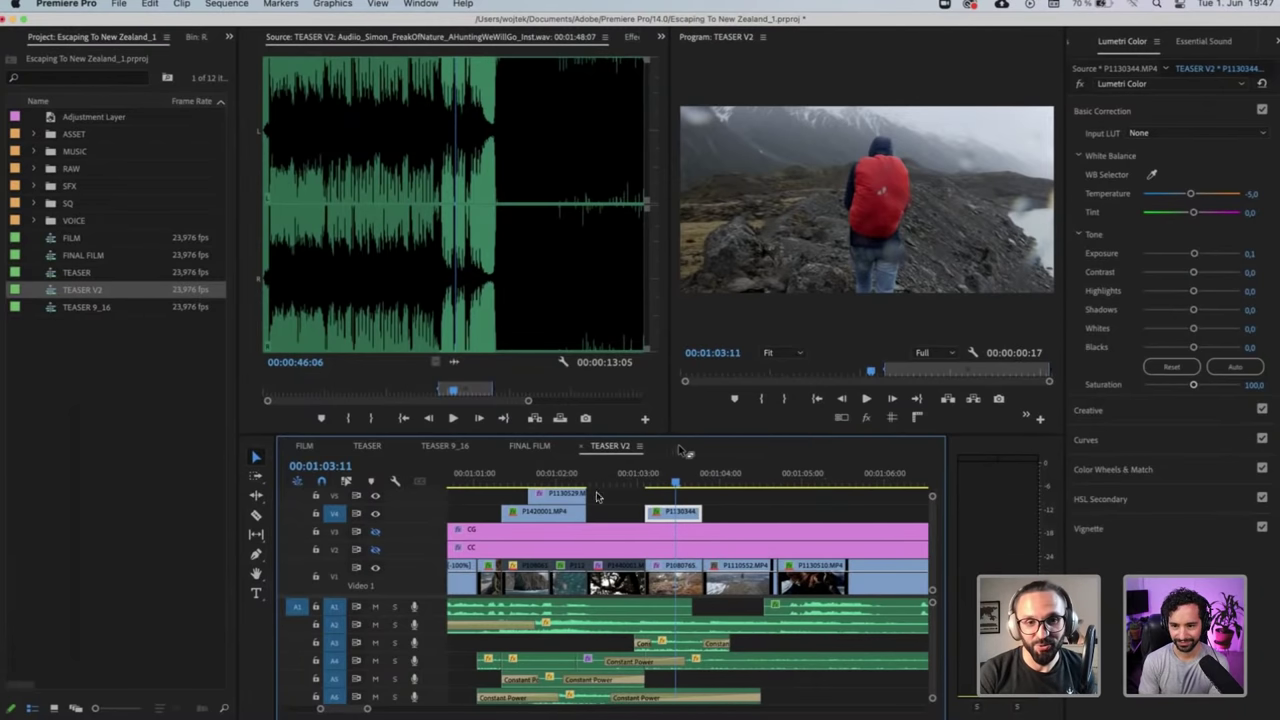
left_click_drag(568, 494, 615, 512)
left_click(500, 478)
left_click_drag(503, 480, 468, 500)
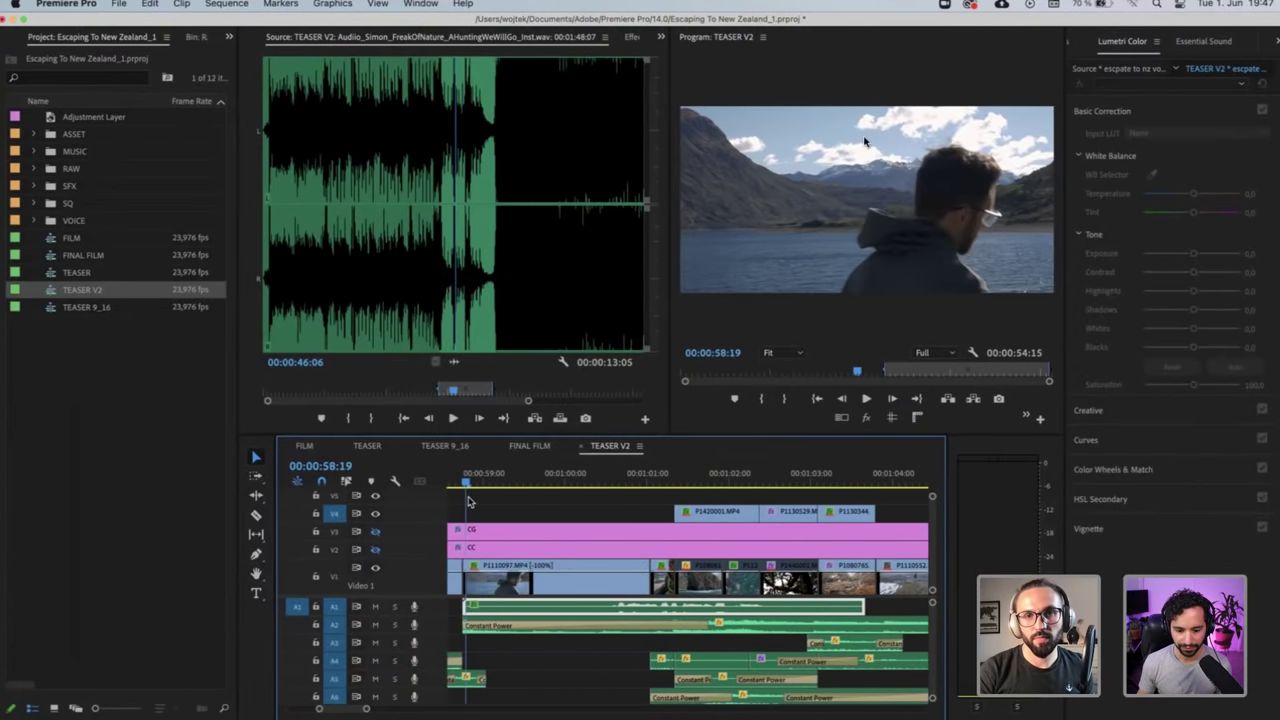
left_click(707, 43)
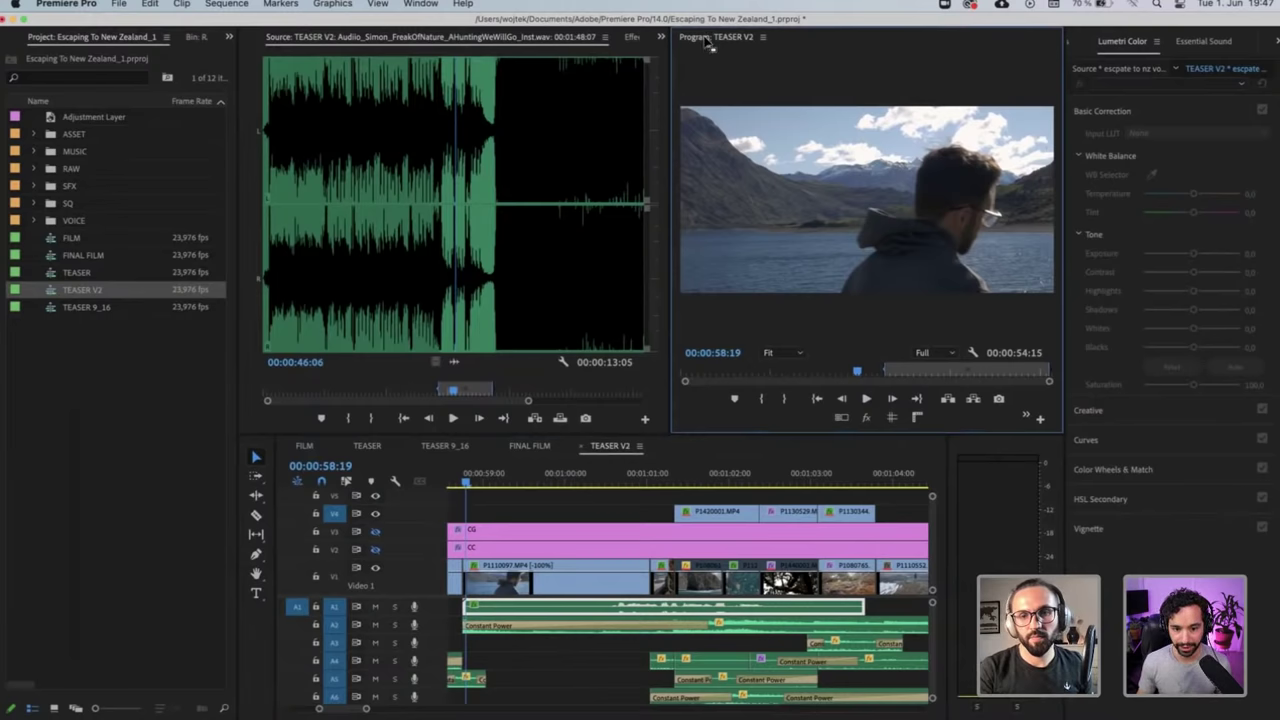
key("grave")
key("space")
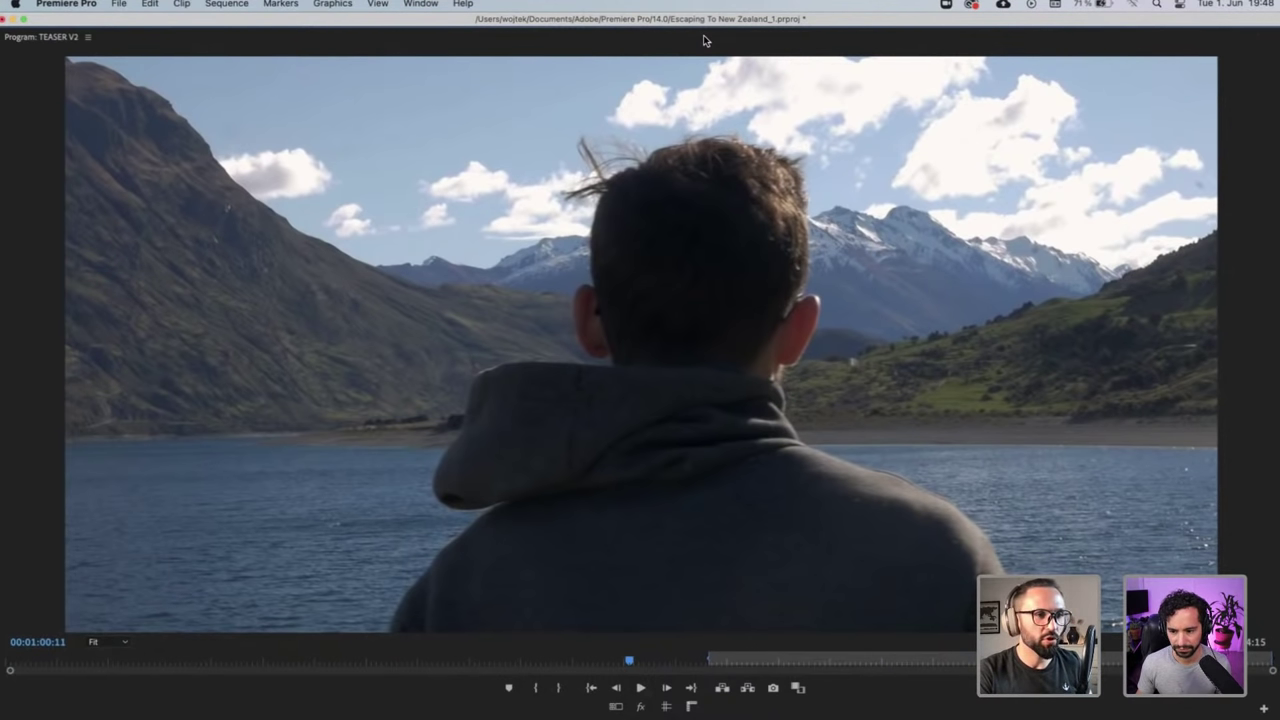
key("space")
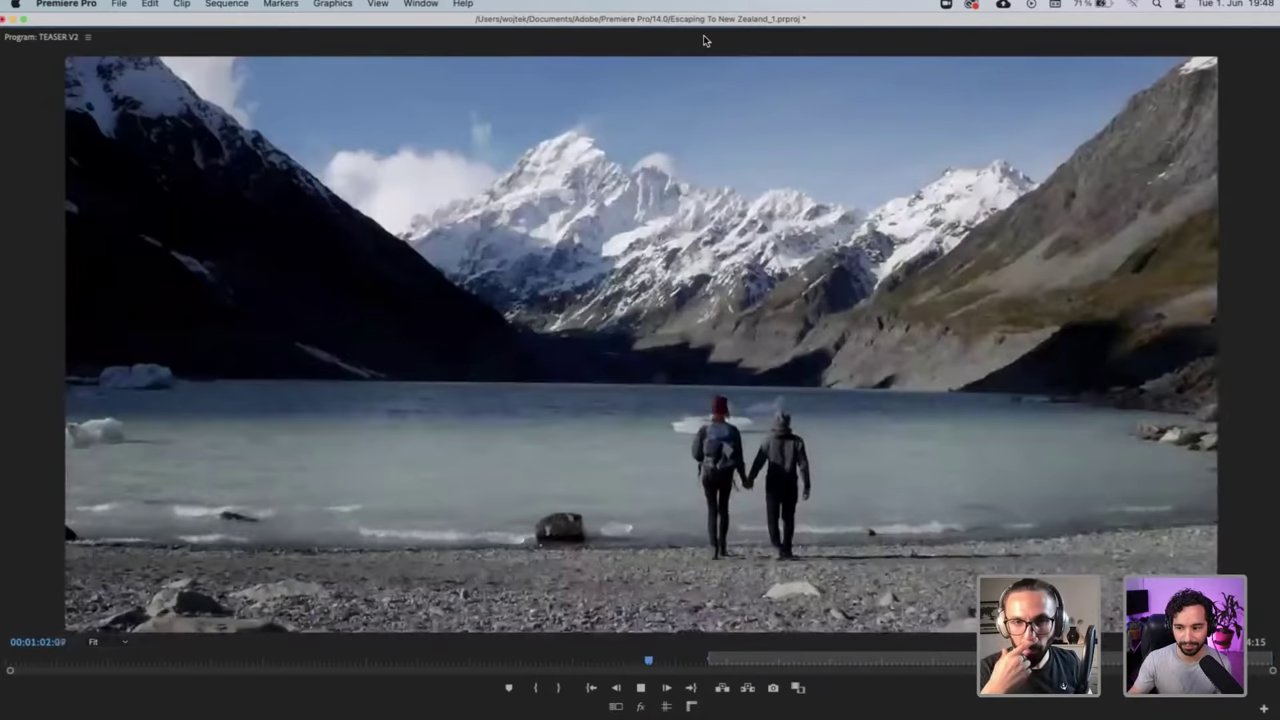
key("space")
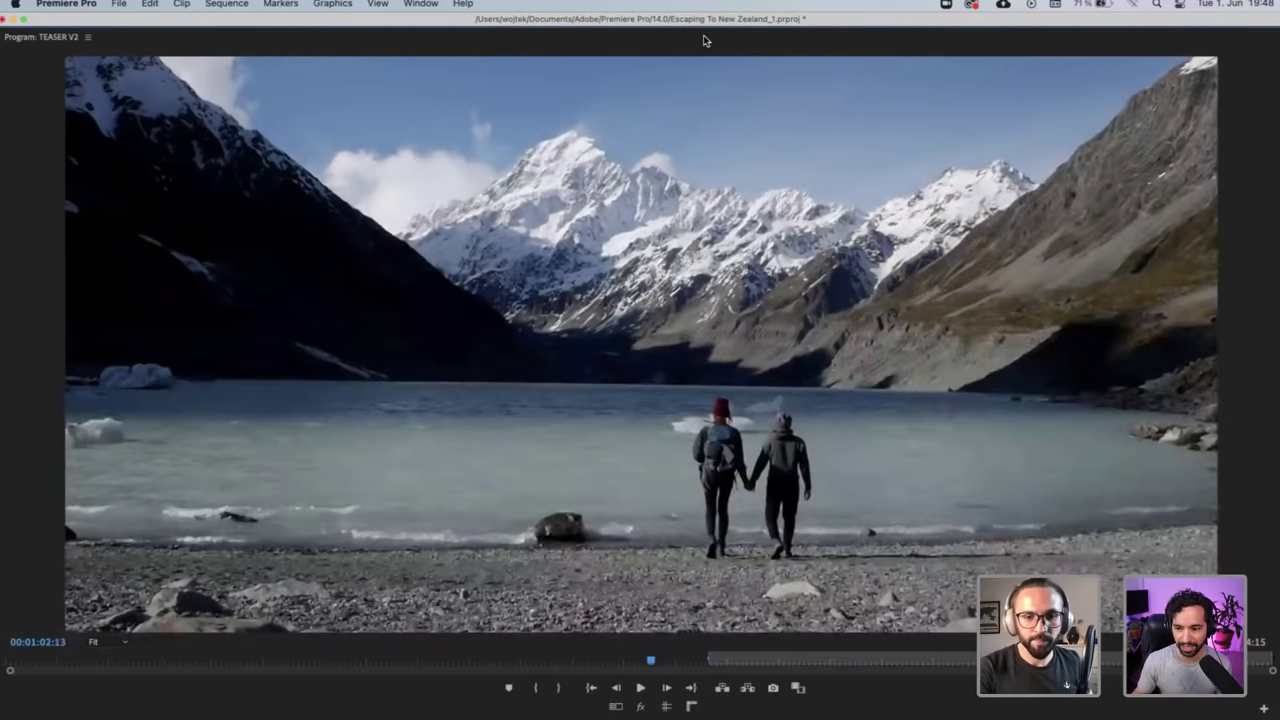
left_click(597, 660)
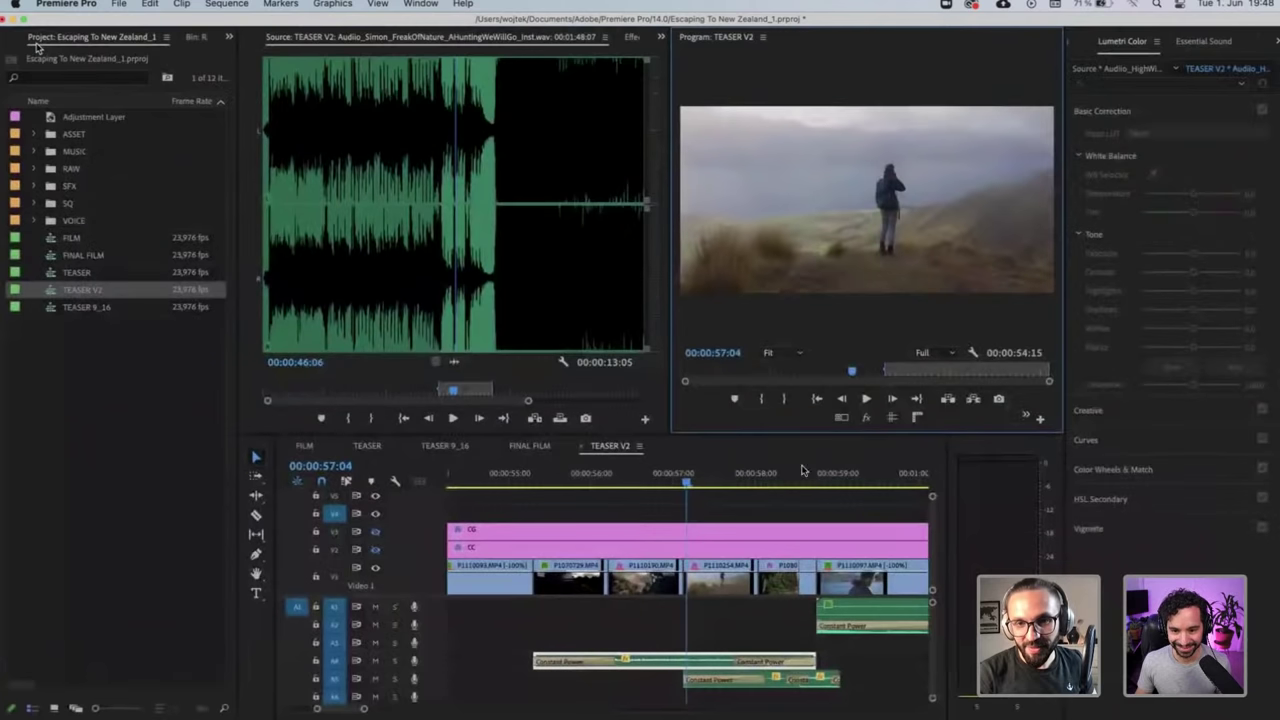
key("grave")
left_click(818, 482)
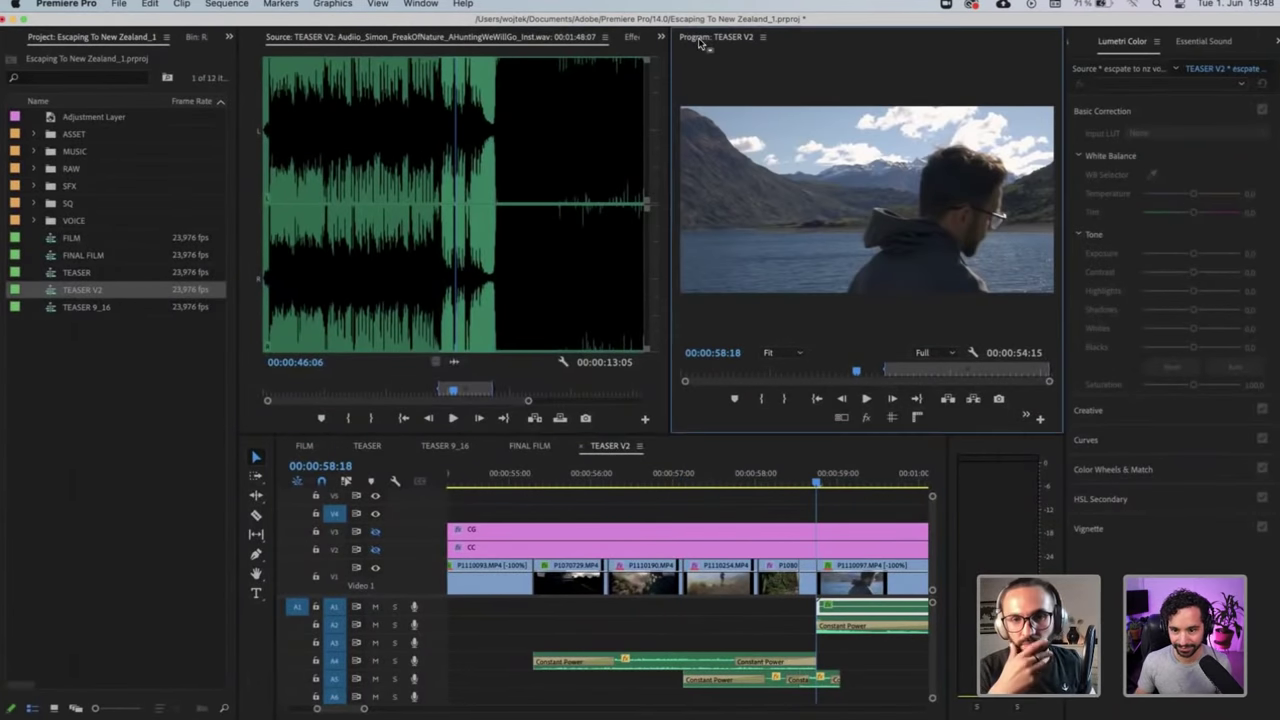
key("grave")
key("space")
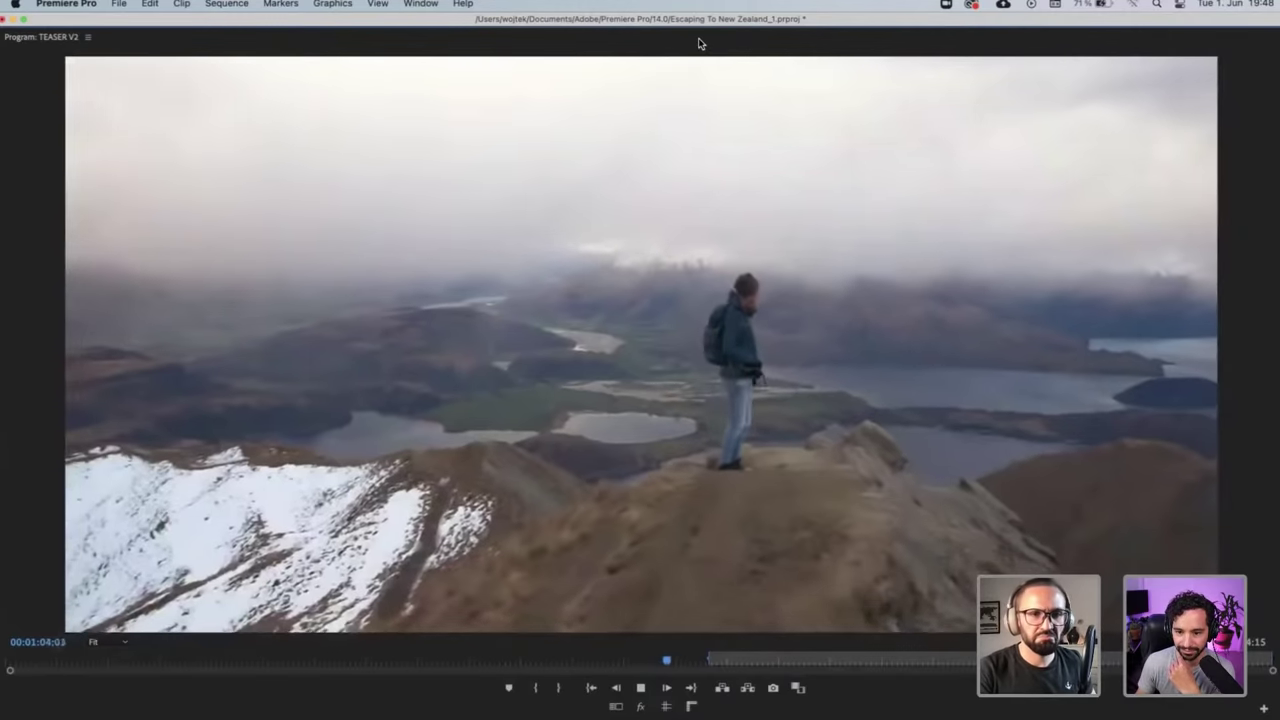
key("space")
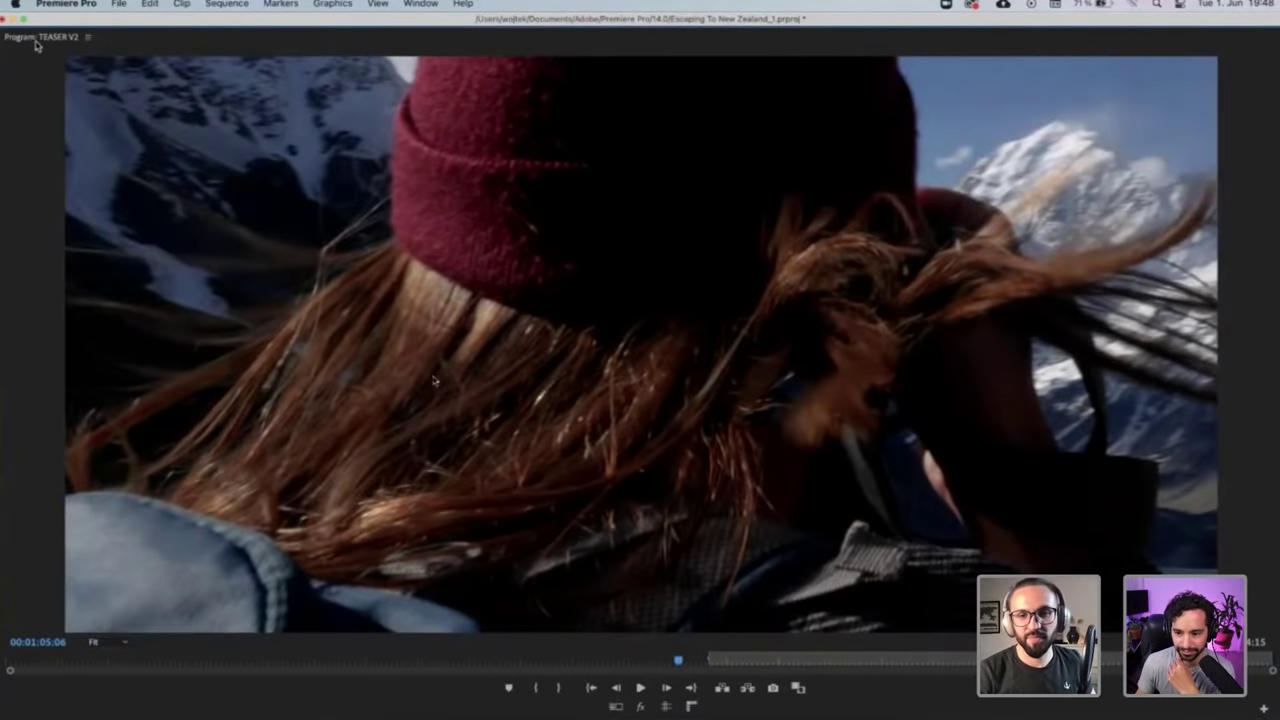
double_click(38, 40)
scroll(729, 551, "right", 3)
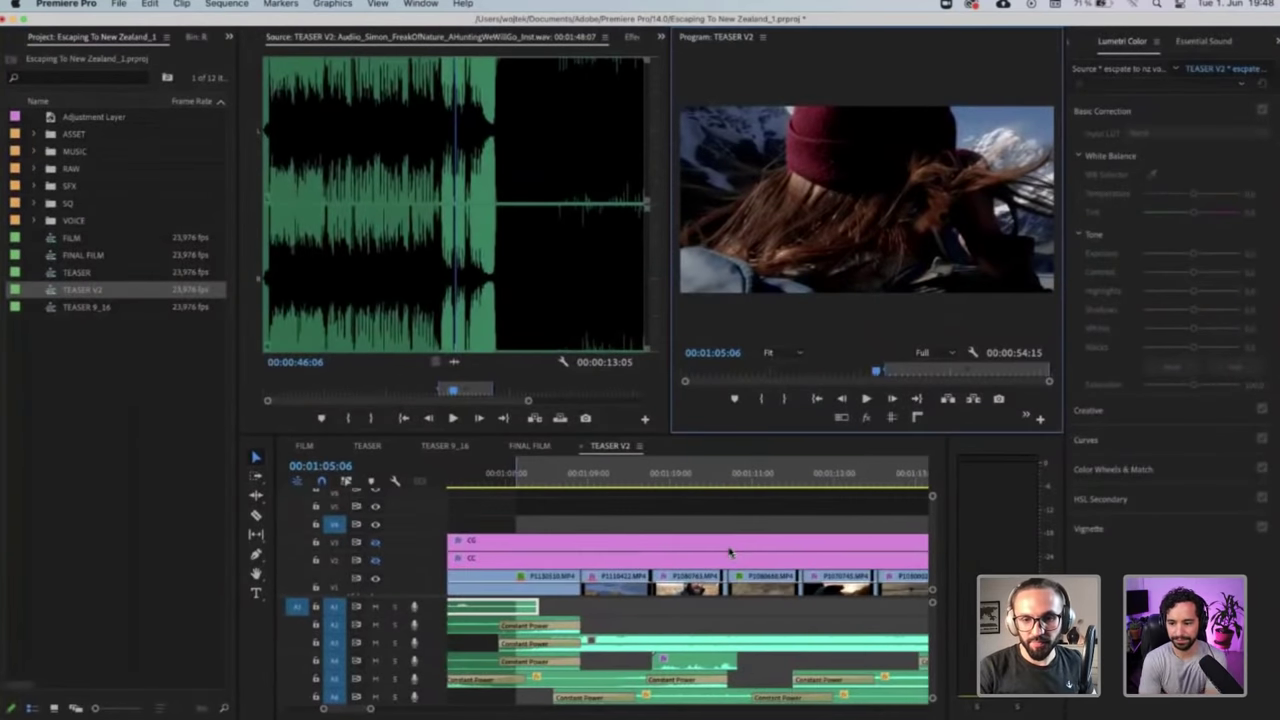
scroll(729, 551, "down", 1)
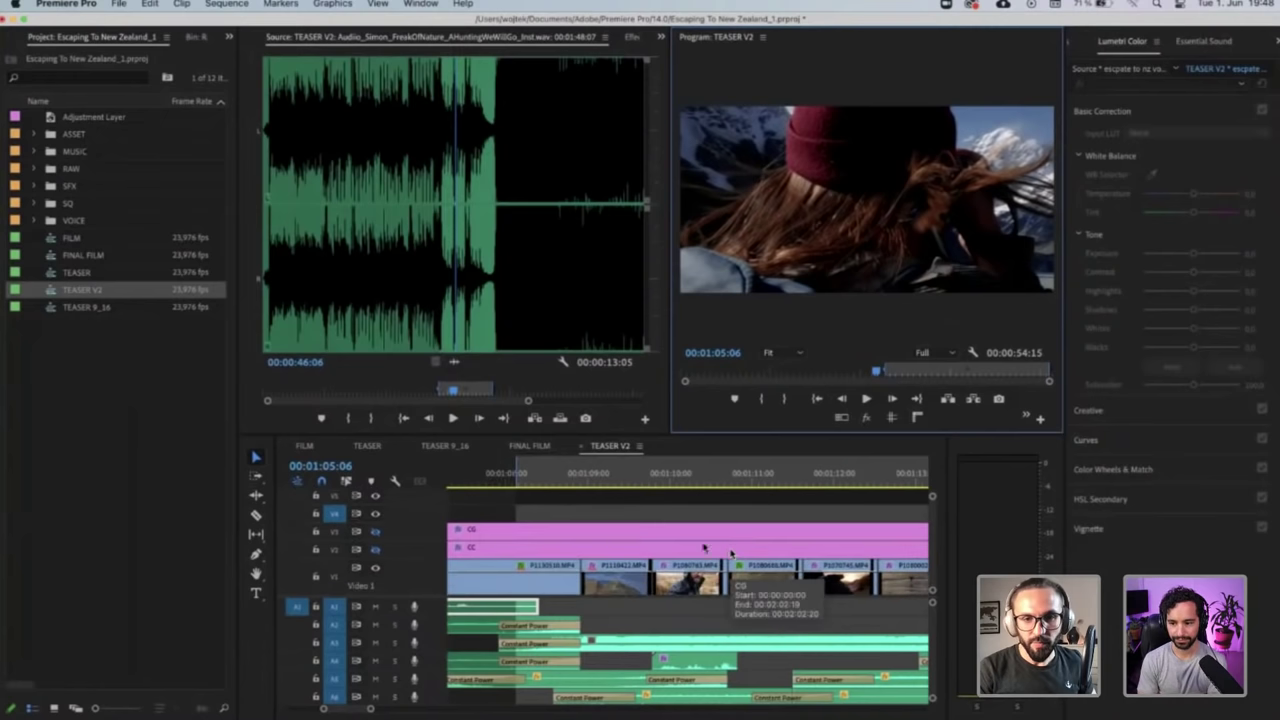
left_click(634, 515)
key("minus")
key("minus")
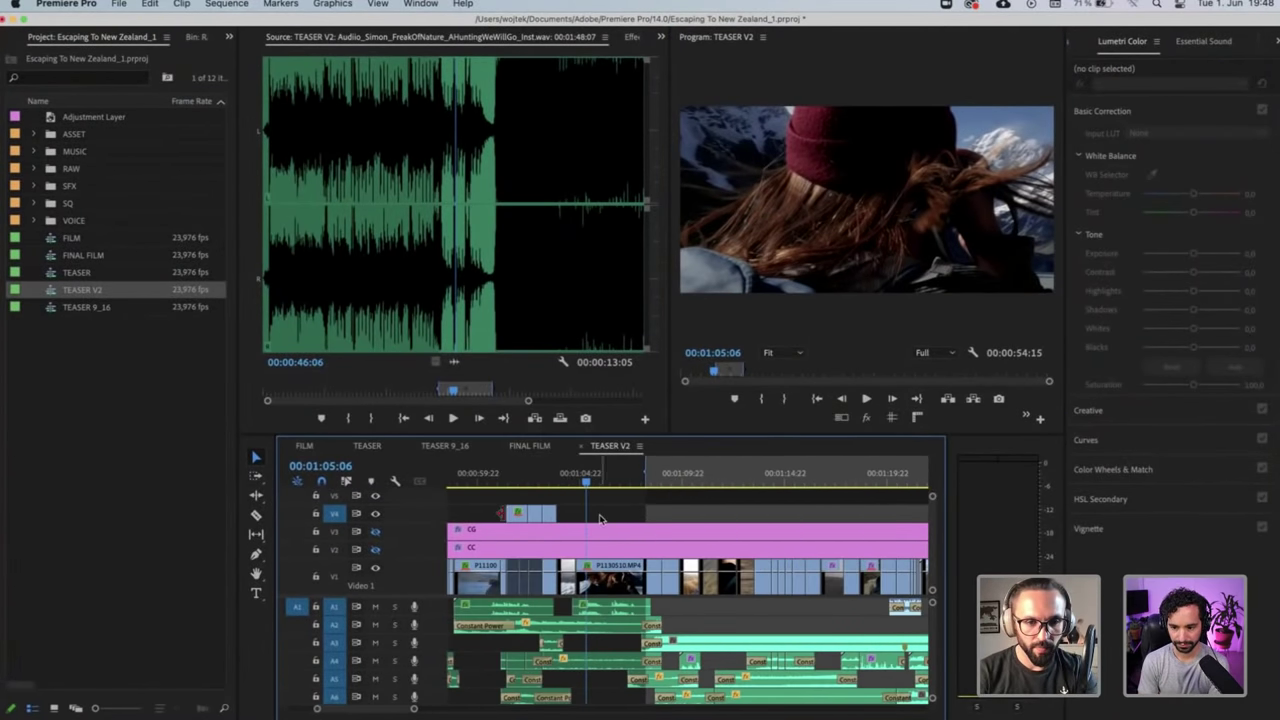
Move the three V4 clips down onto Video 1 and check the waterfall shot at 00:58:08
left_click(551, 480)
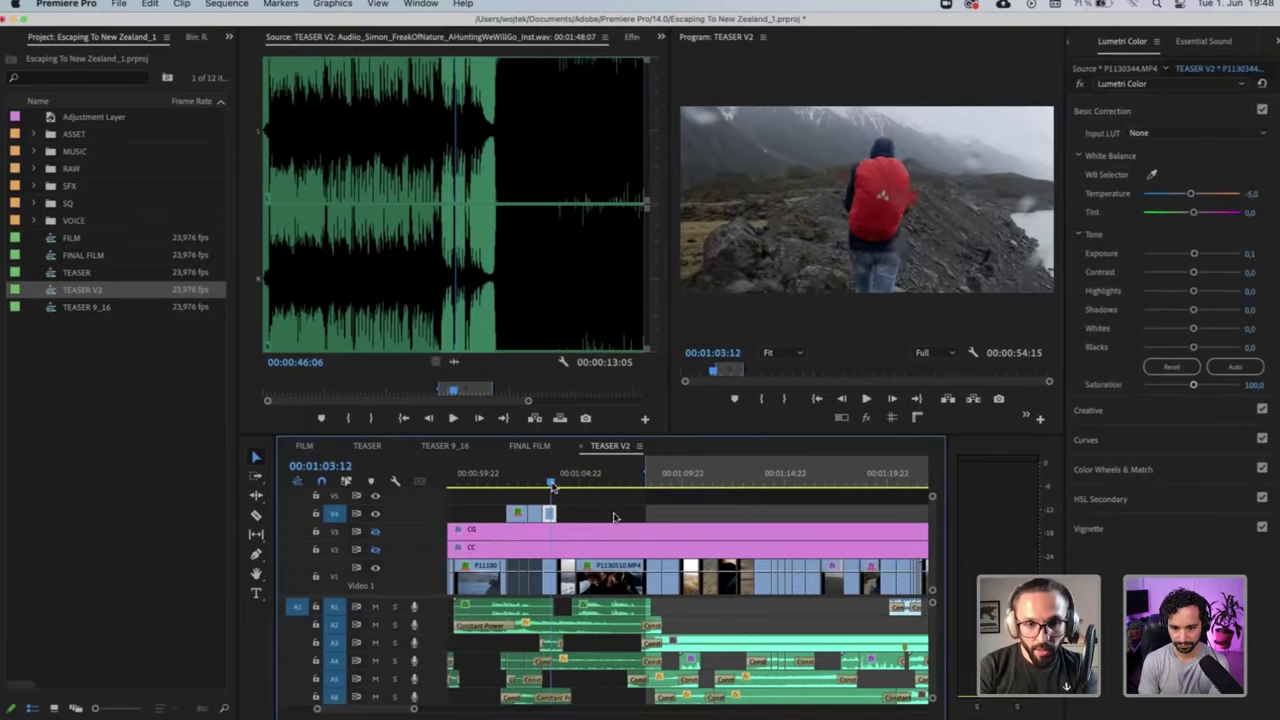
key("equal")
left_click_drag(577, 503, 691, 585)
key("minus")
key("minus")
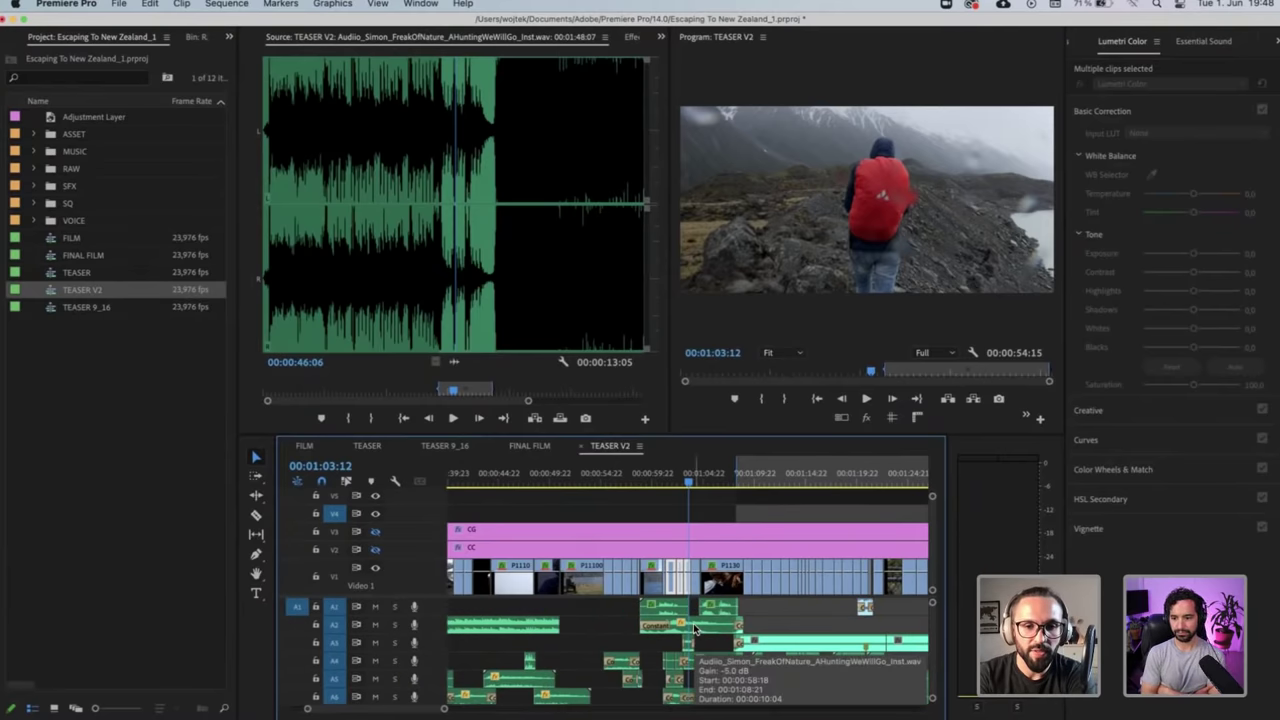
left_click(637, 484)
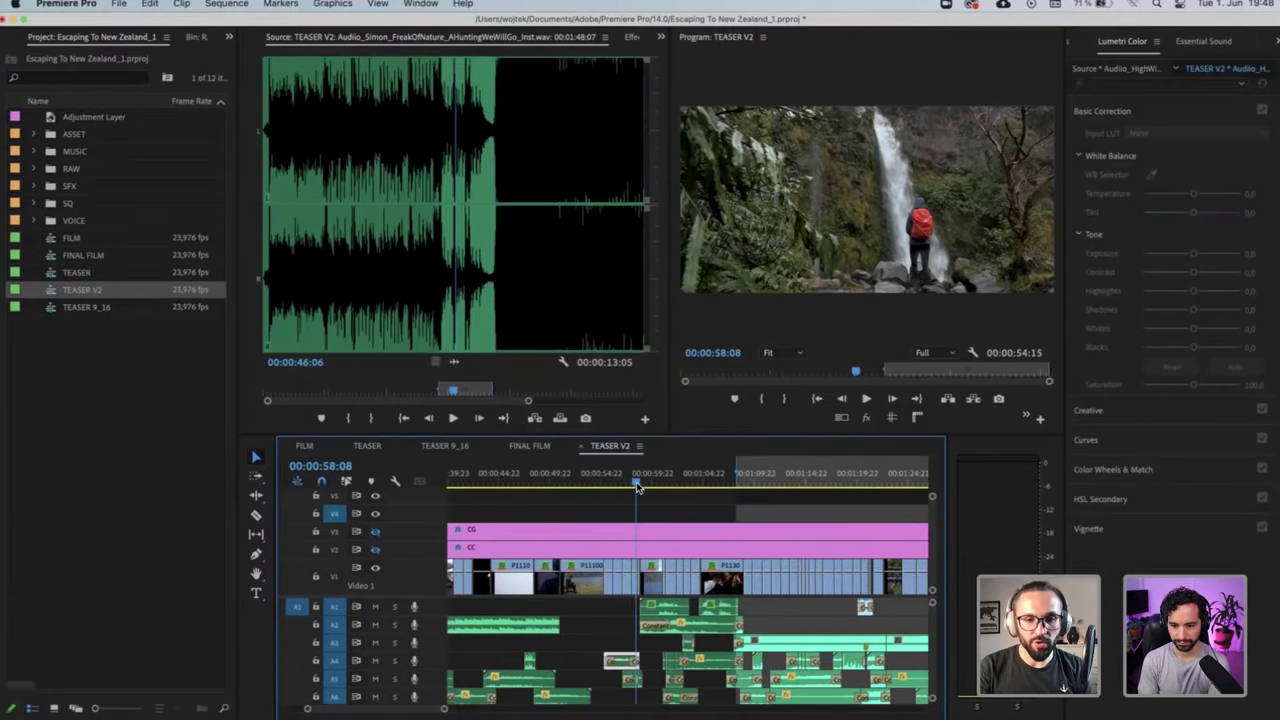
key("minus")
key("minus")
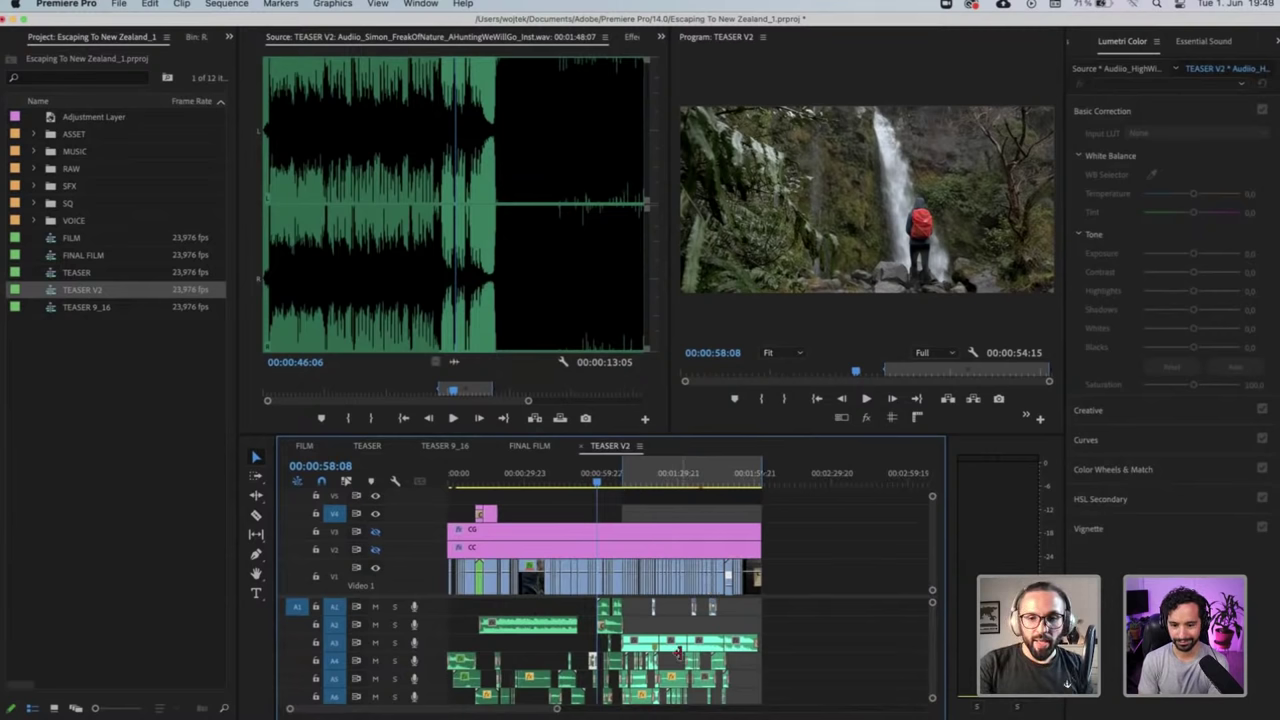
key("equal")
key("equal")
key("equal")
key("equal")
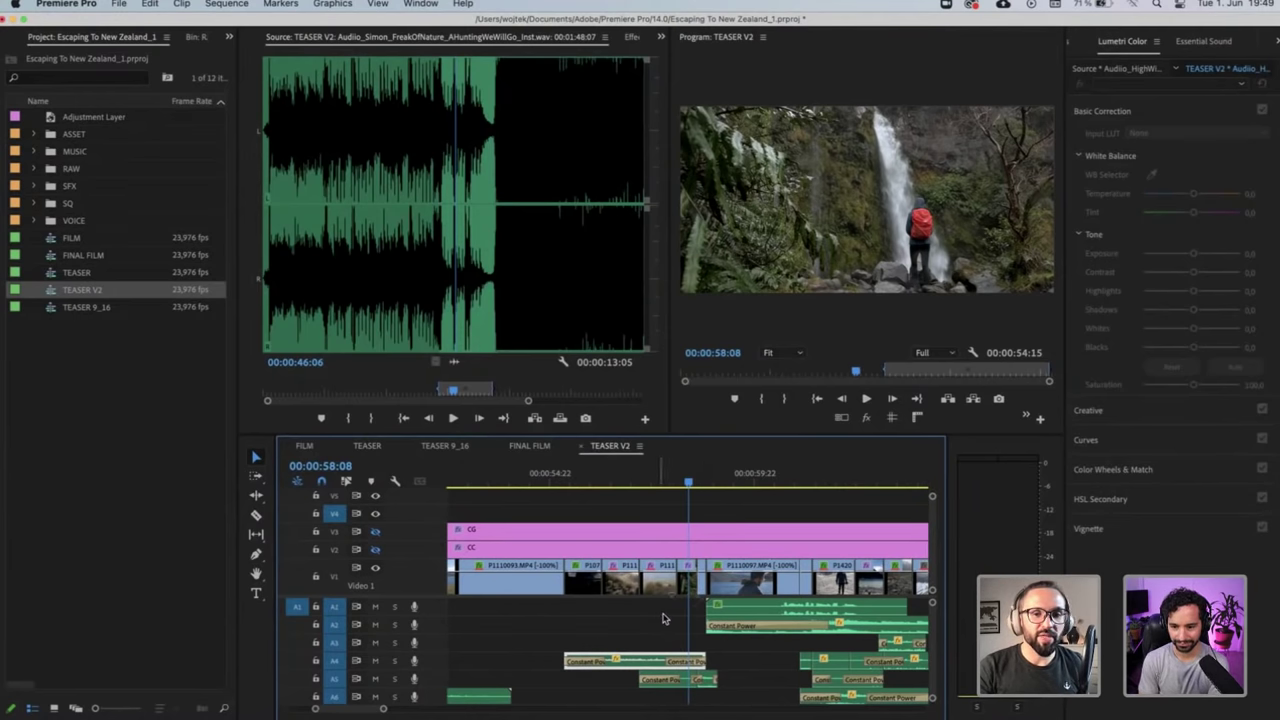
left_click(662, 618)
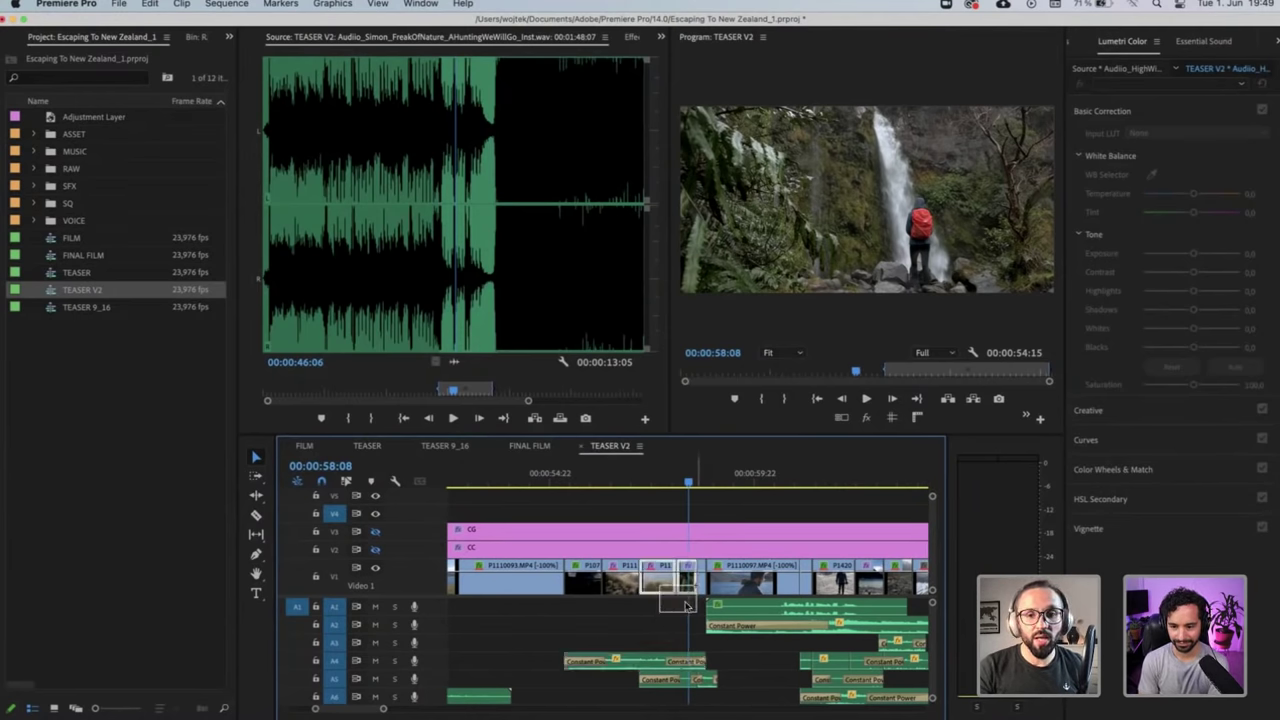
left_click(698, 478)
scroll(637, 483, "right", 1)
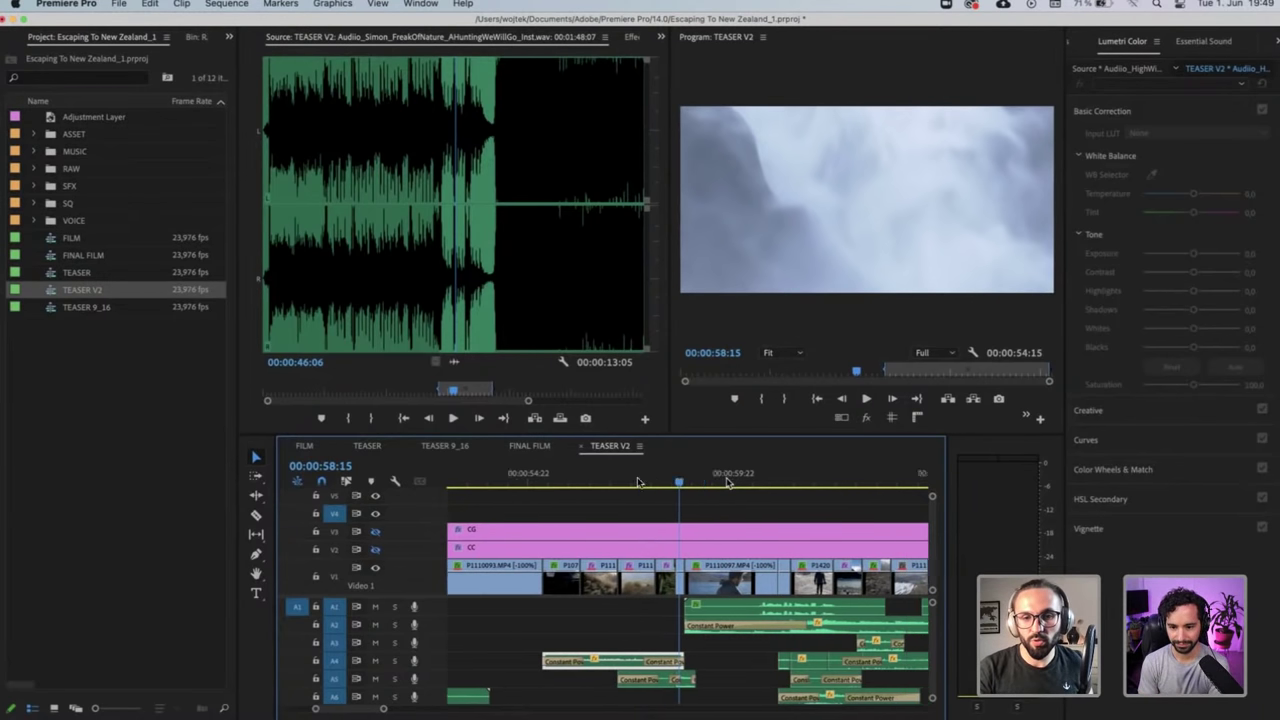
scroll(637, 483, "right", 3)
left_click_drag(636, 483, 670, 487)
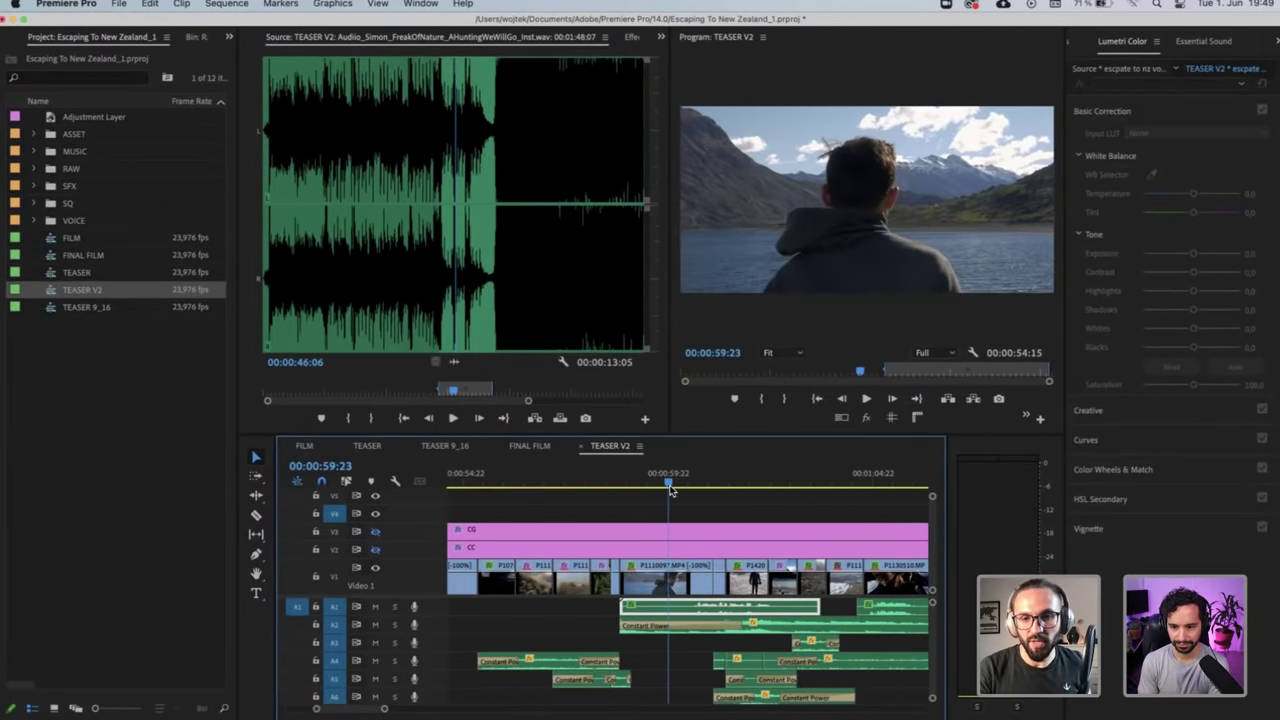
key("minus")
key("minus")
left_click(738, 478)
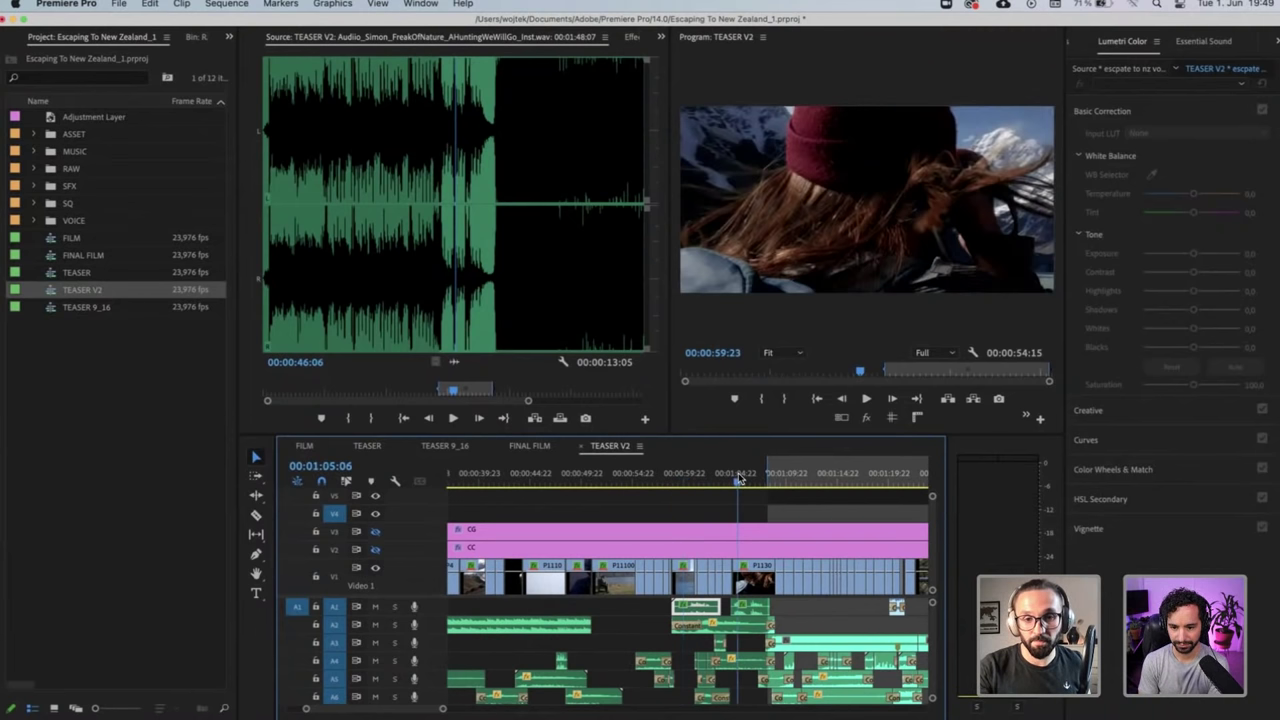
key("equal")
key("equal")
left_click_drag(661, 480, 657, 481)
key("space")
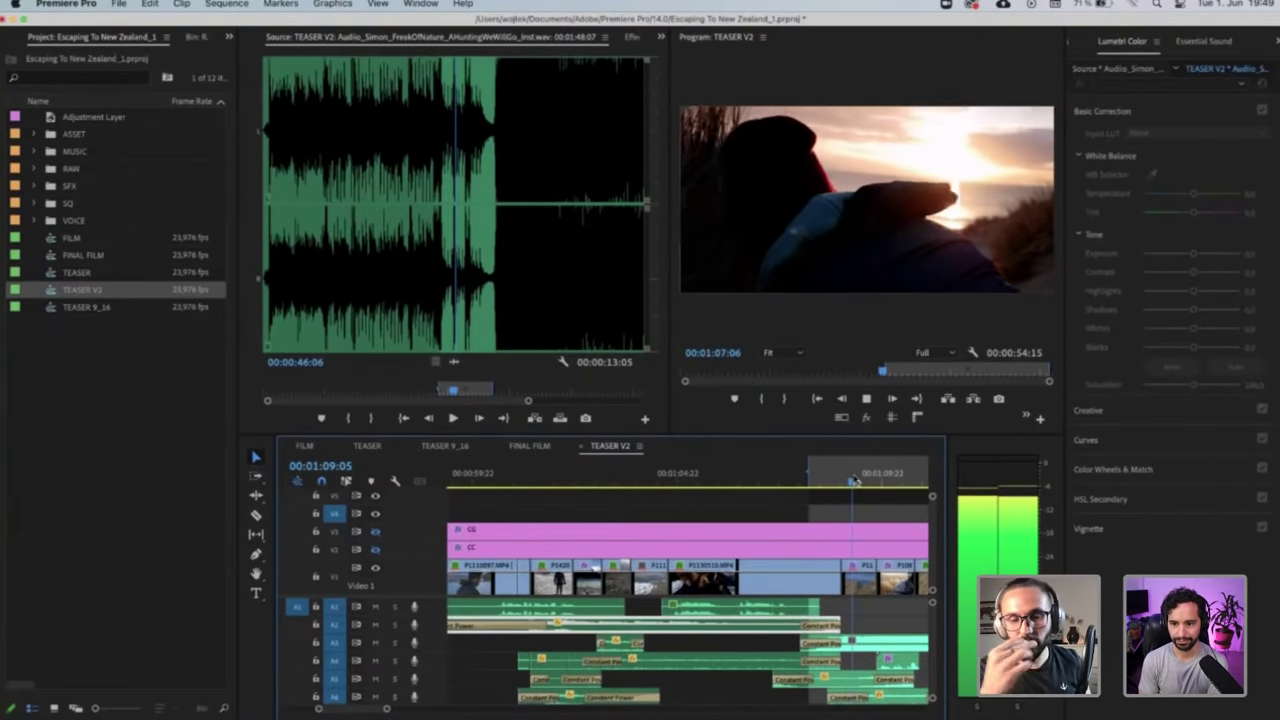
Save the project with Cmd+S, then zoom out and return to the hooded man shot at 01:10:06
key("super+s")
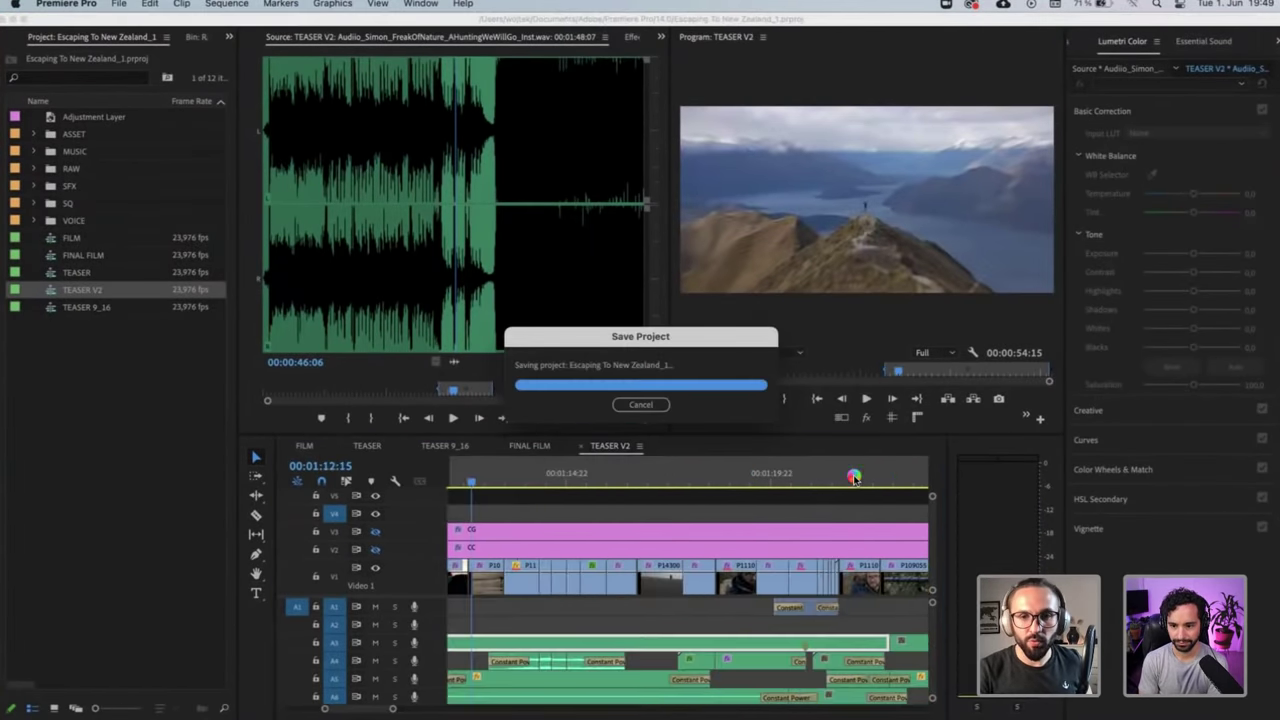
key("minus")
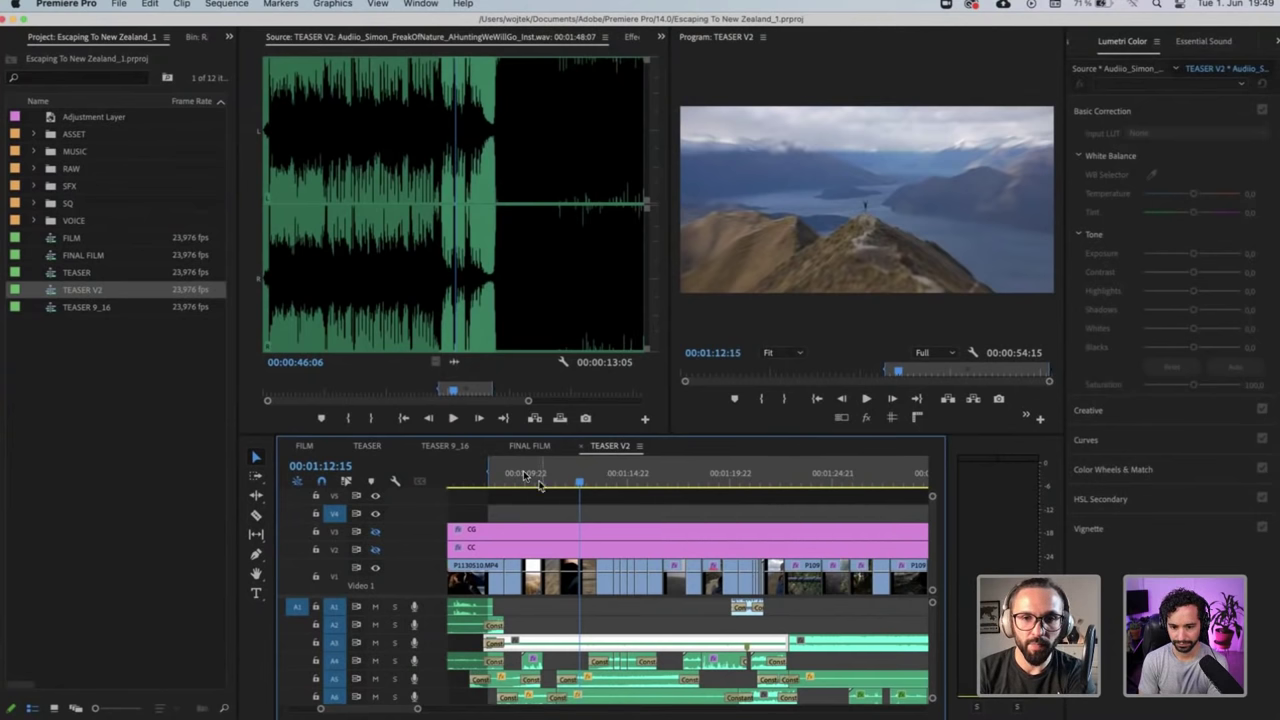
left_click(528, 479)
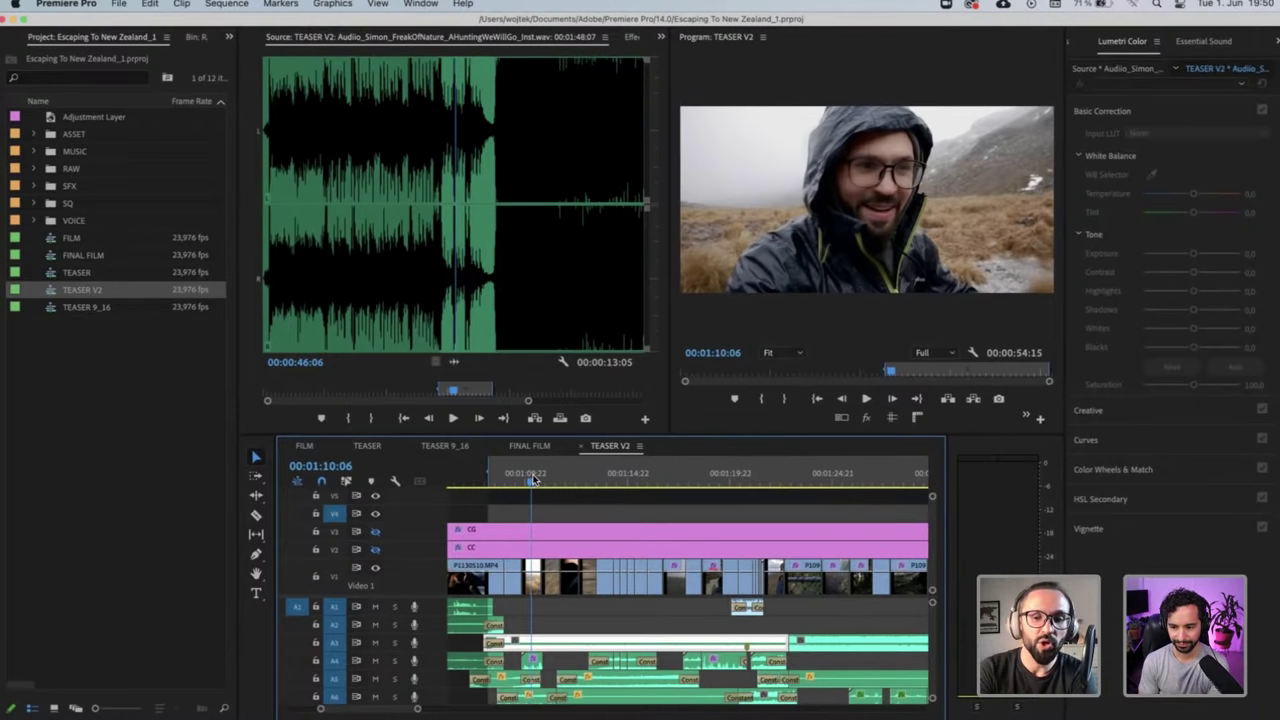
key("minus")
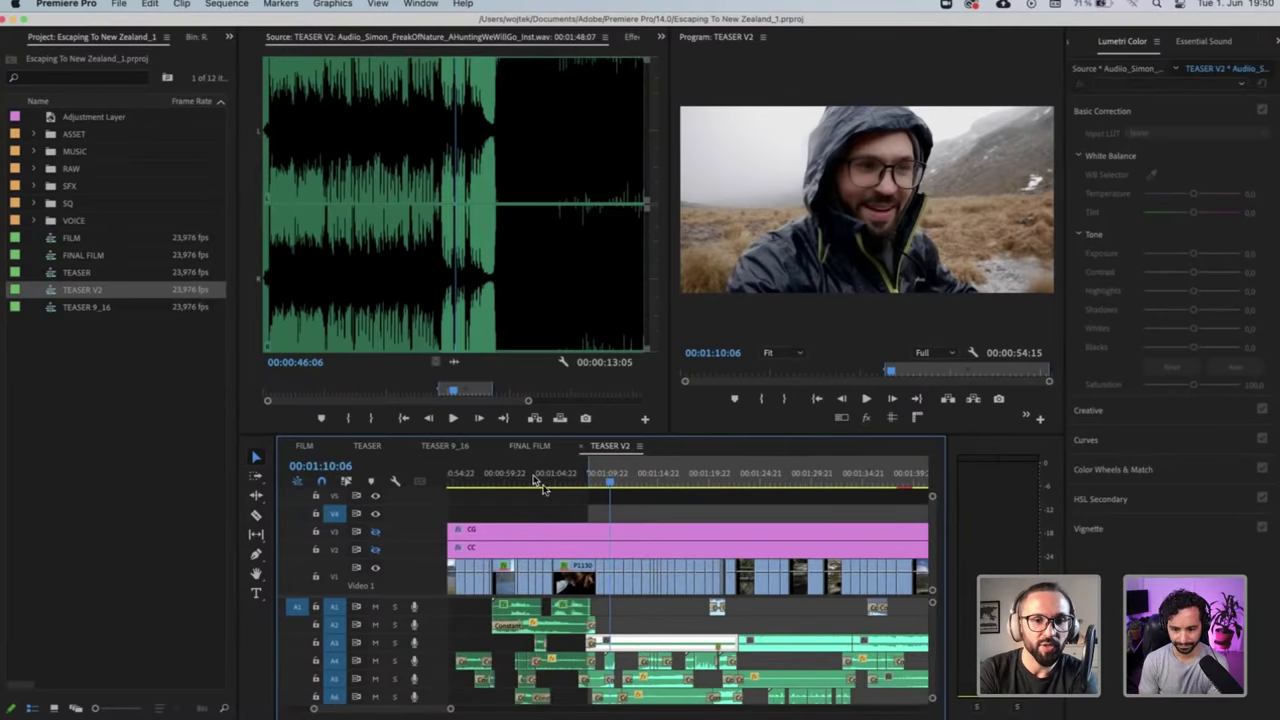
scroll(600, 573, "up", 1)
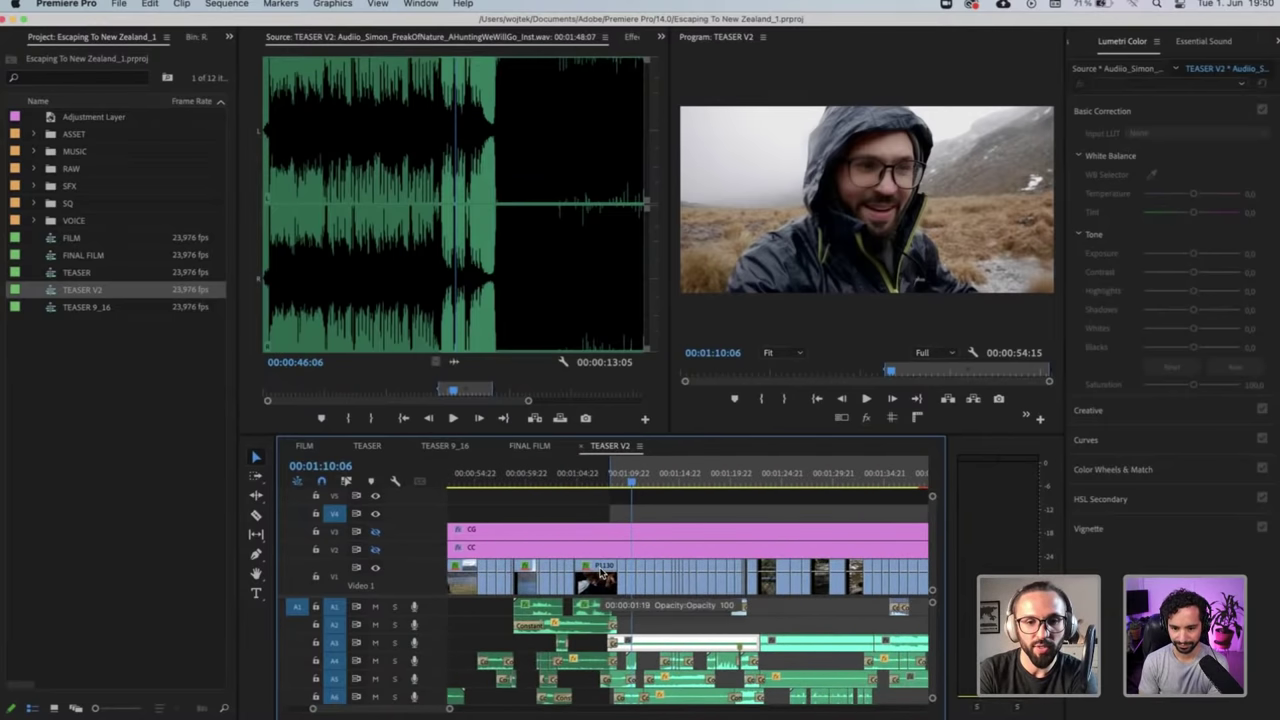
key("equal")
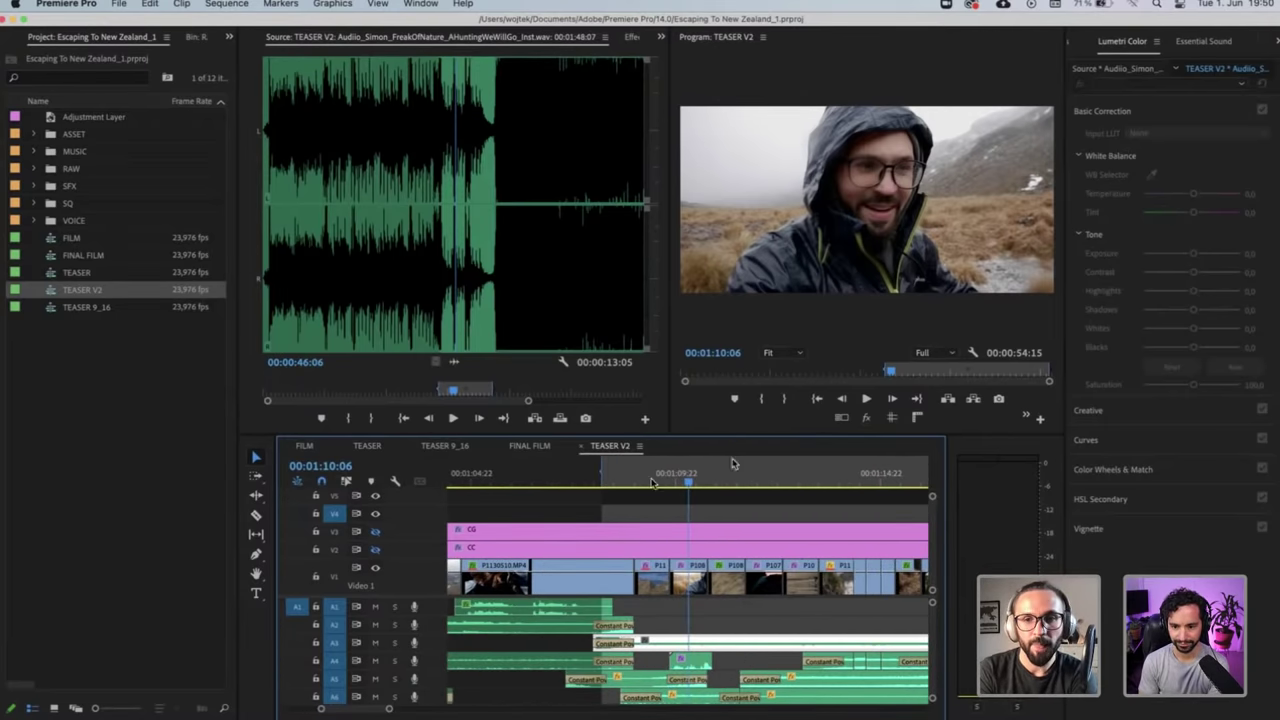
mouse_move(650, 480)
left_mouse_down()
mouse_move(765, 478)
mouse_move(661, 480)
left_mouse_up()
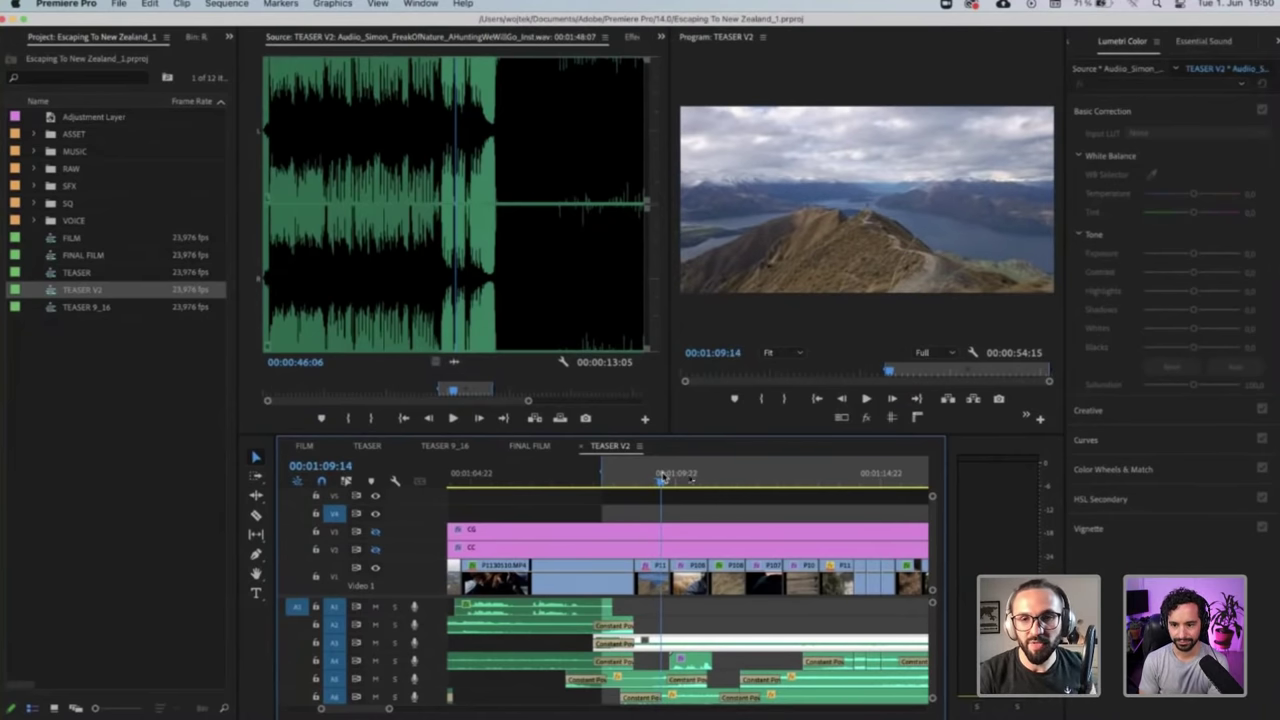
mouse_move(690, 480)
left_mouse_down()
mouse_move(636, 478)
mouse_move(751, 486)
mouse_move(702, 490)
left_mouse_up()
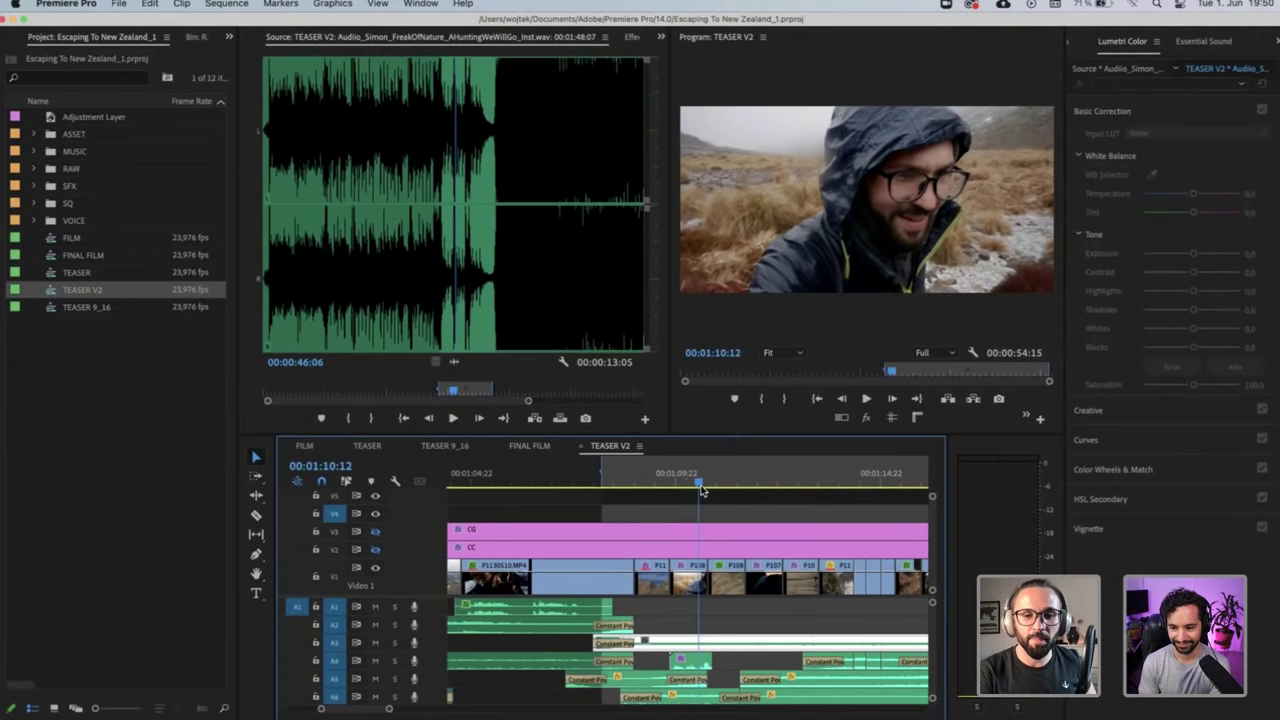
key("minus")
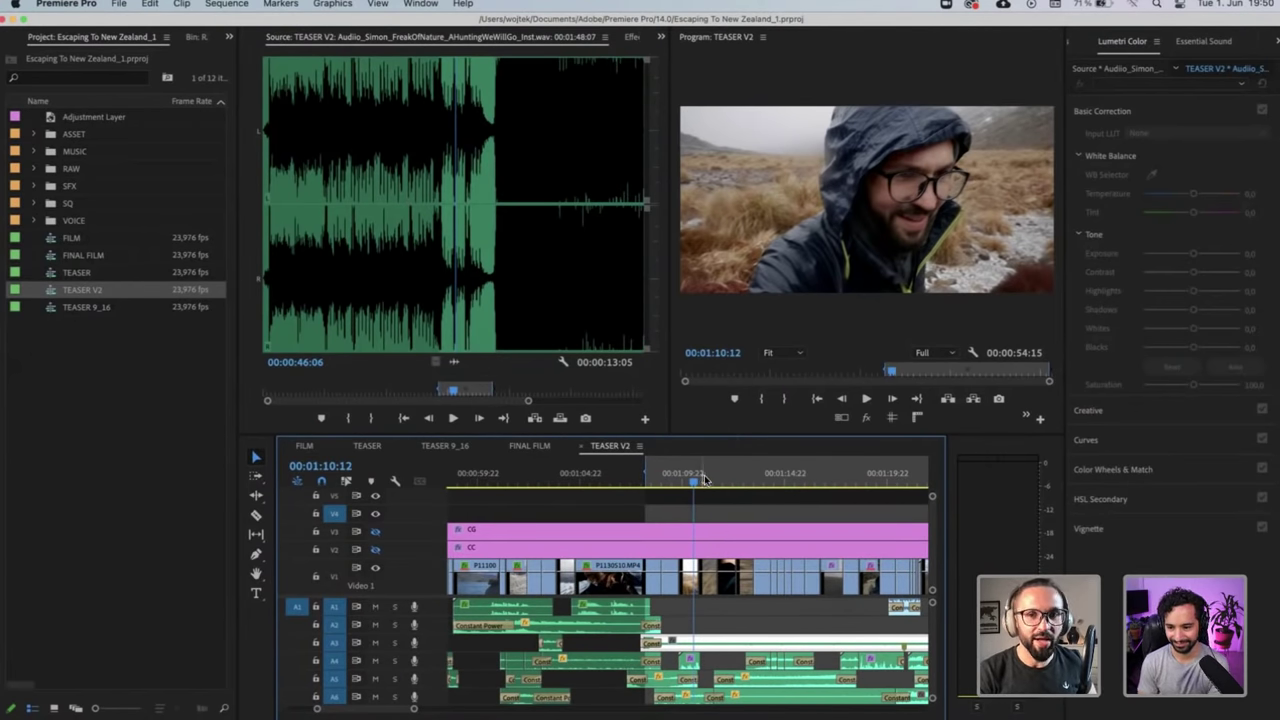
left_click(704, 479)
left_click_drag(706, 480, 713, 480)
key("equal")
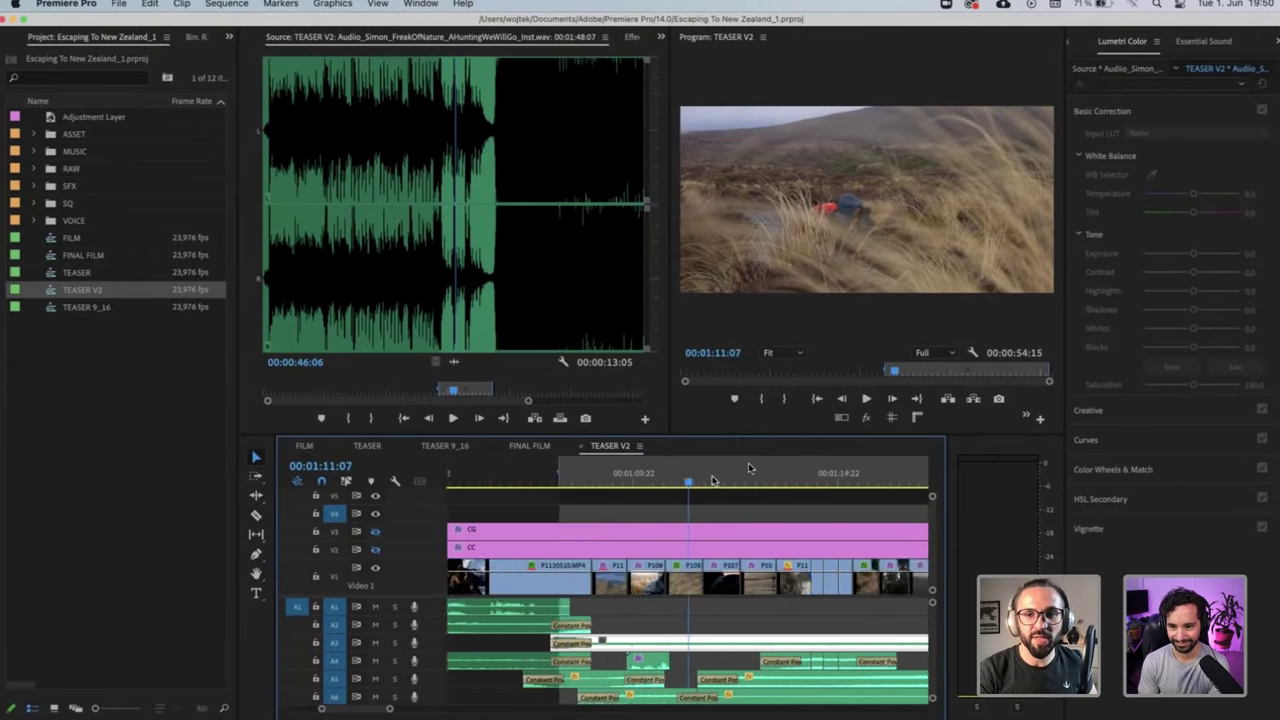
left_click(749, 477)
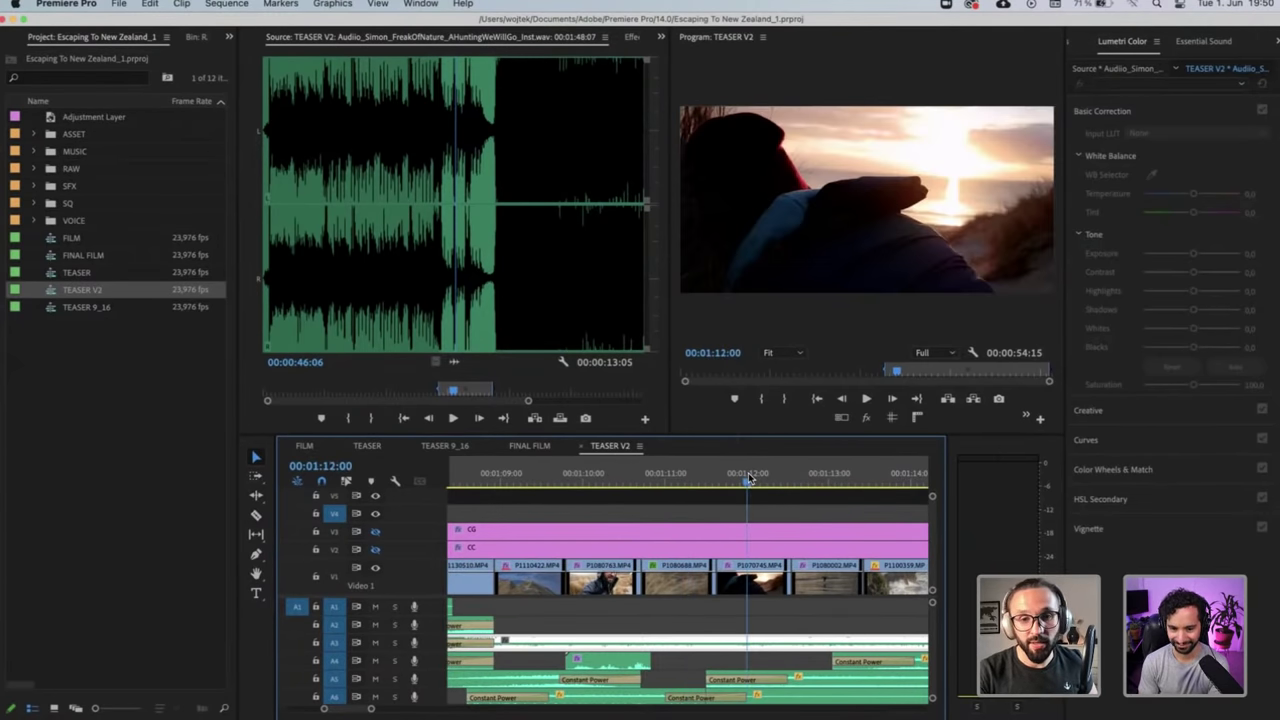
key("minus")
left_click(659, 476)
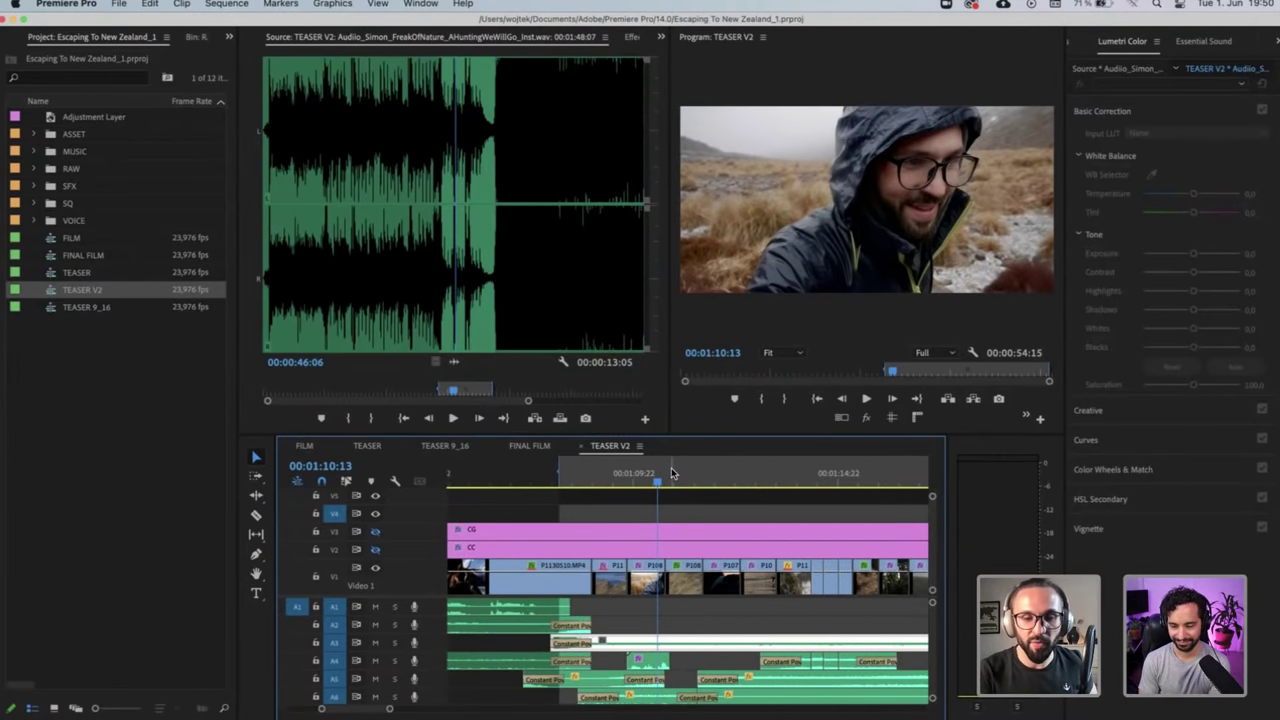
left_click(686, 477)
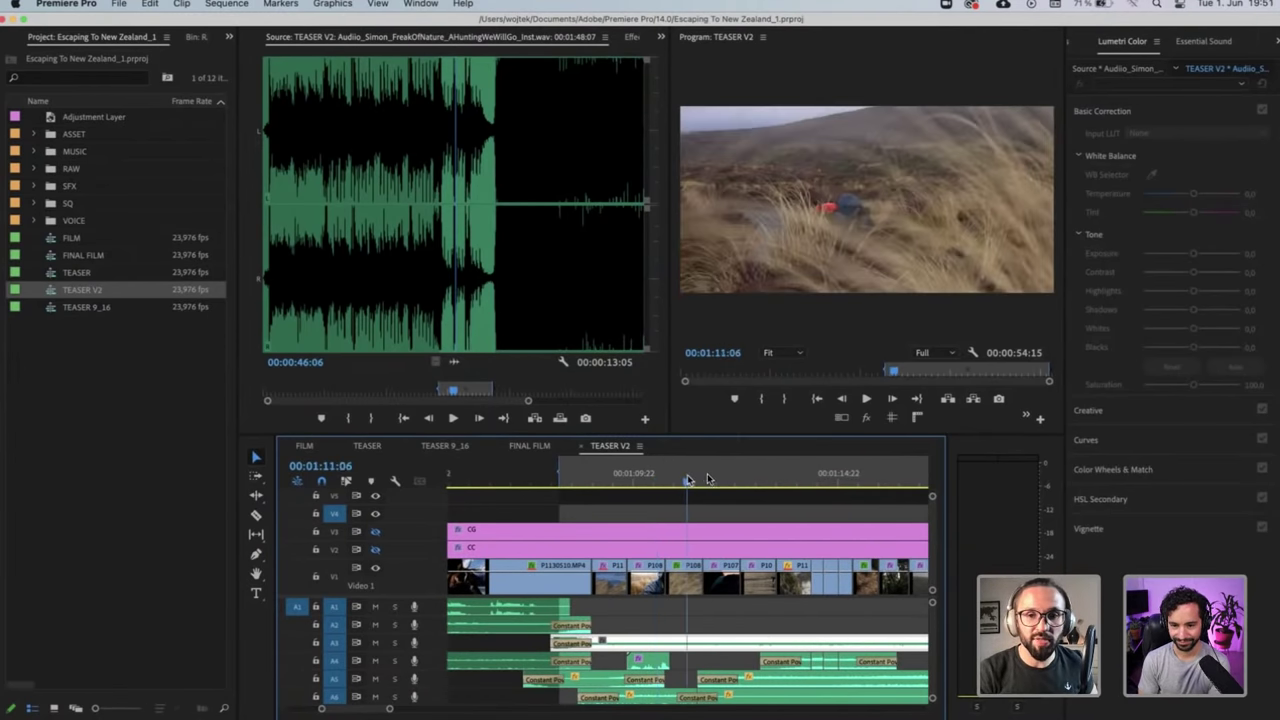
left_click(721, 479)
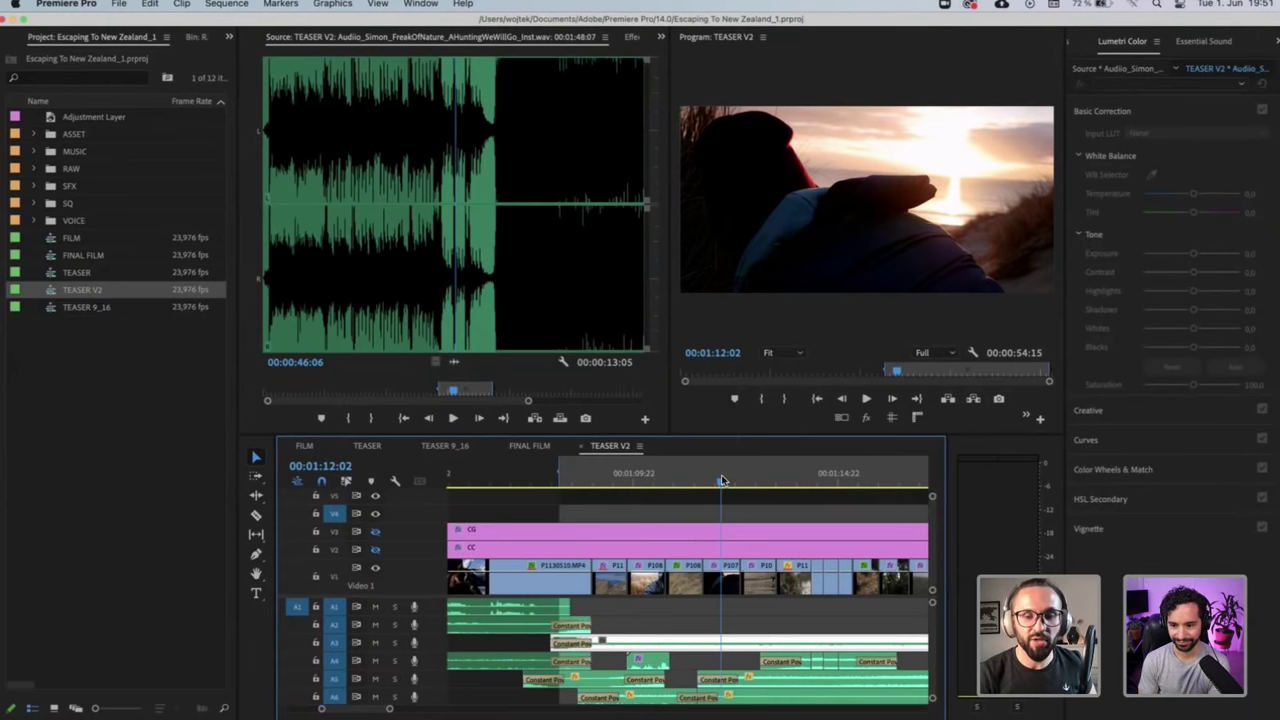
left_click_drag(690, 478, 756, 481)
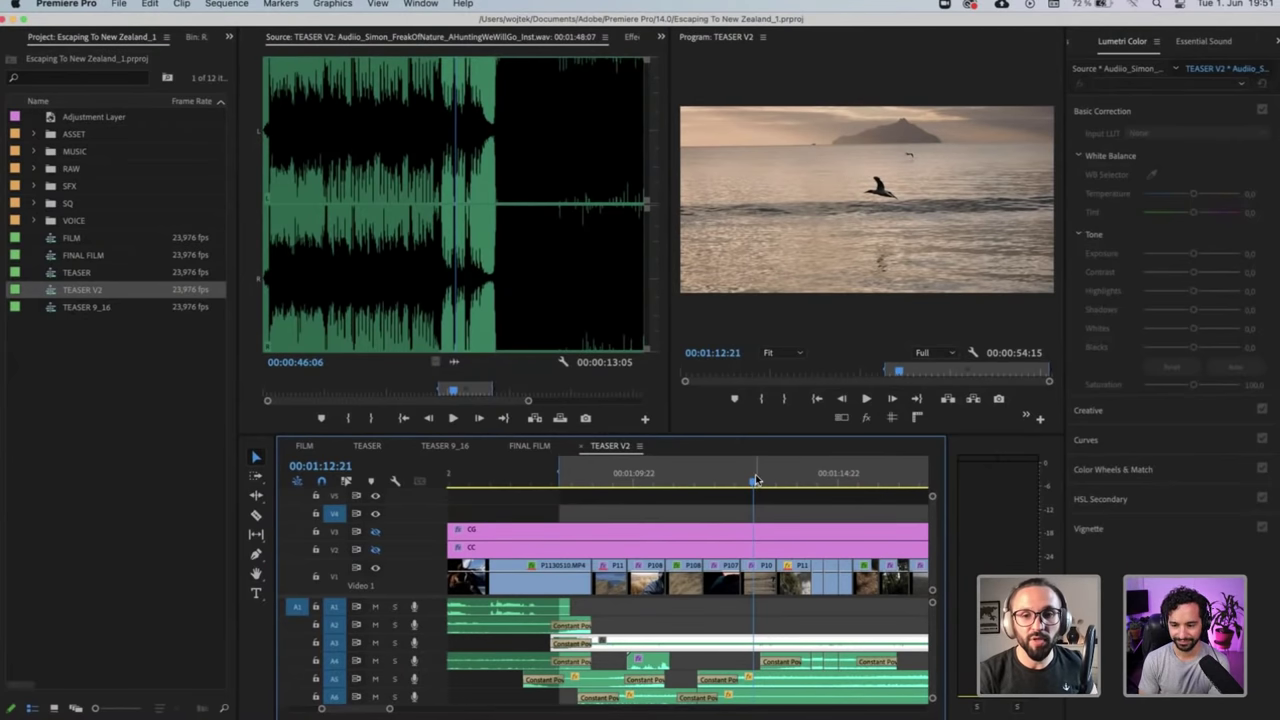
left_click_drag(757, 481, 764, 481)
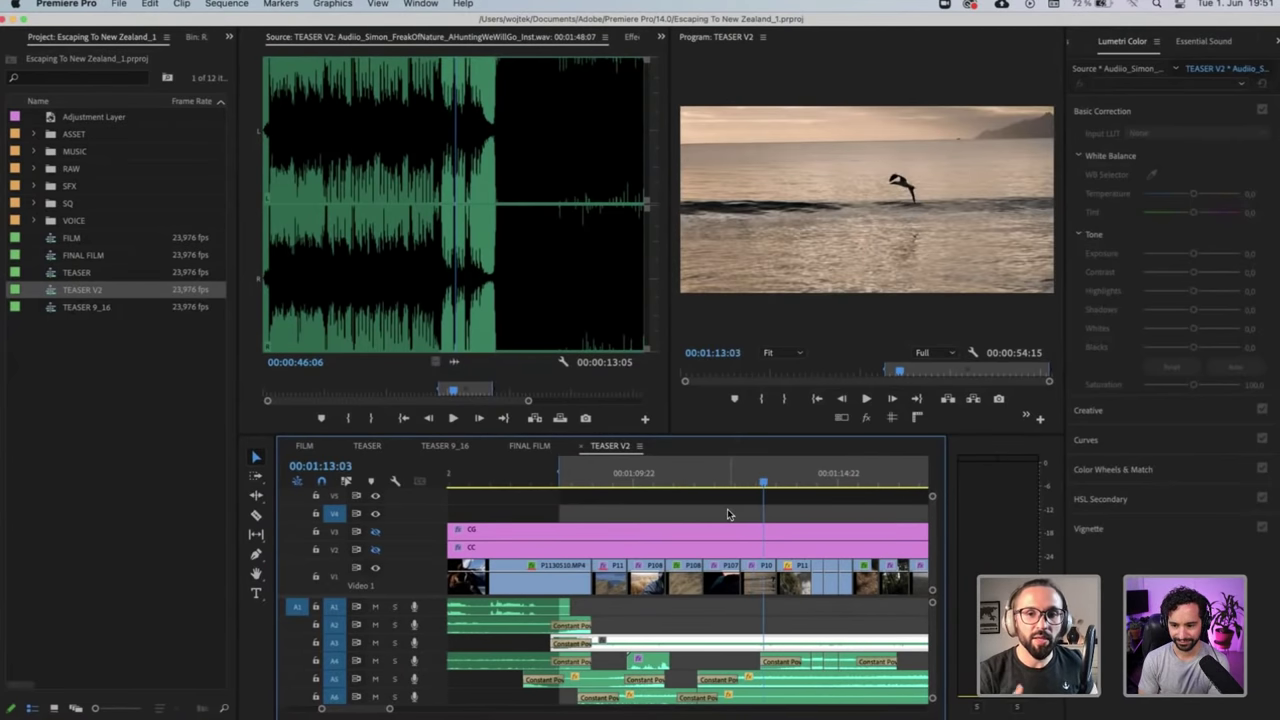
scroll(727, 508, "right", 3)
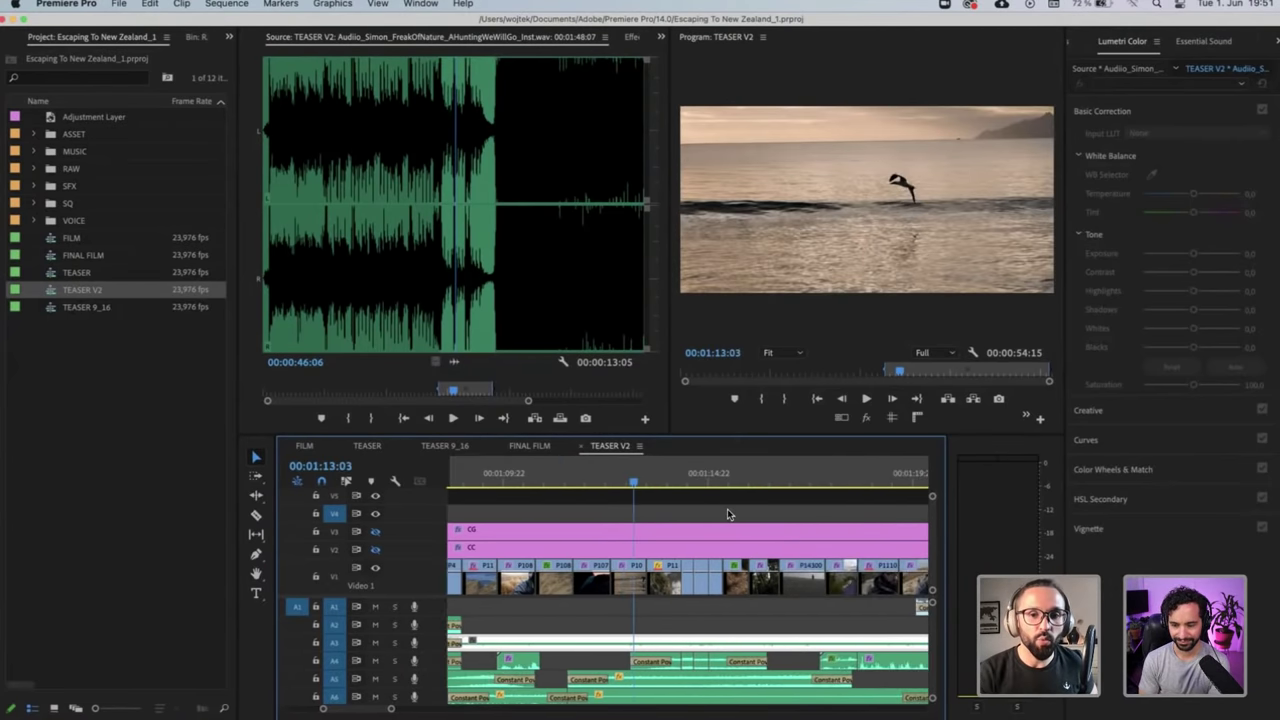
left_click(664, 479)
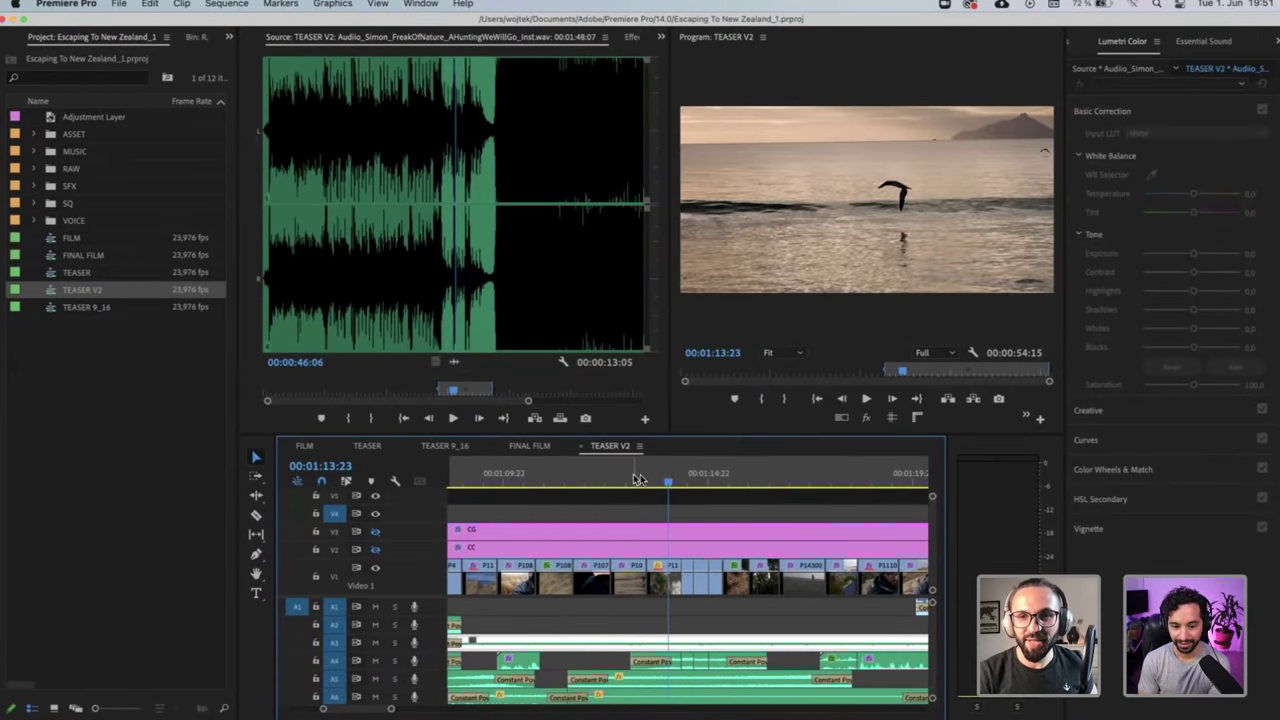
left_click_drag(638, 479, 742, 490)
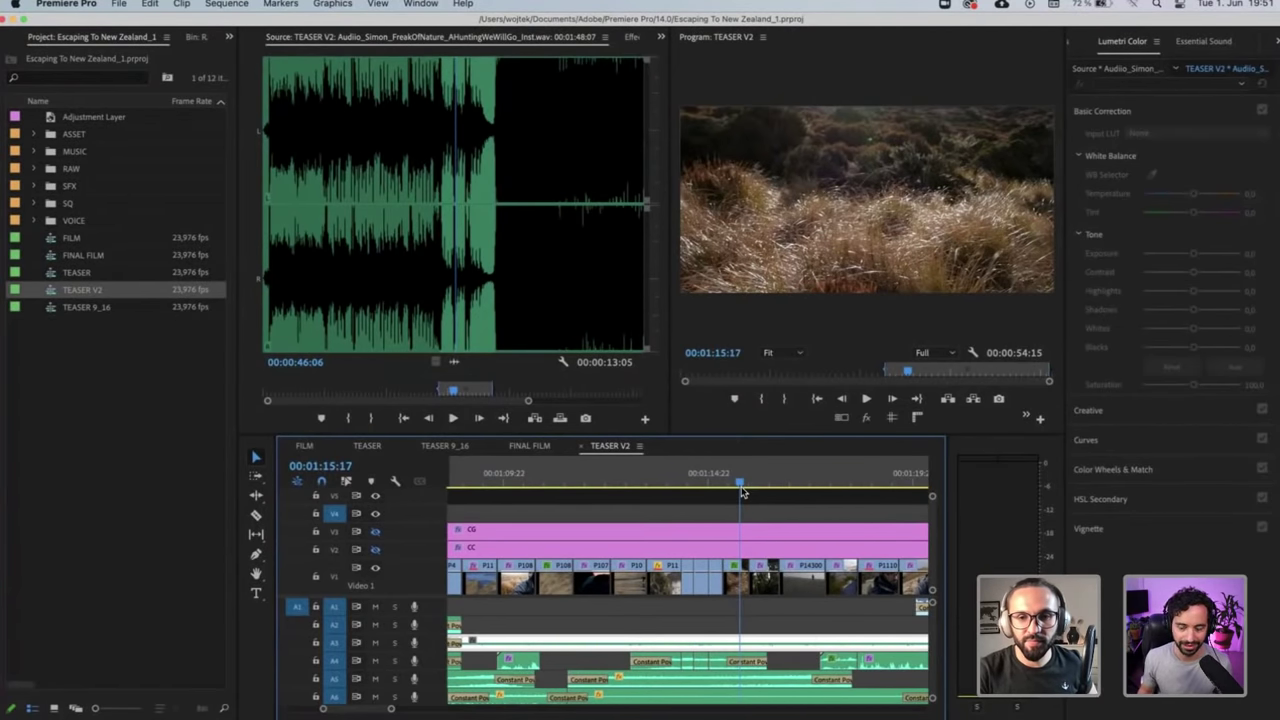
left_click(759, 484)
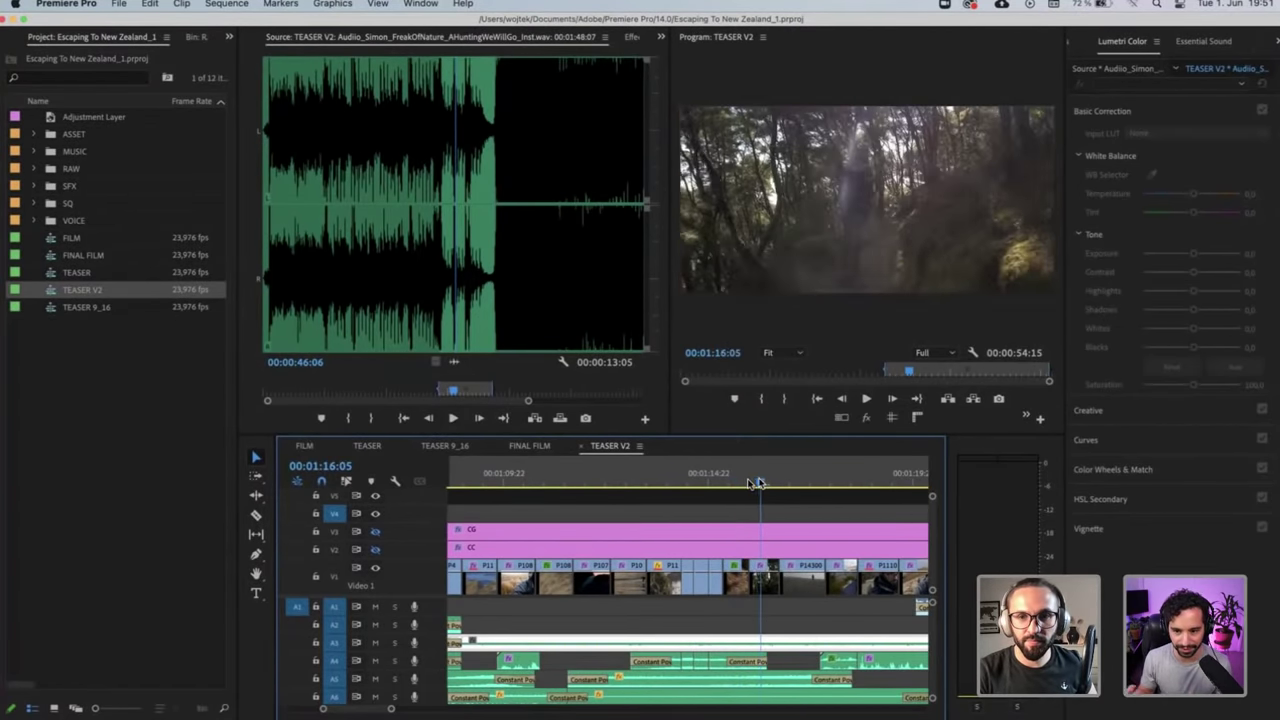
left_click_drag(757, 484, 742, 484)
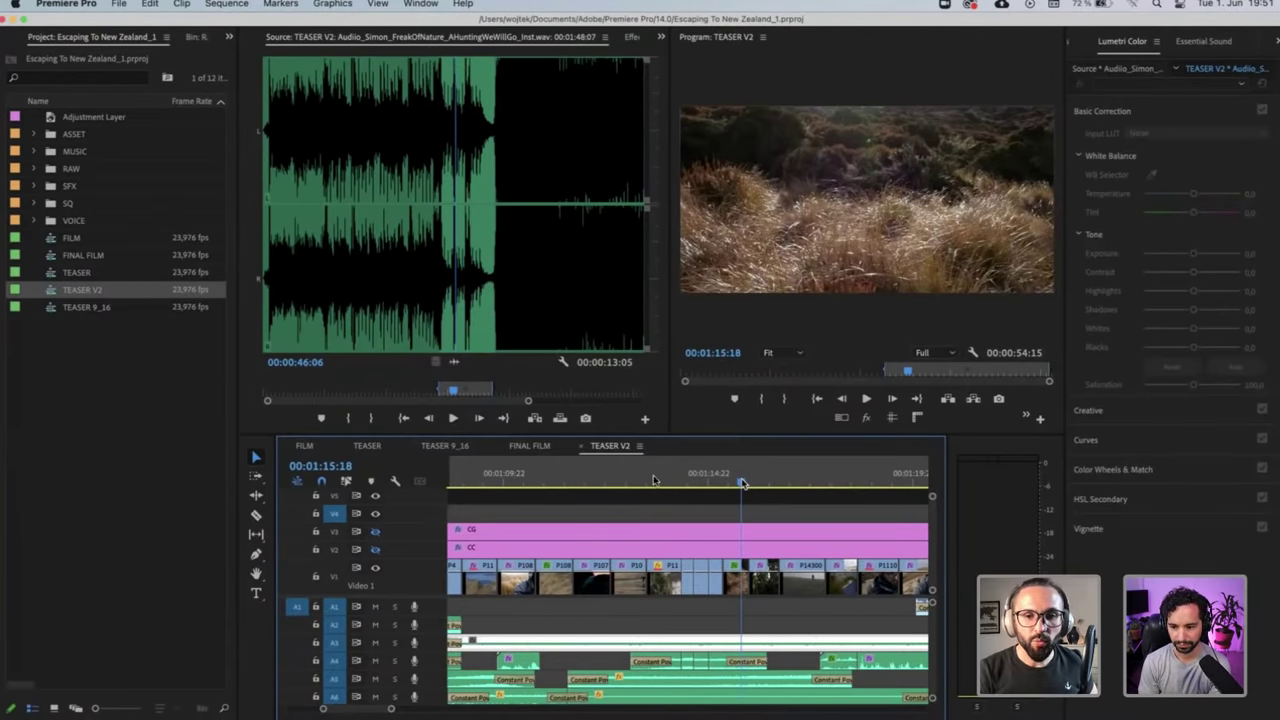
mouse_move(660, 484)
left_mouse_down()
mouse_move(683, 484)
mouse_move(667, 484)
left_mouse_up()
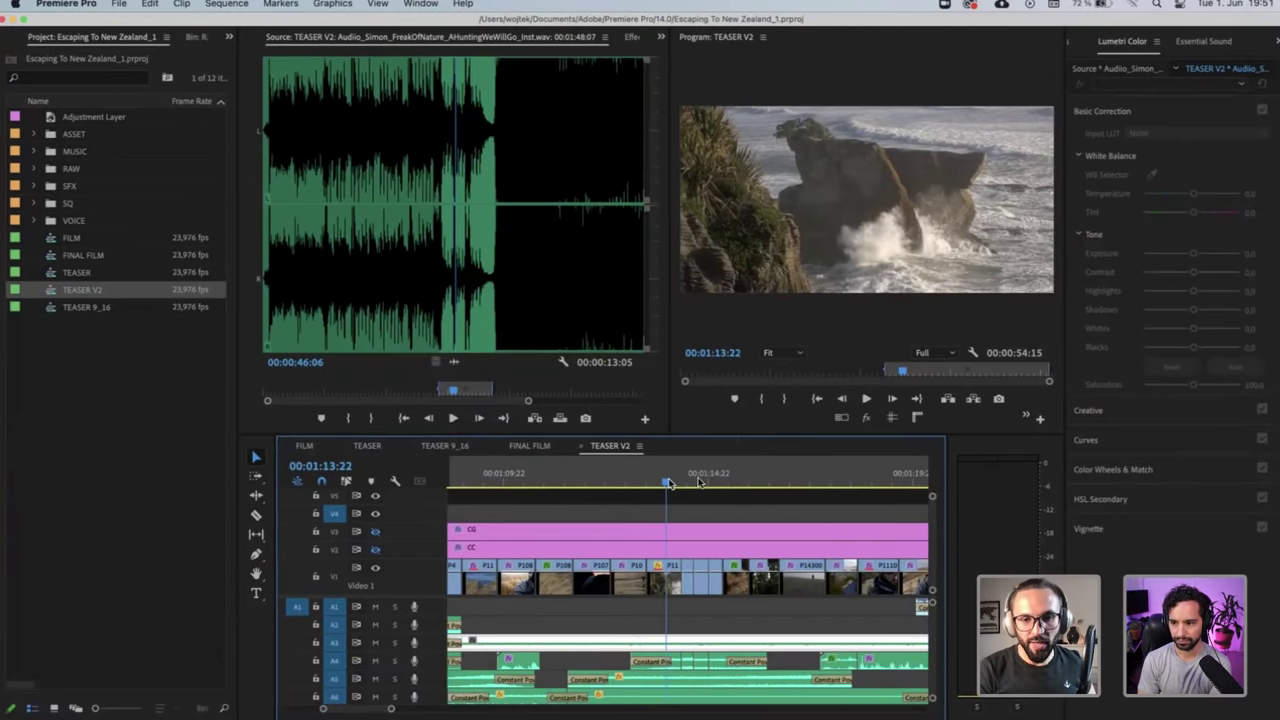
Load each of the five short Audio_OceanWaves.wav clips on A4 into the Source Monitor, then deselect and zoom out
left_click(696, 483)
key("=")
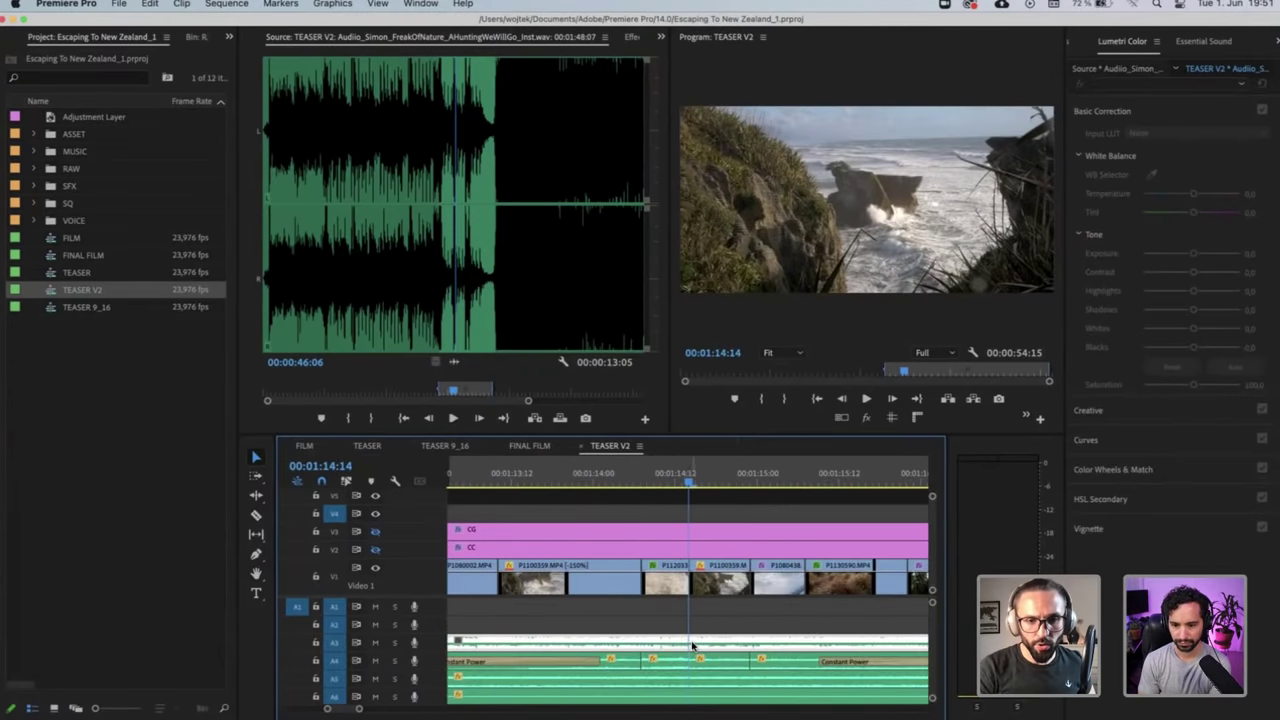
scroll(692, 646, "down", 2)
left_click(628, 484)
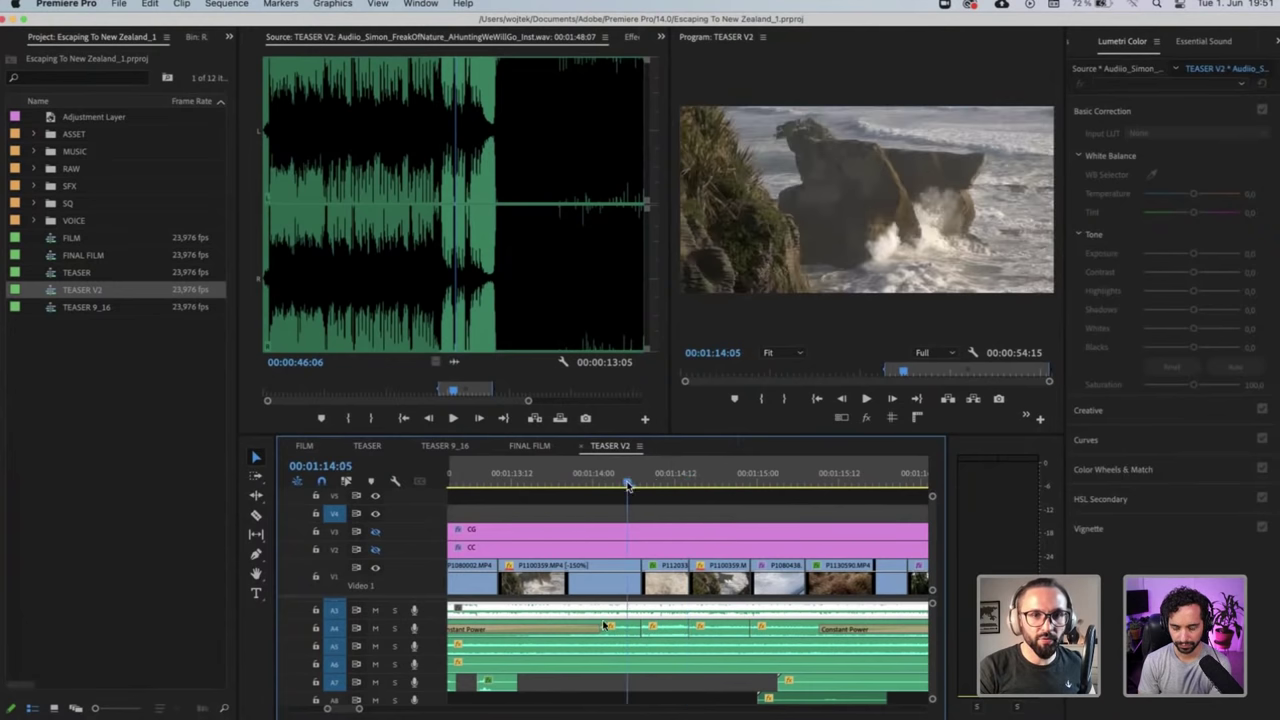
double_click(610, 626)
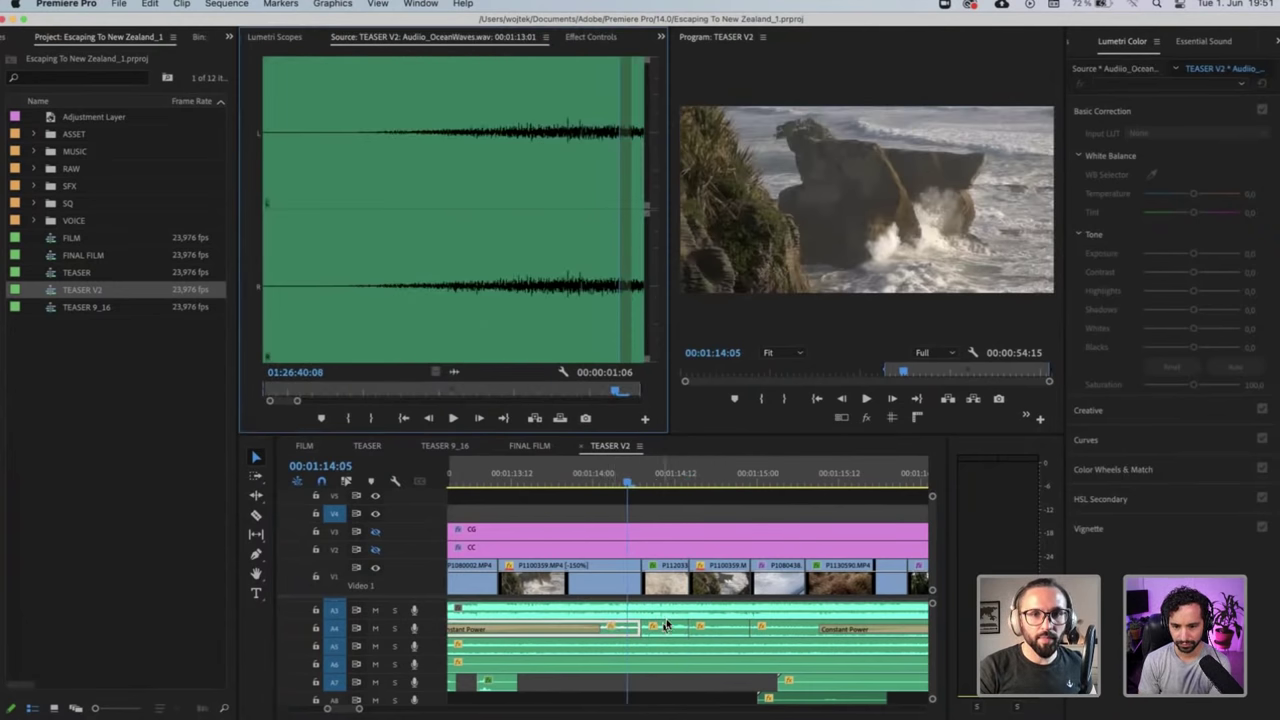
double_click(718, 627)
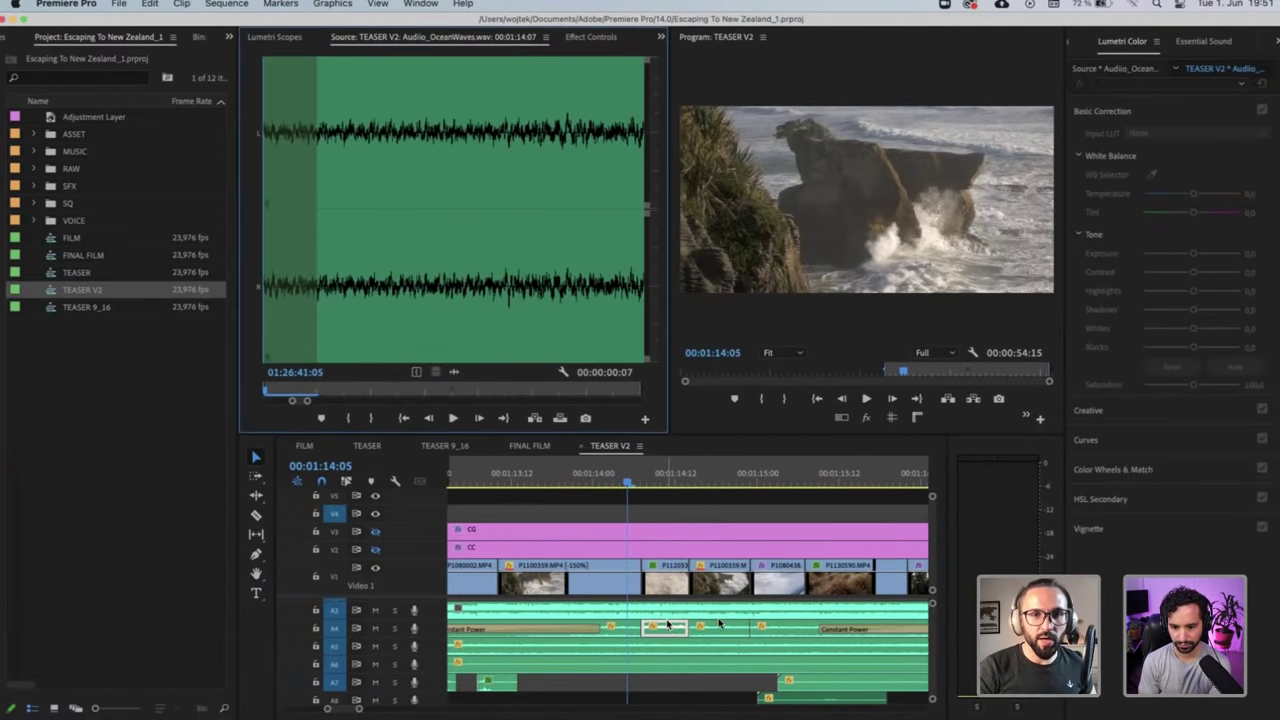
double_click(773, 628)
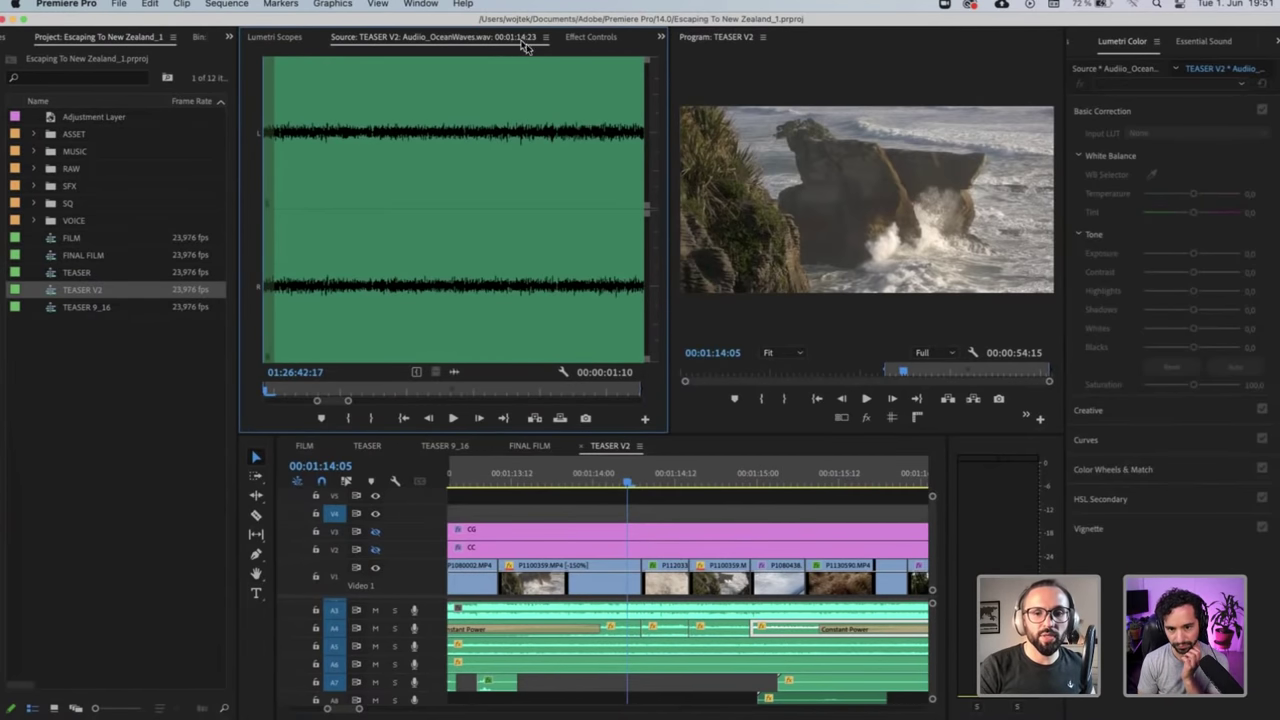
double_click(662, 628)
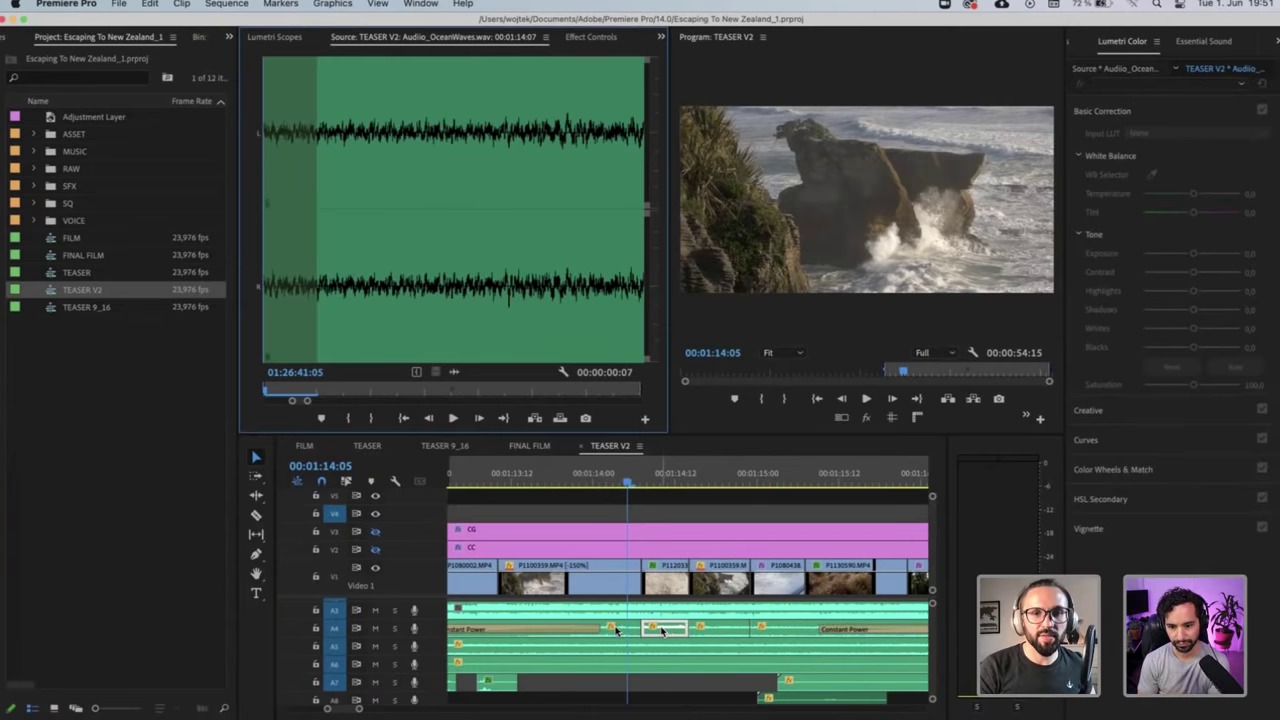
double_click(627, 629)
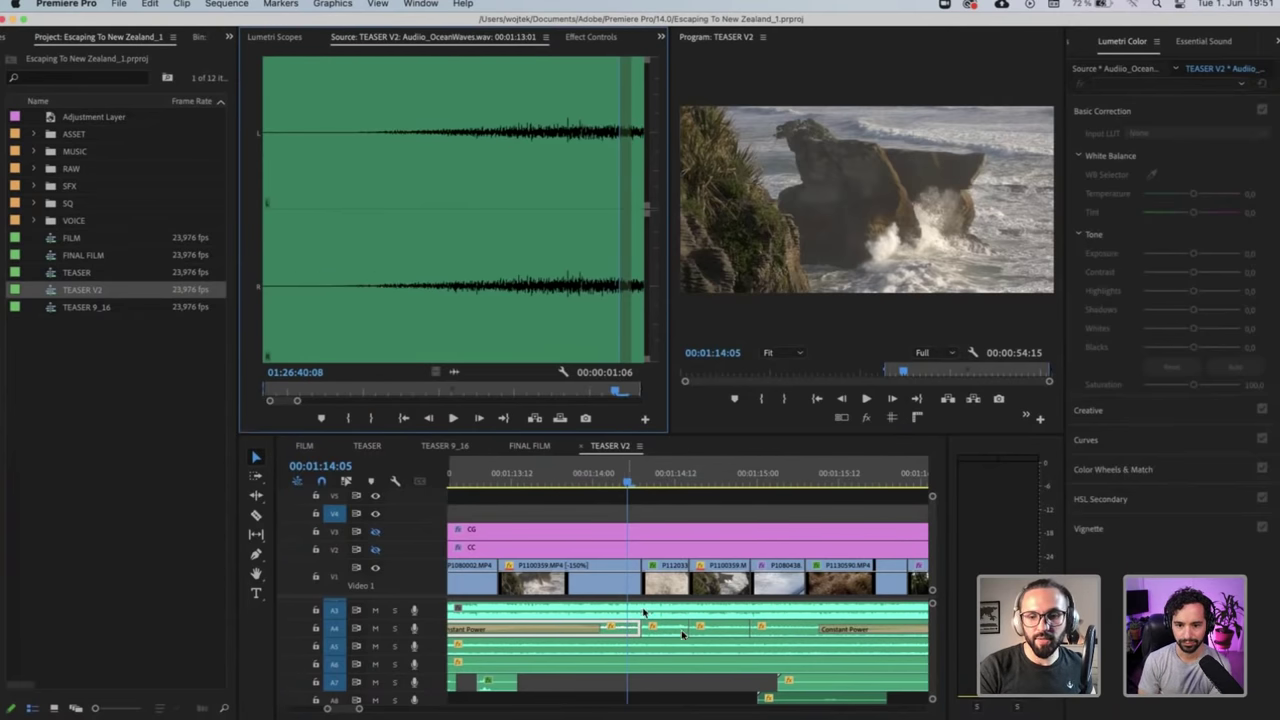
left_click(660, 515)
key("minus")
key("minus")
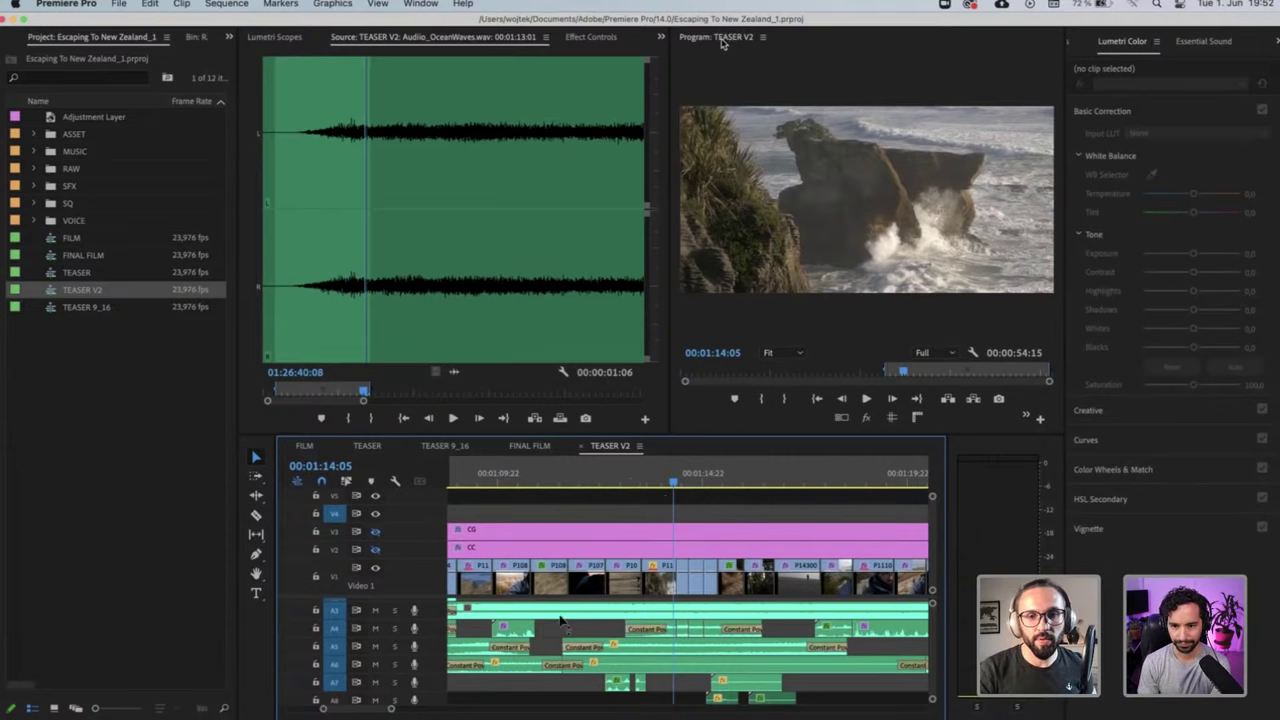
Play the teaser from 00:01:13:16 in a maximized Program monitor, then mute track A3
left_click(652, 485)
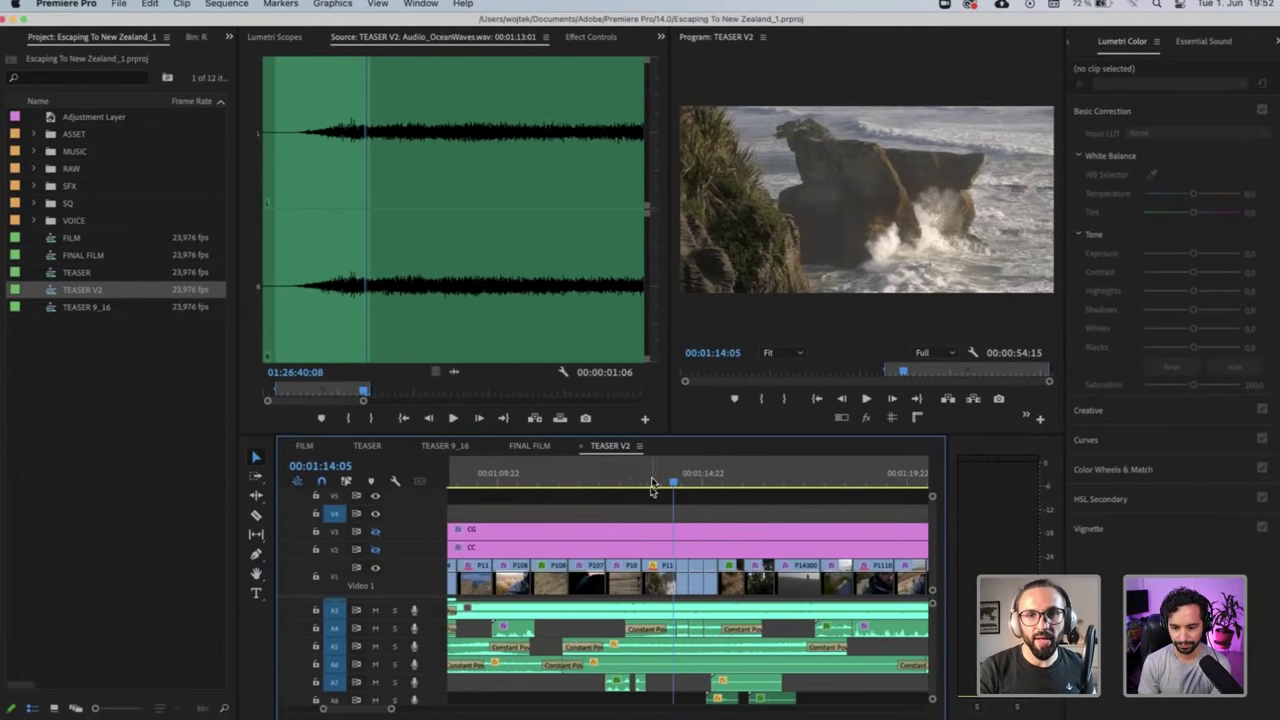
double_click(711, 37)
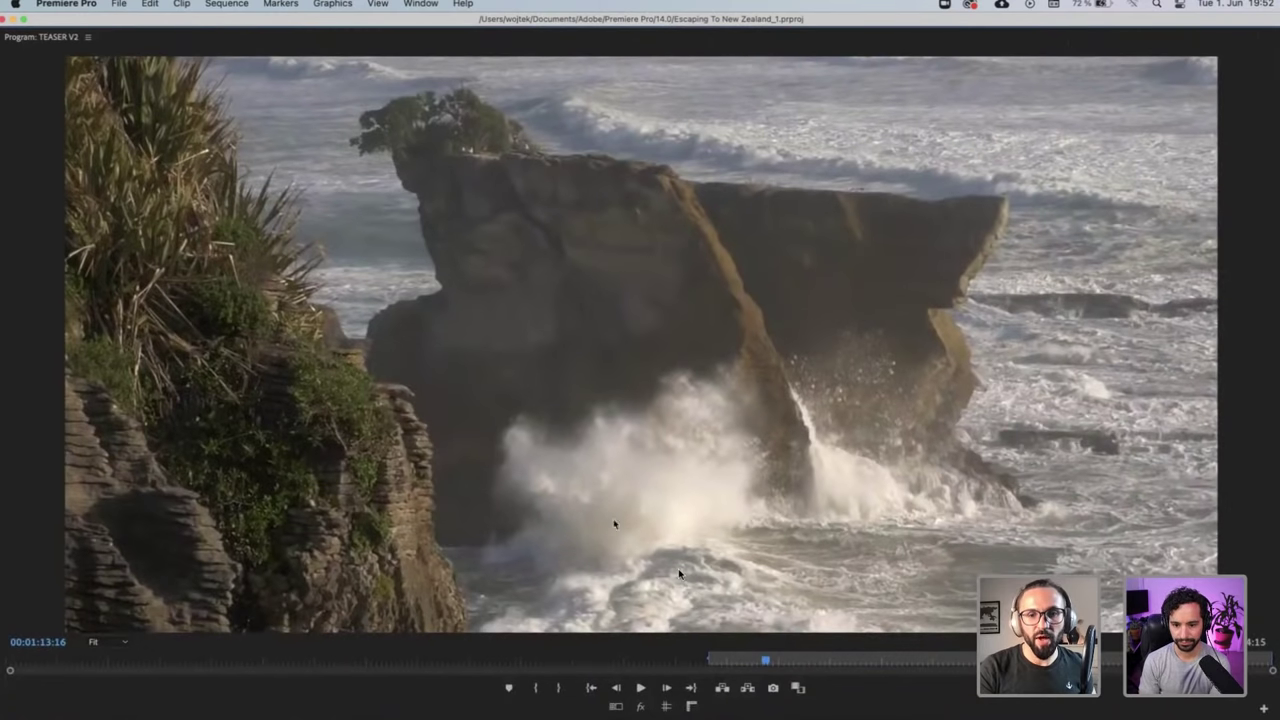
key("space")
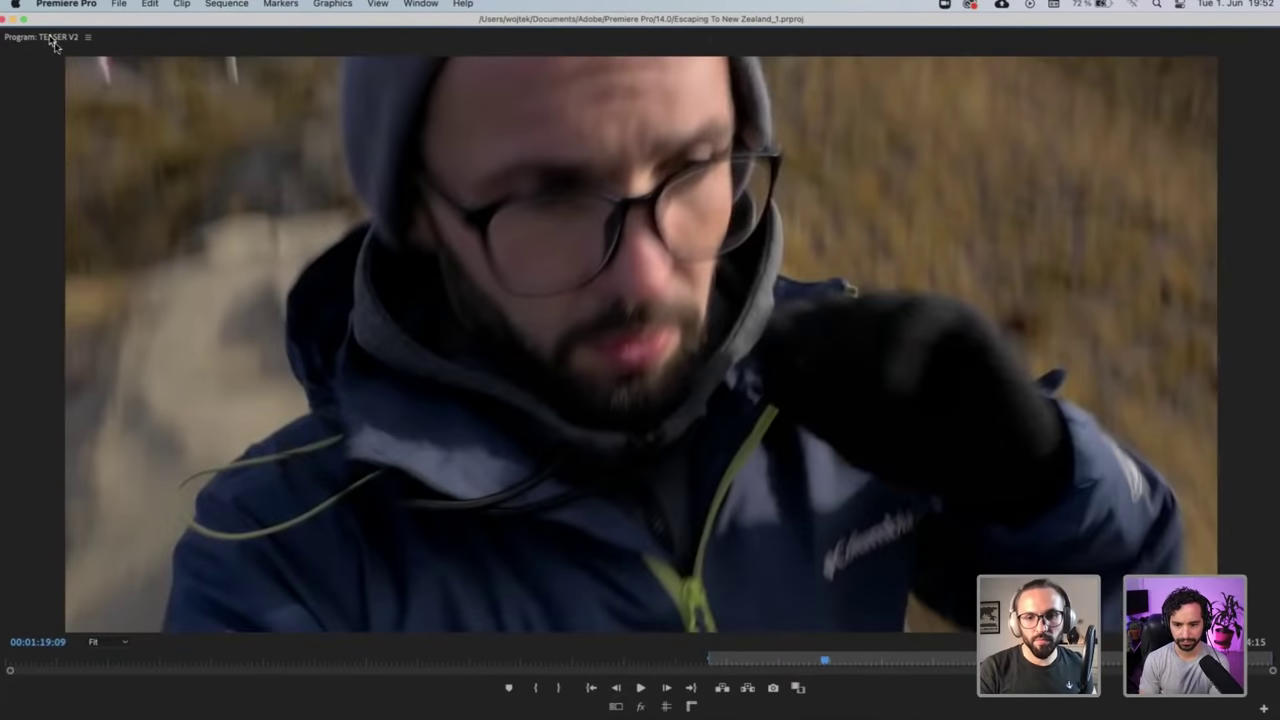
double_click(50, 38)
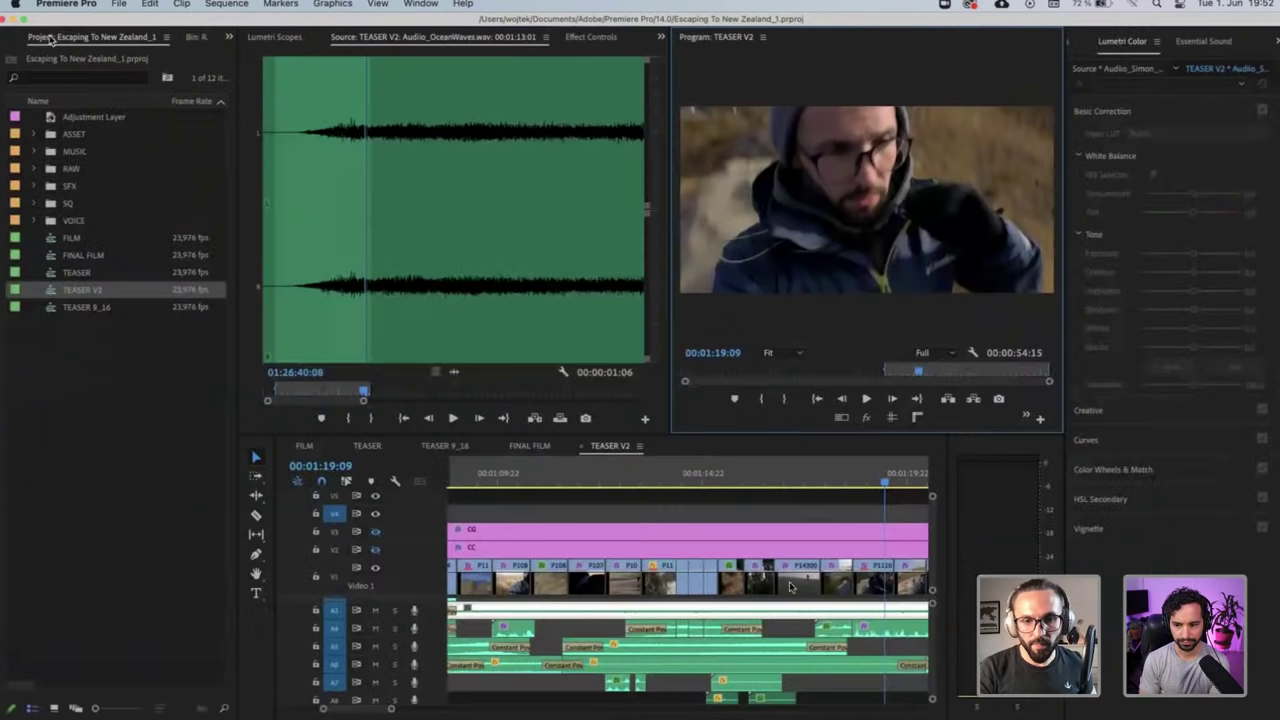
left_click(675, 474)
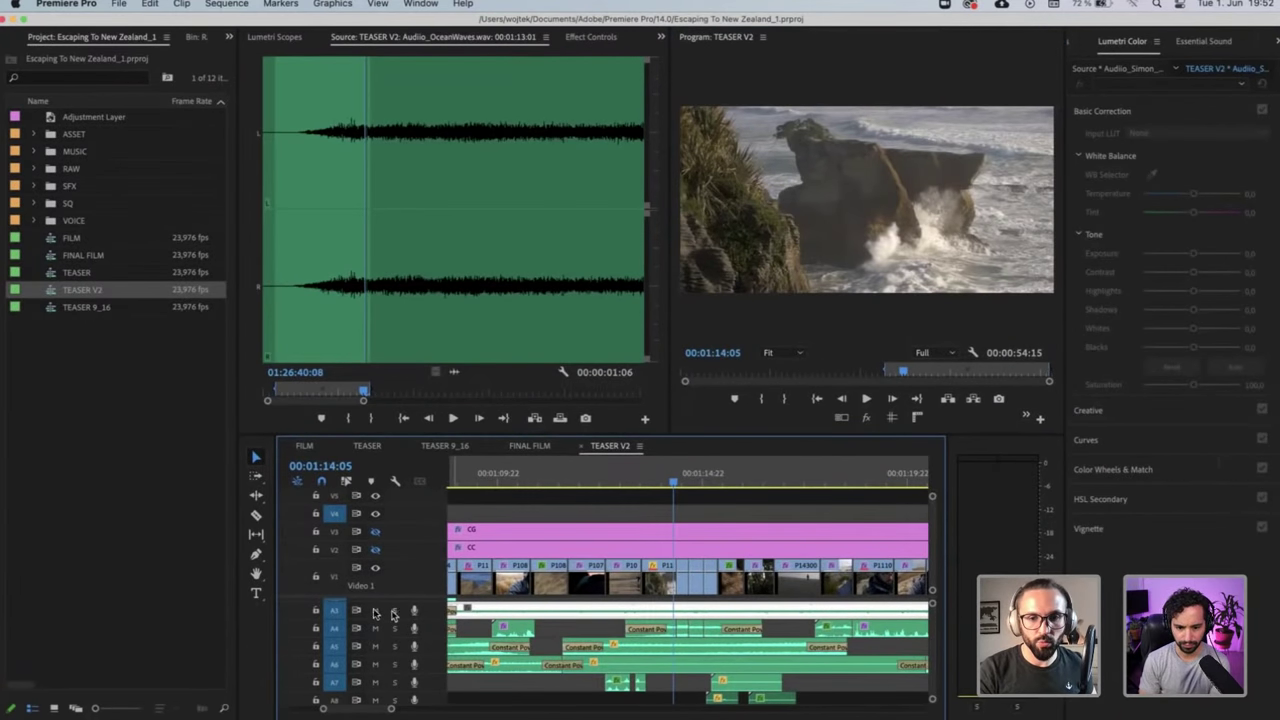
left_click(375, 610)
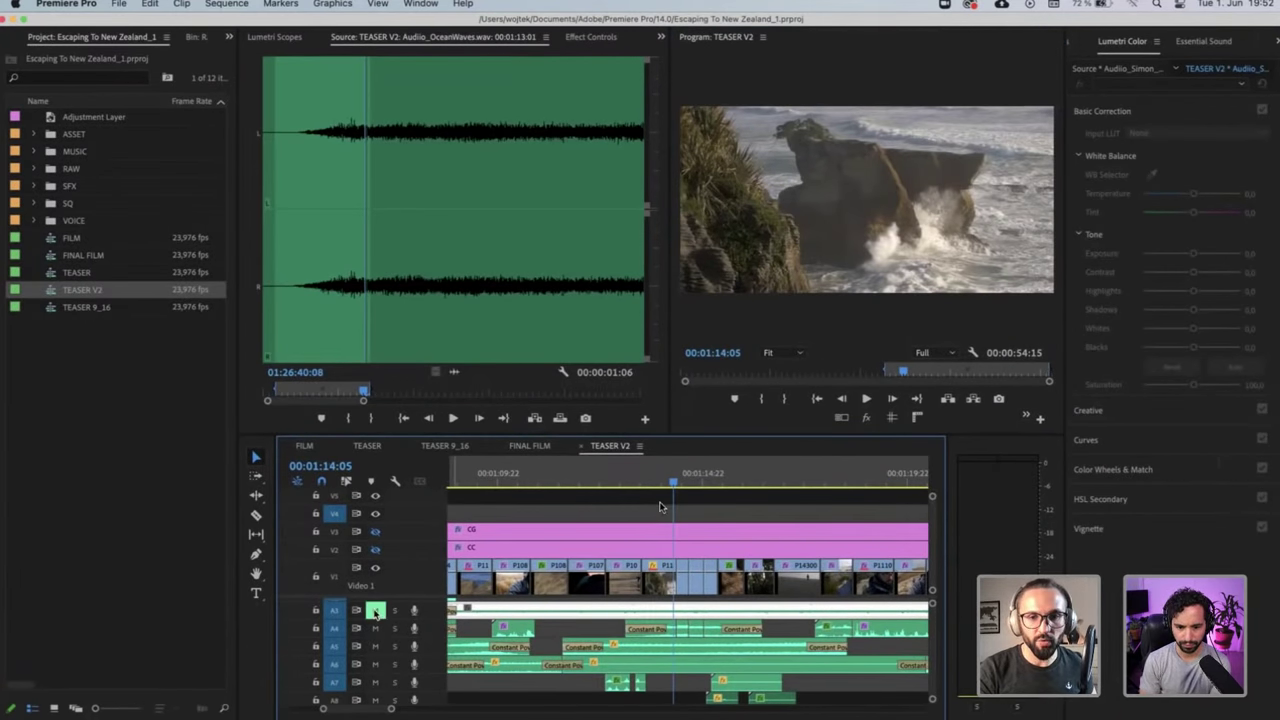
Replay from 00:01:12:10 in the maximized Program monitor, stop on the beach shot, and restore the layout
left_click(600, 481)
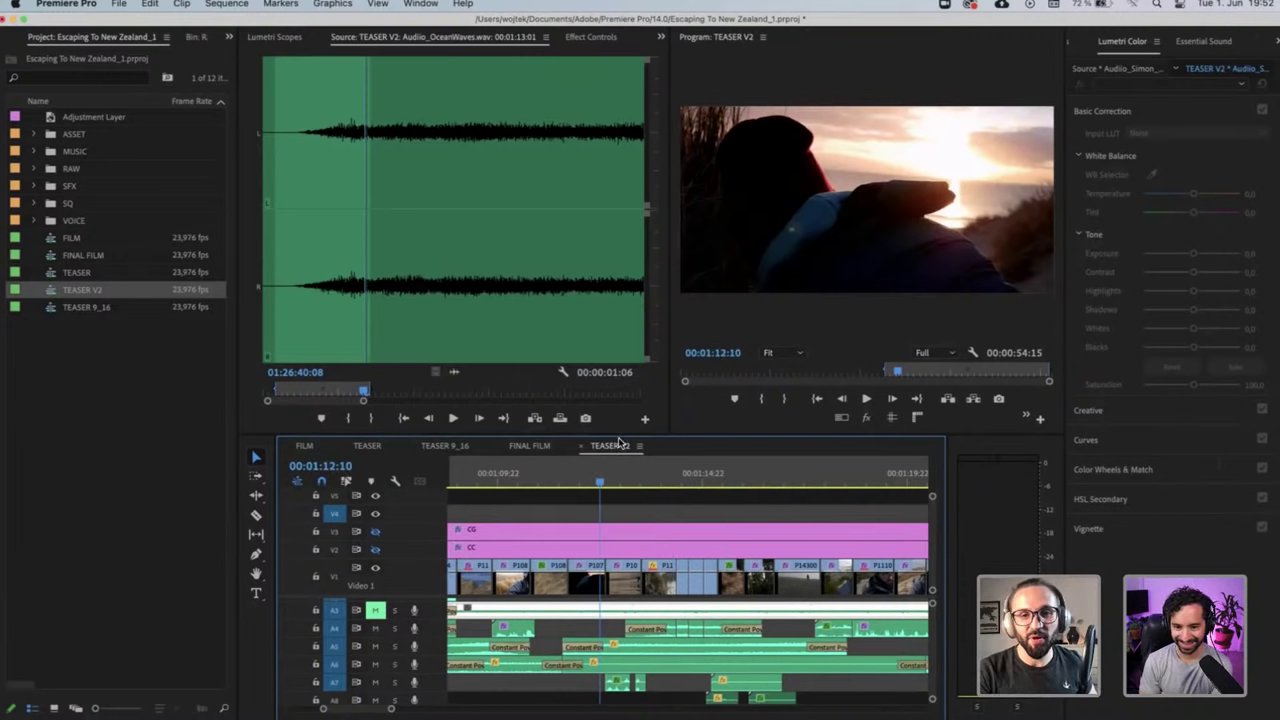
double_click(620, 443)
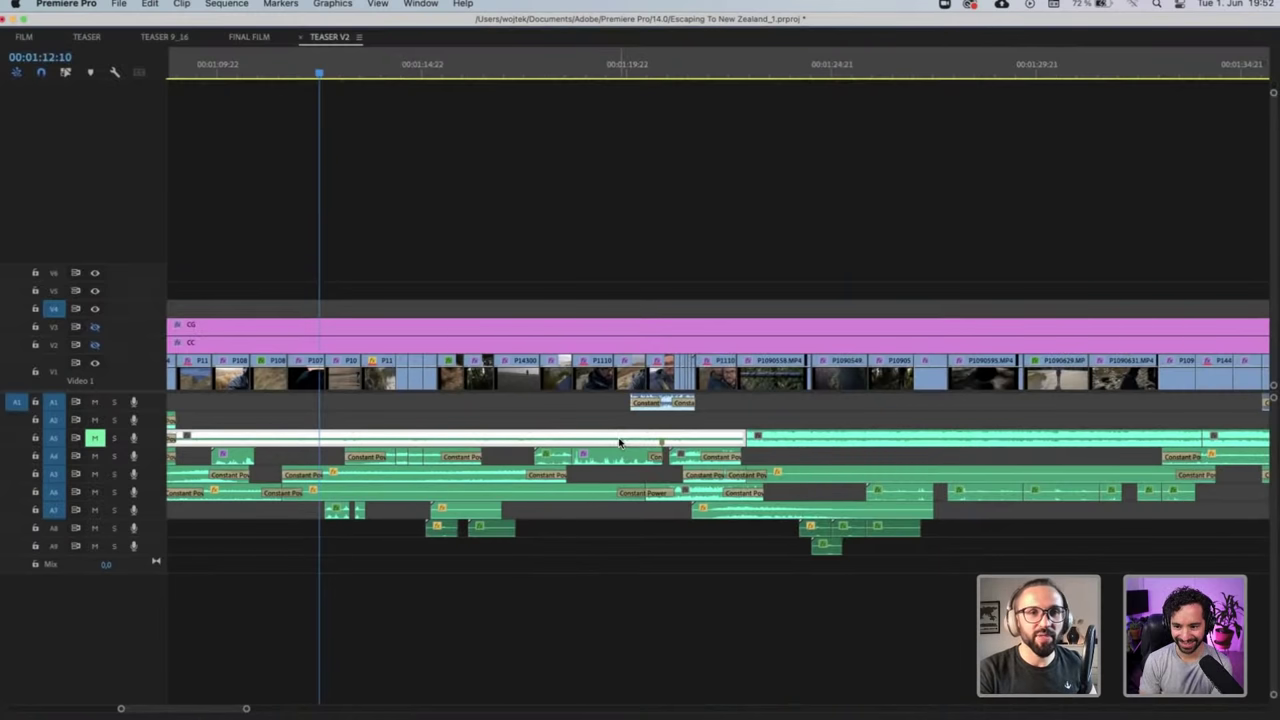
double_click(328, 40)
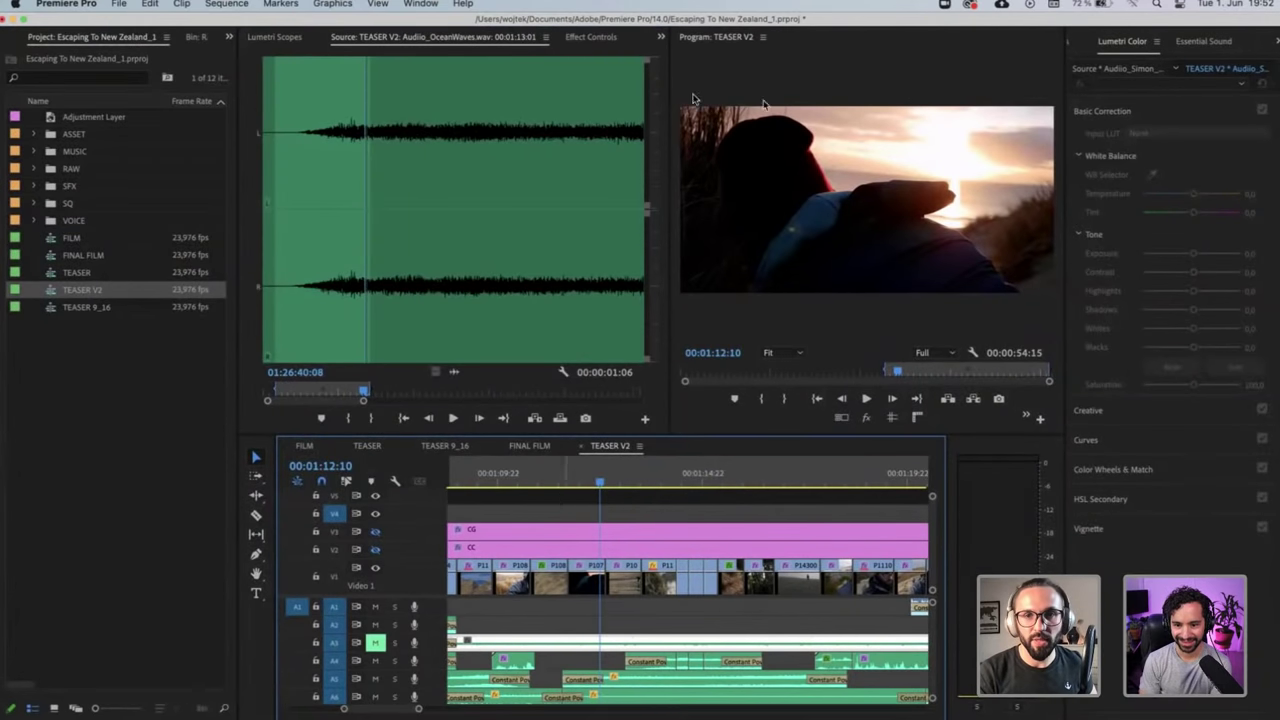
left_click(725, 40)
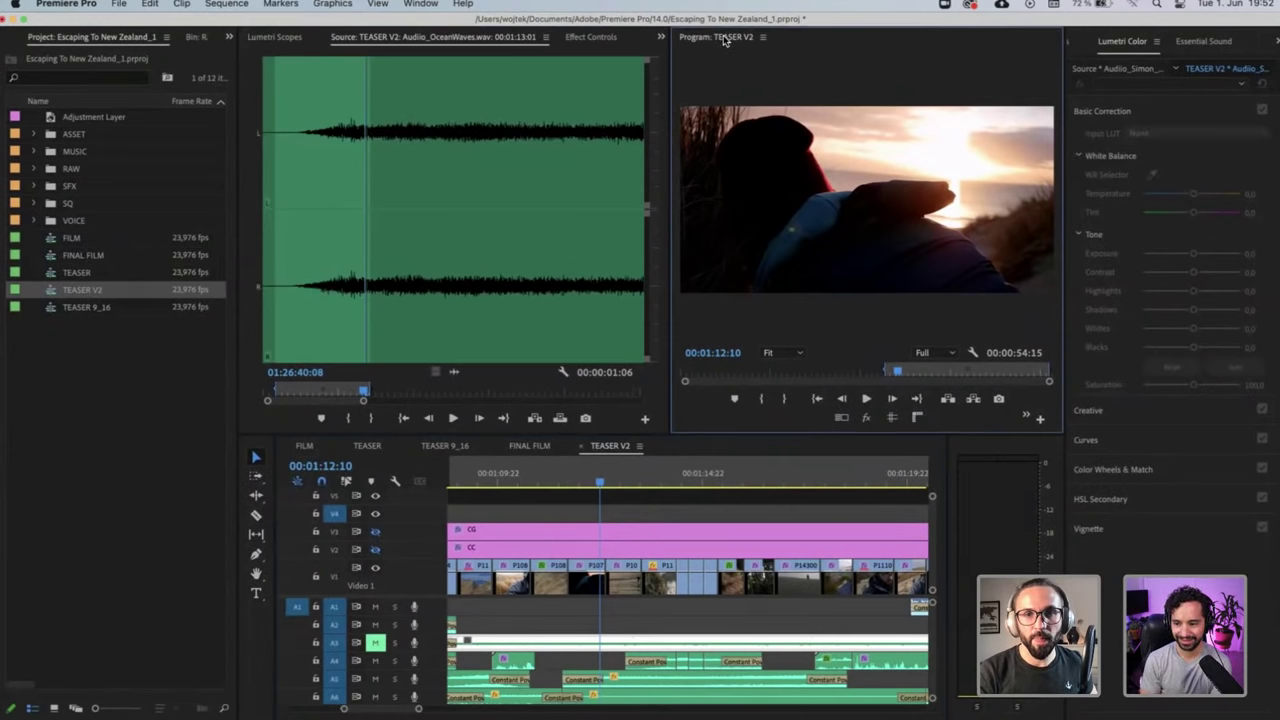
double_click(725, 40)
key("space")
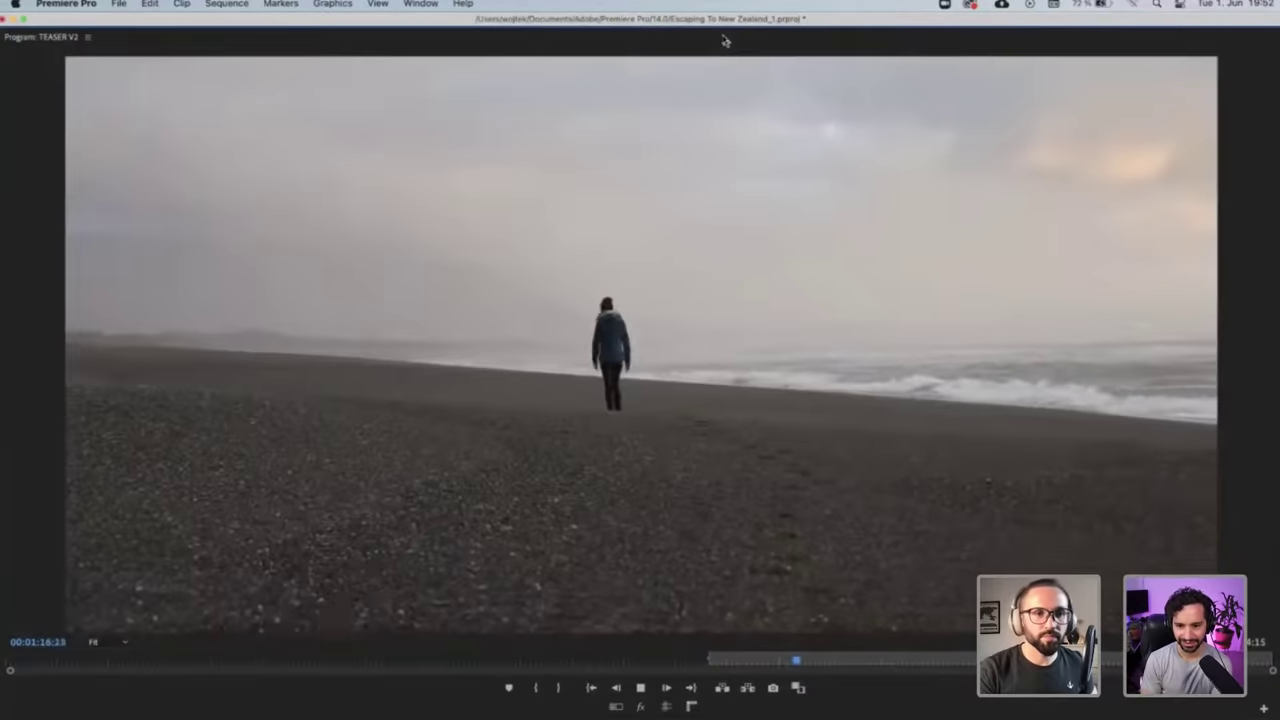
key("space")
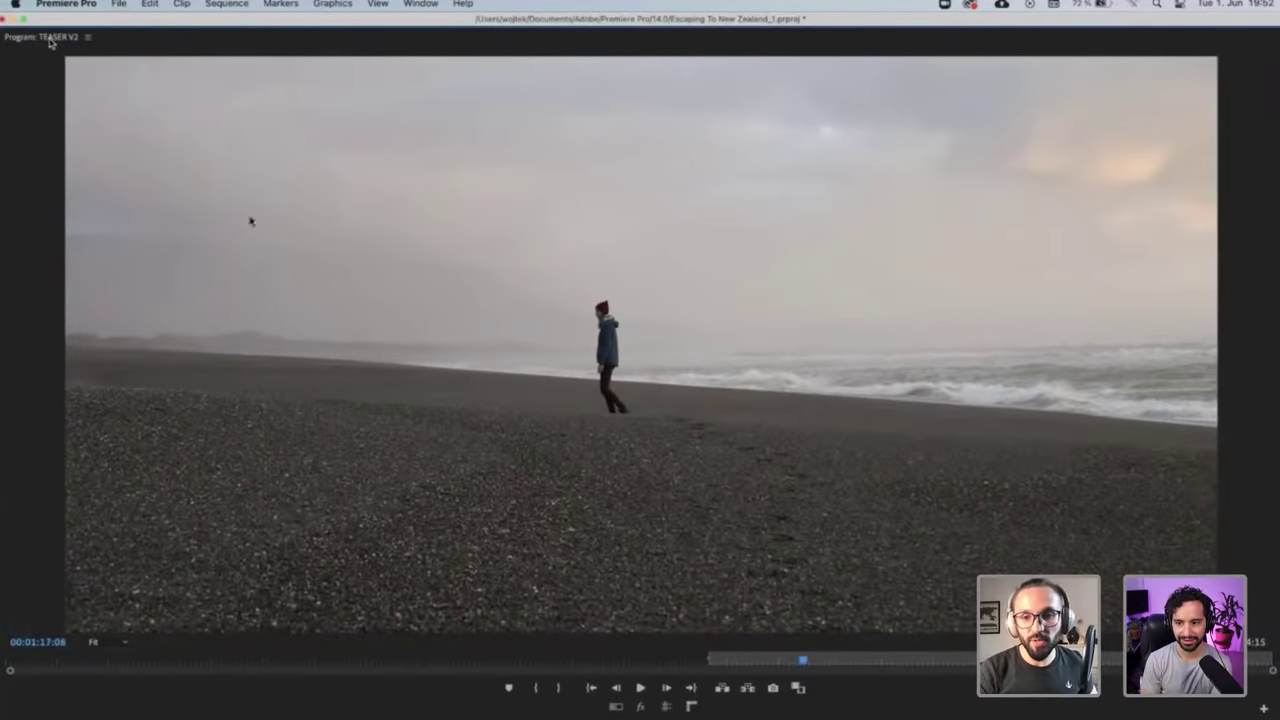
key("grave")
Scroll the audio tracks and drag the playhead back to 00:01:15:08 over the tussock grass shot
scroll(812, 620, "down", 3)
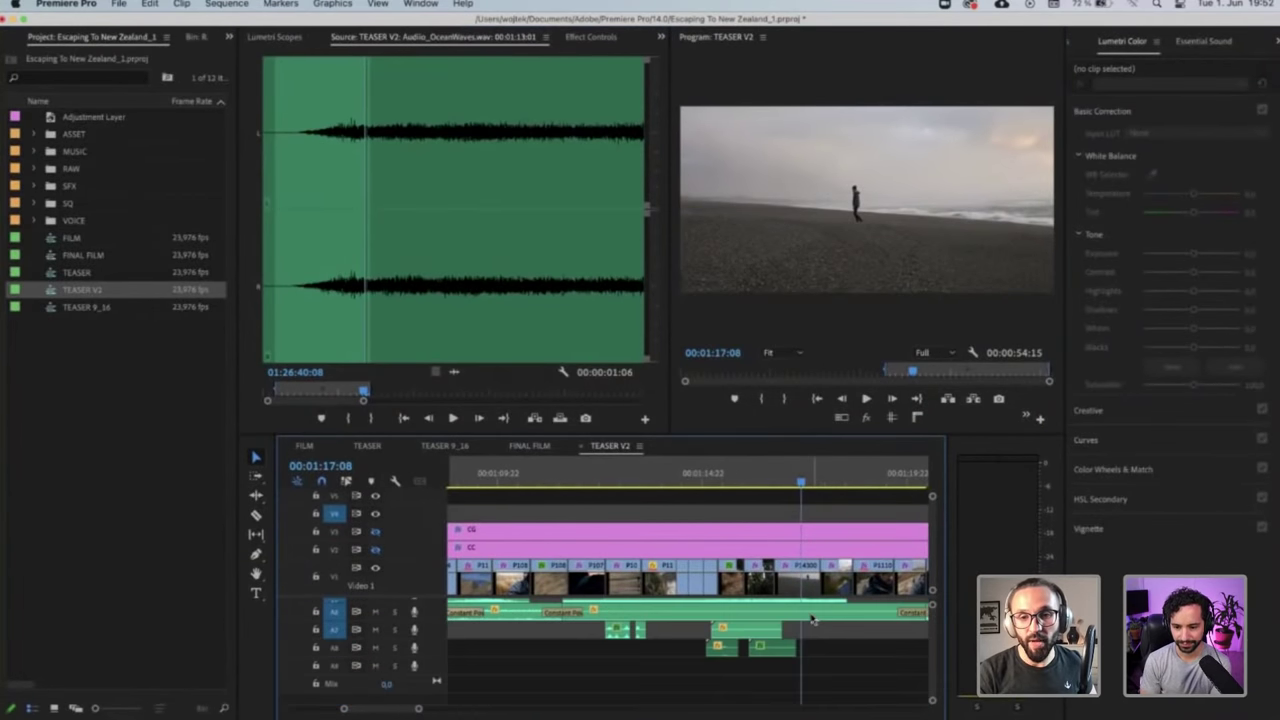
scroll(812, 620, "up", 3)
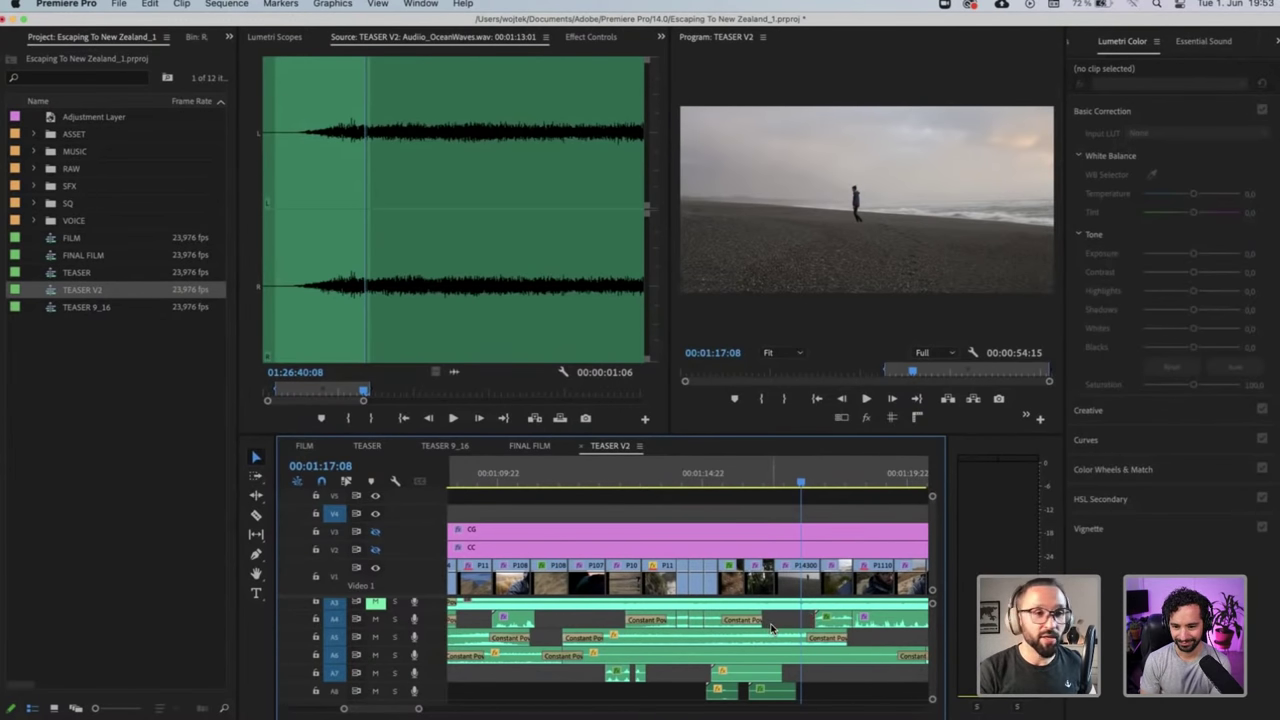
scroll(771, 628, "down", 2)
scroll(771, 628, "up", 3)
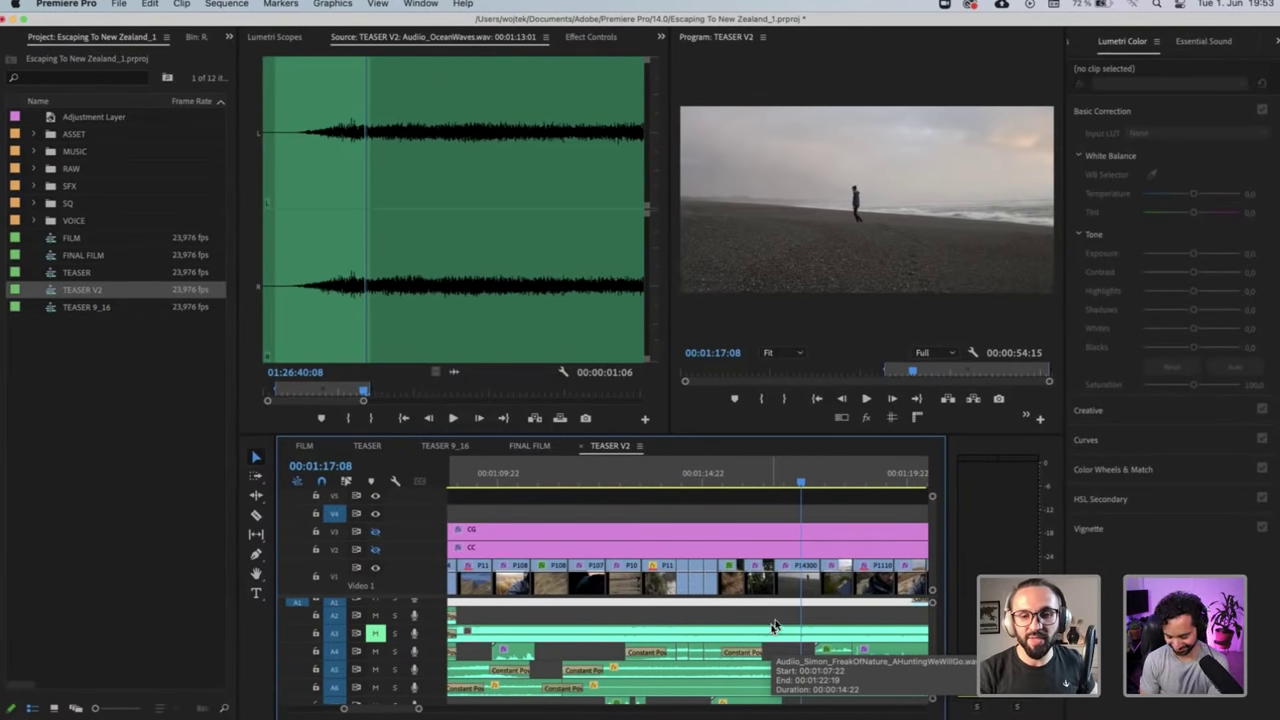
scroll(775, 622, "down", 2)
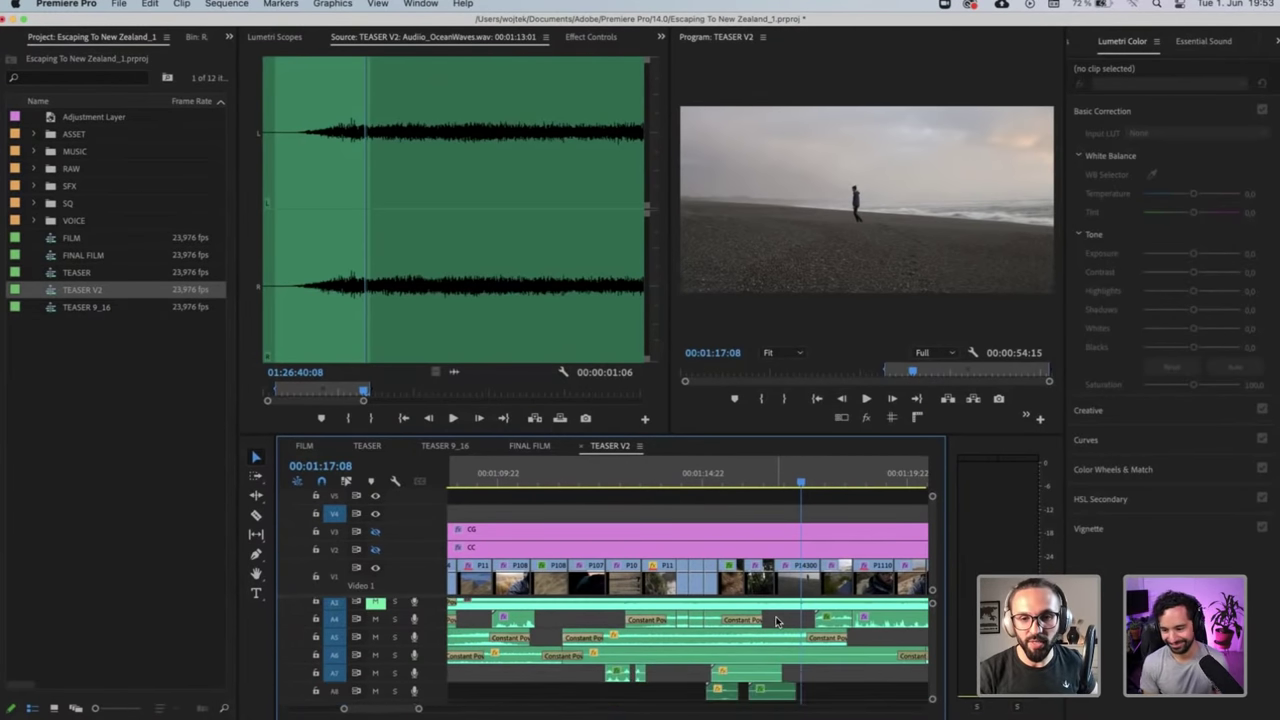
scroll(777, 622, "up", 3)
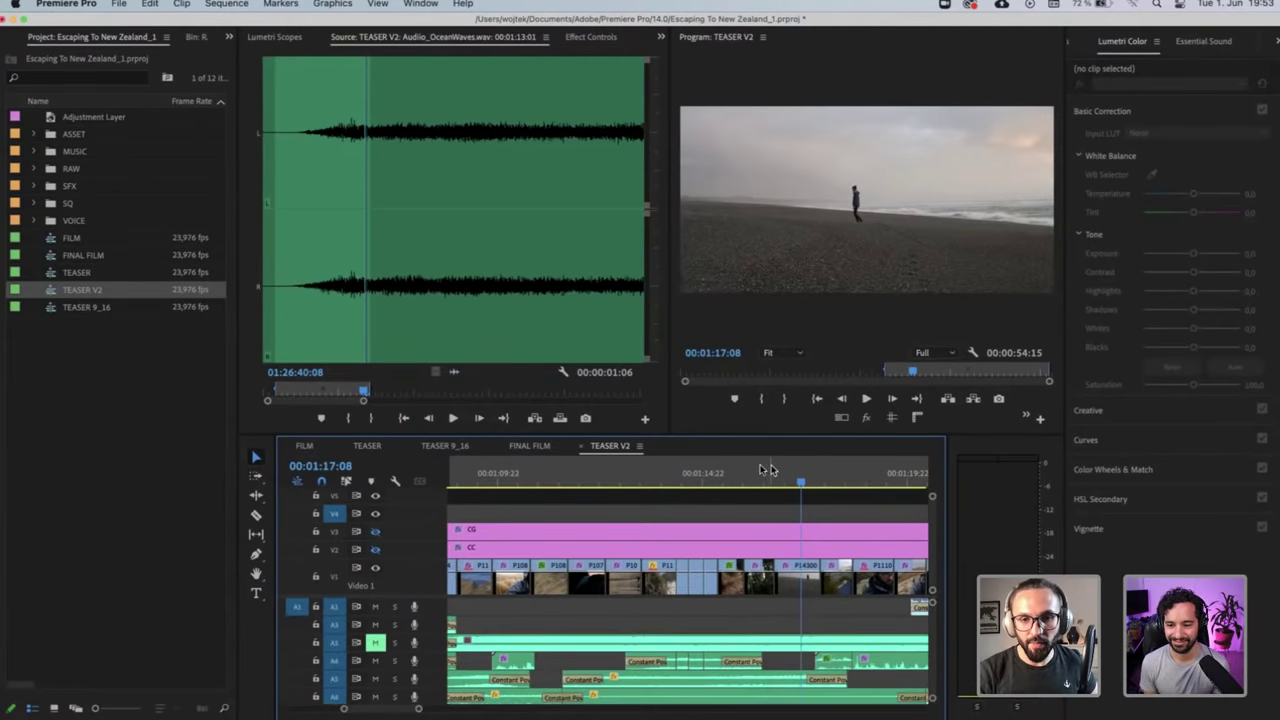
left_click(762, 471)
left_click_drag(760, 470, 754, 594)
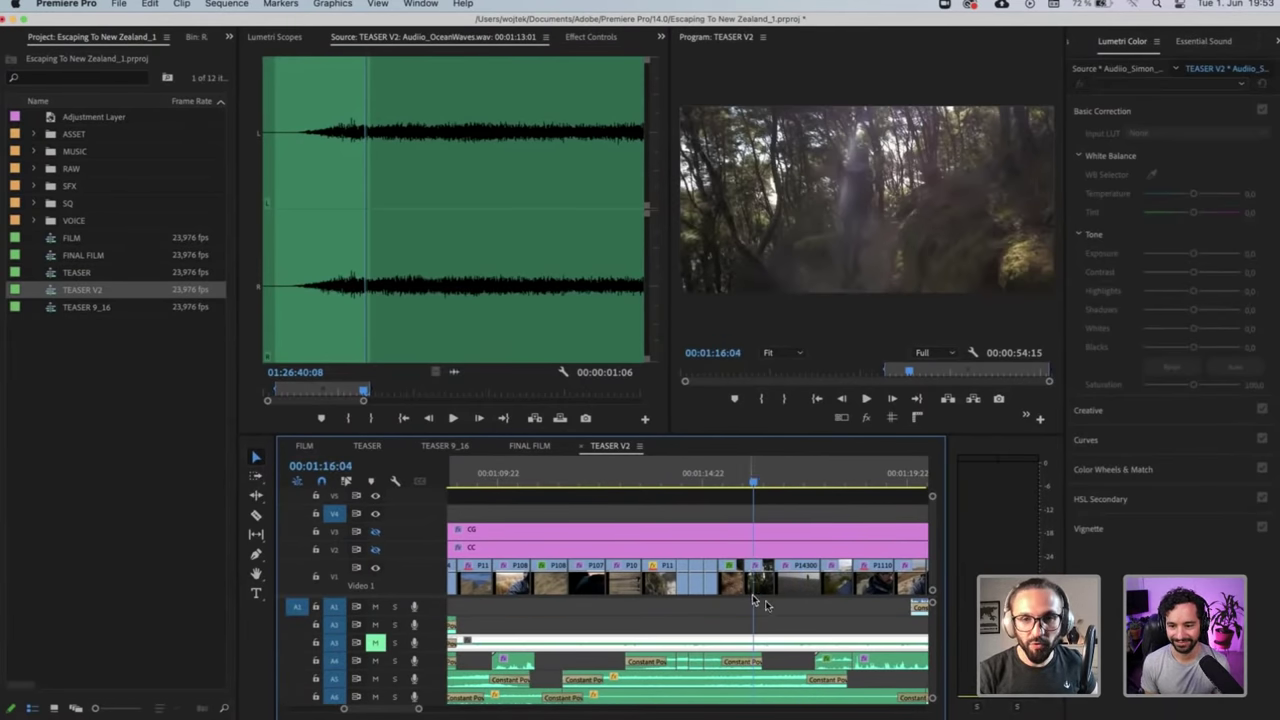
scroll(766, 605, "down", 3)
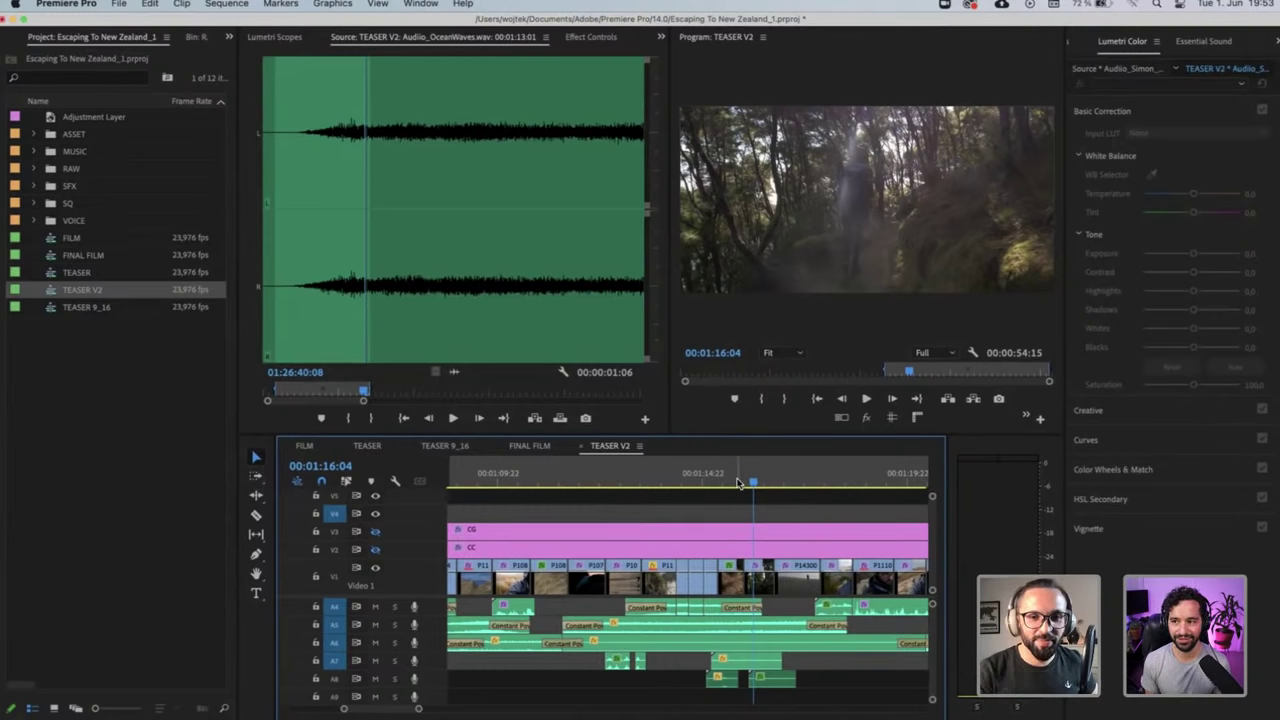
left_click_drag(737, 483, 720, 483)
Load the A8 Flare Glare Sound clip into the Source monitor and play it from the start
left_click(726, 683)
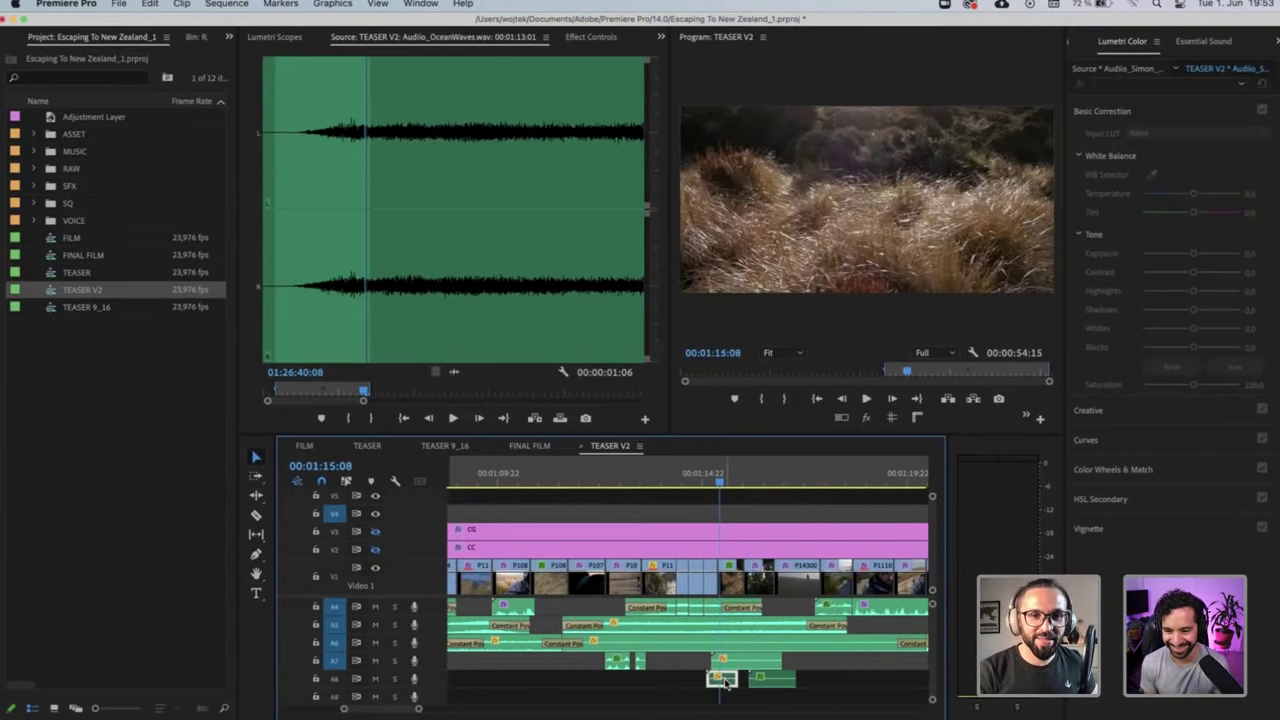
double_click(724, 681)
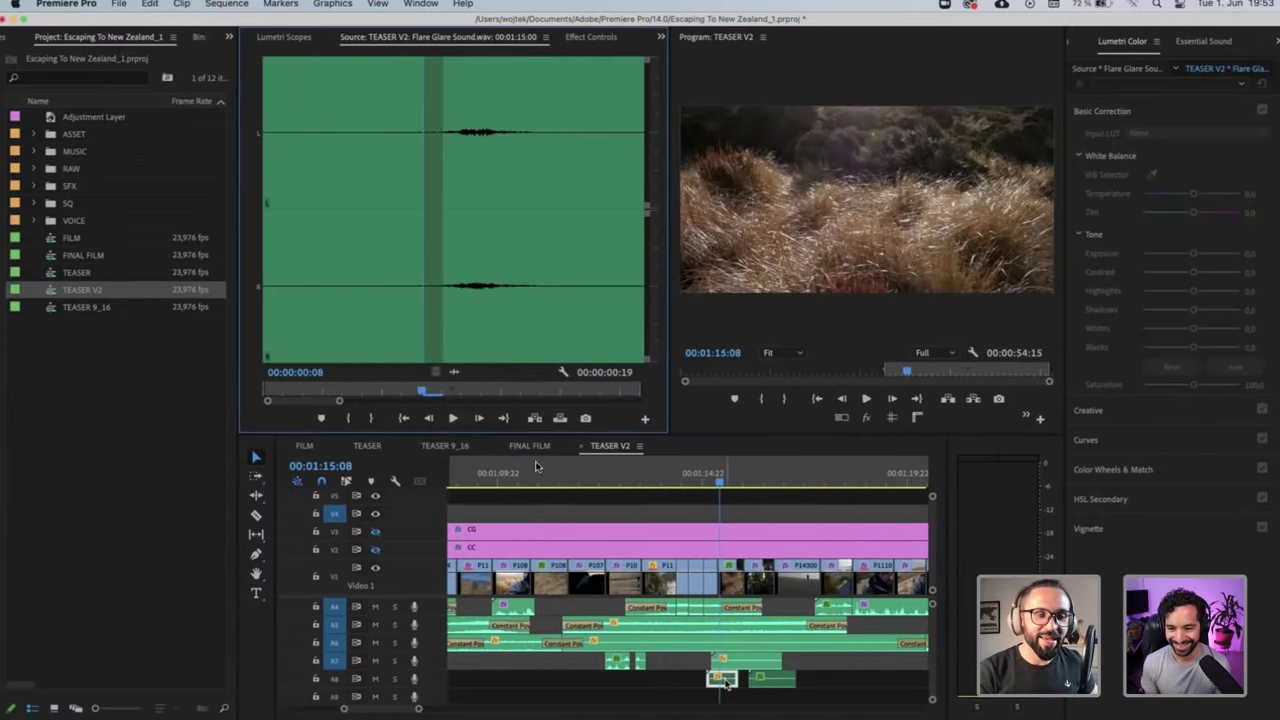
left_click(382, 388)
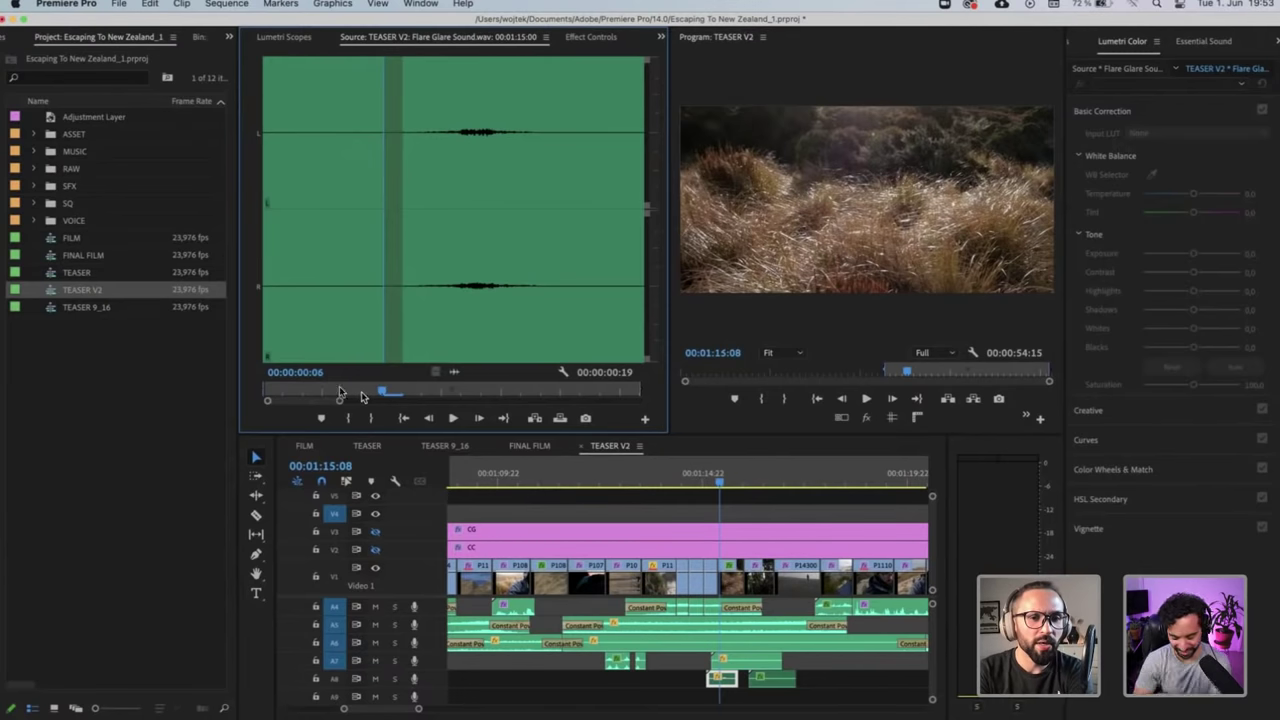
left_click(298, 393)
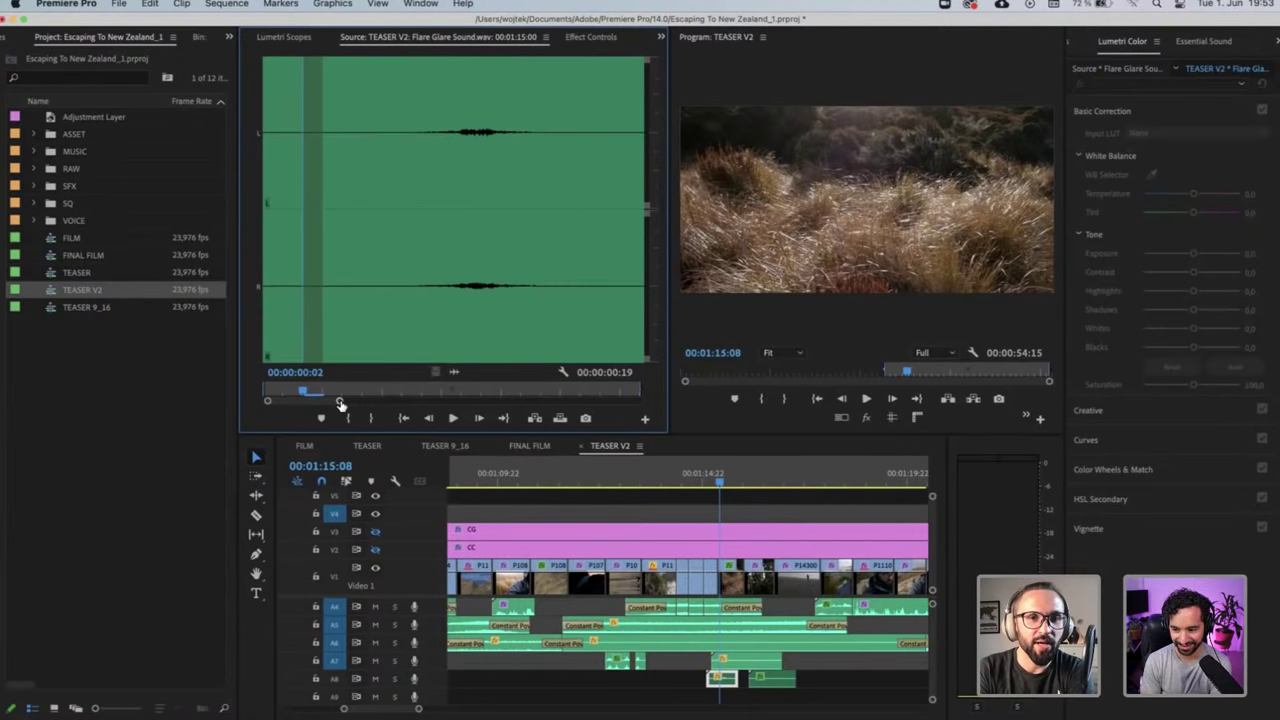
key("space")
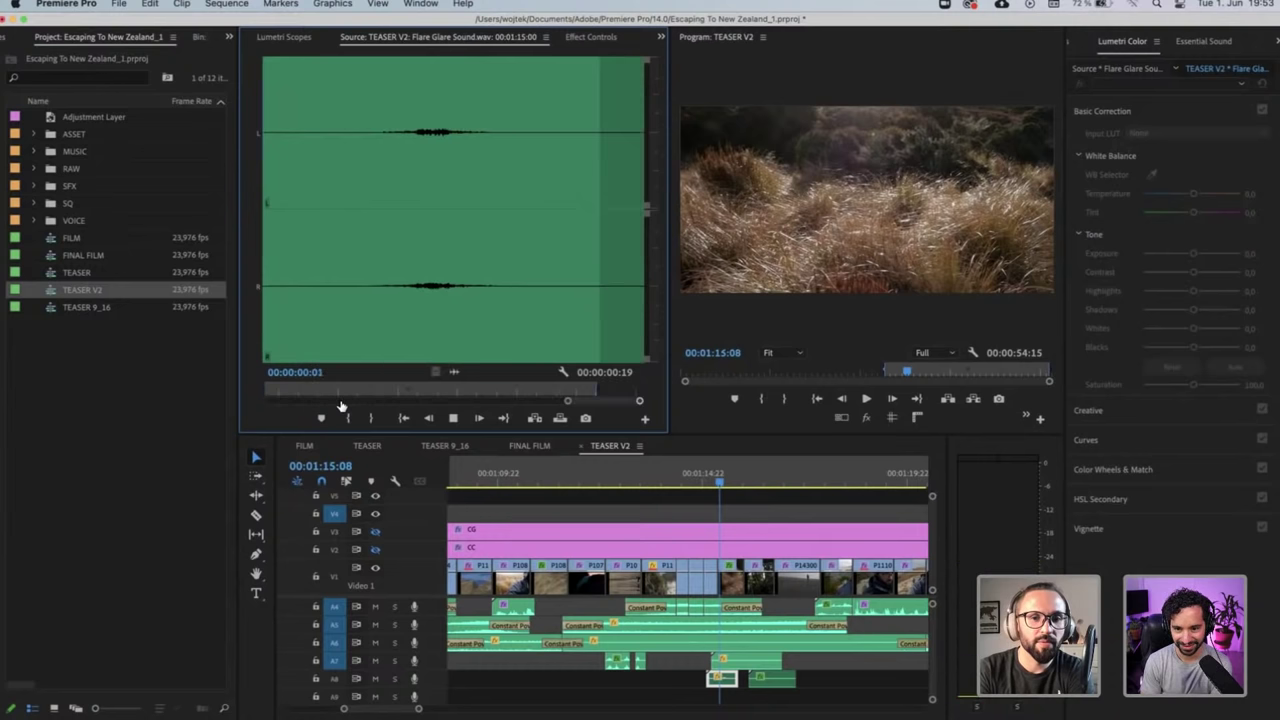
Audition the A7 flare clip, set its gain to -17.5 dB, and replay it
double_click(762, 662)
key("space")
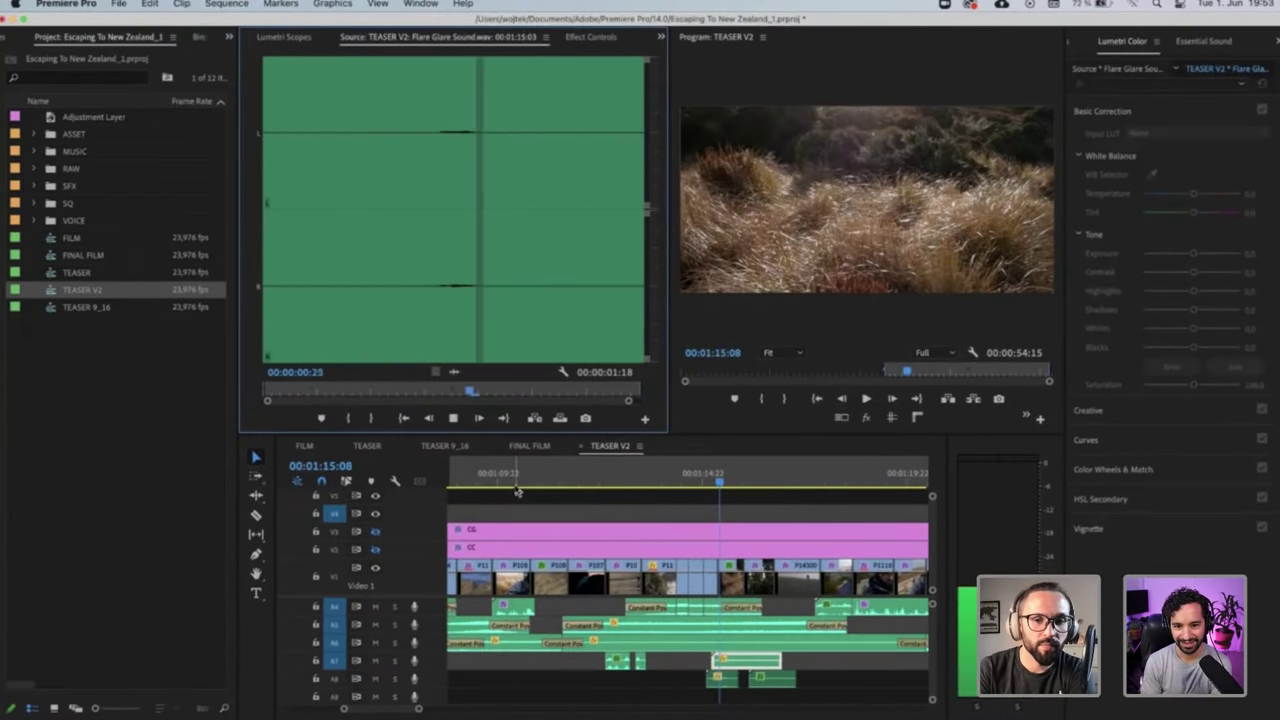
type("g")
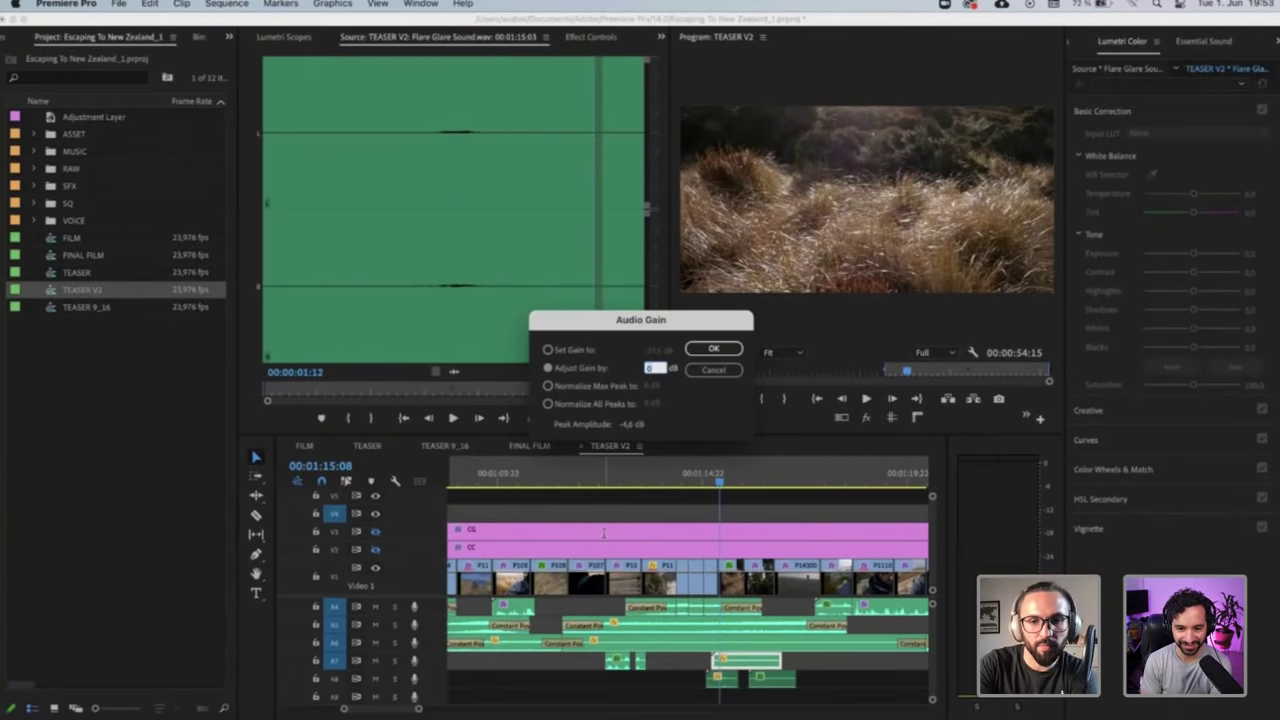
type("1")
key("Return")
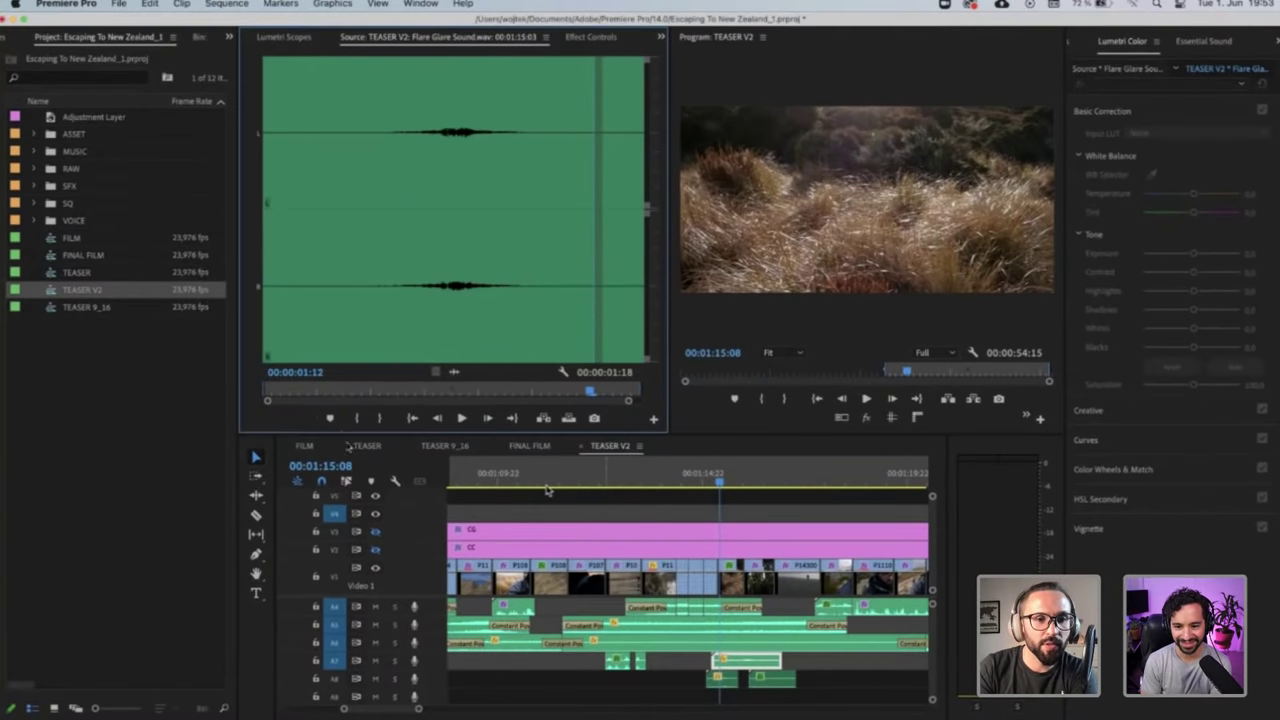
left_click(285, 390)
key("space")
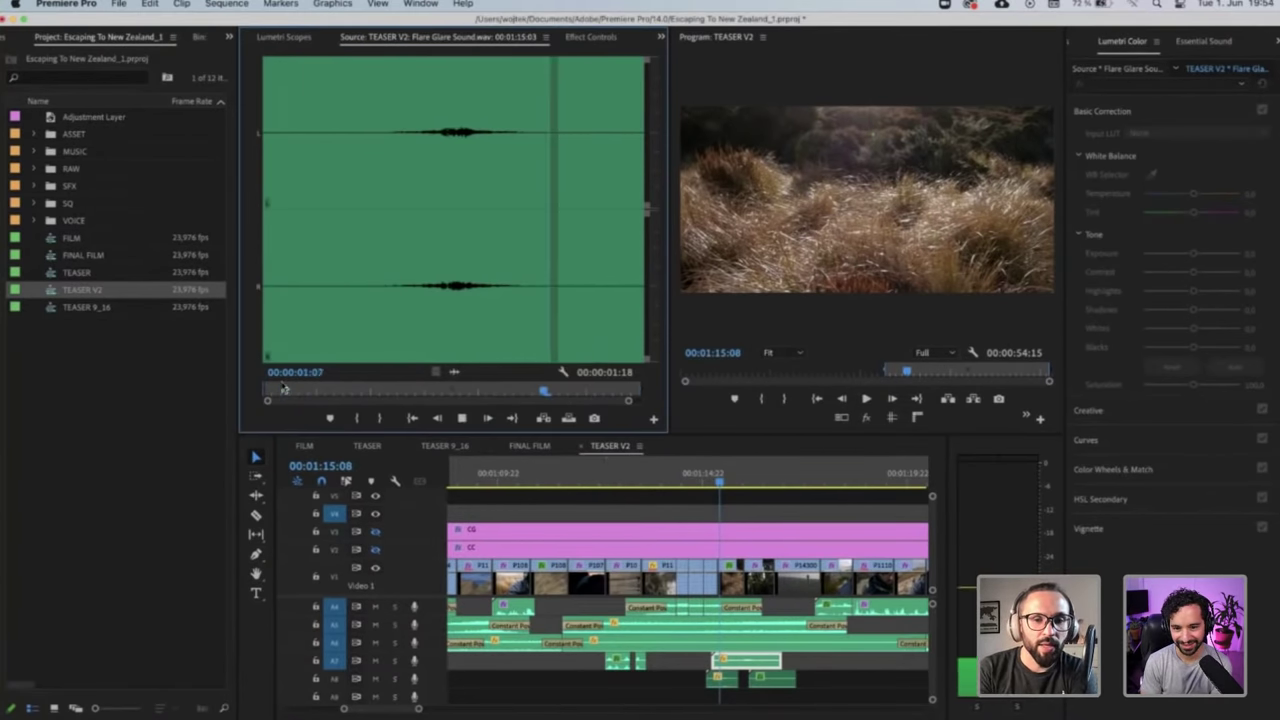
key("space")
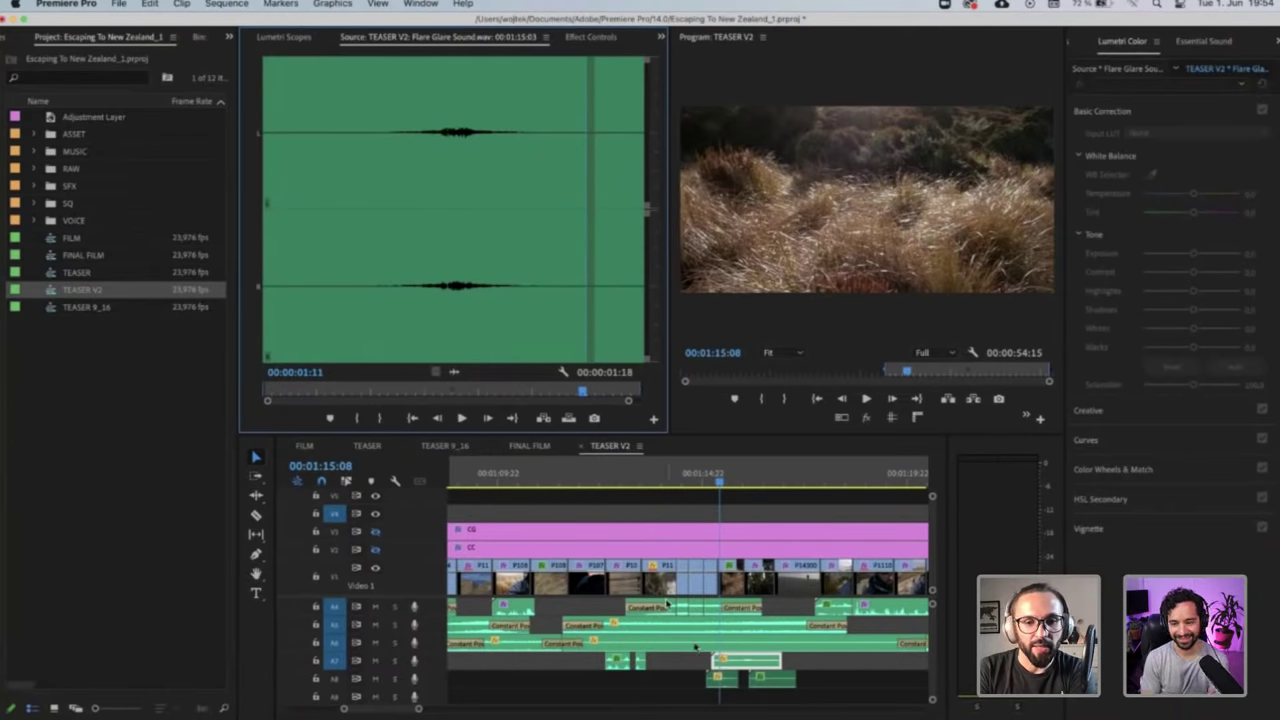
key("Home")
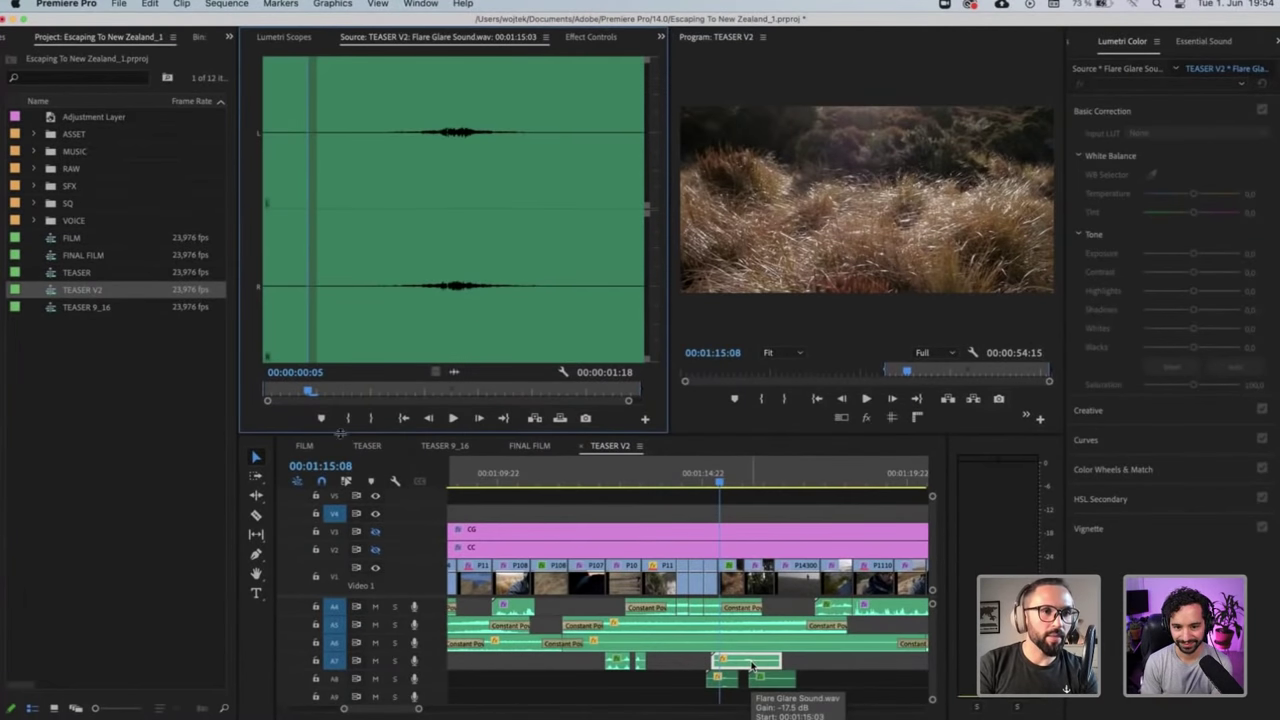
Search the Project panel for 'flare', play Flare Glare Sound.wav, and open the Flare Glare Sound sequence
left_click(58, 79)
type("f")
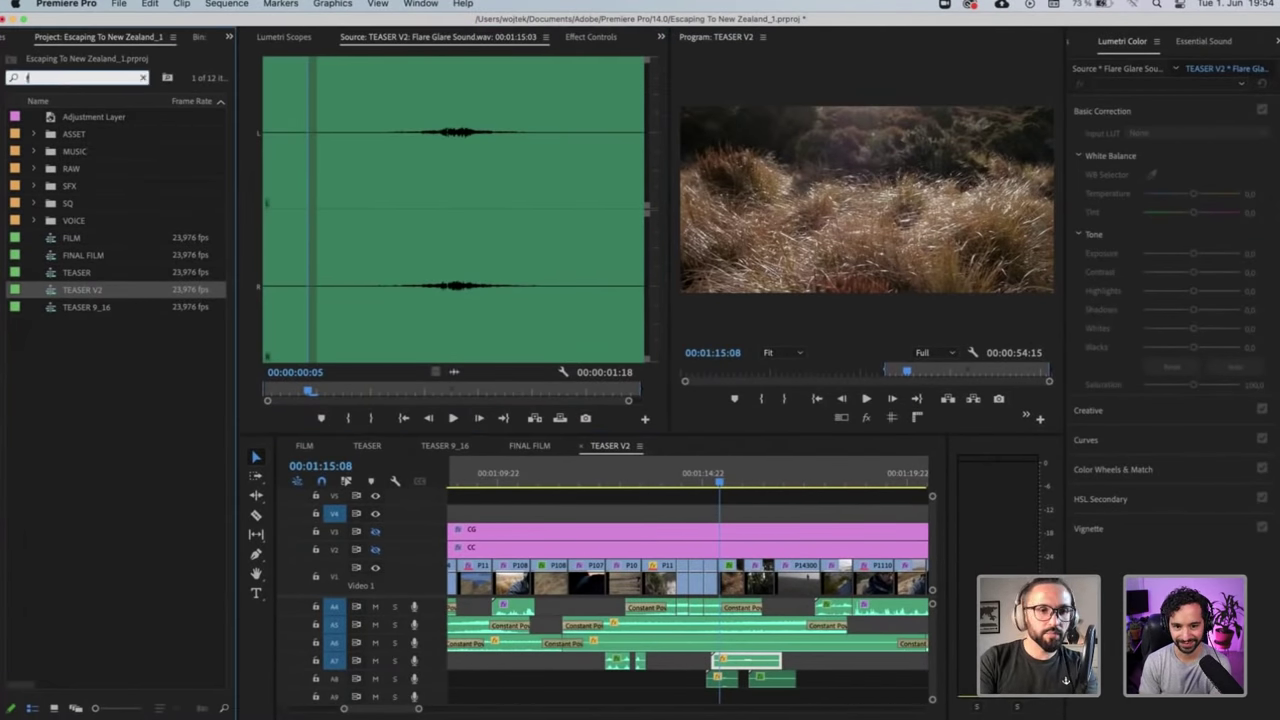
type("la")
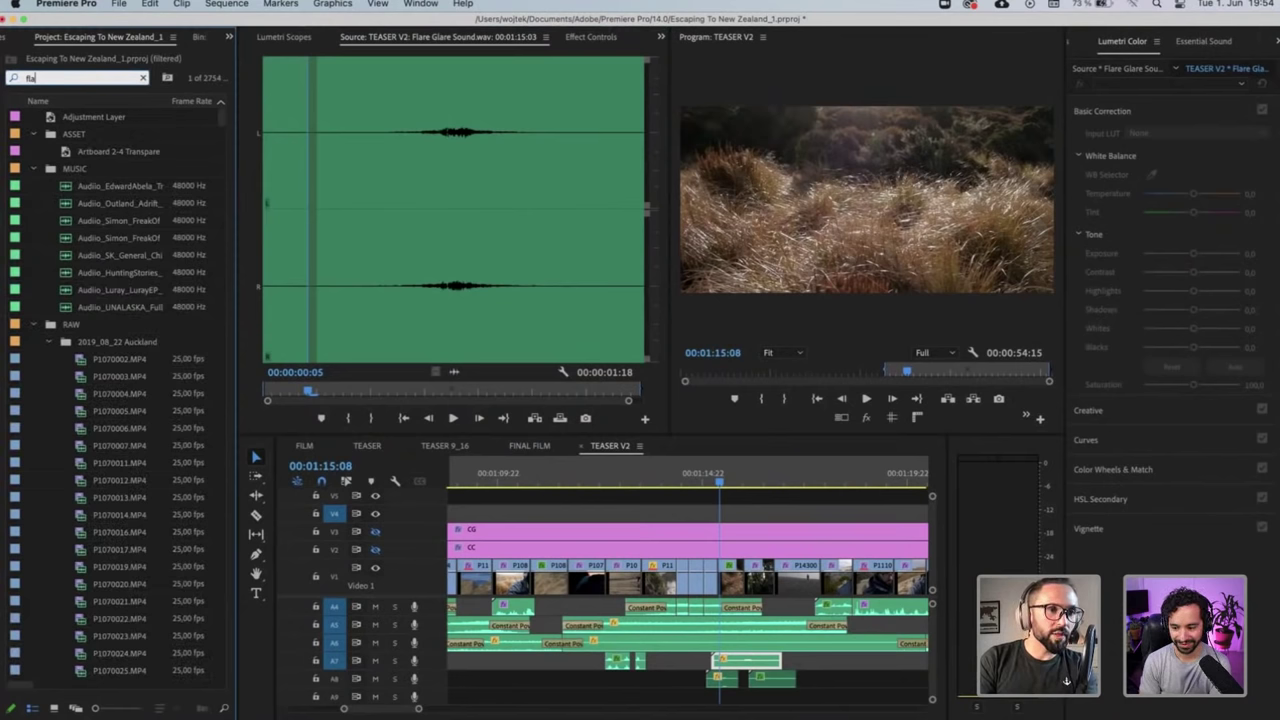
type("re")
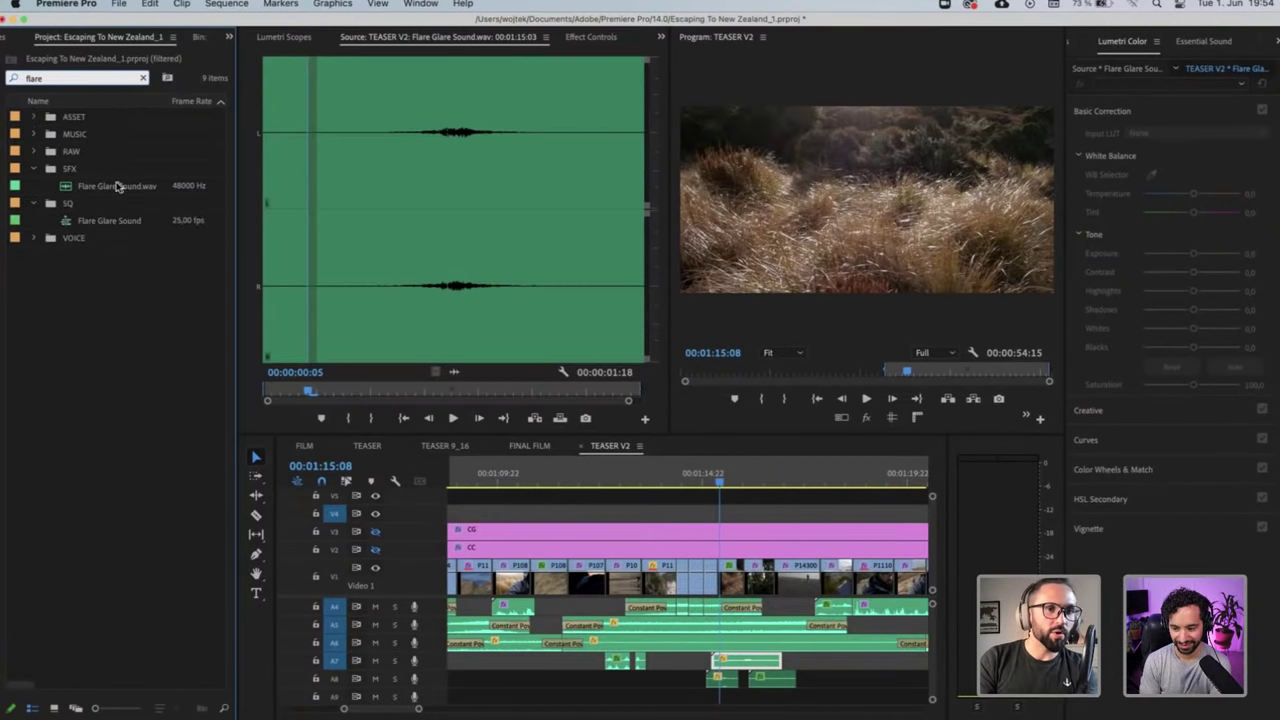
double_click(117, 187)
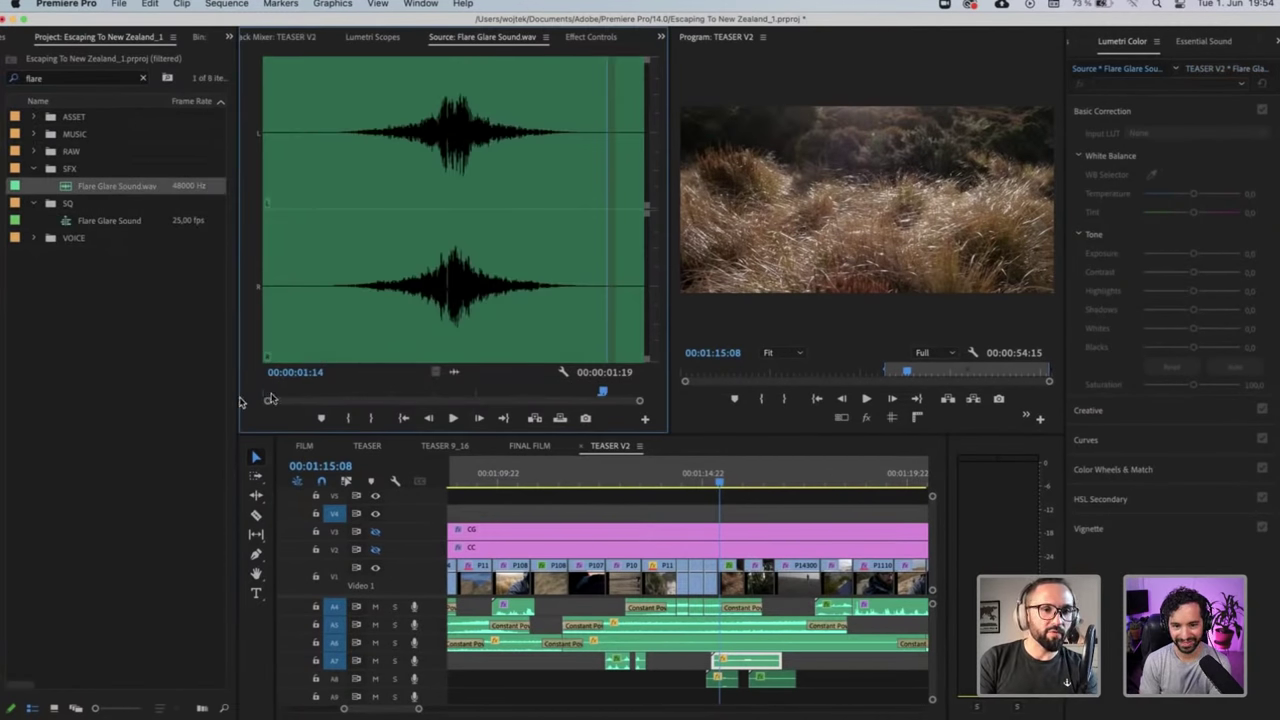
left_click(268, 400)
key("space")
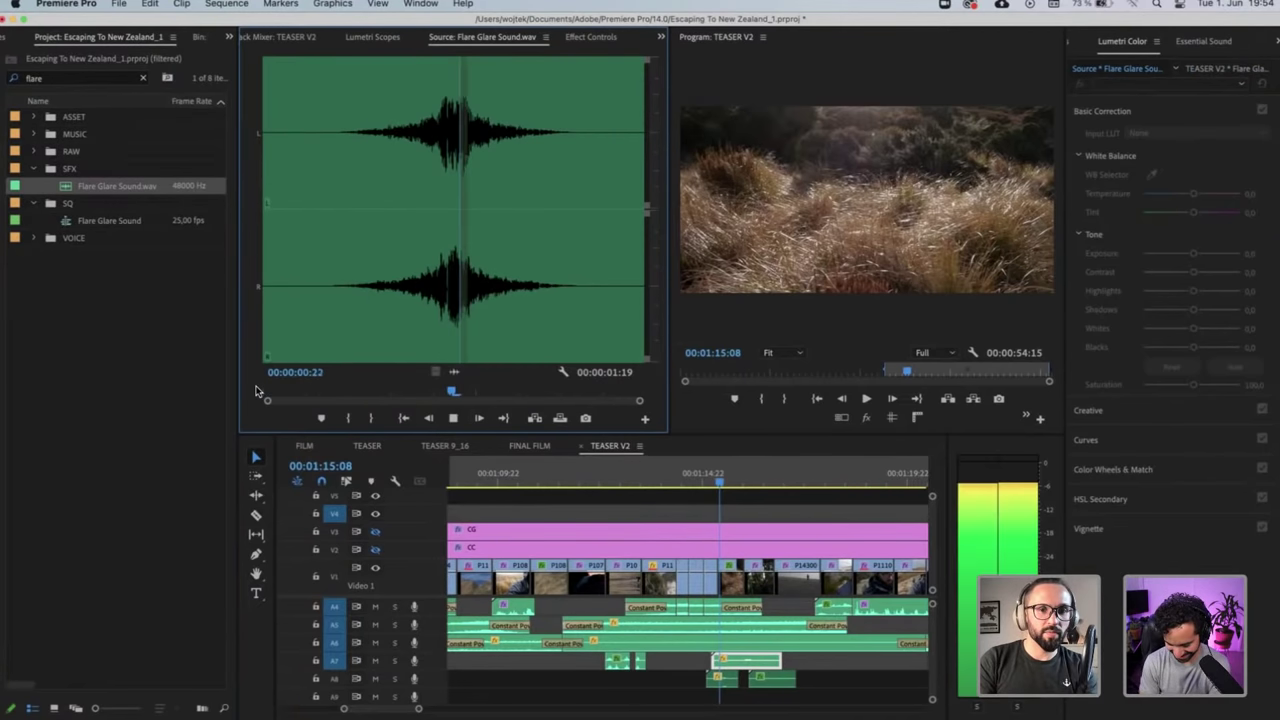
double_click(113, 221)
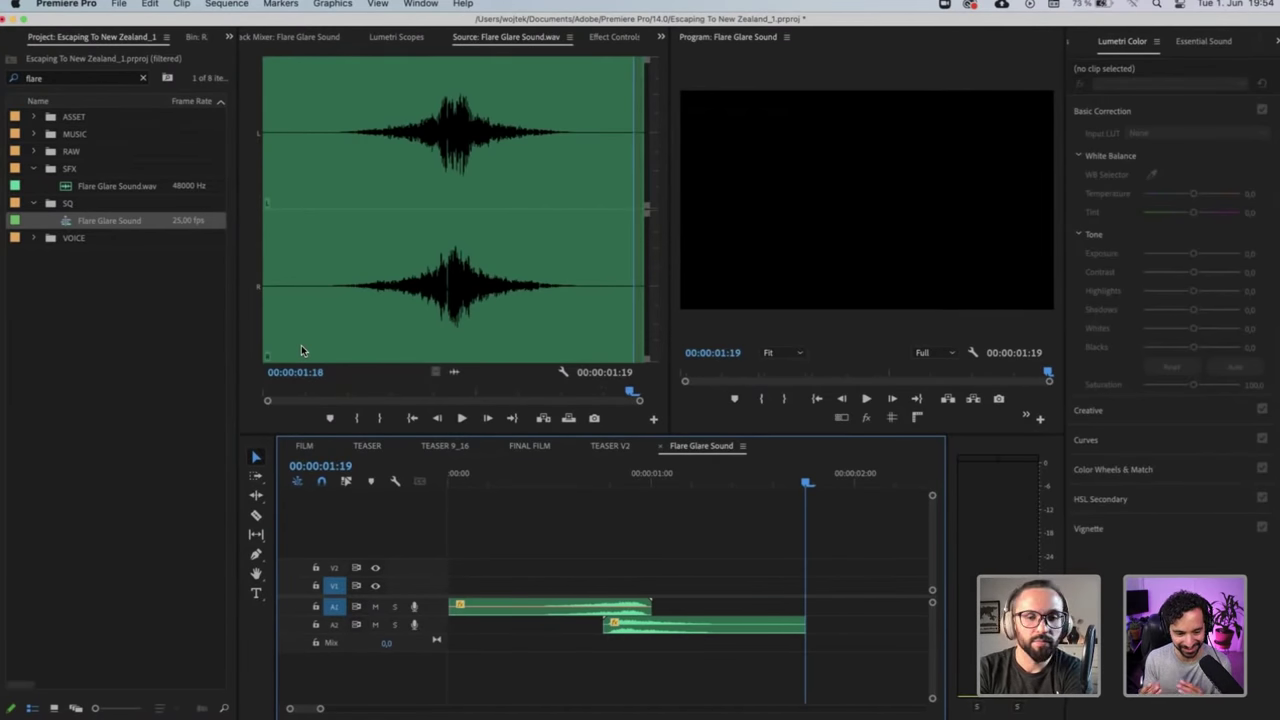
Line up the A2 sound clip to start at 00:00:00:19, under the end of the flare clip
left_click(556, 484)
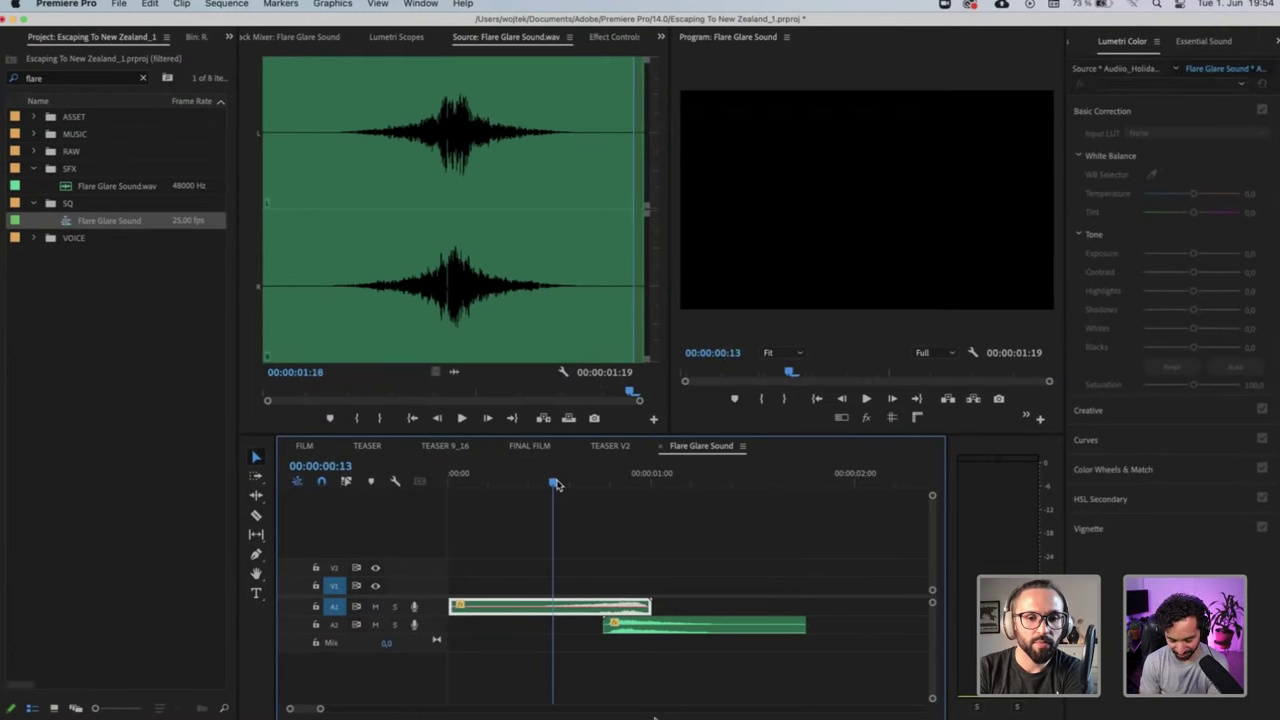
left_click(621, 628)
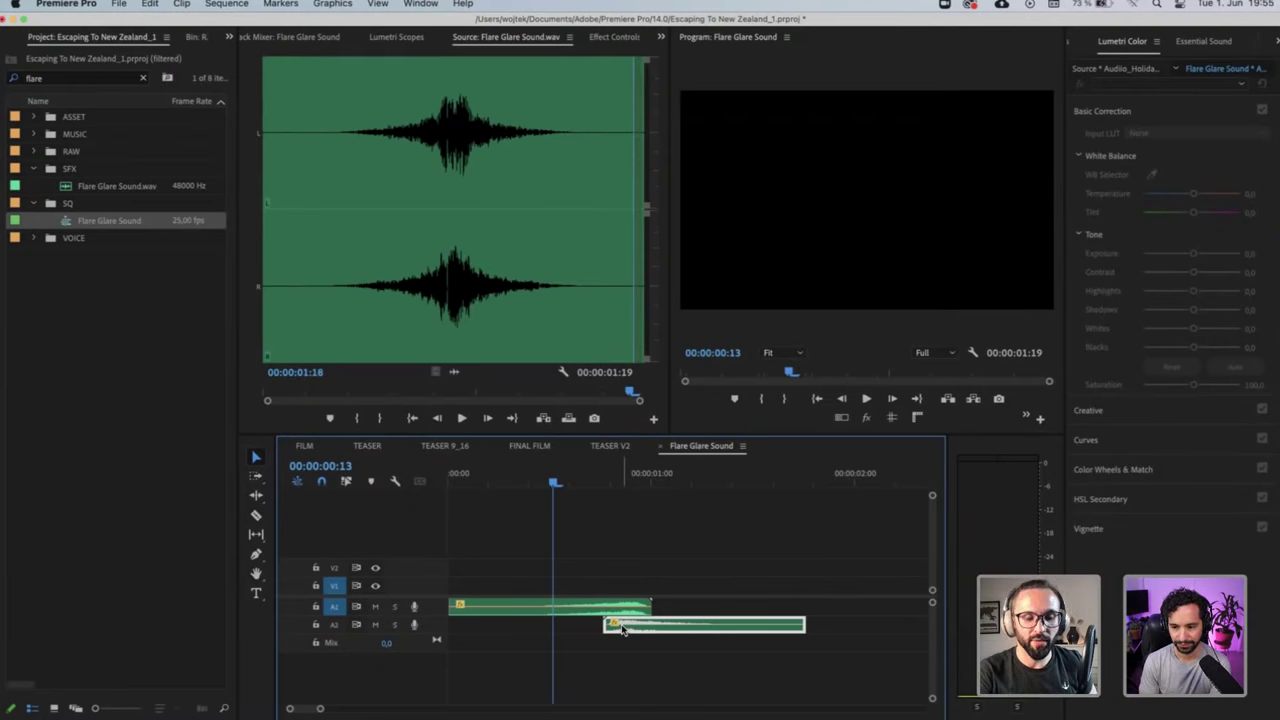
left_click(600, 481)
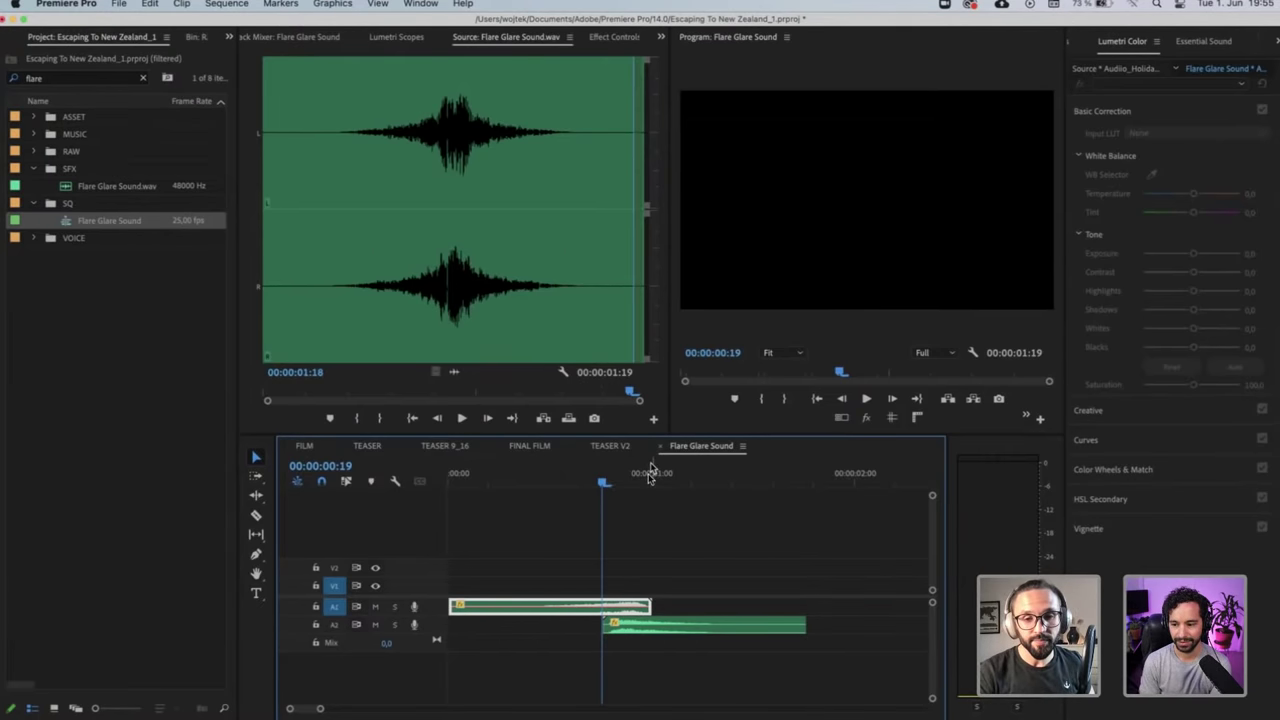
Preview the A2 sound clip and enter 10 in its Clip Speed/Duration setting
double_click(641, 626)
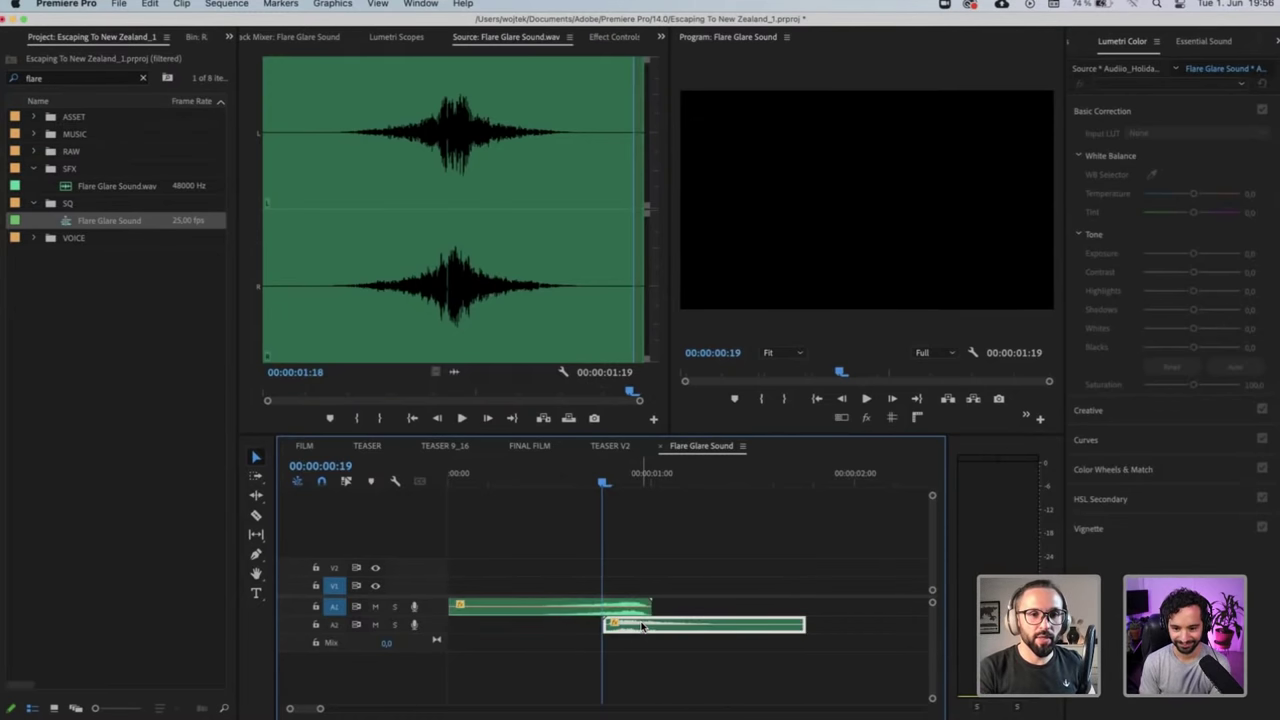
key("space")
key("space")
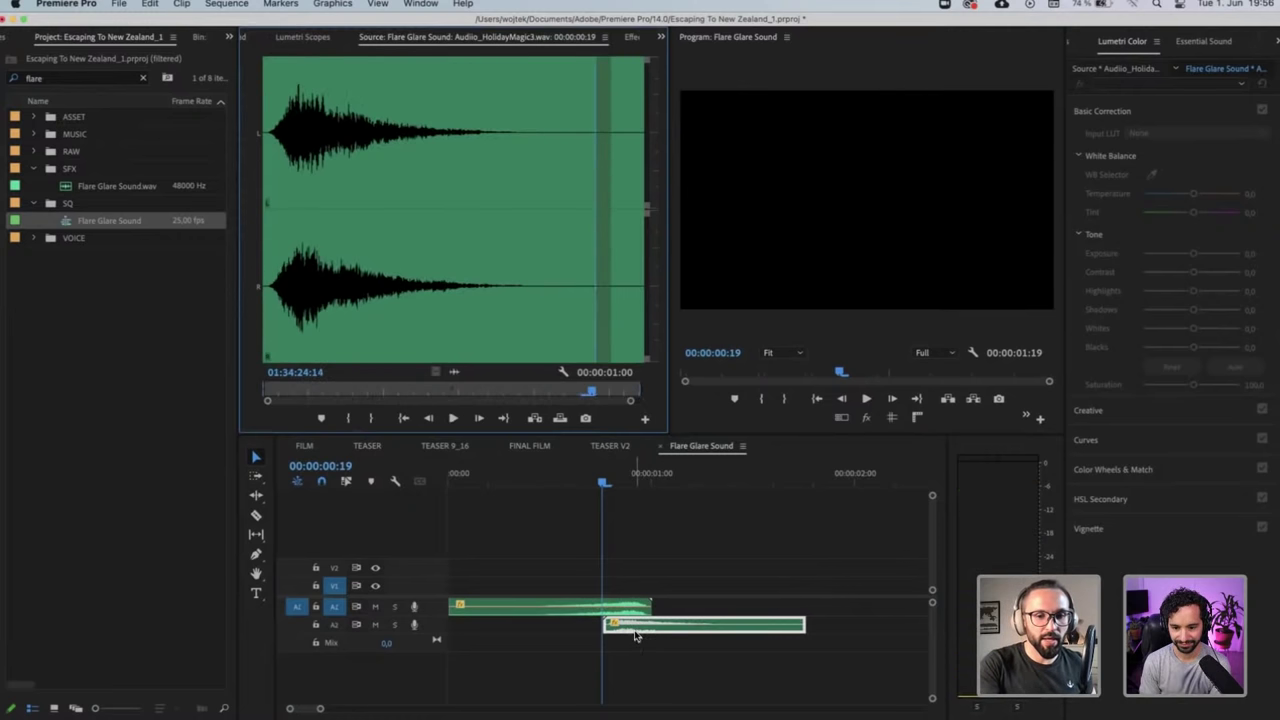
key("super+r")
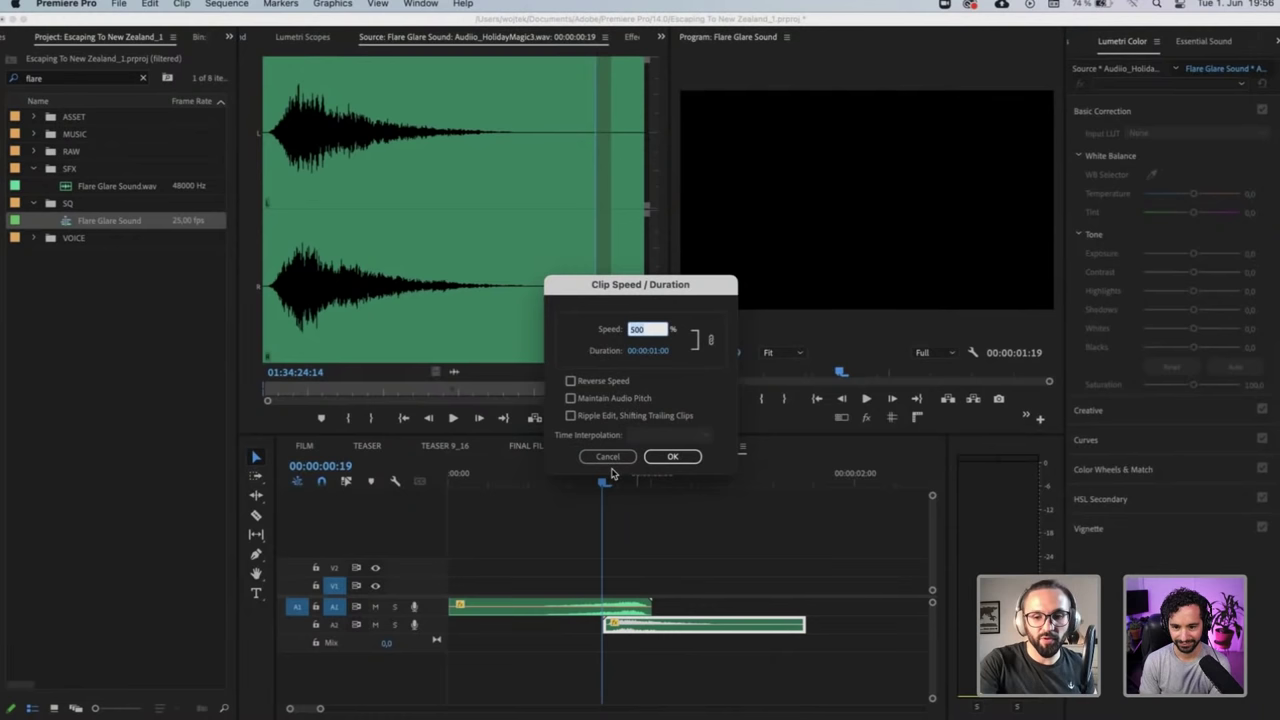
type("10")
key("Return")
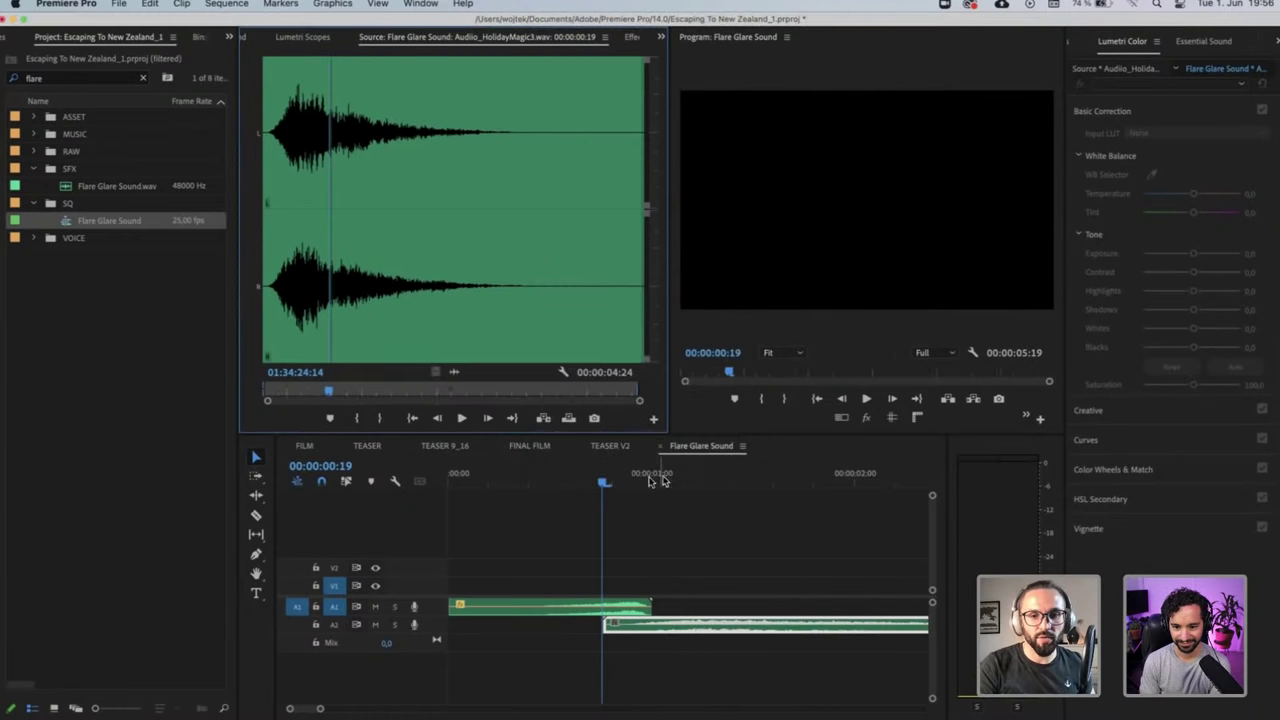
Play the Flare Glare Sound sequence from 00:00:00:23 and from the start to check the overlap
left_click(635, 473)
key("space")
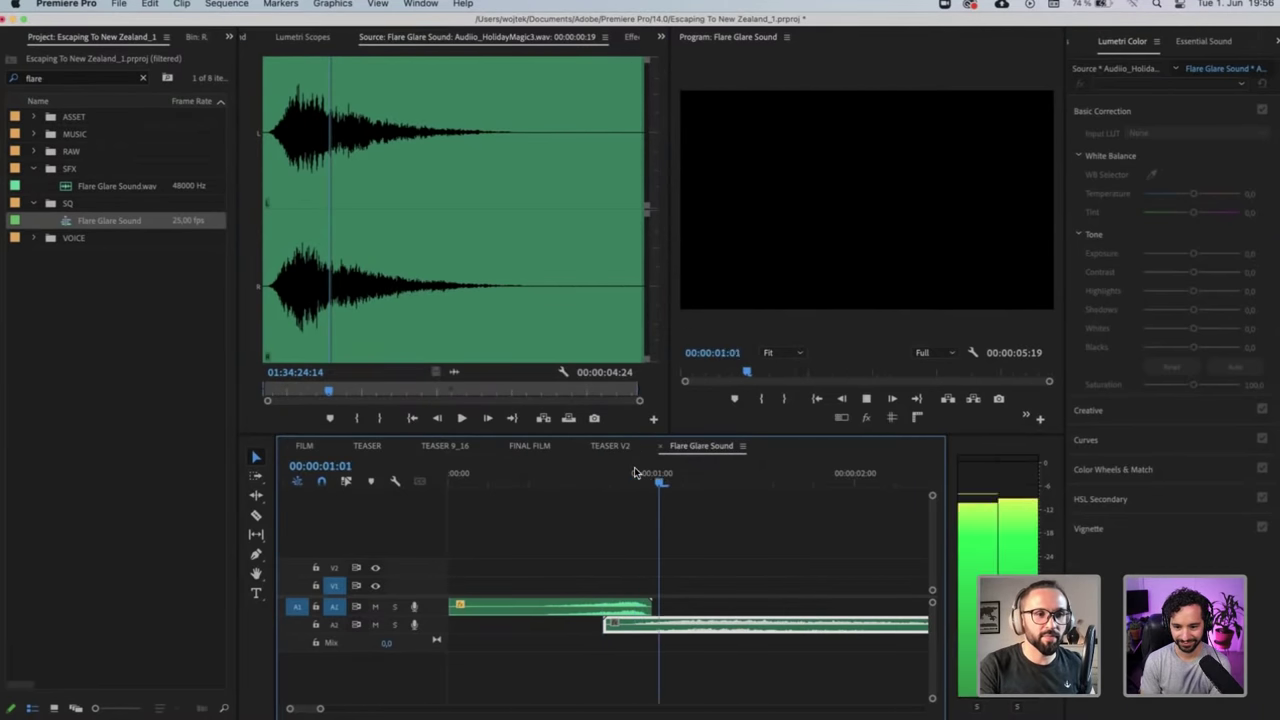
key("space")
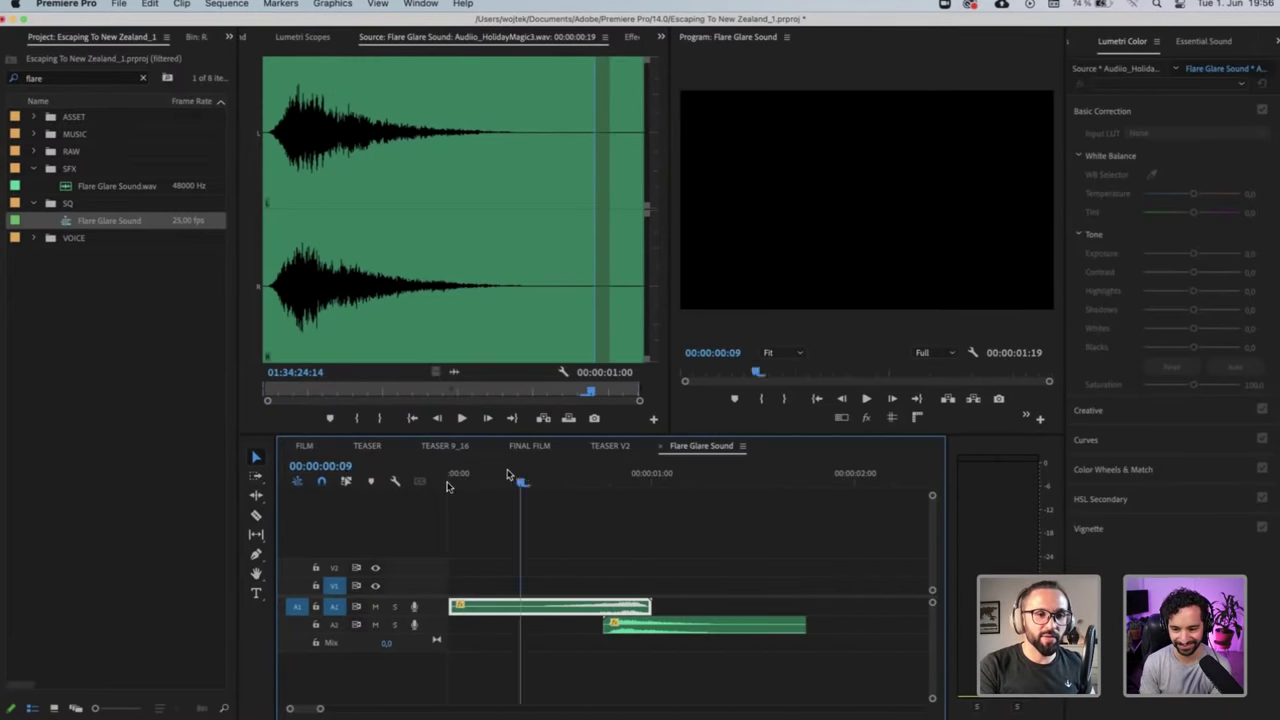
left_click(448, 484)
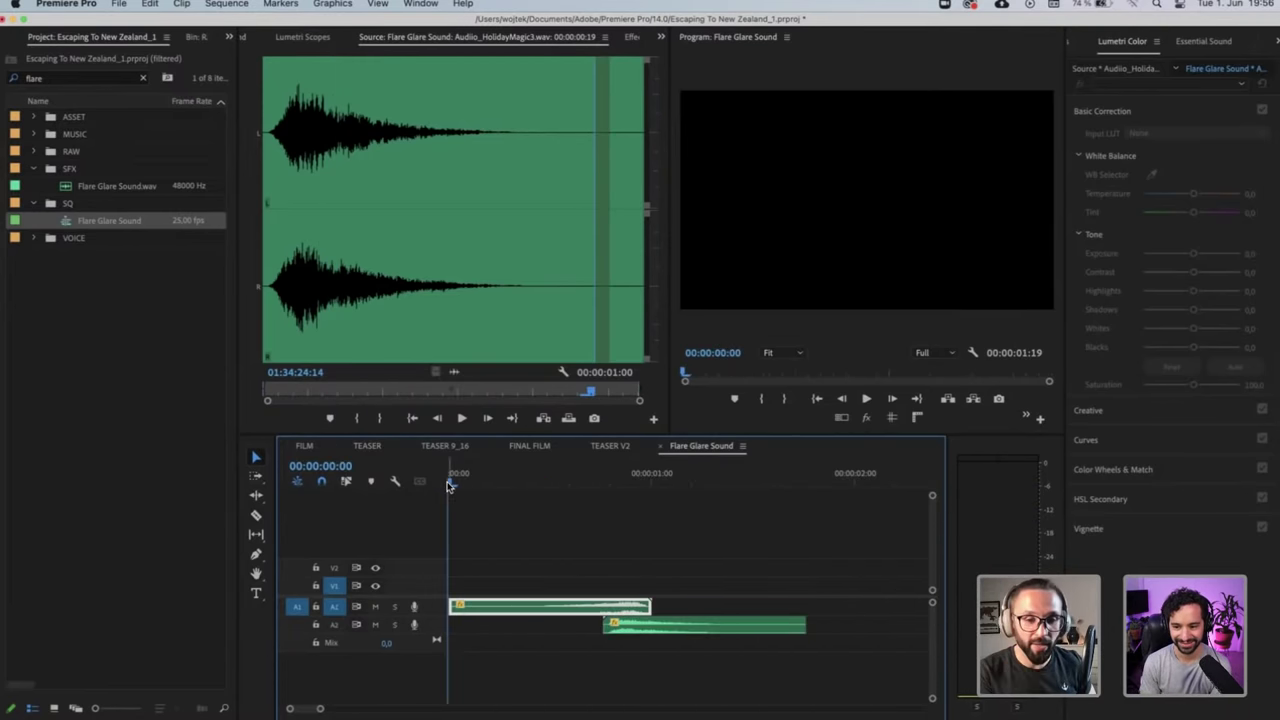
key("space")
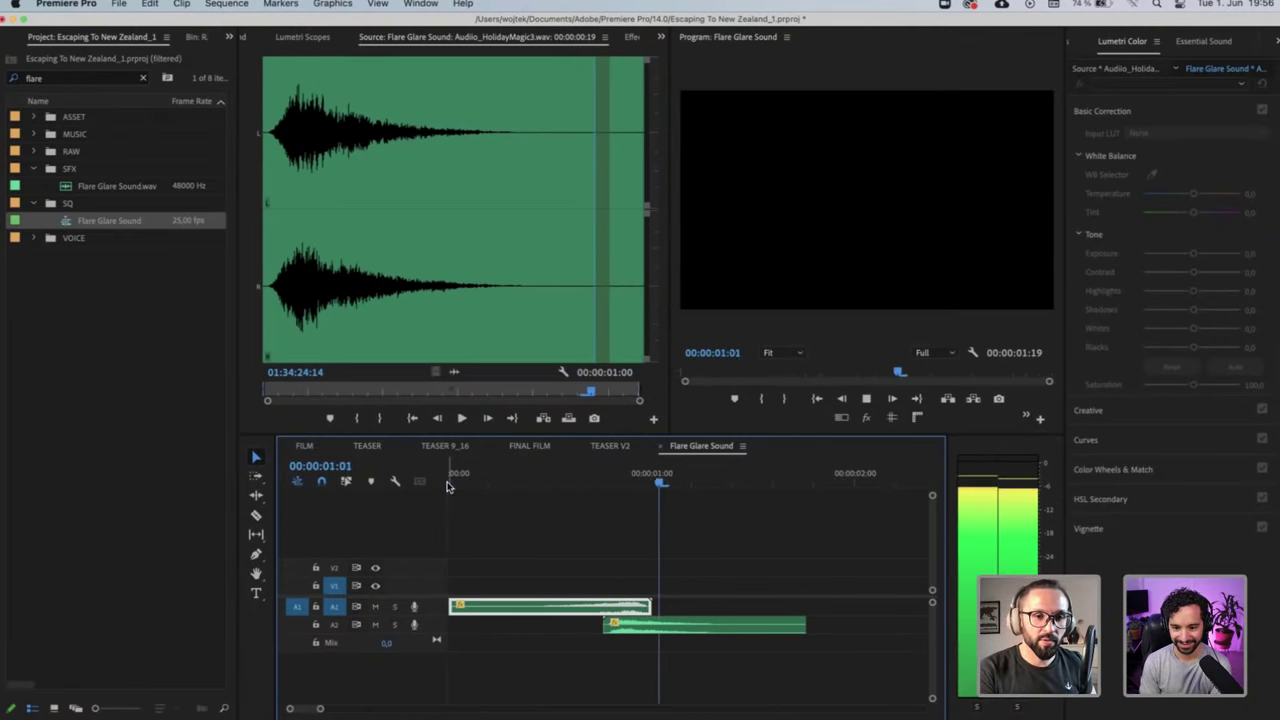
key("space")
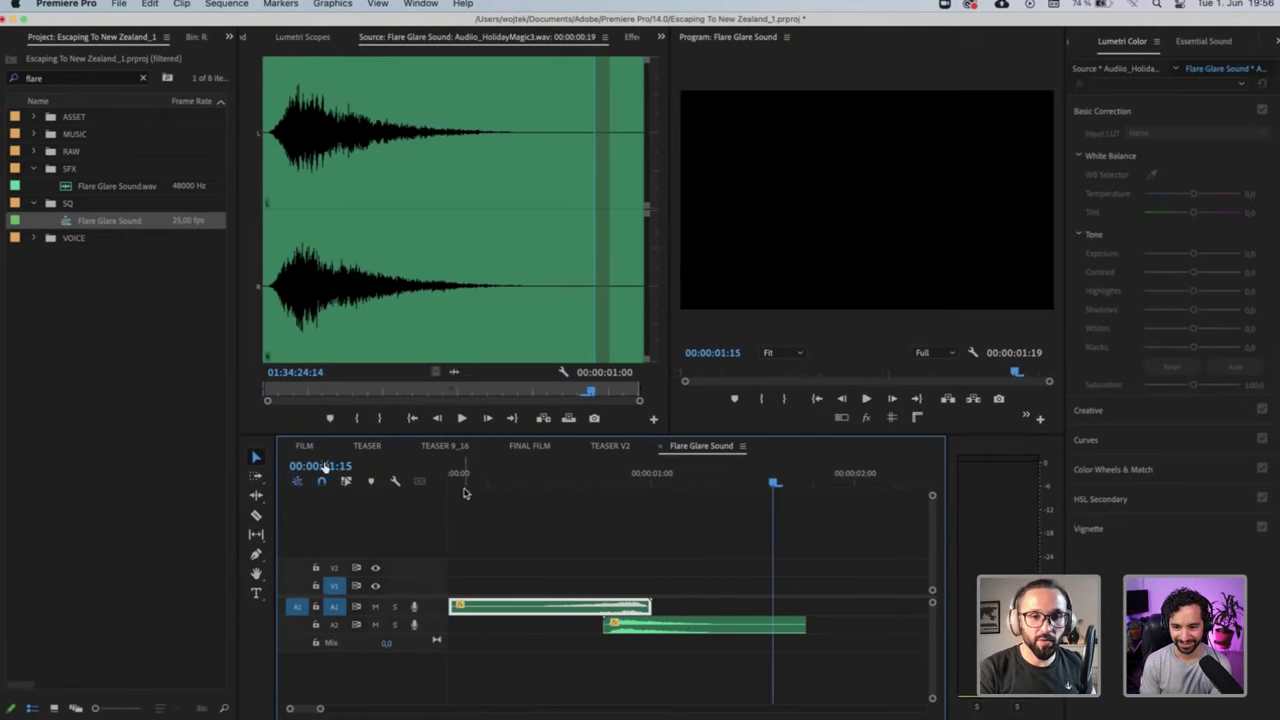
In TEASER V2, solo audio tracks A7, A8 and A9 and park the playhead just before 01:15
left_click(374, 446)
left_click(624, 446)
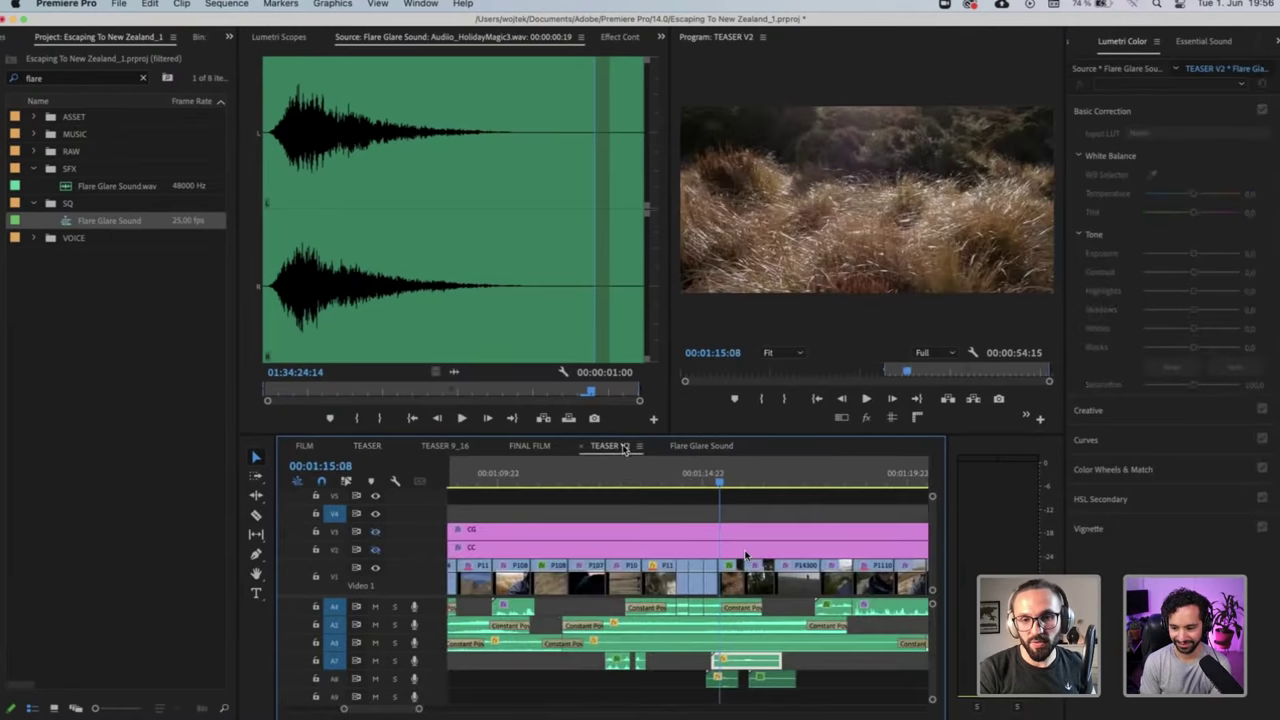
left_click(394, 679)
left_click(394, 661)
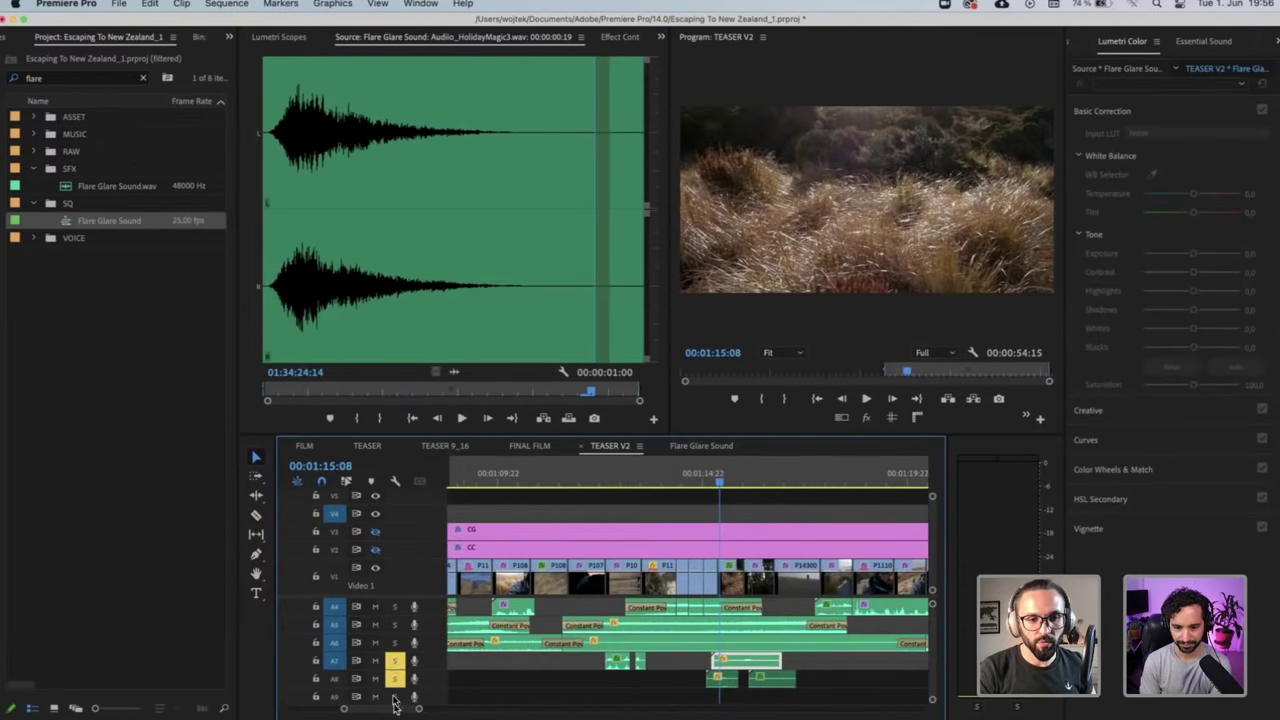
left_click(394, 697)
left_click(707, 480)
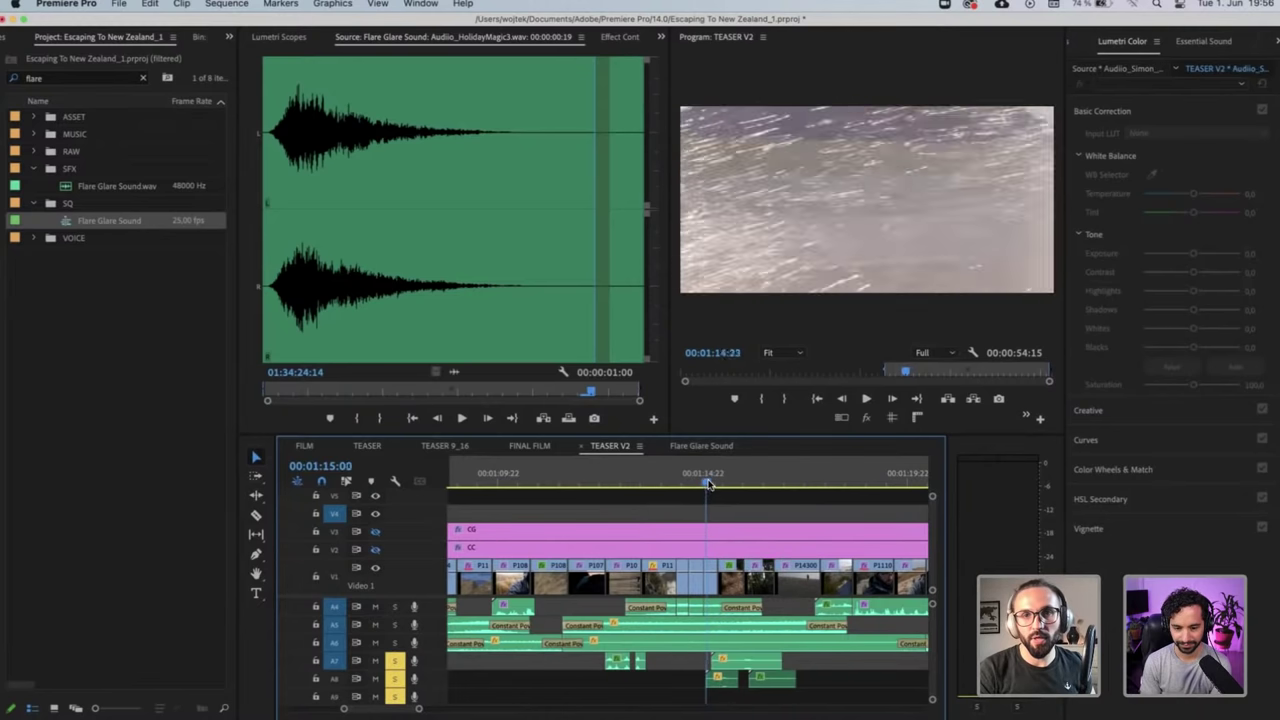
left_click(717, 39)
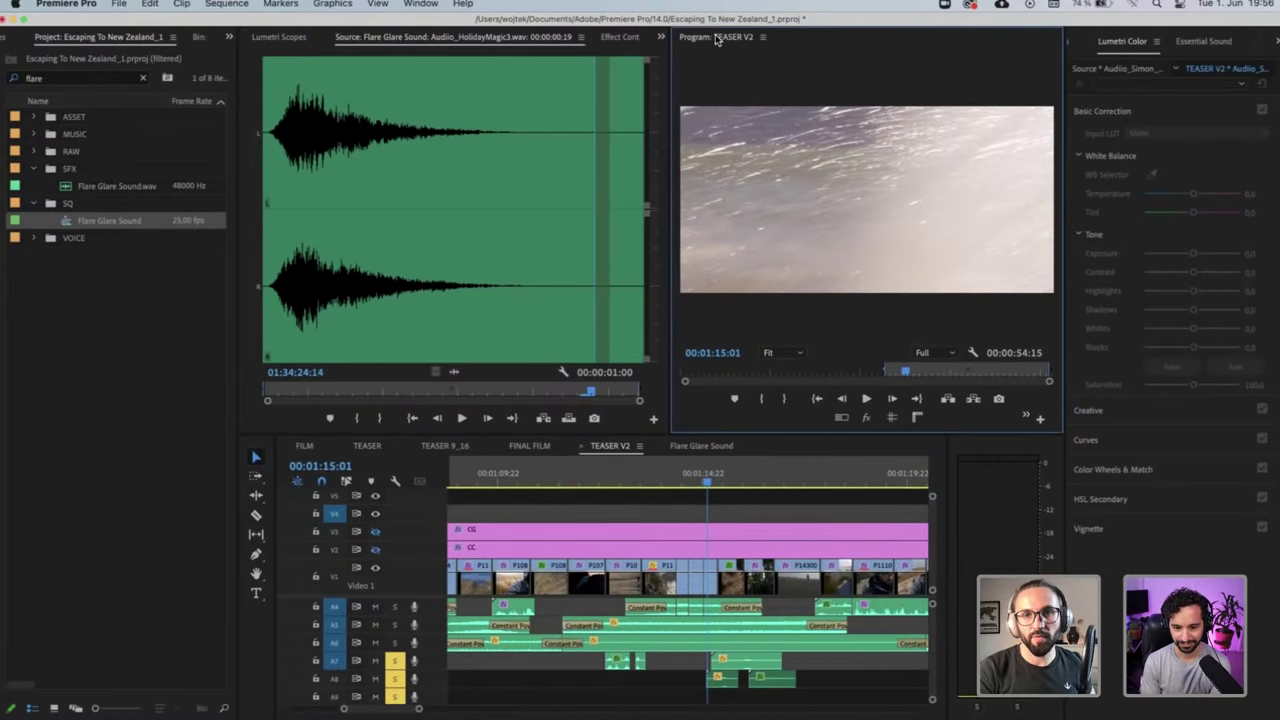
Preview the teaser fullscreen from 01:15:01, then restore the normal program view
key("grave")
key("space")
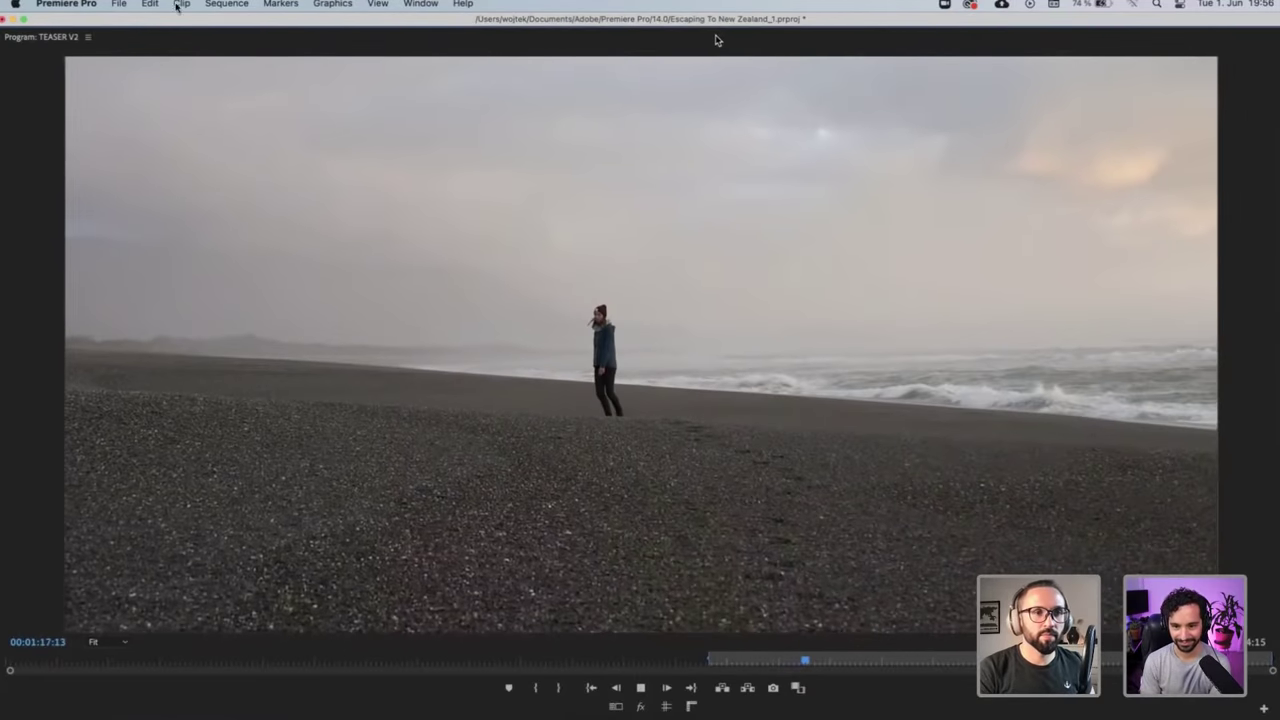
key("space")
double_click(48, 37)
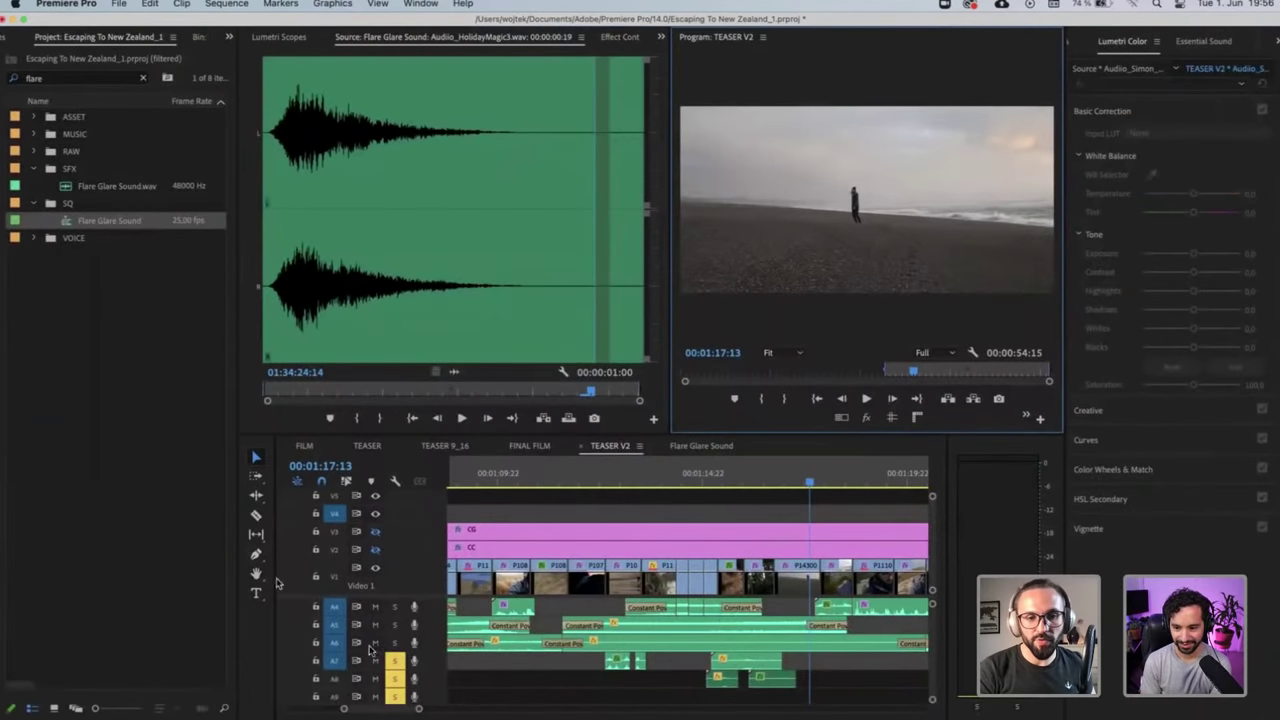
Unsolo audio tracks A7, A8 and A9
left_click(396, 661)
left_click(396, 679)
left_click(396, 697)
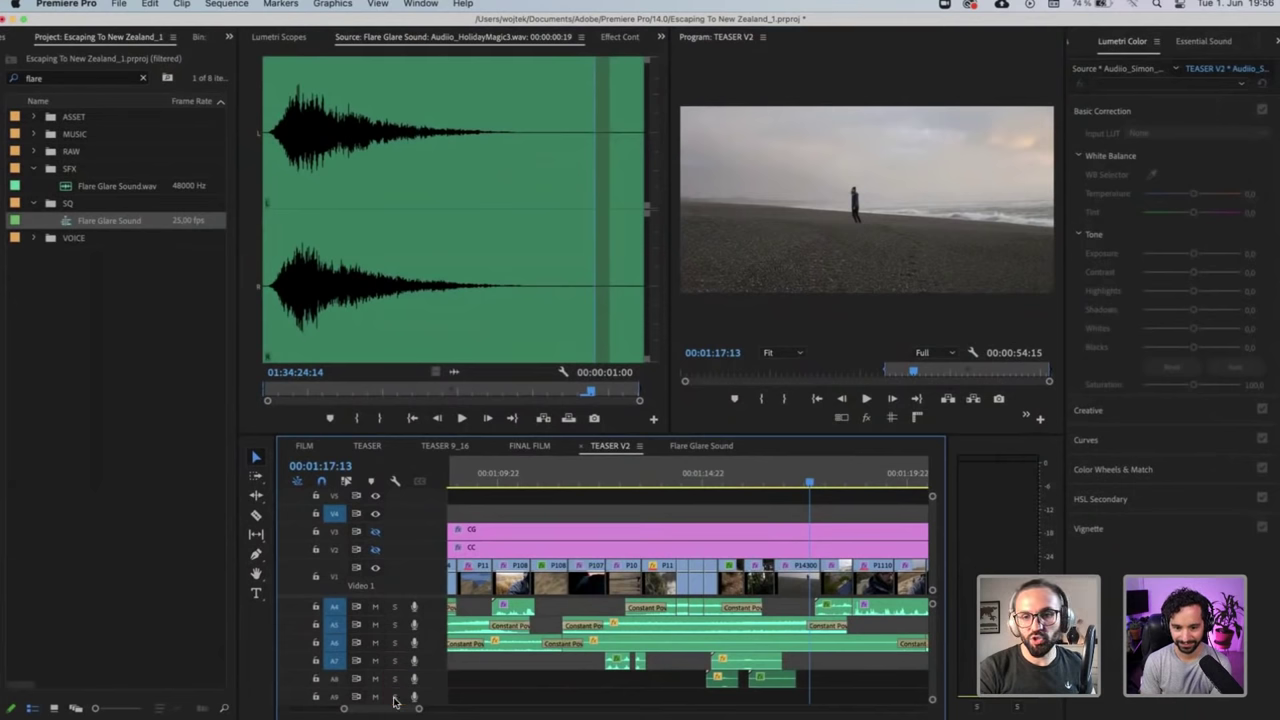
Zoom the timeline out, move to 00:58:16, and marquee-select the three small A1 clips
scroll(843, 677, "up", 3)
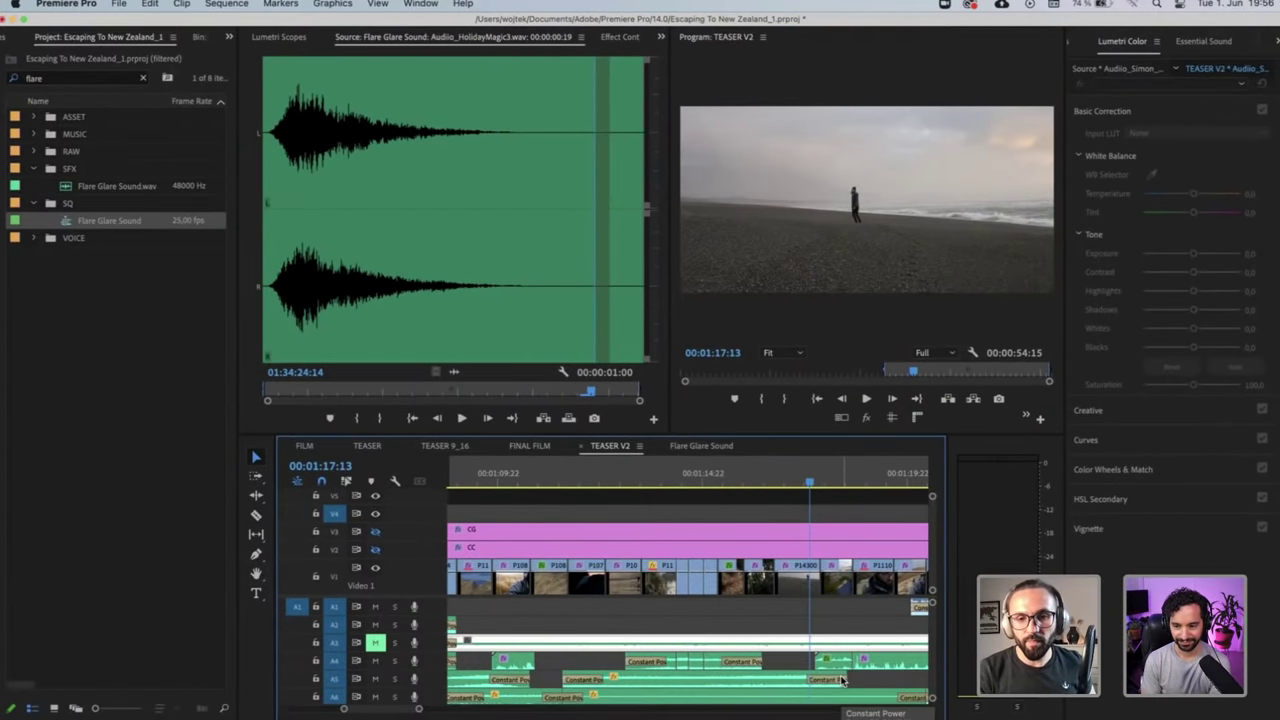
key("minus")
key("minus")
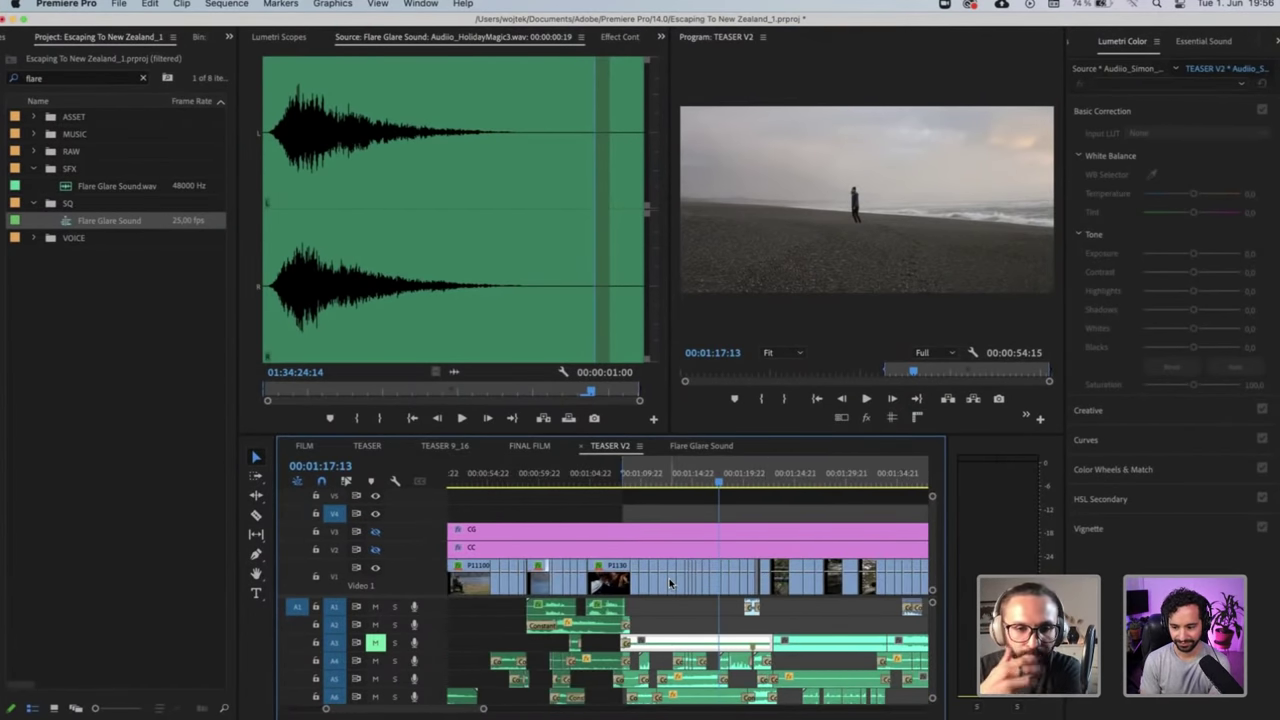
left_click(526, 481)
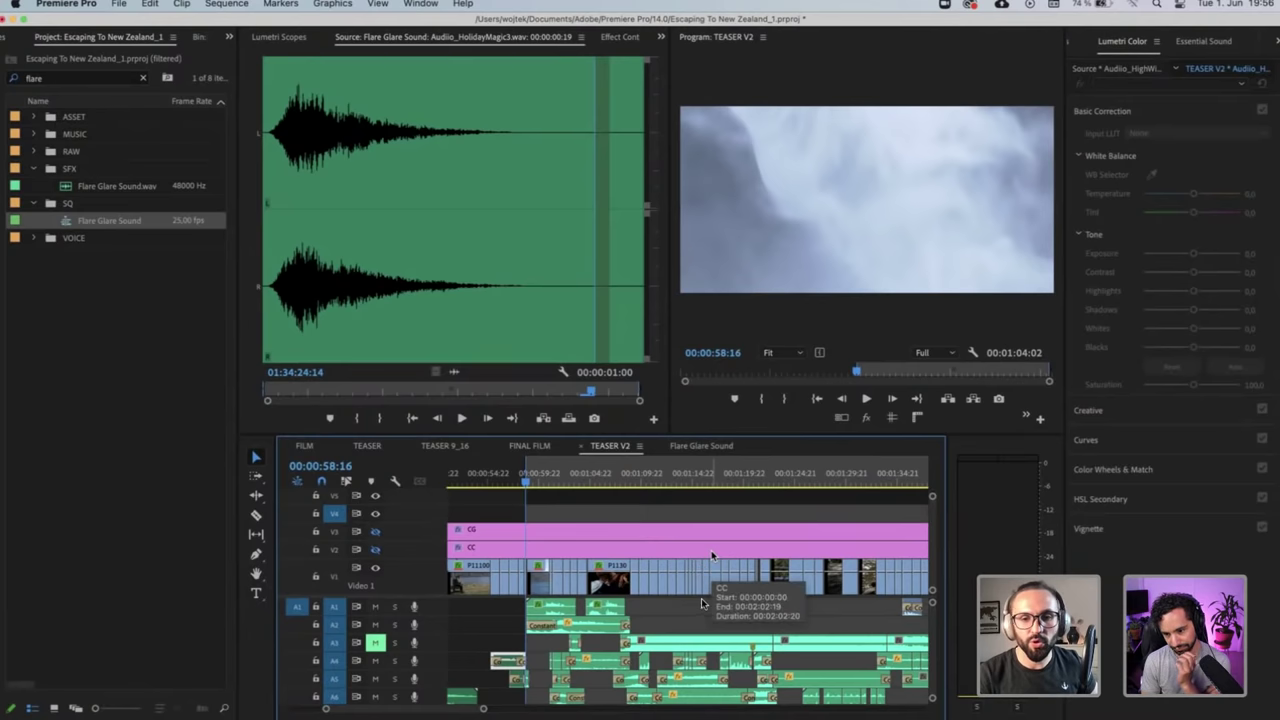
scroll(701, 603, "right", 2)
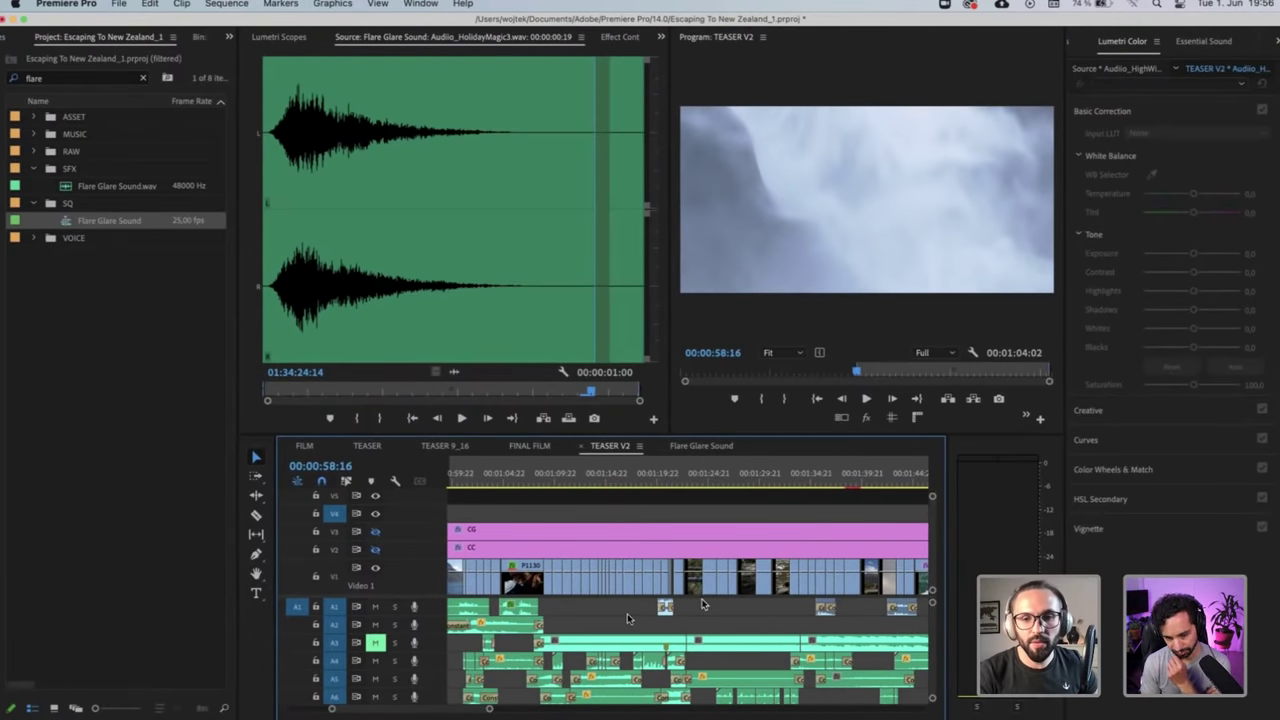
left_click_drag(616, 620, 907, 617)
Disable the three selected clips on track A1
right_click(907, 617)
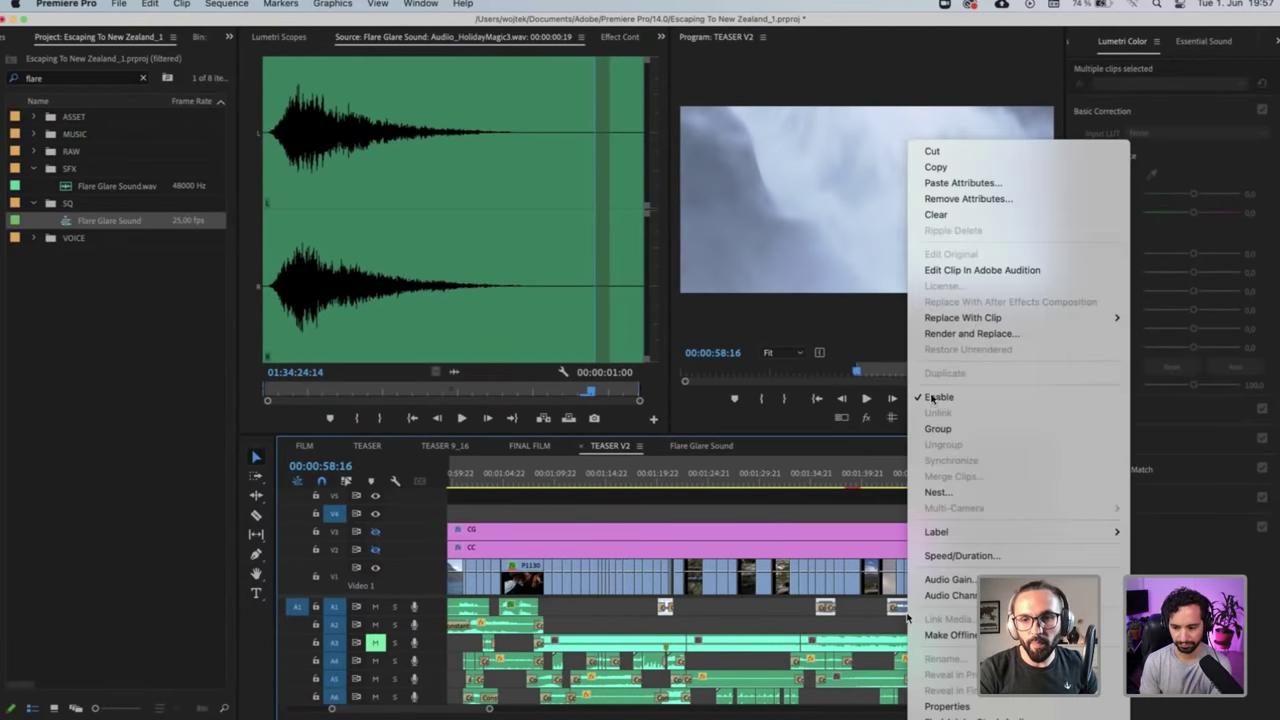
left_click(935, 399)
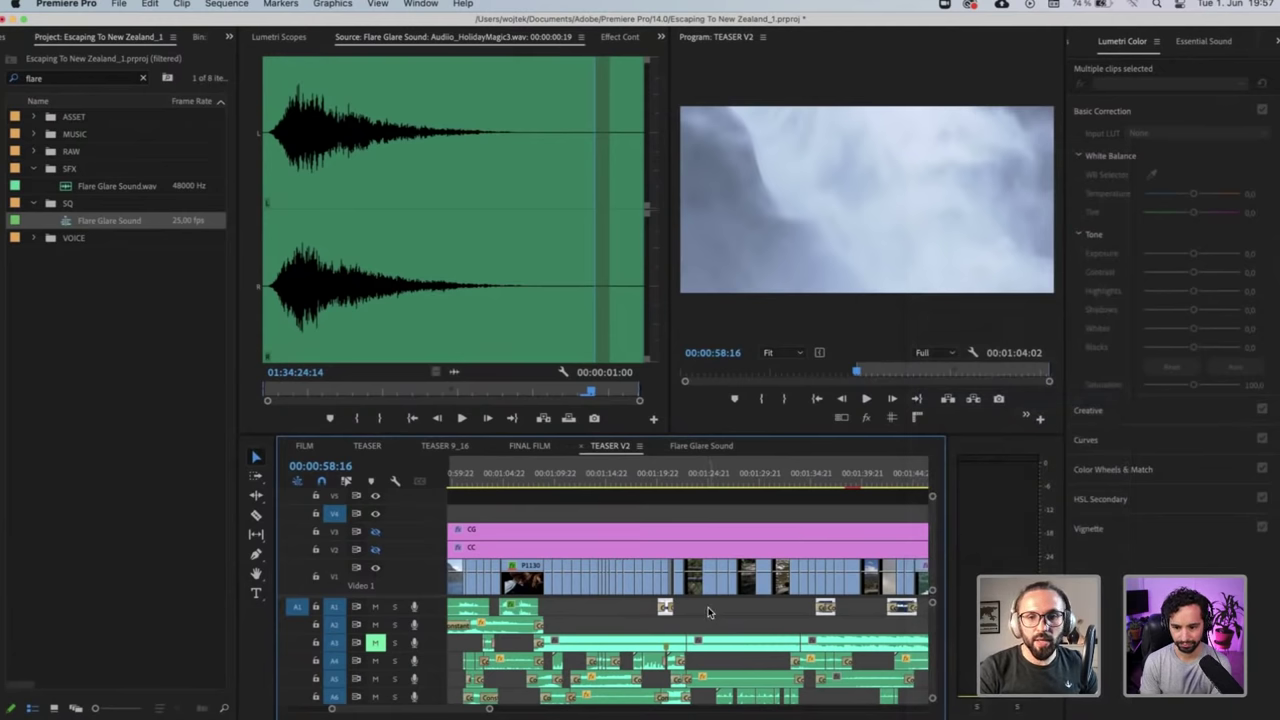
scroll(708, 607, "down", 2)
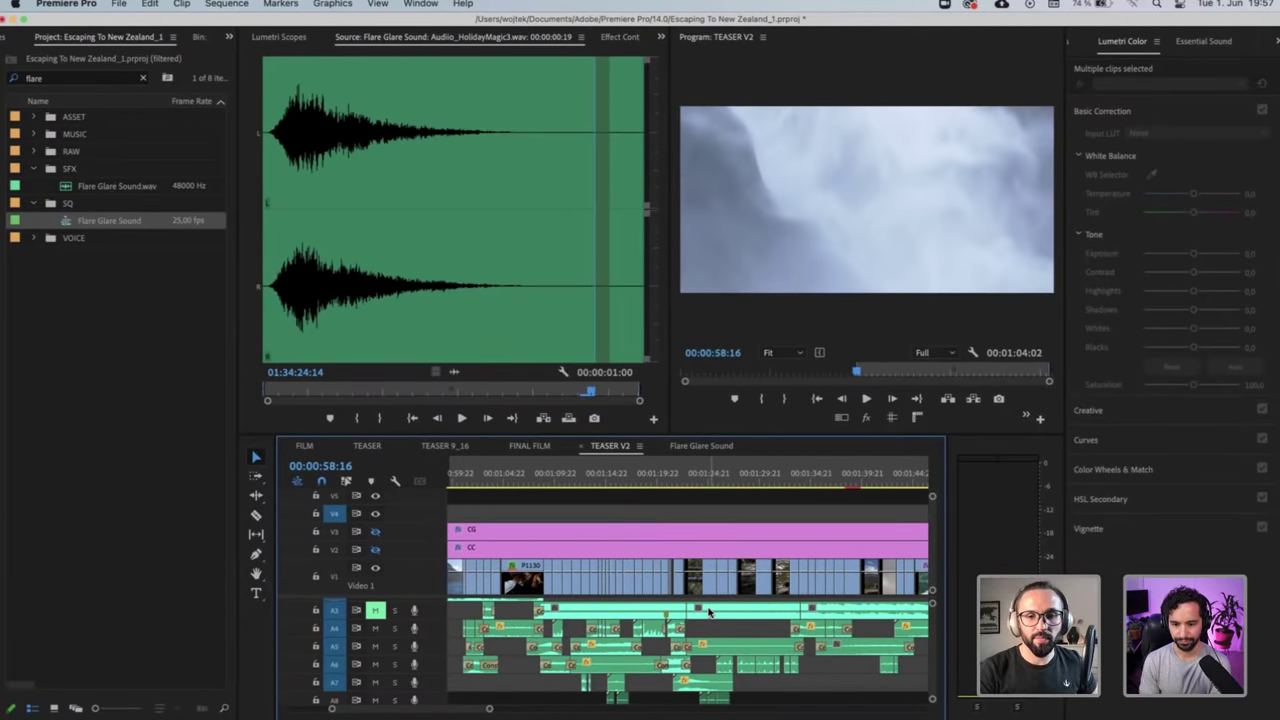
scroll(708, 612, "right", 3)
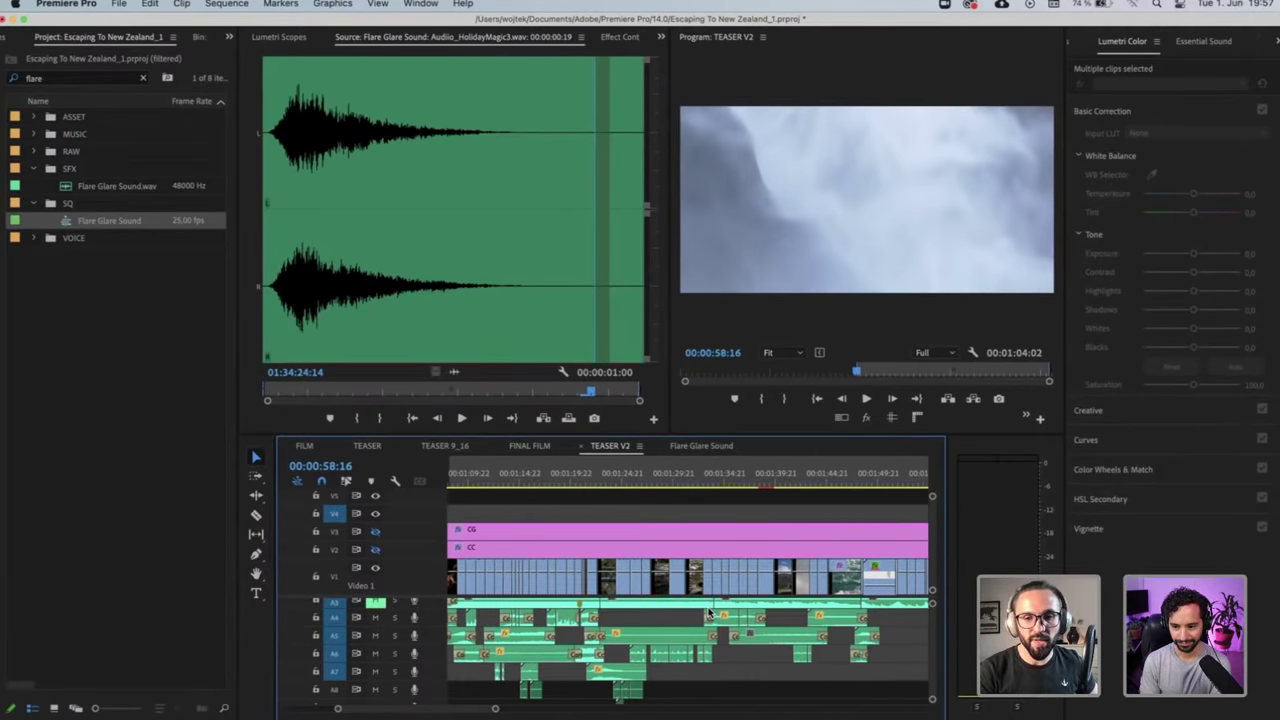
scroll(708, 612, "right", 3)
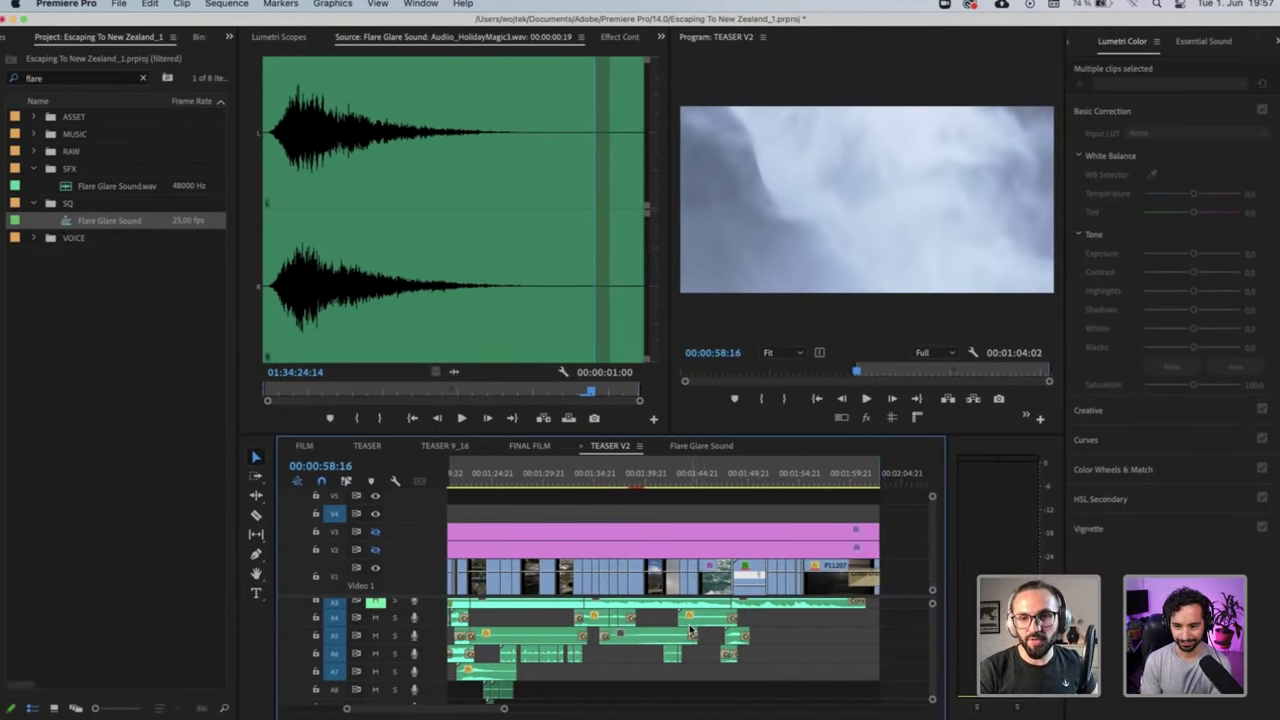
scroll(690, 630, "up", 2)
scroll(689, 628, "left", 9)
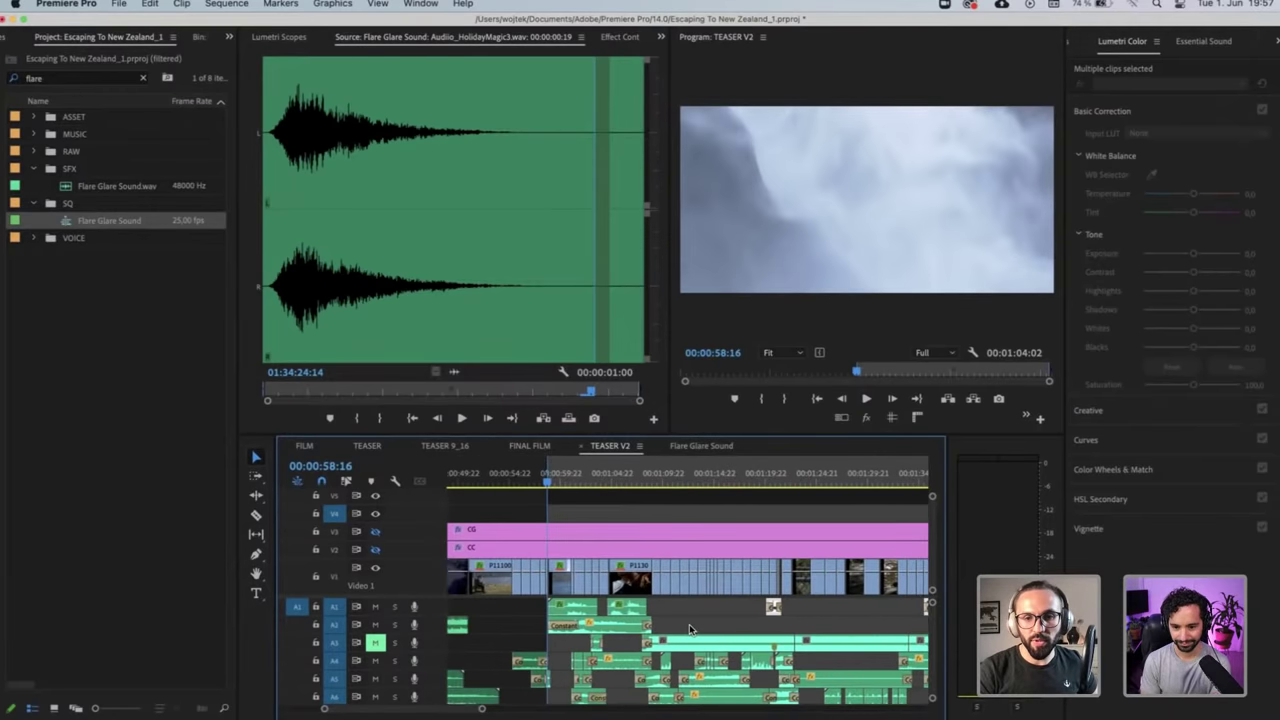
Scrub through the teaser past 01:18 and 01:32 to settle the playhead at 01:40:19, zoomed in
left_click_drag(676, 474, 743, 478)
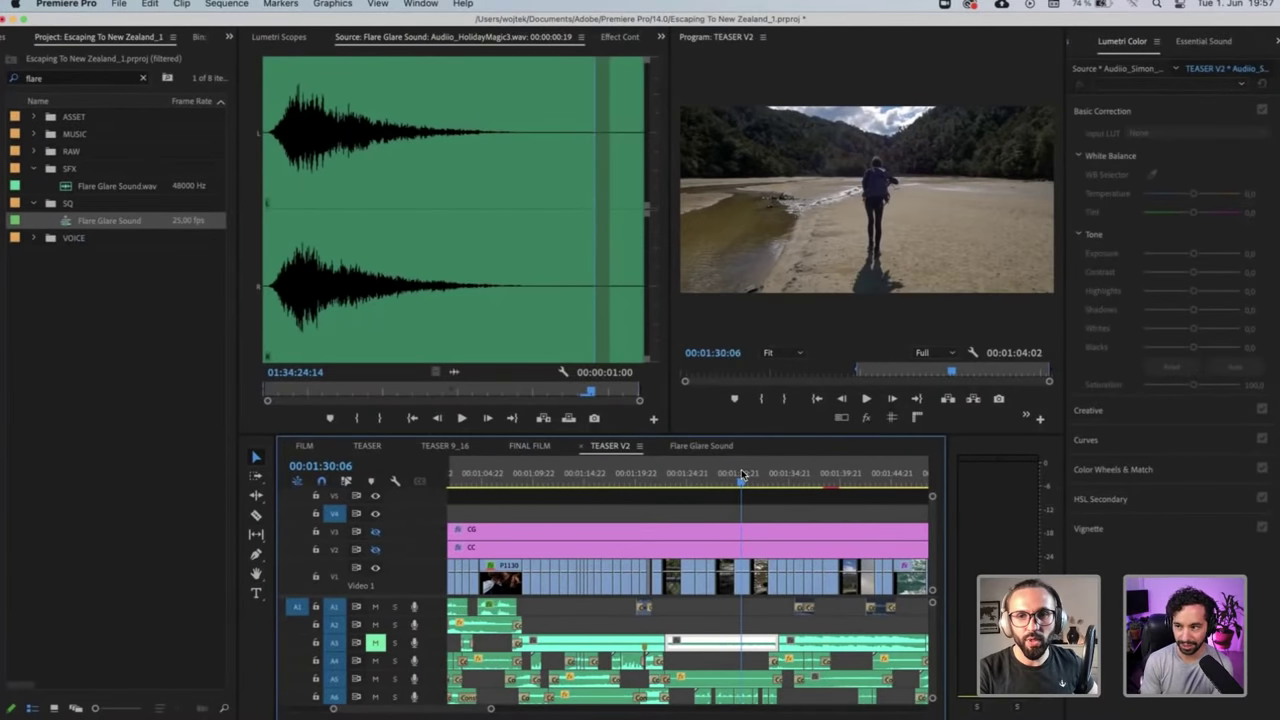
left_click_drag(741, 475, 876, 481)
scroll(786, 507, "right", 5)
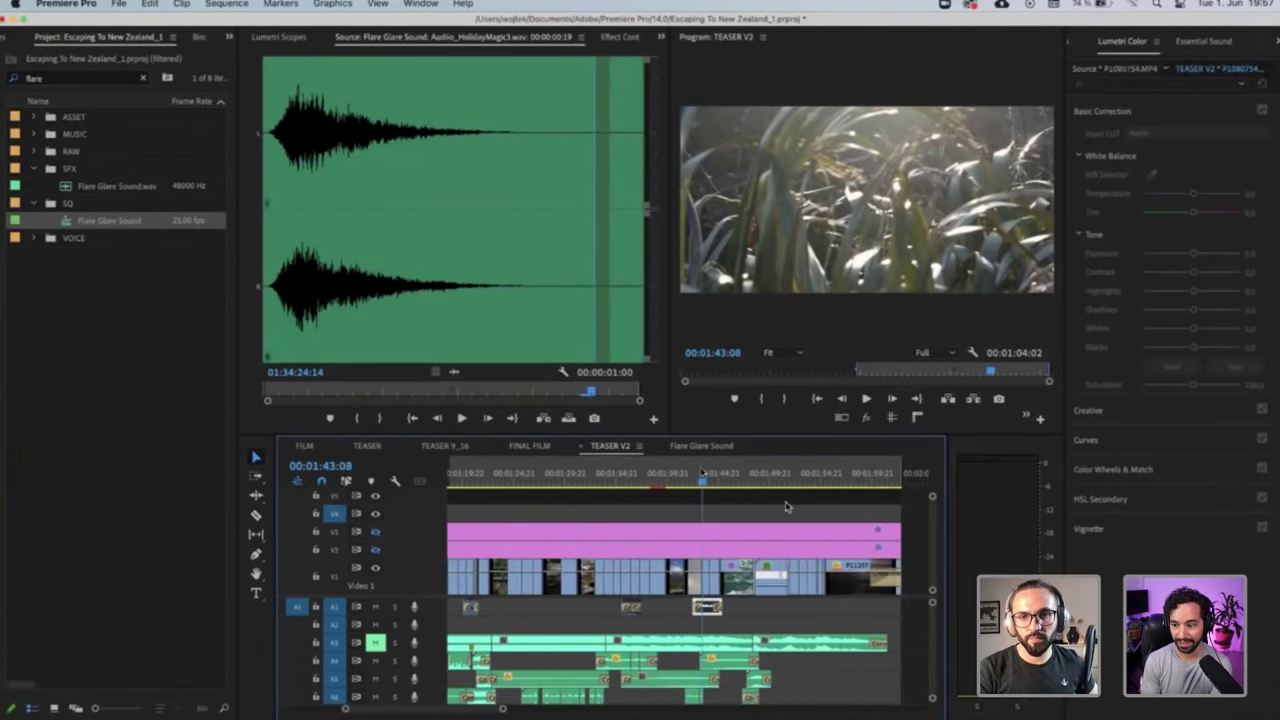
left_click_drag(702, 476, 810, 478)
left_click_drag(838, 480, 678, 514)
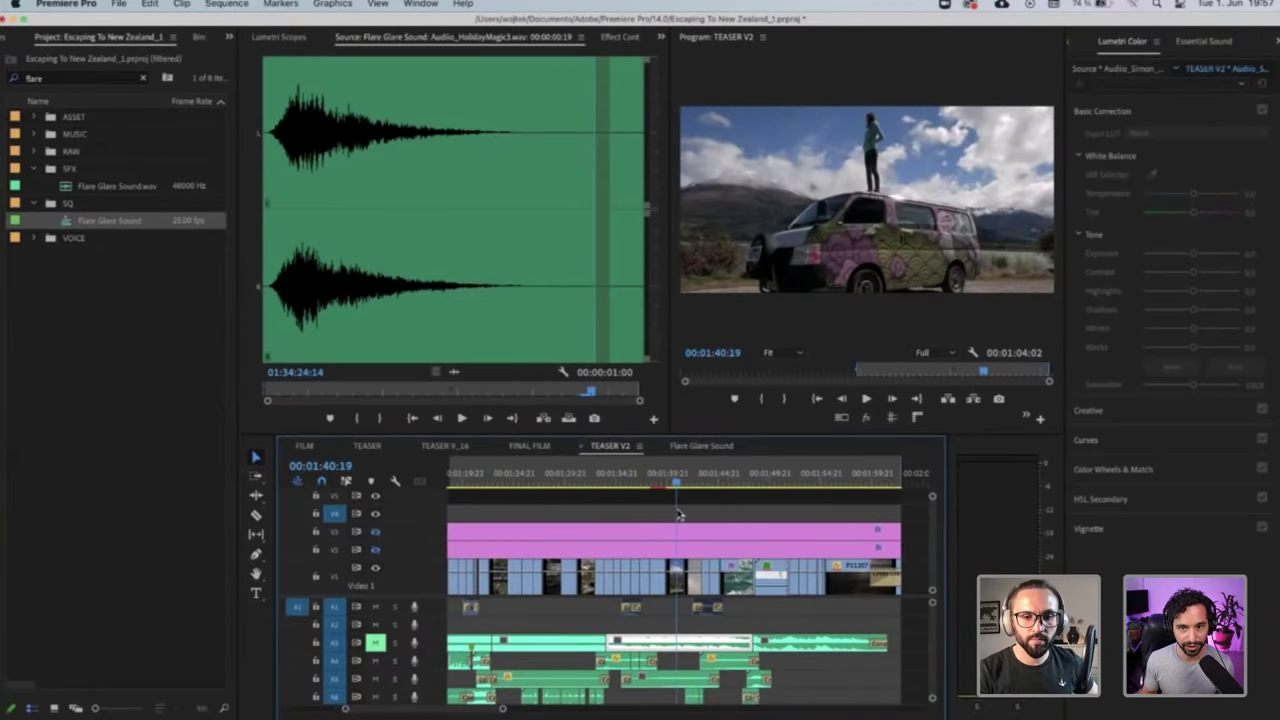
scroll(678, 514, "left", 10)
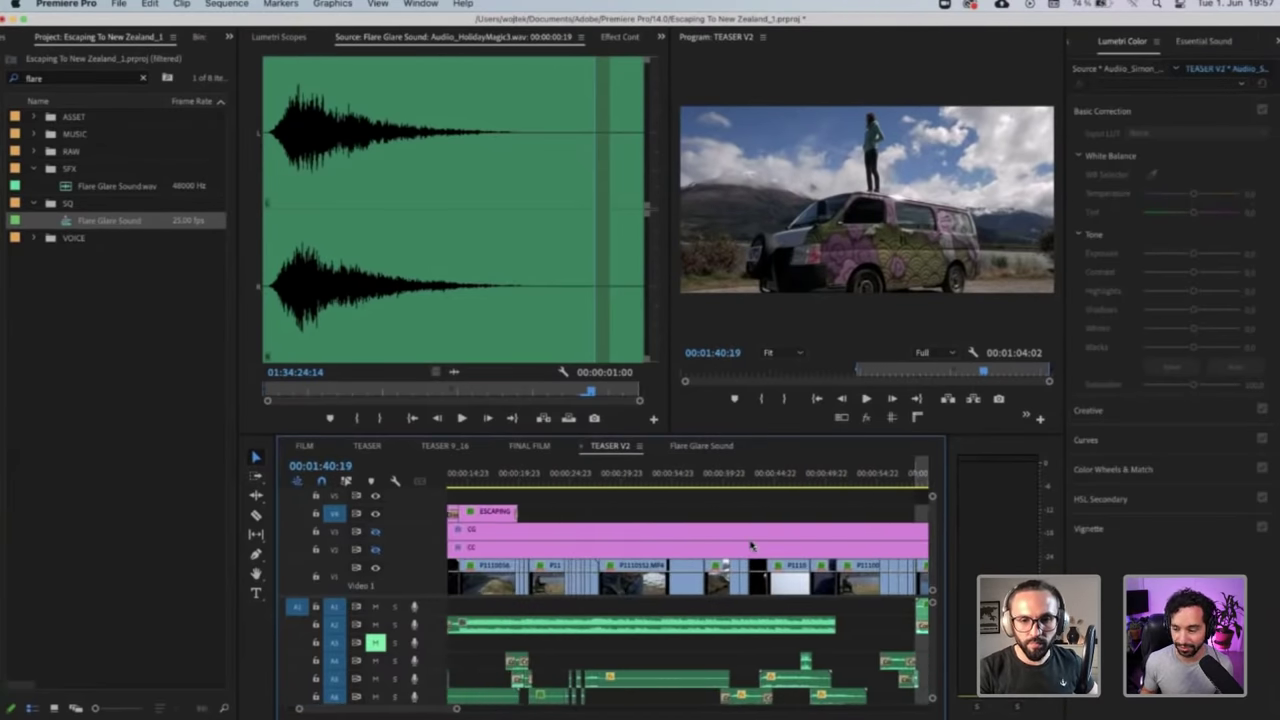
scroll(751, 545, "down", 3)
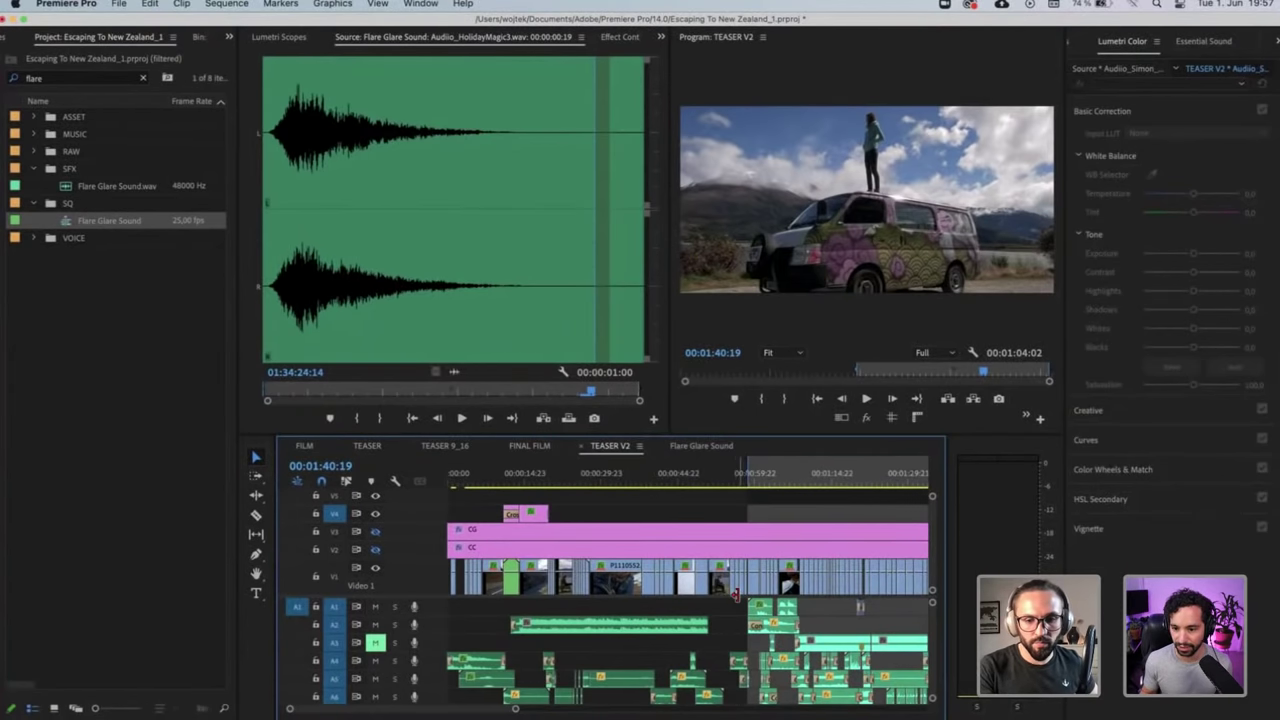
scroll(736, 594, "up", 4)
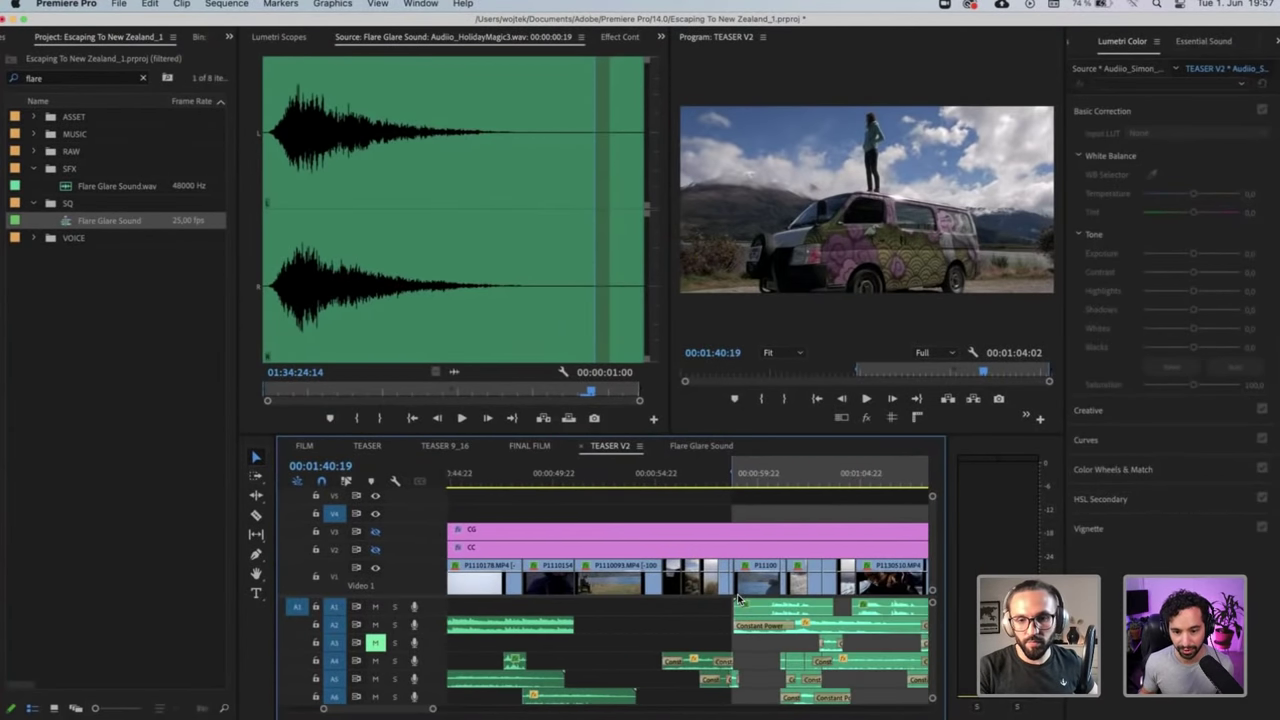
scroll(738, 598, "up", 2)
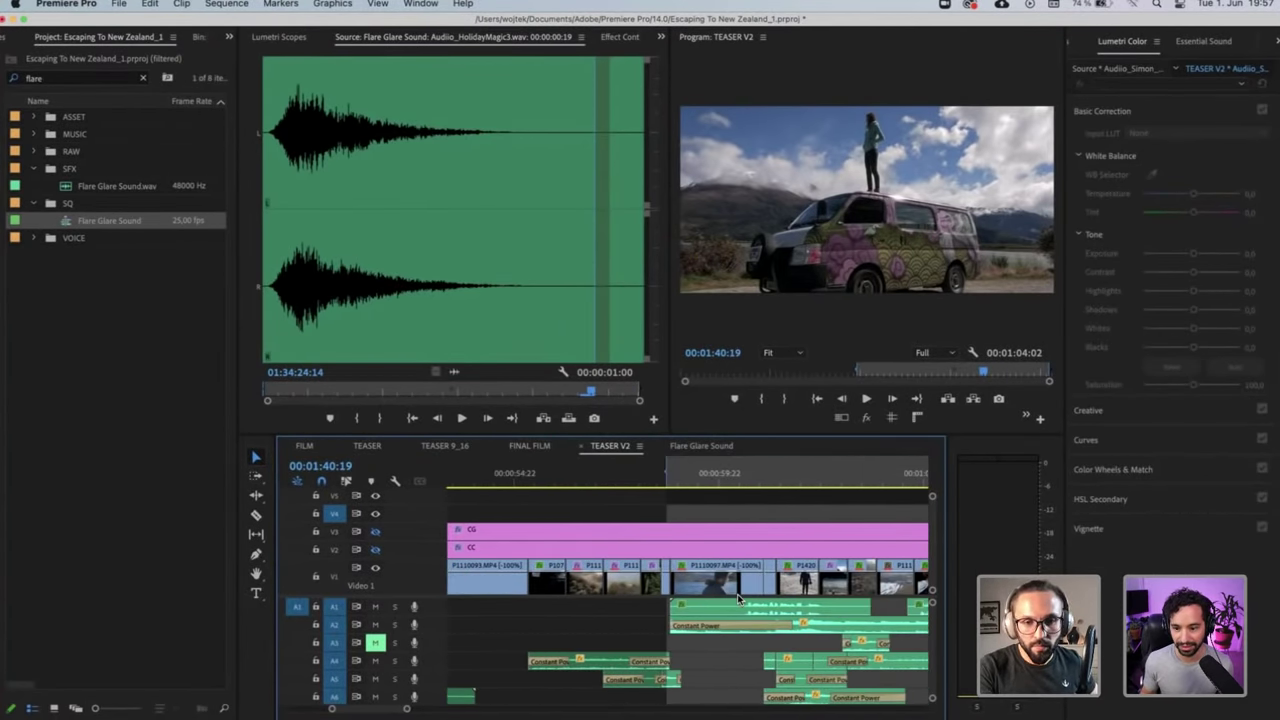
Razor the CC and CG adjustment layers at the 01:40:19 playhead
key("c")
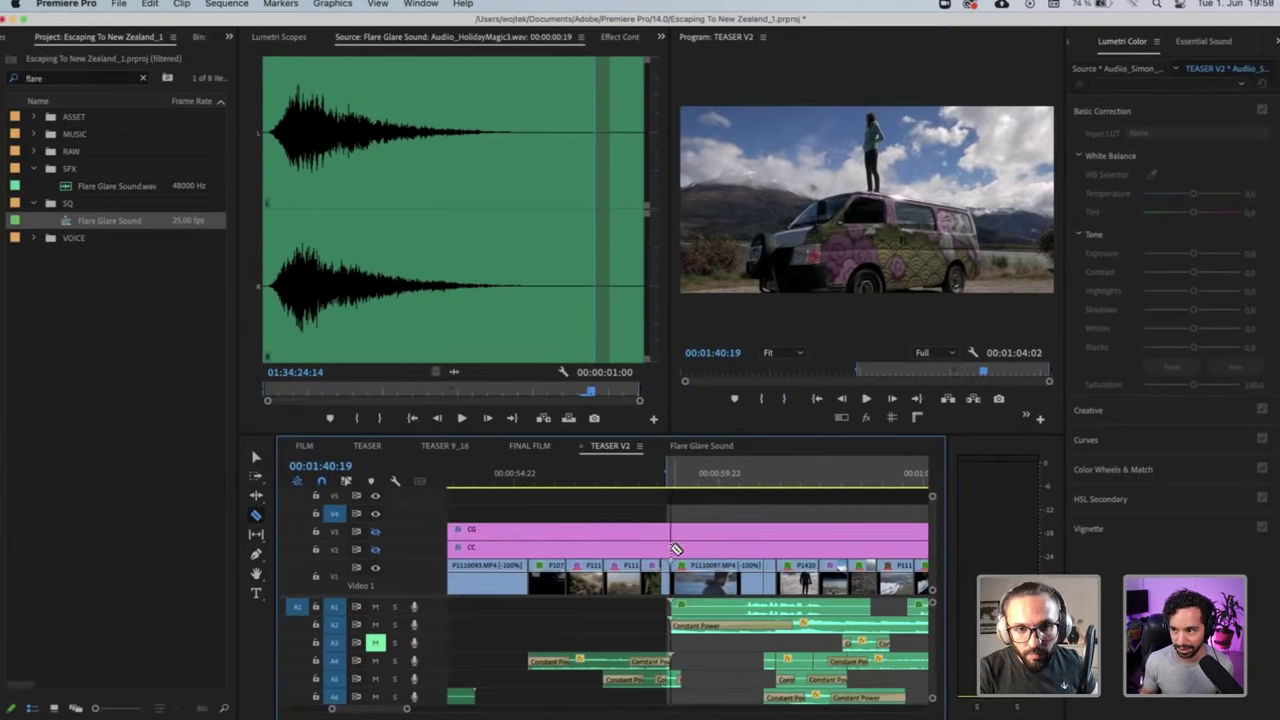
left_click(674, 547)
left_click(672, 530)
key("v")
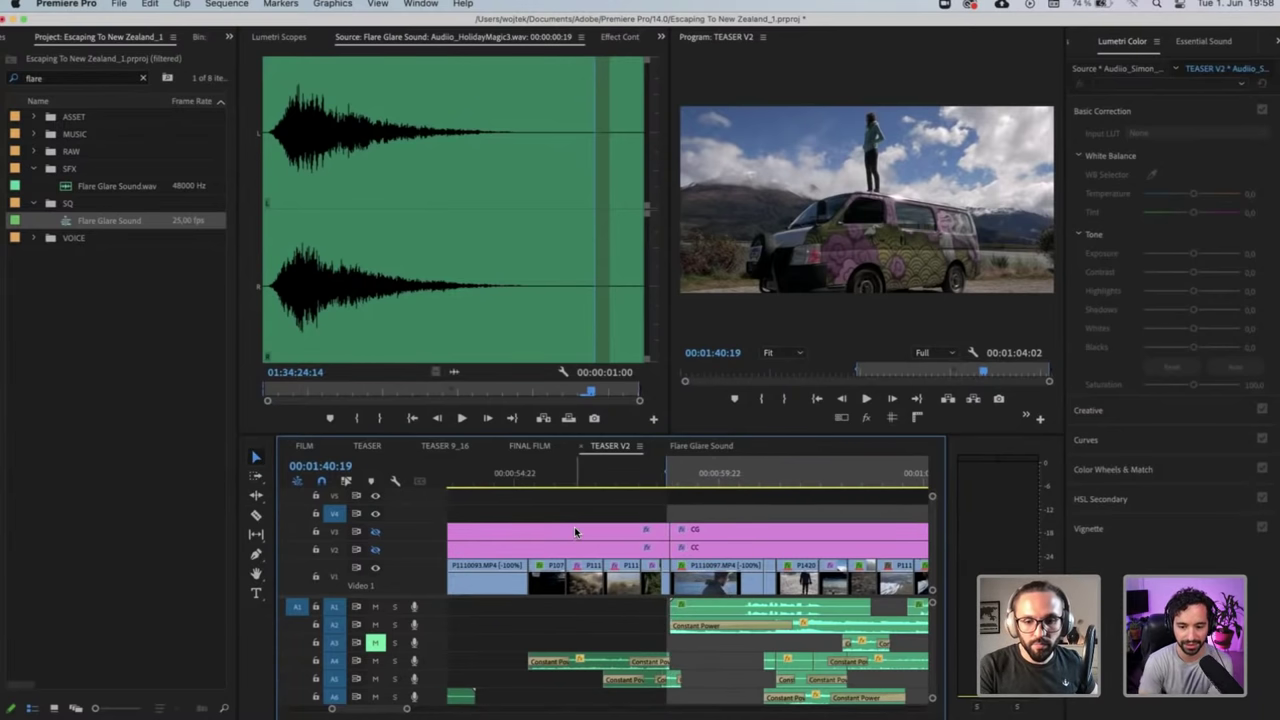
Delete all video, adjustment and audio clips before the 01:40:19 cut
scroll(575, 532, "down", 2)
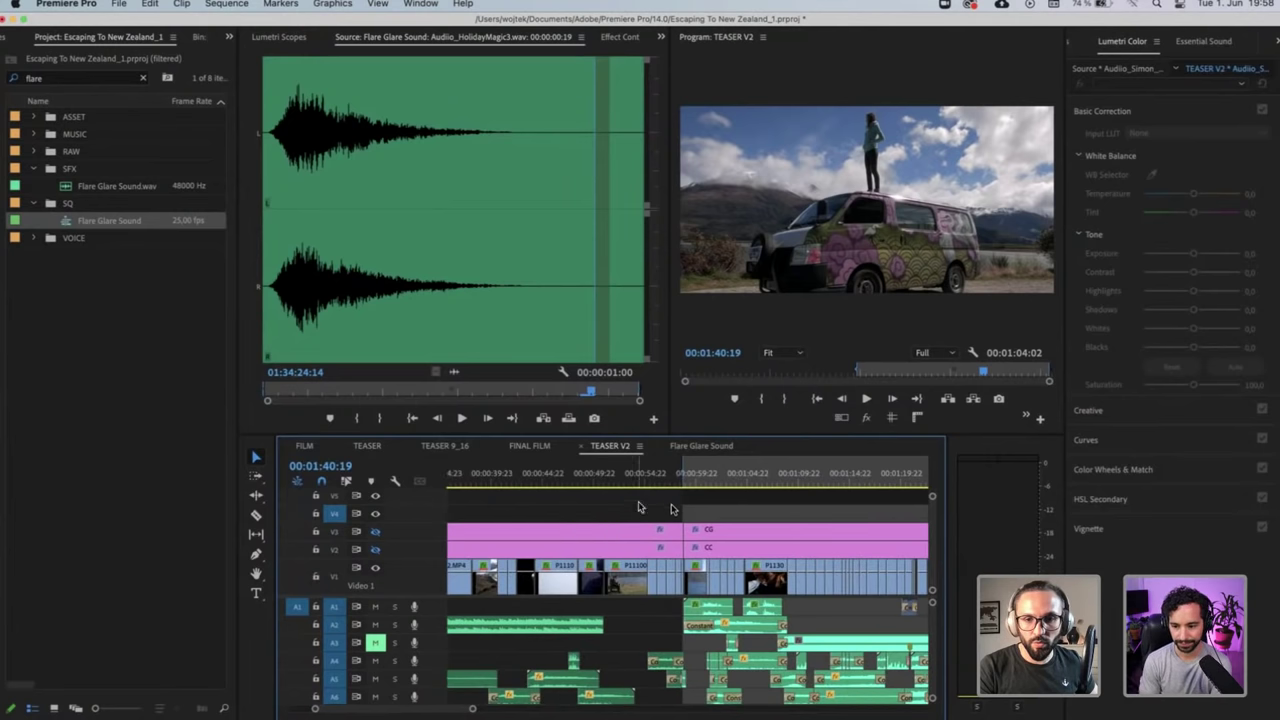
left_click_drag(675, 504, 588, 702)
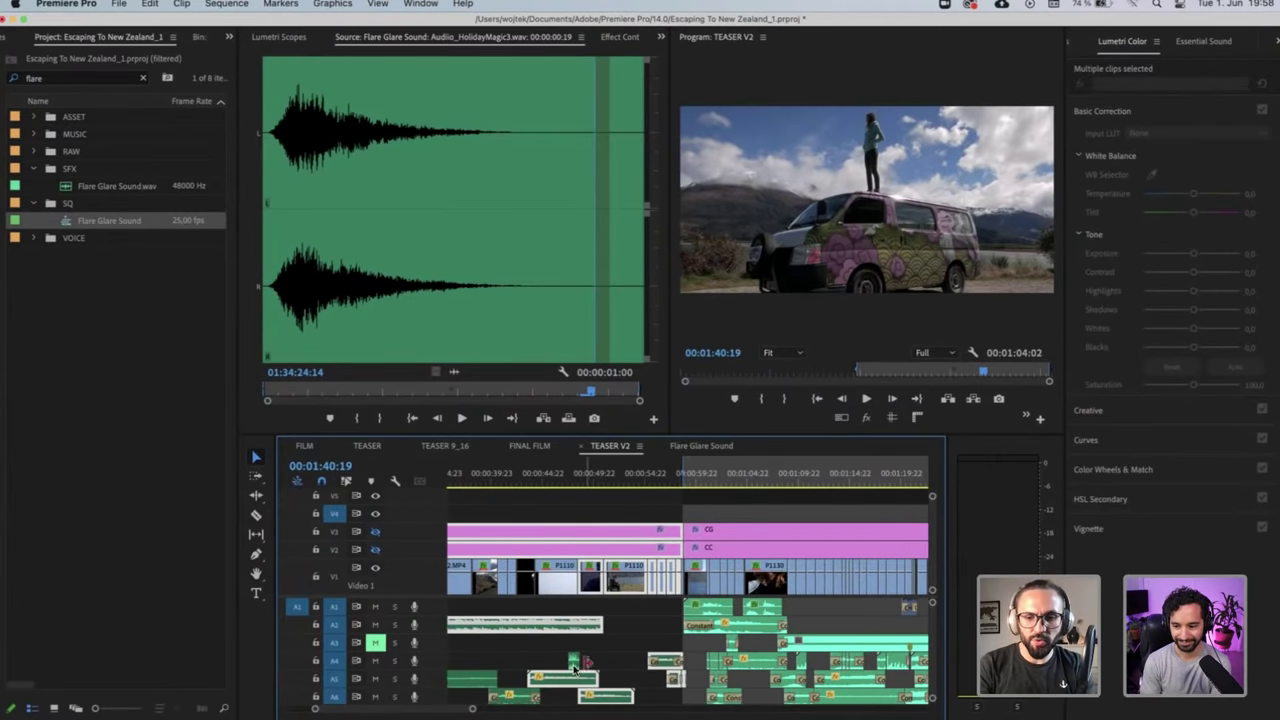
key("minus")
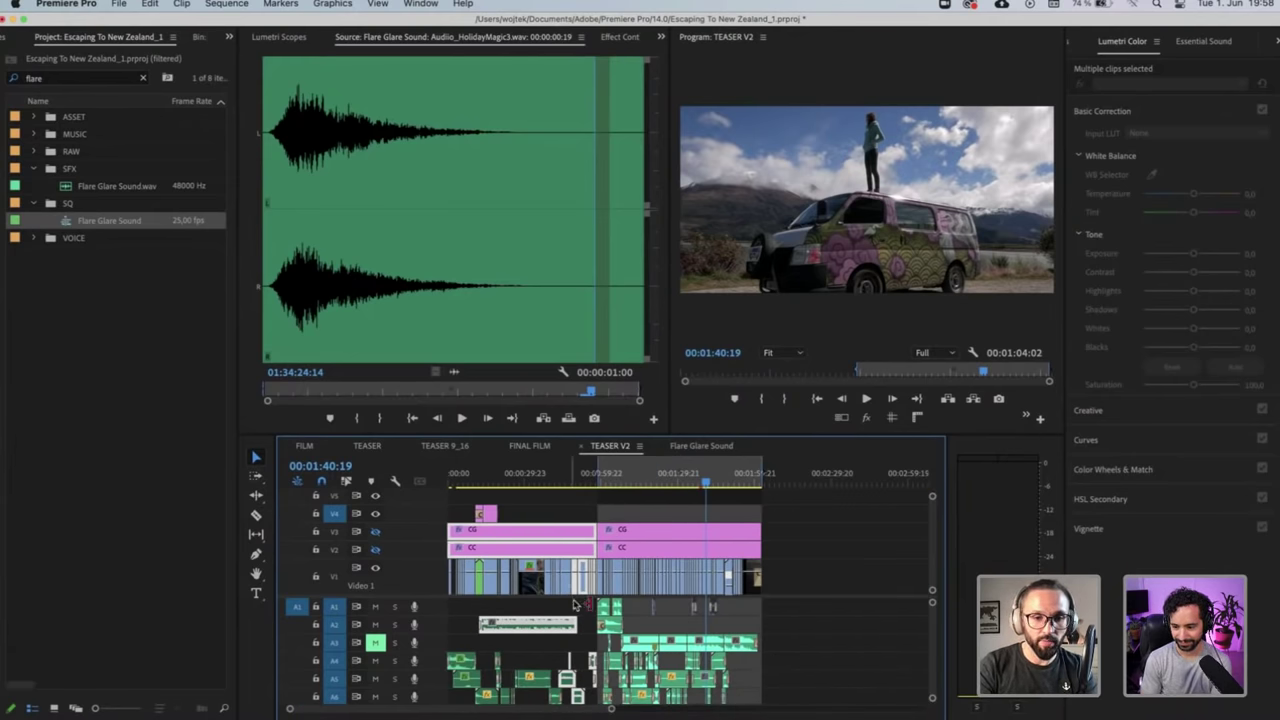
left_click_drag(588, 608, 410, 517)
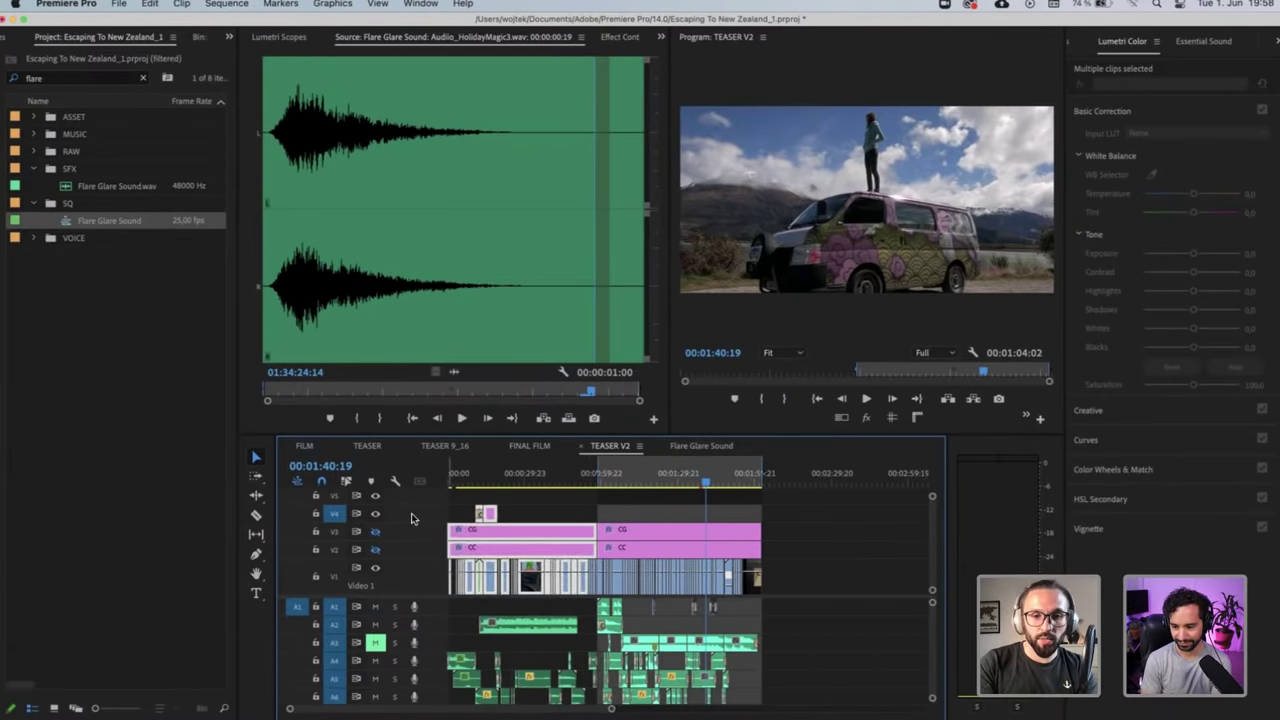
key("Delete")
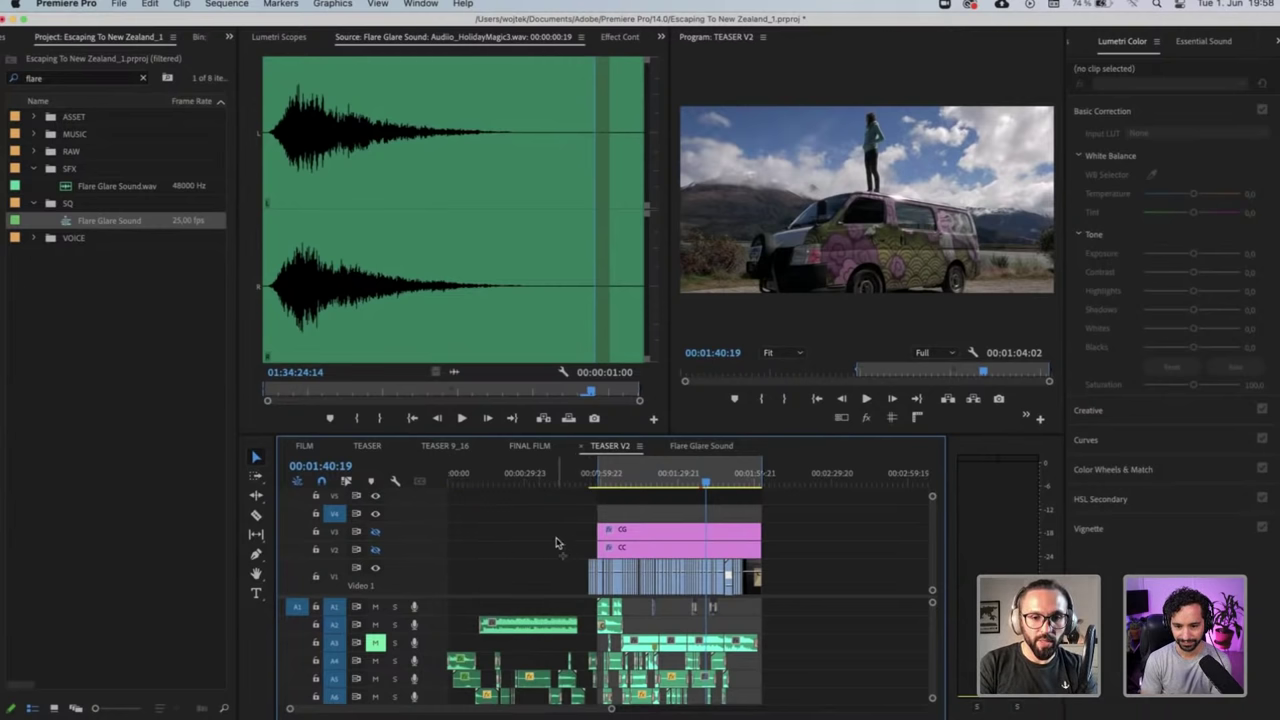
left_click_drag(454, 546, 594, 694)
key("Delete")
Select the remaining clips with Track Select Forward and drag them to start at 00:00
scroll(568, 619, "up", 4)
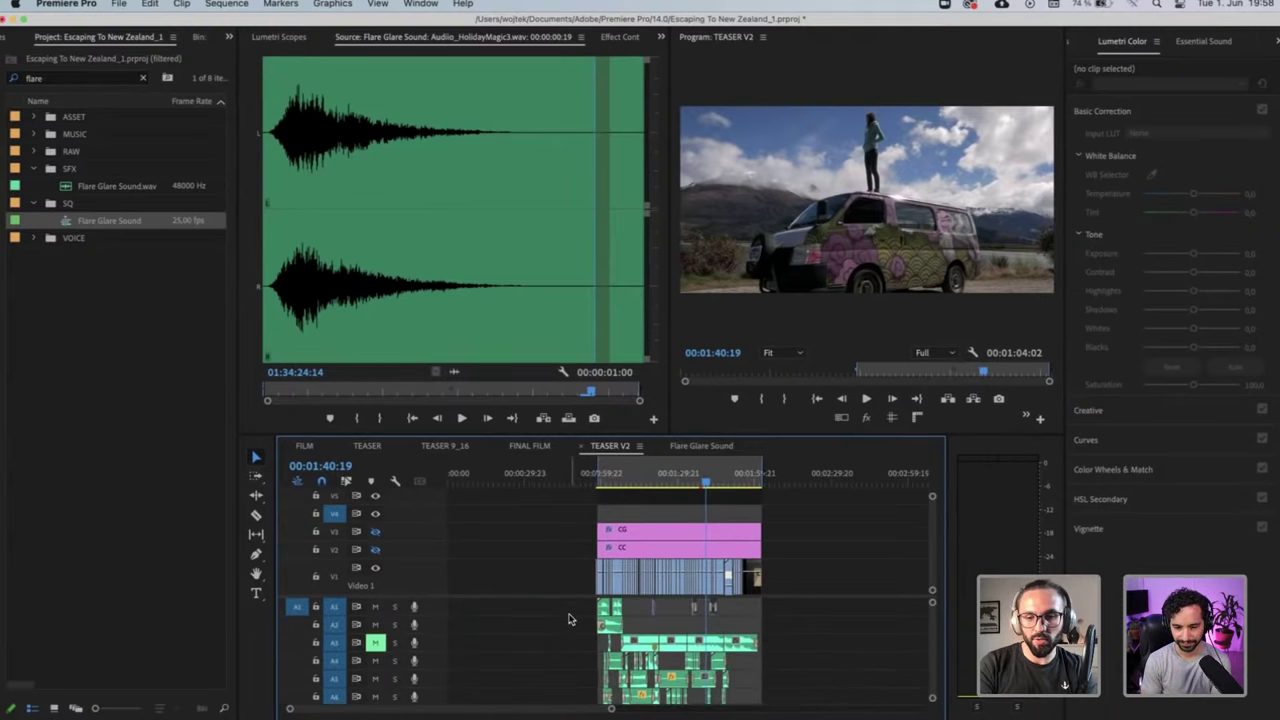
scroll(568, 619, "up", 5)
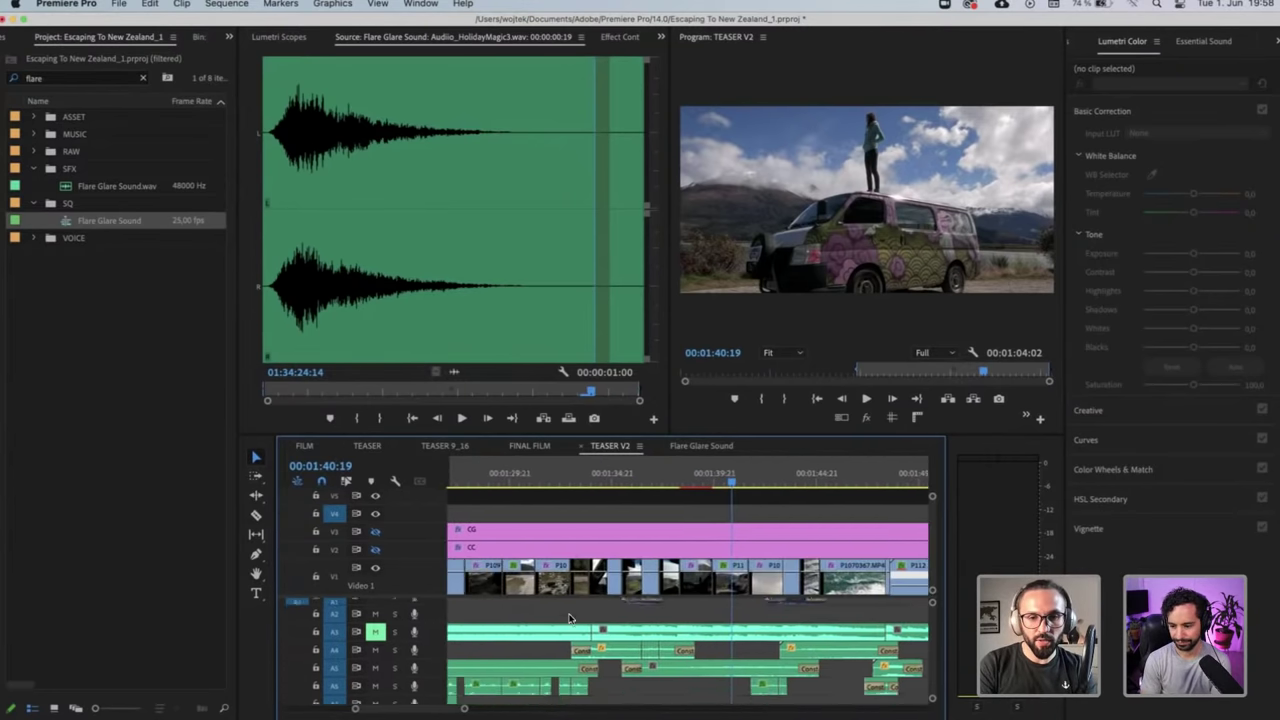
scroll(569, 619, "left", 10)
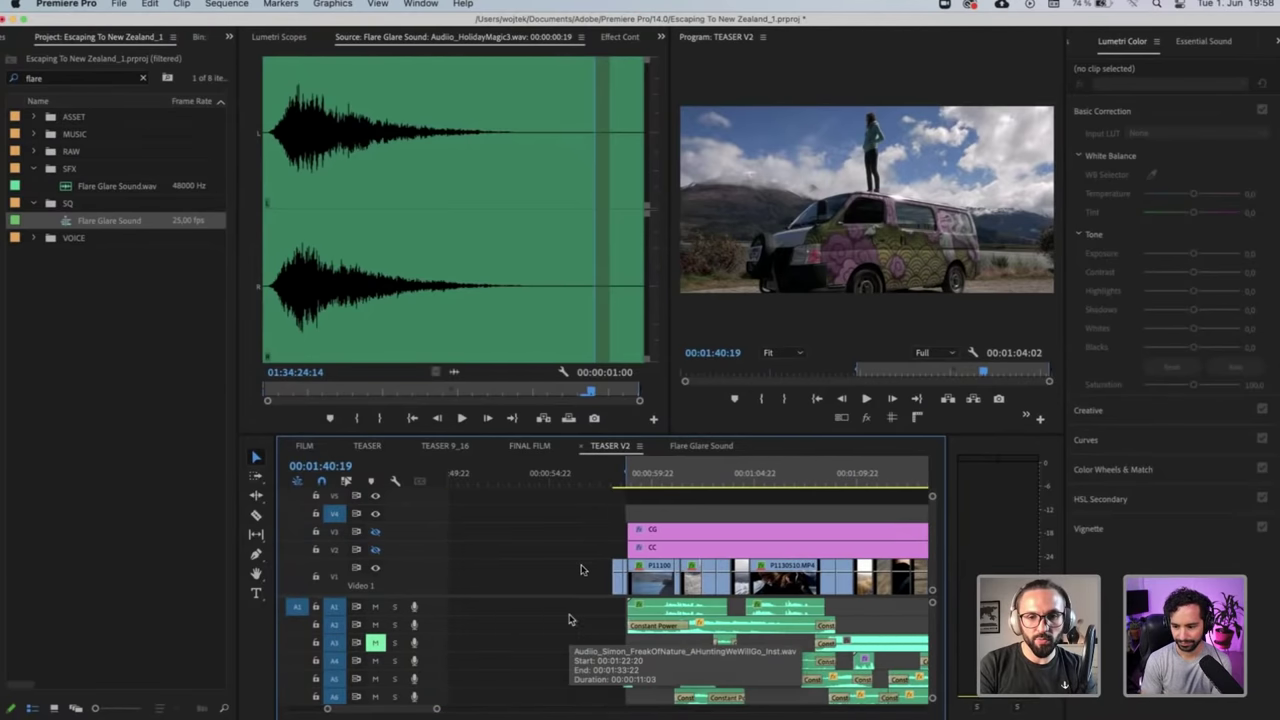
left_click_drag(578, 565, 607, 642)
scroll(605, 642, "down", 5)
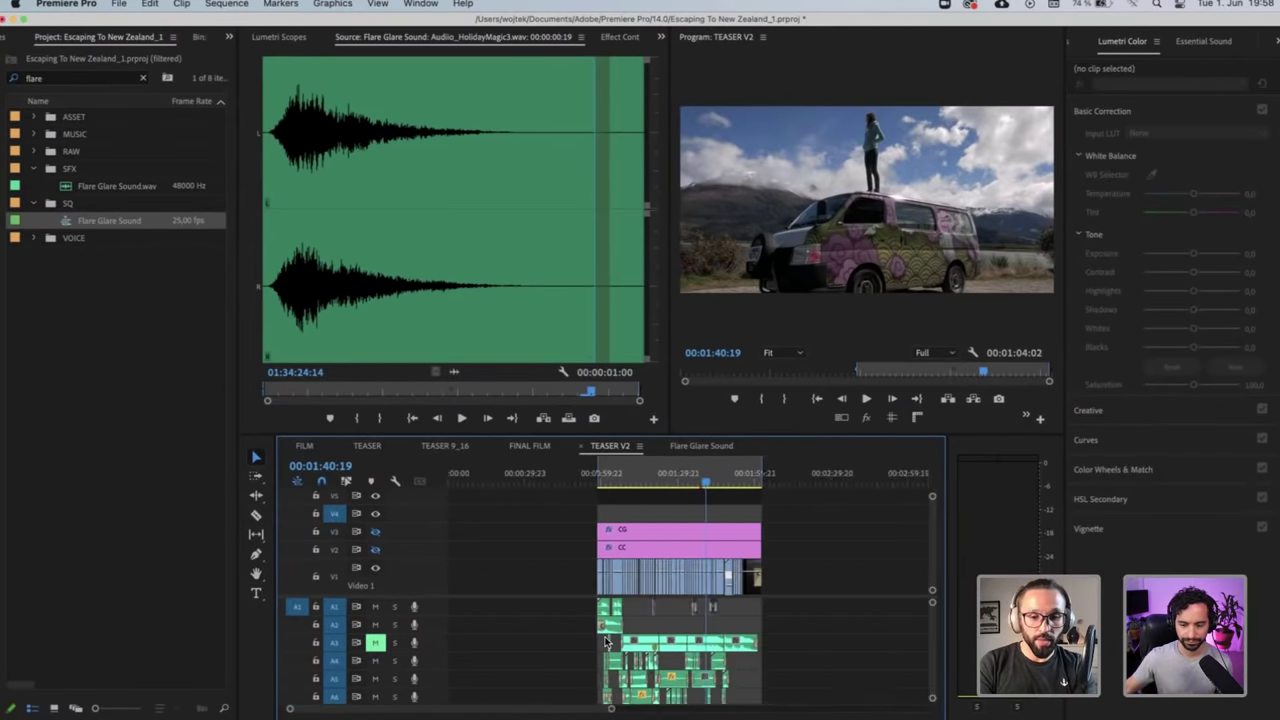
key("a")
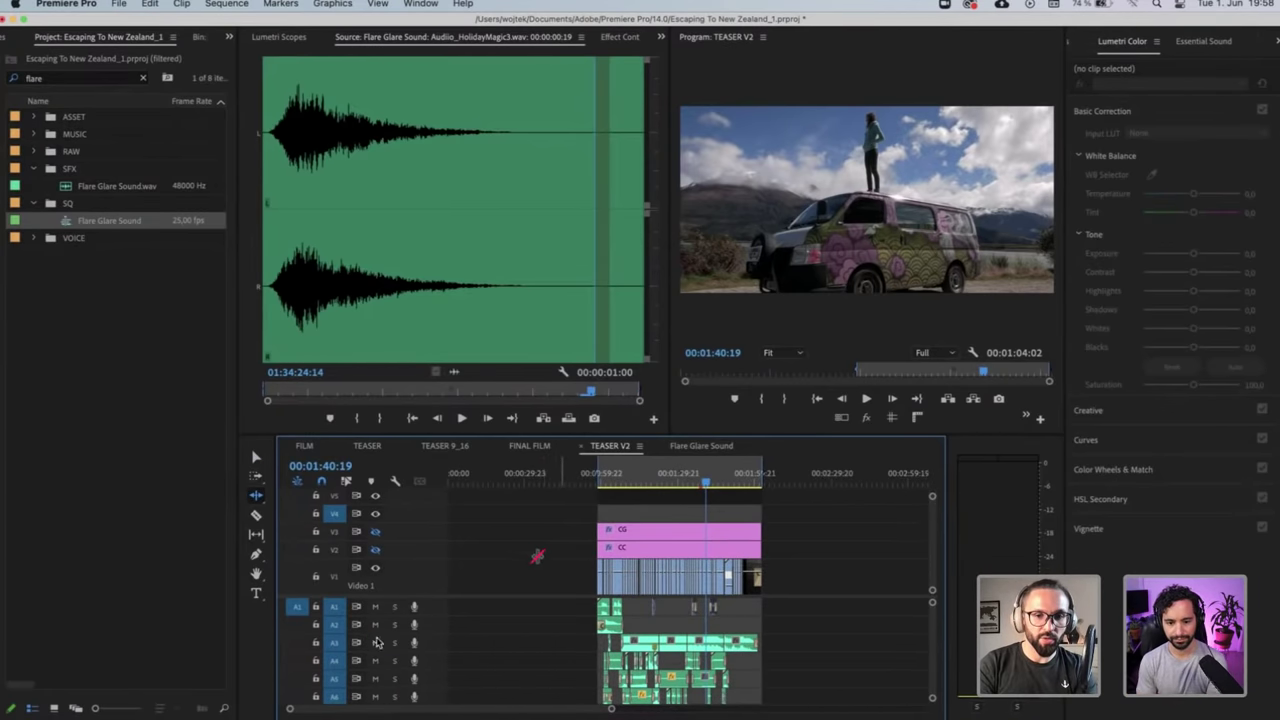
left_click_drag(579, 580, 342, 577)
Clear the sequence in and out points and zoom in near the teaser start
right_click(628, 484)
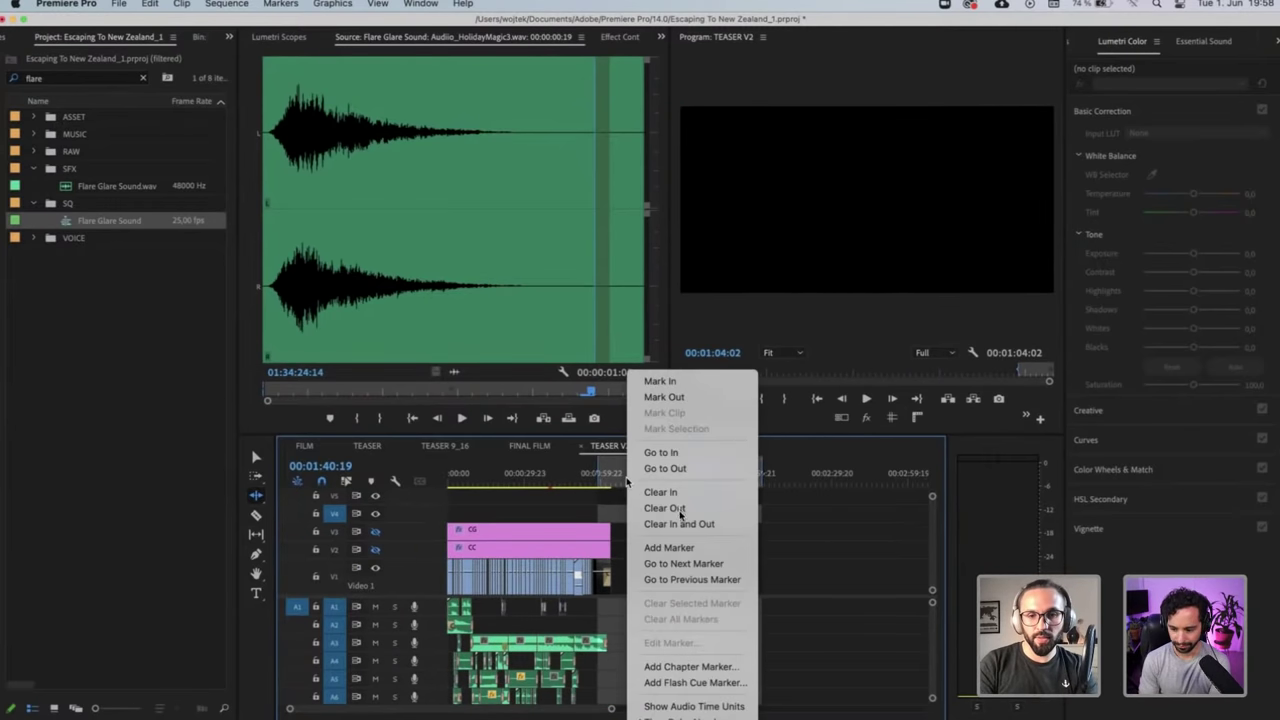
left_click(680, 524)
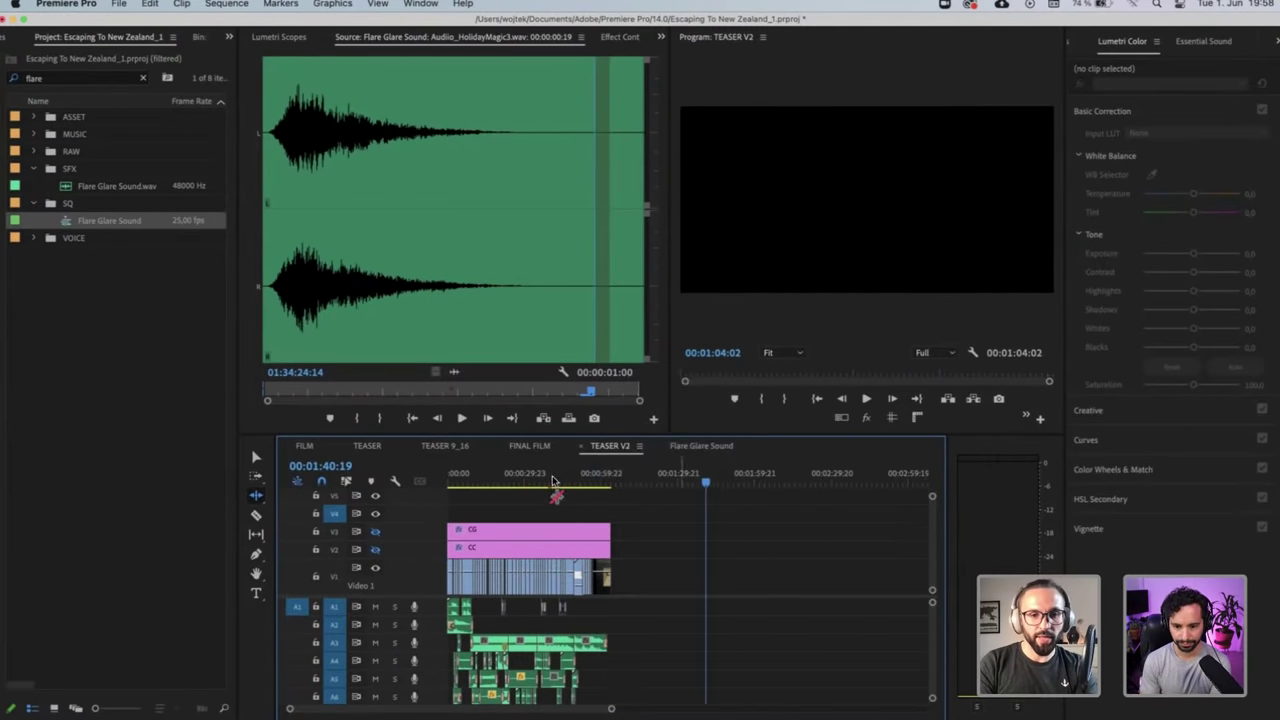
left_click(480, 482)
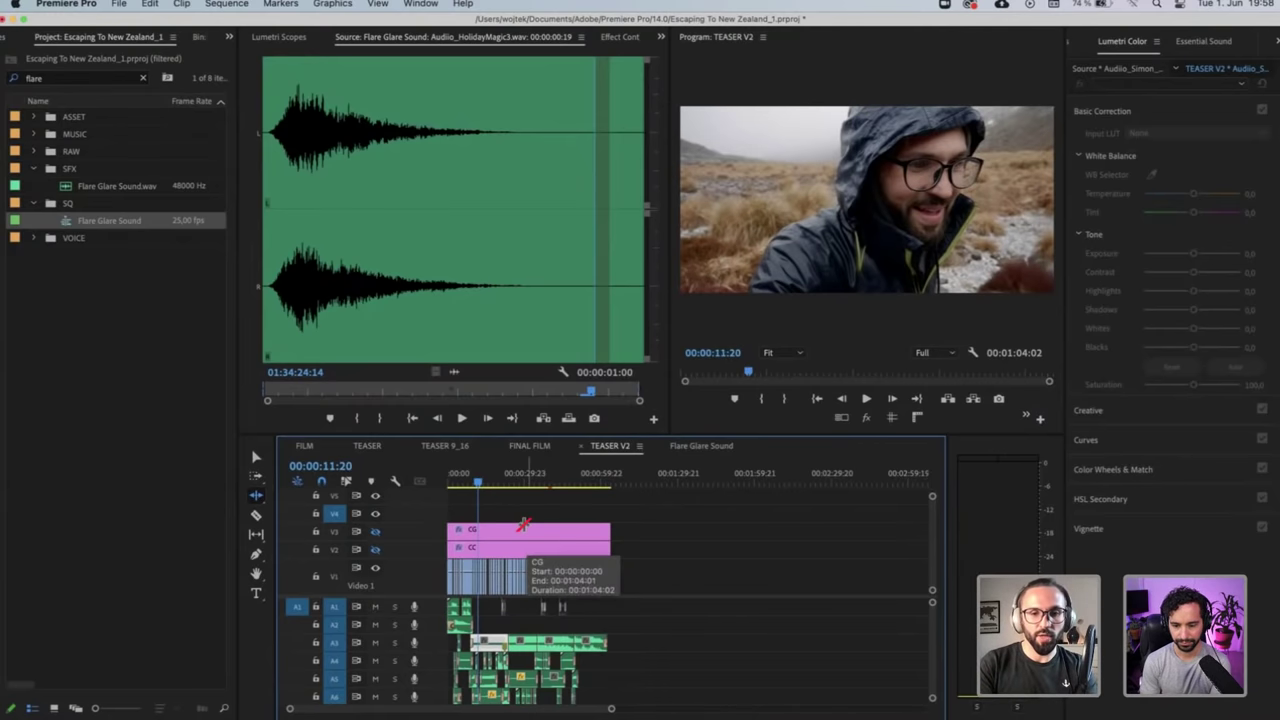
key("=")
key("=")
key("=")
key("v")
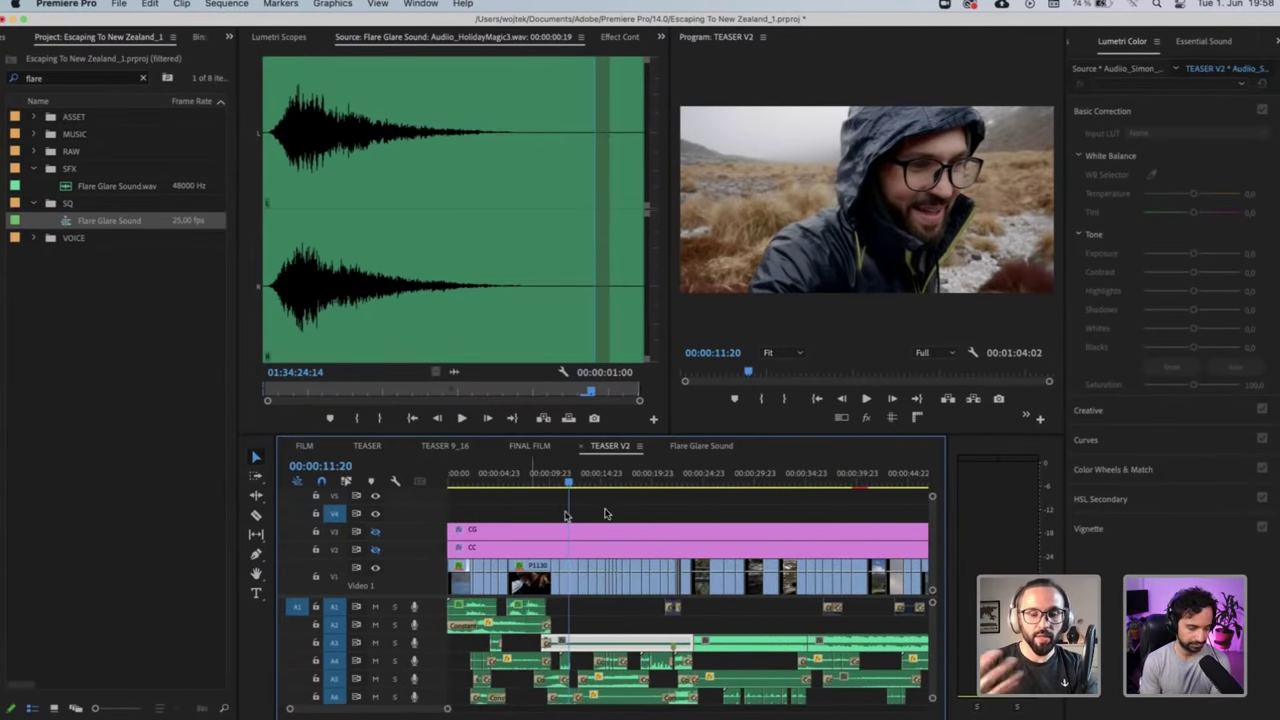
scroll(604, 514, "right", 3)
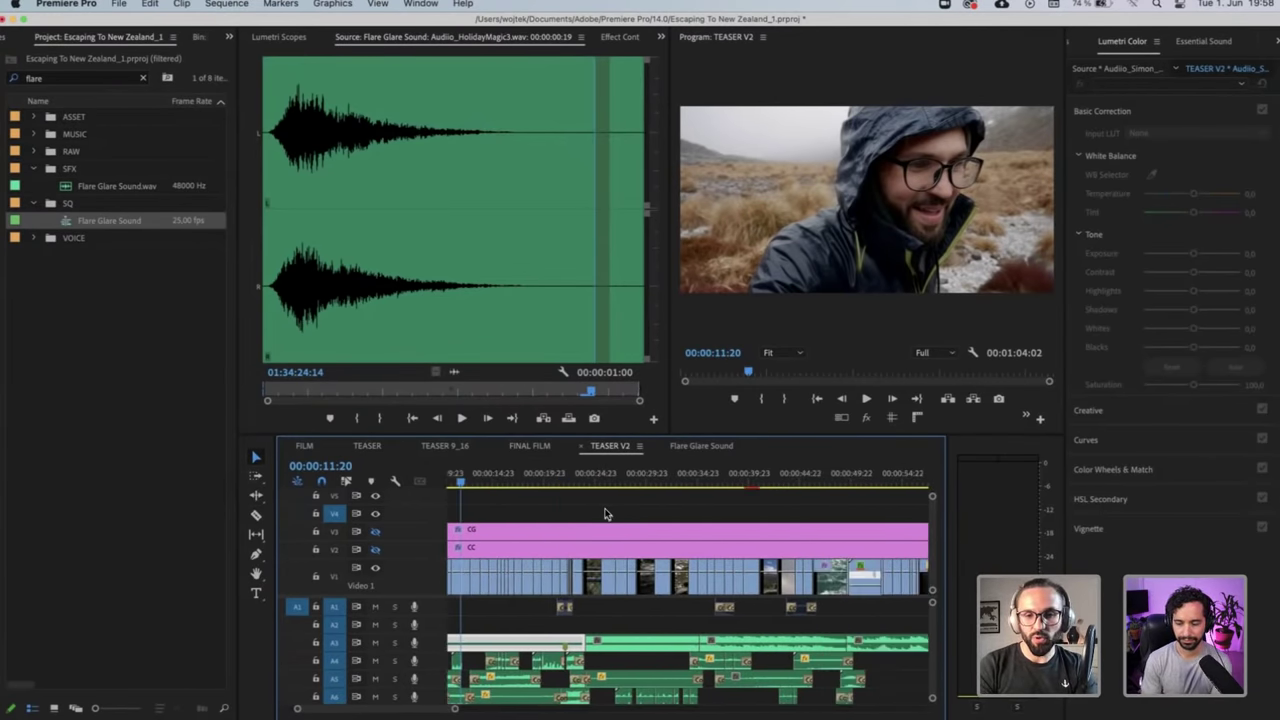
scroll(604, 514, "right", 3)
scroll(604, 514, "right", 1)
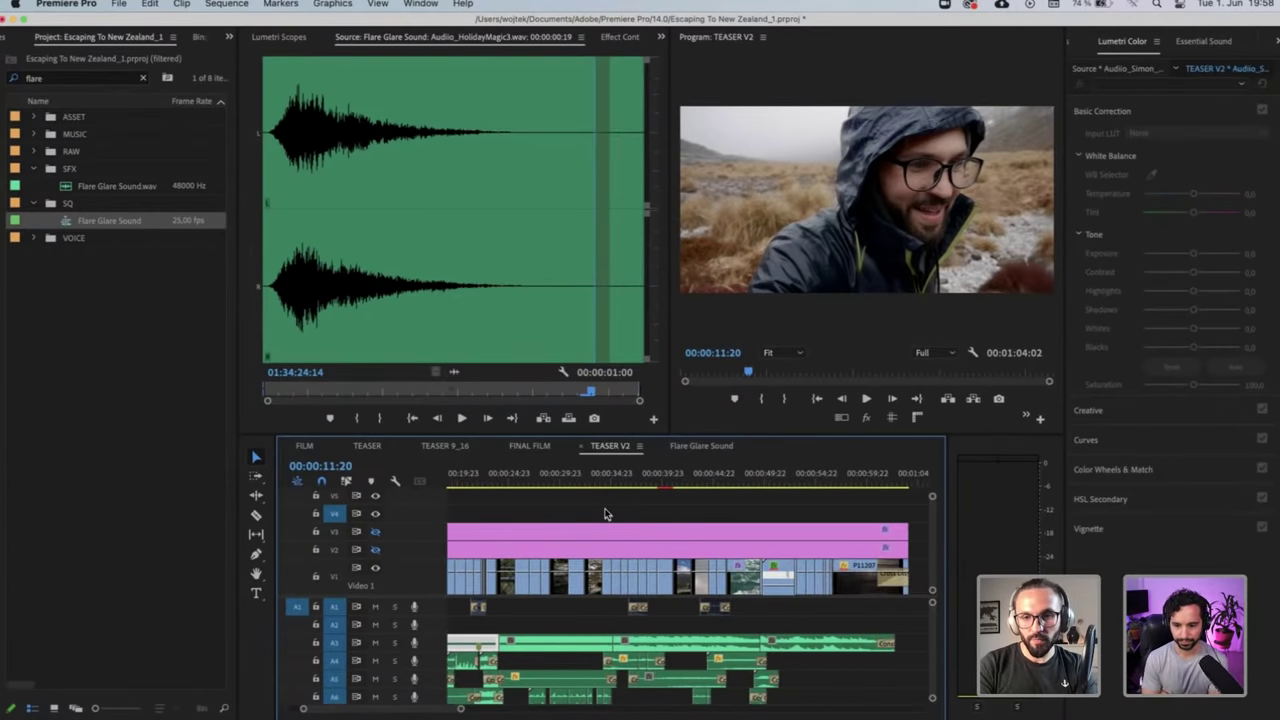
Scrub back to 00:00:43:15, solo A3, hide V1, and play the teaser
left_click(903, 486)
left_click_drag(903, 486, 537, 488)
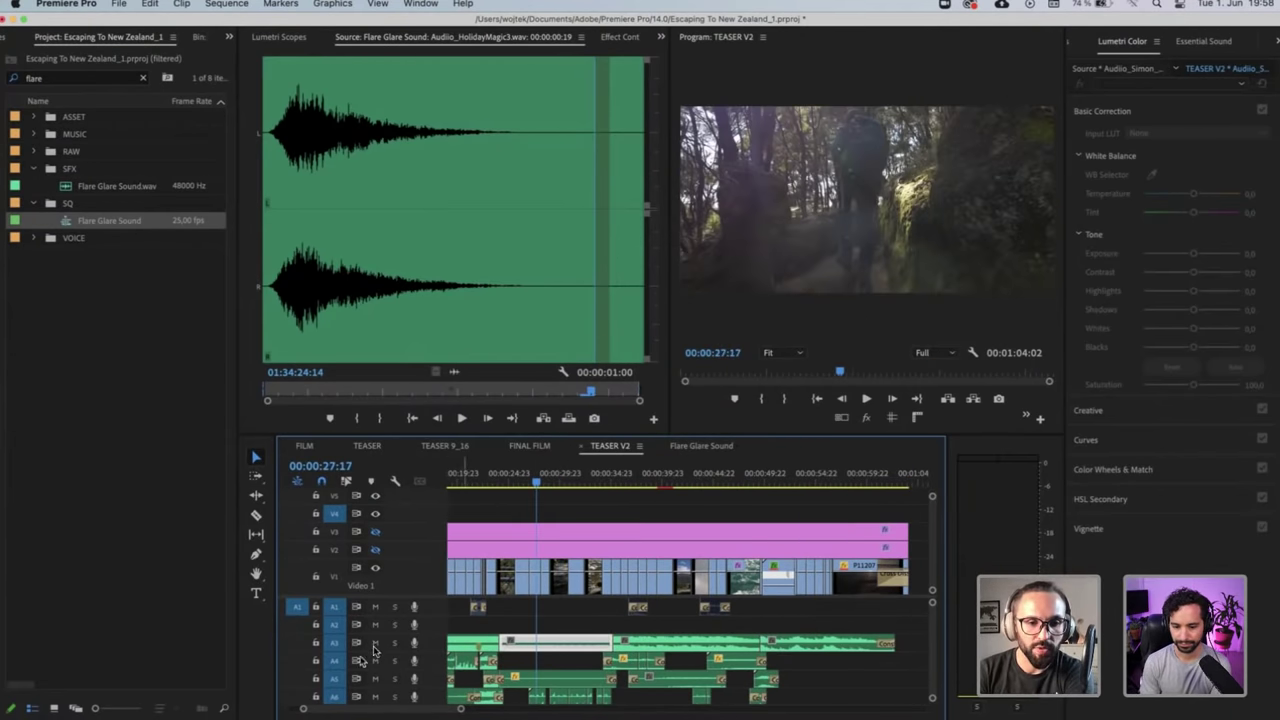
left_click(394, 643)
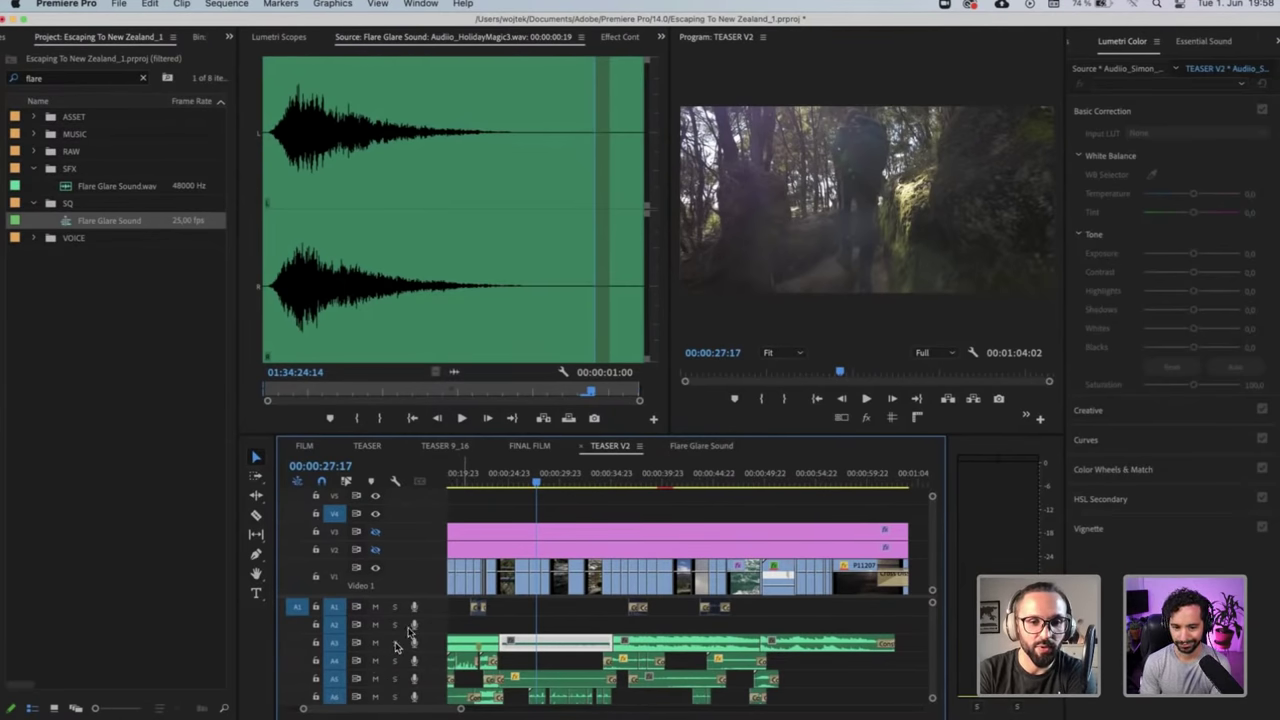
left_click(376, 569)
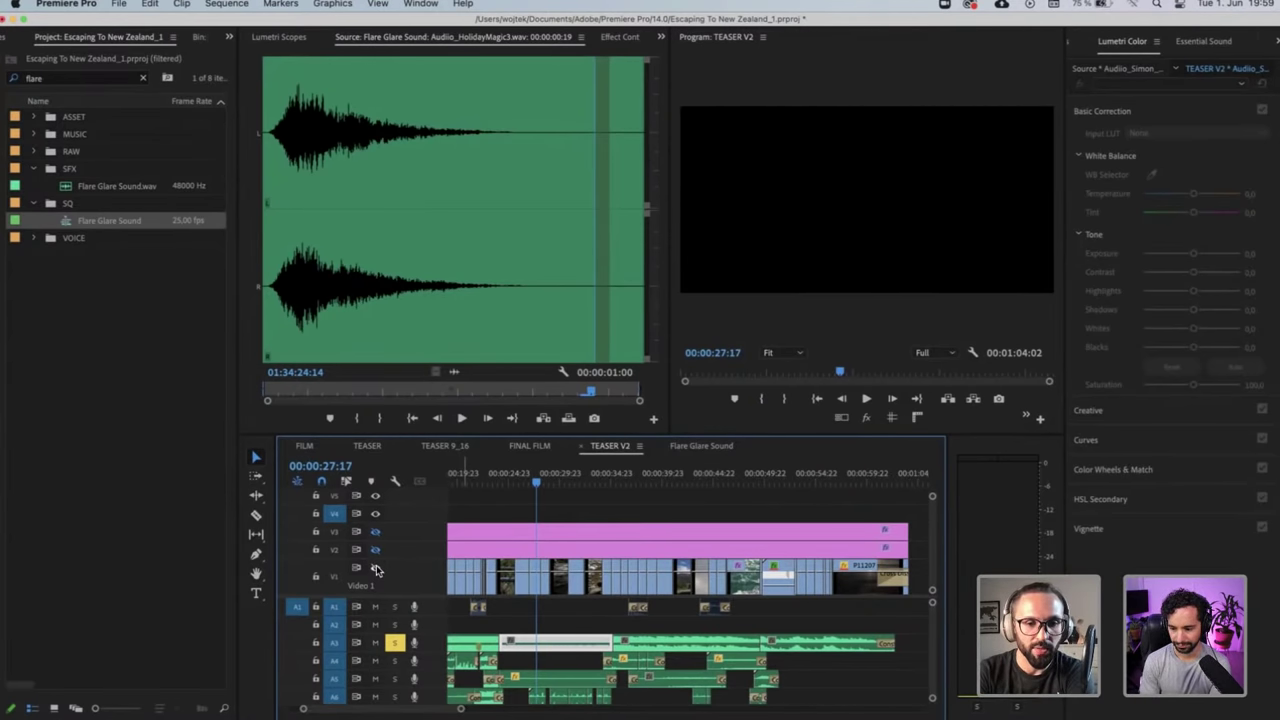
key("space")
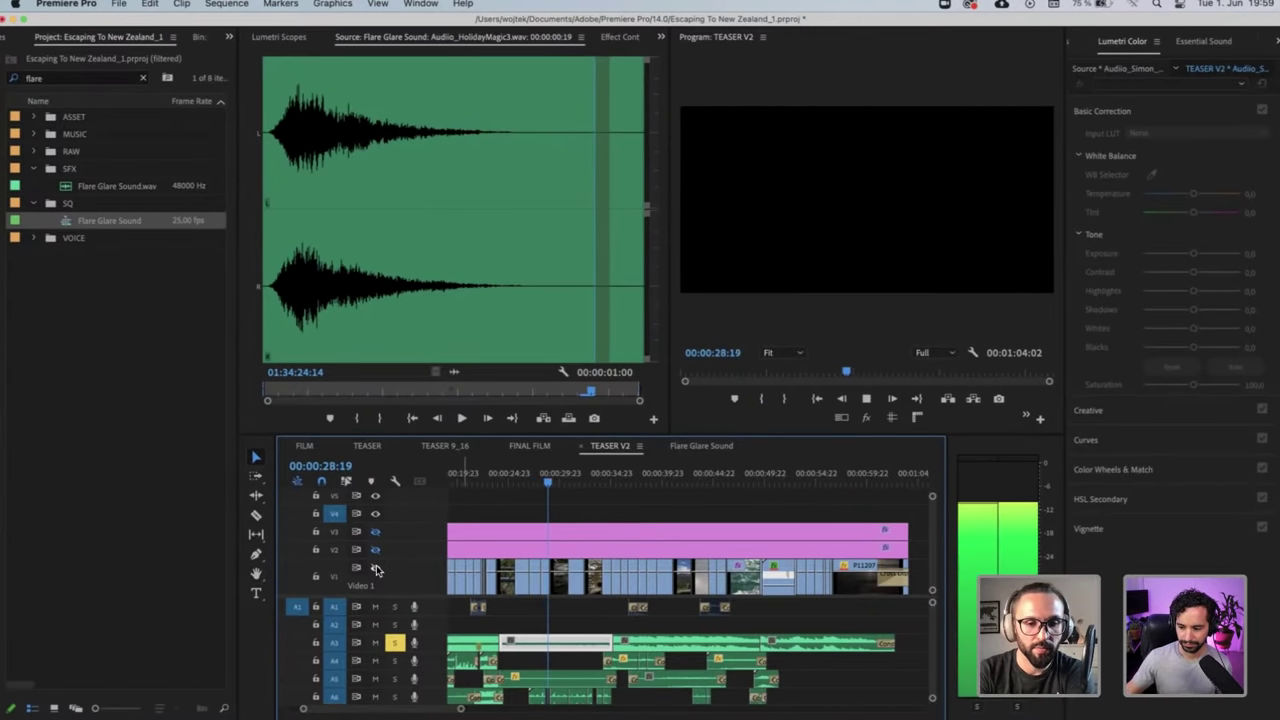
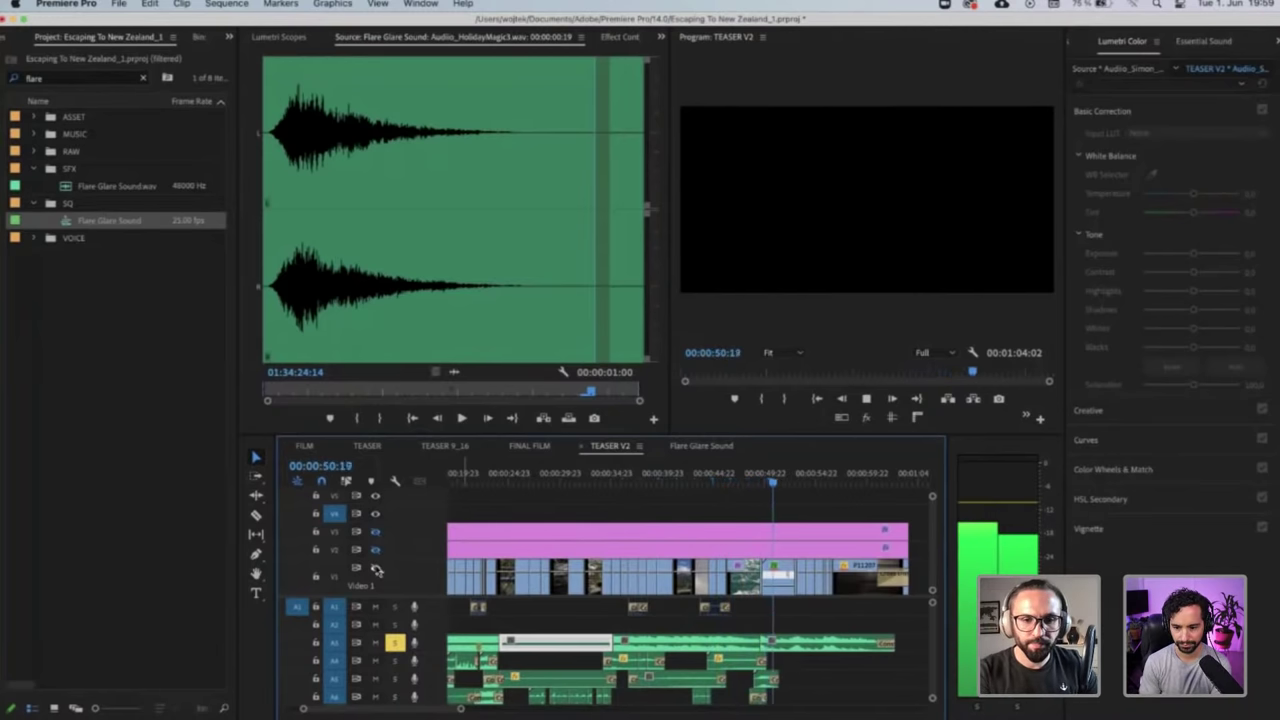
Stop playback, un-solo track A3 and park the playhead at 37:14
key("super+v")
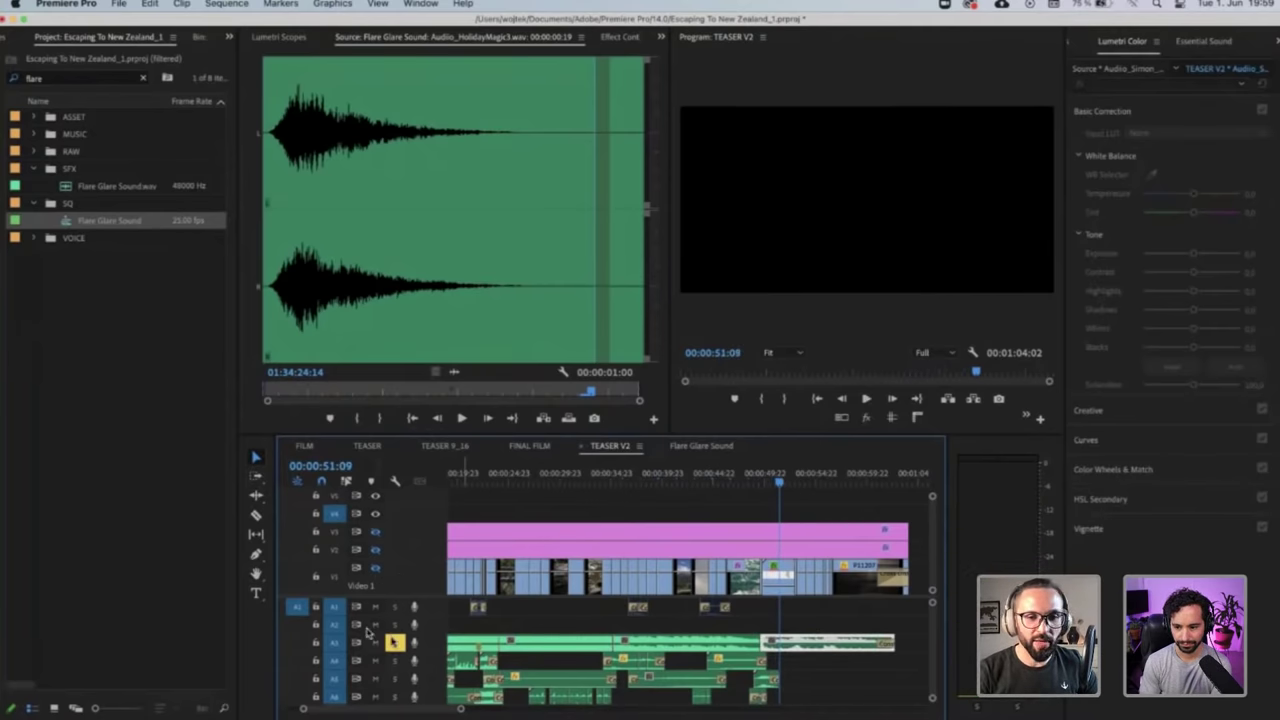
left_click(395, 642)
left_click(597, 471)
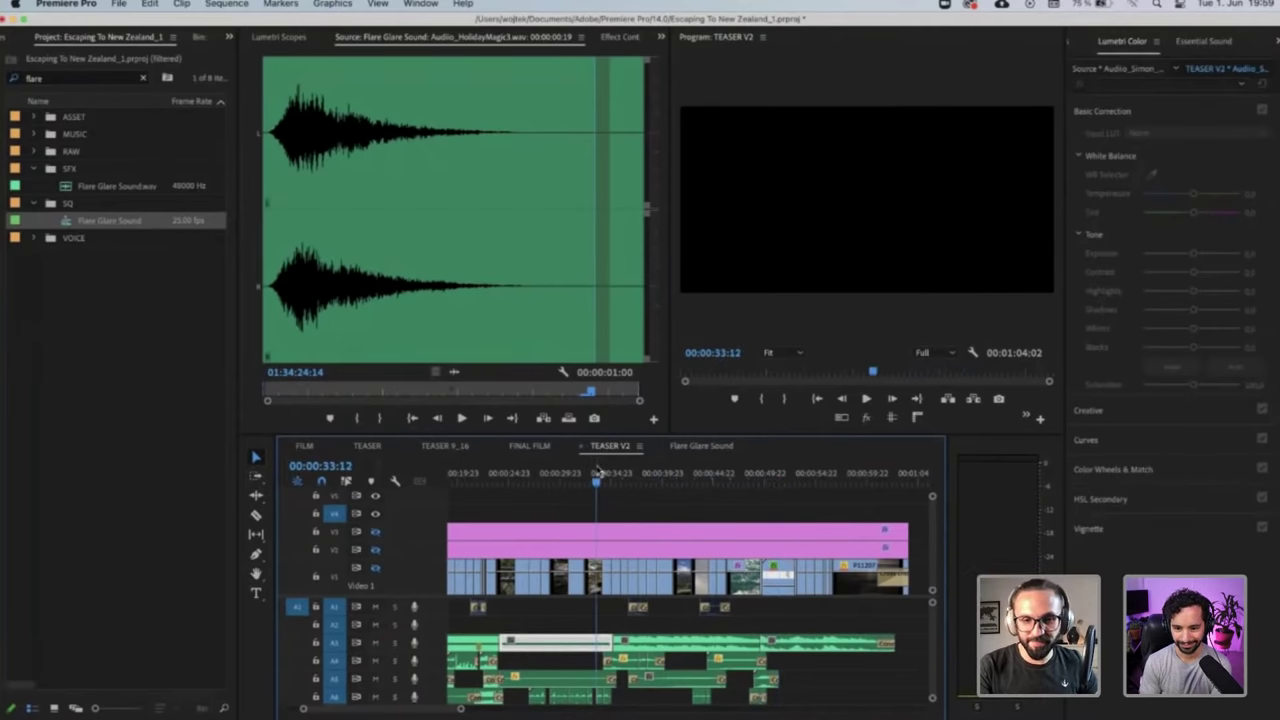
key("=")
key("=")
scroll(628, 598, "right", 2)
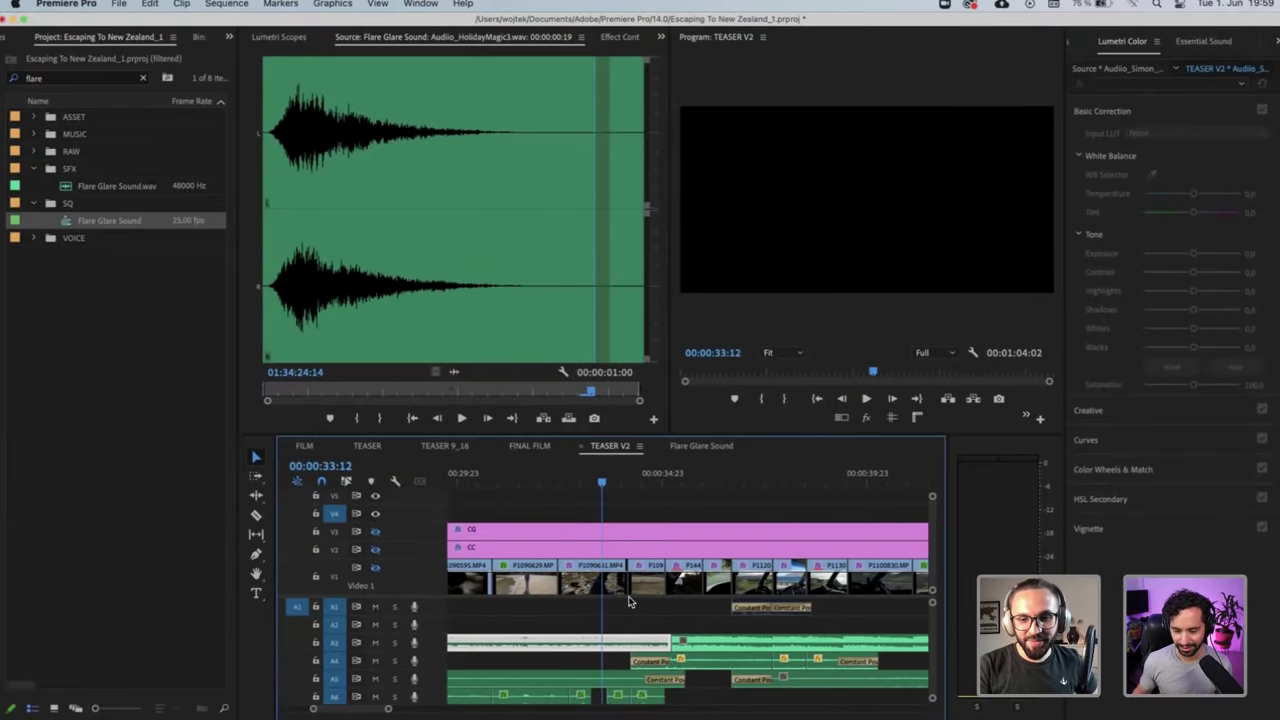
key("minus")
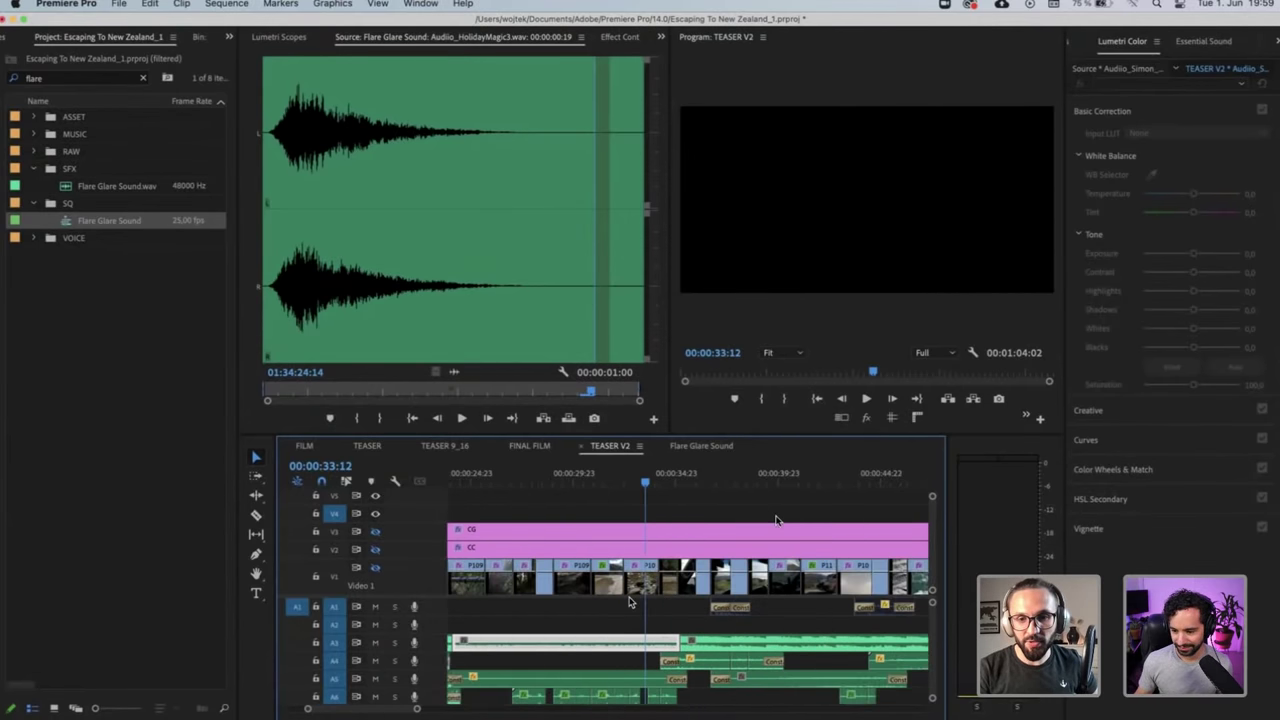
left_click(726, 484)
left_click_drag(726, 488, 731, 490)
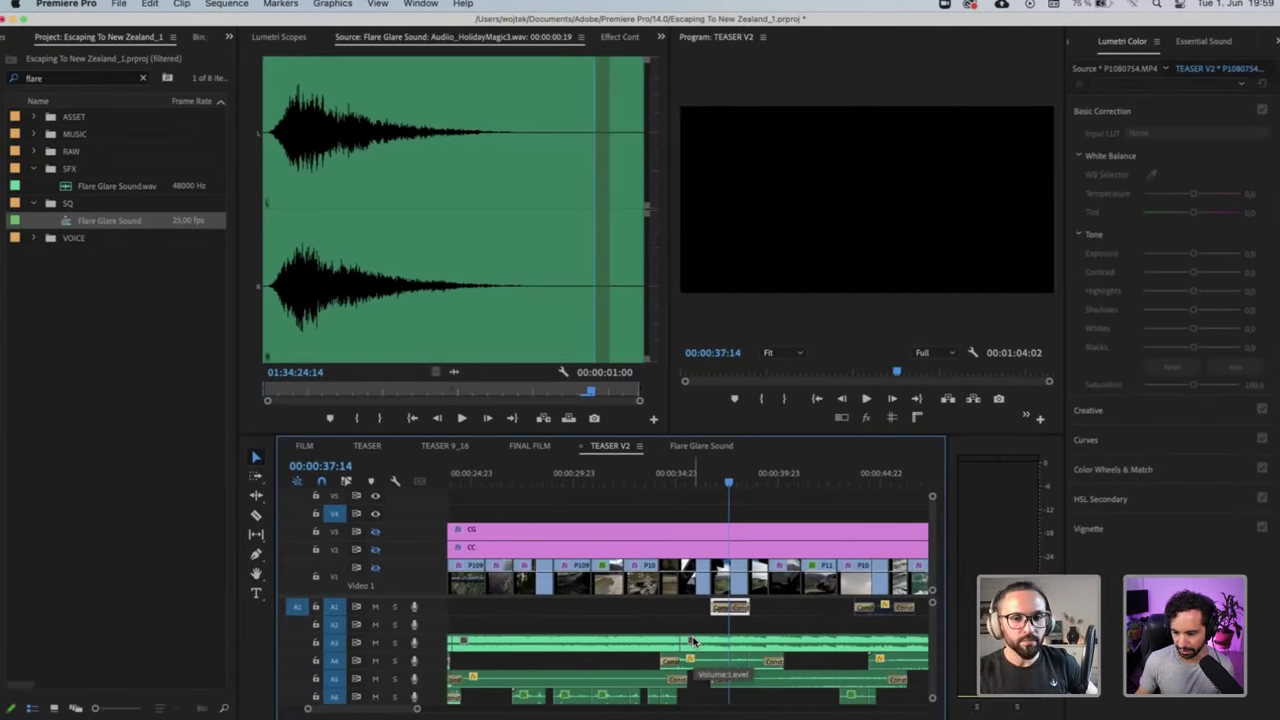
Cut the A3 music clip at 37:14, open its Speed/Duration settings, then go to the Docs script
left_click(730, 645)
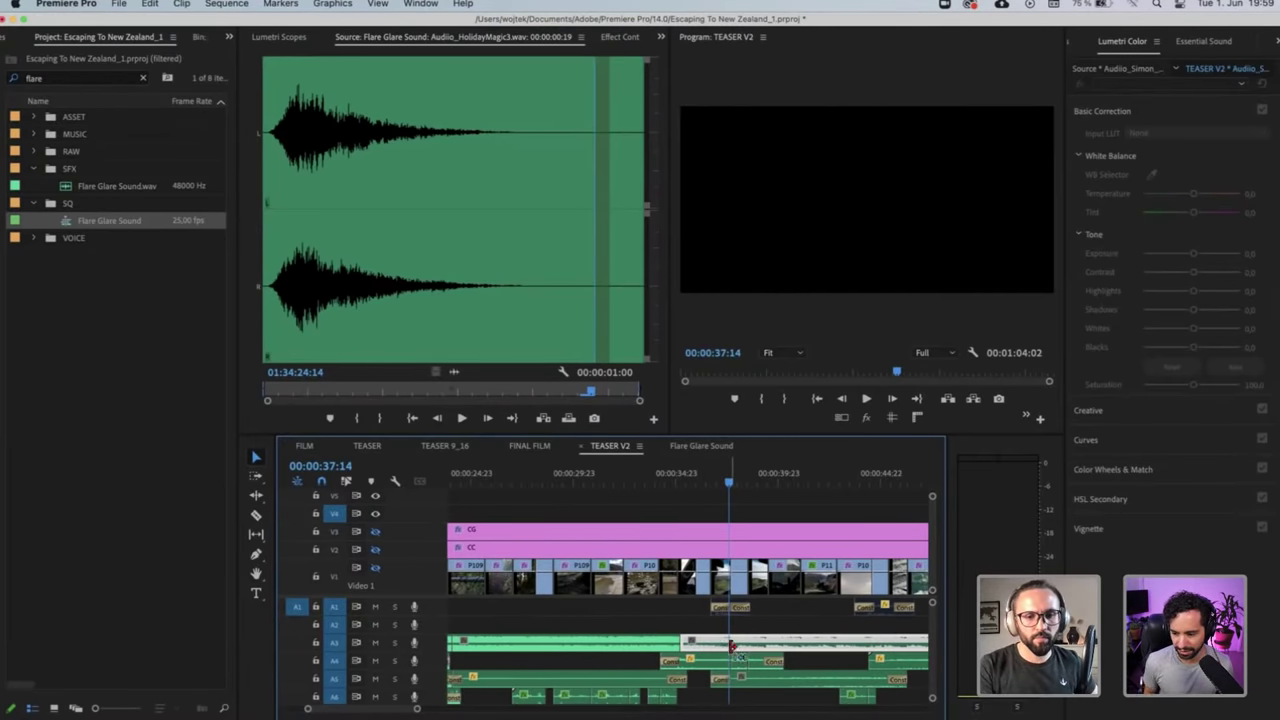
key("super+k")
key("super+r")
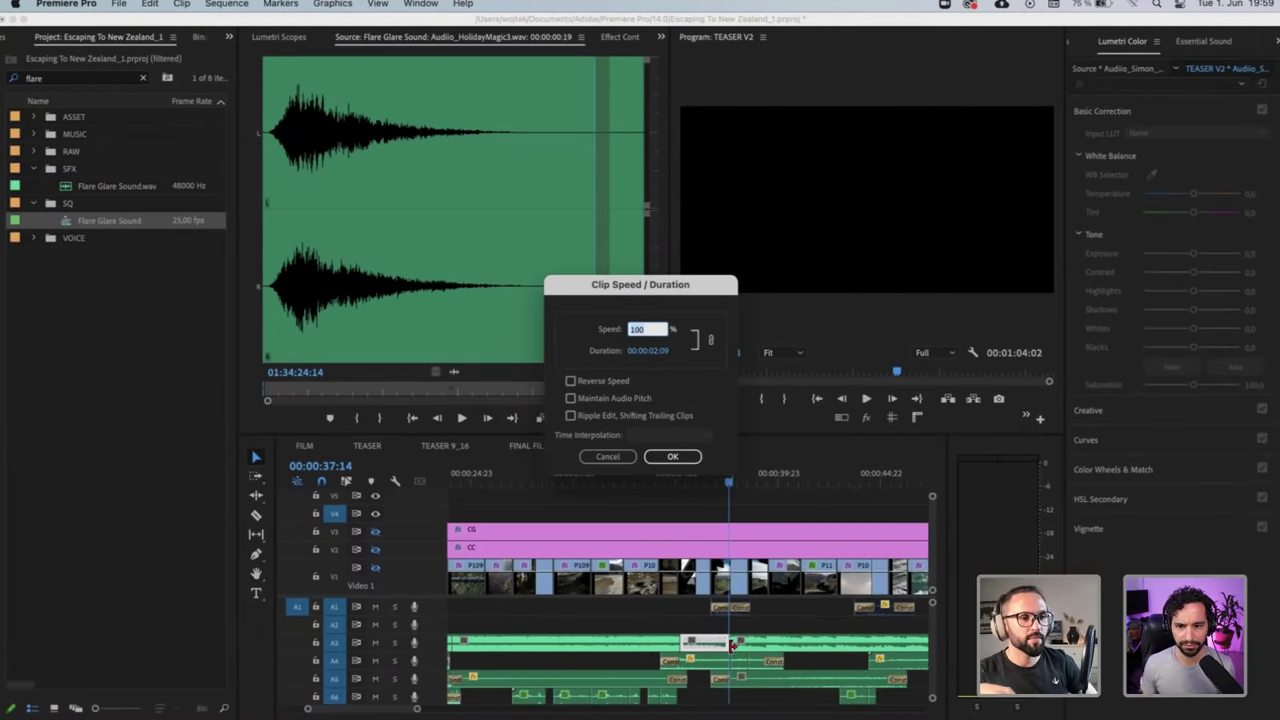
key("ctrl+Right")
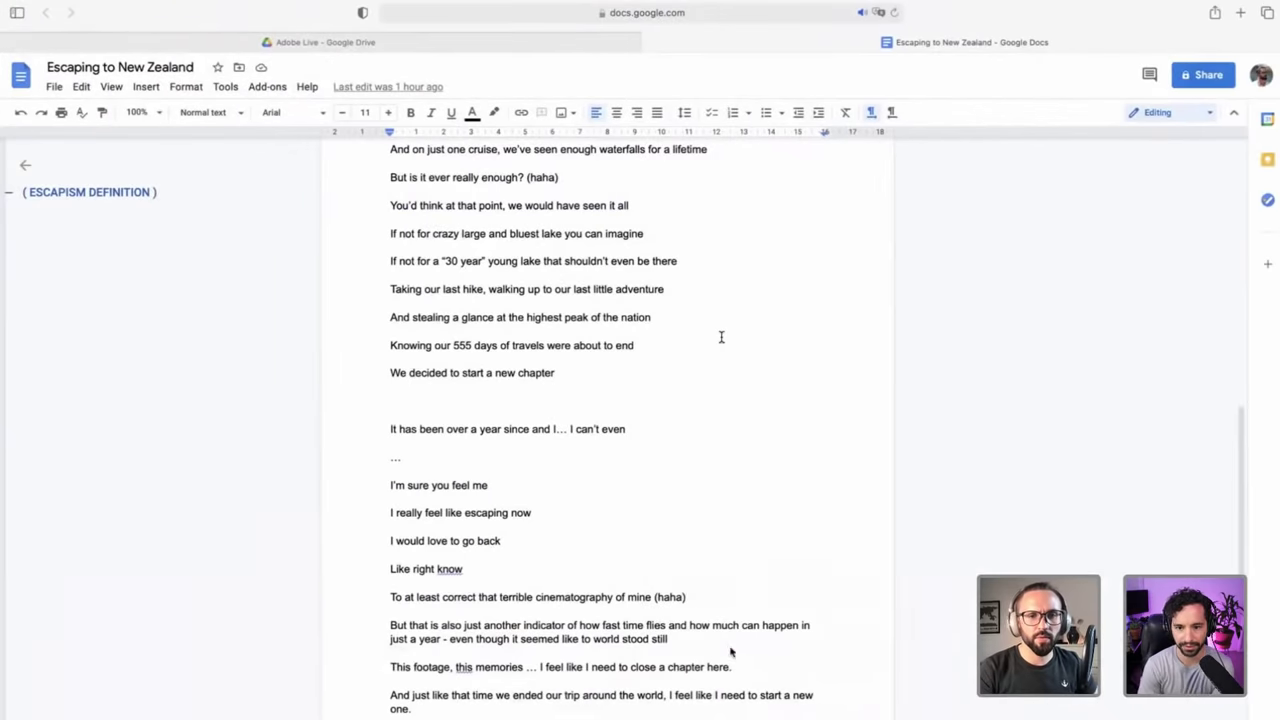
Try deleting the script's opening 'I've said that' lines, then restore them
scroll(720, 337, "up", 15)
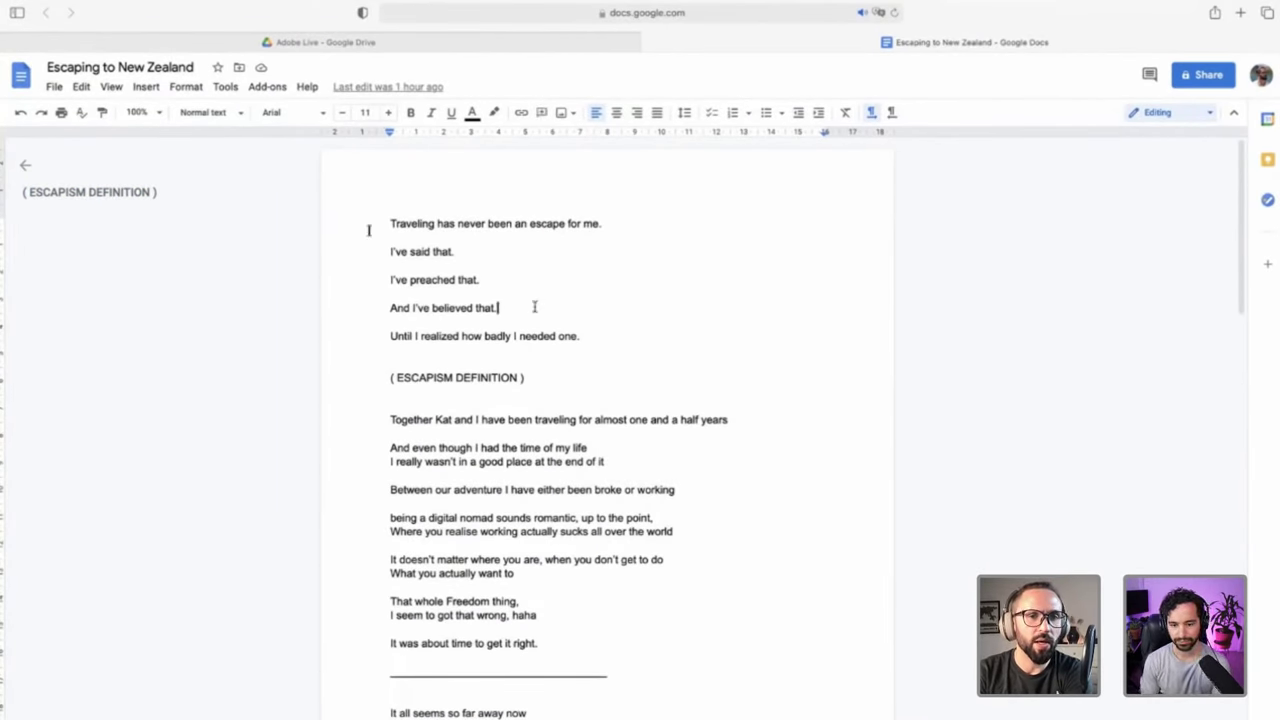
left_click_drag(537, 306, 361, 241)
key("BackSpace")
key("BackSpace")
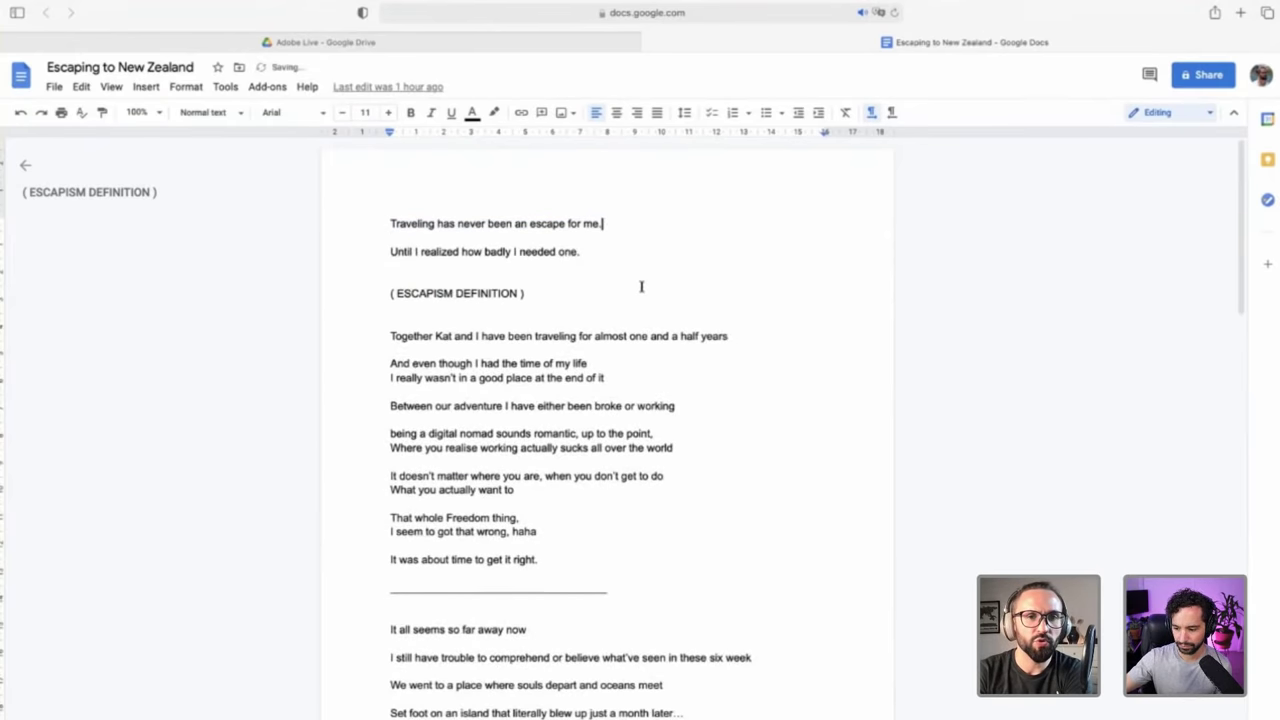
left_click_drag(621, 271, 380, 217)
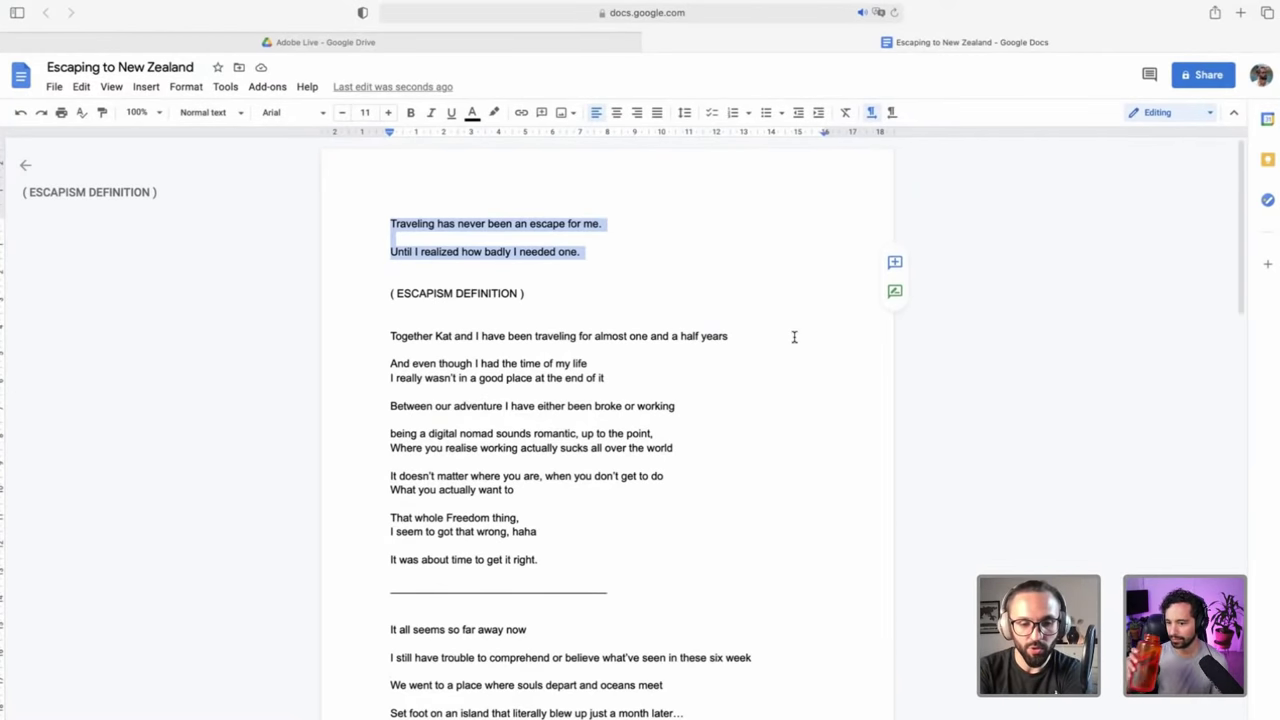
key("super+z")
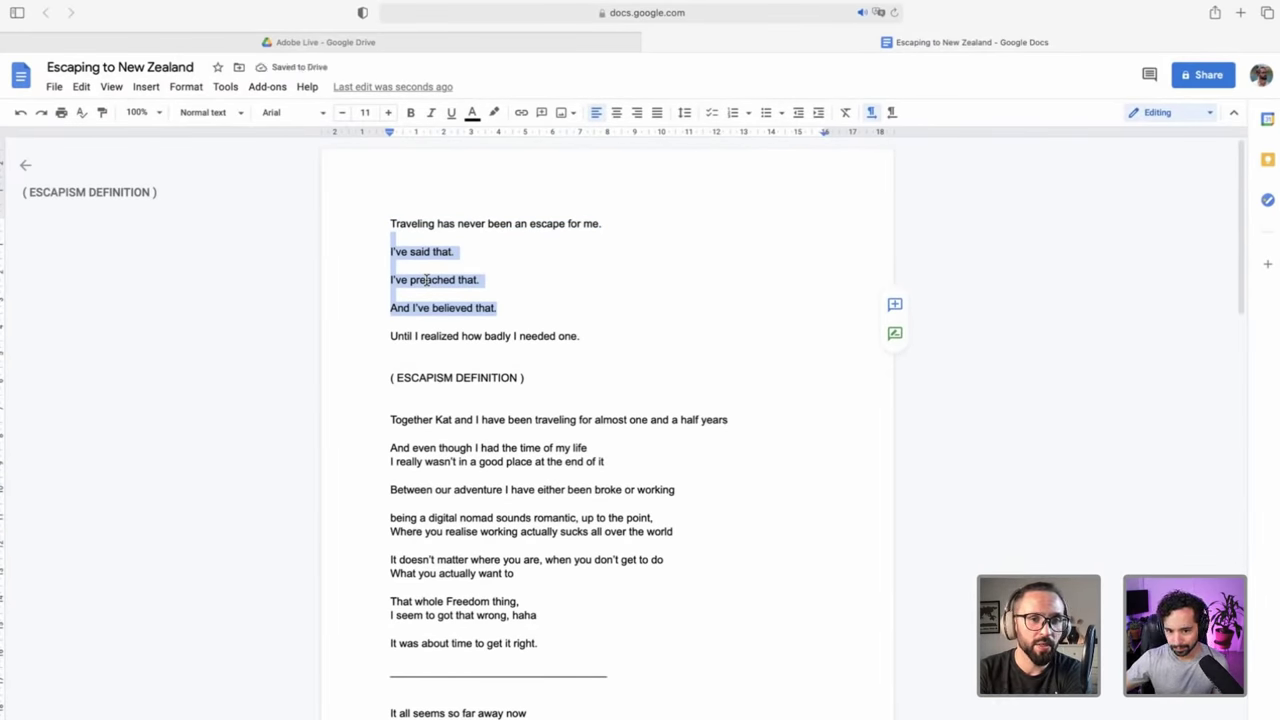
Try cutting the 'Together Kat' through 'get it right' paragraphs, then restore them
scroll(400, 320, "down", 2)
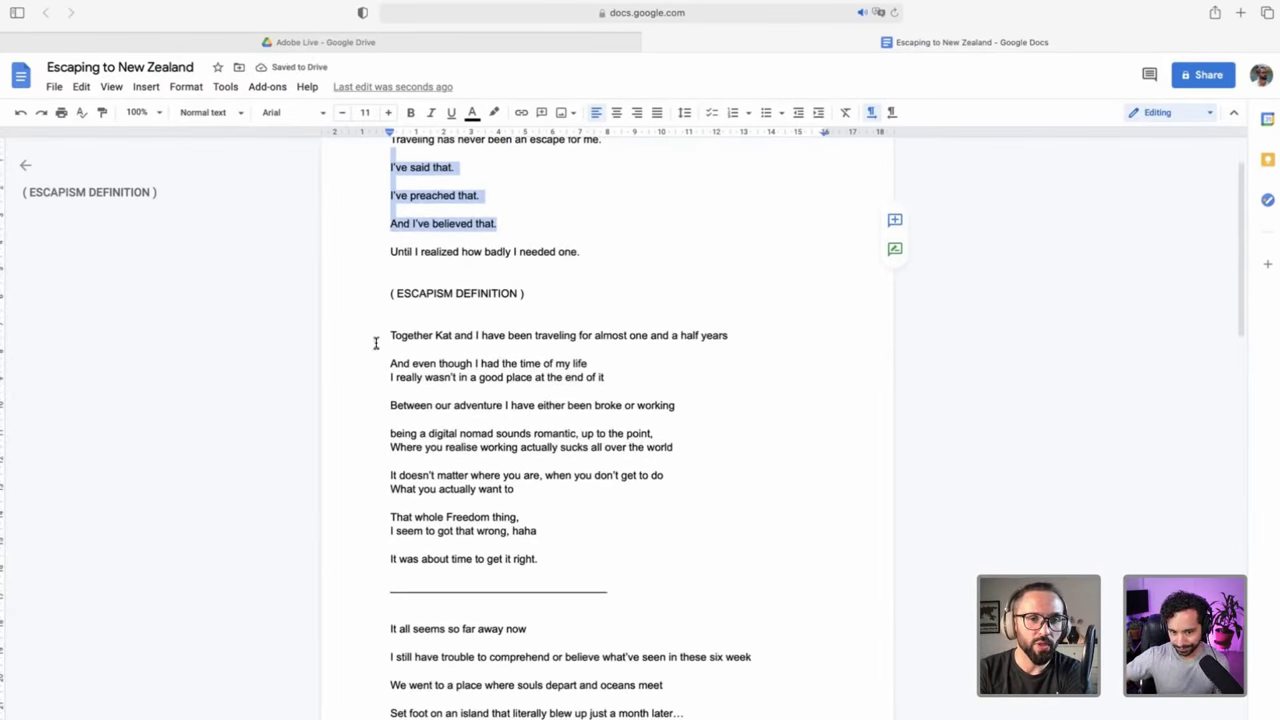
left_click_drag(376, 343, 599, 566)
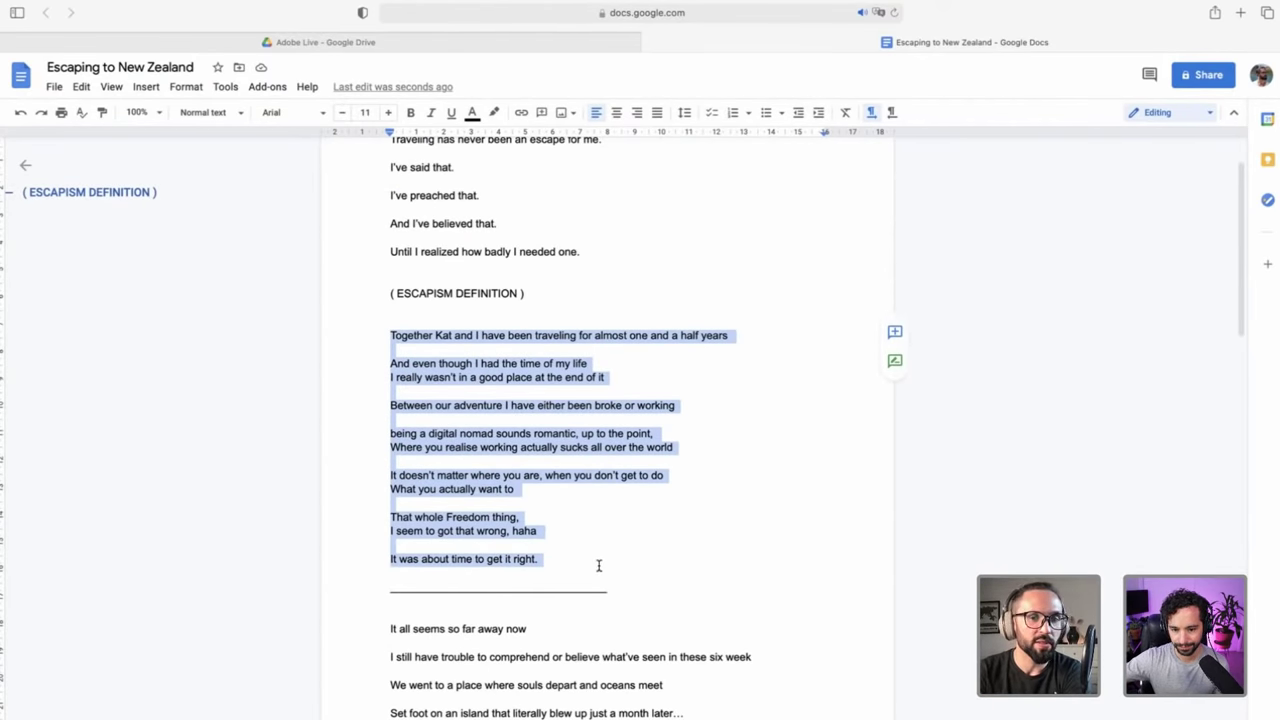
scroll(599, 566, "down", 4)
key("BackSpace")
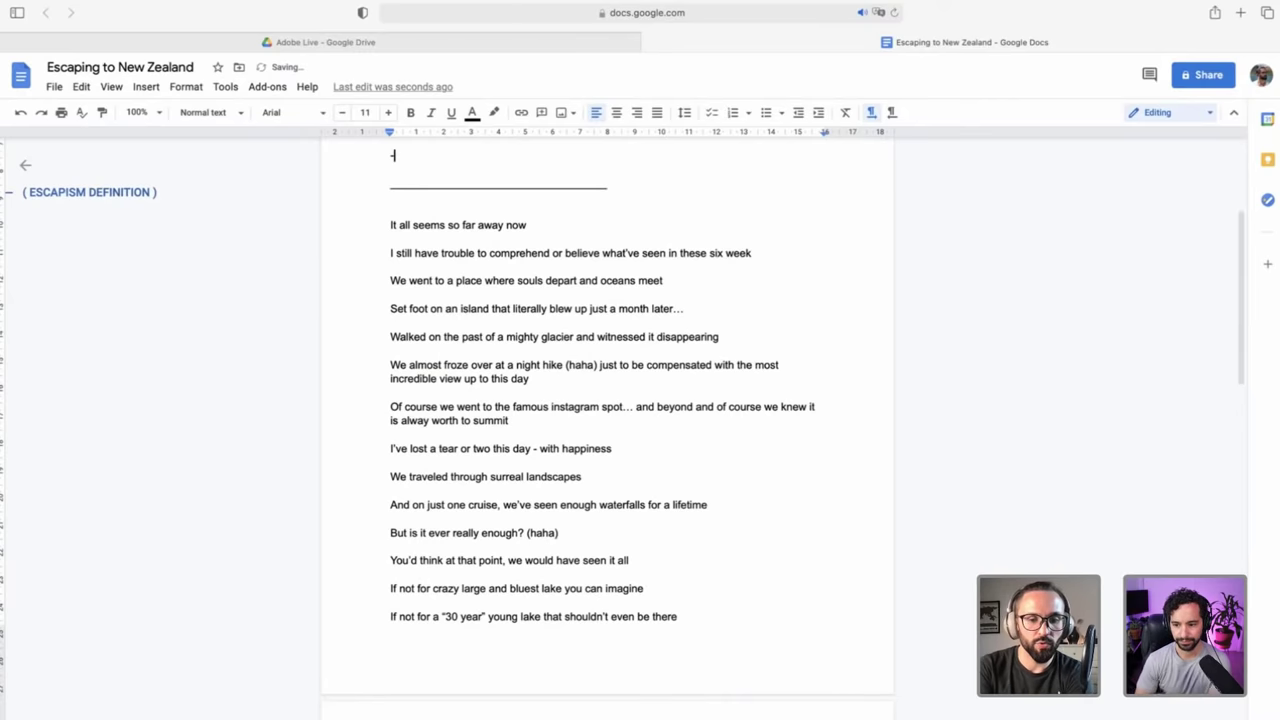
key("super+z")
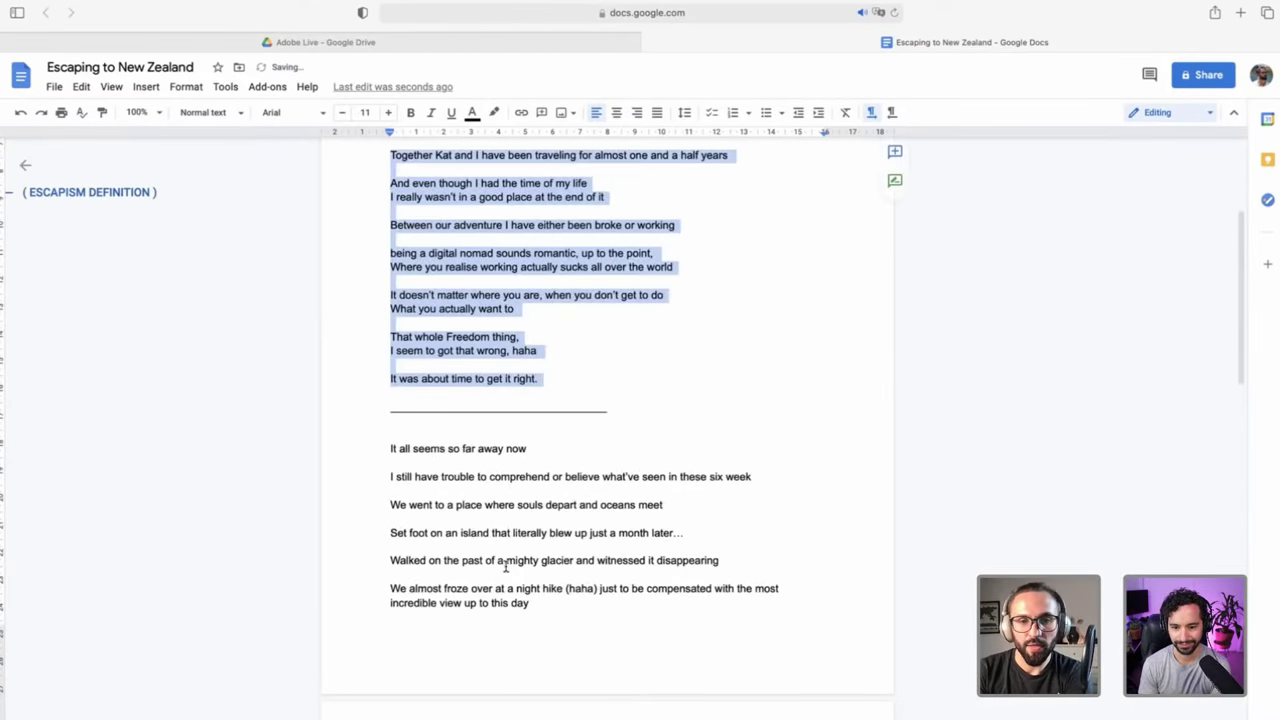
Remove the space before 'mighty' and read down to 'Until then - I see you.'
left_click(505, 565)
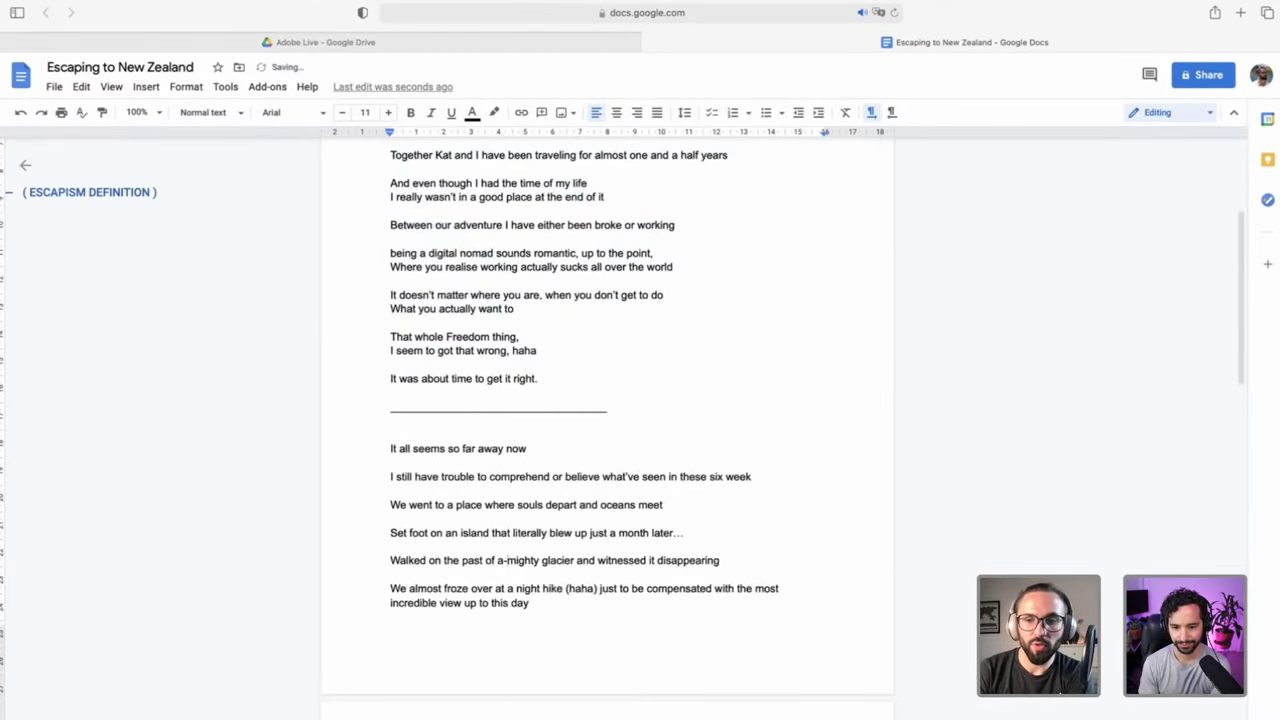
key("BackSpace")
scroll(600, 523, "down", 1)
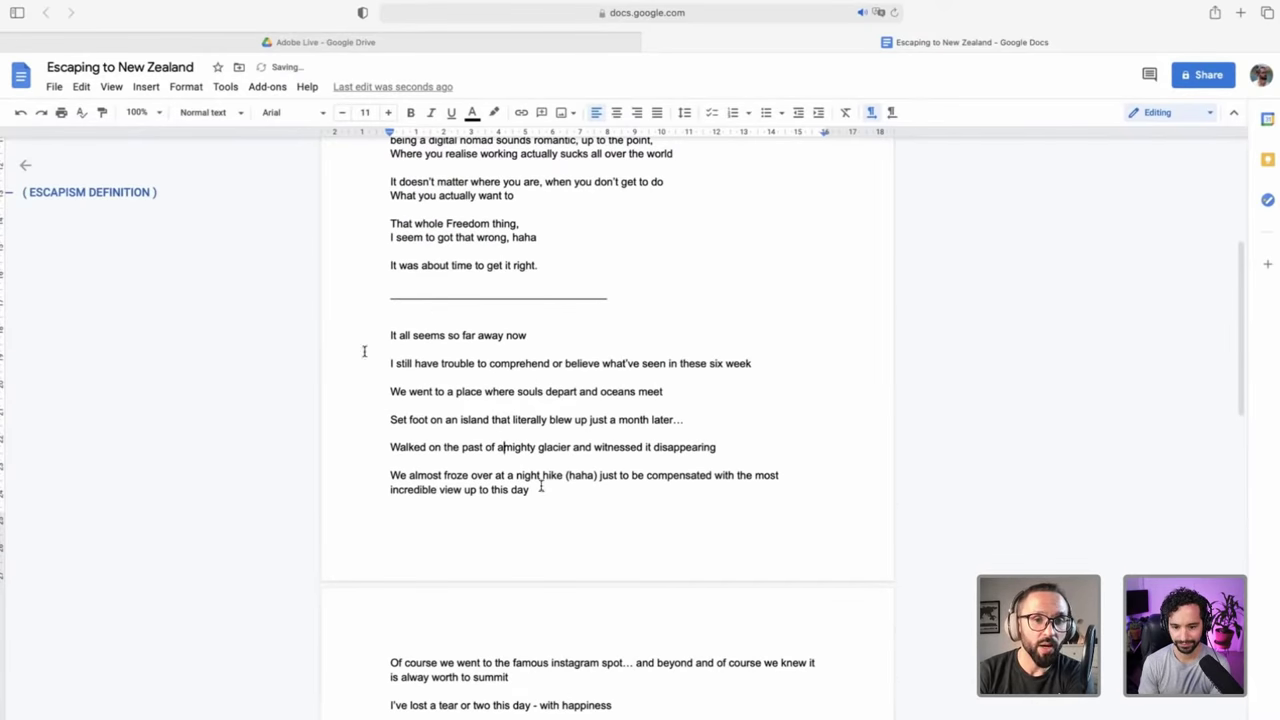
scroll(541, 486, "down", 3)
scroll(541, 486, "down", 7)
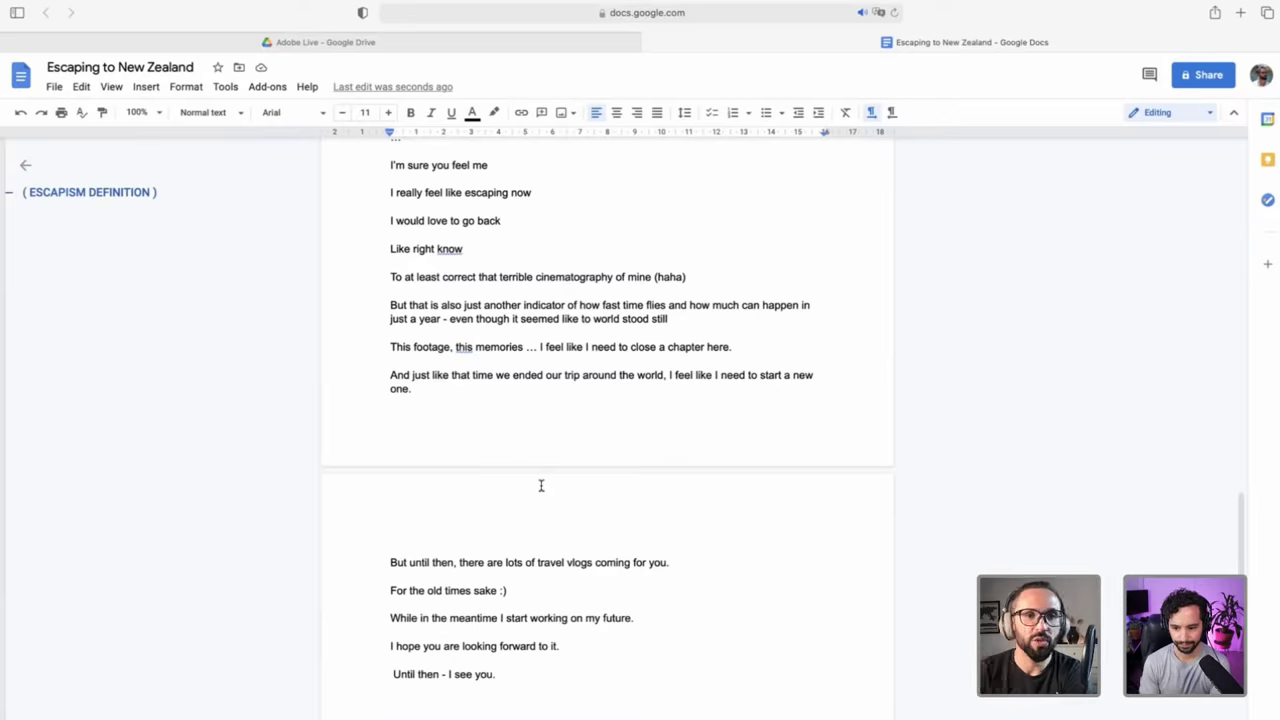
scroll(541, 486, "down", 3)
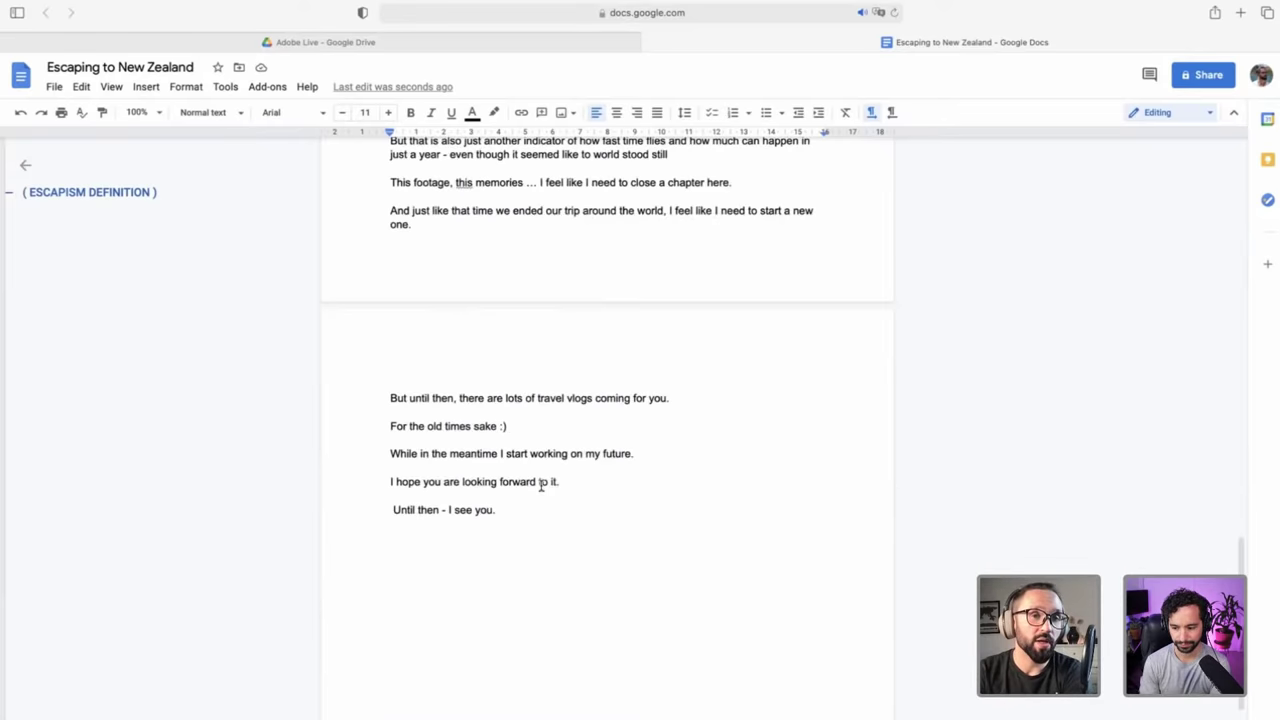
Open the Taking A Year Off document from the Adobe Live Drive folder and check the WIDE SHOT line
left_click(516, 48)
double_click(396, 241)
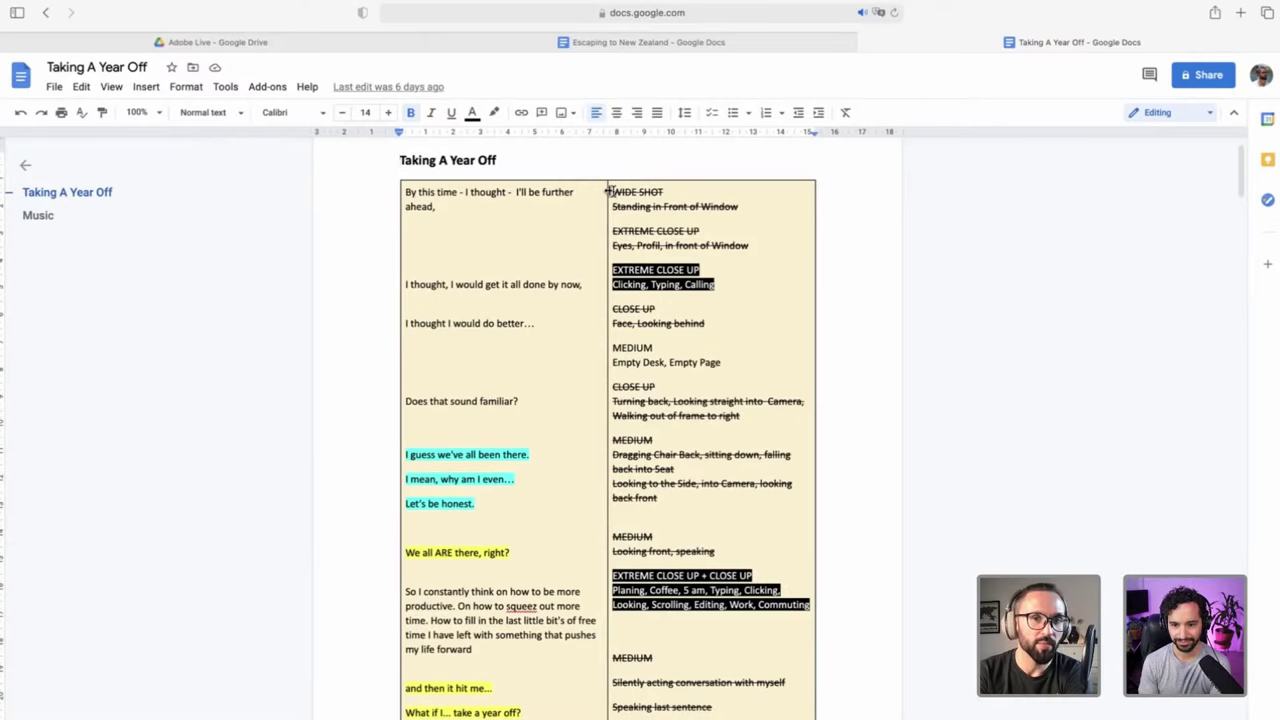
left_click_drag(612, 191, 744, 206)
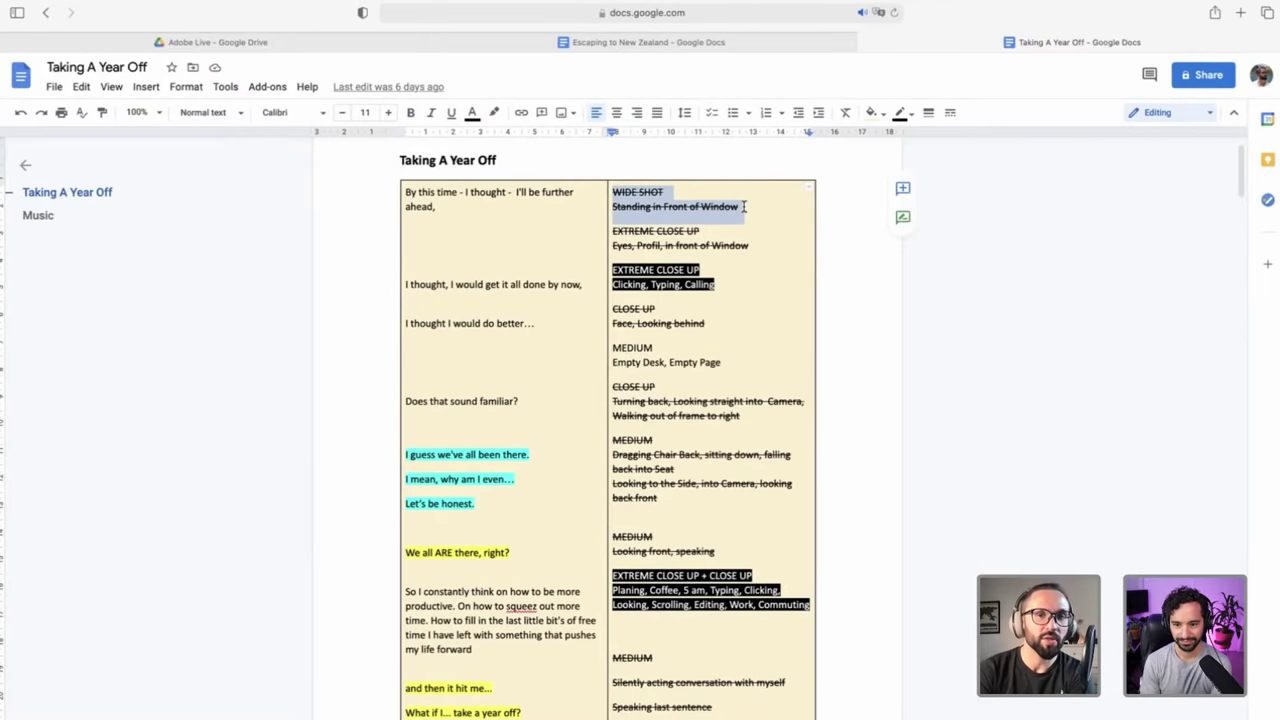
left_click(636, 246)
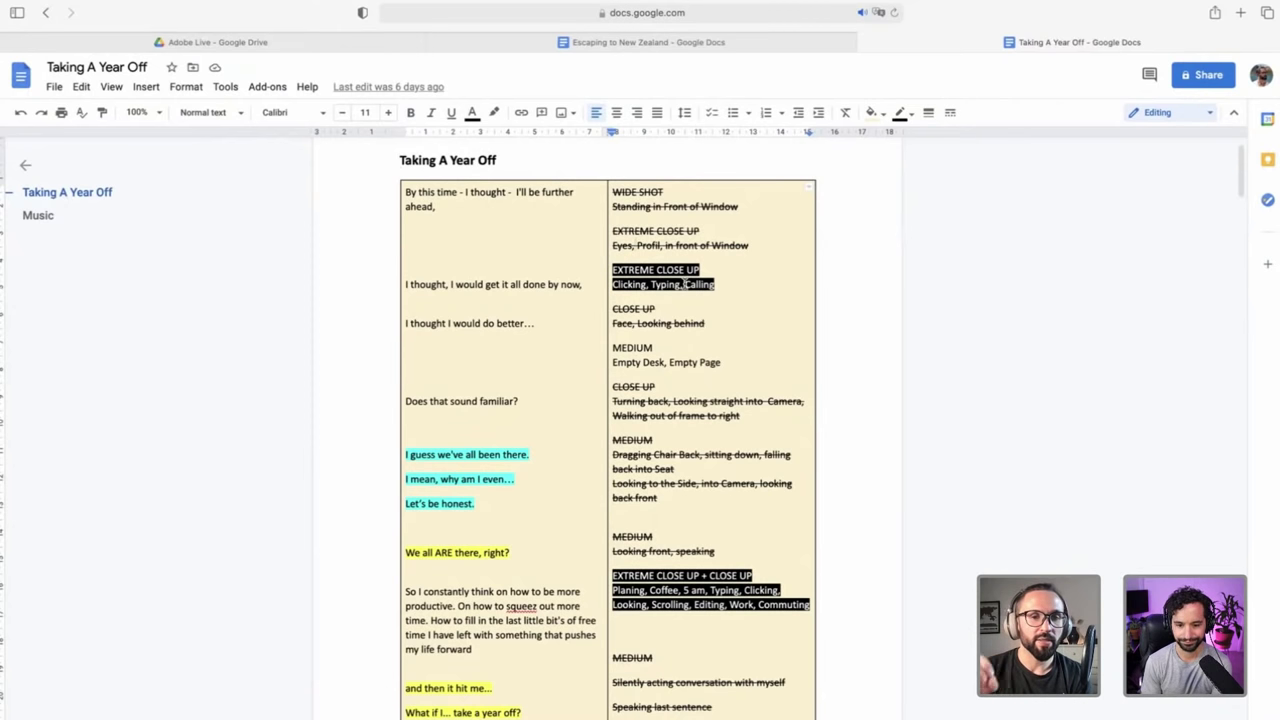
Read down the Taking A Year Off script to the Coming Back Footage line
scroll(685, 284, "down", 3)
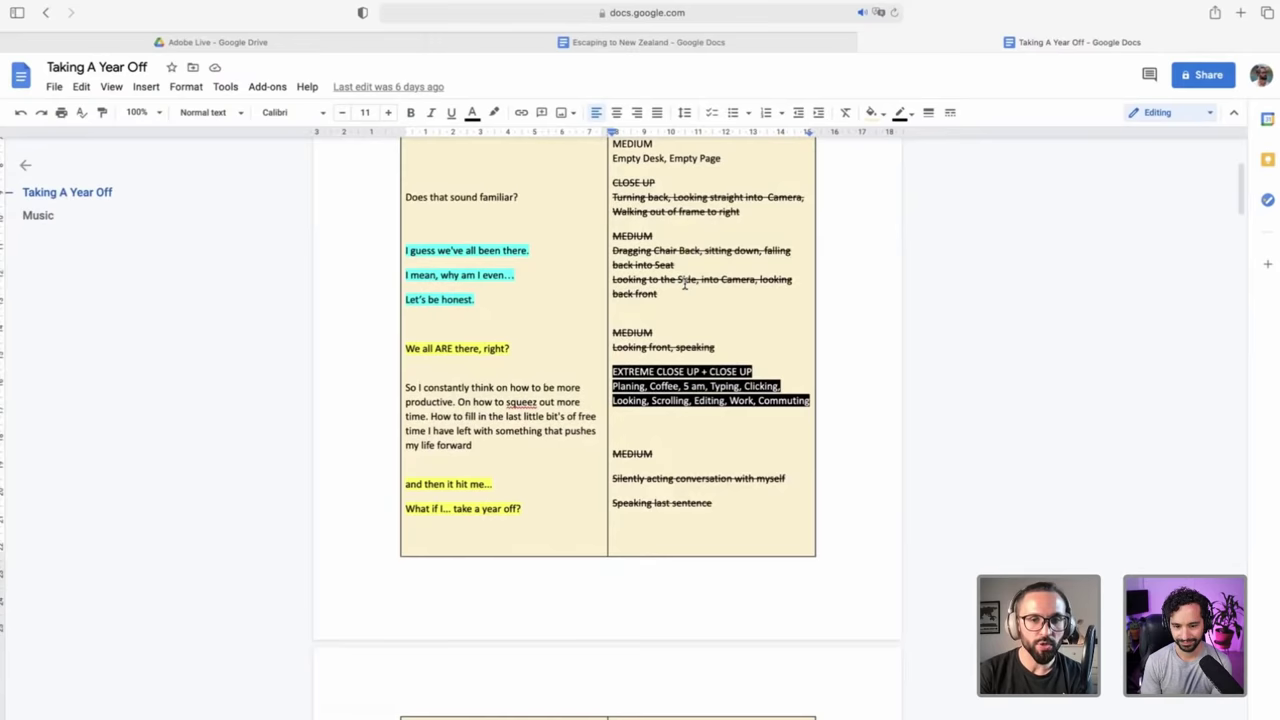
scroll(685, 284, "down", 15)
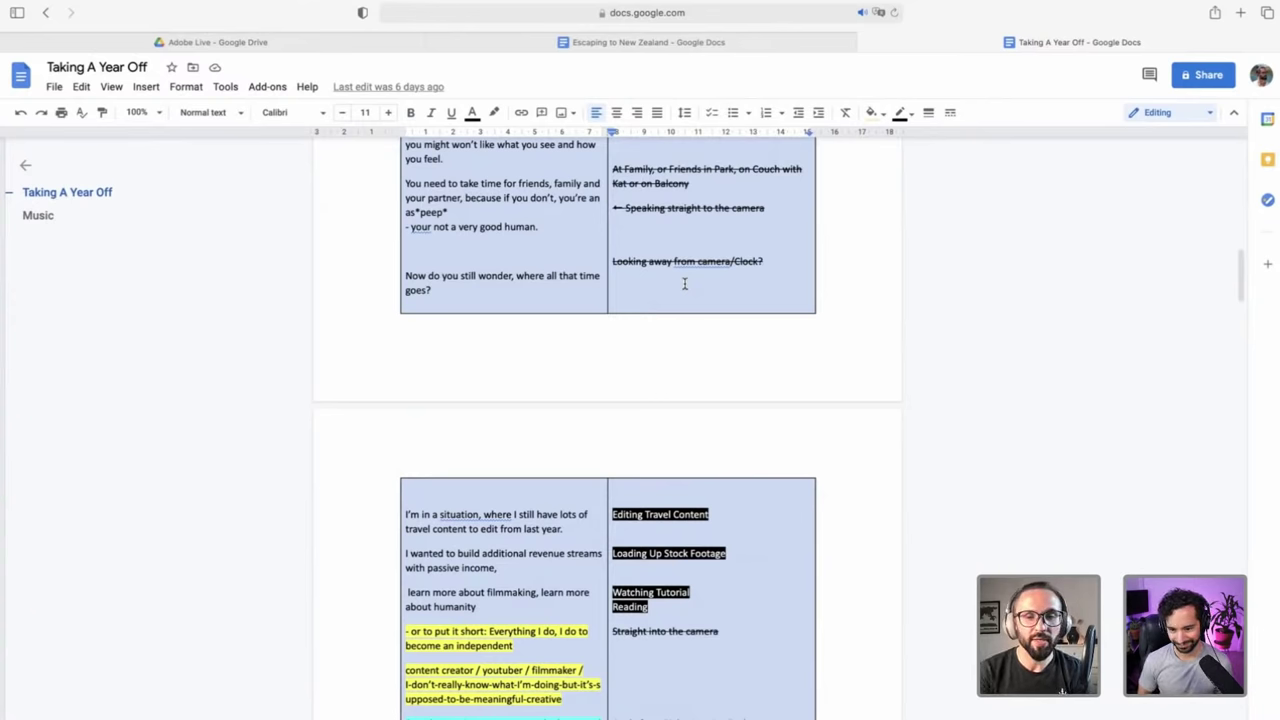
scroll(685, 284, "down", 10)
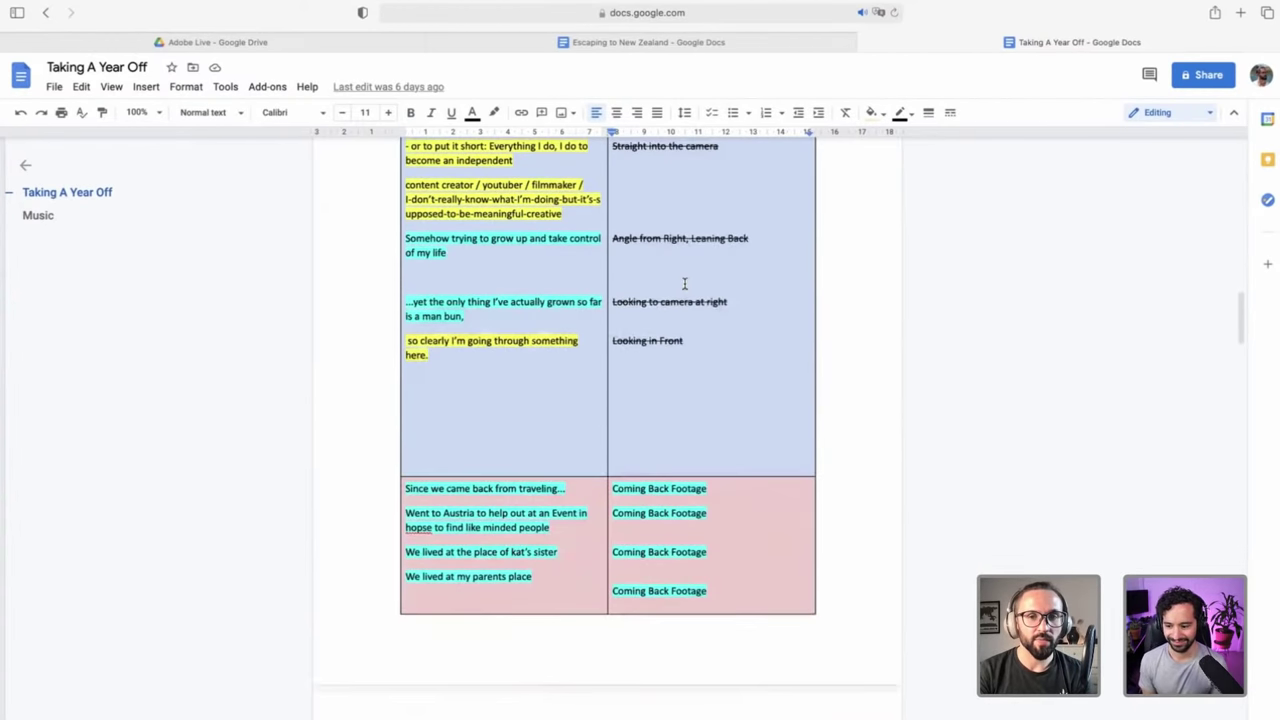
scroll(685, 284, "down", 2)
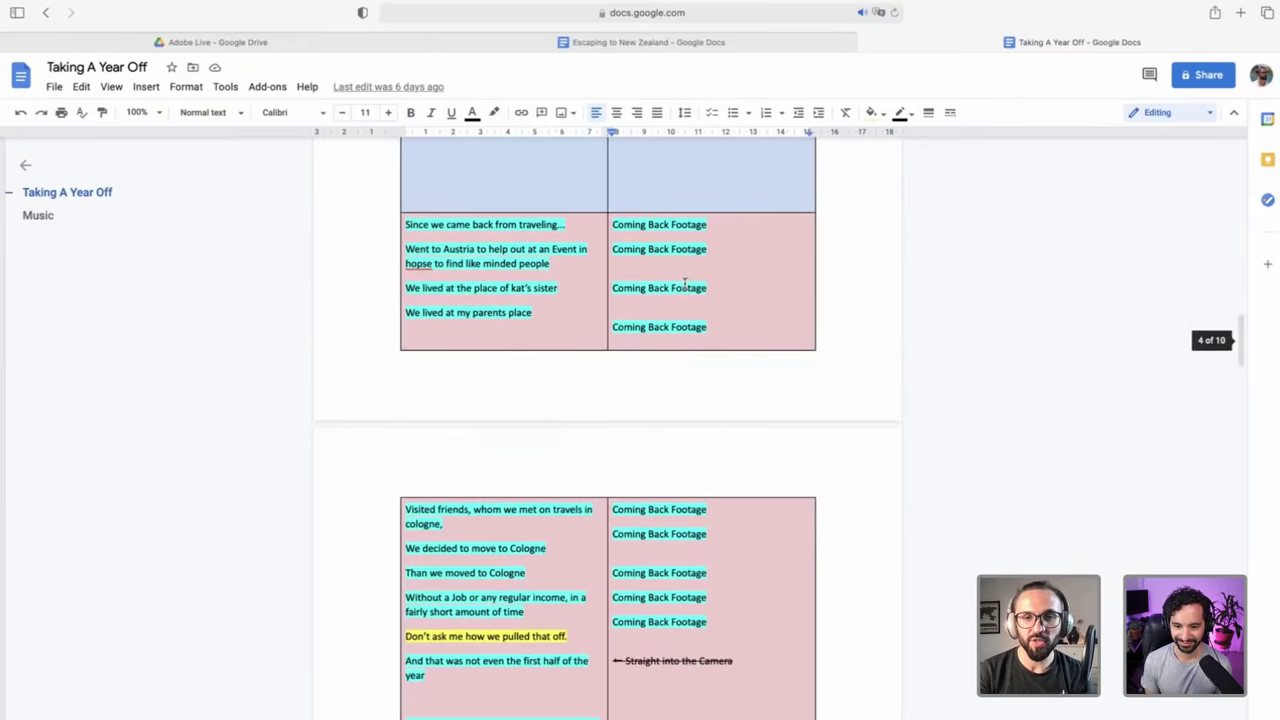
scroll(685, 284, "down", 10)
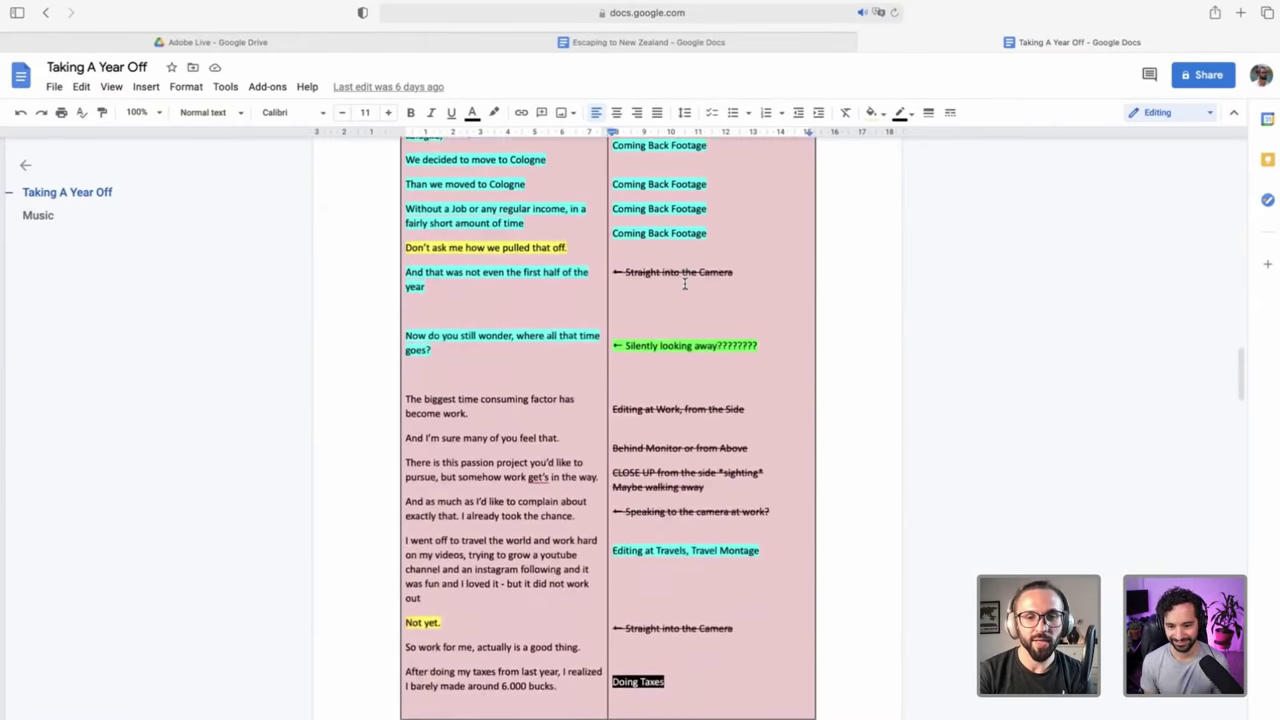
scroll(685, 284, "down", 8)
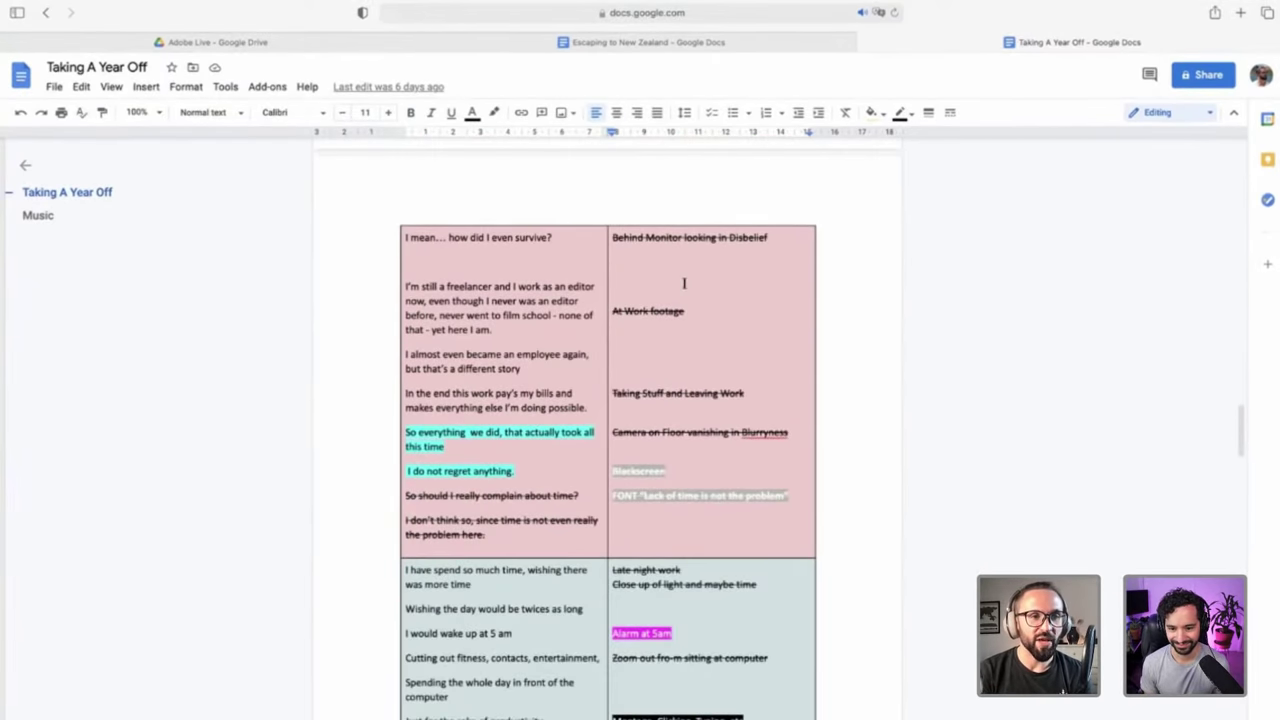
scroll(684, 283, "down", 7)
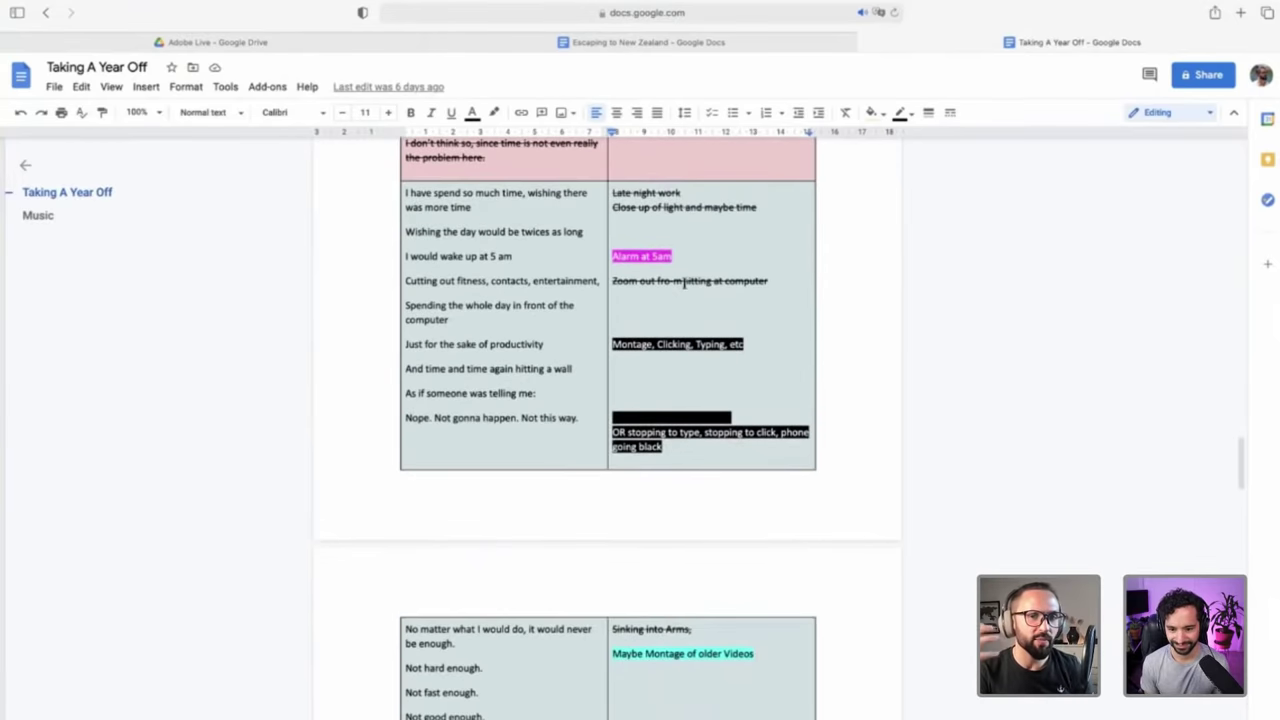
scroll(684, 284, "down", 4)
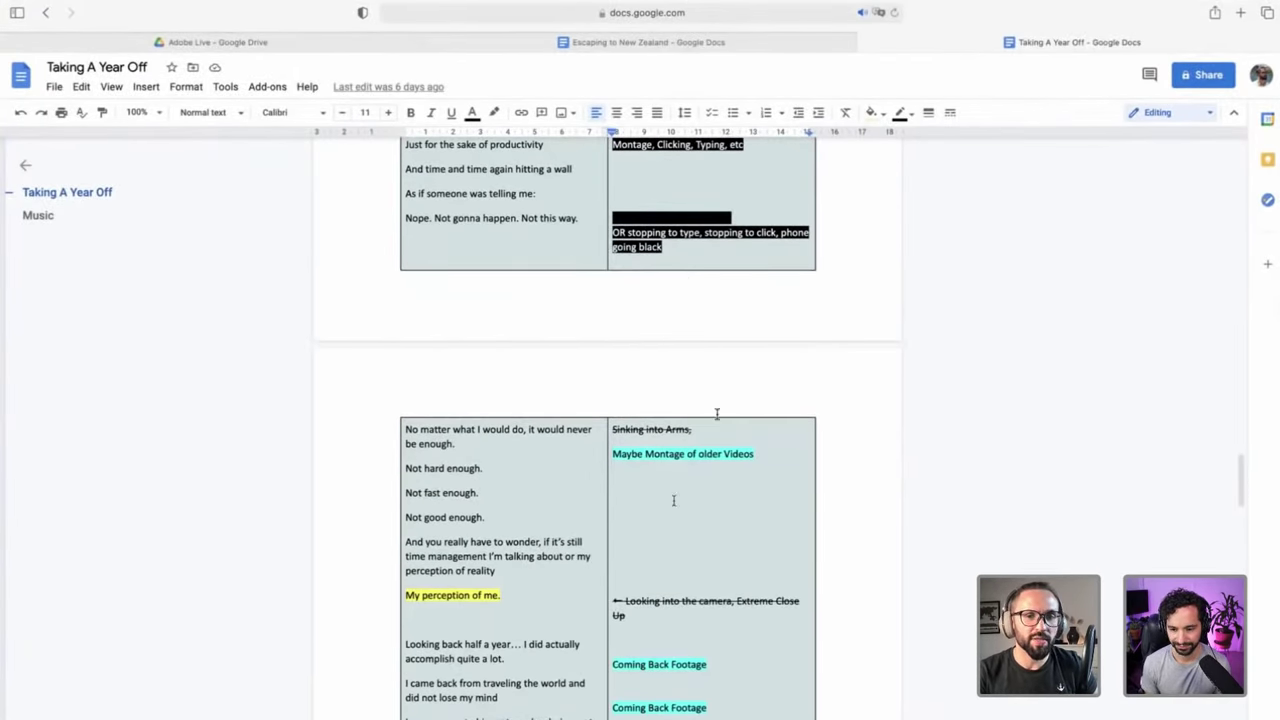
scroll(682, 480, "down", 5)
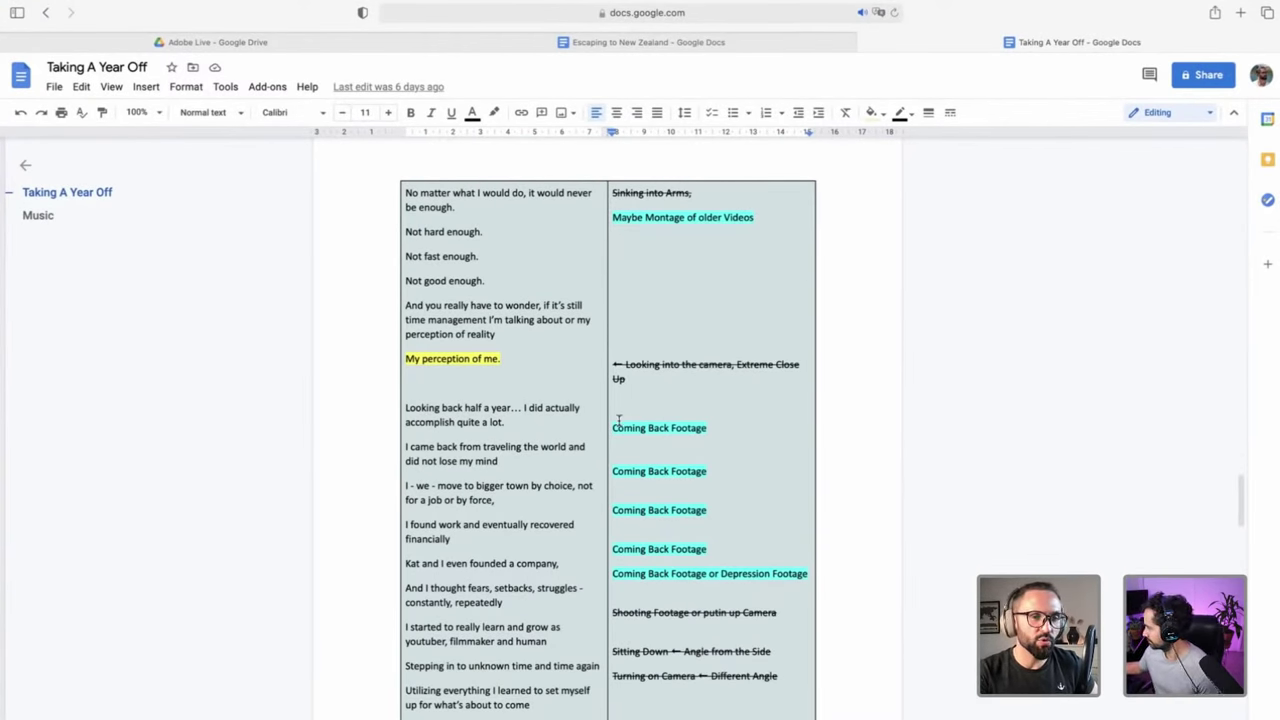
left_click_drag(613, 427, 775, 436)
left_click(683, 400)
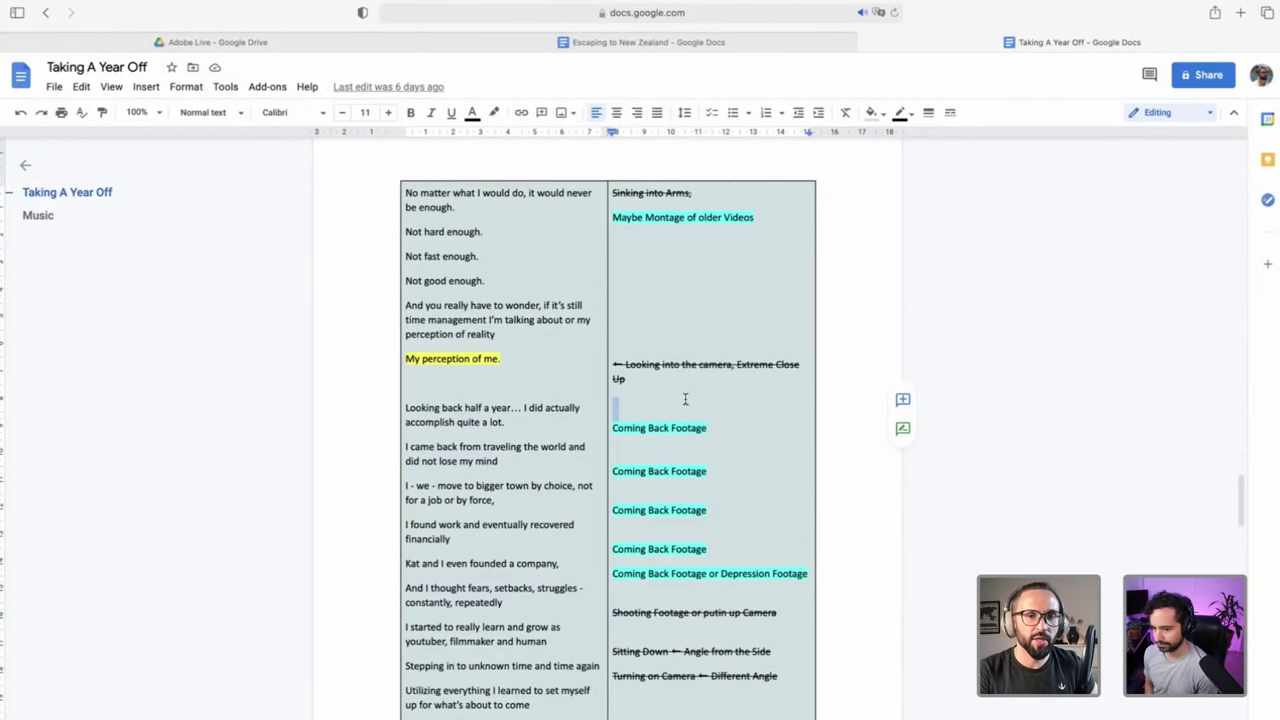
Switch to the Escaping to New Zealand script and return to its top
scroll(686, 400, "down", 3)
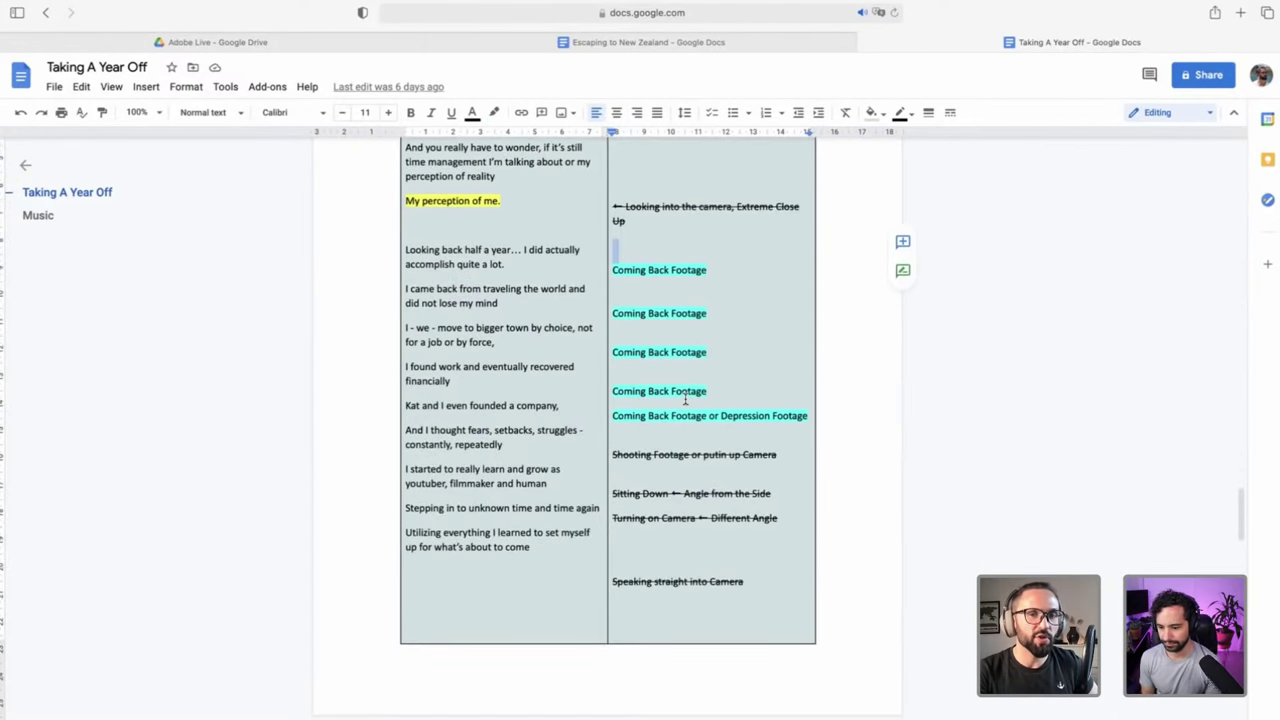
left_click(694, 44)
scroll(590, 406, "up", 20)
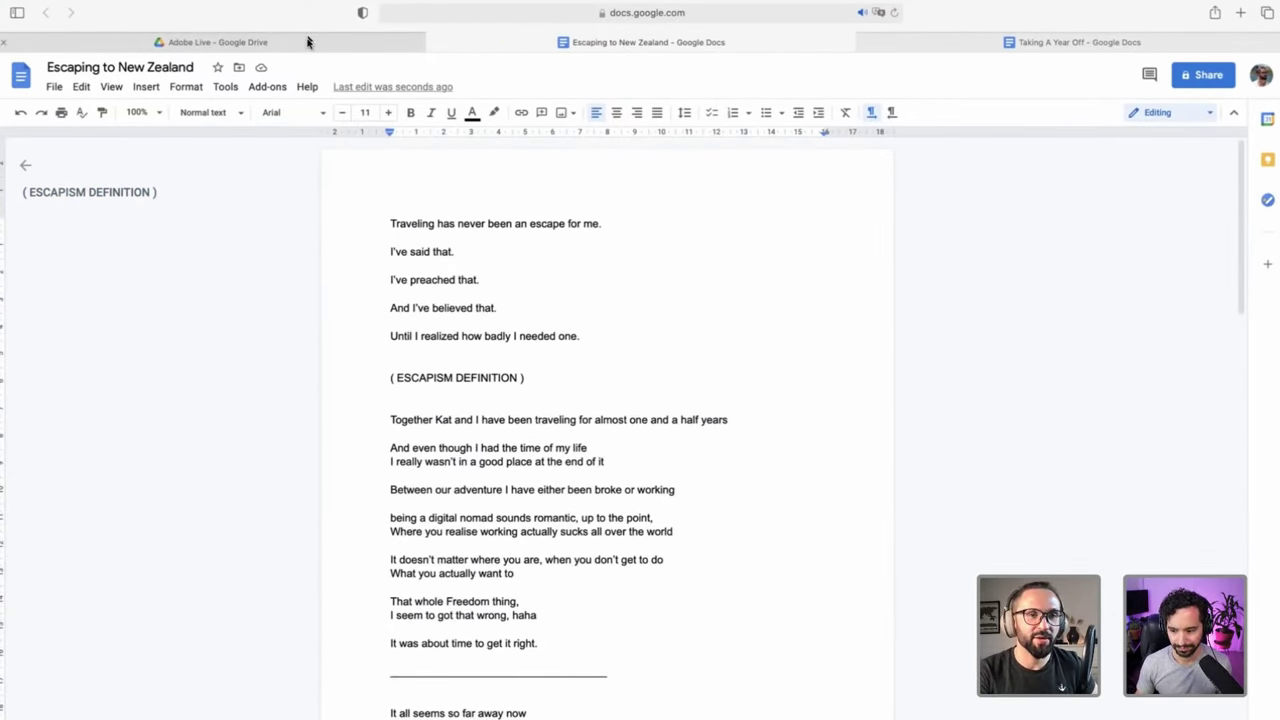
mouse_move(308, 41)
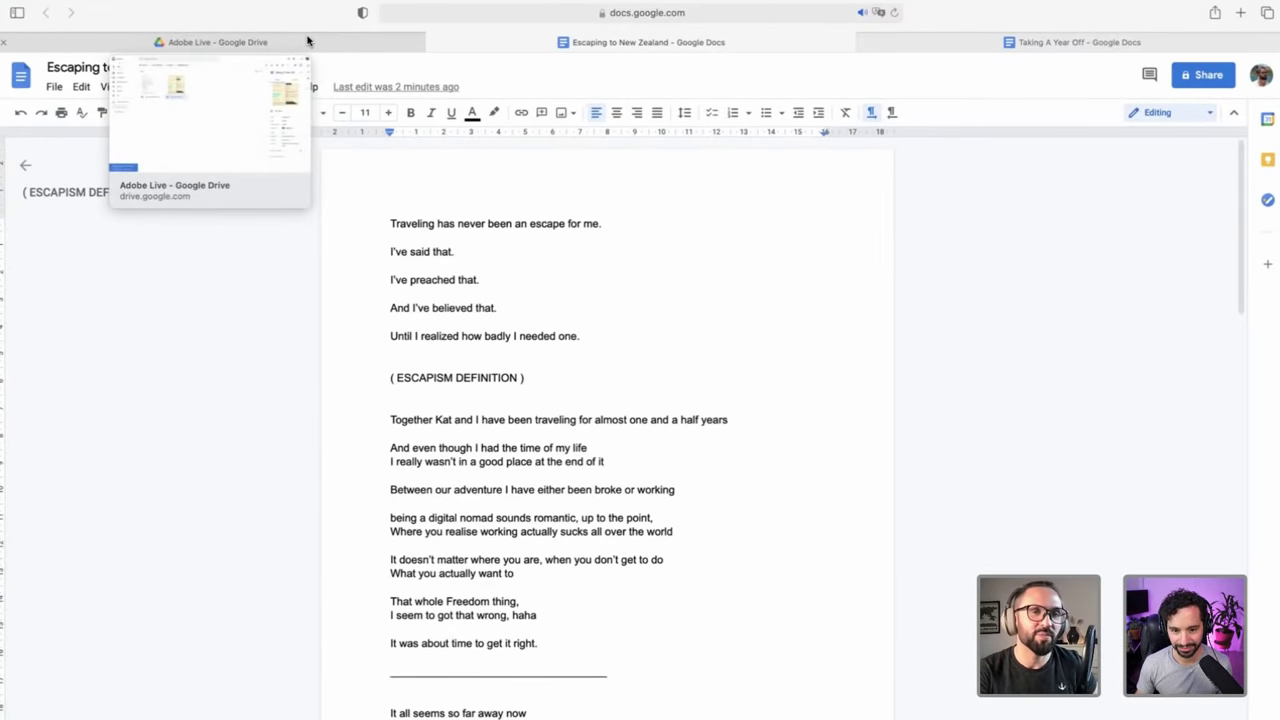
left_click(308, 41)
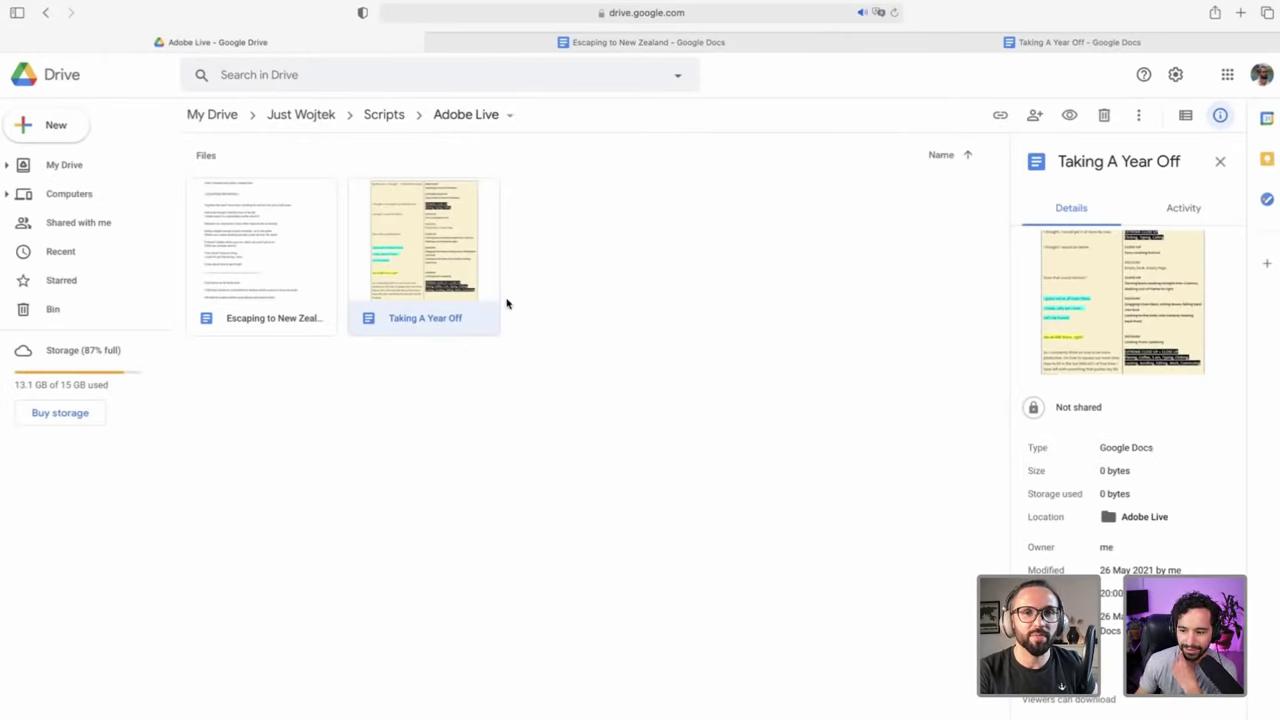
left_click(604, 40)
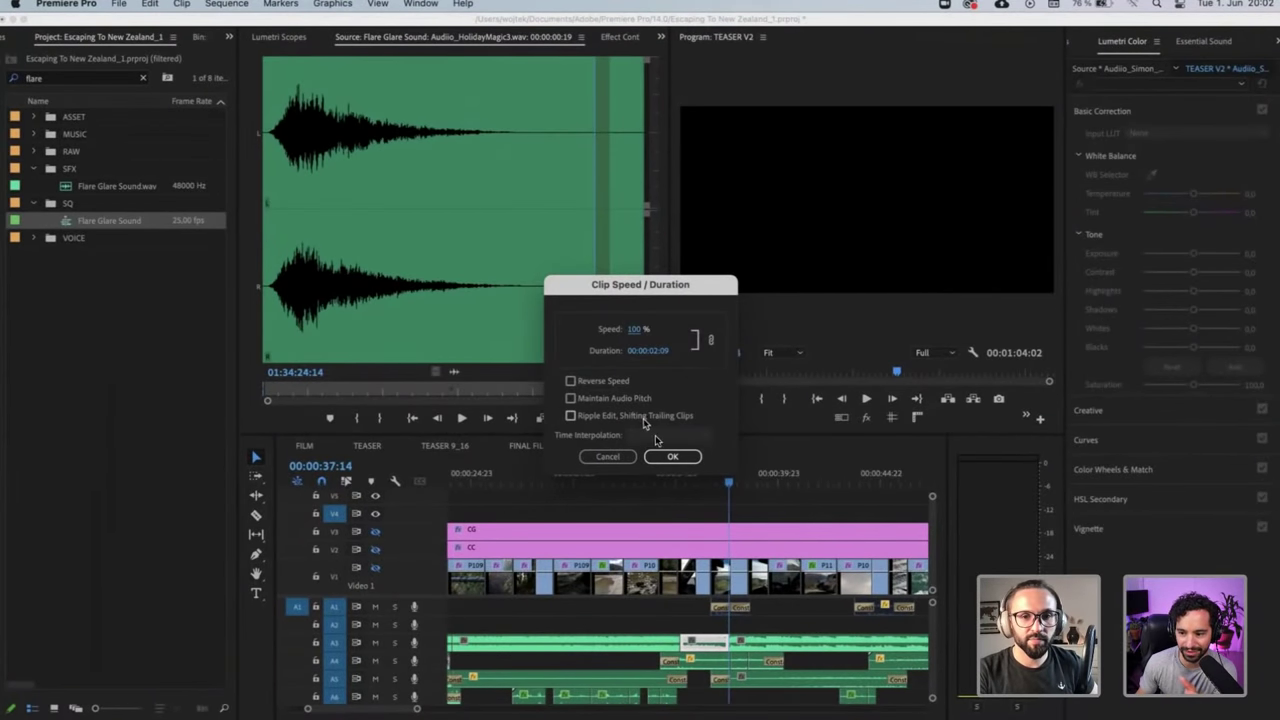
Cancel Clip Speed/Duration, widen the Program monitor, and park the playhead at 00:00:39:08
left_click(621, 456)
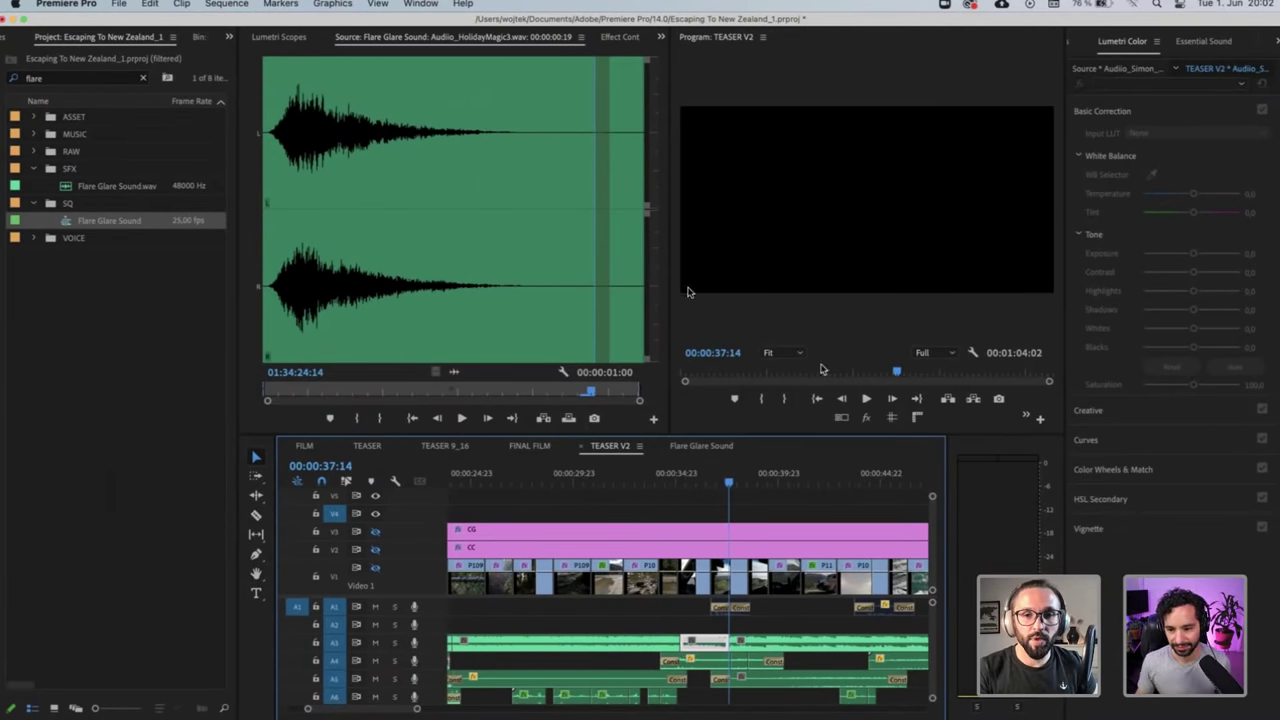
left_click_drag(669, 273, 502, 283)
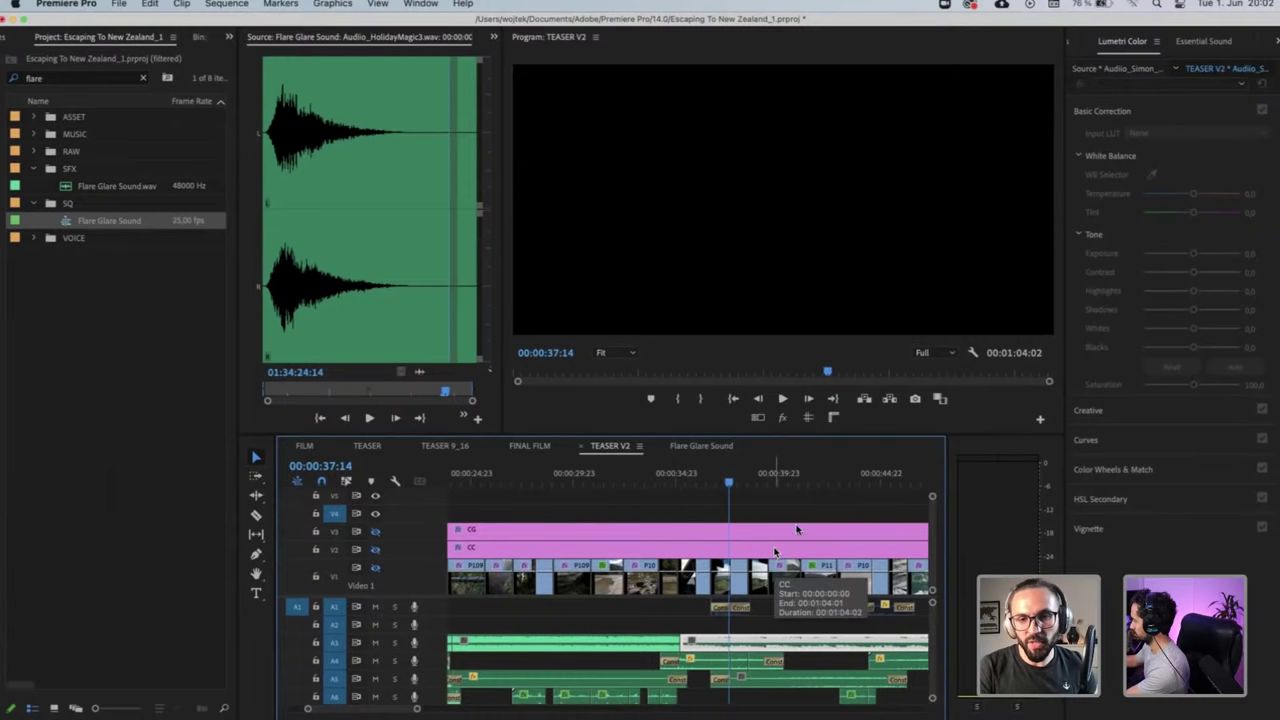
left_click(765, 485)
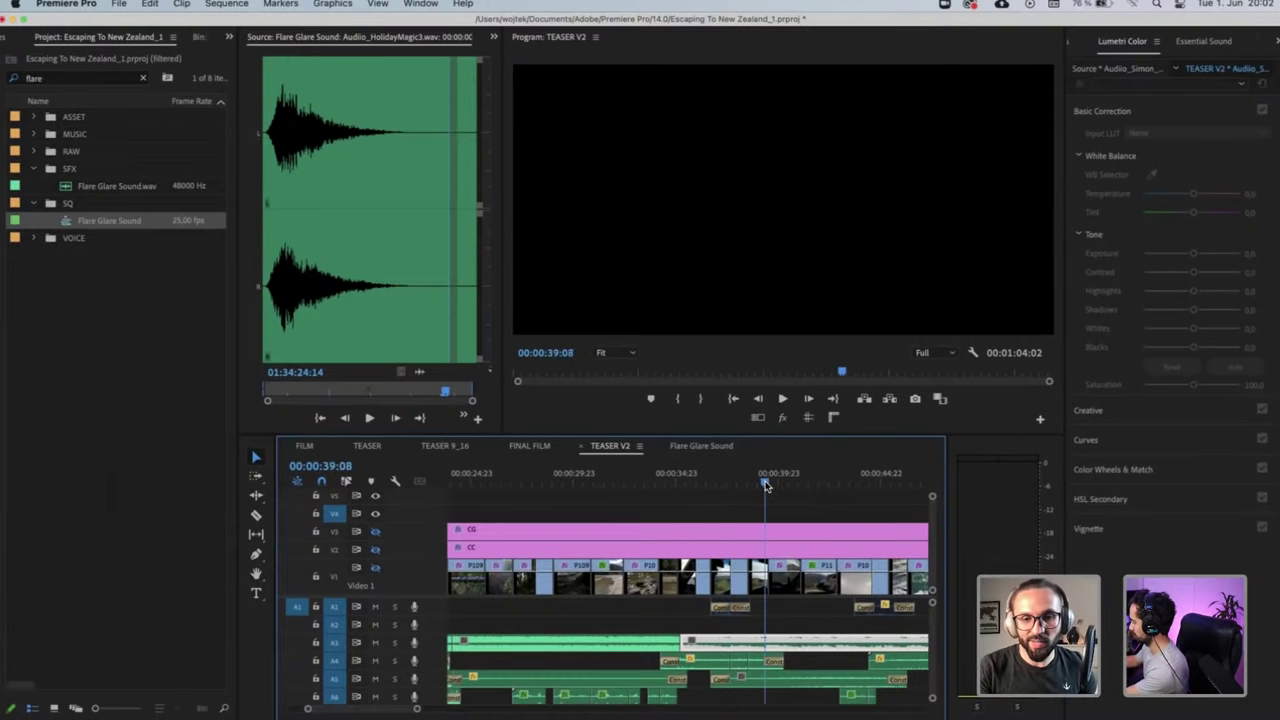
Razor the A3 music clip at the 00:00:39:08 playhead
key("=")
key("c")
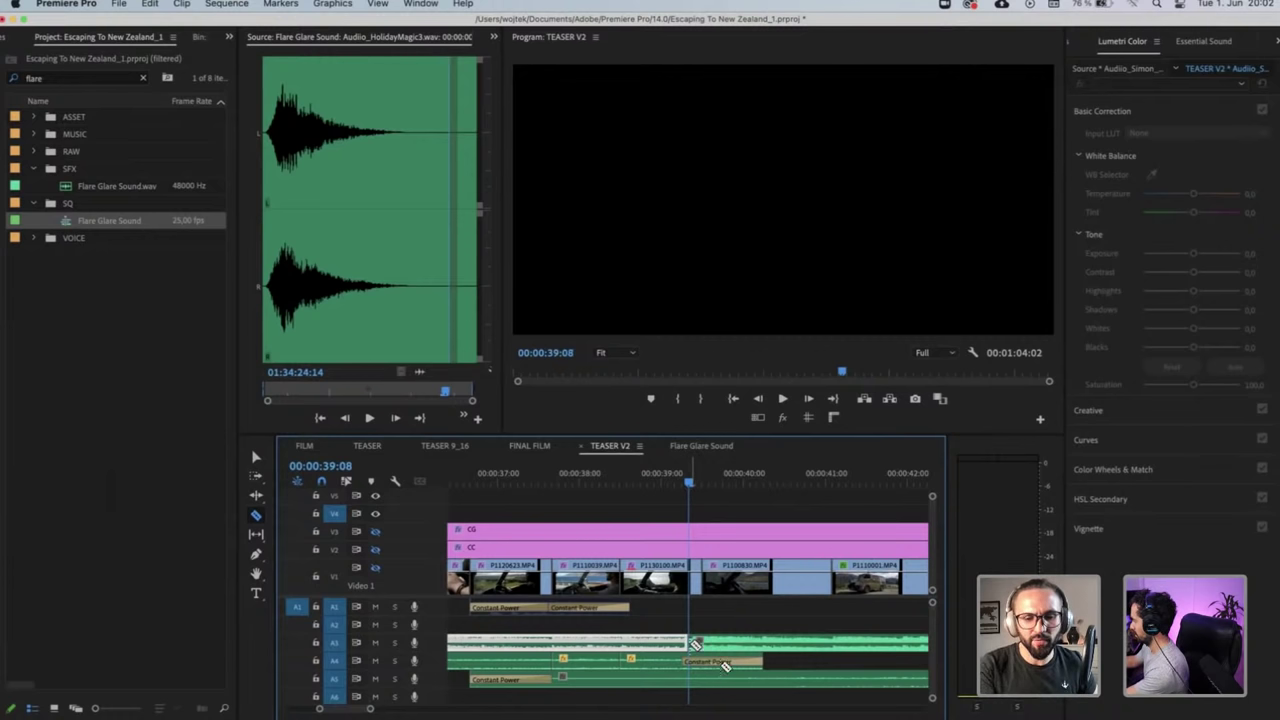
left_click(690, 644)
left_click_drag(692, 484, 709, 485)
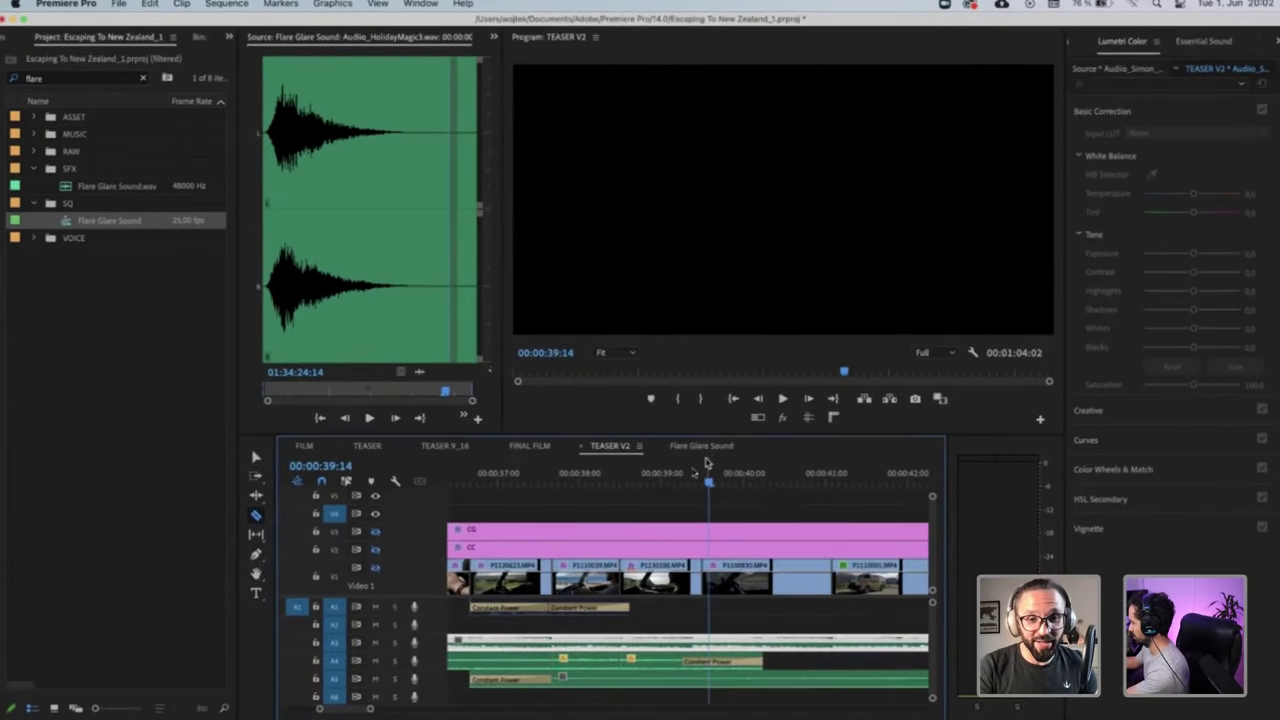
left_click(690, 475)
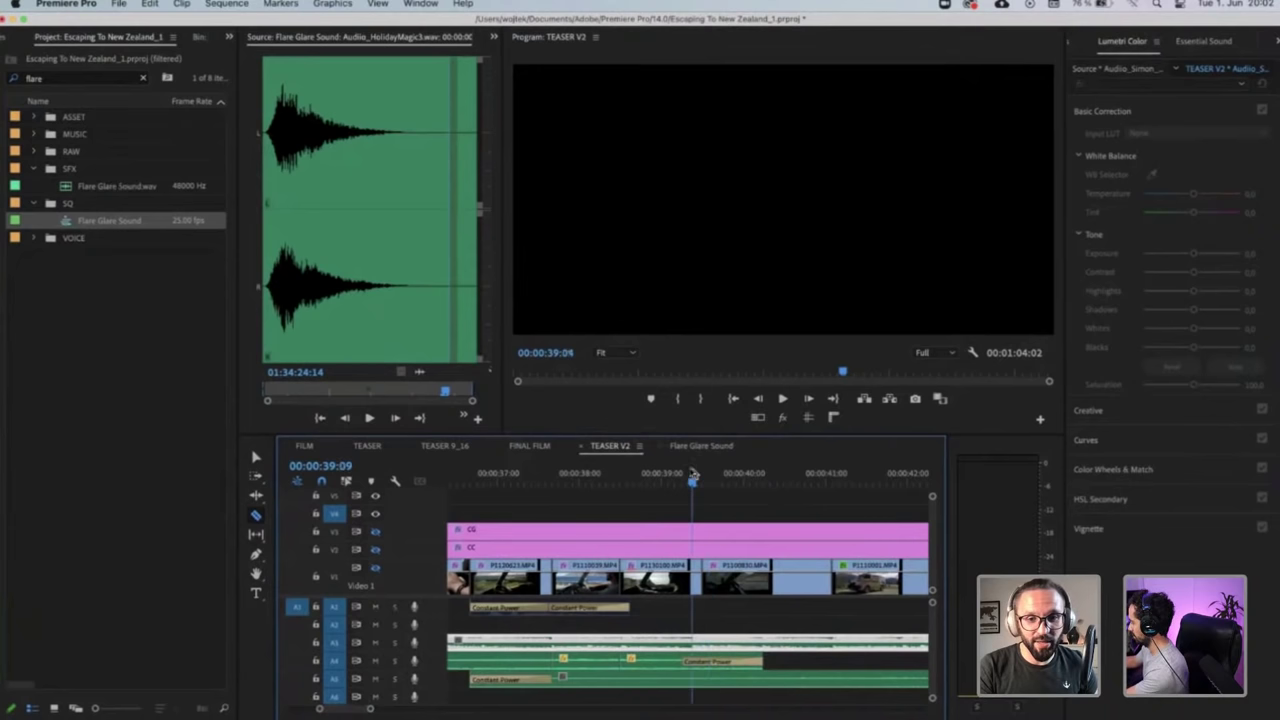
left_click(690, 644)
Return to the selection tool and open Speed/Duration for the 00:00:04:03 clip
key("minus")
key("minus")
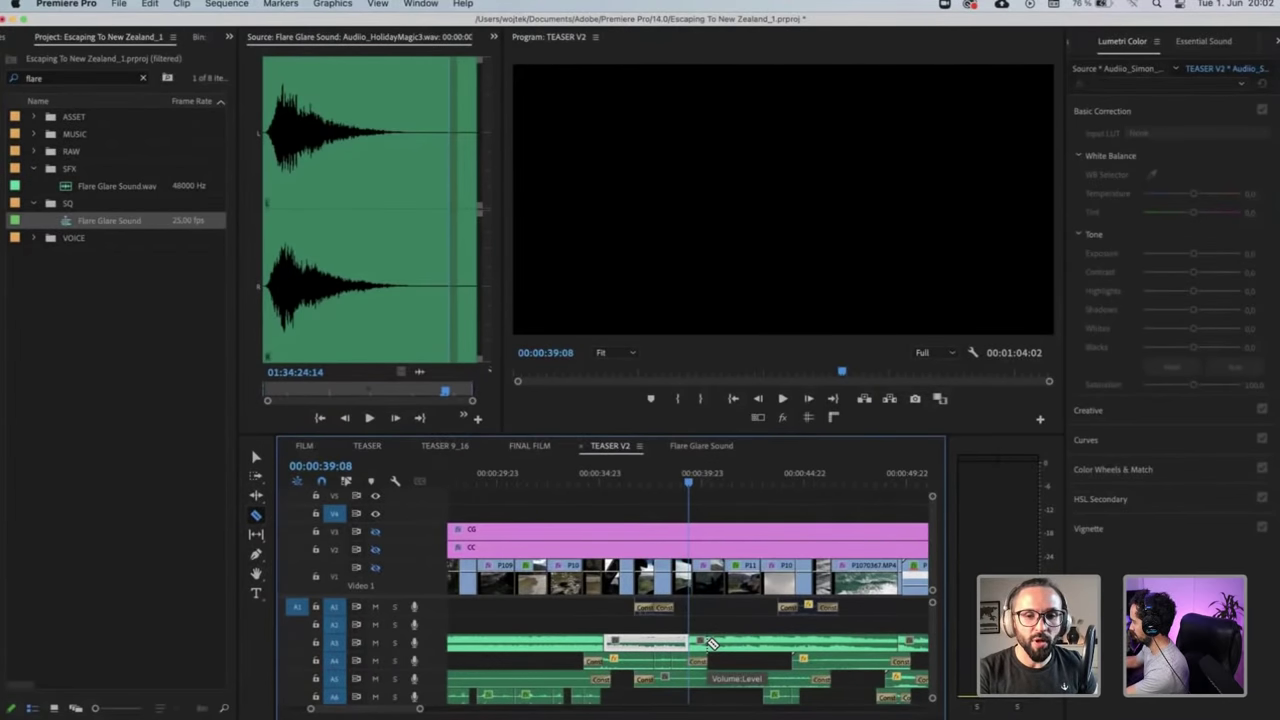
key("v")
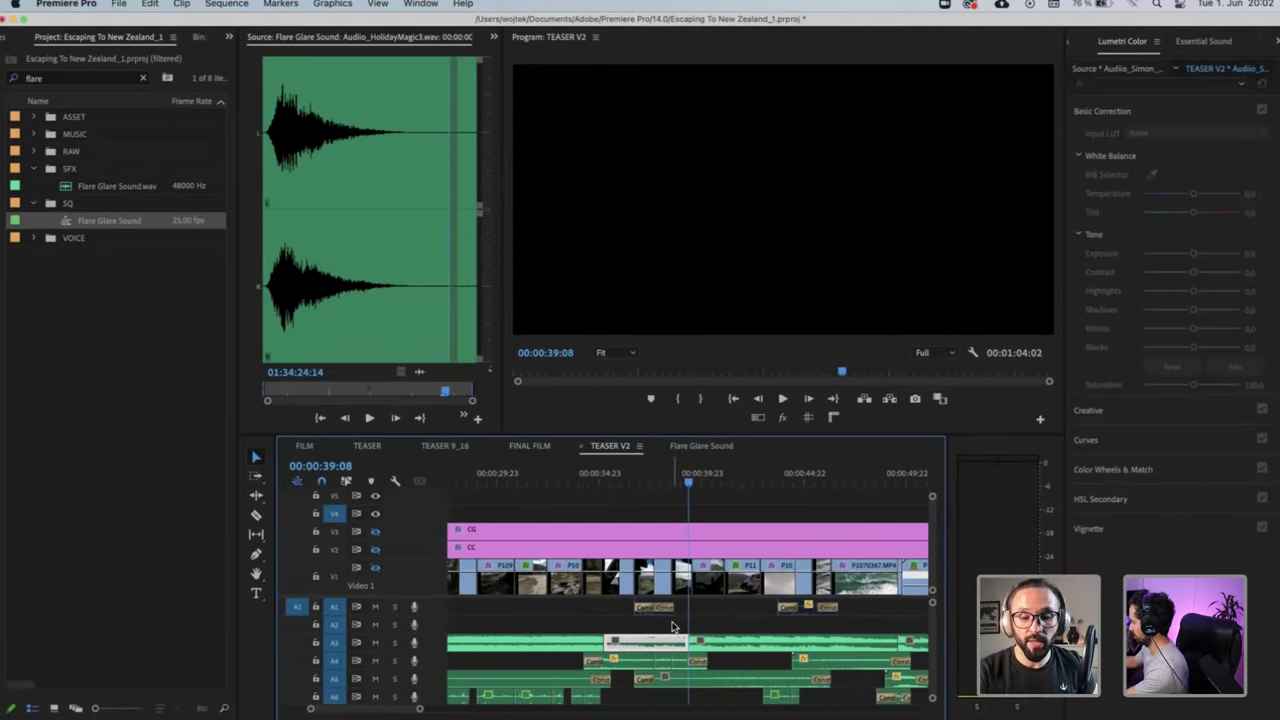
key("minus")
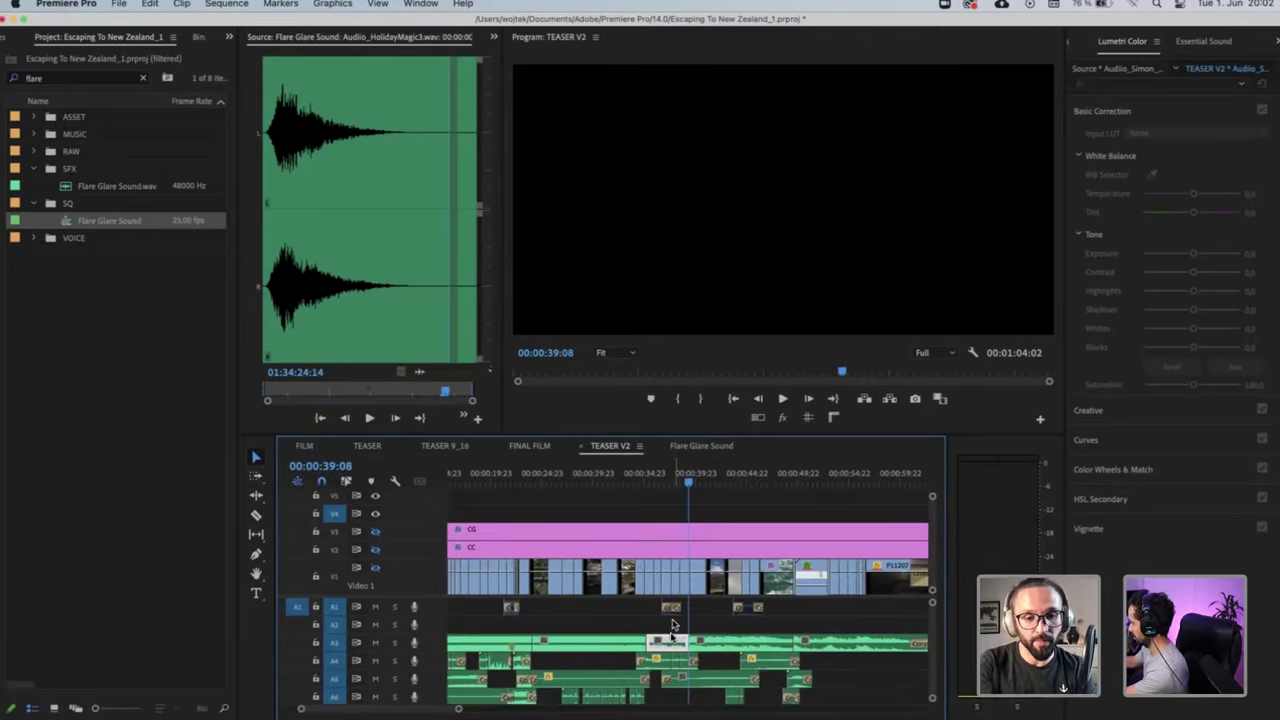
key("super+r")
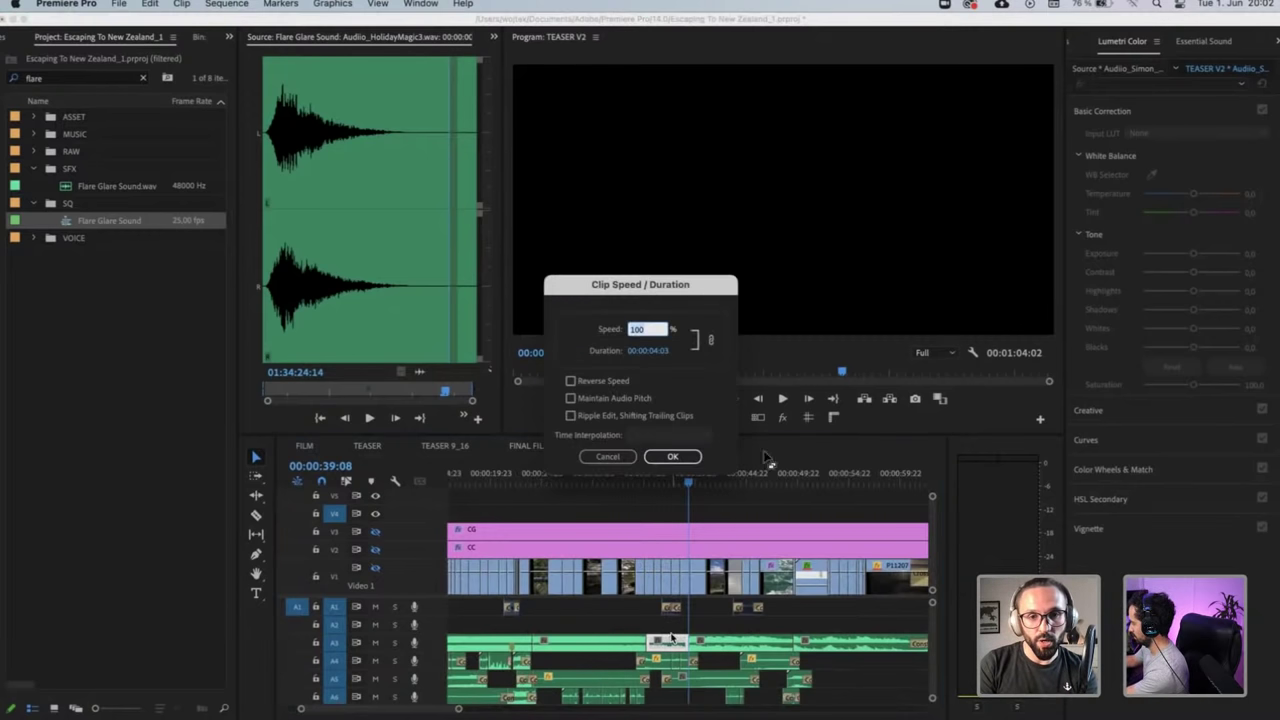
Close Speed/Duration, turn V1 track output back on, and play from 00:00:34:17
left_click(617, 456)
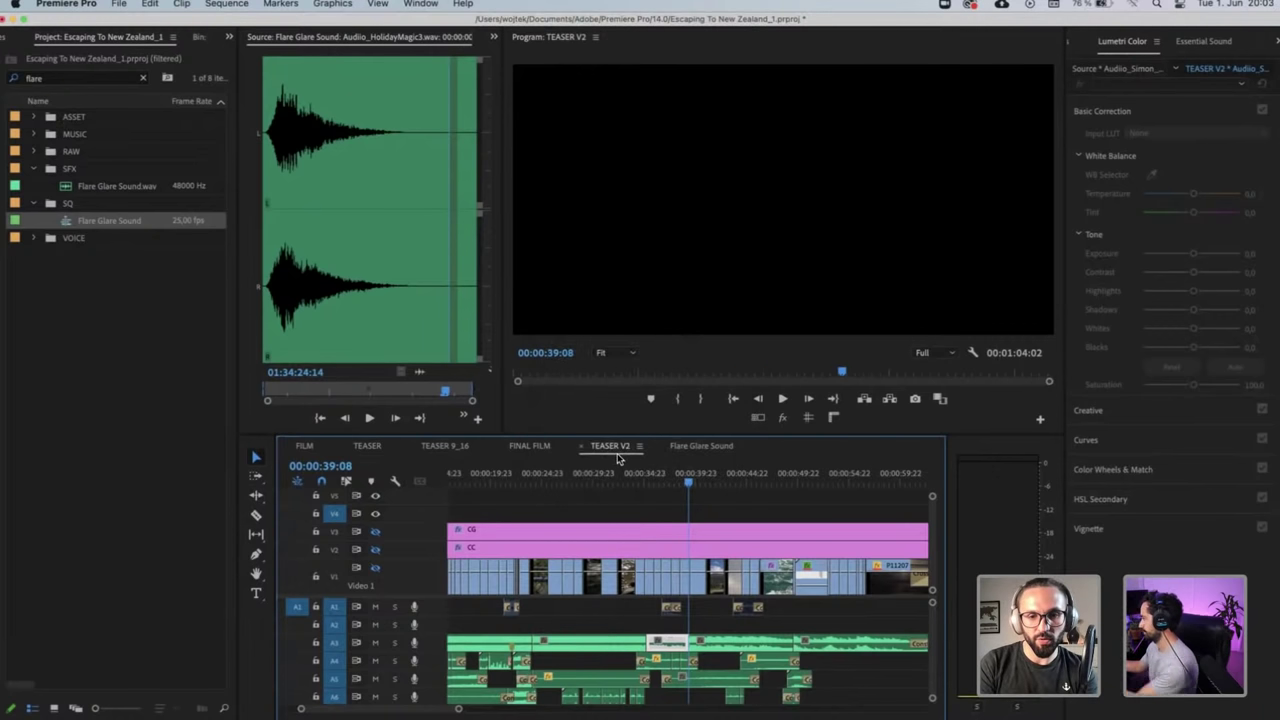
key("equal")
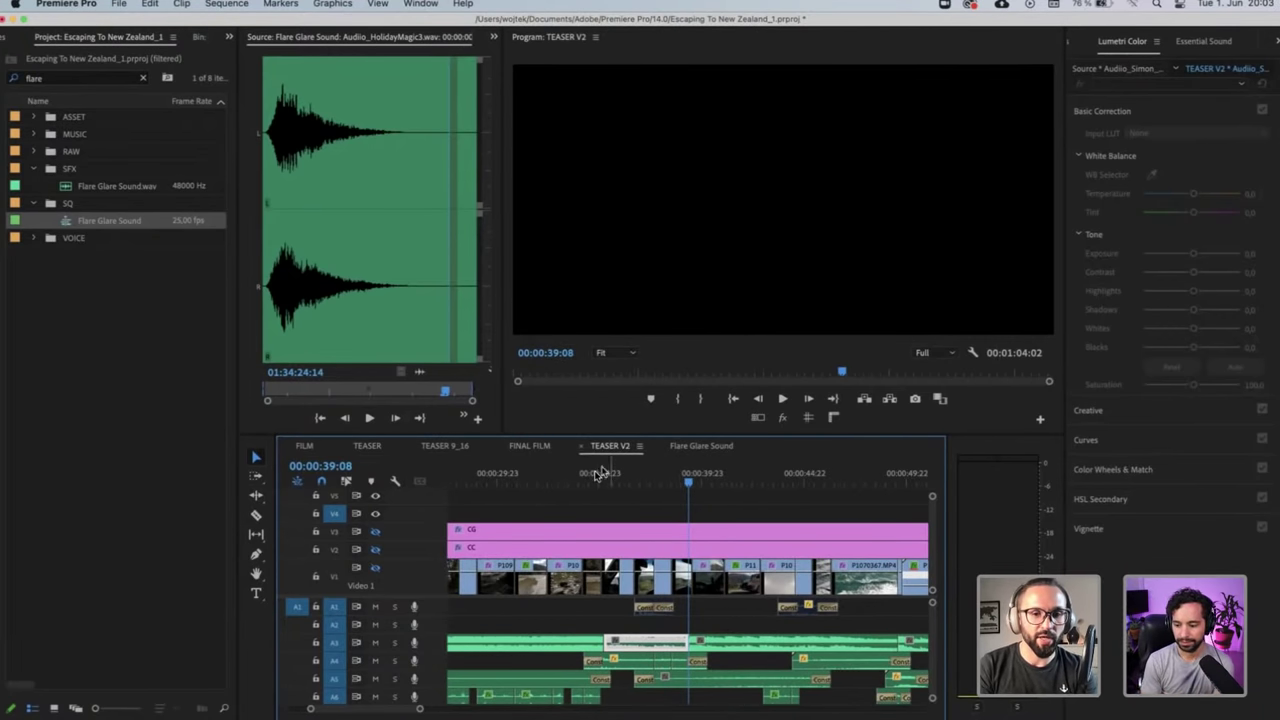
left_click(594, 478)
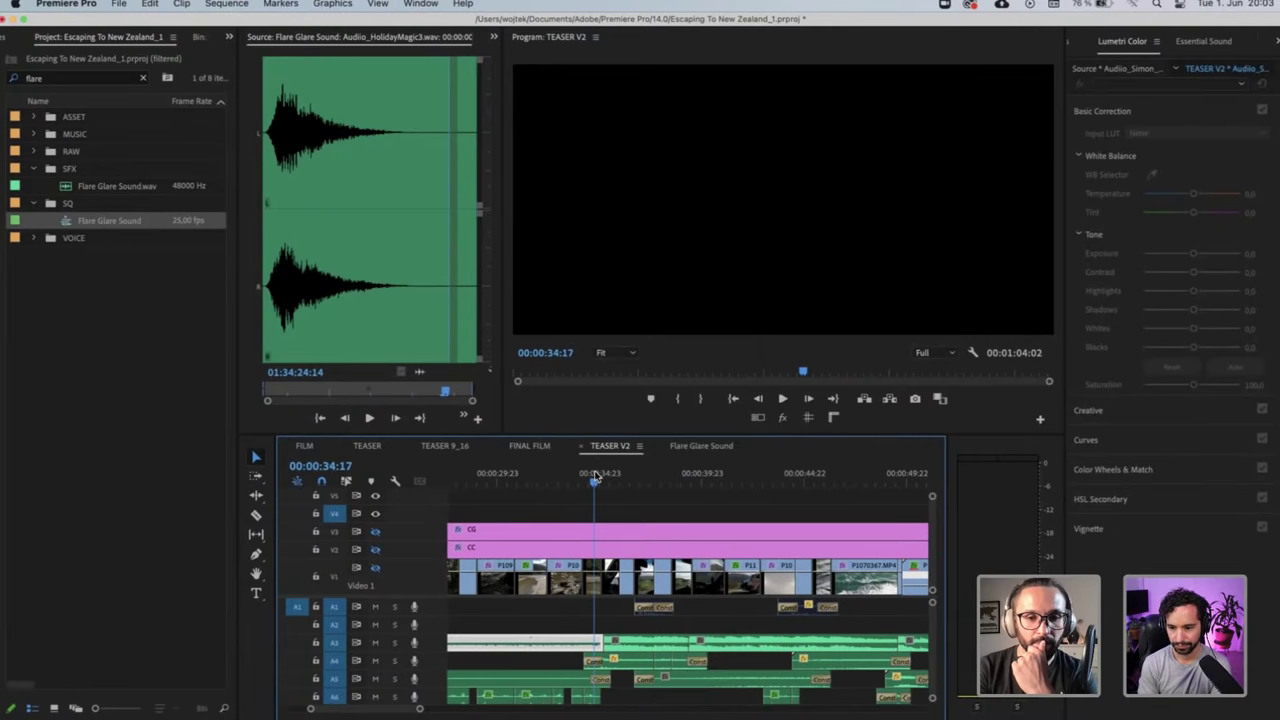
key("space")
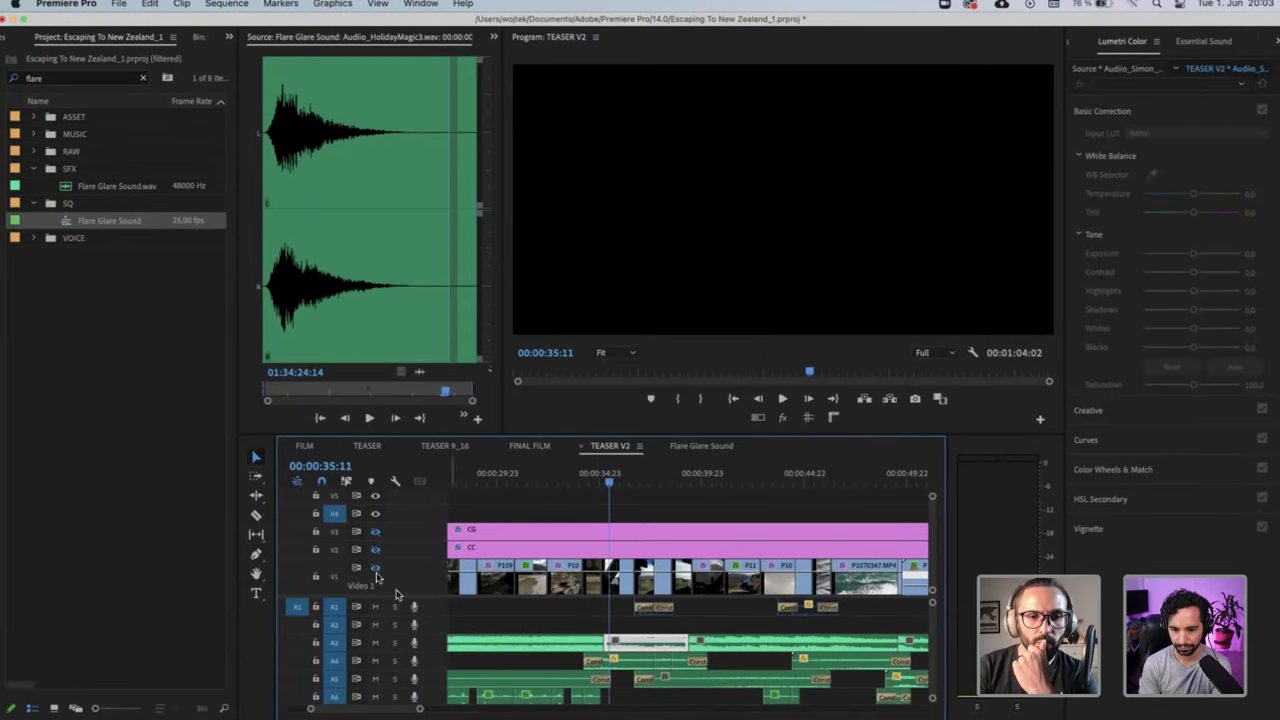
left_click(376, 570)
key("space")
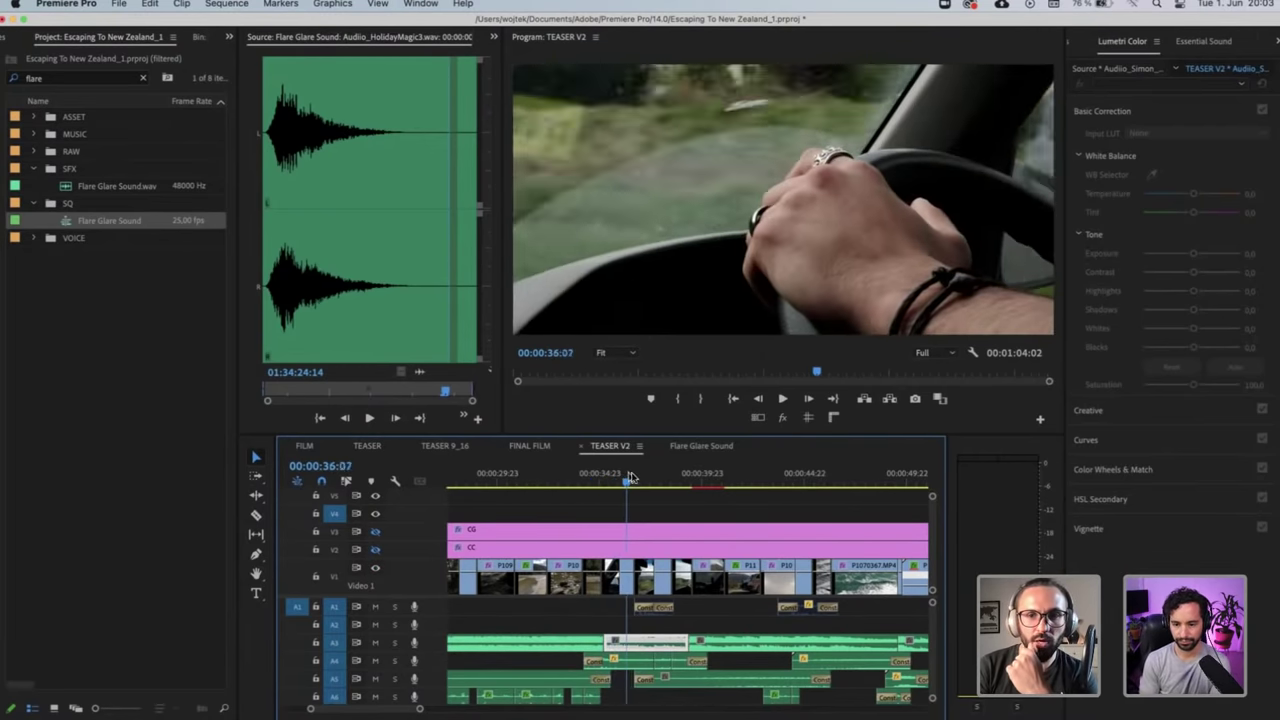
Scrub the footage between 00:00:36 and 00:00:39:19 to review the new A3 cut
left_click_drag(648, 480, 617, 490)
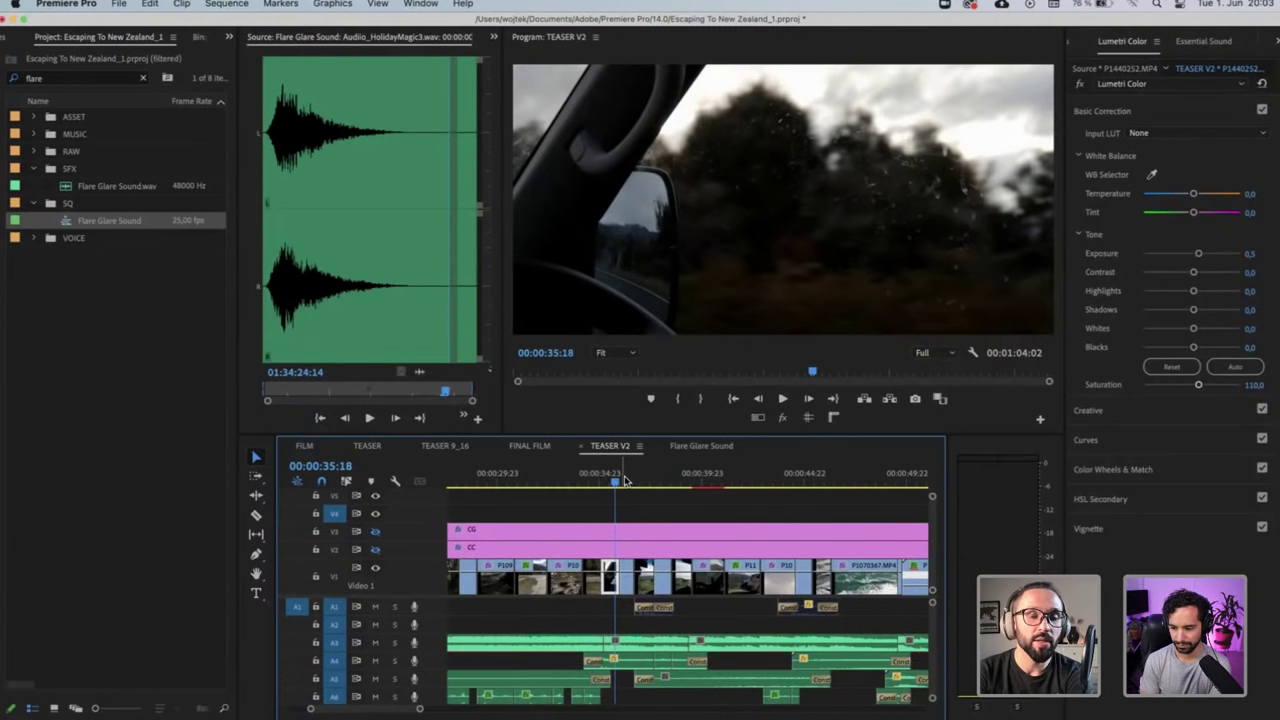
left_click(624, 481)
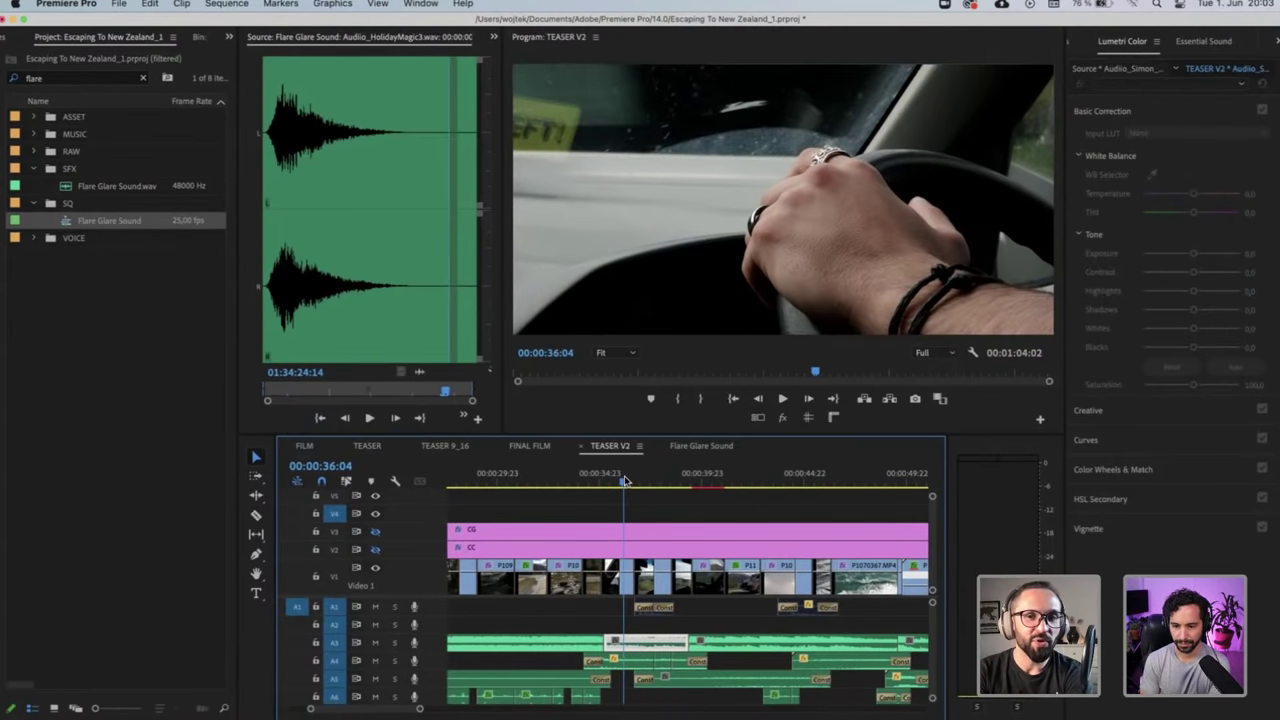
left_click_drag(645, 481, 686, 481)
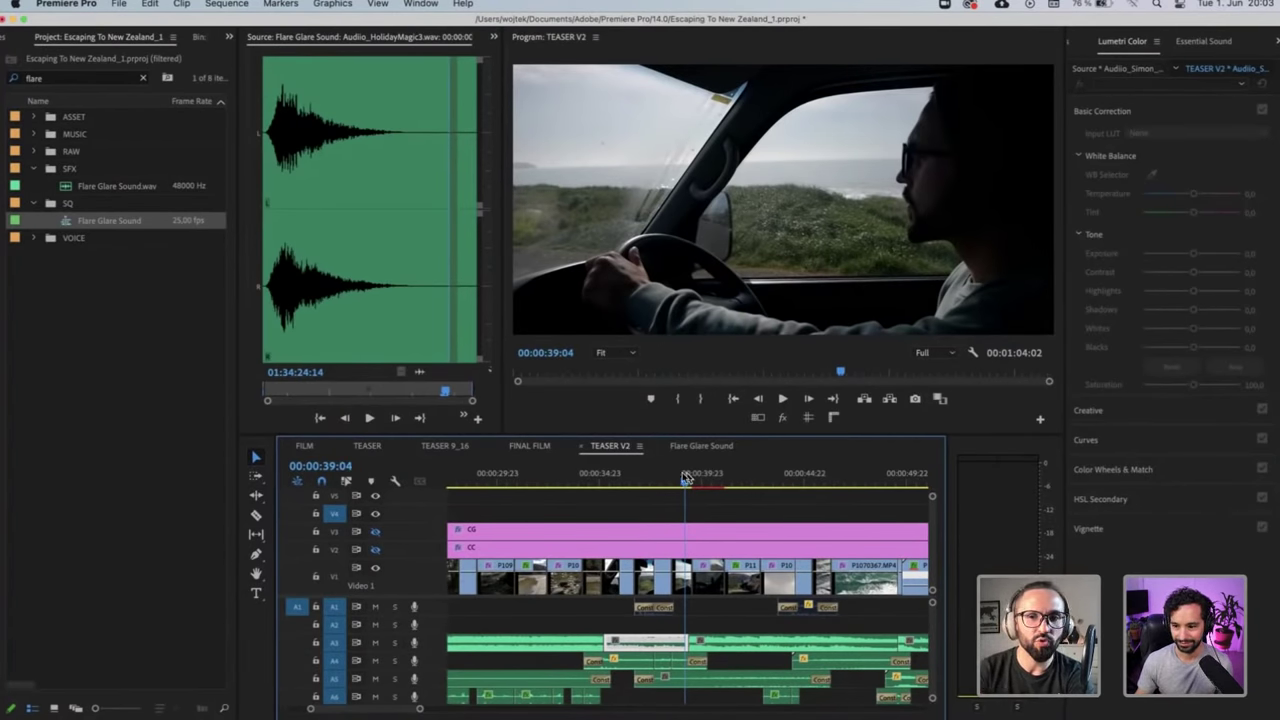
mouse_move(686, 480)
left_mouse_down()
mouse_move(608, 482)
mouse_move(686, 488)
left_mouse_up()
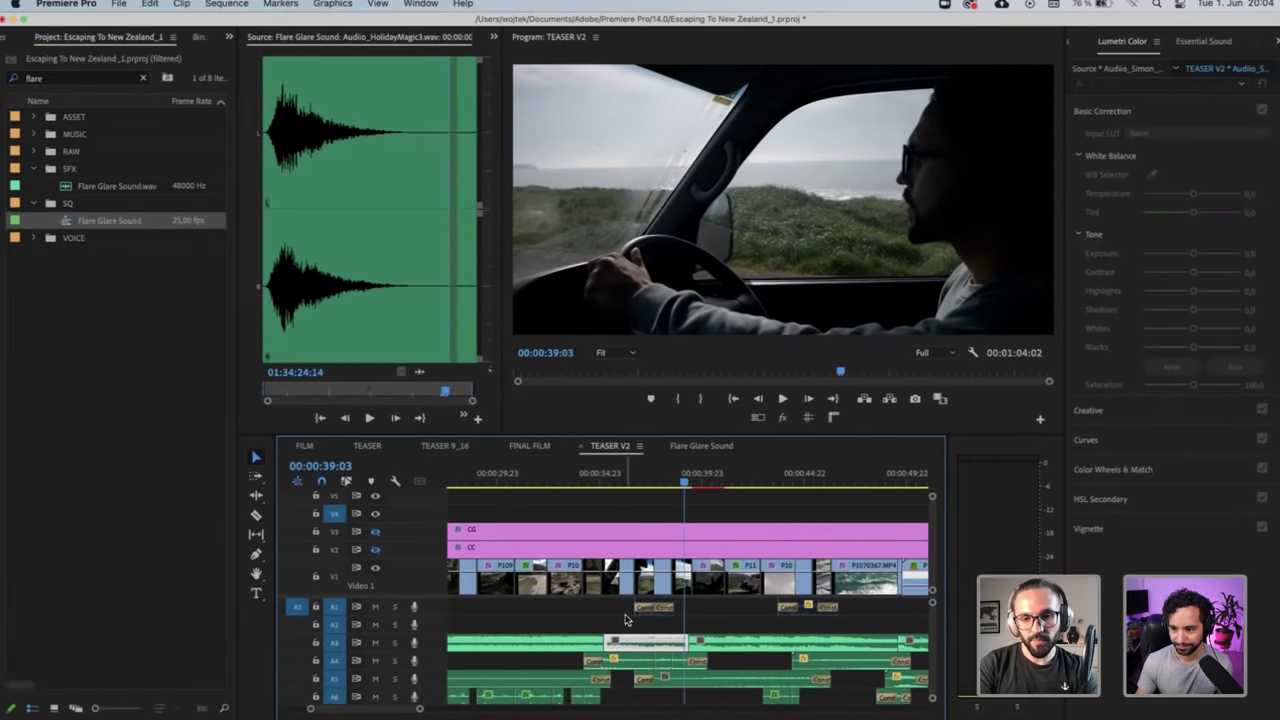
Delete the cut-out A3 music section and move an A4 clip down to A5
key("Delete")
key("minus")
key("minus")
key("minus")
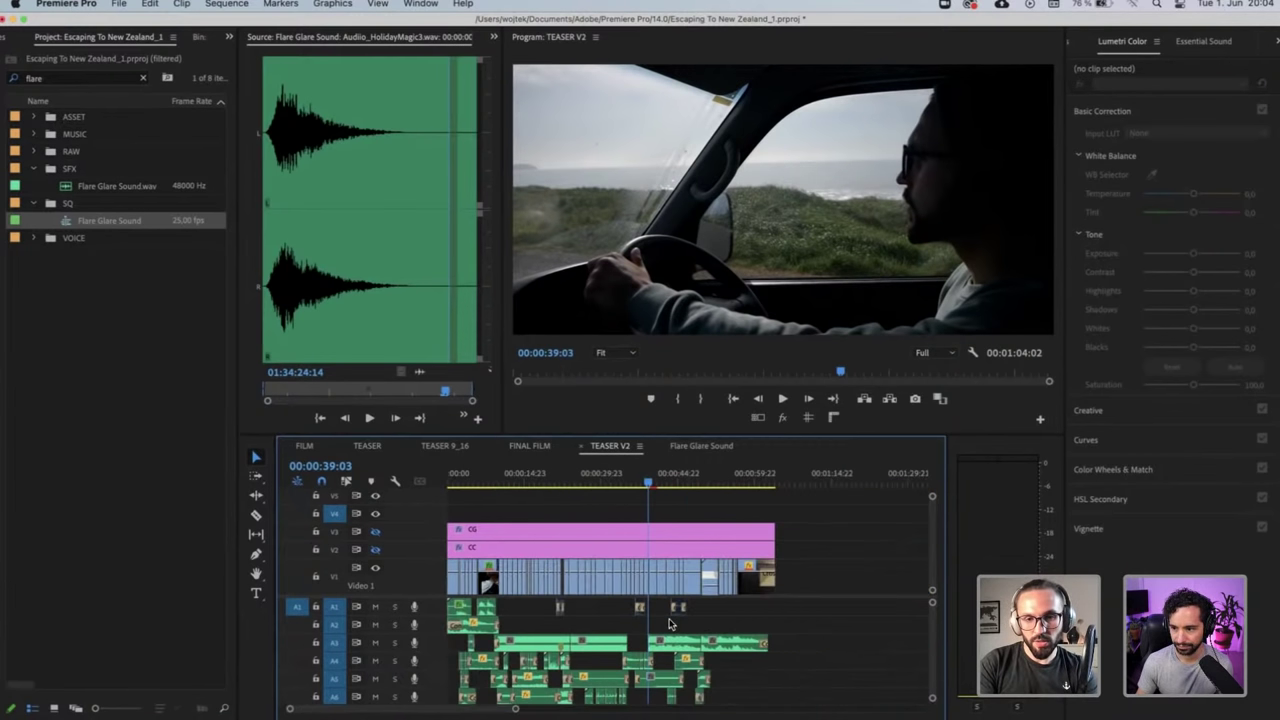
key("equal")
key("equal")
key("equal")
left_click_drag(630, 648, 676, 681)
Shift the later A3–A6 audio clips 00:00:04:06 left, hide V1, and park at 00:00:32:06
key("minus")
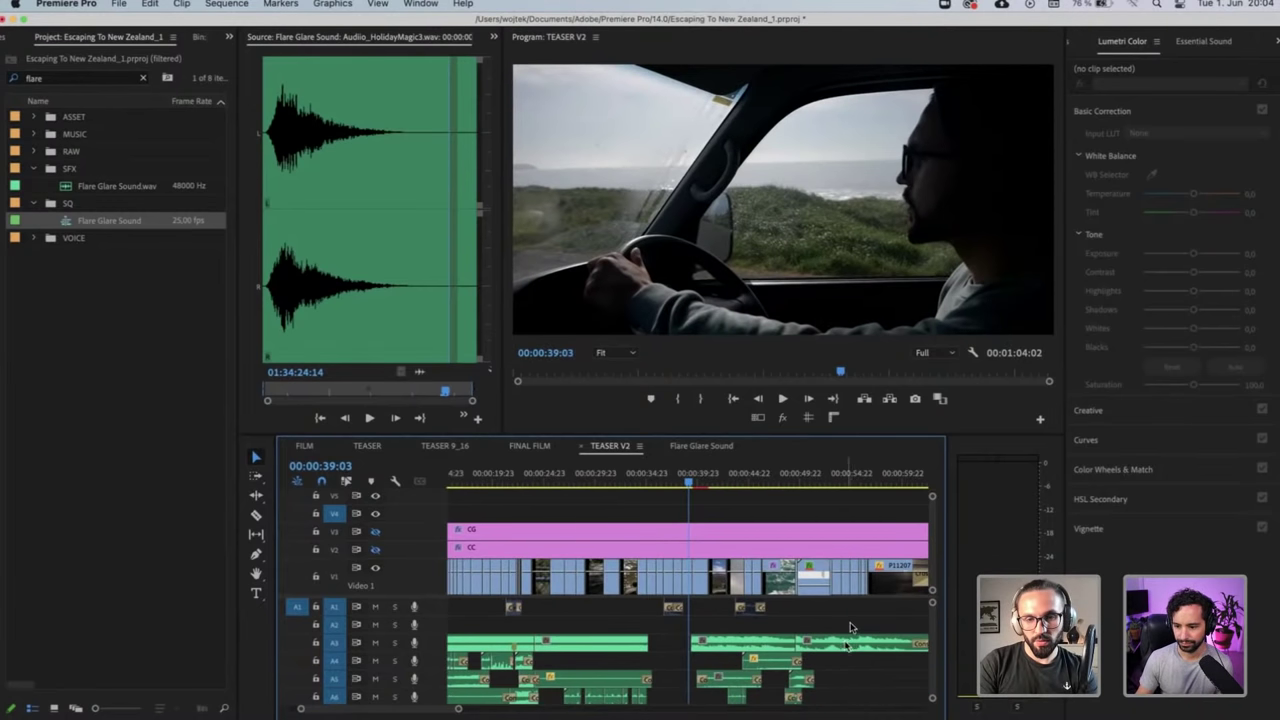
left_click_drag(850, 627, 702, 702)
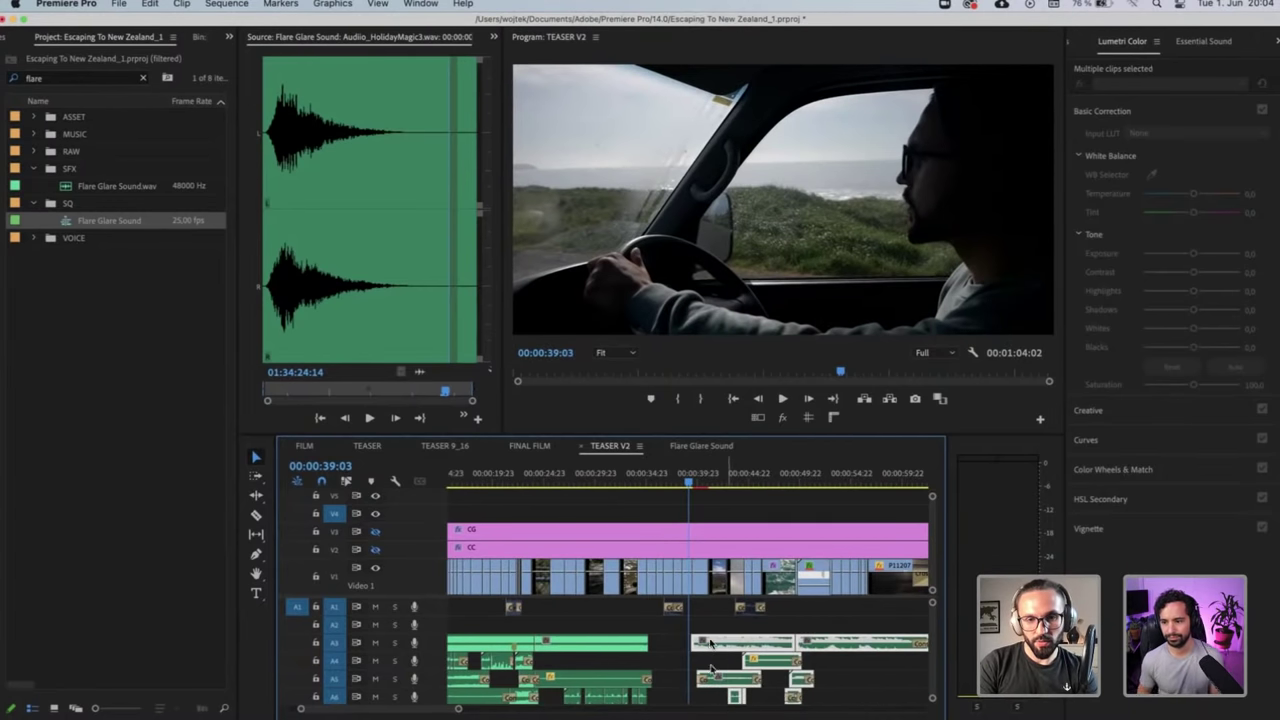
left_click_drag(712, 650, 676, 641)
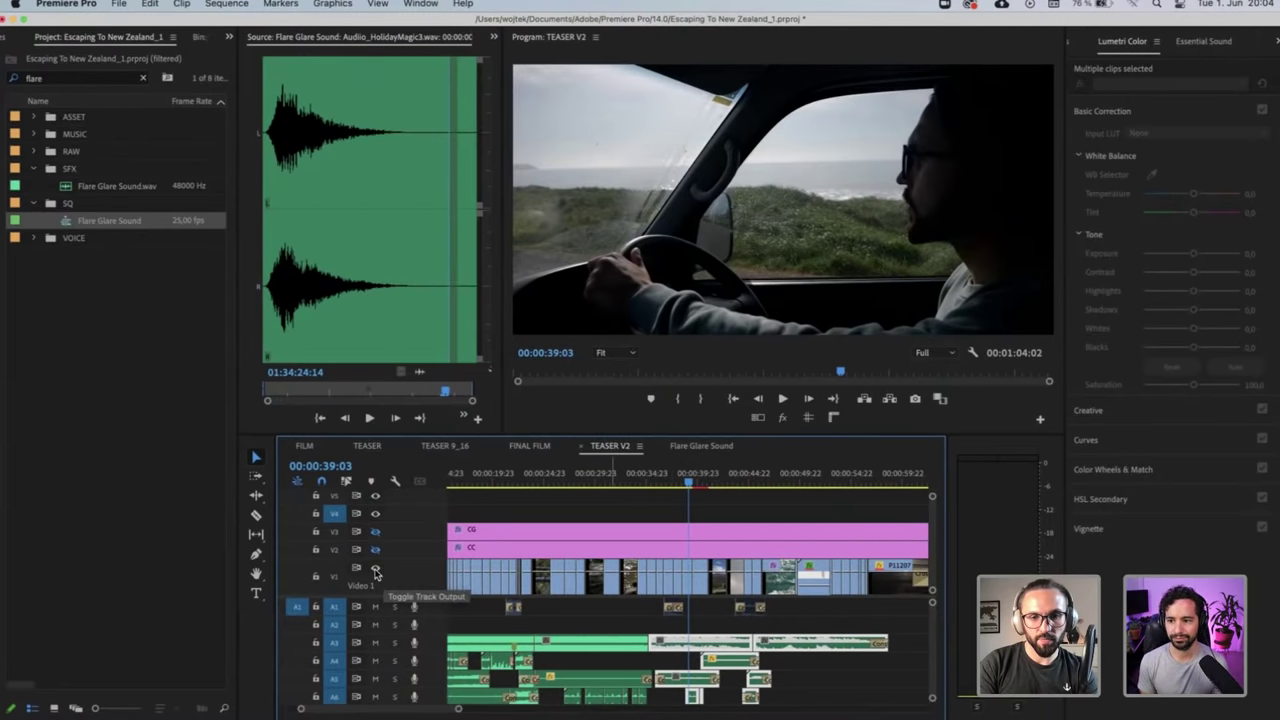
left_click(375, 567)
left_click(619, 478)
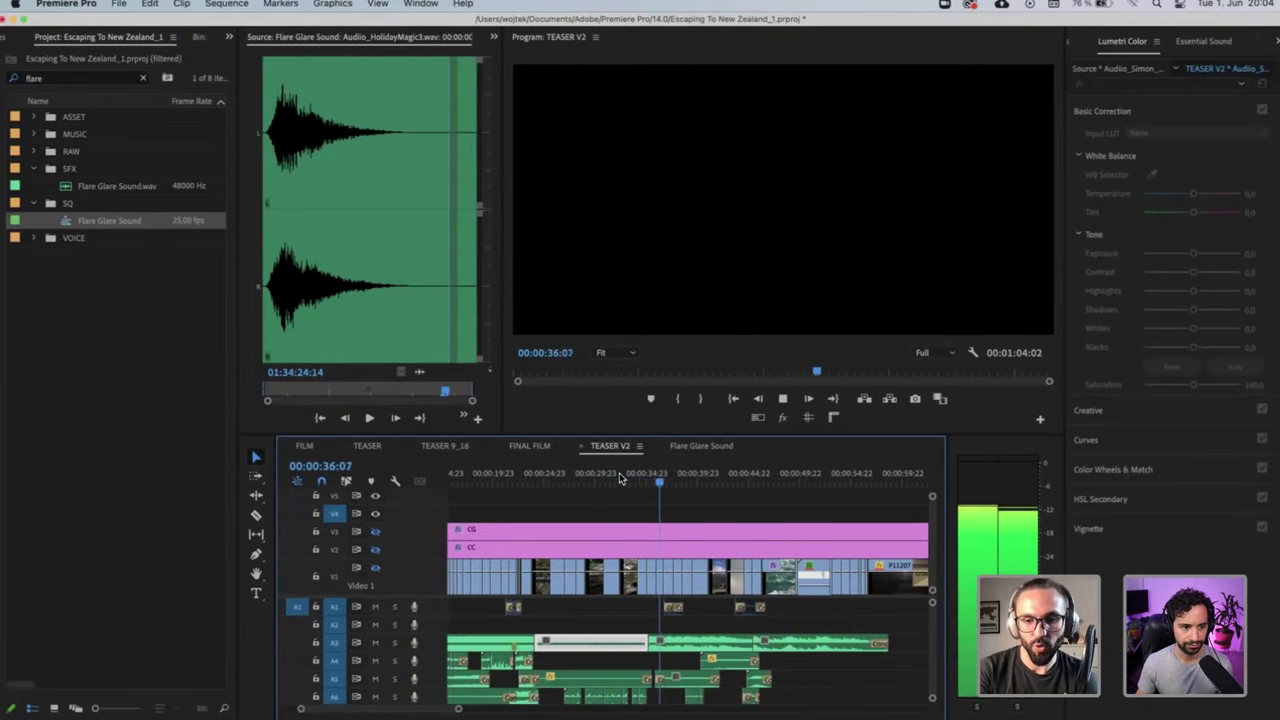
key("space")
scroll(620, 479, "up", 2)
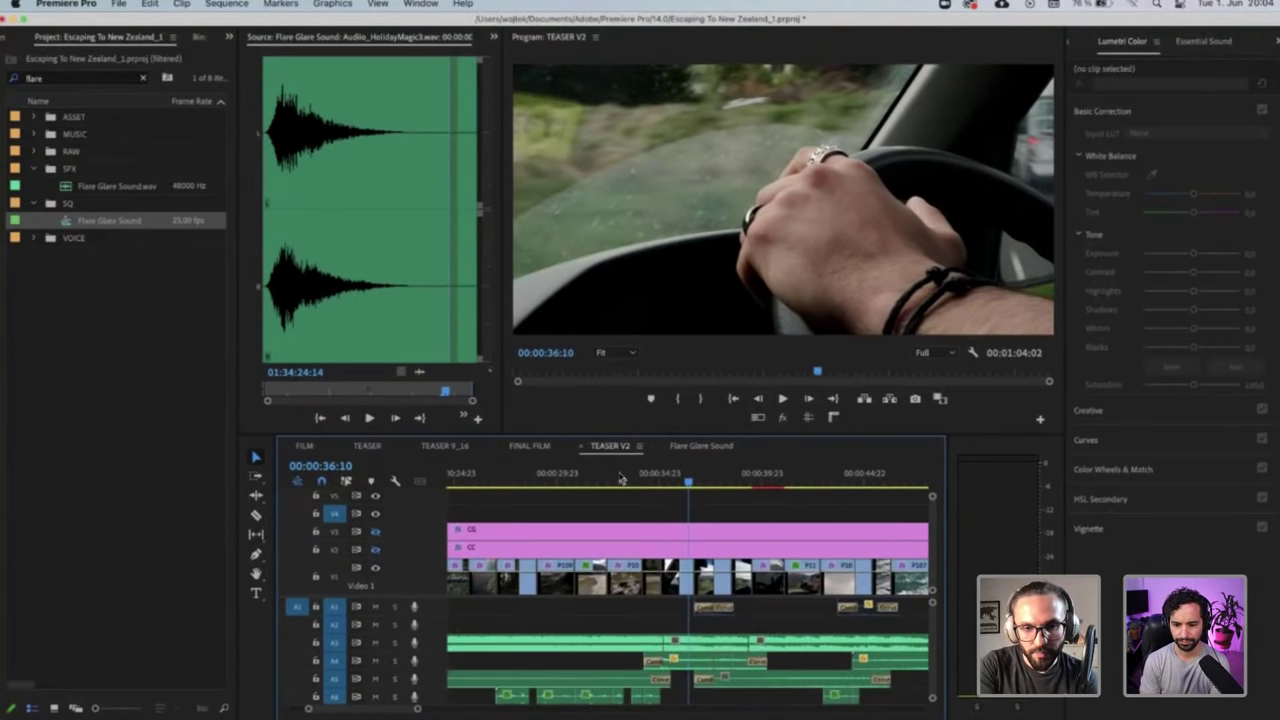
left_click(645, 477)
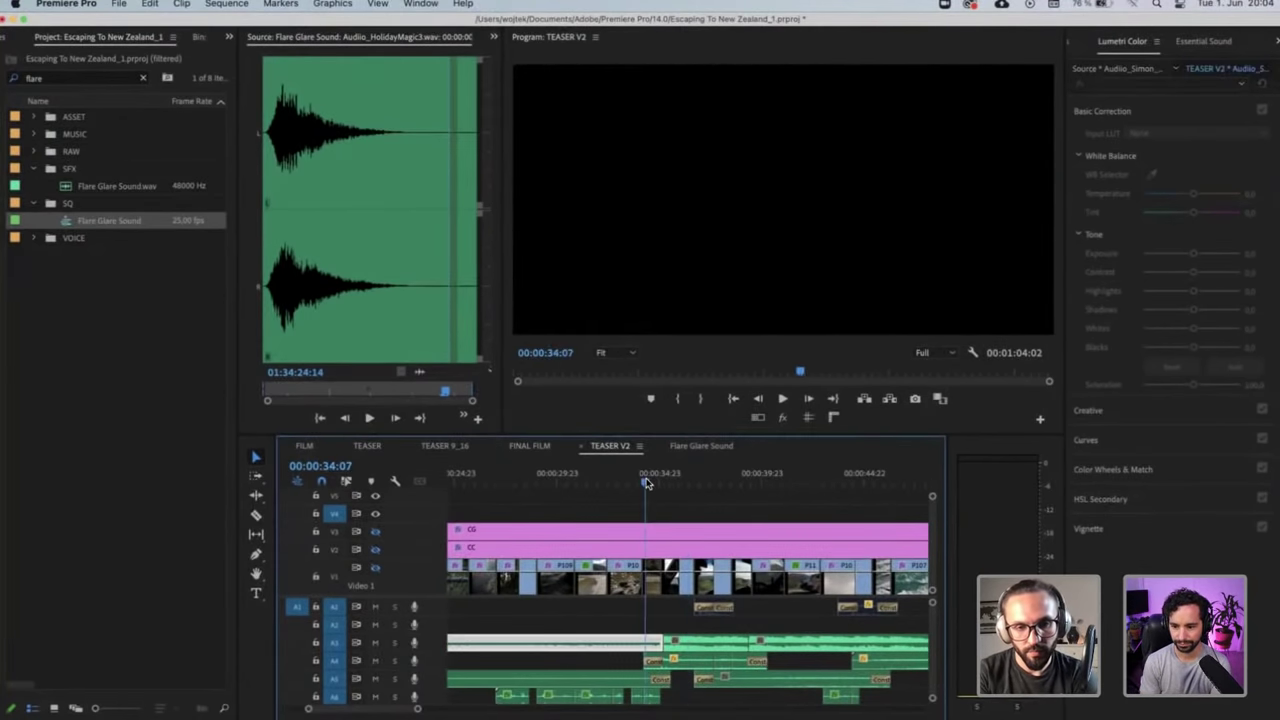
key("space")
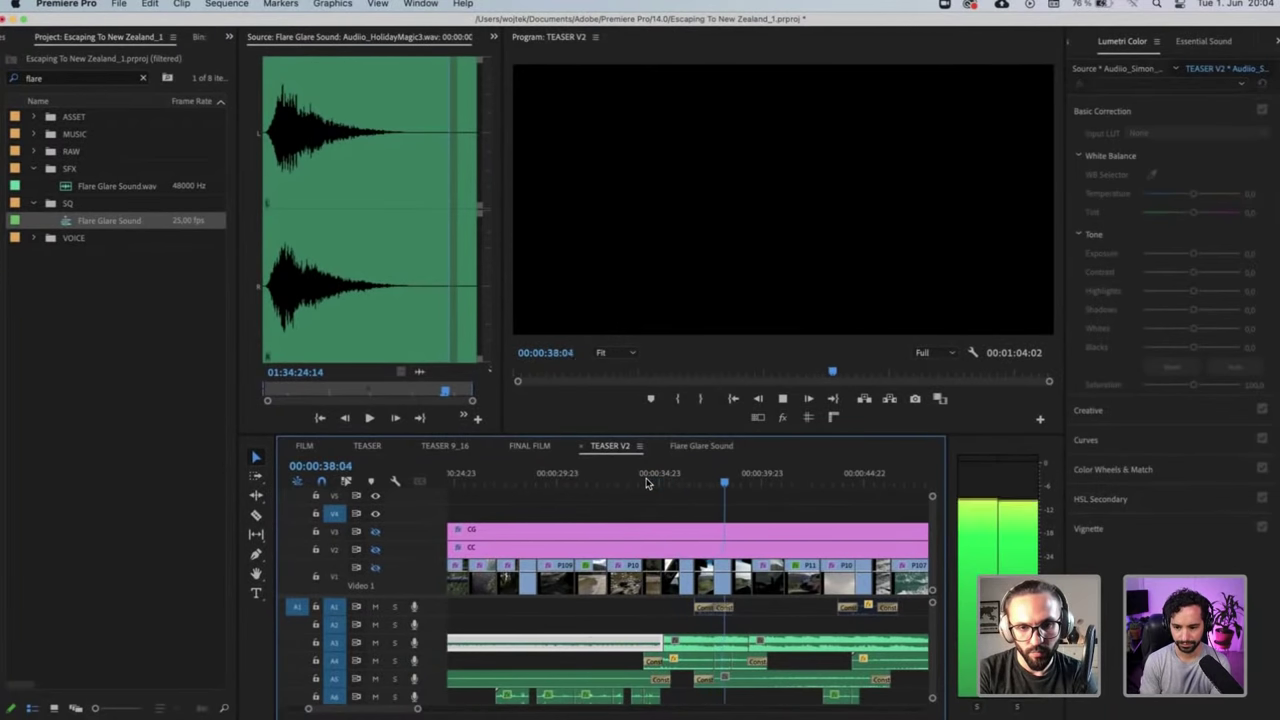
key("space")
key("space")
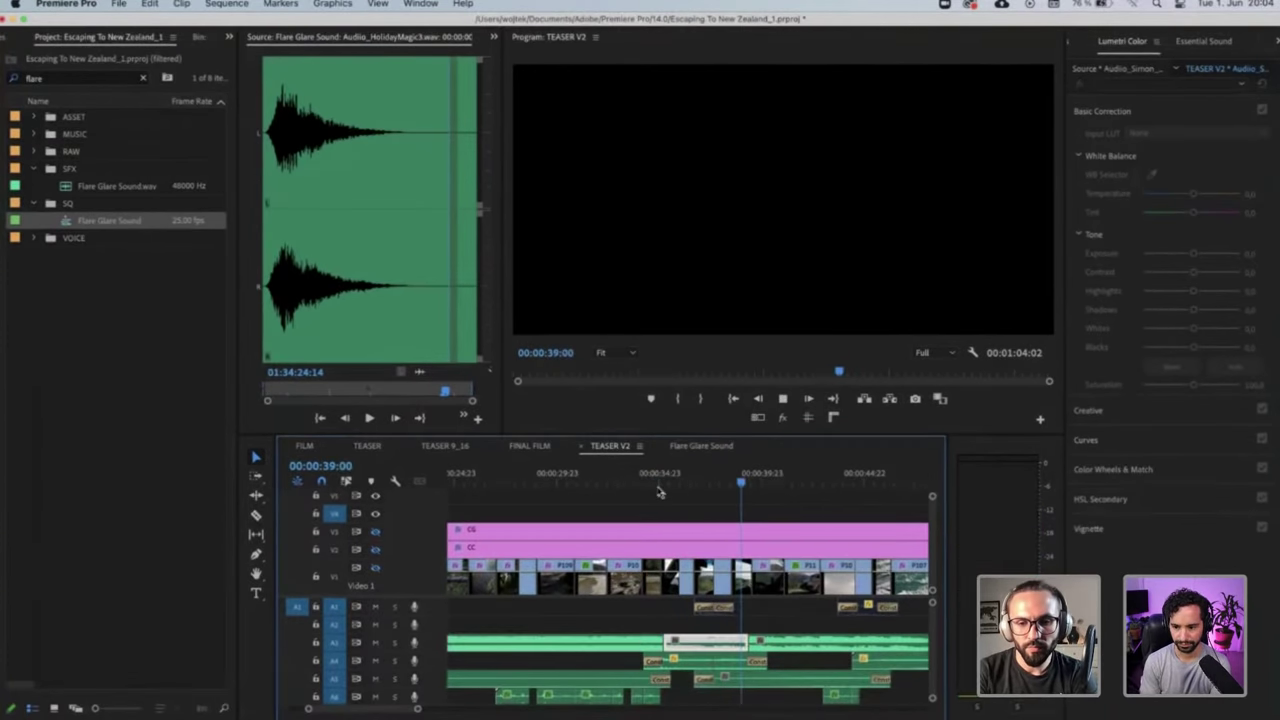
key("minus")
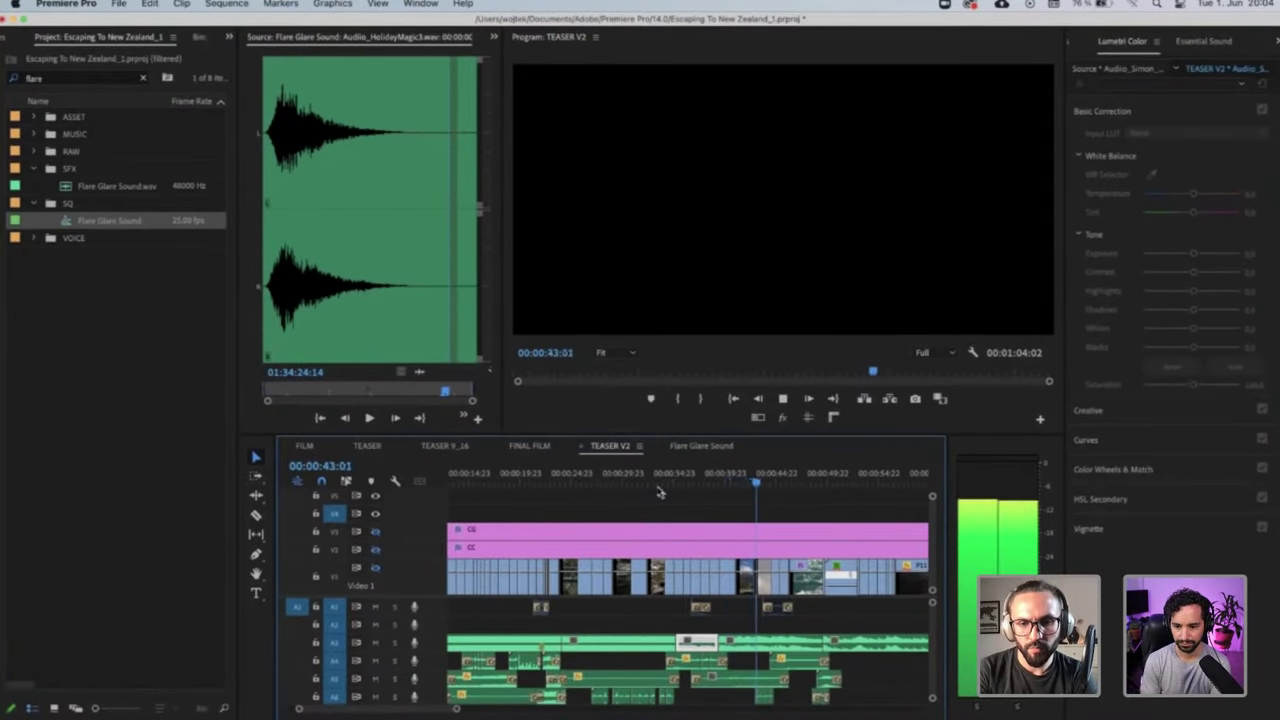
key("space")
key("equal")
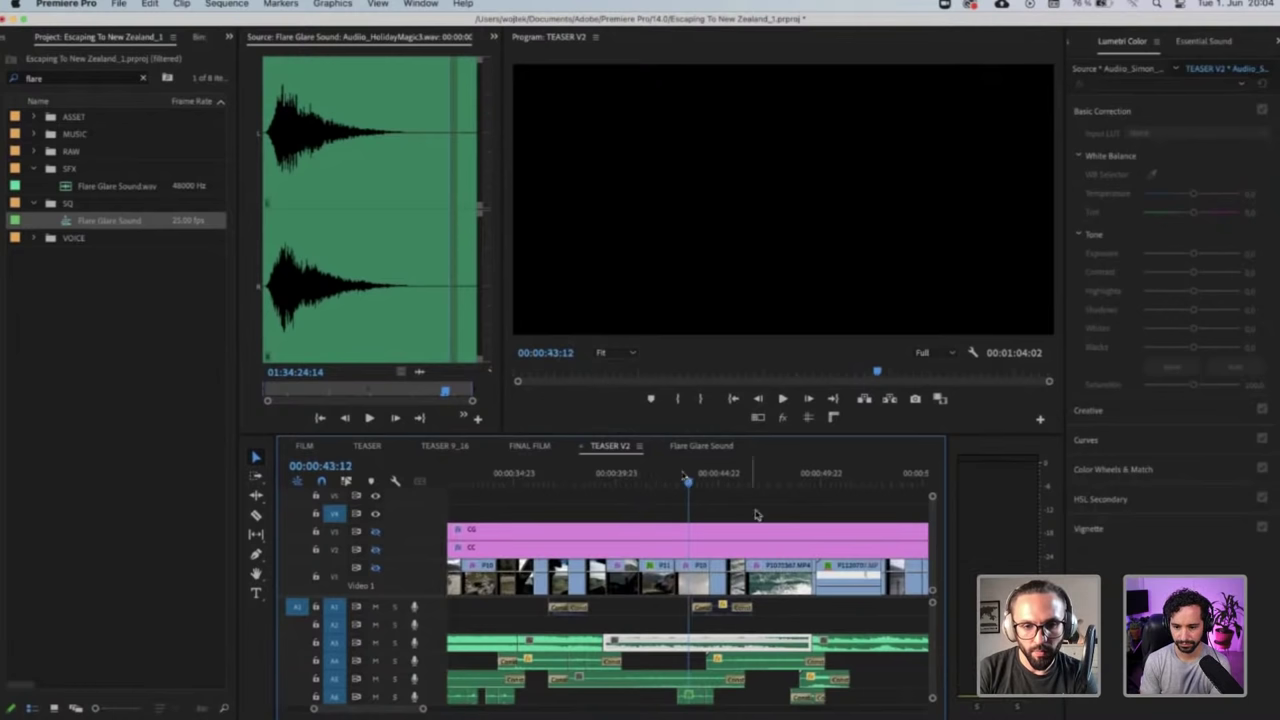
left_click_drag(688, 480, 675, 478)
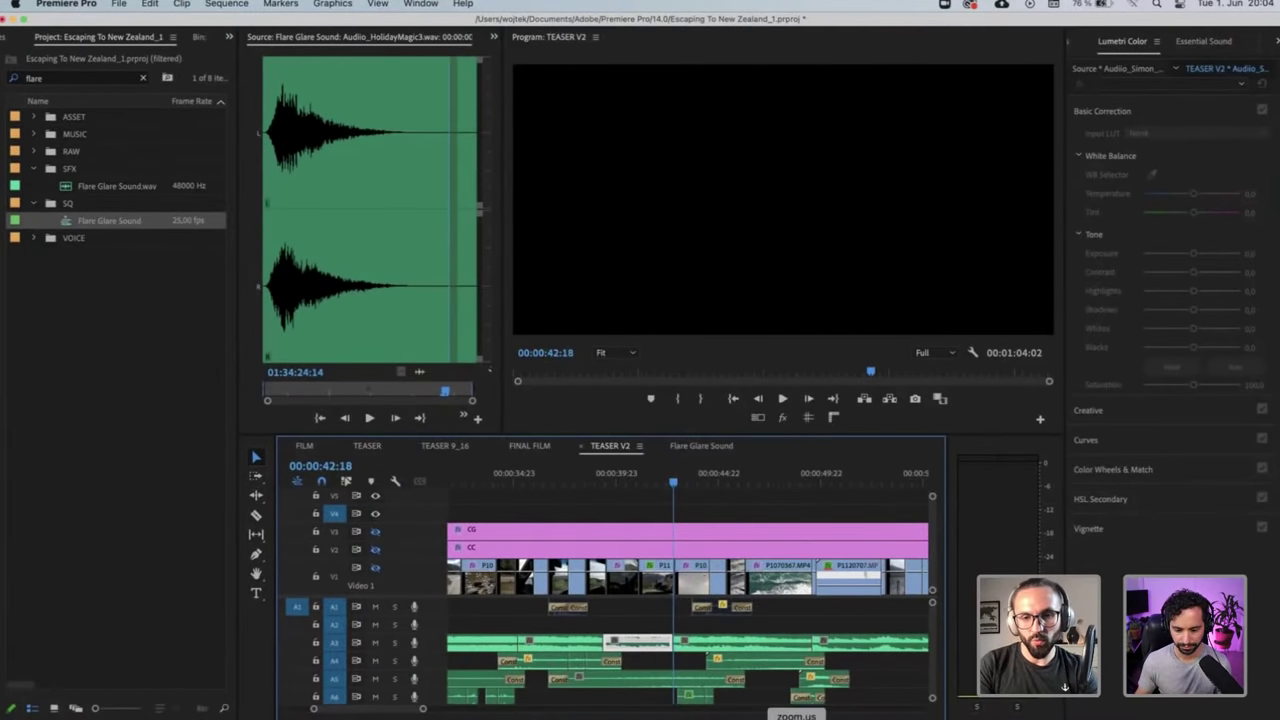
key("equal")
key("equal")
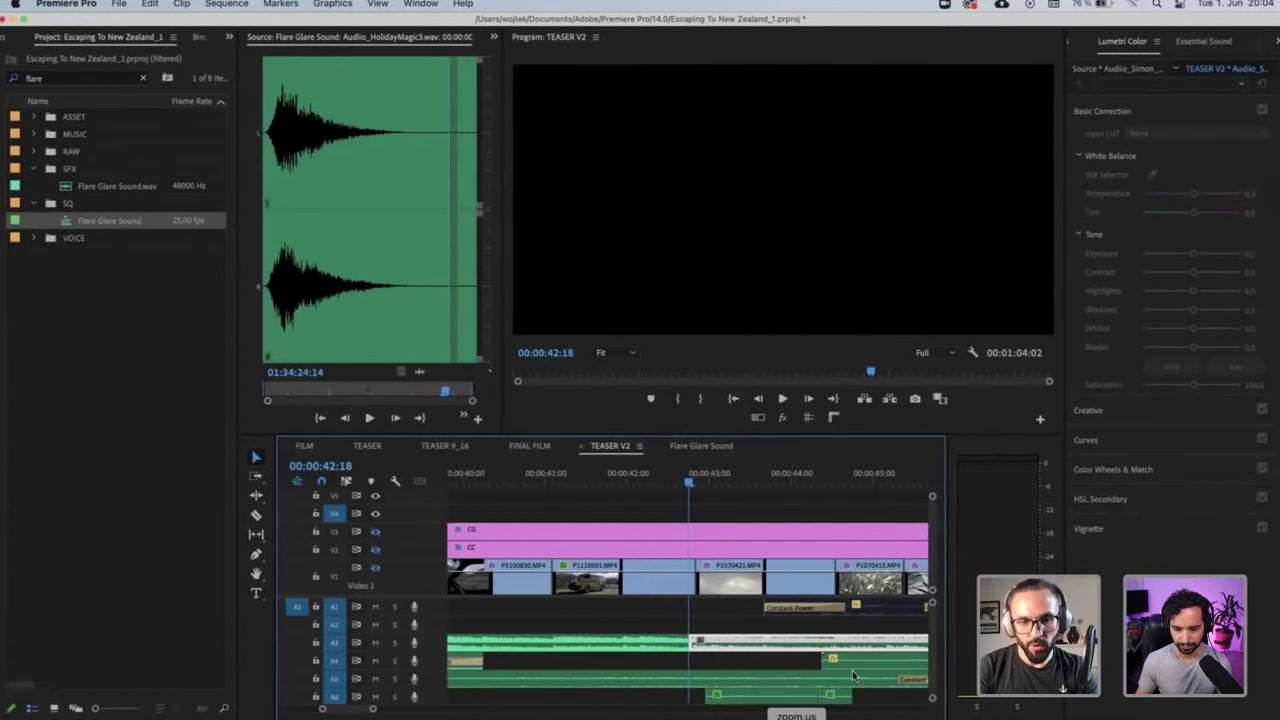
left_click(698, 660)
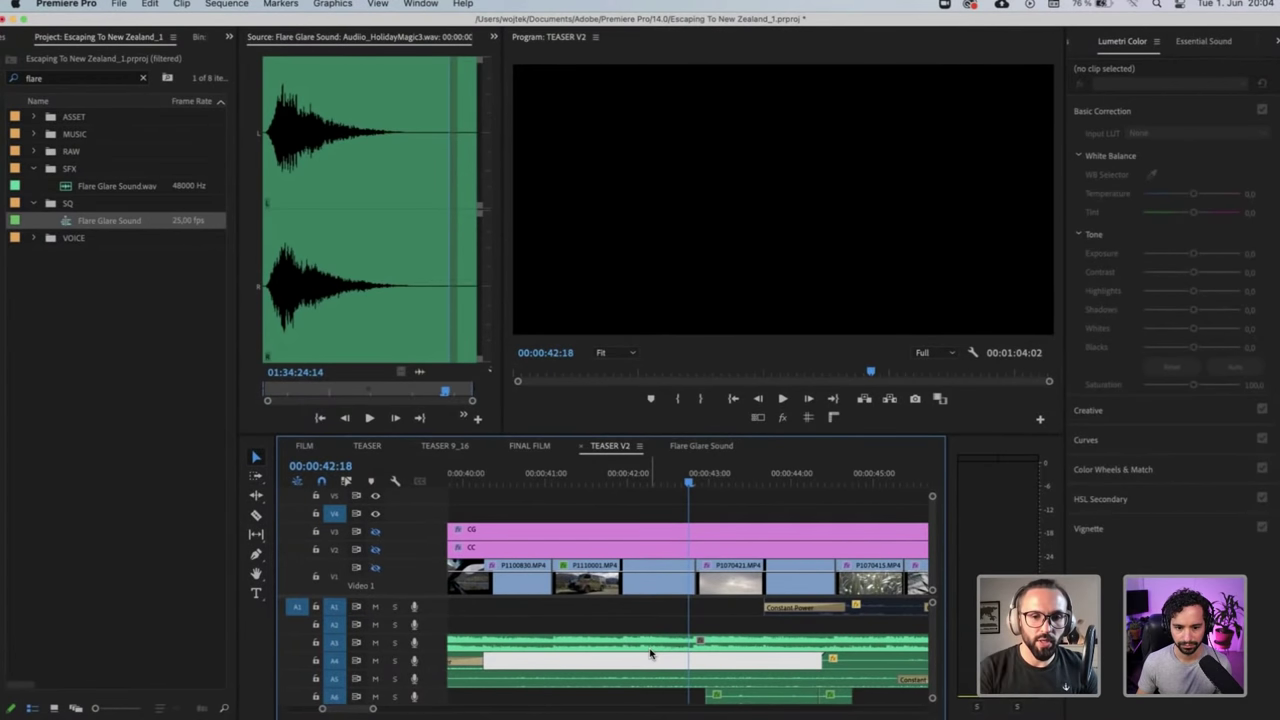
left_click(548, 481)
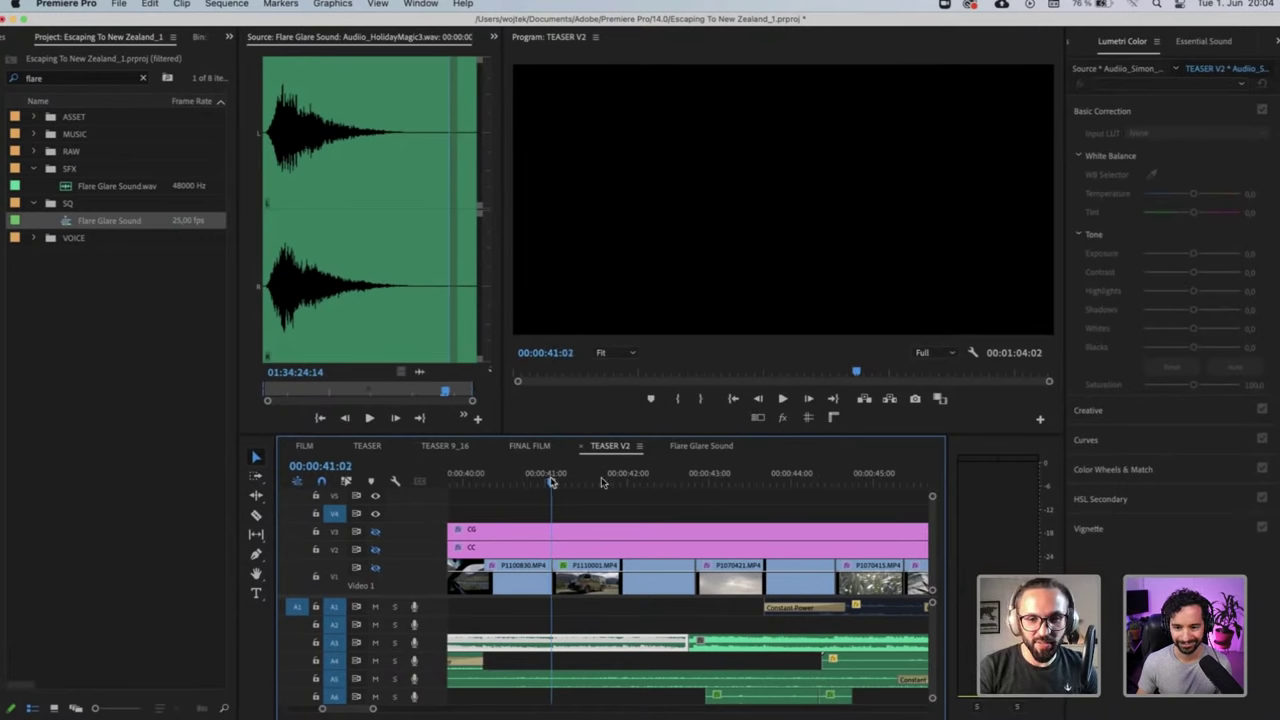
left_click_drag(551, 481, 679, 484)
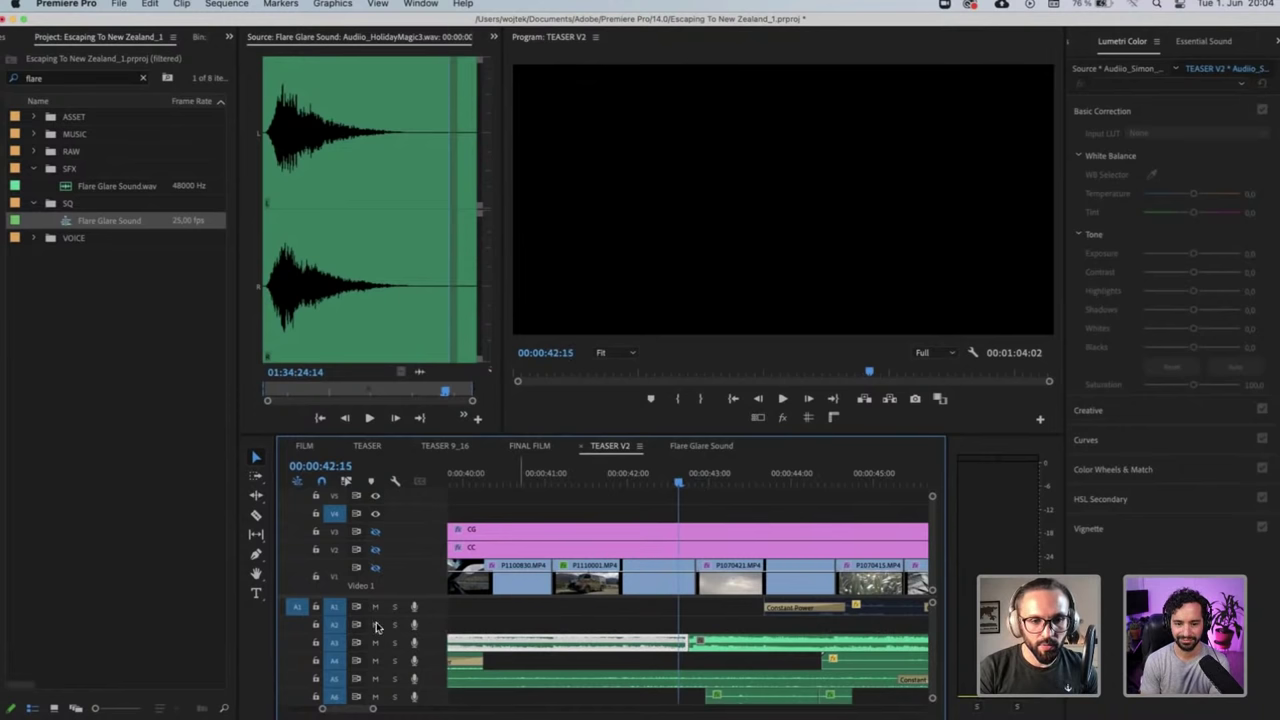
Expand track A3's waveform view and scrub across the music cut near 00:00:41
left_click_drag(428, 633, 431, 613)
double_click(431, 633)
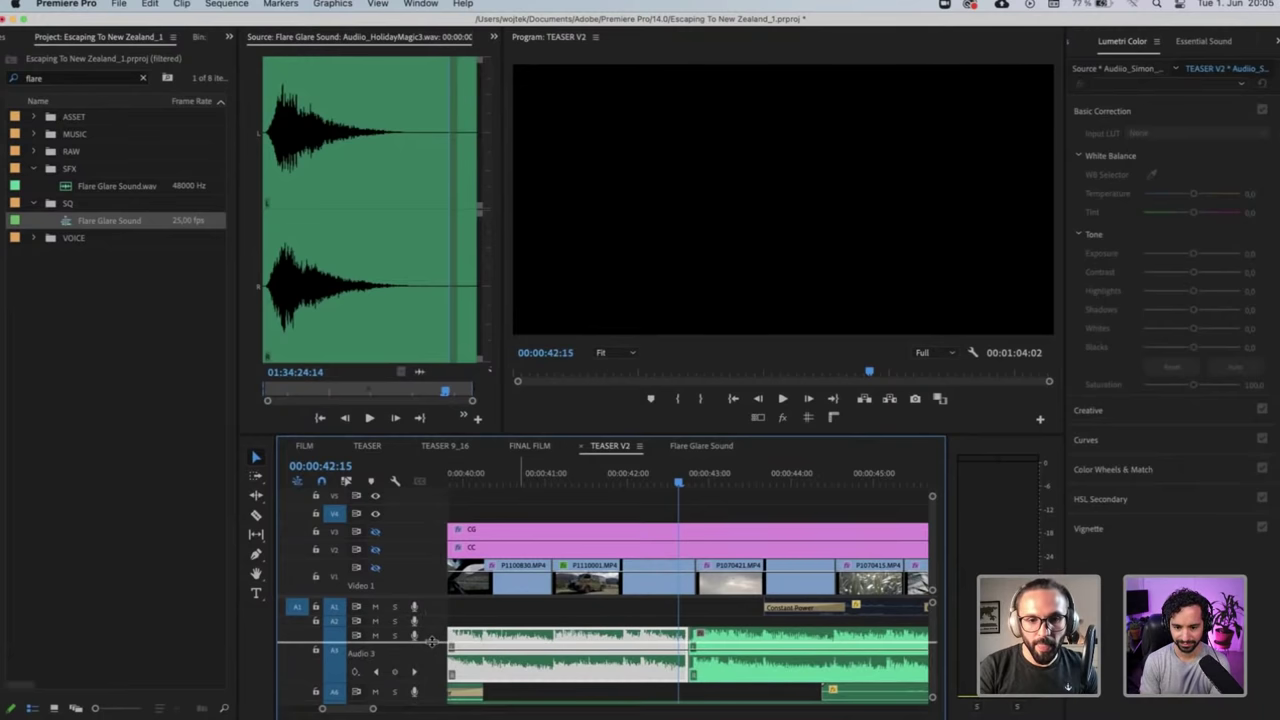
left_click_drag(431, 630, 431, 645)
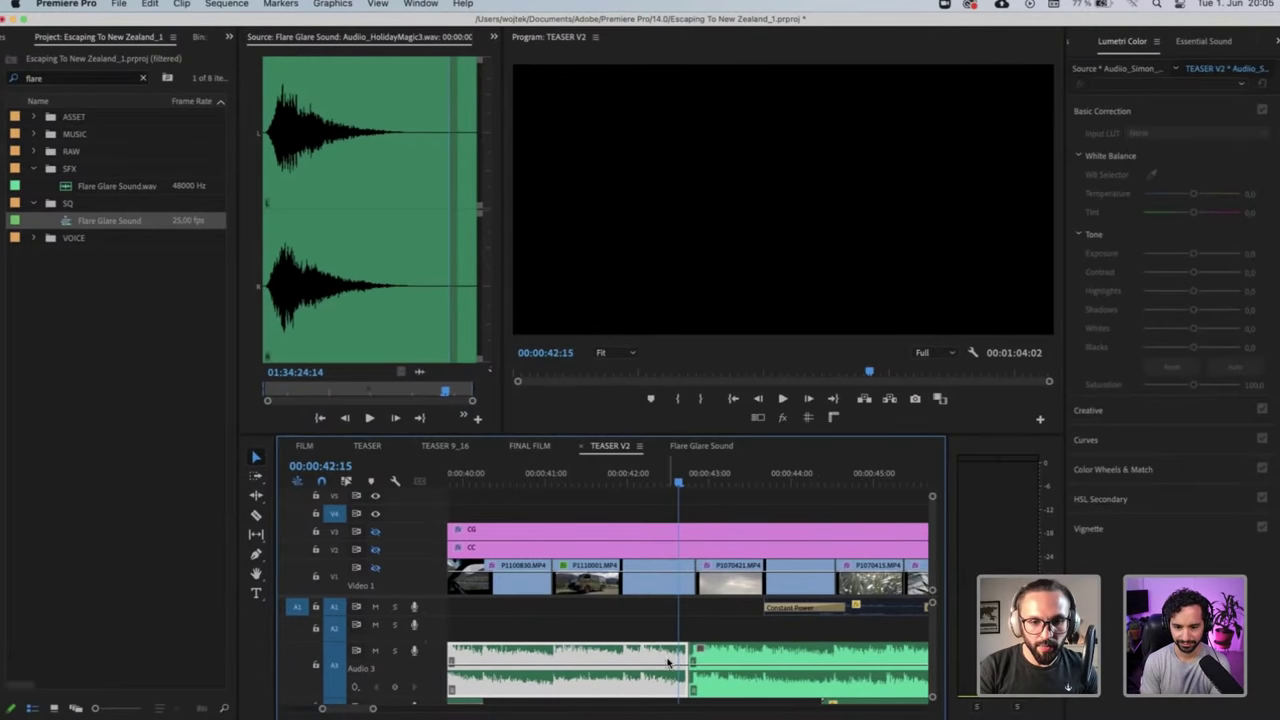
left_click(552, 481)
left_click_drag(615, 484, 686, 510)
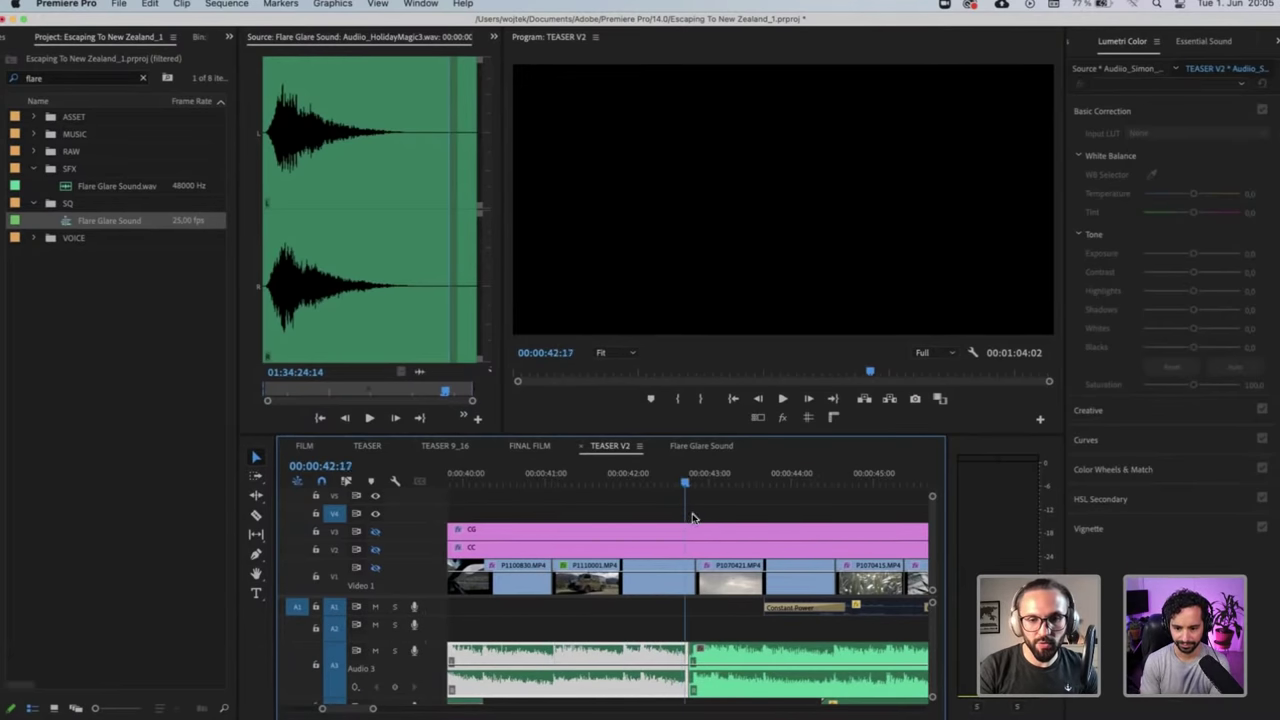
key("minus")
key("minus")
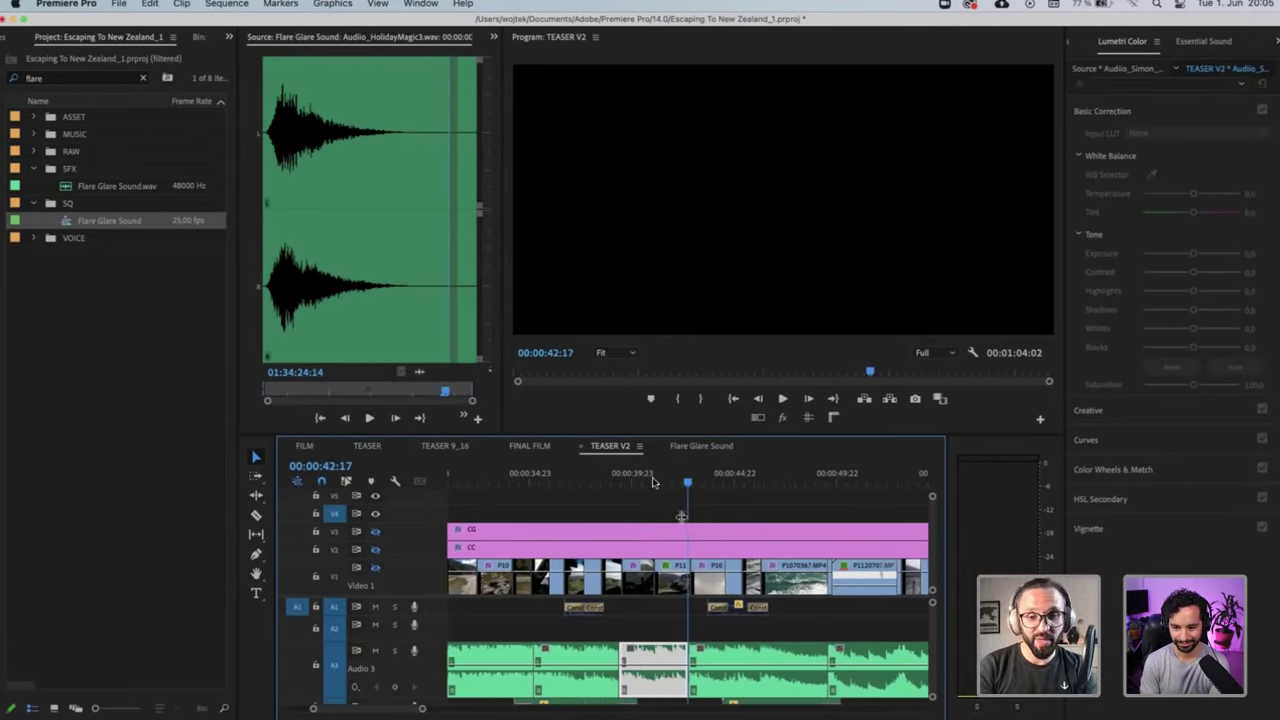
Extend the music clip after the gap 3:10 earlier to close the gap
left_click(652, 483)
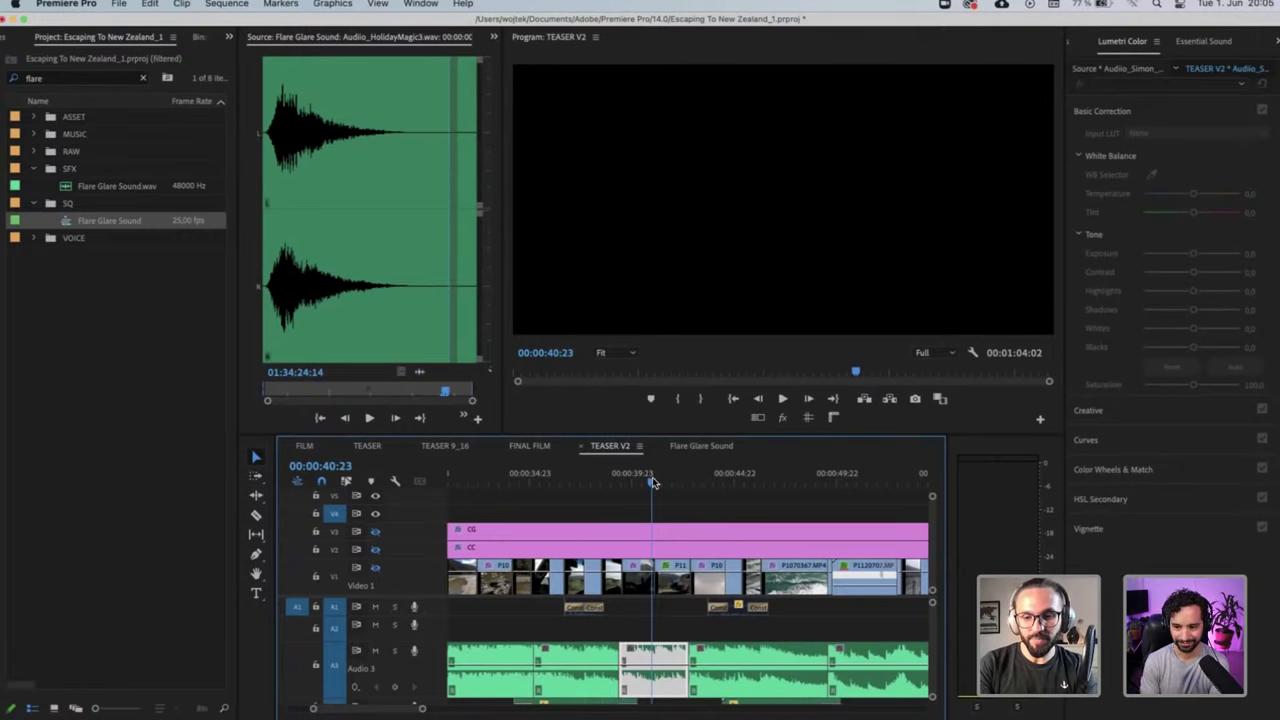
key("minus")
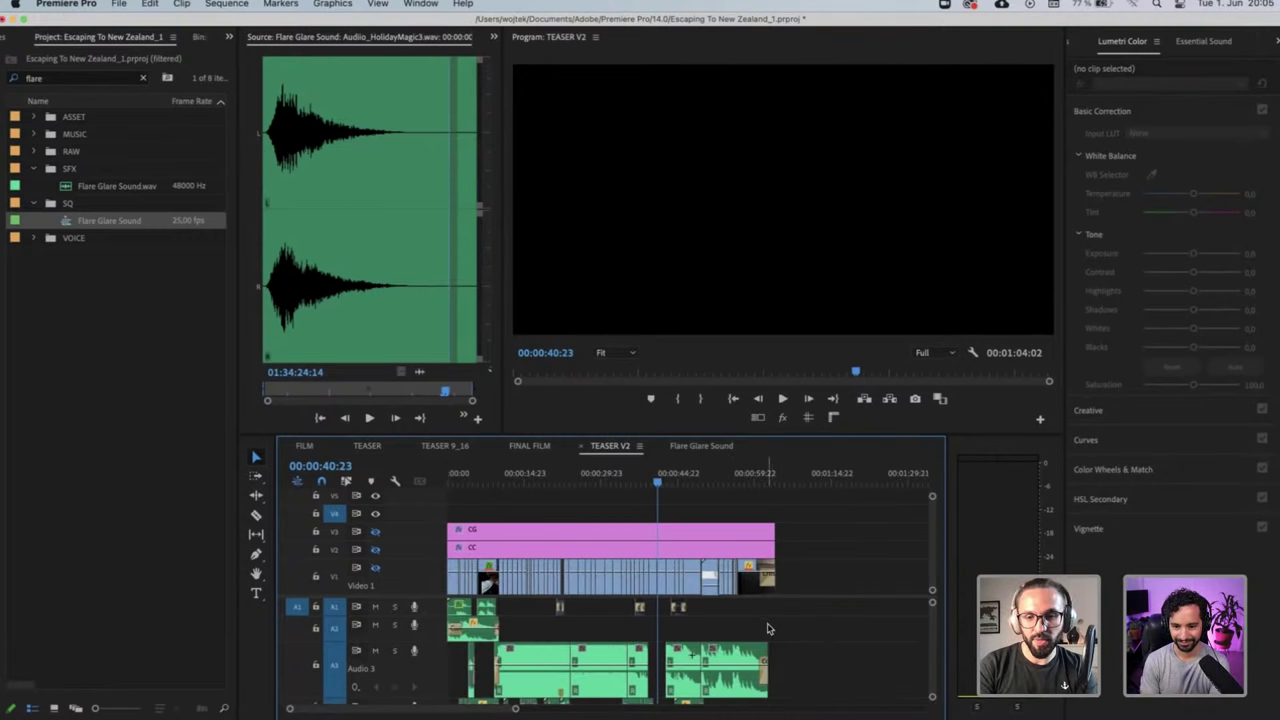
left_click(693, 660)
key("equal")
key("equal")
key("equal")
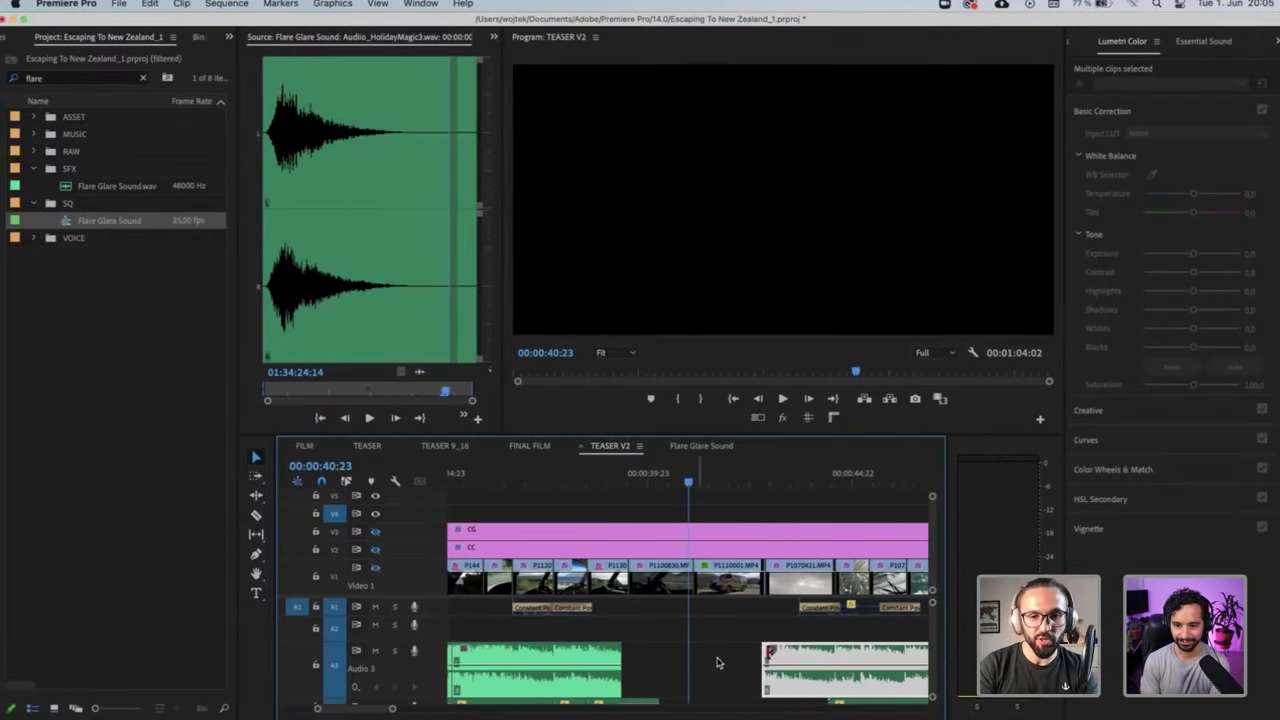
left_click_drag(782, 653, 651, 657)
Play back from 00:00:34:08 to check the extended music, stopping at 00:00:40:01
left_click(511, 480)
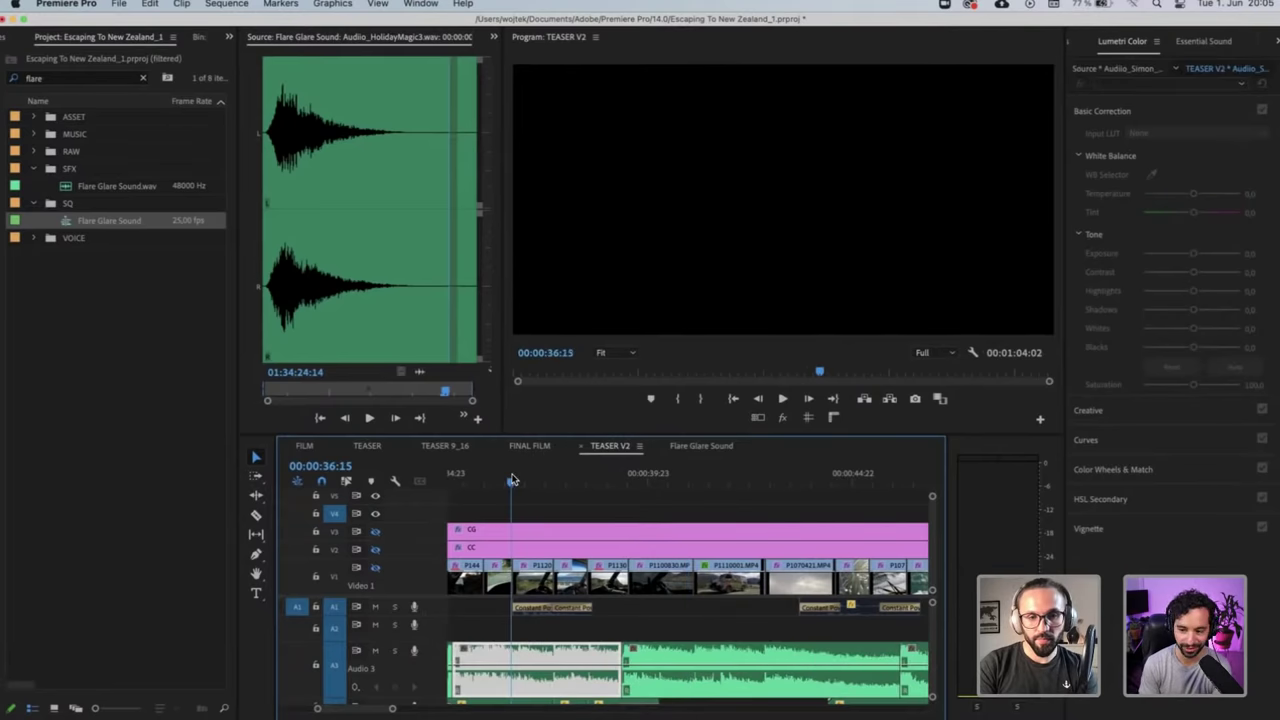
key("minus")
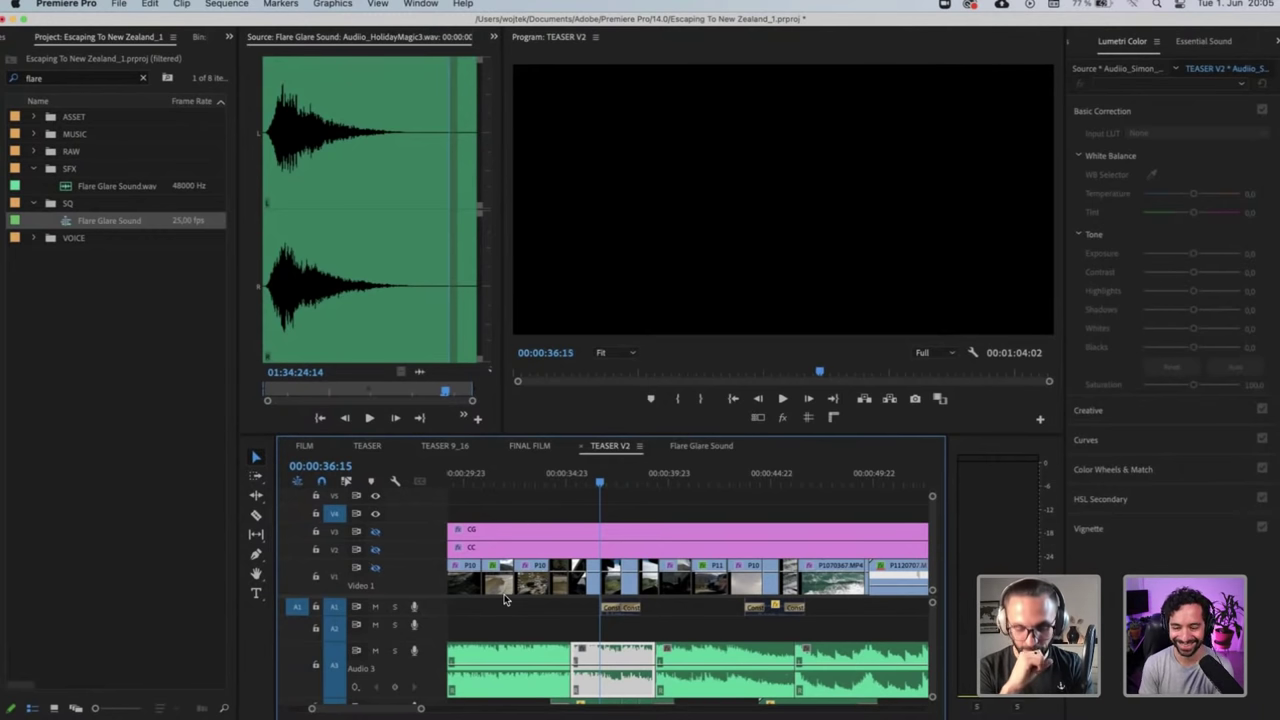
key("minus")
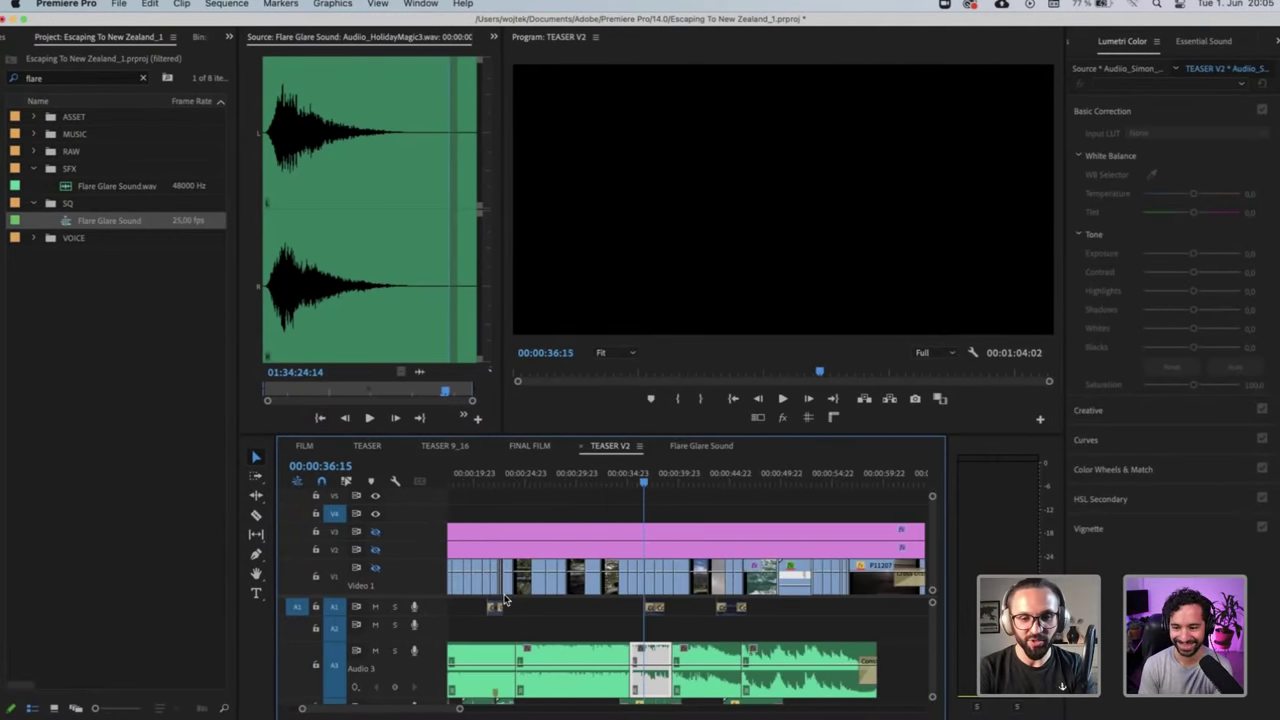
key("equal")
key("space")
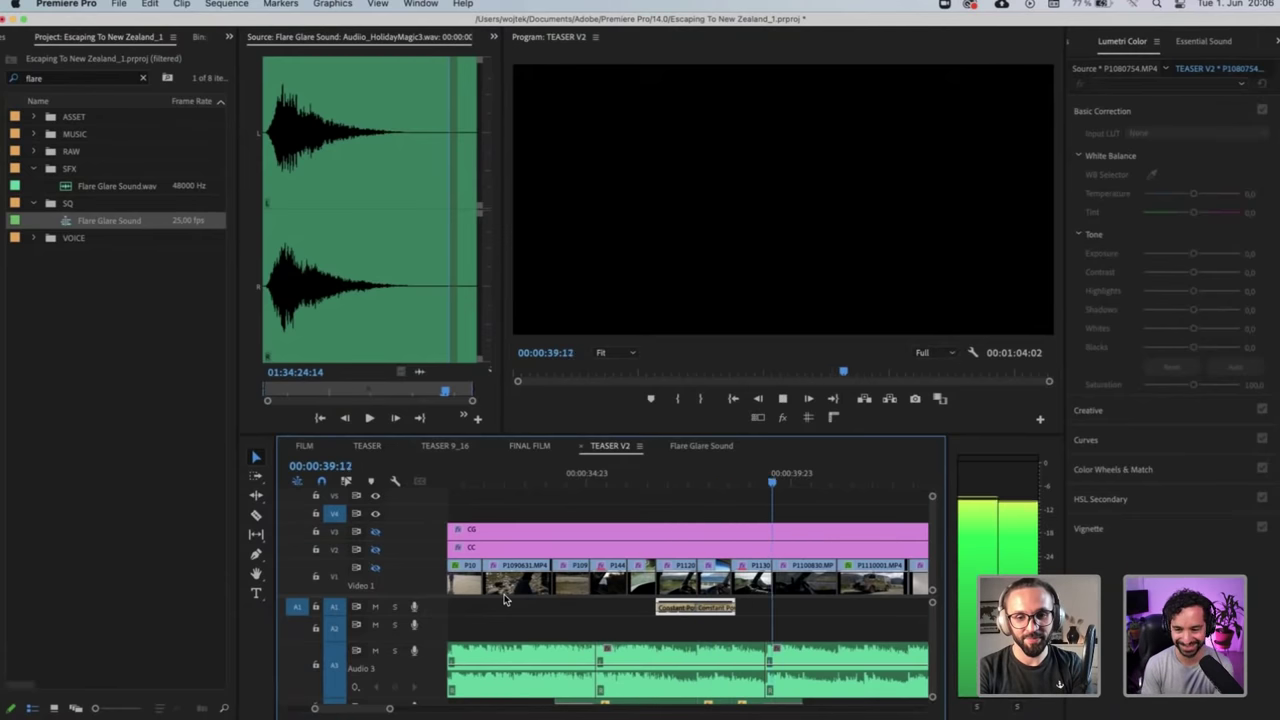
key("space")
key("minus")
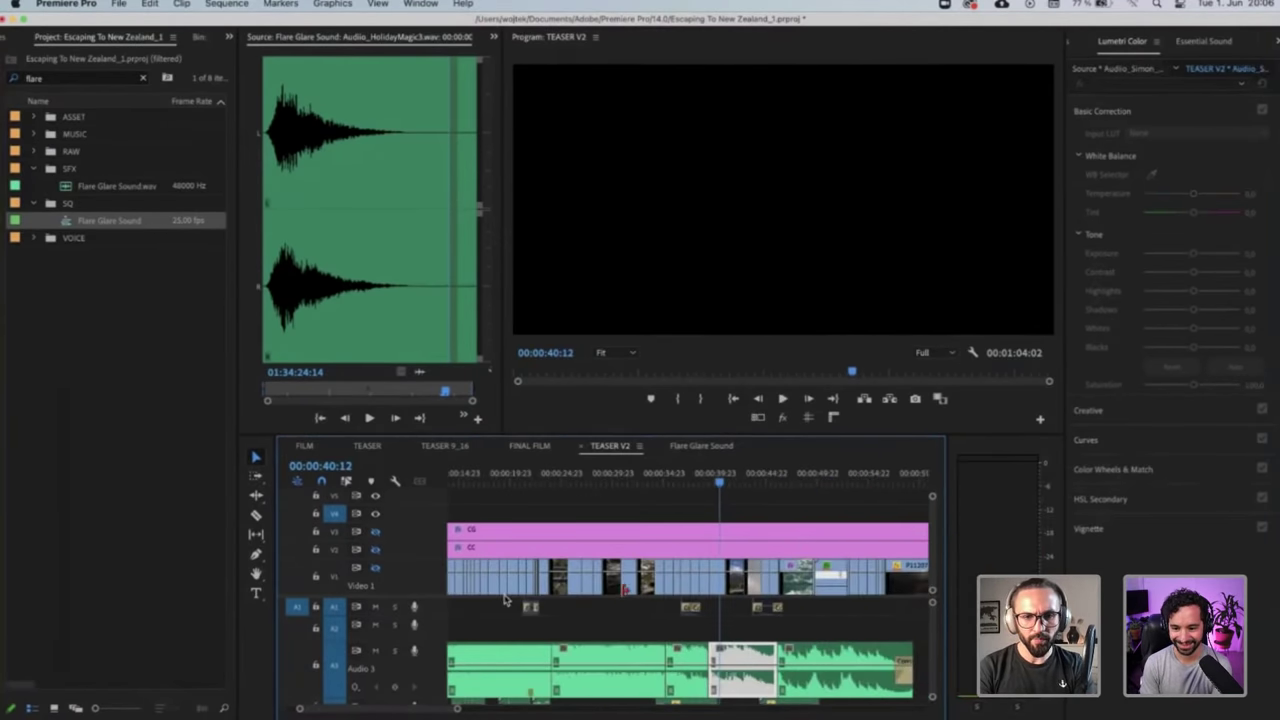
left_click(657, 476)
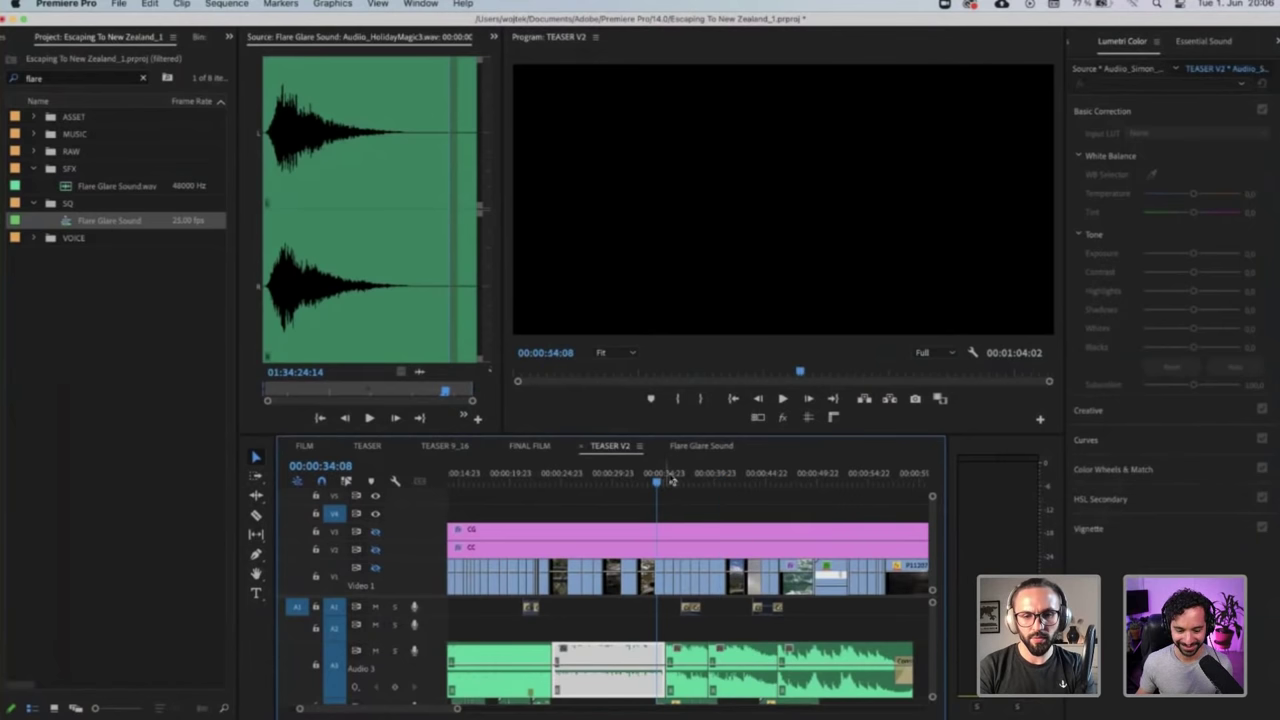
key("space")
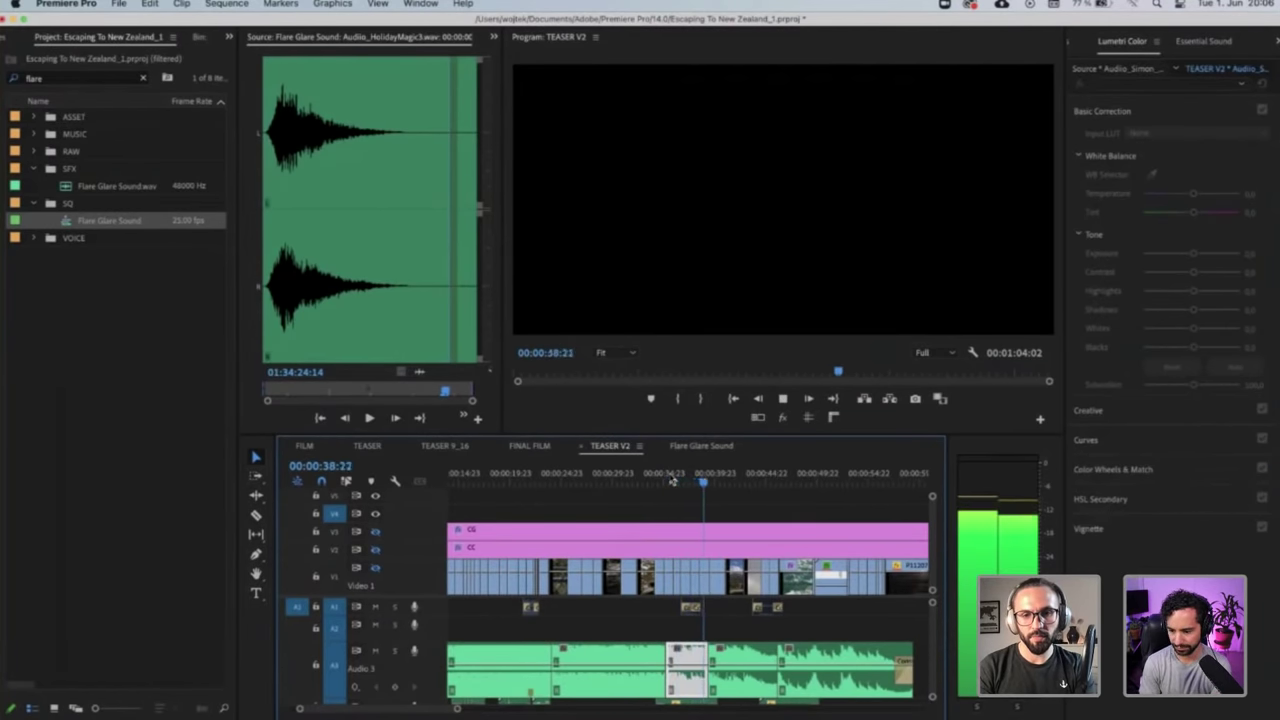
key("space")
key("minus")
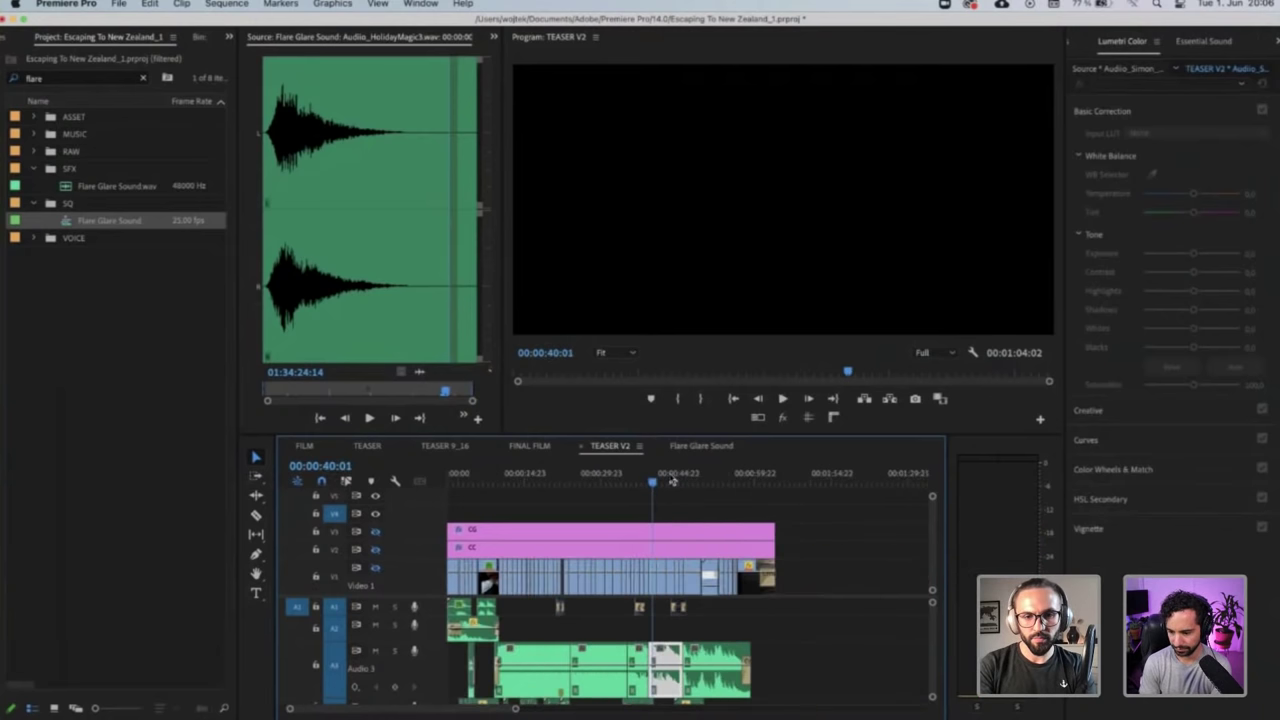
key("equal")
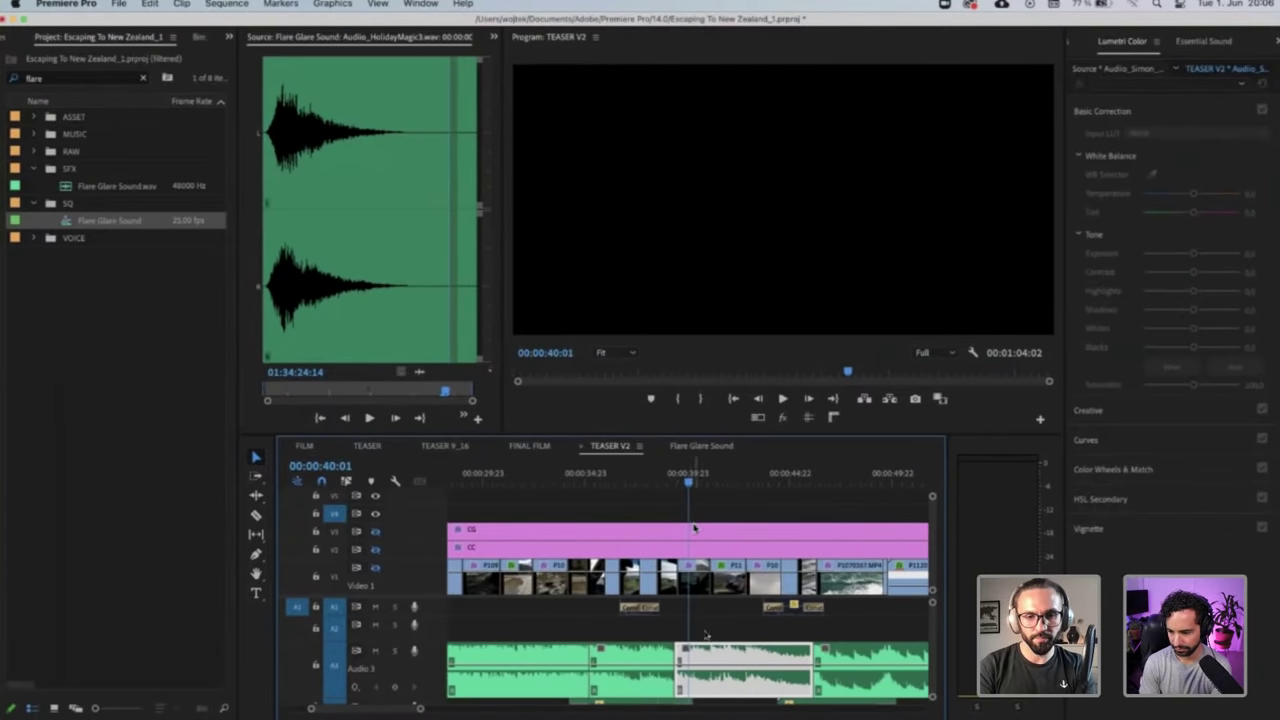
scroll(700, 625, "down", 5)
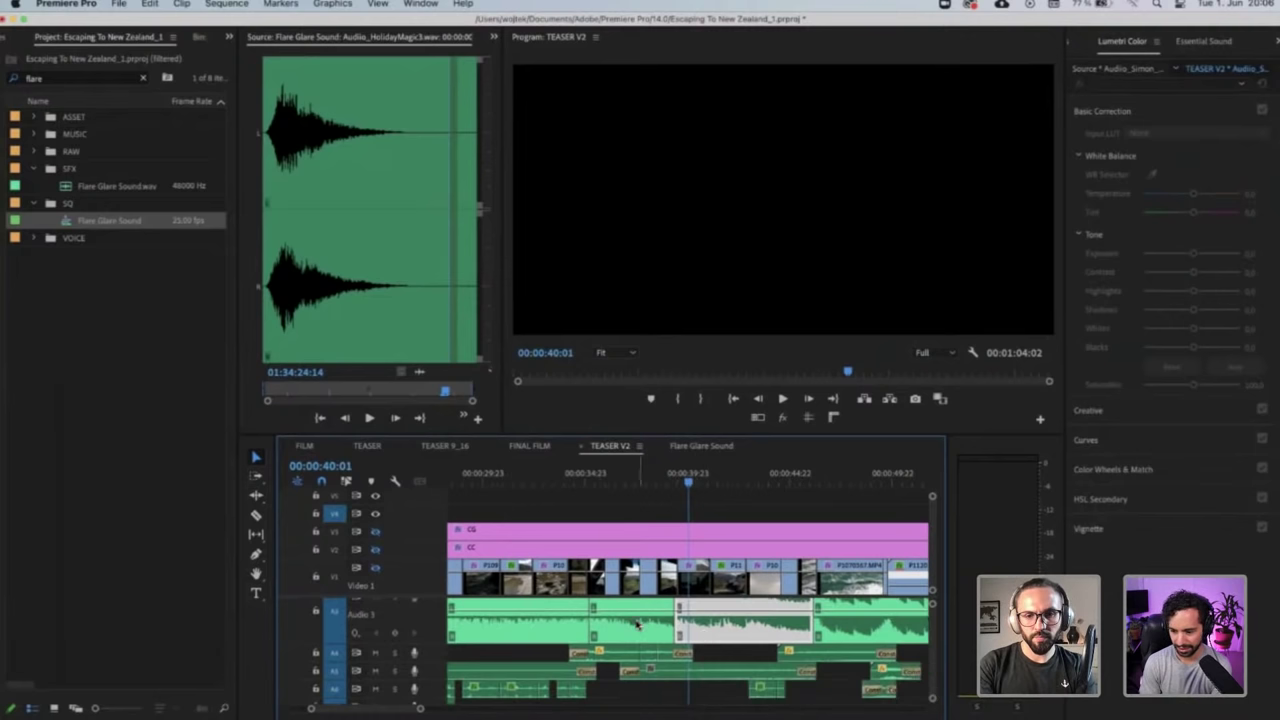
left_click(637, 624)
key("Delete")
left_click(714, 628)
left_click(858, 628, "shift")
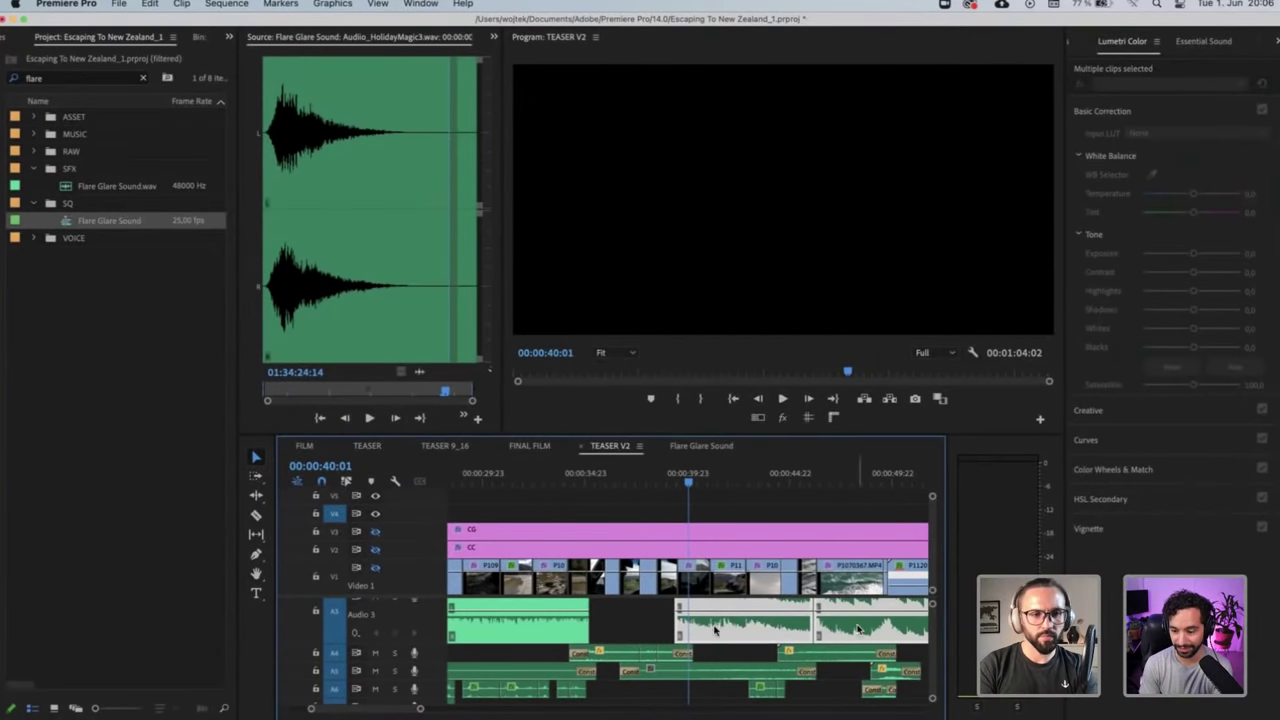
left_click_drag(714, 628, 640, 632)
left_click(565, 480)
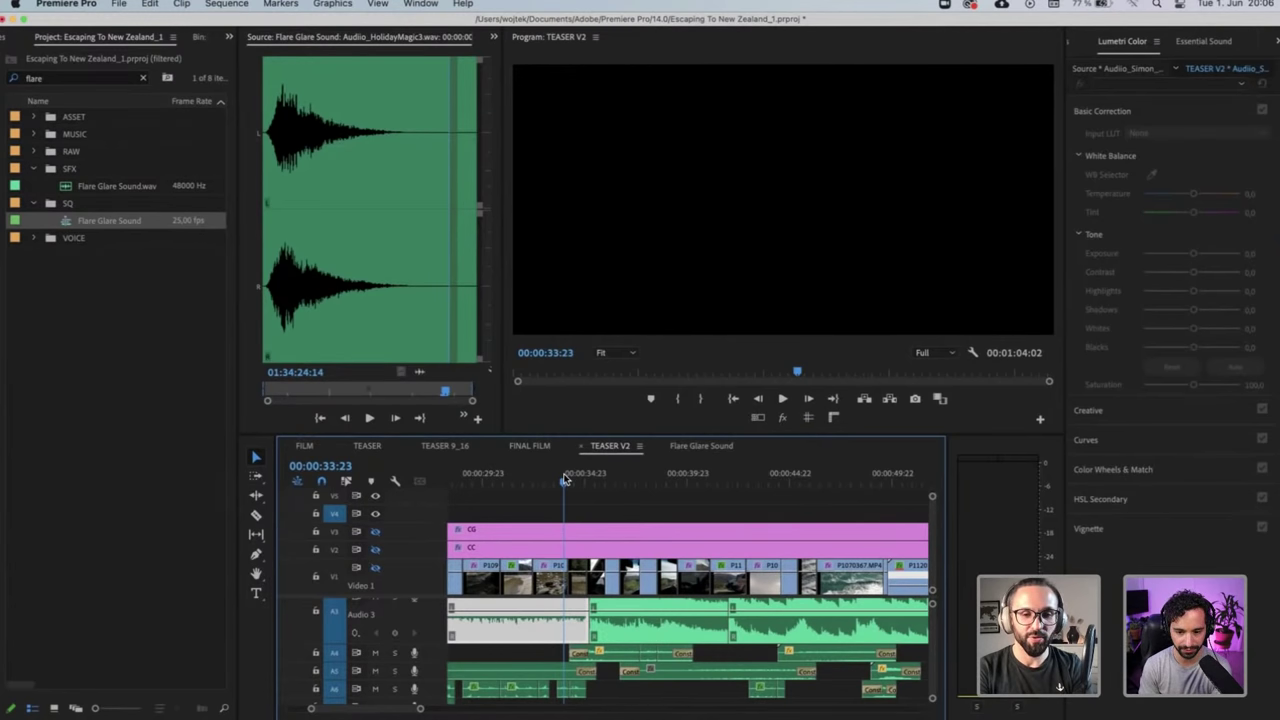
key("minus")
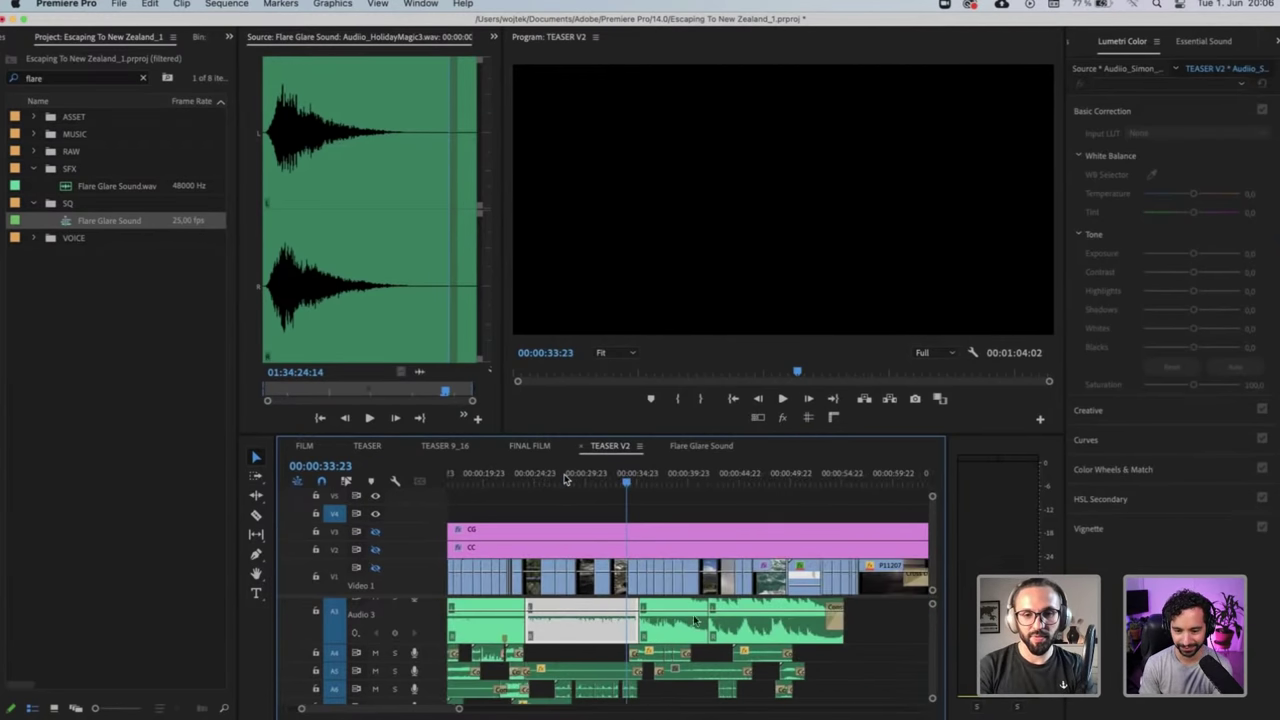
scroll(680, 628, "up", 3)
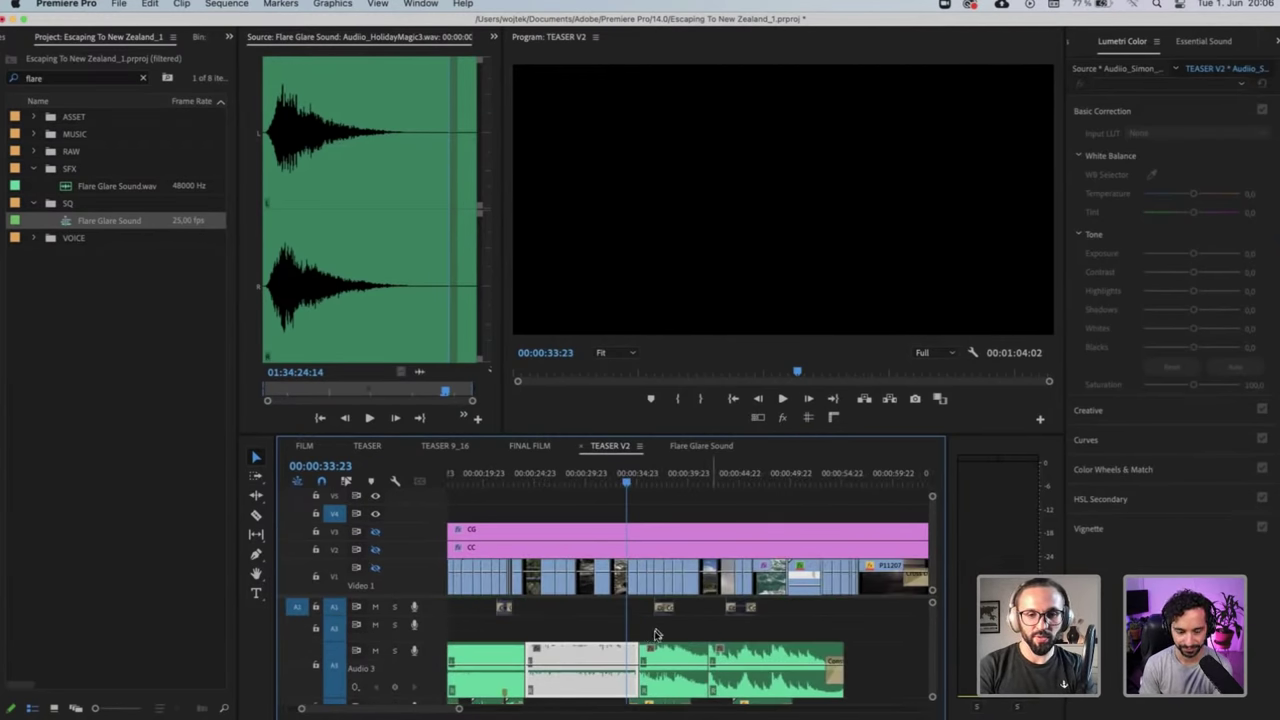
key("space")
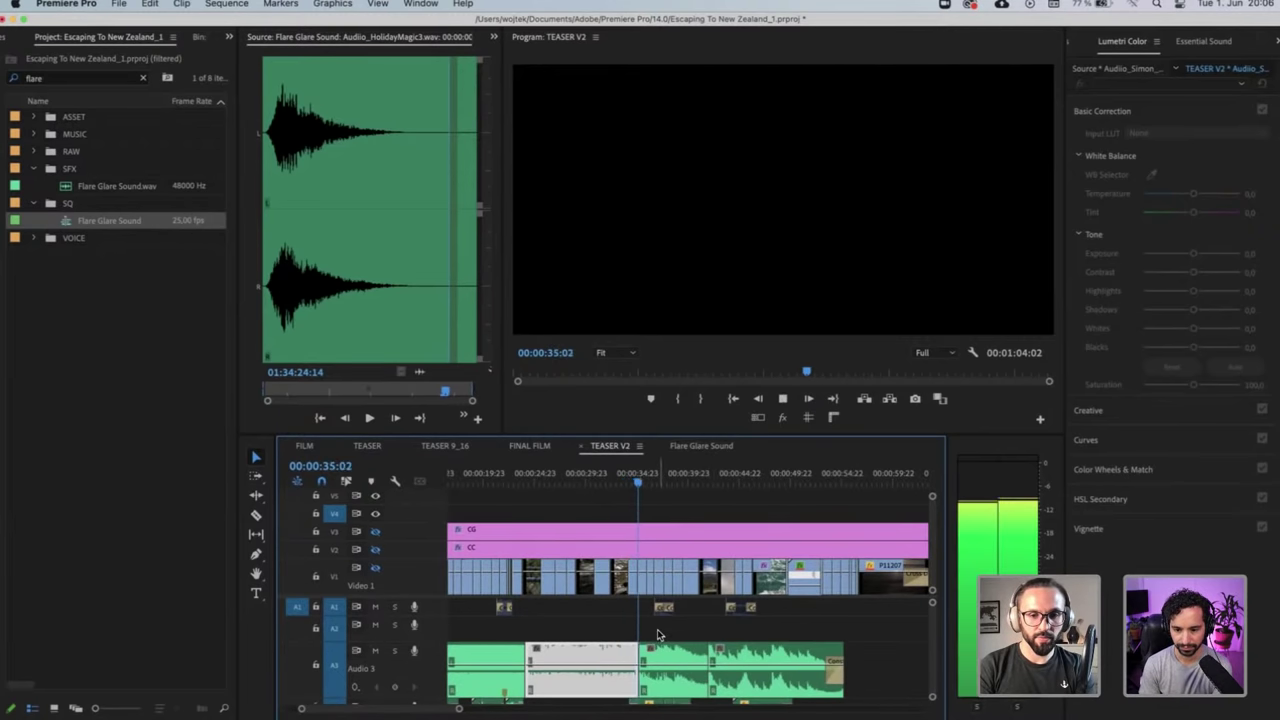
key("space")
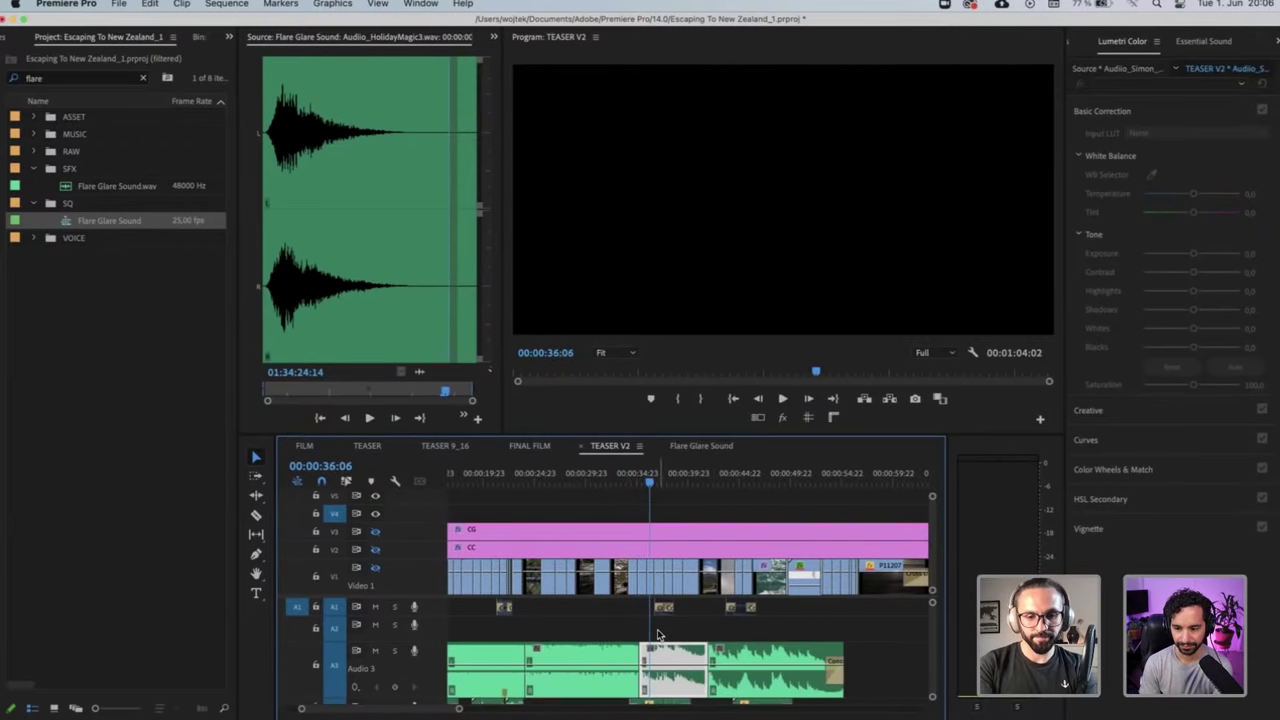
key("=")
left_click(658, 634)
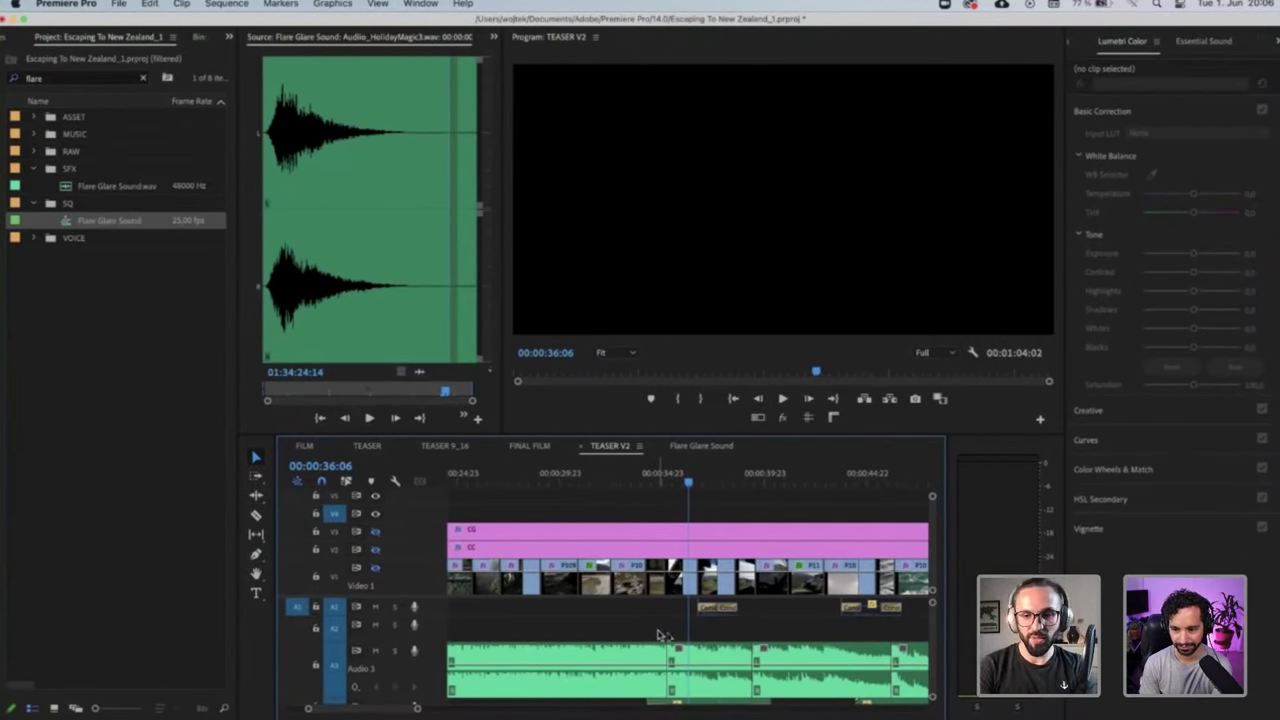
key("minus")
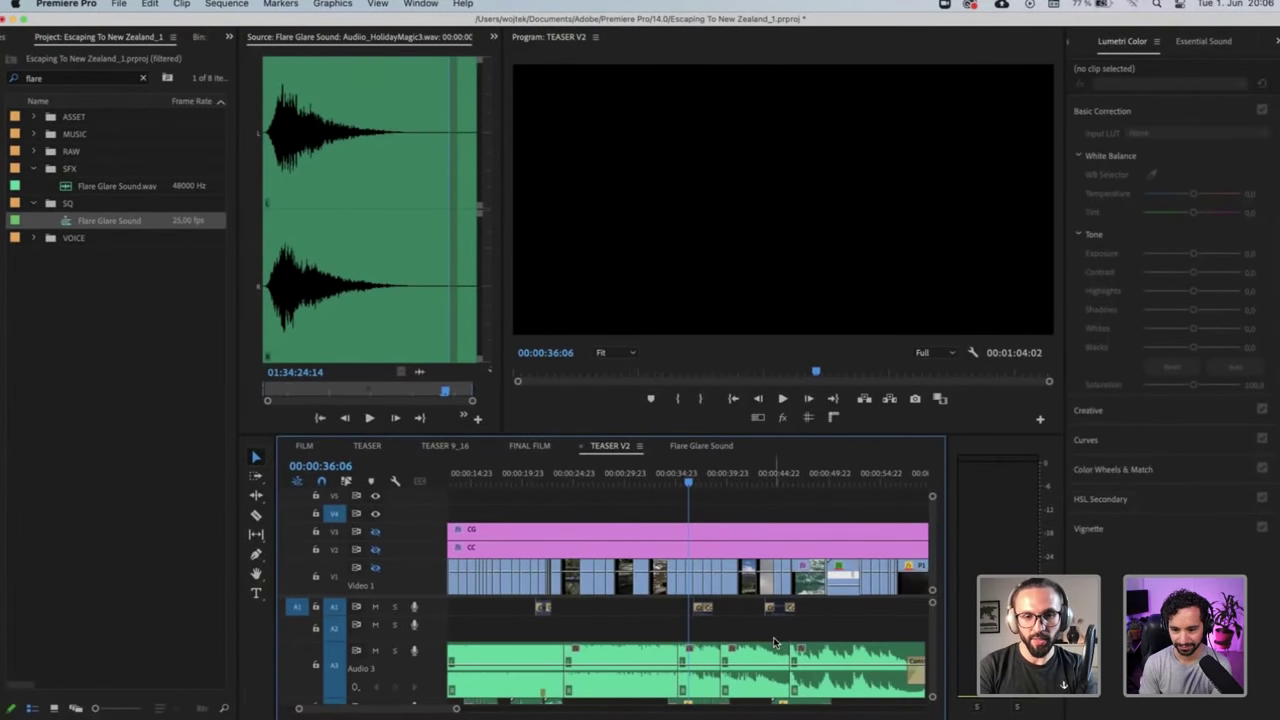
scroll(773, 642, "down", 3)
left_click(627, 477)
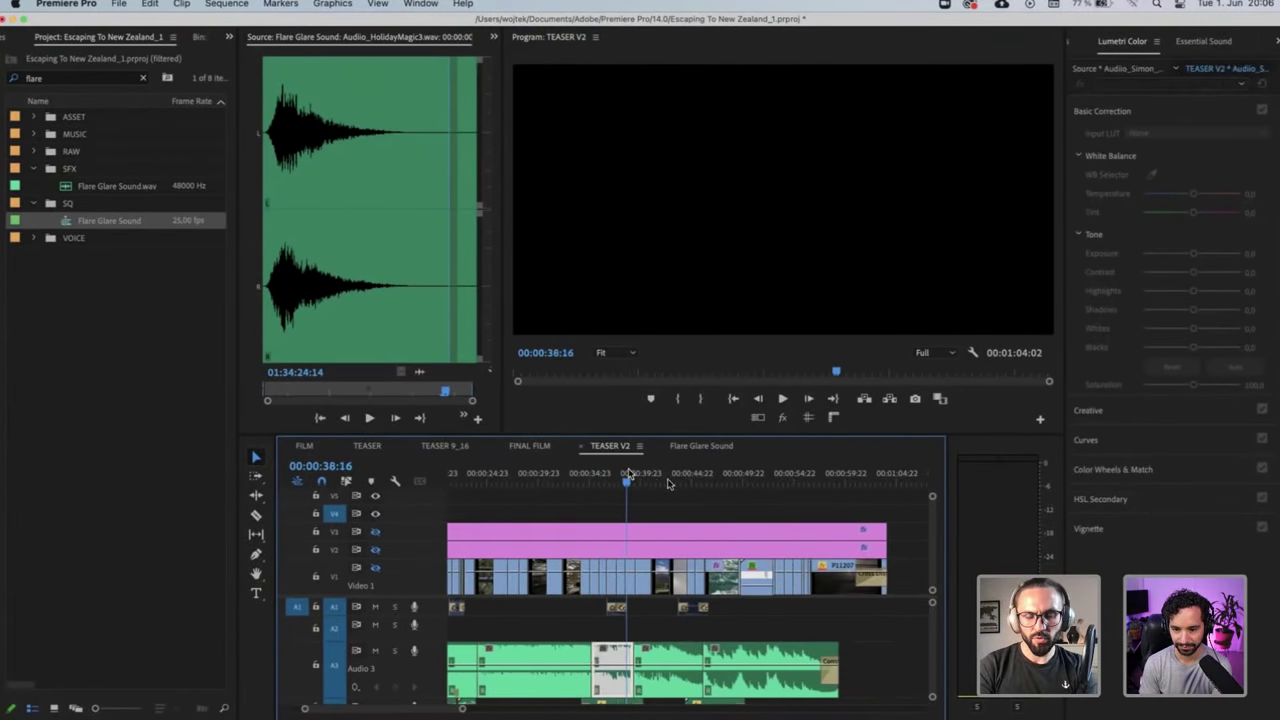
left_click_drag(668, 483, 628, 480)
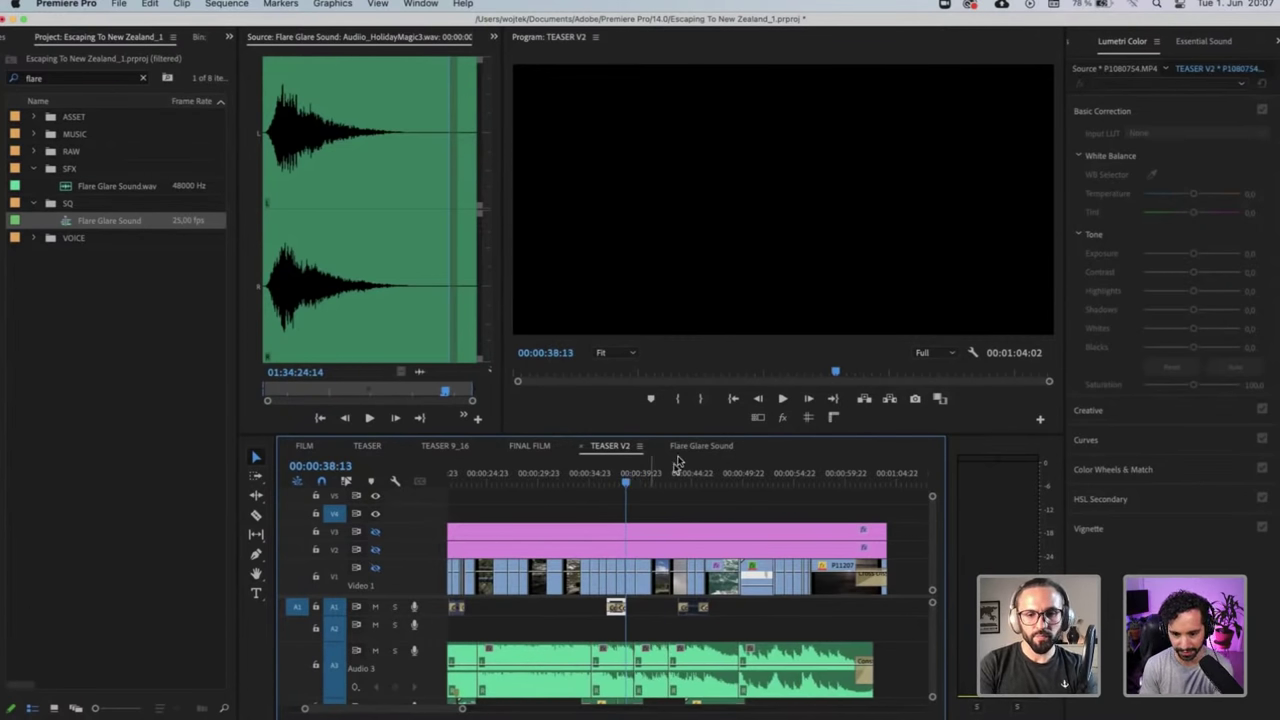
left_click(656, 474)
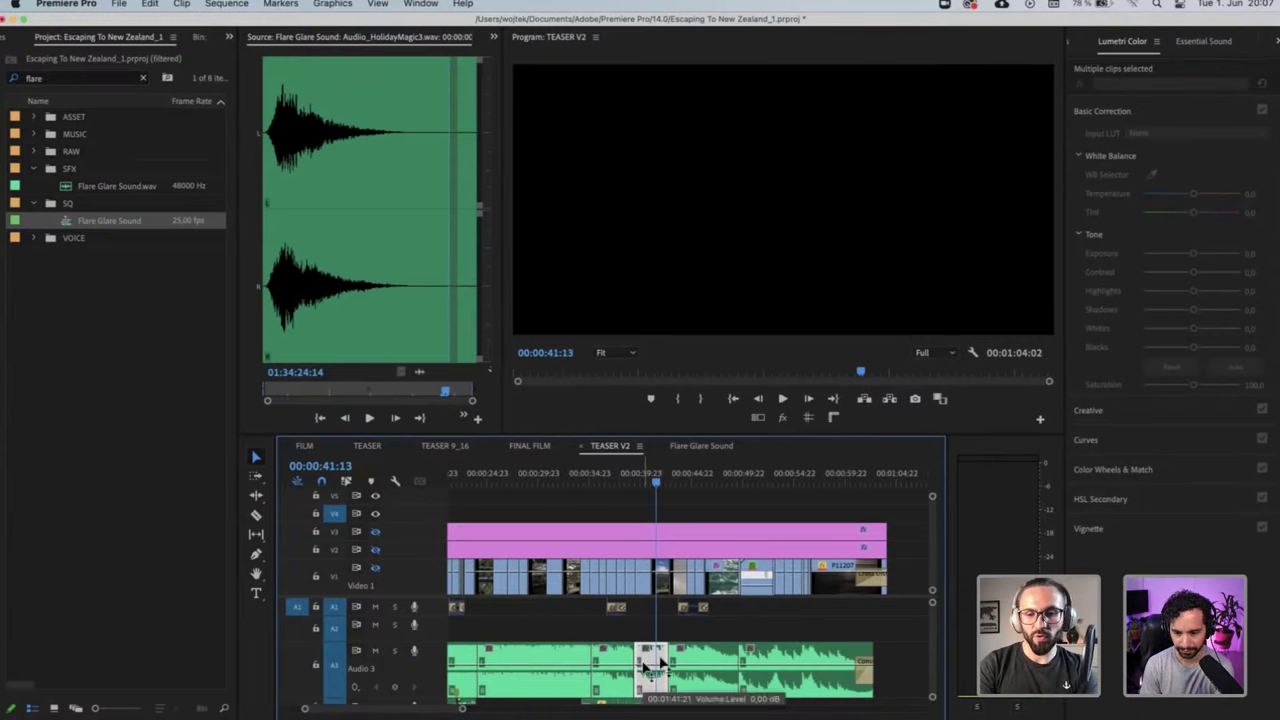
left_click(790, 625)
Delete the short Audio 3 music piece, leaving a gap in the music
scroll(760, 630, "down", 2)
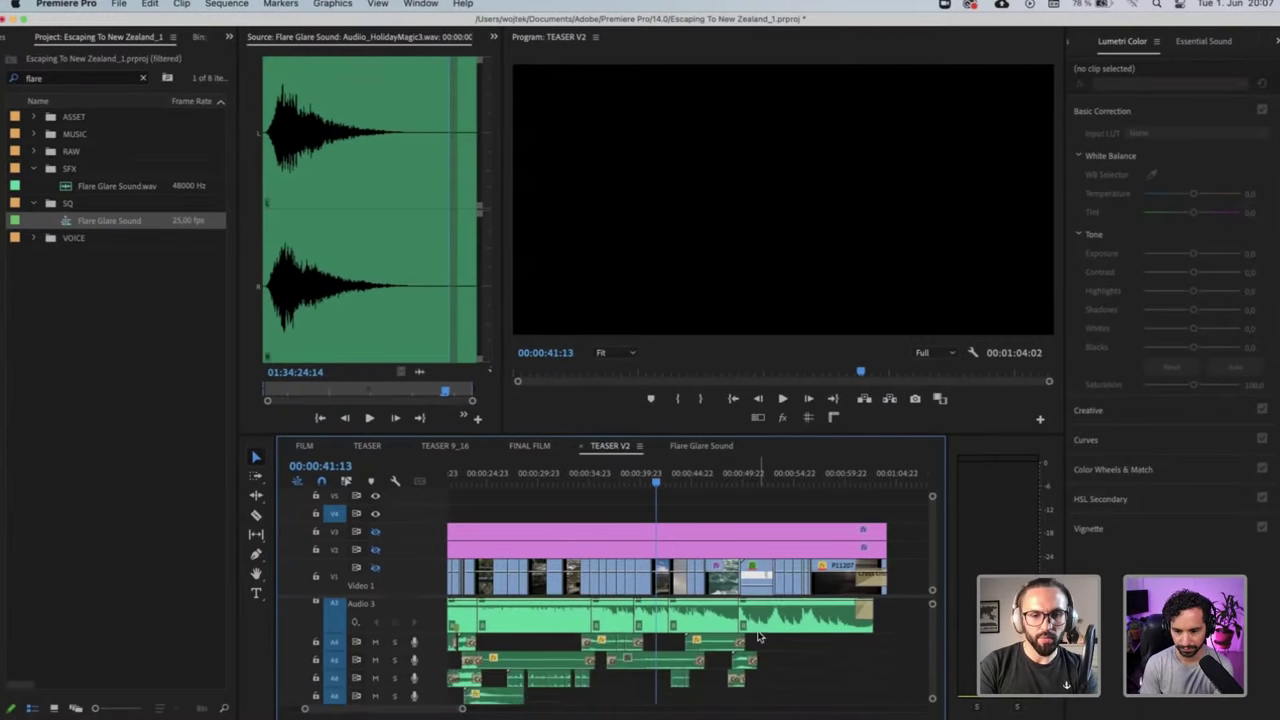
left_click(665, 632)
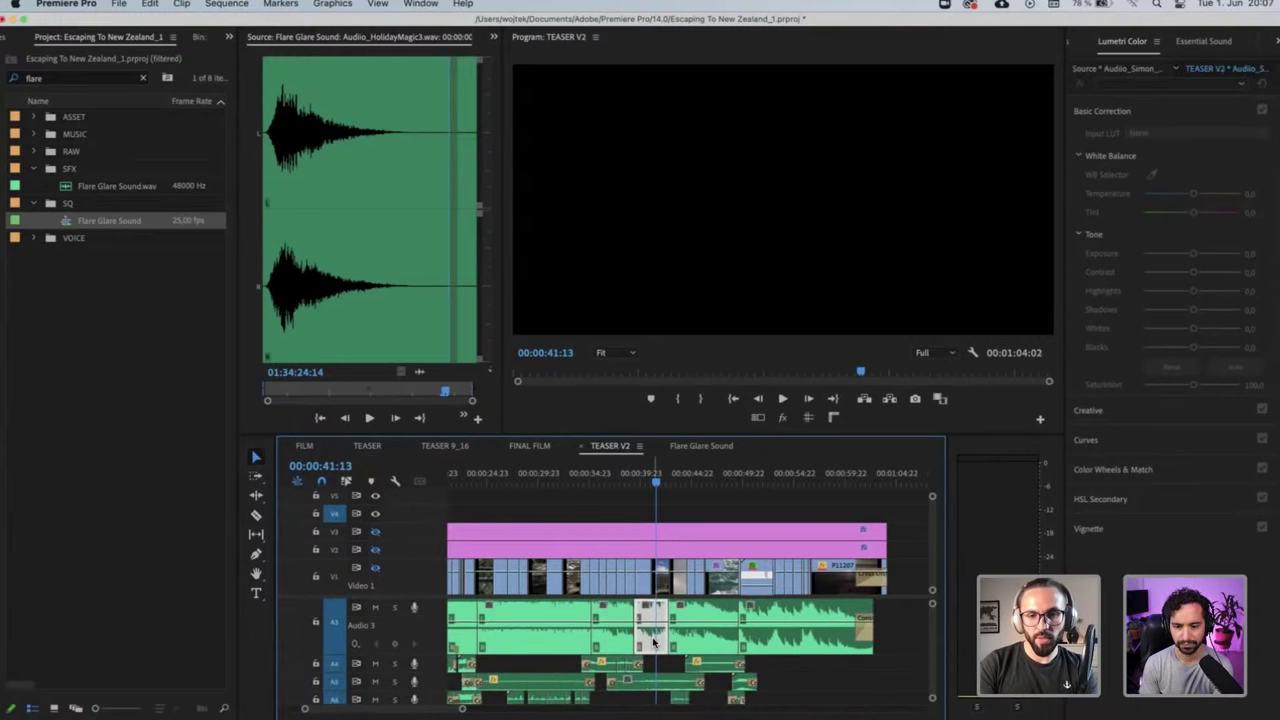
key("Delete")
key("=")
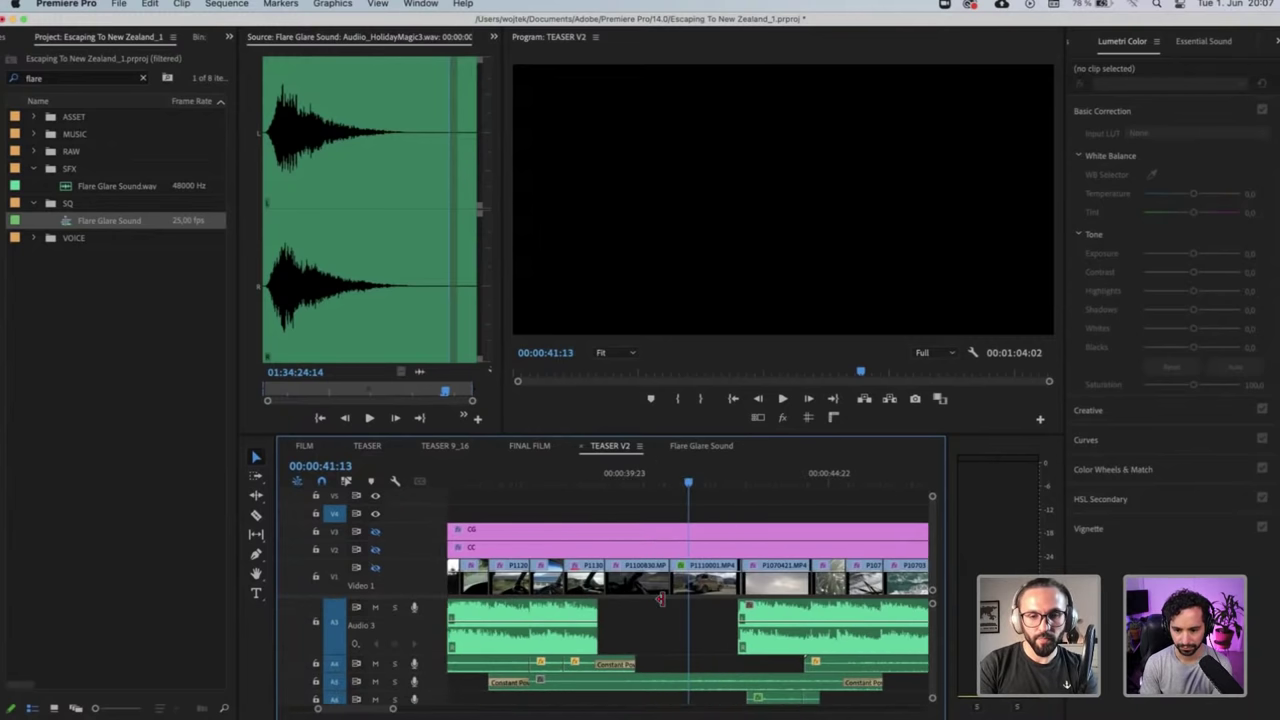
scroll(668, 583, "up", 1)
scroll(694, 624, "up", 3)
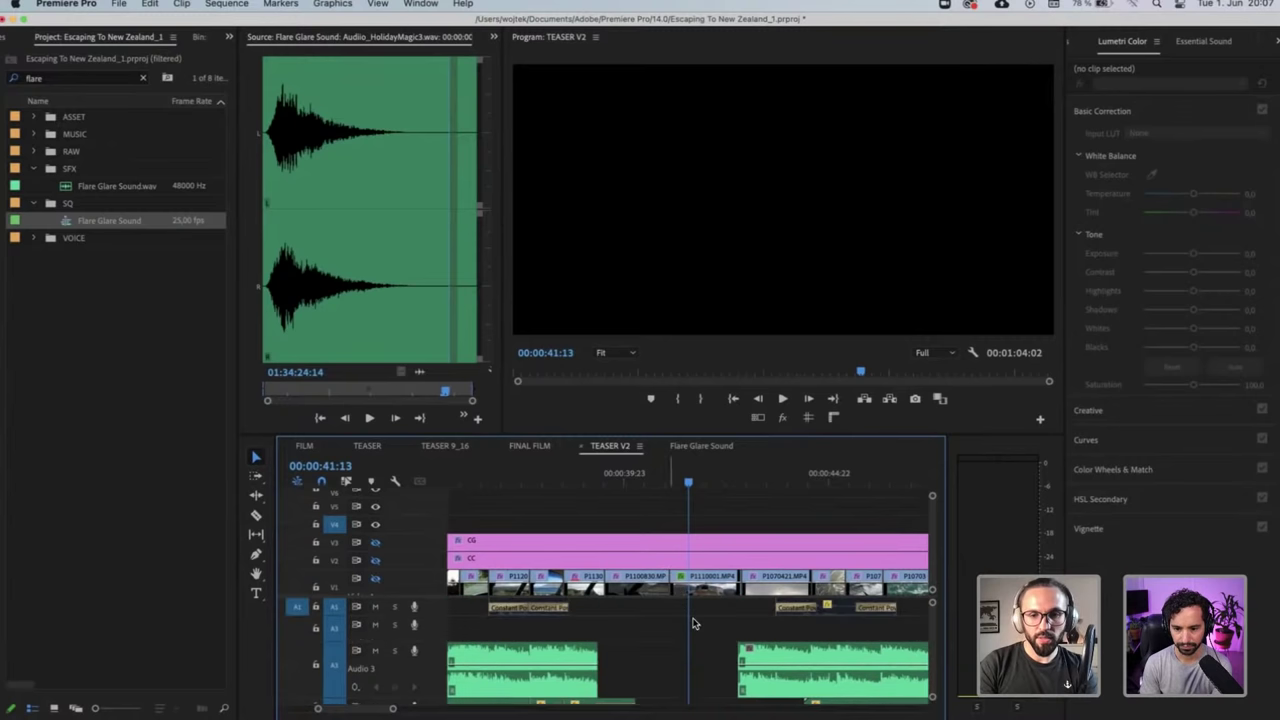
scroll(718, 533, "down", 1)
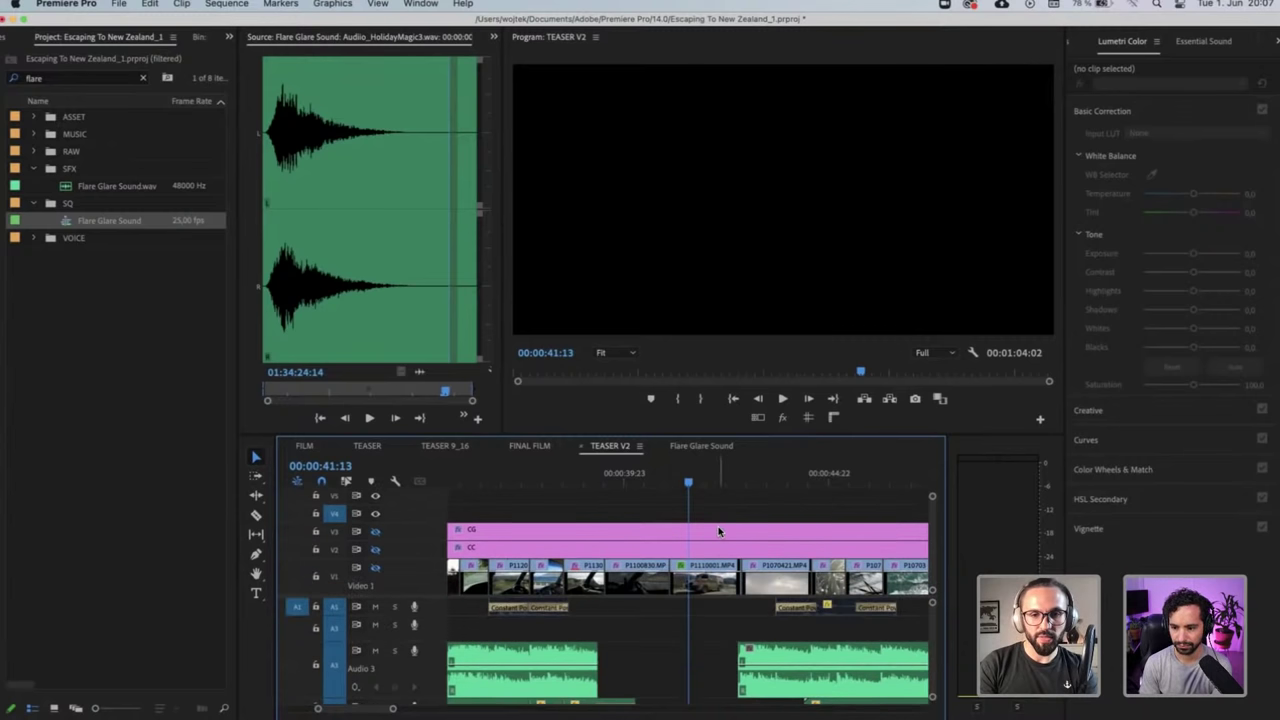
Scrub around 39–40 seconds and enlarge A1 to inspect the gap, parking at 00:00:40:08
left_click_drag(622, 476, 616, 481)
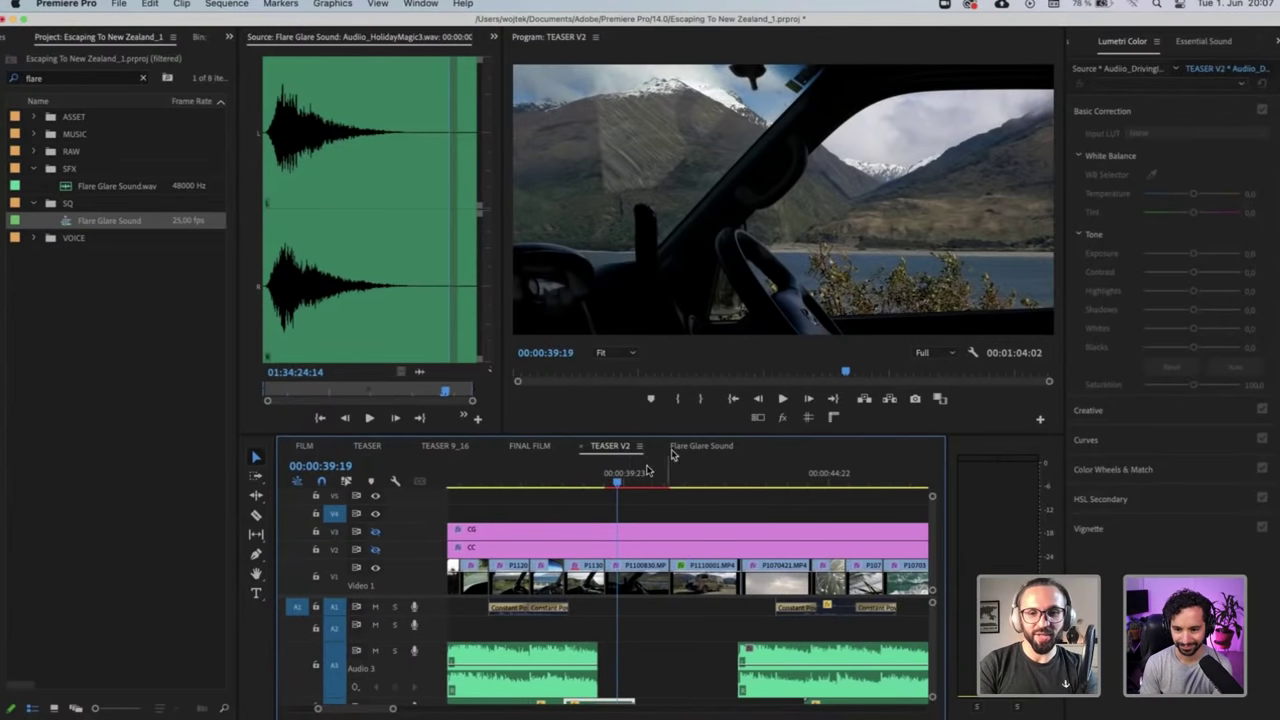
left_click_drag(648, 480, 706, 483)
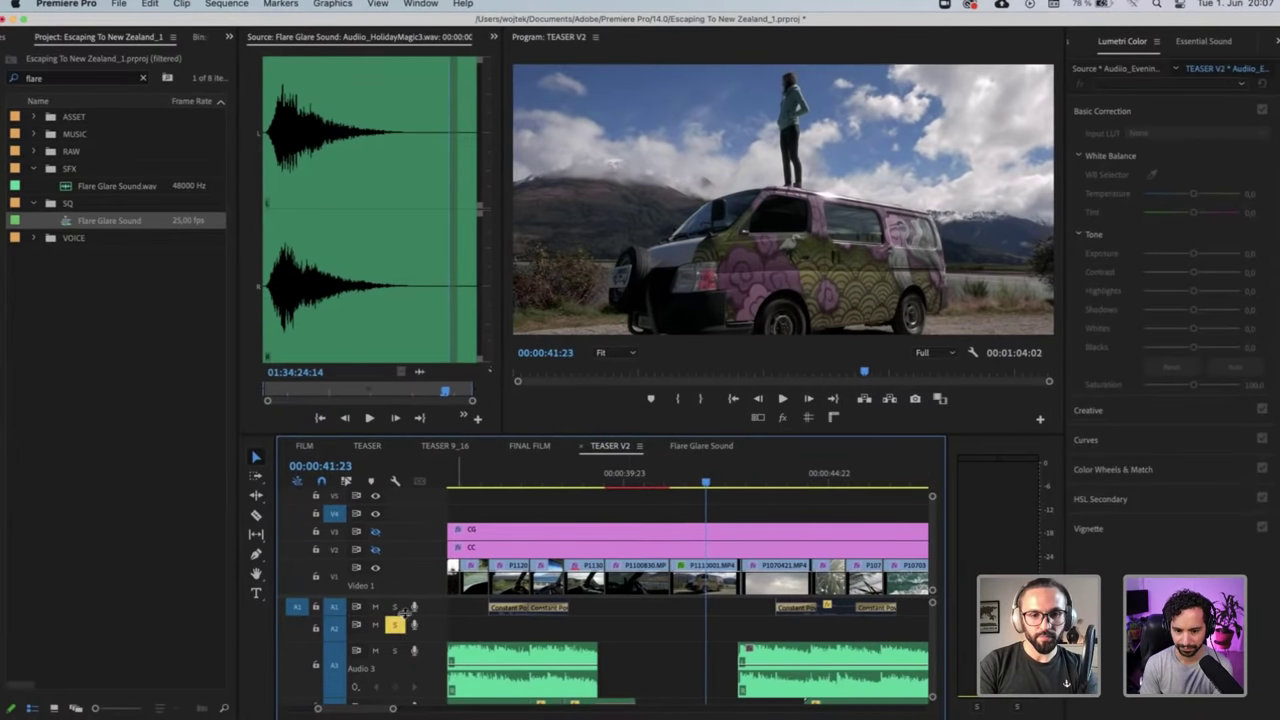
left_click_drag(427, 616, 427, 628)
left_click(628, 619)
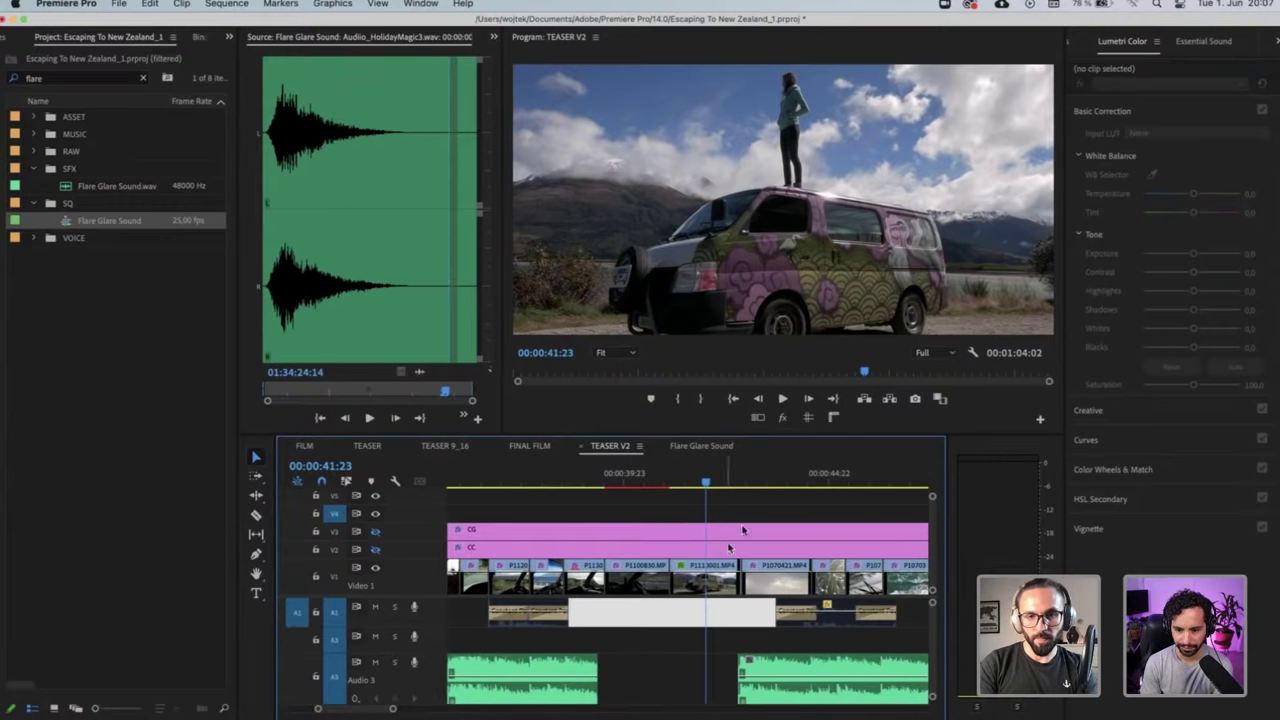
left_click_drag(767, 476, 703, 479)
left_click(641, 479)
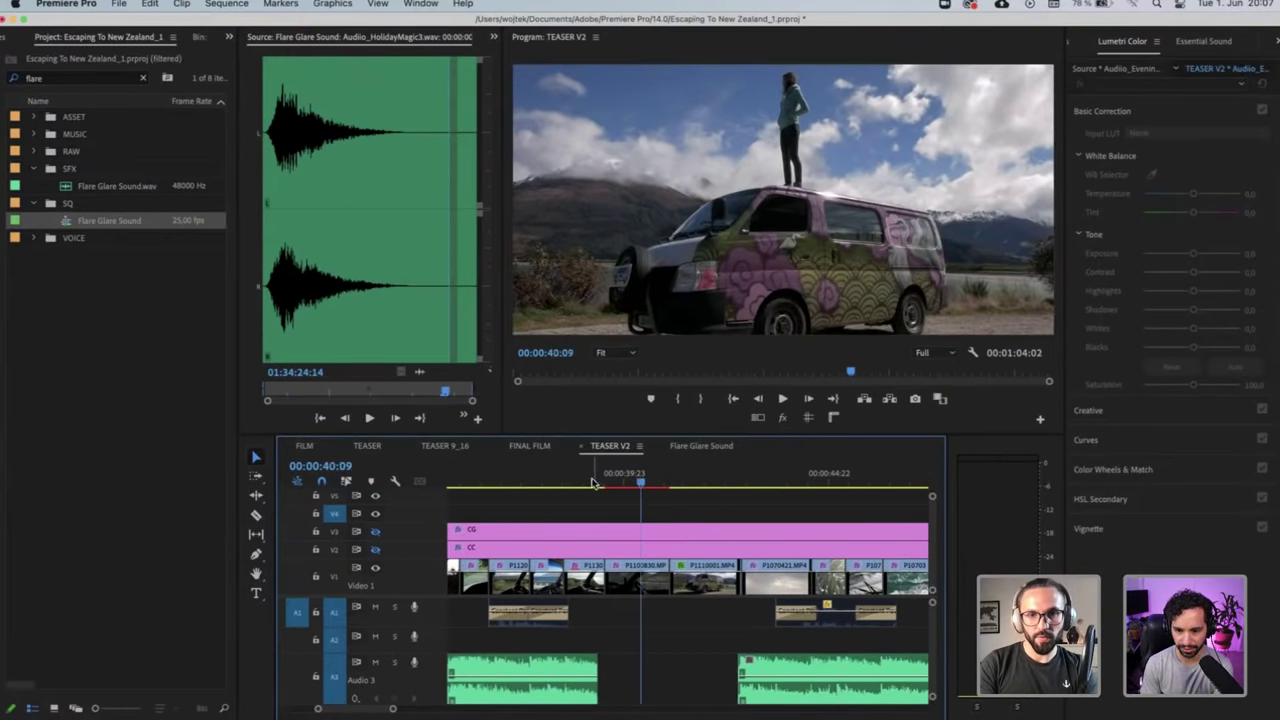
Delete the two V1 video clips above the music gap
left_click(706, 591)
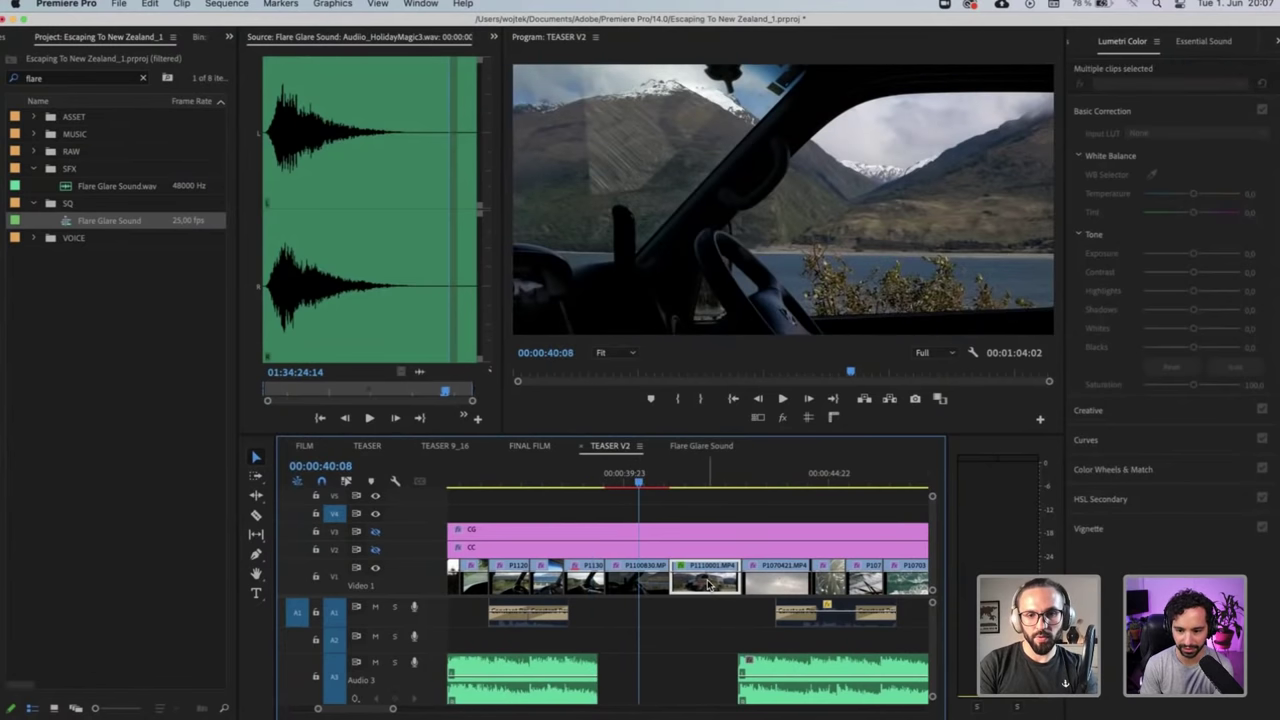
left_click(637, 590, "shift")
key("Delete")
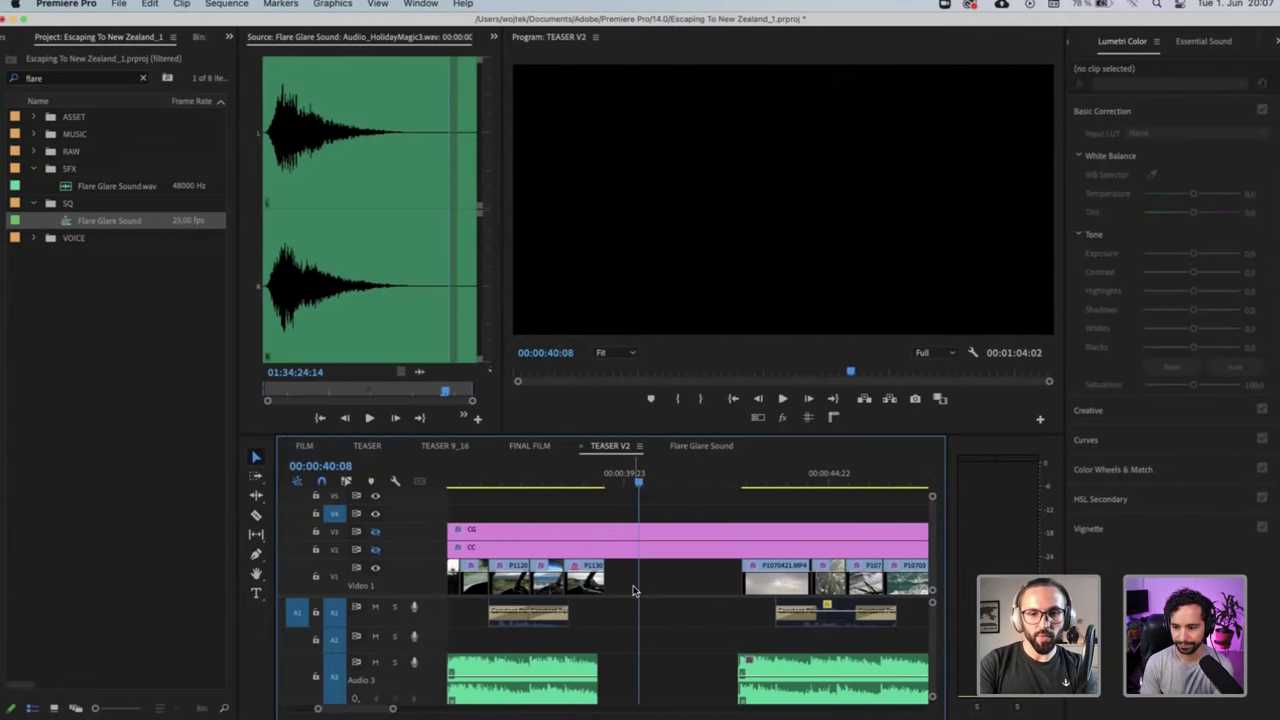
Select the video and audio clips after the gap and shift them left to close it
key("minus")
key("minus")
scroll(772, 621, "right", 5)
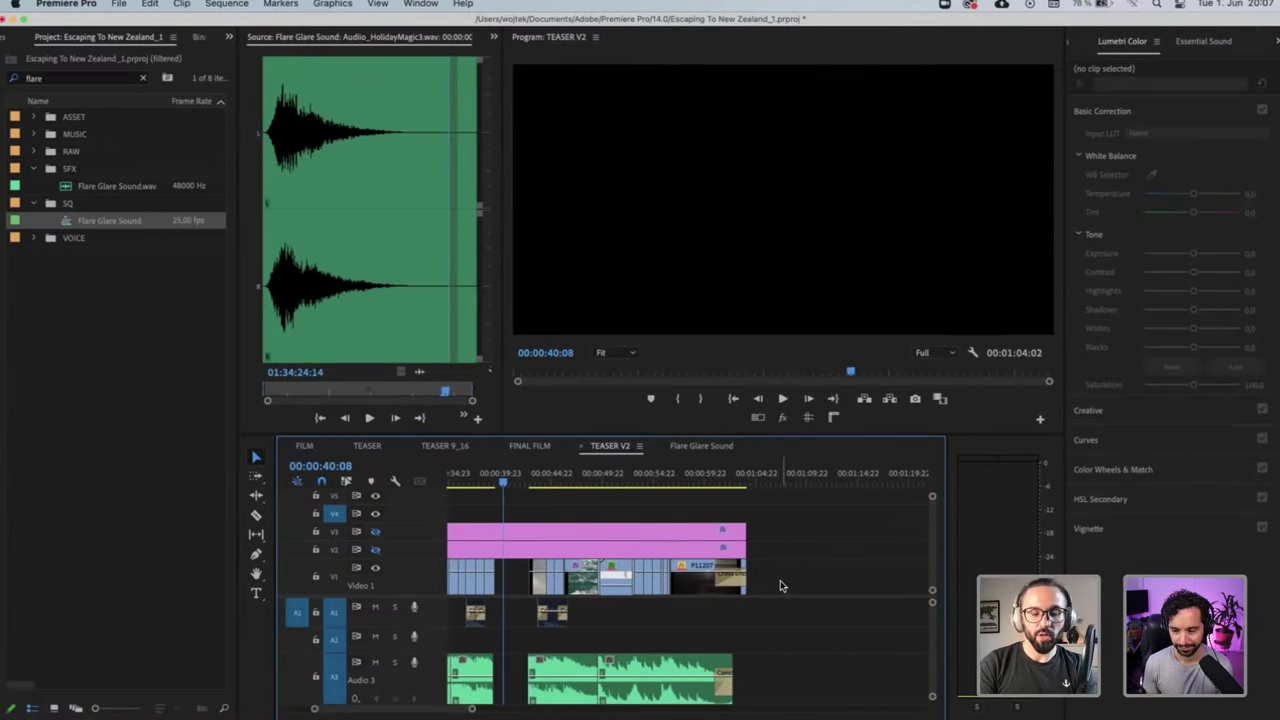
scroll(775, 587, "left", 1)
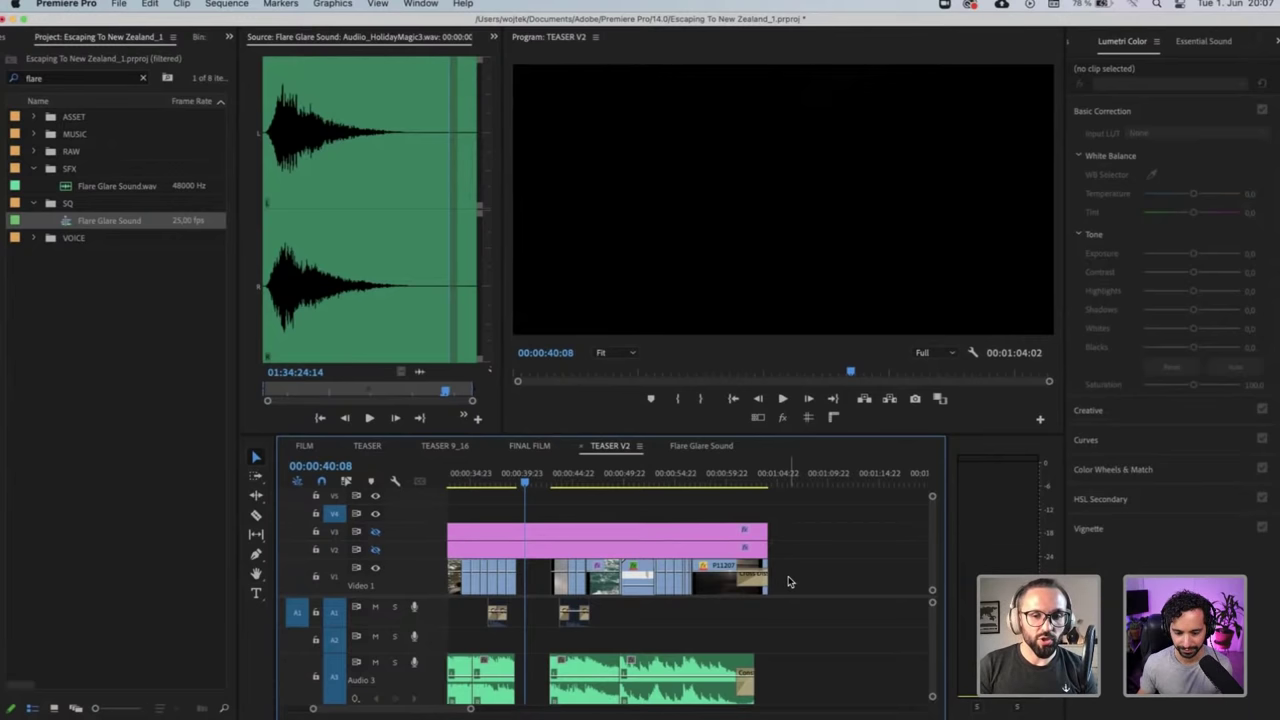
left_click_drag(788, 582, 552, 670)
scroll(613, 602, "down", 3)
scroll(613, 600, "down", 1)
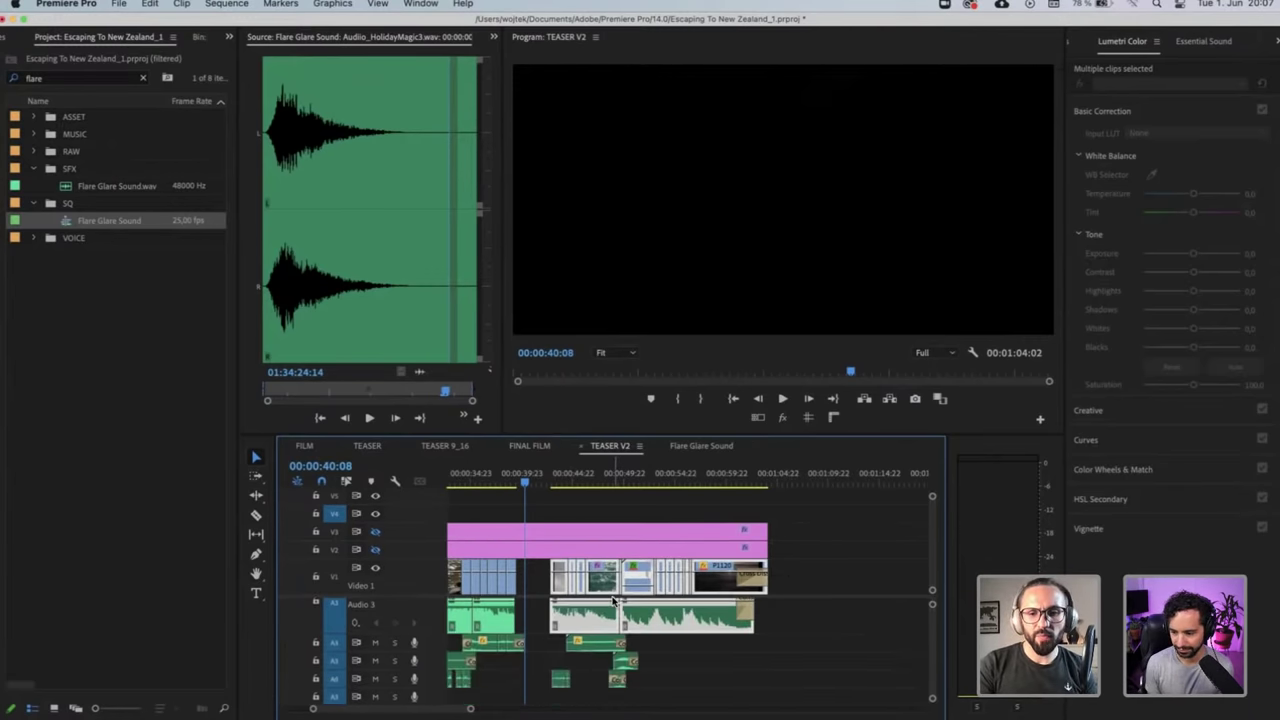
left_click_drag(785, 697, 550, 667)
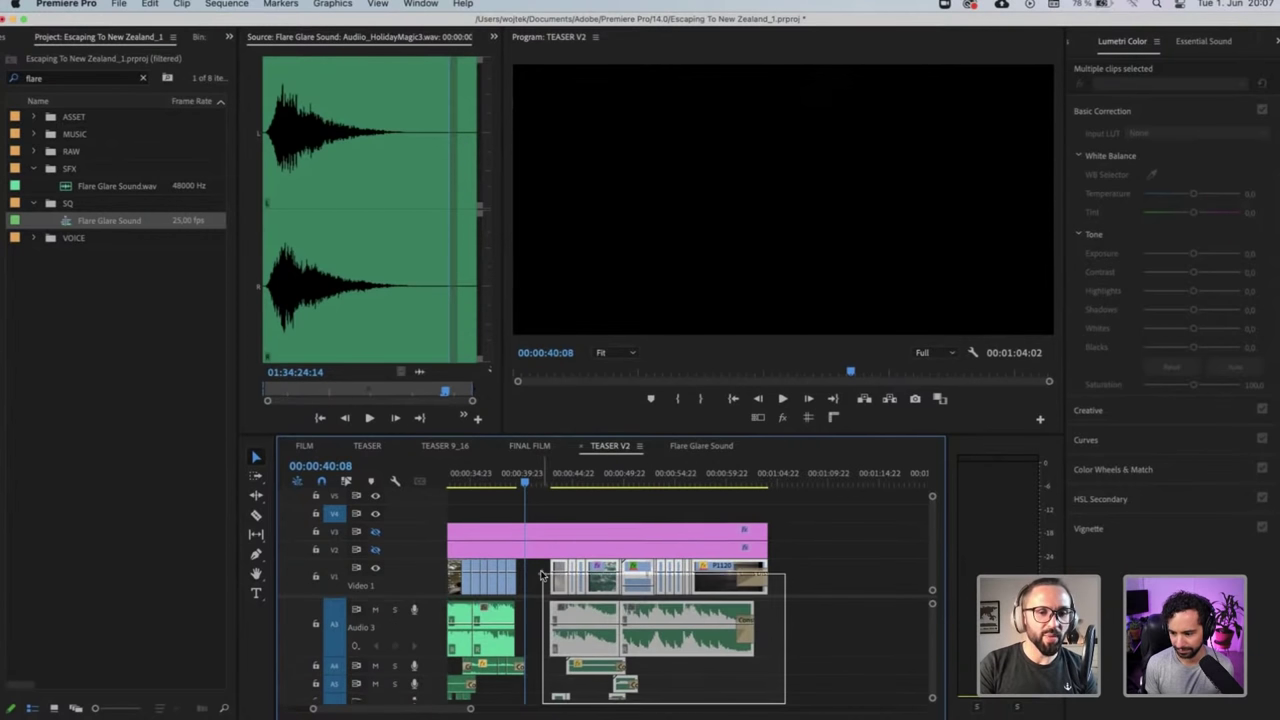
scroll(565, 620, "up", 2)
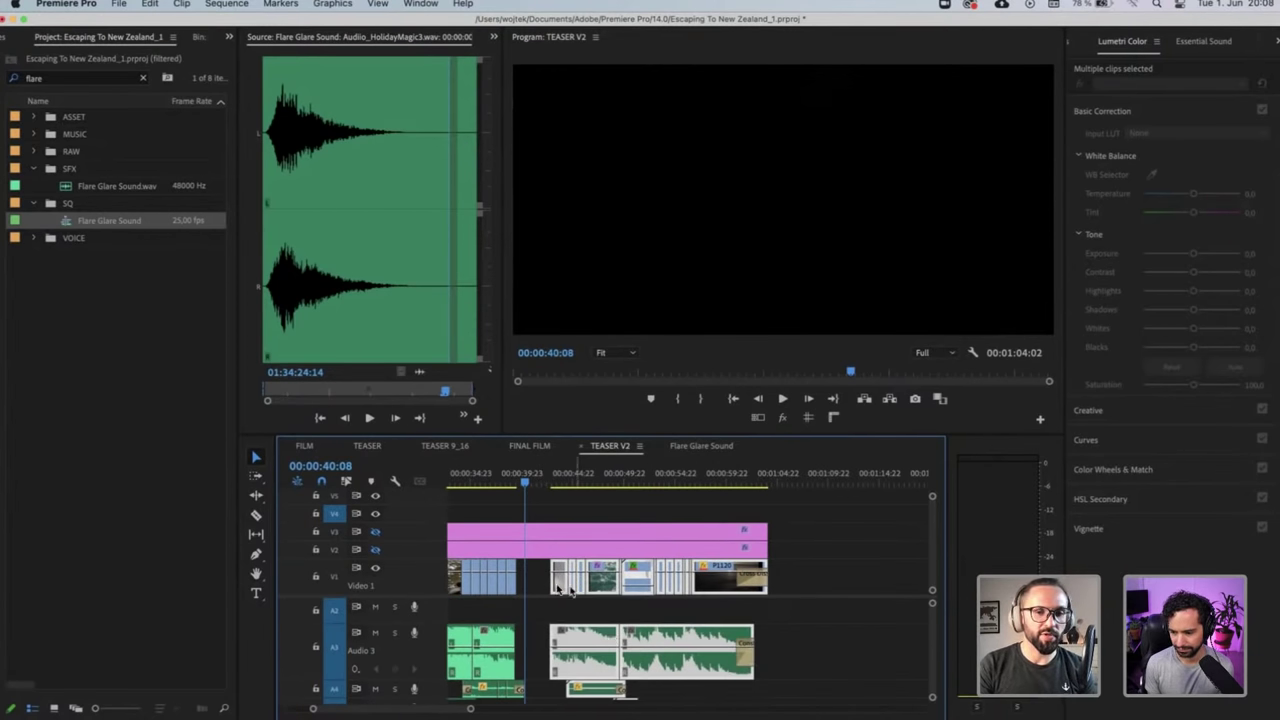
left_click_drag(558, 588, 522, 586)
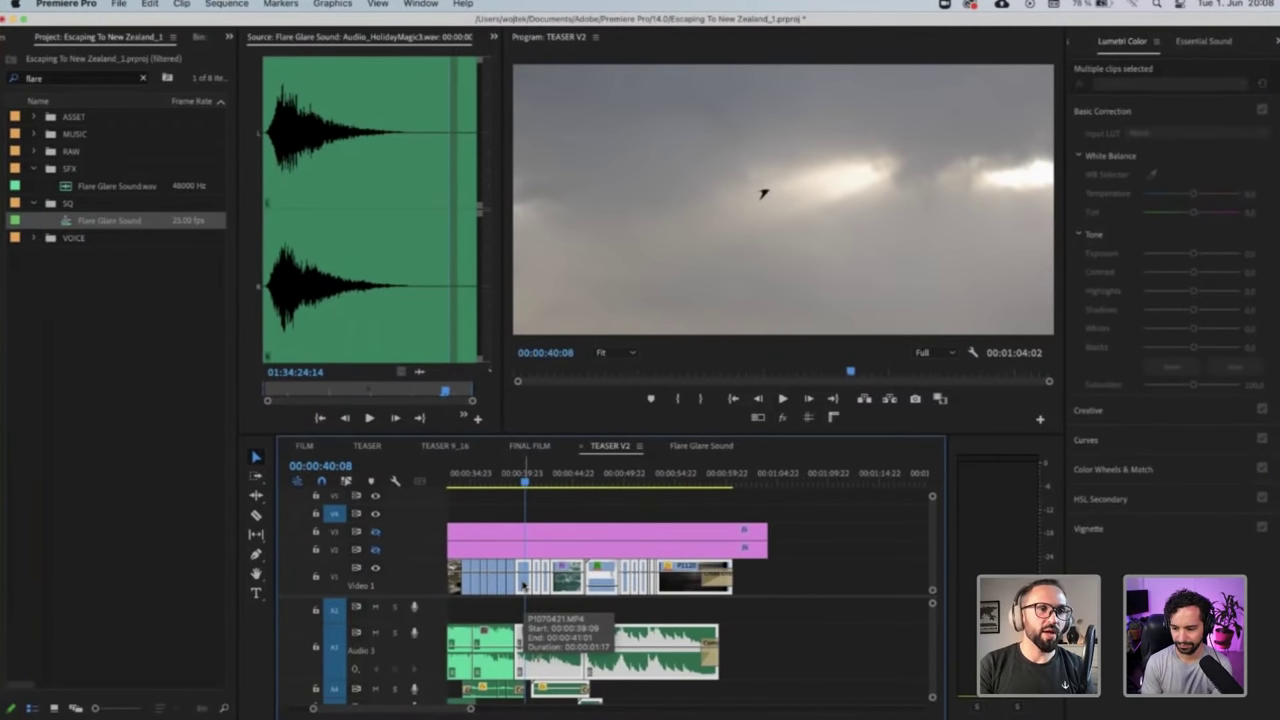
Play the edit from 00:00:34:20 in a maximized Program monitor to 00:00:44:09, then restore the workspace
left_click(511, 478)
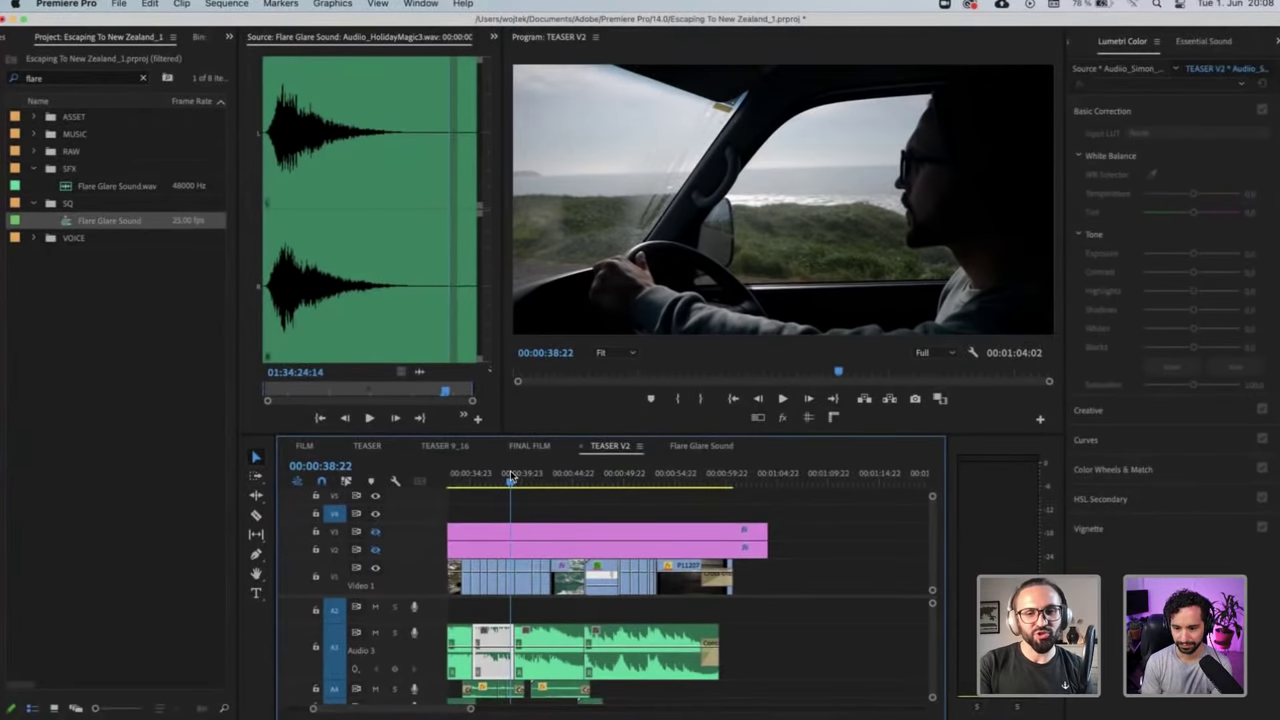
key("equal")
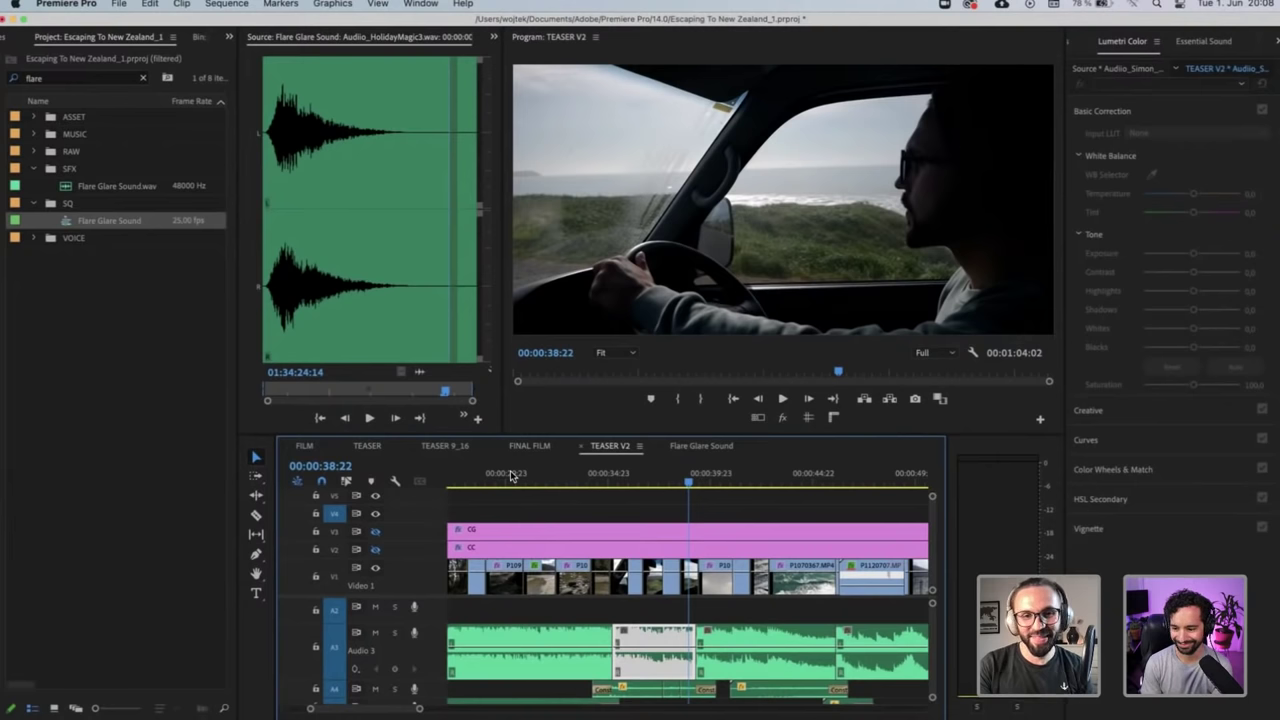
left_click(605, 478)
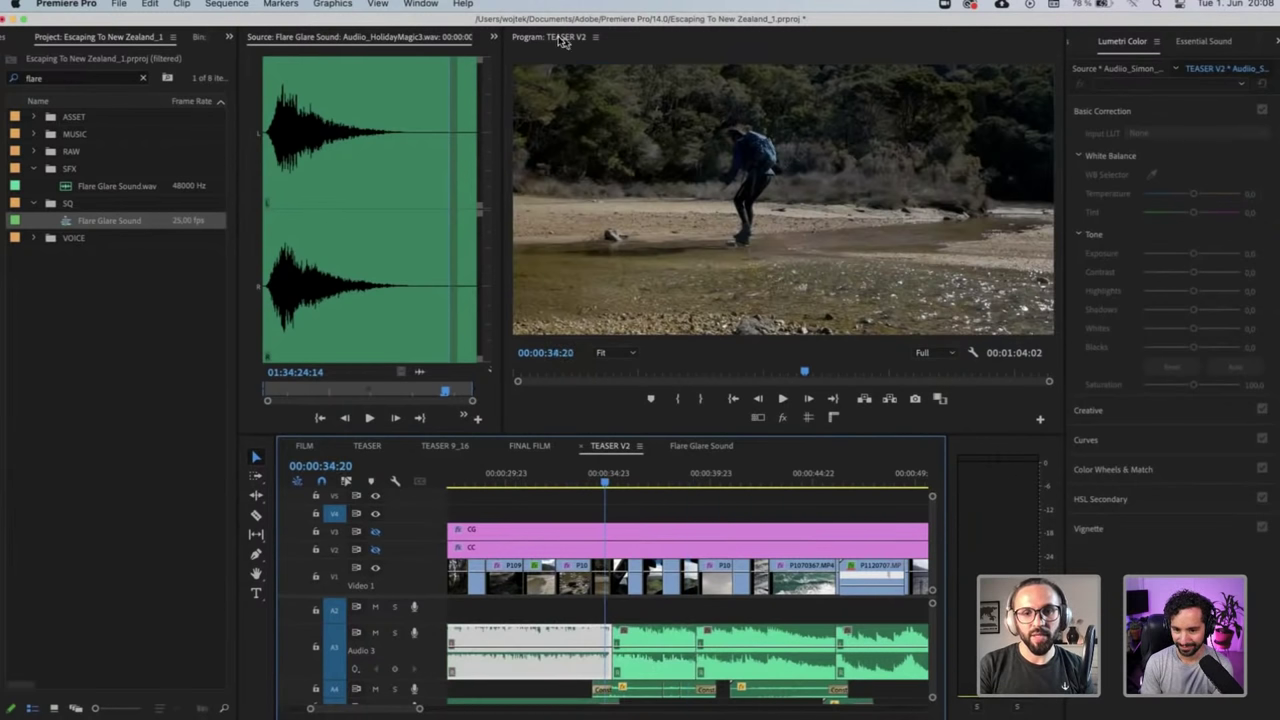
left_click(560, 40)
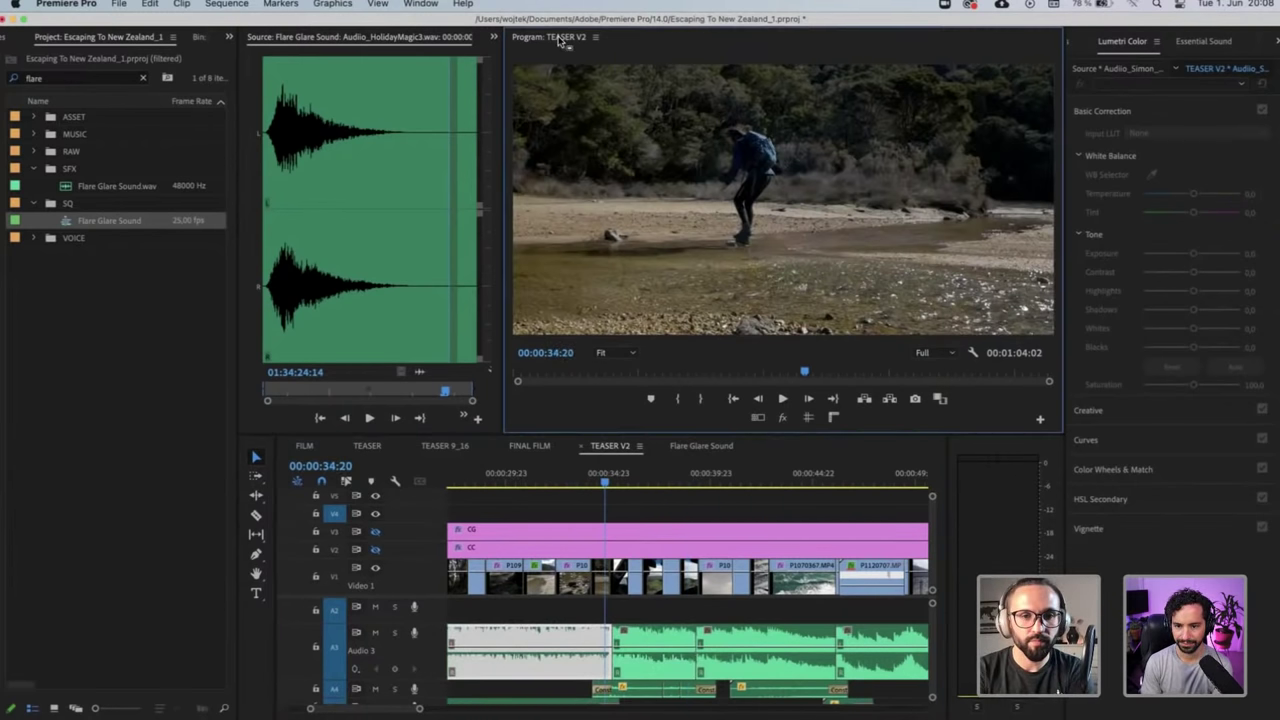
key("grave")
key("space")
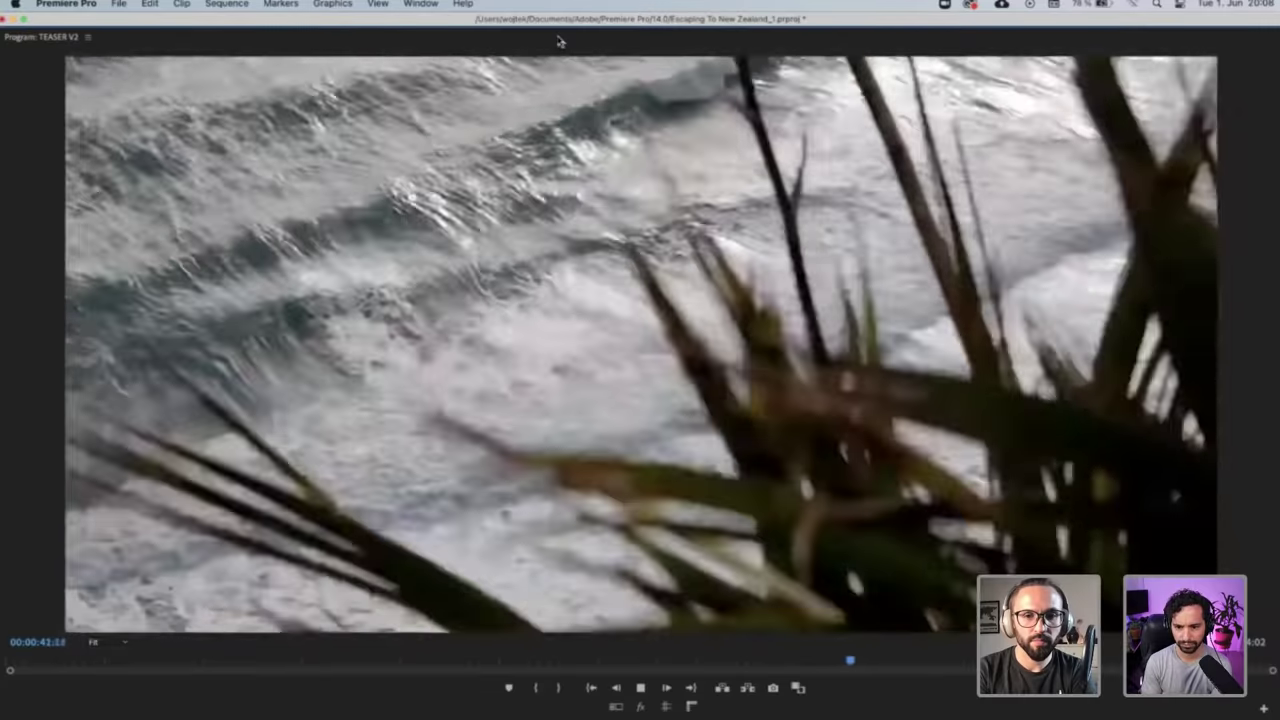
key("space")
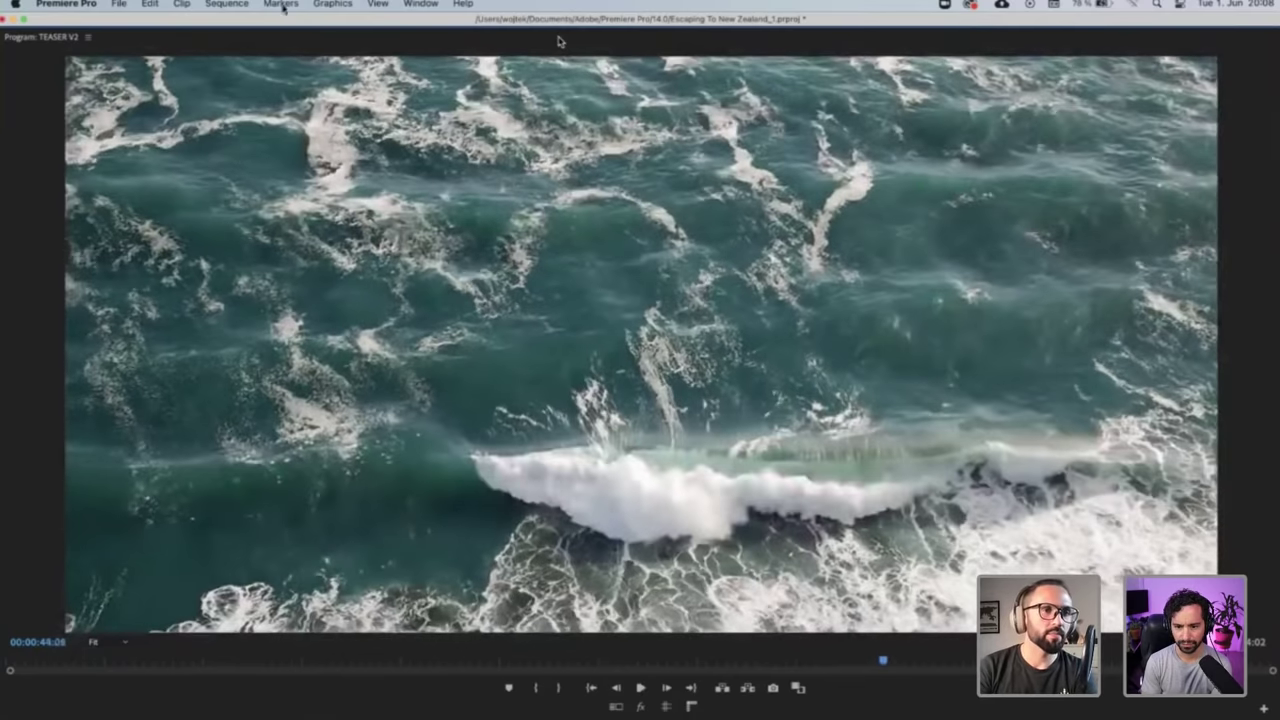
double_click(30, 40)
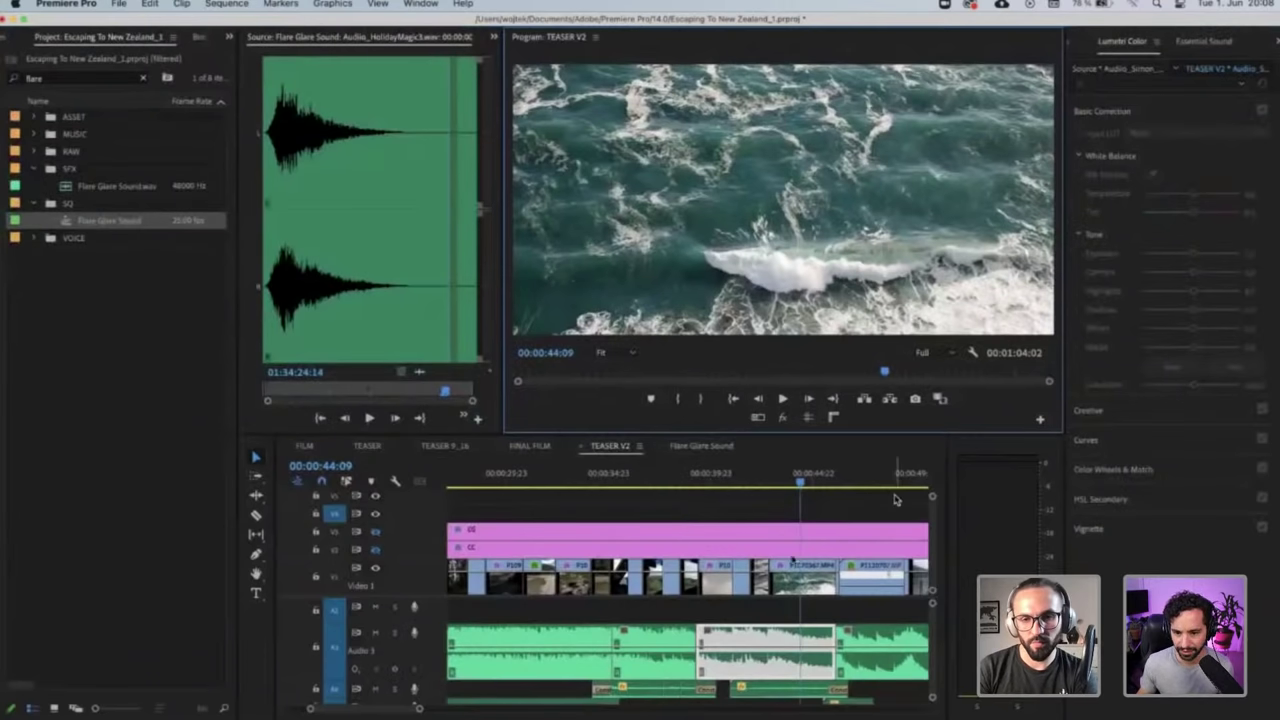
Trim the CG and CC adjustment layers to end with the last video clip, then park near the sequence end
left_click(848, 506)
key("minus")
key("minus")
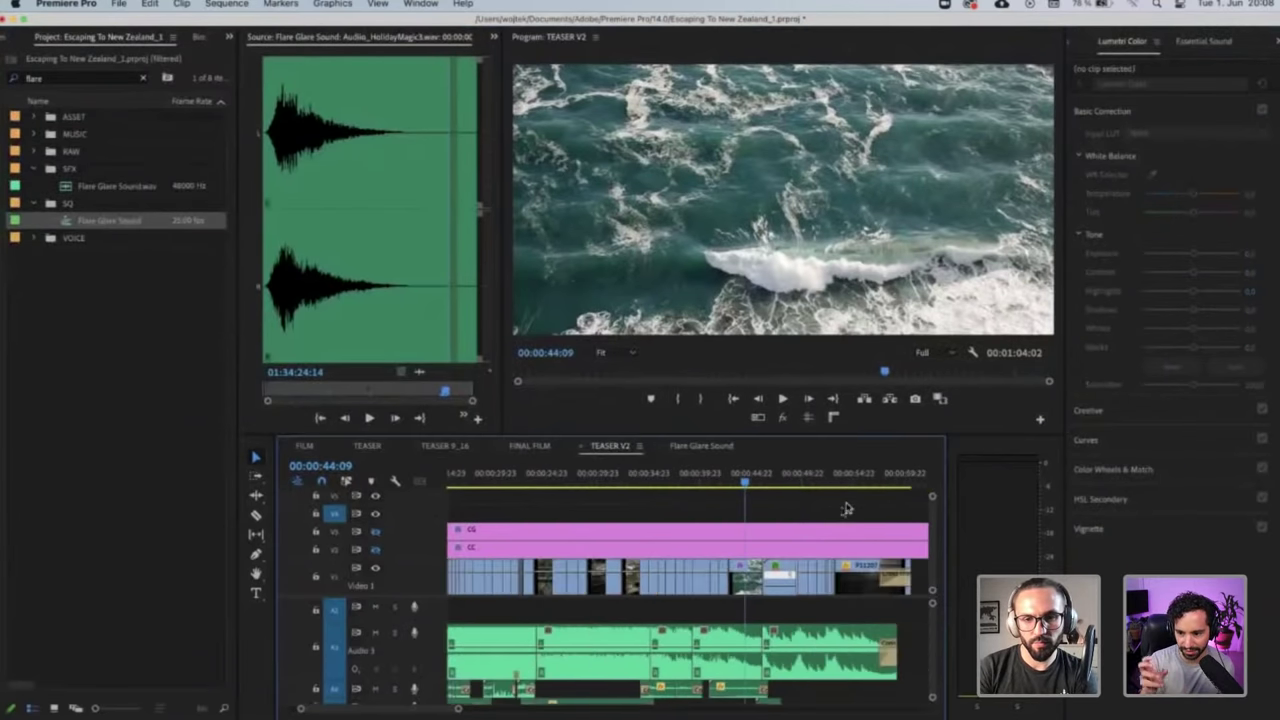
left_click_drag(768, 548, 758, 532)
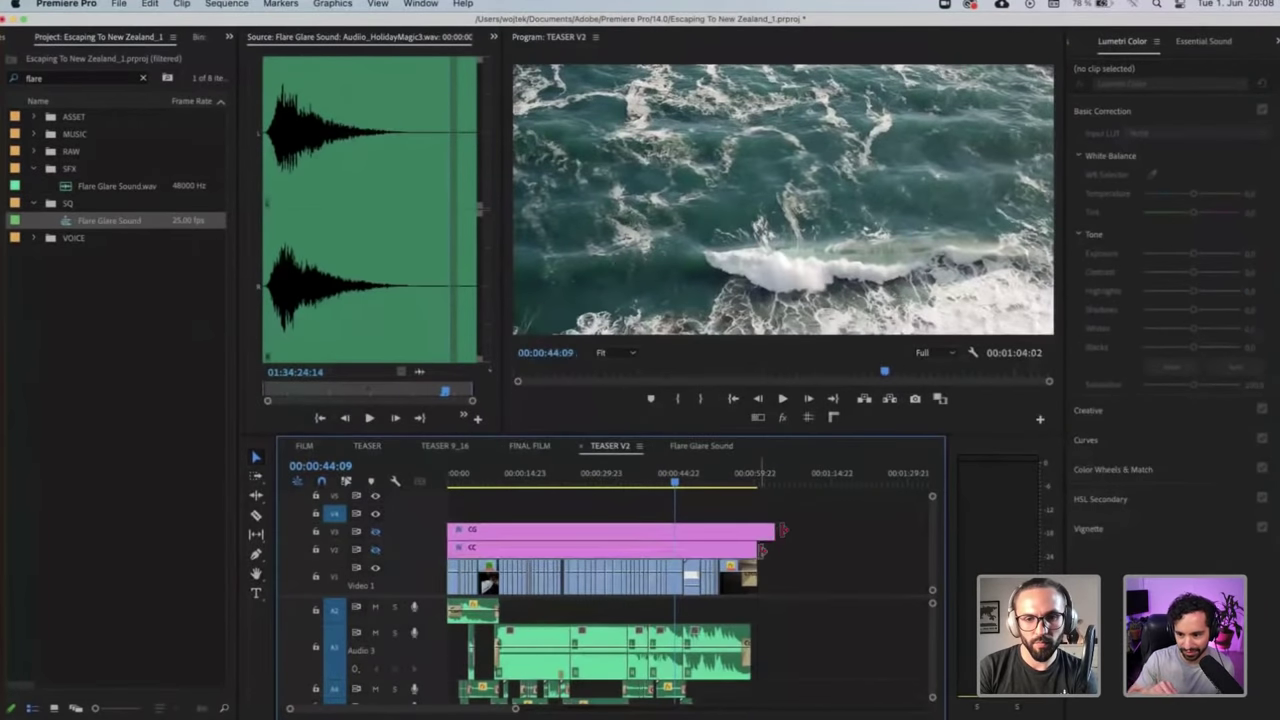
left_click(758, 481)
key("Left")
key("Left")
key("Left")
key("Left")
key("Left")
key("Left")
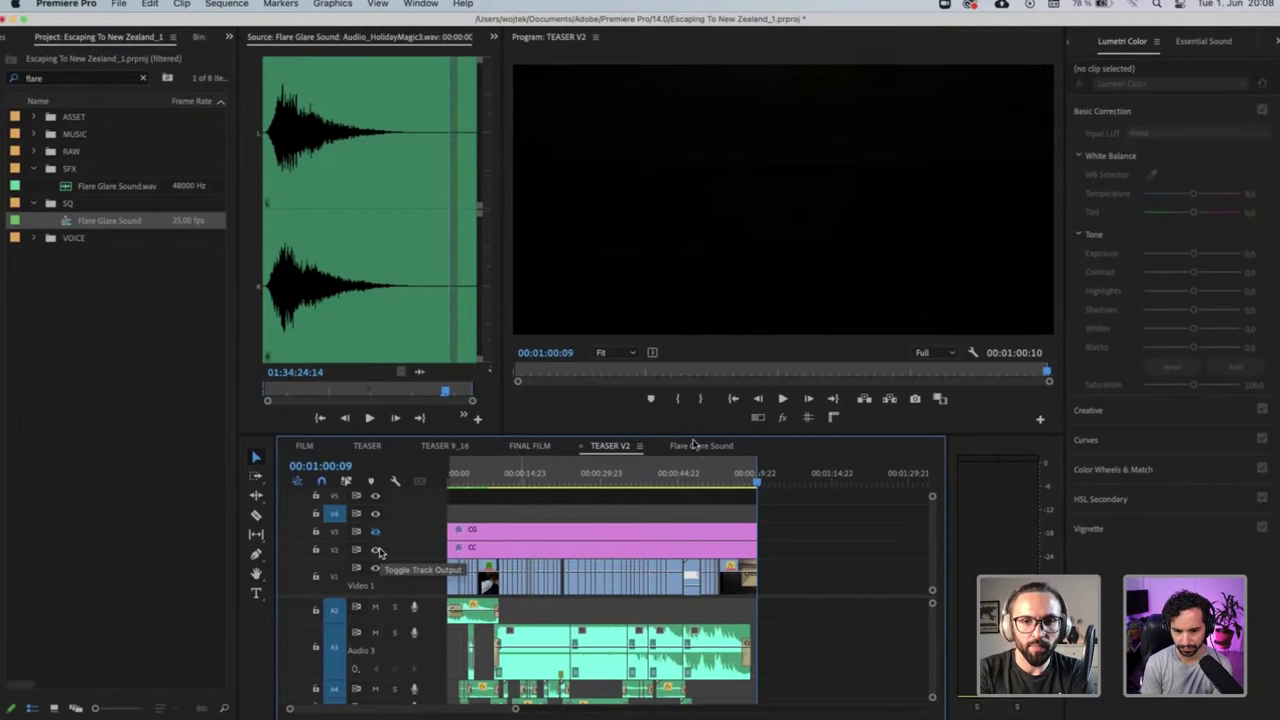
Park the playhead at 00:00:47:07 on the sunset shot
left_click(715, 472)
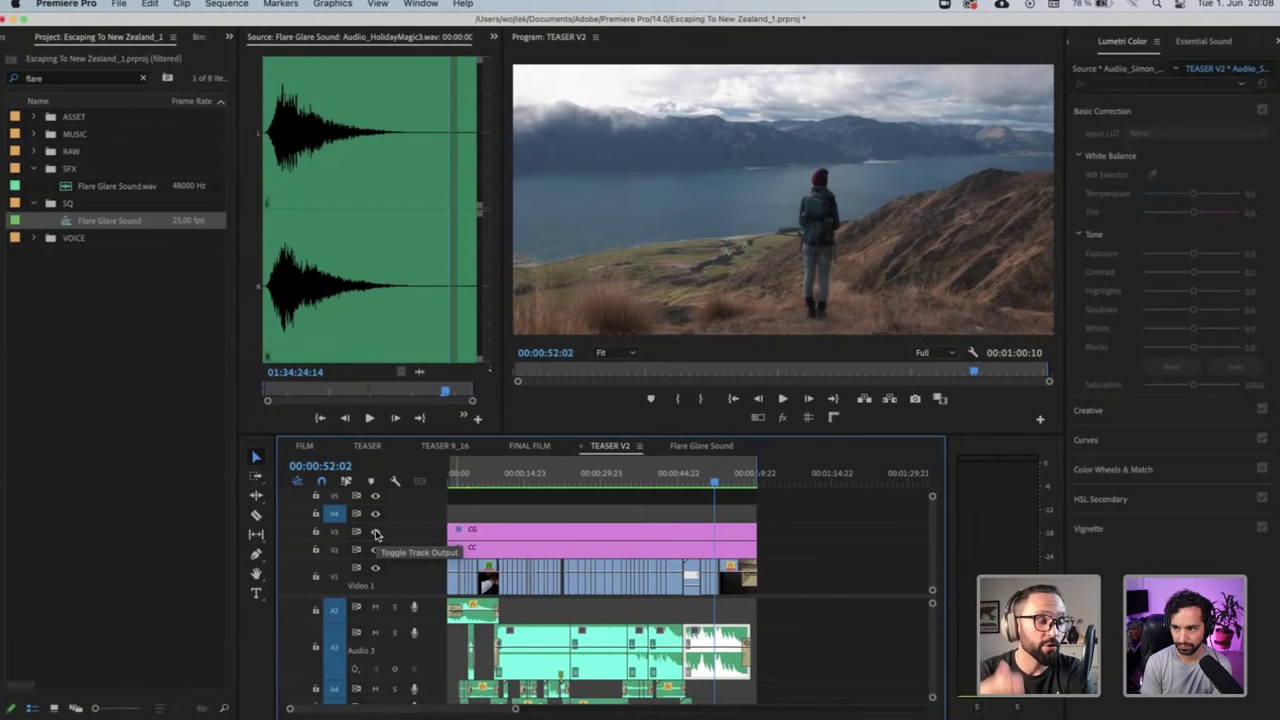
left_click(689, 473)
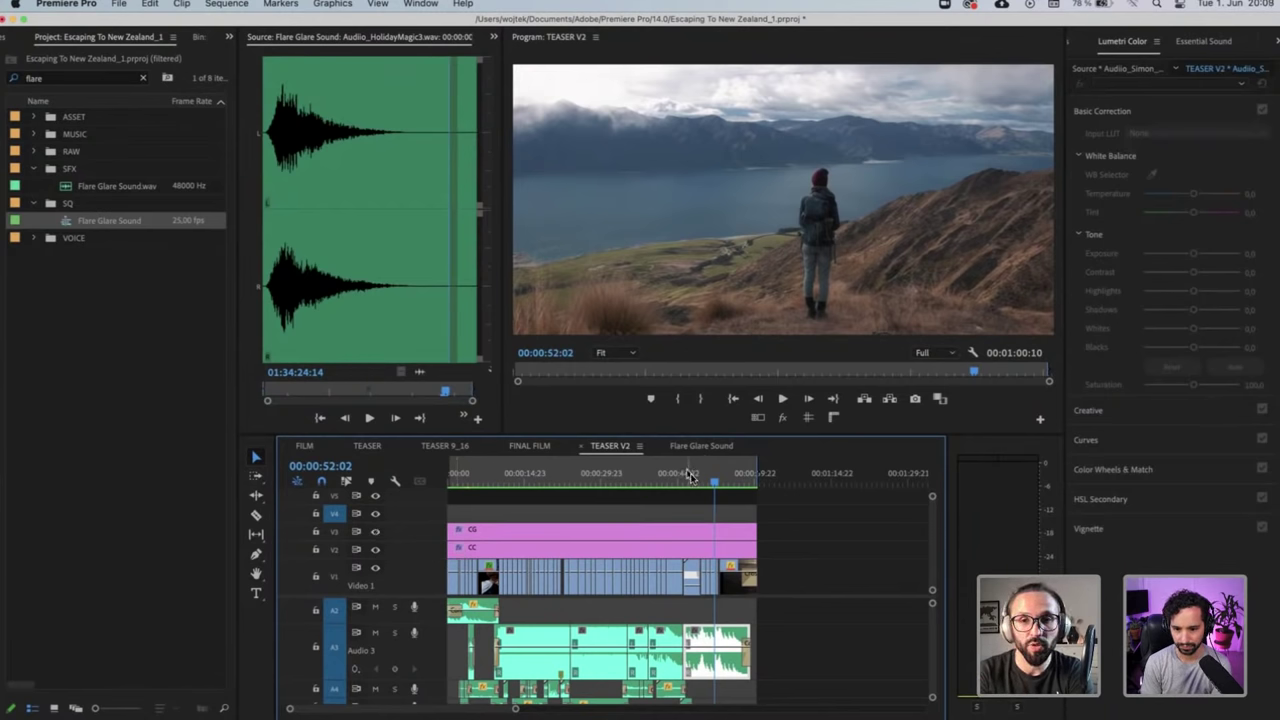
key("Left")
key("Left")
key("Left")
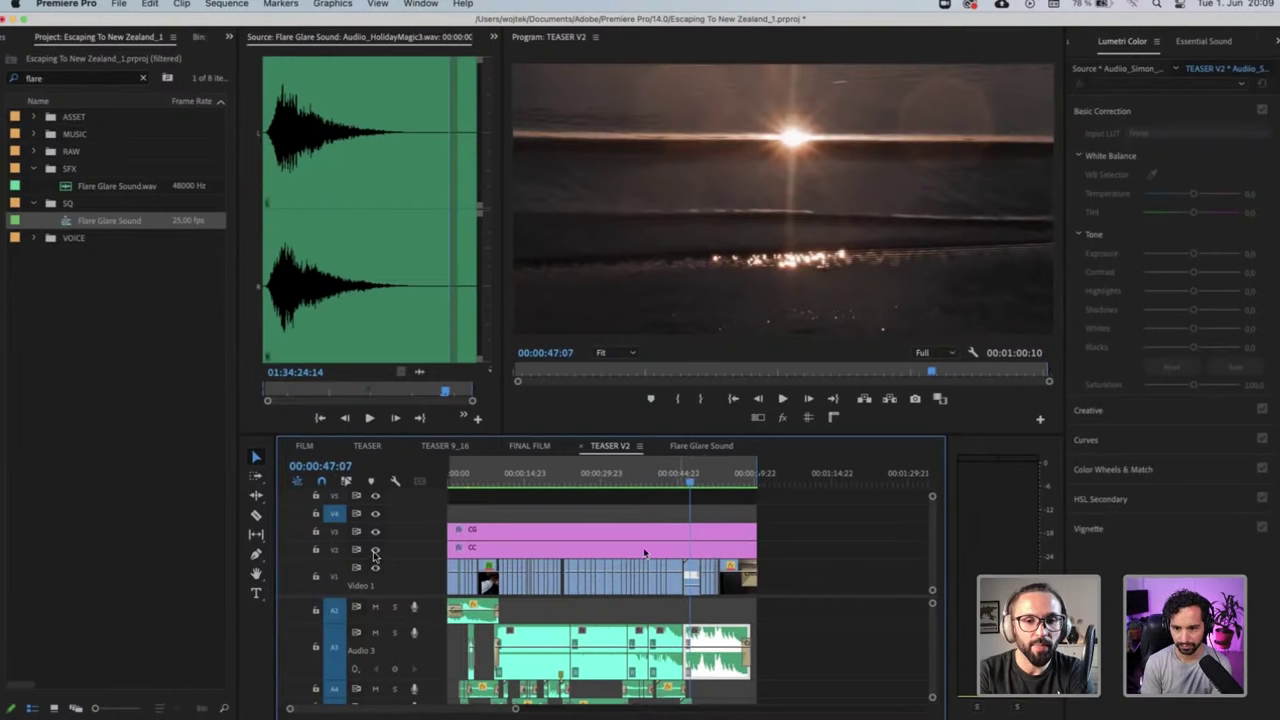
Switch off the CG and CC adjustment tracks and select the V1 sunset clip
left_click(375, 549)
left_click(375, 531)
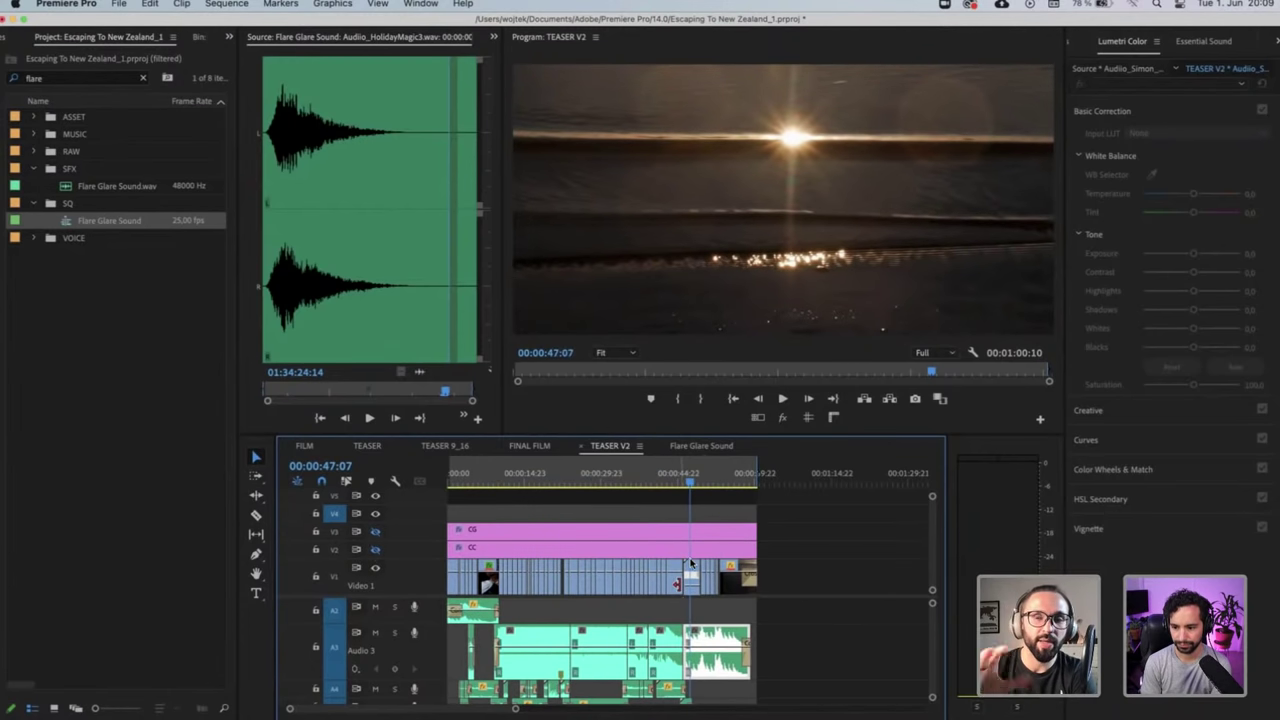
left_click(690, 566)
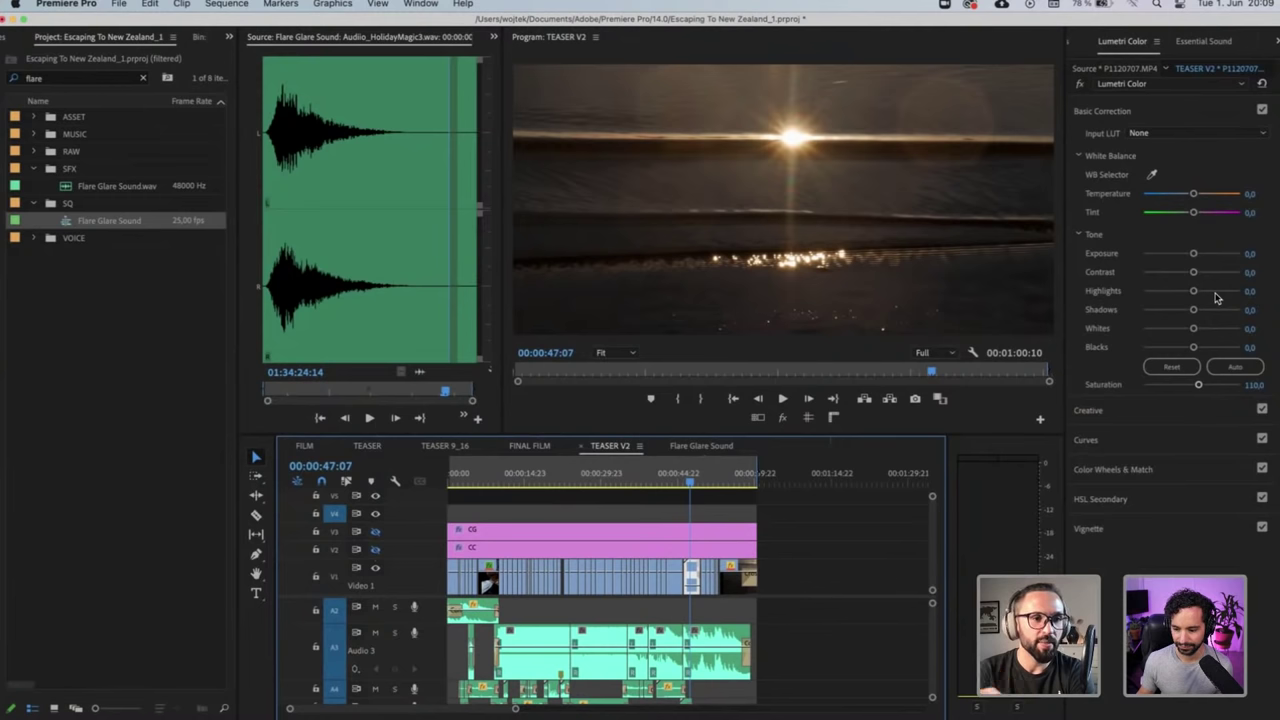
View the sunset clip's source grade (Contrast 25, Whites -35), then re-enable the adjustment tracks
left_click(1122, 69)
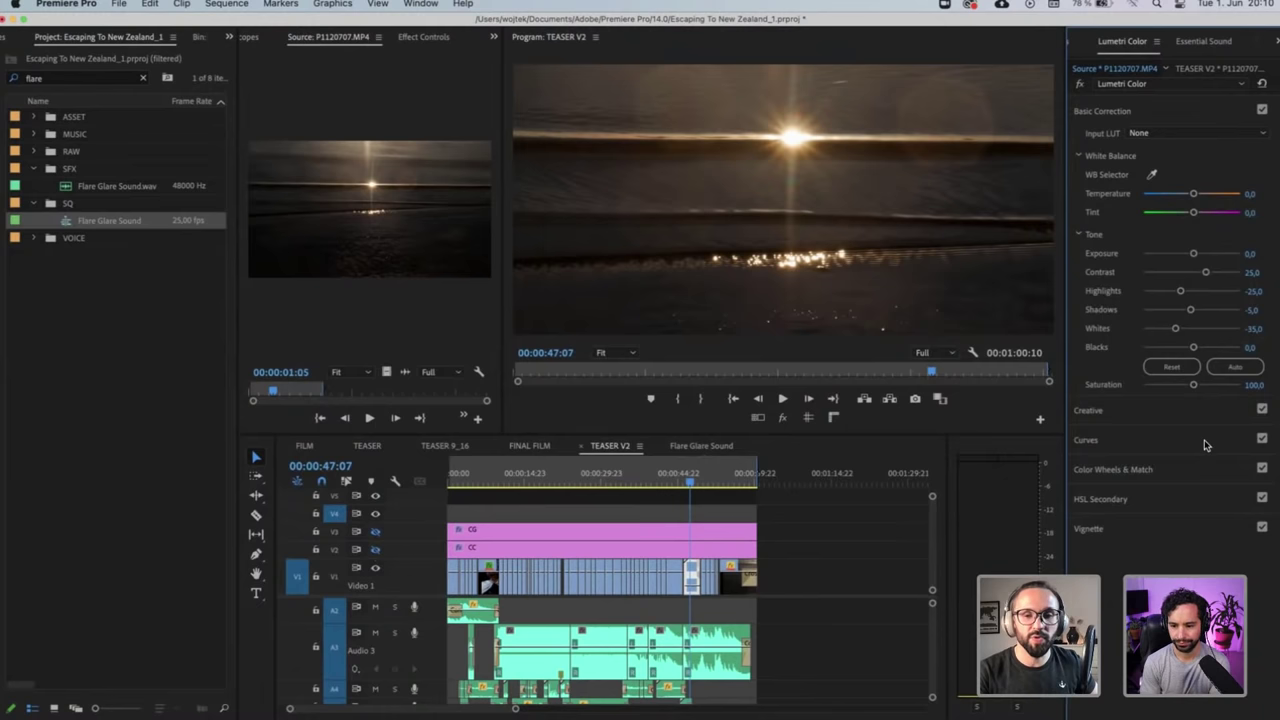
left_click(376, 531)
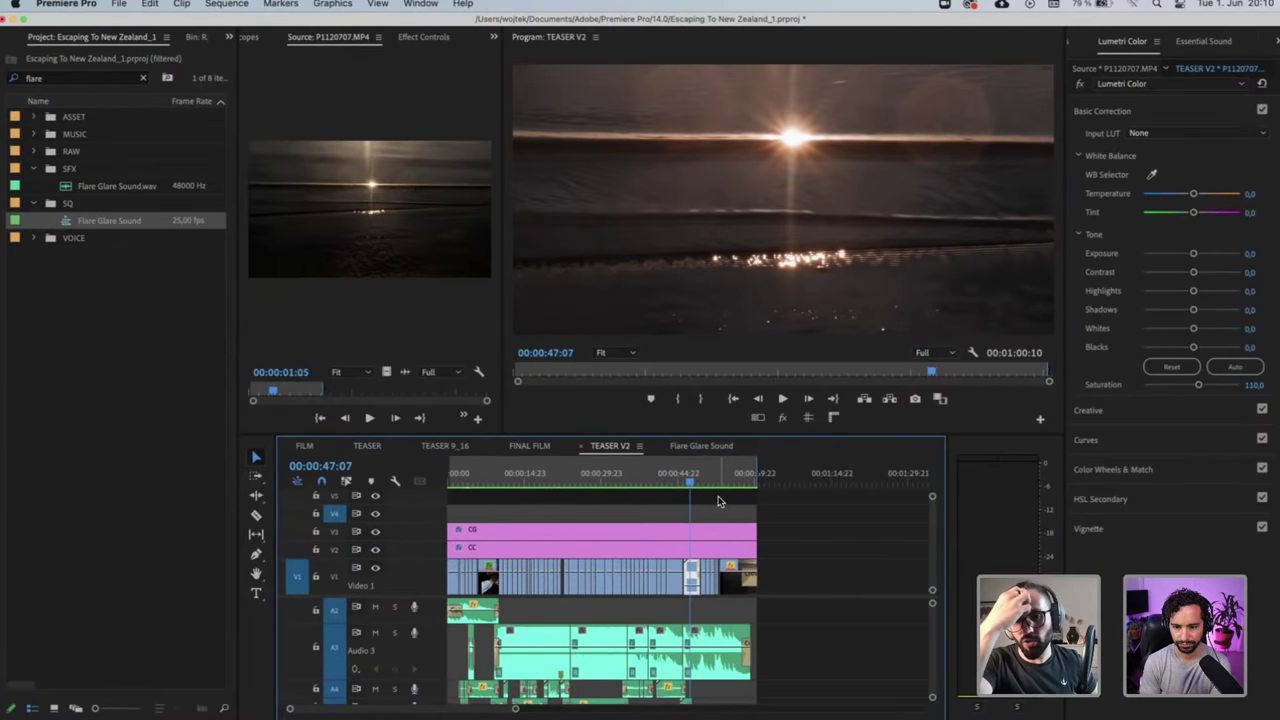
Zoom in on the wave-to-sunset cut, checking 00:00:45:02 and 00:00:46:10, then park at 00:00:46:03
key("equal")
key("equal")
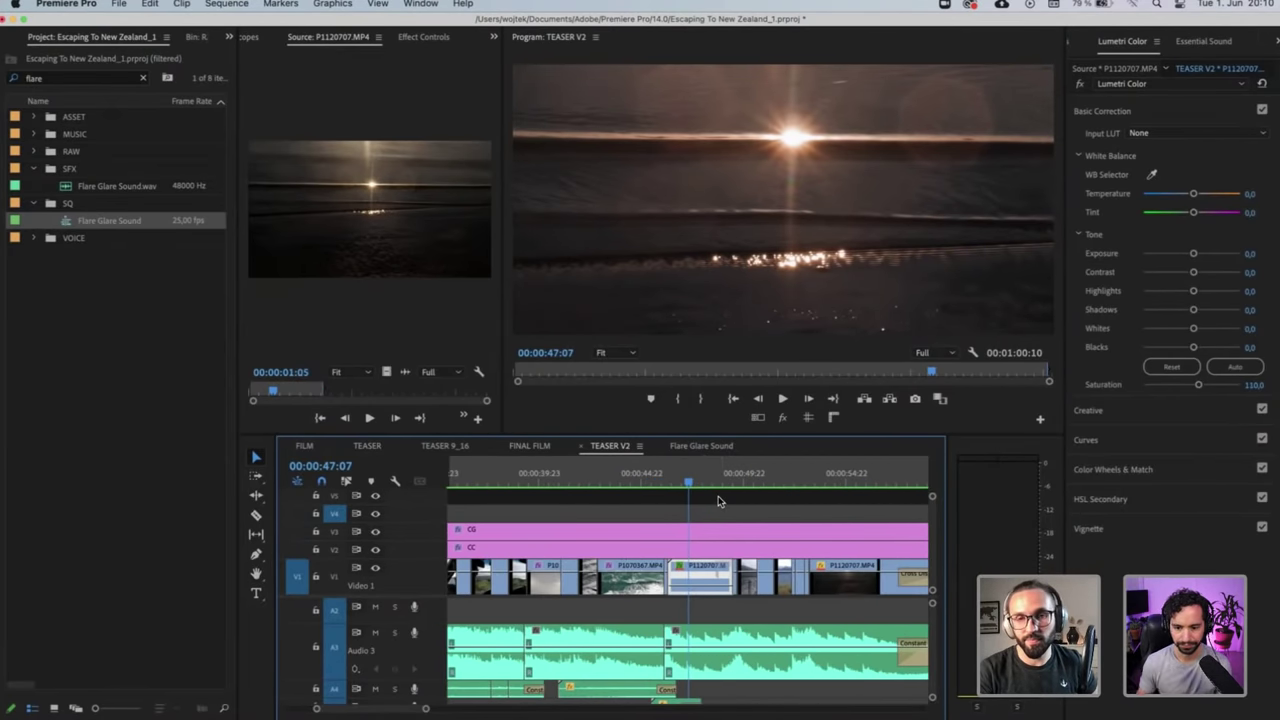
key("minus")
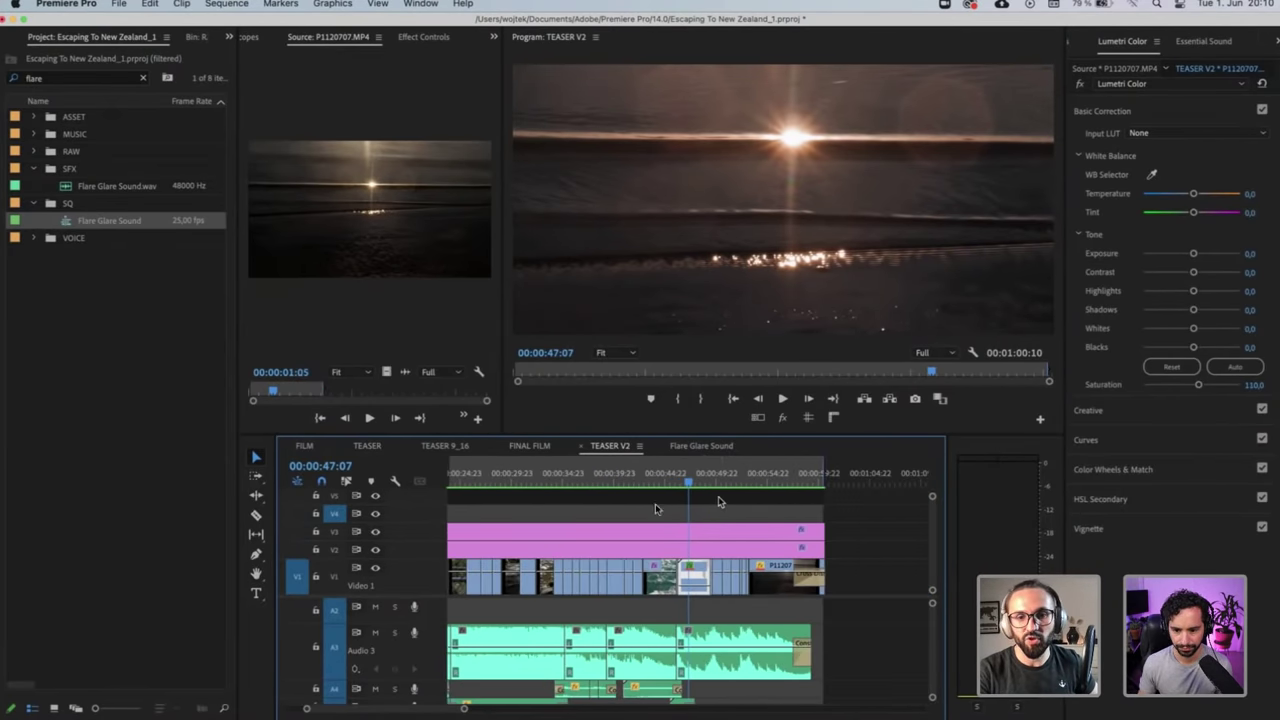
left_click(667, 476)
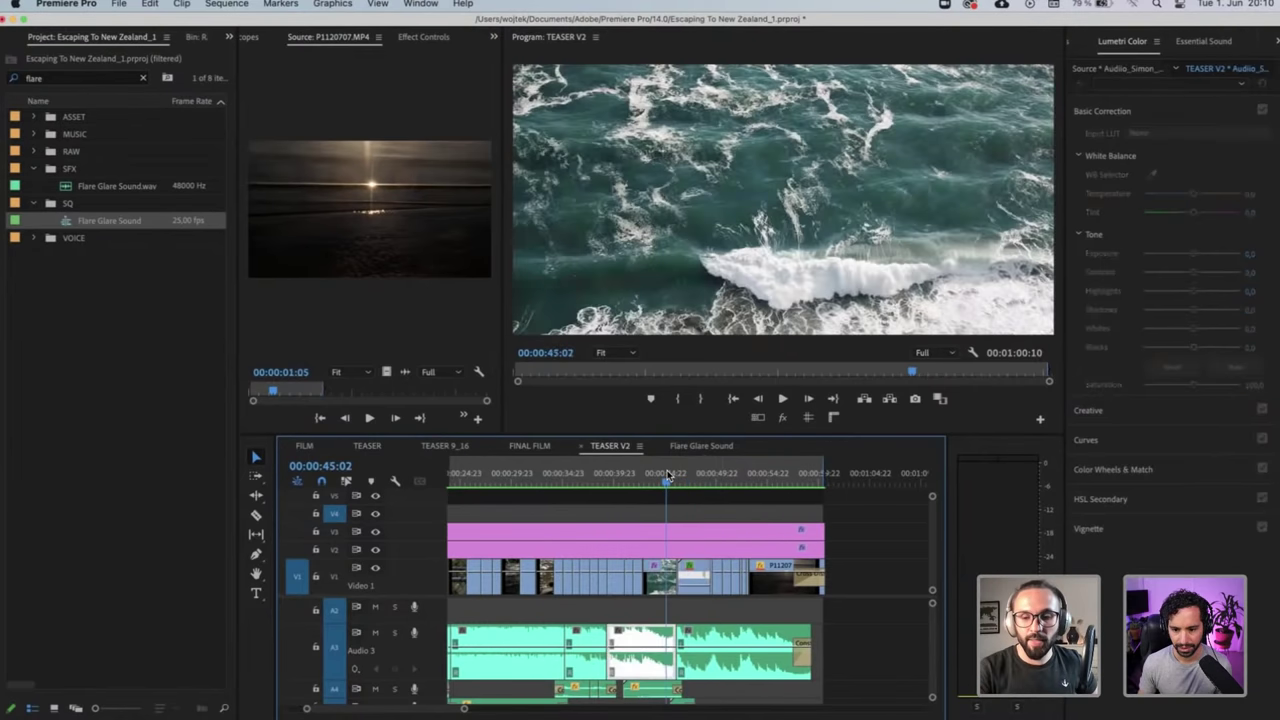
key("minus")
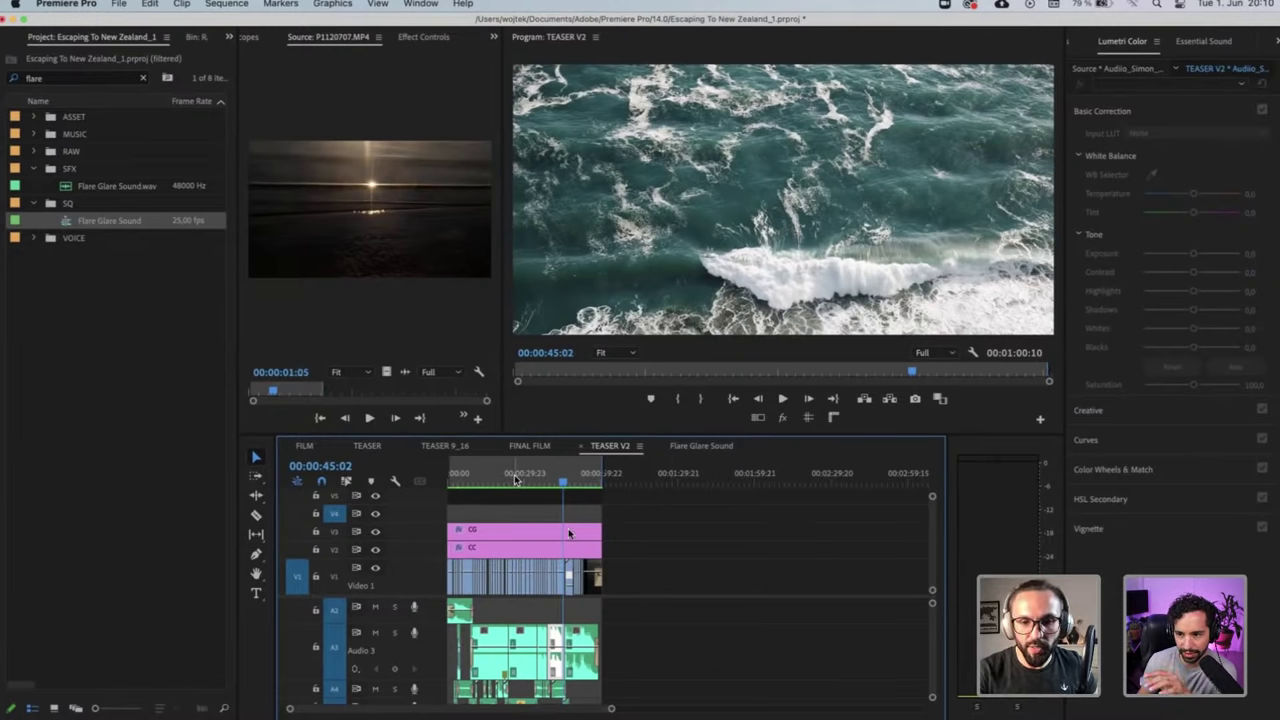
key("equal")
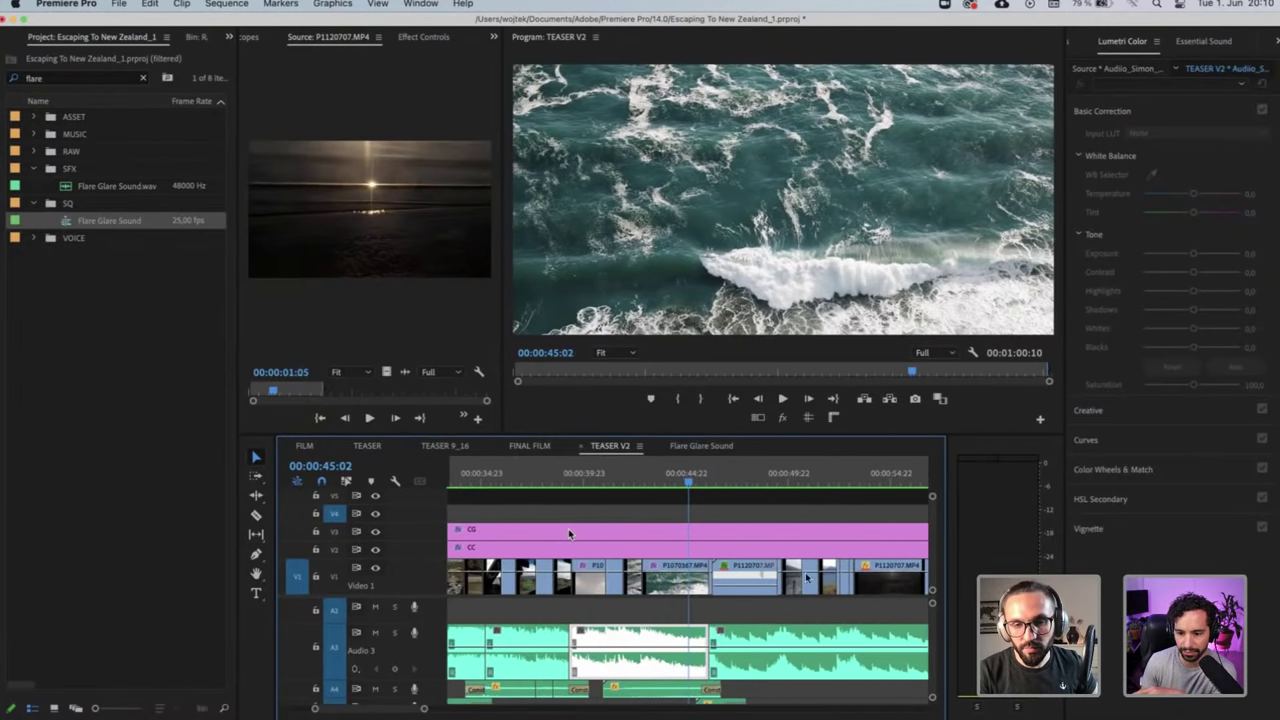
key("equal")
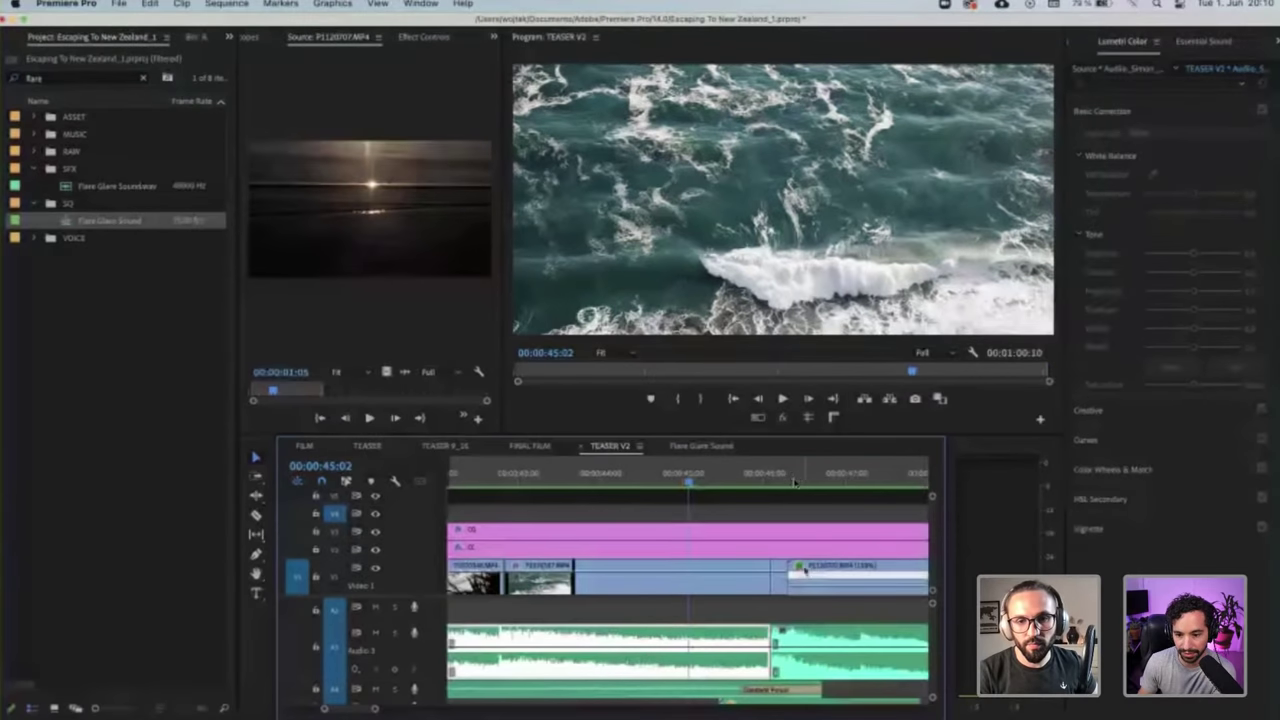
left_click(798, 482)
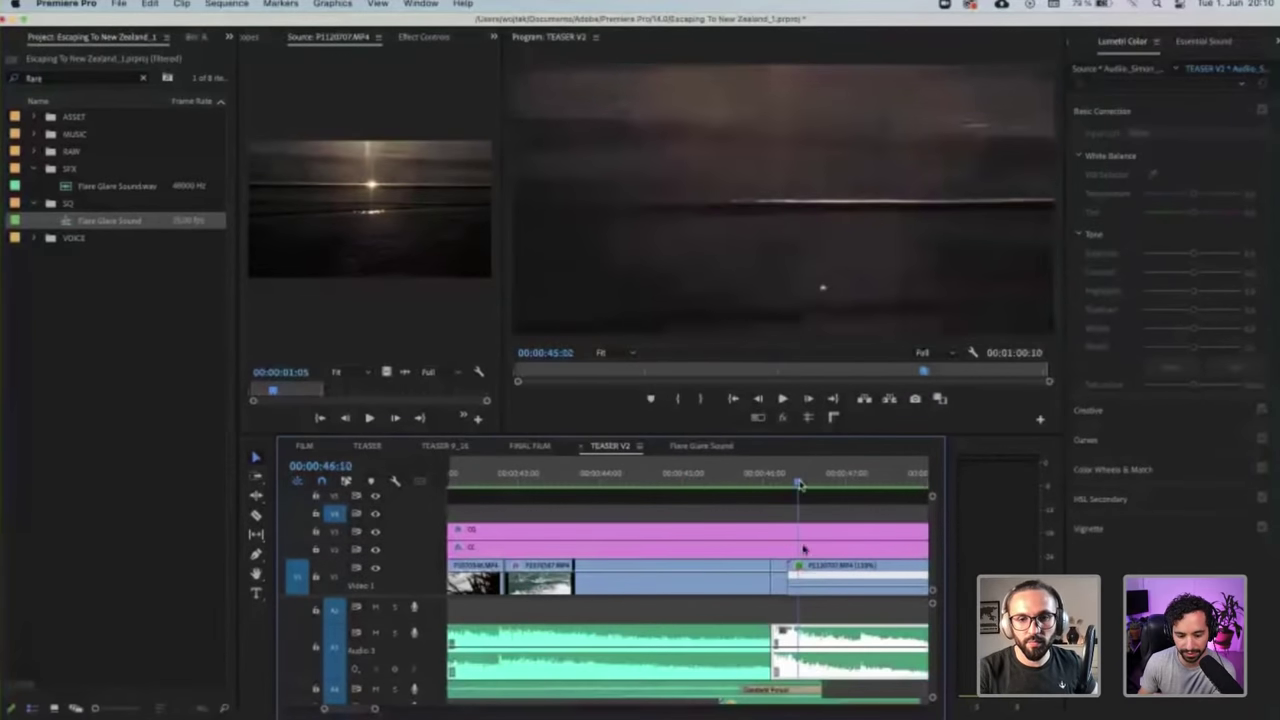
left_click(776, 479)
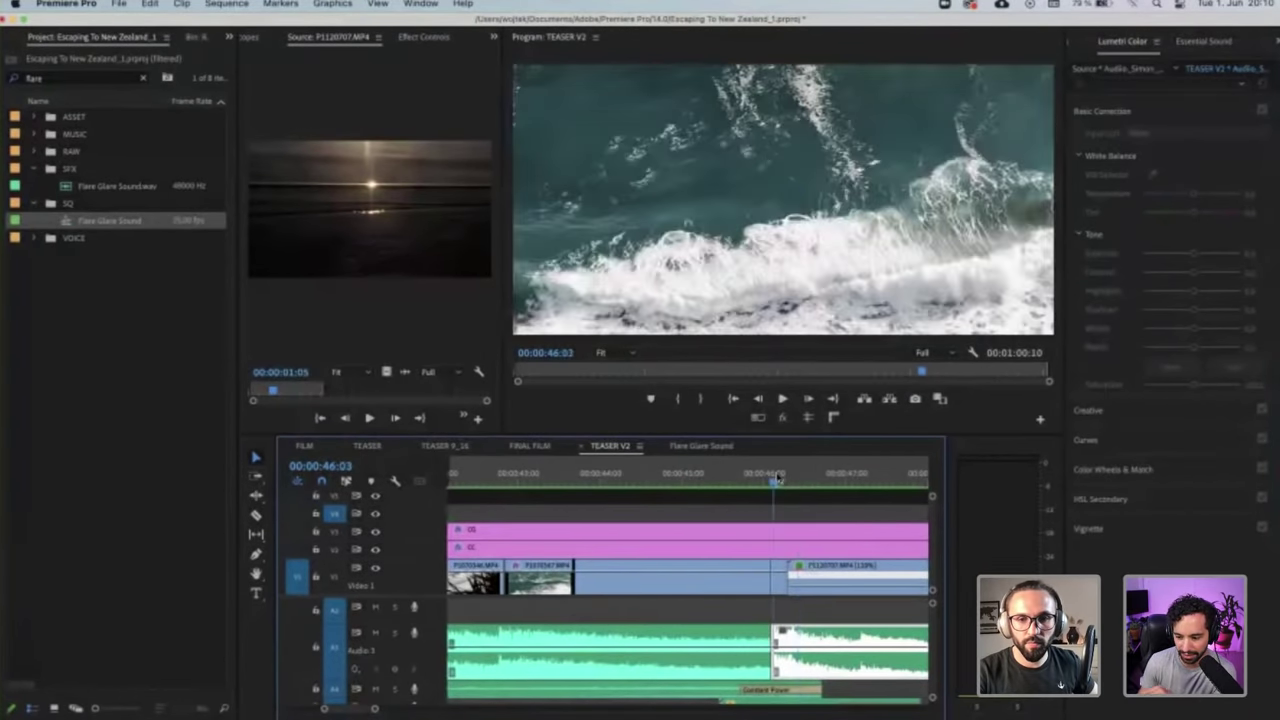
key("minus")
key("minus")
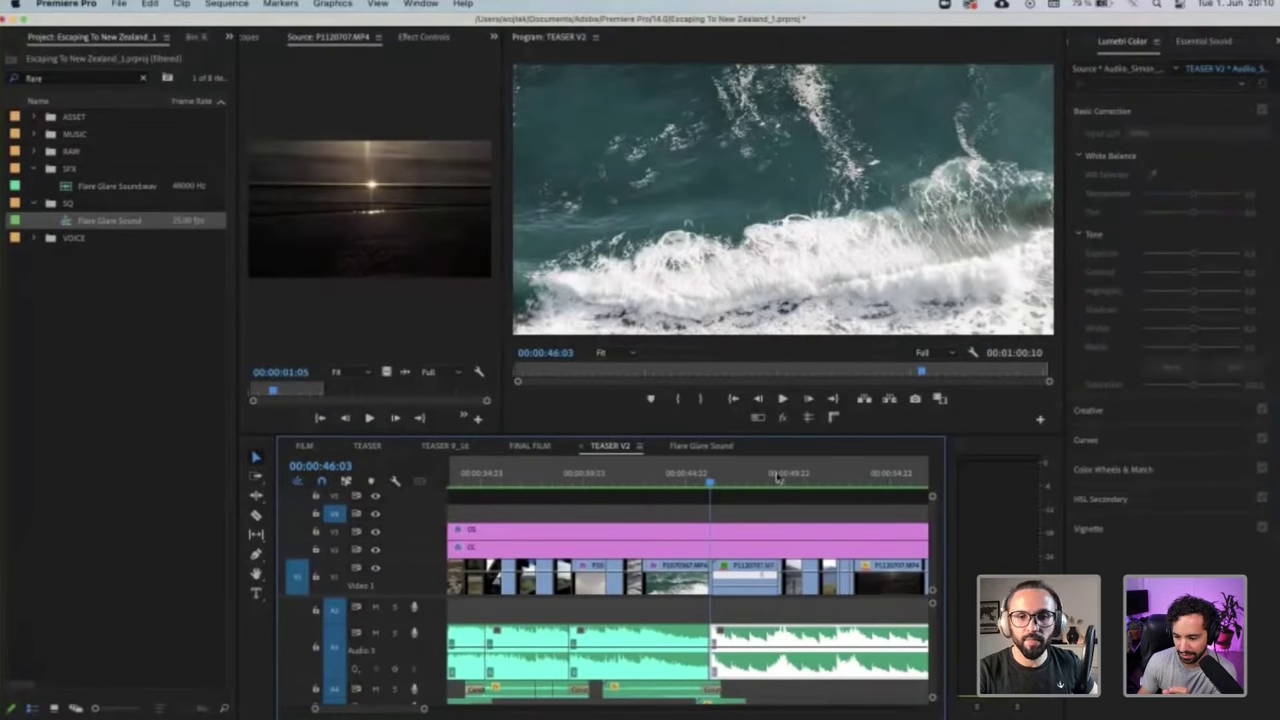
key("minus")
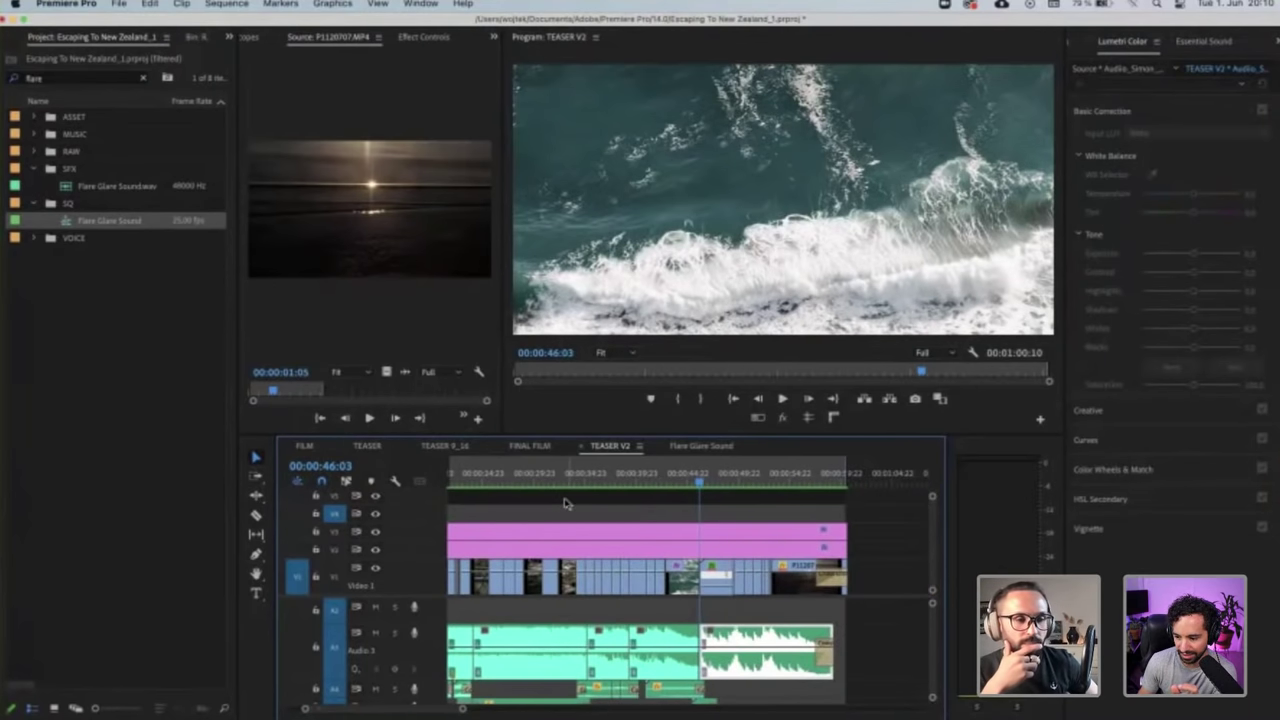
scroll(565, 503, "left", 4)
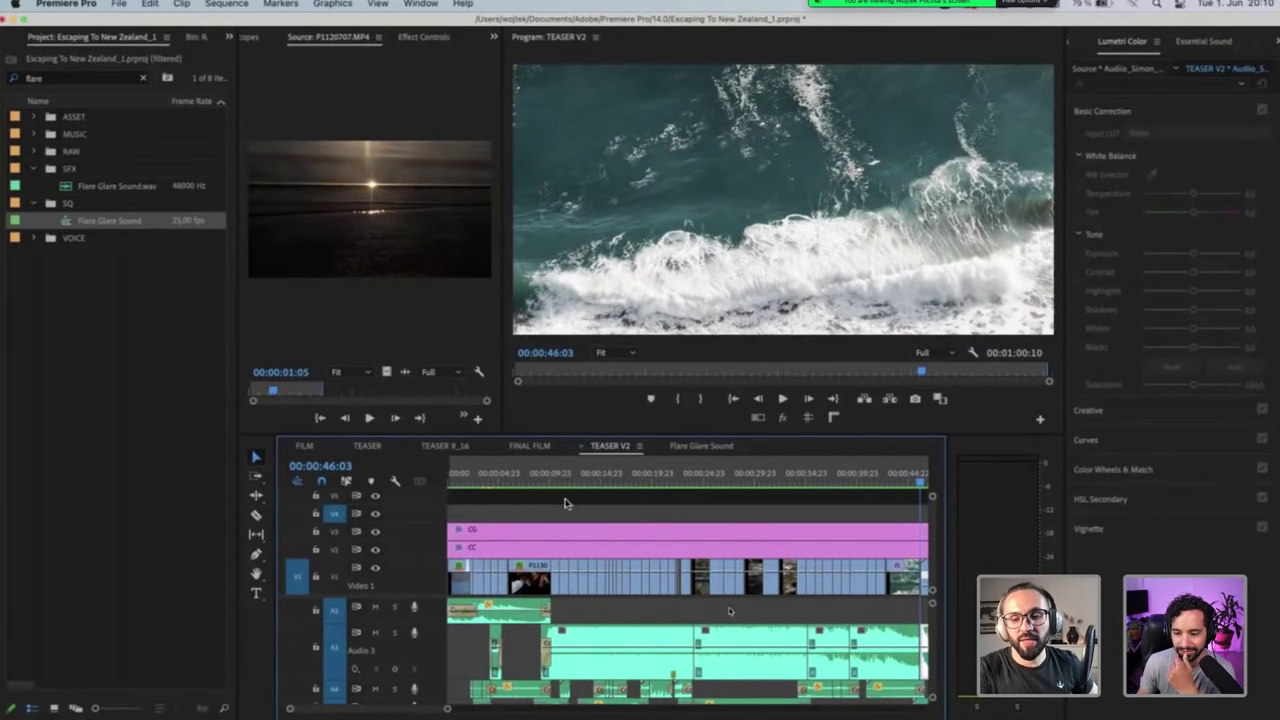
Show the music clip's Essential Sound options and expand its Repair section
left_click(1205, 42)
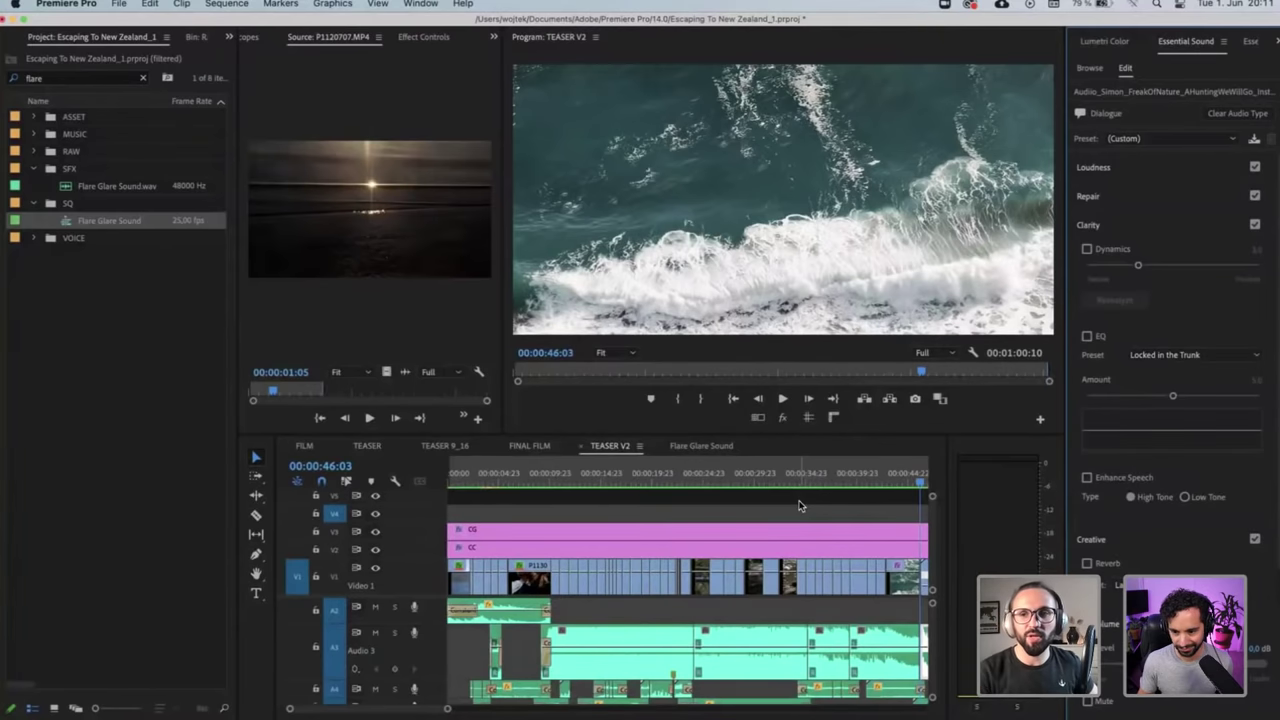
left_click(1120, 172)
left_click(1118, 172)
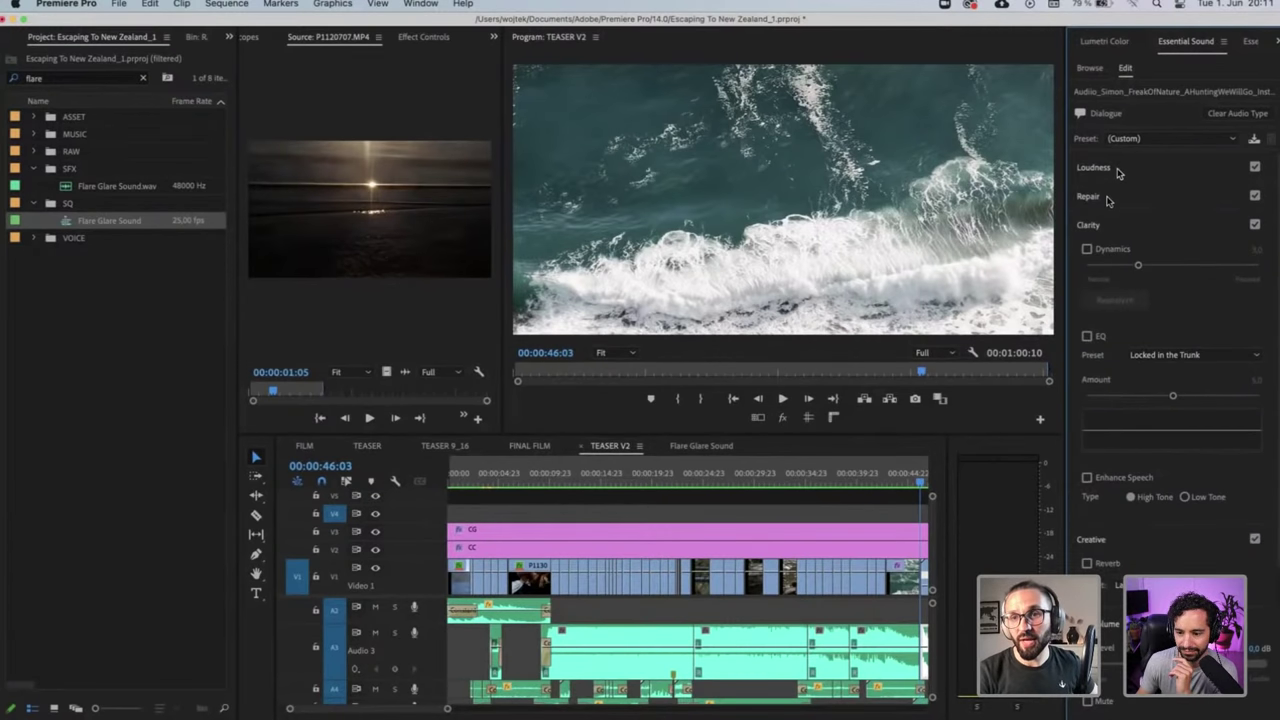
left_click(1107, 199)
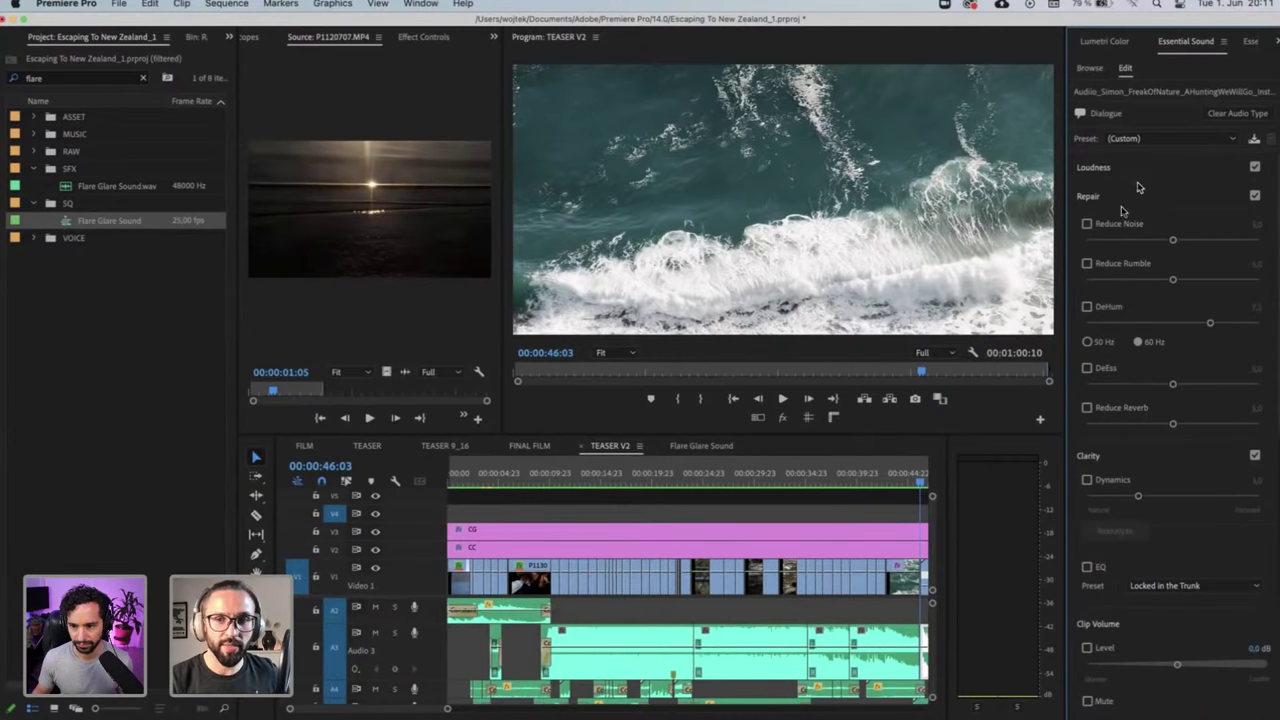
Set the Reduce Noise amount to 0 and leave Reduce Noise switched off
left_click(1088, 225)
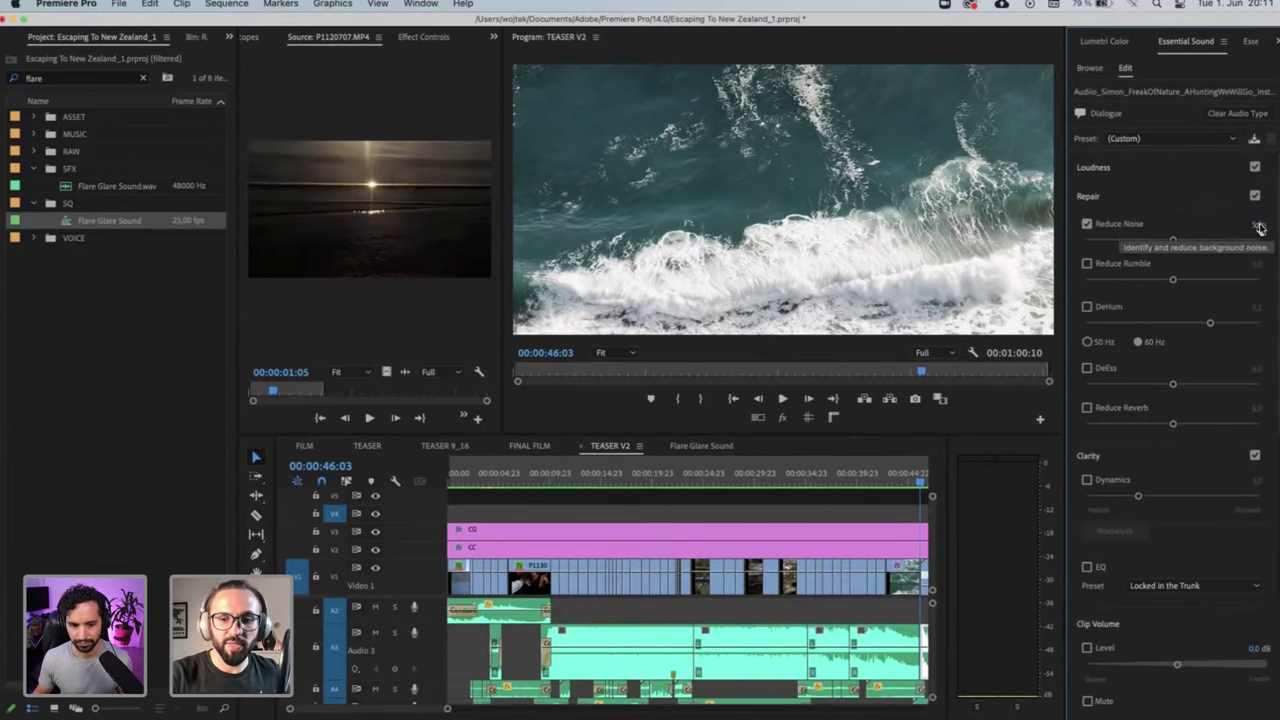
left_click(1258, 226)
type("0,5")
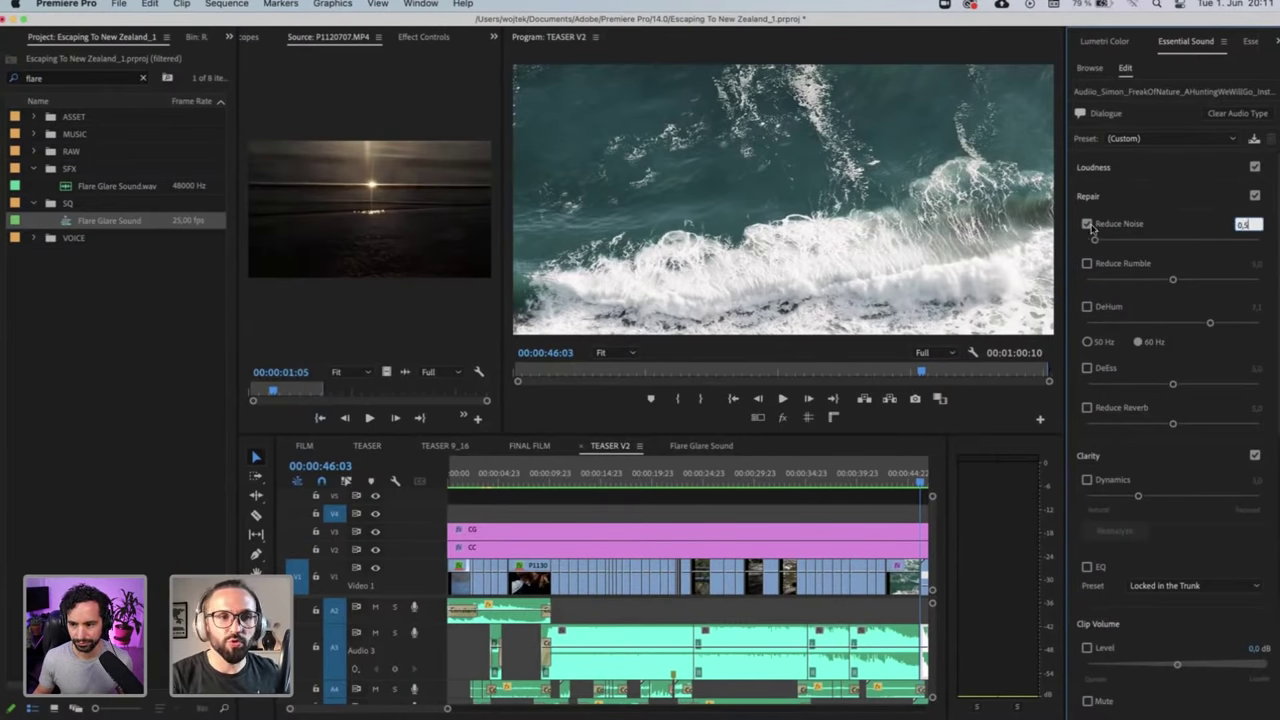
left_click(1088, 224)
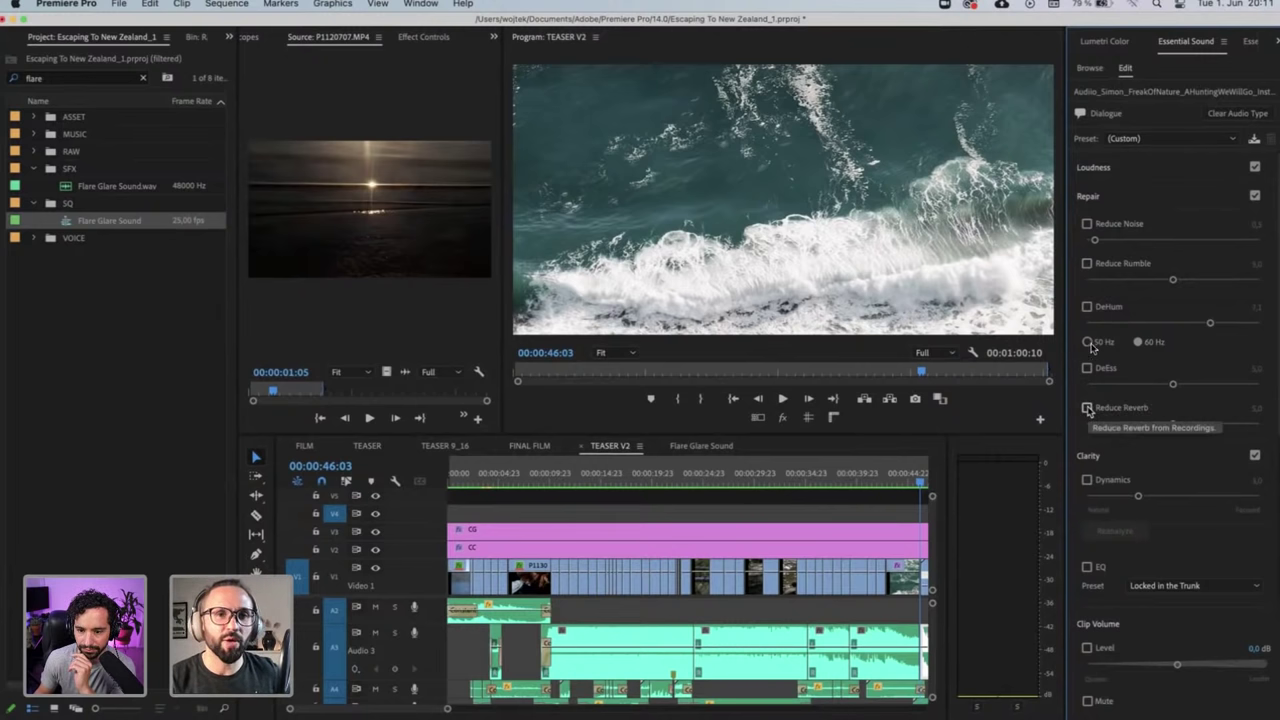
Search the Effects panel for 'para' to list the Parametric Equalizer, then activate the timeline
left_click(493, 40)
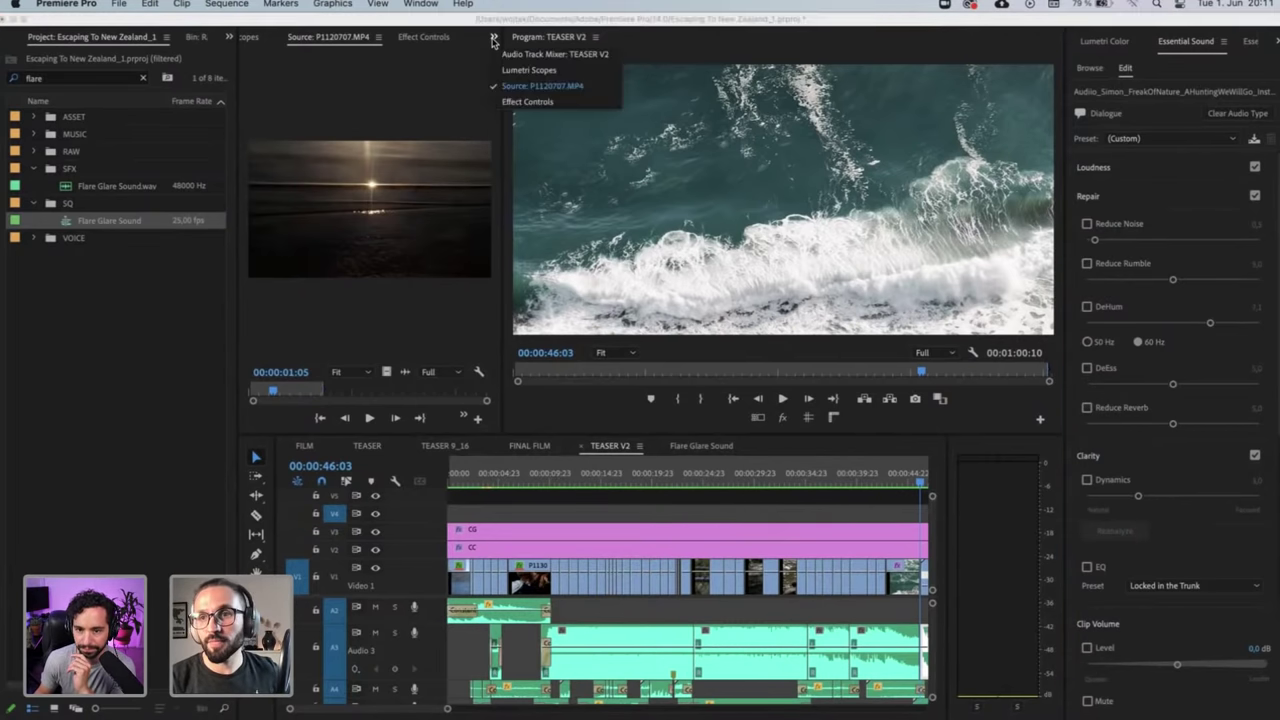
left_click(1274, 45)
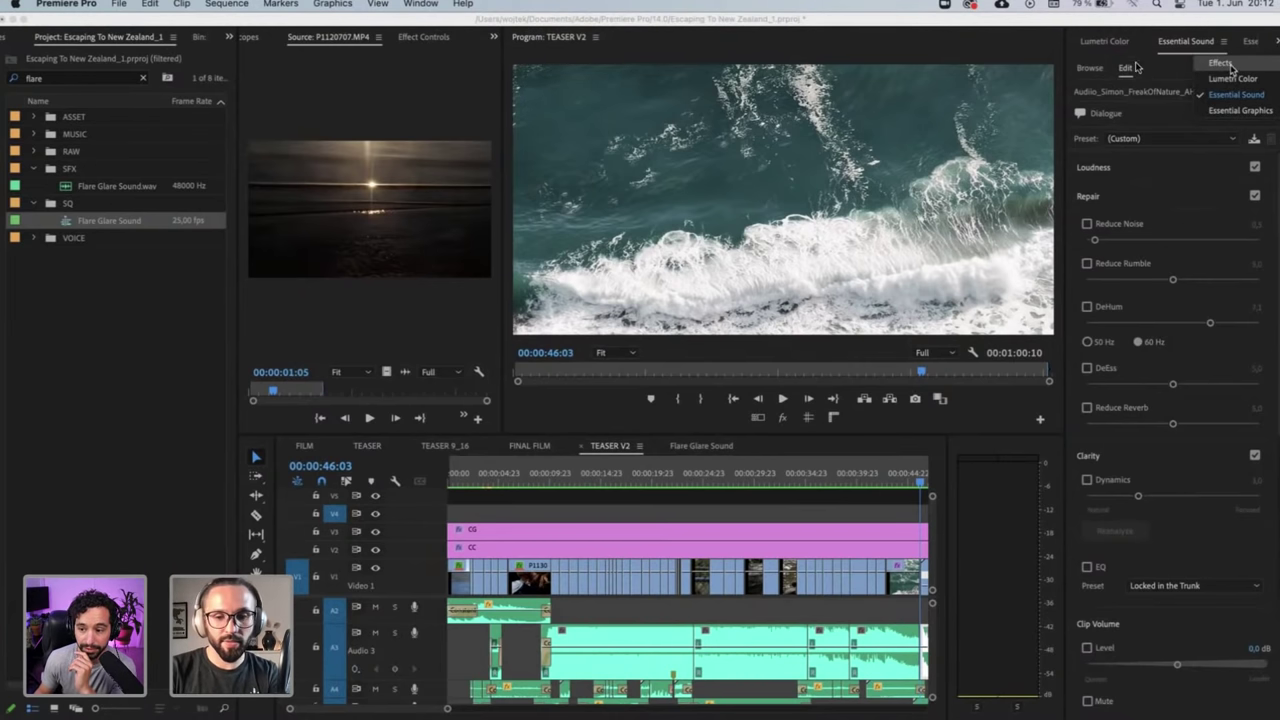
left_click(1225, 64)
type("para")
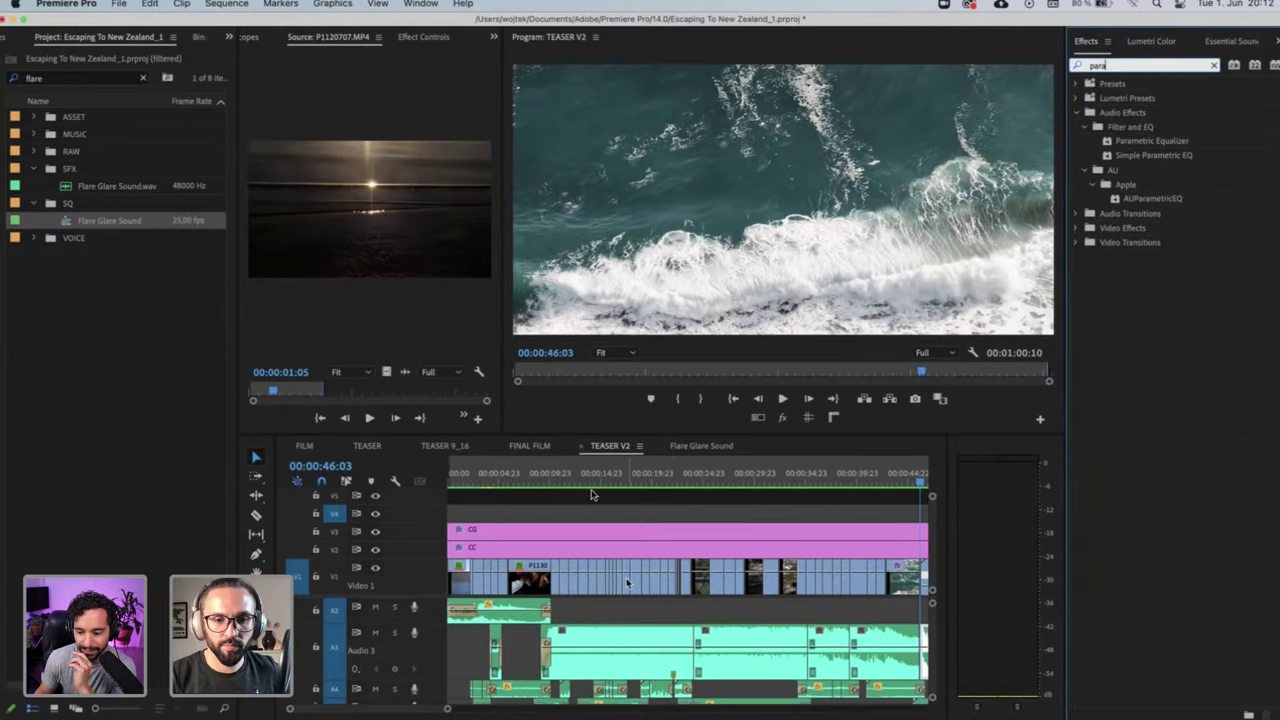
left_click(378, 711)
Return to 00:00:00:00, reveal the A1 voice clip in the Project panel, and play the opening
key("Home")
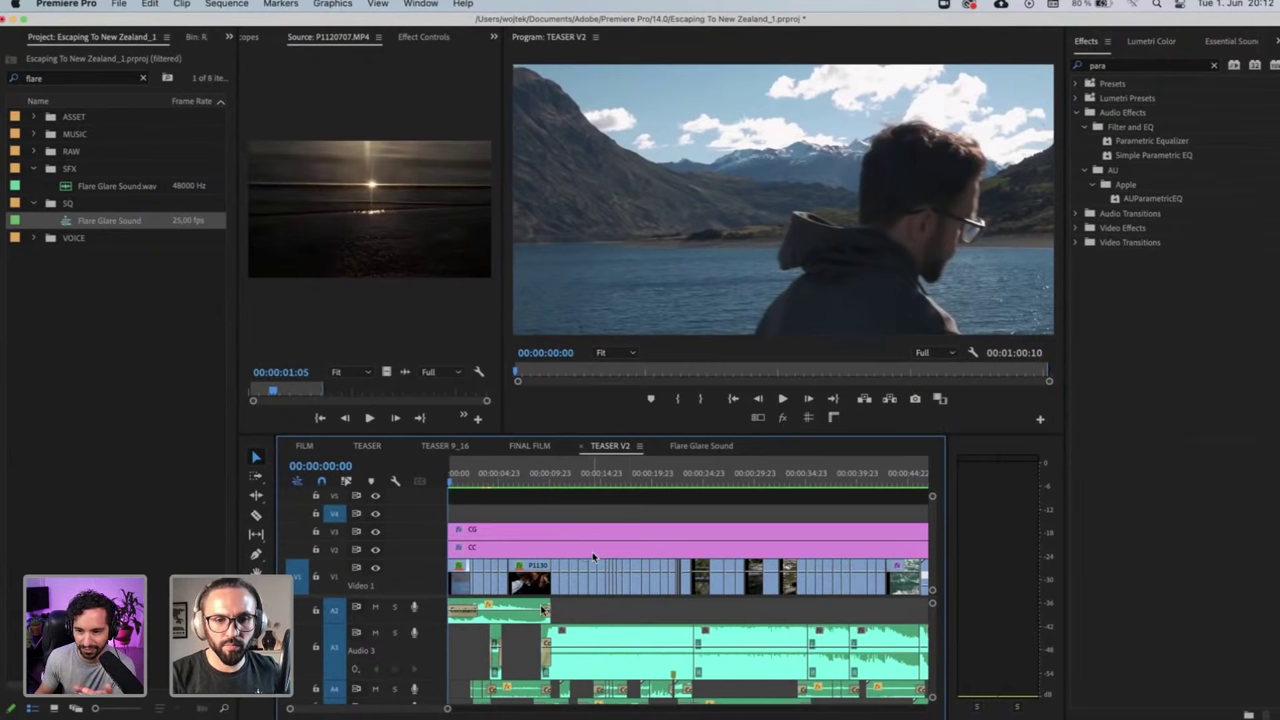
scroll(500, 615, "up", 2)
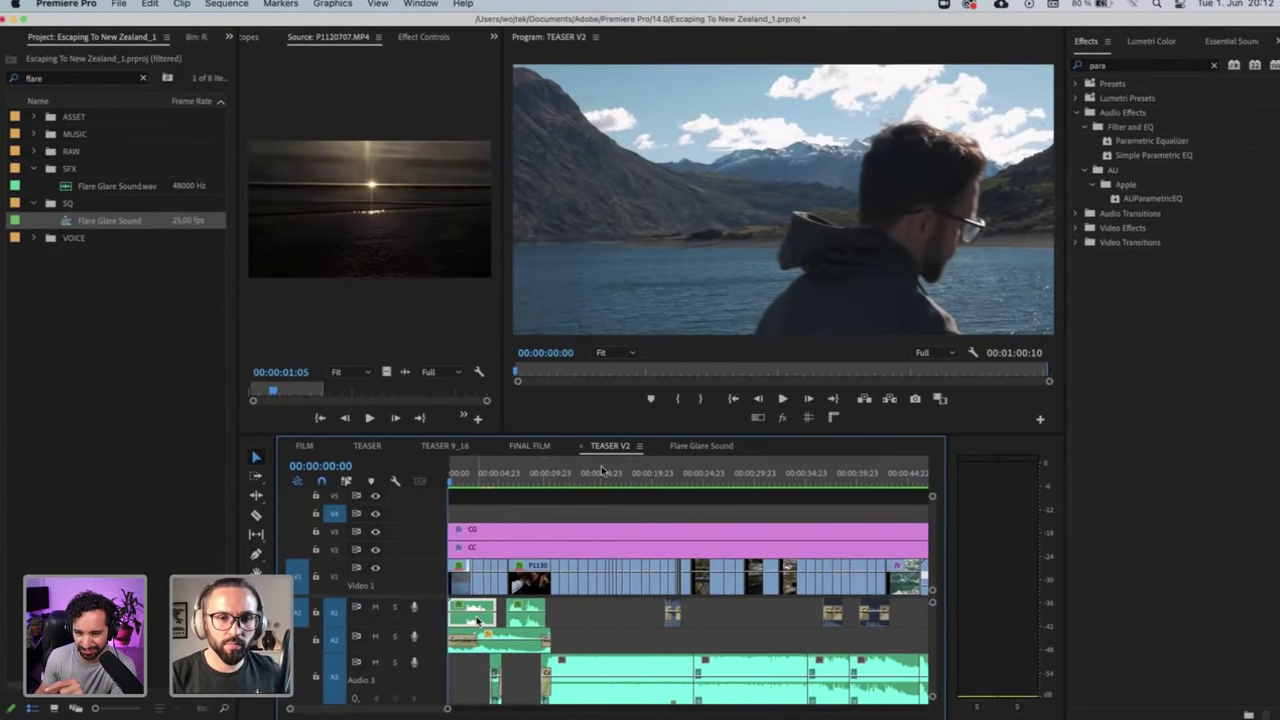
right_click(478, 621)
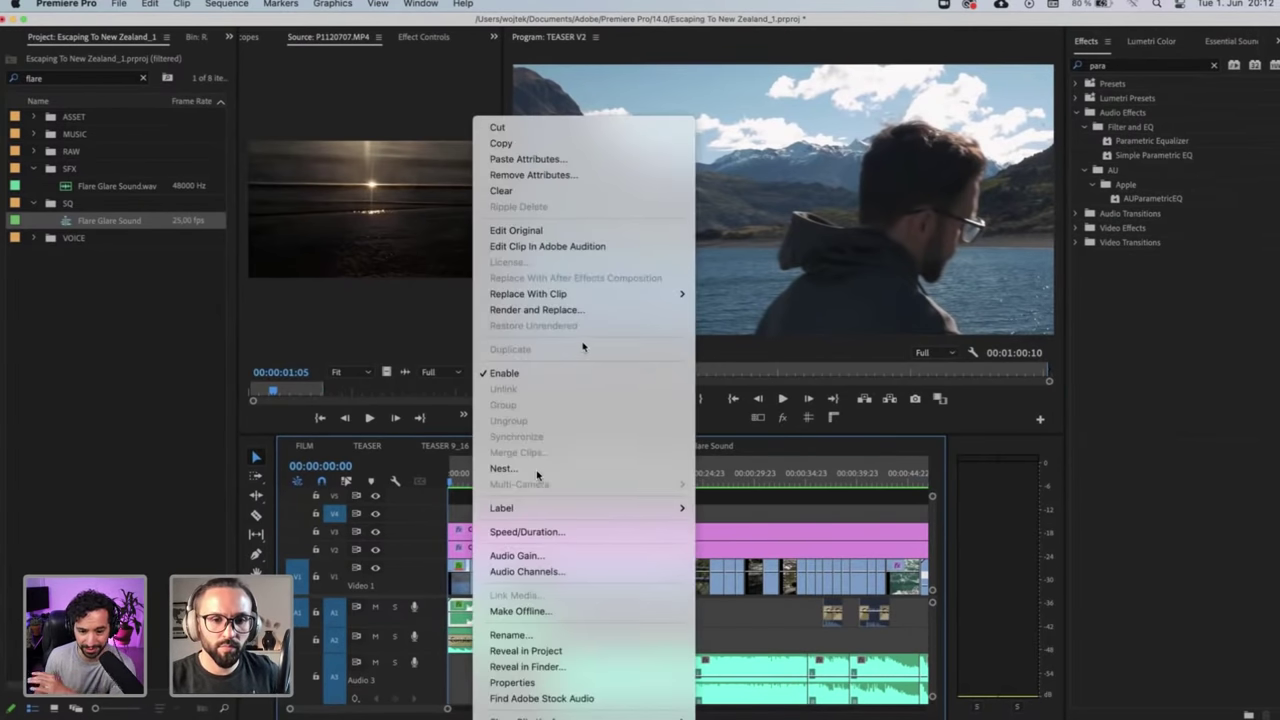
mouse_move(535, 517)
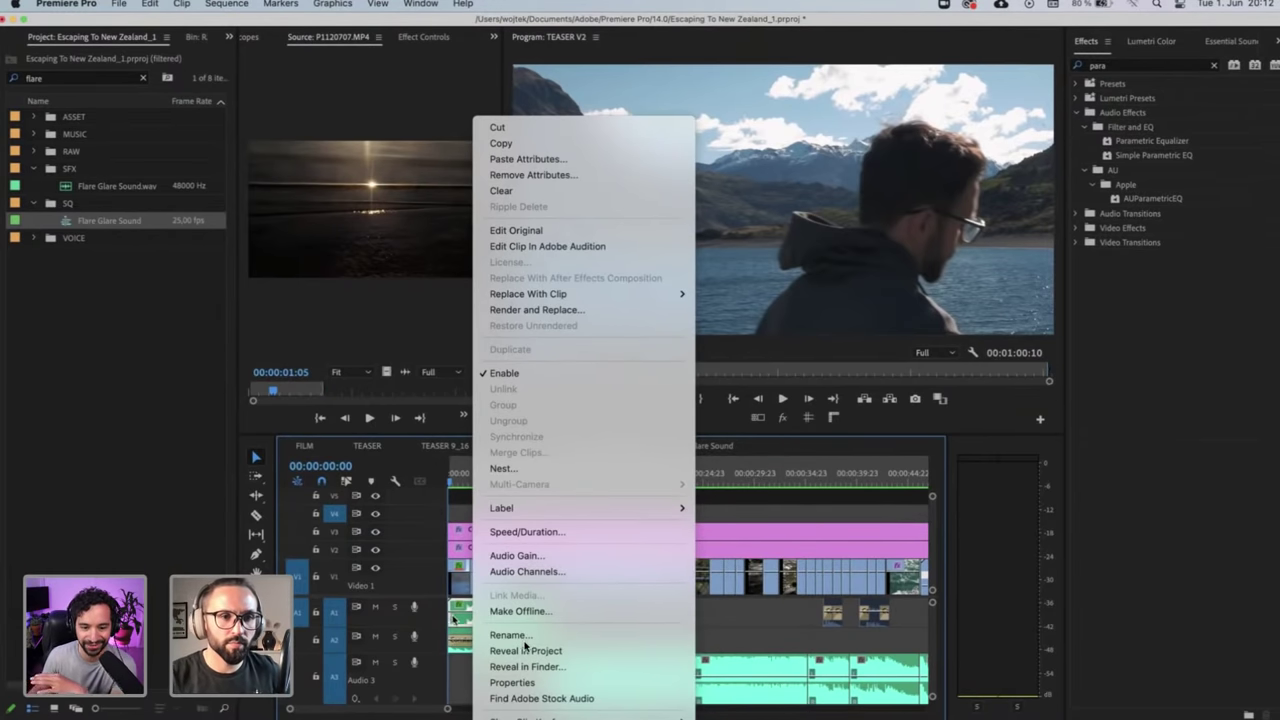
left_click(525, 650)
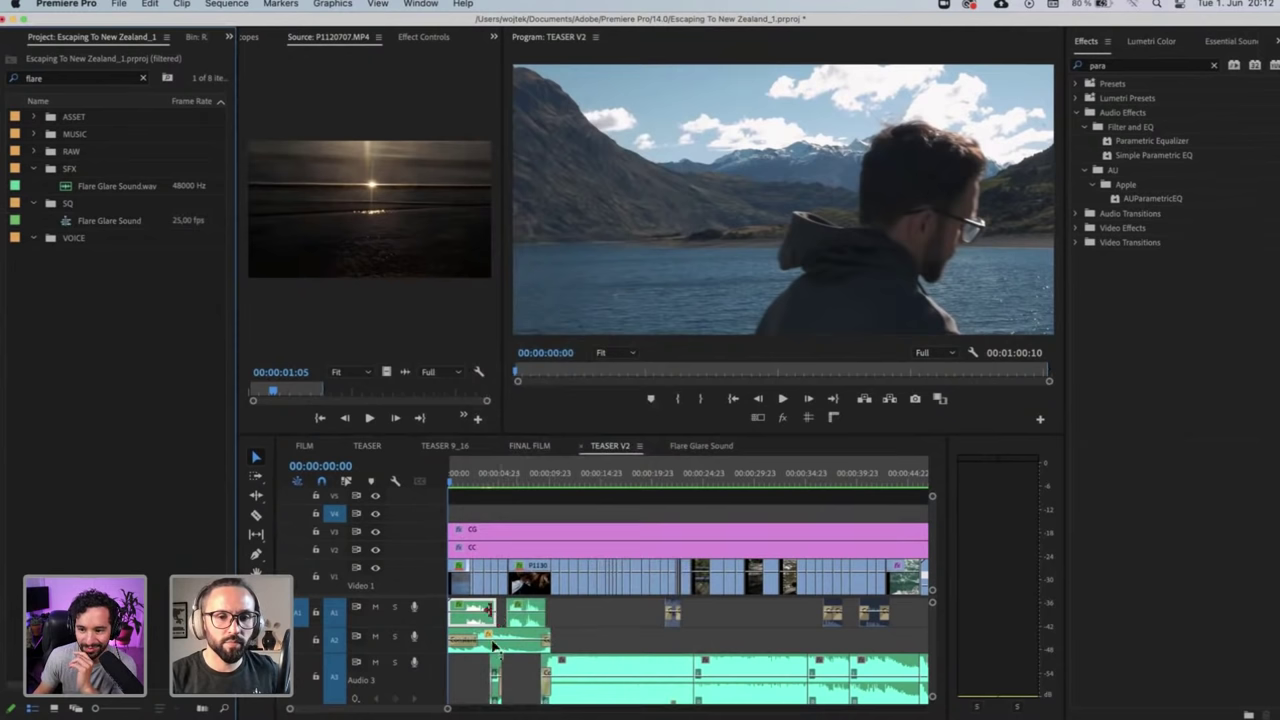
key("space")
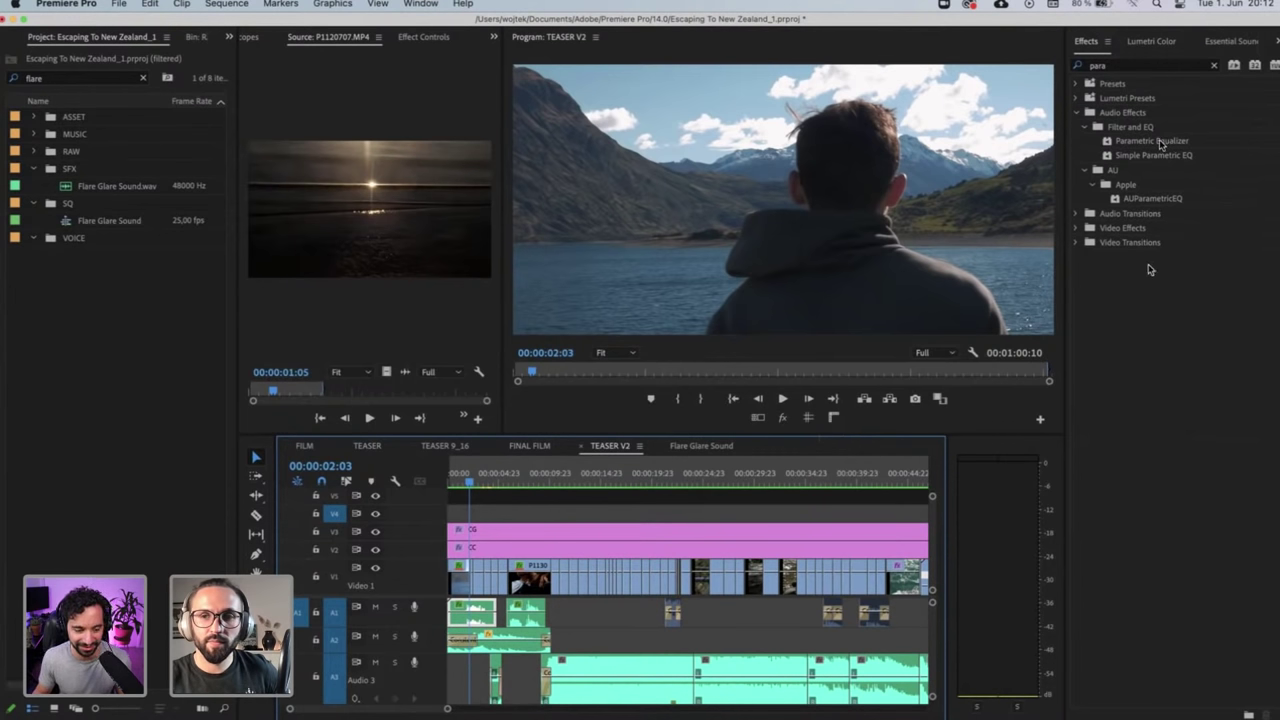
Apply a Parametric Equalizer to the A1 voice-over clip and open its Custom Setup editor
left_click(428, 38)
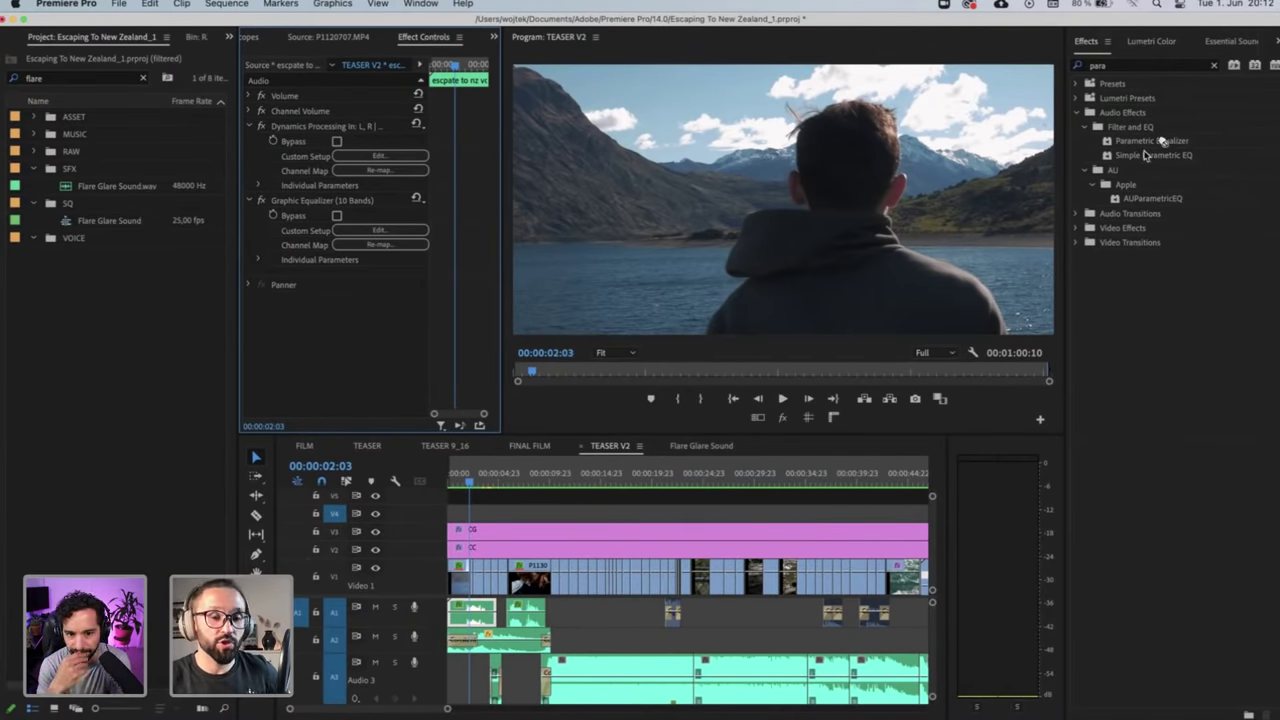
left_click_drag(1168, 143, 478, 610)
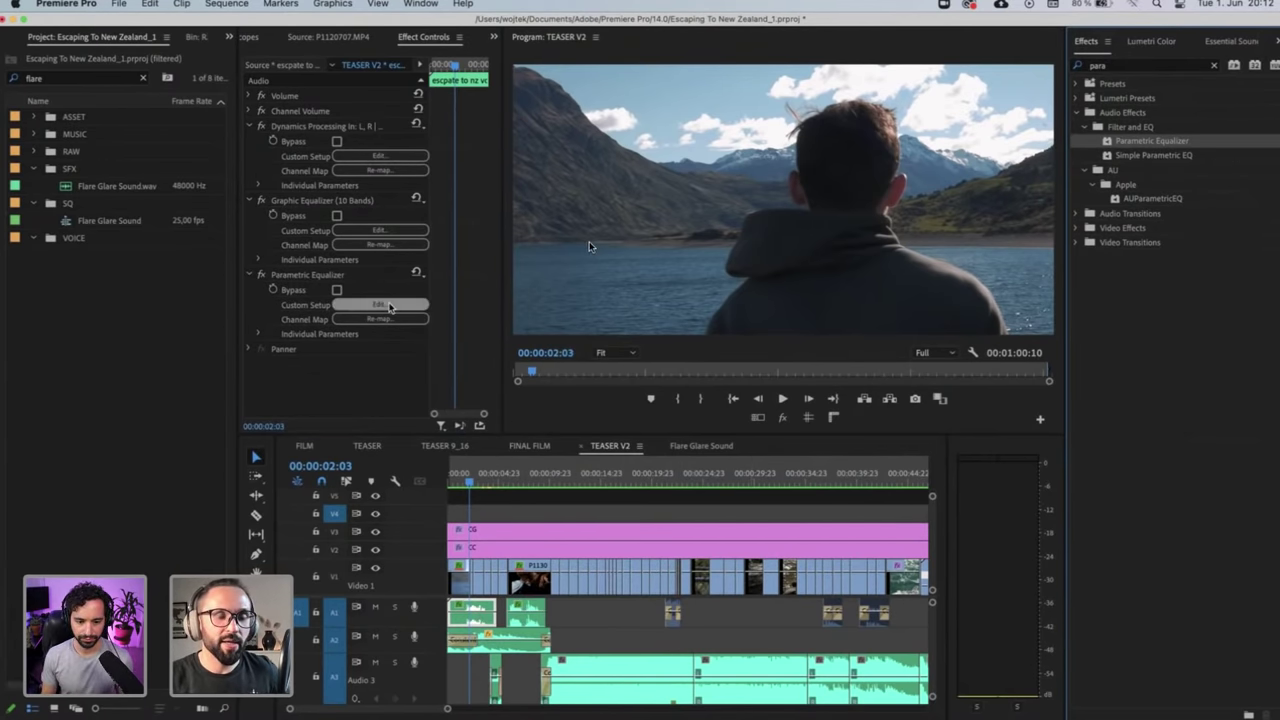
left_click(388, 304)
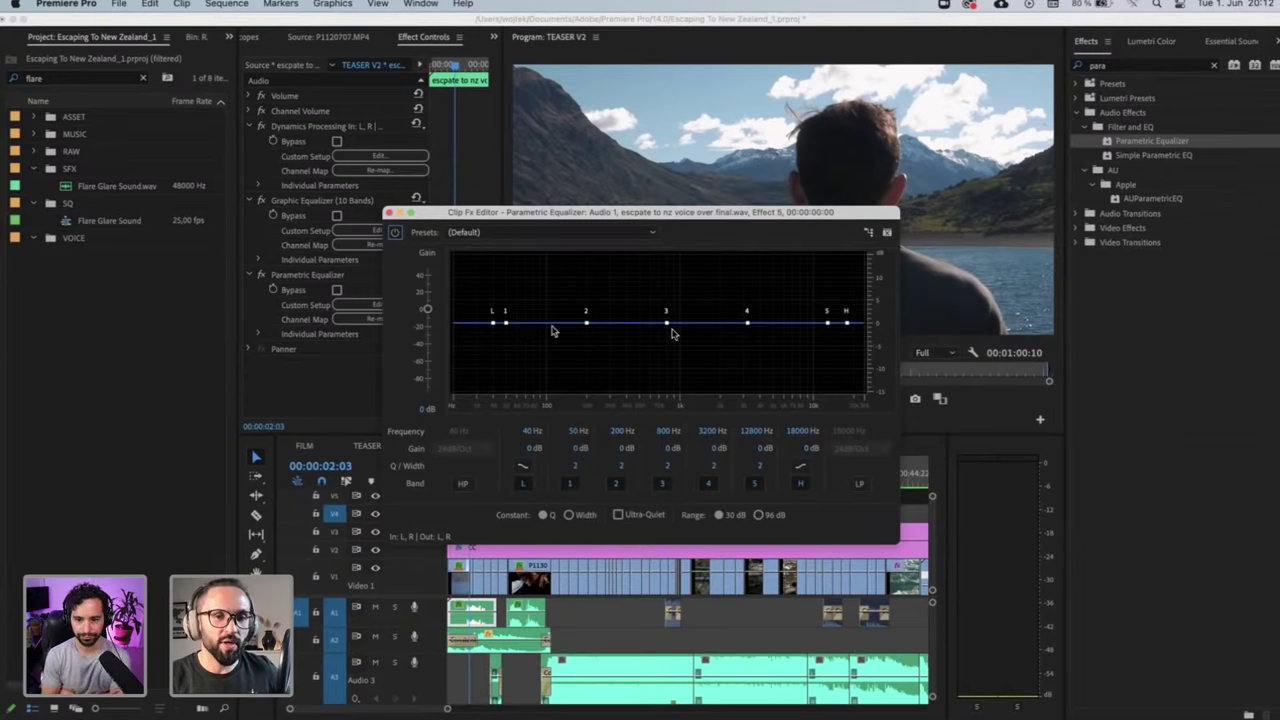
Set the Q/Width of EQ bands 1 and 2 to 20
left_click(566, 465)
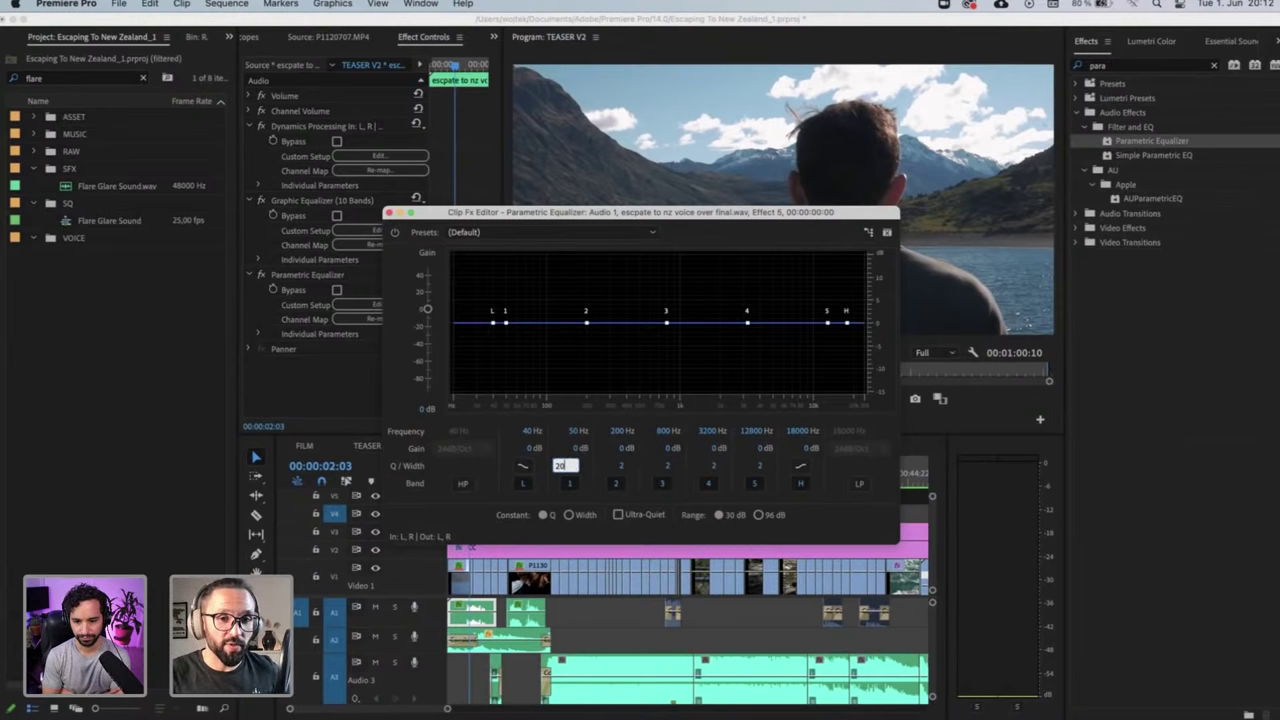
type("20")
left_click(622, 466)
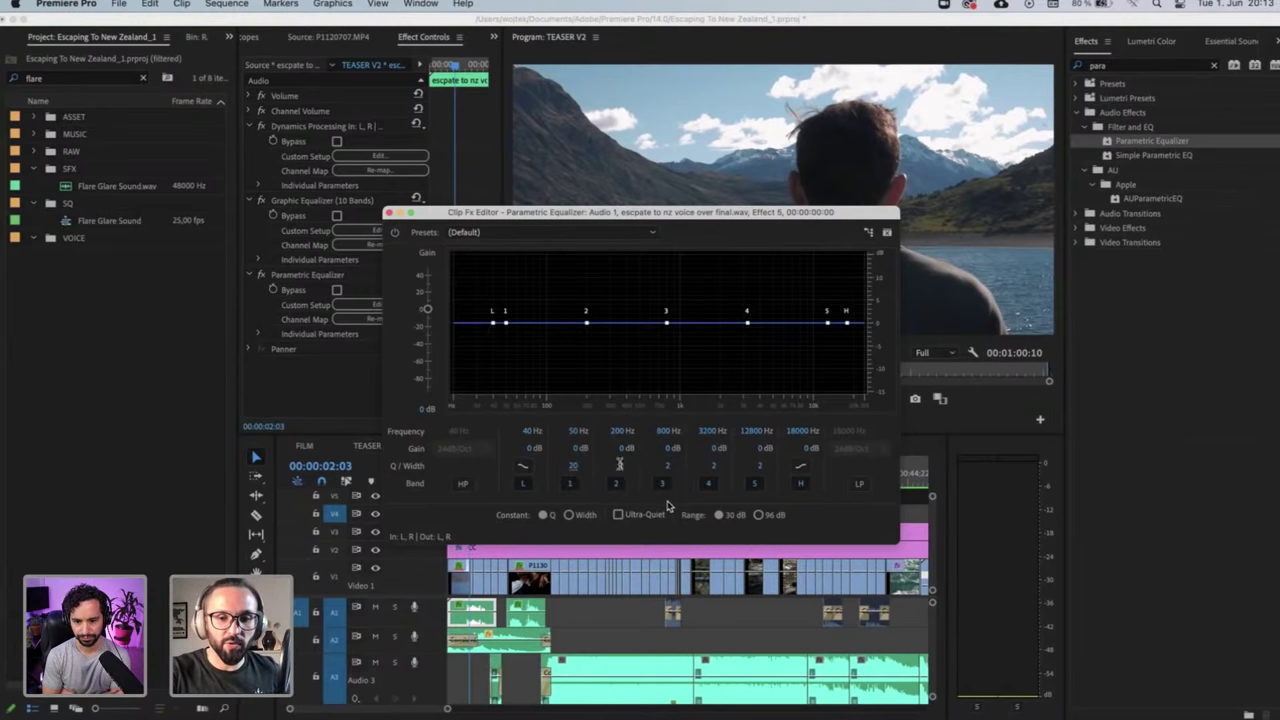
type("20")
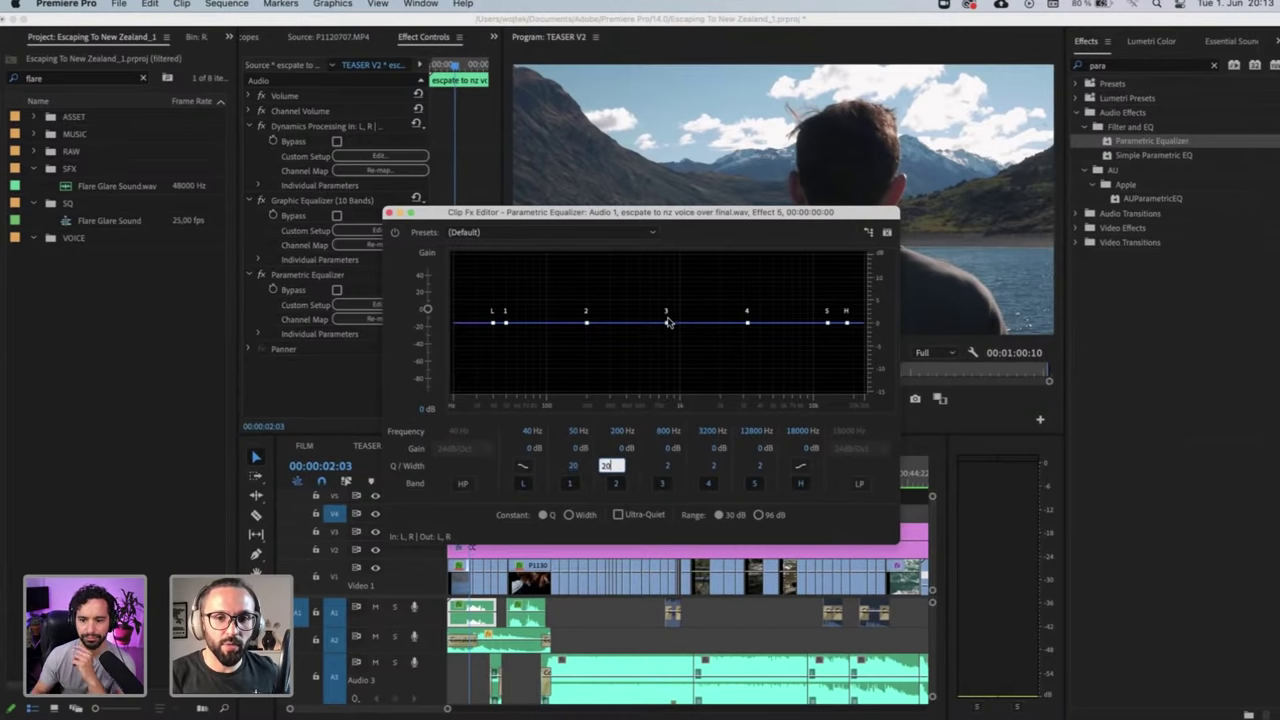
key("Return")
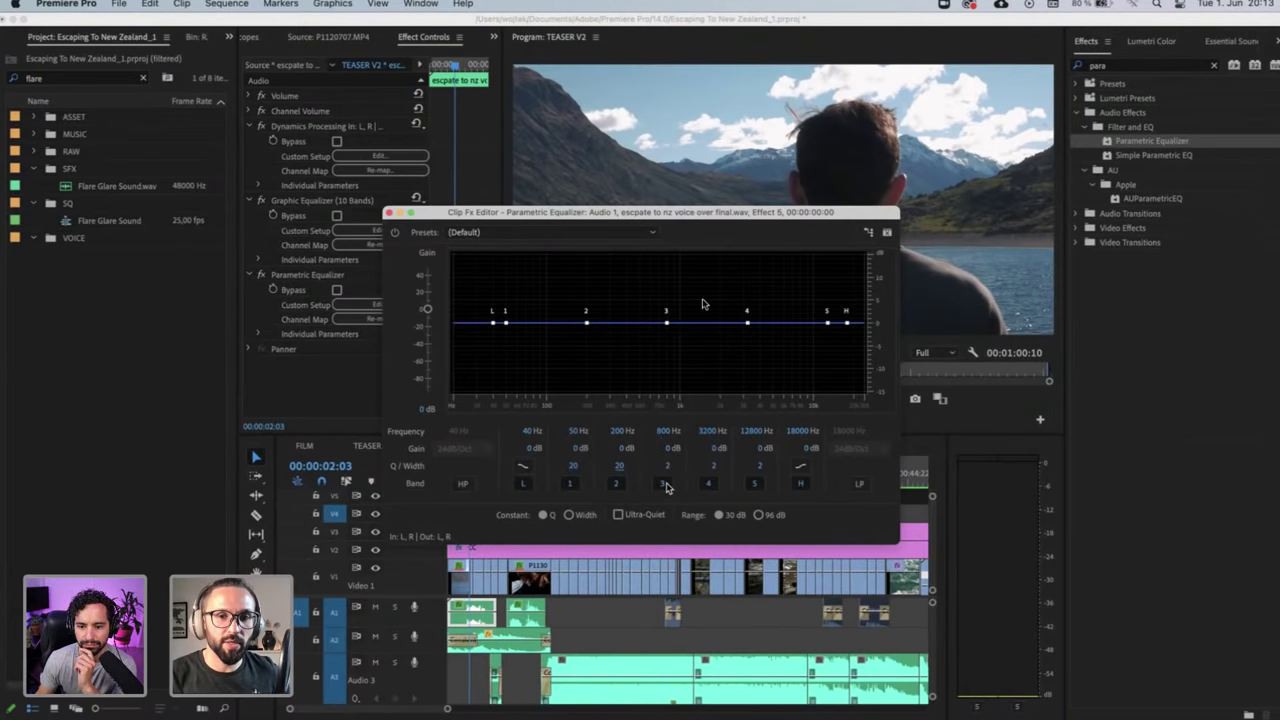
Raise band 2 into a narrow 9.6 dB boost around 193 Hz
mouse_move(667, 322)
left_mouse_down()
mouse_move(668, 280)
mouse_move(668, 385)
mouse_move(667, 321)
left_mouse_up()
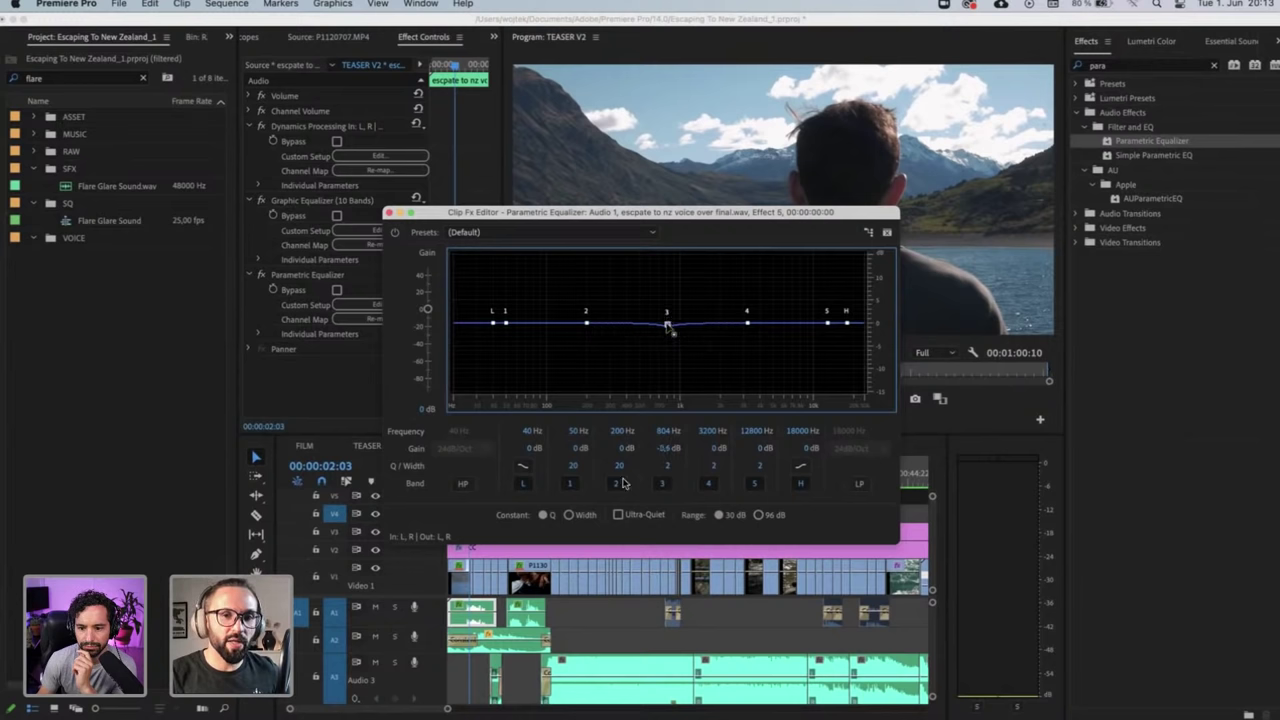
left_click(587, 322)
mouse_move(589, 277)
left_mouse_down()
mouse_move(586, 266)
mouse_move(590, 383)
mouse_move(595, 313)
mouse_move(586, 270)
mouse_move(571, 263)
mouse_move(581, 278)
left_mouse_up()
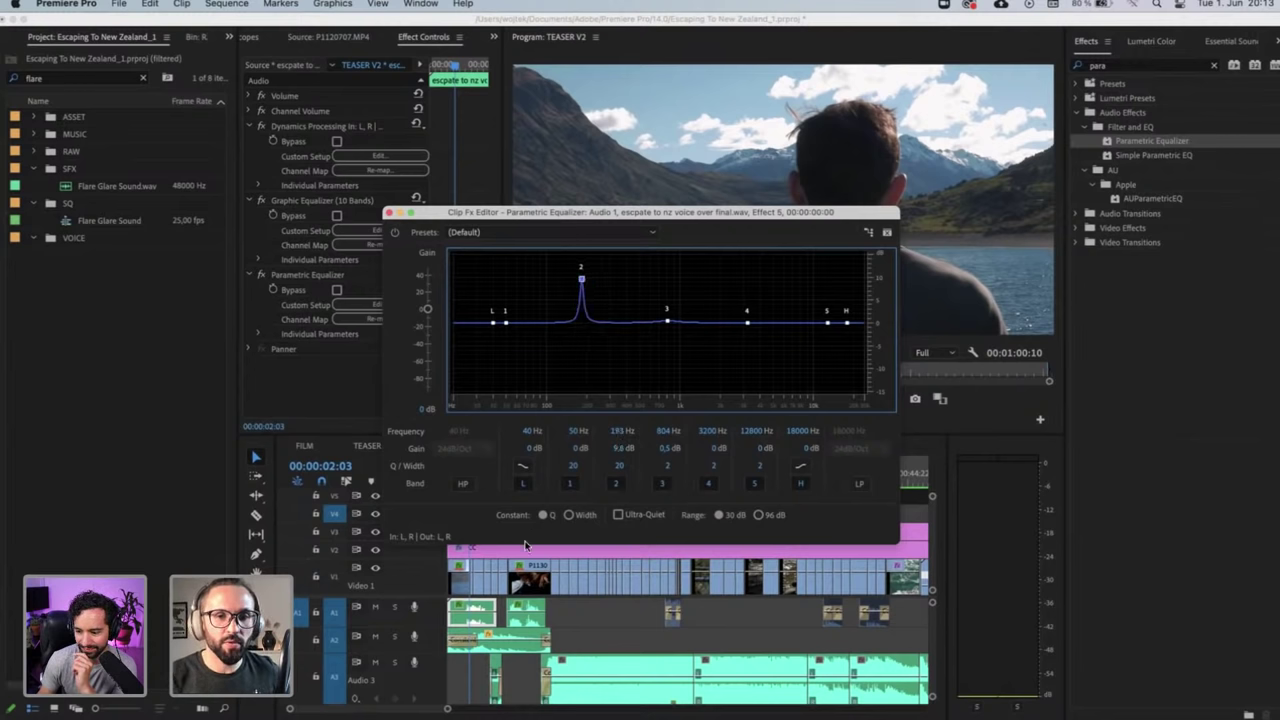
Sweep band 2's boost during playback, settling at 12.5 dB around 181 Hz, then close the editor
key("space")
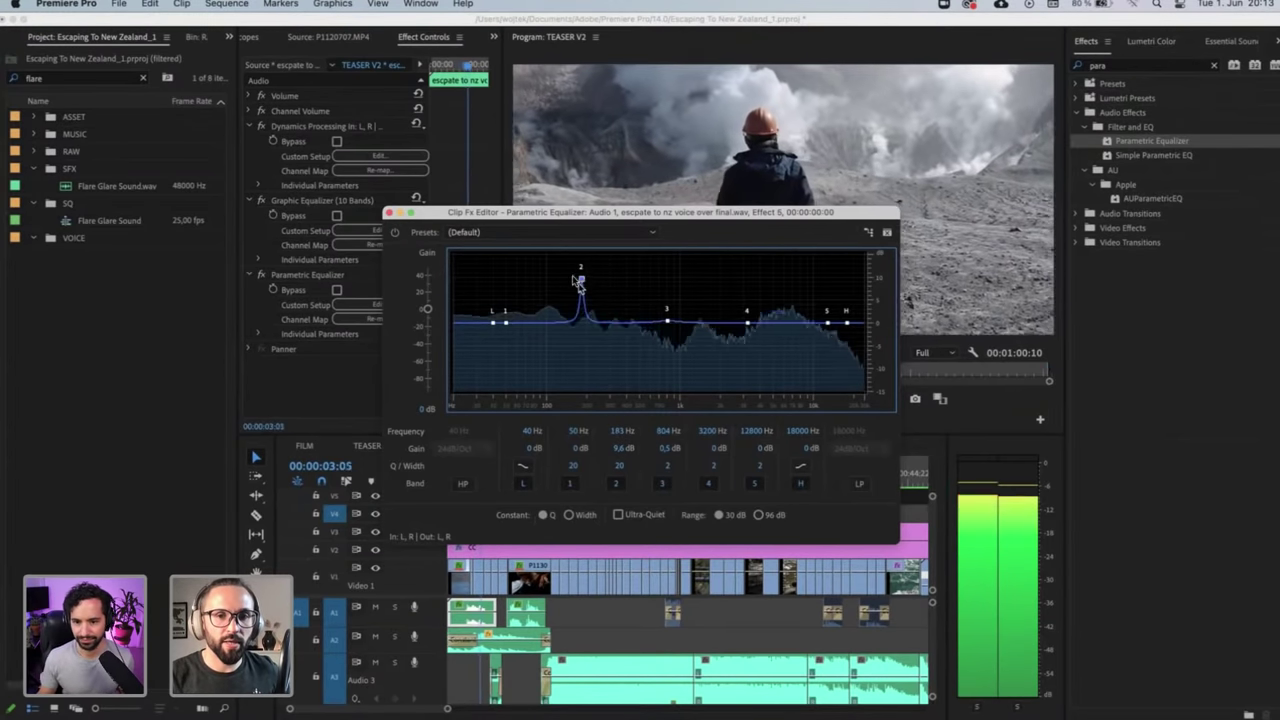
left_click_drag(581, 278, 609, 265)
key("Delete")
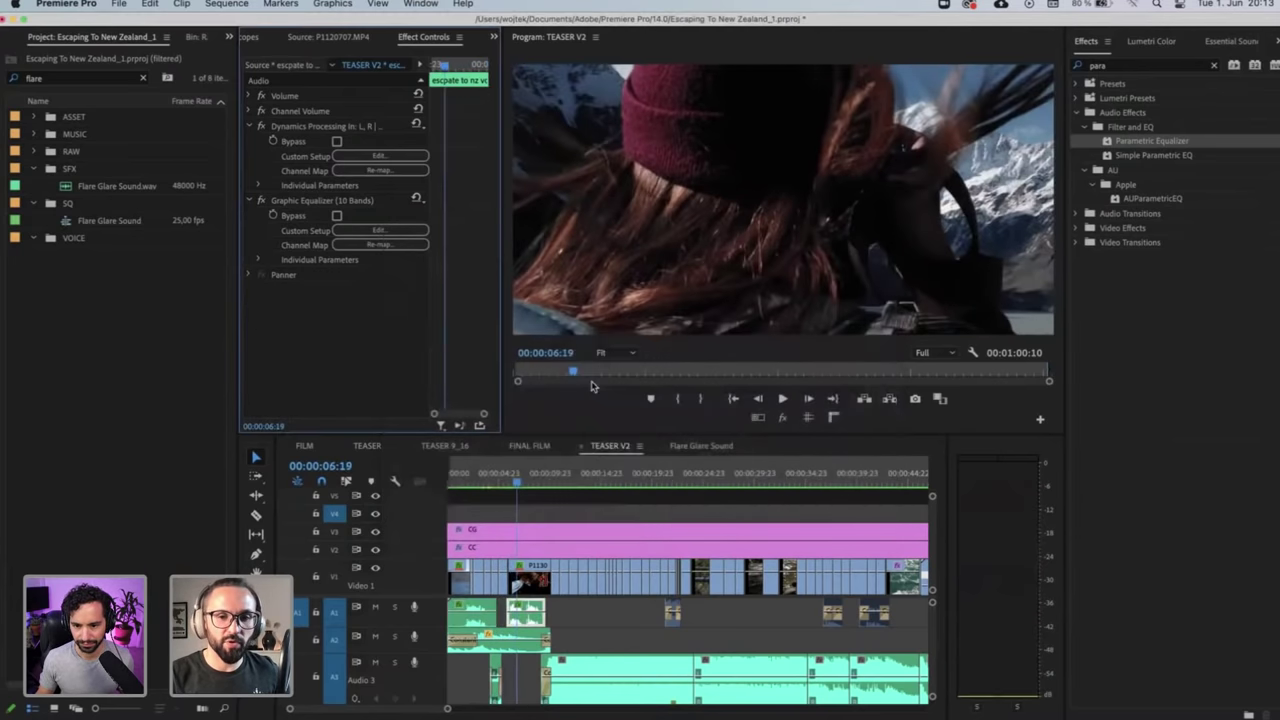
left_click(483, 478)
key("super+z")
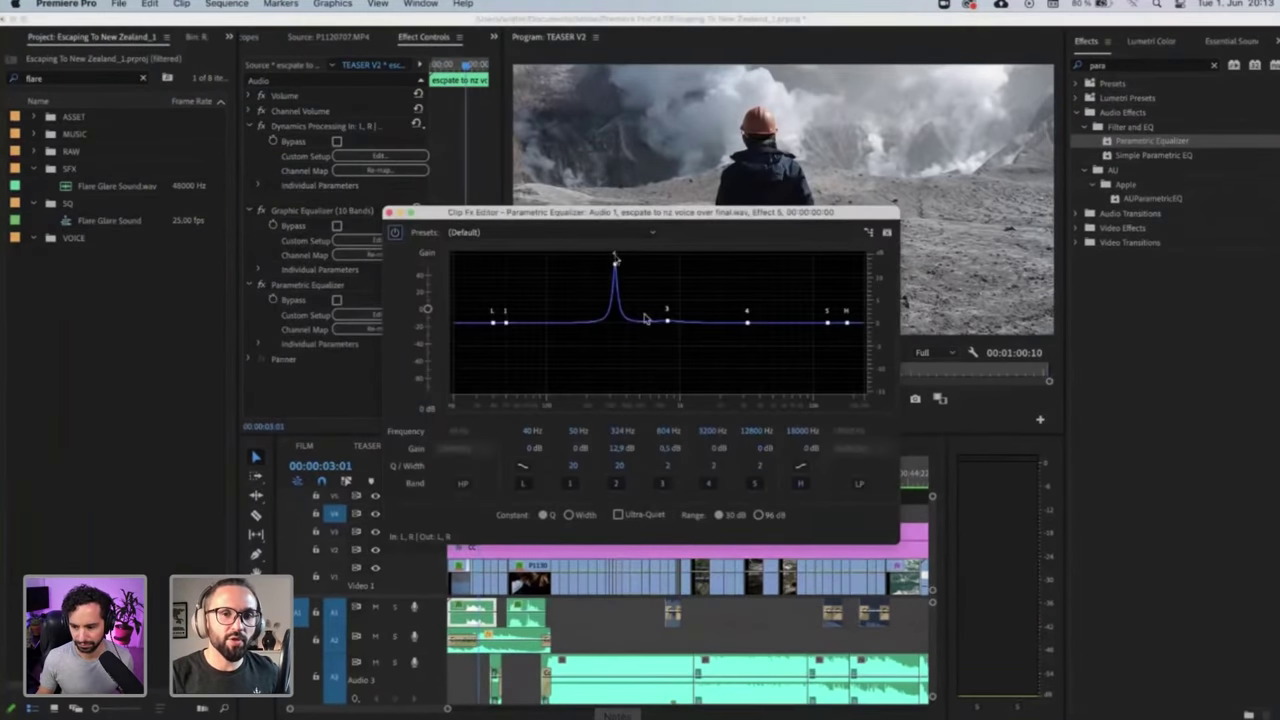
left_click_drag(615, 258, 583, 270)
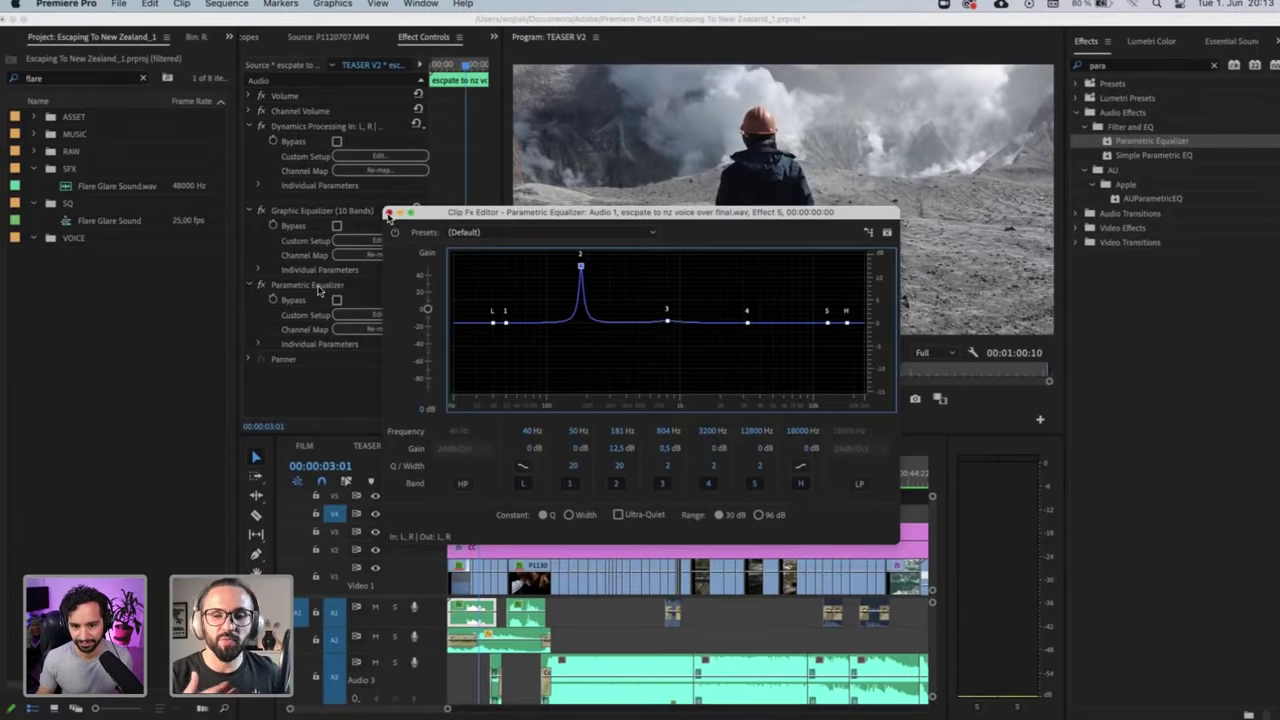
left_click(388, 214)
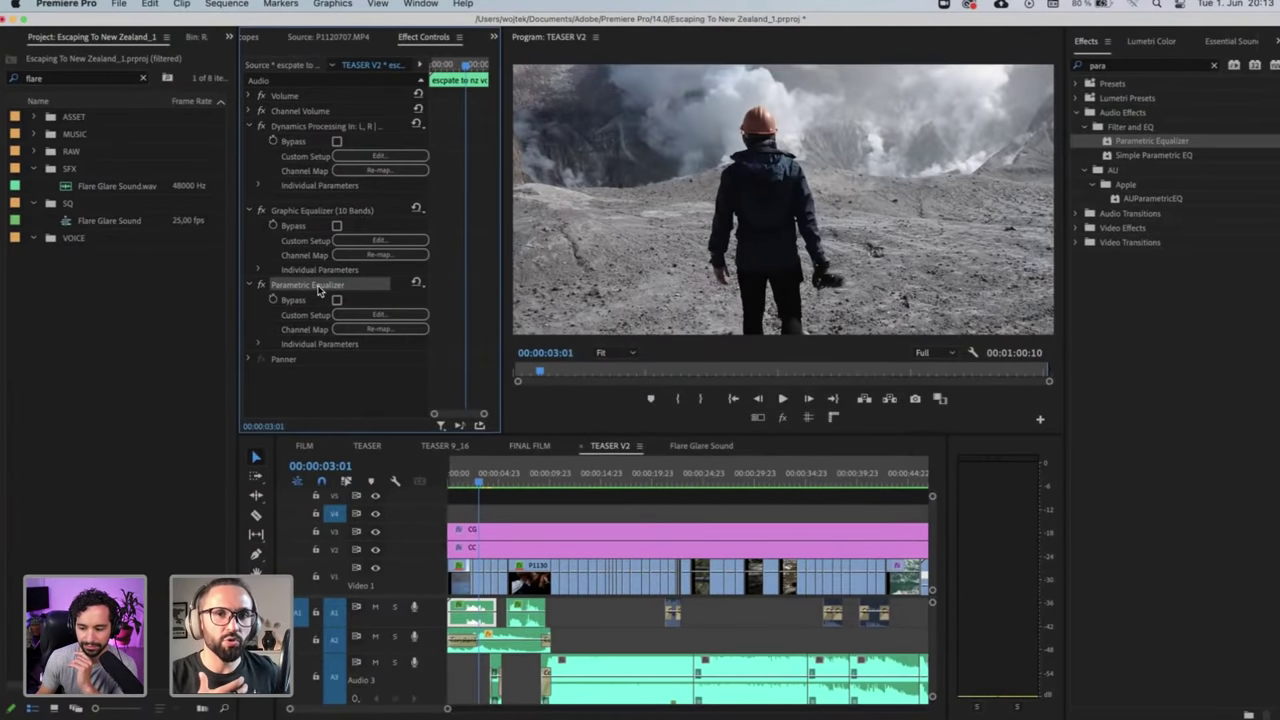
Delete the Parametric Equalizer from the voice clip and clear the clip selection
key("Delete")
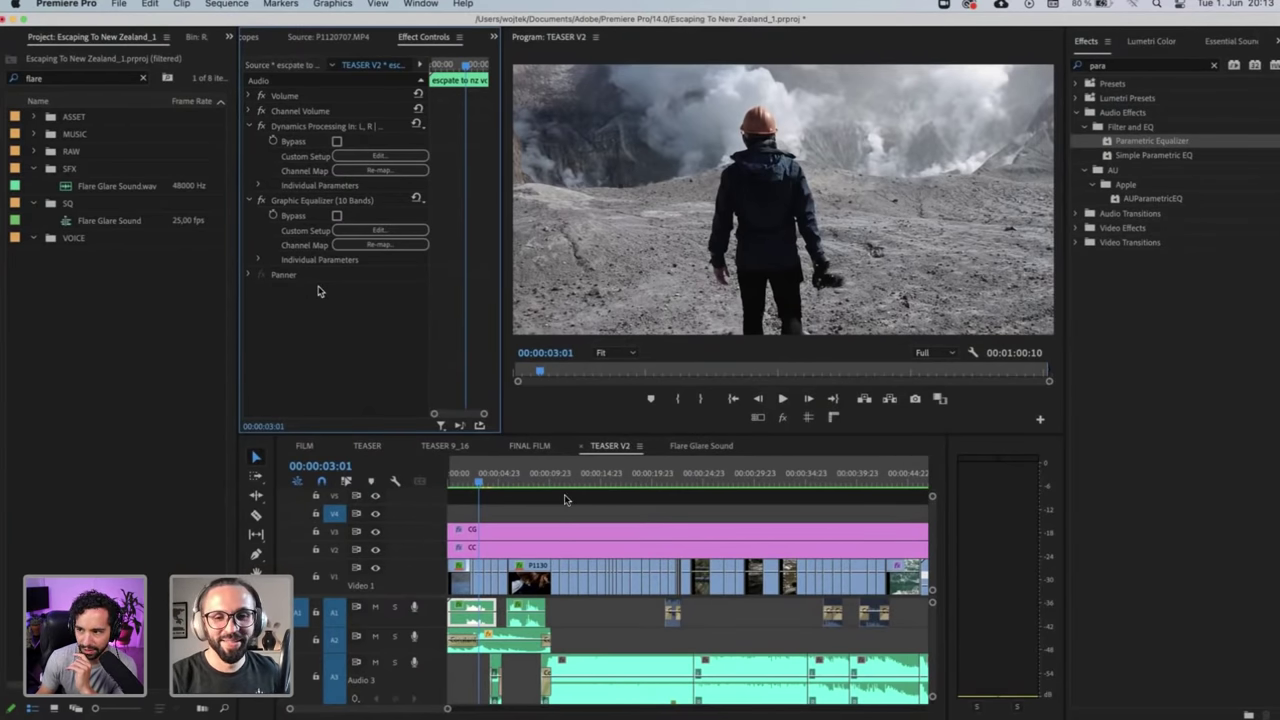
left_click(607, 613)
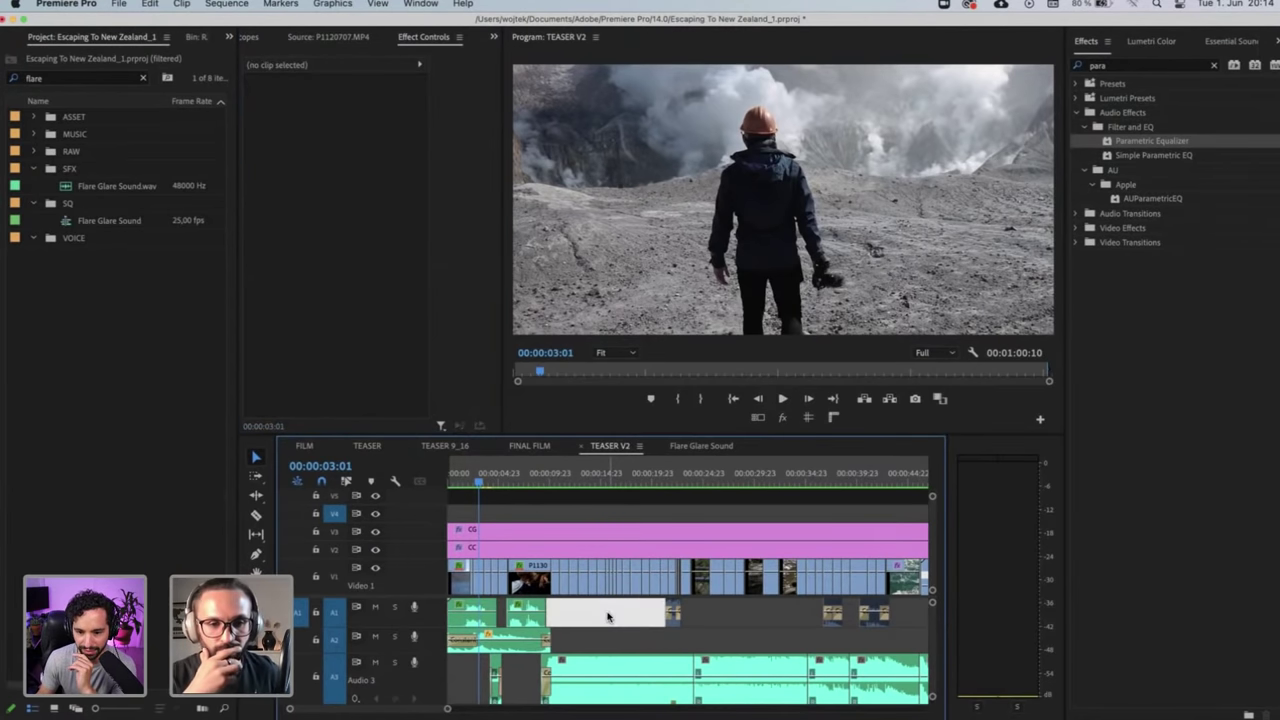
key("minus")
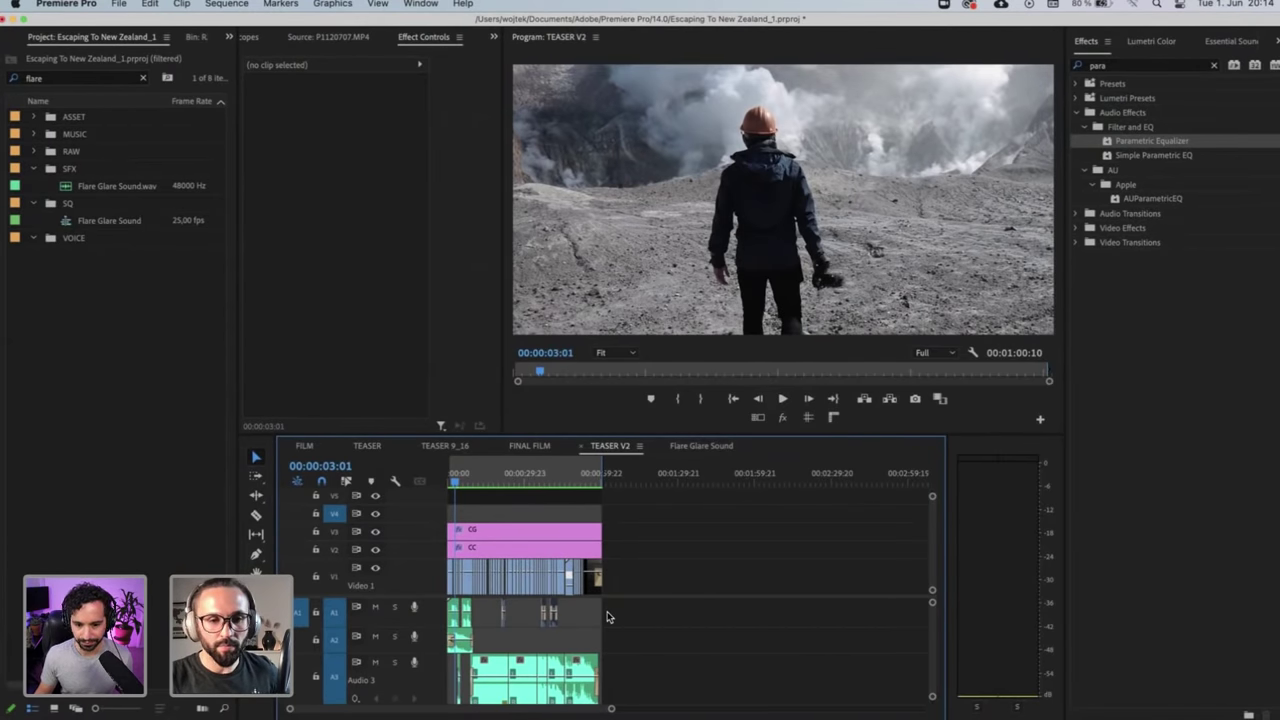
key("equal")
key("equal")
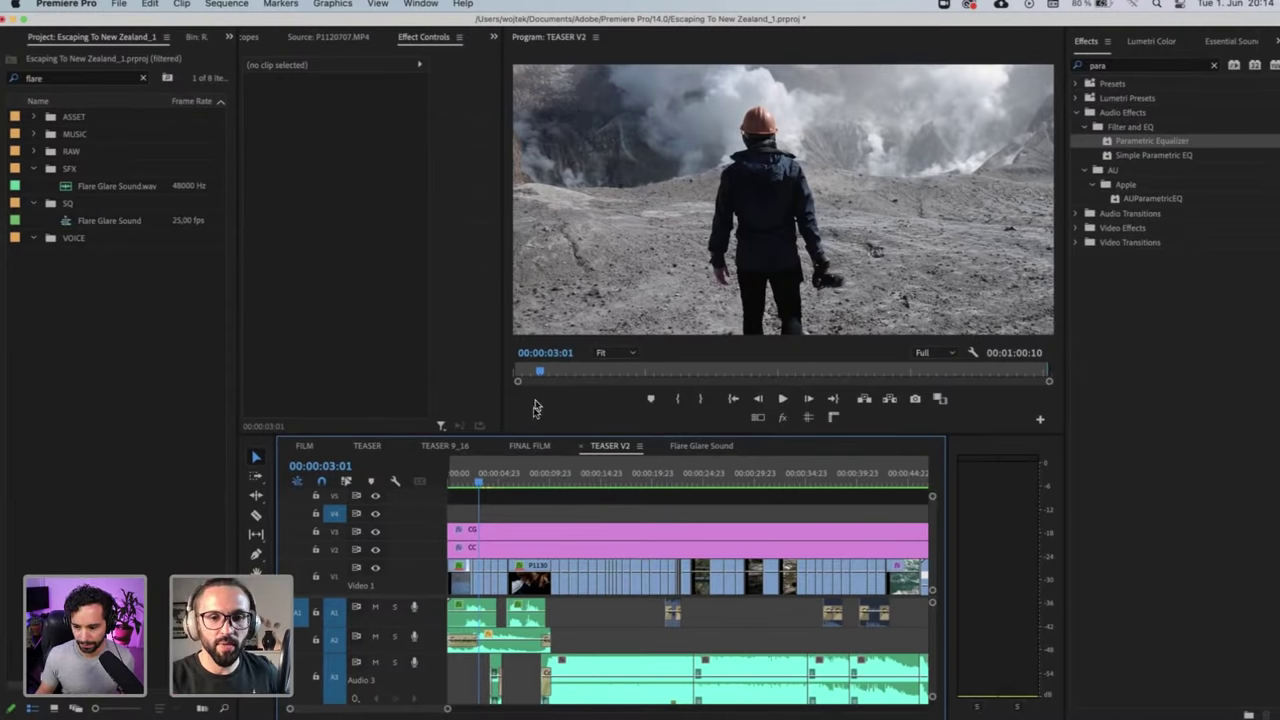
Fit the whole sequence in the timeline and maximize the Program monitor to fill the window
key("minus")
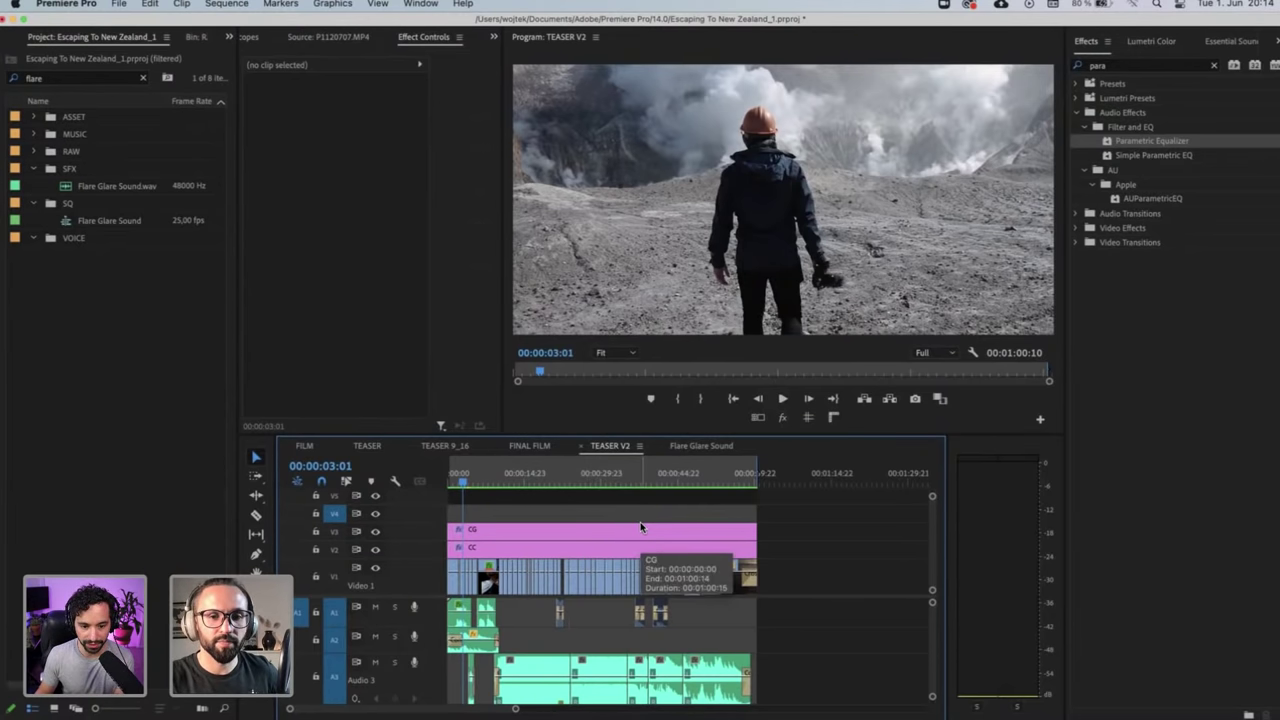
left_click(540, 40)
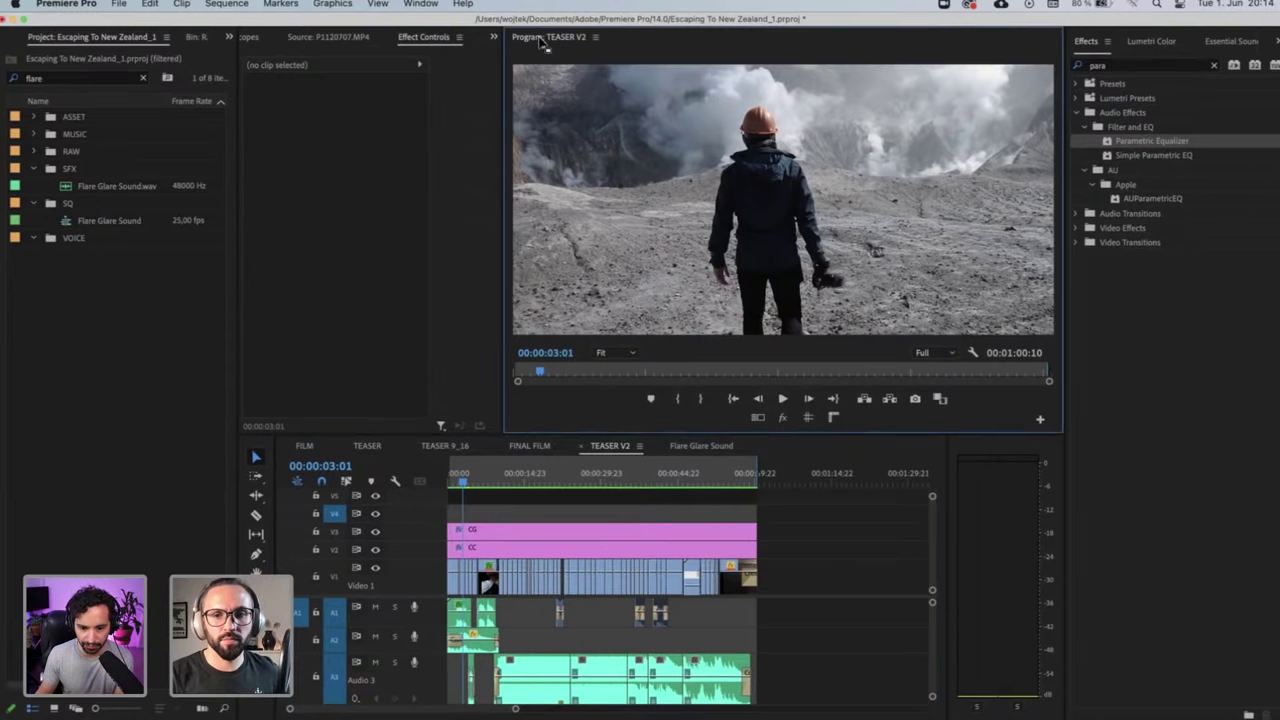
key("grave")
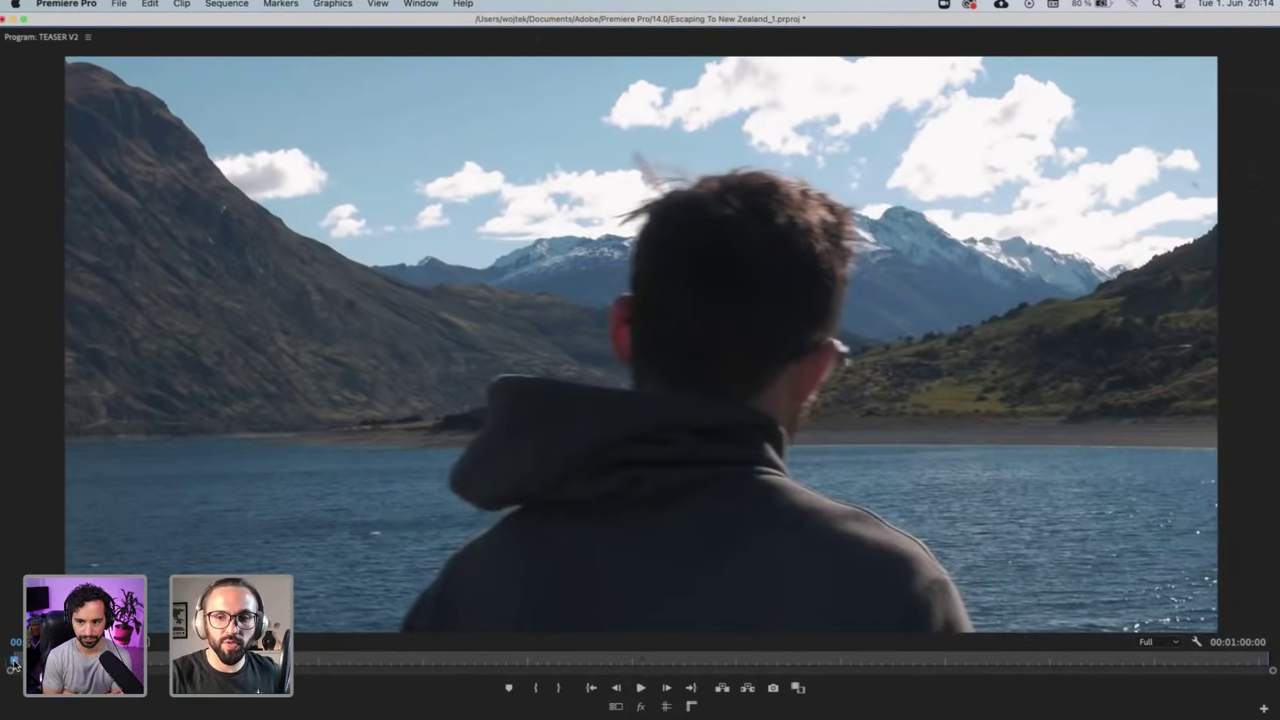
Nudge the in point, play TEASER V2 full-size to its end at 00:01:00:15, then restore the layout
left_click_drag(14, 667, 14, 666)
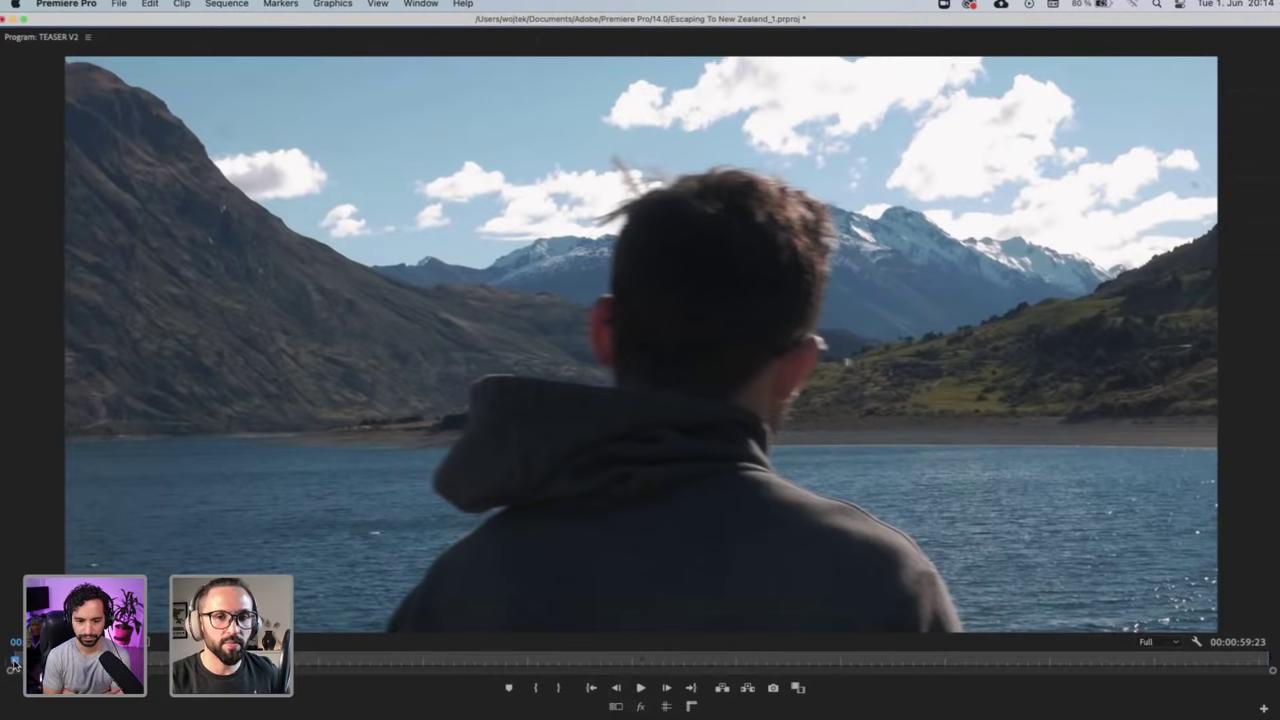
key("space")
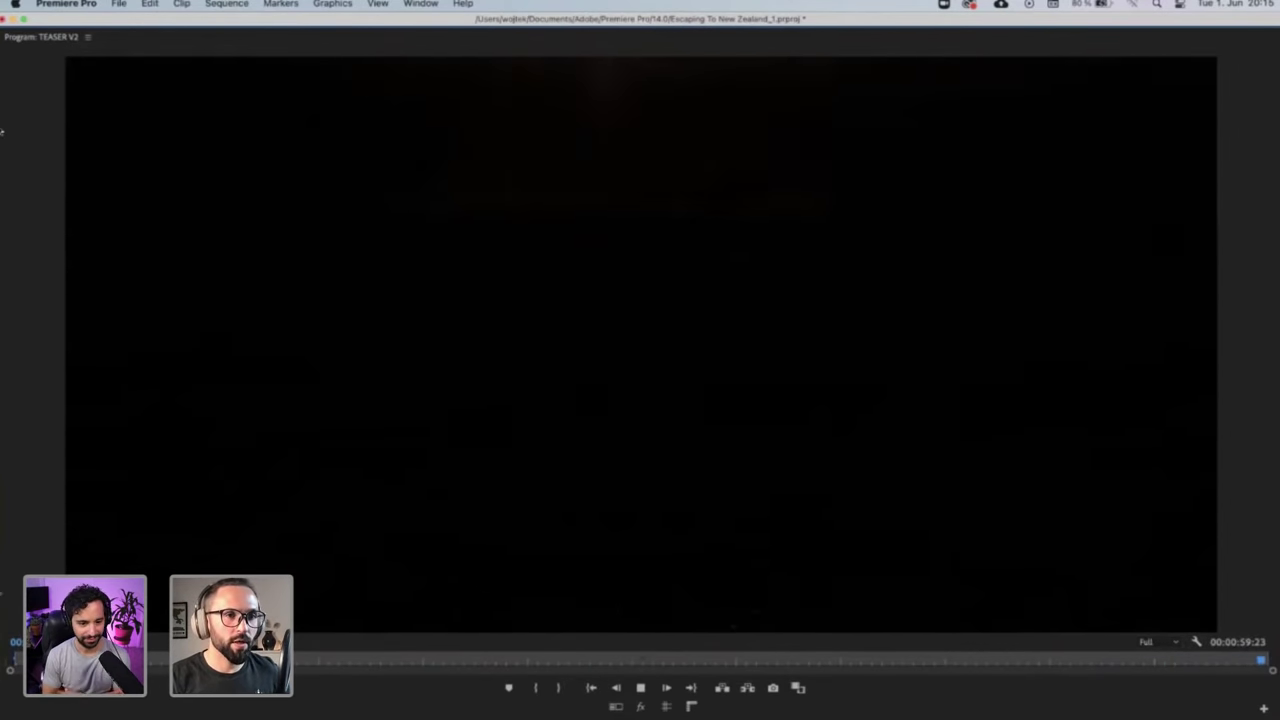
key("grave")
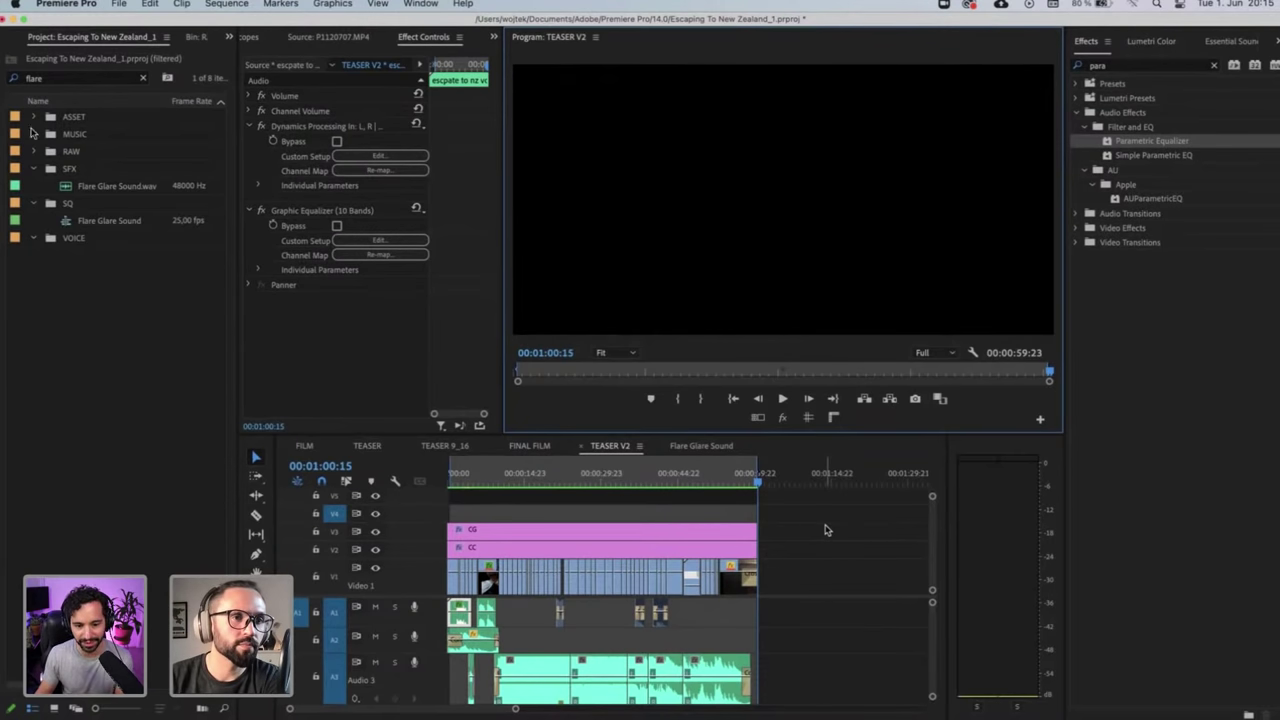
Clear the 'flare' Project search, collapse the VOICE folder and select TEASER V2
left_click(89, 280)
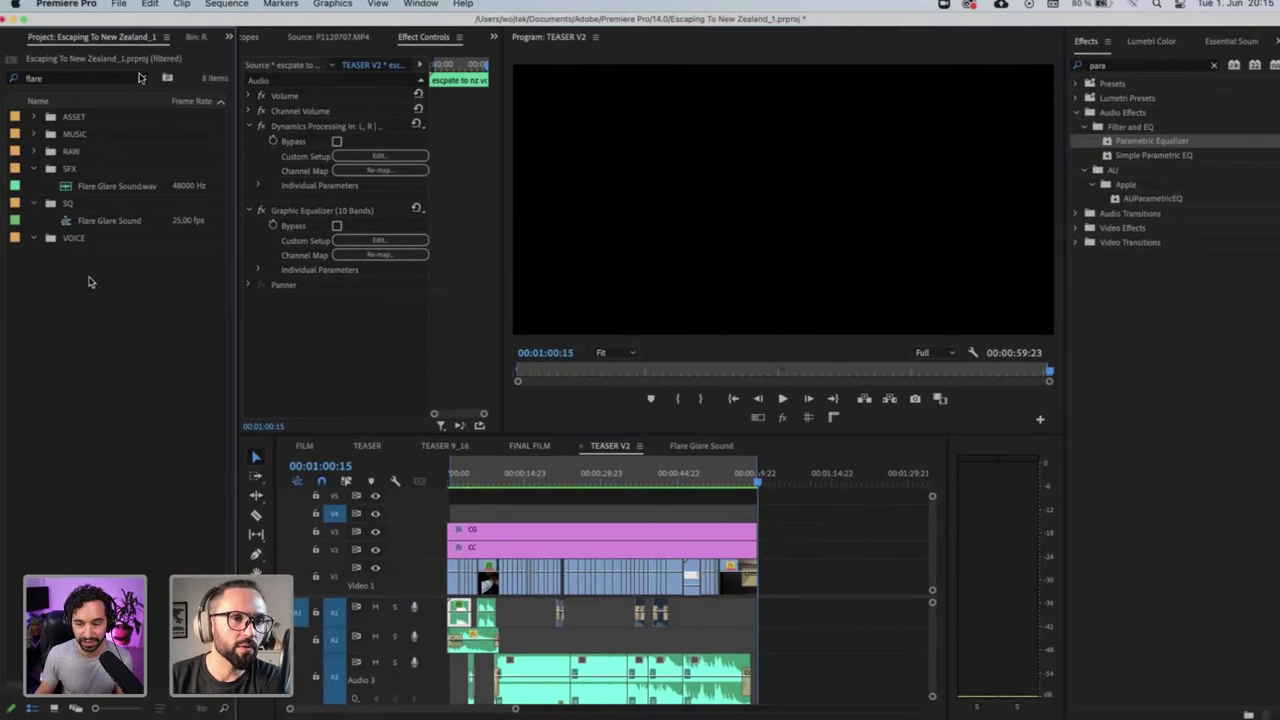
left_click(141, 79)
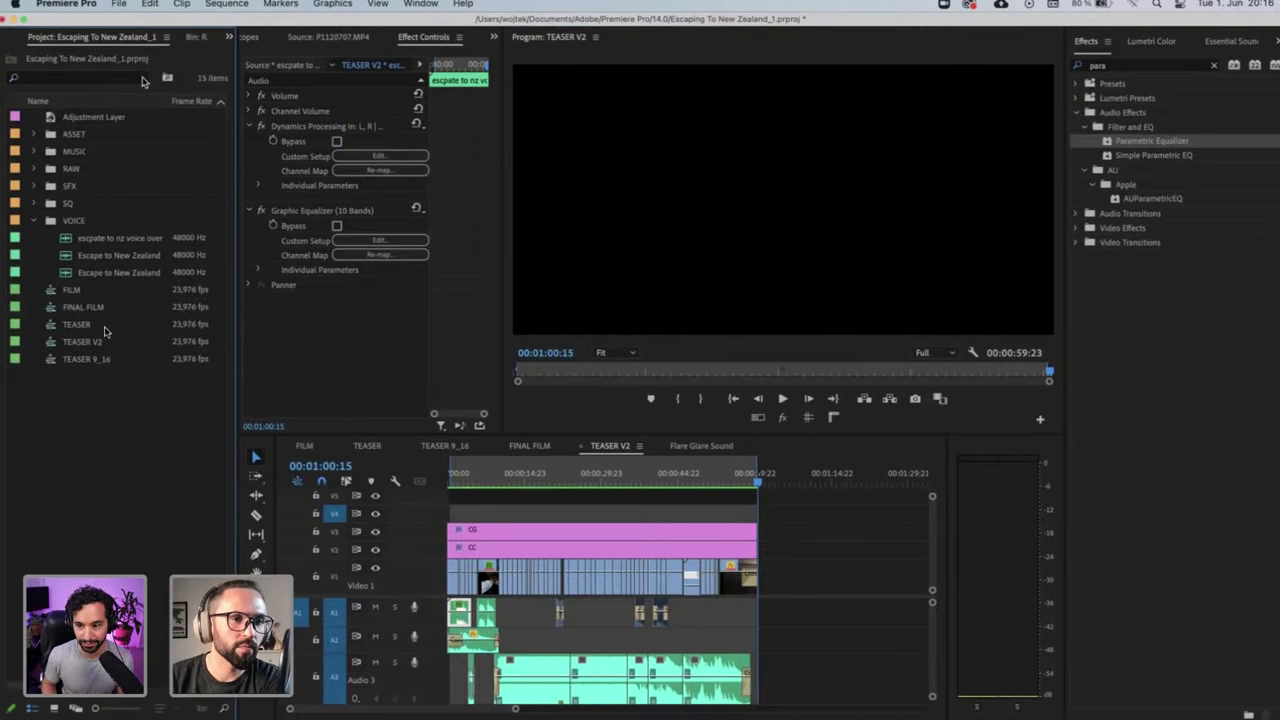
left_click(36, 221)
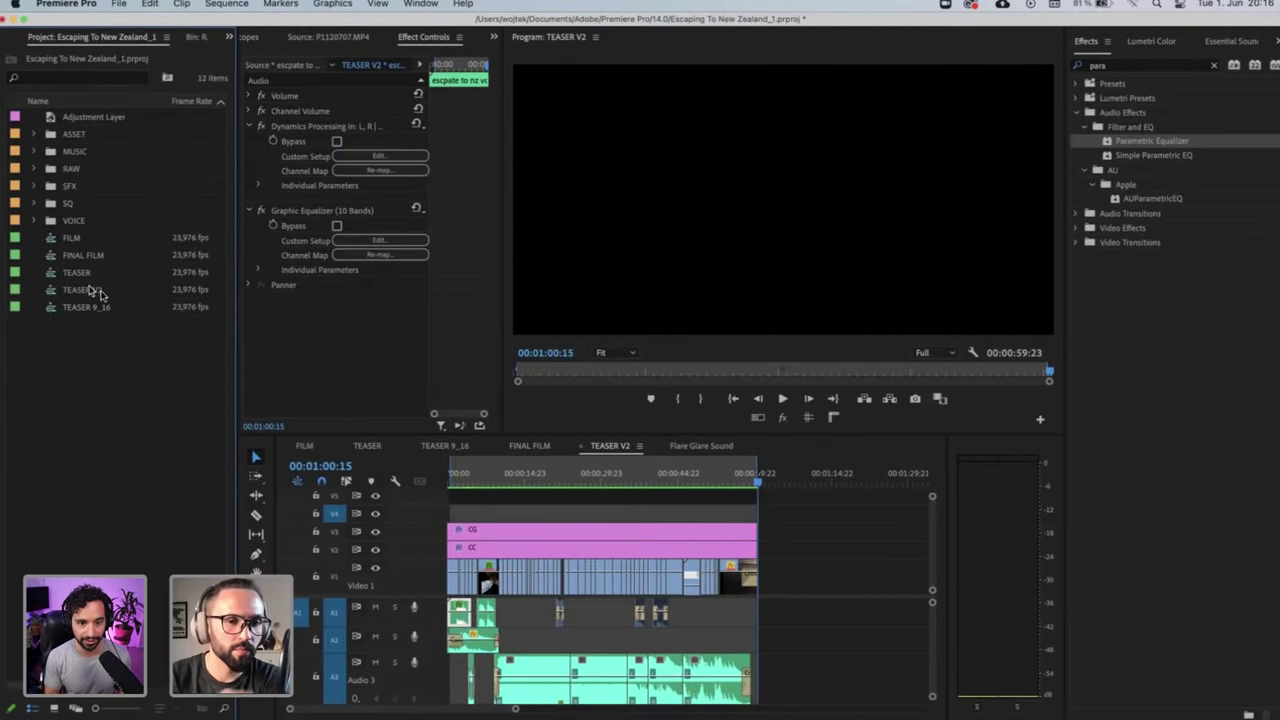
left_click(104, 292)
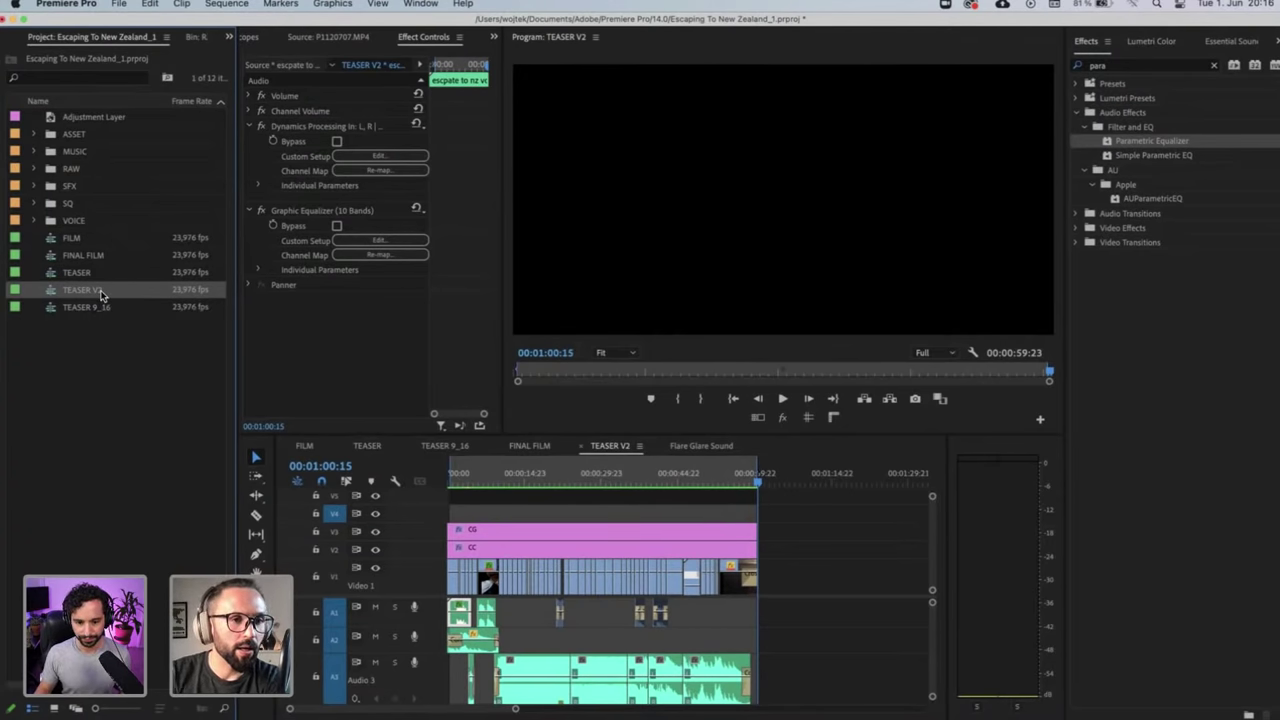
Duplicate TEASER V2, rename the copy 'TEASER V3' and open it in the timeline
key("super+v")
left_click(101, 330)
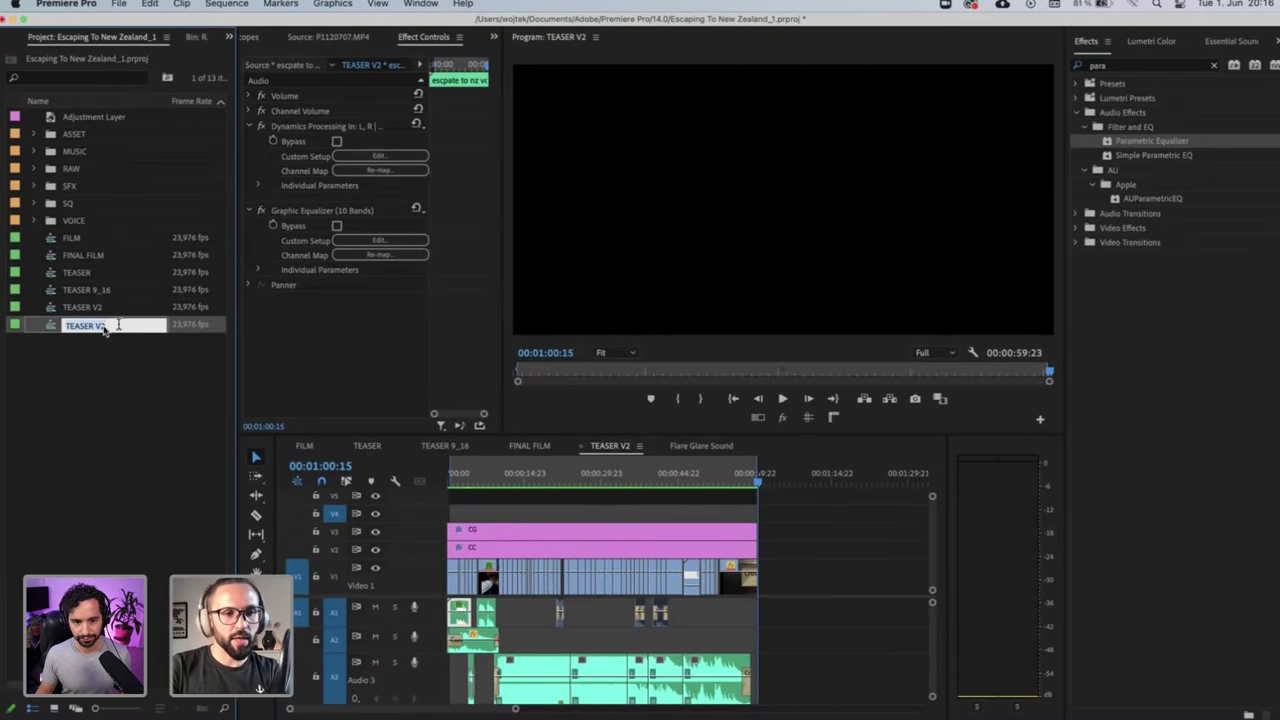
key("Right")
key("BackSpace")
type("3")
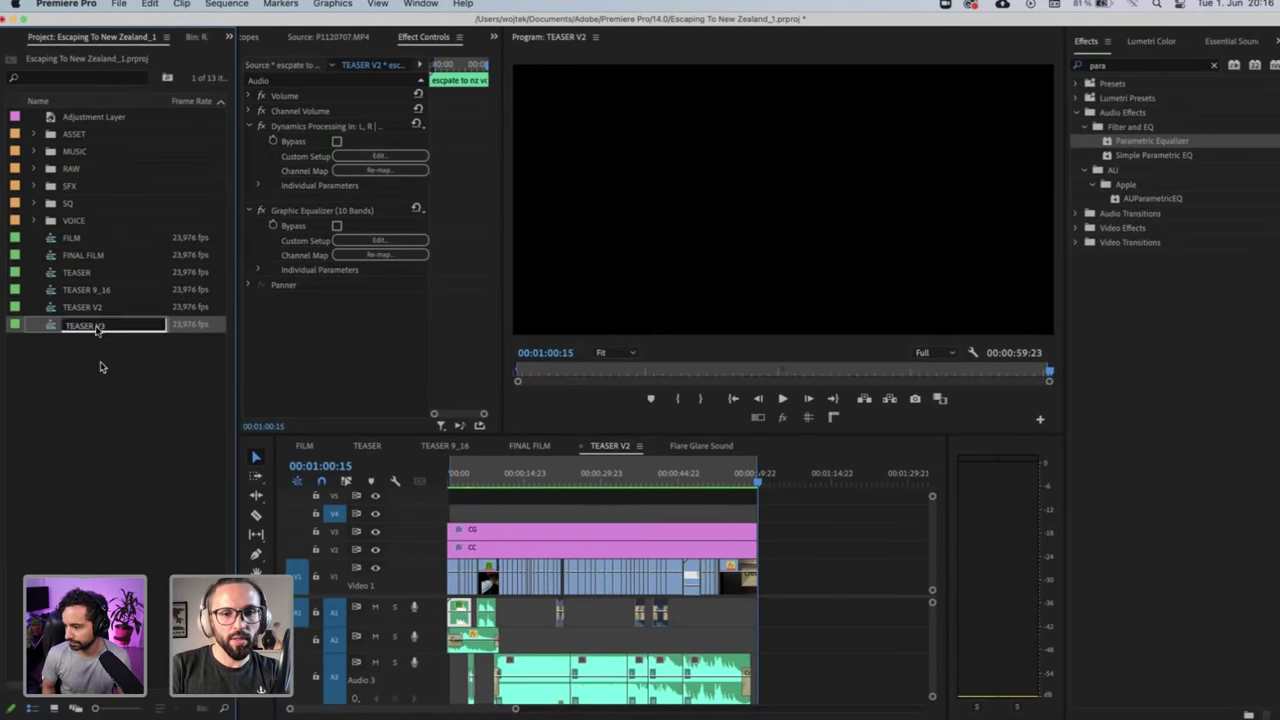
key("Return")
double_click(100, 326)
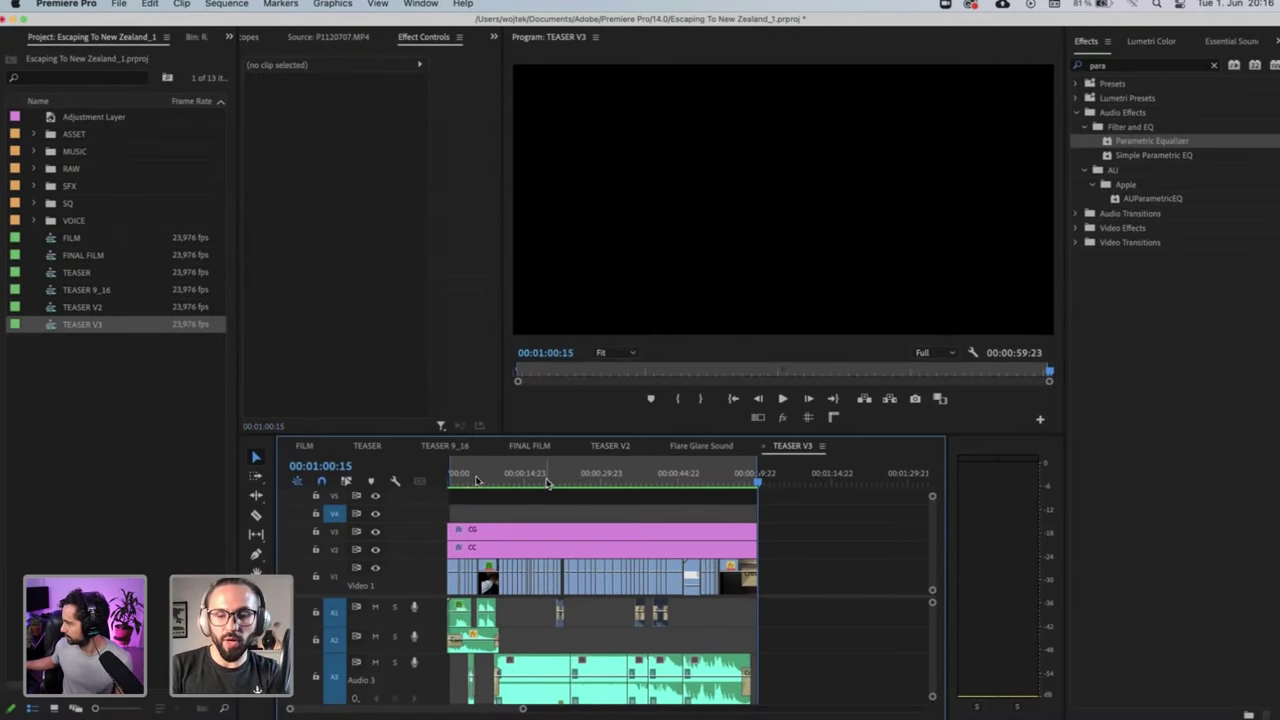
Set an Out point near the five-second mountain shot and an In point around 09:20
left_click_drag(548, 476, 476, 478)
key("backslash")
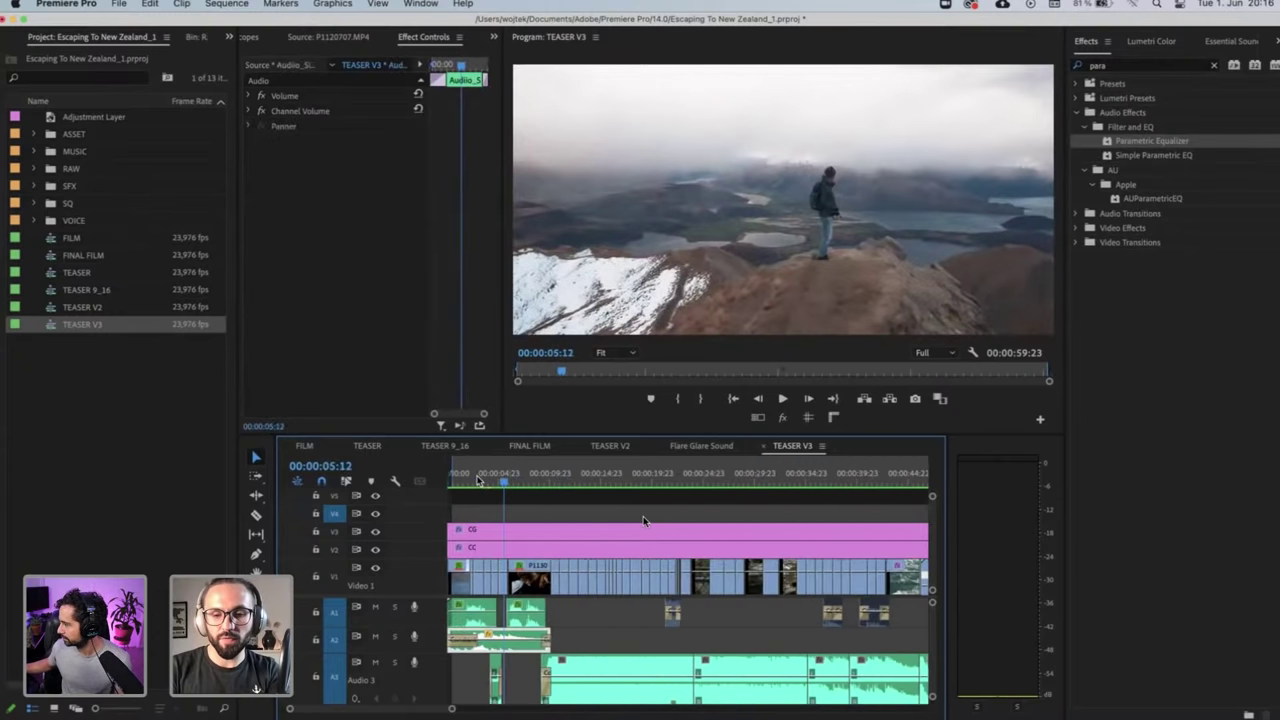
key("backslash")
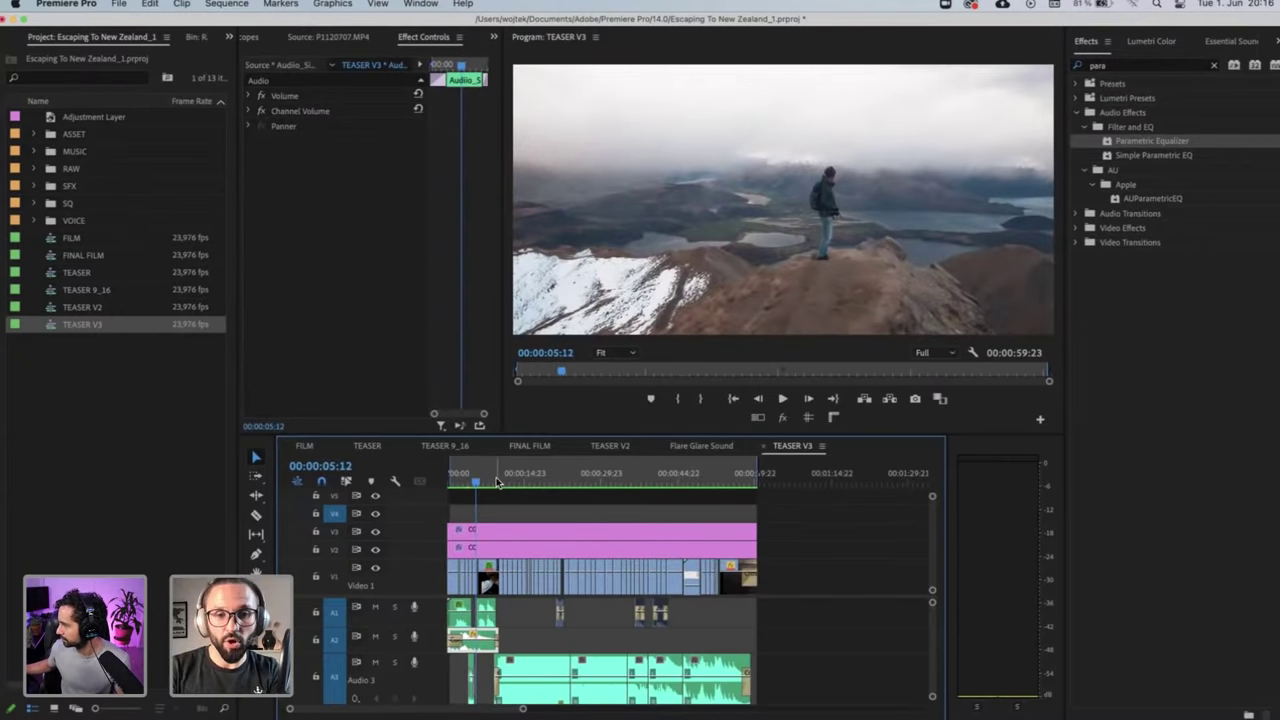
key("o")
left_click(498, 483)
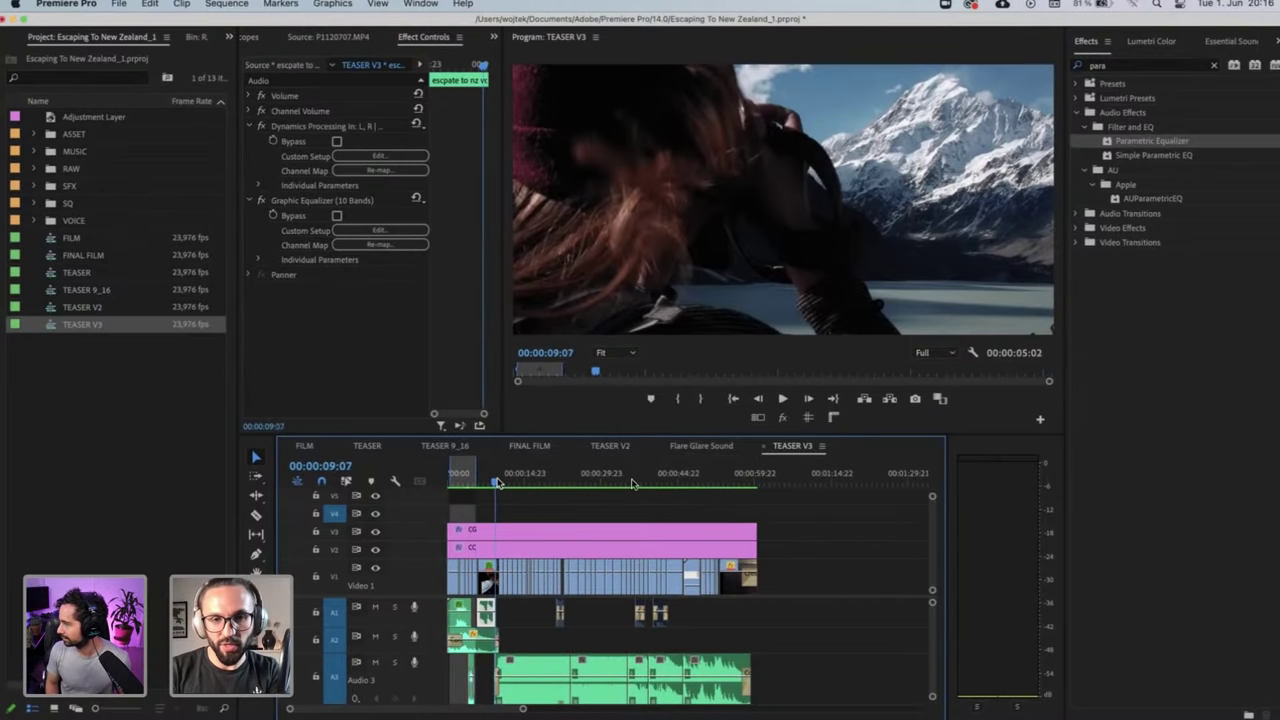
key("backslash")
mouse_move(645, 482)
left_mouse_down()
mouse_move(660, 480)
mouse_move(640, 473)
left_mouse_up()
key("i")
key("i")
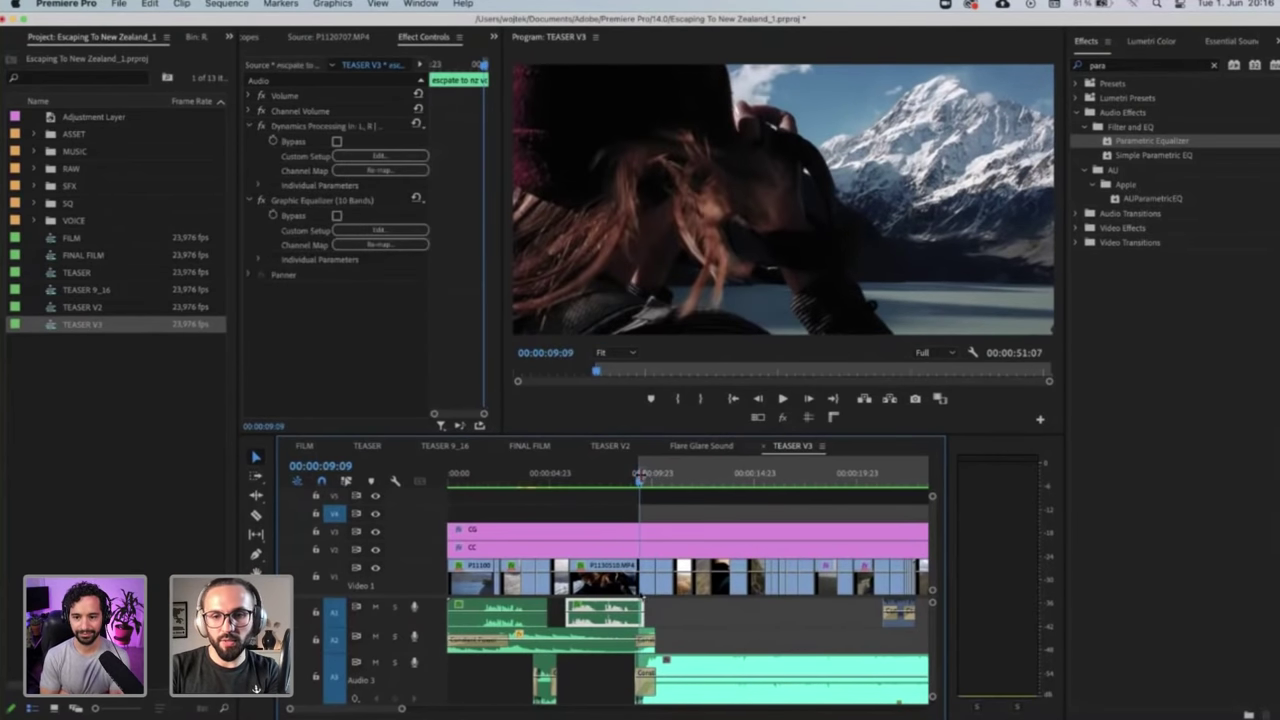
Trim the end of P1130510 and pull the next shot's start back to 09:04, closing the gap
left_click(644, 586)
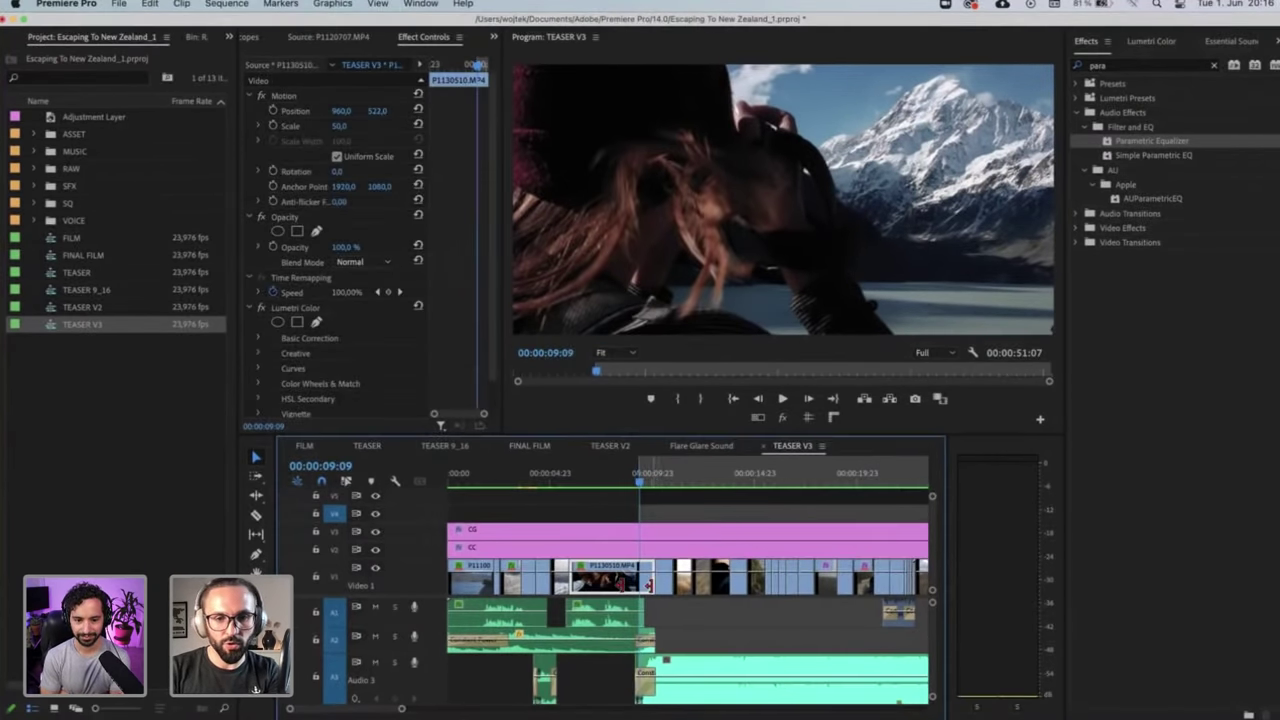
left_click_drag(656, 585, 620, 585)
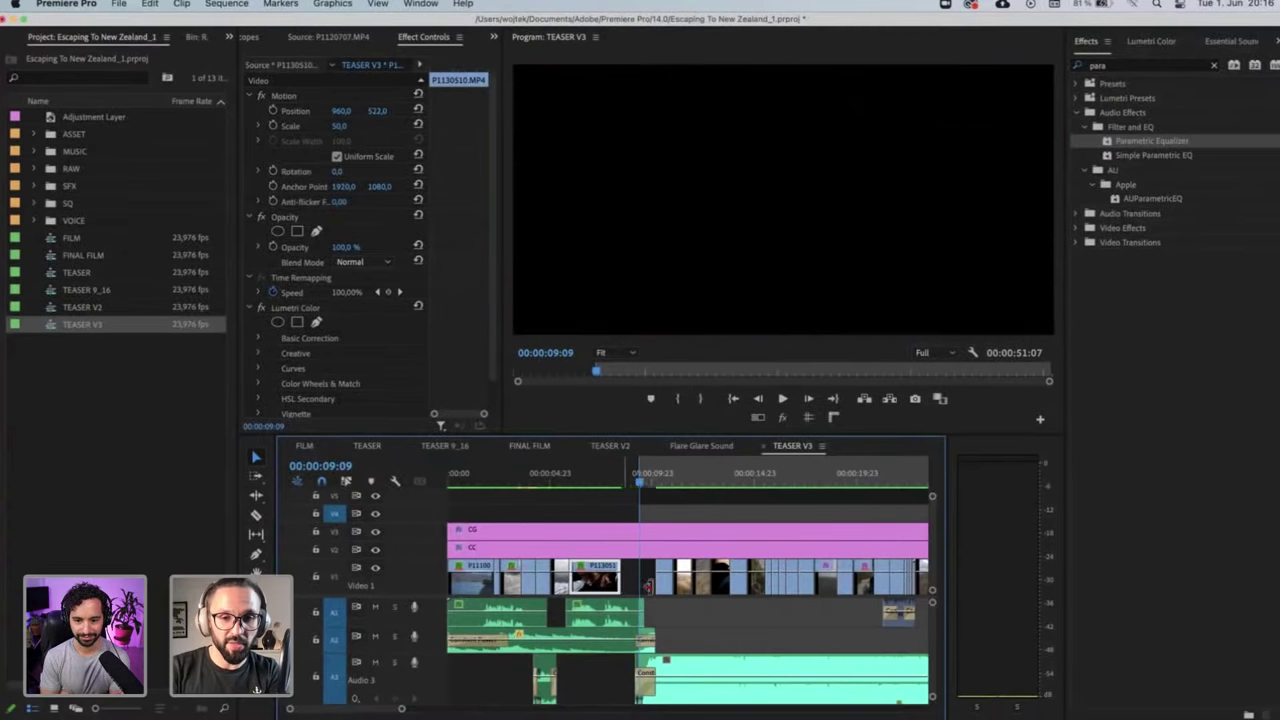
left_click(637, 472)
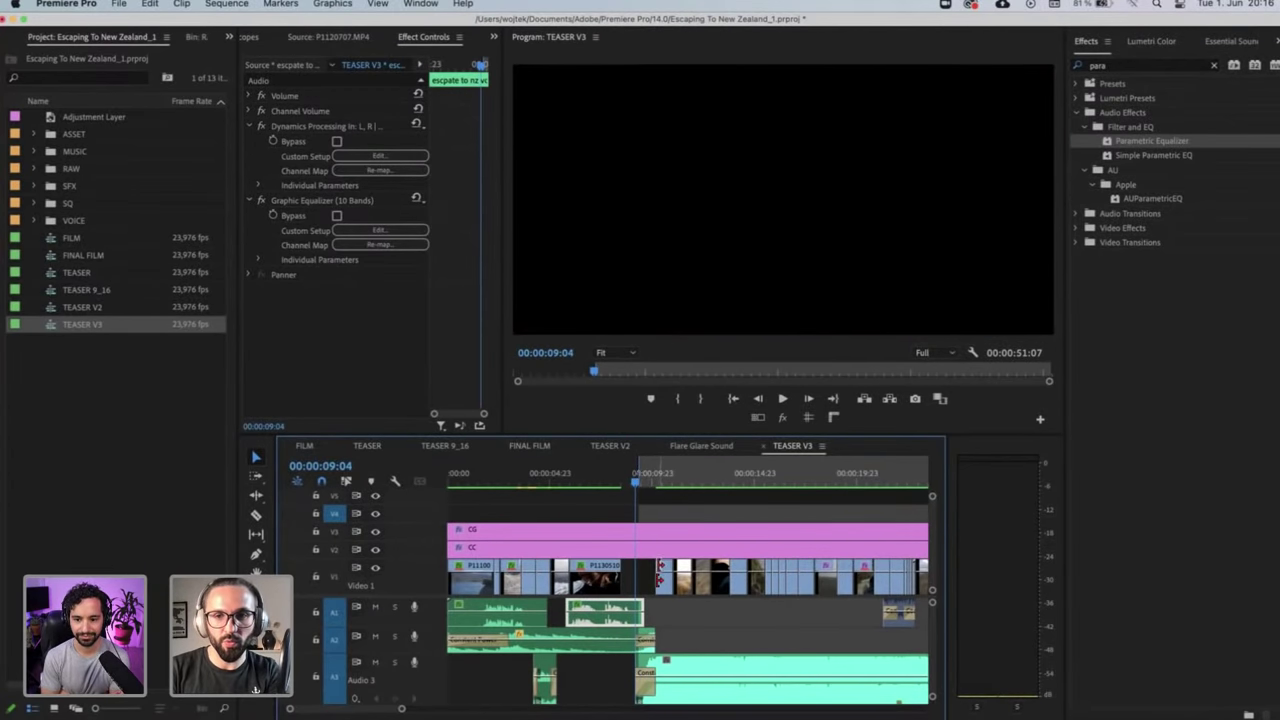
left_click_drag(657, 578, 636, 578)
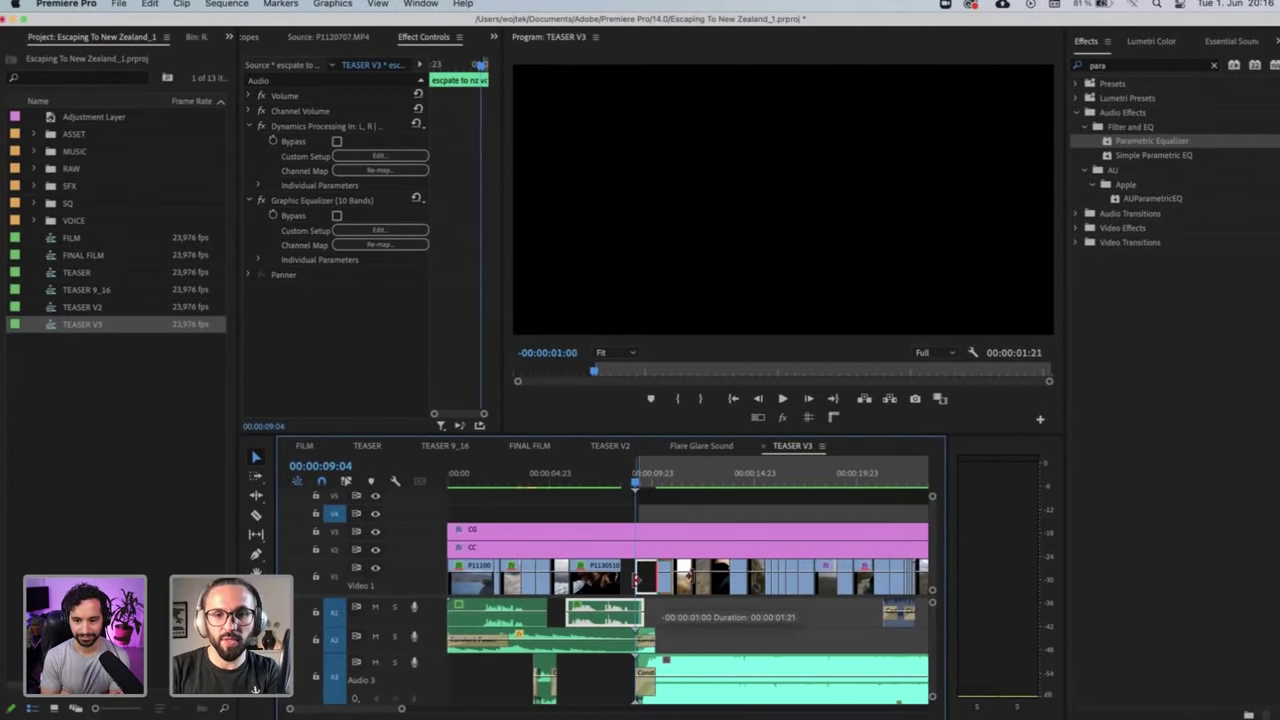
left_click(650, 484)
left_click_drag(640, 486, 636, 486)
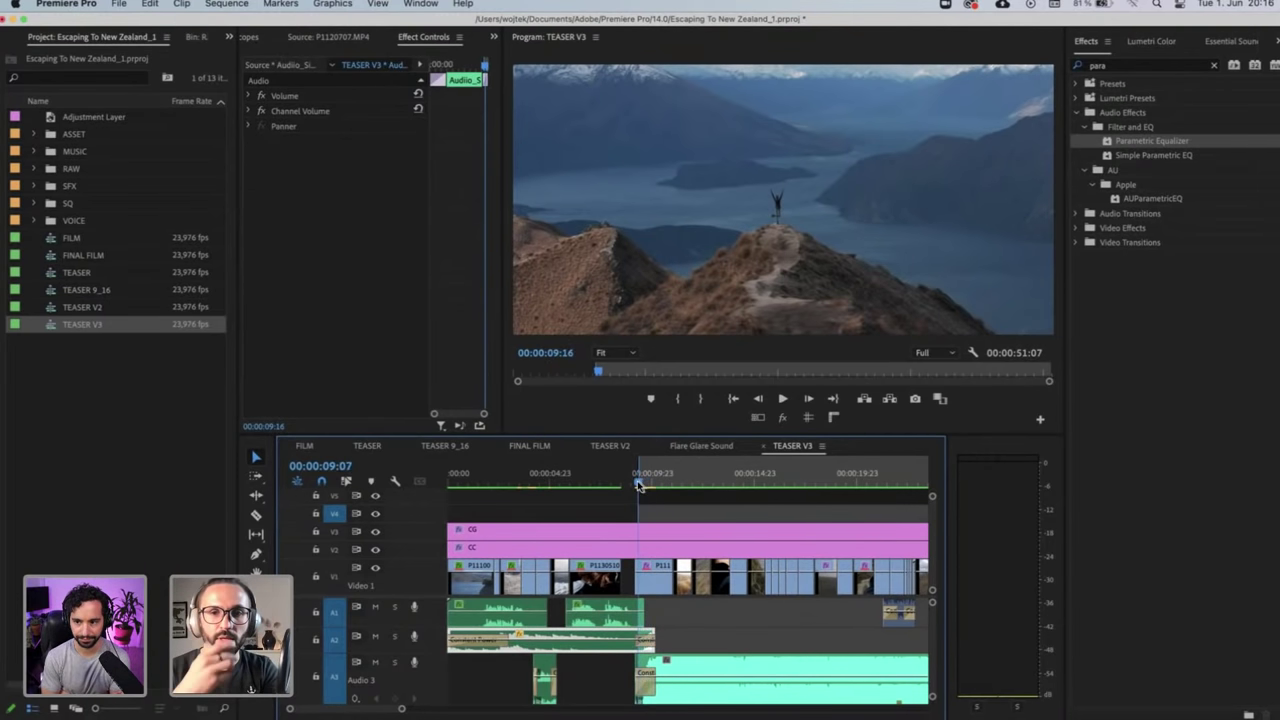
Play back the new cut in the maximized Program monitor, then restore the normal layout
left_click(541, 41)
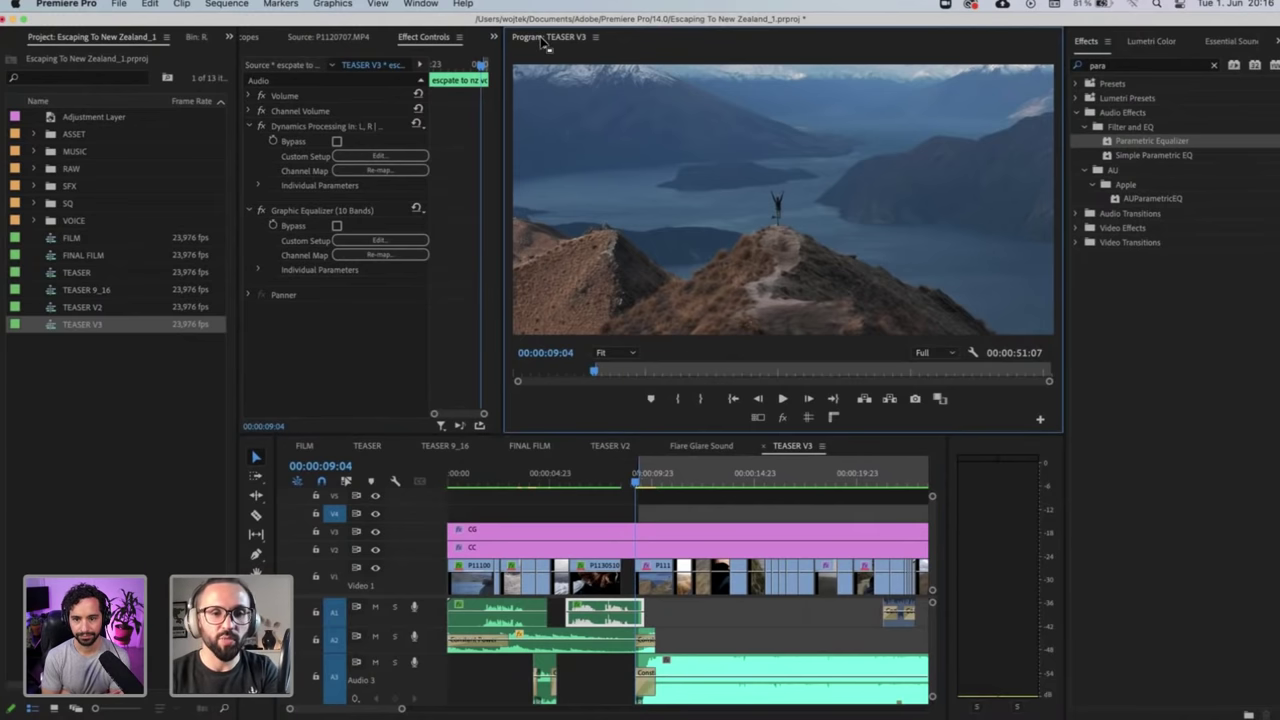
key("grave")
key("space")
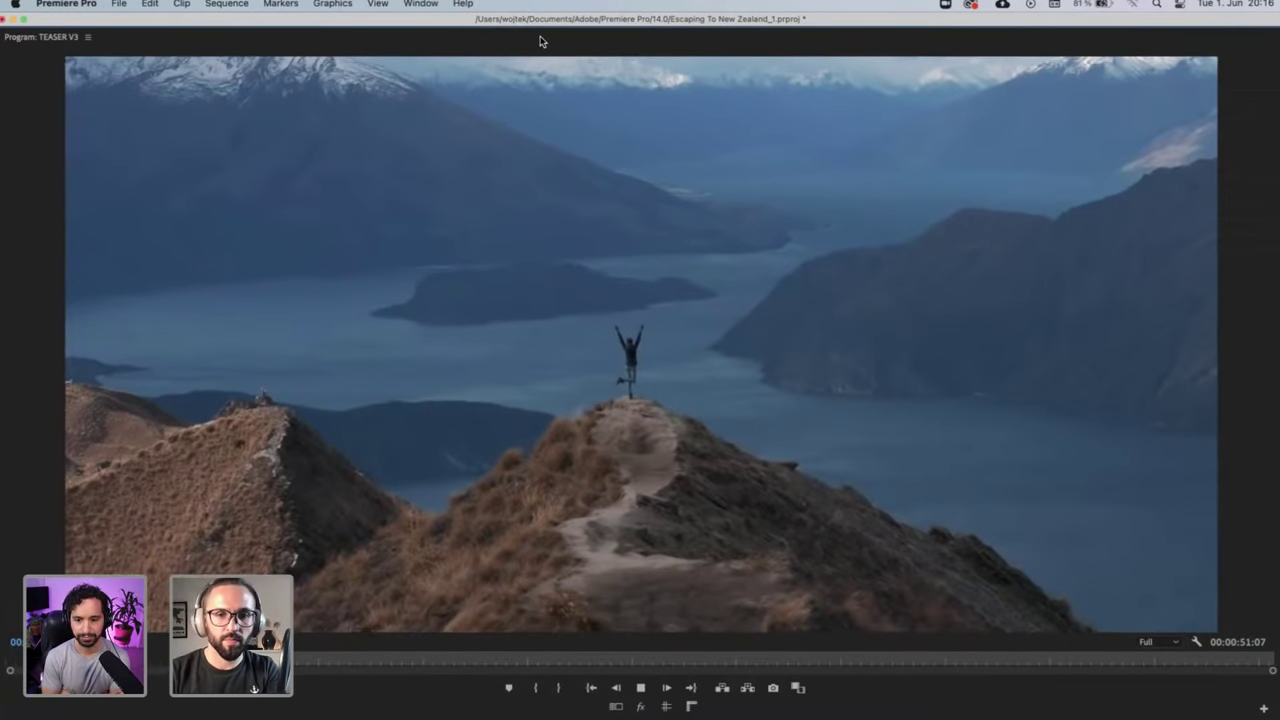
key("space")
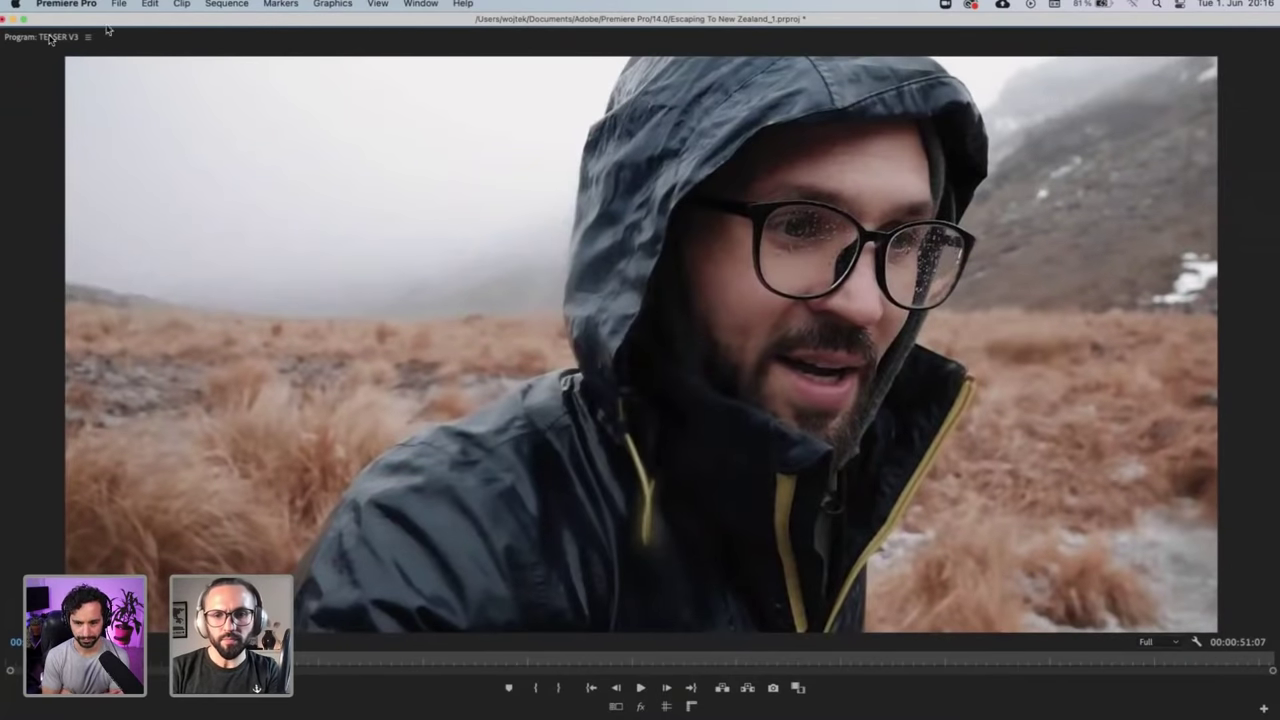
key("grave")
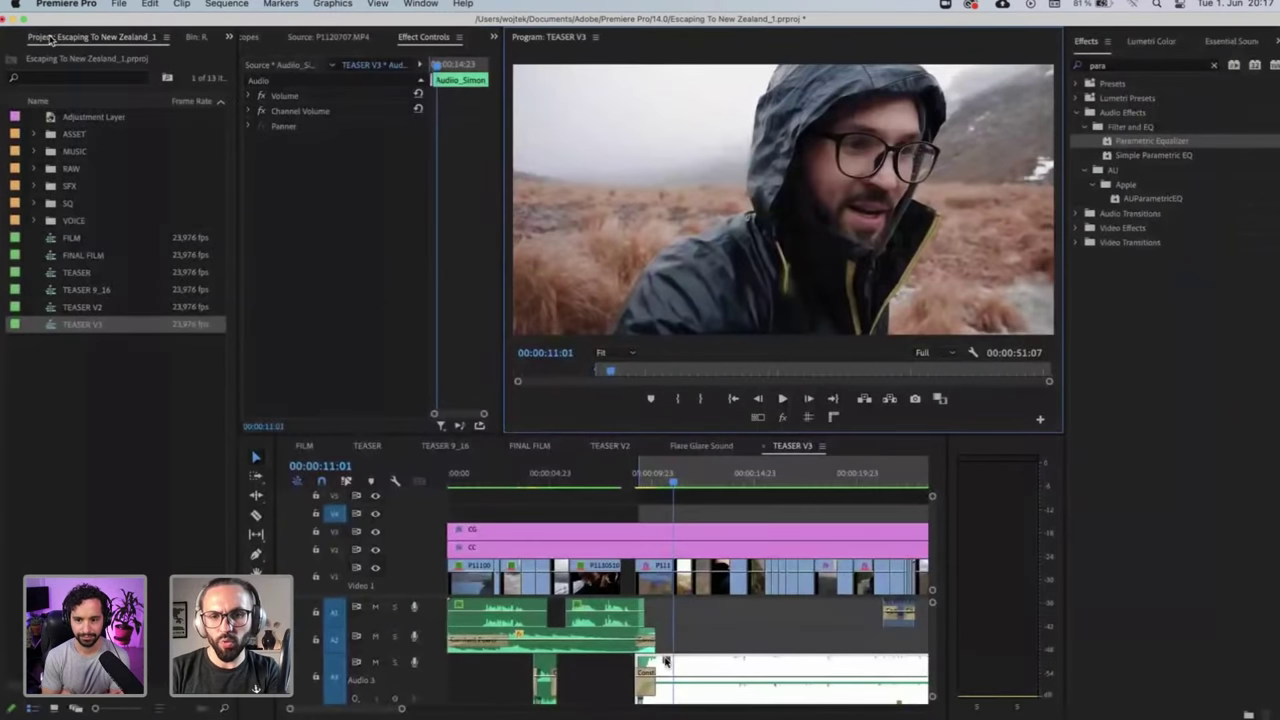
Move the Out point from 23:05 to 35:04 and finally to 38:20
left_click(735, 614)
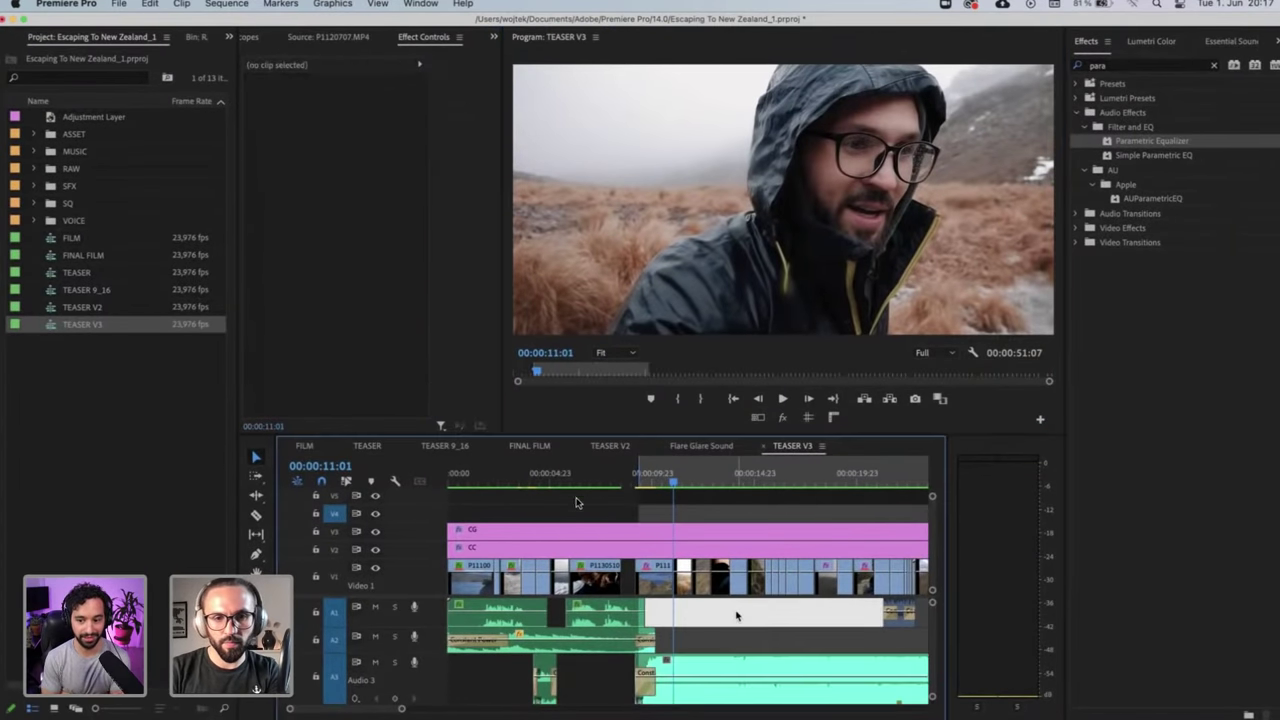
key("minus")
key("minus")
left_click(566, 485)
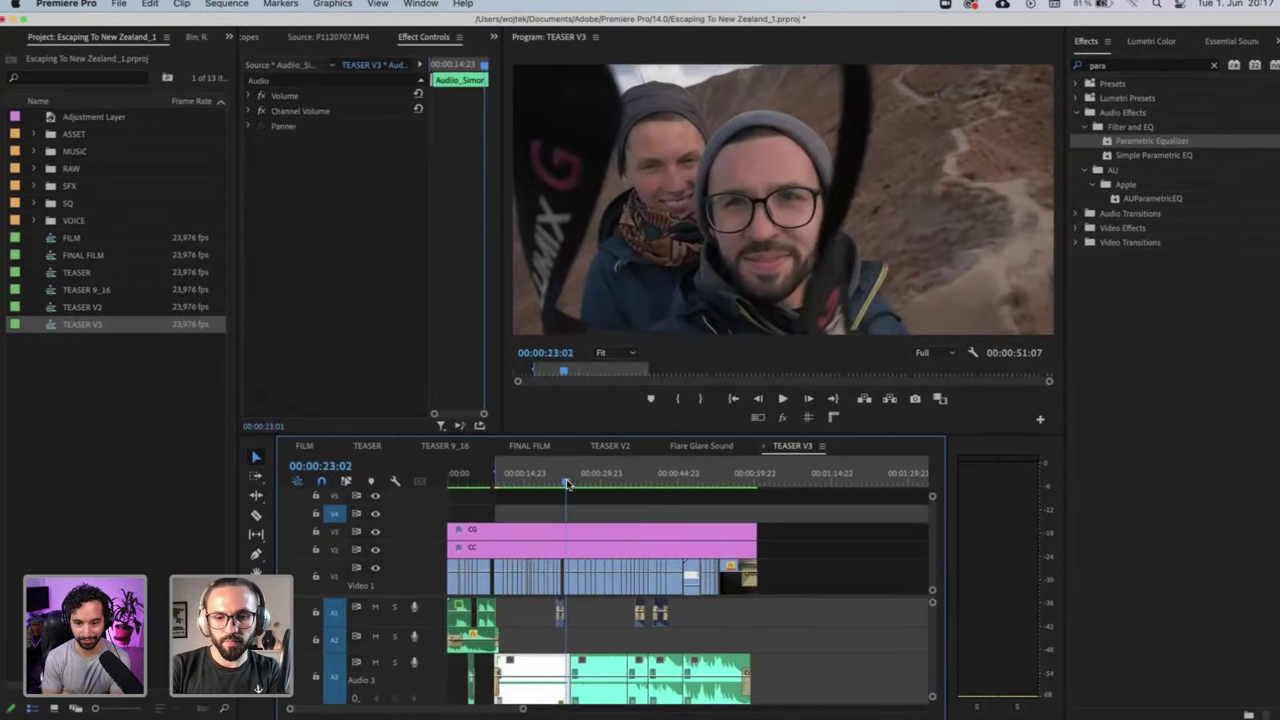
key("o")
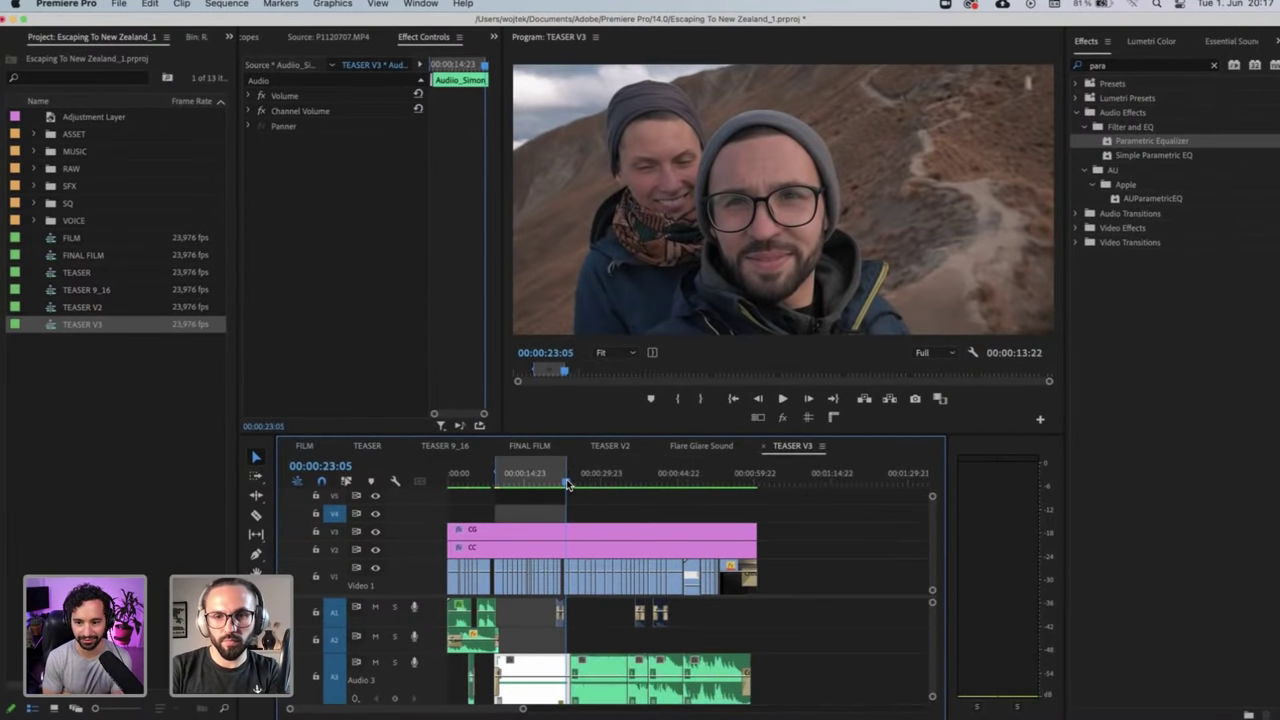
left_click(627, 483)
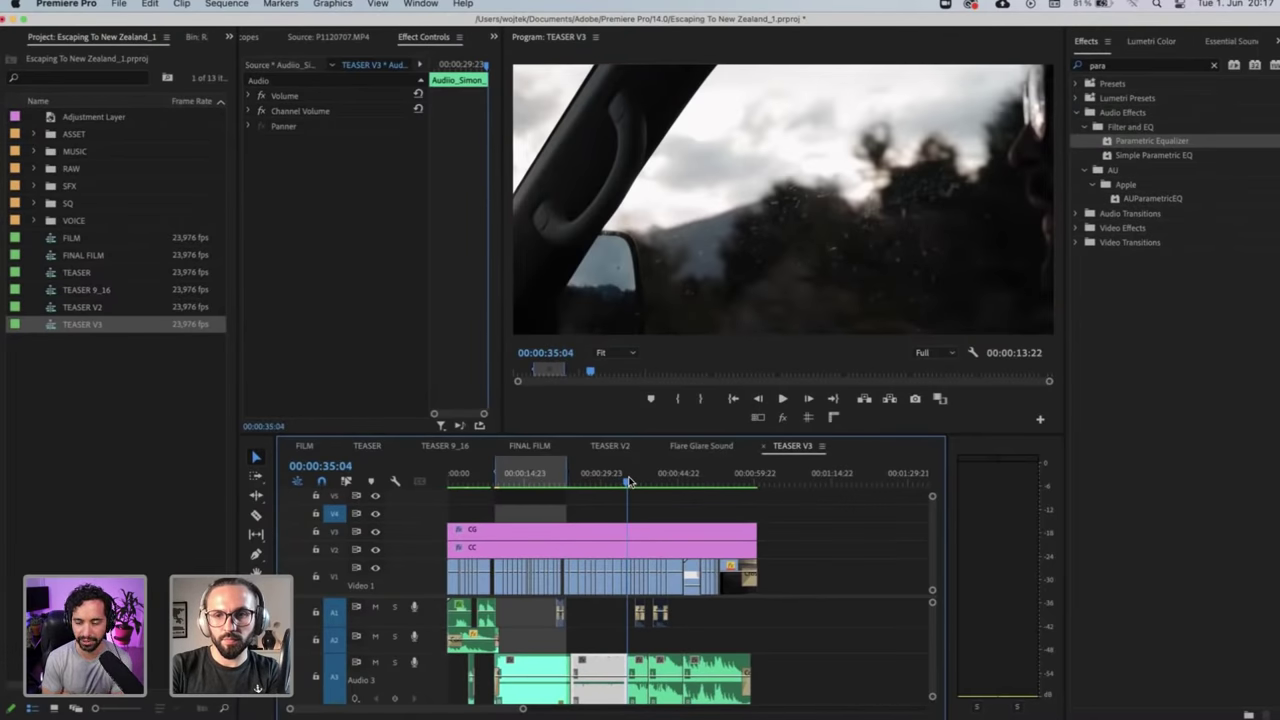
key("o")
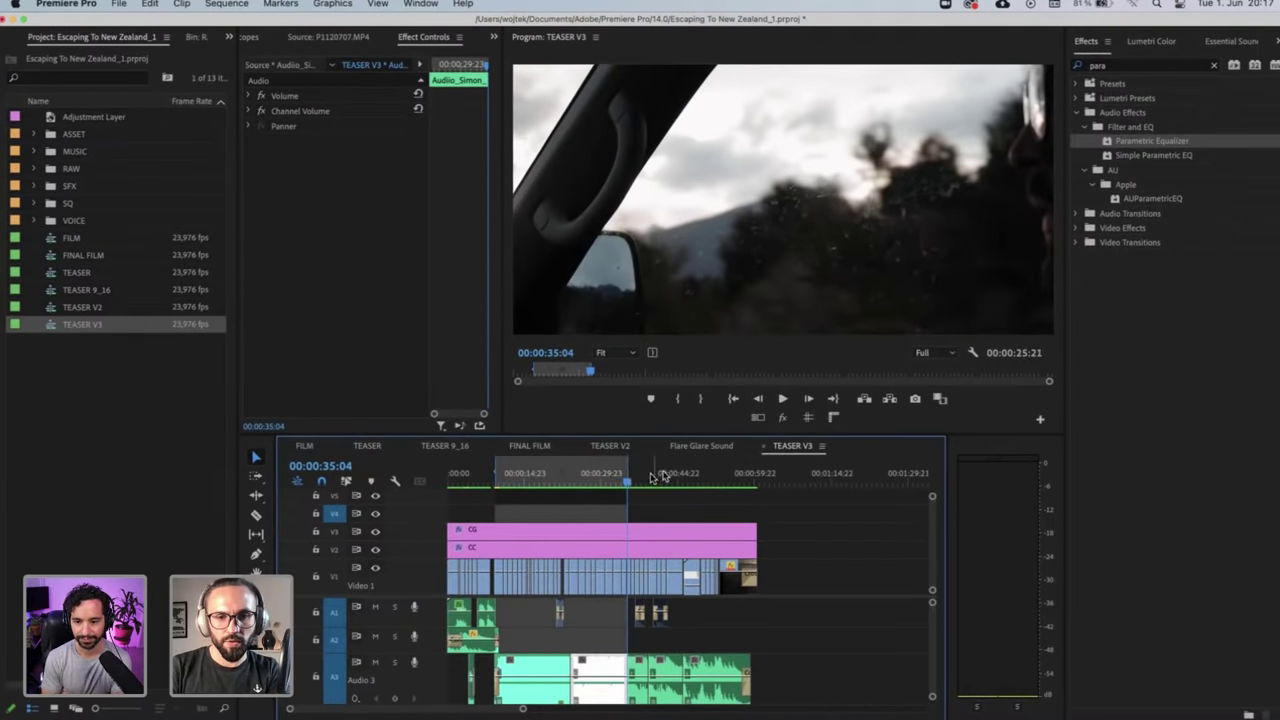
left_click_drag(652, 477, 646, 479)
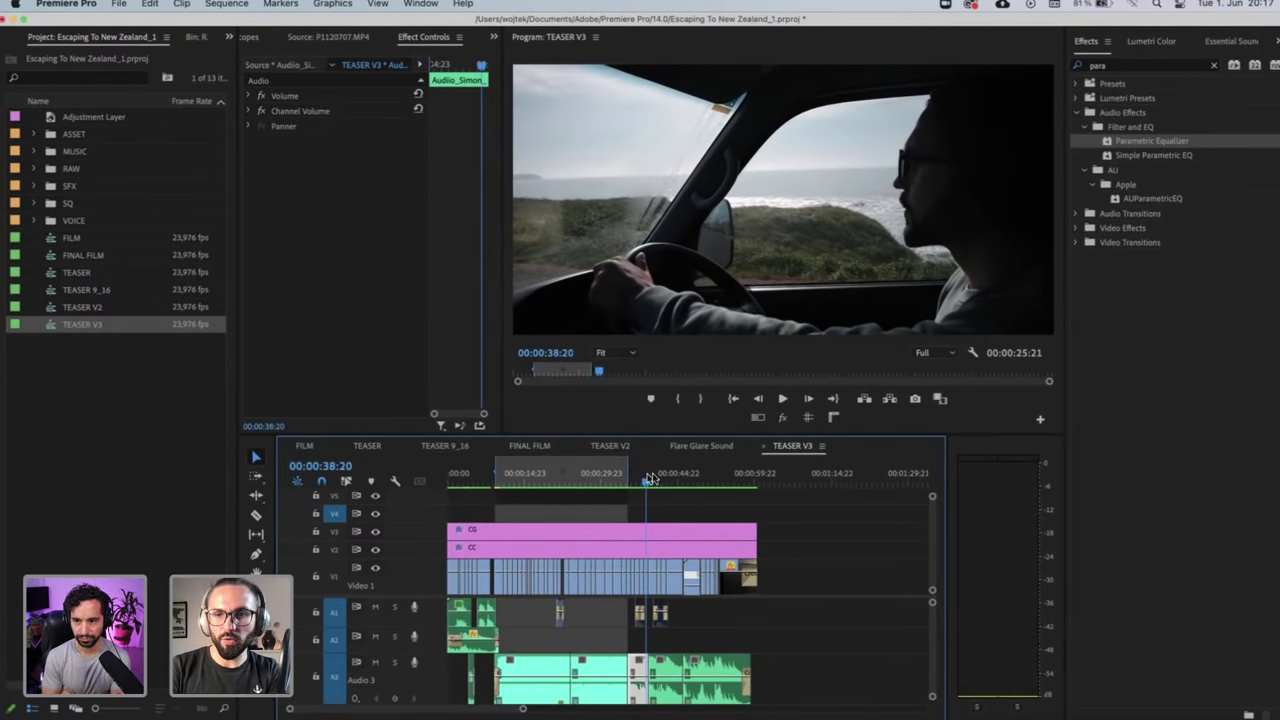
key("o")
left_click_drag(648, 483, 650, 484)
Select the Audio 3 music clips, check the Flare Glare Sound sequence, and park at 17:09
key("p")
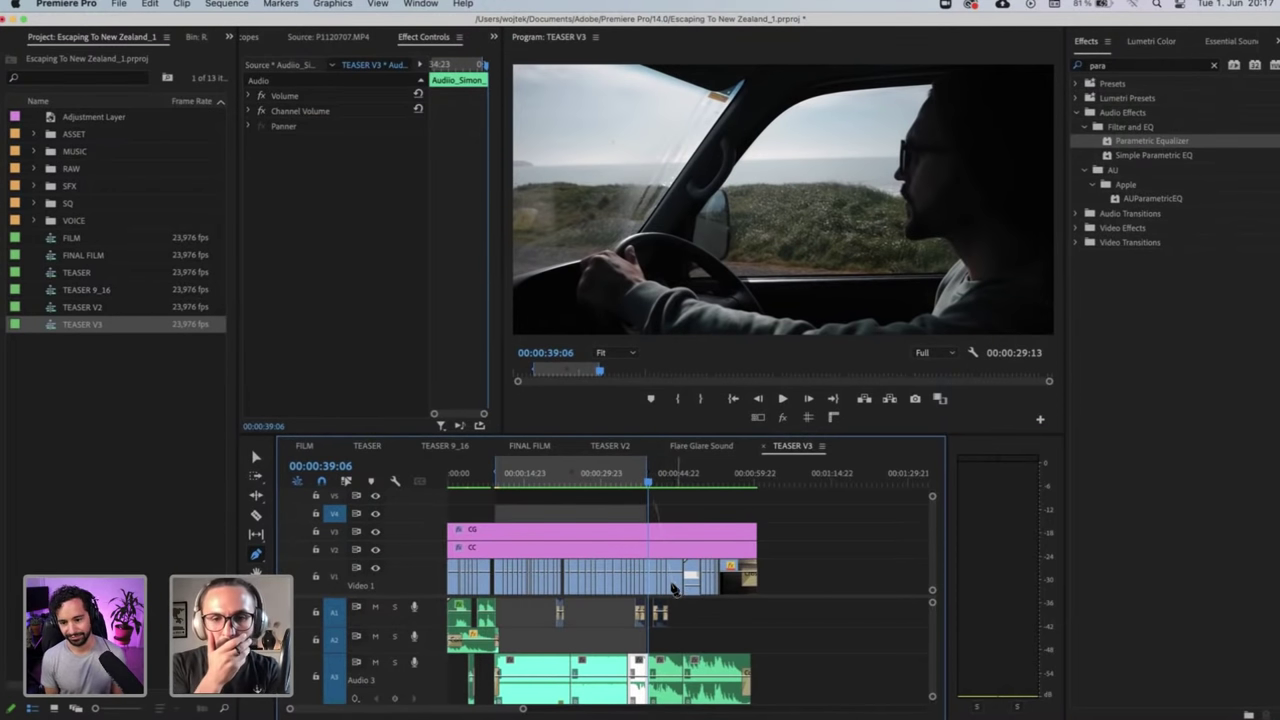
key("=")
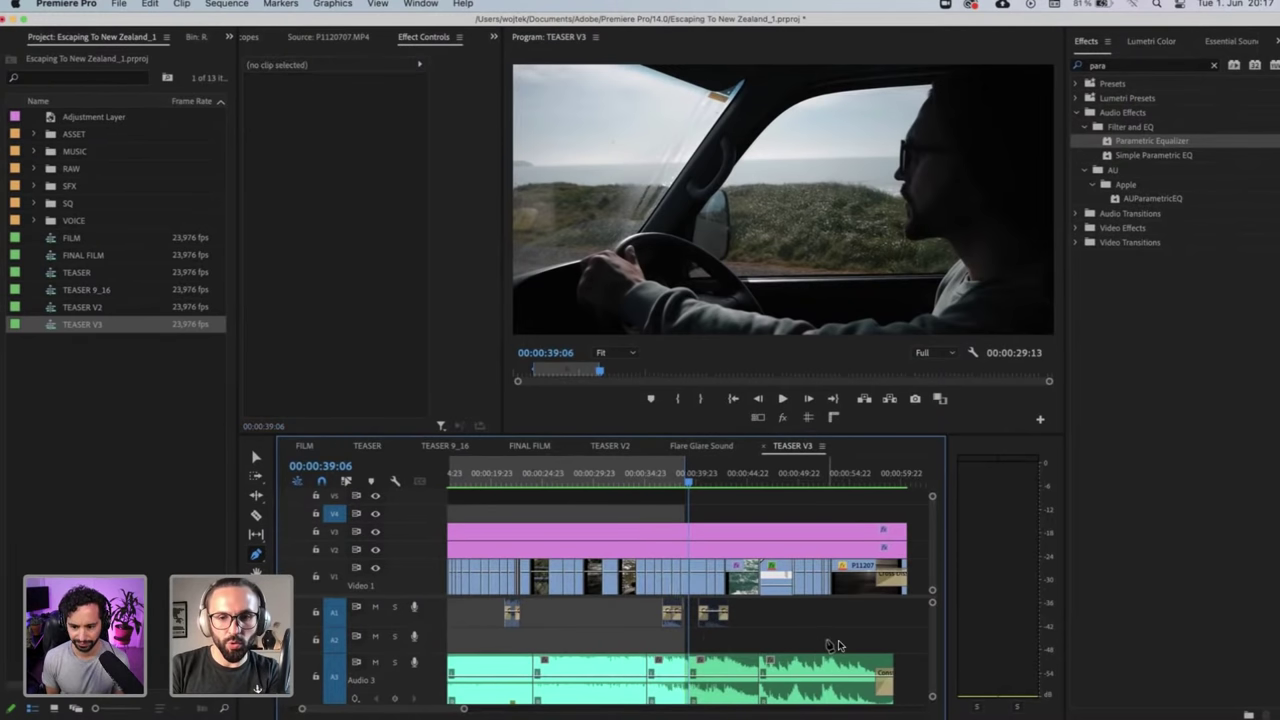
key("v")
left_click_drag(842, 645, 722, 672)
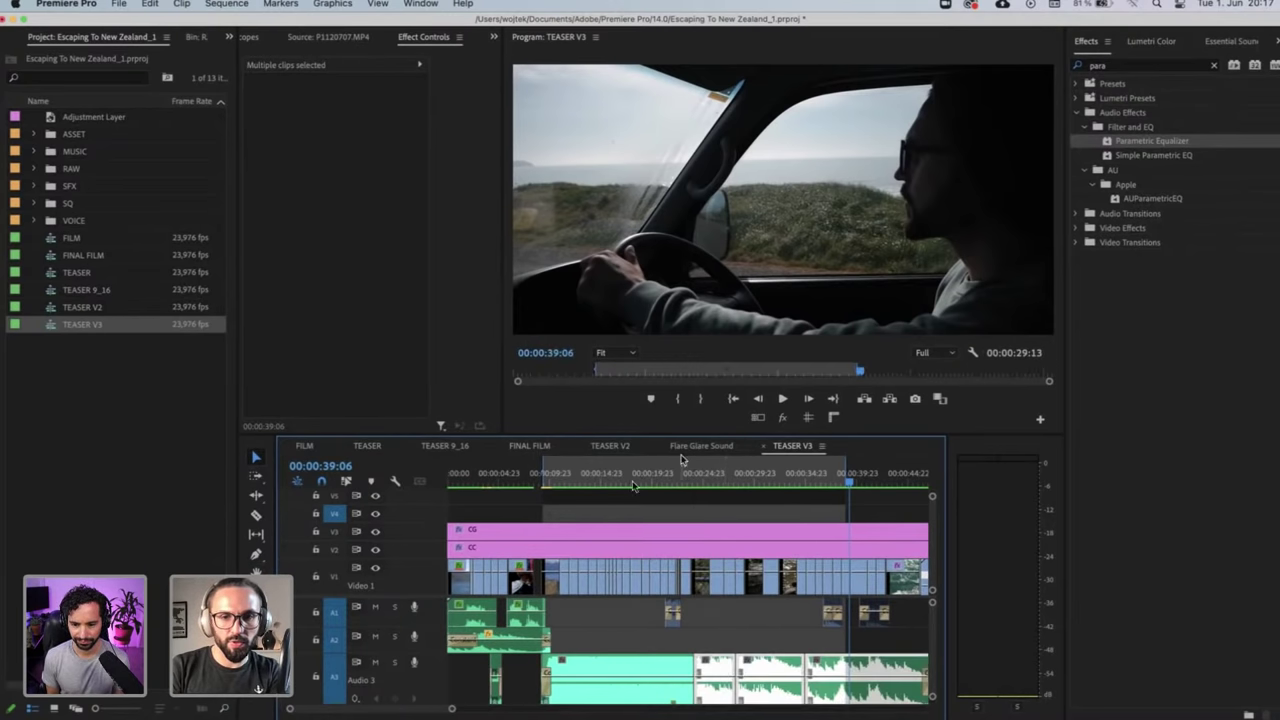
left_click(692, 447)
left_click(792, 445)
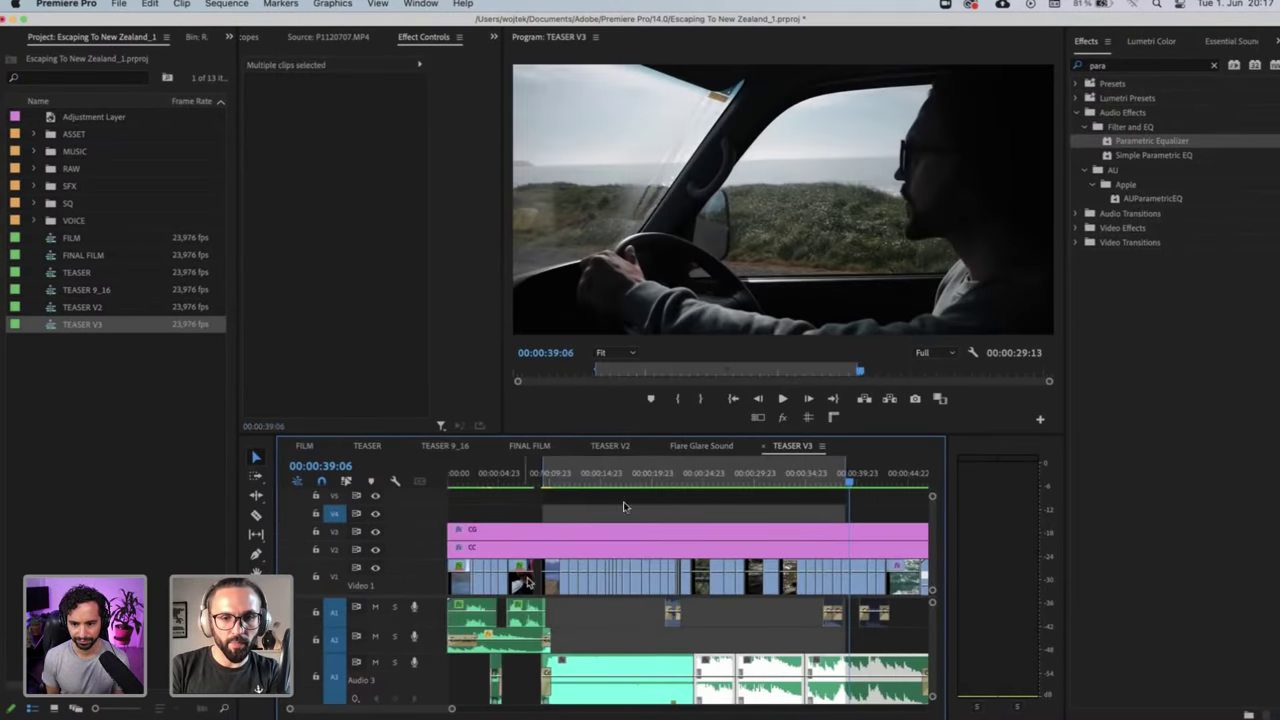
left_click(626, 473)
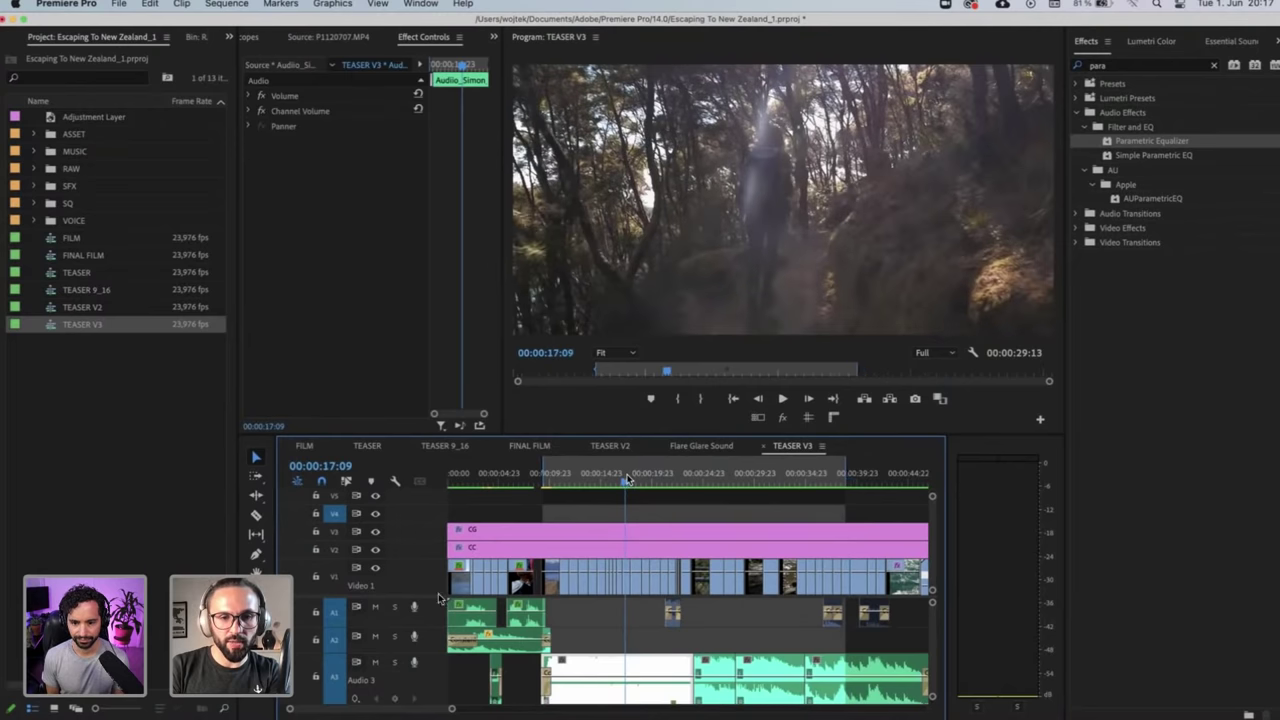
Toggle mute on the dialogue tracks and Audio 3, and play the sequence to listen
left_click(375, 635)
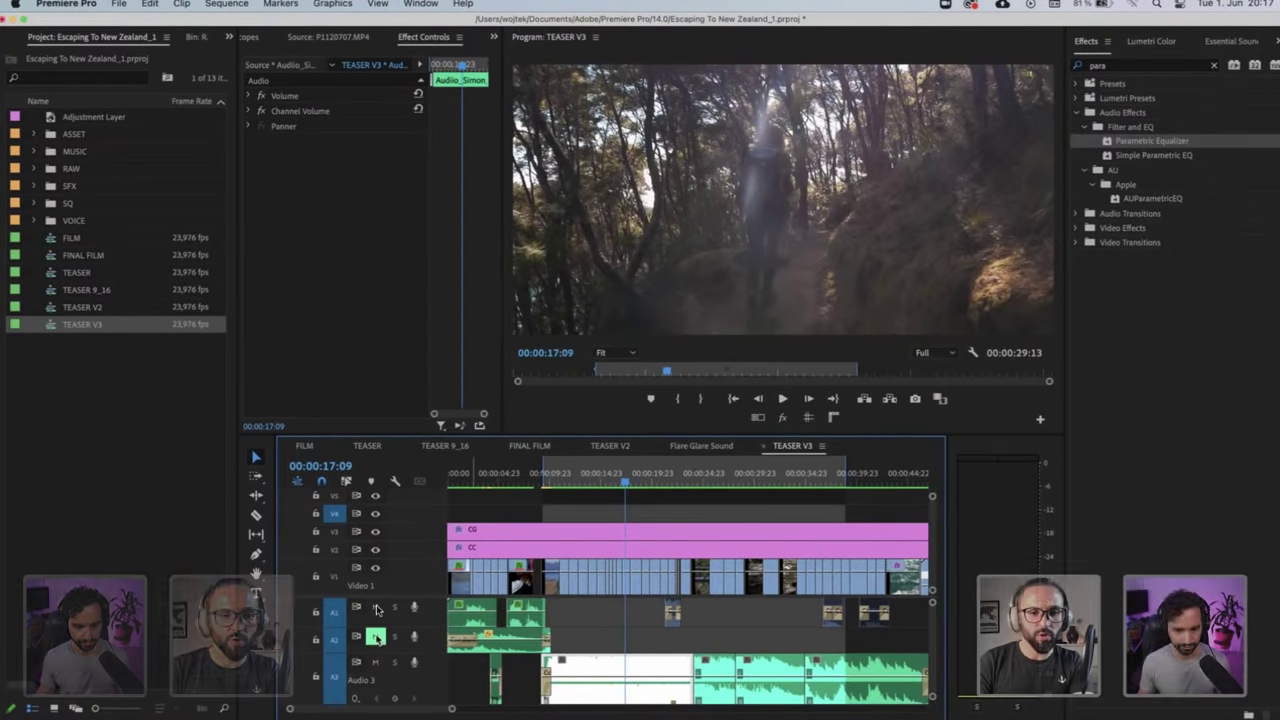
left_click(375, 607)
left_click(375, 607)
left_click(375, 635)
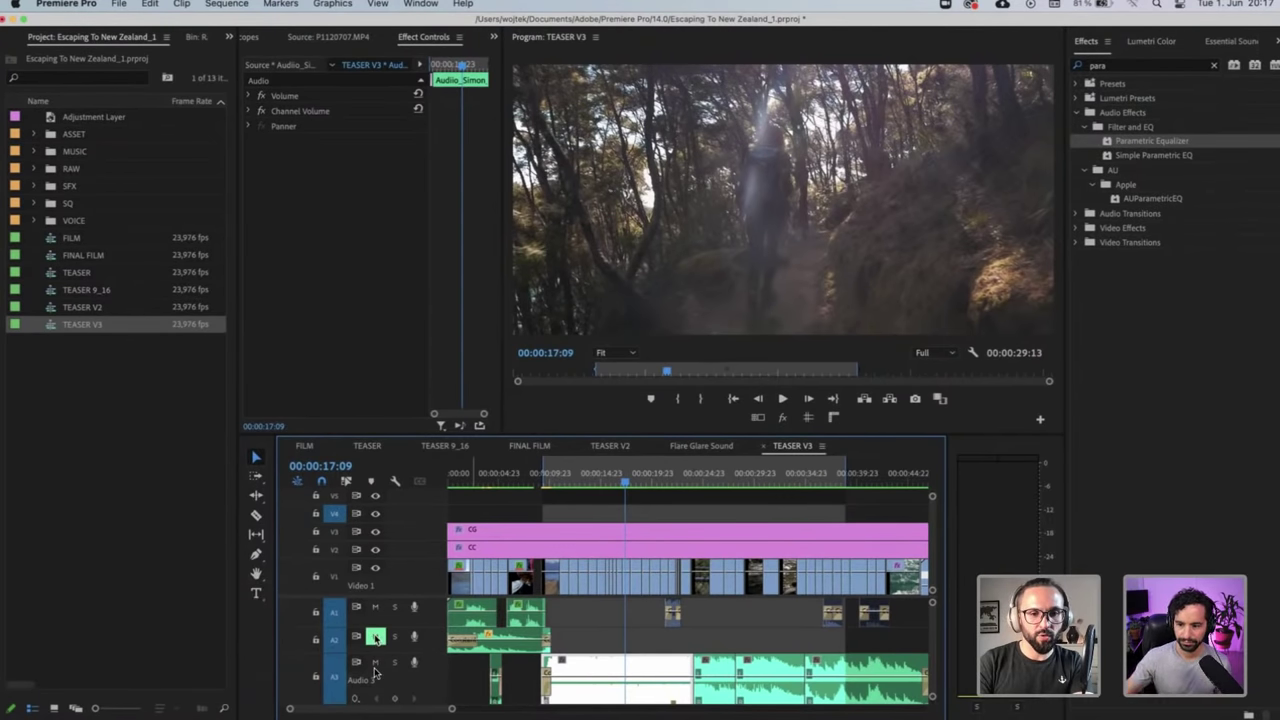
left_click(375, 664)
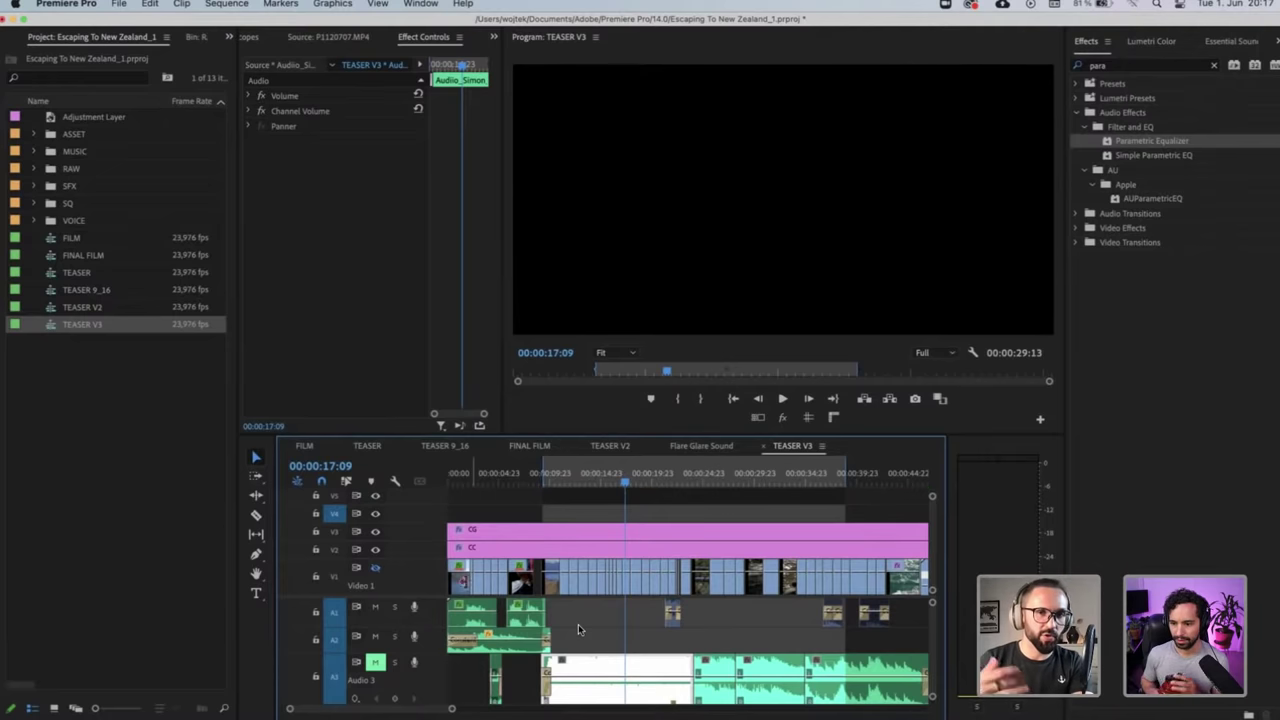
key("space")
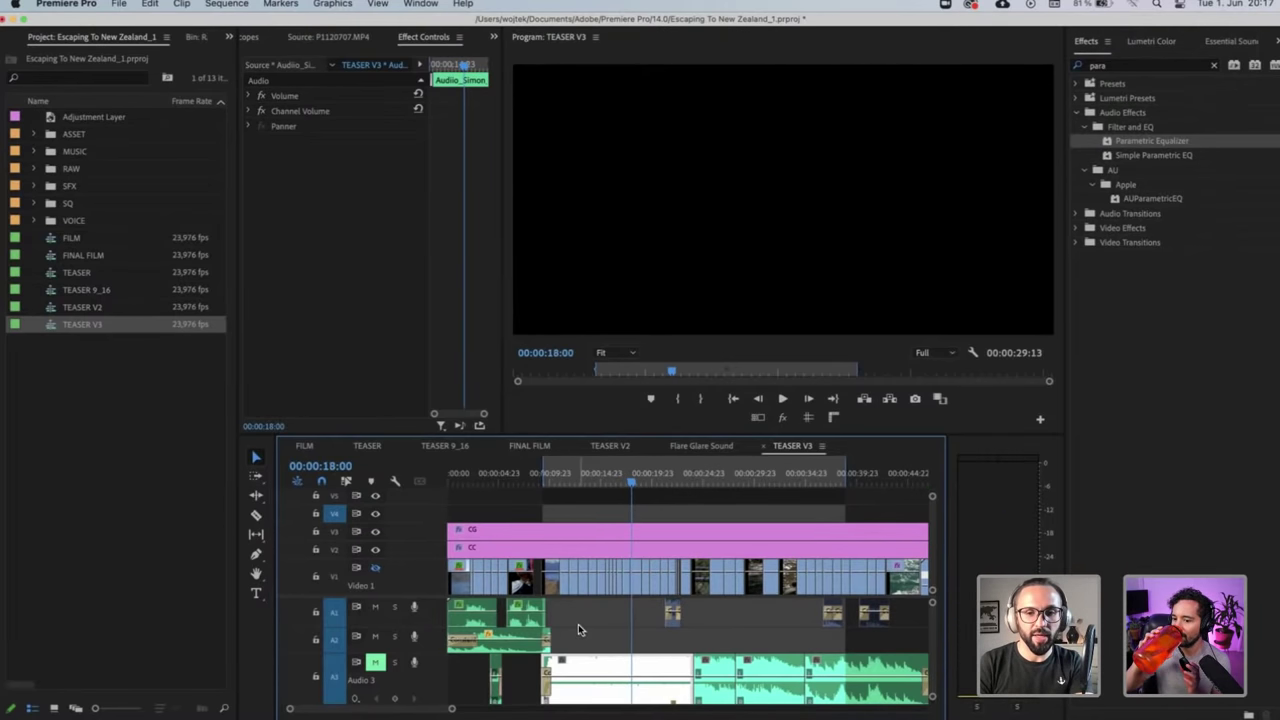
key("space")
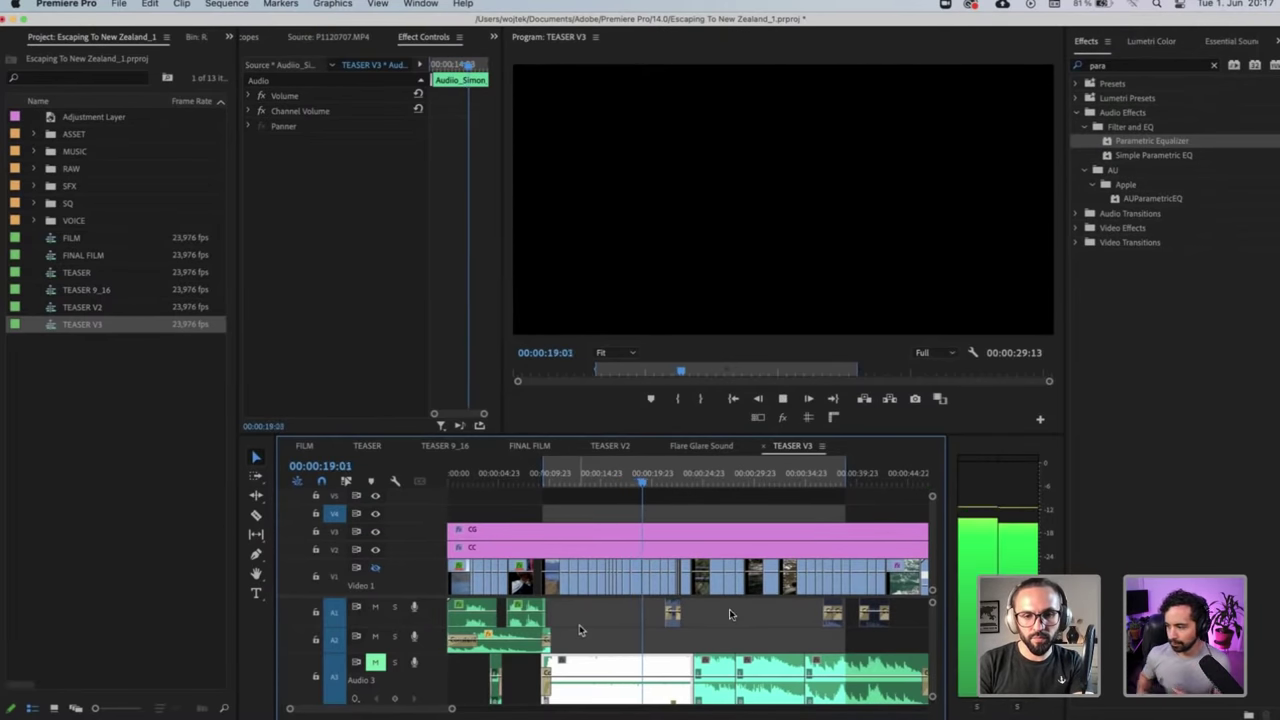
key("space")
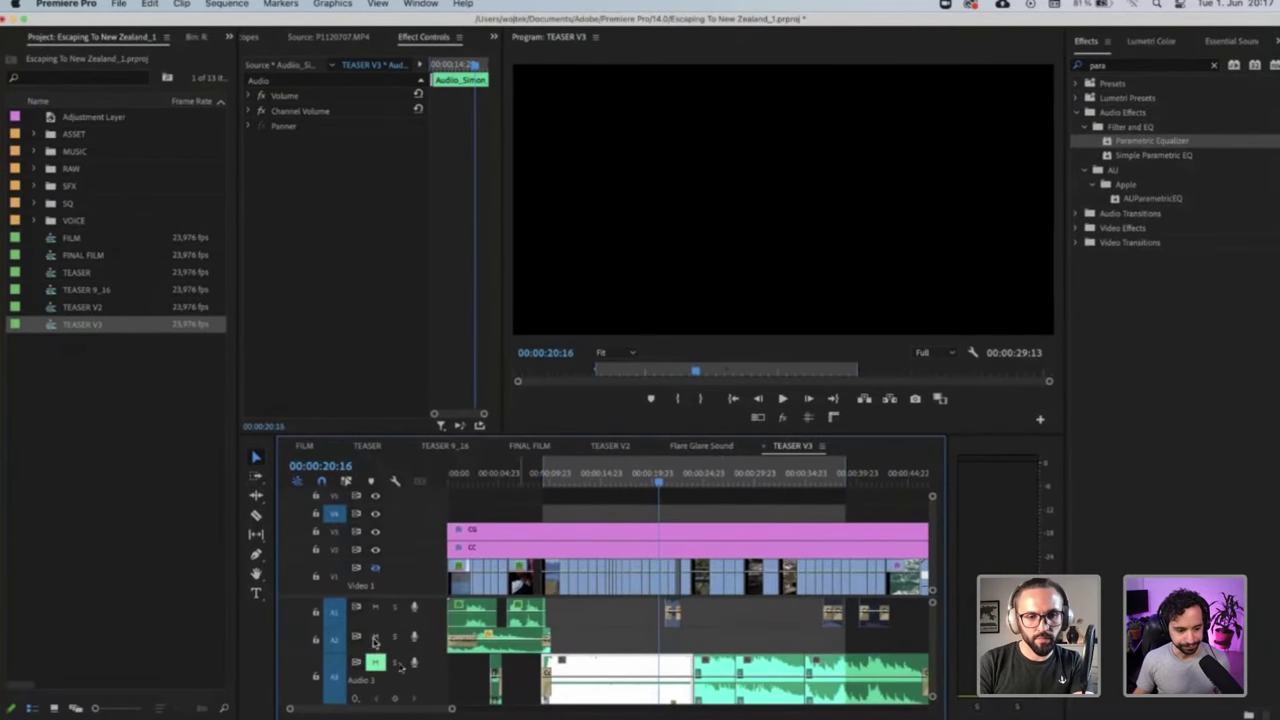
Unmute and solo the Audio 3 music track, then play the soloed music
left_click(375, 661)
left_click(394, 662)
key("space")
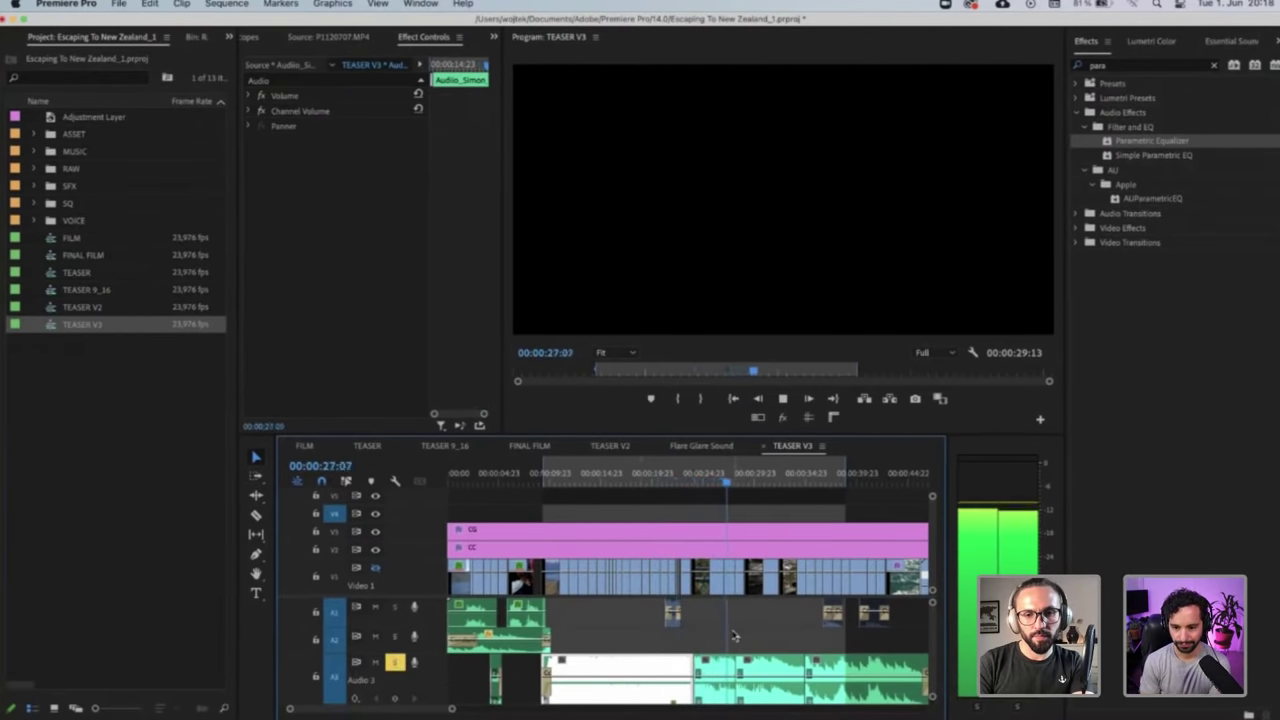
key("space")
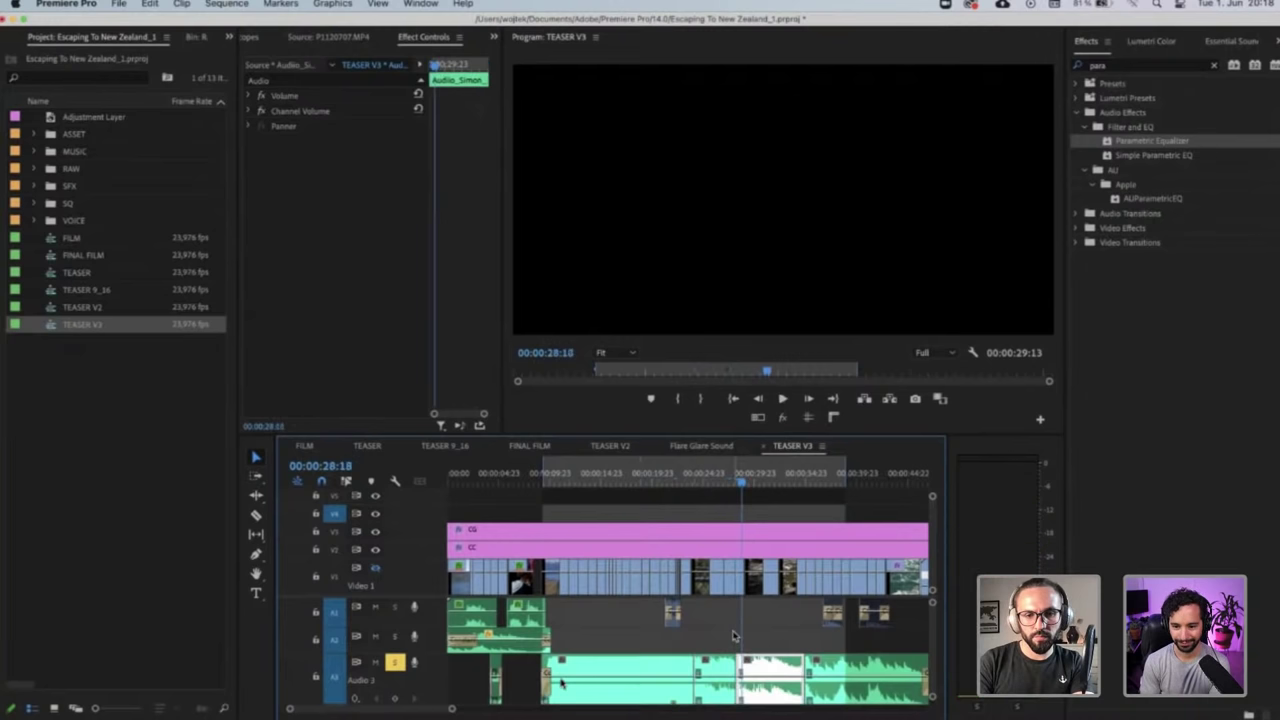
Zoom in on the music clips, replay from about 23:20, and park at 00:00:24:20
key("minus")
key("equal")
key("equal")
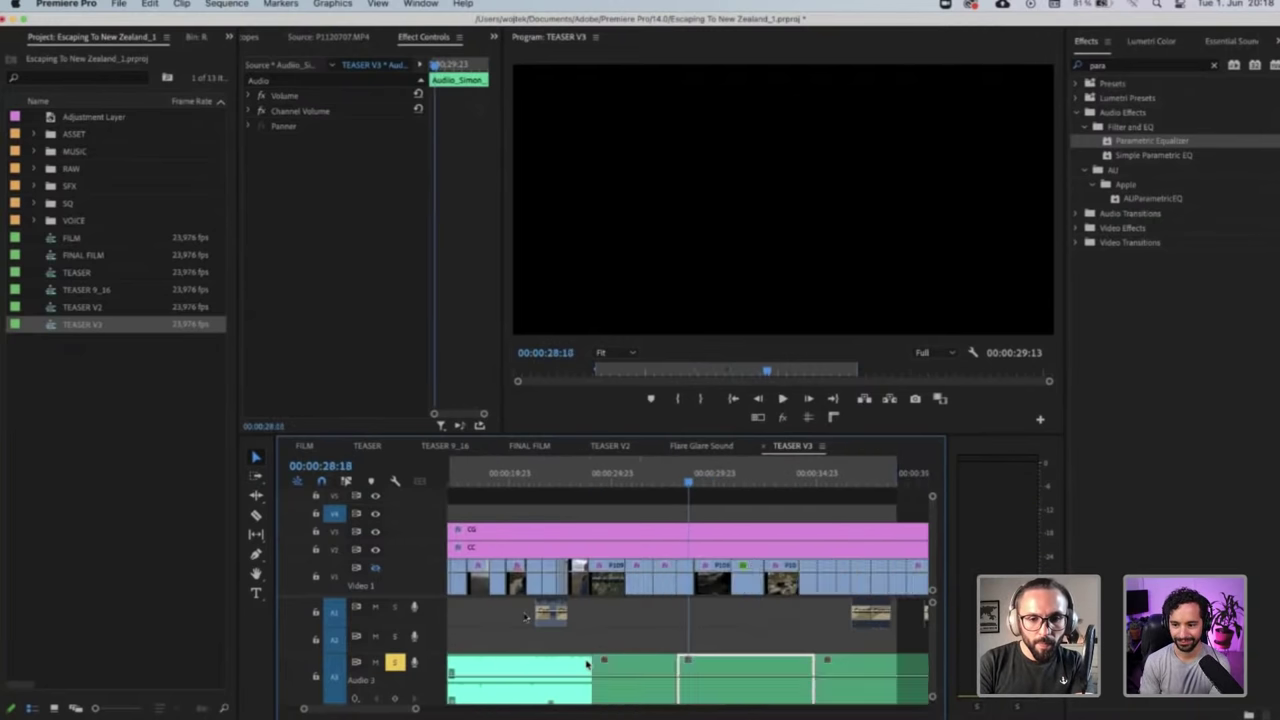
scroll(526, 614, "up", 2)
left_click(582, 478)
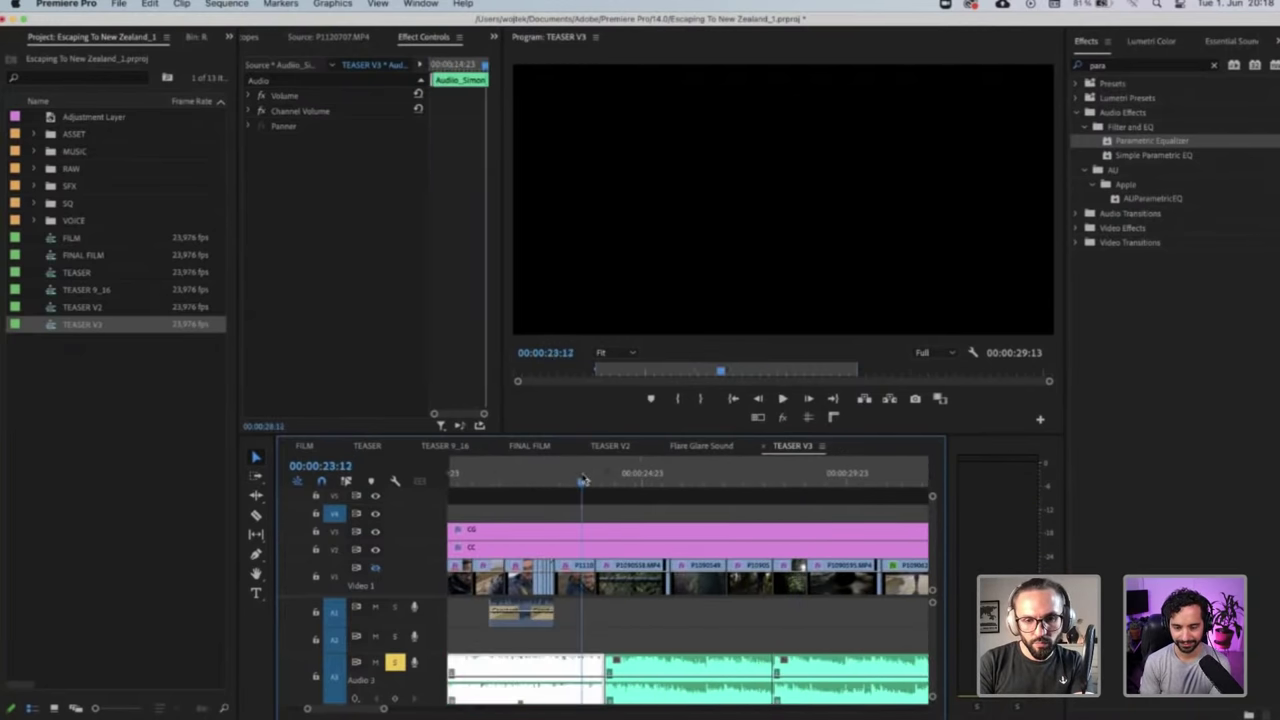
key("space")
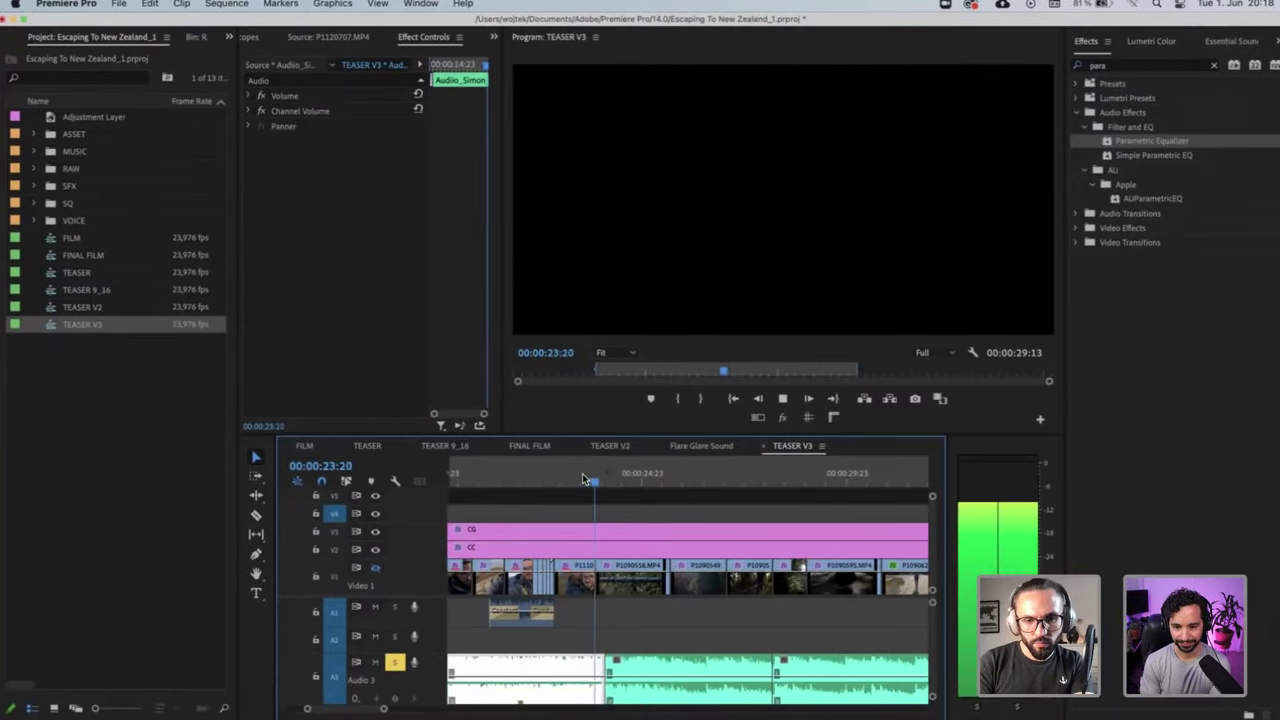
key("space")
left_click(641, 474)
key("space")
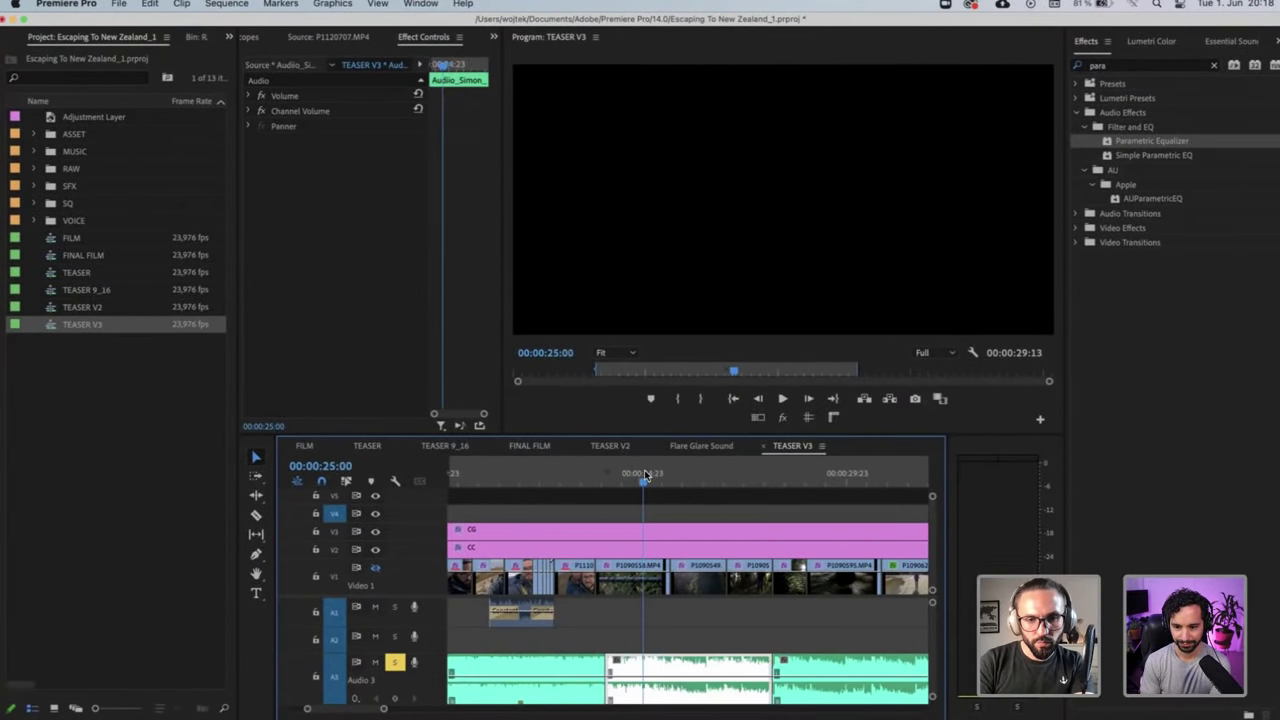
key("space")
left_click(636, 474)
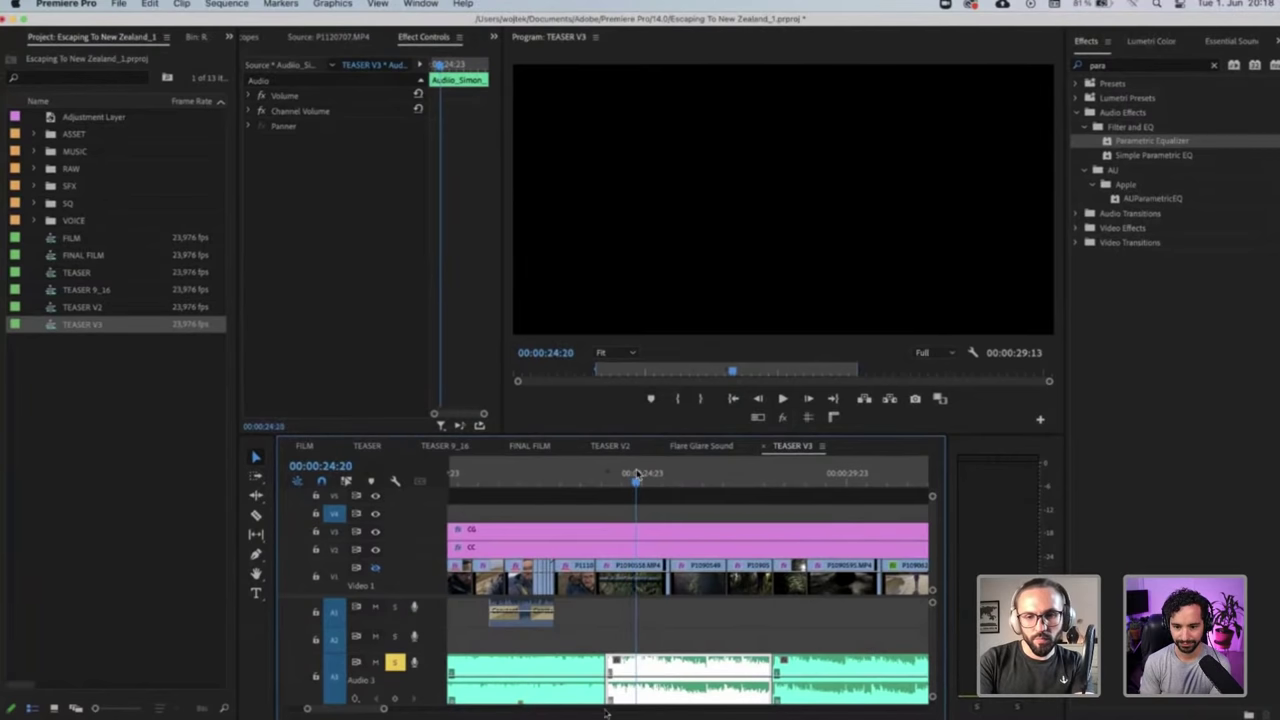
Split the middle music clip at 24:20, delete the unwanted piece, and slide later clips left
key("super+k")
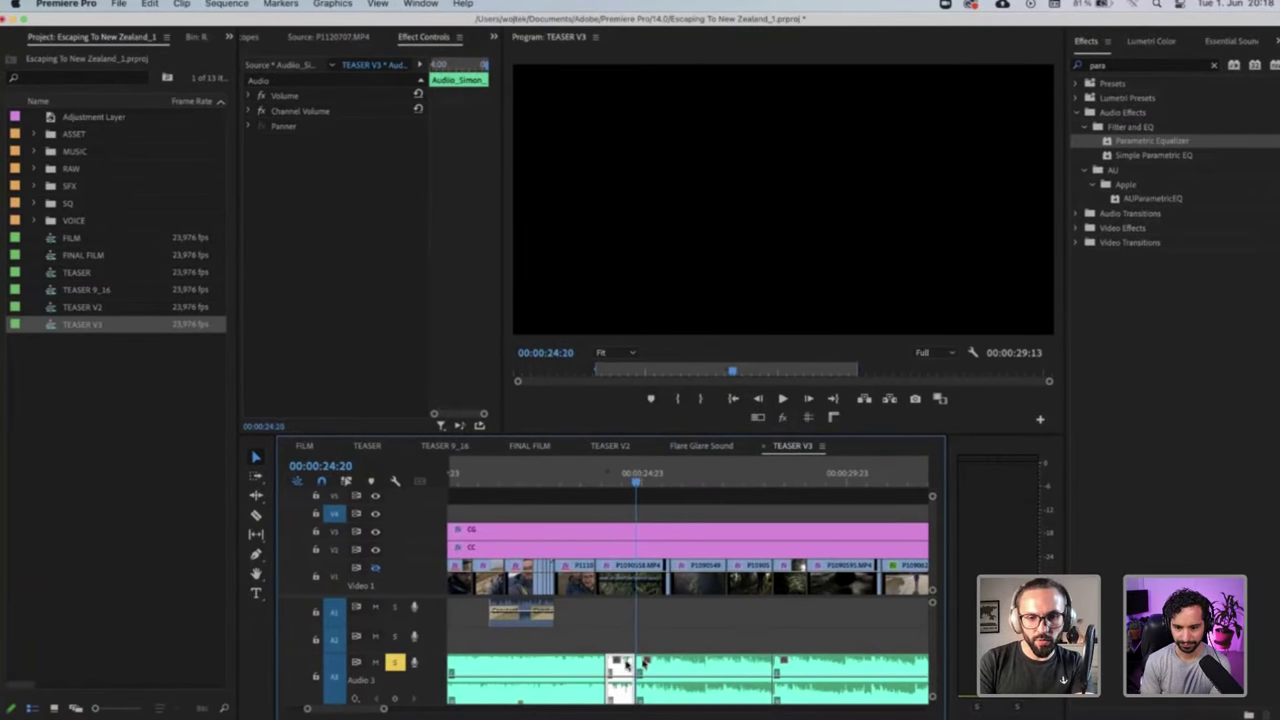
key("BackSpace")
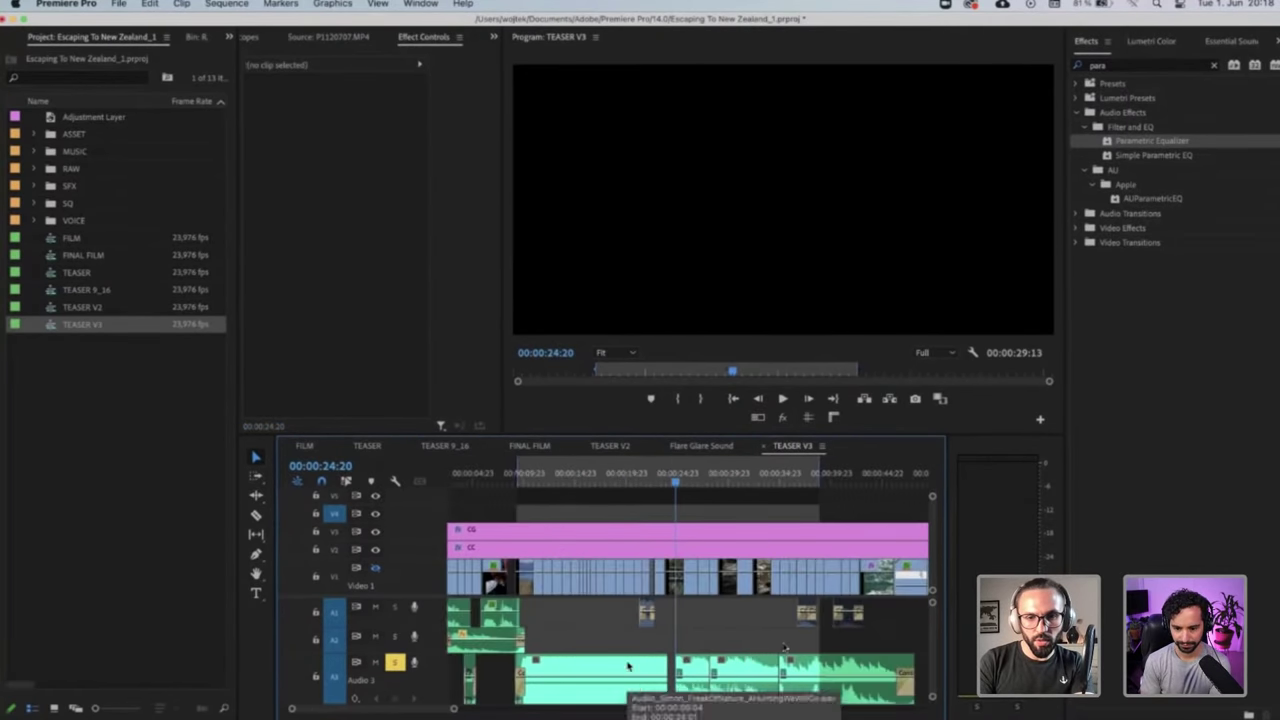
key("backslash")
left_click_drag(786, 648, 687, 664)
Play through the edited music, stopping at 00:00:25:13, and deselect the clip
key("Up")
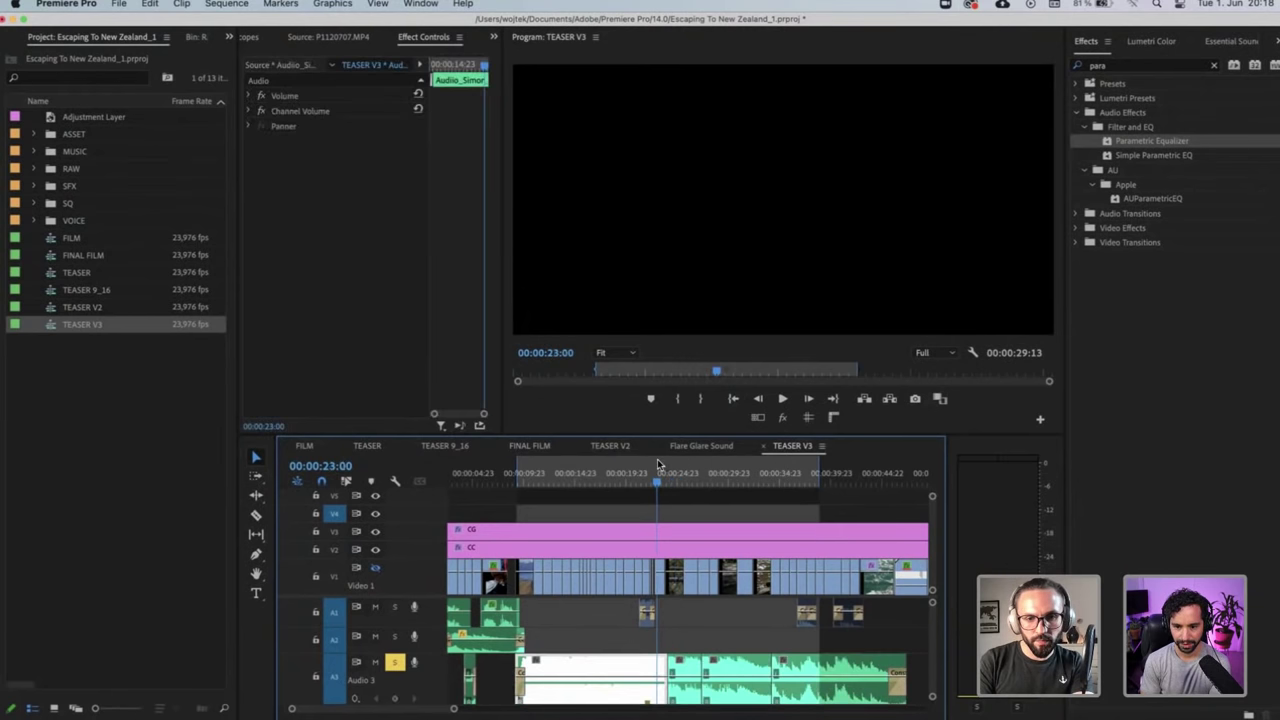
key("space")
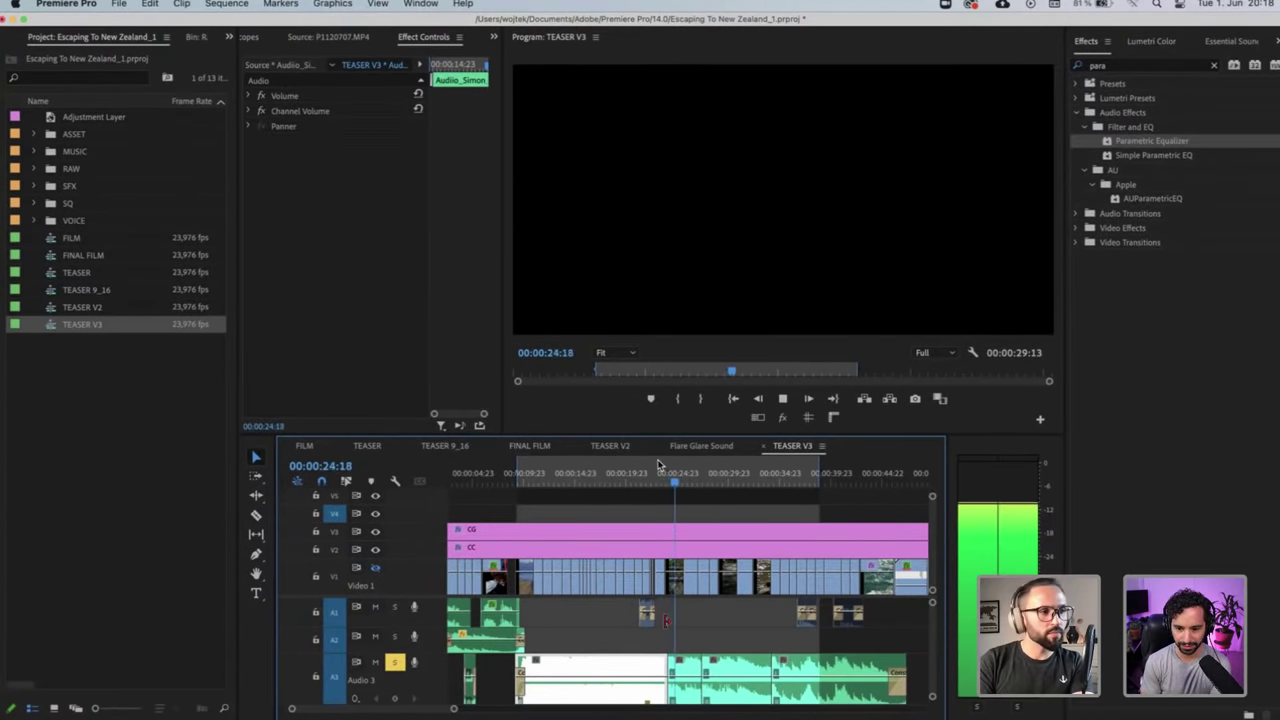
key("space")
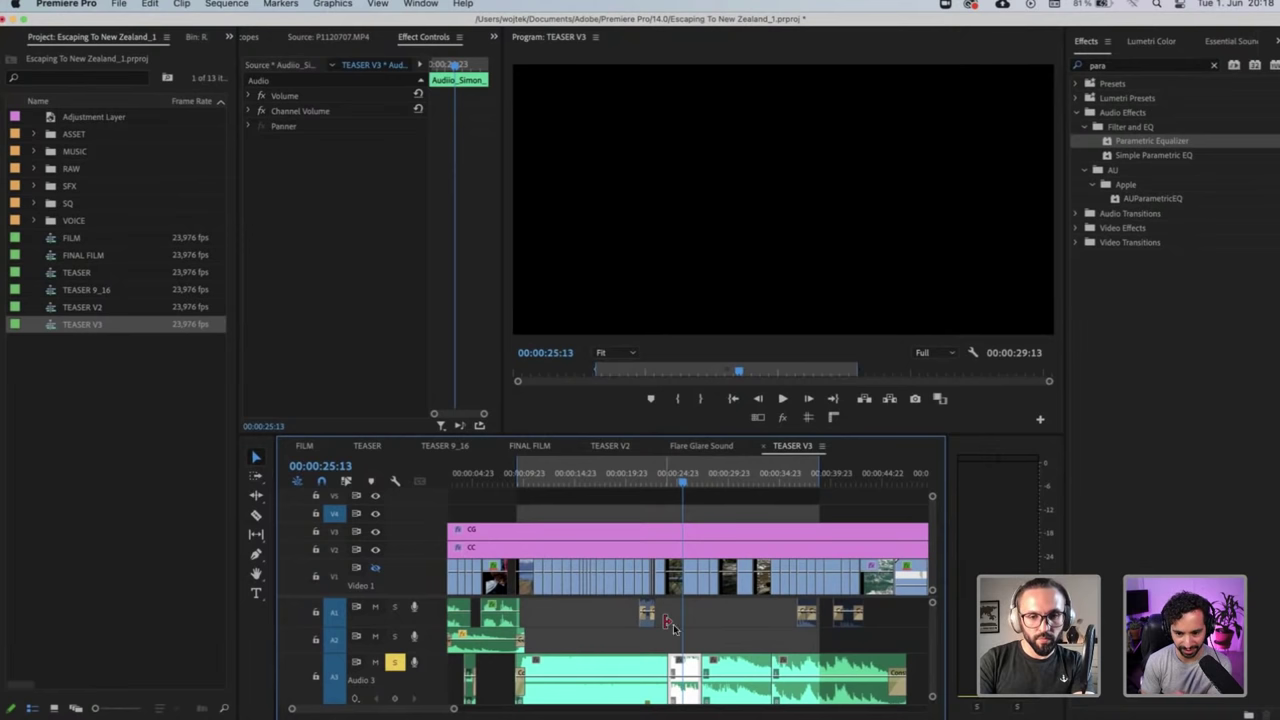
key("=")
key("=")
key("=")
left_click(655, 634)
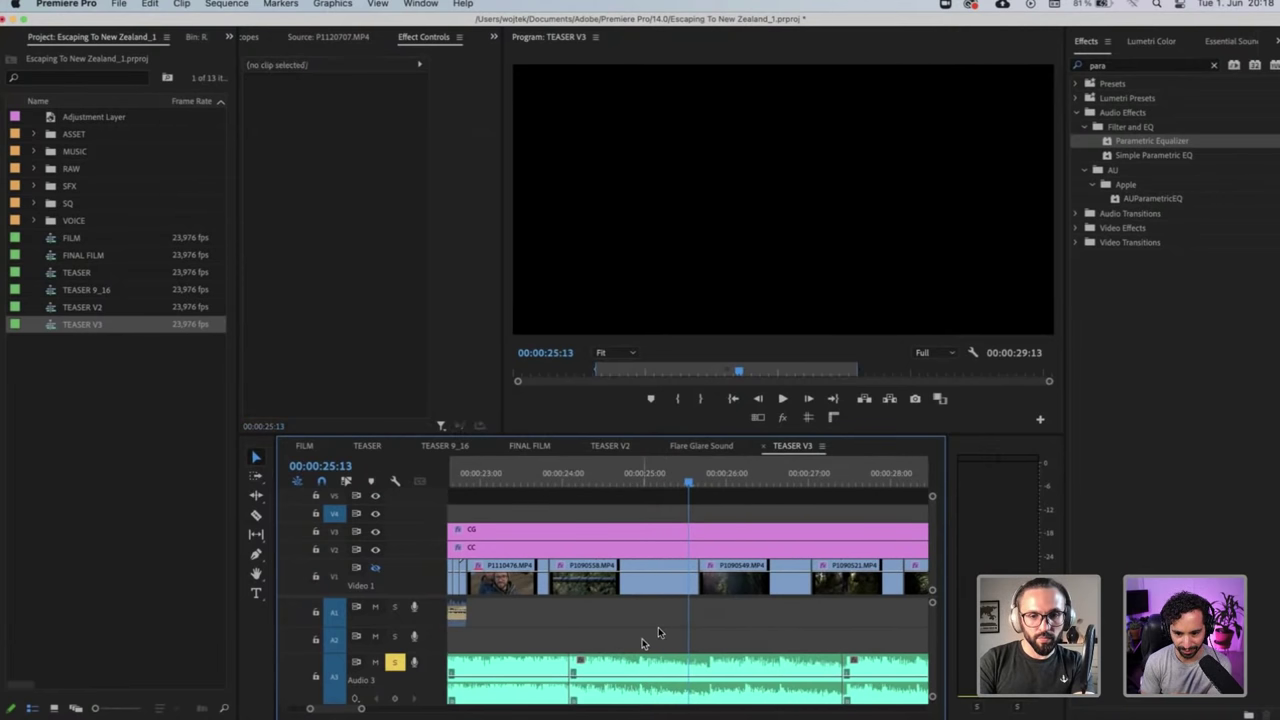
Split the A3 music clip at 00:00:25:19, delete the short segment, and shift later clips left
scroll(658, 630, "down", 2)
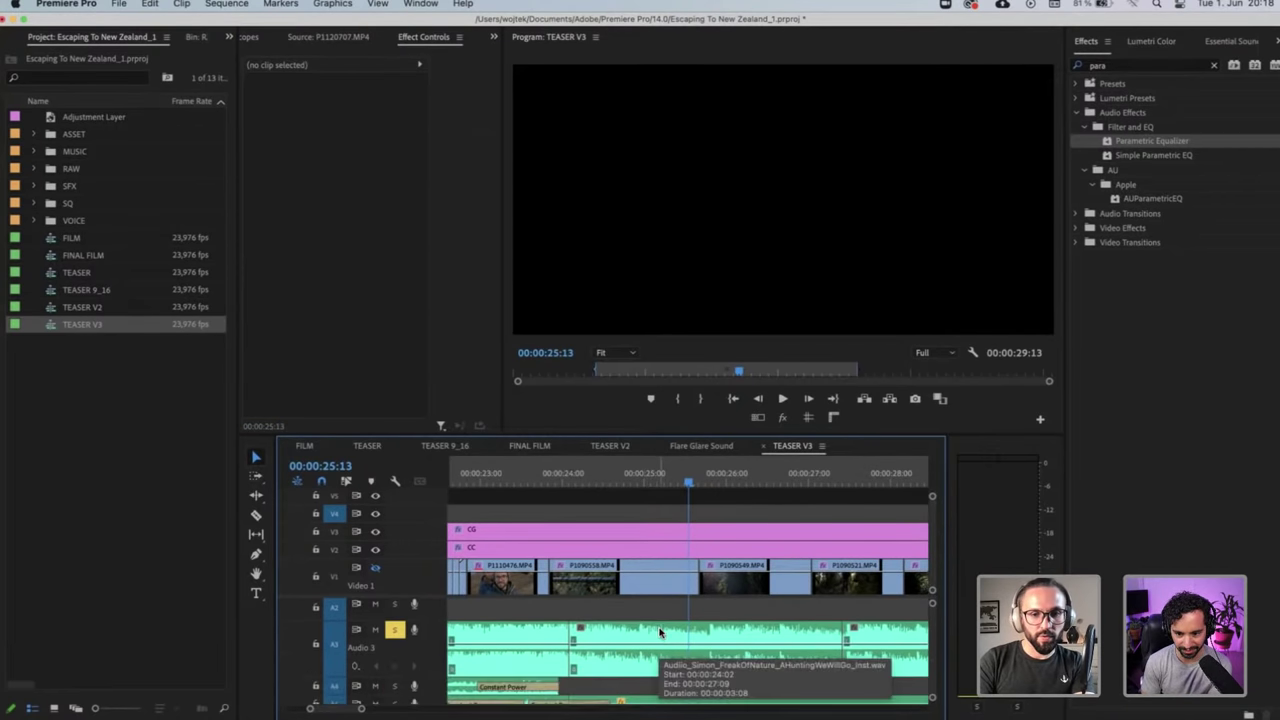
left_click(700, 484)
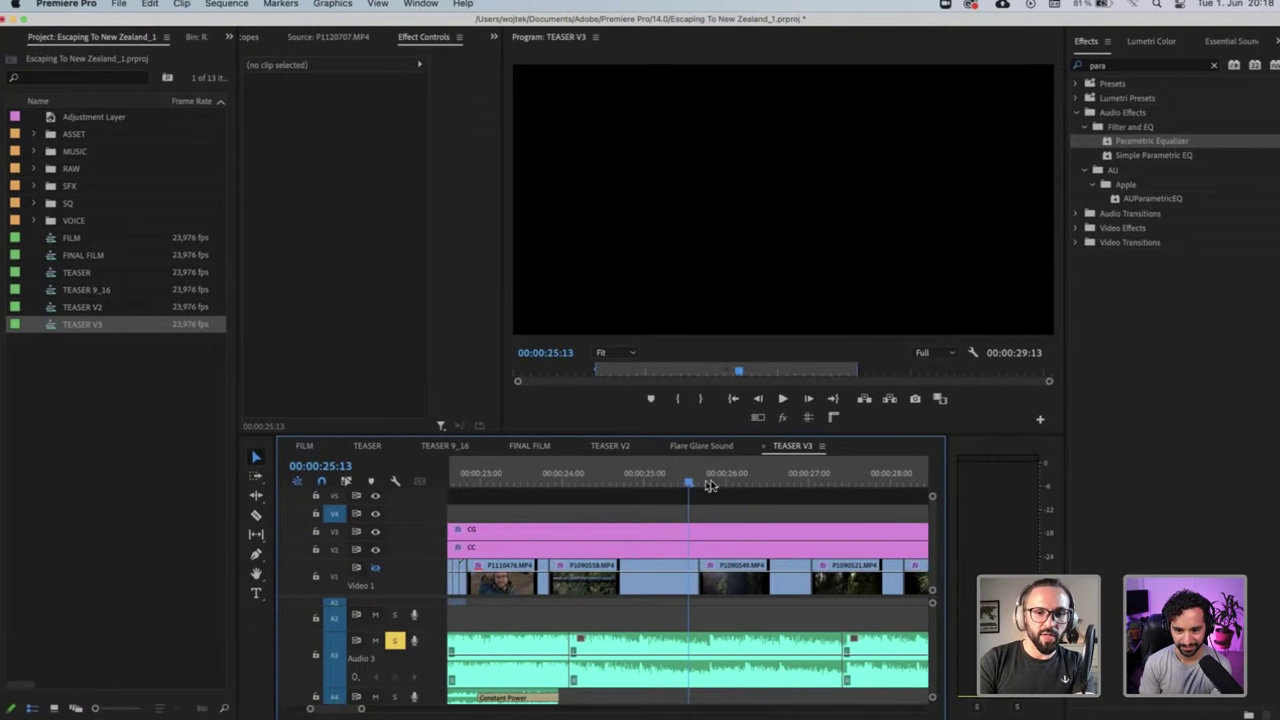
key("d")
left_click_drag(700, 484, 707, 484)
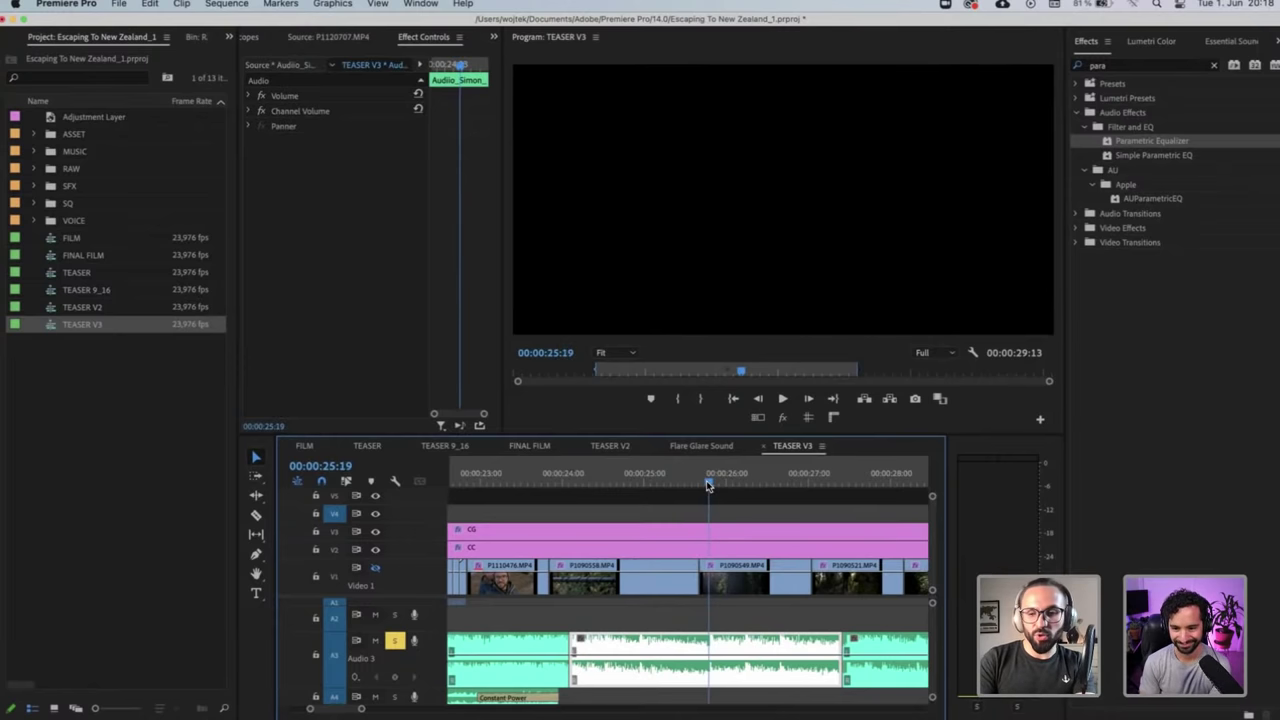
key("ctrl+k")
key("Left")
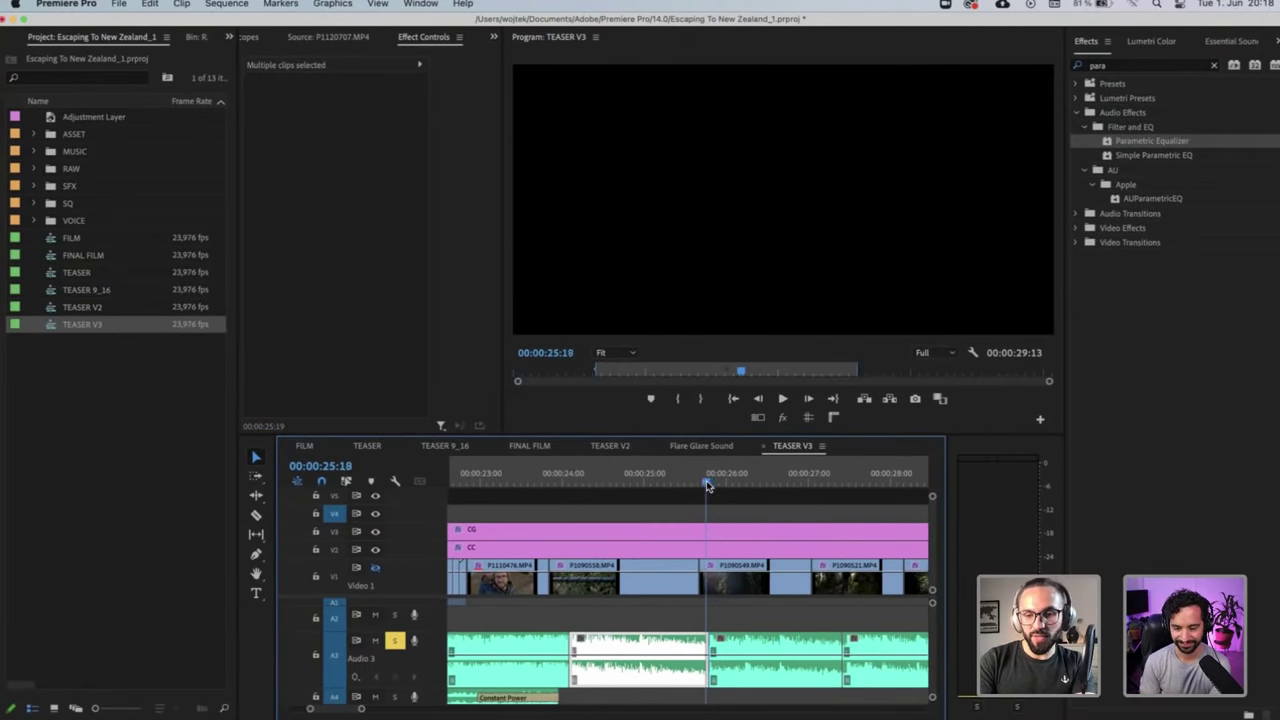
key("minus")
key("minus")
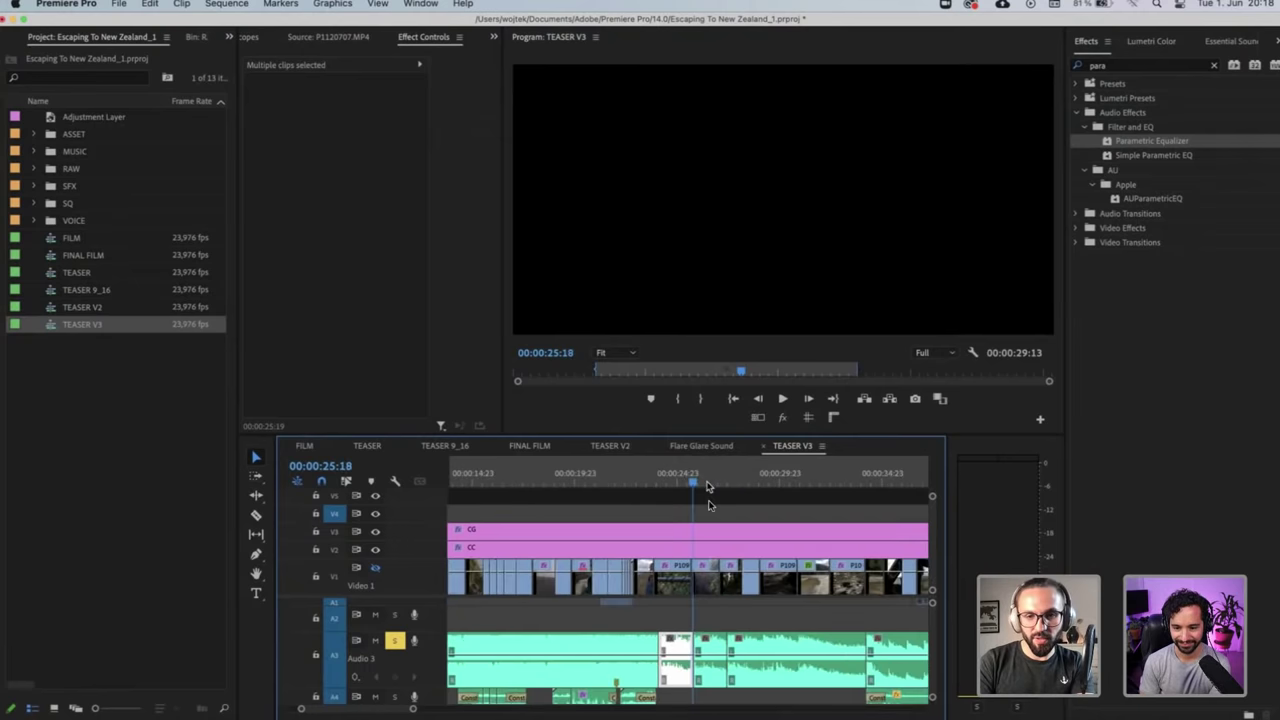
key("Delete")
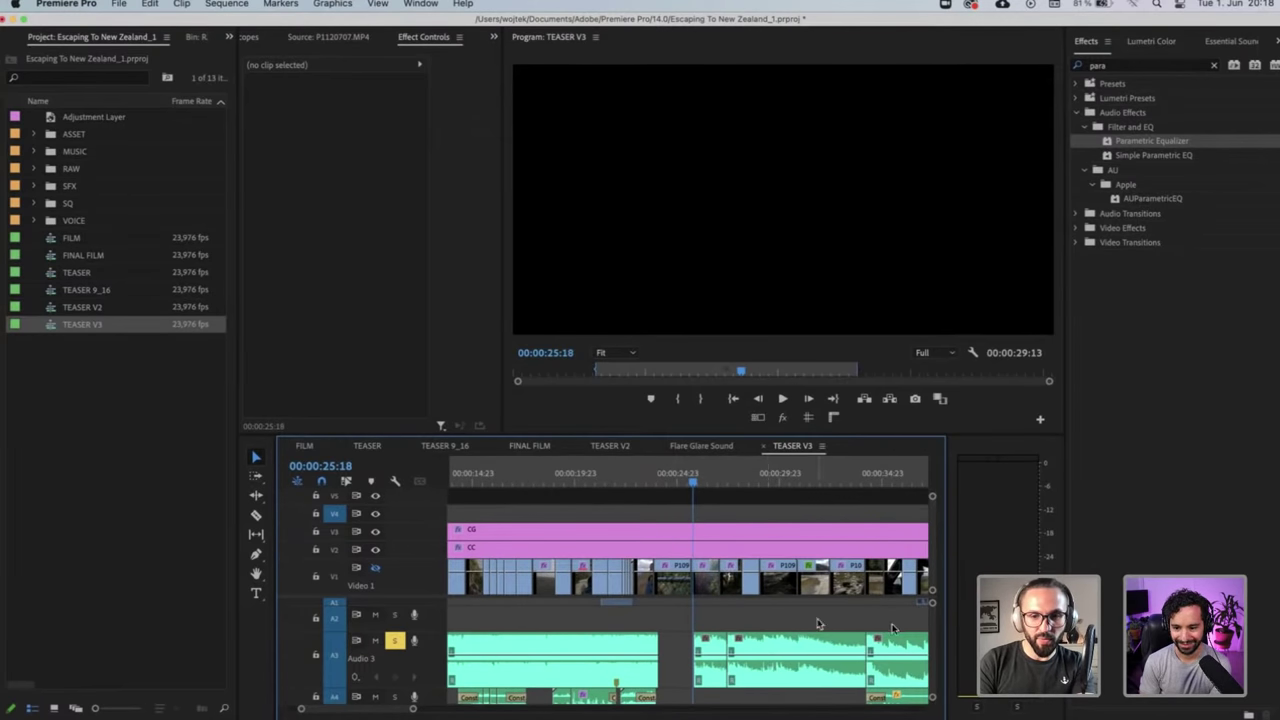
left_click_drag(720, 658, 676, 639)
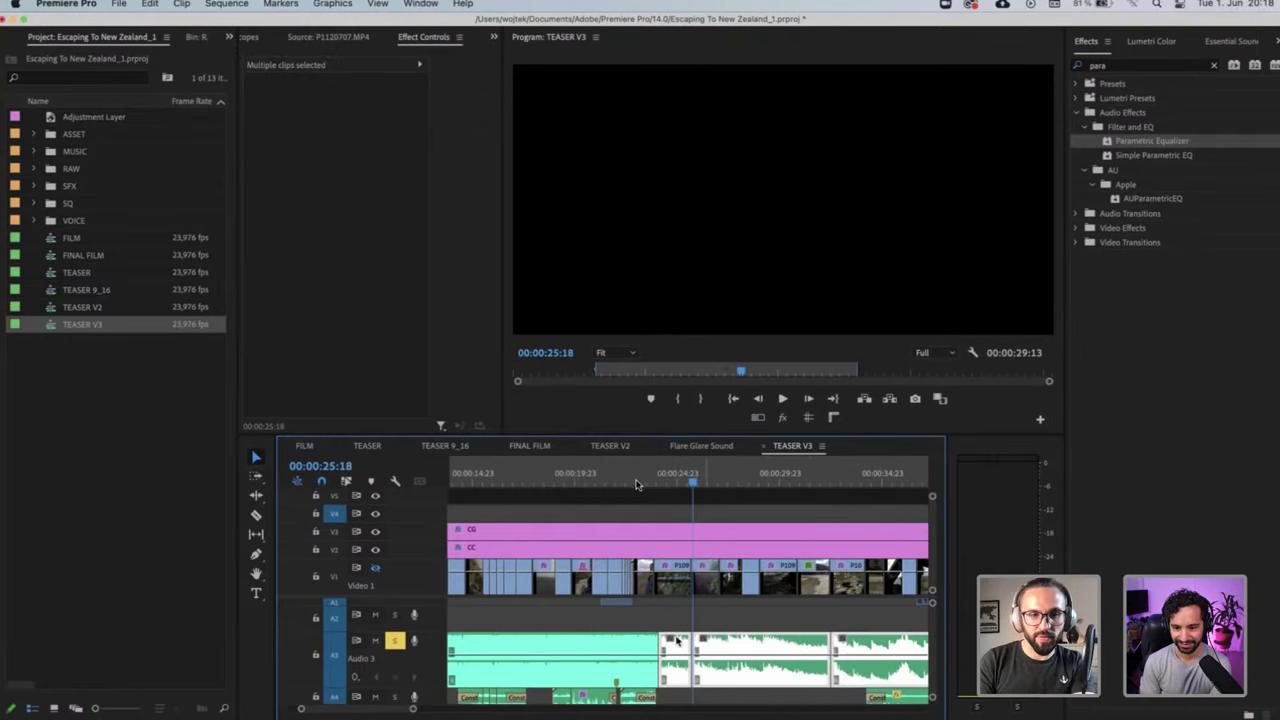
Park the playhead at 00:00:22:21 and save the project
left_click(635, 481)
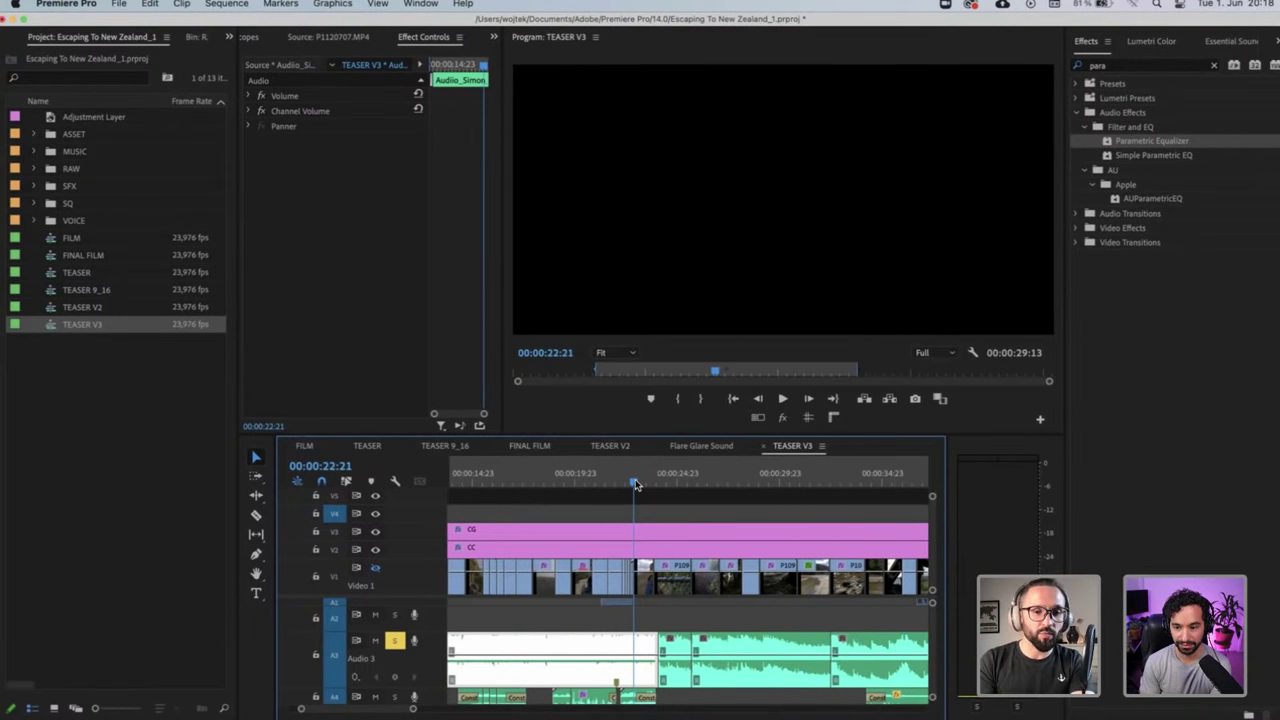
key("super+s")
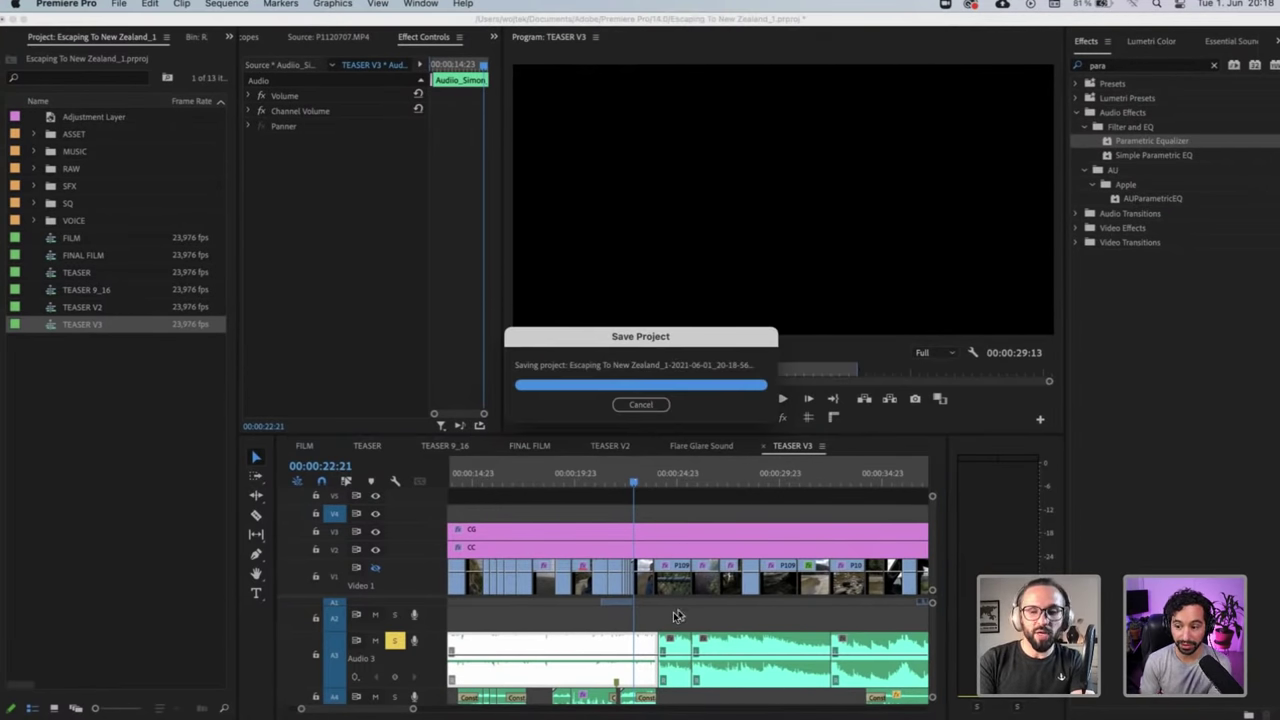
left_click(673, 612)
key("equal")
key("equal")
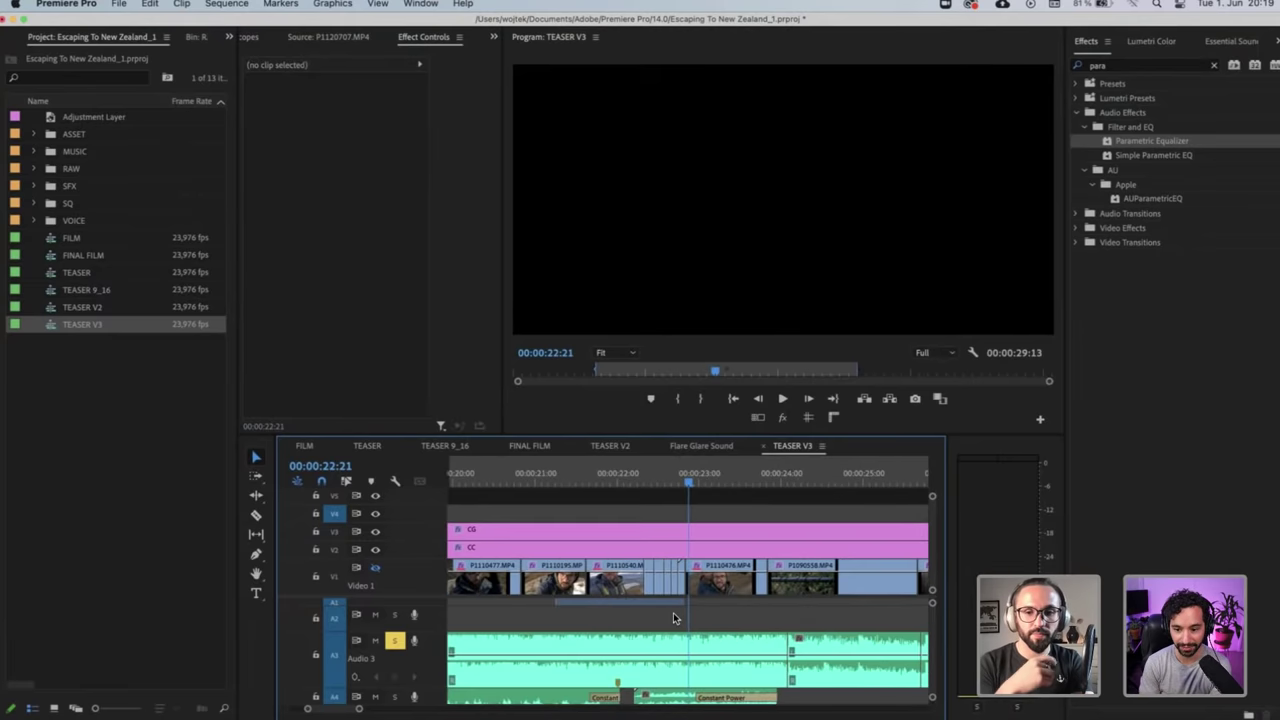
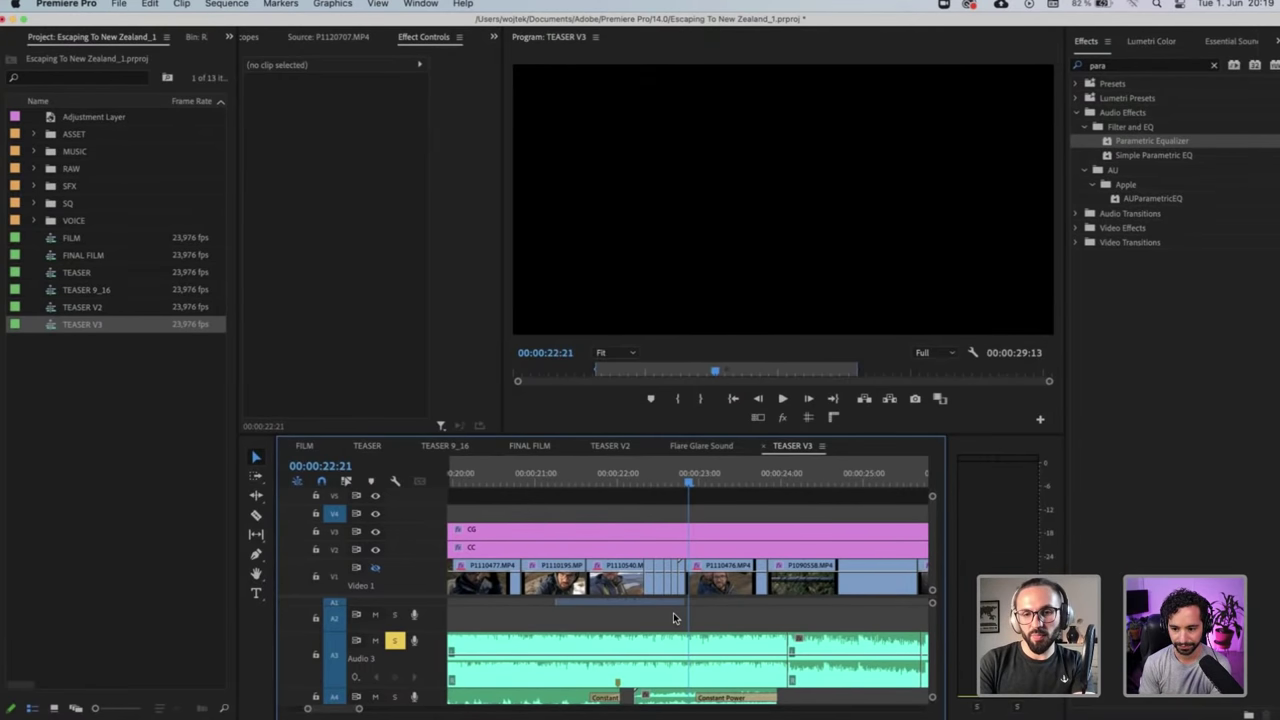
Play back the cut around 23:08 to locate the stray Audio 3 clip
key("minus")
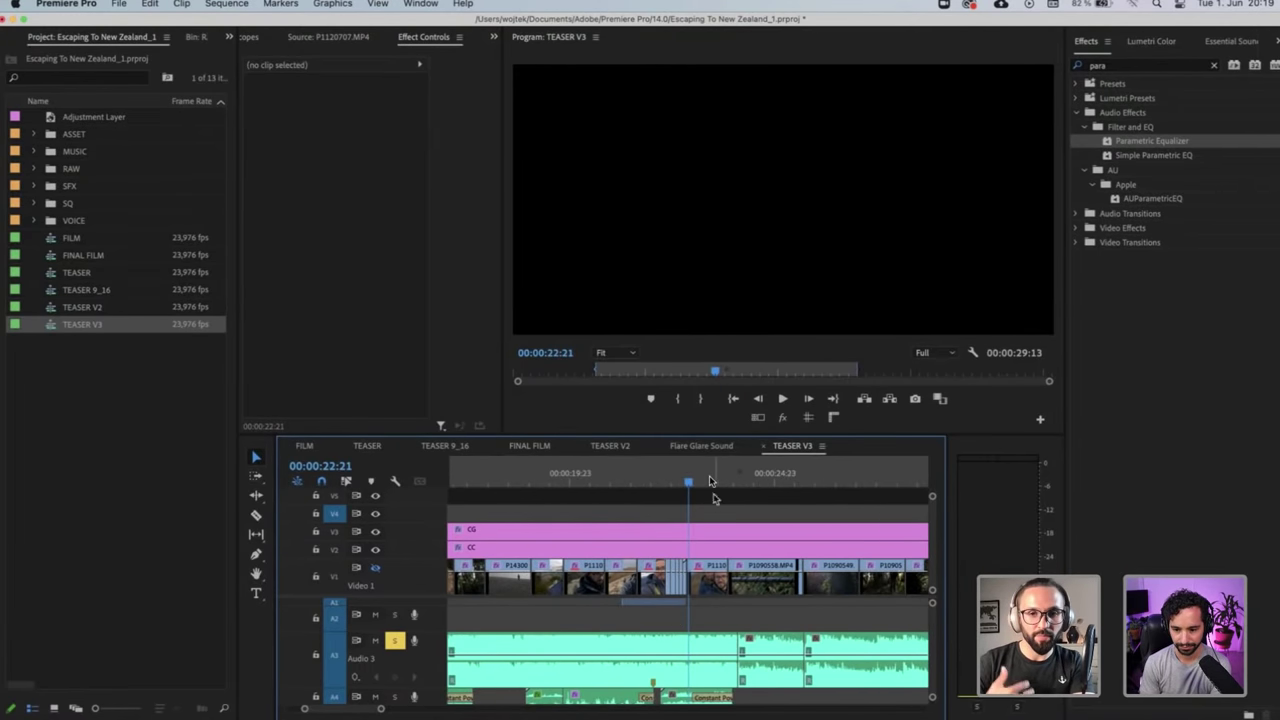
left_click(709, 478)
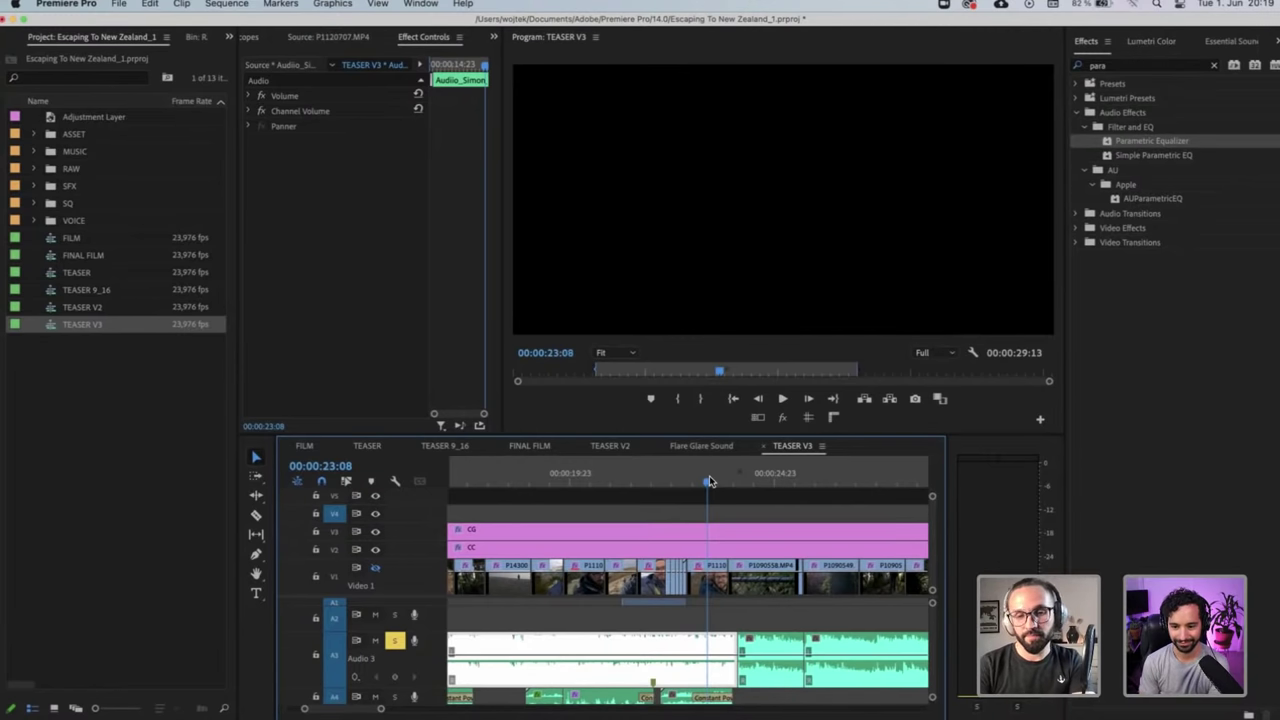
key("equal")
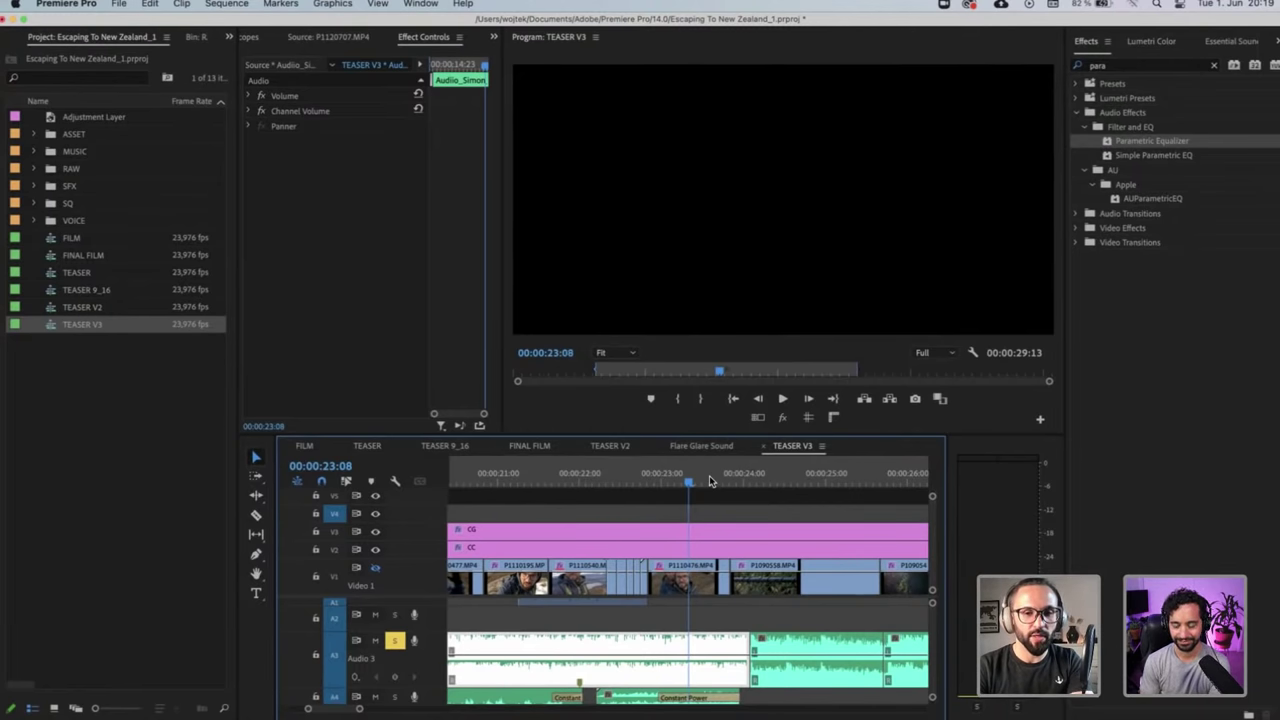
key("space")
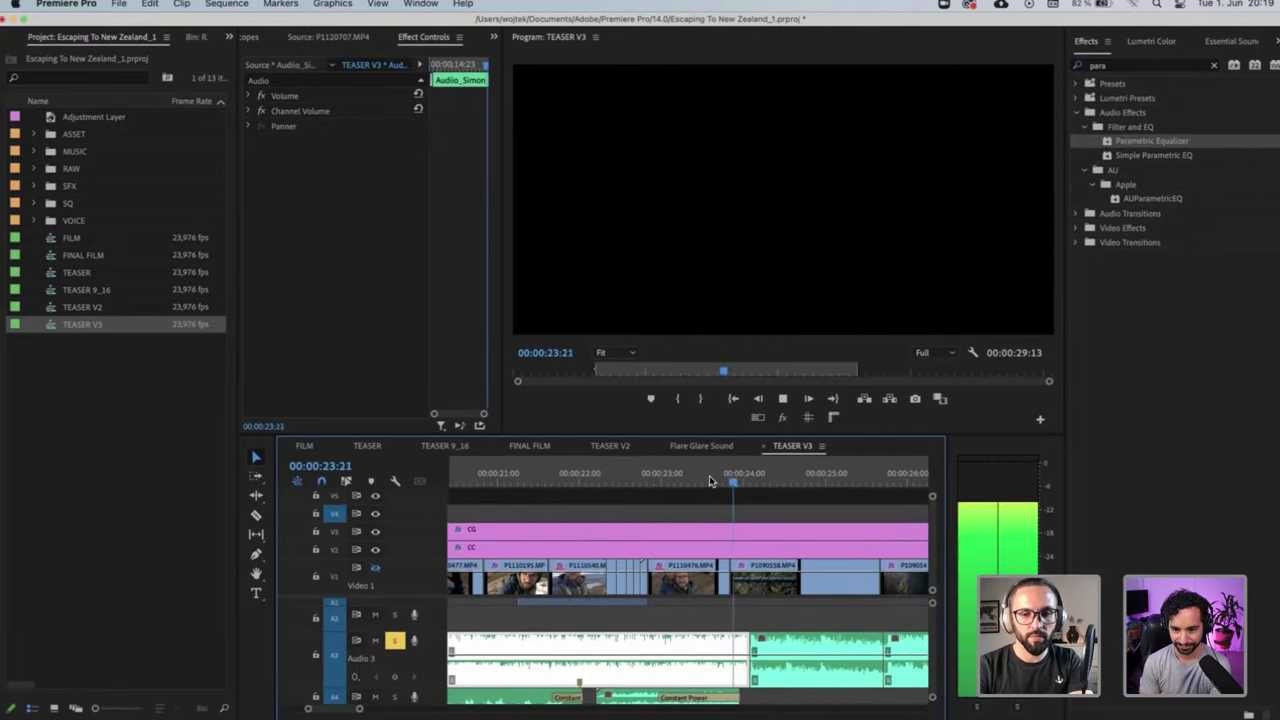
key("minus")
left_click(711, 478)
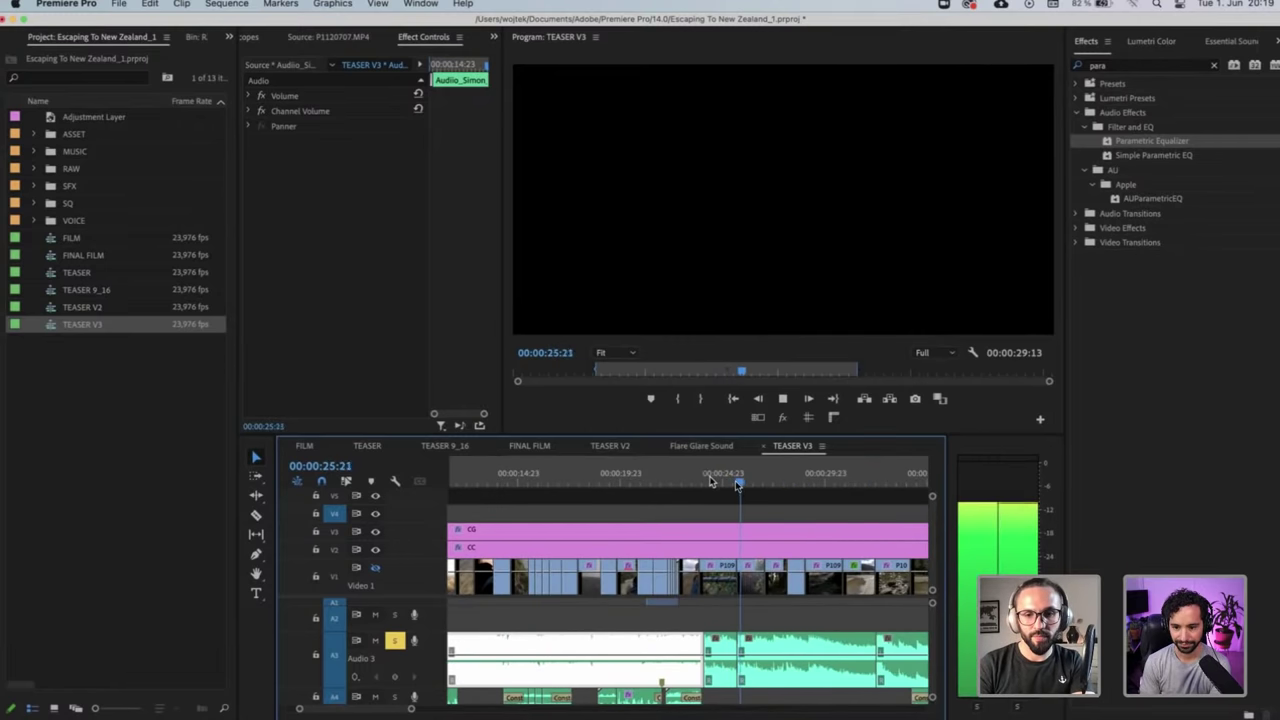
key("space")
key("minus")
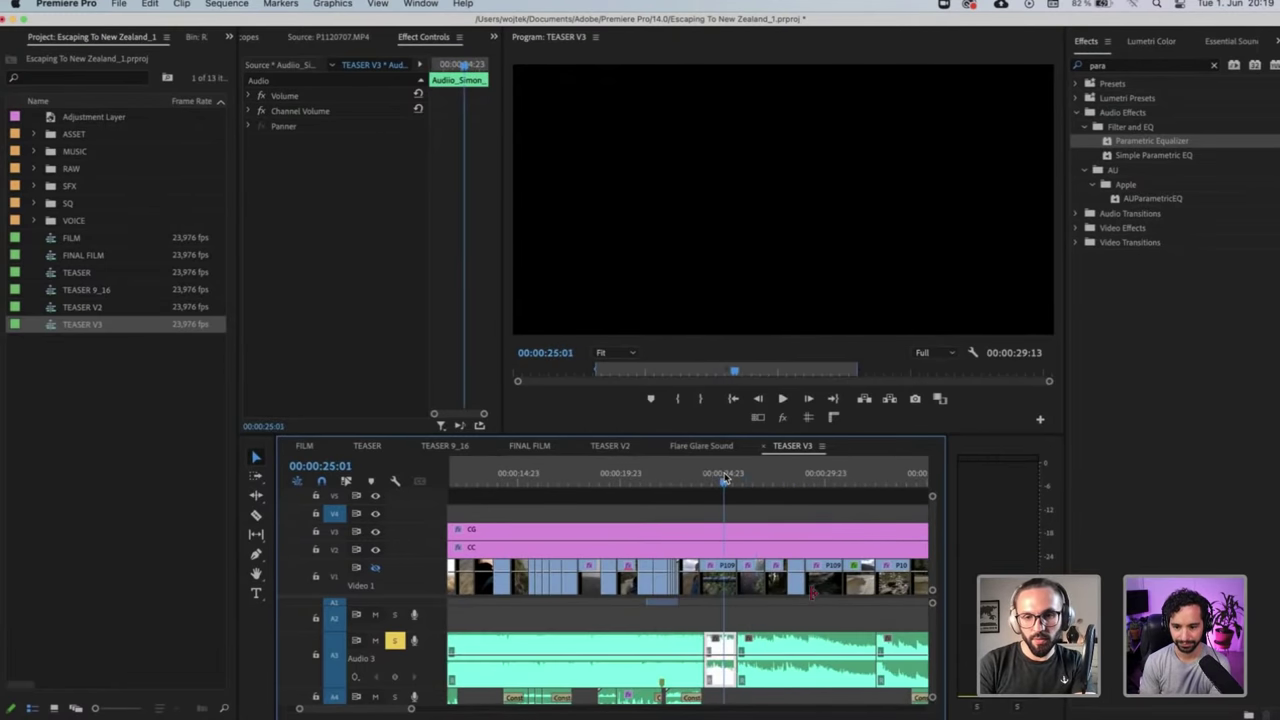
Delete the short Audio 3 clip, extend the V1 edit by 1:20, and slide later A3 clips left
key("Delete")
left_click_drag(834, 602, 808, 600)
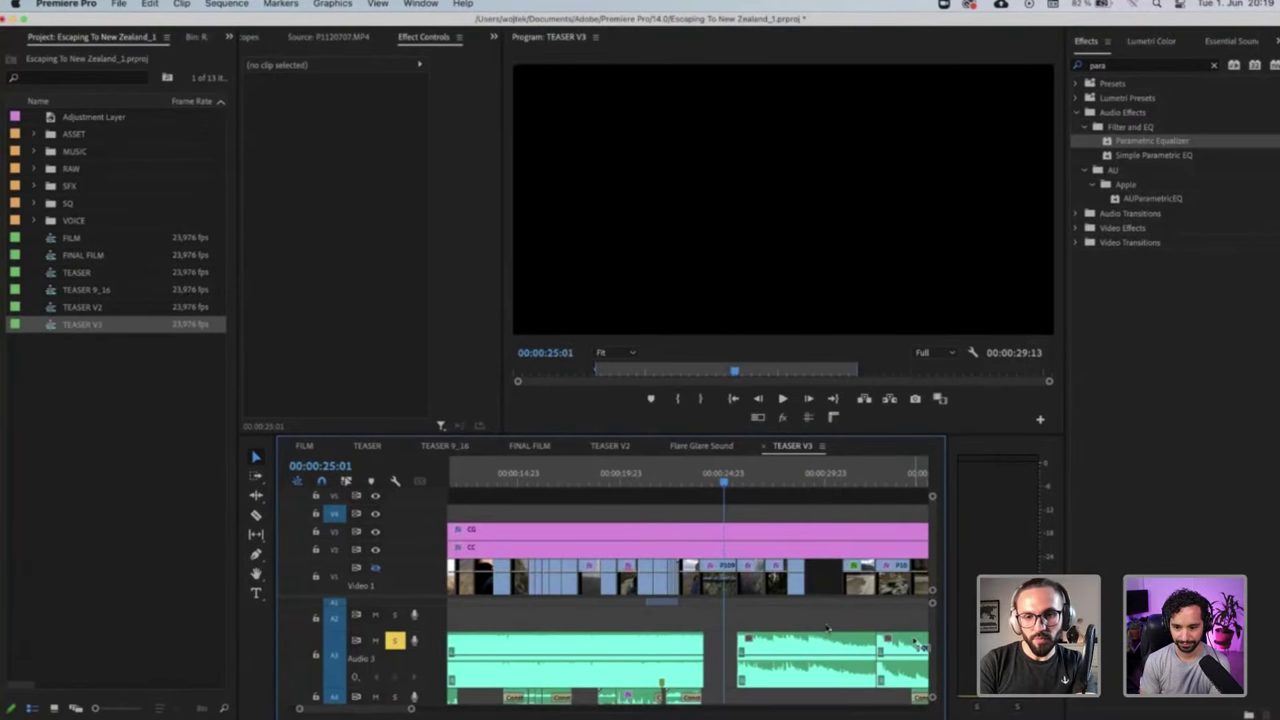
left_click(778, 647)
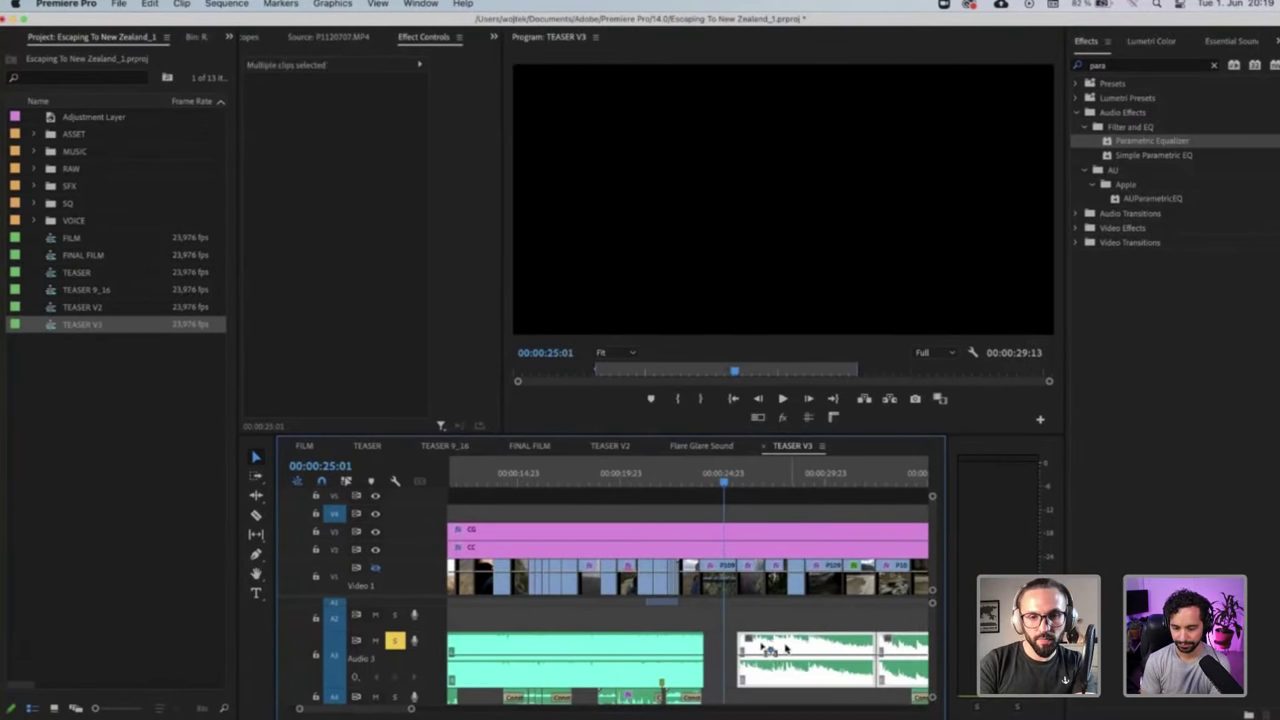
left_click_drag(776, 647, 743, 647)
Replay the fixed section and zoom out to the whole sequence
left_click(691, 473)
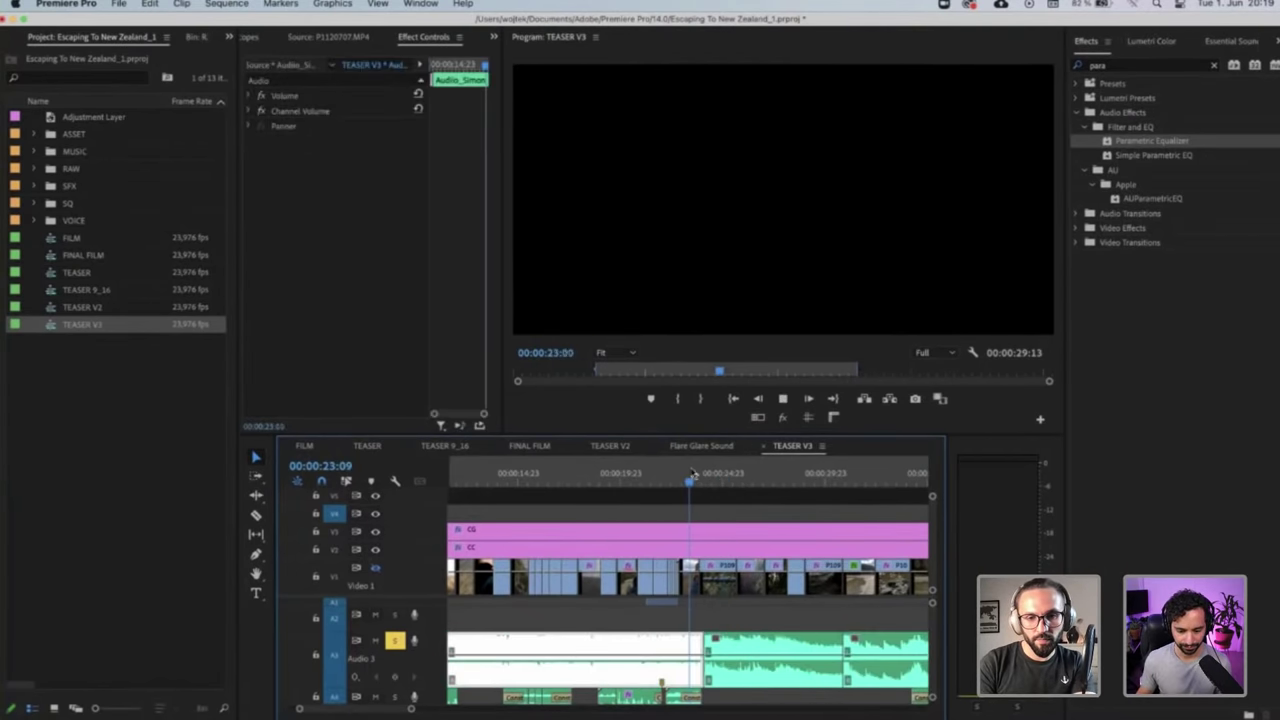
key("space")
key("space")
key("super+shift+a")
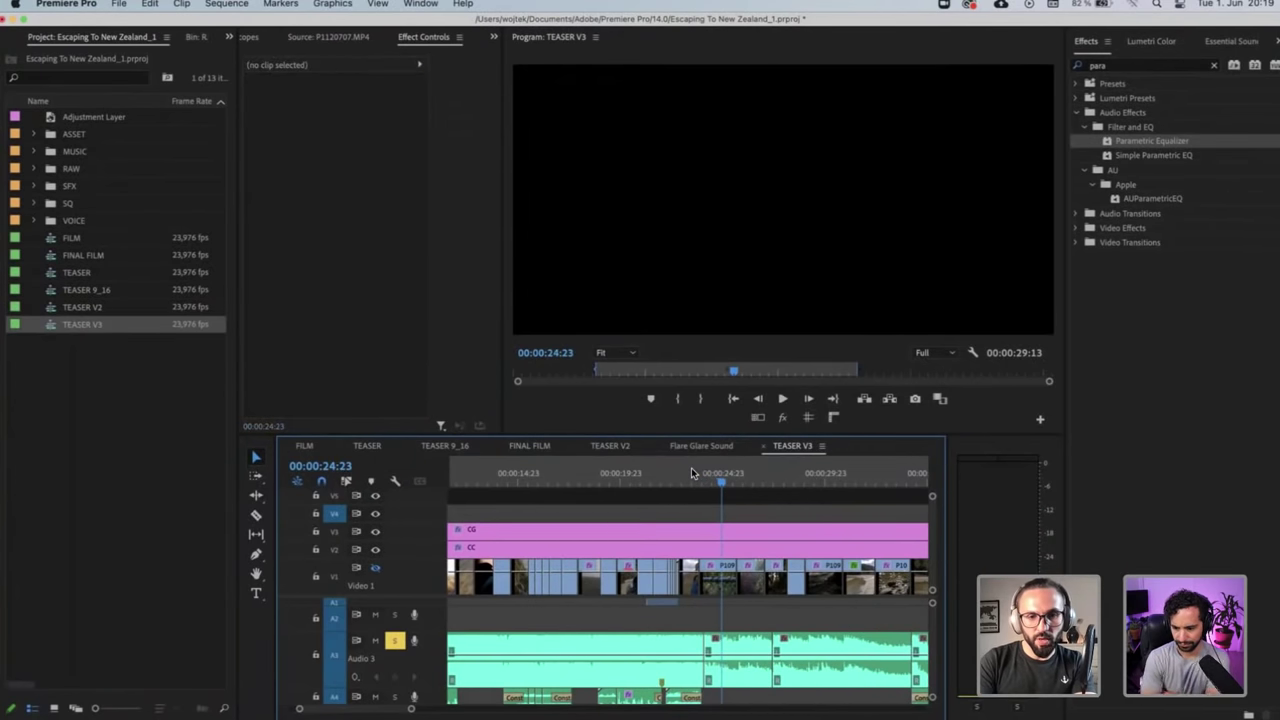
key("minus")
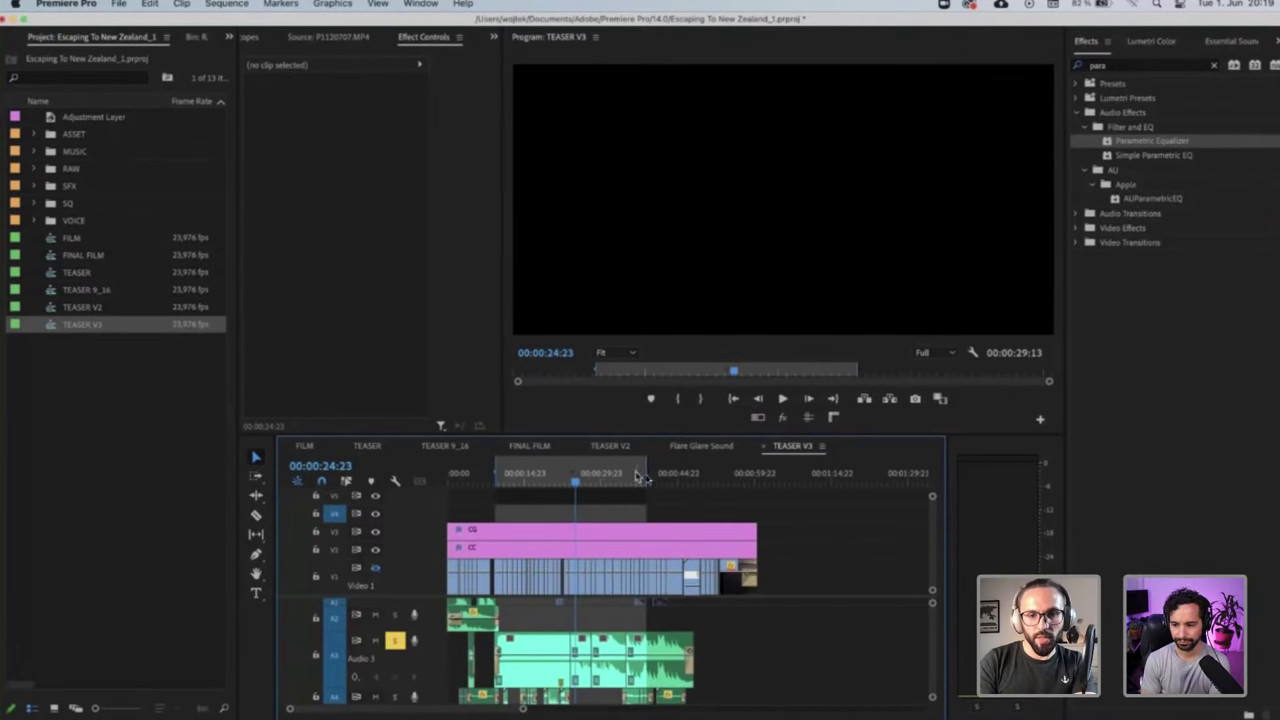
mouse_move(638, 479)
left_mouse_down()
mouse_move(731, 482)
mouse_move(668, 478)
left_mouse_up()
key("=")
key("=")
key("=")
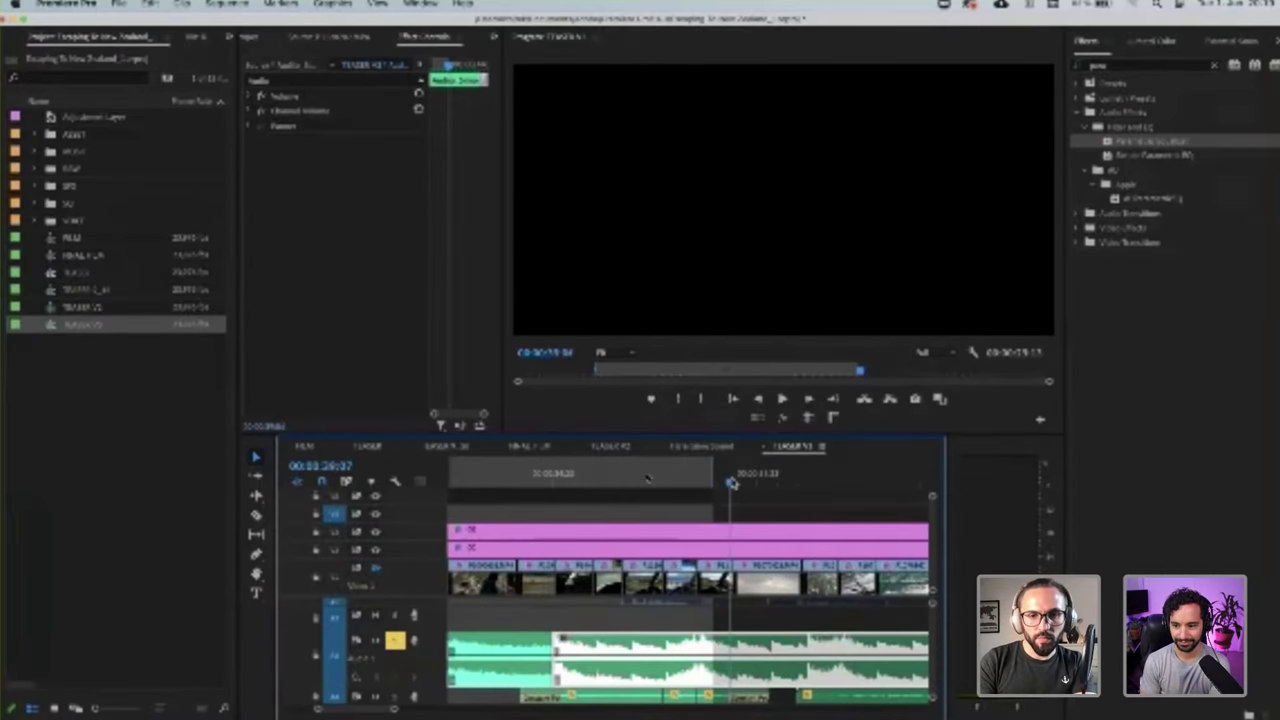
key("-")
key("-")
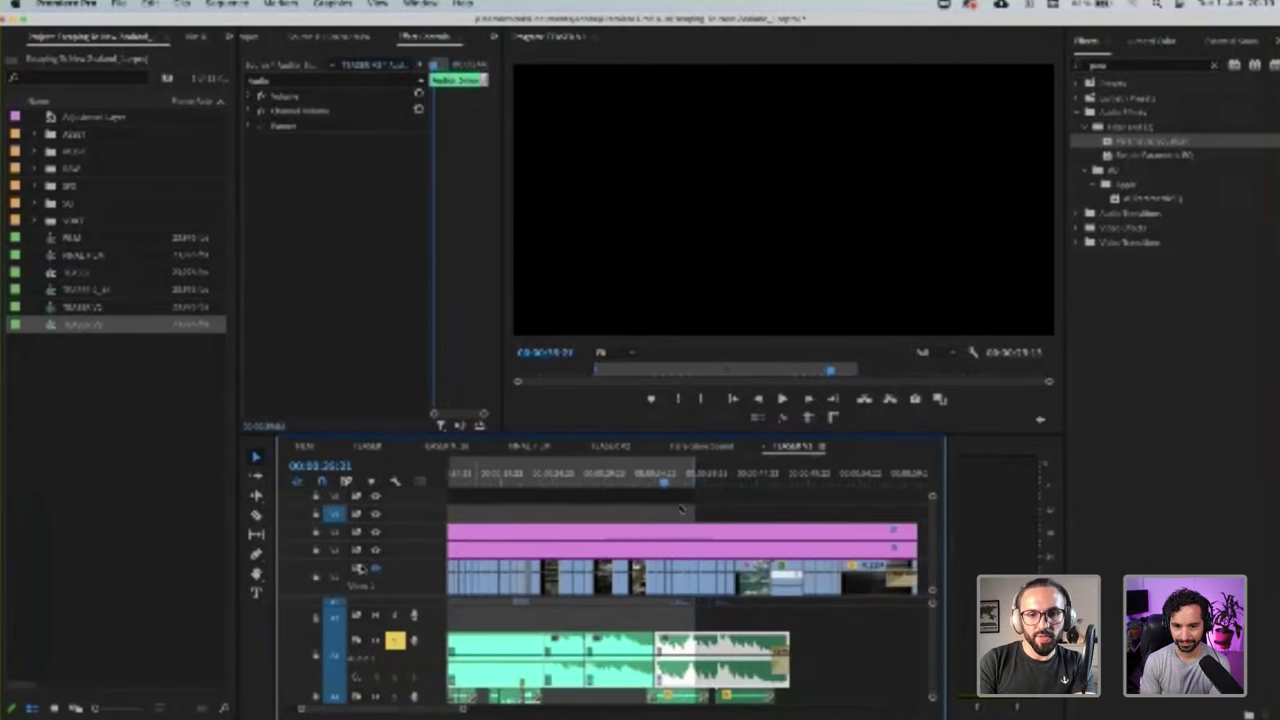
left_click(660, 488)
mouse_move(658, 488)
left_mouse_down()
mouse_move(634, 474)
mouse_move(643, 481)
left_mouse_up()
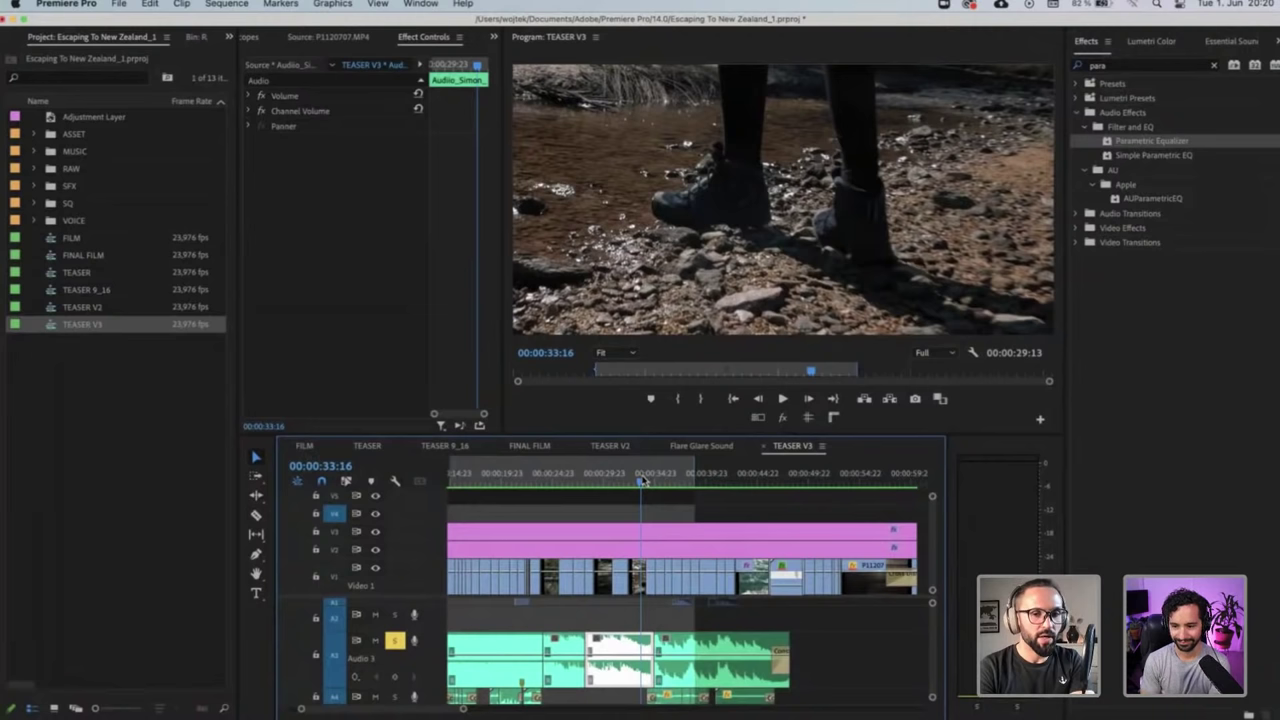
key("=")
key("=")
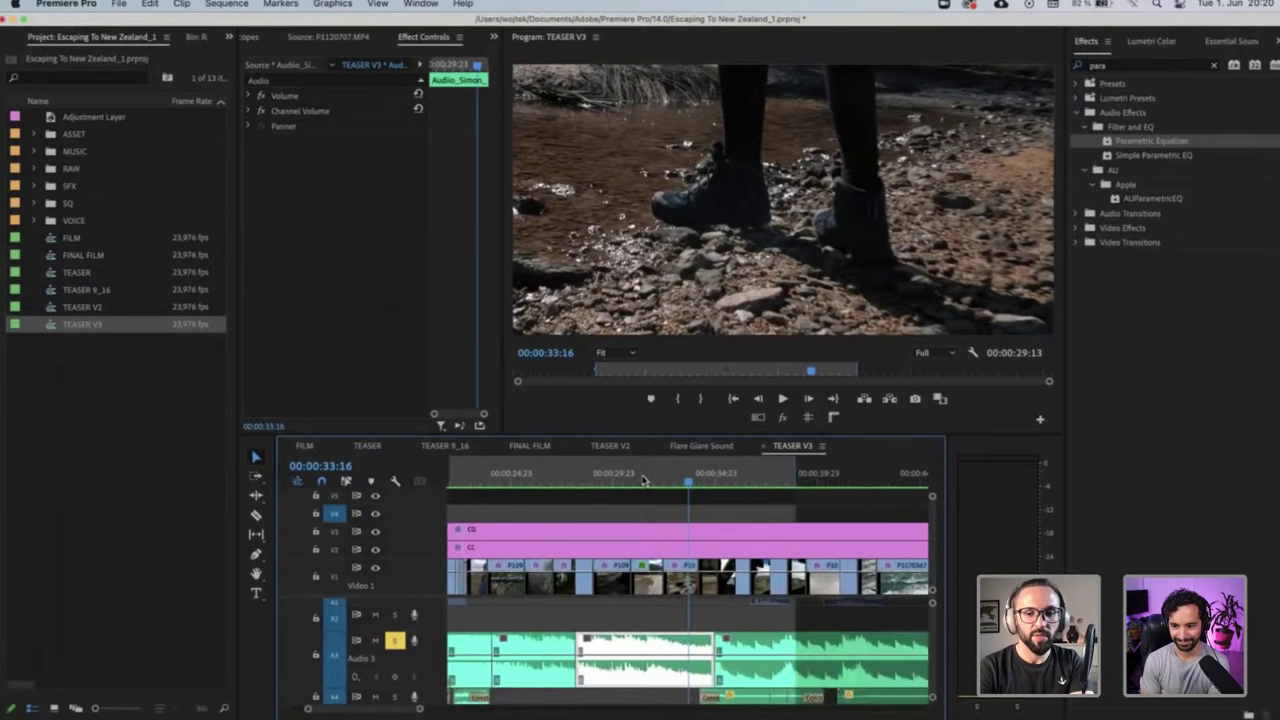
key("minus")
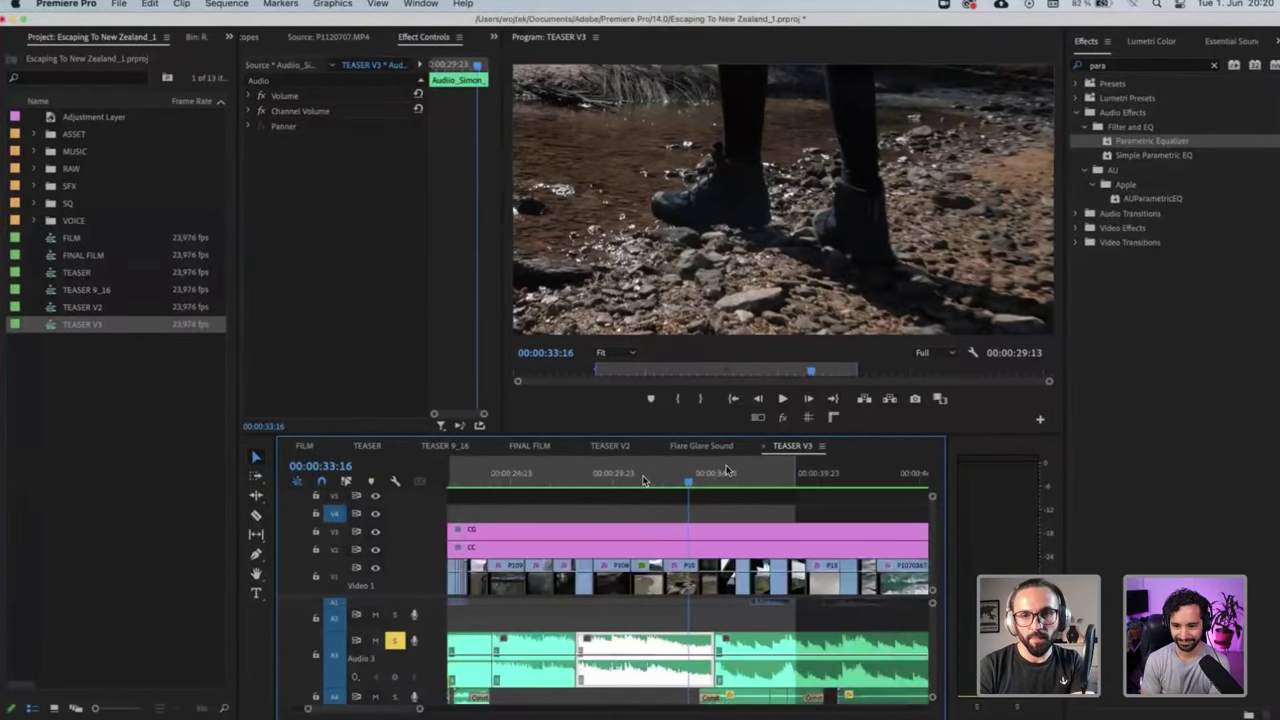
left_click_drag(742, 472, 658, 479)
key("minus")
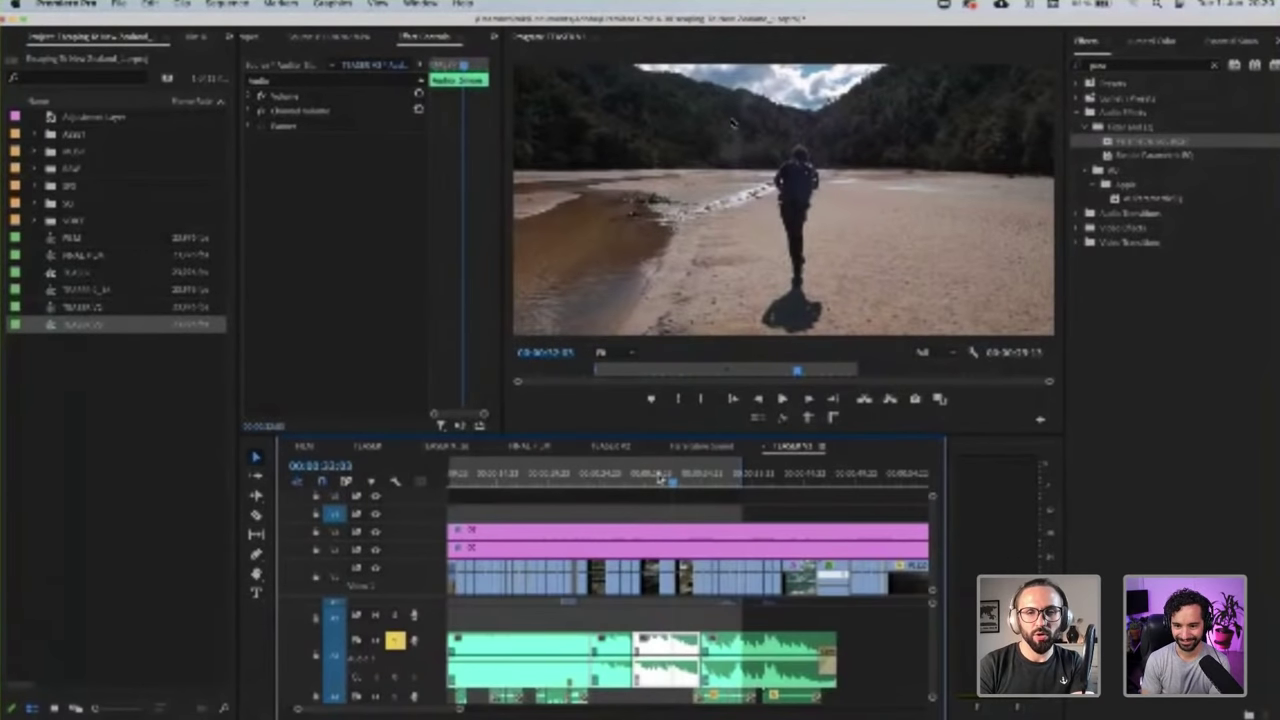
left_click(548, 40)
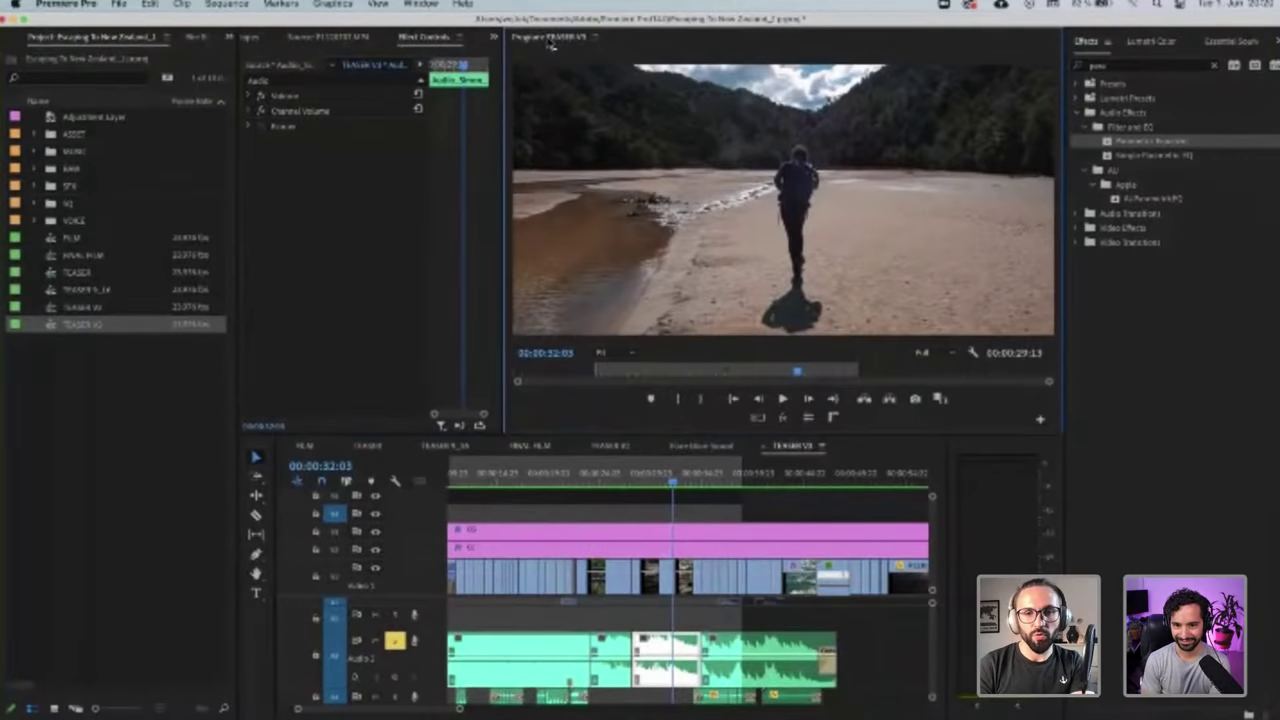
key("grave")
key("space")
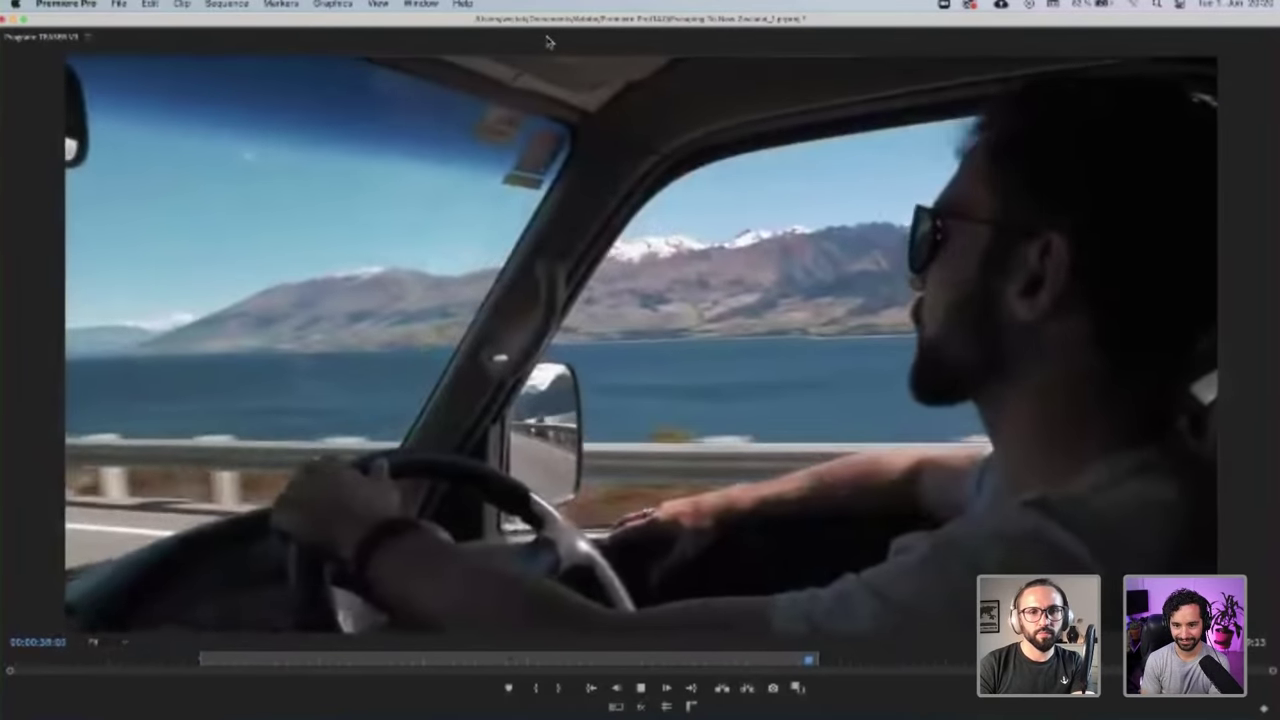
key("space")
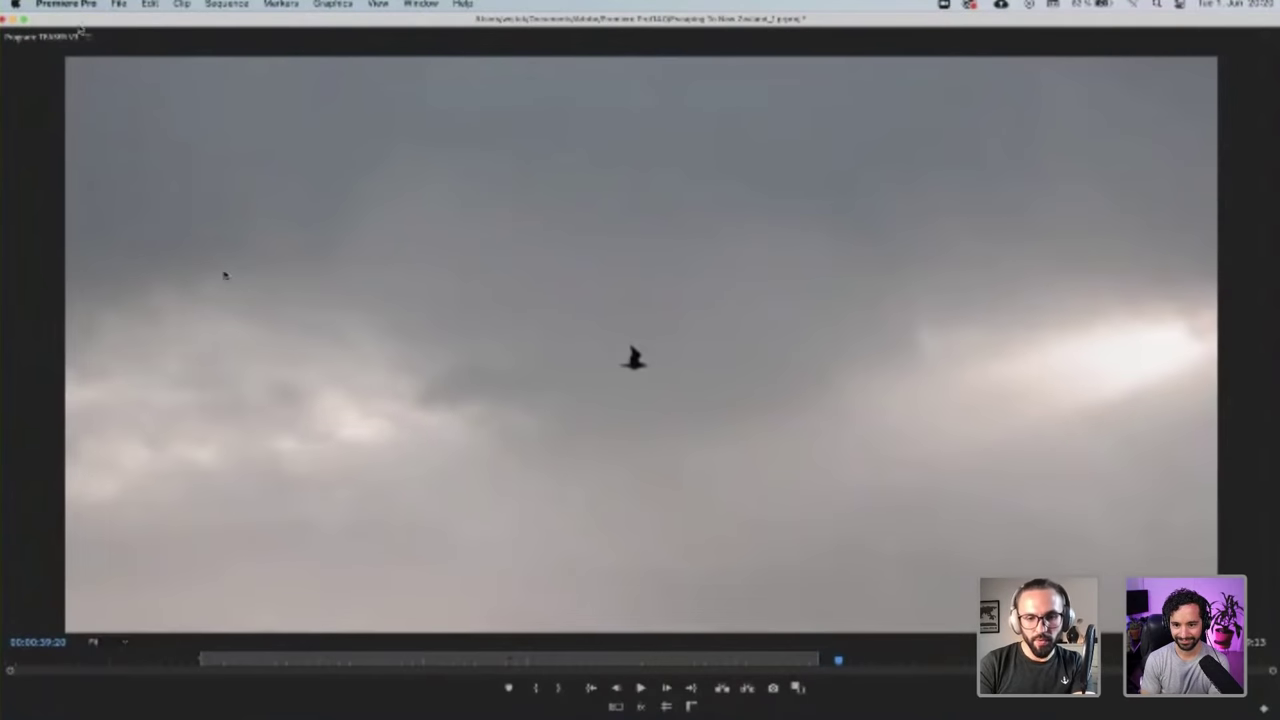
key("grave")
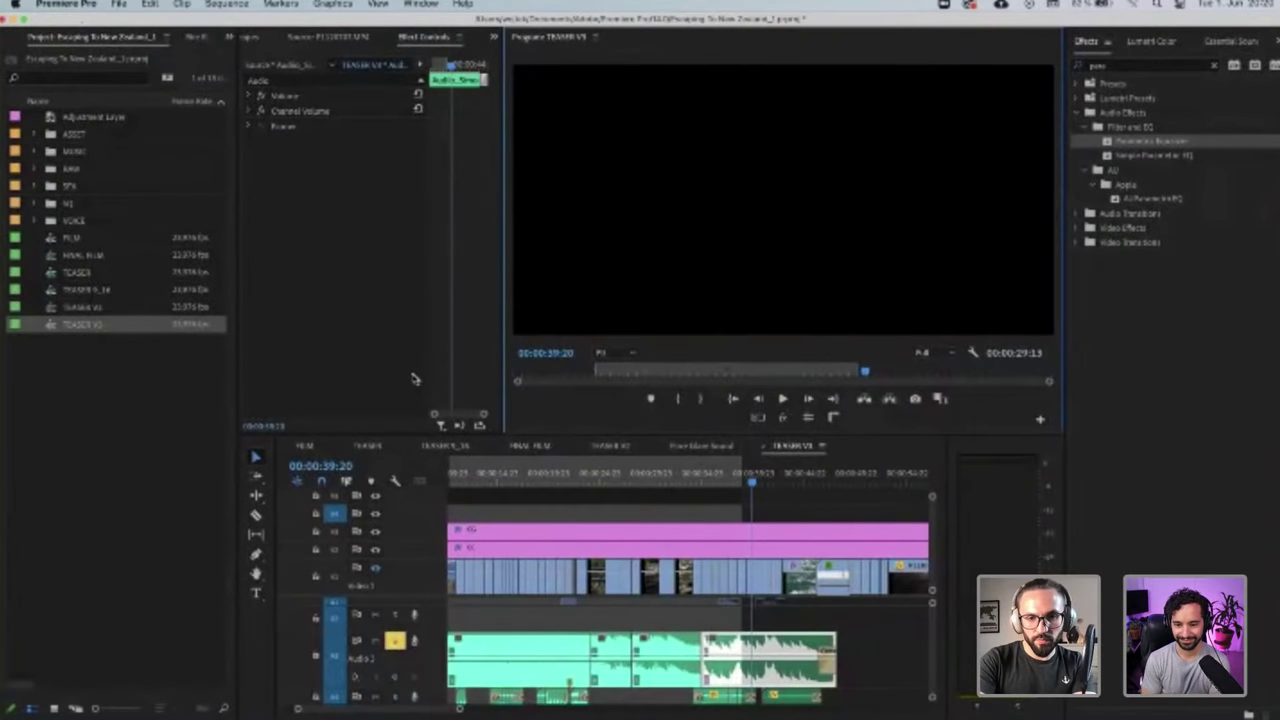
key("super+z")
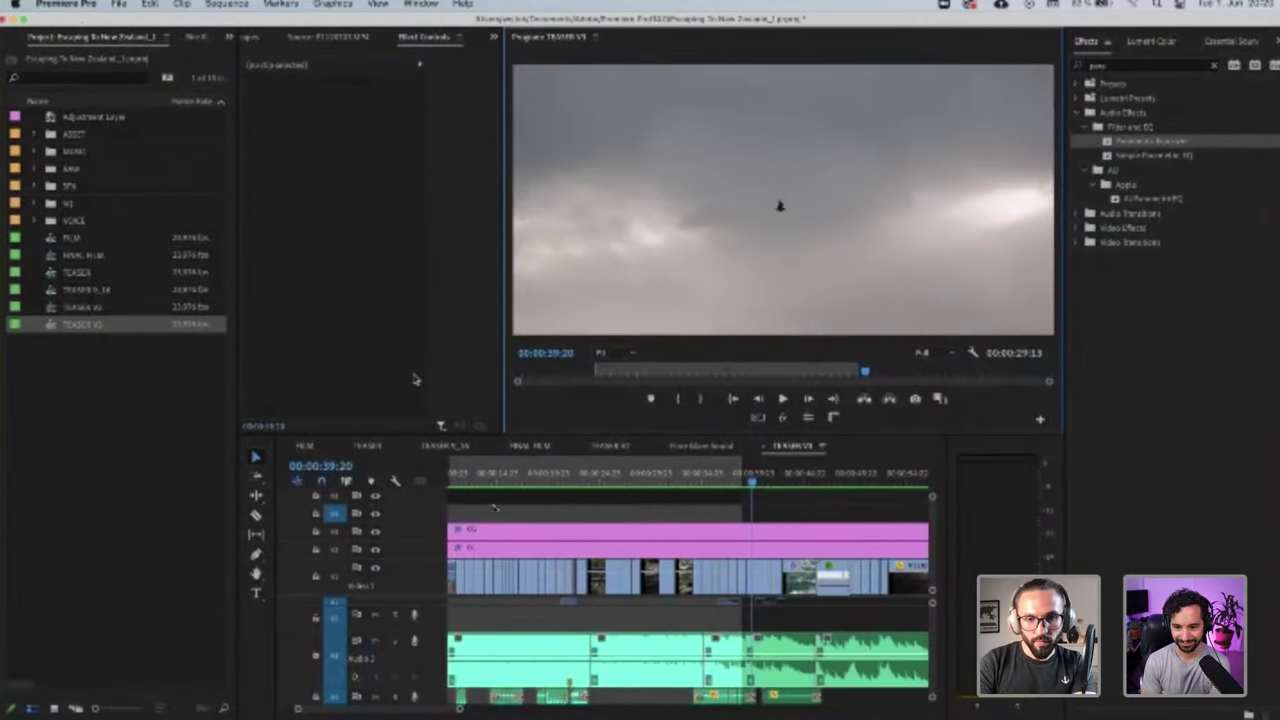
Marquee-select a run of V1 clips in TEASER V3 and delete them
left_click(686, 616)
key("minus")
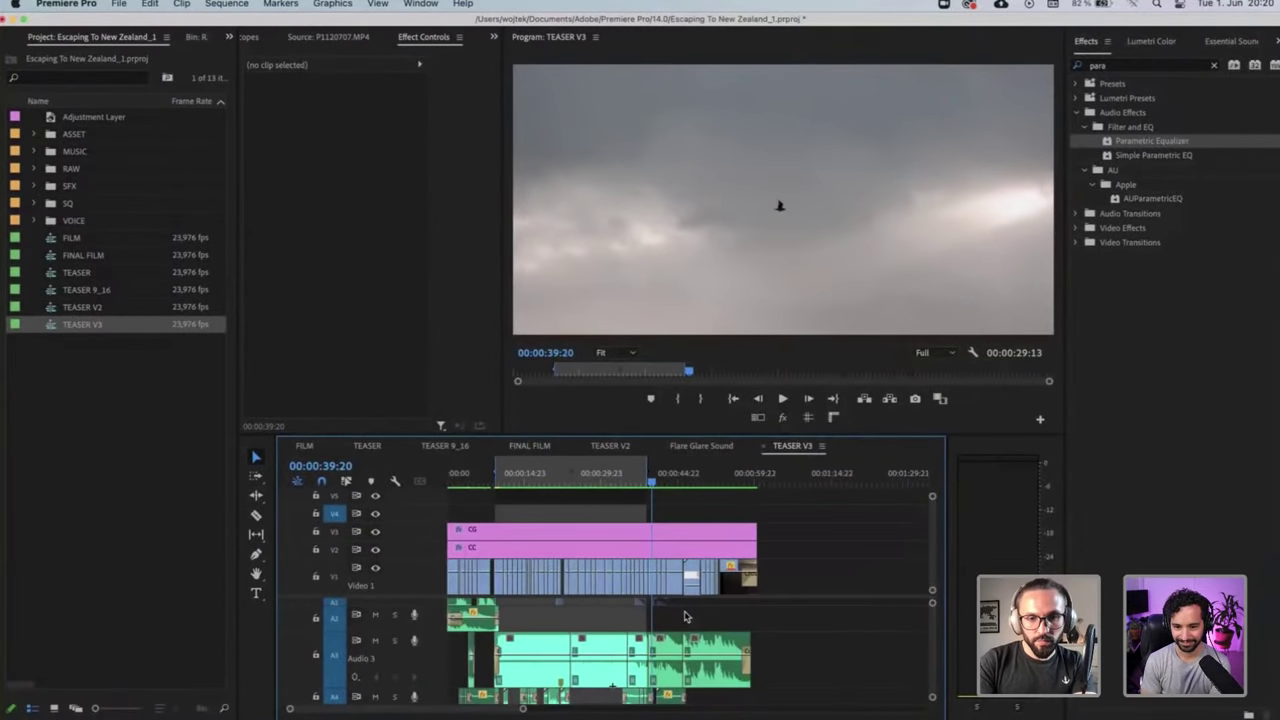
left_click(613, 688)
left_click(630, 597)
key("equal")
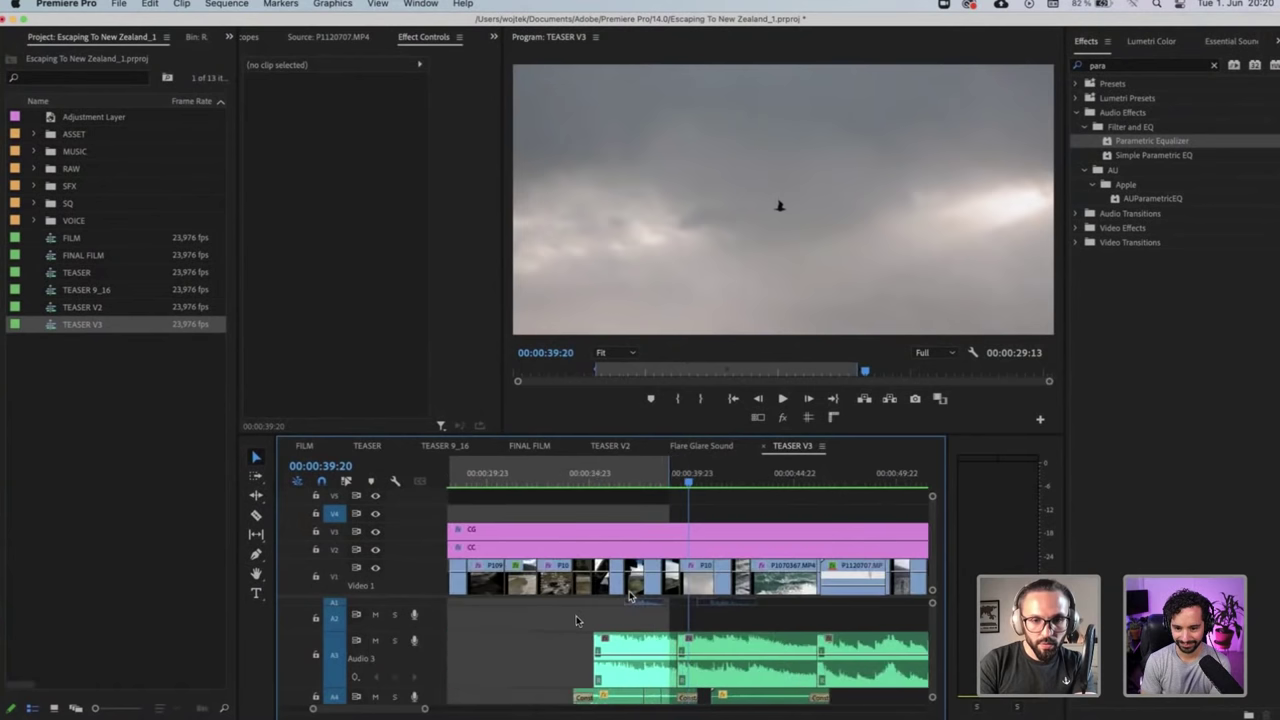
left_click_drag(585, 622, 576, 587)
key("Delete")
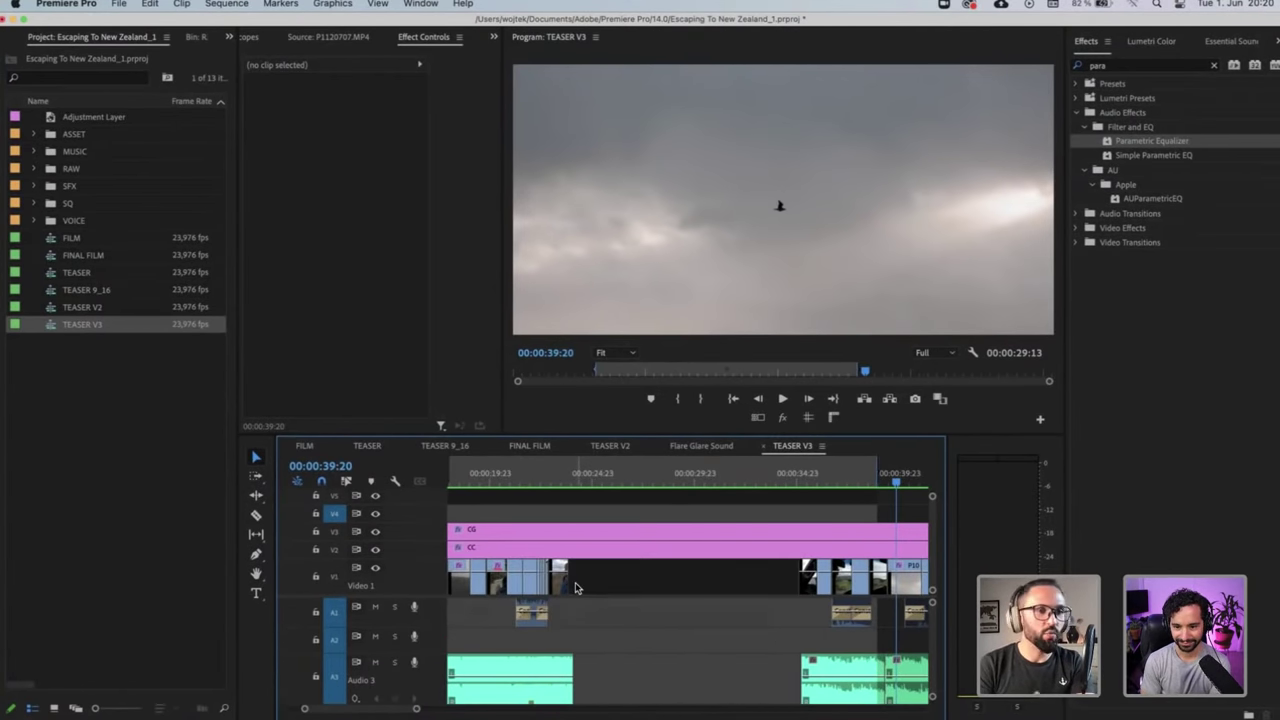
key("minus")
key("minus")
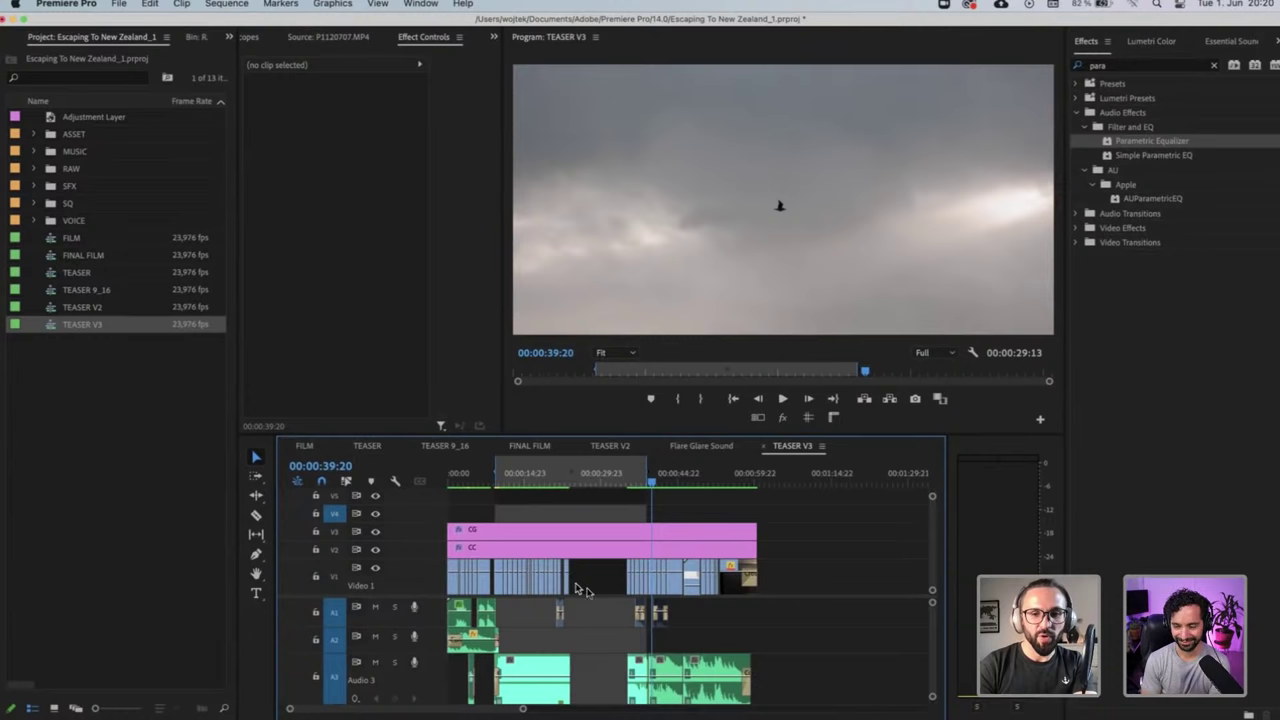
Select the clips after the gap and drag them left to close the black gap
scroll(604, 607, "down", 5)
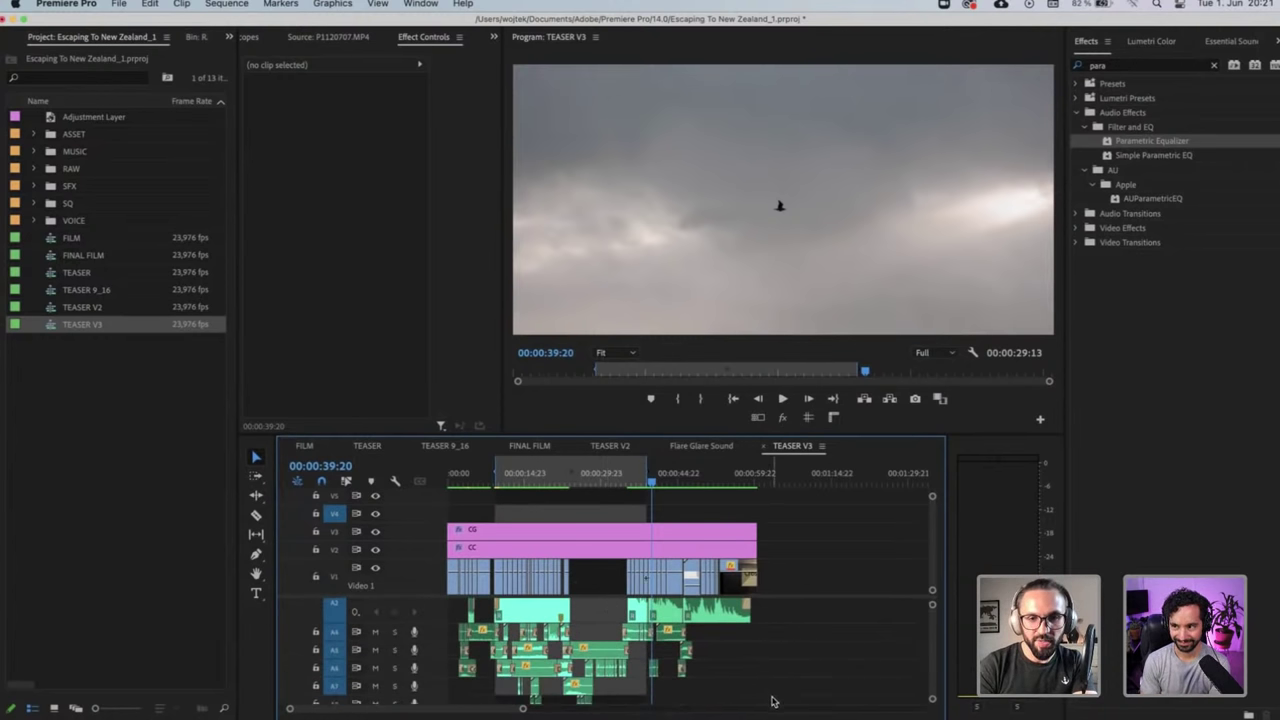
left_click_drag(772, 704, 630, 566)
scroll(660, 632, "down", 5)
scroll(660, 632, "up", 5)
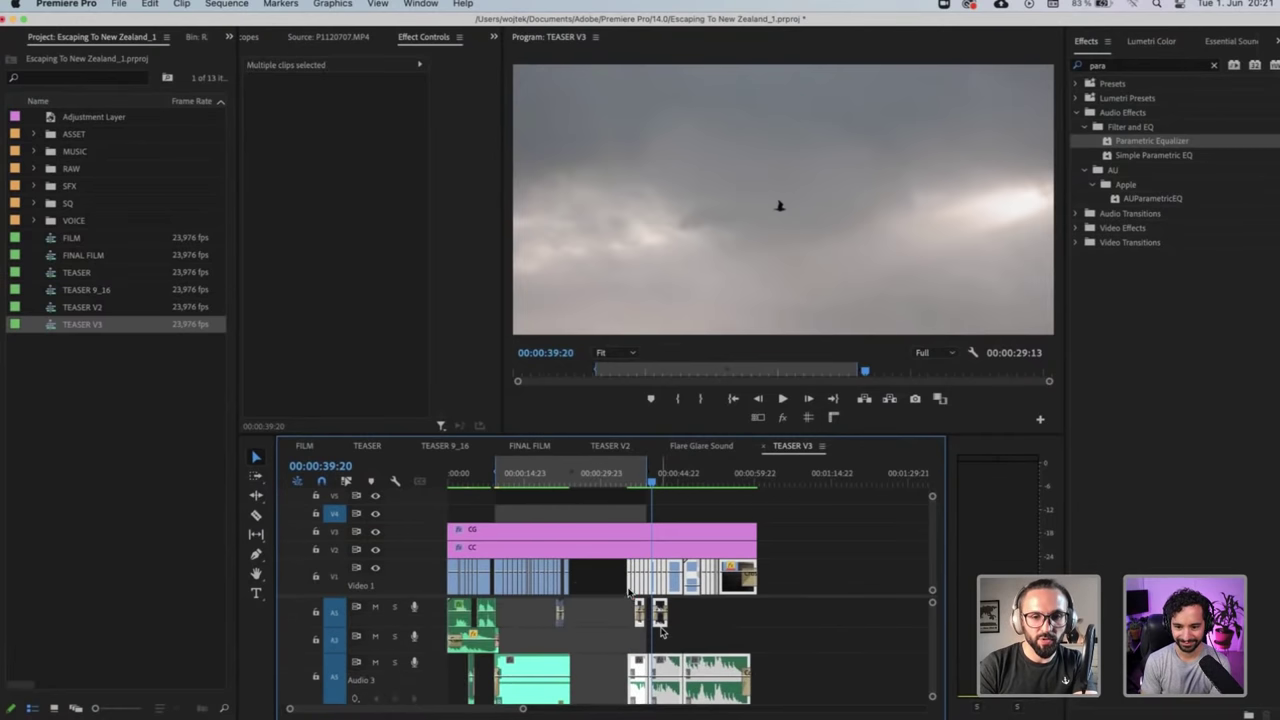
left_click_drag(615, 590, 571, 586)
Shift the V1 edit at 00:00:24:05 seven frames earlier
left_click(573, 481)
key("=")
key("=")
key("=")
key("=")
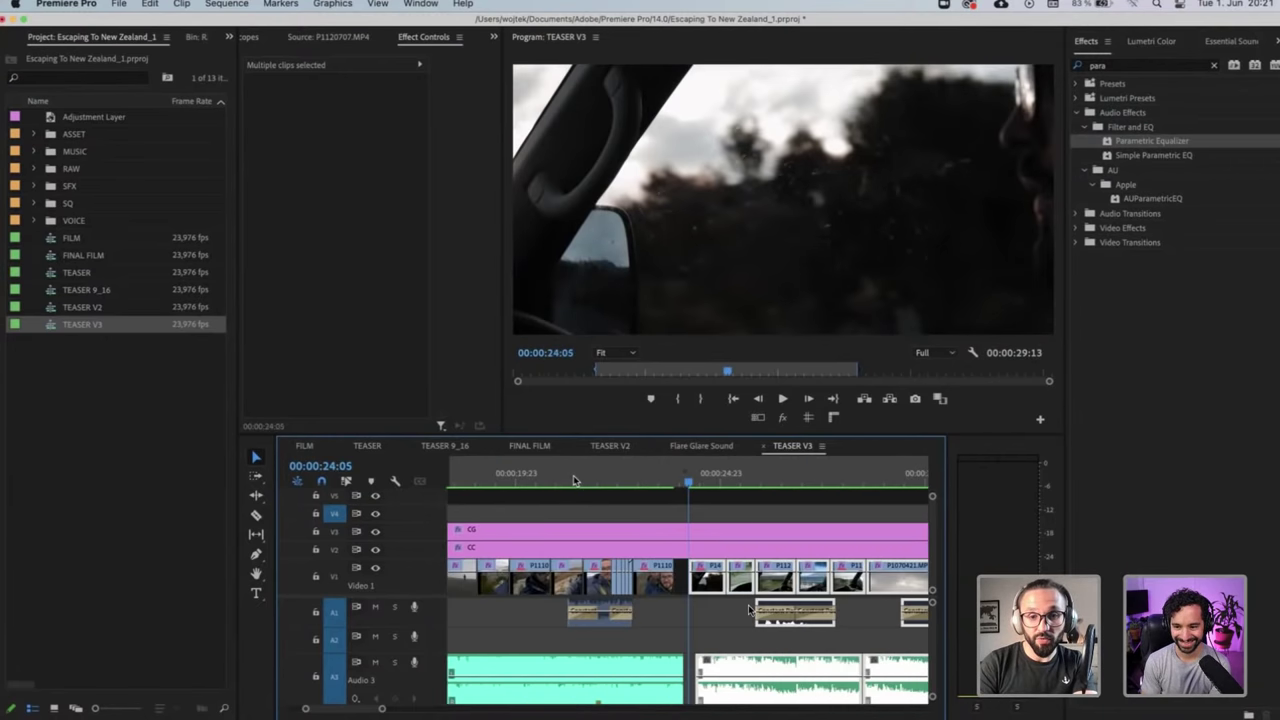
left_click_drag(714, 591, 699, 585)
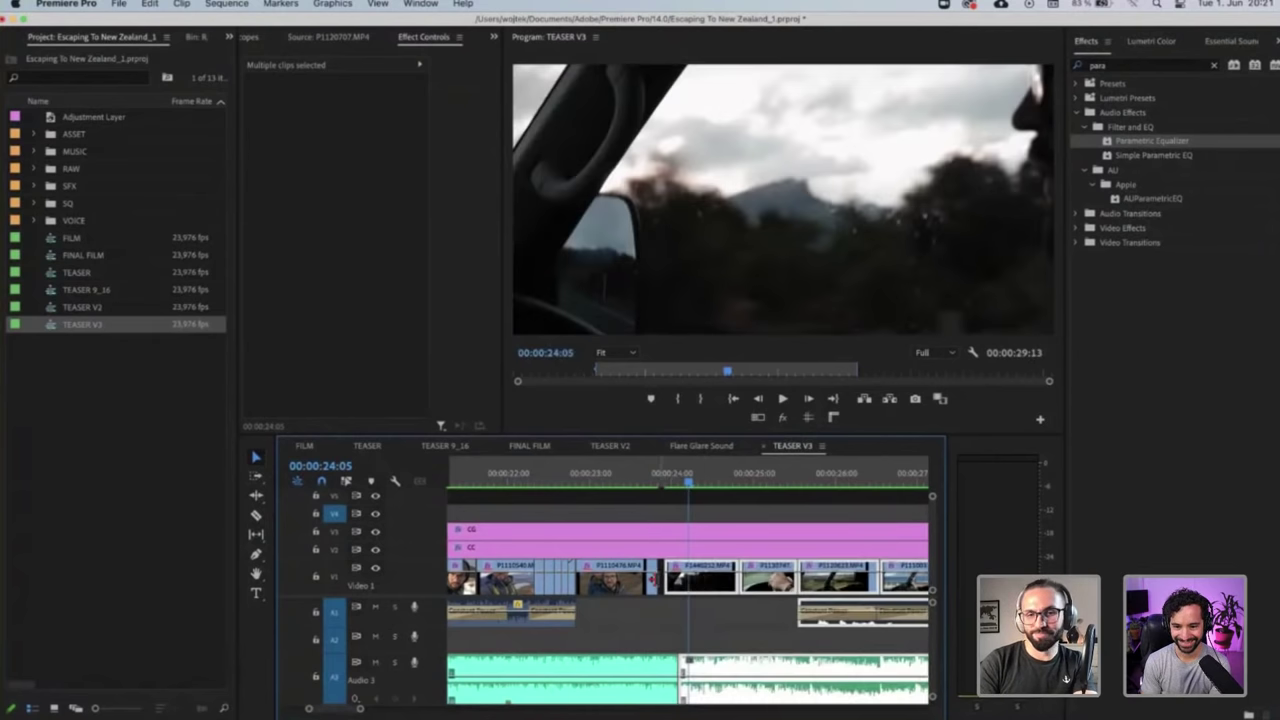
Review from 00:00:23:06 to the ocean waves shot in a maximized Program Monitor
left_click(611, 477)
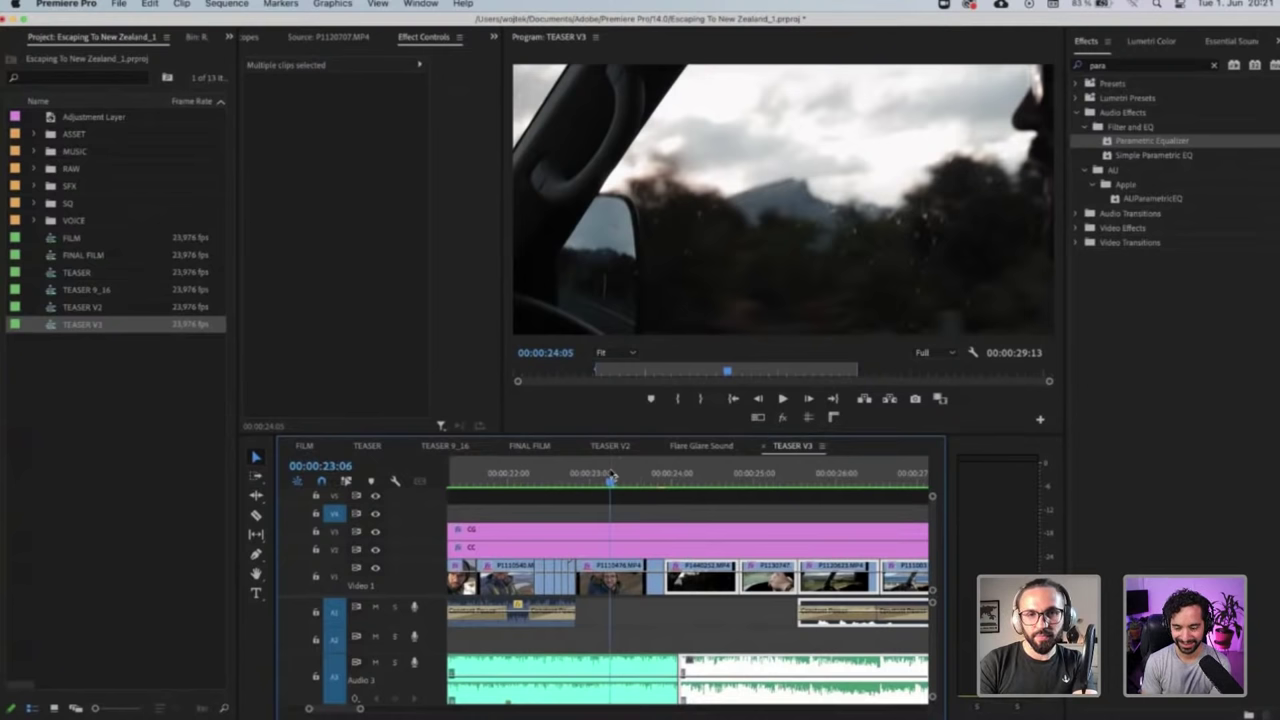
left_click(551, 42)
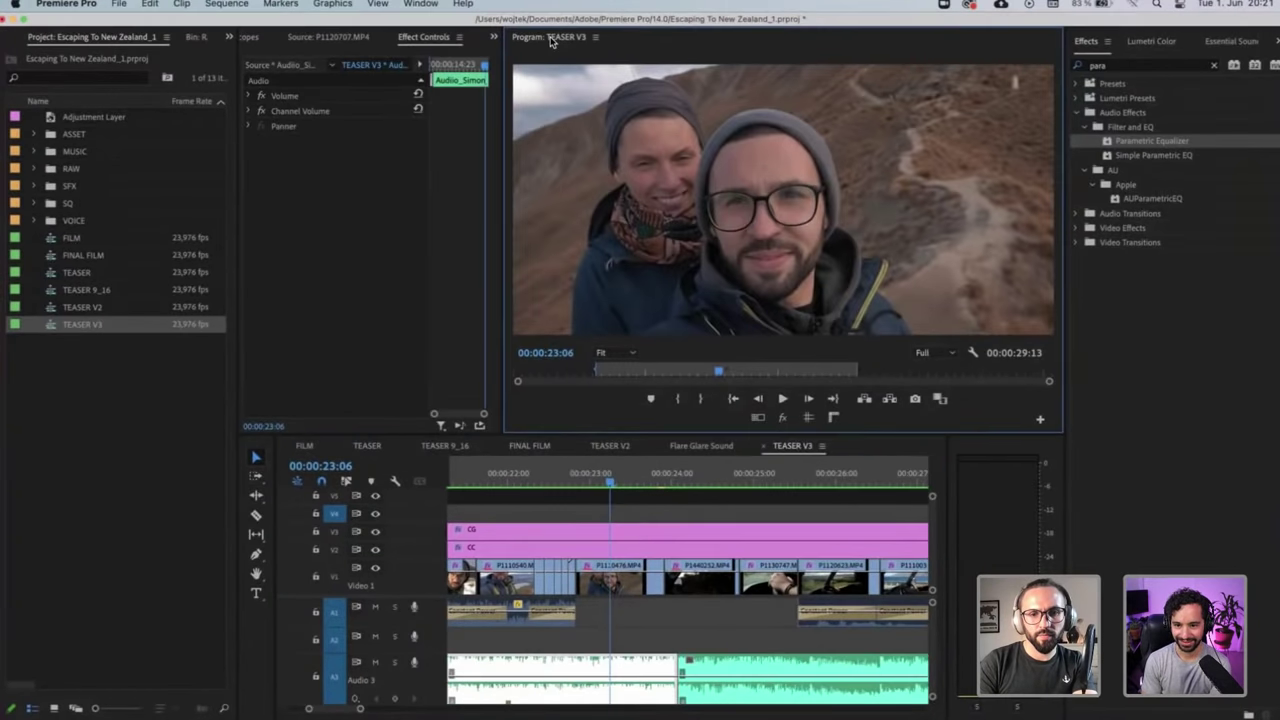
key("grave")
key("space")
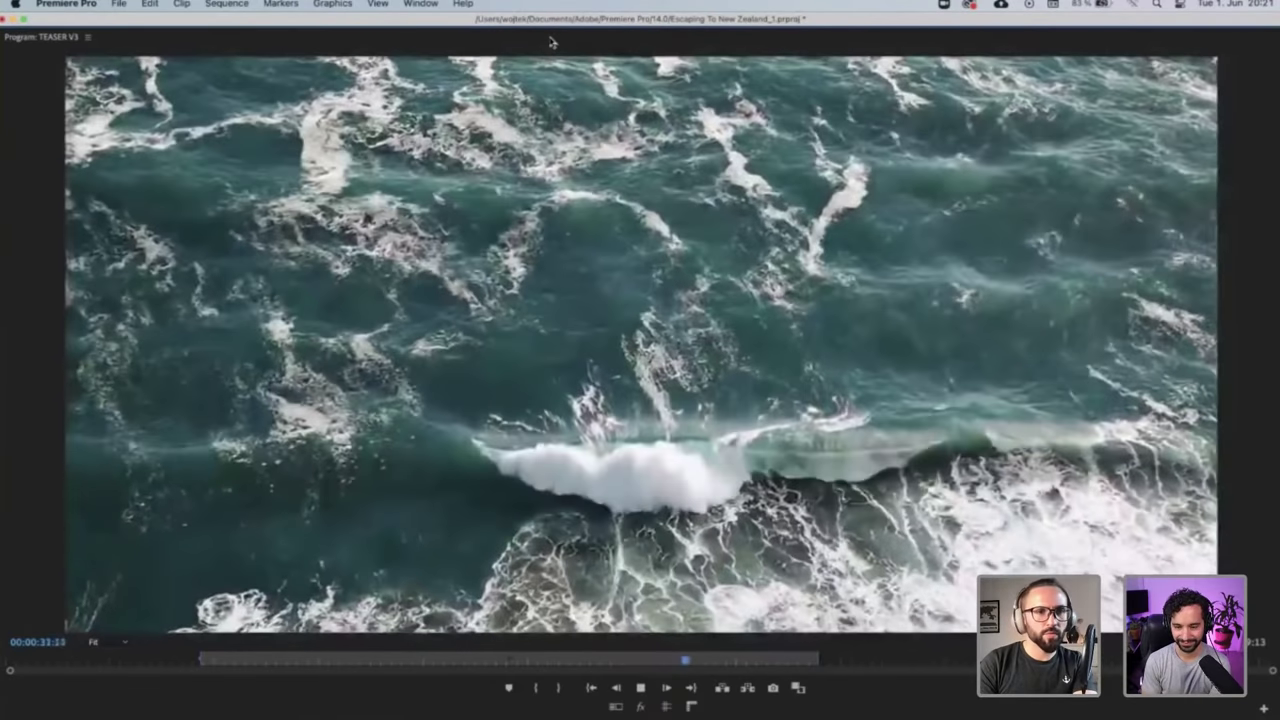
key("space")
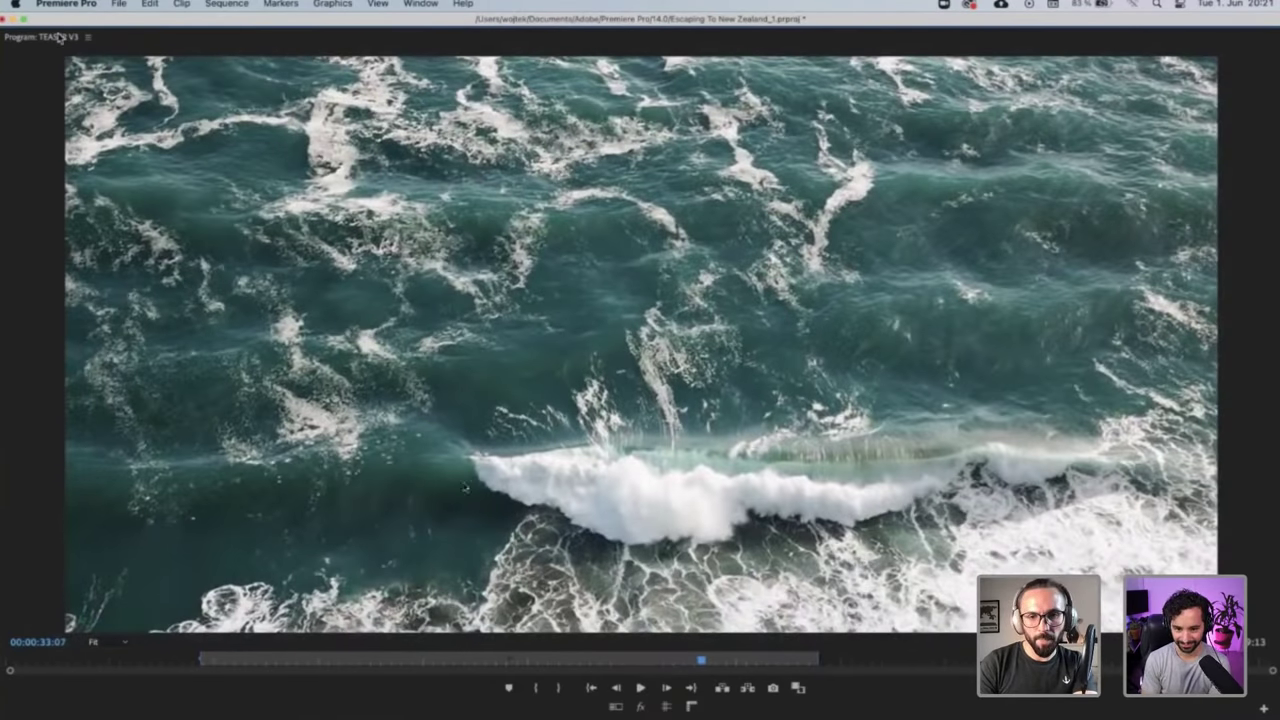
key("grave")
Apply a 00:00:01:00 Constant Power crossfade to the music cut on Audio 3
left_click(697, 682)
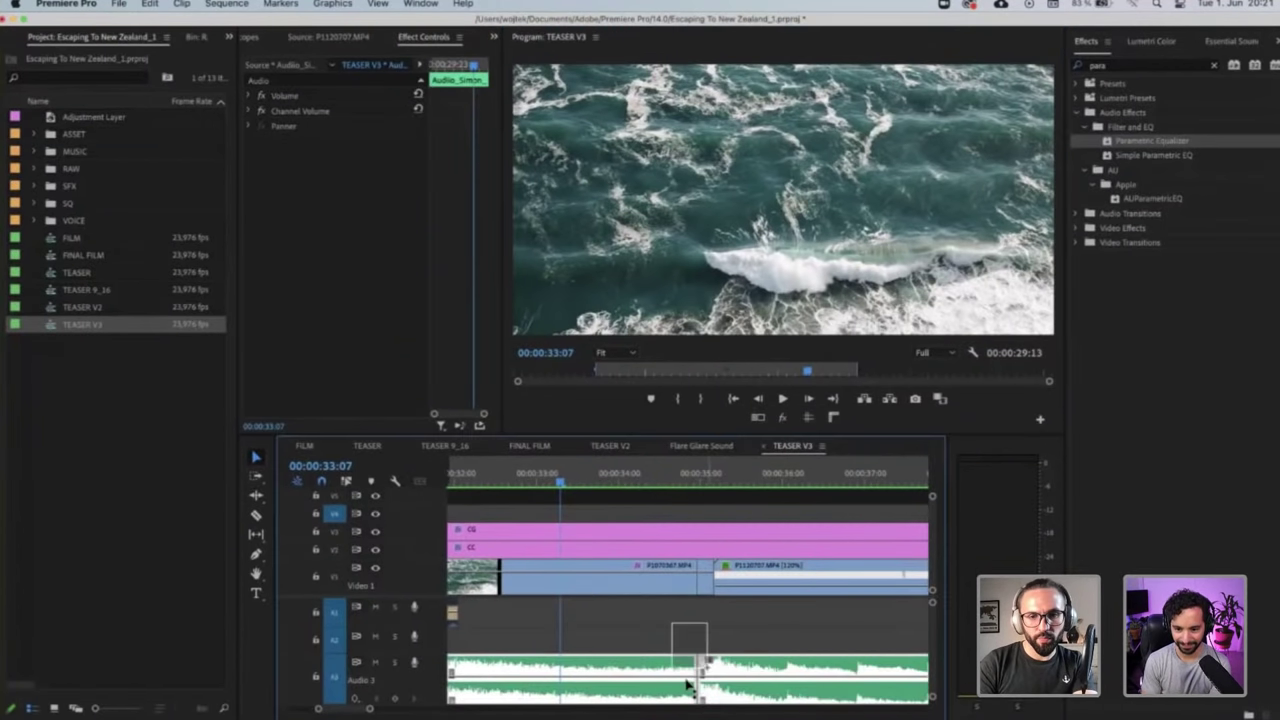
key("ctrl+shift+d")
double_click(697, 682)
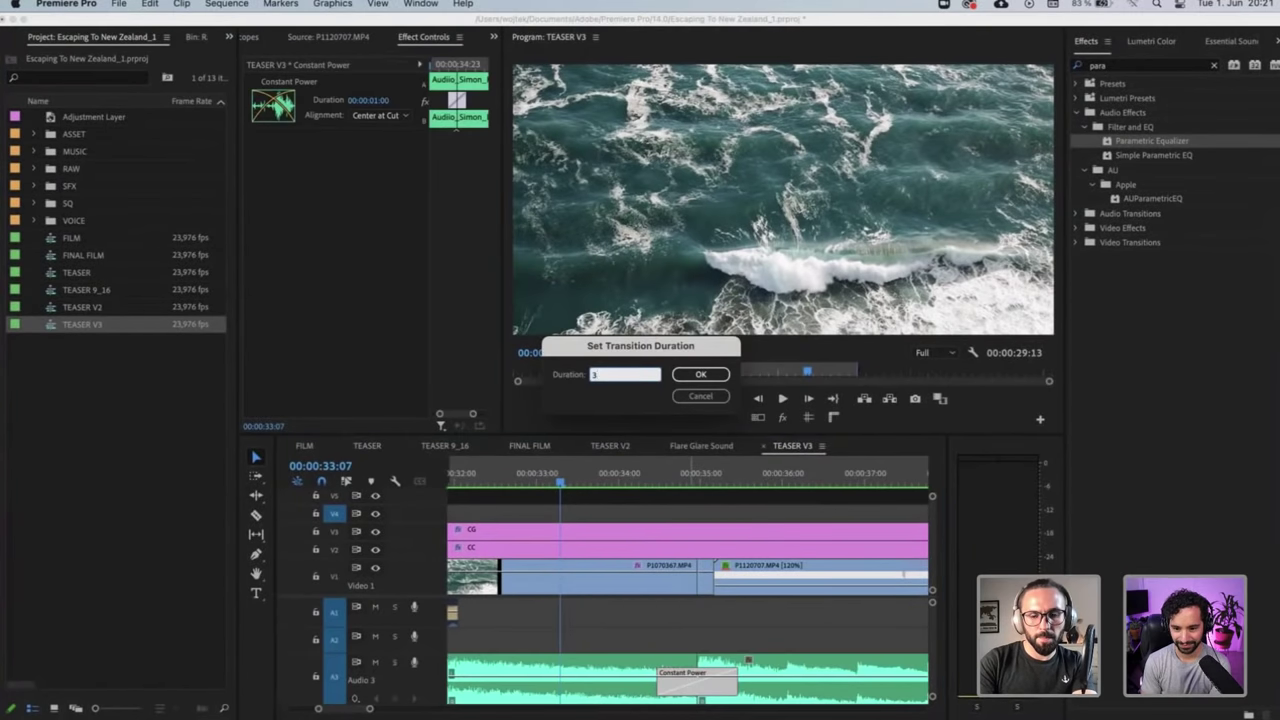
key("BackSpace")
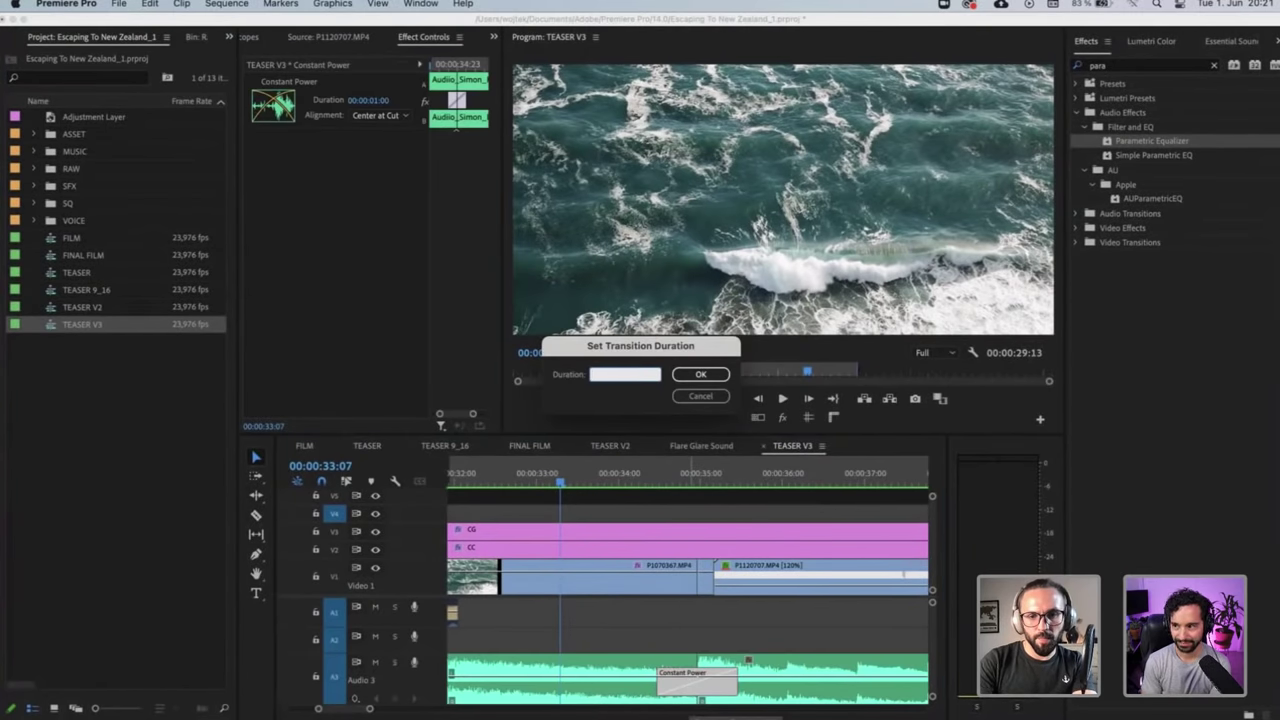
key("Return")
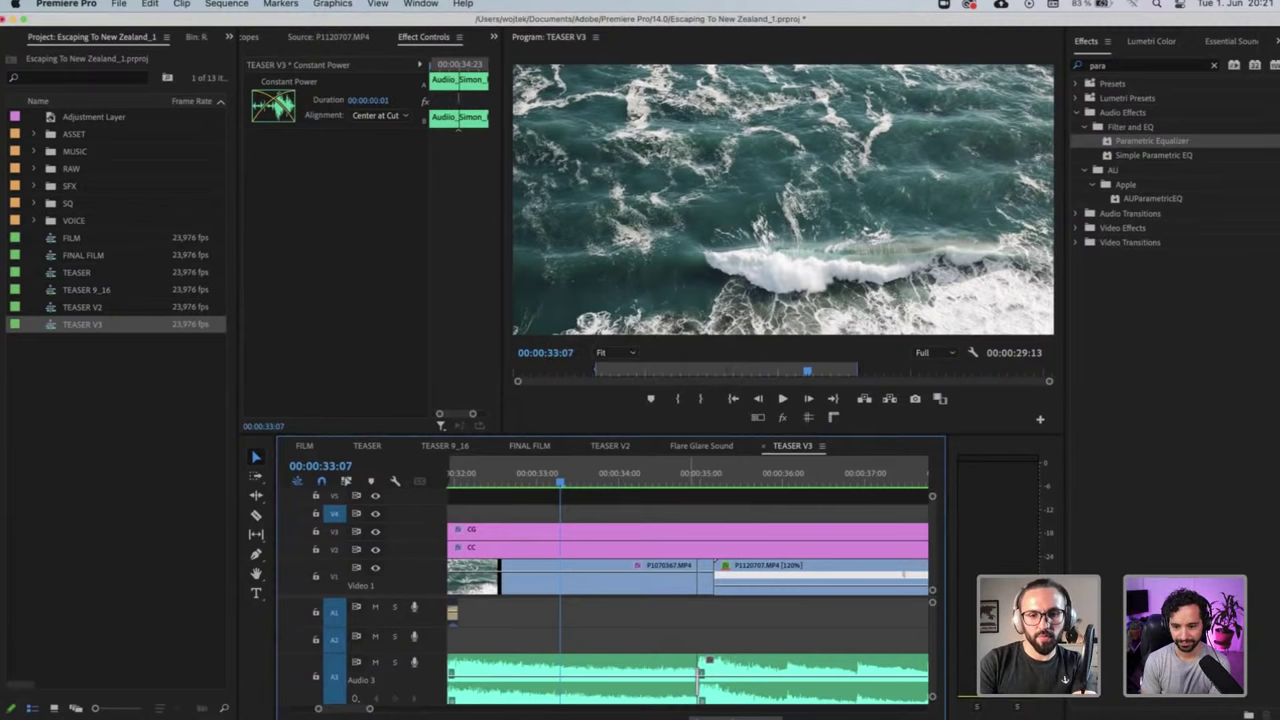
key("ctrl+z")
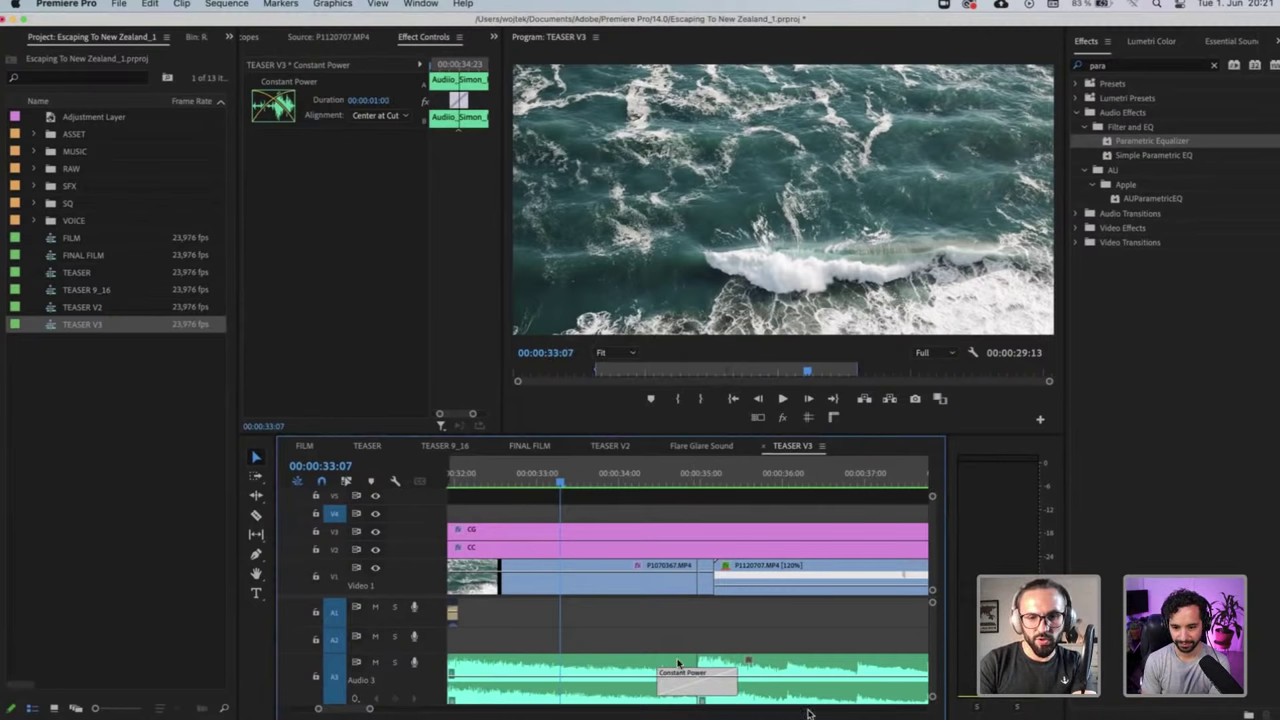
Select the first two Audio 3 clips together with their crossfade
key("minus")
scroll(695, 655, "down", 2)
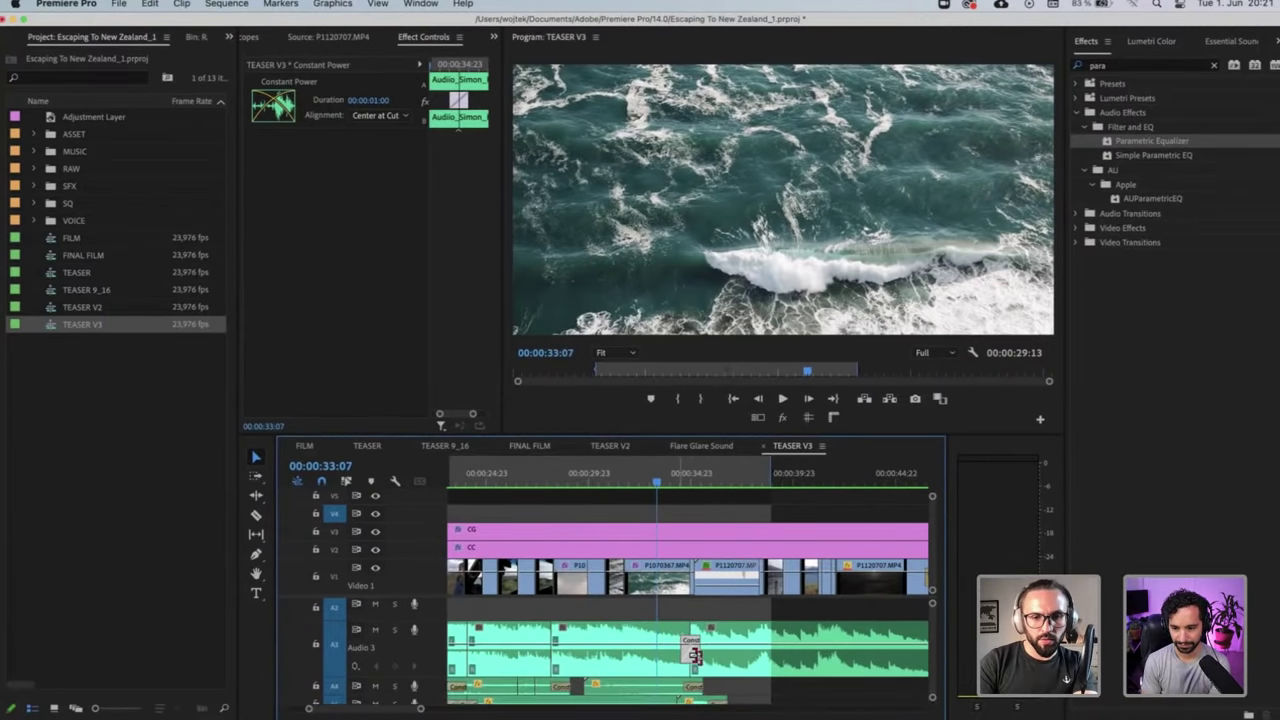
key("super+shift+a")
scroll(625, 602, "left", 3)
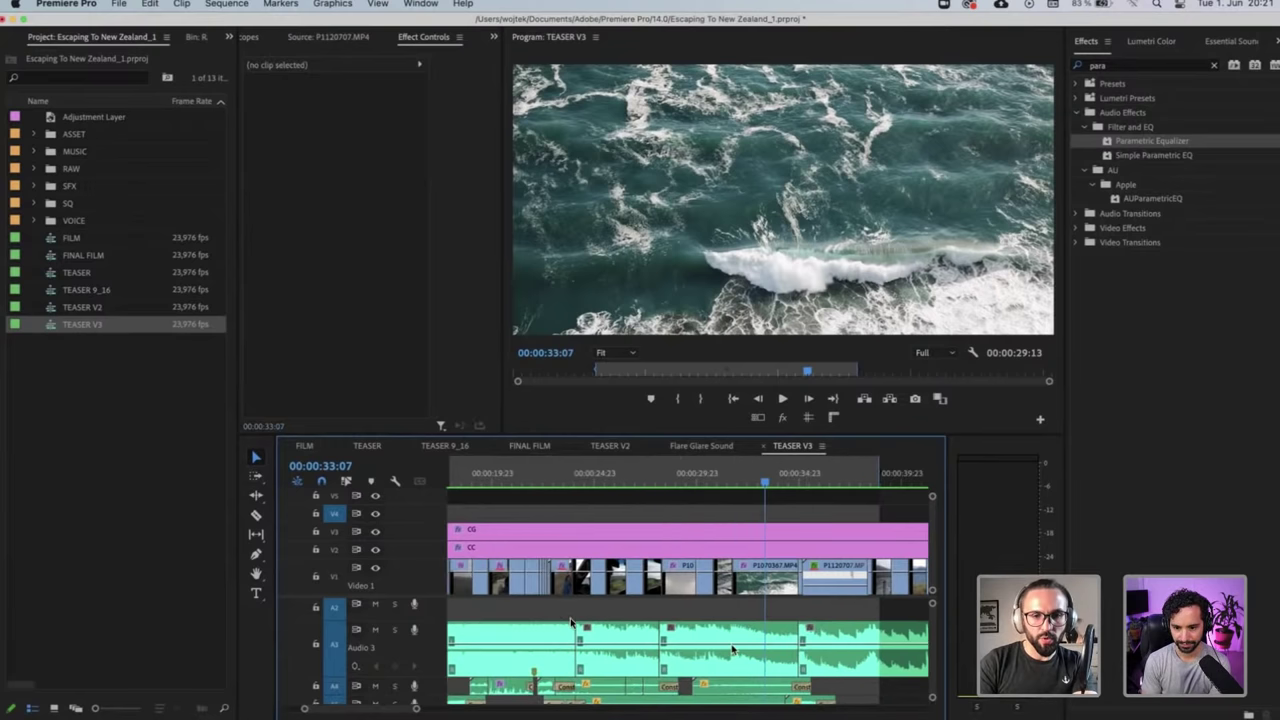
left_click_drag(572, 622, 628, 651)
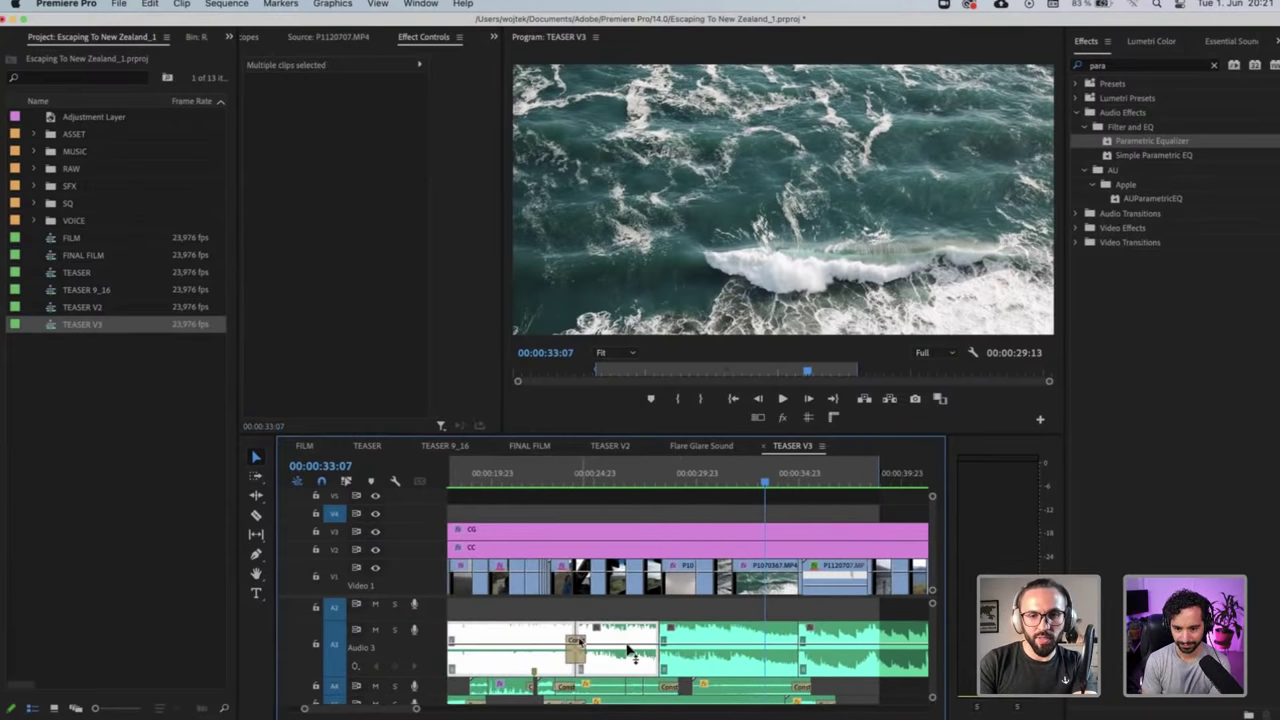
key("minus")
key("minus")
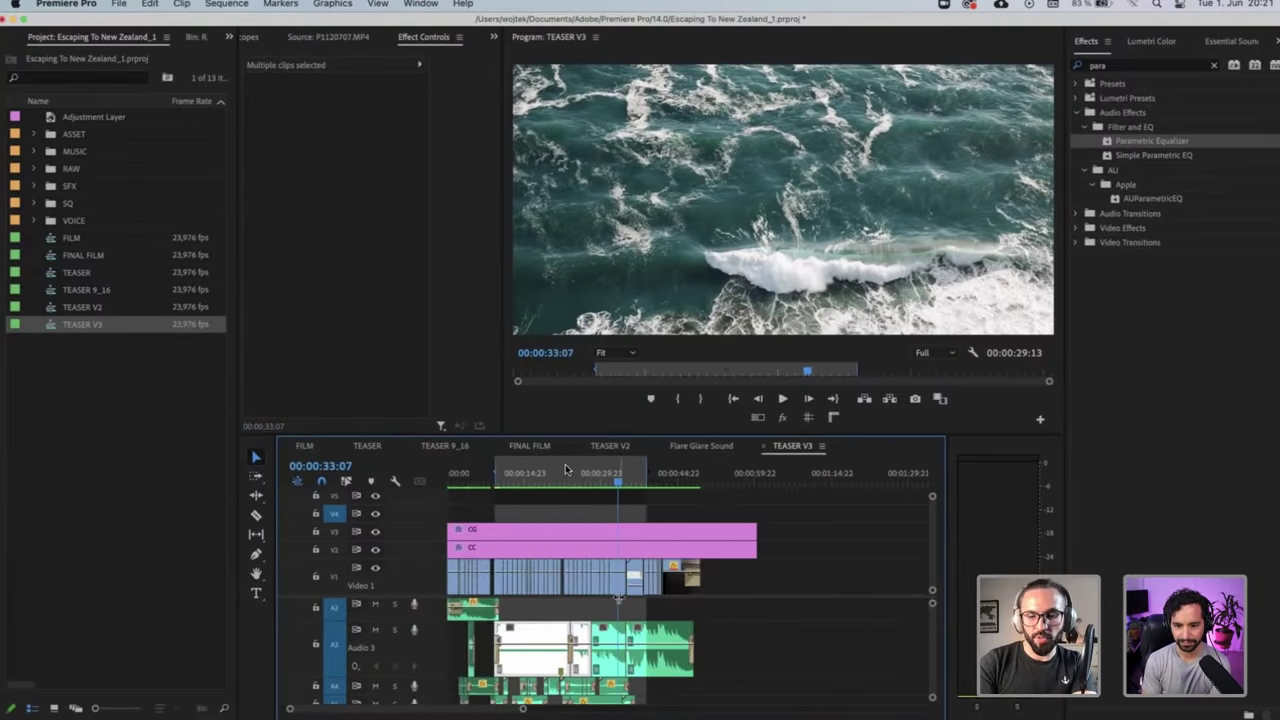
Select the Audio 3 clip at 00:00:22:22 and scrub through the waves section to the dark shot
left_click(566, 472)
key("d")
key("equal")
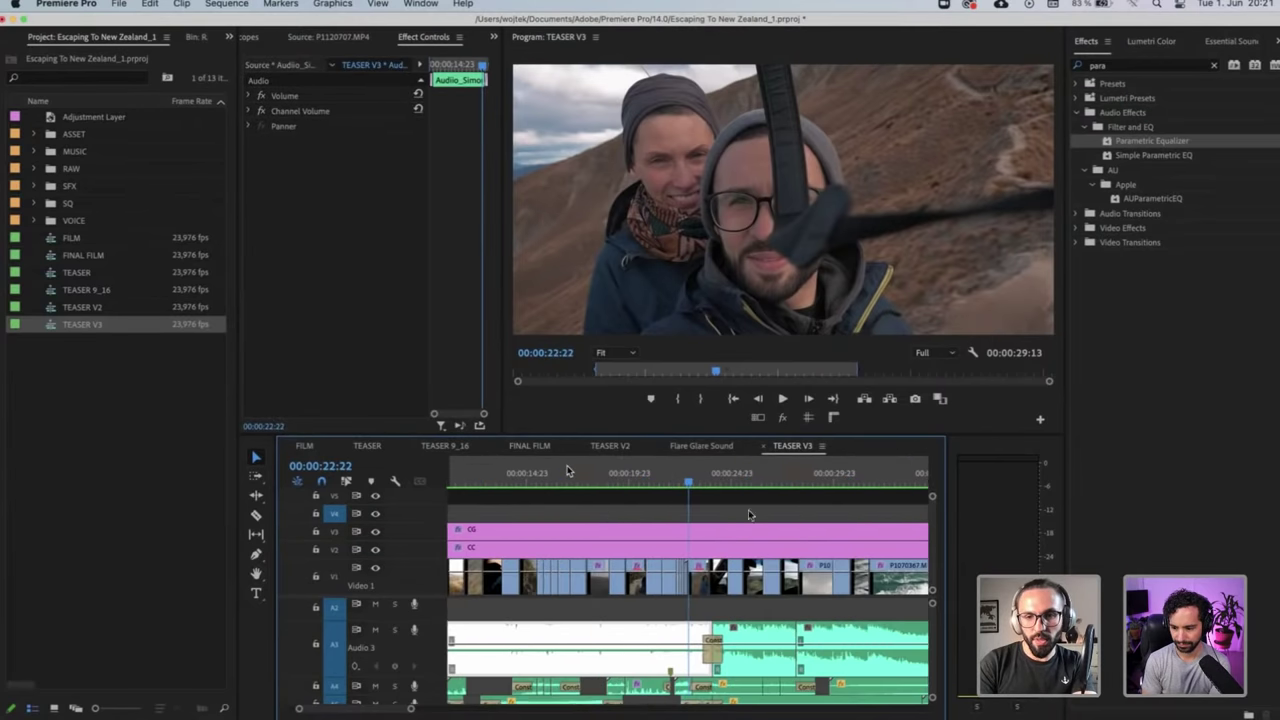
mouse_move(804, 488)
left_mouse_down()
mouse_move(838, 495)
mouse_move(802, 502)
left_mouse_up()
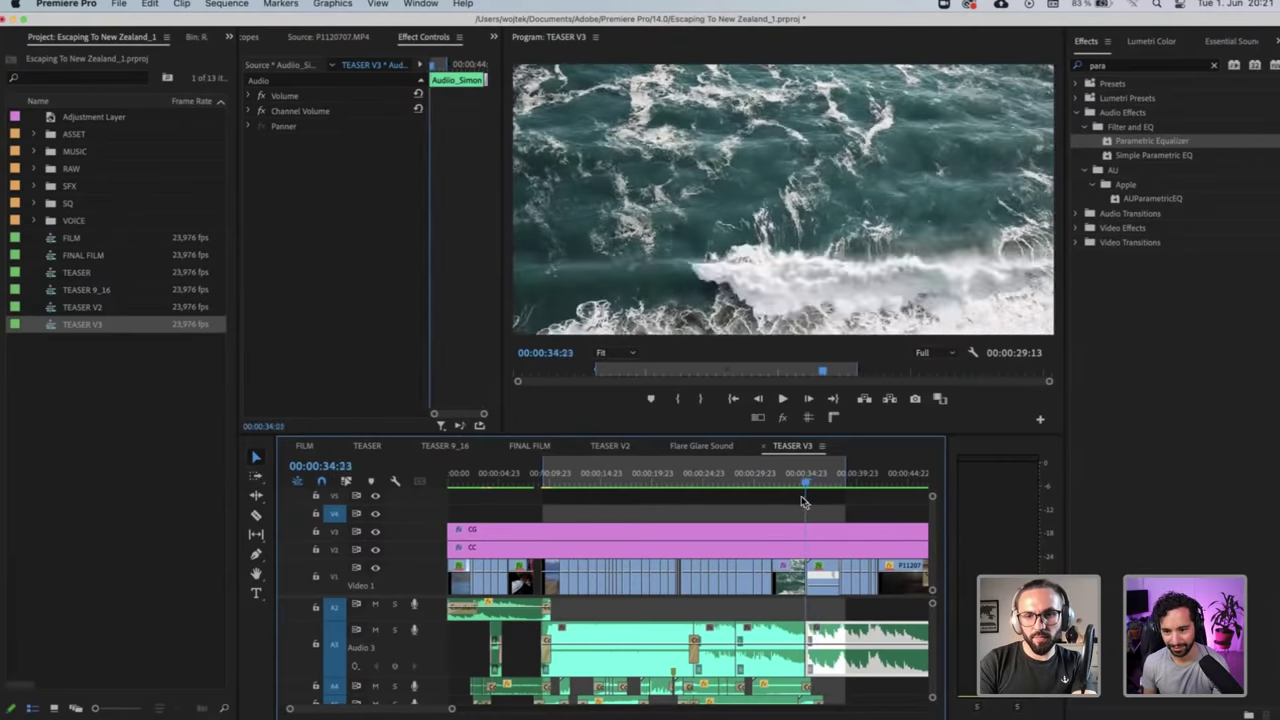
Split Audio 3 and the CC and CG layers at 00:00:38:03 and delete everything after
key("space")
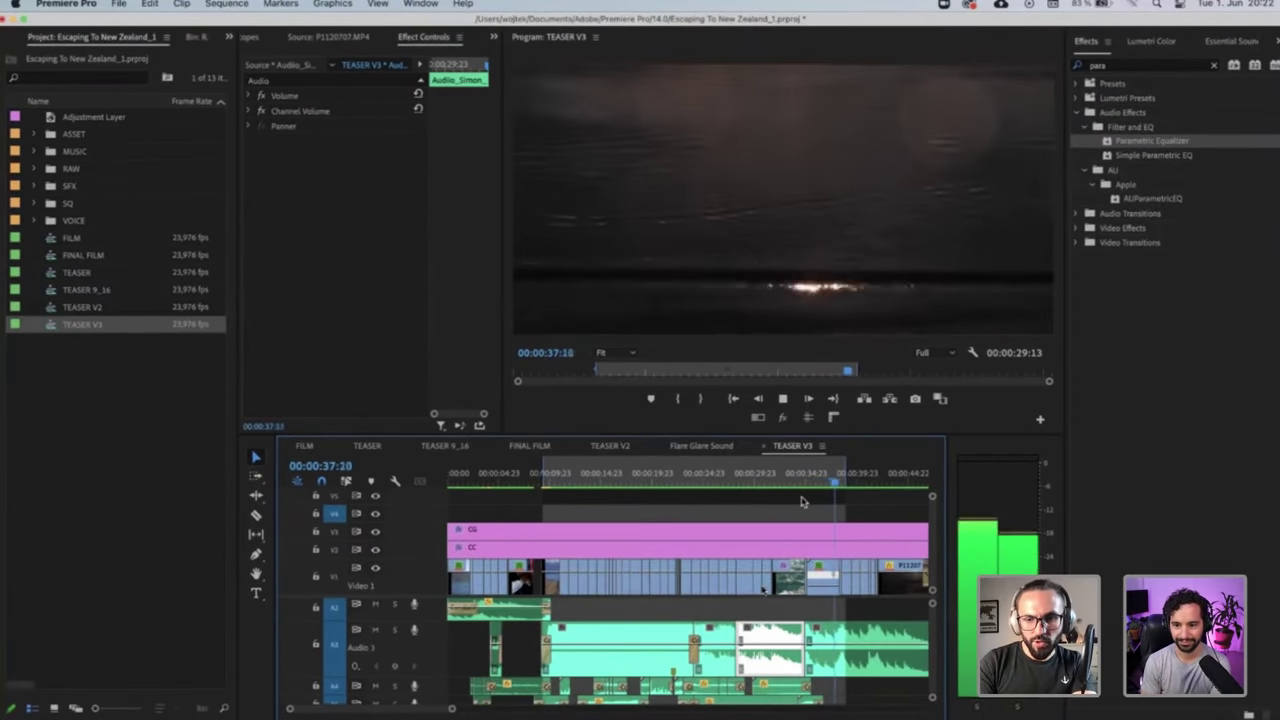
key("space")
scroll(762, 590, "down", 3)
key("equal")
key("equal")
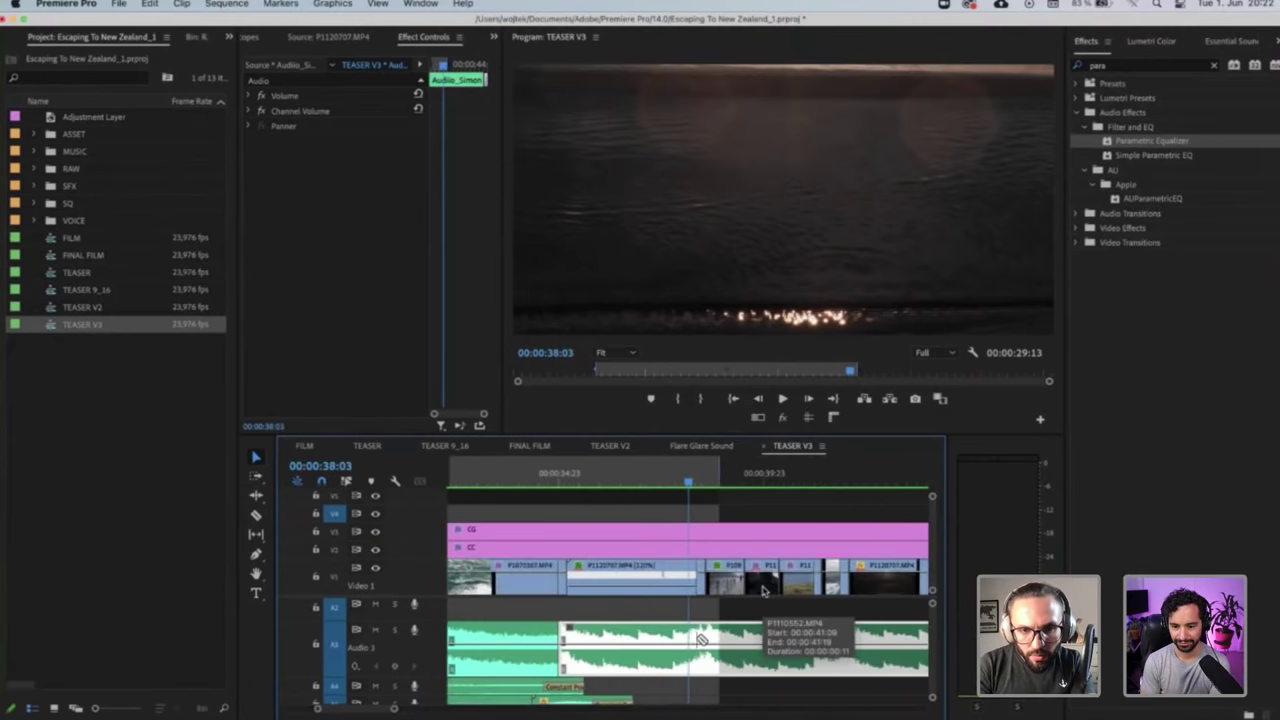
key("c")
left_click(700, 638)
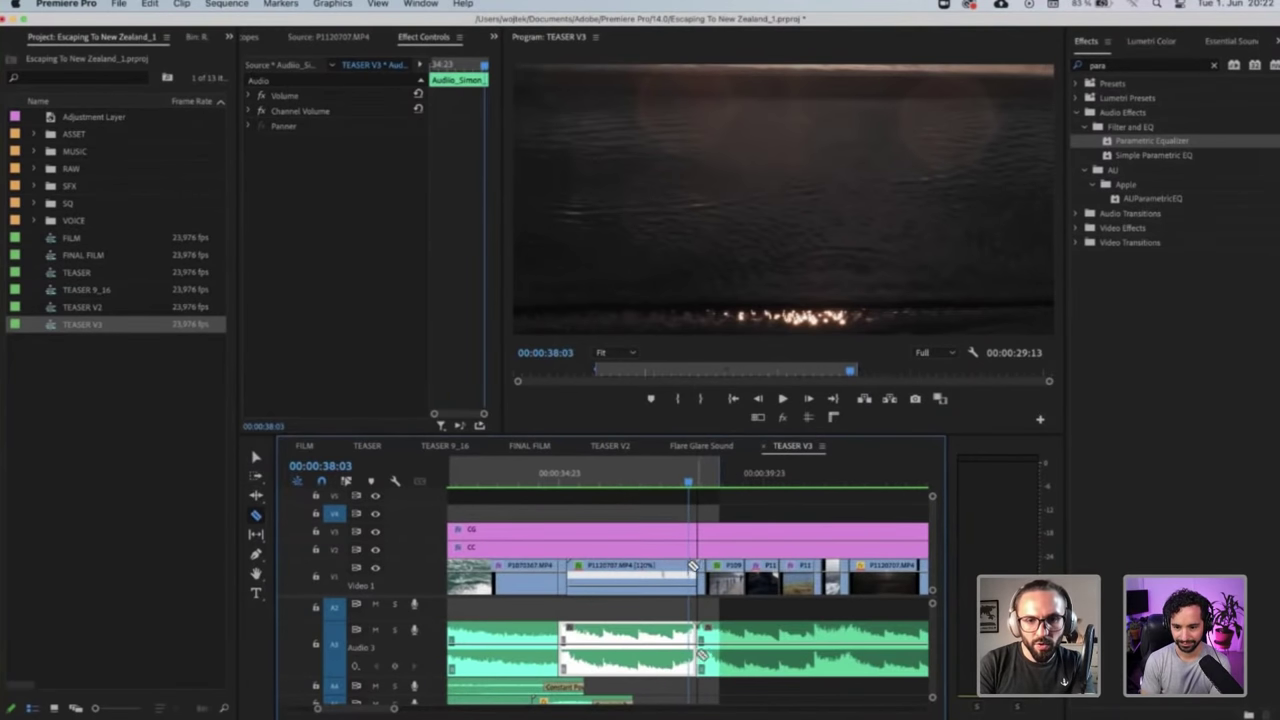
left_click(700, 546)
left_click(700, 530)
key("v")
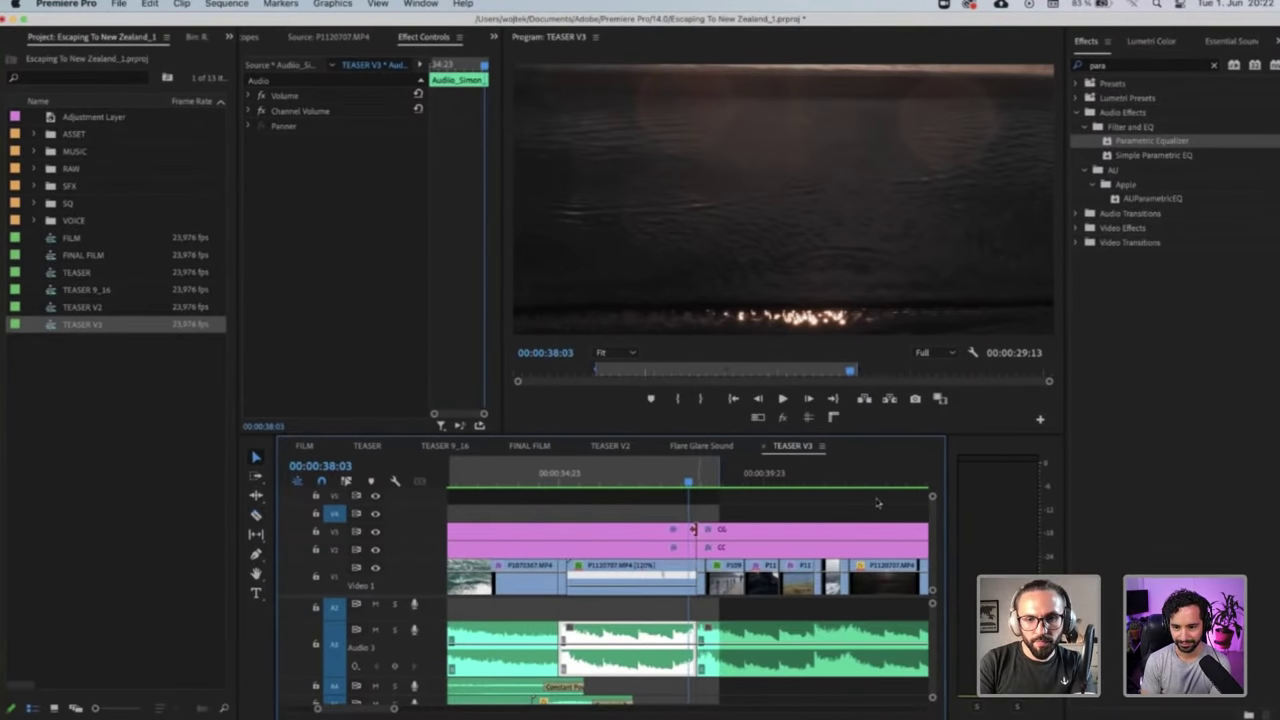
key("minus")
key("minus")
left_click_drag(867, 508, 691, 668)
key("Delete")
Delete the opening clips before the teaser on V1 and A1–A9
scroll(640, 640, "left", 5)
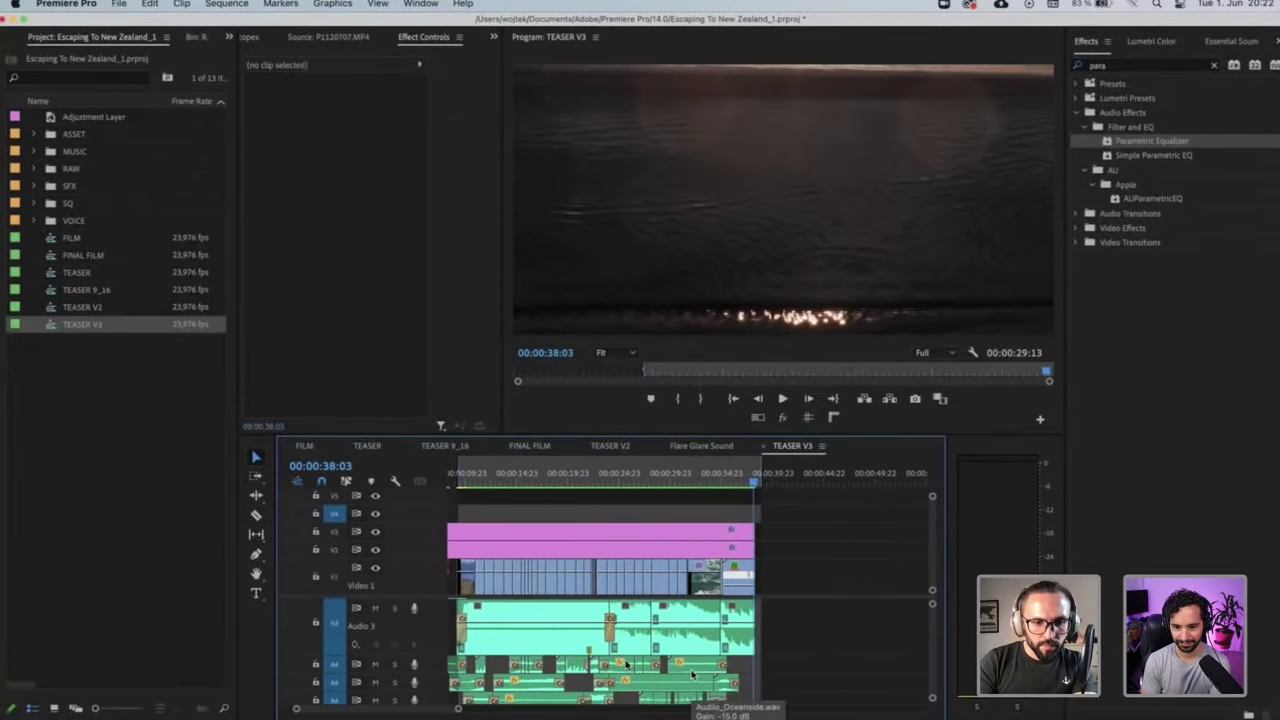
scroll(560, 660, "up", 2)
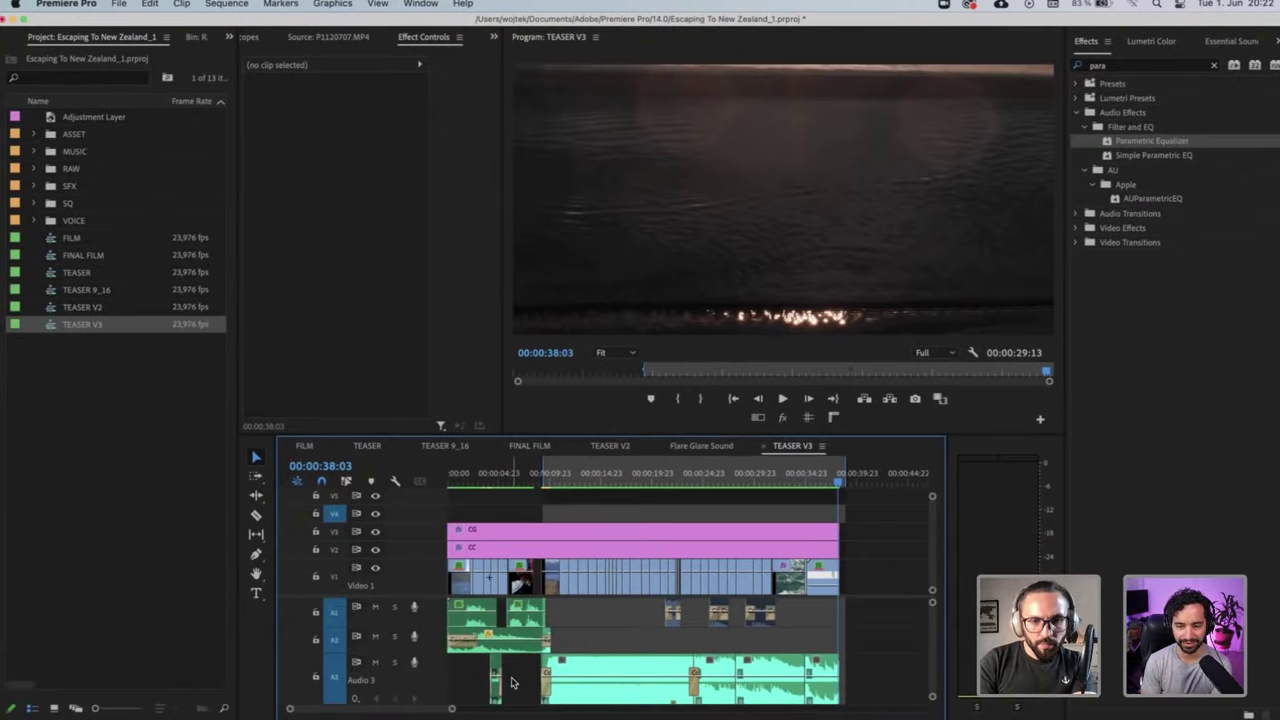
left_click_drag(512, 683, 438, 577)
key("Delete")
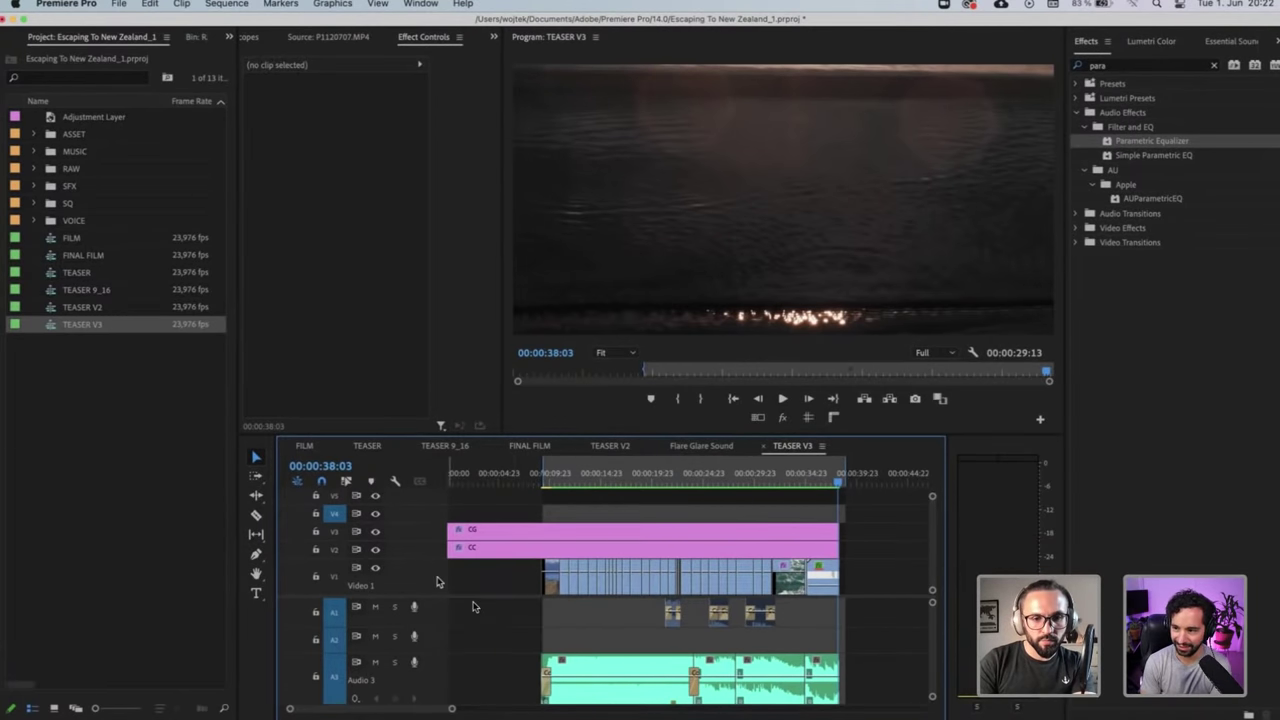
scroll(474, 607, "down", 3)
left_click_drag(506, 665, 464, 584)
key("Delete")
Trim the CG and CC adjustment layers to start with the first clip
scroll(464, 588, "up", 1)
scroll(464, 588, "down", 1)
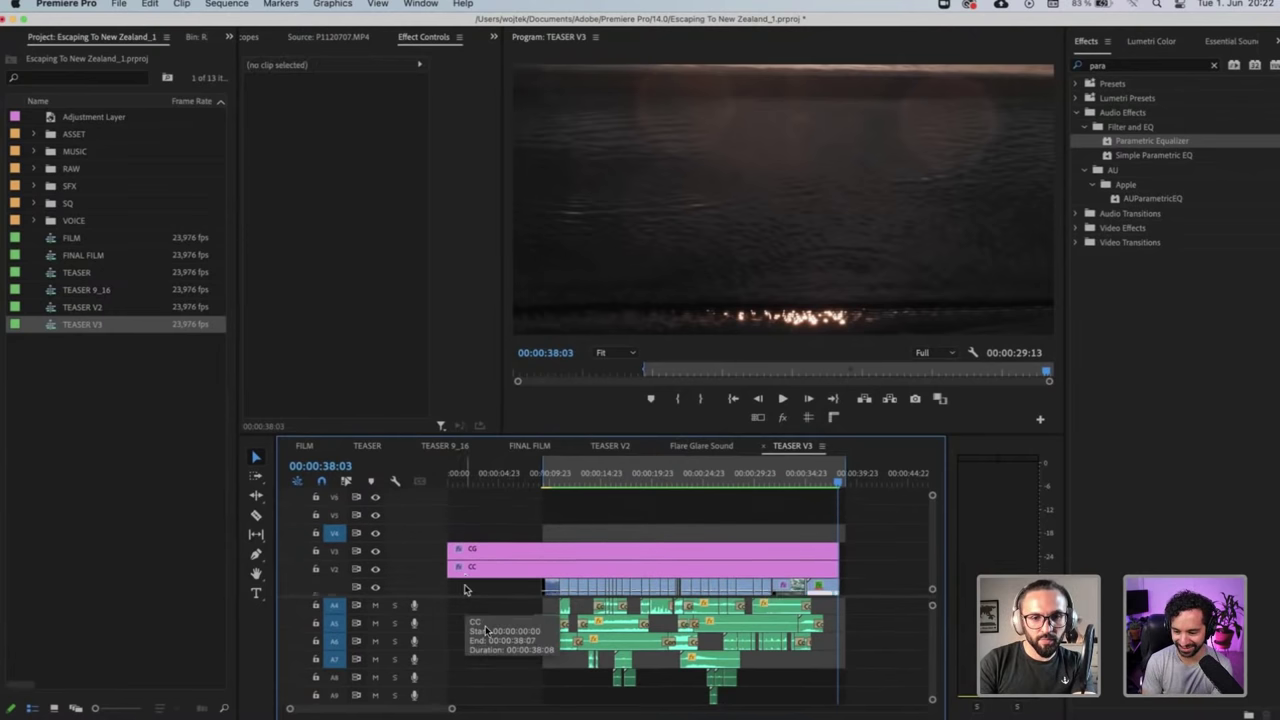
scroll(486, 630, "up", 3)
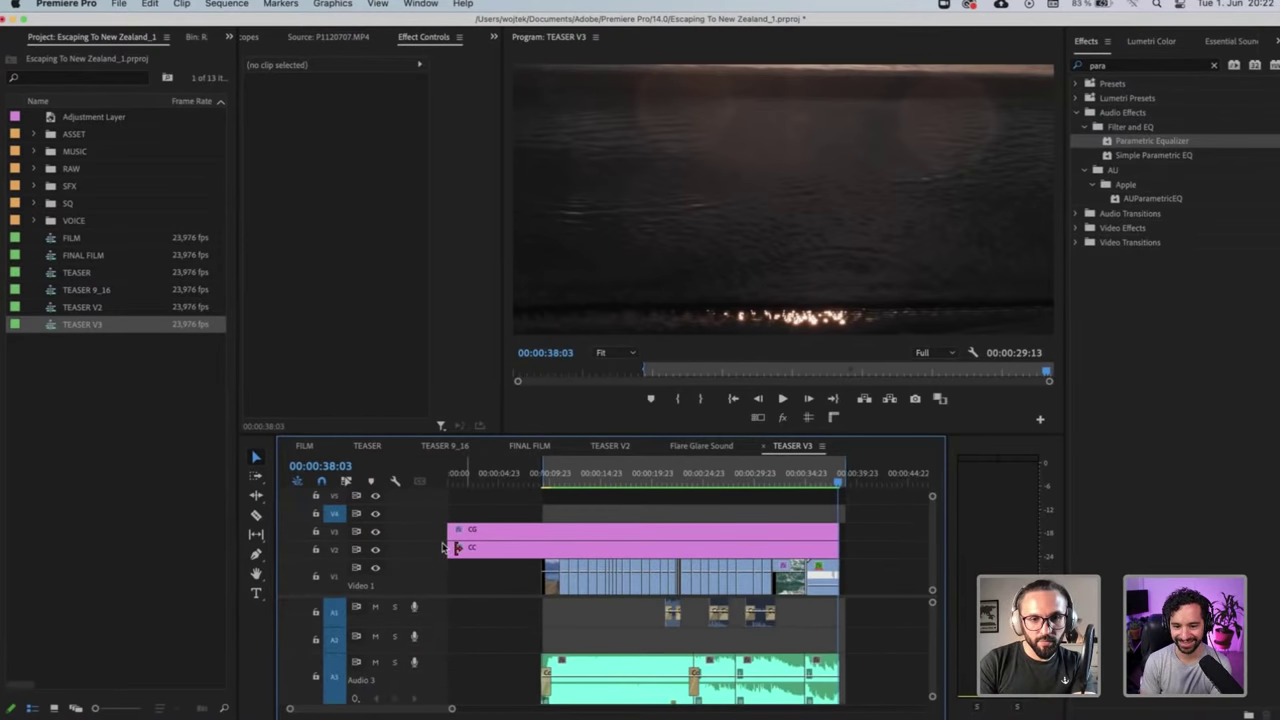
left_click_drag(446, 548, 541, 530)
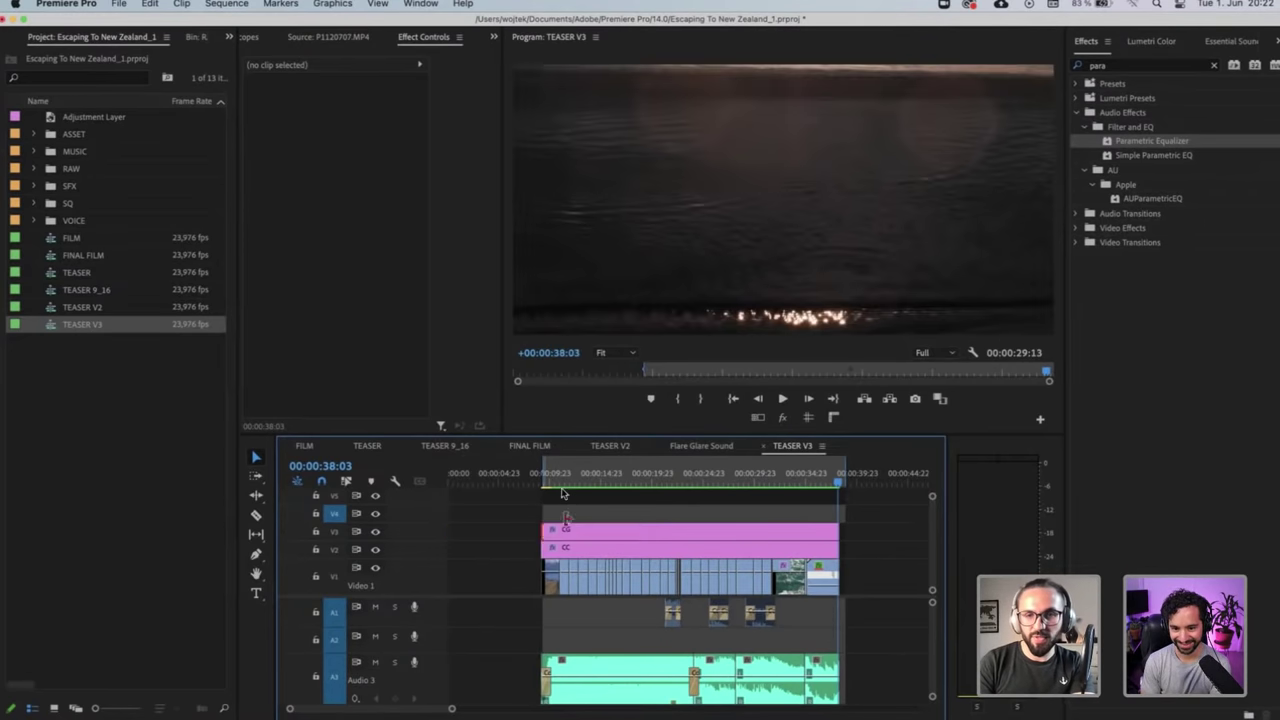
left_click(557, 485)
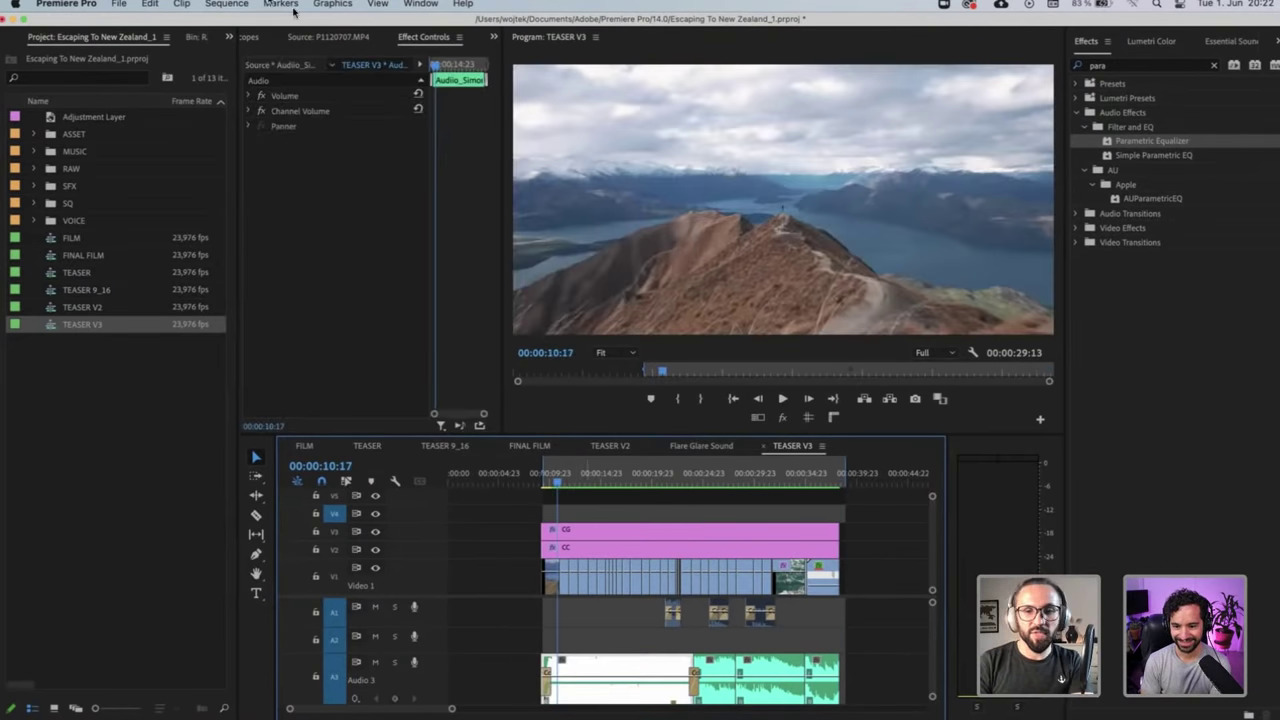
Change Sequence Settings frame size to 1080 × 1920 and confirm deleting render previews
left_click(226, 4)
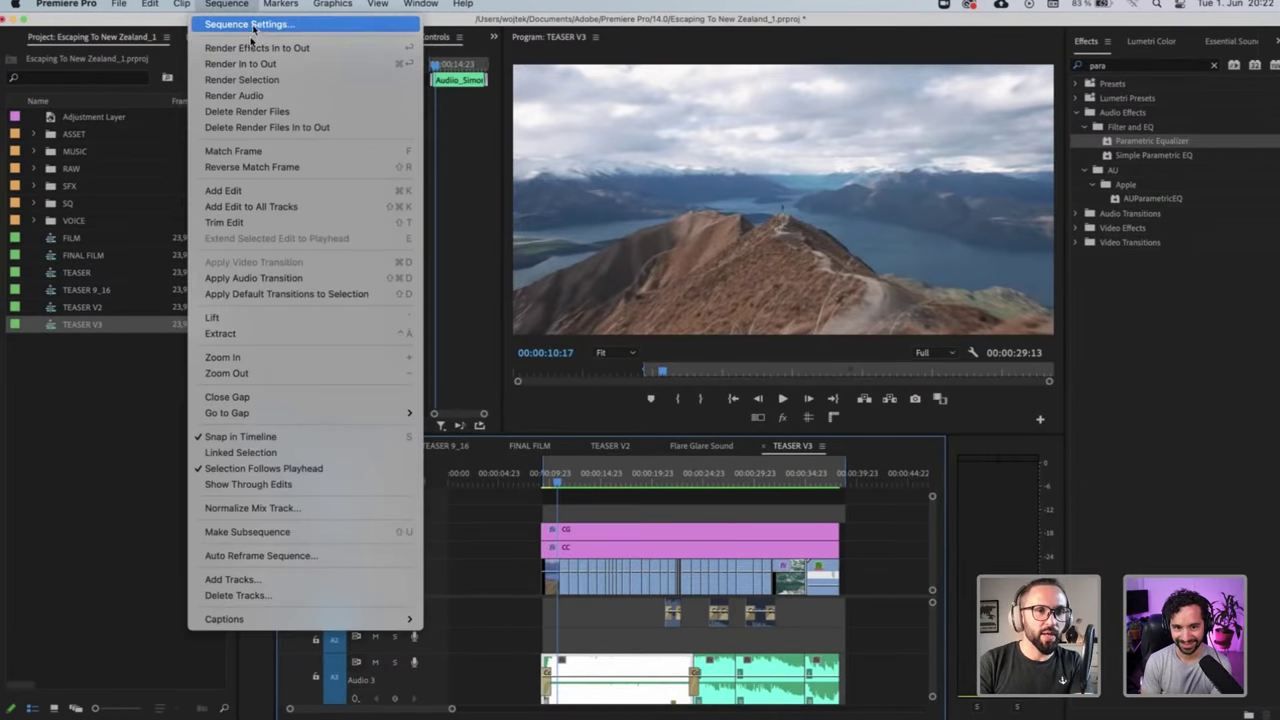
left_click(252, 27)
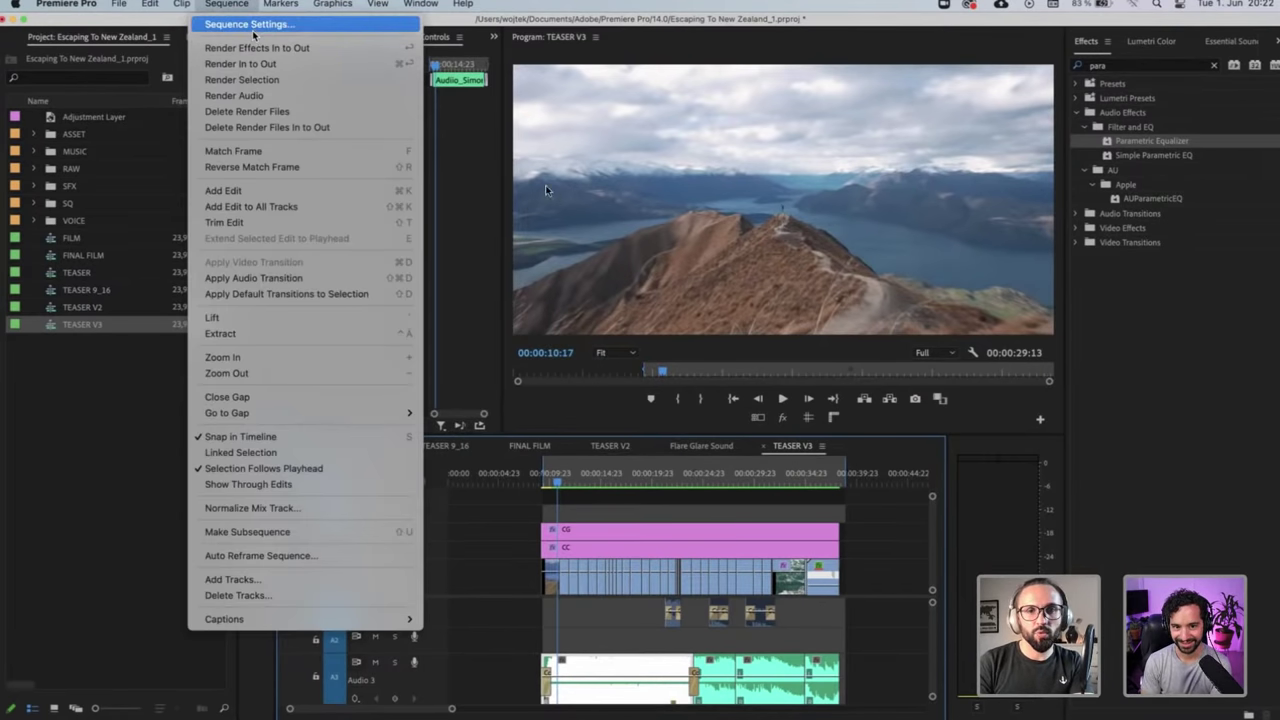
double_click(557, 191)
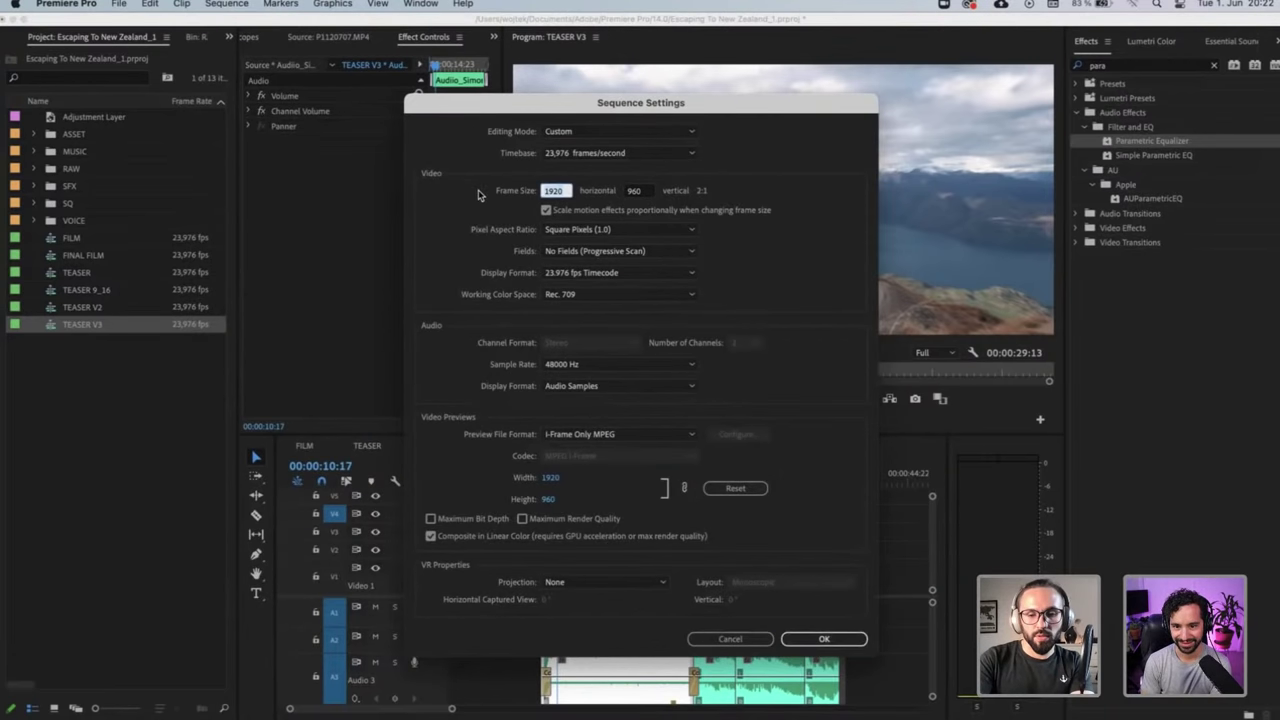
type("1080")
key("Tab")
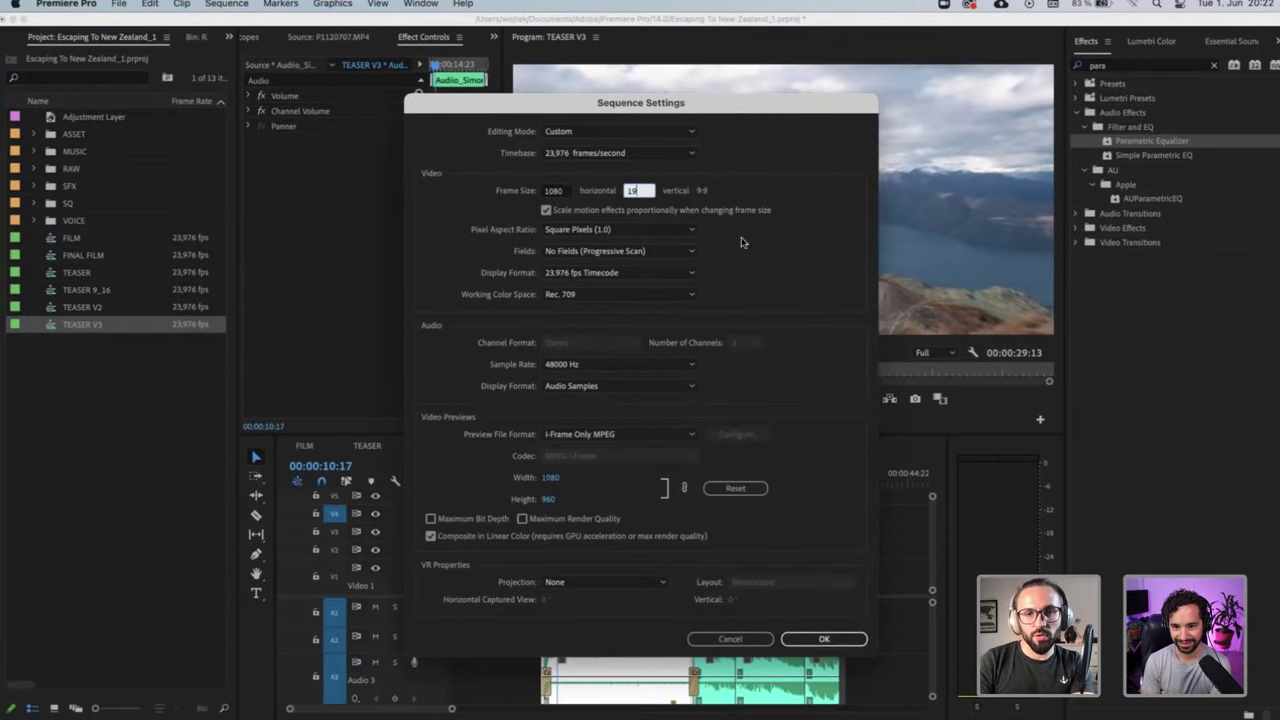
key("Tab")
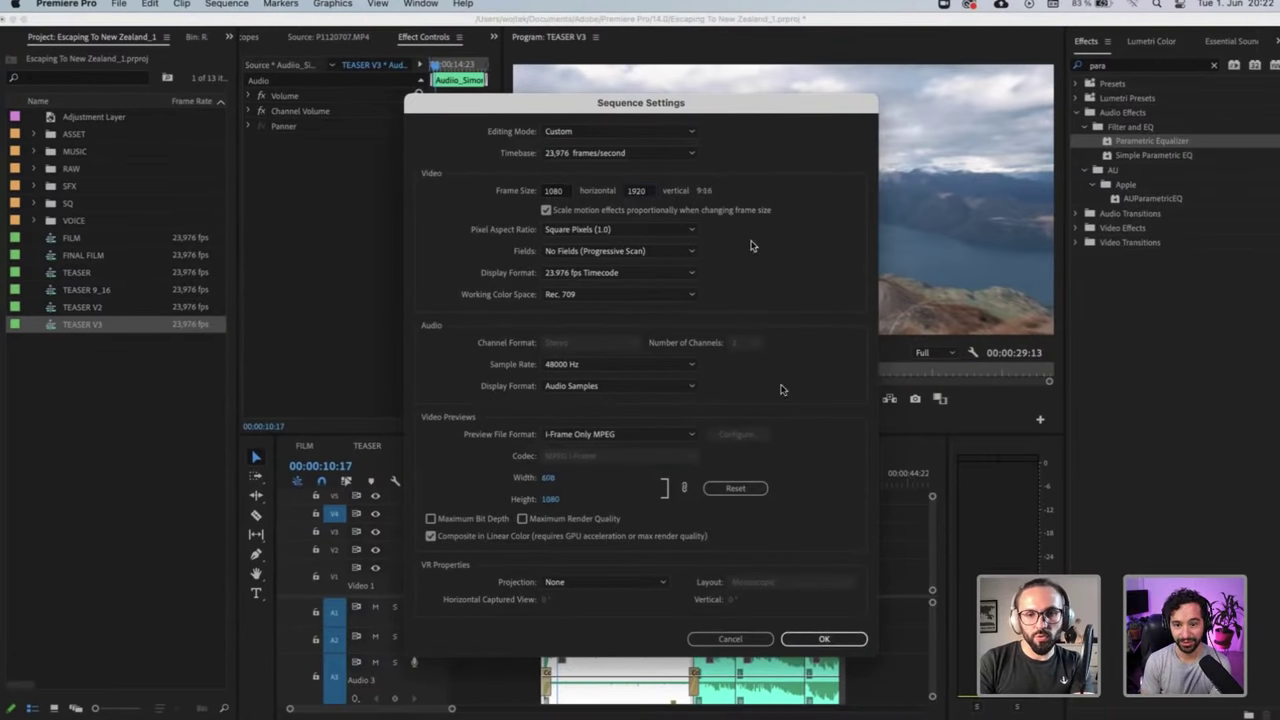
left_click(823, 639)
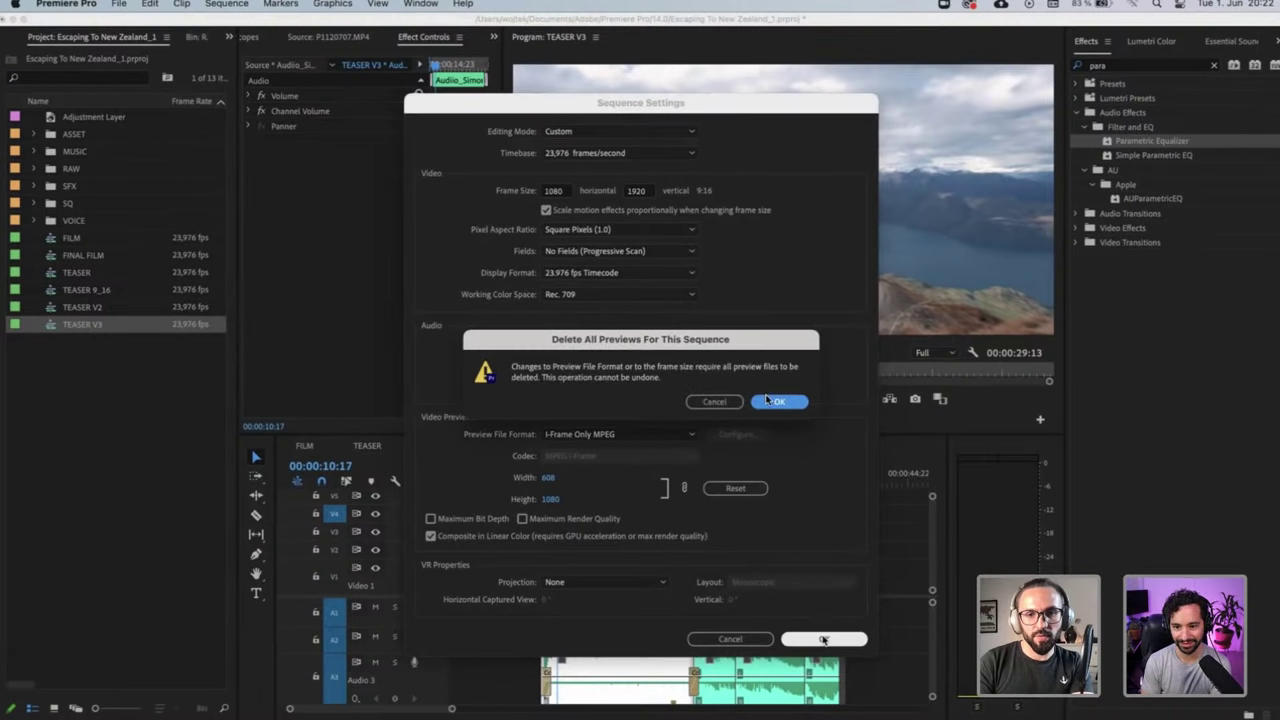
left_click(772, 401)
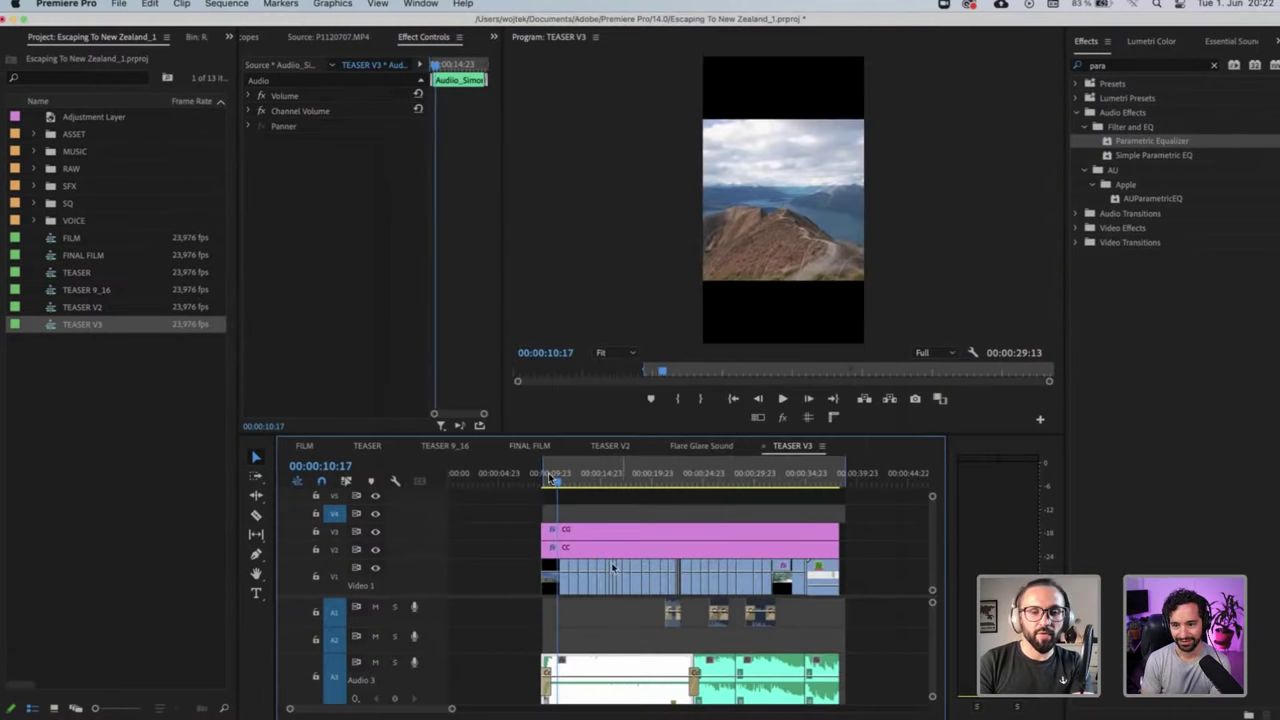
Scale the first clip, P1110422.MP4, to 180% so it fills the vertical frame
left_click_drag(555, 479, 548, 478)
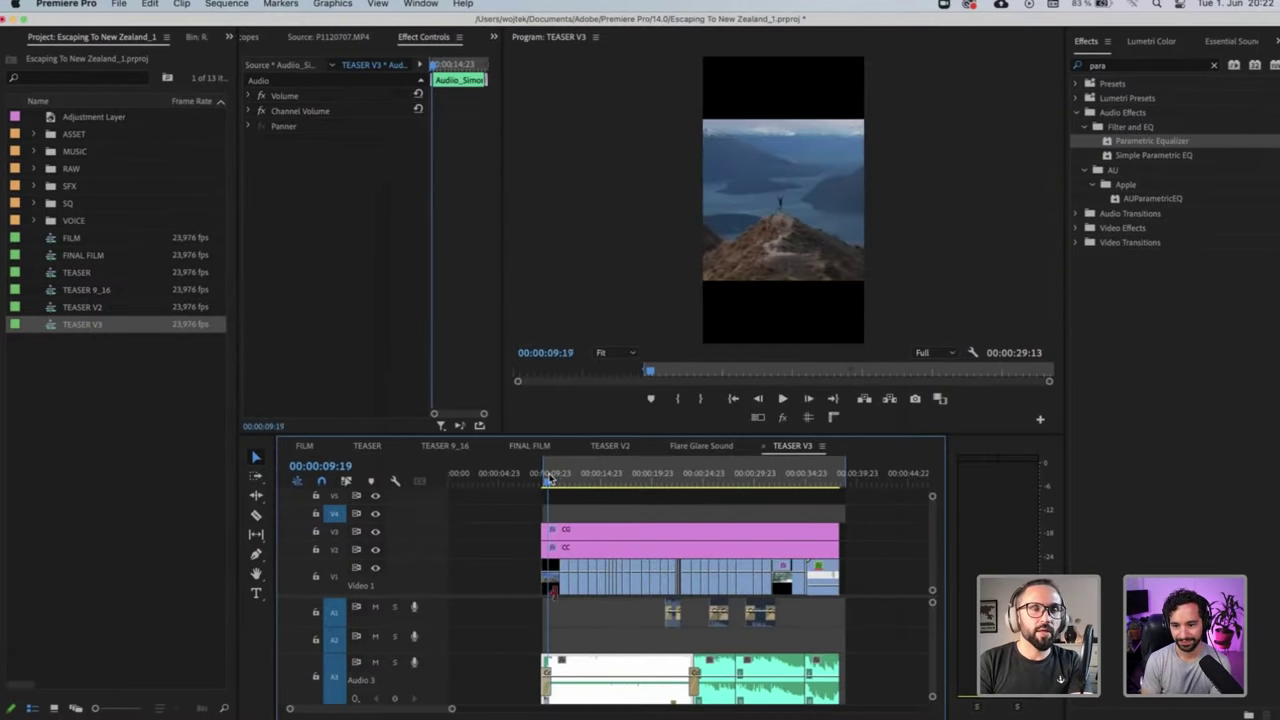
left_click(549, 584)
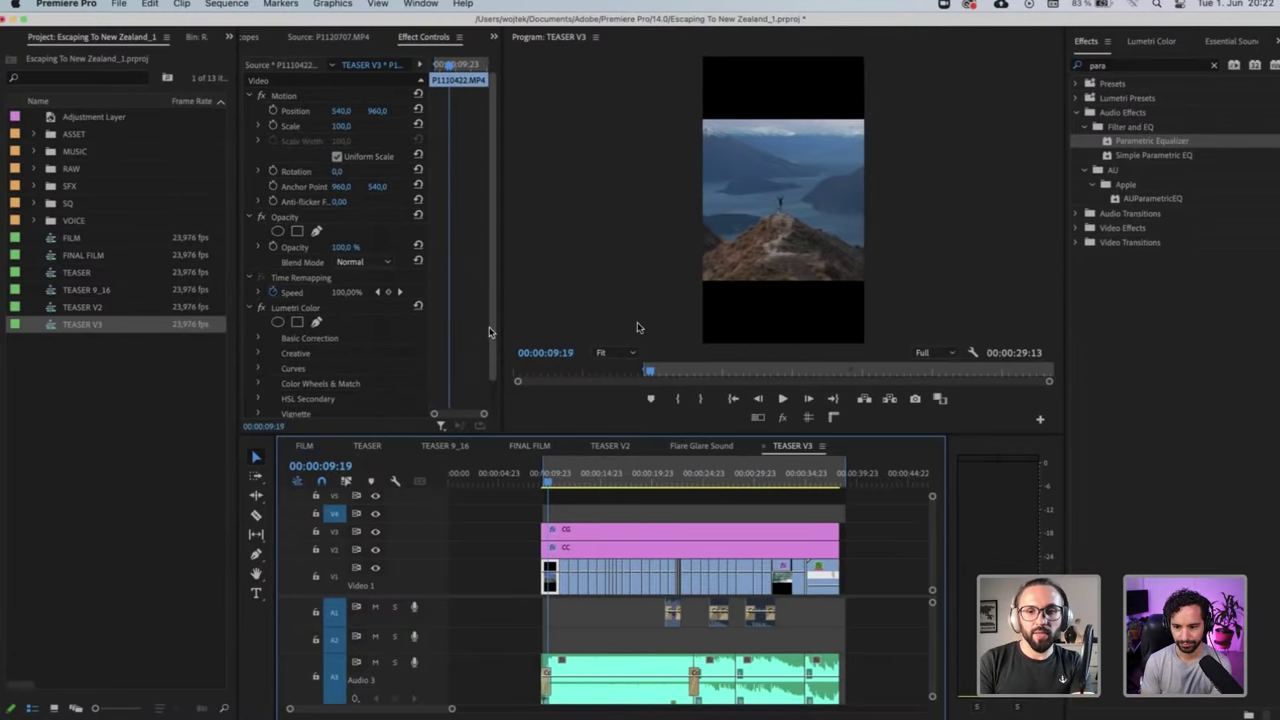
scroll(655, 478, "up", 3)
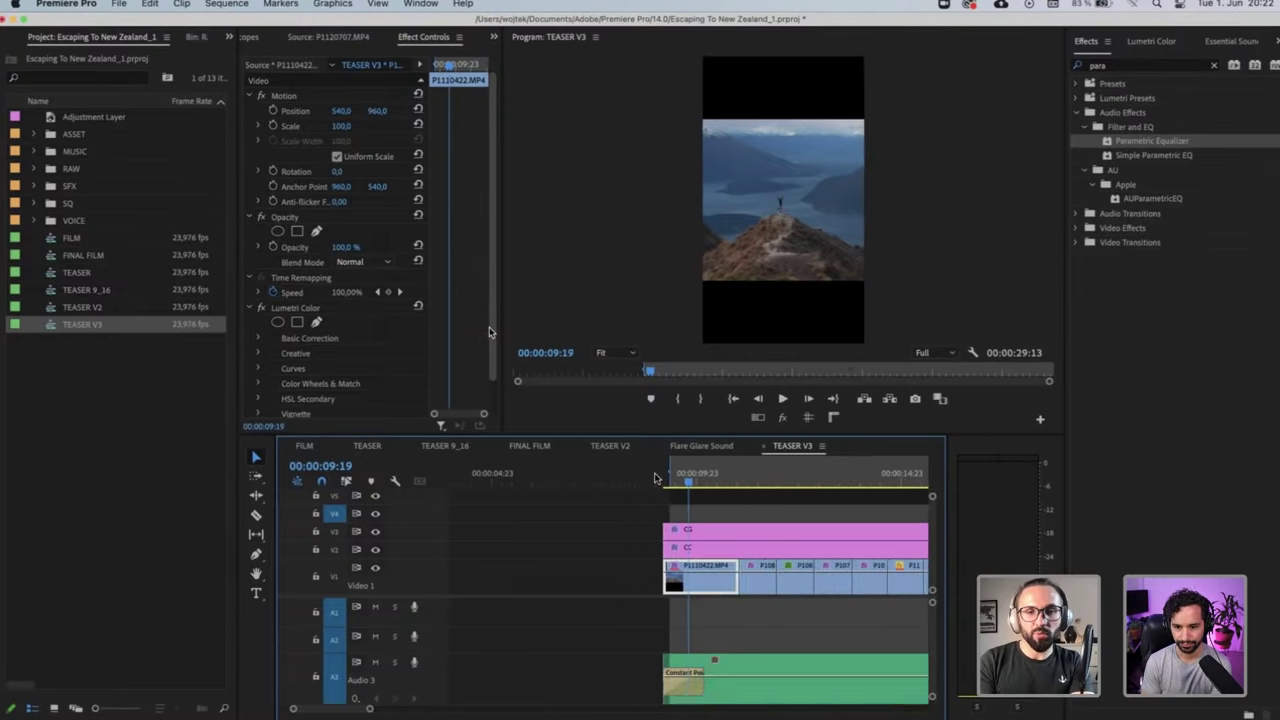
left_click(342, 125)
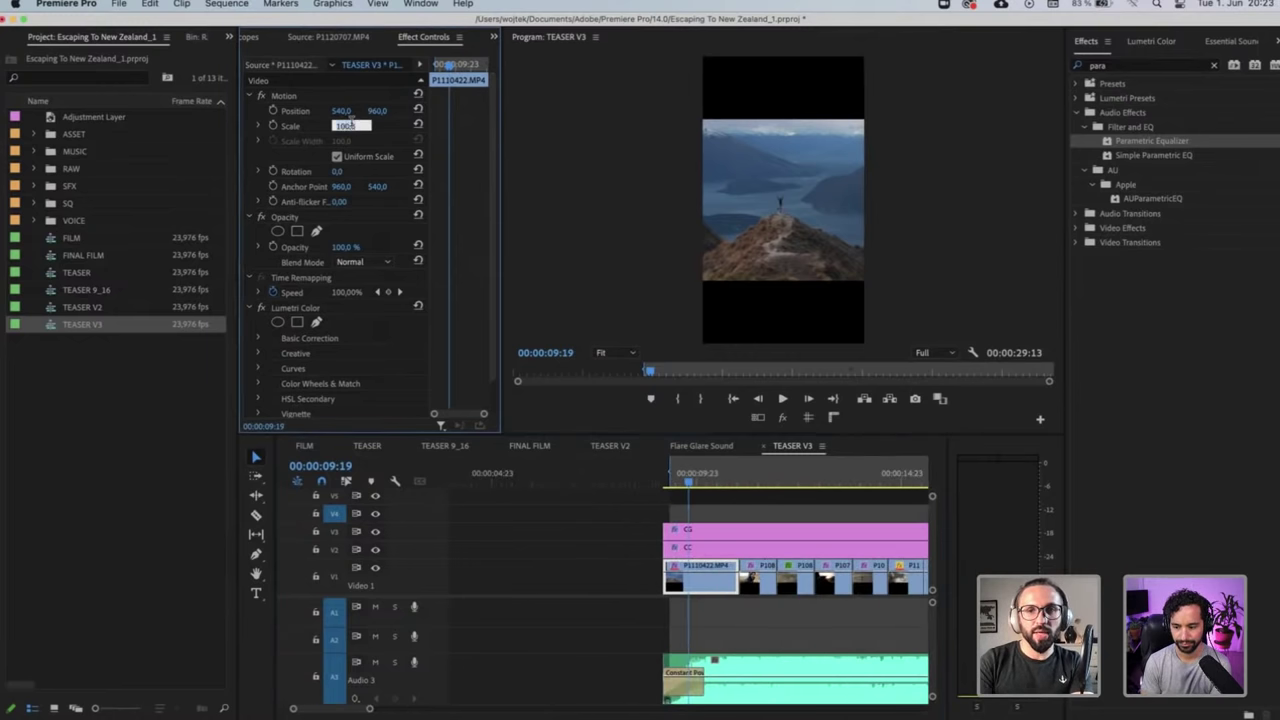
type("180")
key("Return")
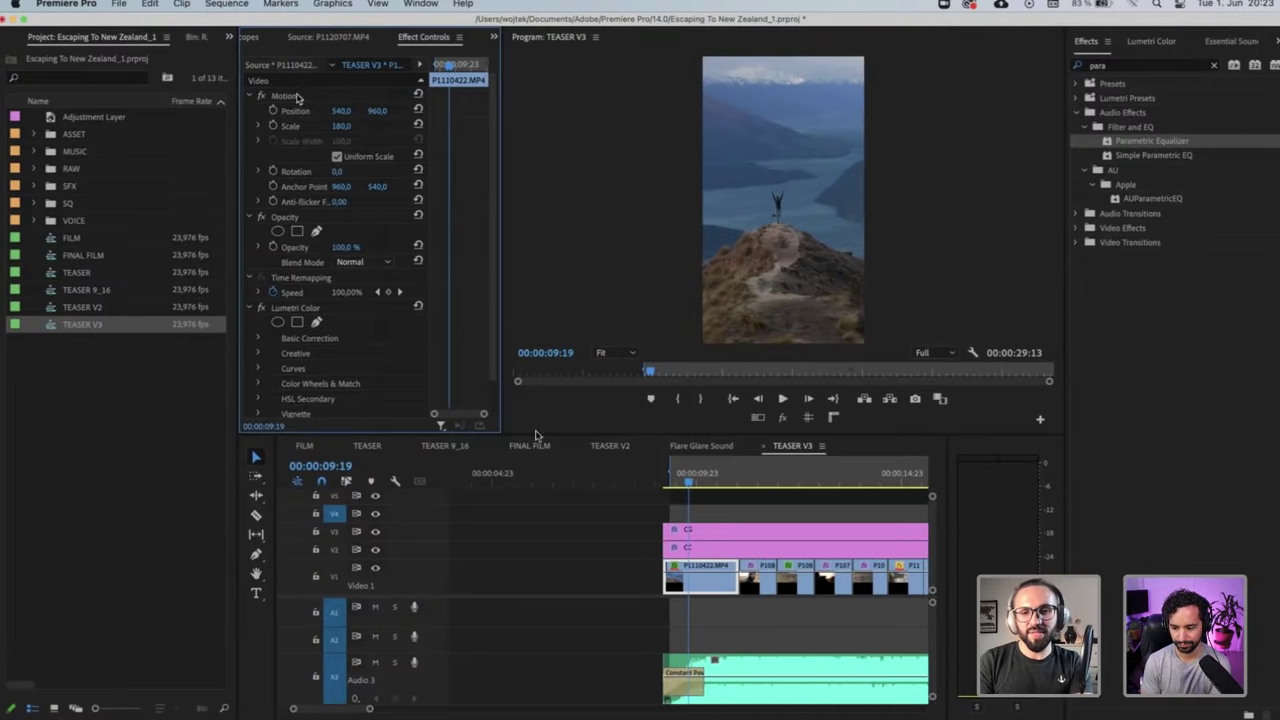
left_click(297, 97)
scroll(747, 625, "down", 3)
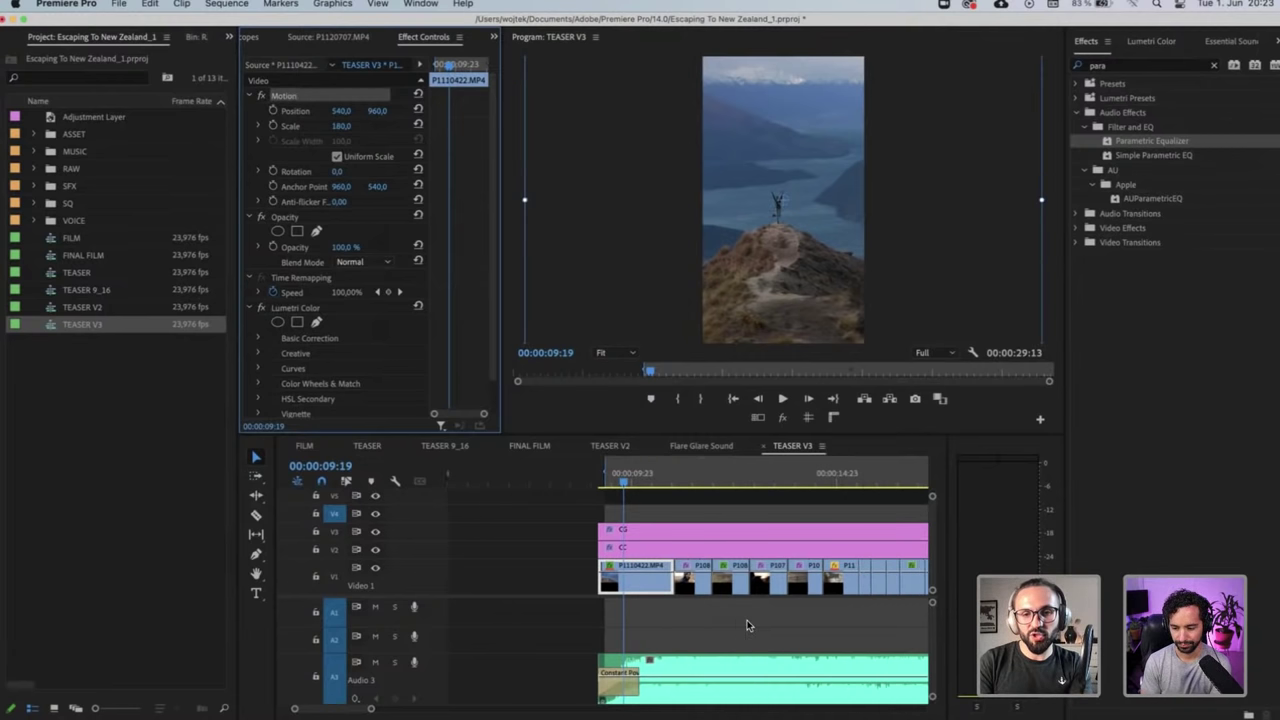
left_click(747, 625)
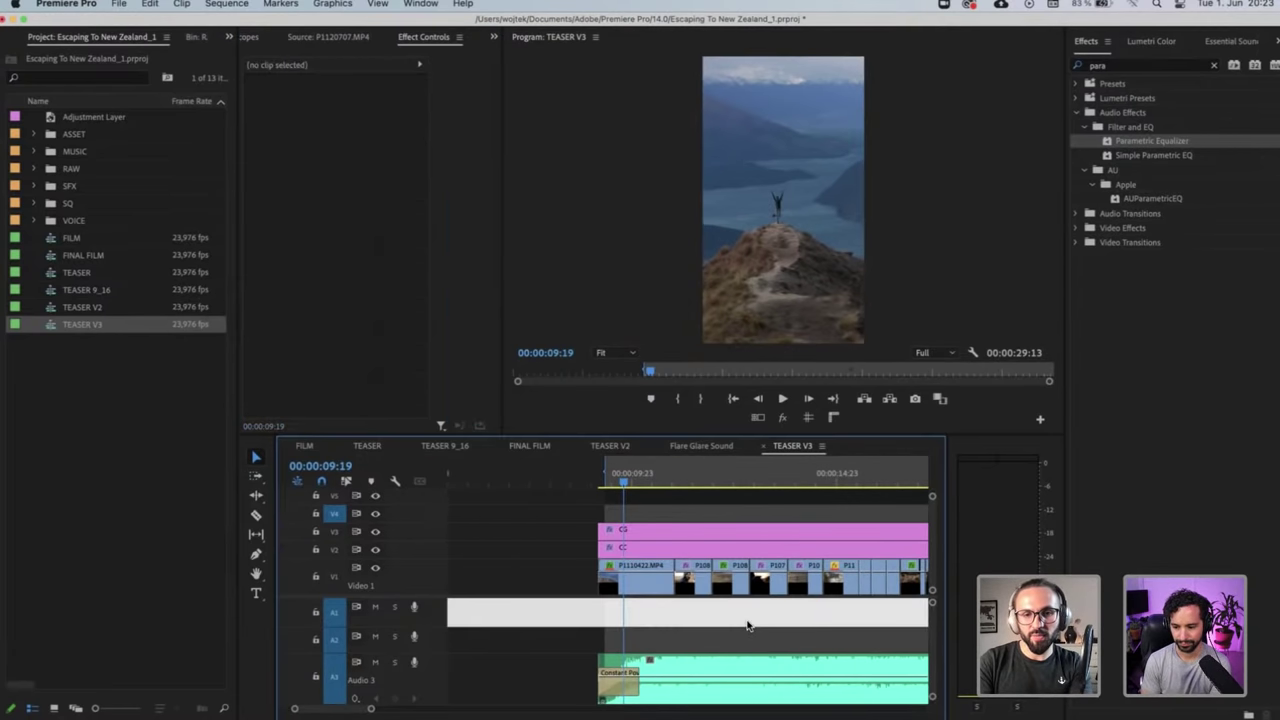
key("backslash")
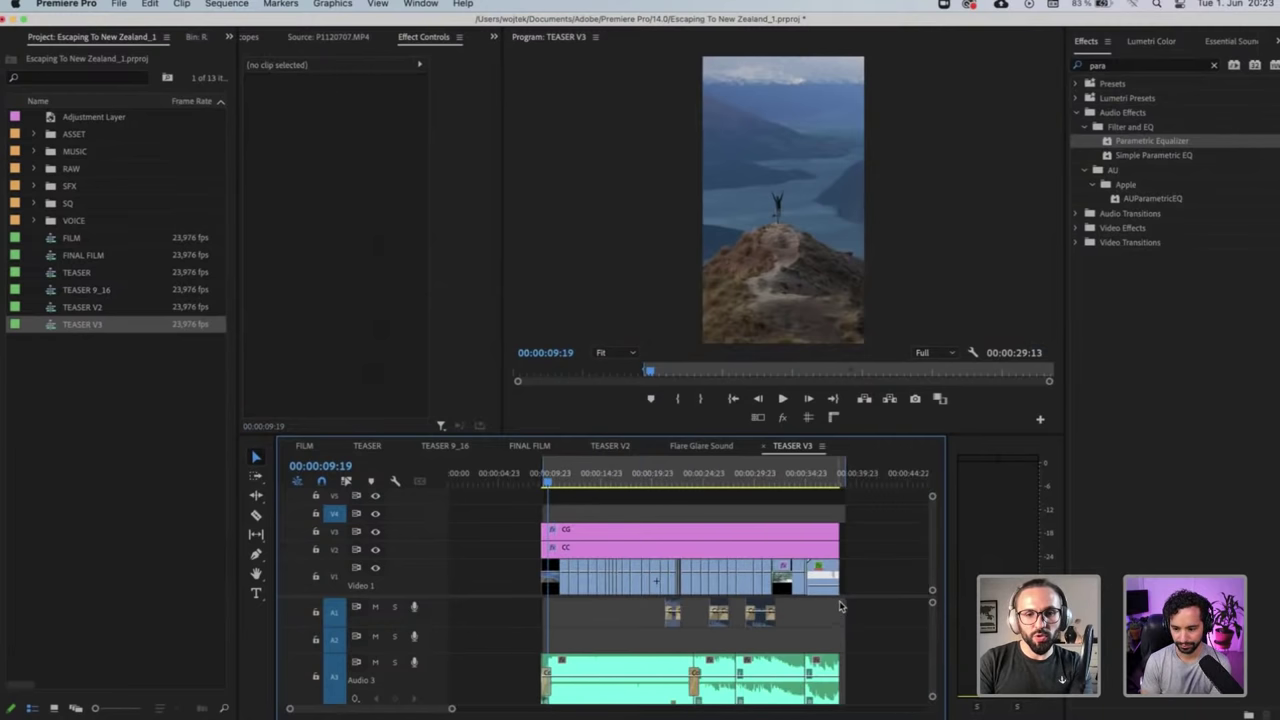
Select all Video 1 clips, then slide the hooded man shot sideways to reframe it
left_click_drag(862, 585, 565, 578)
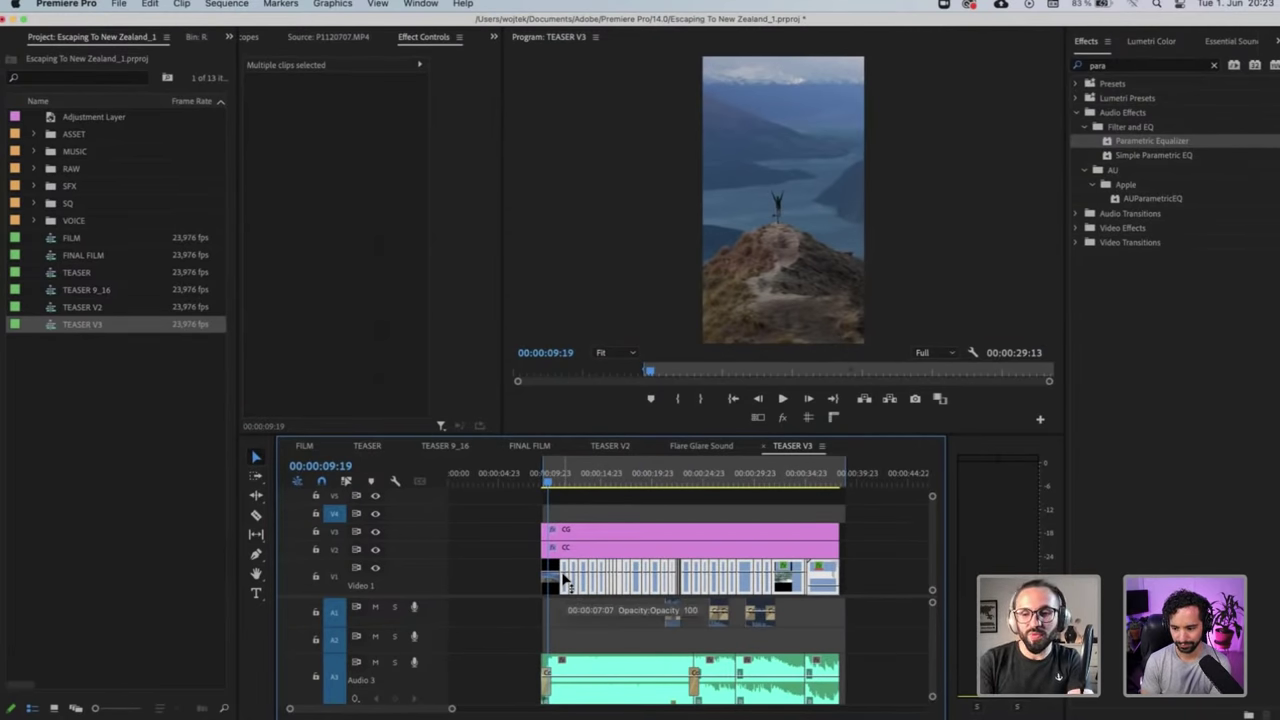
key("equal")
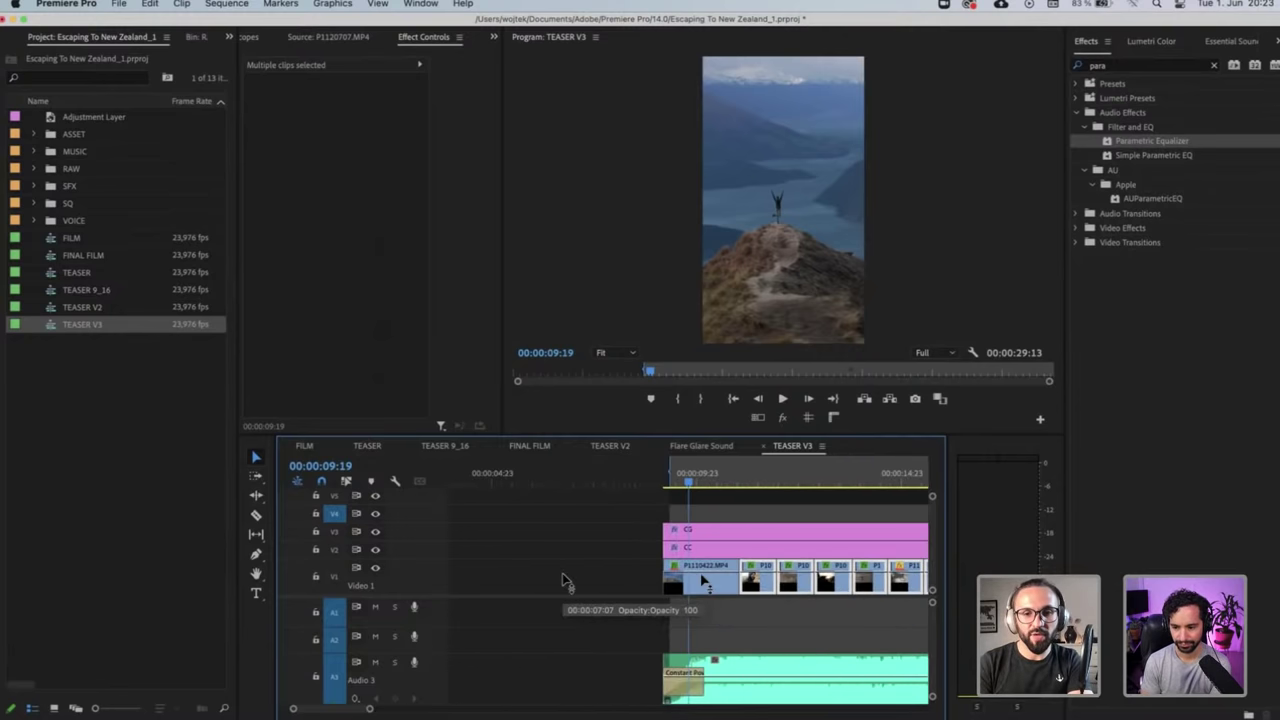
scroll(565, 580, "right", 5)
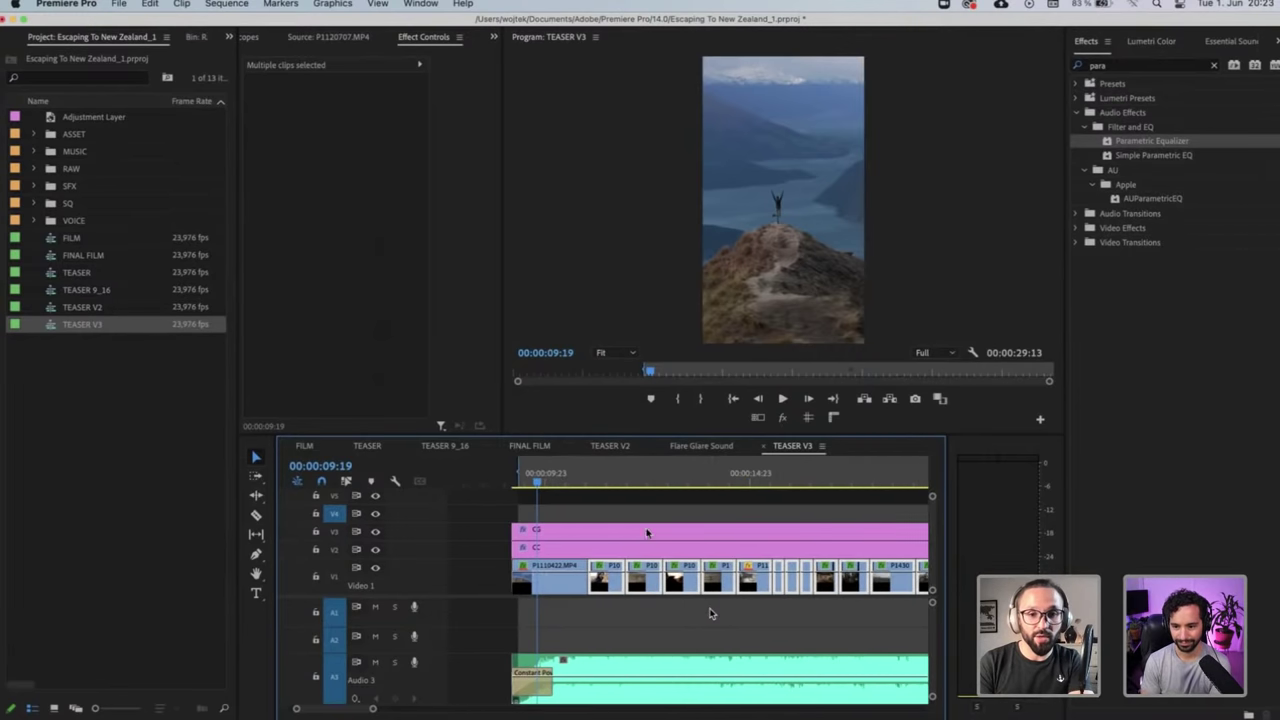
left_click(584, 477)
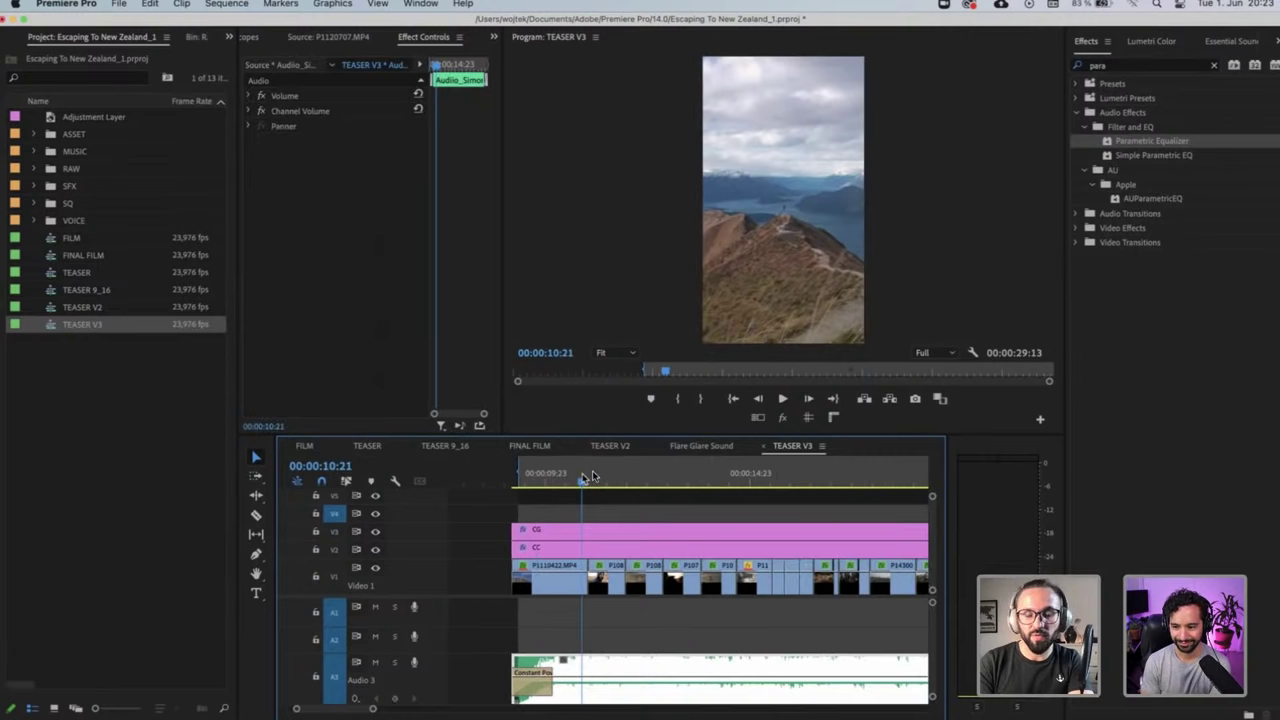
left_click(593, 476)
mouse_move(594, 476)
left_mouse_down()
mouse_move(623, 476)
mouse_move(523, 476)
mouse_move(613, 480)
left_mouse_up()
left_click(613, 583)
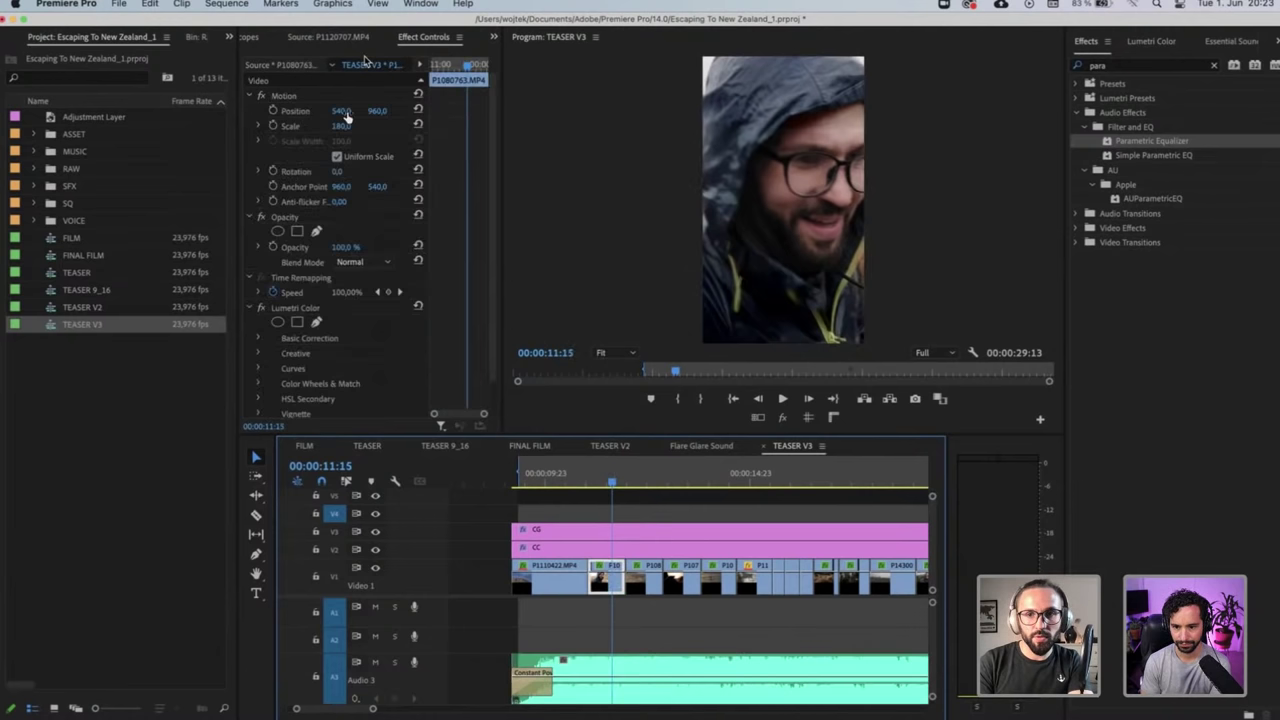
left_click_drag(347, 117, 365, 125)
Reframe the grass shot and the sunset shot horizontally via Position X
left_click_drag(567, 473, 643, 481)
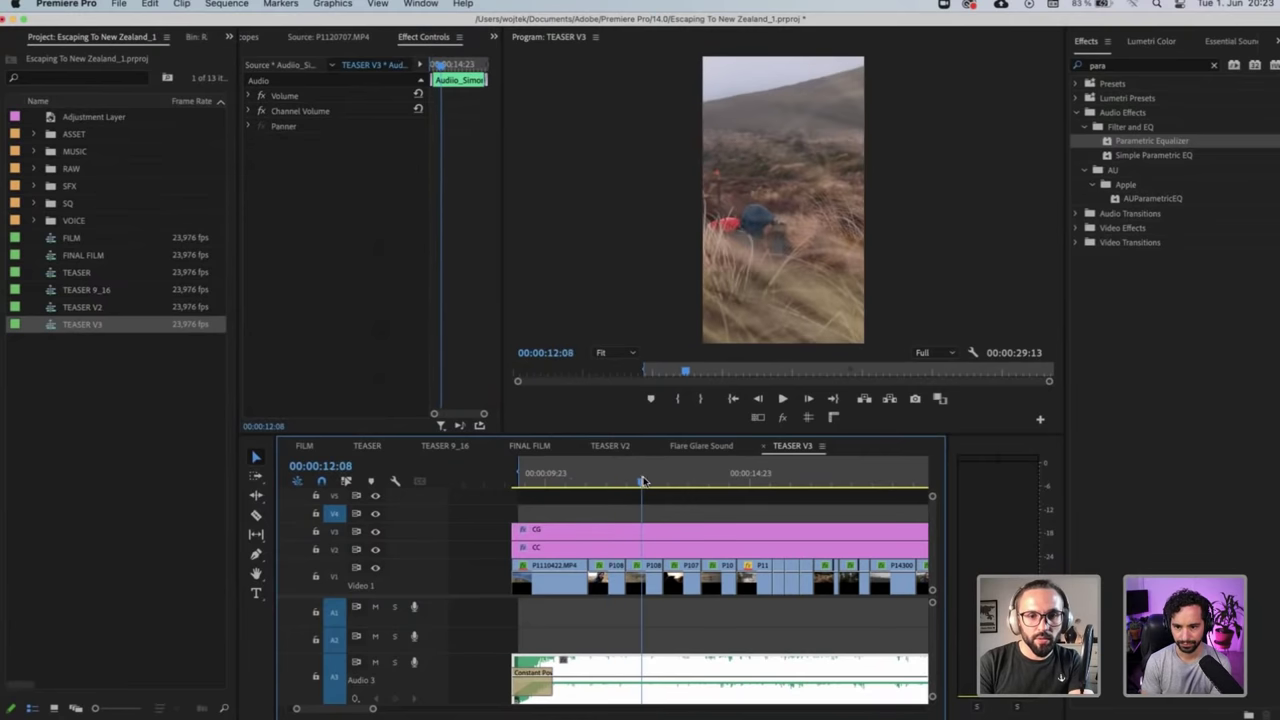
left_click(645, 580)
left_click_drag(343, 114, 380, 113)
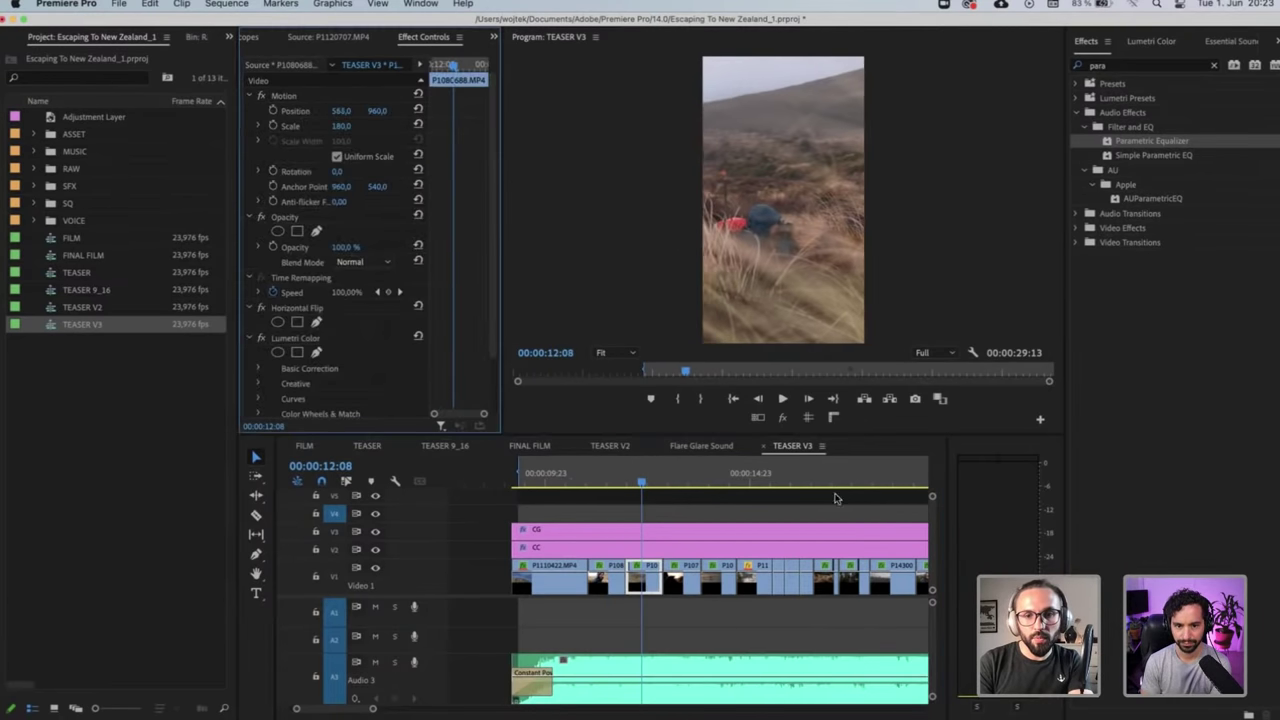
mouse_move(682, 492)
left_mouse_down()
mouse_move(689, 481)
mouse_move(540, 481)
mouse_move(693, 481)
left_mouse_up()
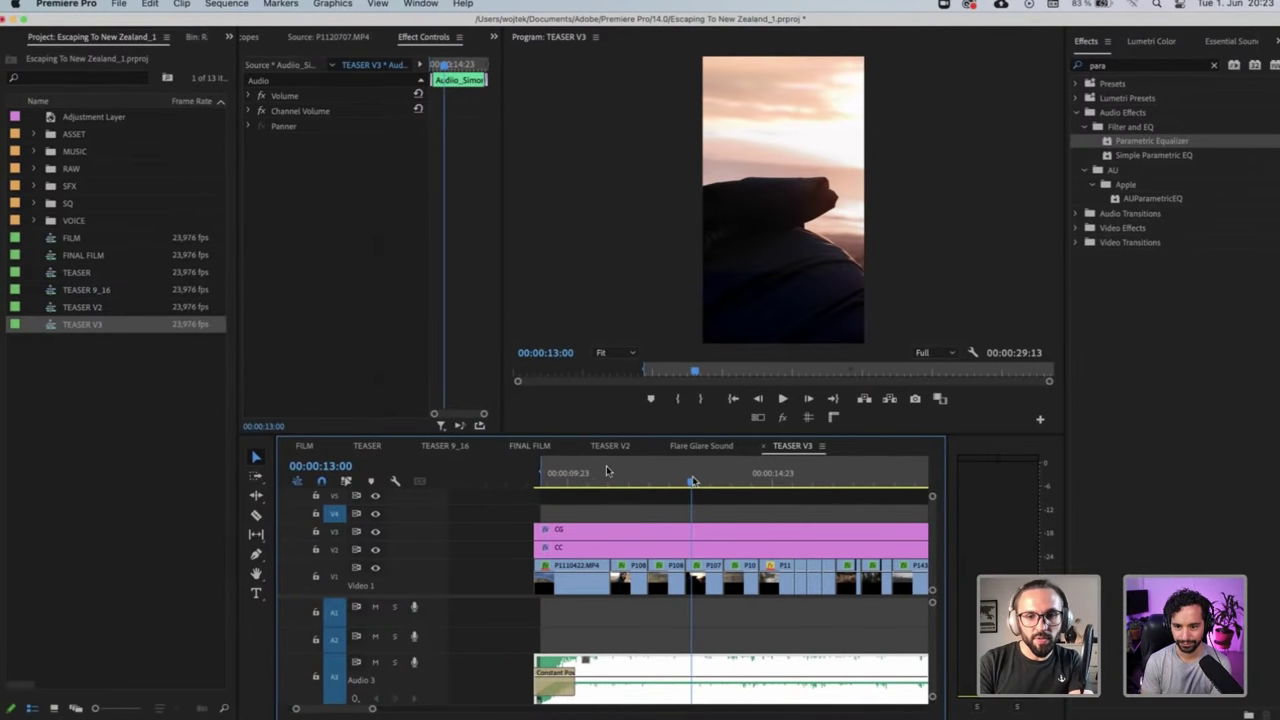
left_click(705, 586)
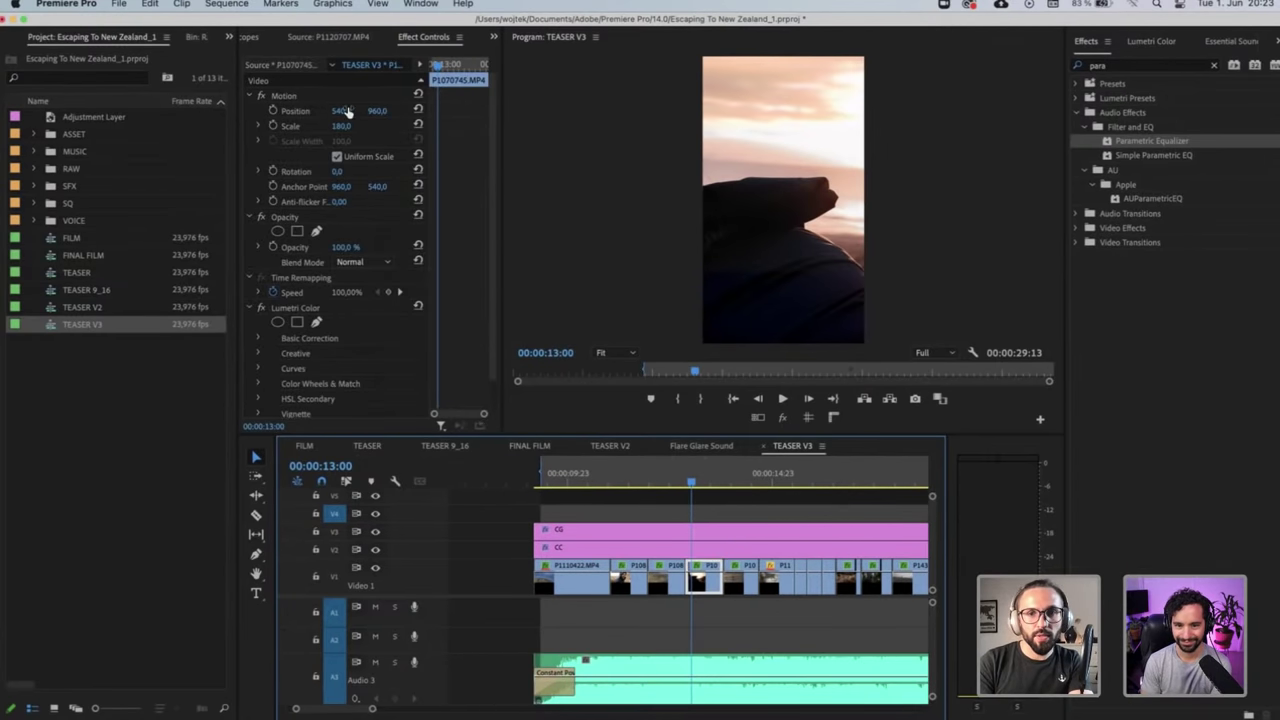
left_click_drag(347, 112, 347, 112)
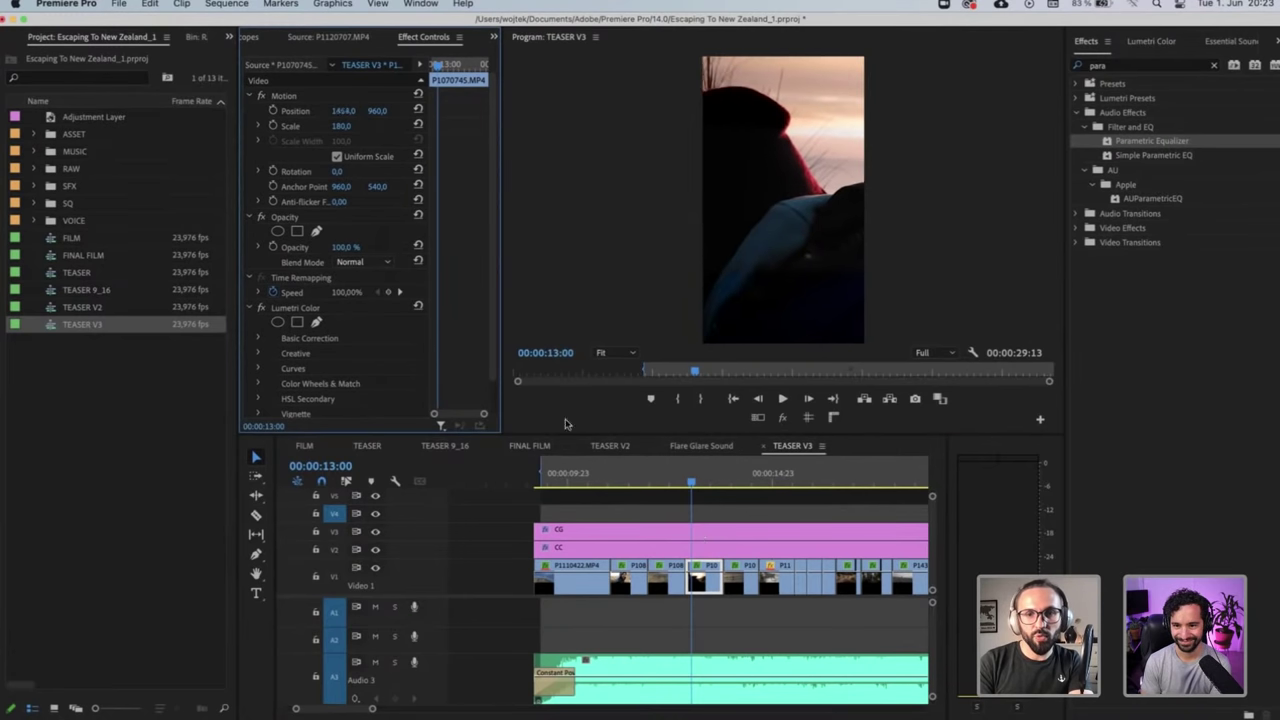
Shift the bird shot and the crashing wave shot left to reframe them
left_click(735, 488)
scroll(680, 520, "right", 3)
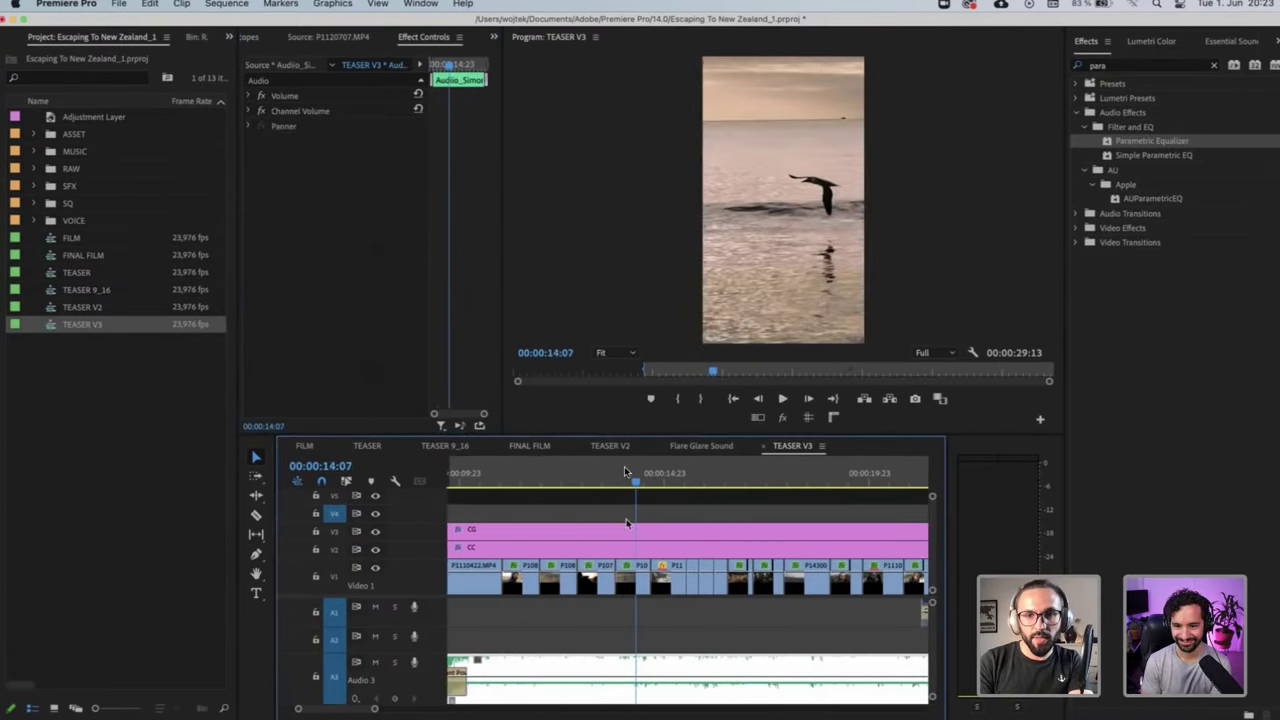
left_click_drag(618, 470, 645, 483)
left_click(643, 580)
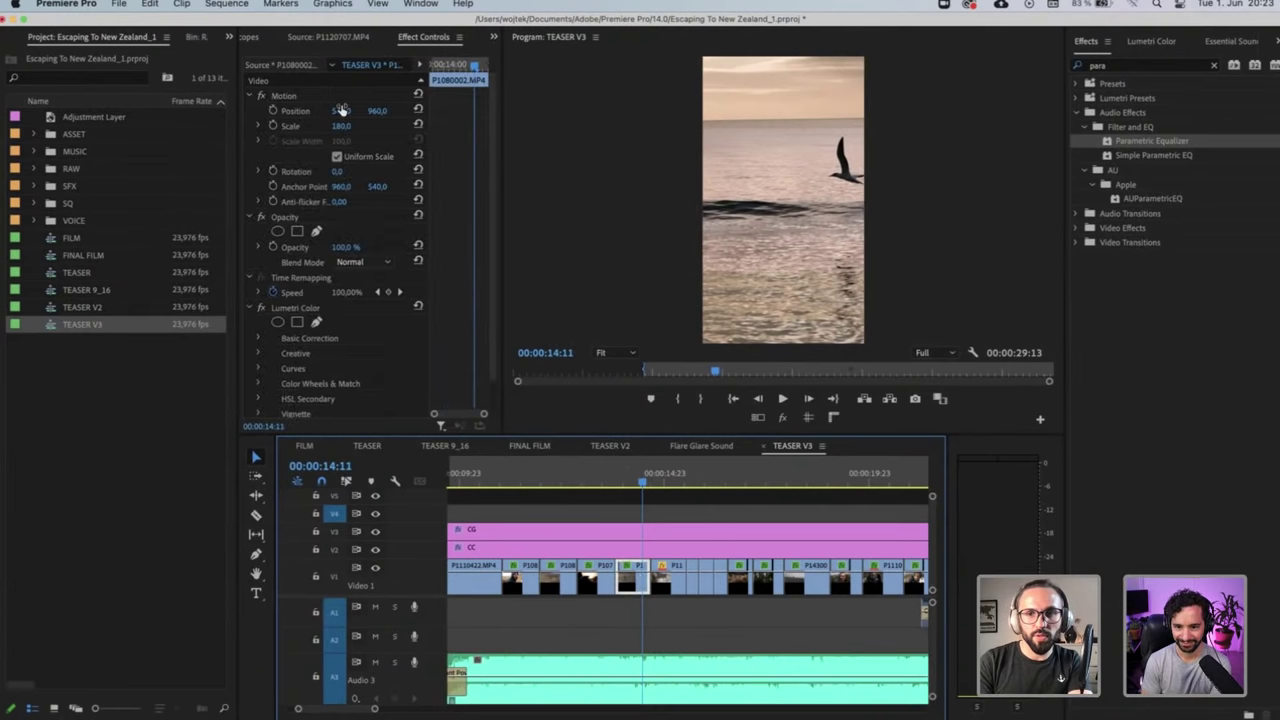
left_click_drag(341, 109, 320, 110)
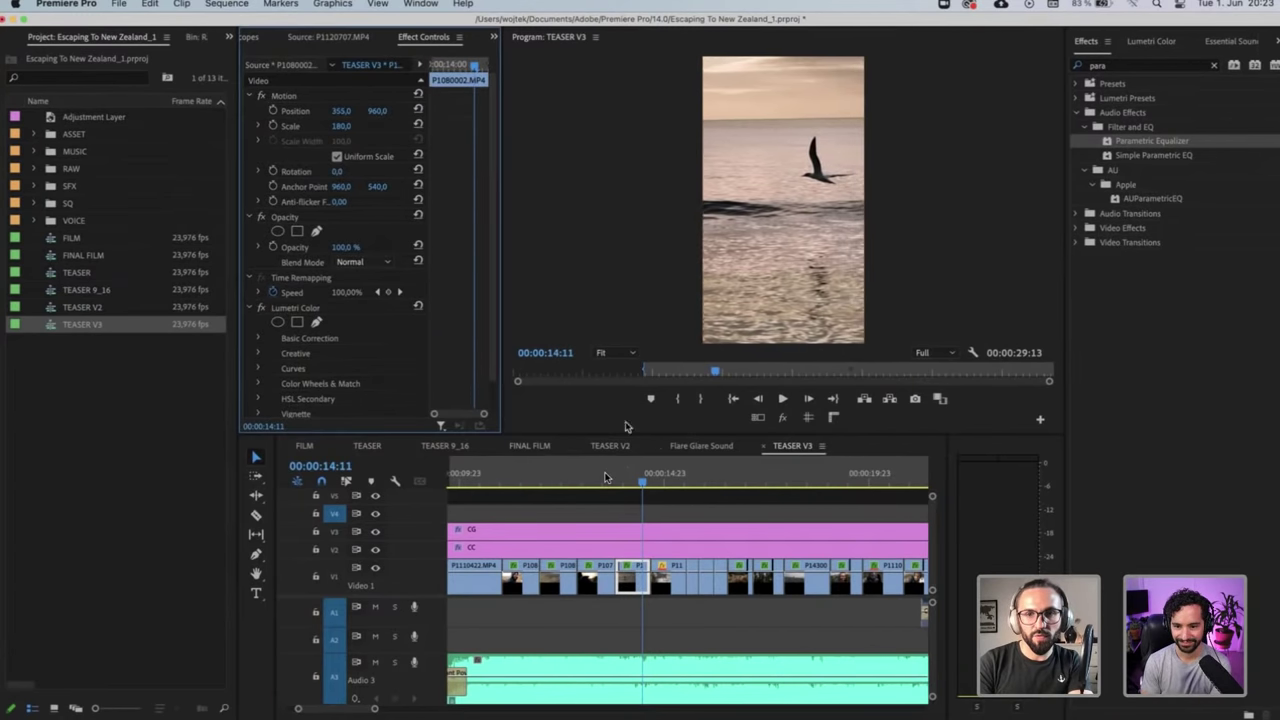
left_click_drag(613, 485, 675, 490)
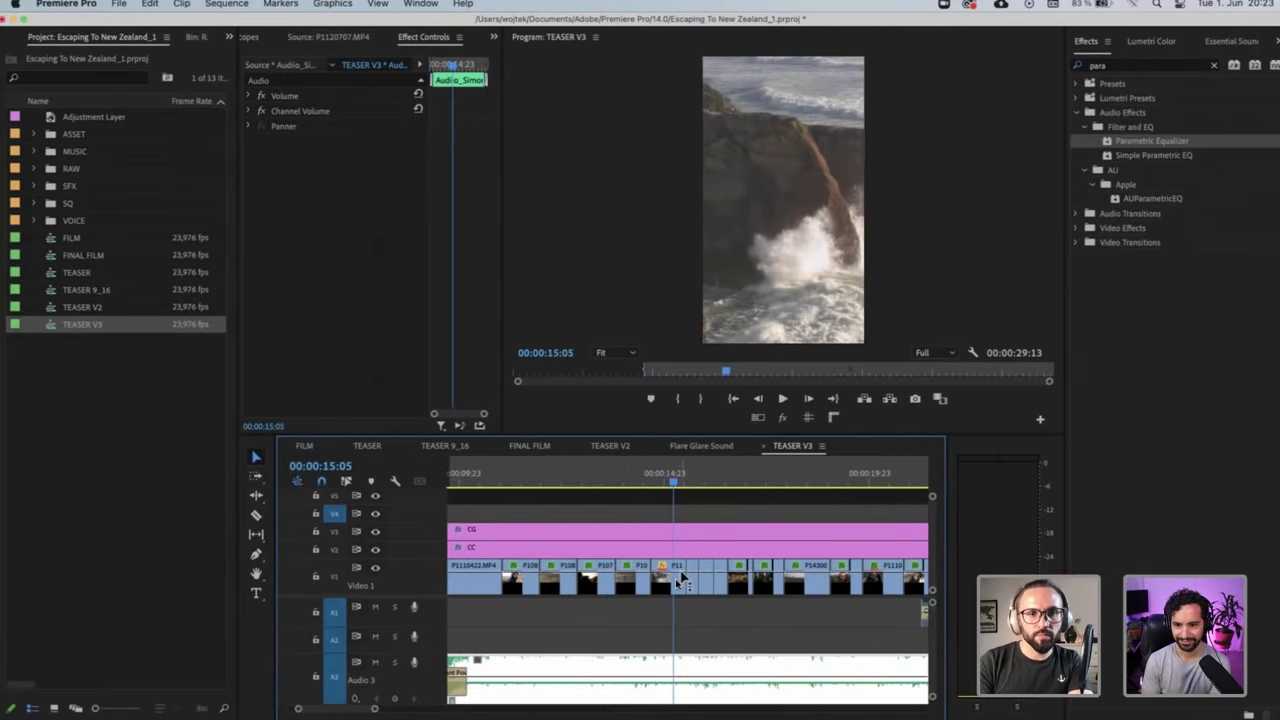
left_click(680, 580)
left_click_drag(341, 111, 245, 111)
left_click_drag(698, 486, 736, 399)
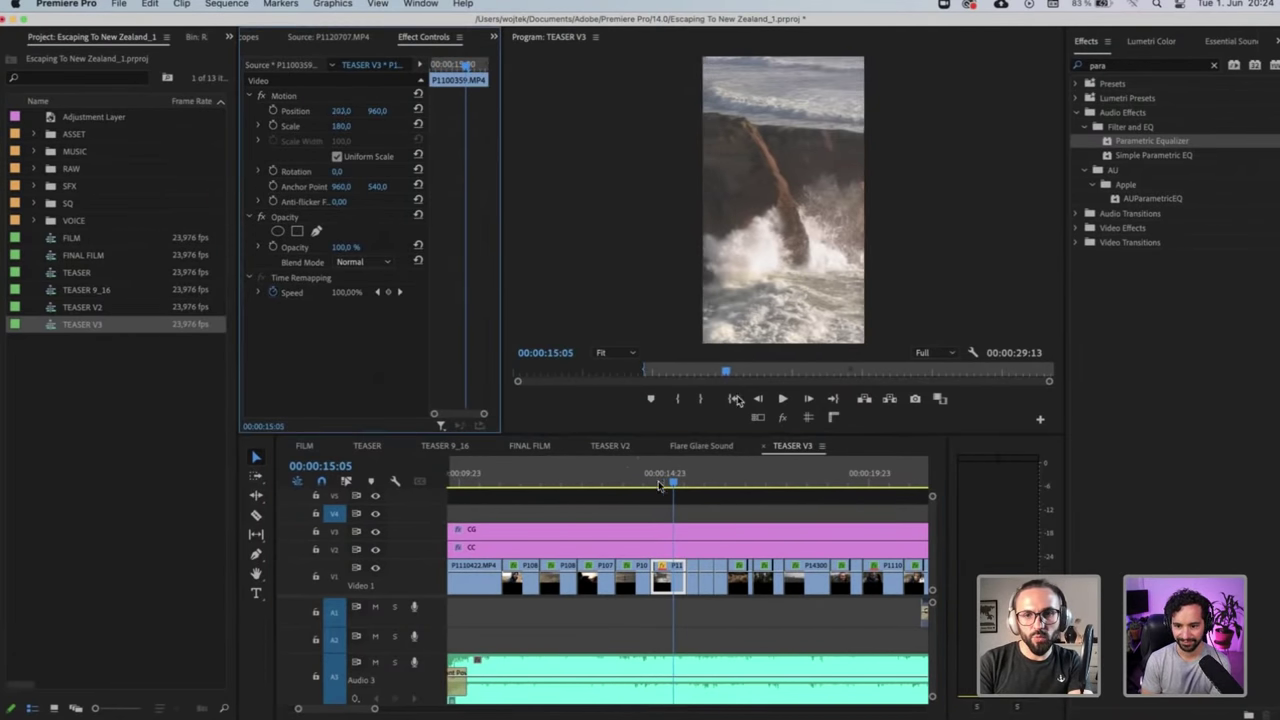
mouse_move(697, 485)
left_mouse_down()
mouse_move(652, 487)
mouse_move(710, 495)
left_mouse_up()
Nudge the rocky coast shot slightly left to Position X 522
left_click(707, 580)
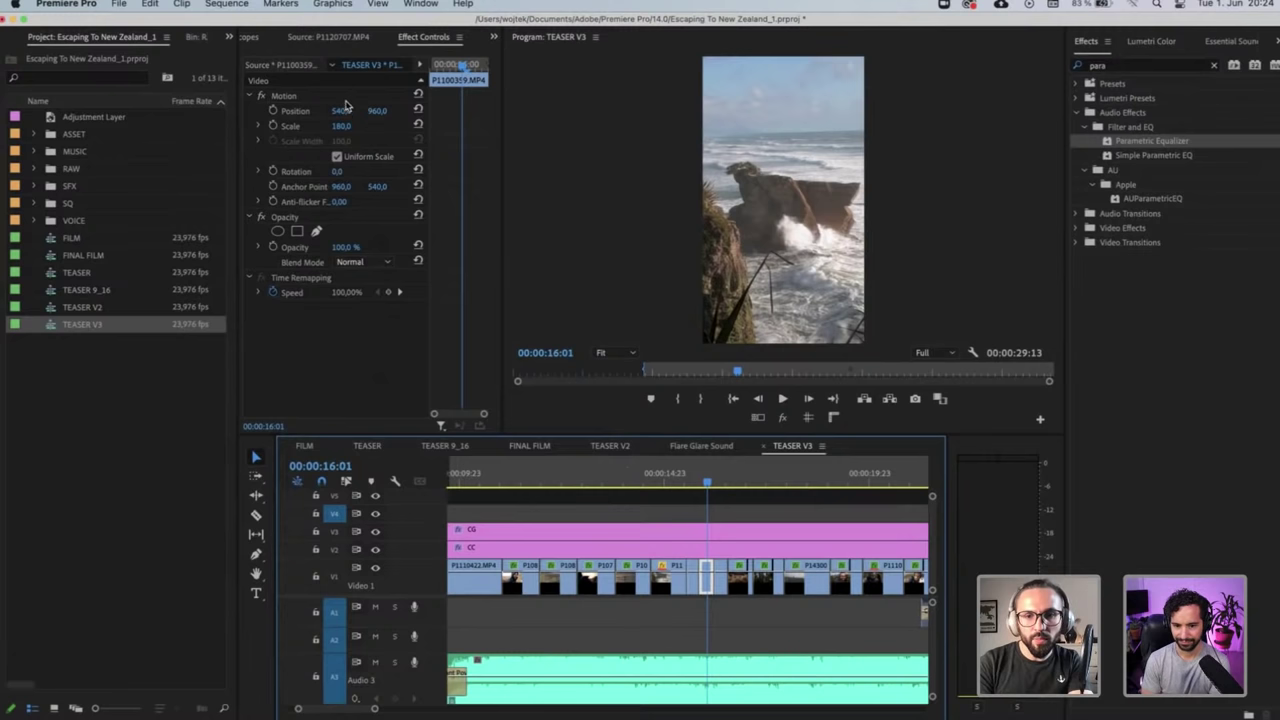
left_click_drag(346, 105, 328, 106)
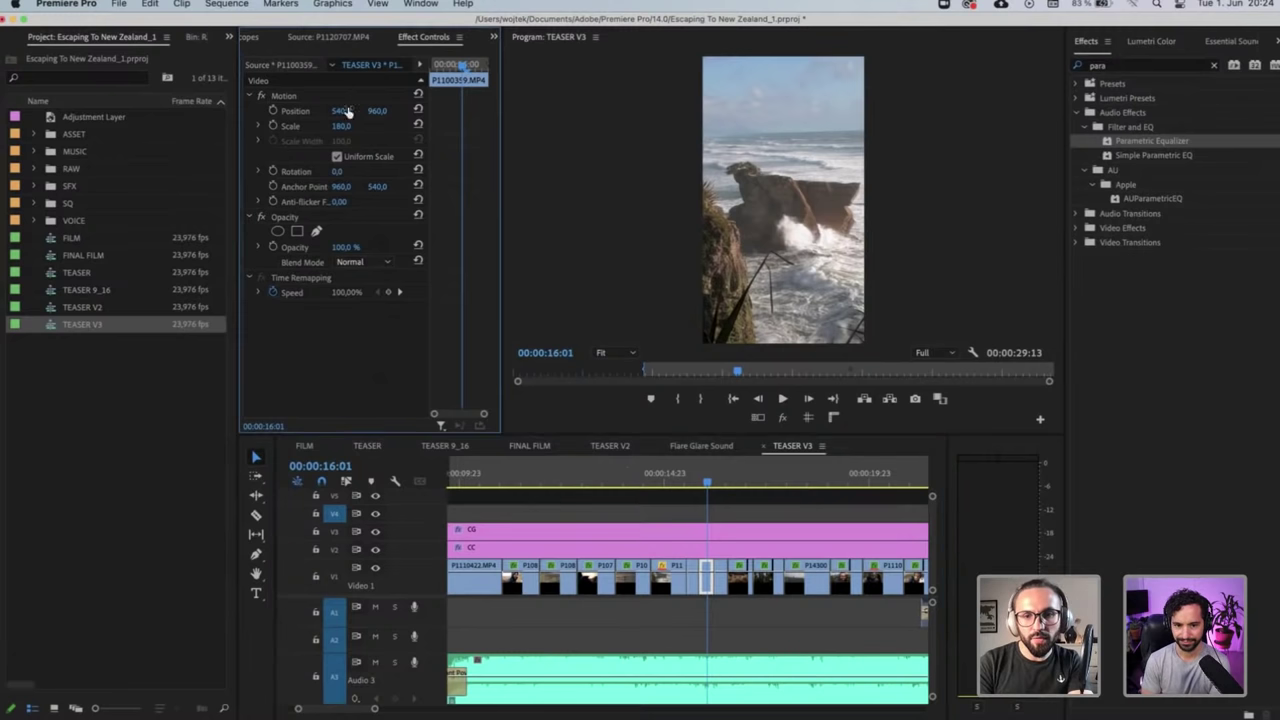
left_click(724, 485)
left_click(731, 500)
mouse_move(725, 477)
left_mouse_down()
mouse_move(737, 480)
mouse_move(722, 476)
left_mouse_up()
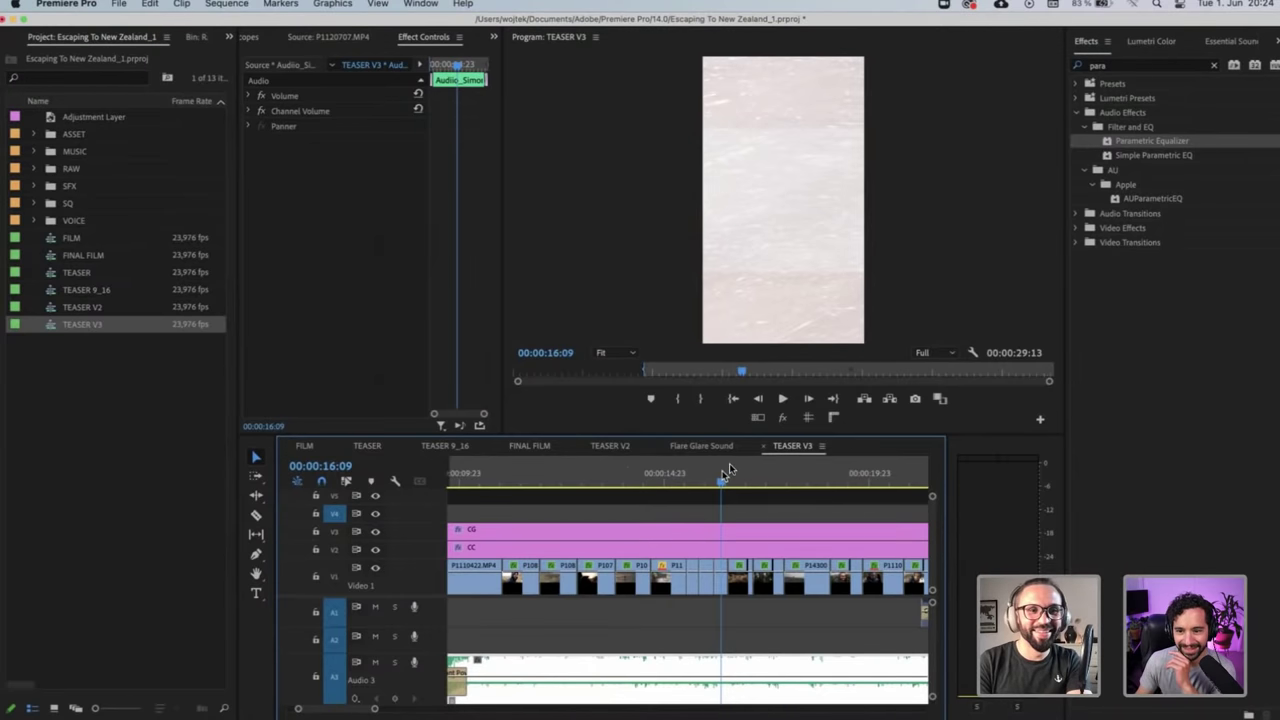
left_click(741, 471)
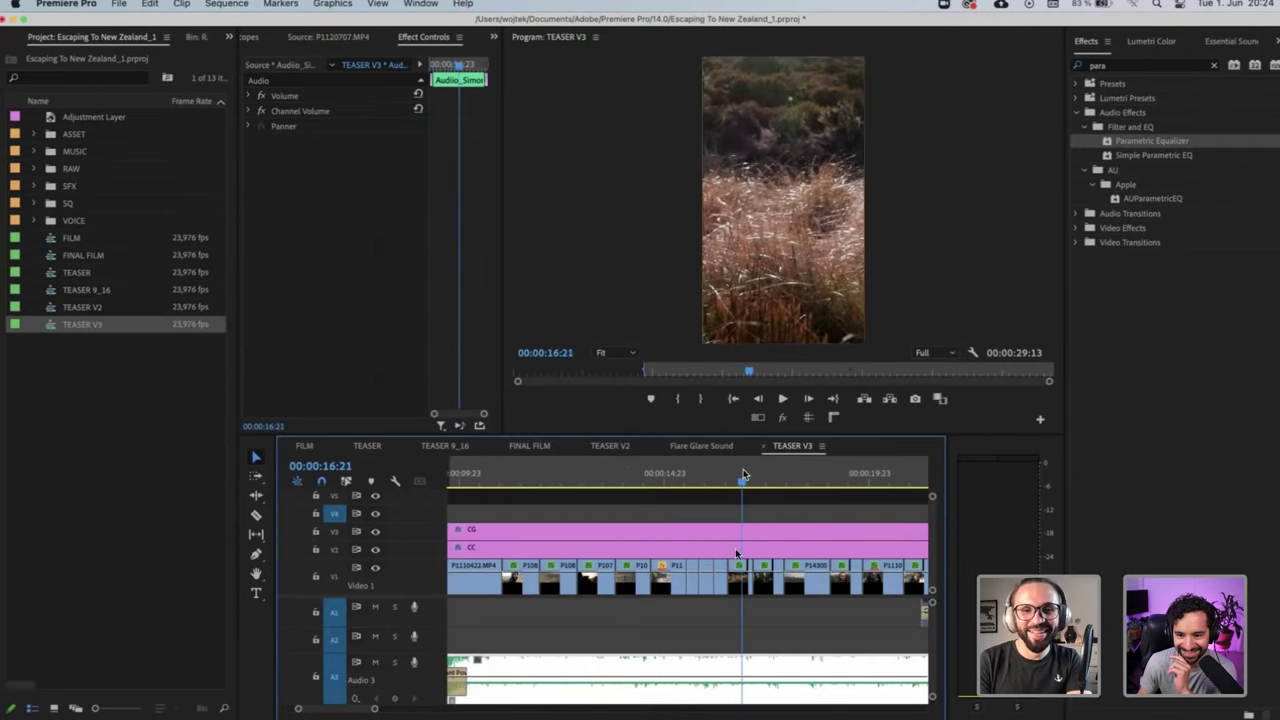
left_click(718, 476)
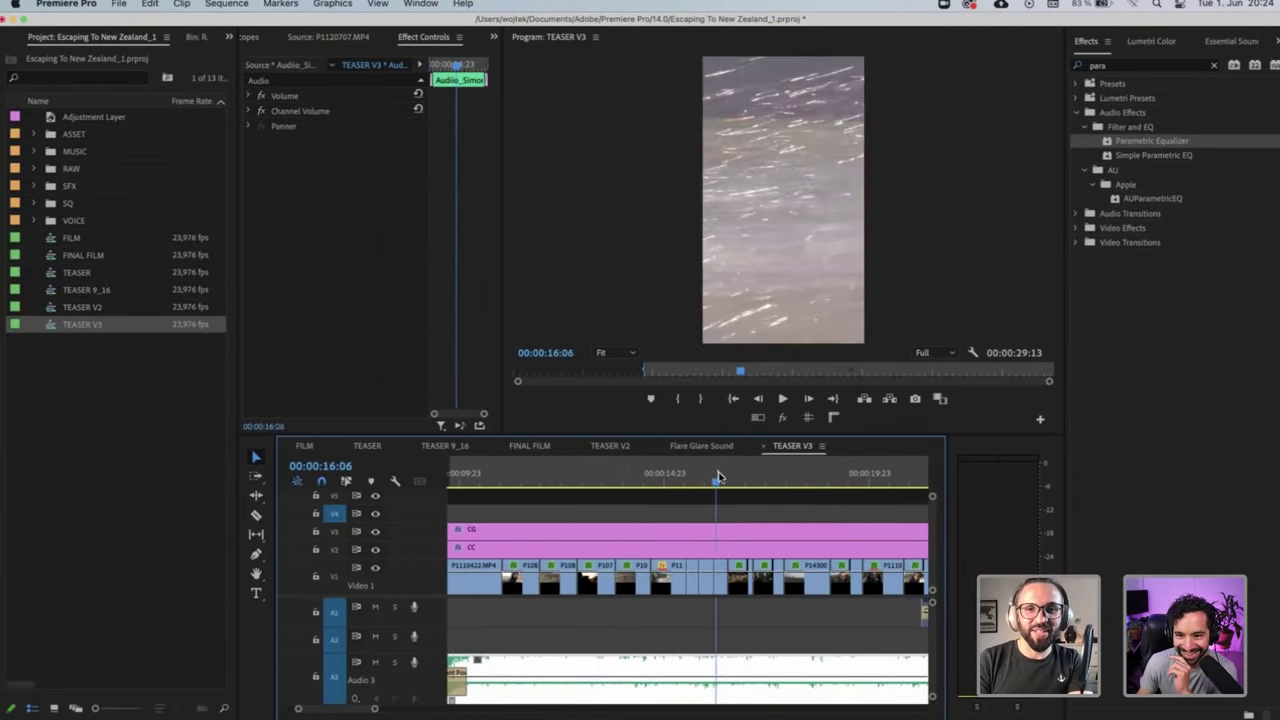
left_click_drag(717, 478, 738, 485)
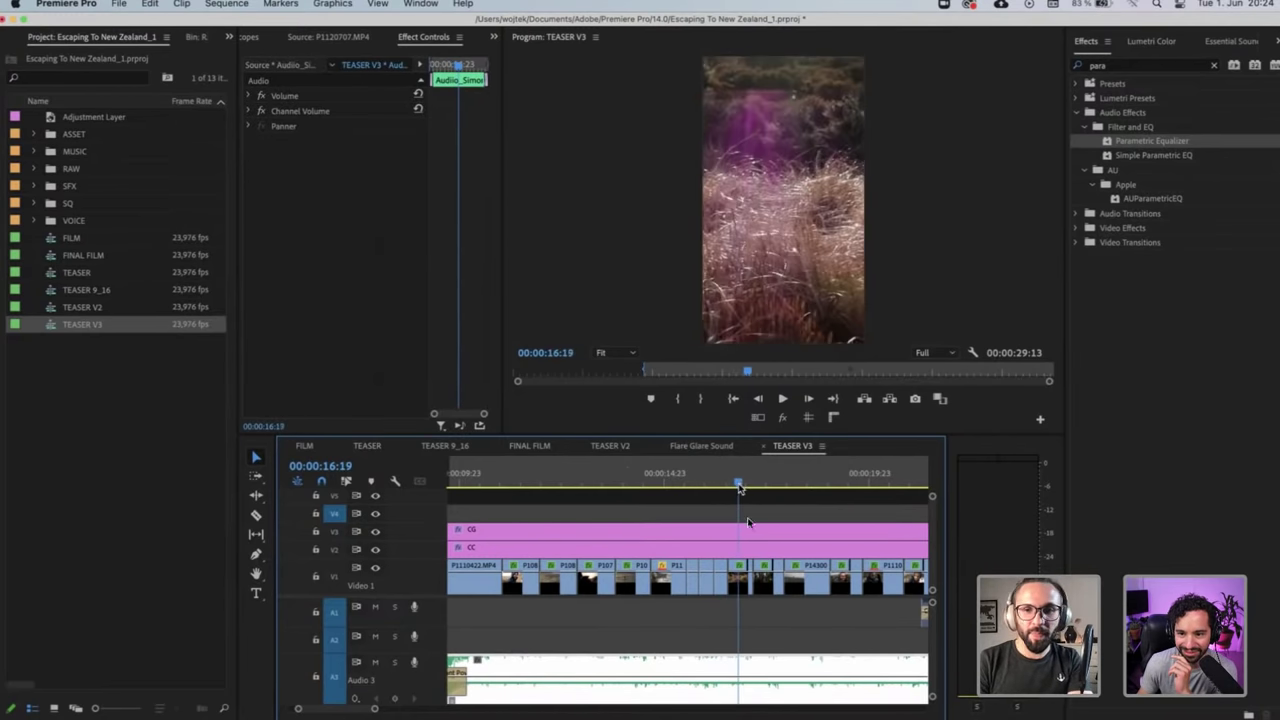
Recentre the grass clip P1130590 at Position X 540
left_click(739, 581)
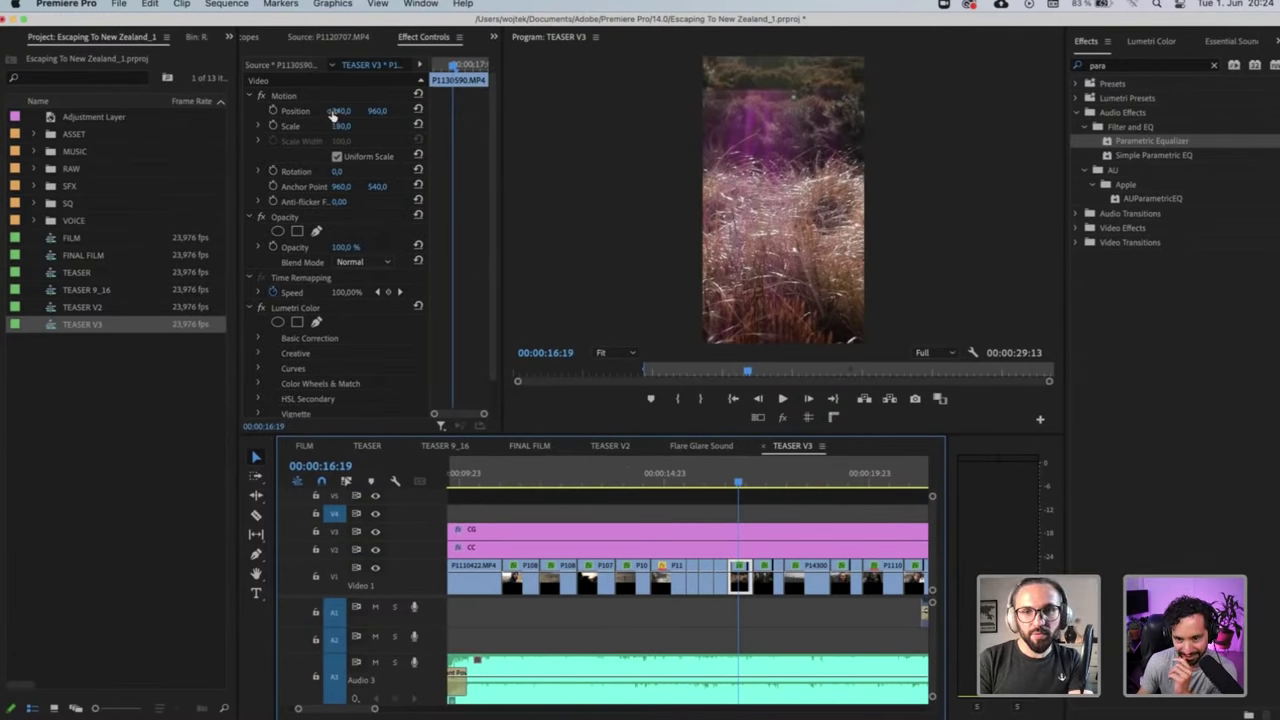
left_click_drag(333, 114, 347, 111)
left_click_drag(347, 113, 762, 486)
scroll(757, 551, "right", 2)
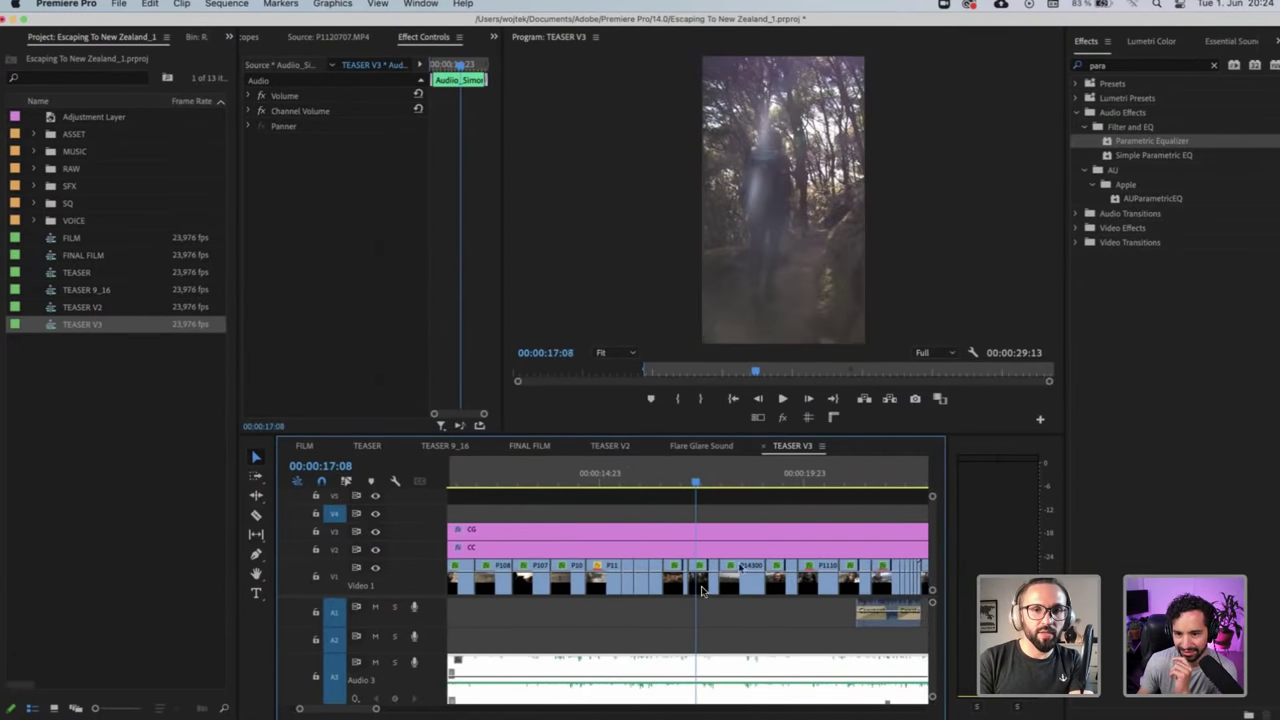
key("d")
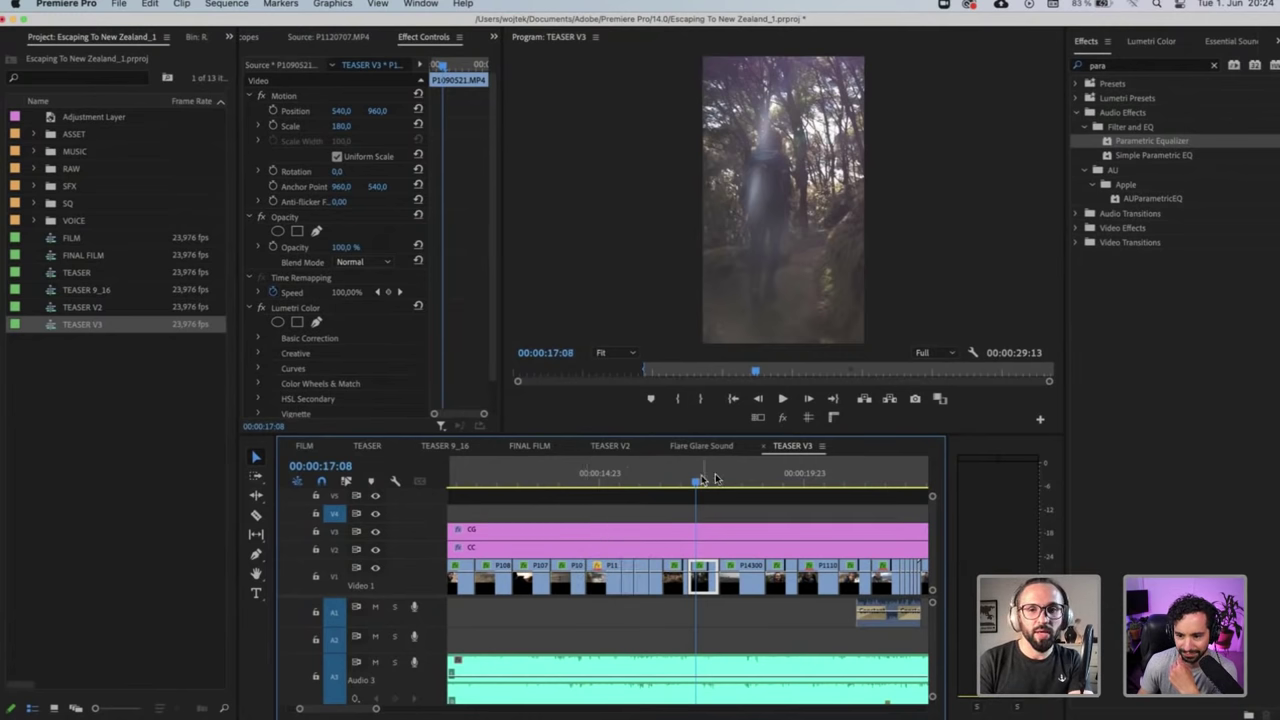
left_click_drag(698, 478, 733, 480)
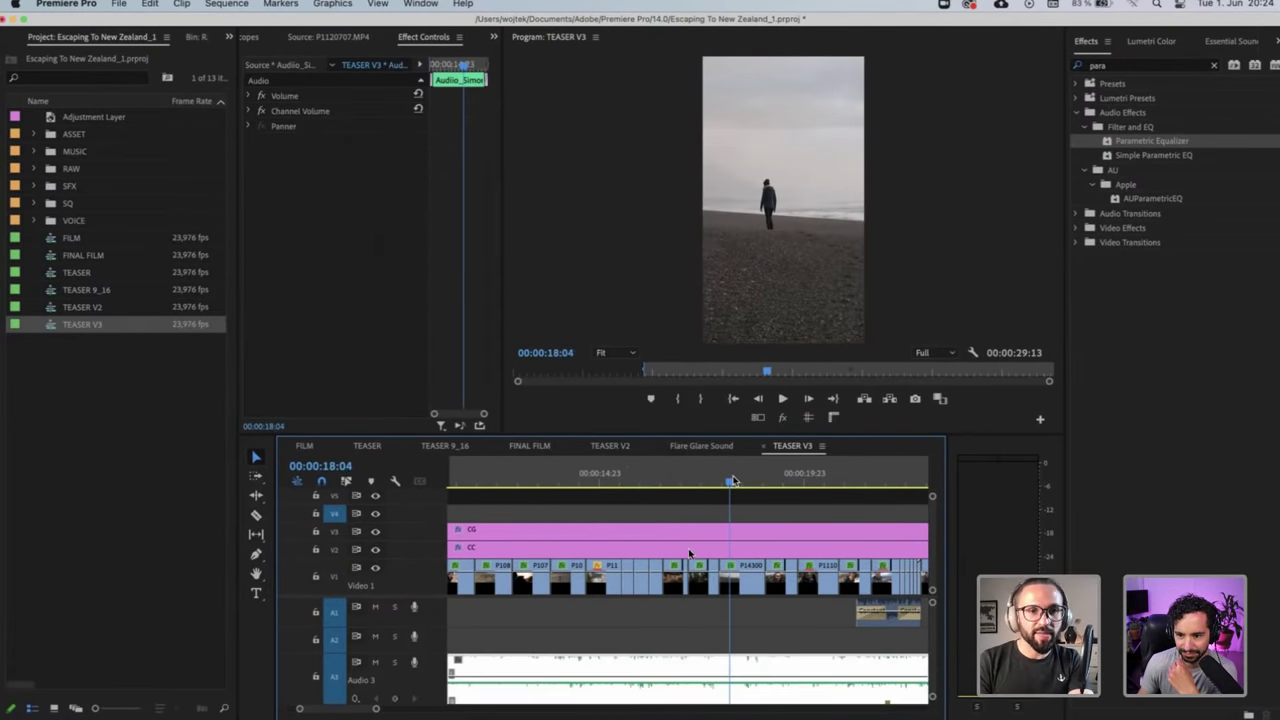
Set the scale of the CC and CG adjustment layers to 180
key("d")
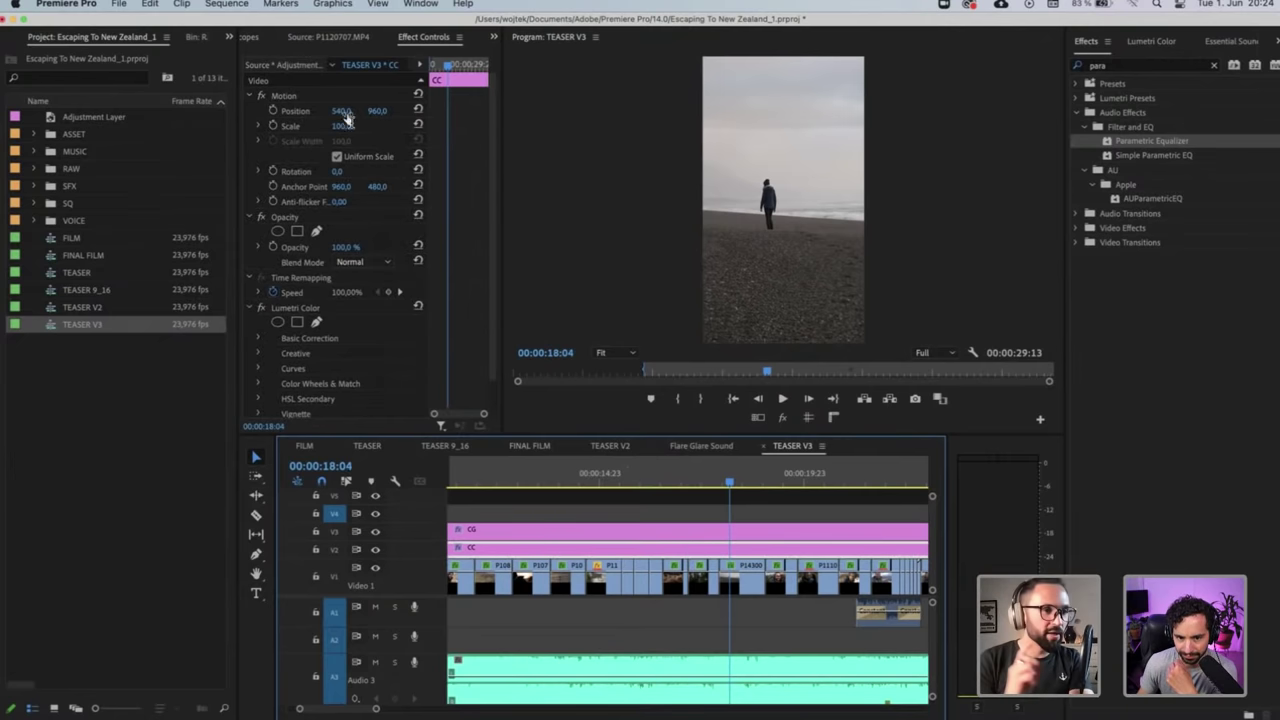
left_click(348, 121)
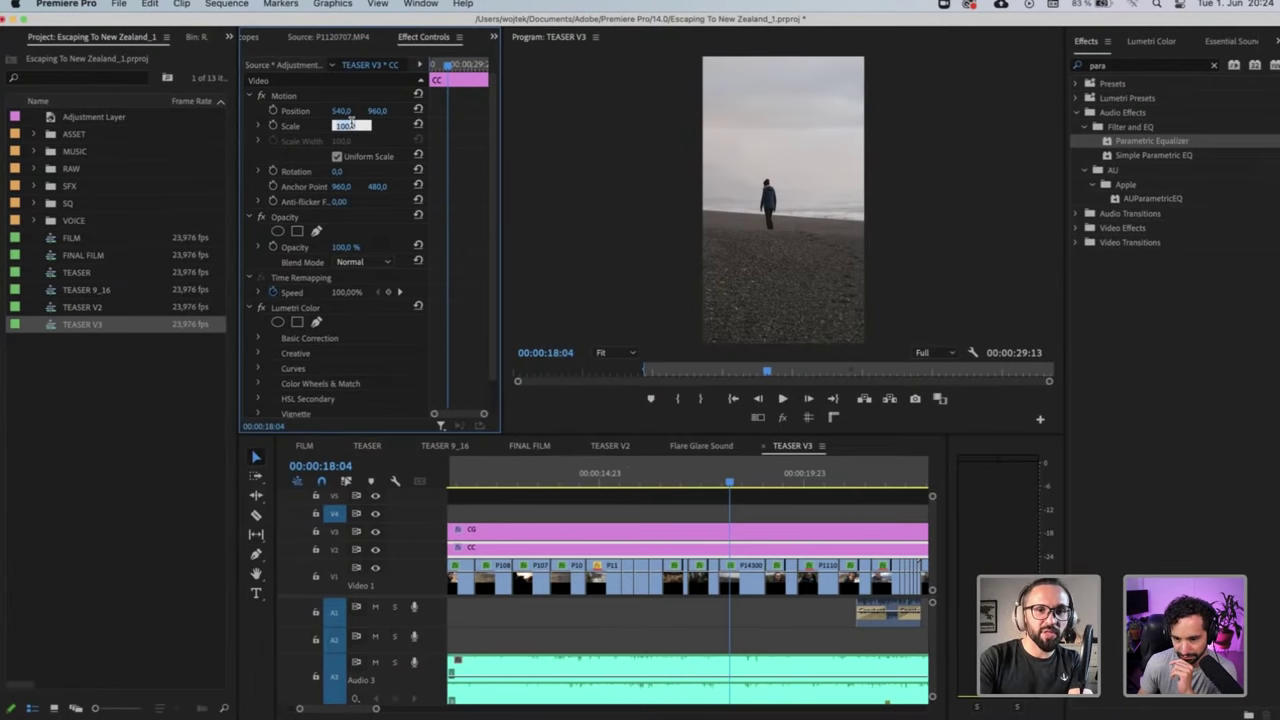
key("Return")
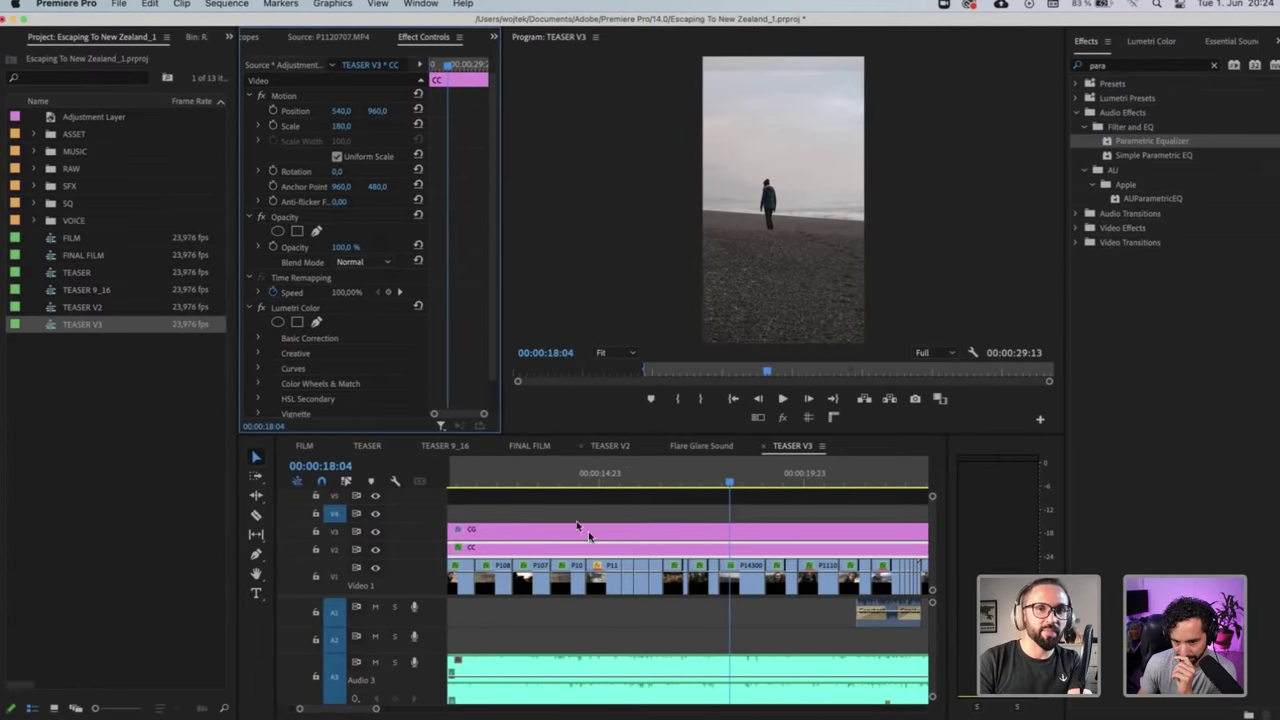
left_click(590, 537)
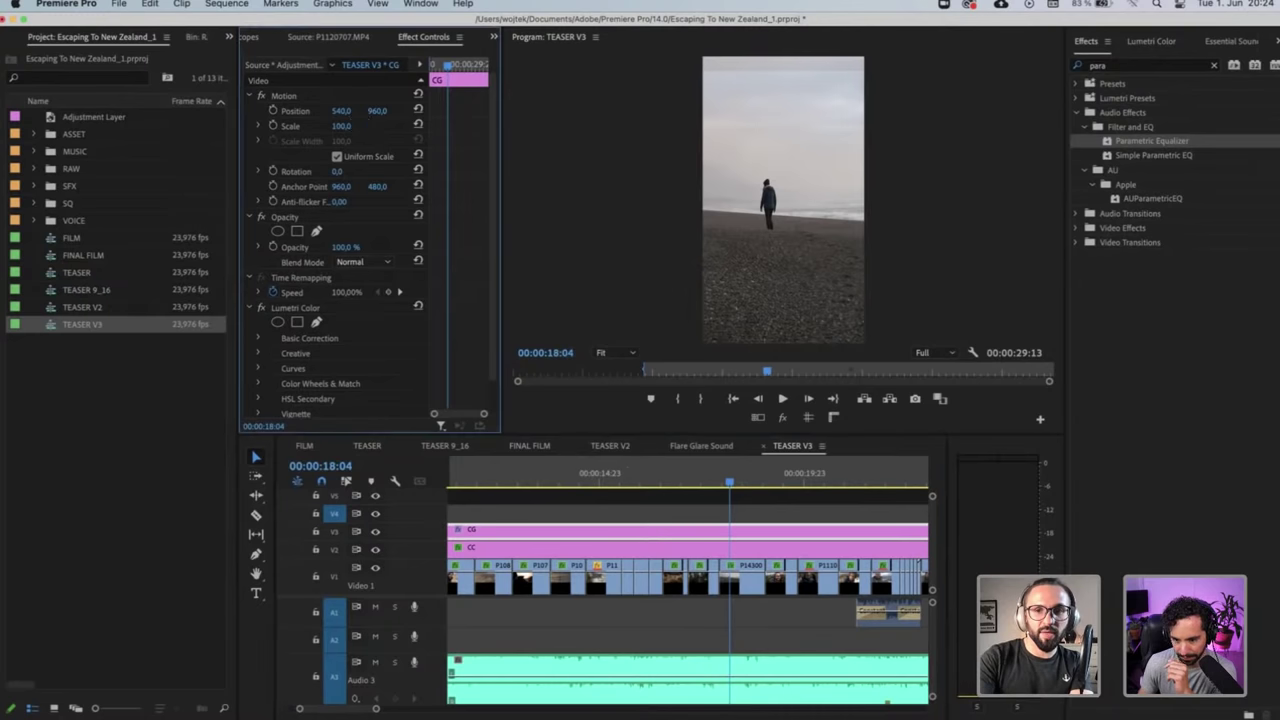
left_click(341, 126)
type("180")
key("Return")
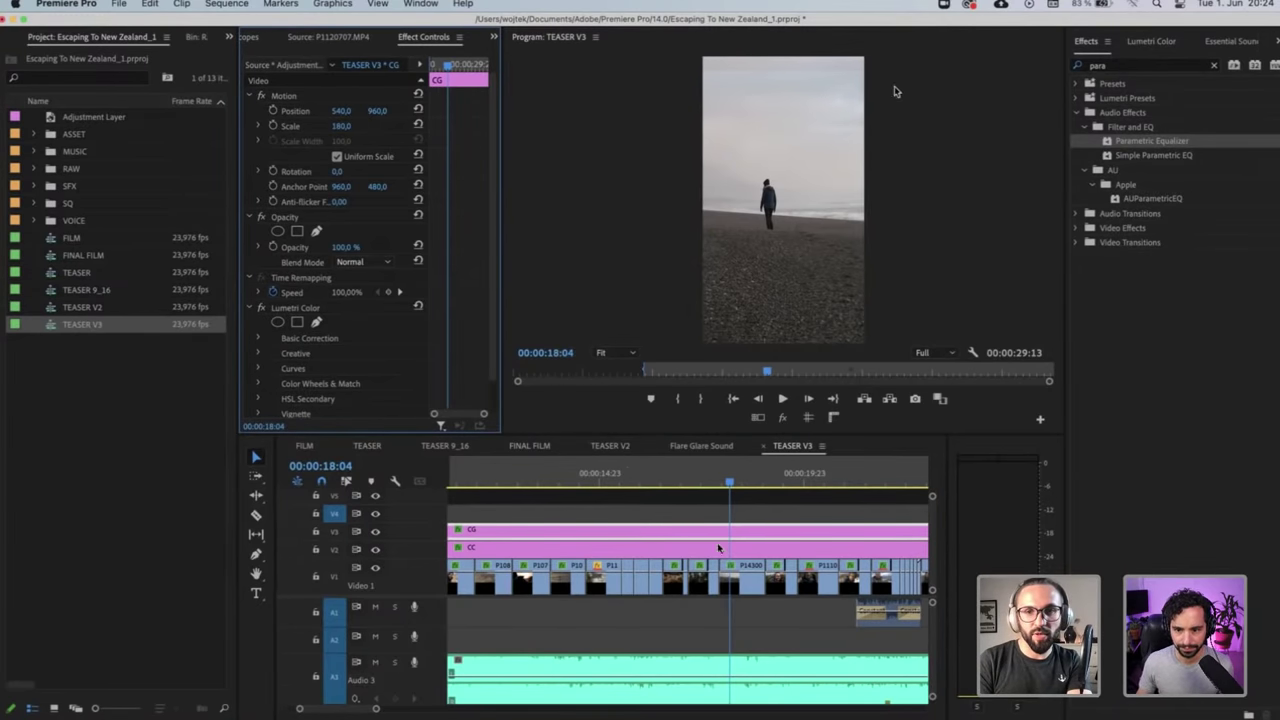
Raise the scale of both the CC and CG adjustment layers to 200
left_click(730, 548)
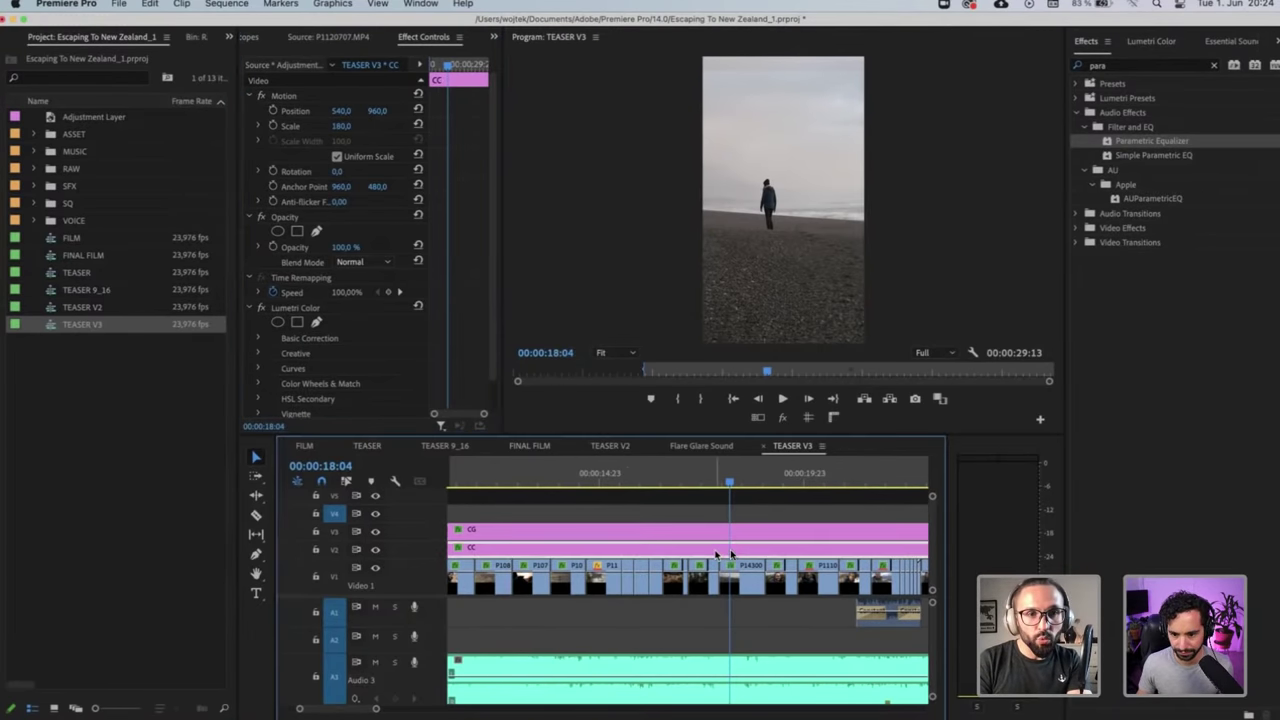
left_click(345, 126)
type("200")
key("Return")
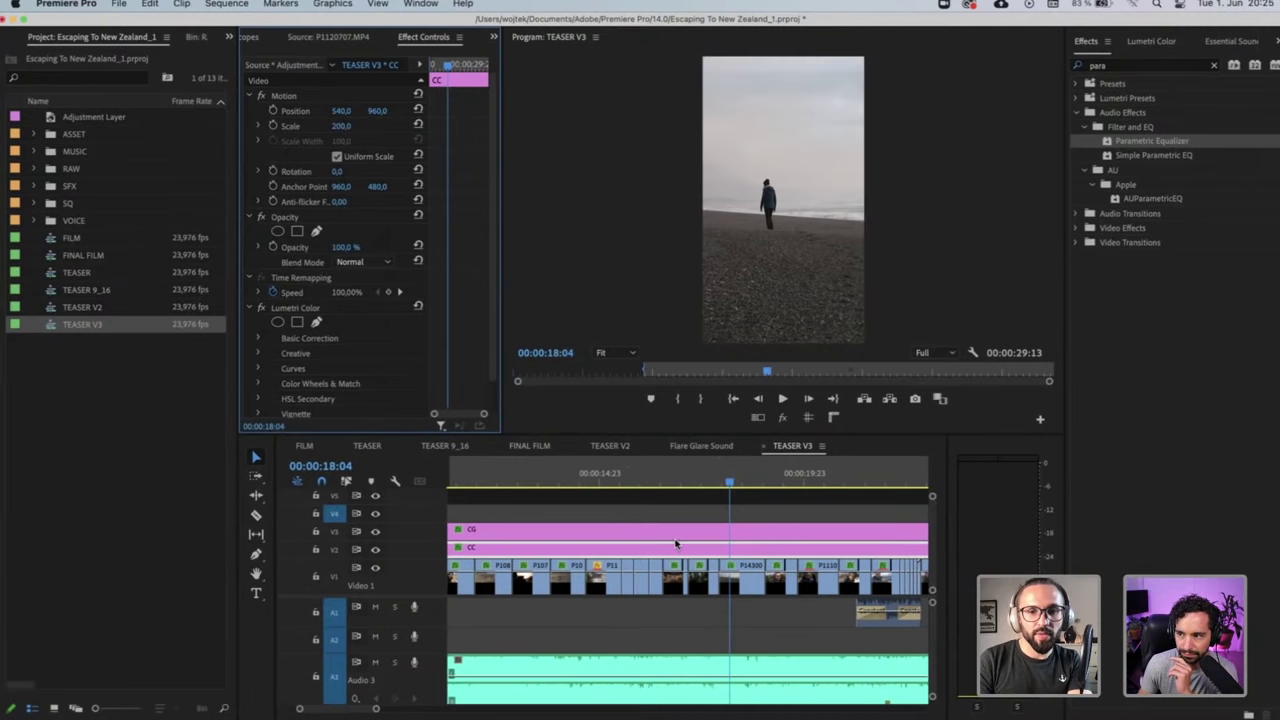
left_click(676, 531)
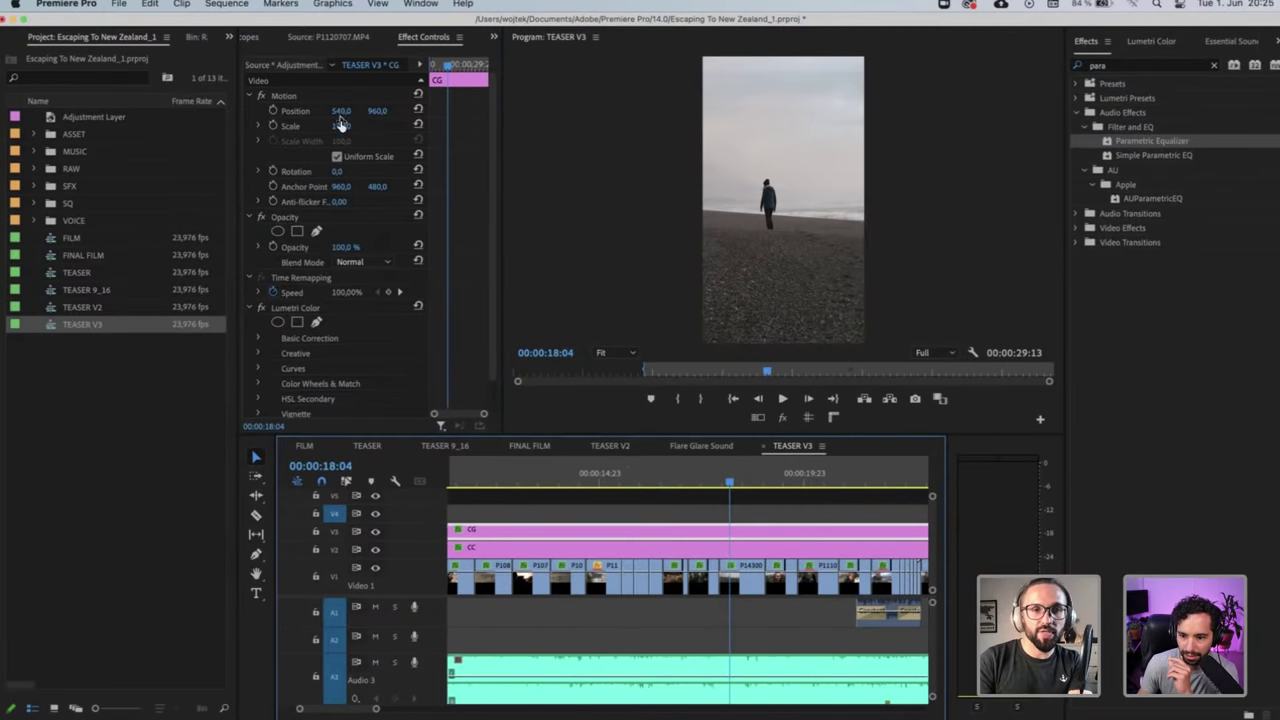
left_click(340, 124)
left_click(345, 125)
type("2")
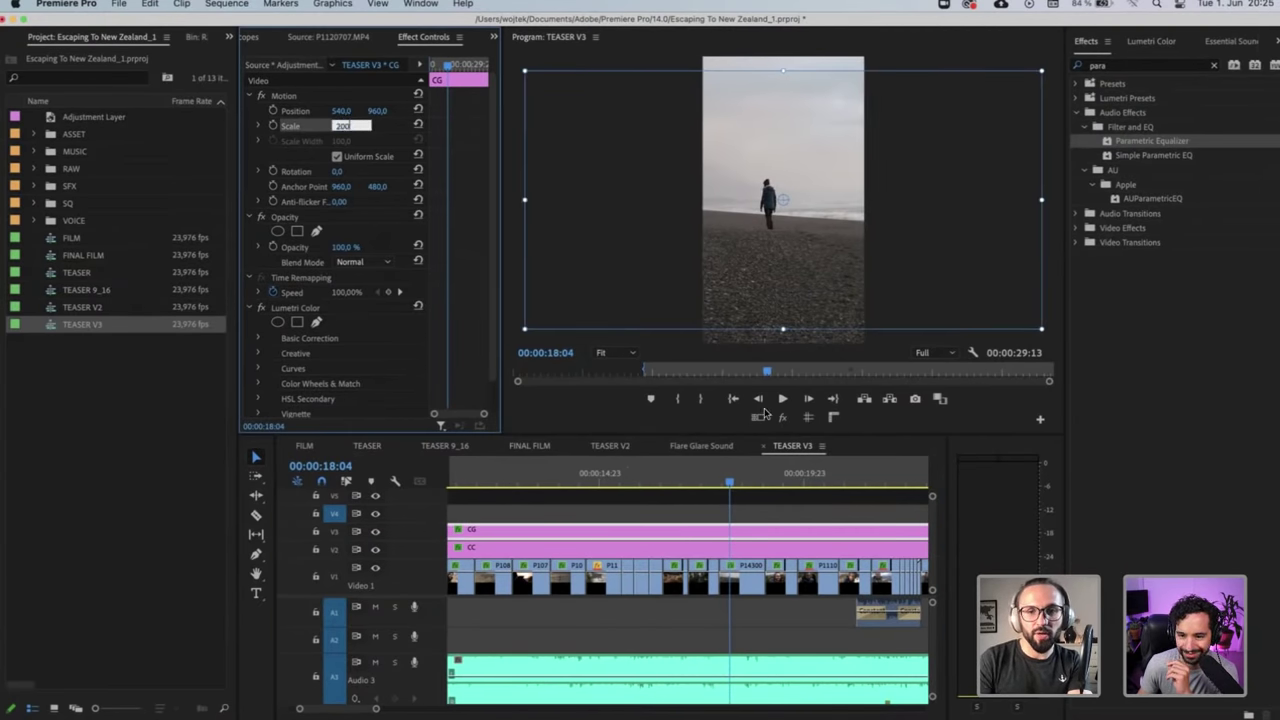
type("00")
key("Return")
Recentre the beanie selfie clip P1110813 at position 436, 960 so the face is centred
left_click_drag(729, 478, 775, 490)
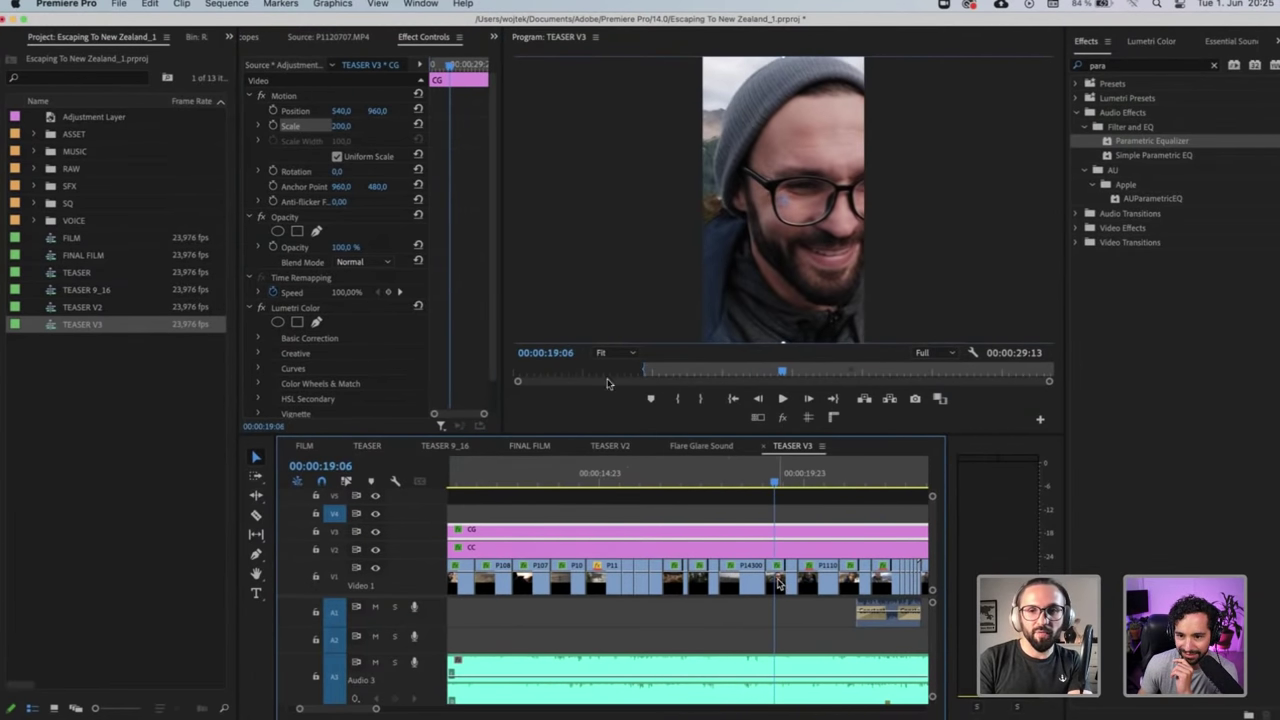
left_click(779, 584)
left_click_drag(345, 110, 788, 485)
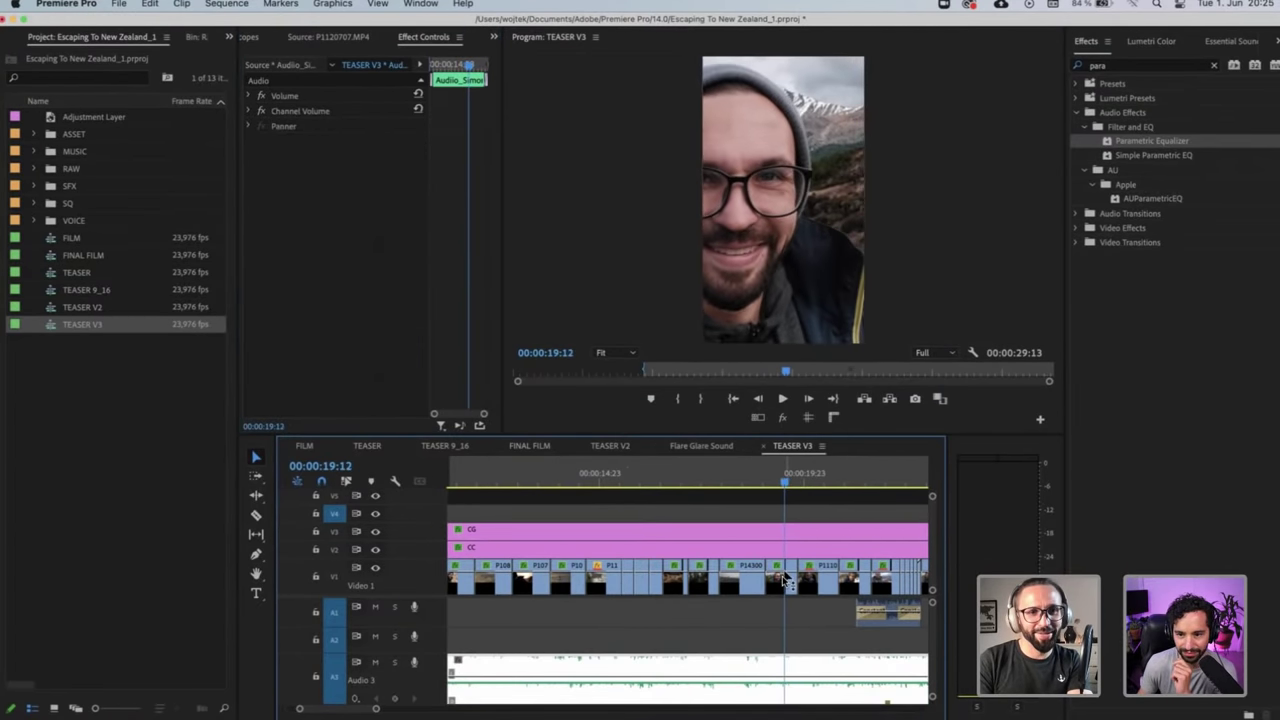
left_click(785, 578)
left_click_drag(350, 116, 810, 474)
Zoom out the timeline and play TEASER V3 full-window from the mountain-top shot near 09:05
key("minus")
key("minus")
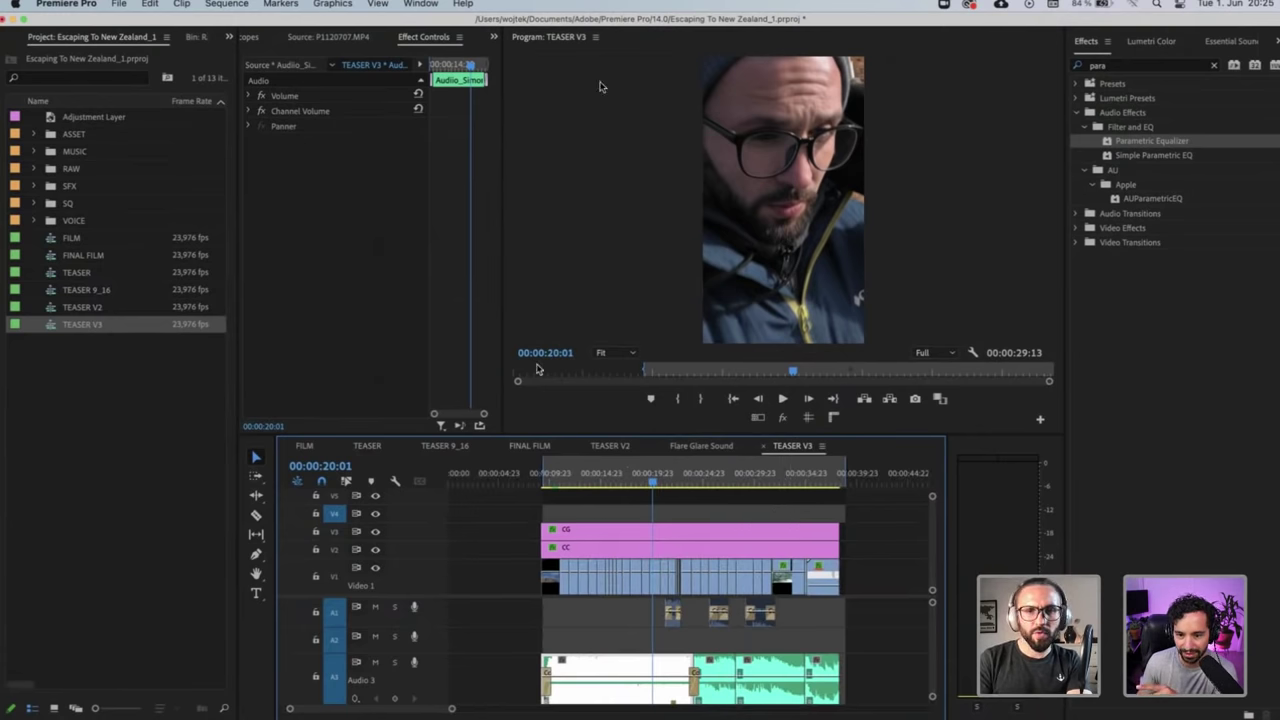
left_click(617, 411)
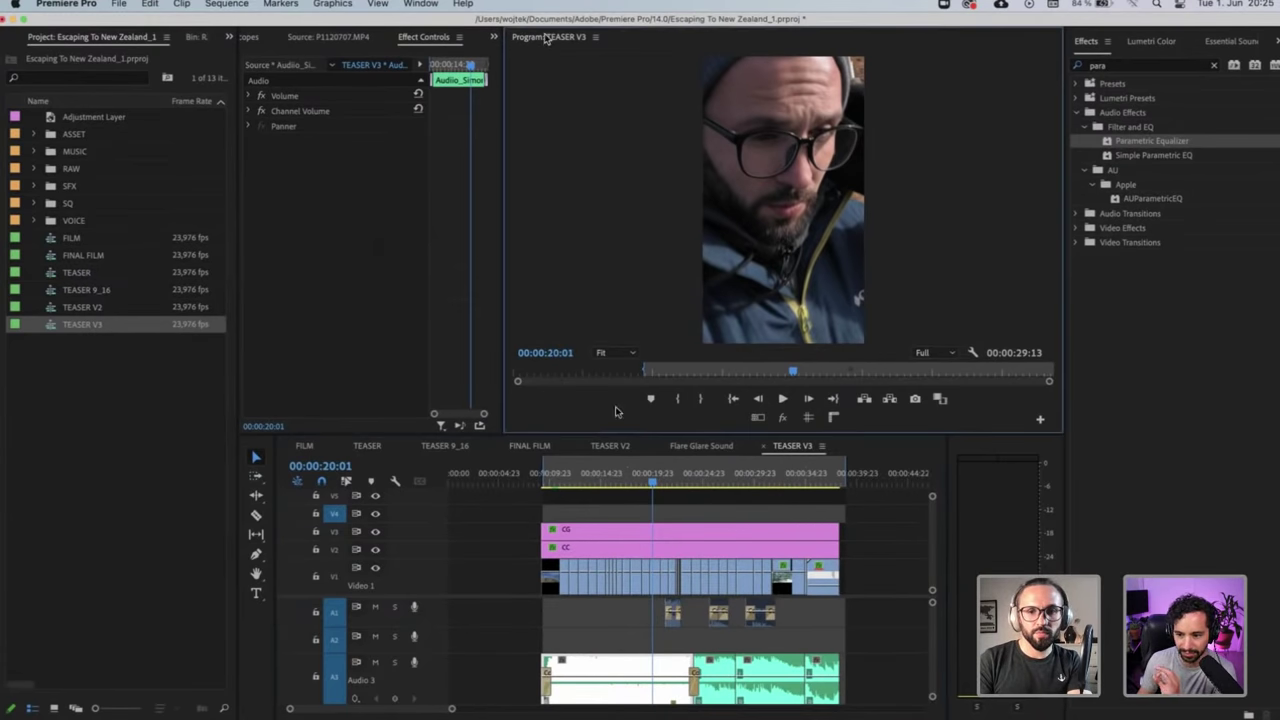
left_click(645, 372)
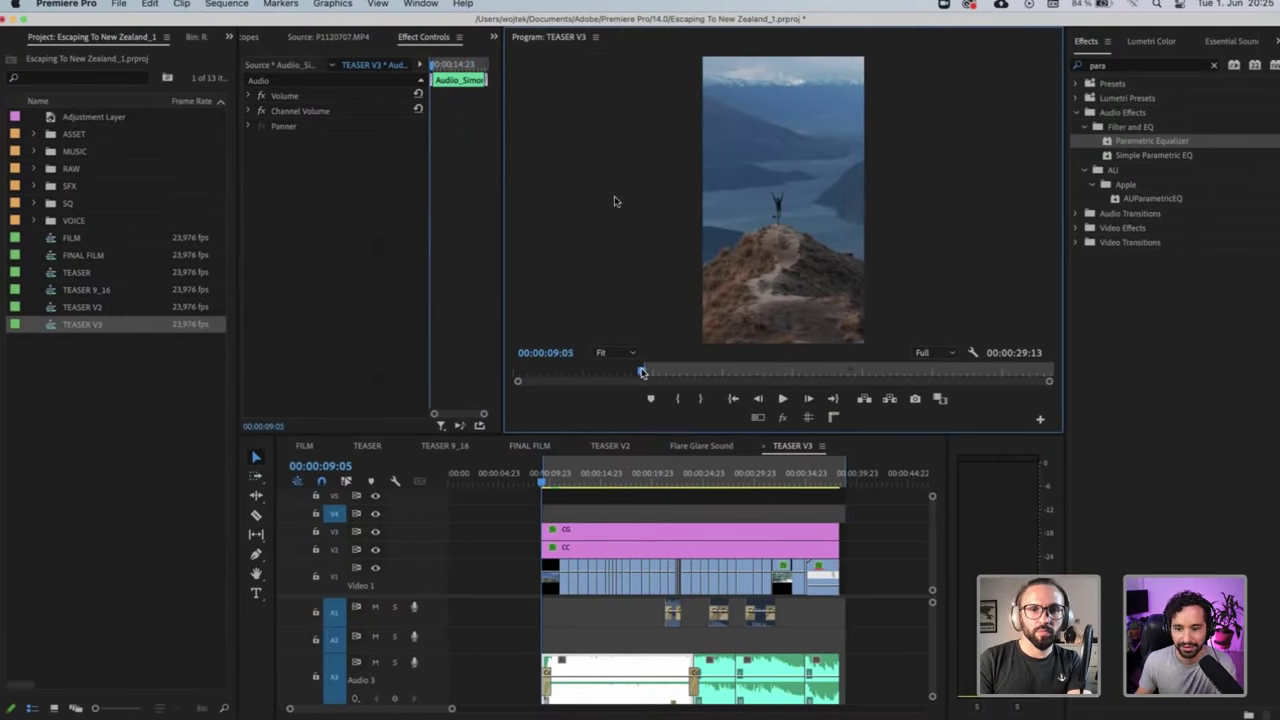
key("Right")
key("Right")
key("Right")
key("Right")
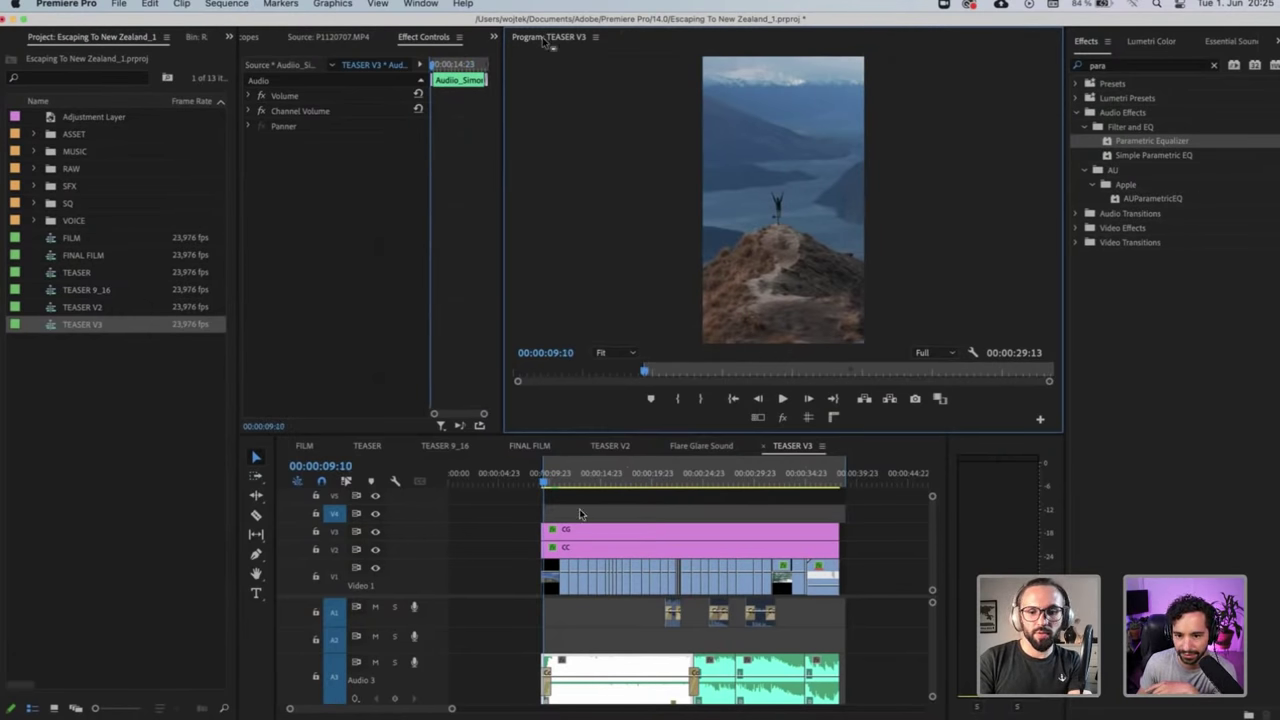
double_click(545, 38)
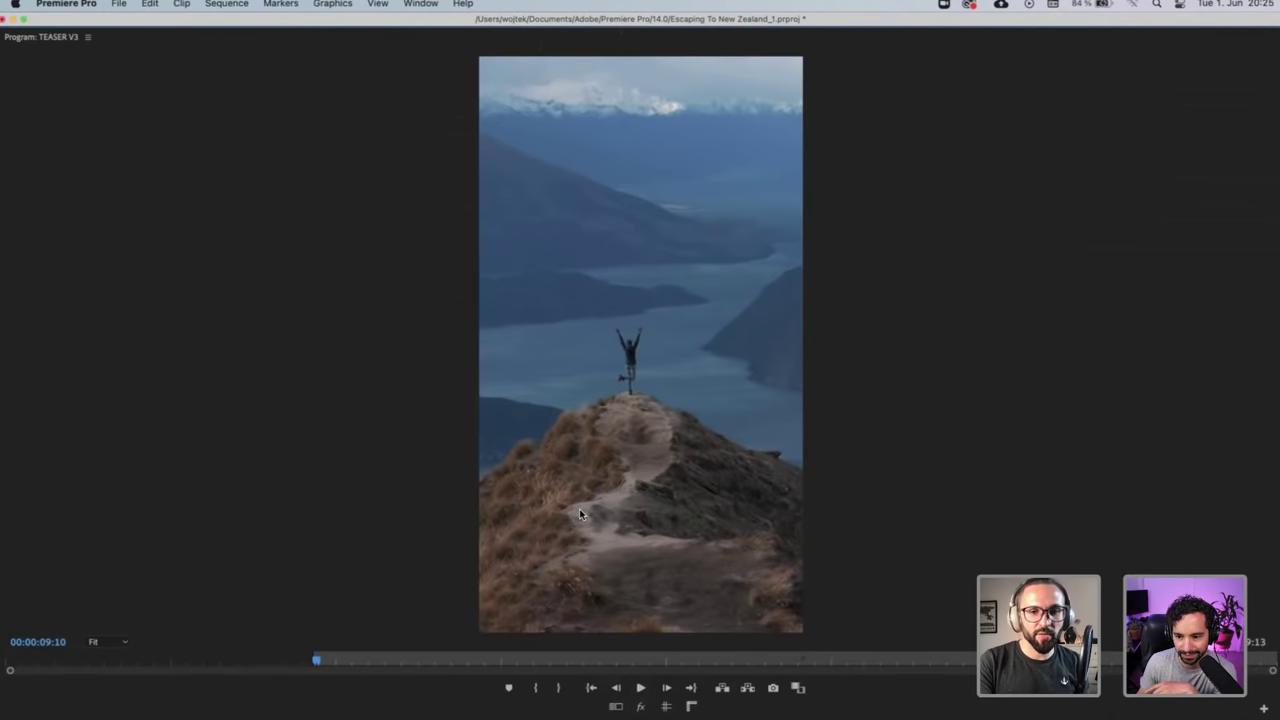
key("space")
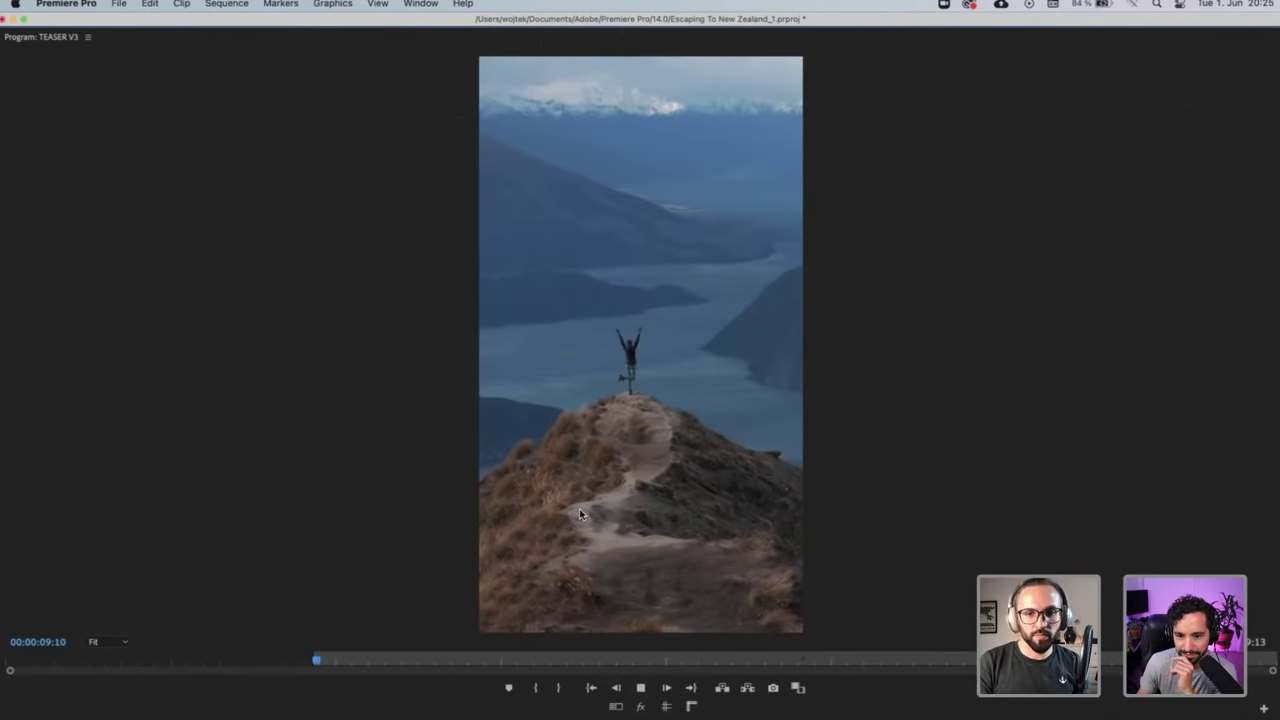